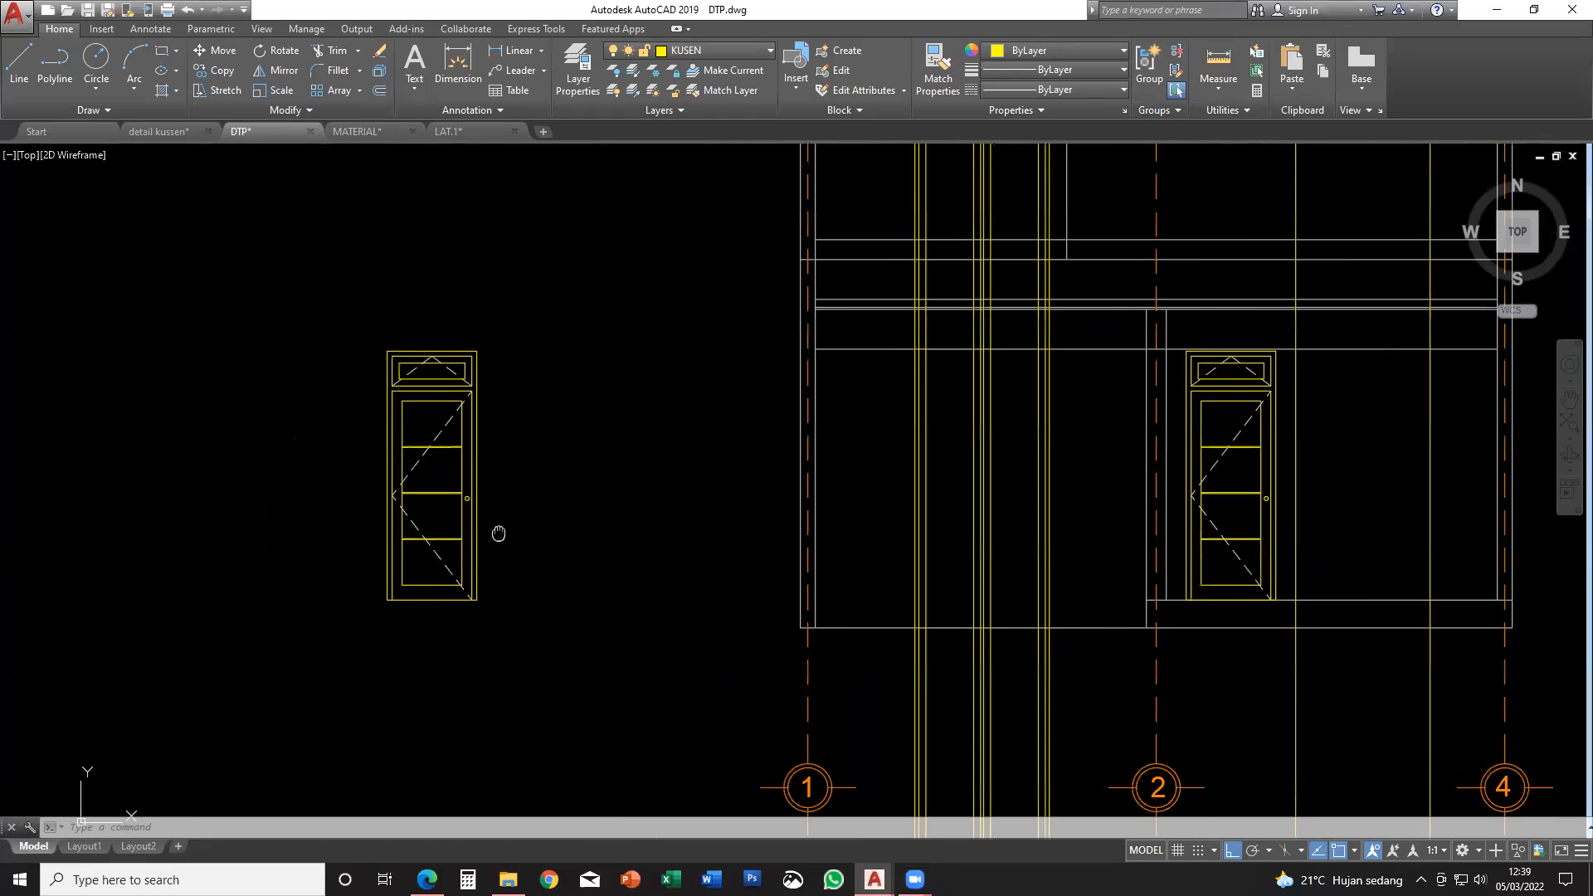
pyautogui.moveTo(498, 533); pyautogui.dragTo(388, 517, button='middle')
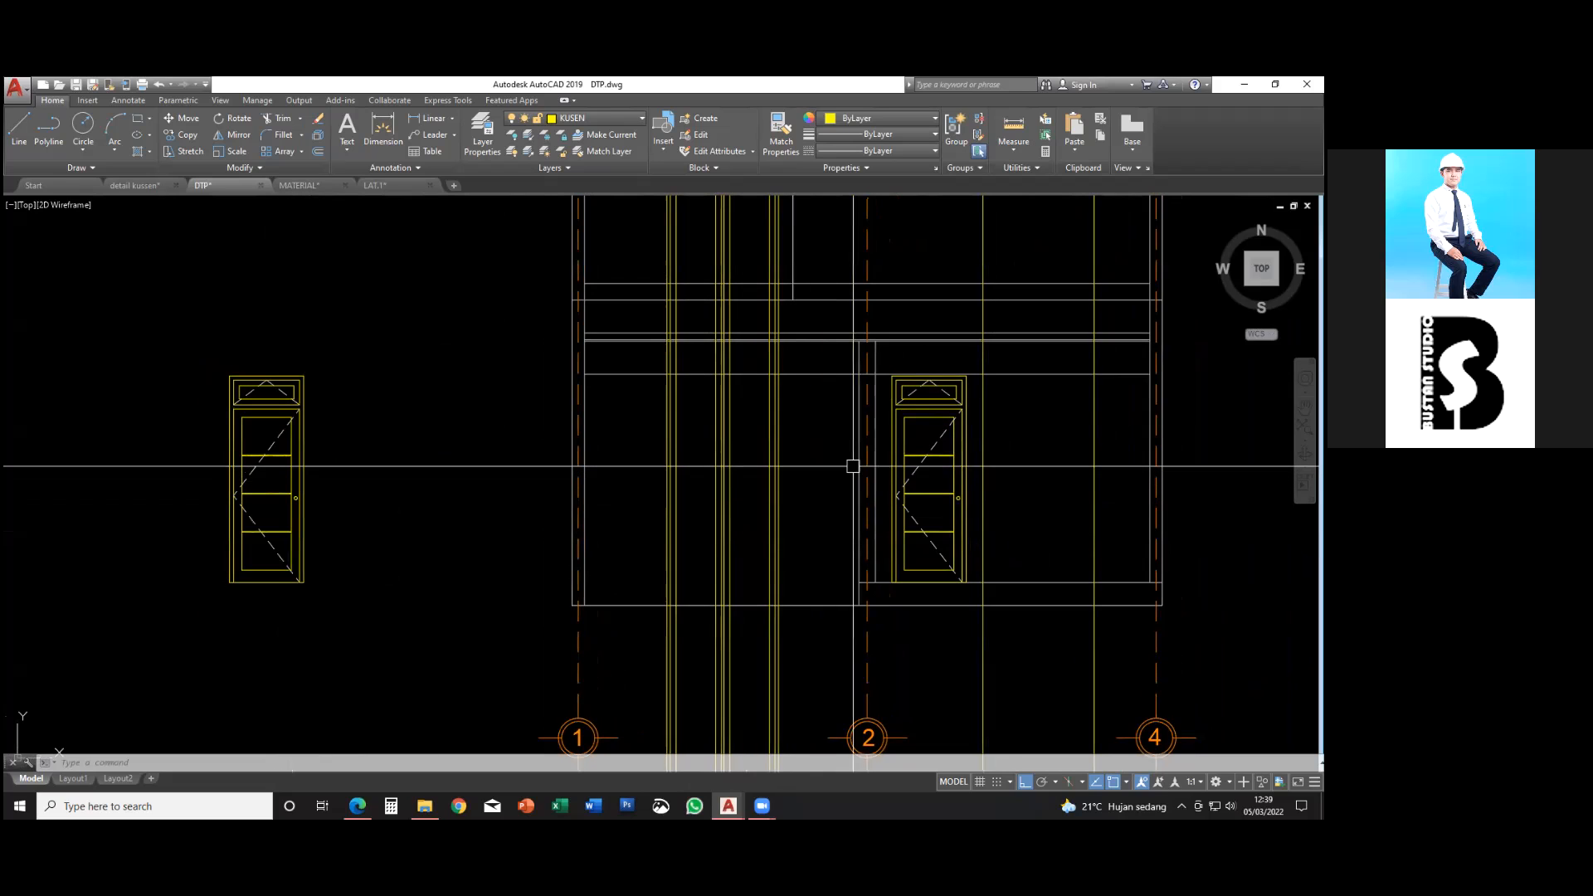
pyautogui.moveTo(862, 468)
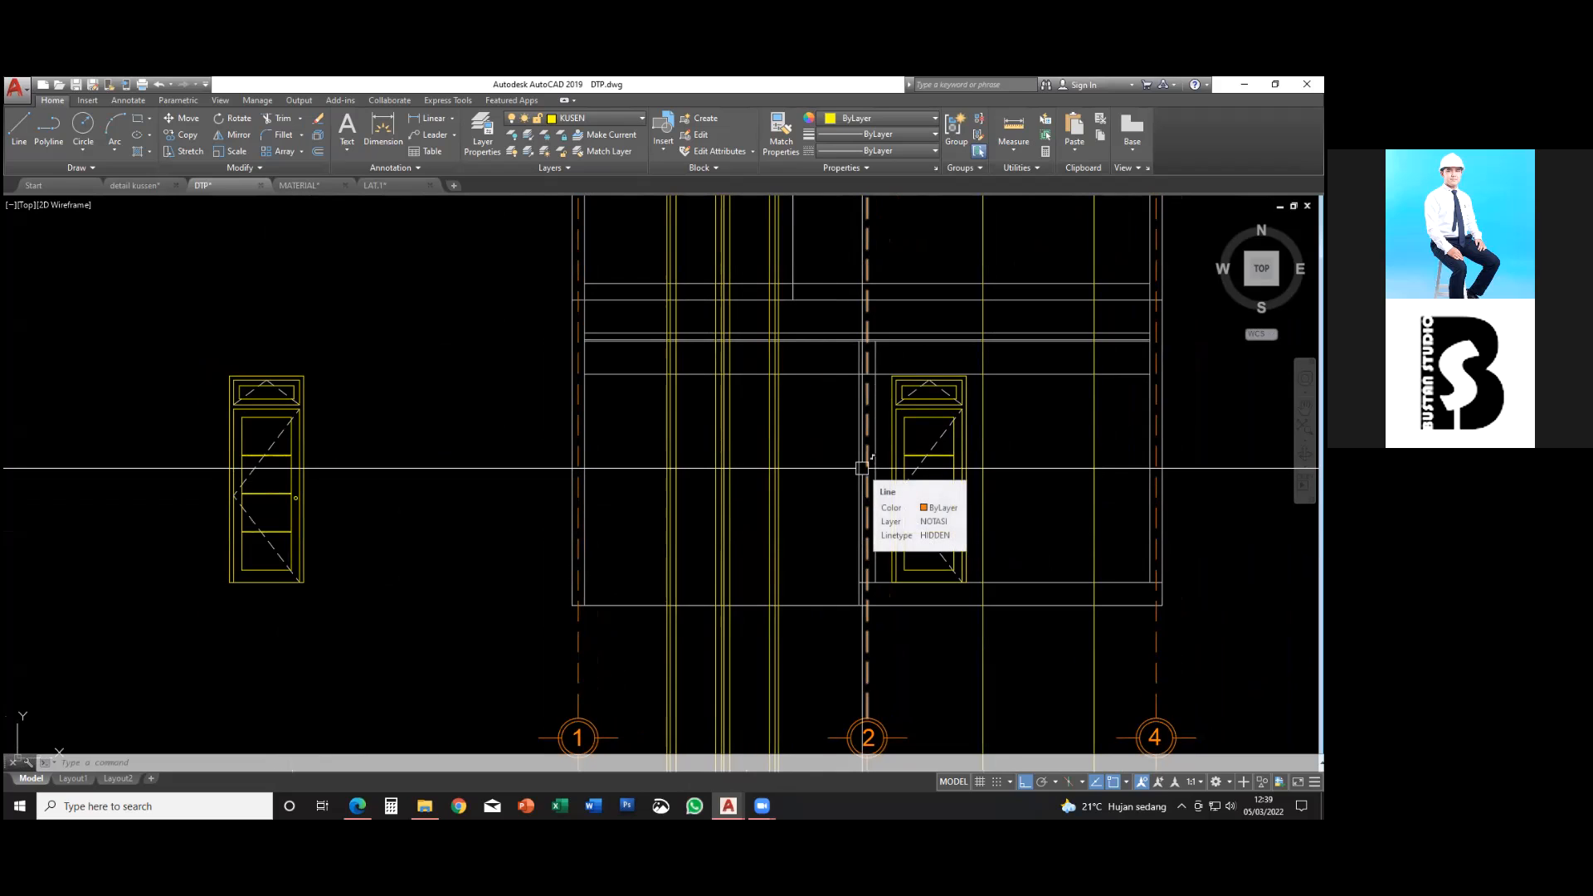
pyautogui.moveTo(907, 444)
pyautogui.mouseDown(button='middle')
pyautogui.moveTo(816, 452)
pyautogui.moveTo(821, 402)
pyautogui.moveTo(735, 413)
pyautogui.mouseUp(button='middle')
pyautogui.scroll(4, 832, 404)
pyautogui.scroll(2, 735, 412)
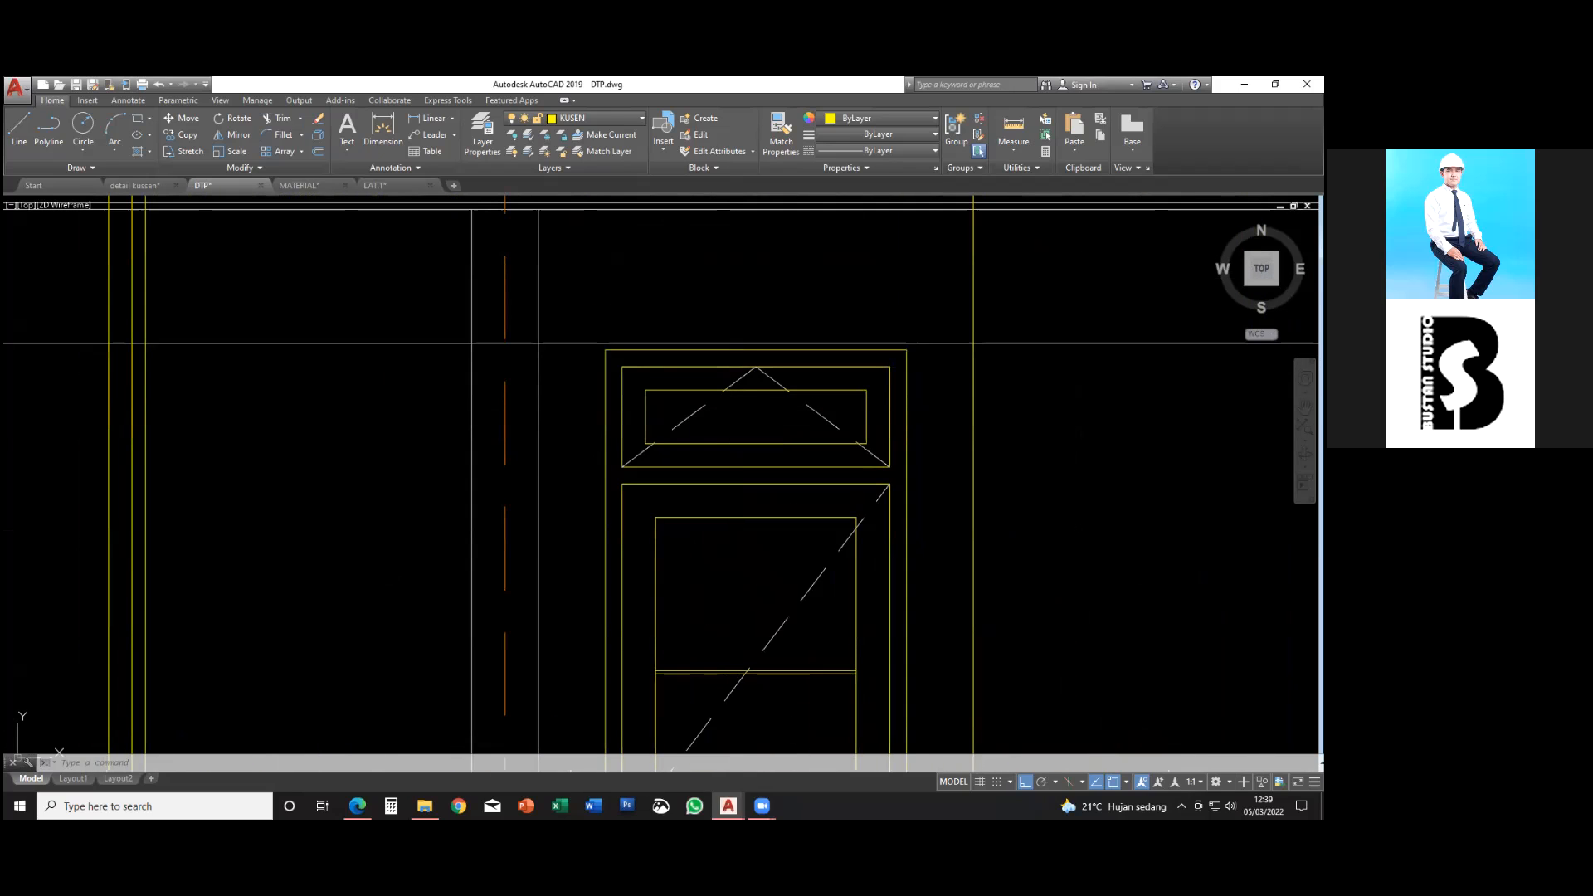
pyautogui.write('di')
pyautogui.press('space')
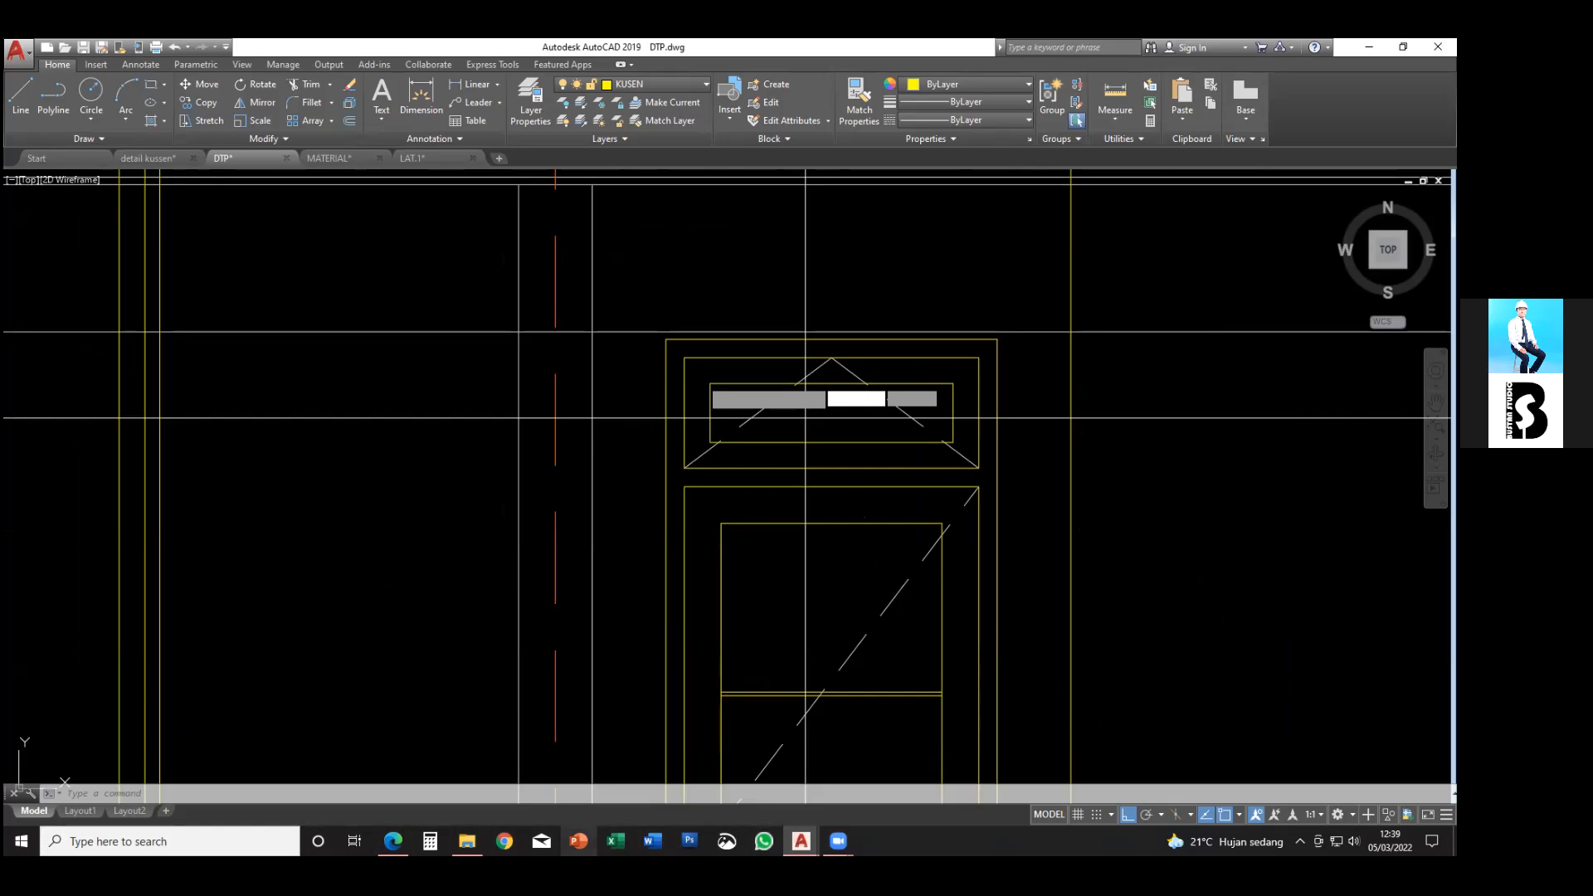
pyautogui.write('h')
pyautogui.press('Return')
pyautogui.scroll(2, 896, 372)
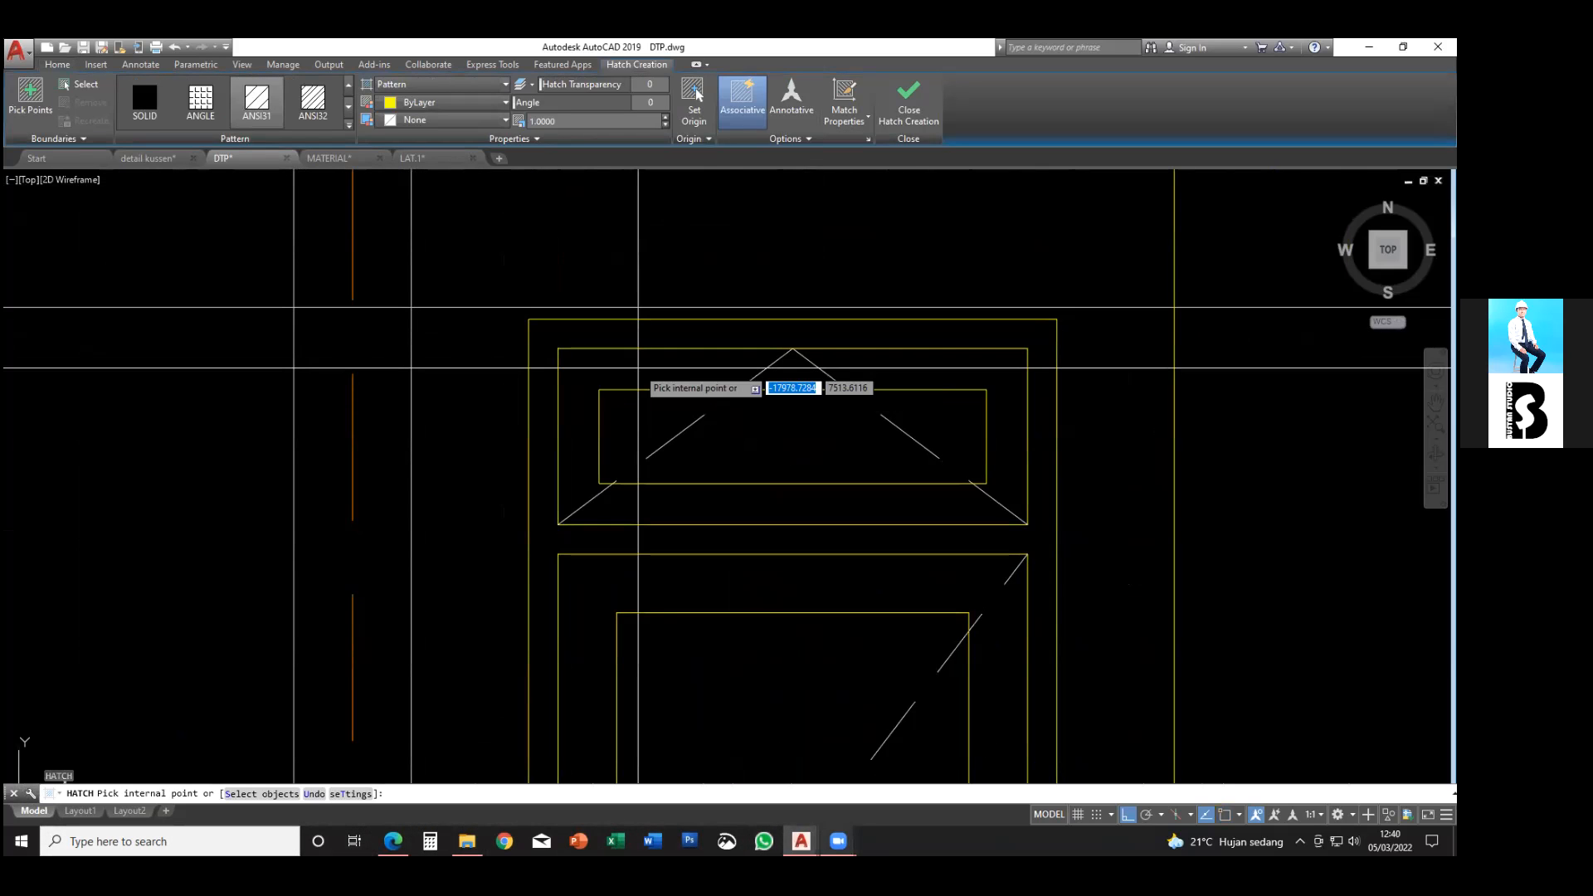
pyautogui.moveTo(800, 841)
pyautogui.moveTo(638, 368); pyautogui.dragTo(753, 296, button='middle')
pyautogui.press('Escape')
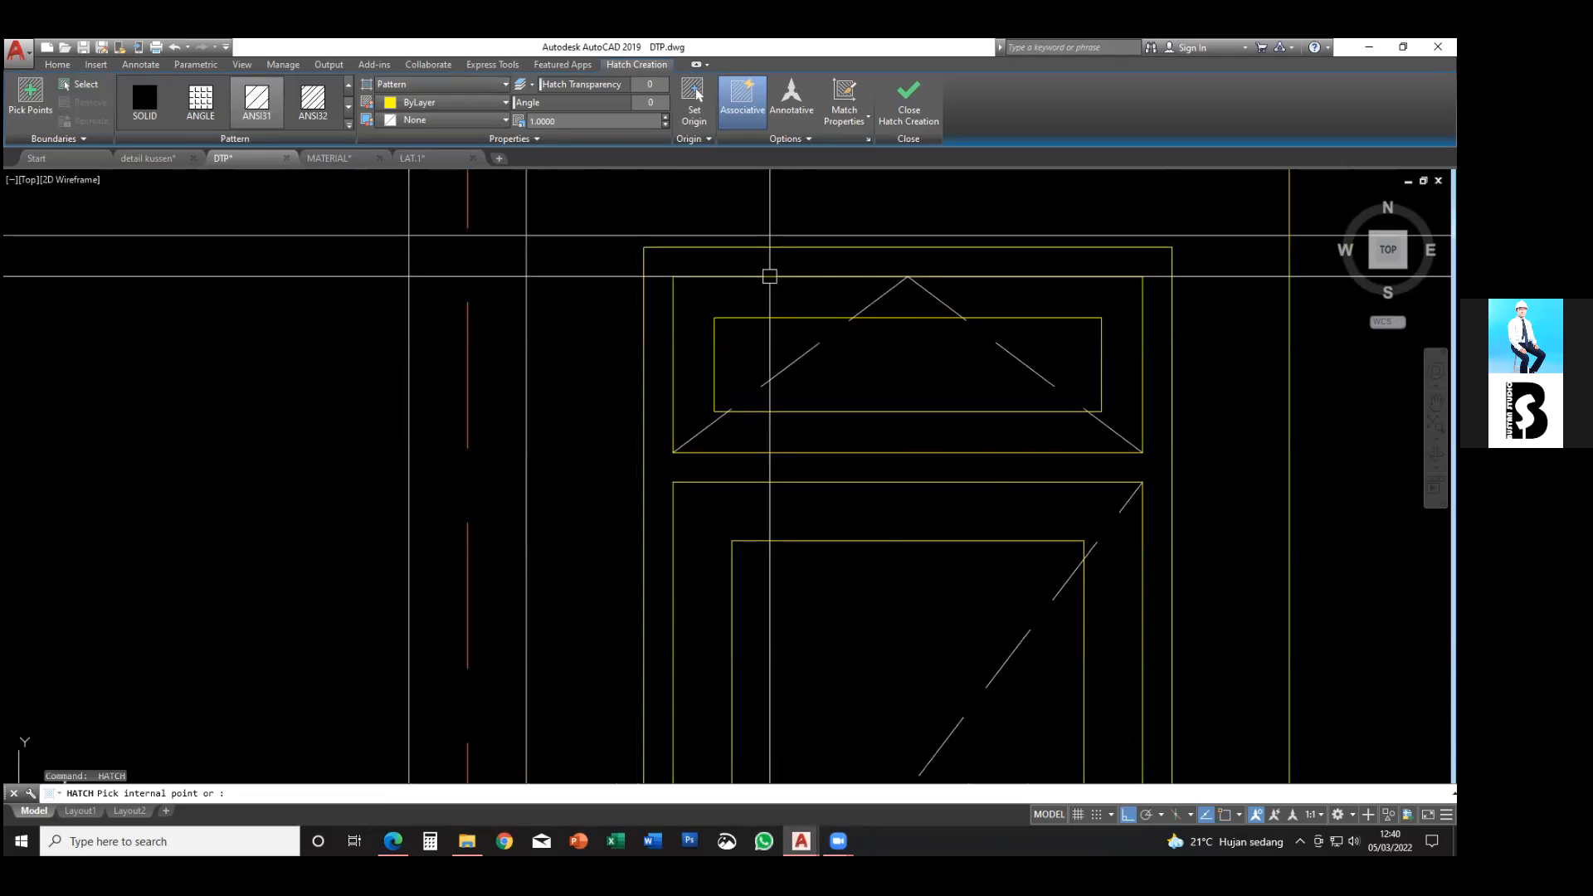
pyautogui.scroll(-4, 855, 290)
pyautogui.moveTo(848, 321); pyautogui.dragTo(745, 337, button='middle')
pyautogui.scroll(5, 745, 337)
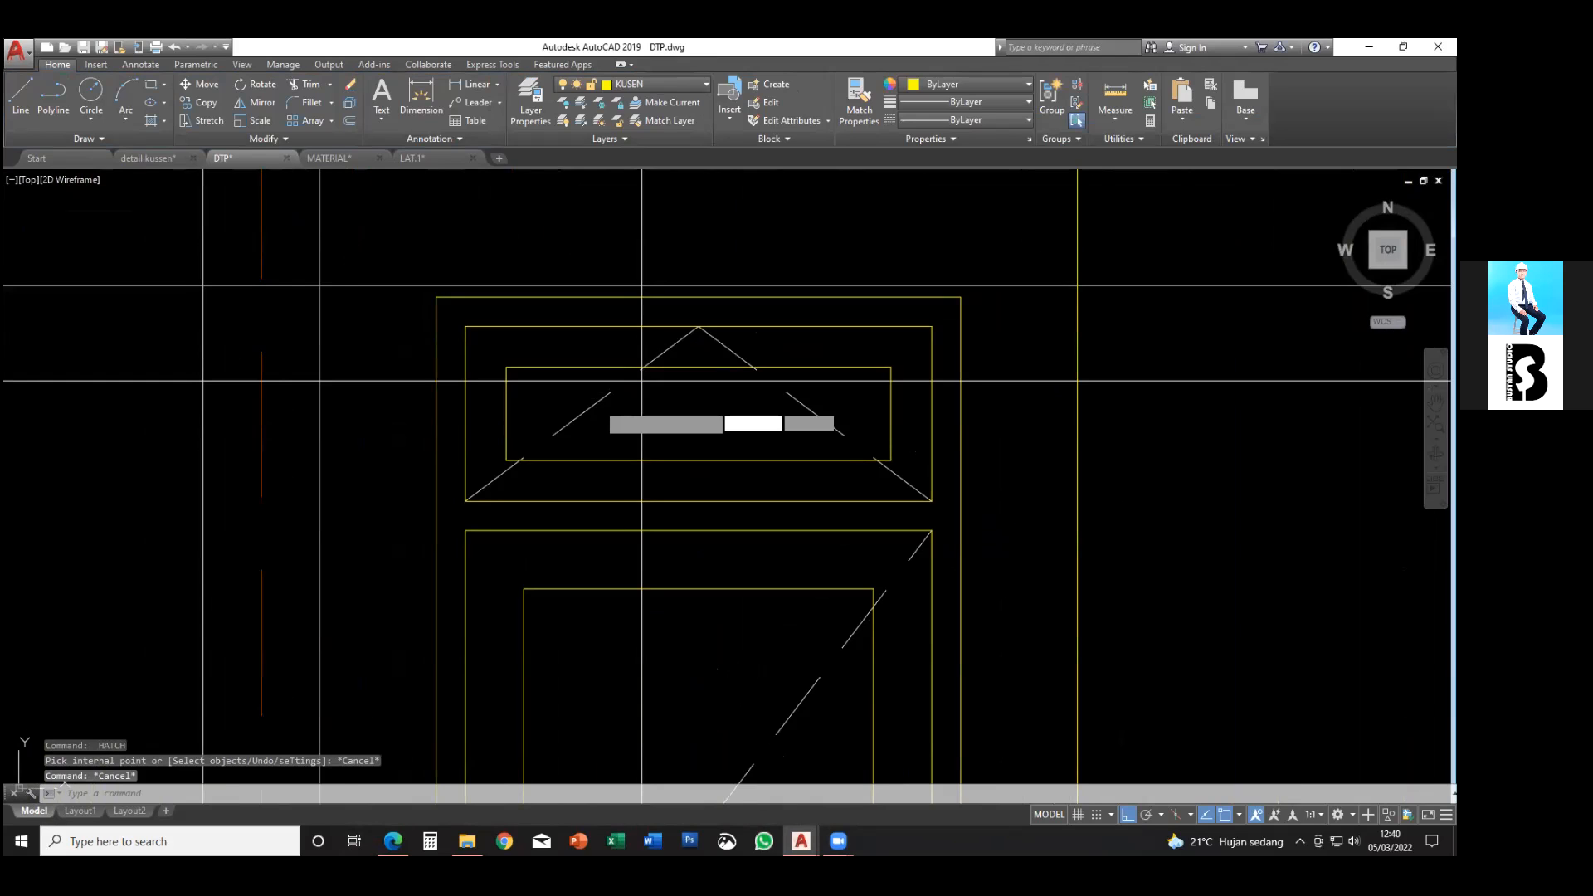
pyautogui.click(612, 631)
pyautogui.press('Escape')
pyautogui.scroll(-3, 623, 570)
pyautogui.moveTo(622, 570); pyautogui.dragTo(910, 466, button='middle')
pyautogui.scroll(-2, 910, 466)
pyautogui.moveTo(448, 512); pyautogui.dragTo(735, 462, button='middle')
pyautogui.press('Escape')
pyautogui.scroll(3, 761, 404)
pyautogui.press('Escape')
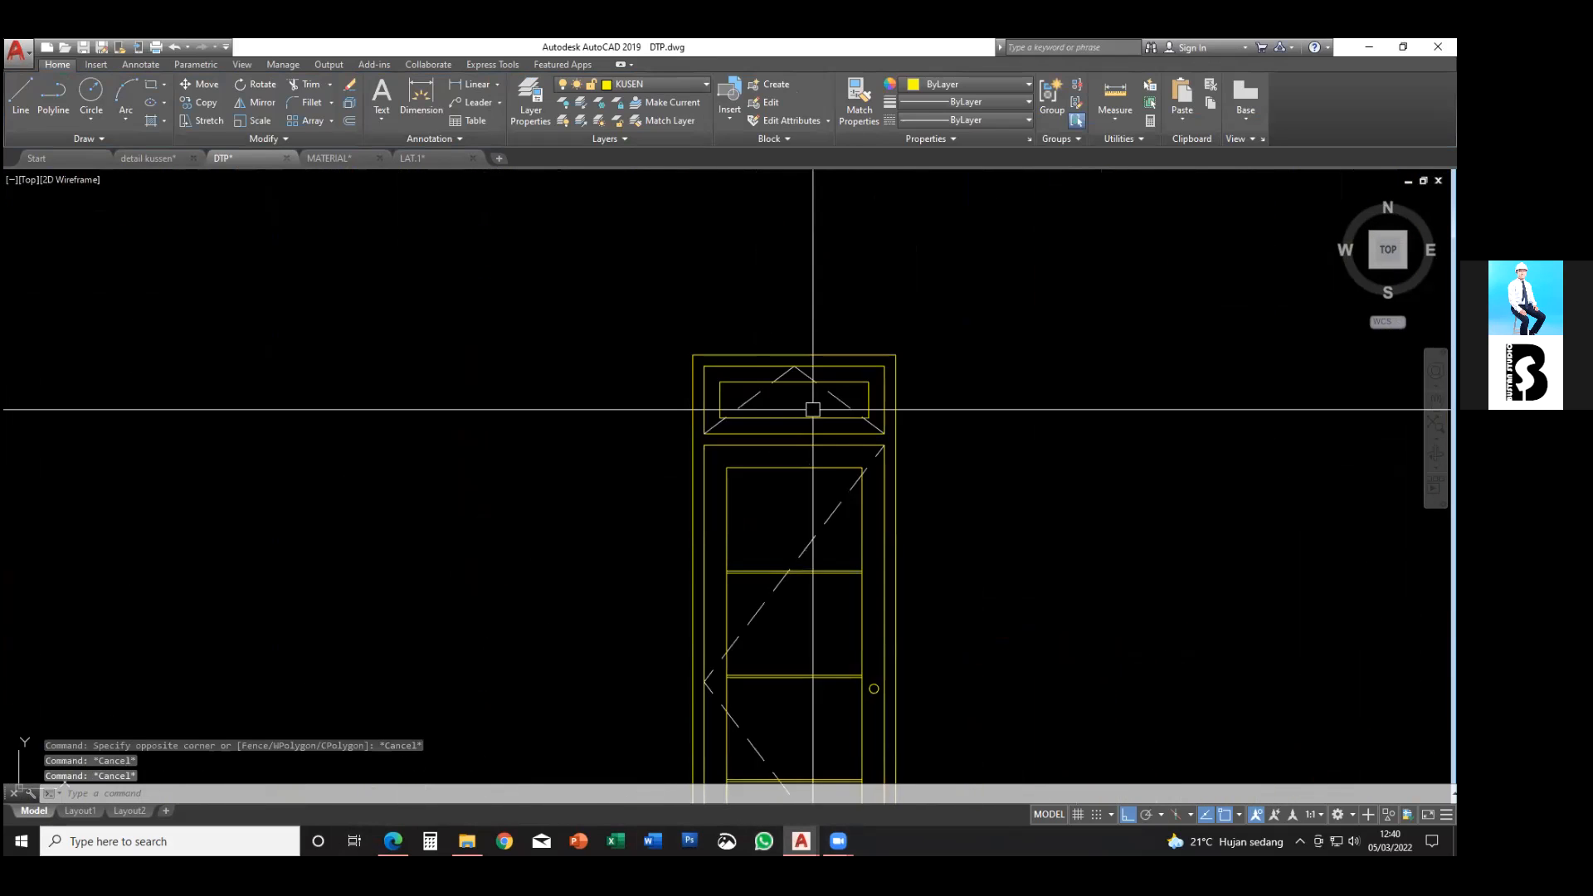
# - Try hatching the transom of the separate door copy with the DOTS pattern, and undo the hatch
pyautogui.press('Escape')
pyautogui.moveTo(813, 409); pyautogui.dragTo(738, 404, button='middle')
pyautogui.write('h')
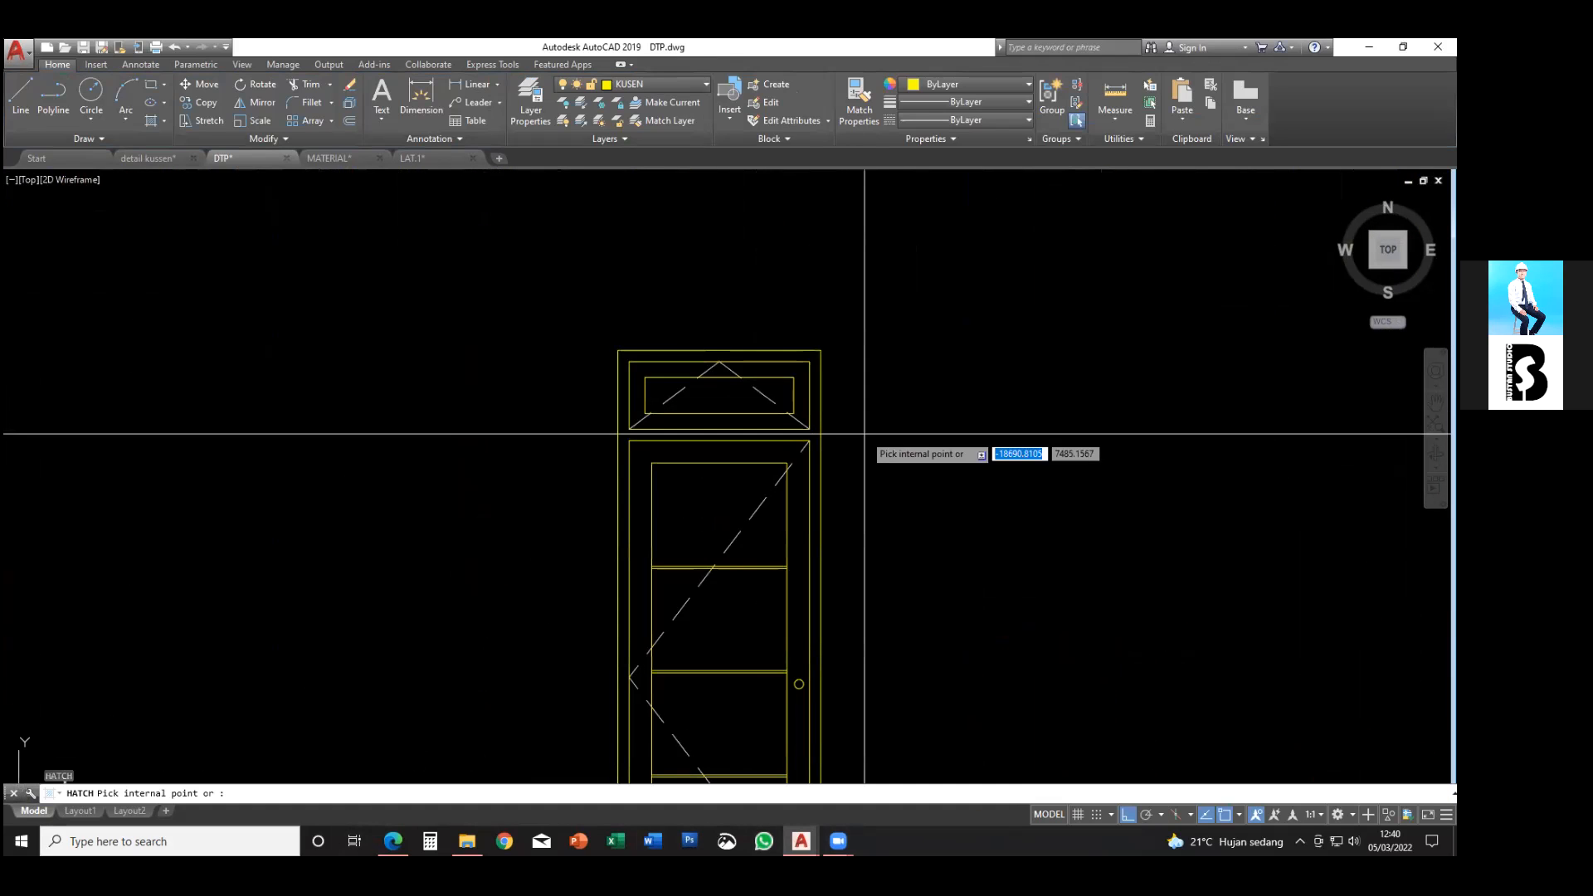
pyautogui.press('Return')
pyautogui.click(348, 125)
pyautogui.scroll(-4, 333, 223)
pyautogui.scroll(-1, 177, 241)
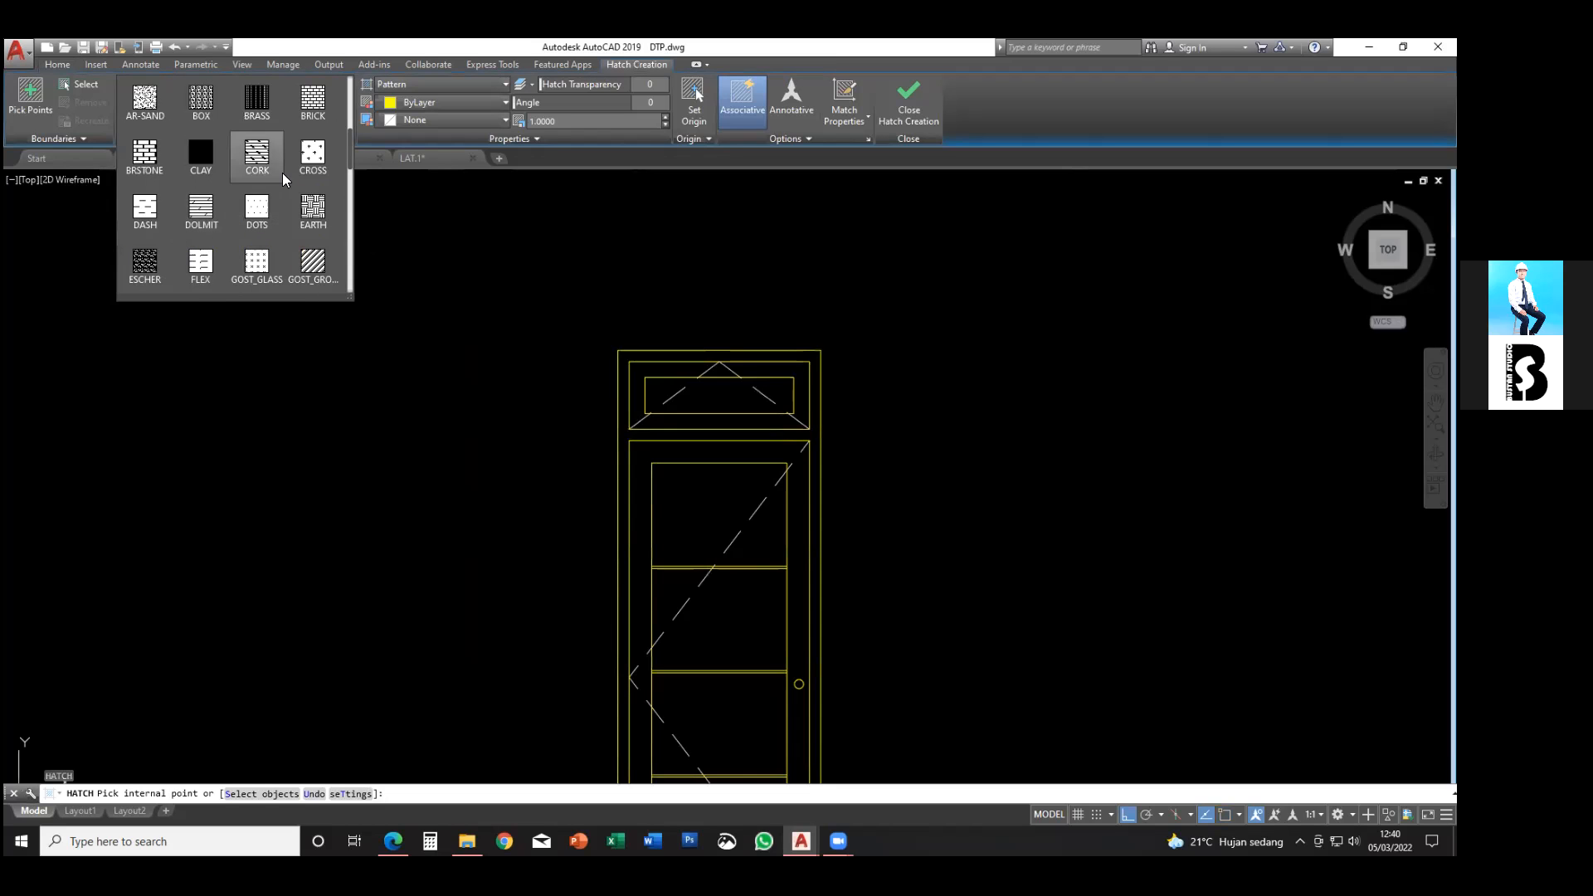
pyautogui.click(257, 207)
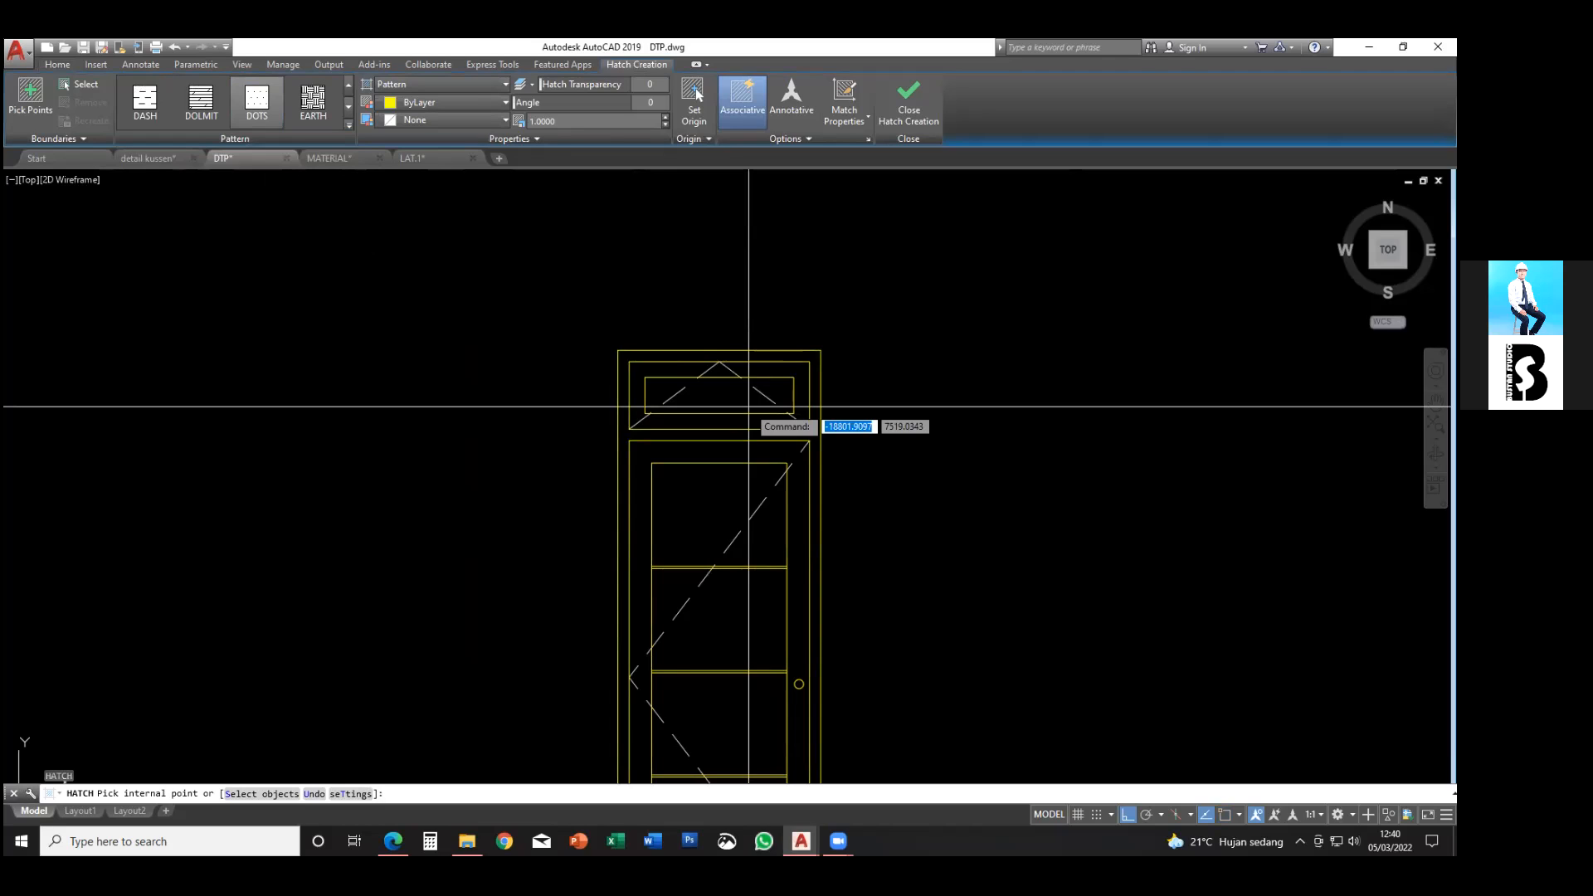
pyautogui.scroll(2, 749, 406)
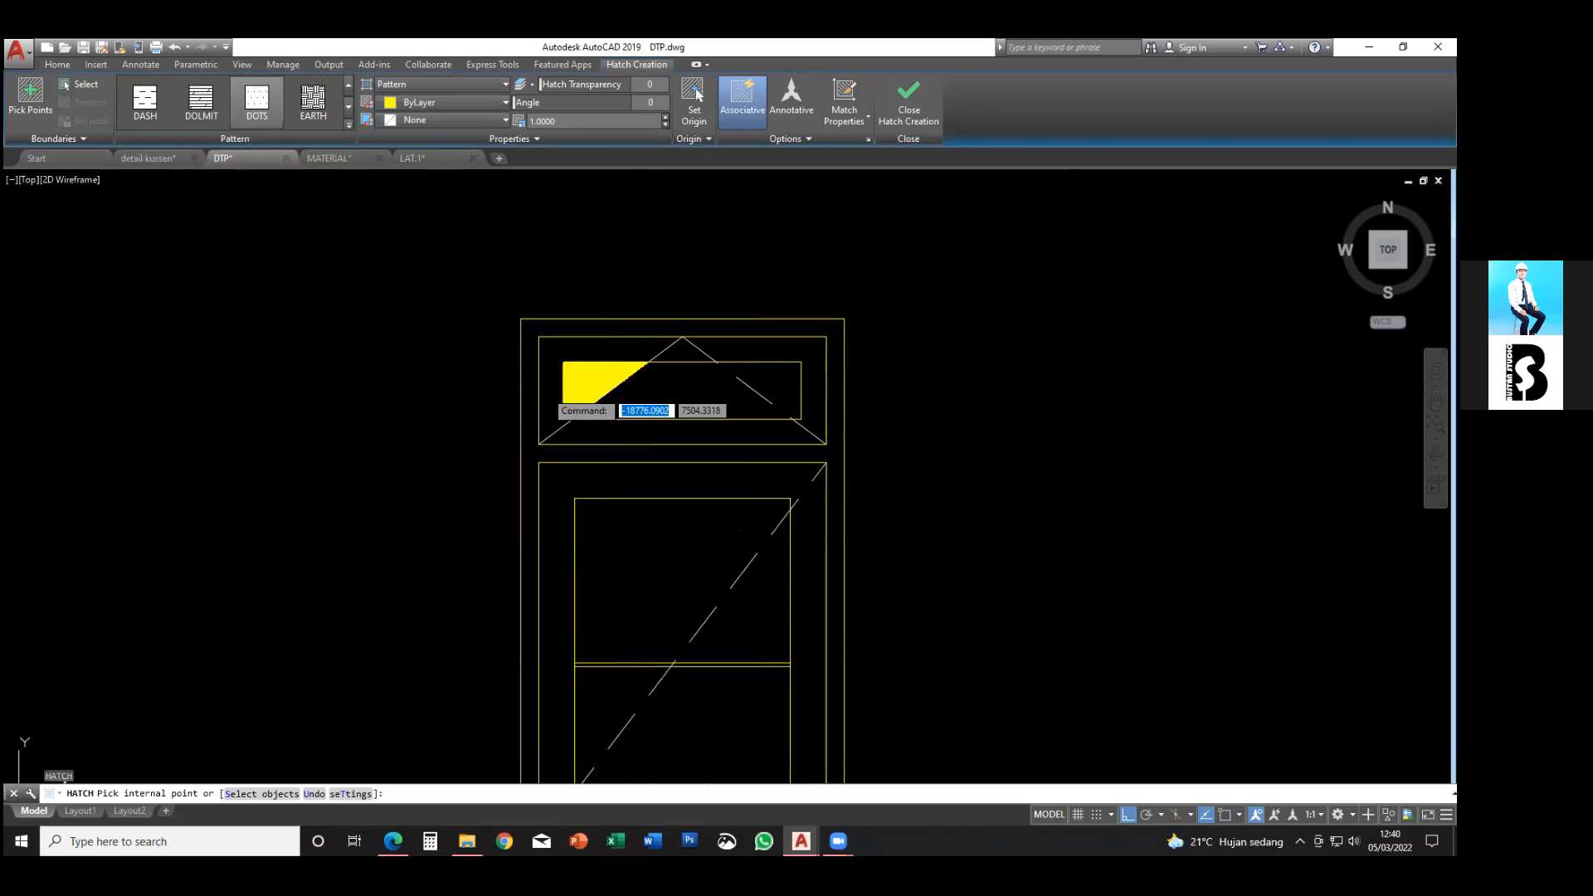
pyautogui.click(551, 385)
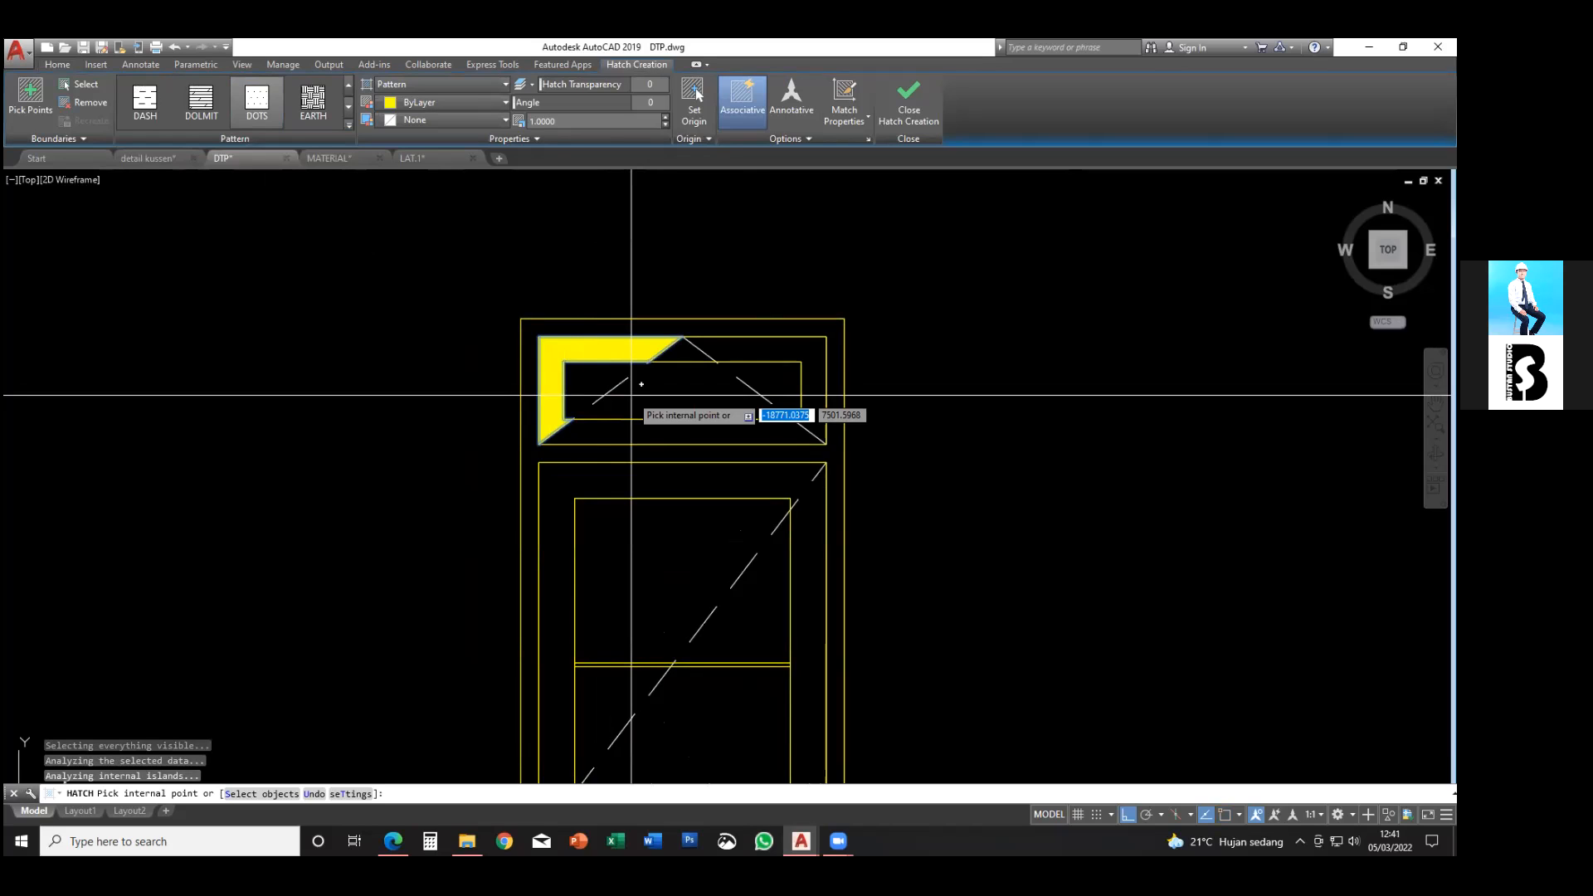
pyautogui.click(632, 395)
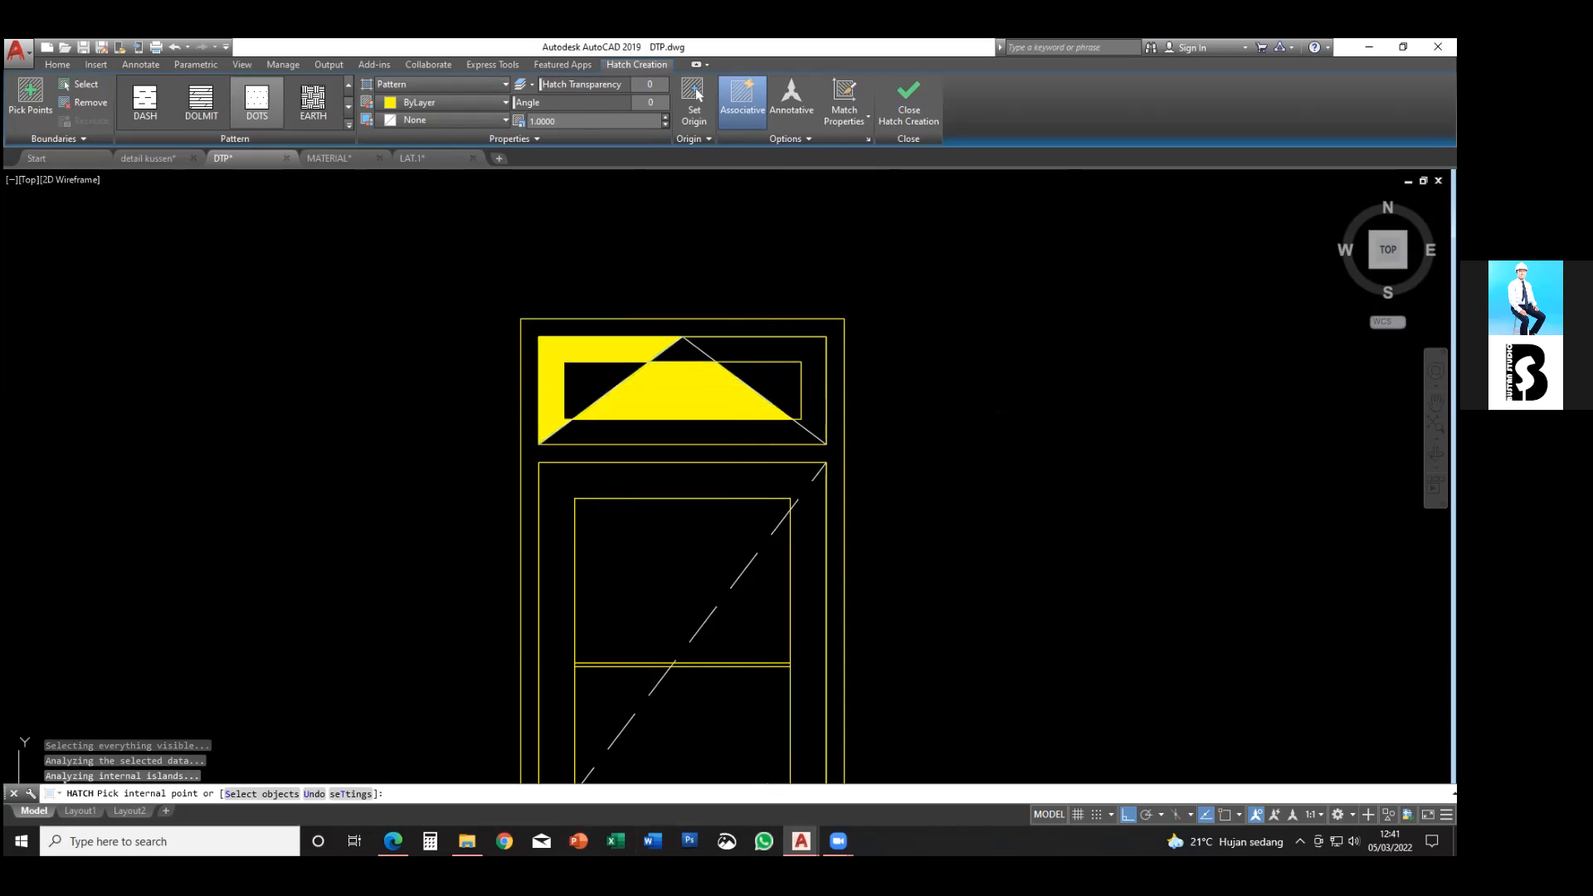
pyautogui.press('Escape')
pyautogui.scroll(-3, 730, 581)
pyautogui.hotkey('ctrl', 'z')
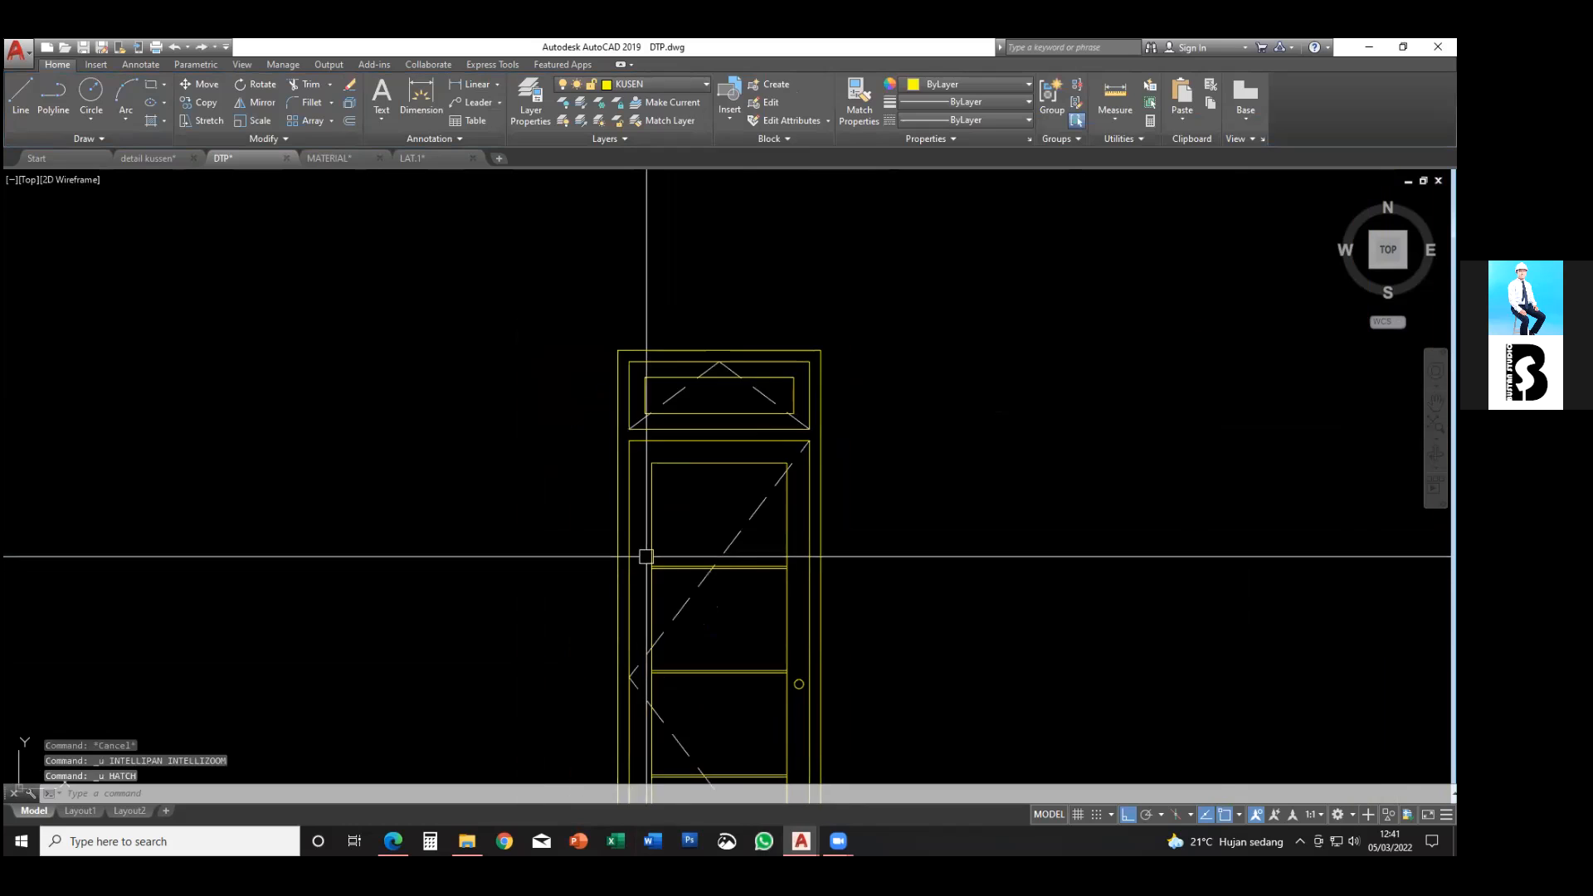
# - Draw a rectangle over the inner pane of the transom on the door in the section drawing, from corner to corner
pyautogui.scroll(5, 651, 498)
pyautogui.press('Escape')
pyautogui.press('Escape')
pyautogui.write('rec')
pyautogui.press('Return')
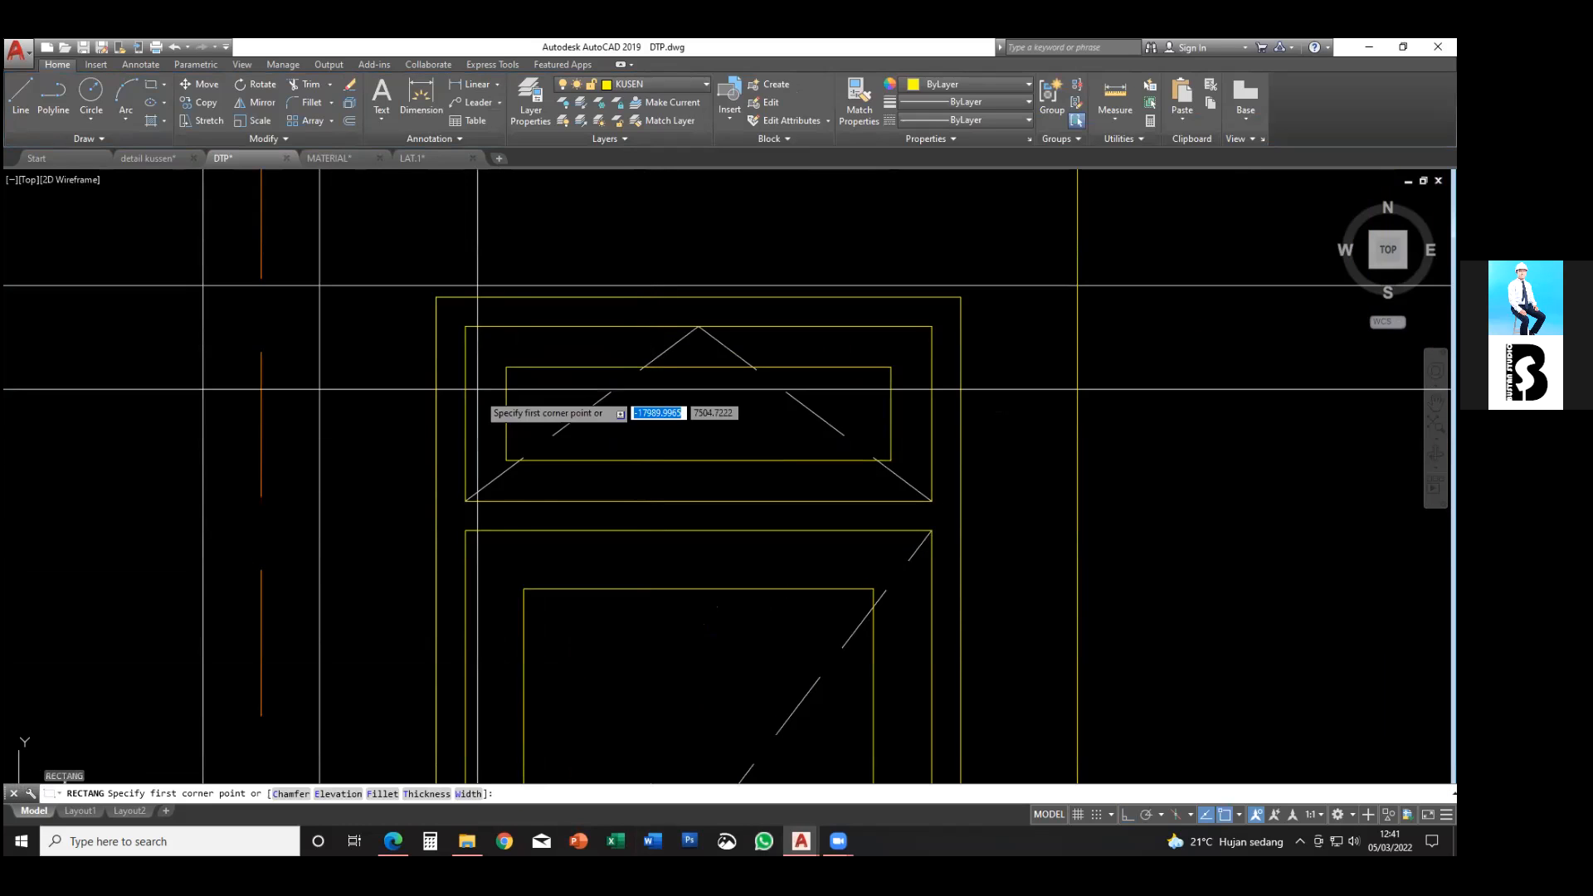
pyautogui.click(506, 366)
pyautogui.click(891, 460)
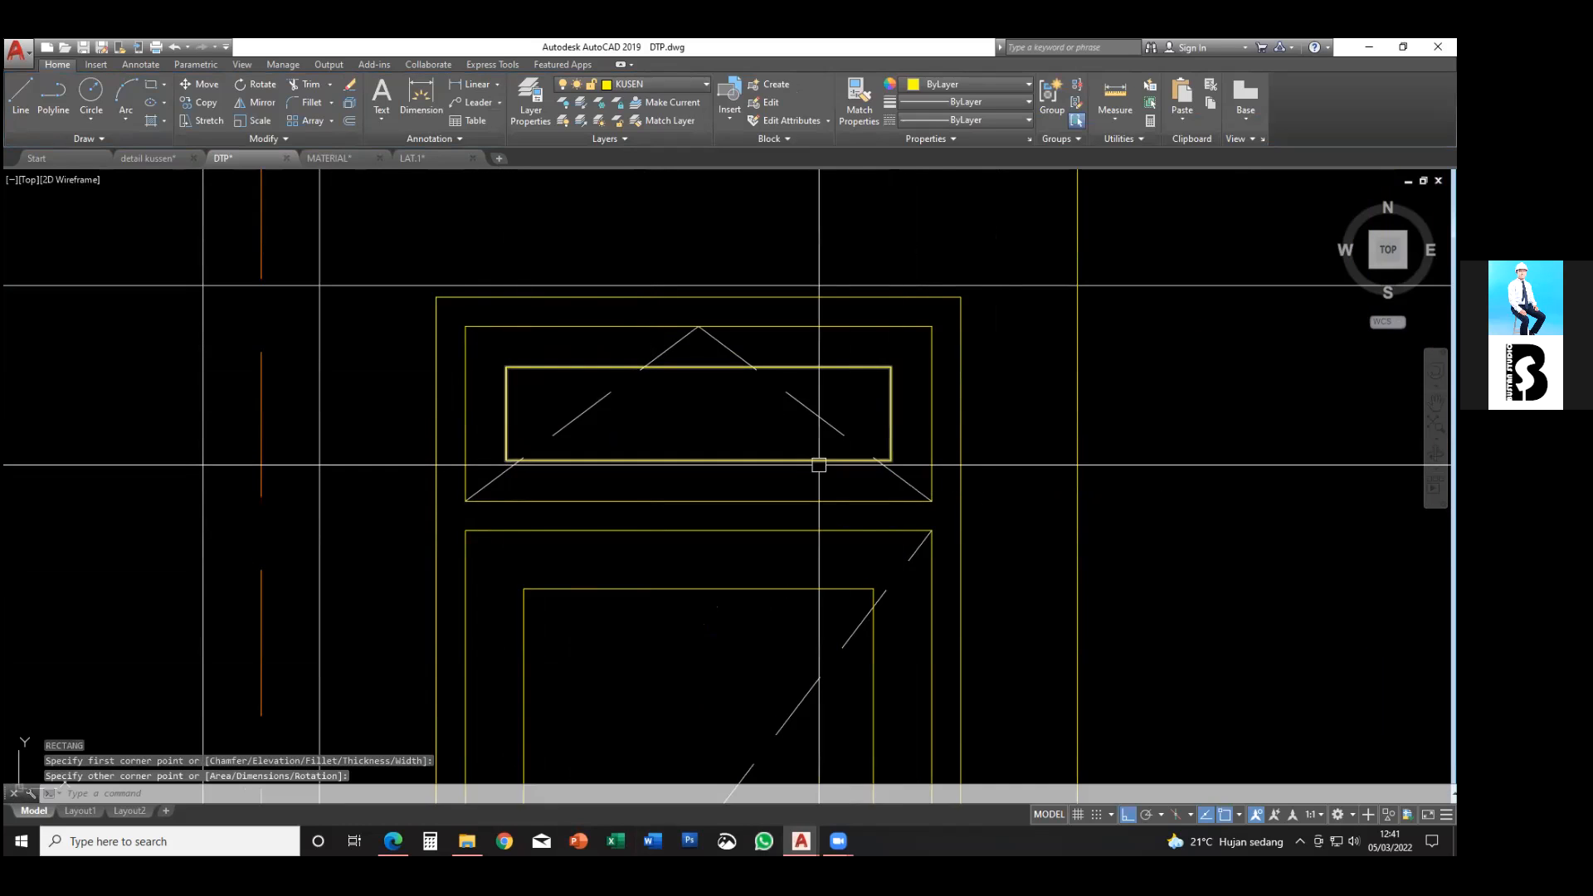
pyautogui.press('Return')
pyautogui.press('Escape')
# - Move the new transom pane rectangle into the empty area to the right of the section drawing
pyautogui.click(812, 461)
pyautogui.scroll(-6, 727, 477)
pyautogui.moveTo(726, 476); pyautogui.dragTo(752, 467, button='middle')
pyautogui.write('m')
pyautogui.press('Return')
pyautogui.click(796, 465)
pyautogui.scroll(-5, 796, 471)
pyautogui.moveTo(1025, 478); pyautogui.dragTo(769, 448, button='middle')
pyautogui.click(769, 448)
pyautogui.scroll(5, 752, 442)
pyautogui.press('Escape')
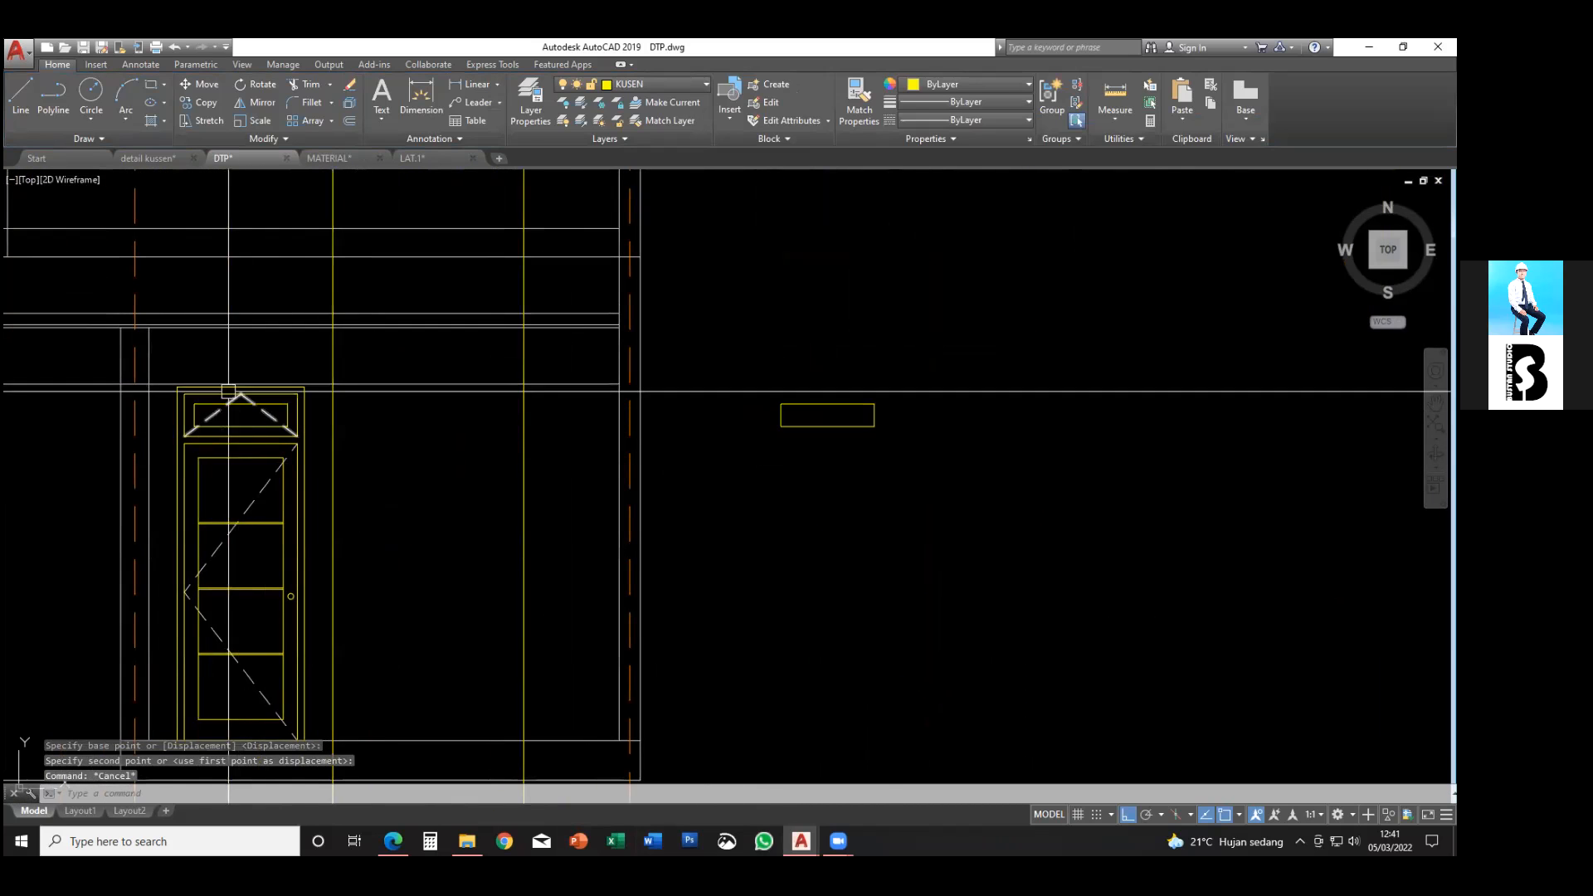
# - Hatch the inside of the moved rectangle with the DOTS pattern
pyautogui.scroll(2, 355, 461)
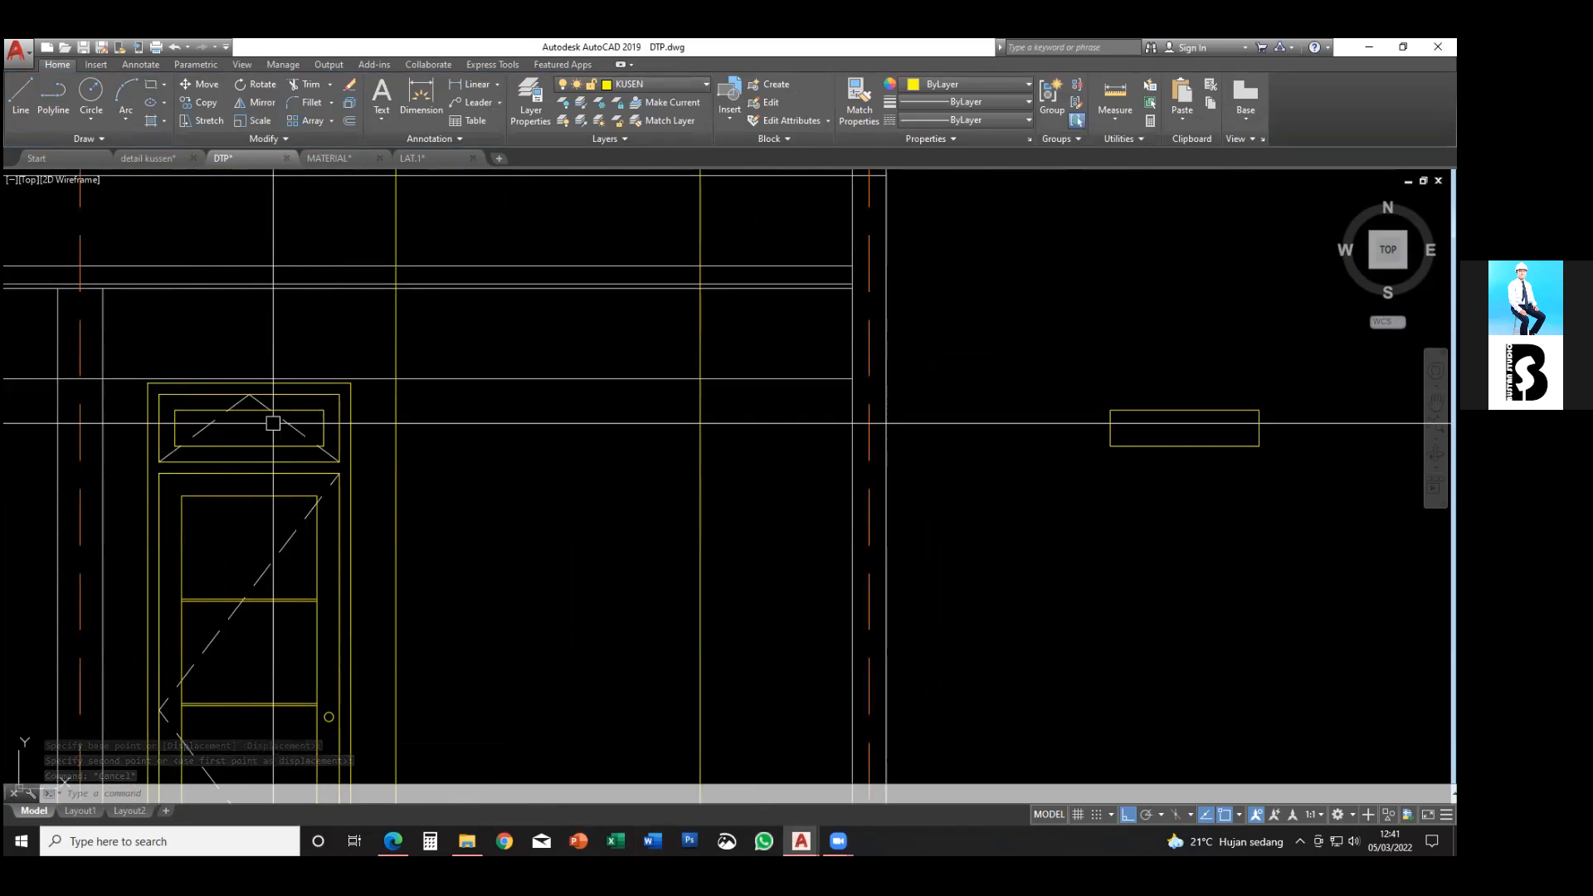
pyautogui.moveTo(586, 435); pyautogui.dragTo(468, 418, button='middle')
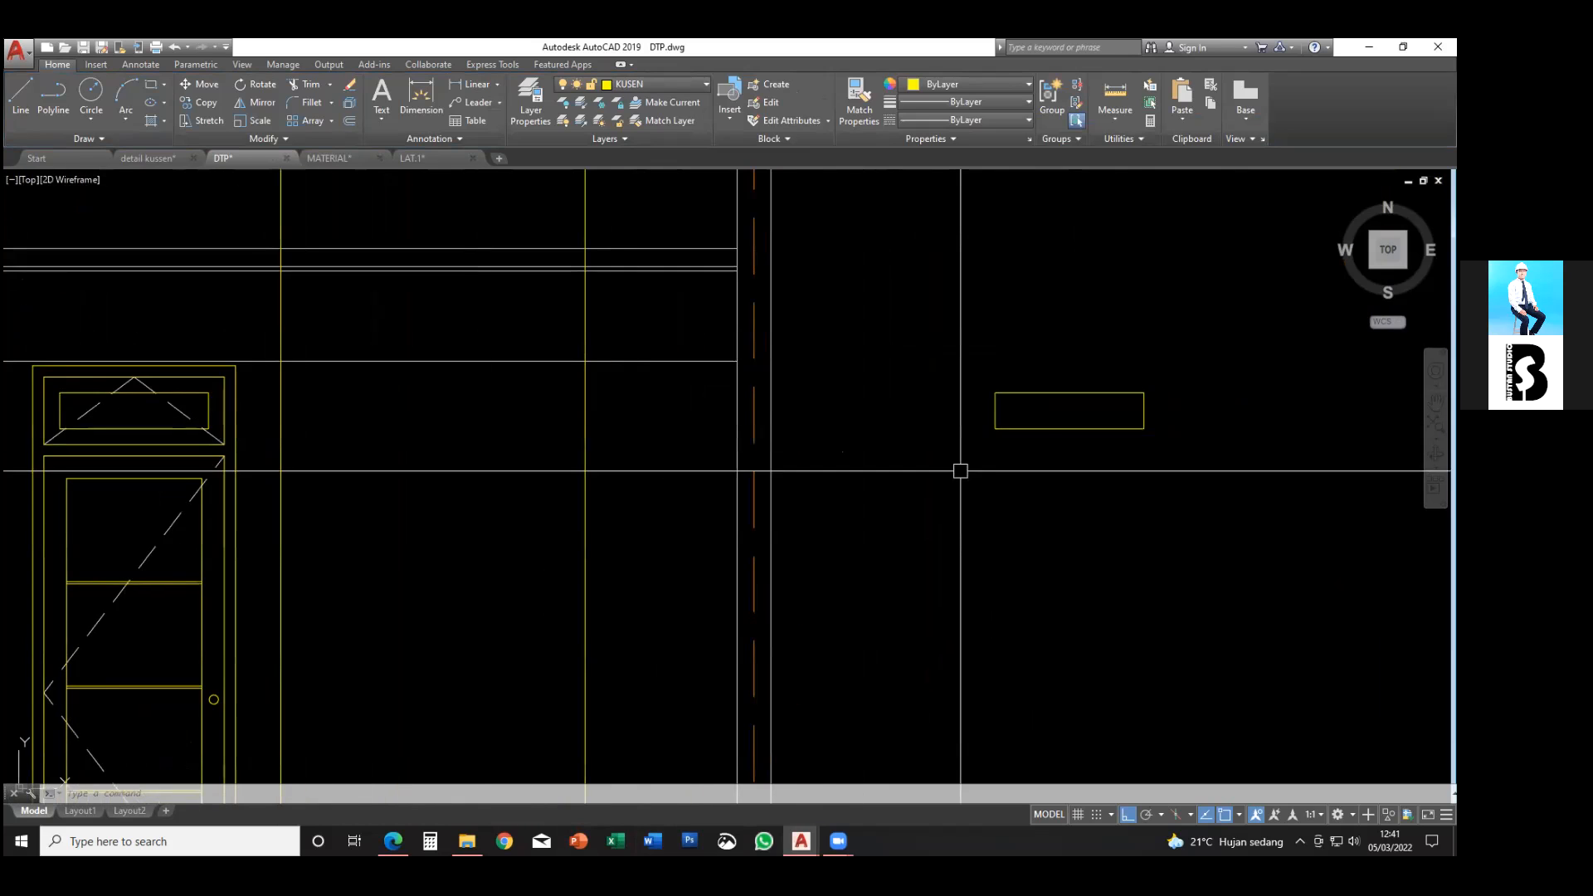
pyautogui.moveTo(1034, 440); pyautogui.dragTo(971, 415, button='middle')
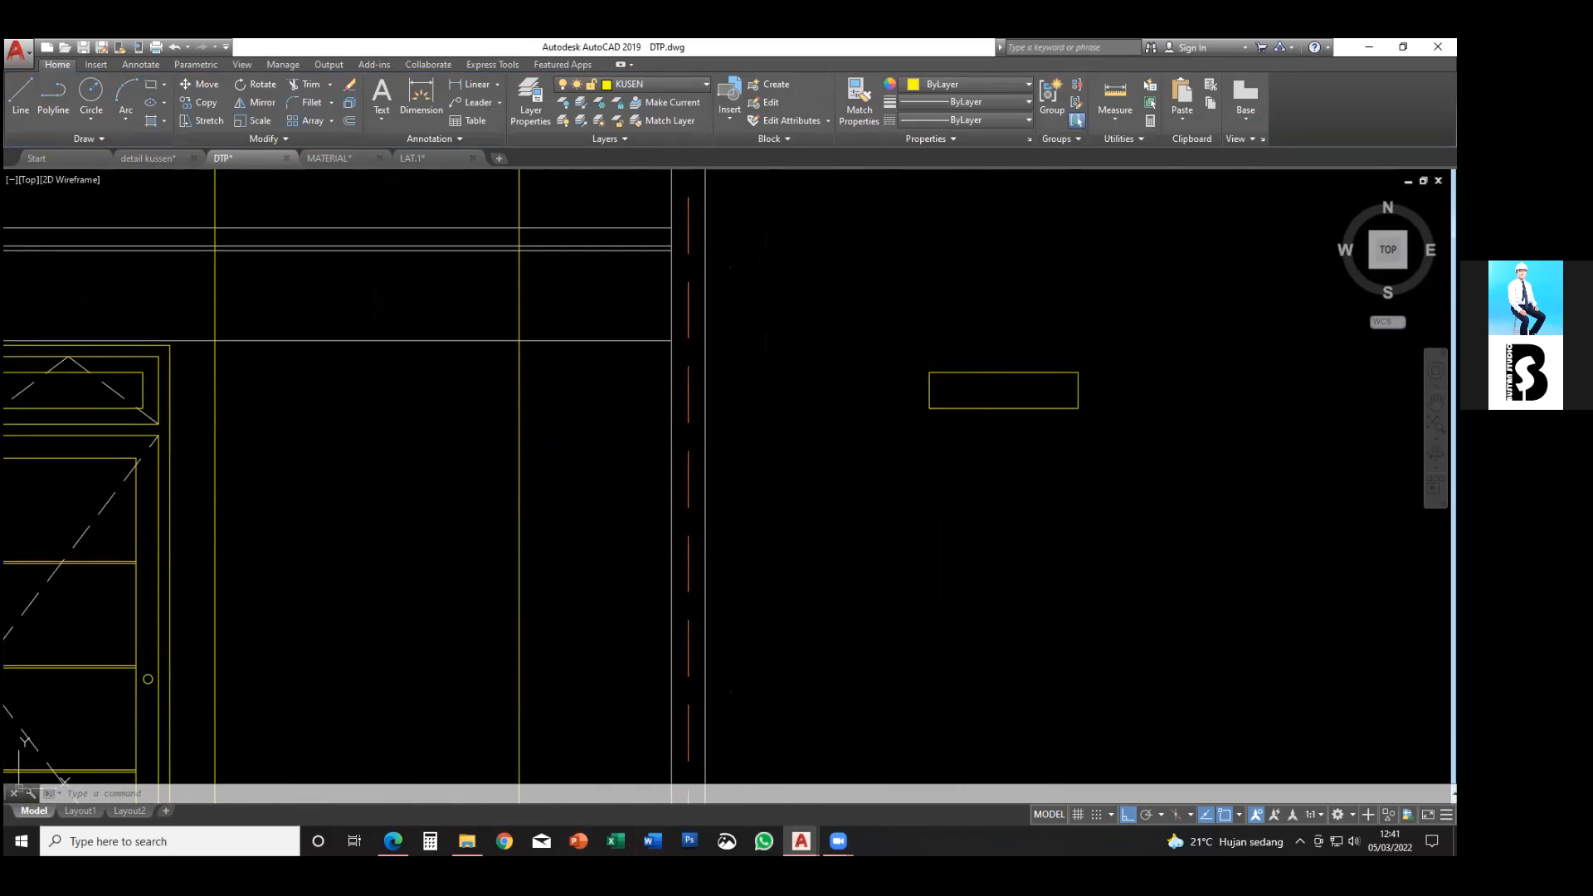
pyautogui.write('h')
pyautogui.press('Return')
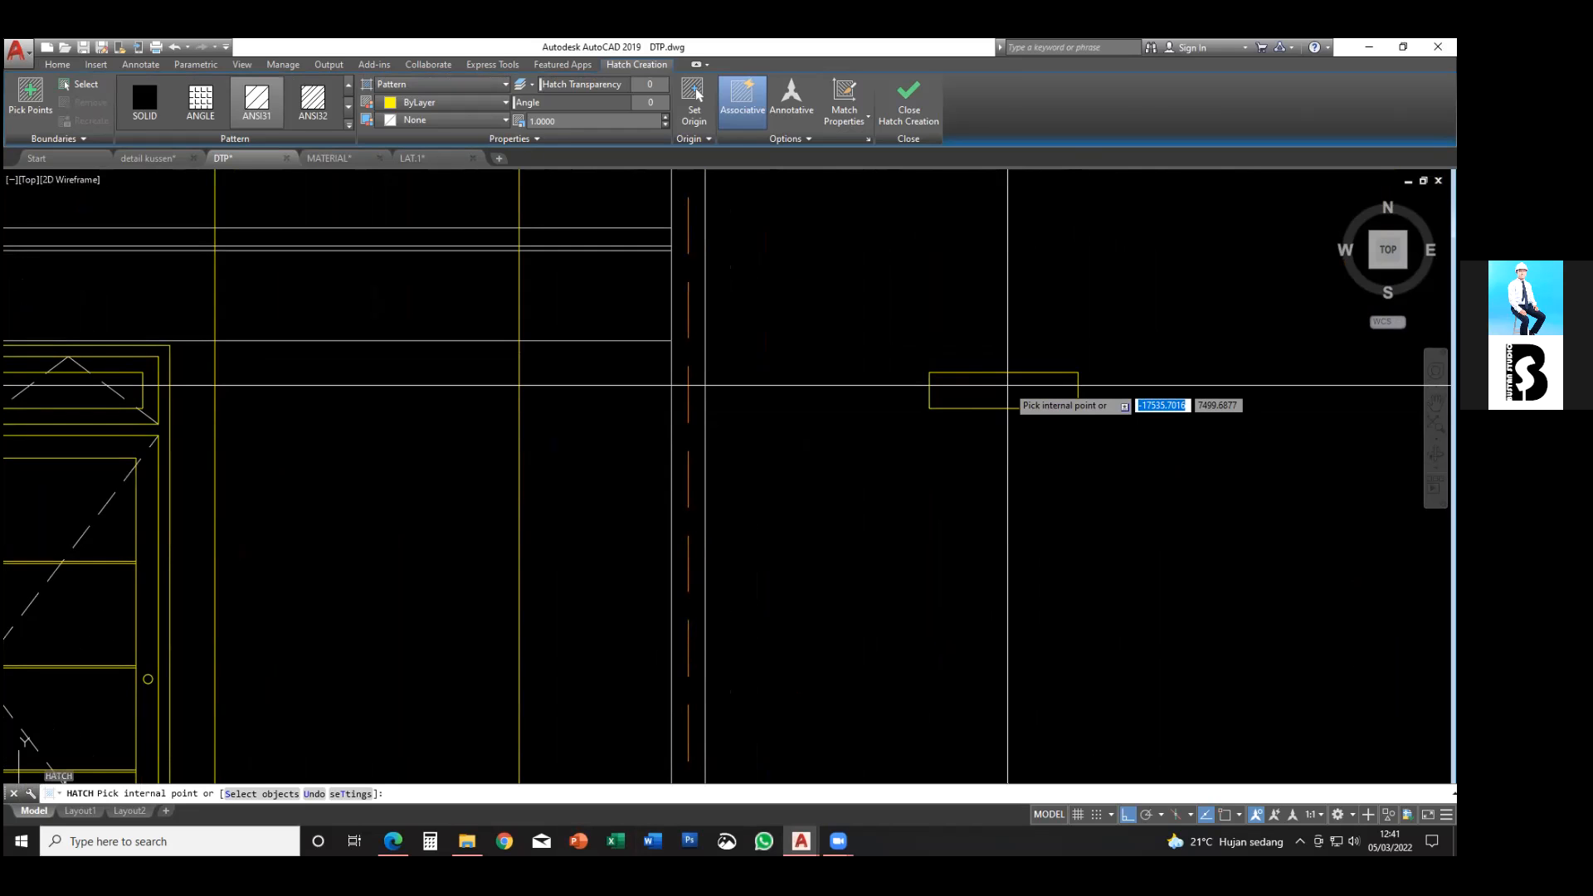
pyautogui.click(1007, 387)
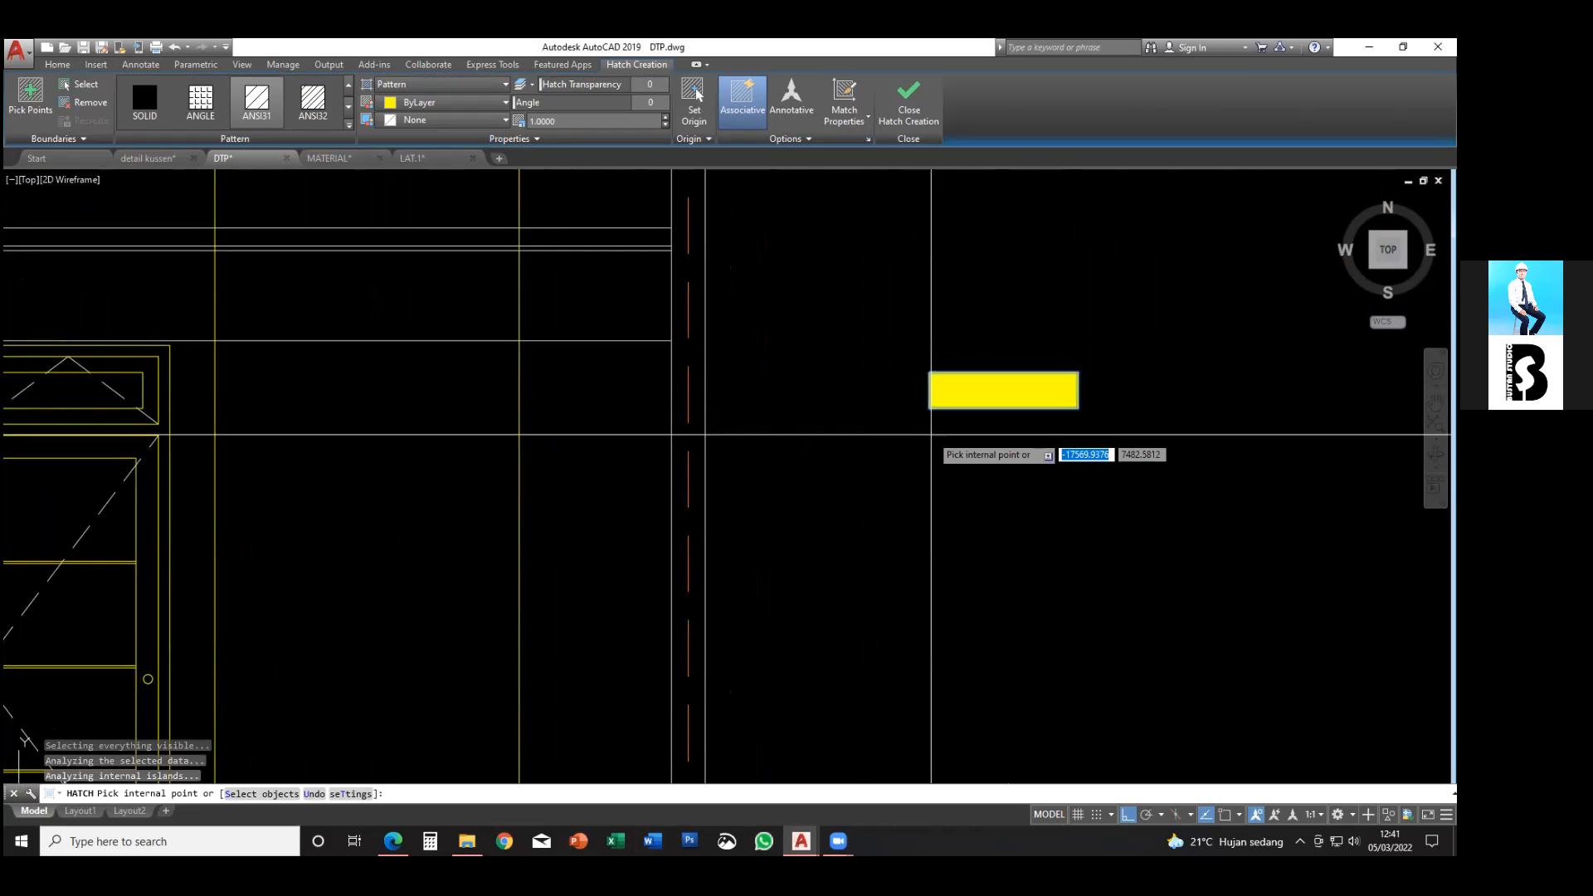
pyautogui.click(348, 123)
pyautogui.scroll(-4, 262, 237)
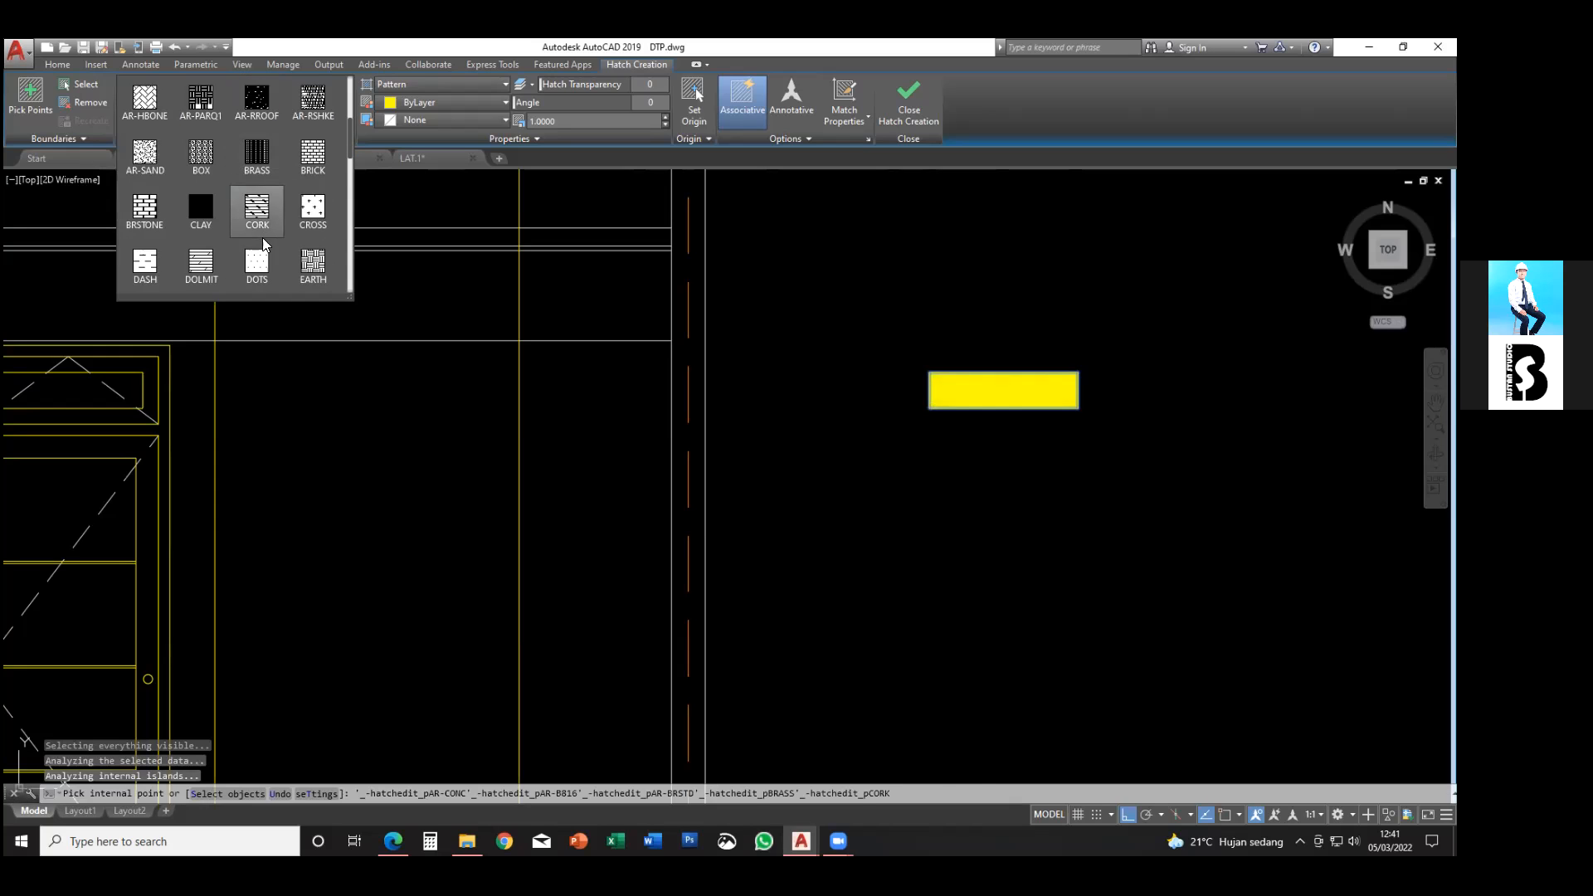
pyautogui.click(258, 263)
# - Set the scale of the dot hatch to 100
pyautogui.click(562, 121)
pyautogui.write('100')
pyautogui.press('Return')
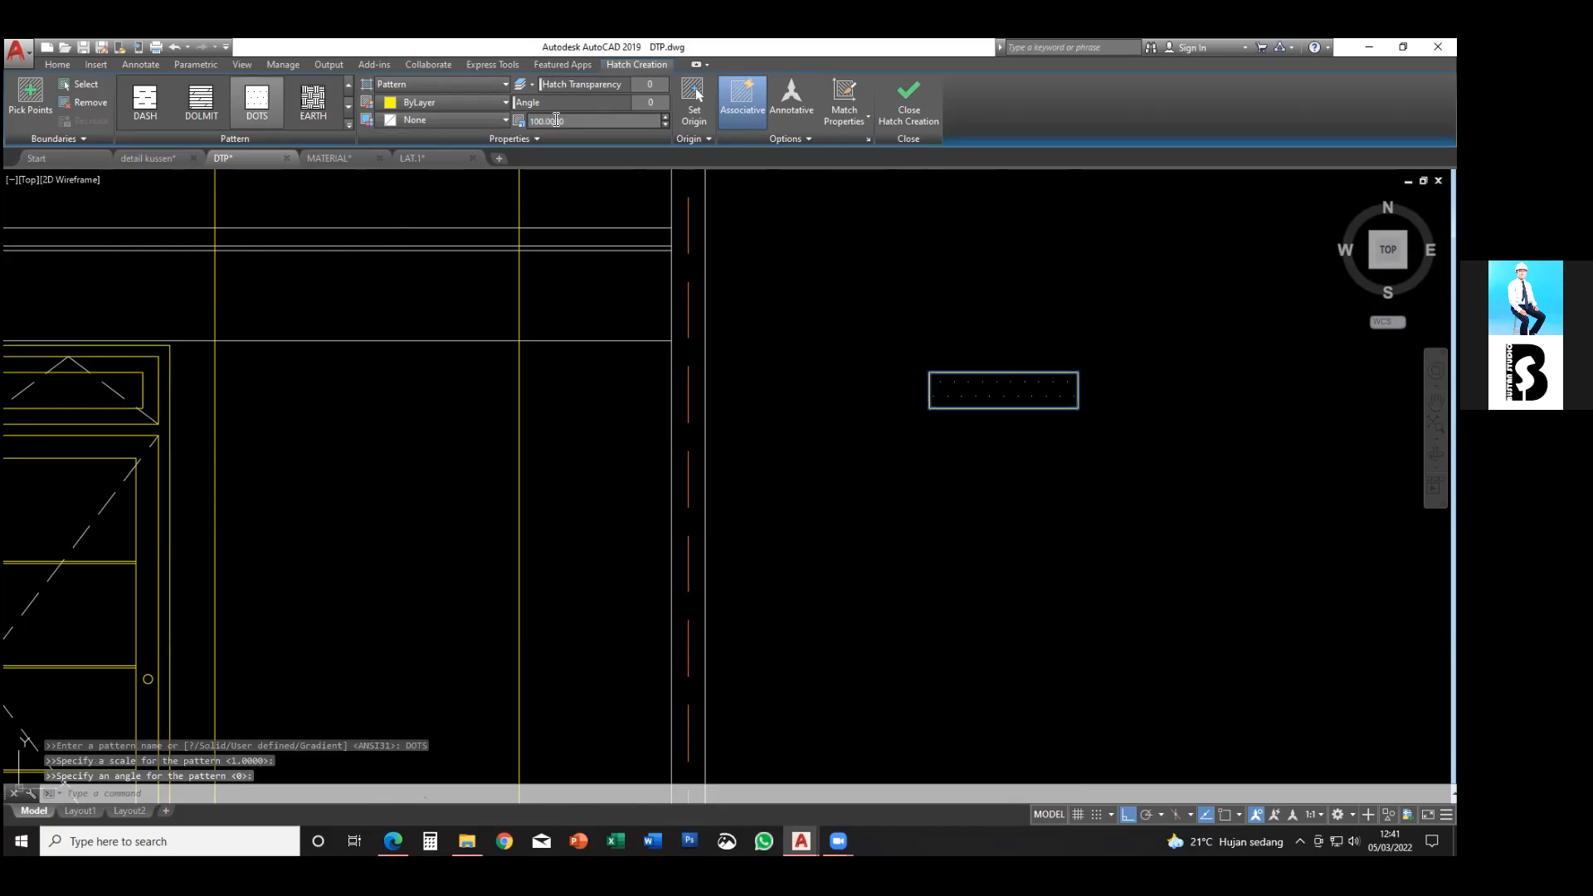
# - Set the scale of the dot hatch to 50 and finish the hatch
pyautogui.click(594, 122)
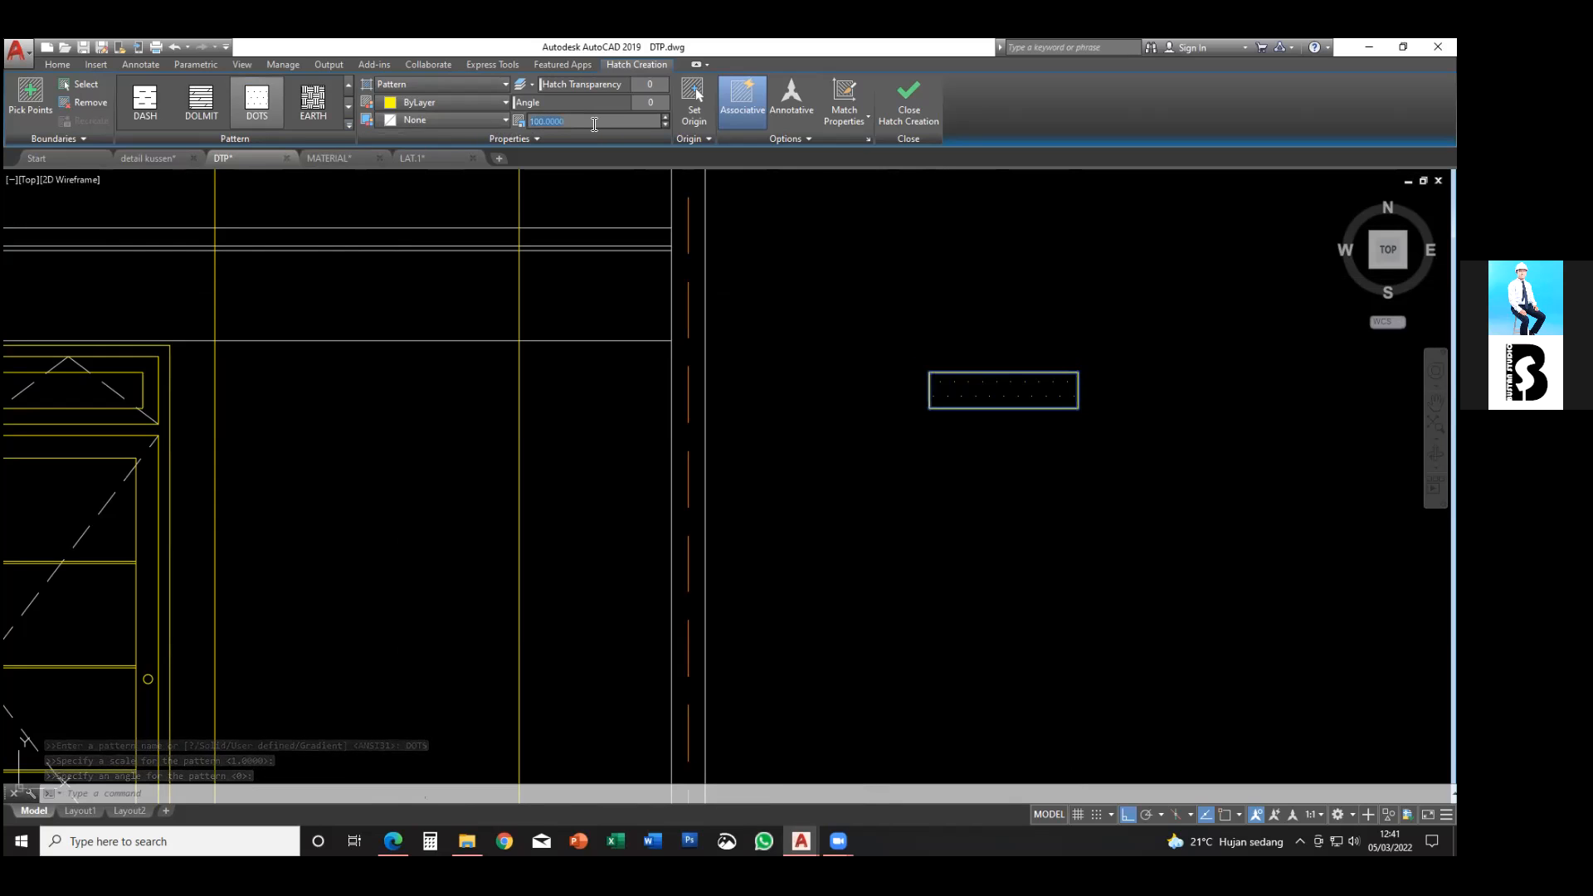
pyautogui.write('54')
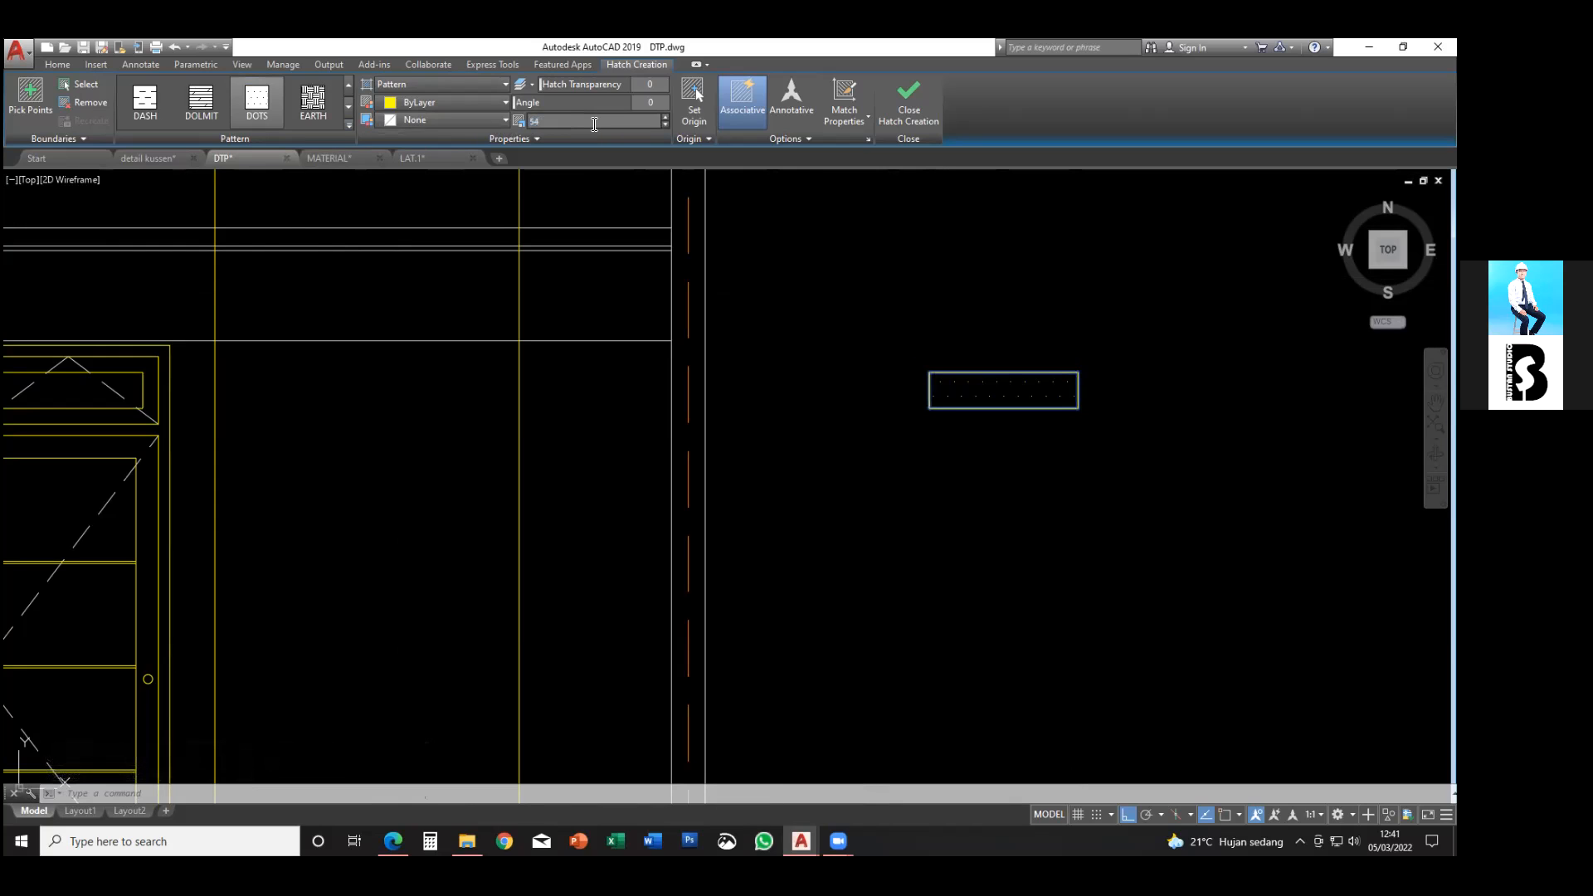
pyautogui.write('00')
pyautogui.press('Return')
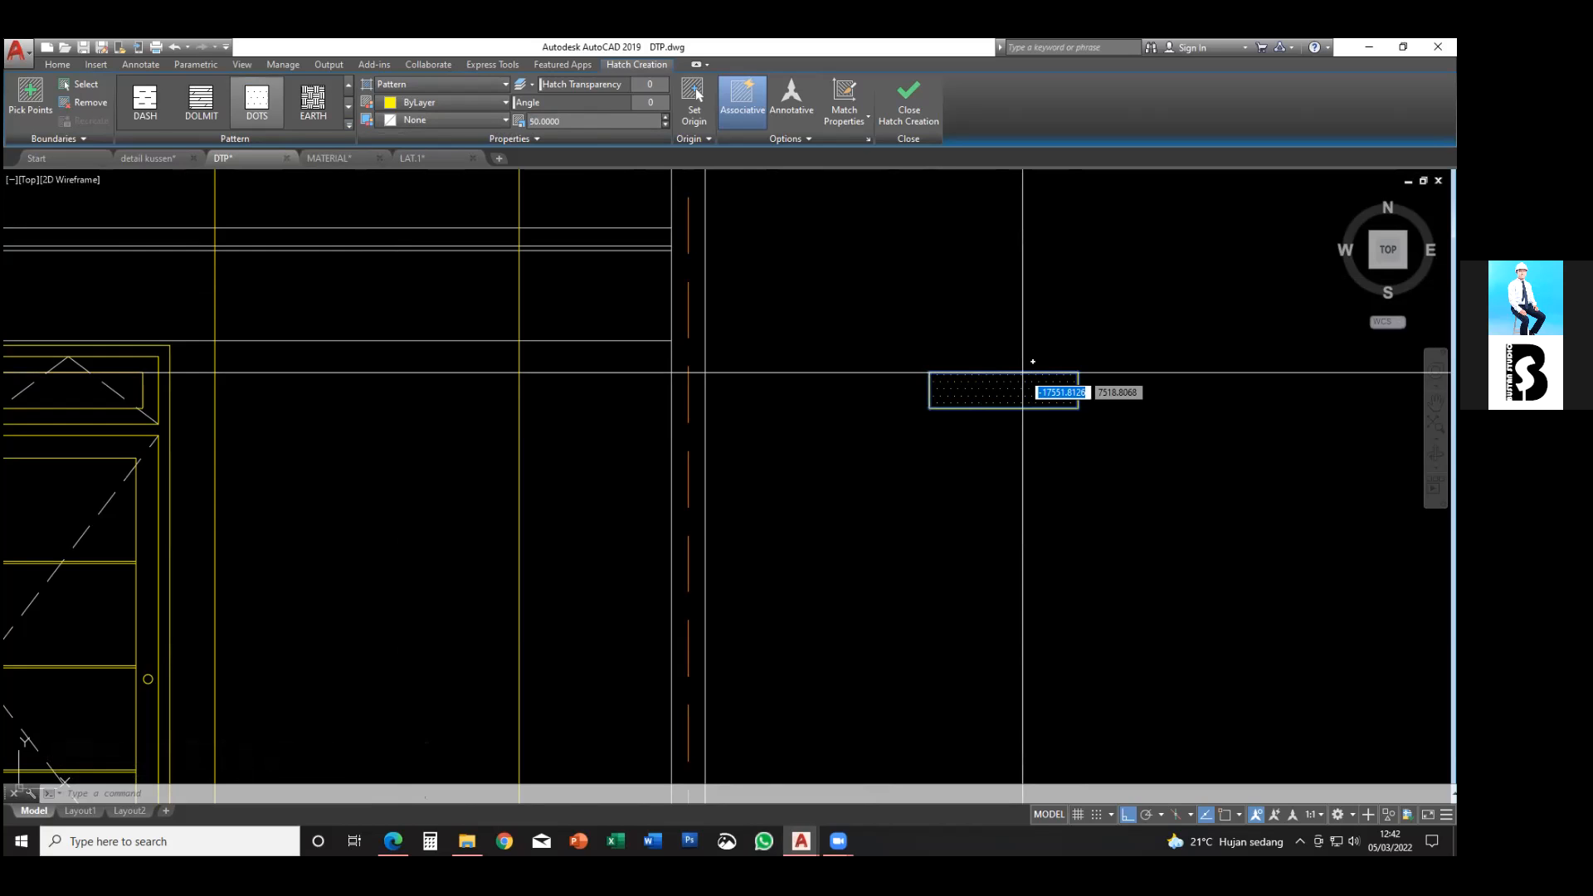
pyautogui.scroll(4, 1236, 475)
pyautogui.press('Escape')
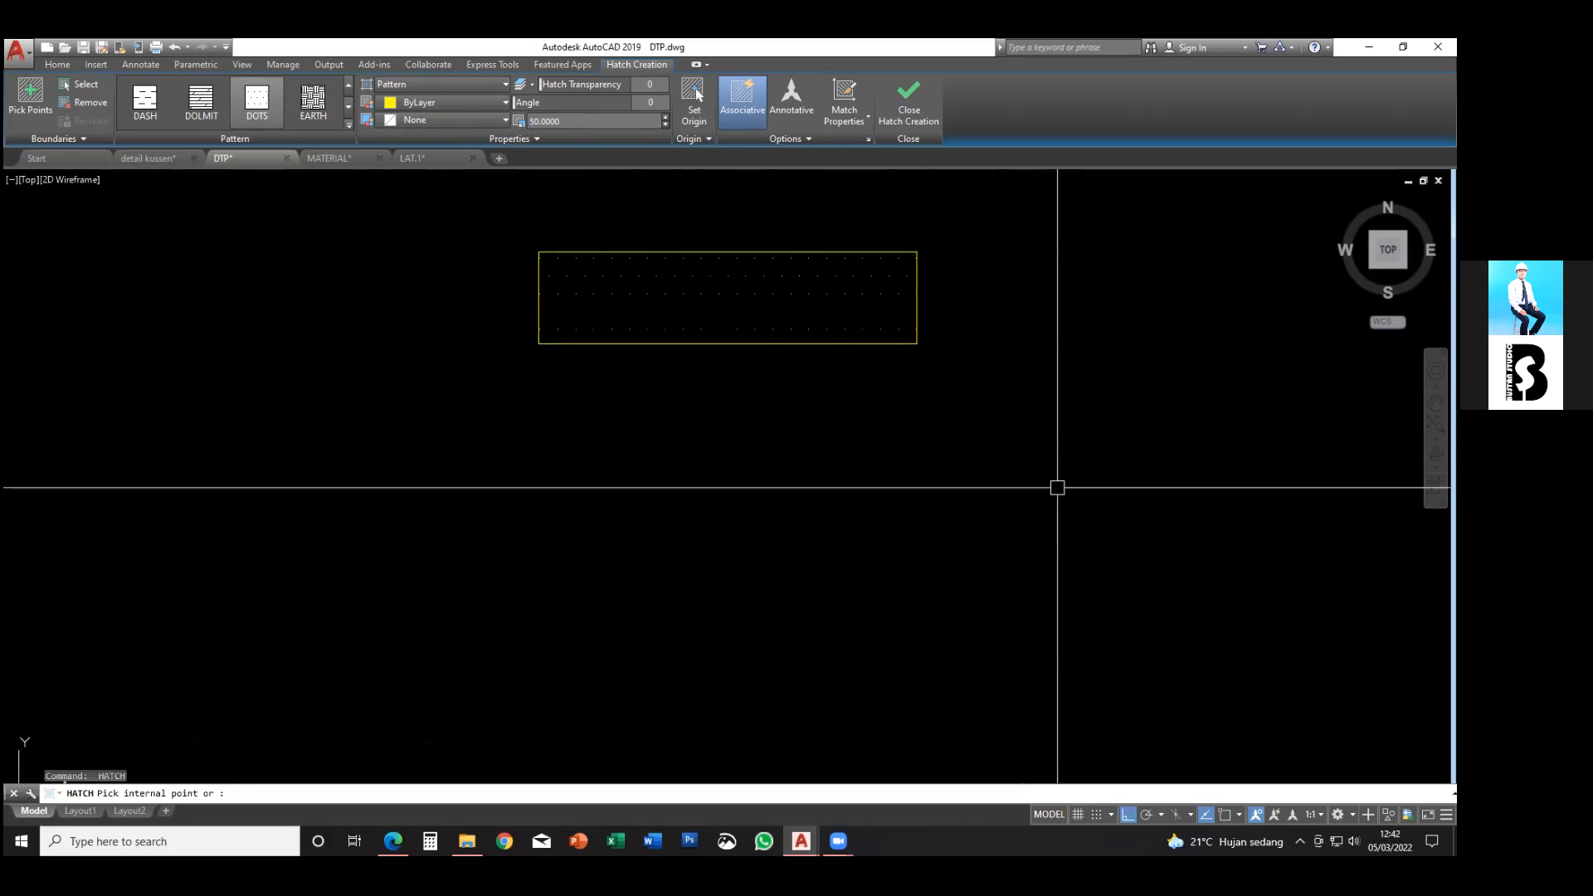
# - Put the dot hatch inside the separate rectangle on the G-Hatch-8 layer
pyautogui.scroll(-4, 954, 470)
pyautogui.click(893, 410)
pyautogui.scroll(4, 893, 439)
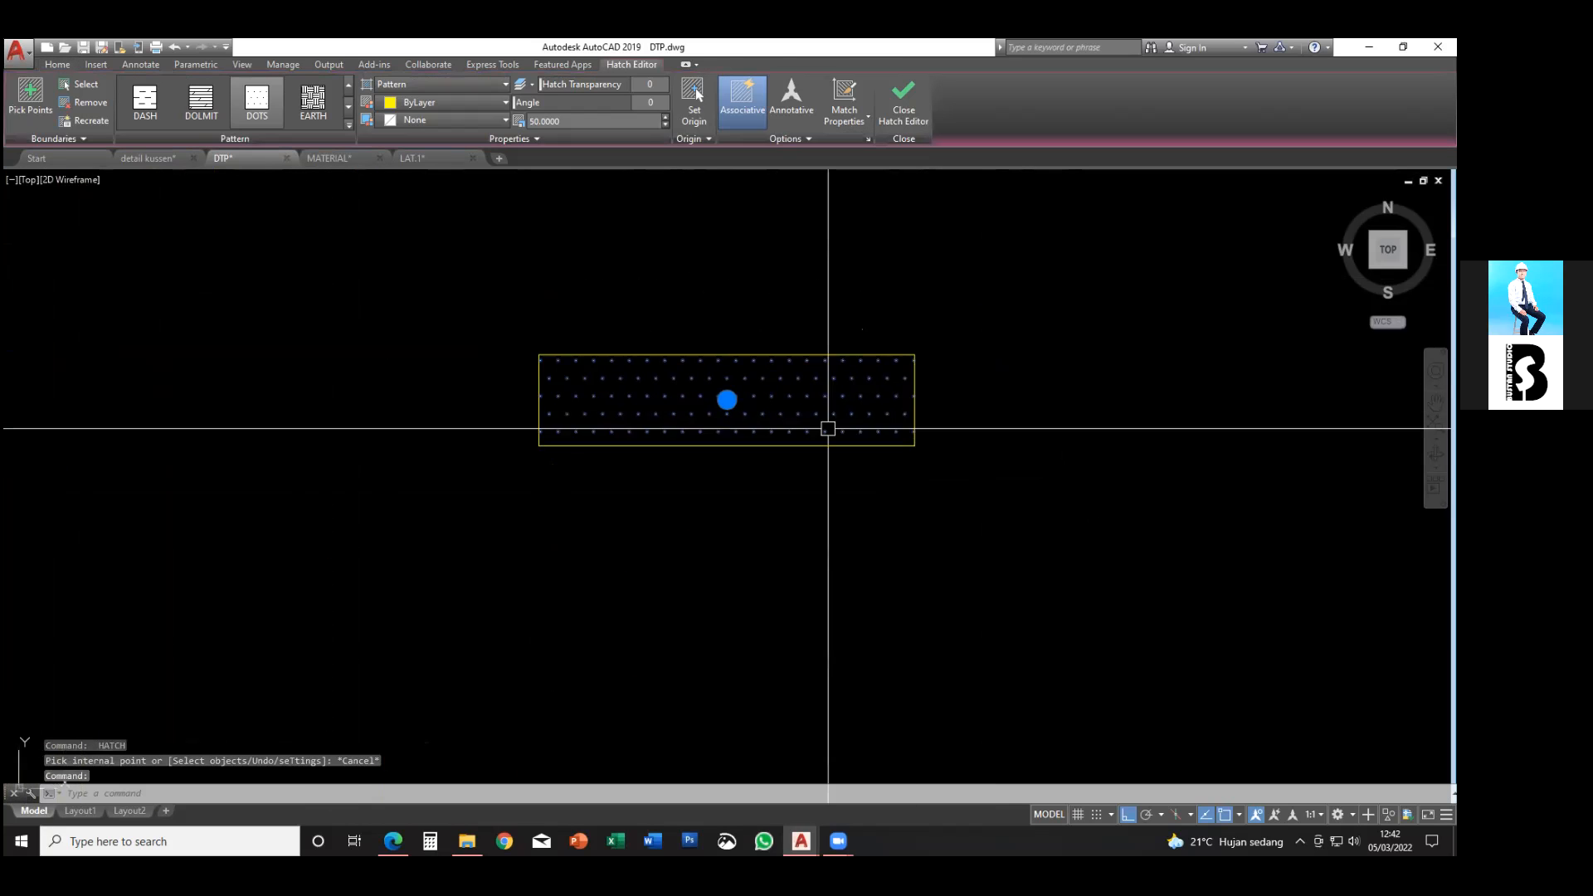
pyautogui.click(73, 64)
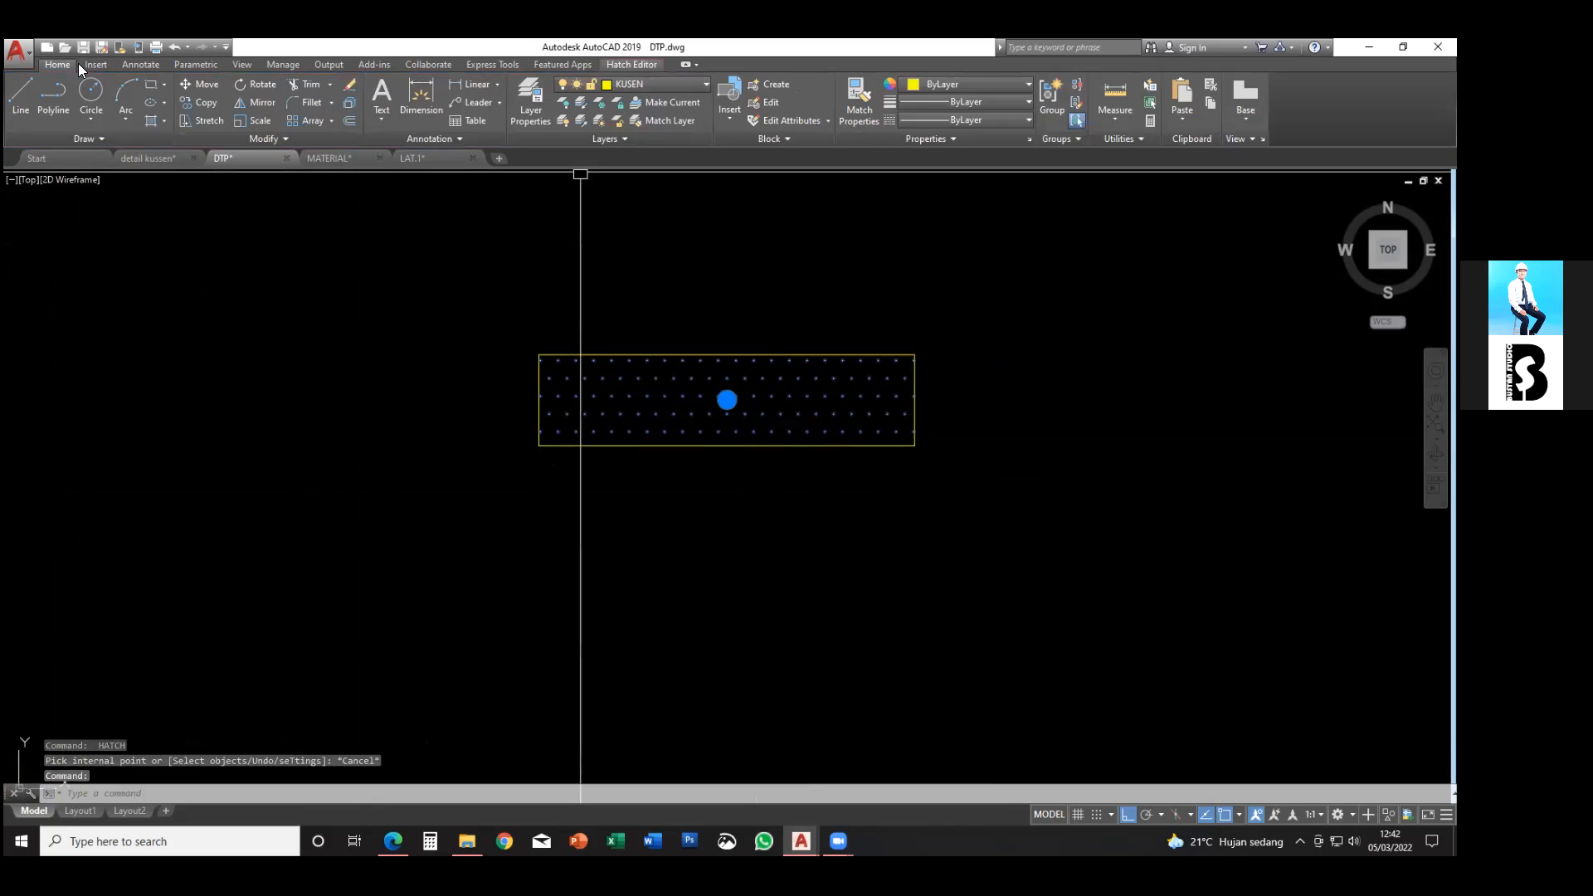
pyautogui.click(664, 84)
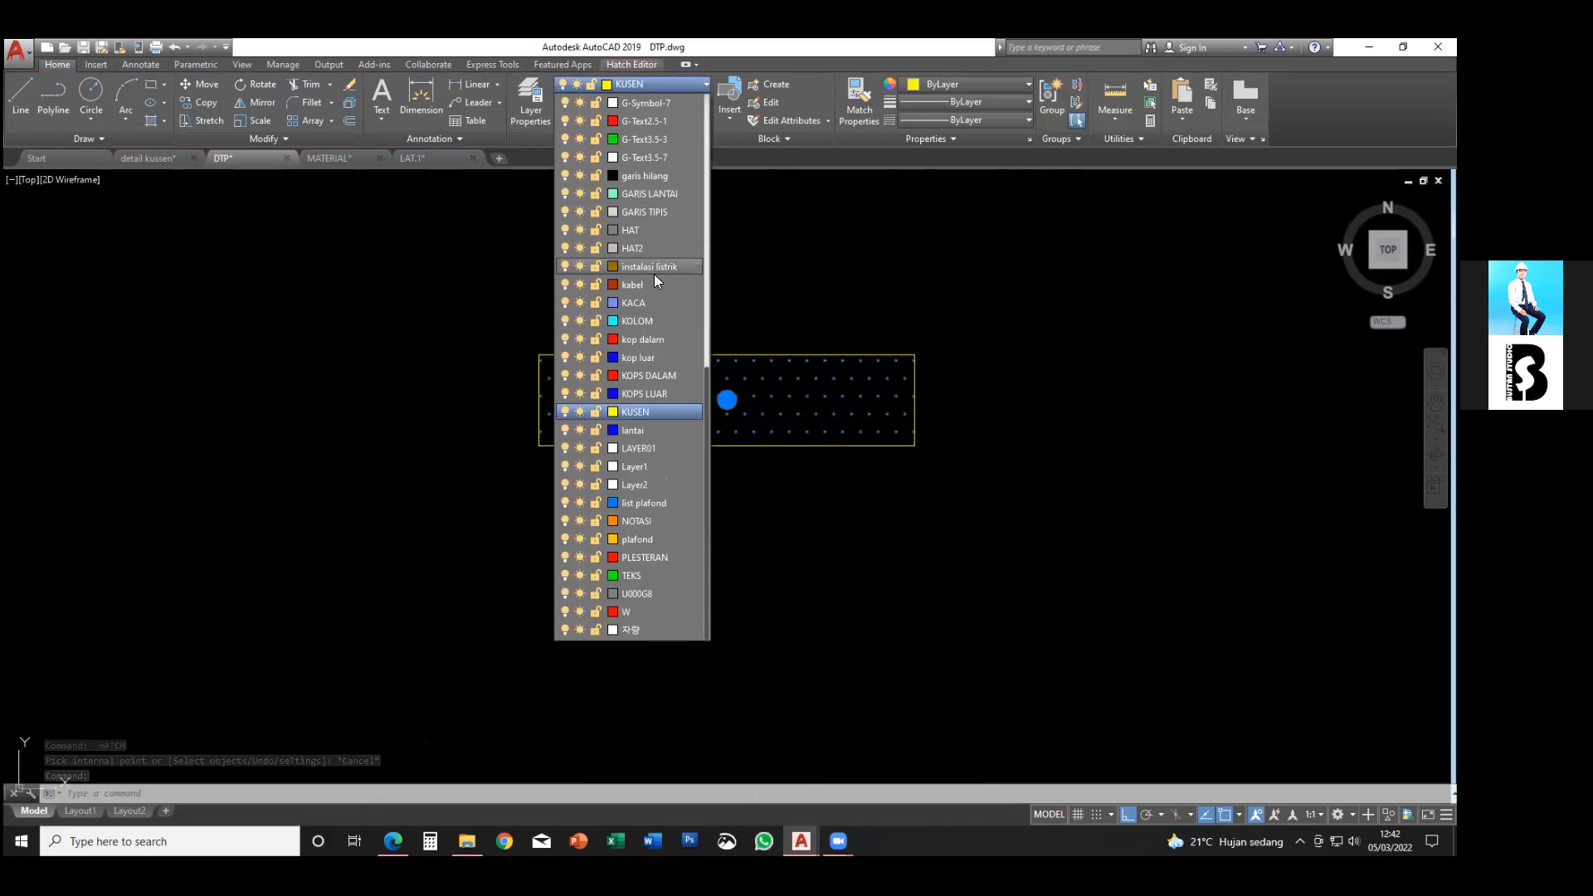
pyautogui.scroll(2, 669, 266)
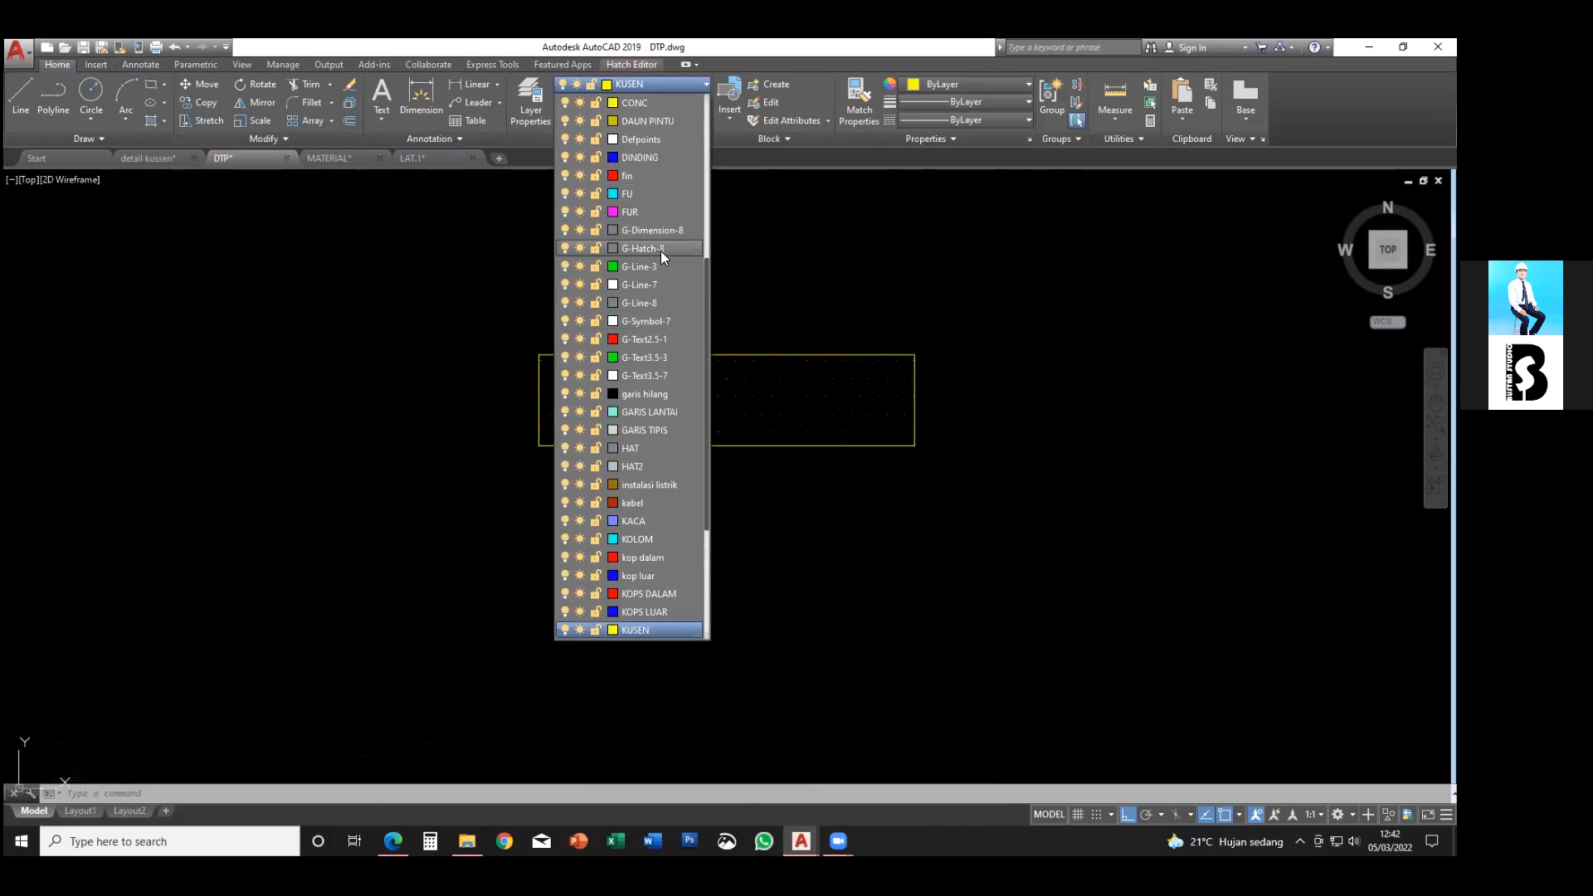
pyautogui.scroll(6, 660, 250)
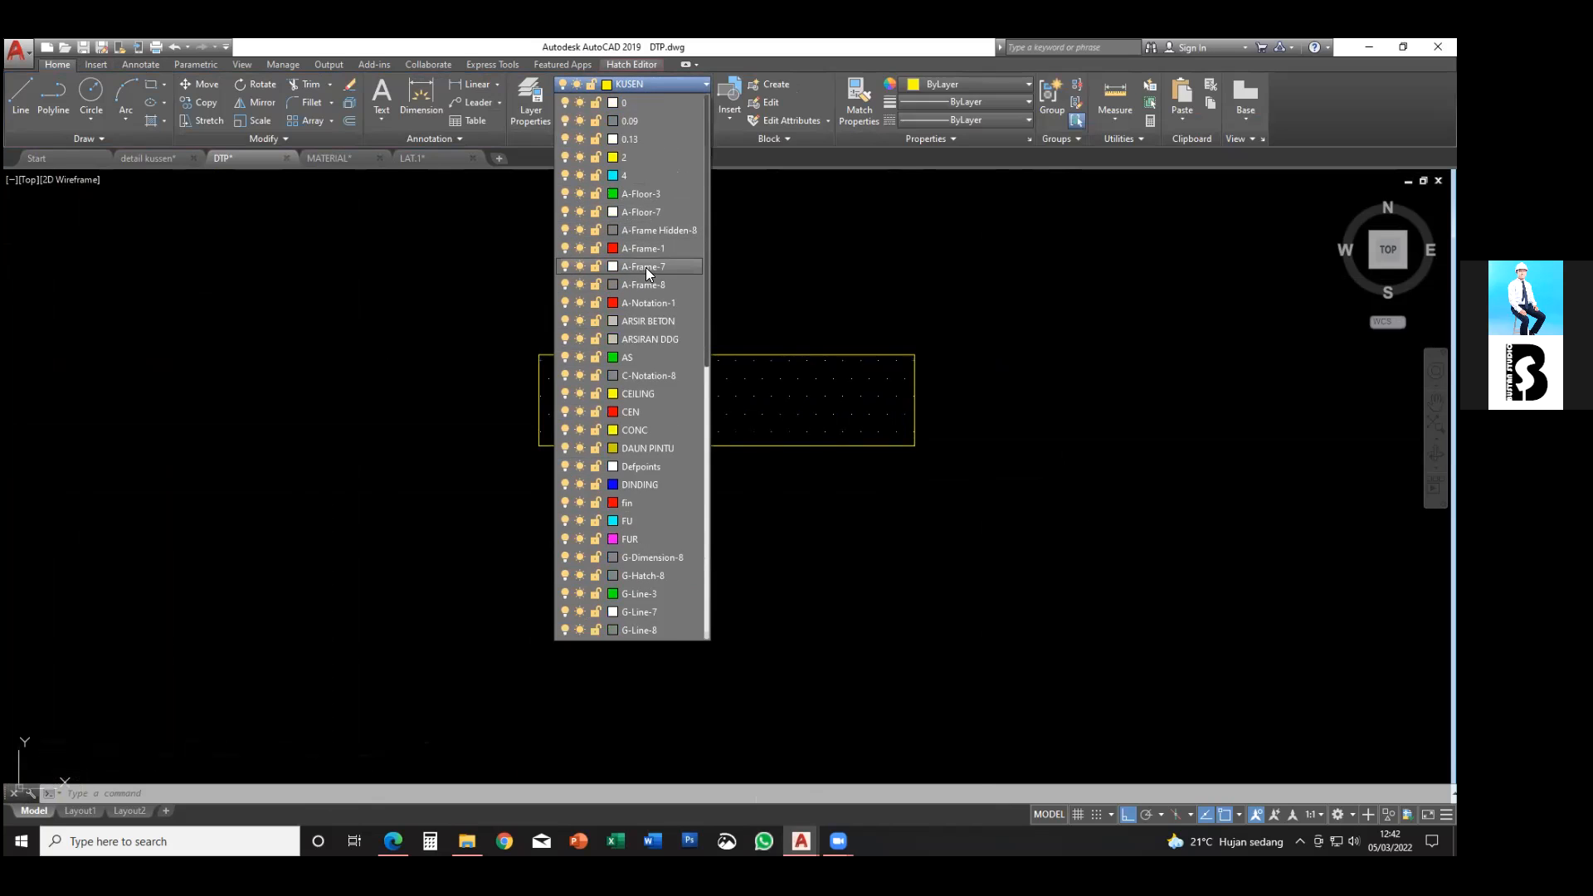
pyautogui.scroll(-1, 640, 299)
pyautogui.scroll(-1, 647, 349)
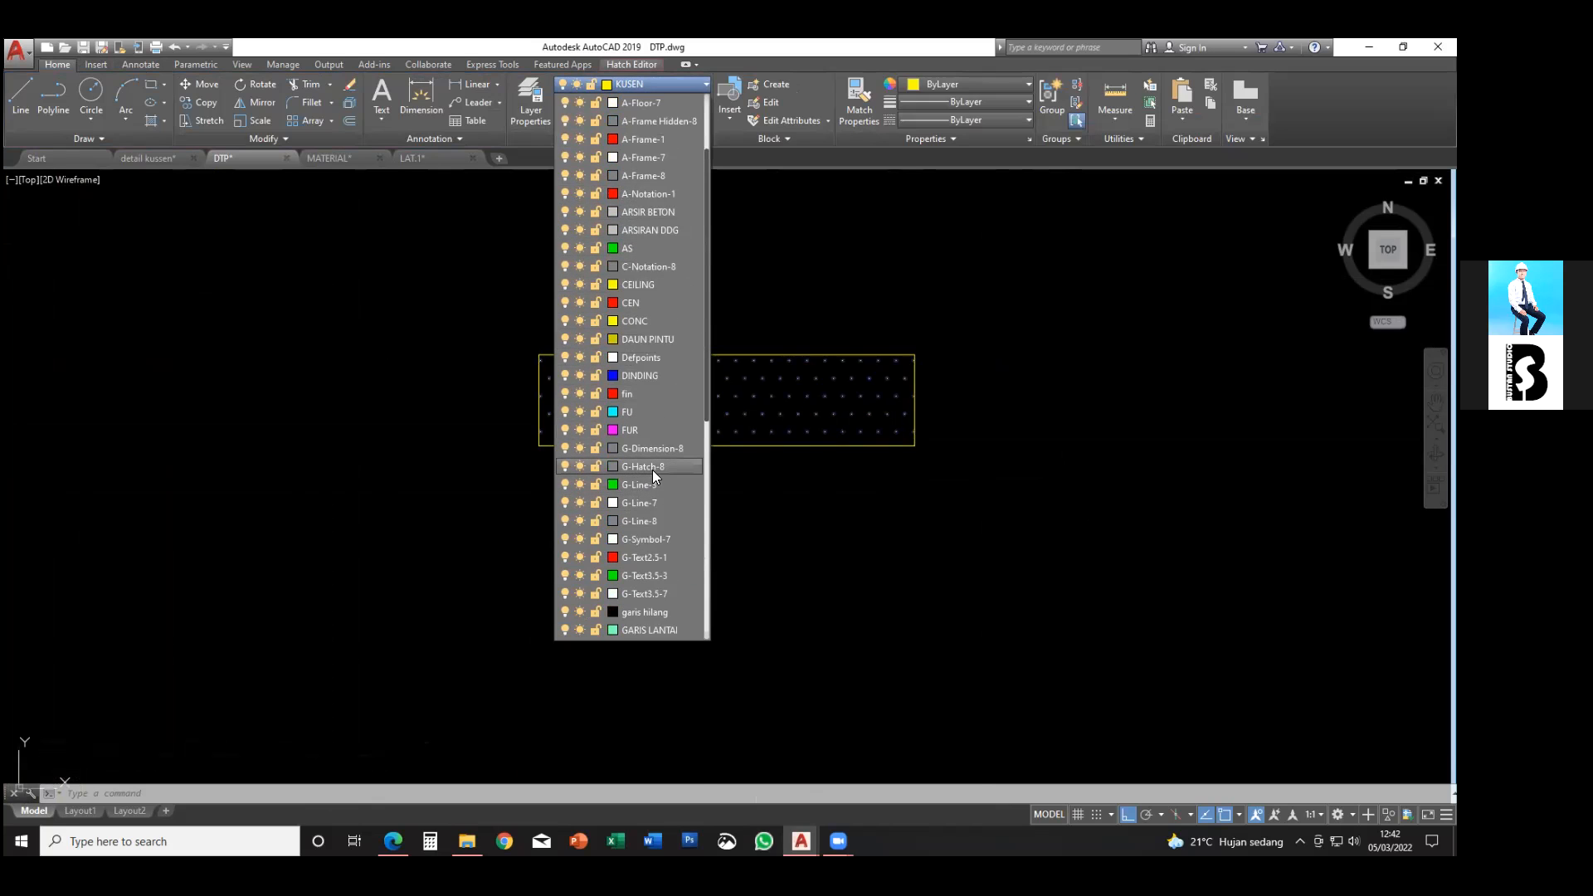
pyautogui.click(652, 469)
pyautogui.press('Escape')
# - Move the dot hatch from the separate rectangle onto the transom pane of the section drawing's door, matching their lower-right corners
pyautogui.click(699, 415)
pyautogui.scroll(-2, 794, 378)
pyautogui.click(765, 404)
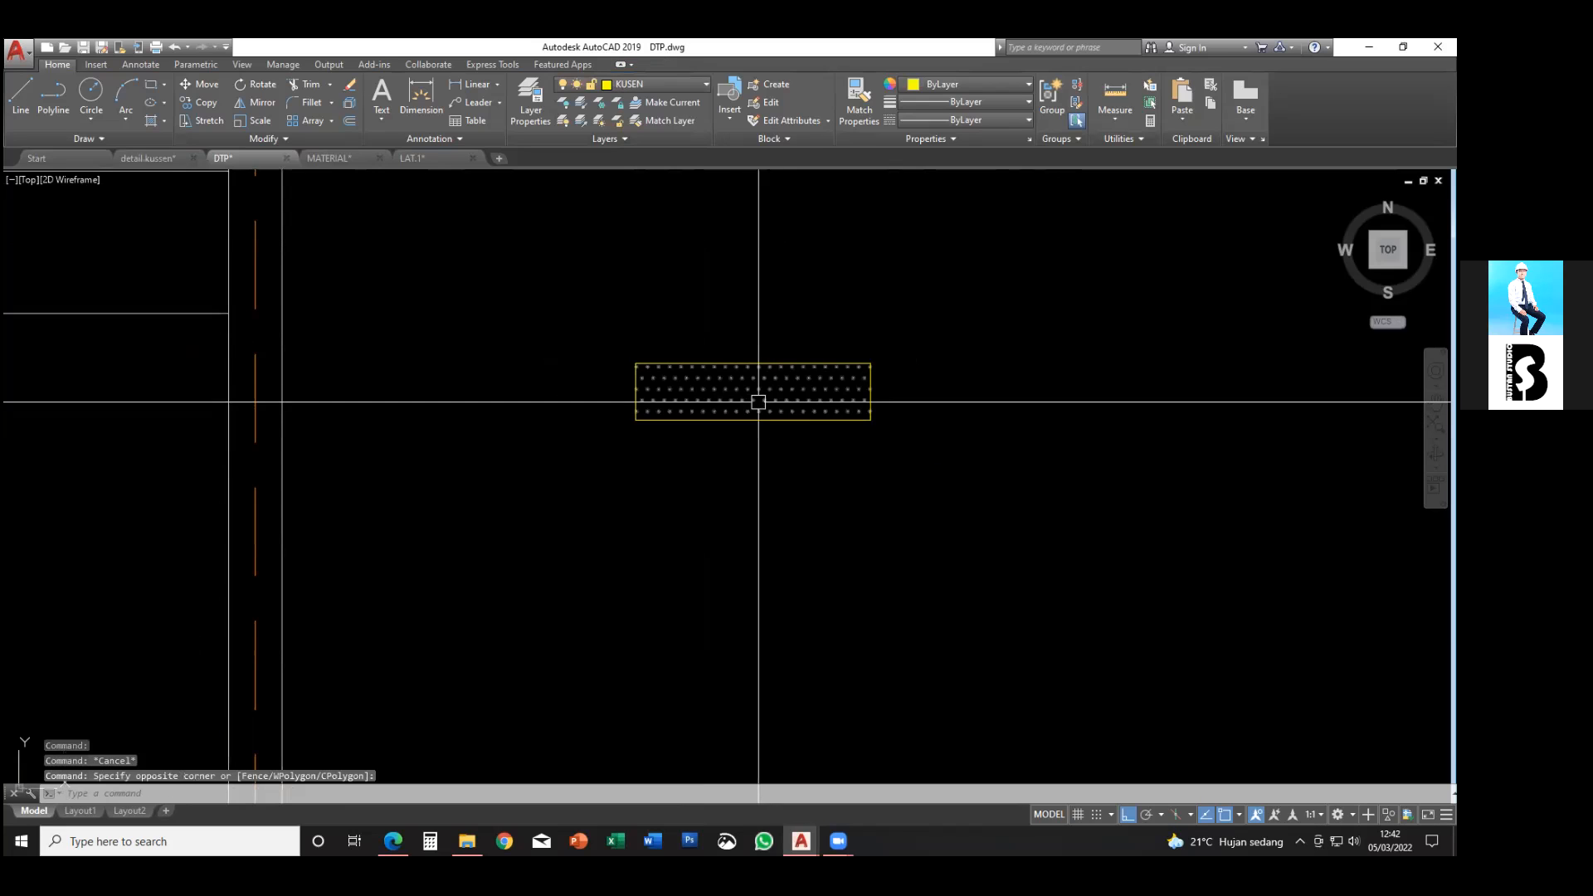
pyautogui.click(828, 412)
pyautogui.write('m')
pyautogui.press('Return')
pyautogui.click(871, 423)
pyautogui.scroll(-2, 605, 462)
pyautogui.moveTo(605, 462); pyautogui.dragTo(849, 444, button='middle')
pyautogui.scroll(5, 377, 413)
pyautogui.click(409, 414)
pyautogui.press('Escape')
# - Copy the dot hatch from the section drawing's door transom onto the transom pane of the standalone door beside the drawing
pyautogui.click(392, 388)
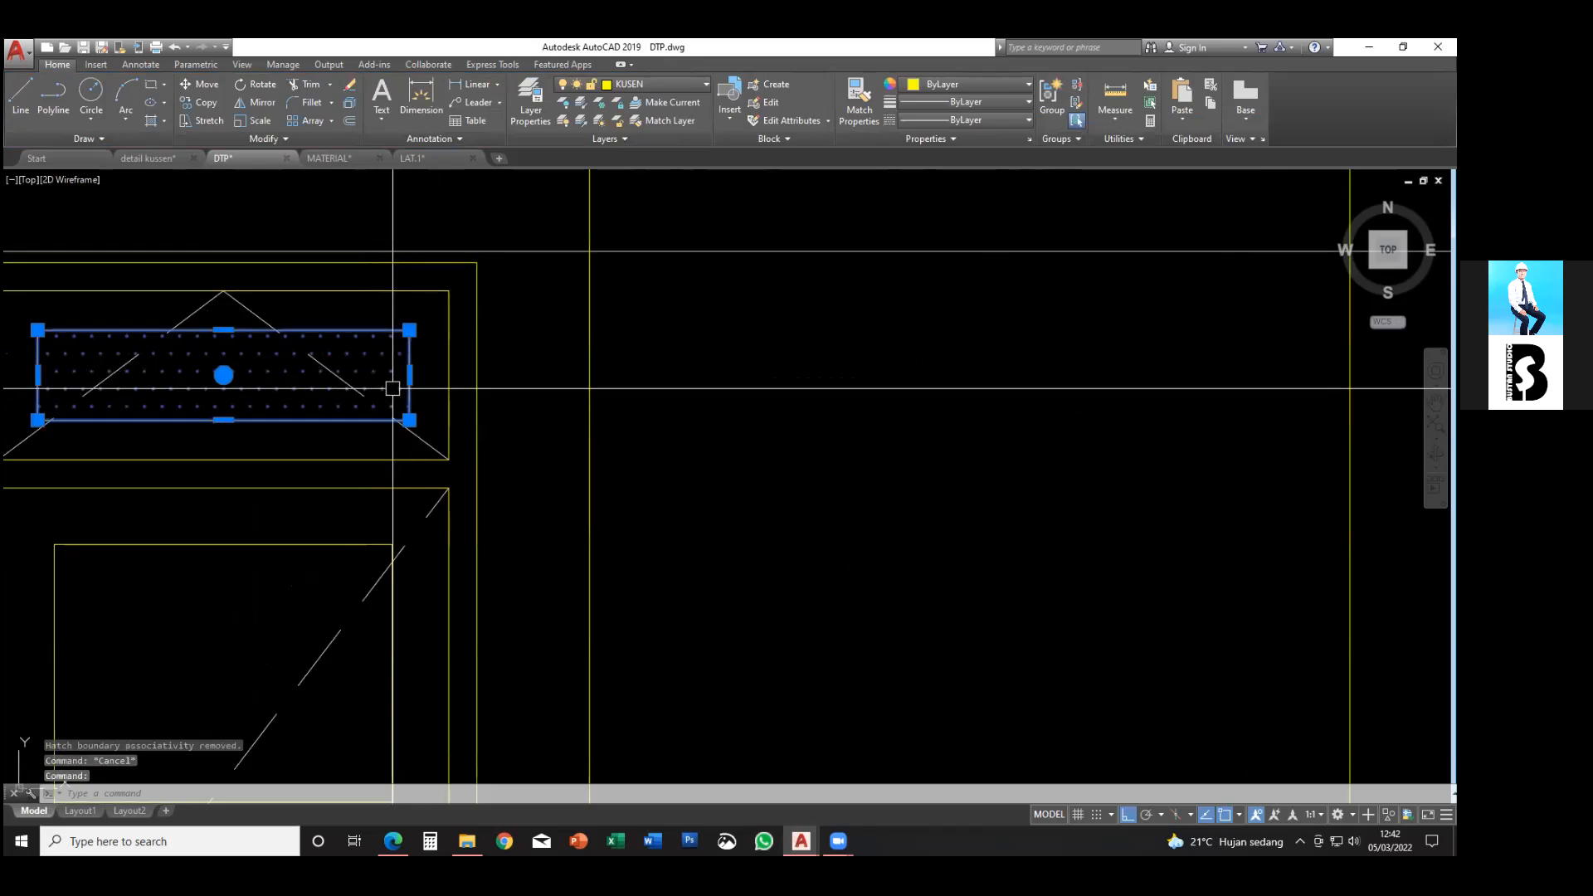
pyautogui.scroll(-2, 392, 388)
pyautogui.write('co')
pyautogui.press('Return')
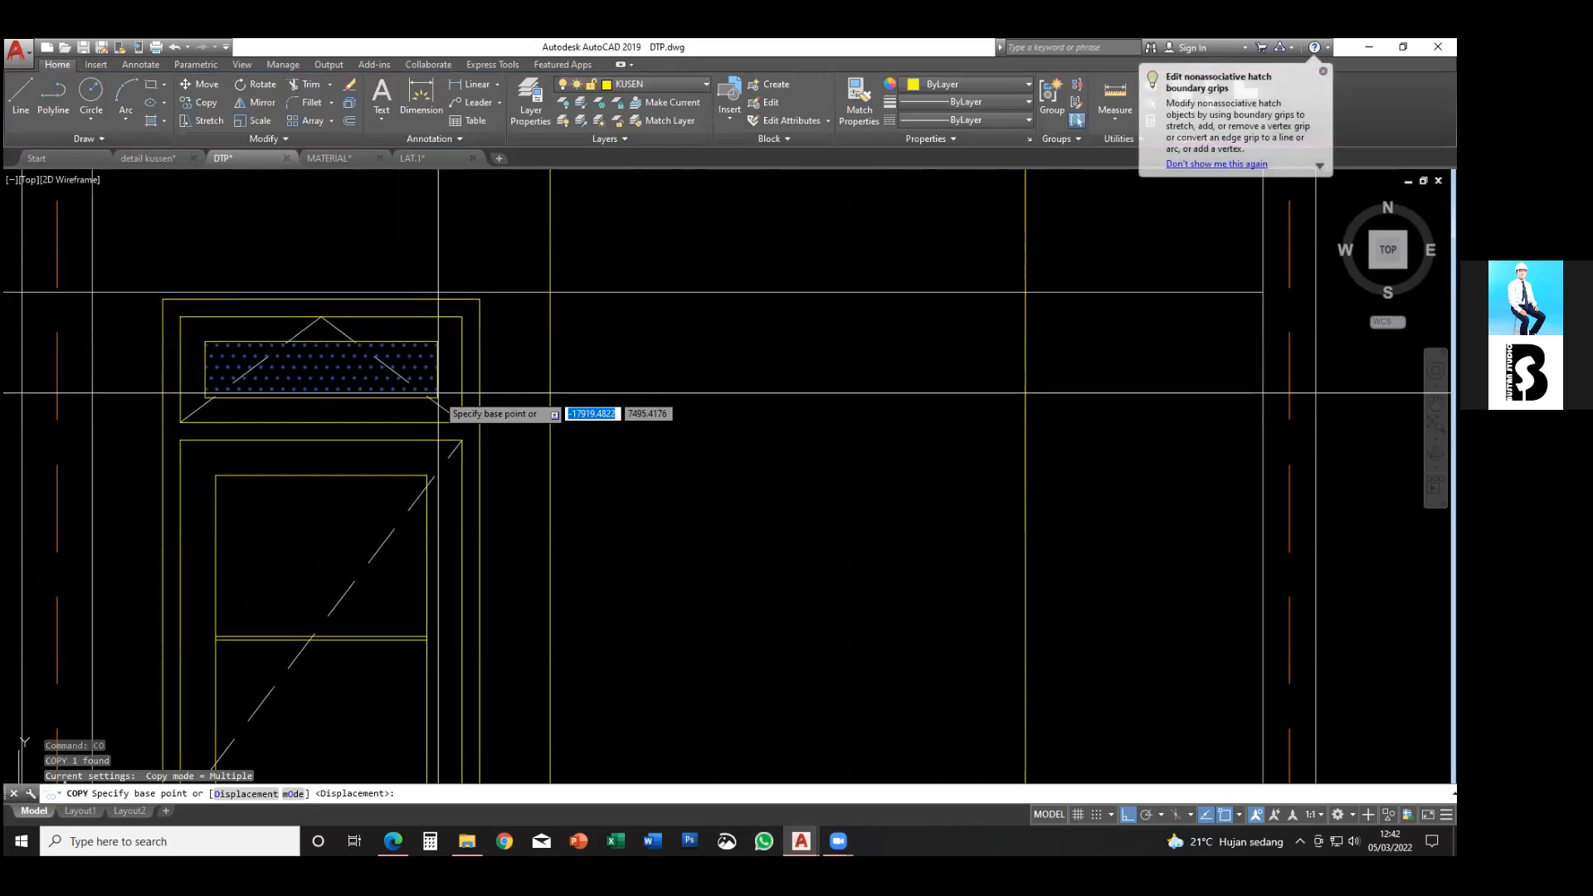
pyautogui.click(438, 396)
pyautogui.scroll(-5, 331, 459)
pyautogui.moveTo(332, 463); pyautogui.dragTo(923, 394, button='middle')
pyautogui.scroll(6, 233, 373)
pyautogui.click(391, 377)
pyautogui.press('Escape')
# - With ortho off, draw a slanted line at about 44° in the middle of the standalone door's transom pane
pyautogui.scroll(-4, 366, 348)
pyautogui.moveTo(295, 355); pyautogui.dragTo(380, 375, button='middle')
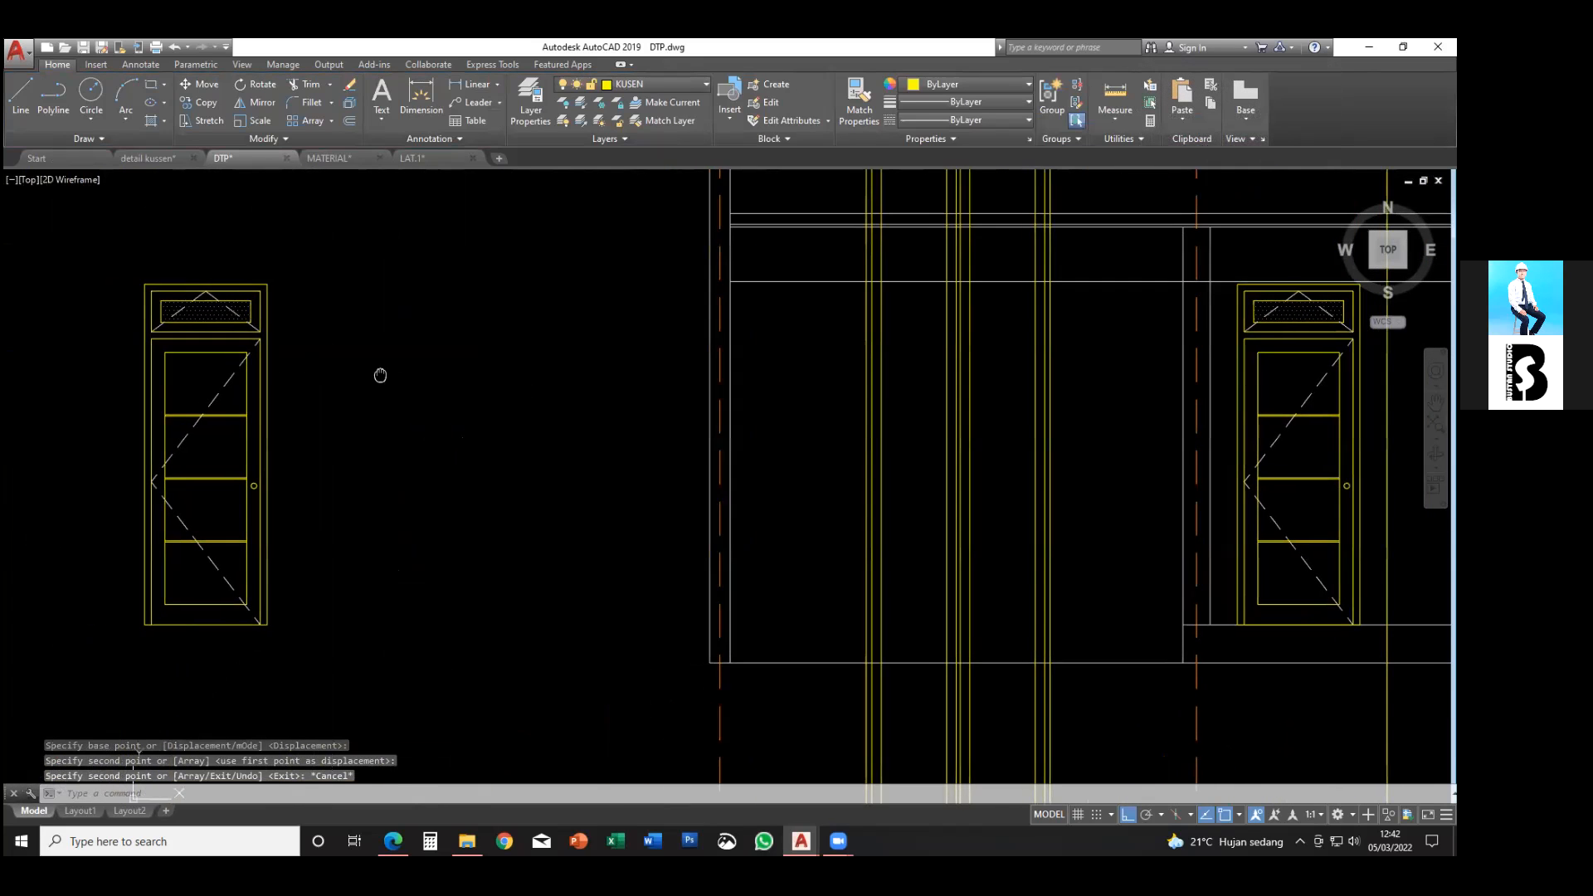
pyautogui.scroll(2, 244, 340)
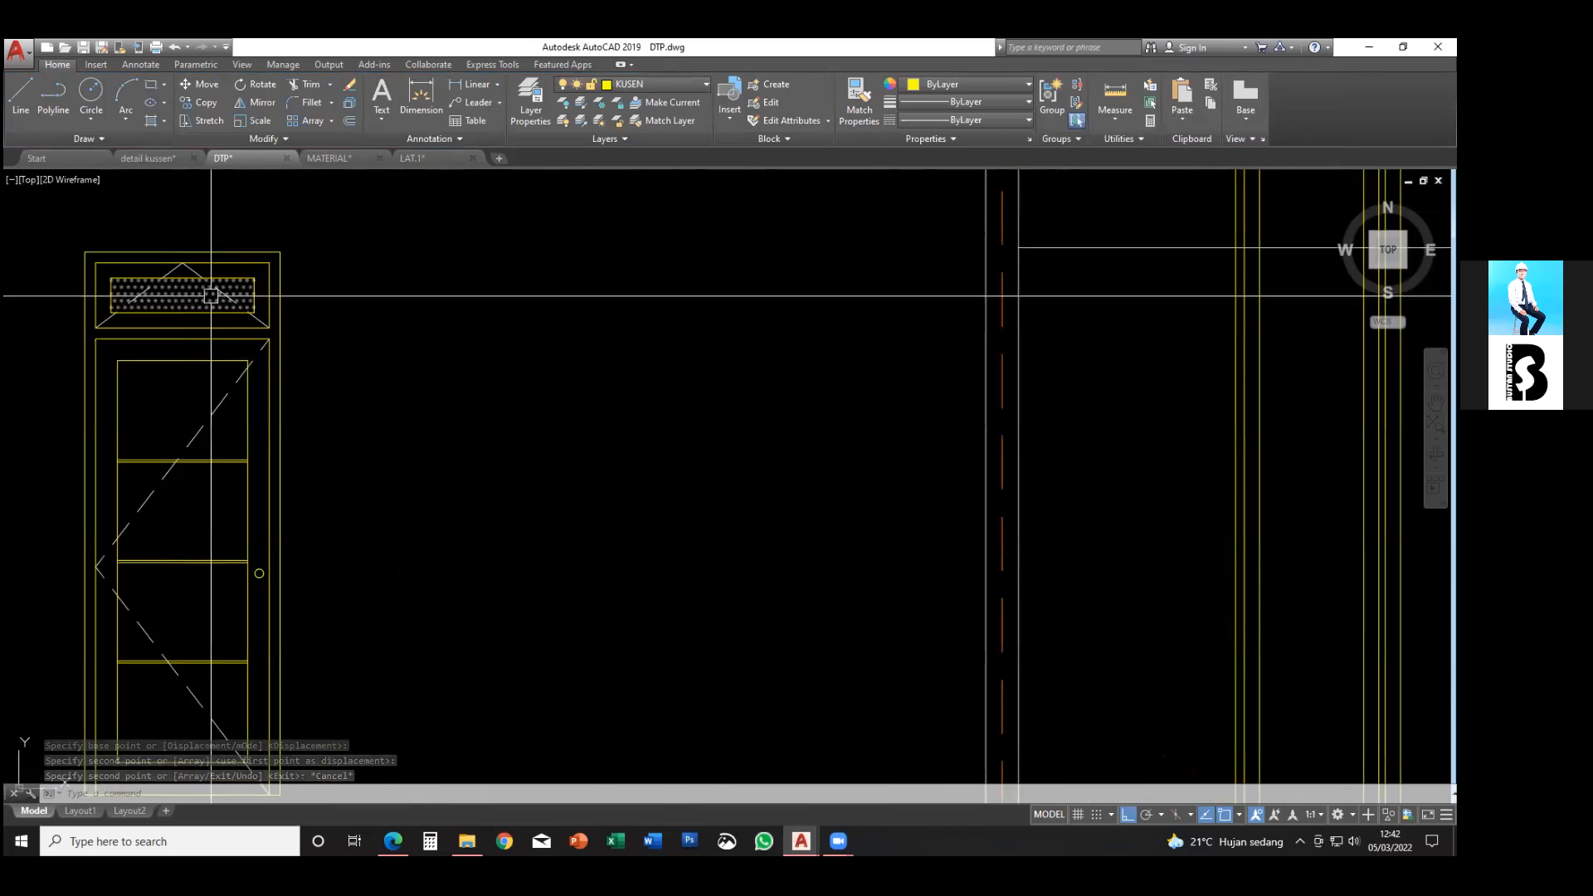
pyautogui.scroll(-2, 277, 420)
pyautogui.moveTo(370, 434); pyautogui.dragTo(277, 431, button='middle')
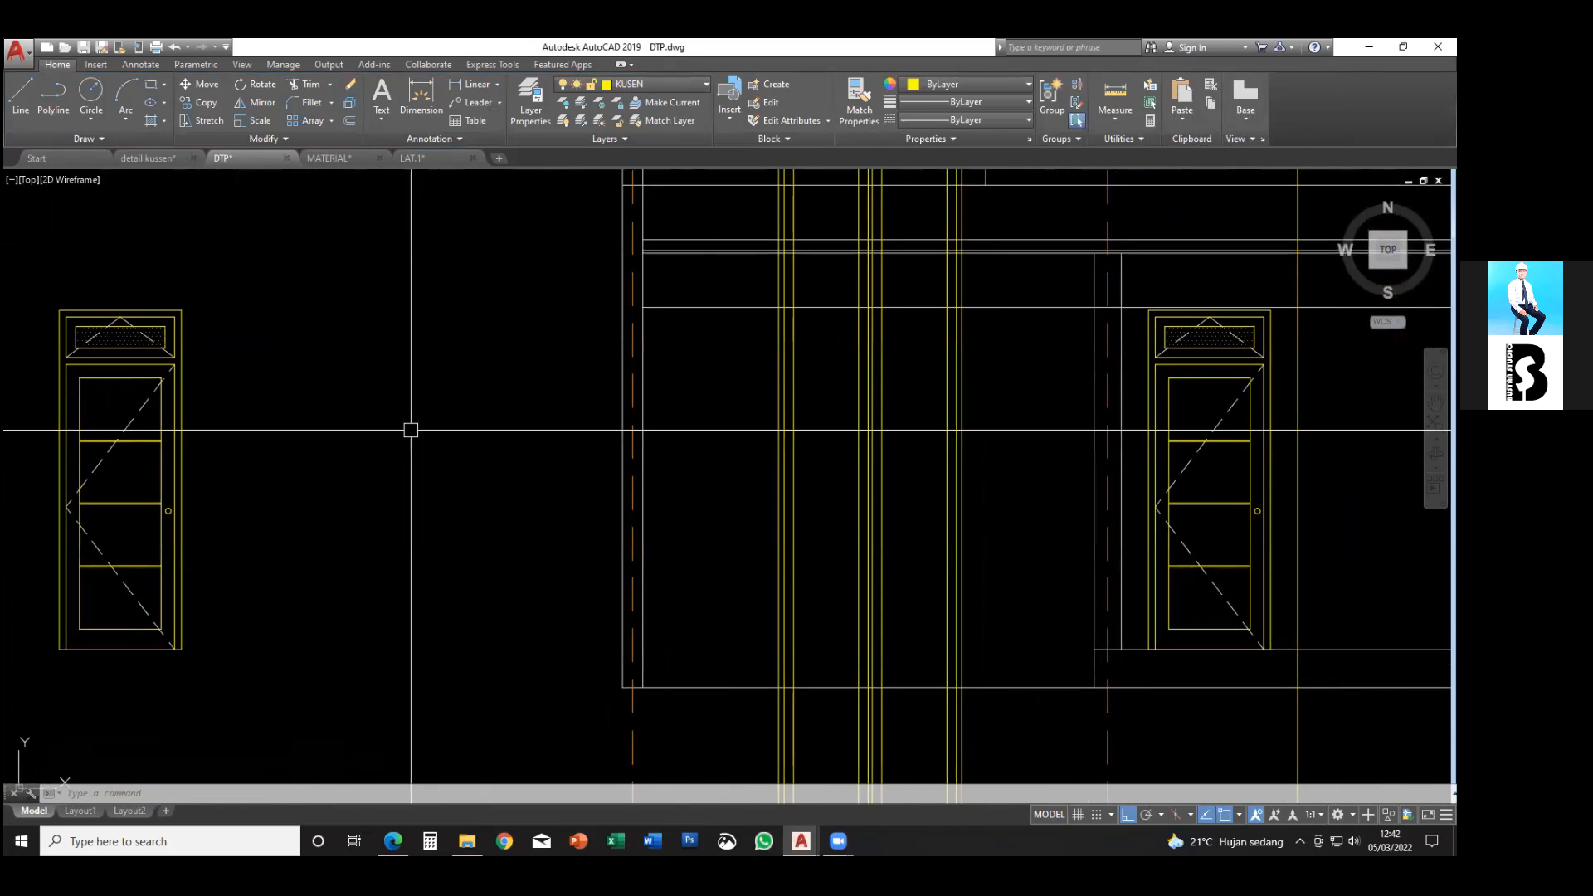
pyautogui.moveTo(398, 434); pyautogui.dragTo(444, 430, button='middle')
pyautogui.press('Escape')
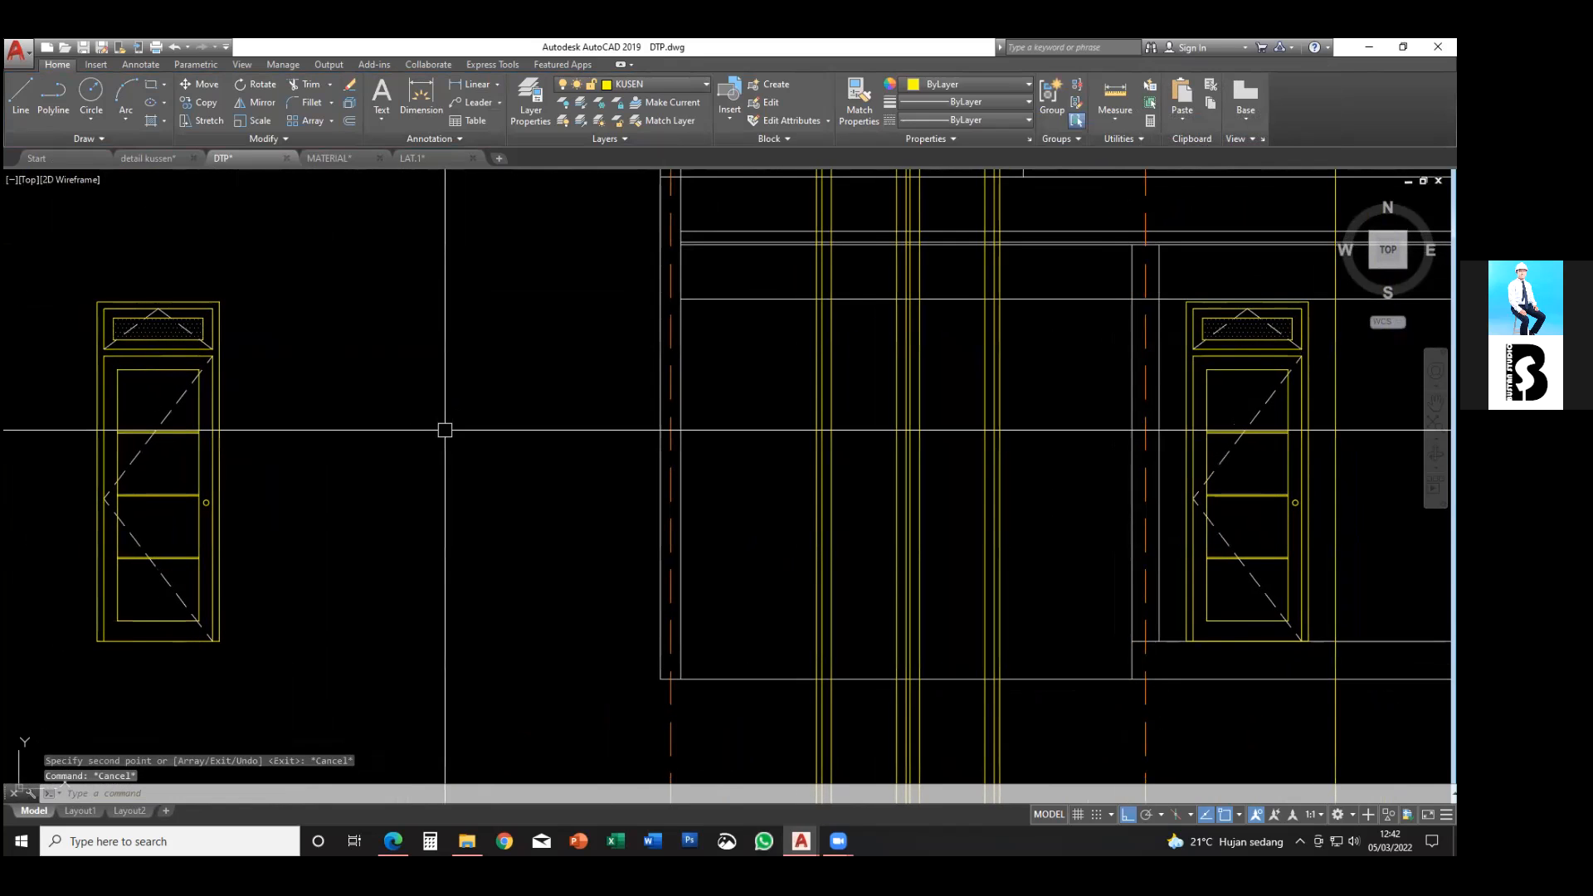
pyautogui.scroll(2, 145, 333)
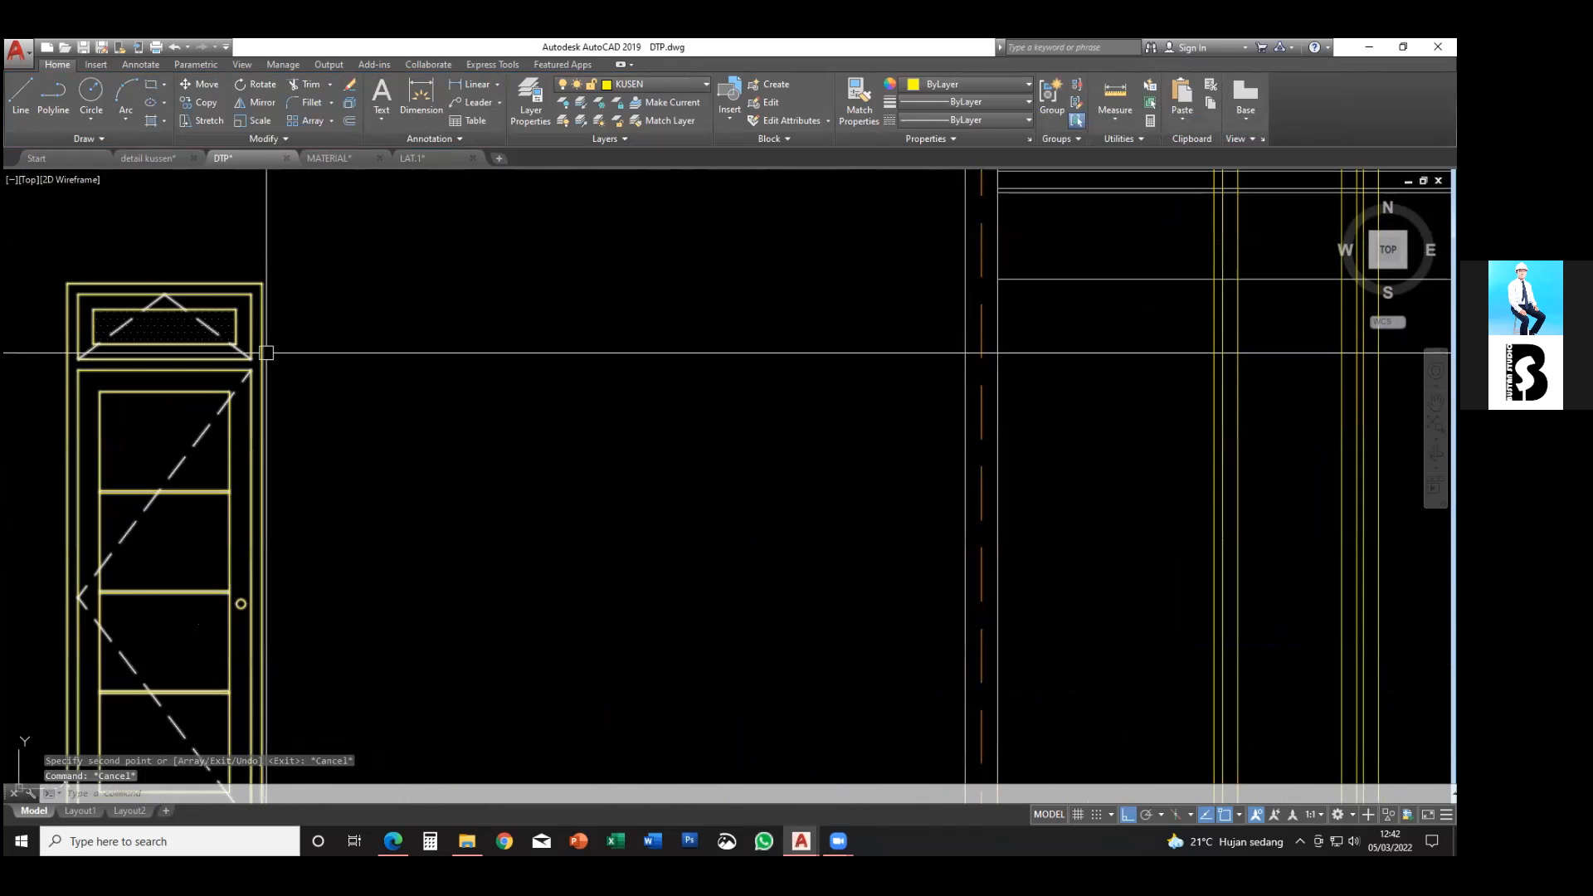
pyautogui.scroll(4, 304, 341)
pyautogui.write('l')
pyautogui.press('space')
pyautogui.scroll(3, 244, 363)
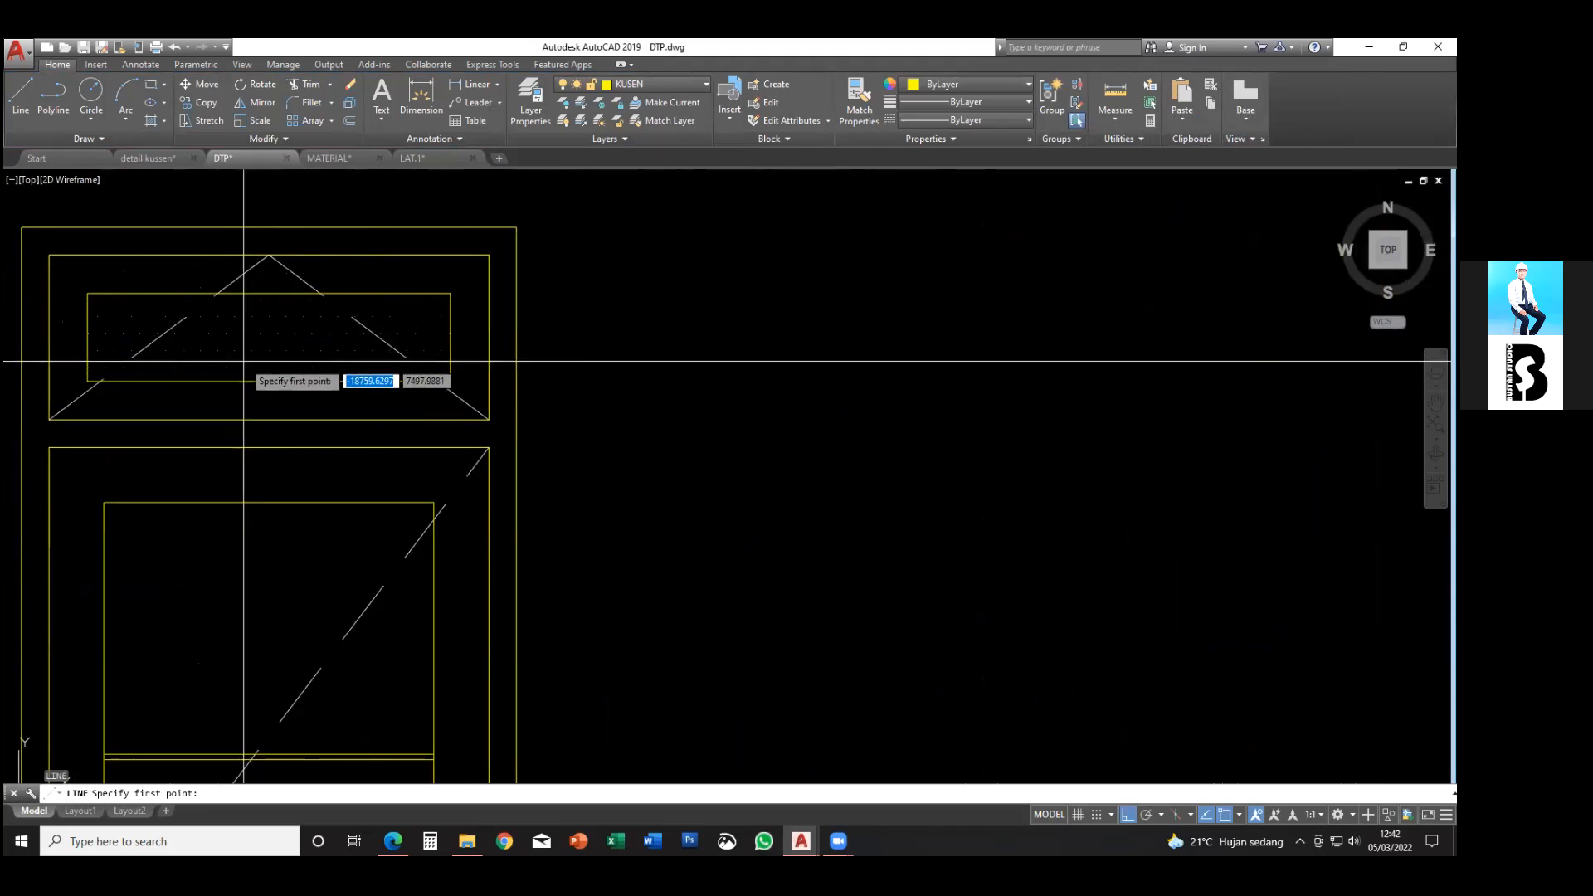
pyautogui.click(236, 376)
pyautogui.press('F8')
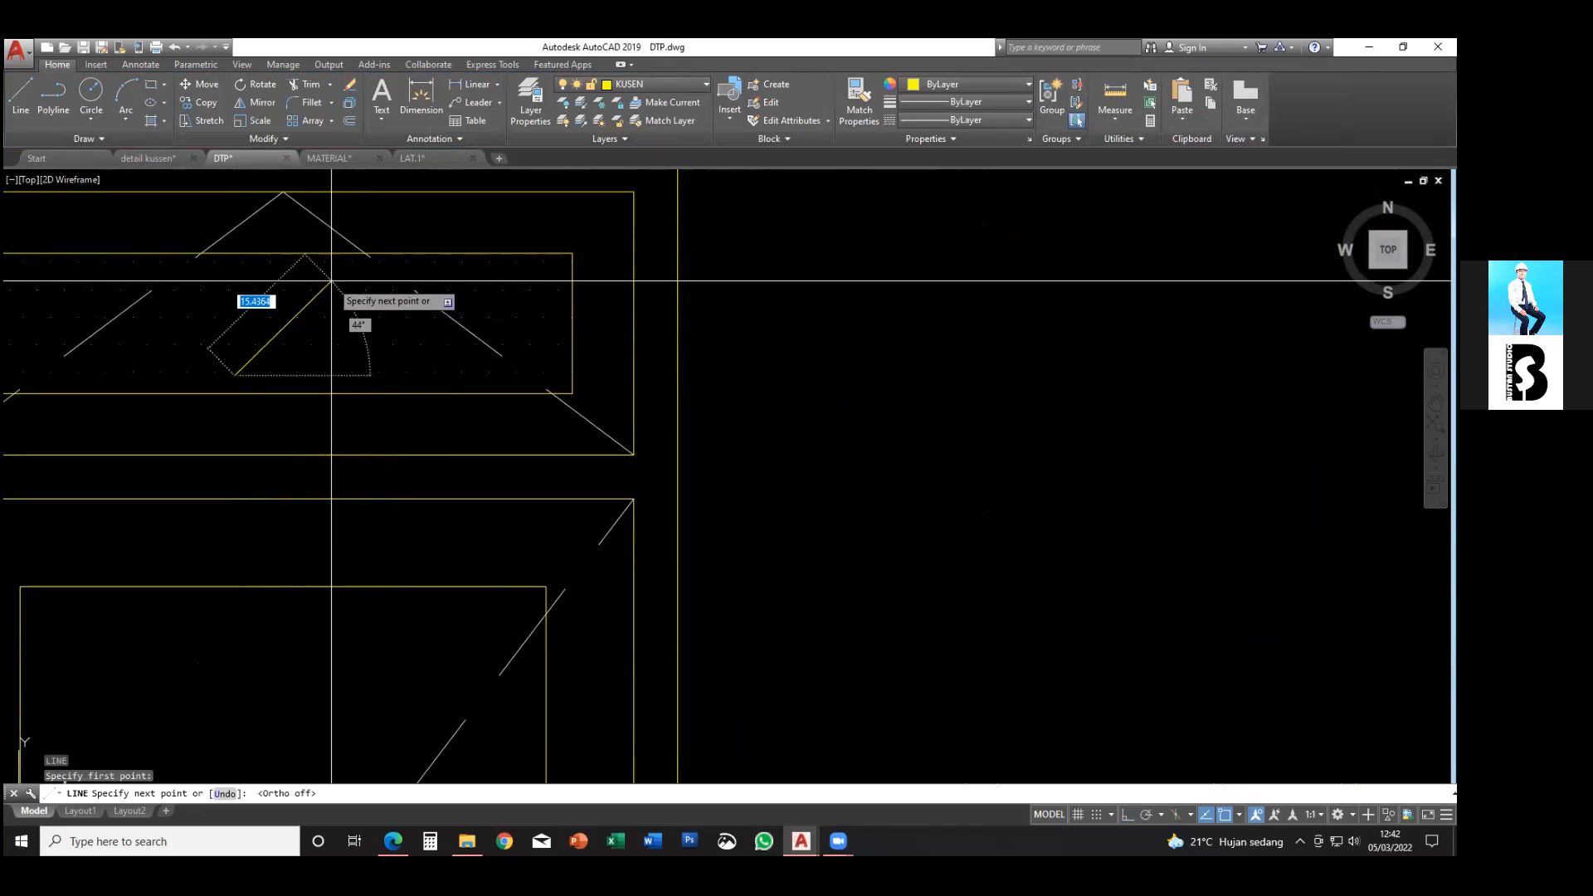
pyautogui.click(330, 279)
pyautogui.press('Escape')
# - Draw a shorter line over the lower half of the slanted line, between its midpoint and lower end
pyautogui.scroll(4, 303, 351)
pyautogui.press('space')
pyautogui.click(285, 392)
pyautogui.press('Escape')
pyautogui.press('space')
pyautogui.click(124, 415)
pyautogui.press('Escape')
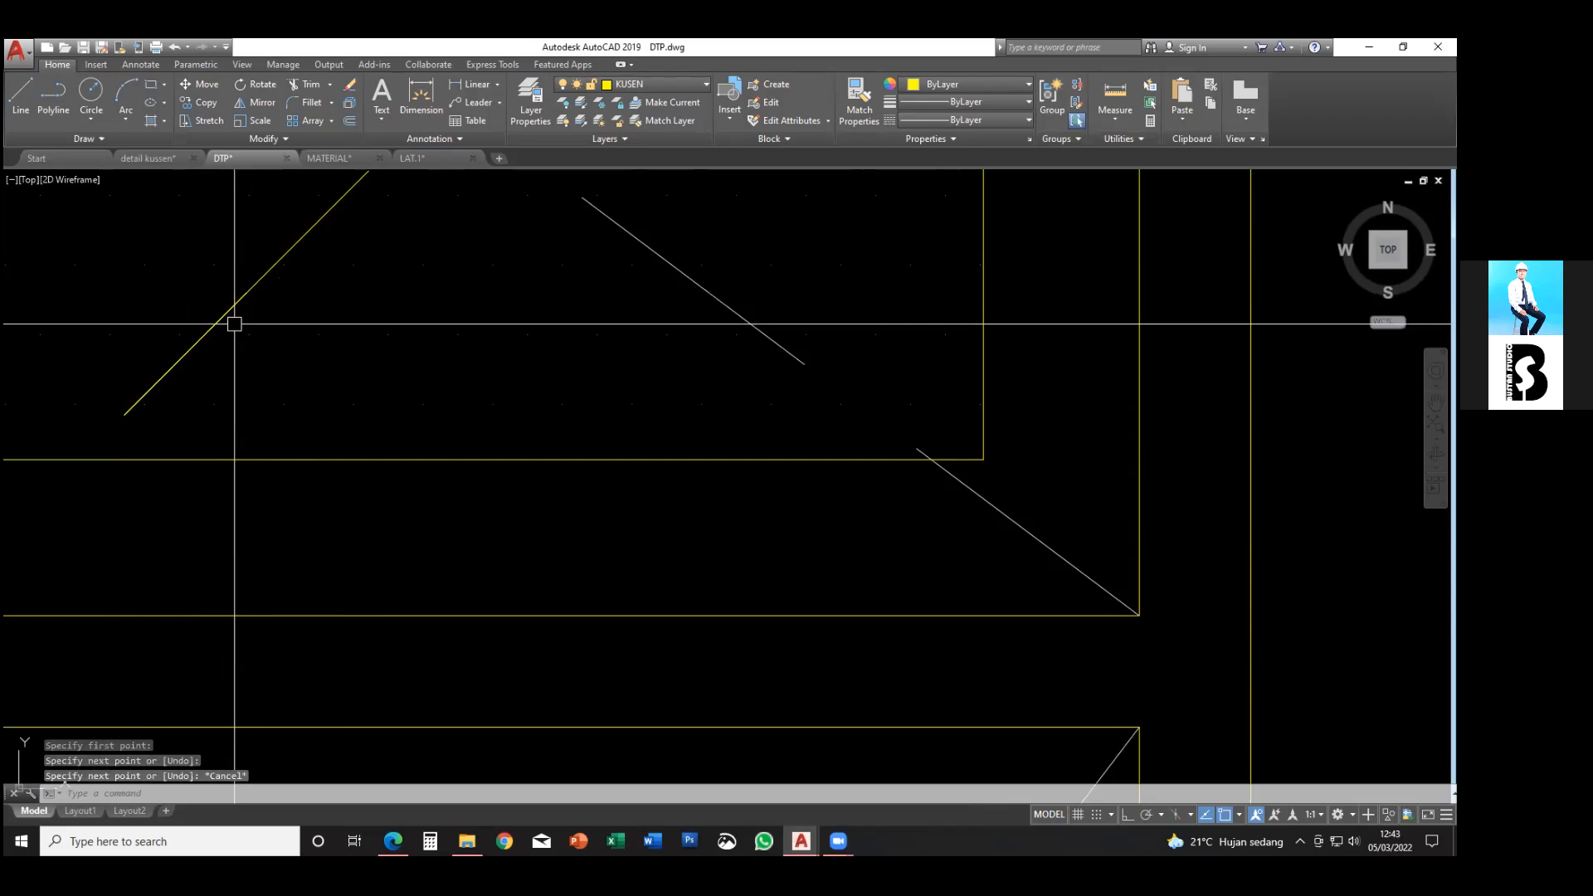
# - Move the shorter line off the long slanted line so it runs parallel on its lower-right side
pyautogui.moveTo(225, 324); pyautogui.dragTo(241, 333, button='middle')
pyautogui.write('m')
pyautogui.press('space')
pyautogui.click(246, 360)
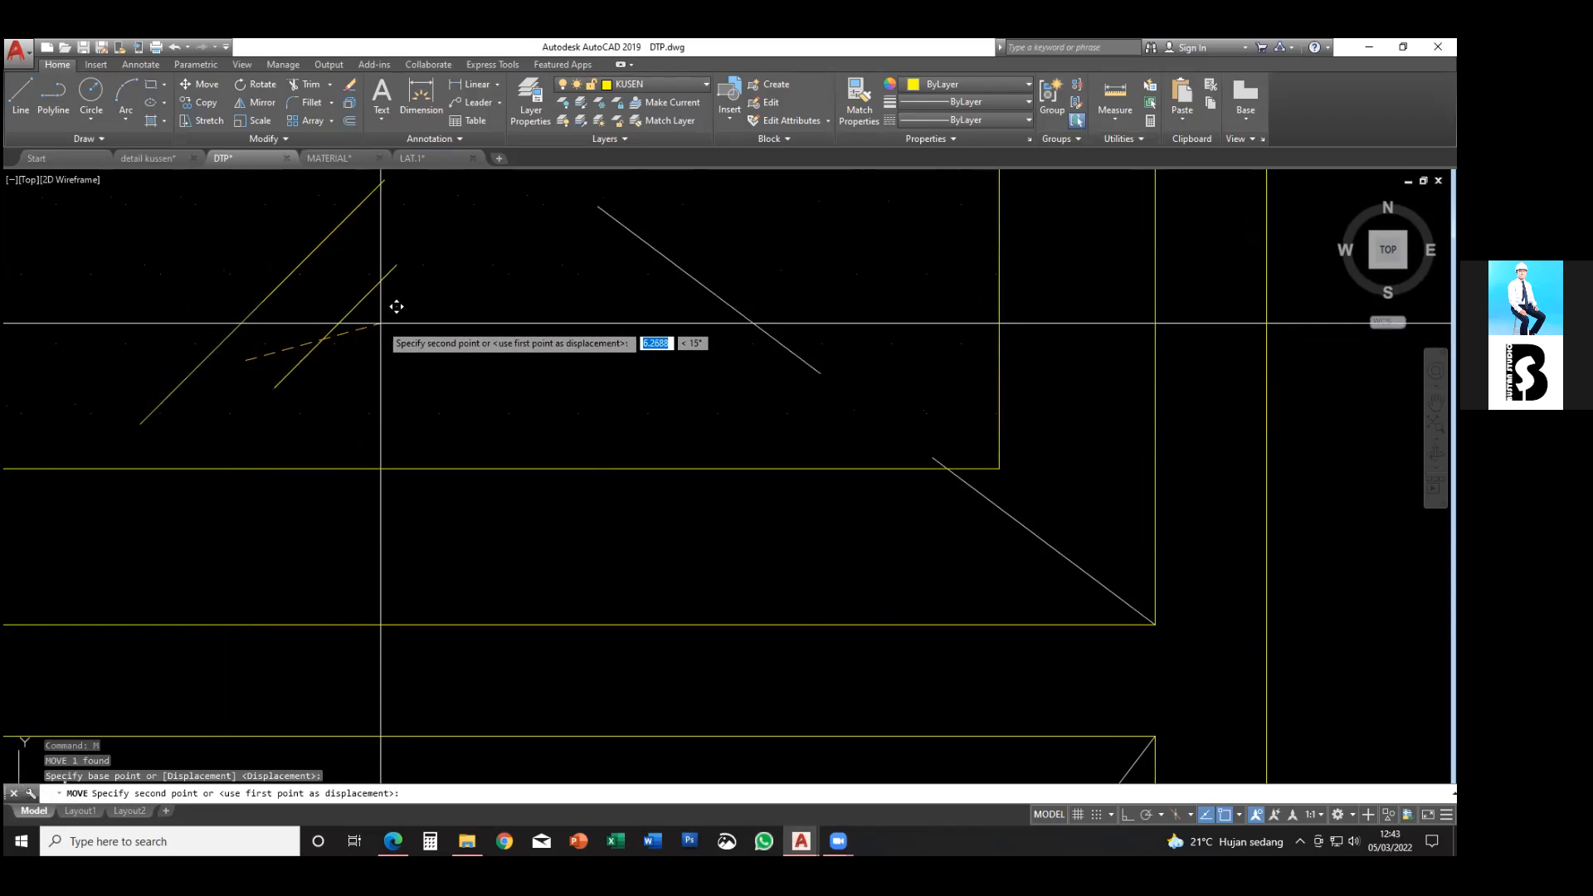
pyautogui.click(380, 331)
pyautogui.press('Escape')
pyautogui.press('Escape')
pyautogui.scroll(-3, 380, 332)
pyautogui.scroll(1, 340, 323)
# - Copy the shorter line to the upper-left side of the long slanted line
pyautogui.click(369, 346)
pyautogui.write('co')
pyautogui.press('space')
pyautogui.click(381, 336)
pyautogui.scroll(4, 321, 326)
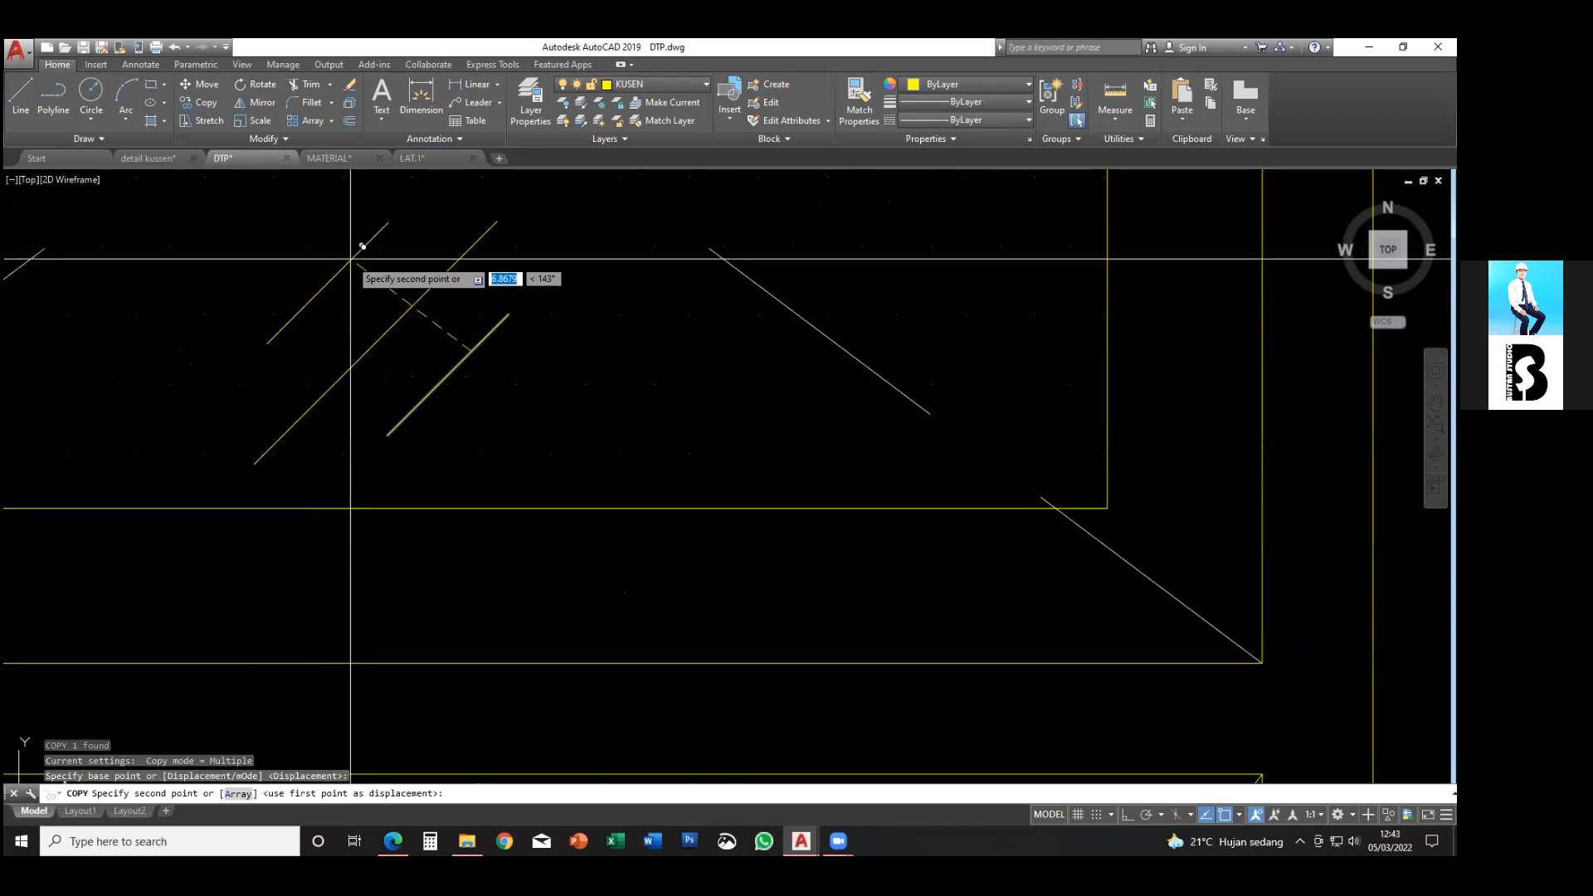
pyautogui.click(362, 246)
pyautogui.scroll(-5, 494, 395)
pyautogui.press('Escape')
# - Erase the dot hatch from the standalone door's transom pane
pyautogui.click(357, 268)
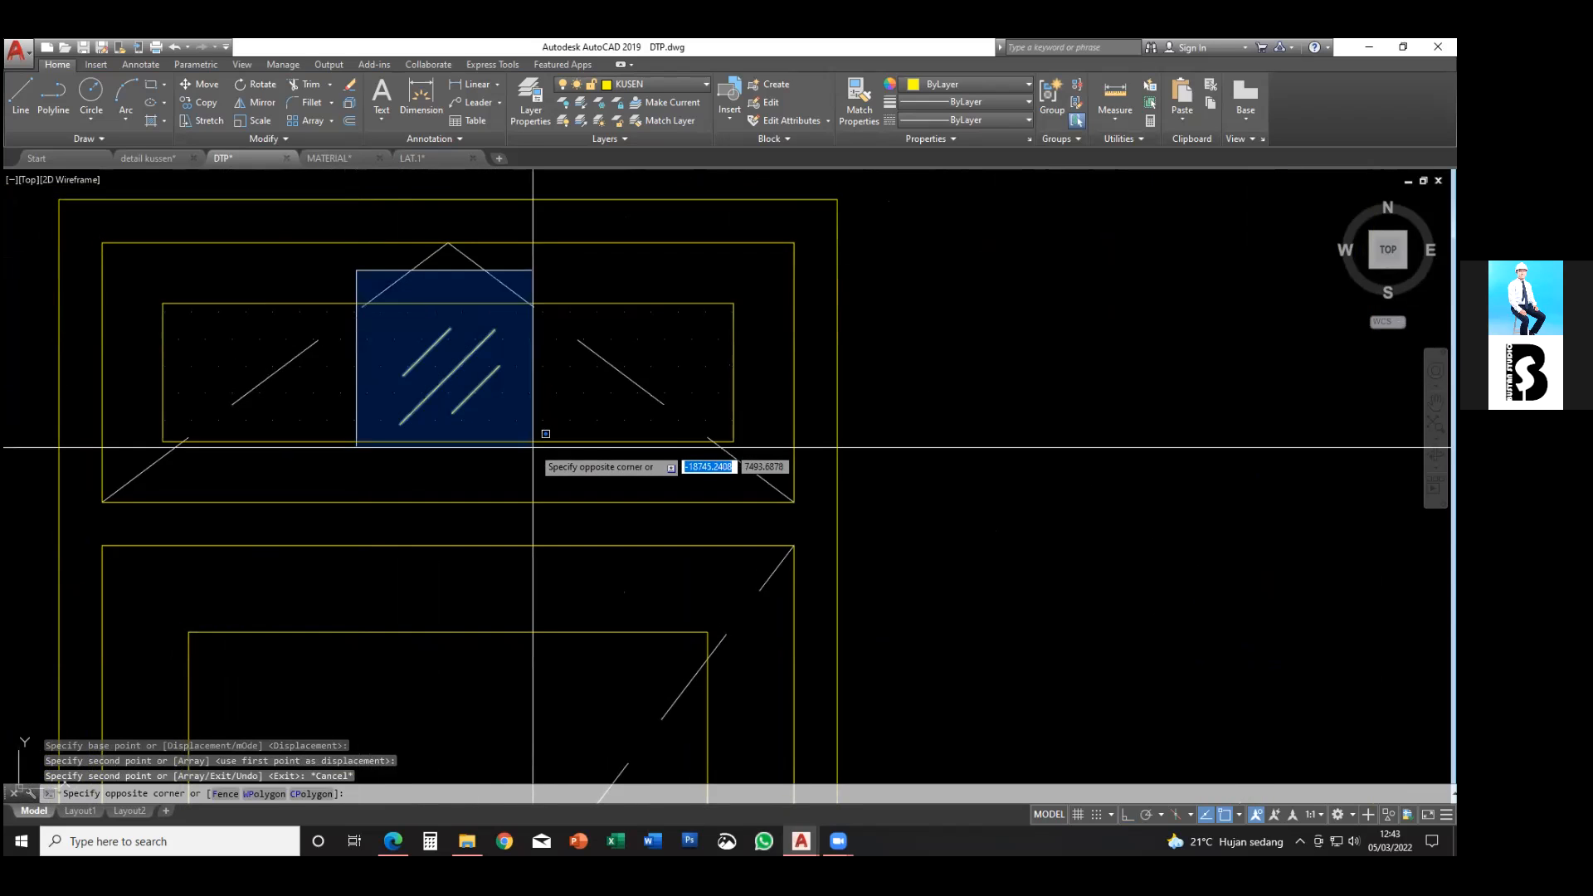
pyautogui.press('Escape')
pyautogui.click(538, 396)
pyautogui.press('Delete')
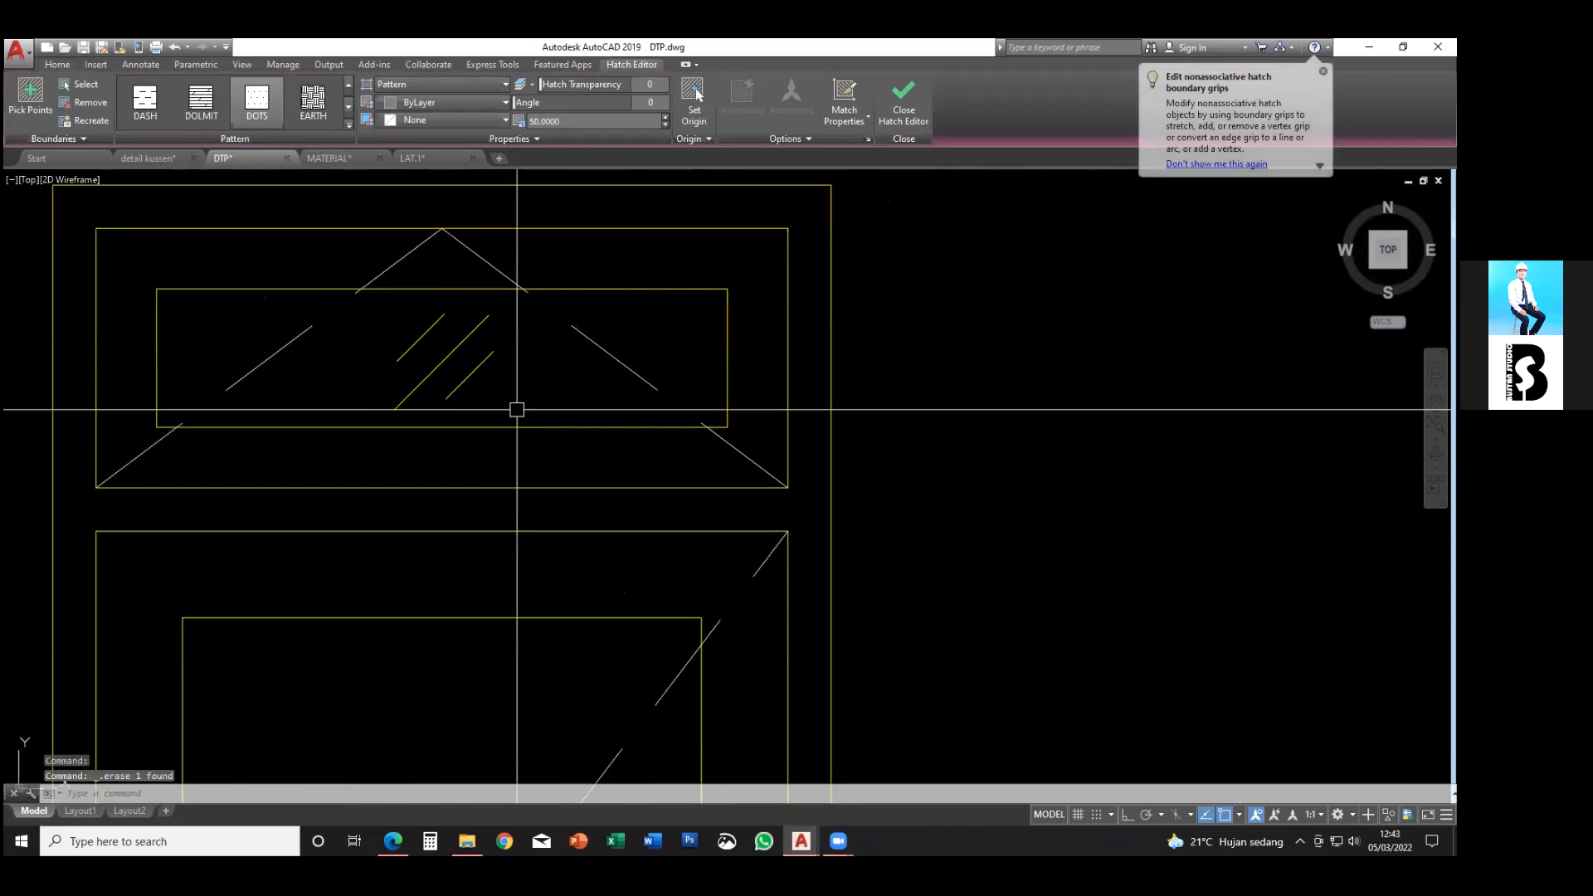
# - Put the three slanted glass lines in the standalone door's transom on the G-Hatch-8 layer
pyautogui.scroll(-2, 609, 415)
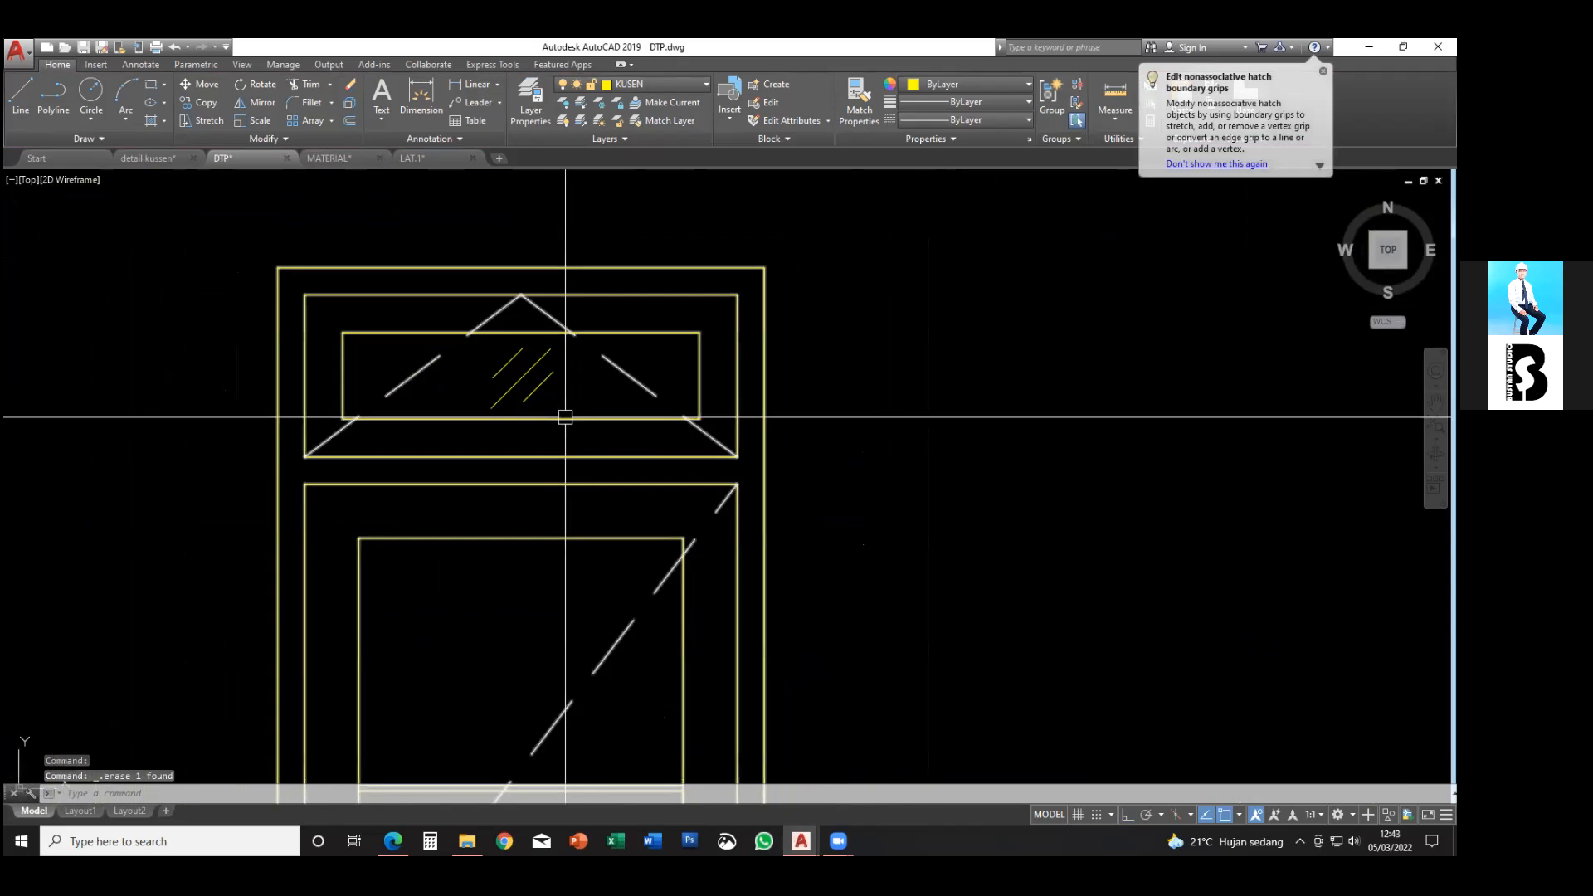
pyautogui.moveTo(569, 400)
pyautogui.mouseDown(button='middle')
pyautogui.moveTo(630, 417)
pyautogui.moveTo(596, 414)
pyautogui.mouseUp(button='middle')
pyautogui.click(600, 392)
pyautogui.click(536, 364)
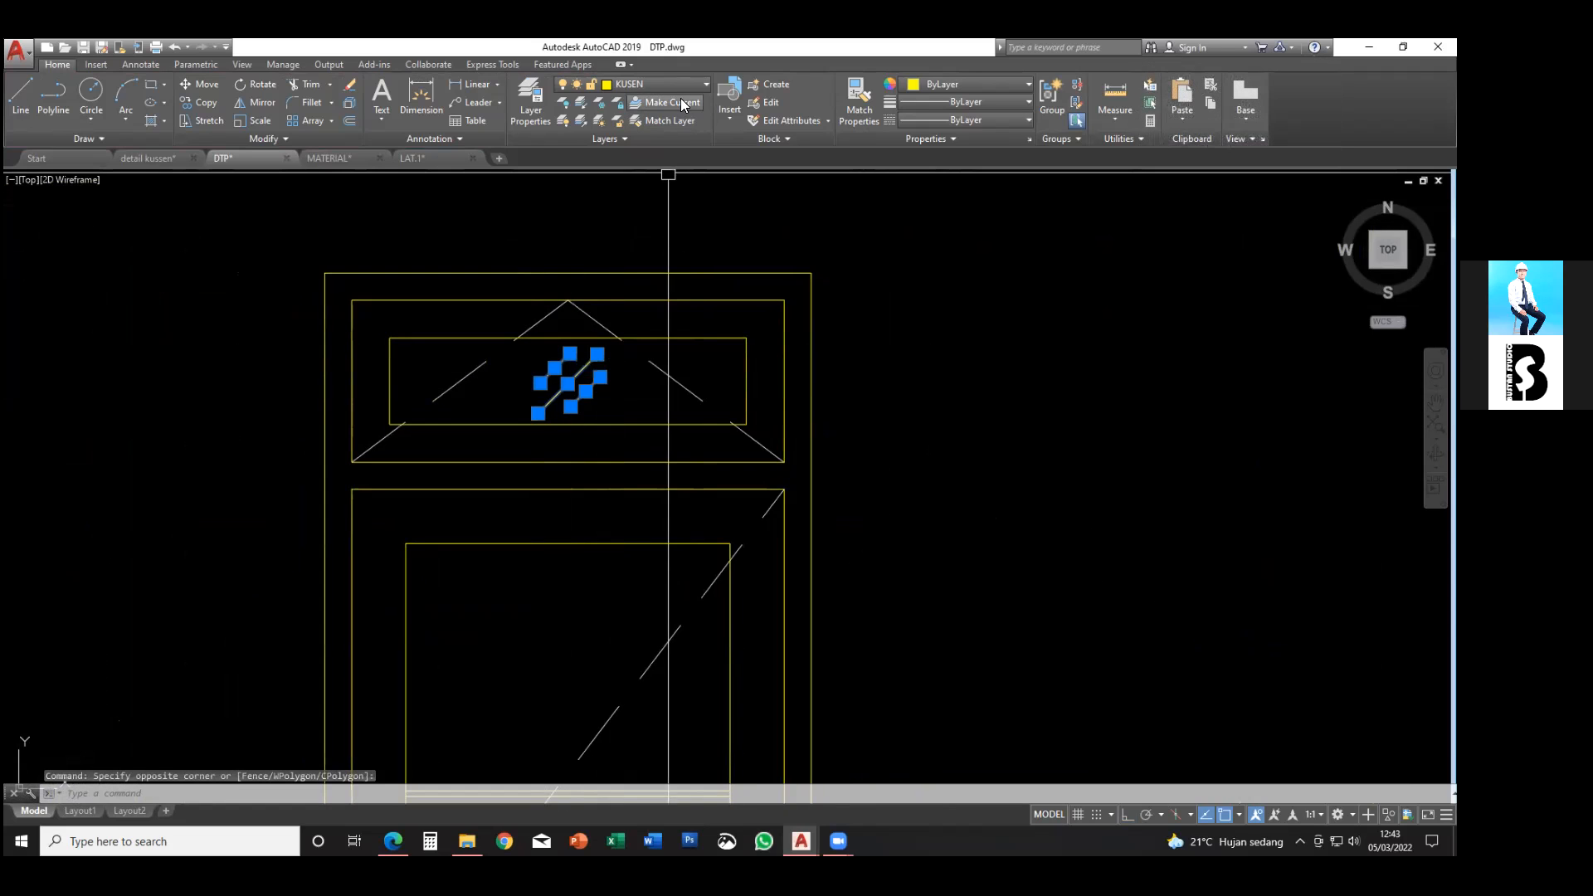
pyautogui.scroll(2, 667, 207)
pyautogui.click(664, 84)
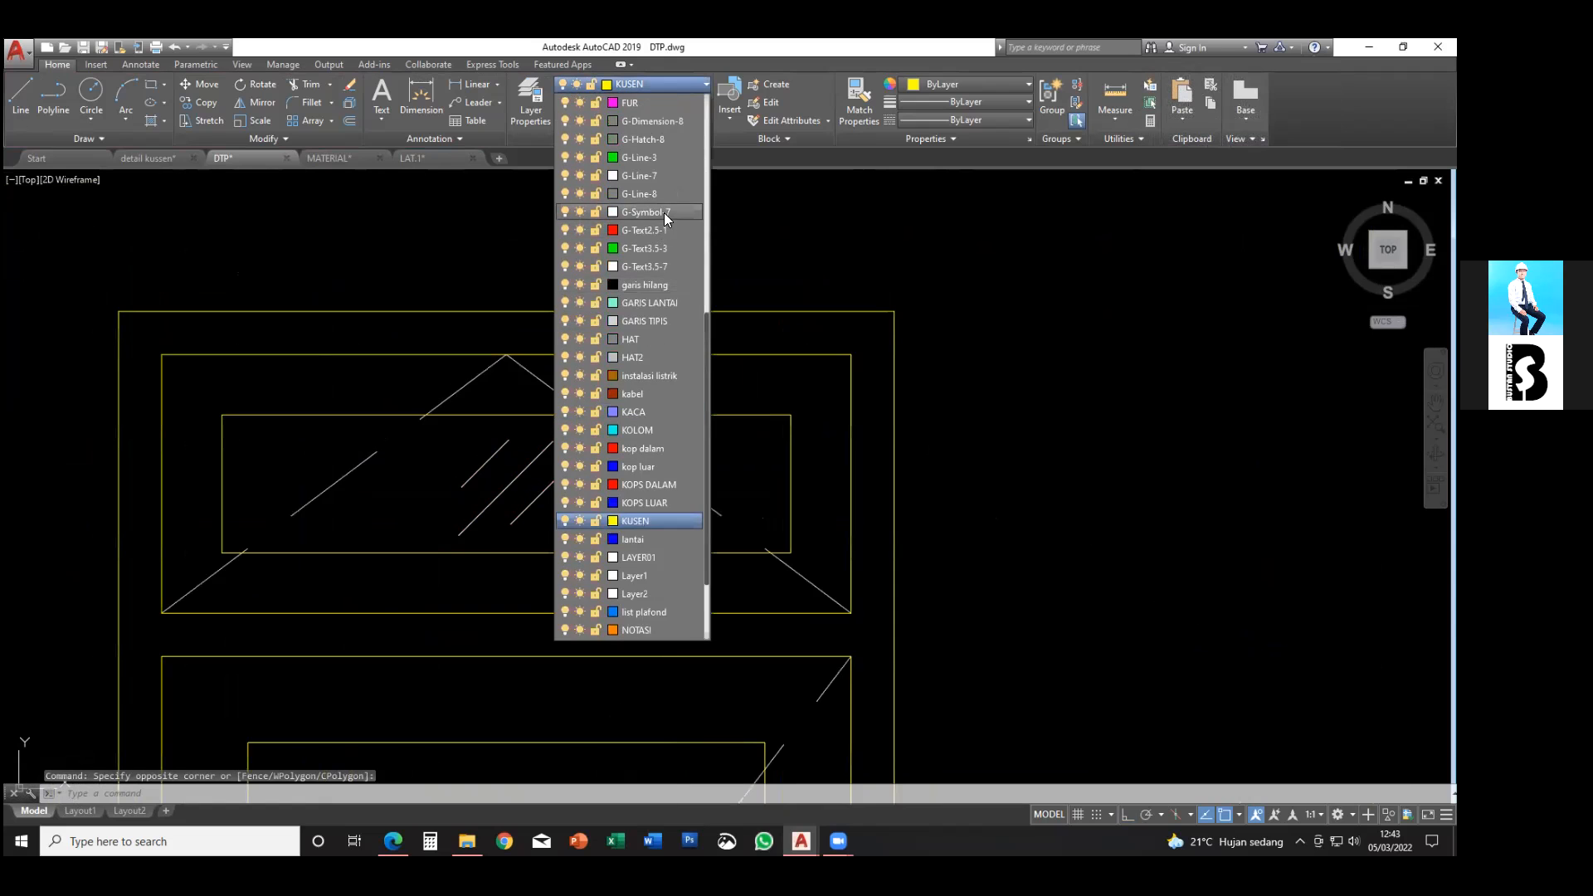
pyautogui.click(663, 332)
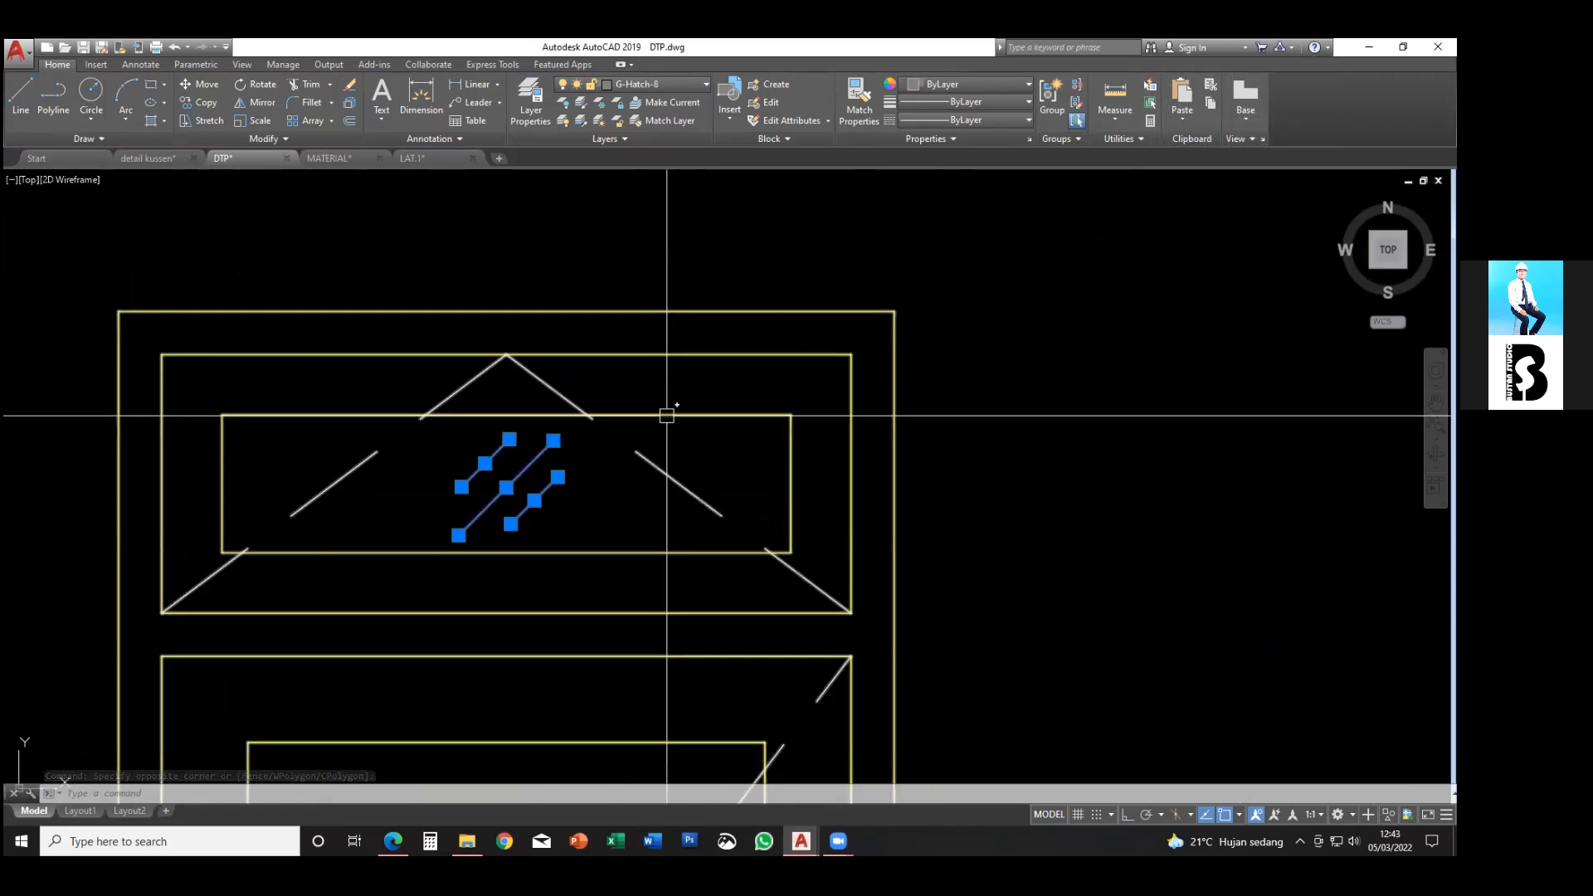
pyautogui.press('Escape')
pyautogui.scroll(-3, 663, 412)
pyautogui.moveTo(643, 480)
pyautogui.mouseDown(button='middle')
pyautogui.moveTo(501, 430)
pyautogui.moveTo(377, 445)
pyautogui.mouseUp(button='middle')
pyautogui.scroll(-4, 625, 448)
pyautogui.press('Escape')
pyautogui.press('Escape')
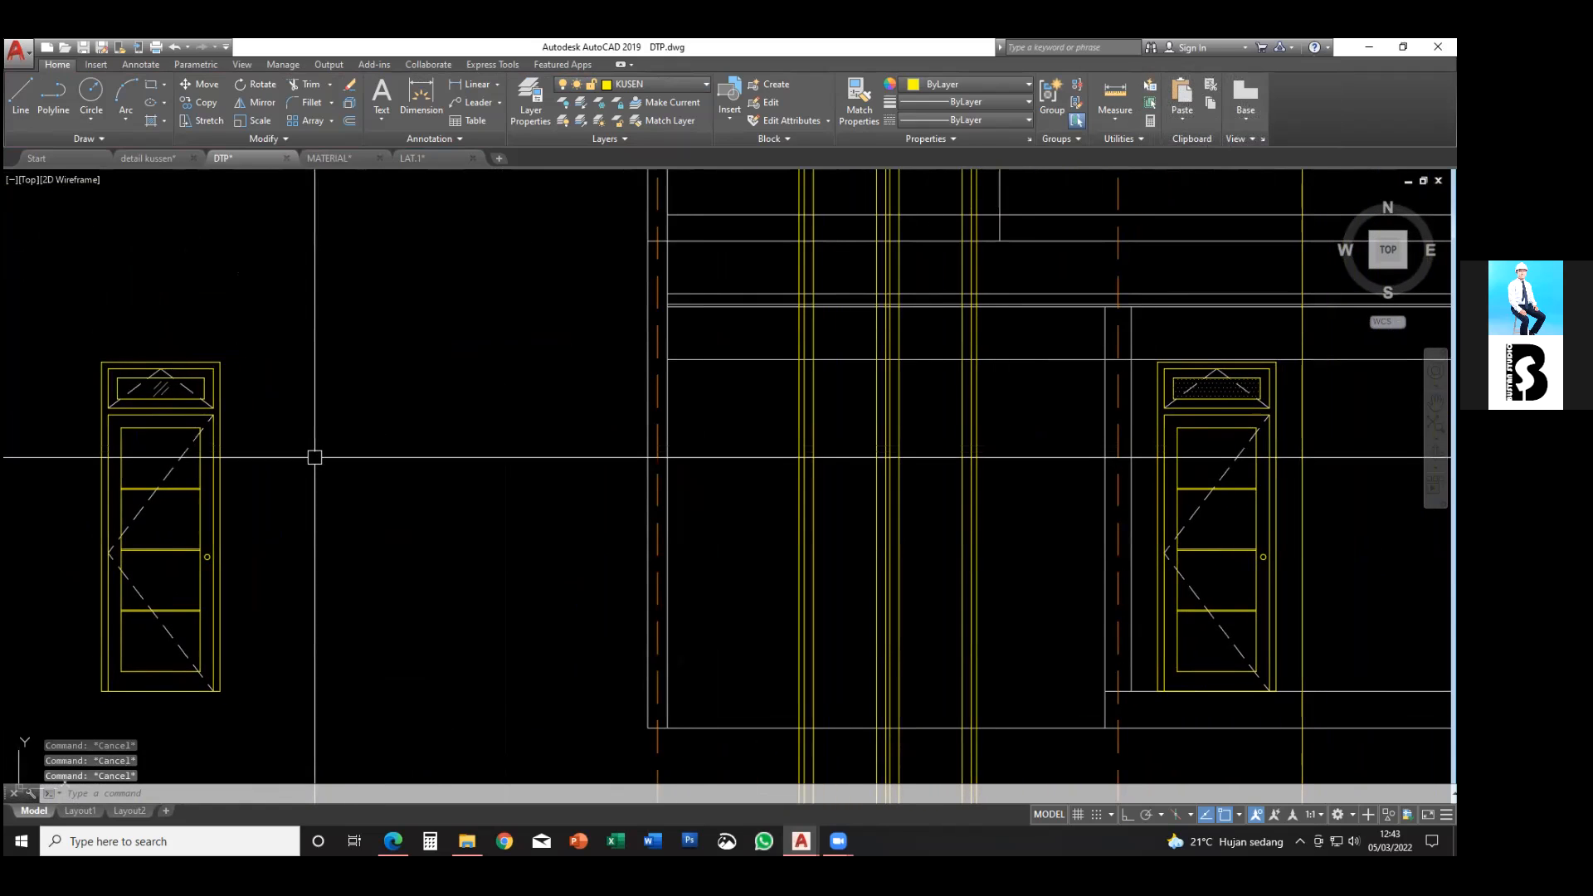
pyautogui.scroll(2, 163, 397)
pyautogui.scroll(-2, 164, 396)
pyautogui.moveTo(782, 458); pyautogui.dragTo(491, 326, button='middle')
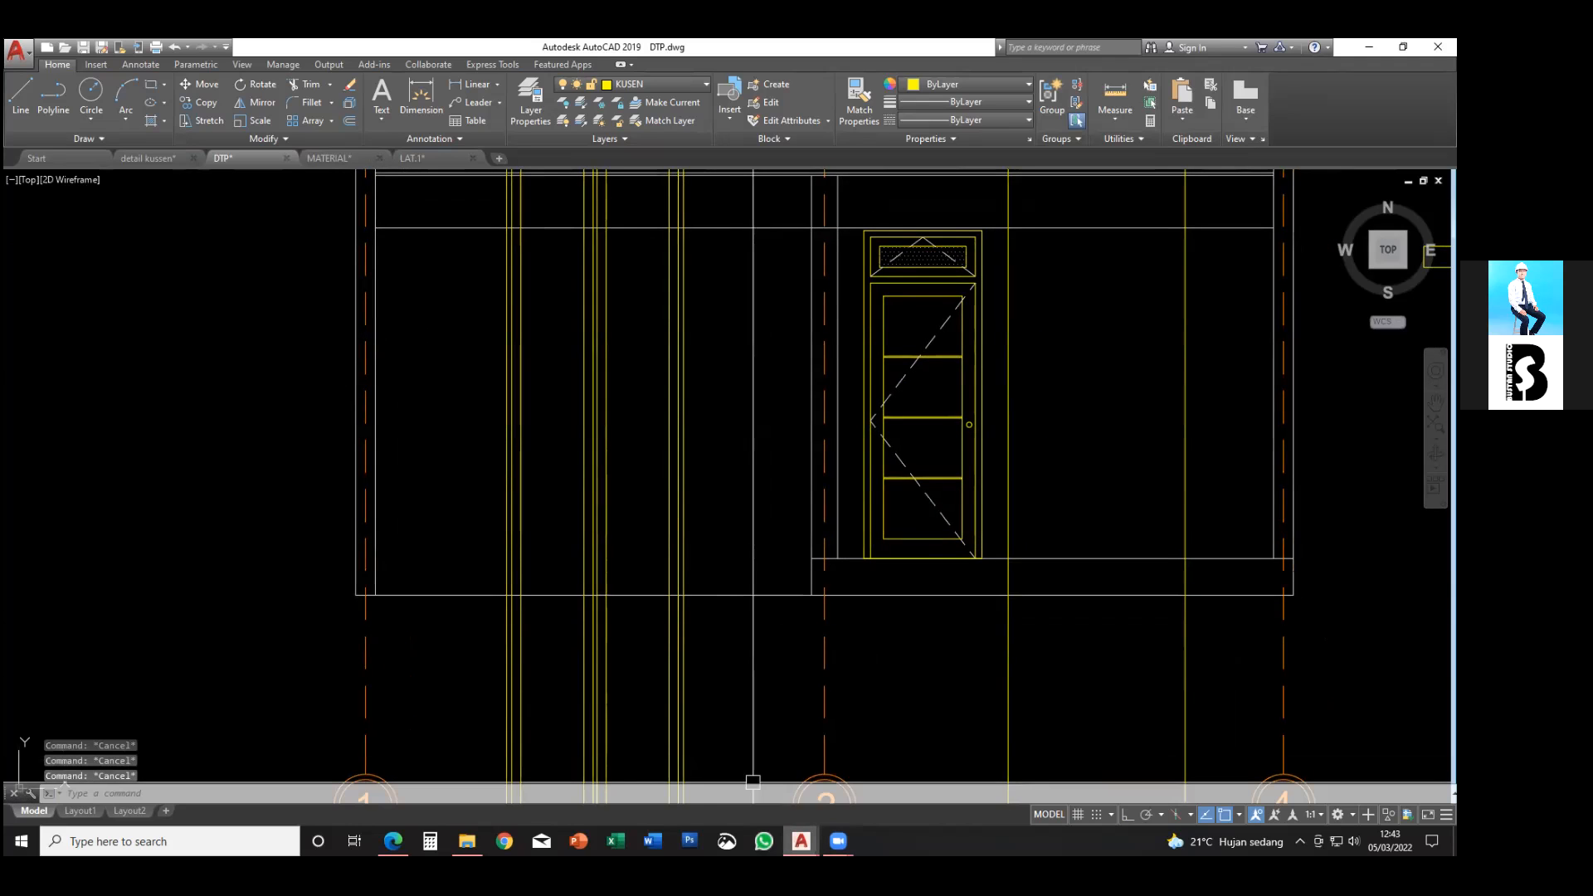
# - Switch to the Edge browser and bring up page 11 of the Latihan Dickinson PDF with the door and window details
pyautogui.moveTo(801, 841)
pyautogui.click(394, 840)
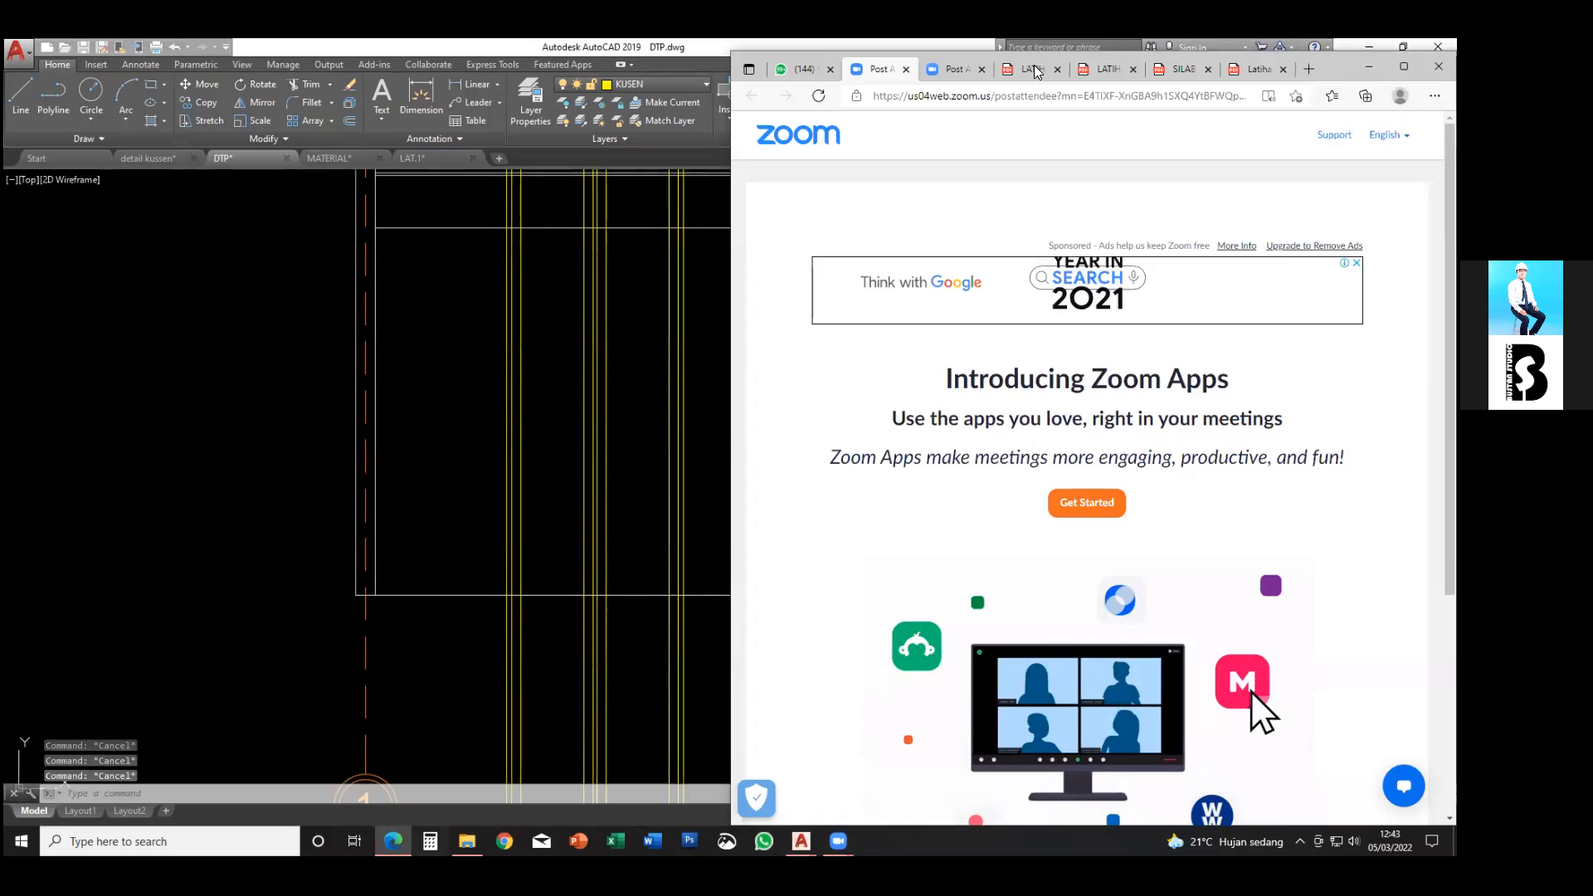
pyautogui.click(1104, 71)
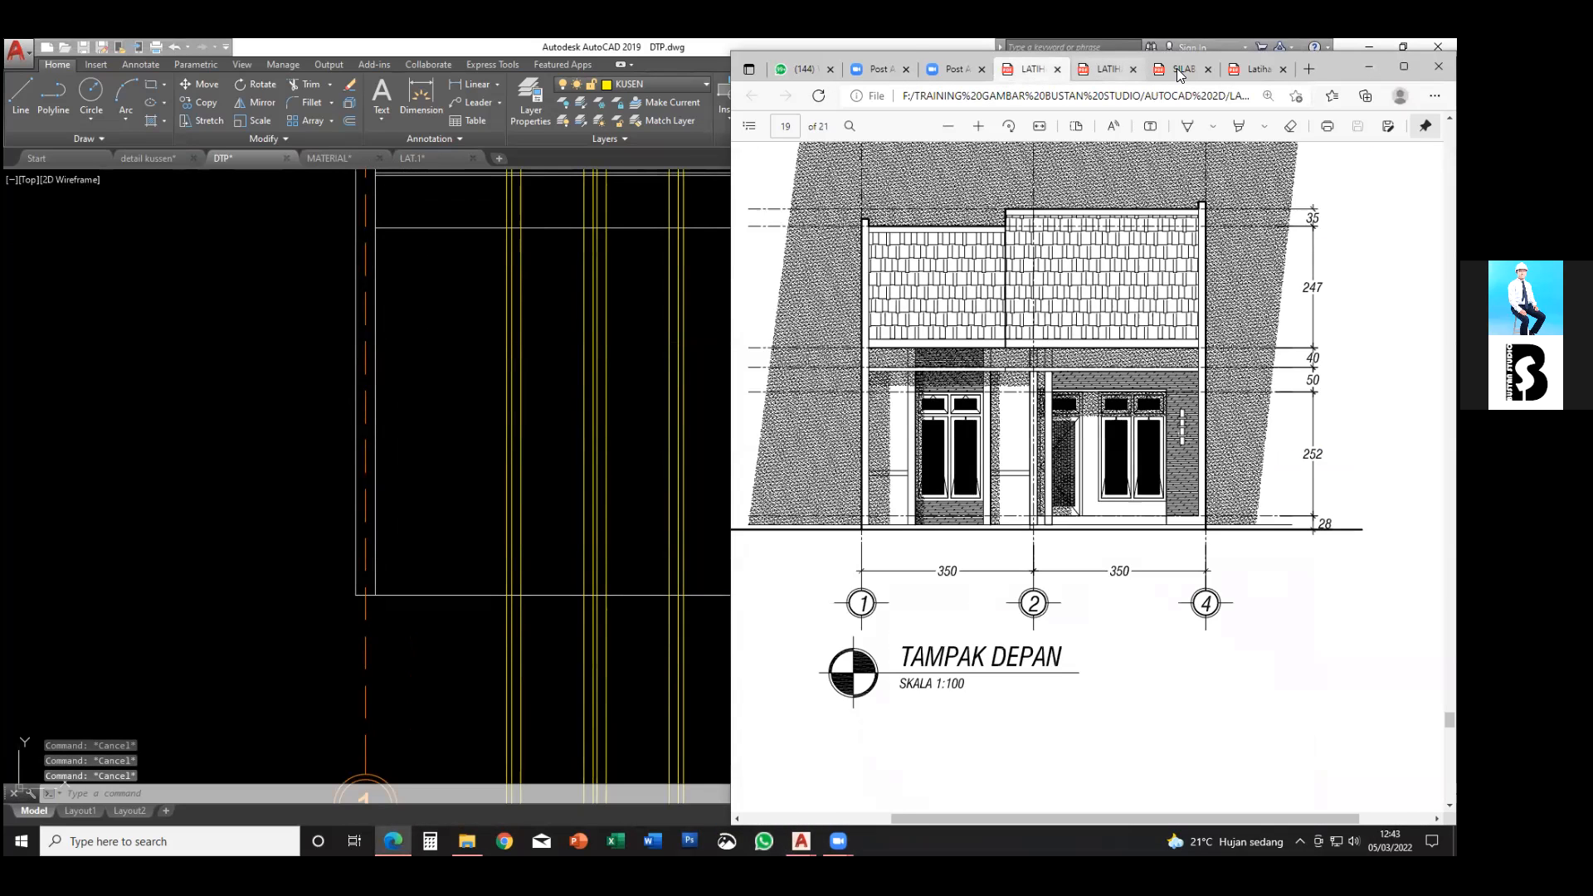
pyautogui.click(1177, 68)
pyautogui.click(1118, 72)
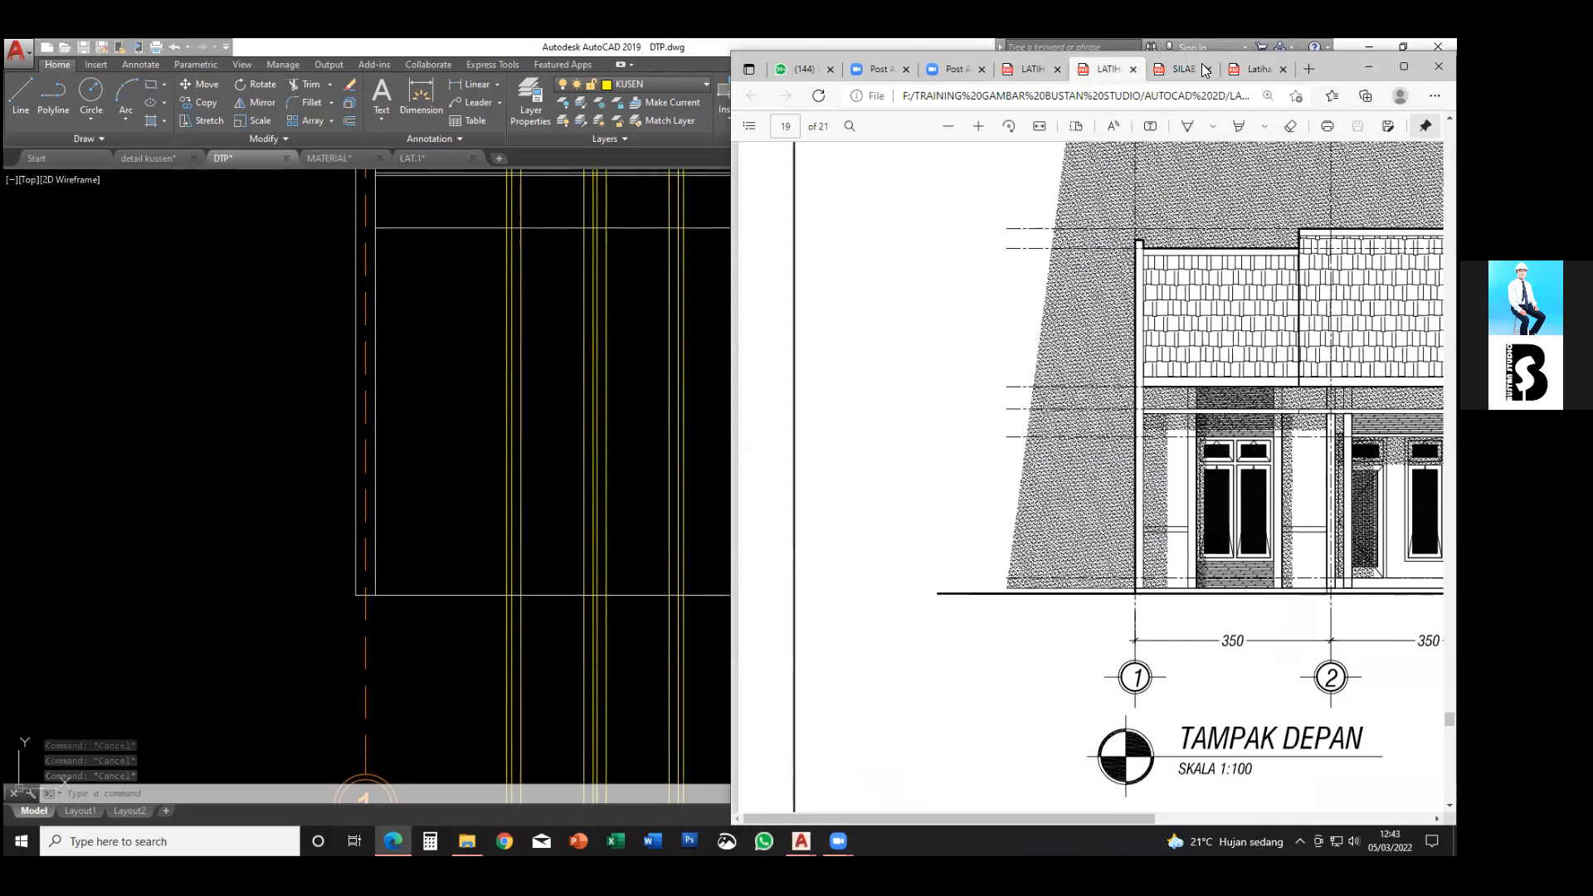
pyautogui.click(1256, 70)
pyautogui.moveTo(984, 415); pyautogui.dragTo(1006, 416, button='middle')
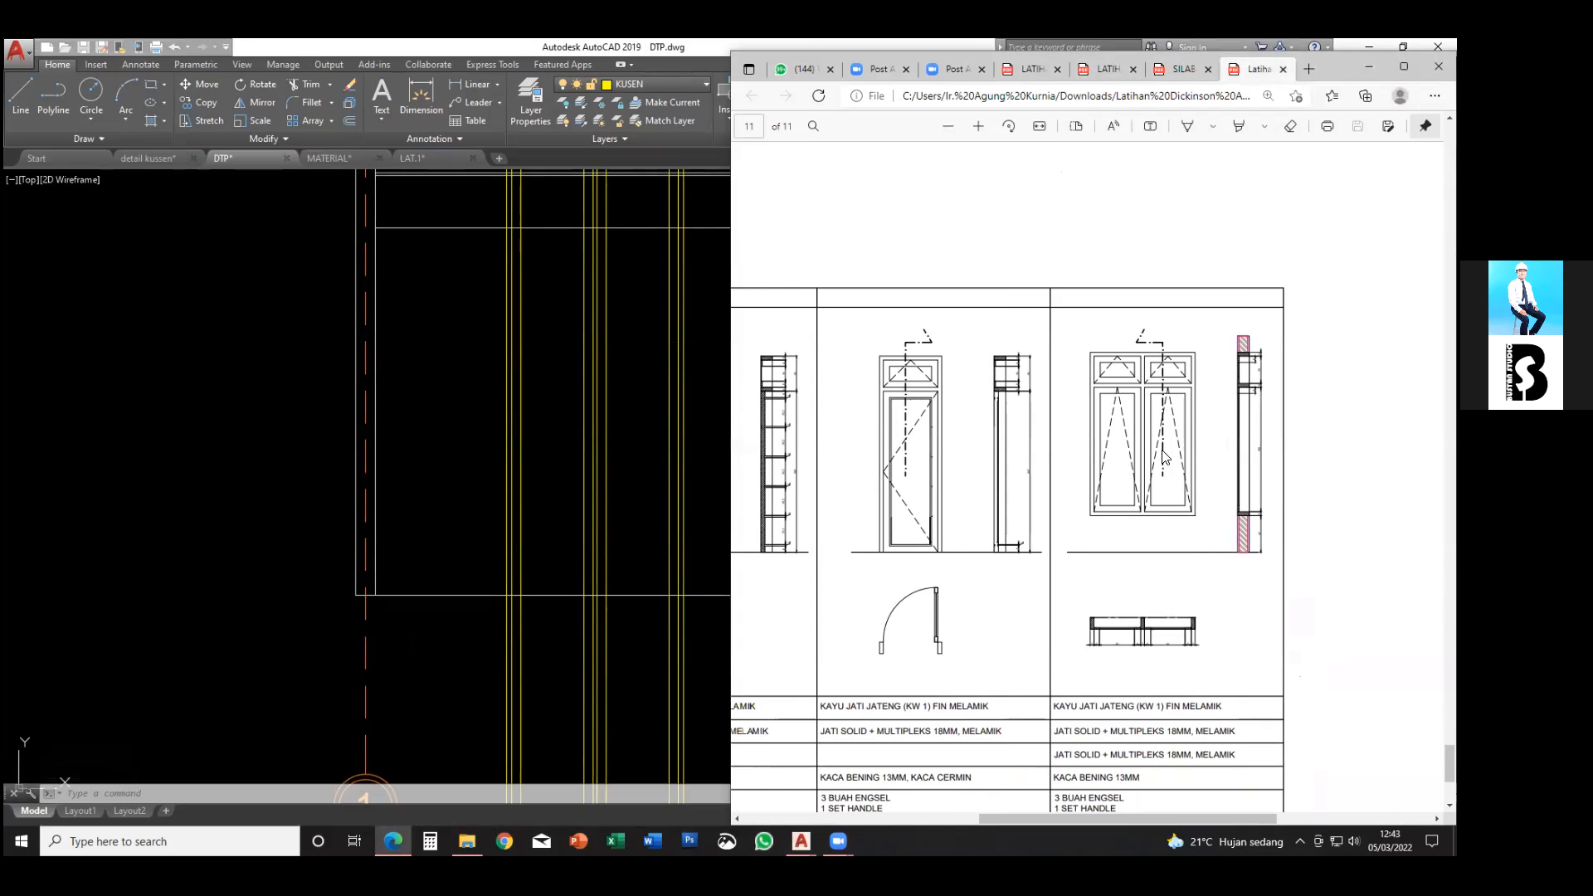
# - Examine the double window's elevation and the dimensions of its vertical section in the PDF detail sheet
pyautogui.keyDown('ctrl'); pyautogui.scroll(1, 1220, 528); pyautogui.keyUp('ctrl')
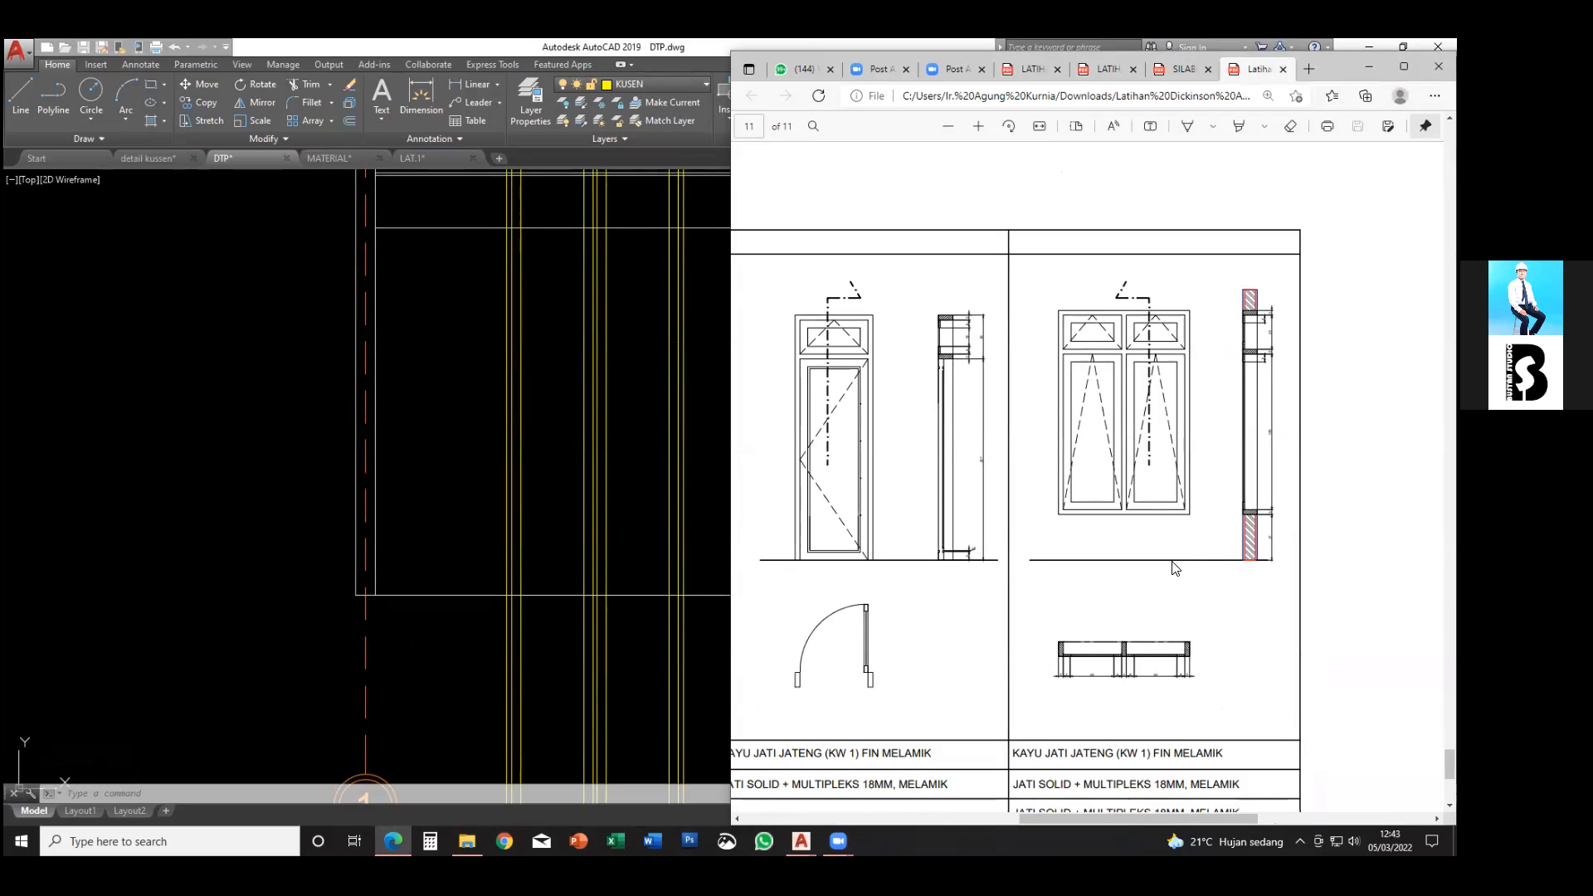
pyautogui.keyDown('ctrl'); pyautogui.scroll(2, 1247, 473); pyautogui.keyUp('ctrl')
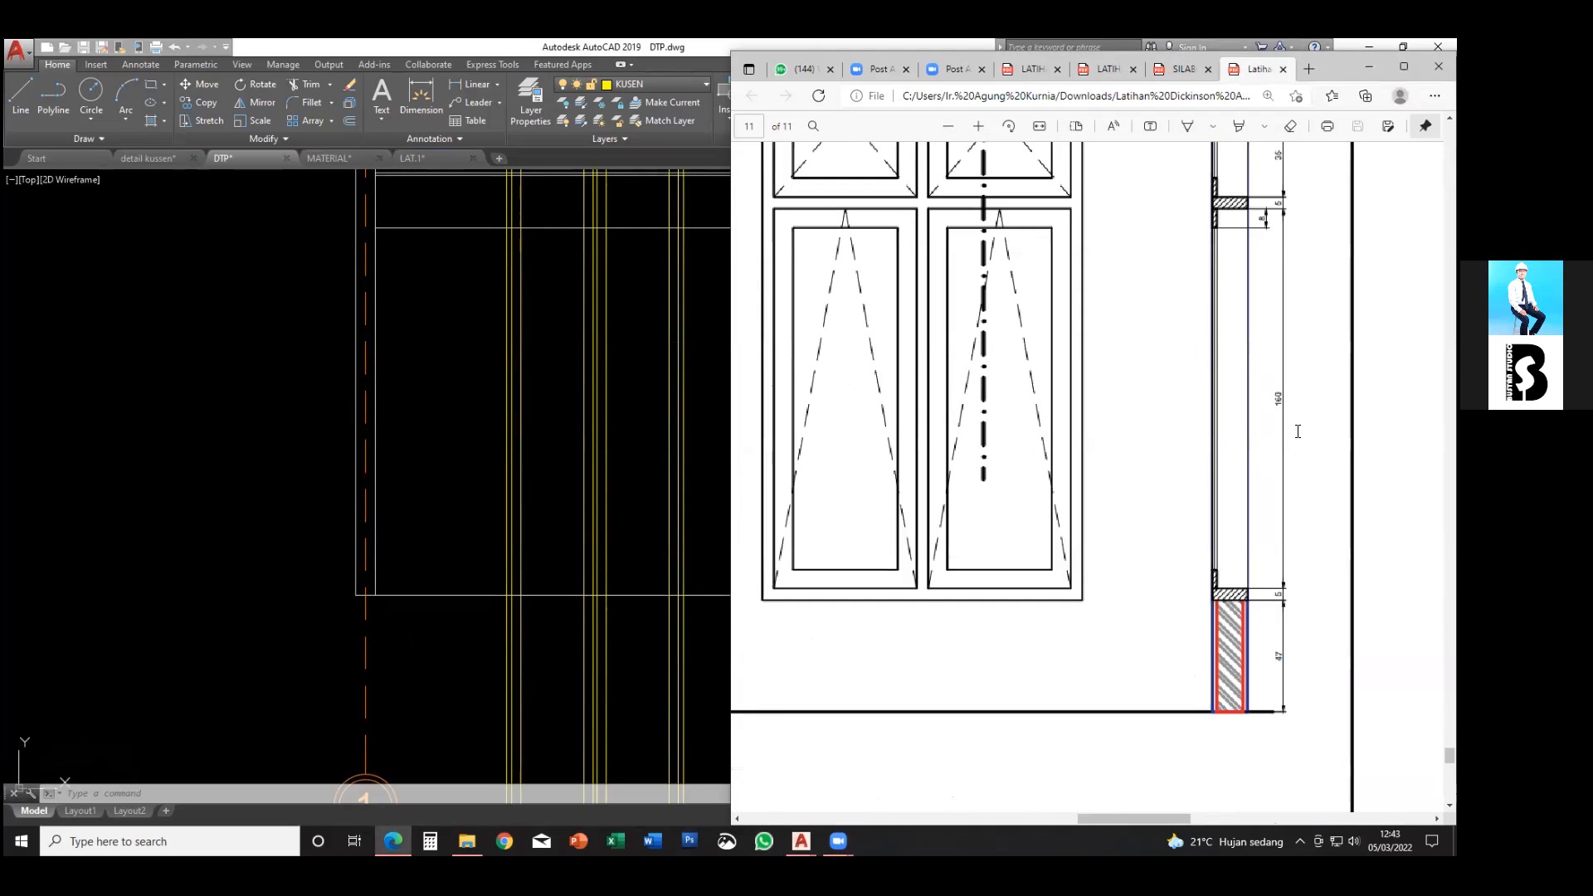
pyautogui.keyDown('ctrl'); pyautogui.scroll(-1, 1247, 473); pyautogui.keyUp('ctrl')
pyautogui.keyDown('ctrl'); pyautogui.scroll(1, 1284, 381); pyautogui.keyUp('ctrl')
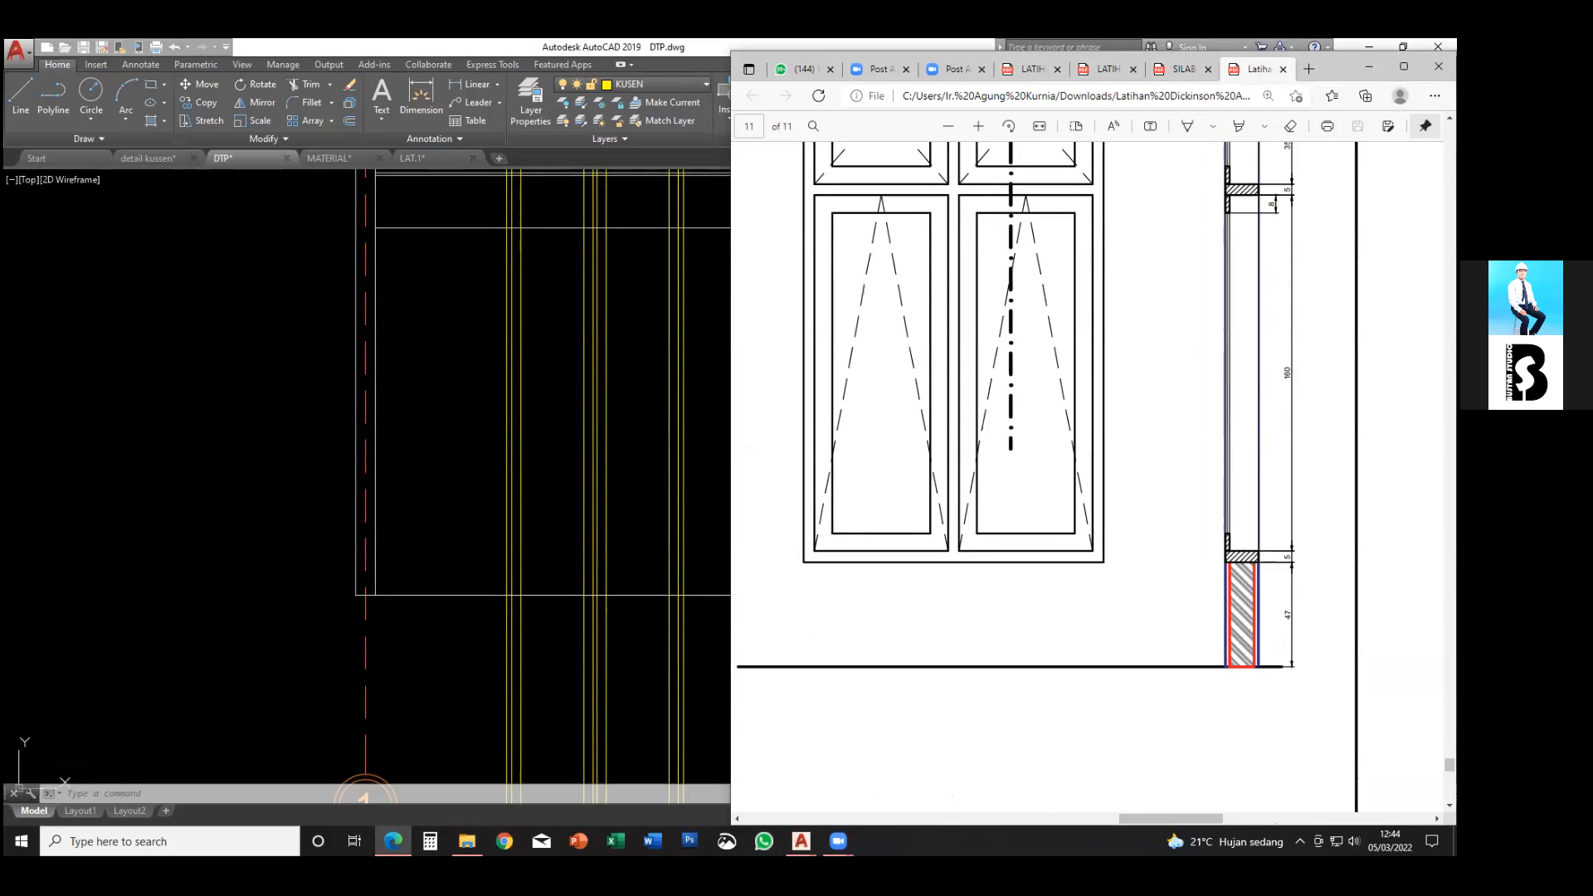
pyautogui.scroll(2, 1285, 382)
pyautogui.scroll(4, 1122, 271)
pyautogui.scroll(-4, 1037, 330)
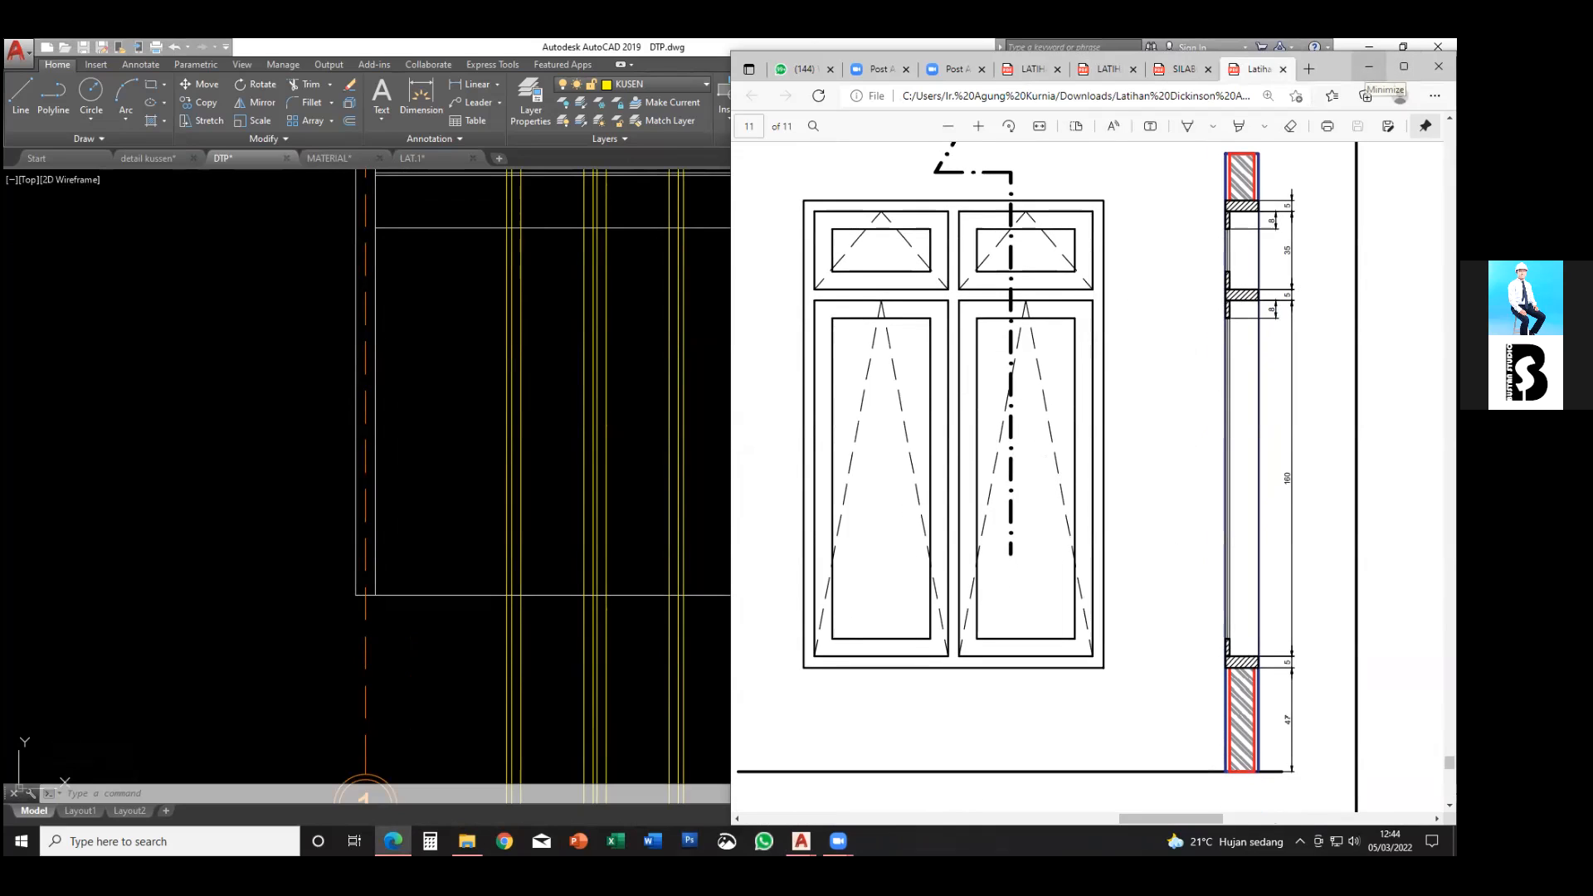
# - Switch back to DTP.dwg in AutoCAD and bring up the lower-storey elevation with the door
pyautogui.click(1368, 66)
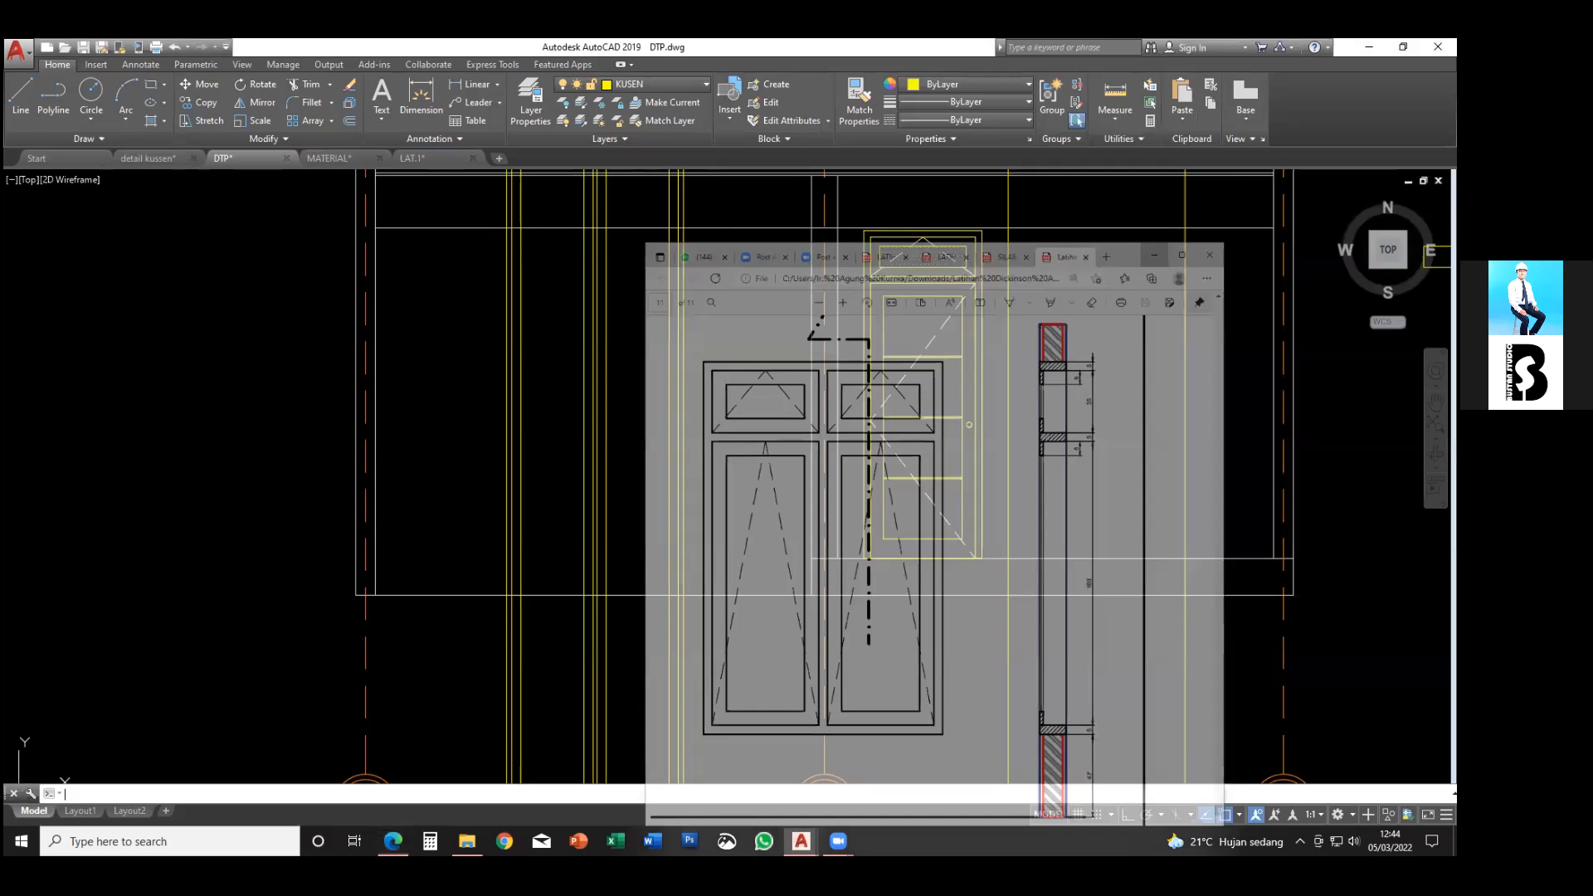
pyautogui.scroll(-2, 799, 413)
pyautogui.moveTo(792, 424)
pyautogui.mouseDown(button='middle')
pyautogui.moveTo(815, 447)
pyautogui.moveTo(799, 481)
pyautogui.mouseUp(button='middle')
pyautogui.scroll(2, 793, 465)
pyautogui.press('Escape')
pyautogui.press('Escape')
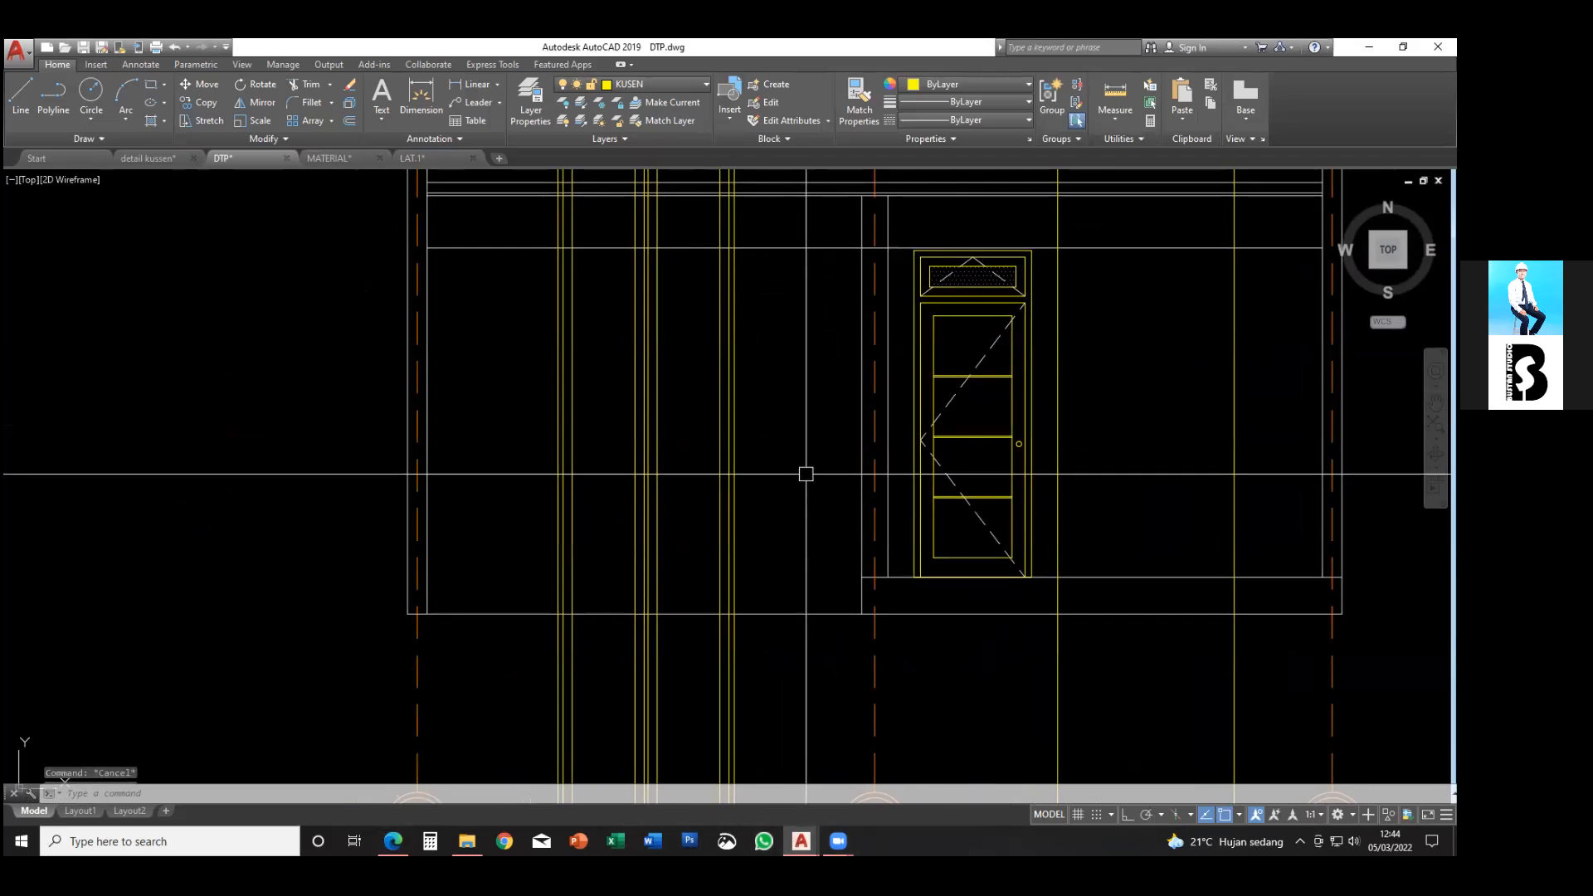
pyautogui.moveTo(741, 523)
pyautogui.mouseDown(button='middle')
pyautogui.moveTo(698, 516)
pyautogui.moveTo(725, 520)
pyautogui.mouseUp(button='middle')
pyautogui.press('Escape')
pyautogui.press('Escape')
pyautogui.write('xl')
pyautogui.press('space')
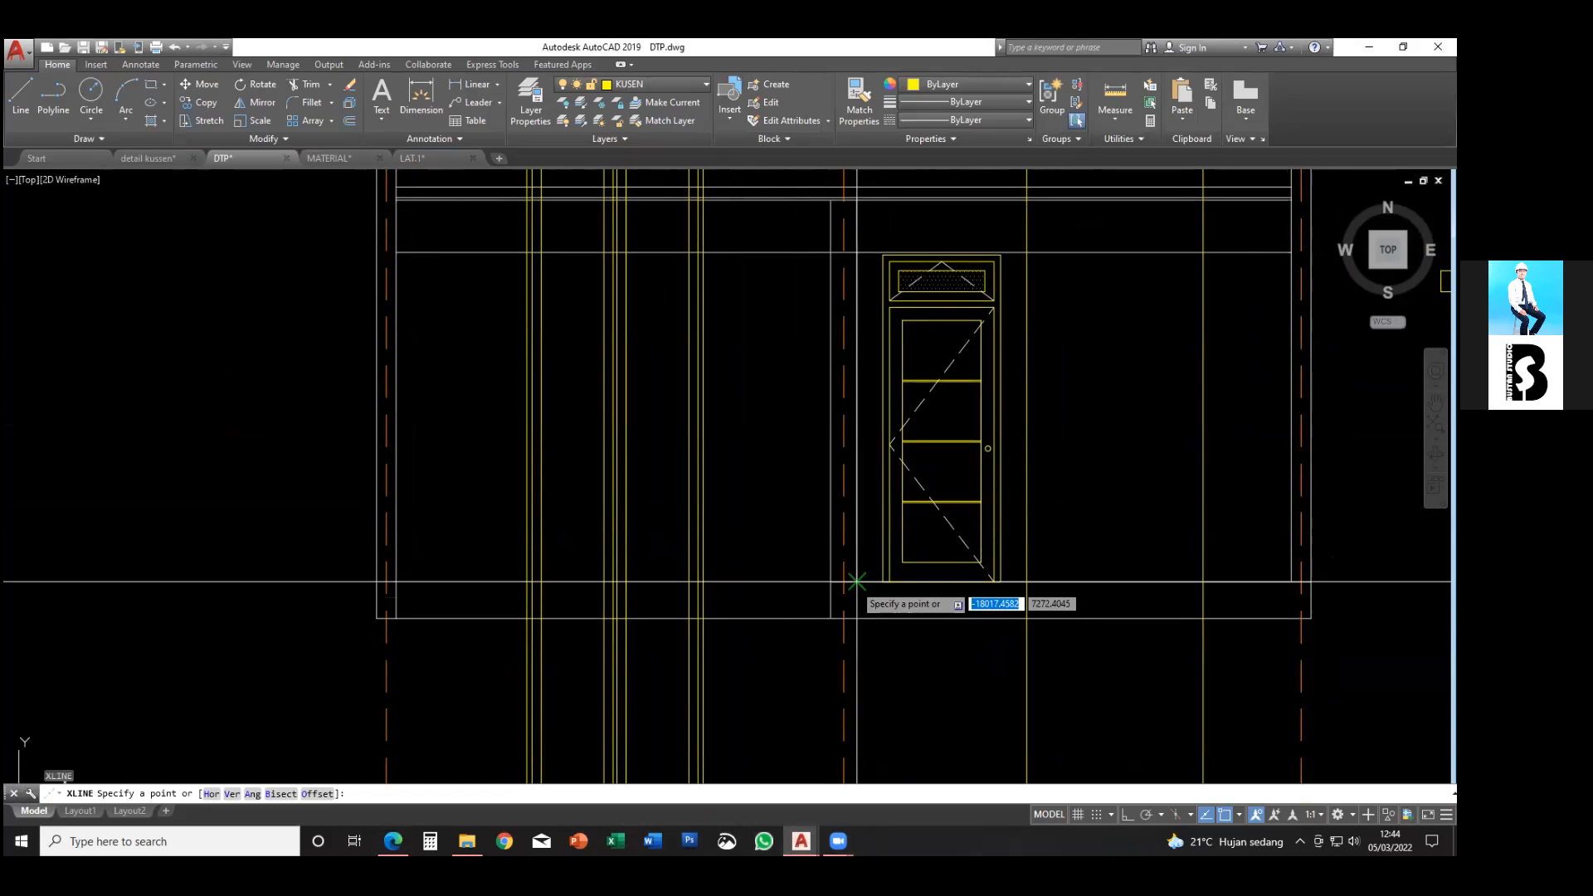
pyautogui.click(857, 582)
pyautogui.press('Escape')
pyautogui.press('Escape')
pyautogui.press('Escape')
# - Draw a horizontal construction line at the floor level along the base of the elevation's door
pyautogui.write('x')
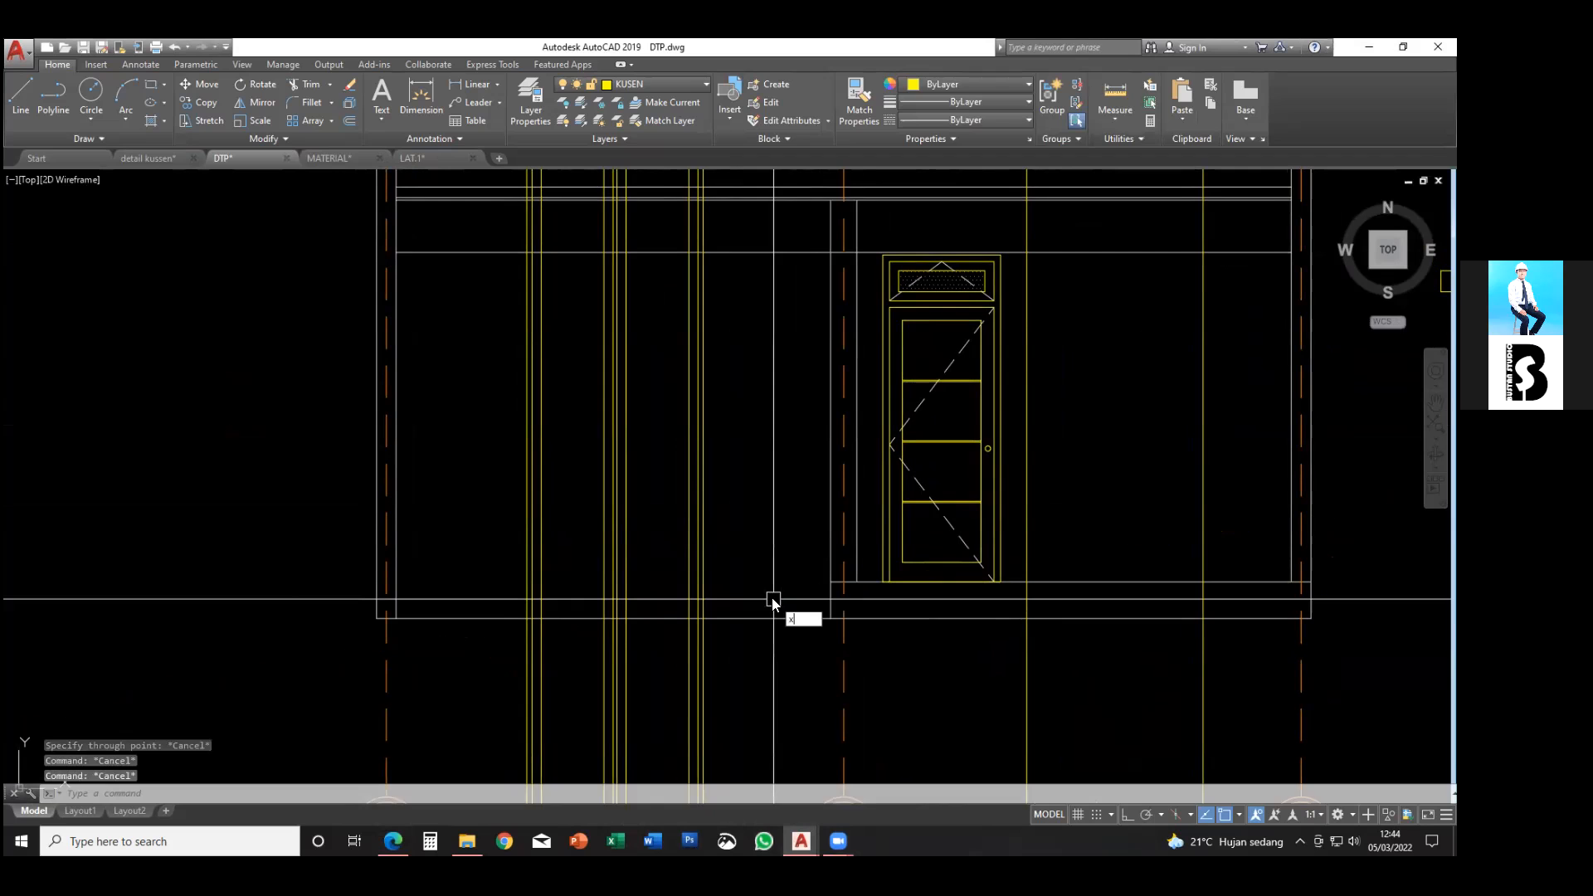
pyautogui.write('l')
pyautogui.press('space')
pyautogui.write('h')
pyautogui.press('space')
pyautogui.click(830, 581)
pyautogui.press('Escape')
pyautogui.scroll(-2, 740, 612)
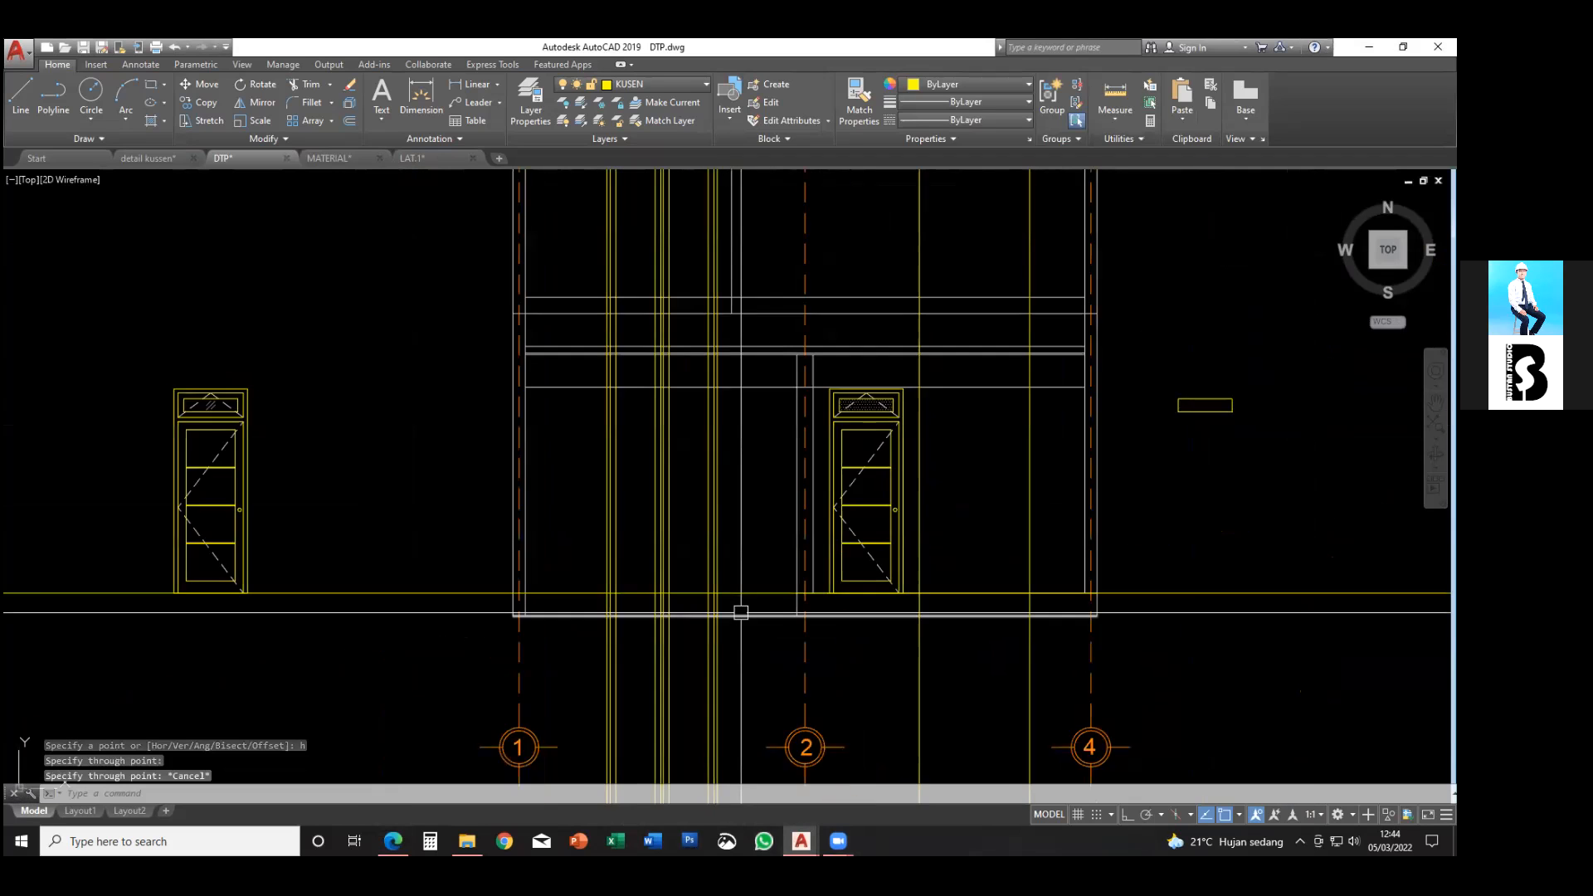
pyautogui.moveTo(741, 613); pyautogui.dragTo(743, 650, button='middle')
pyautogui.moveTo(768, 574); pyautogui.dragTo(768, 539, button='middle')
pyautogui.press('Escape')
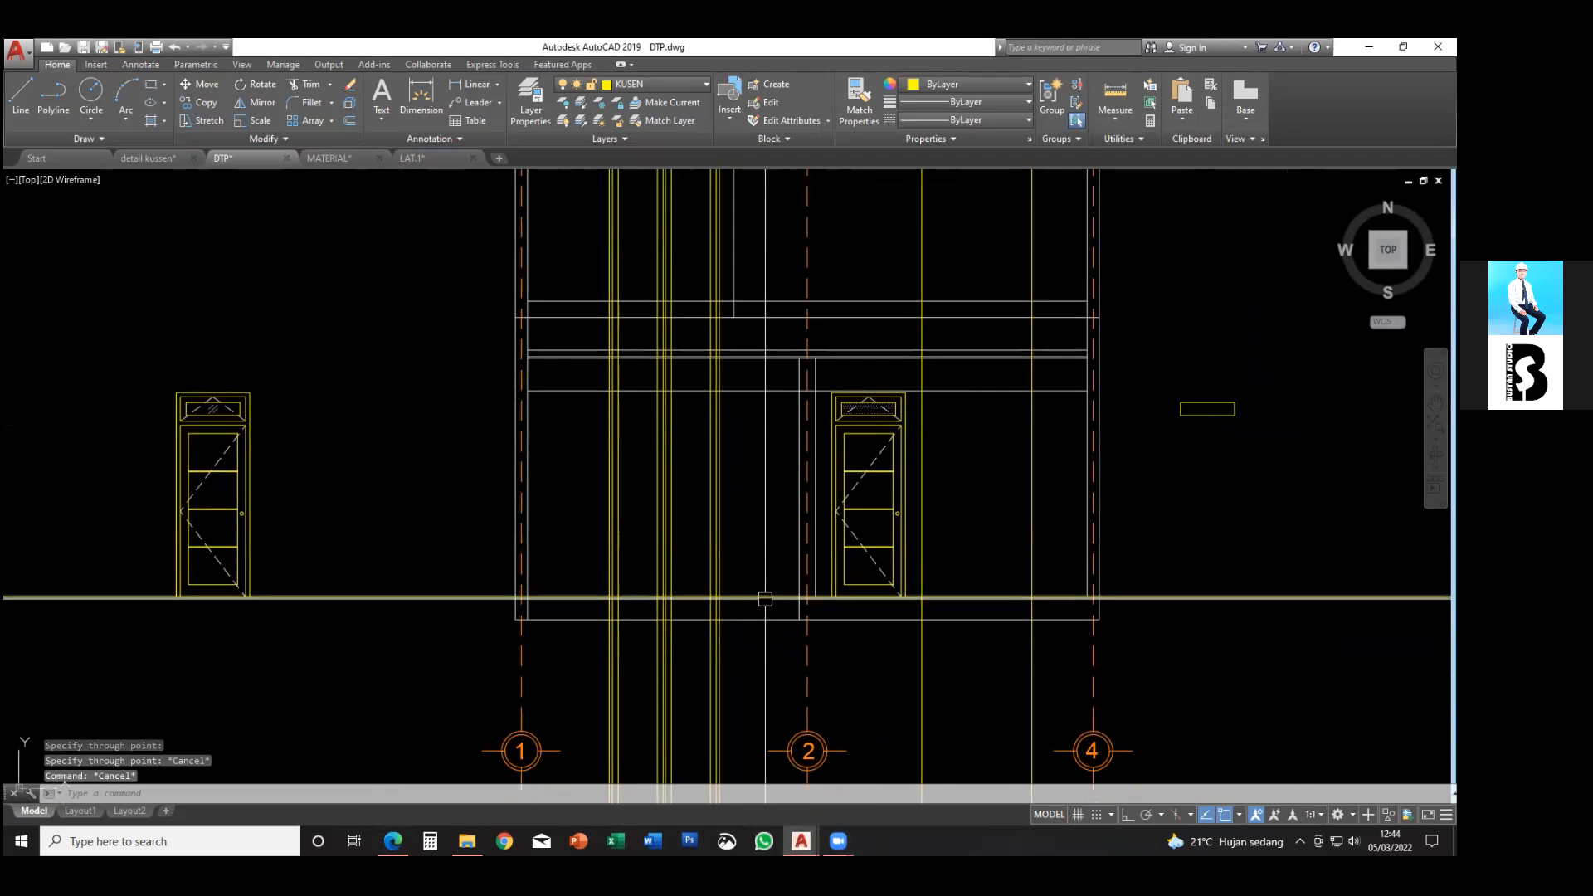
# - Offset the floor-level construction line 50 upward
pyautogui.scroll(2, 764, 599)
pyautogui.write('o')
pyautogui.press('space')
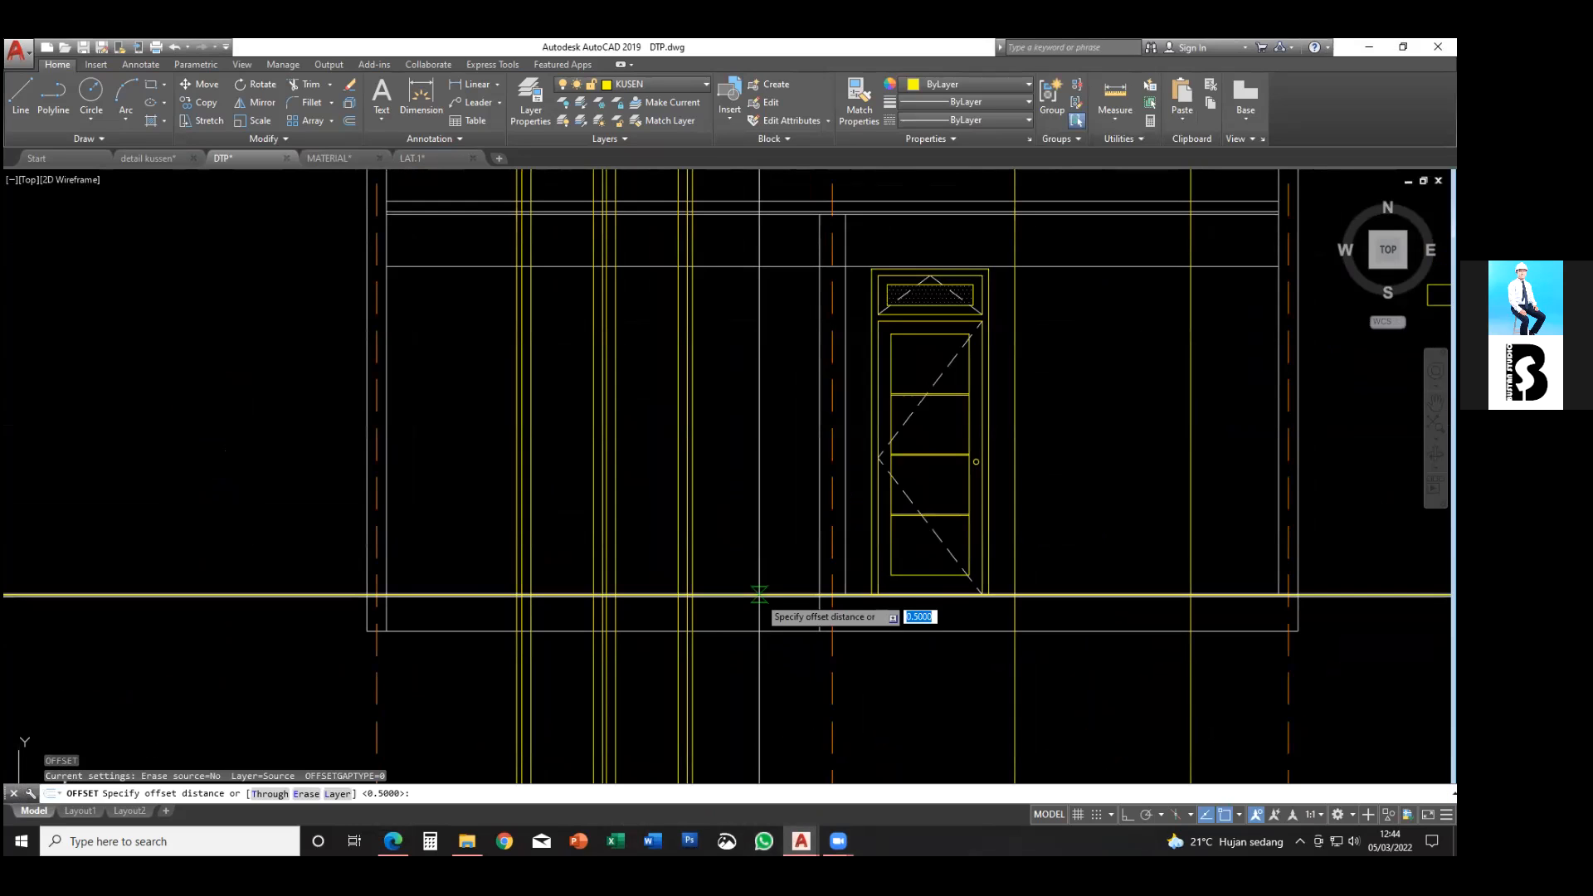
pyautogui.click(758, 596)
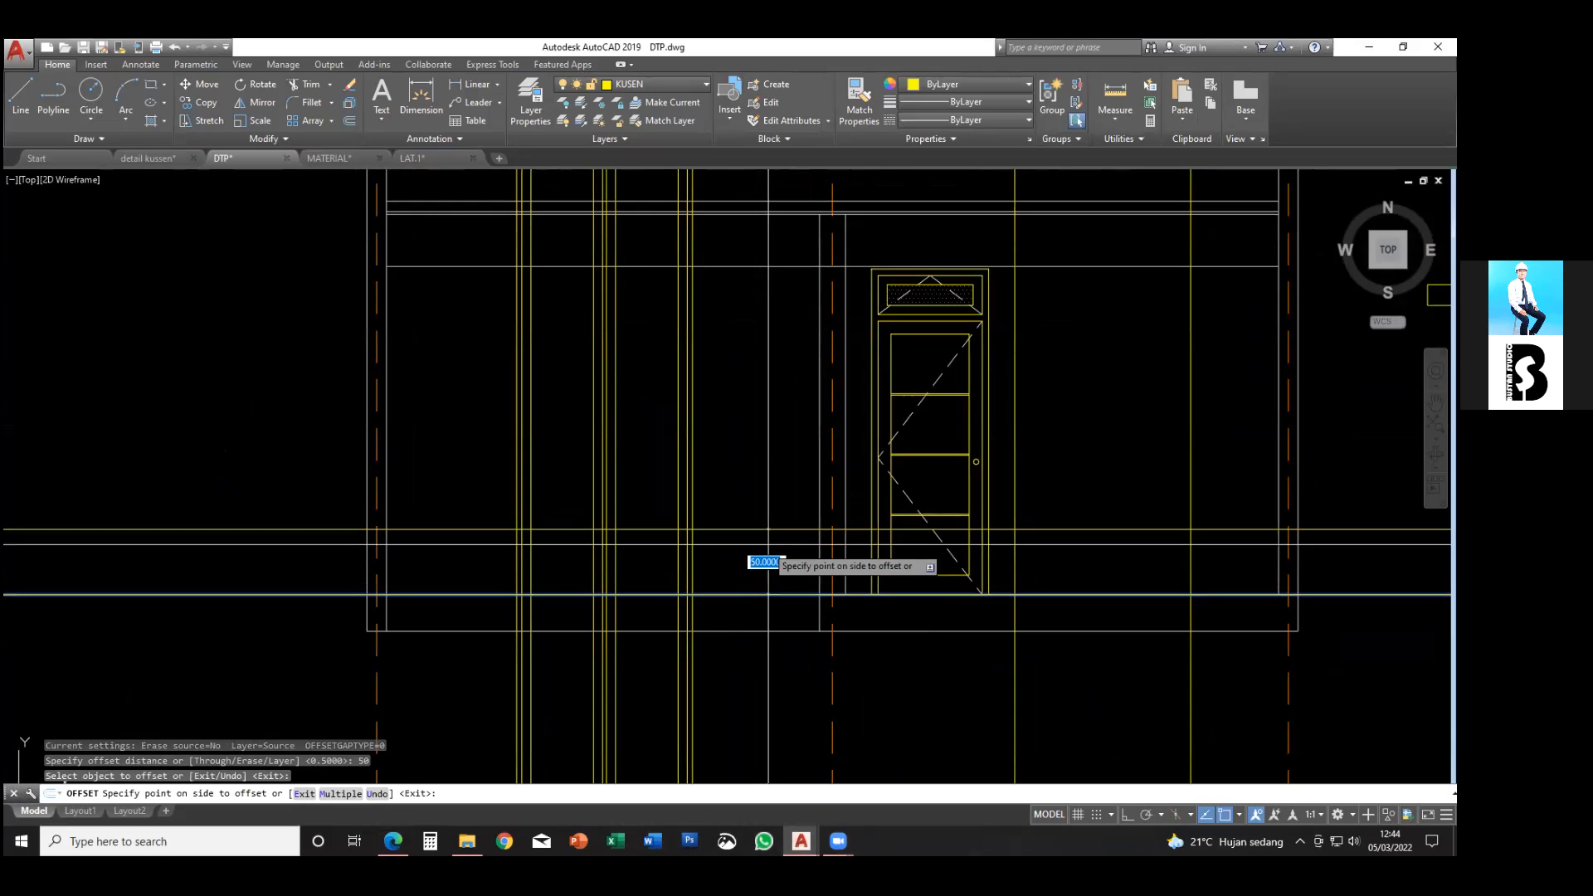
pyautogui.click(773, 523)
pyautogui.moveTo(738, 527); pyautogui.dragTo(760, 570, button='middle')
pyautogui.press('Escape')
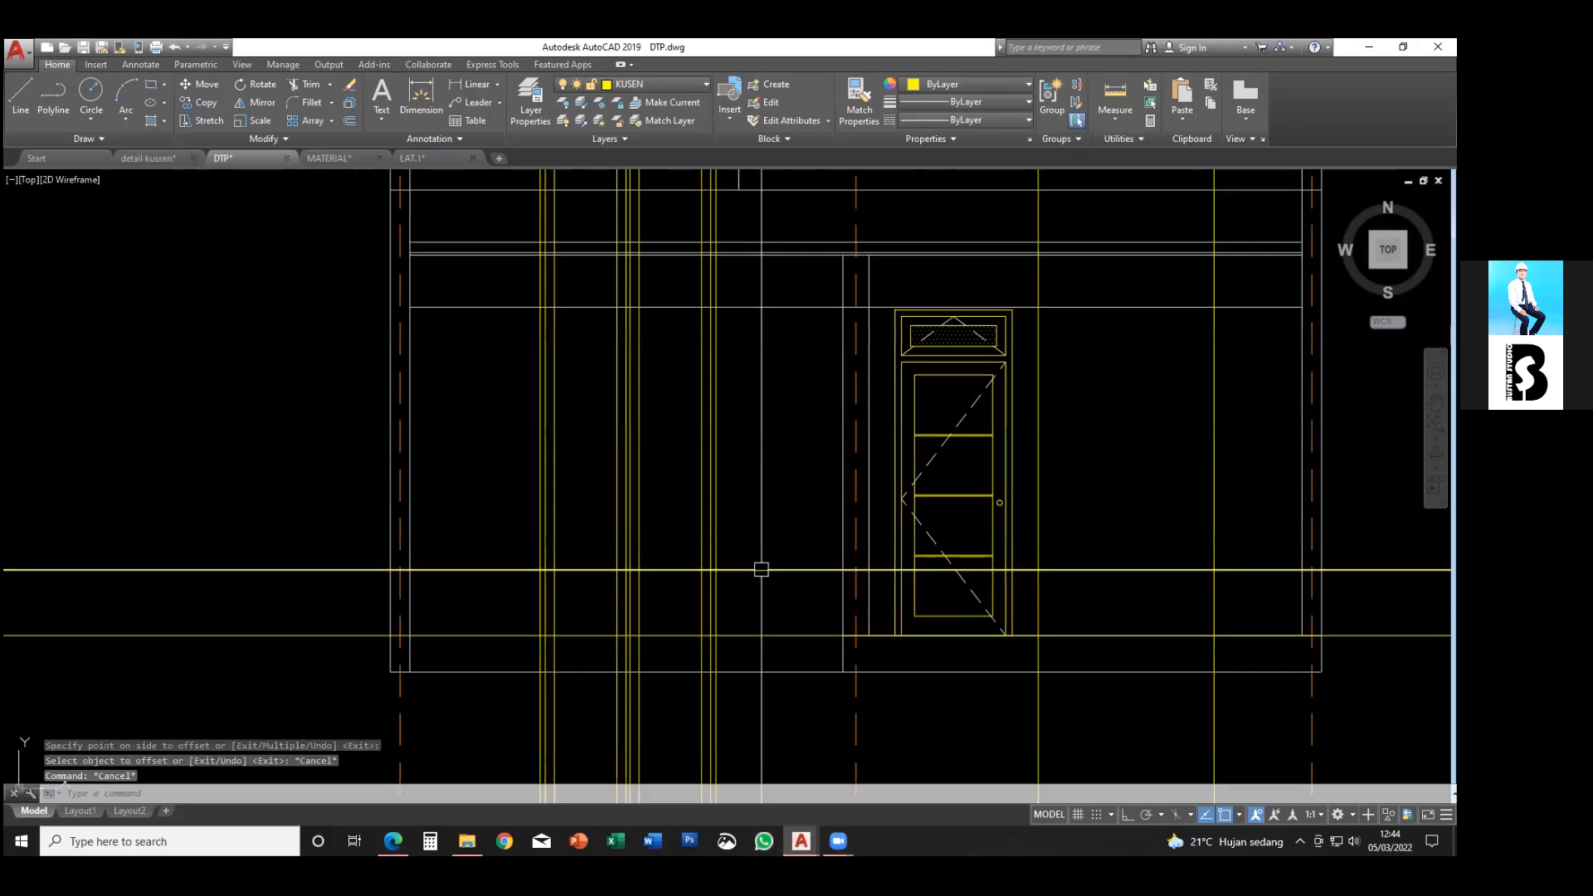
# - Offset the sill-level construction line 200 upward to mark the window head
pyautogui.press('space')
pyautogui.write('200')
pyautogui.press('space')
pyautogui.click(761, 569)
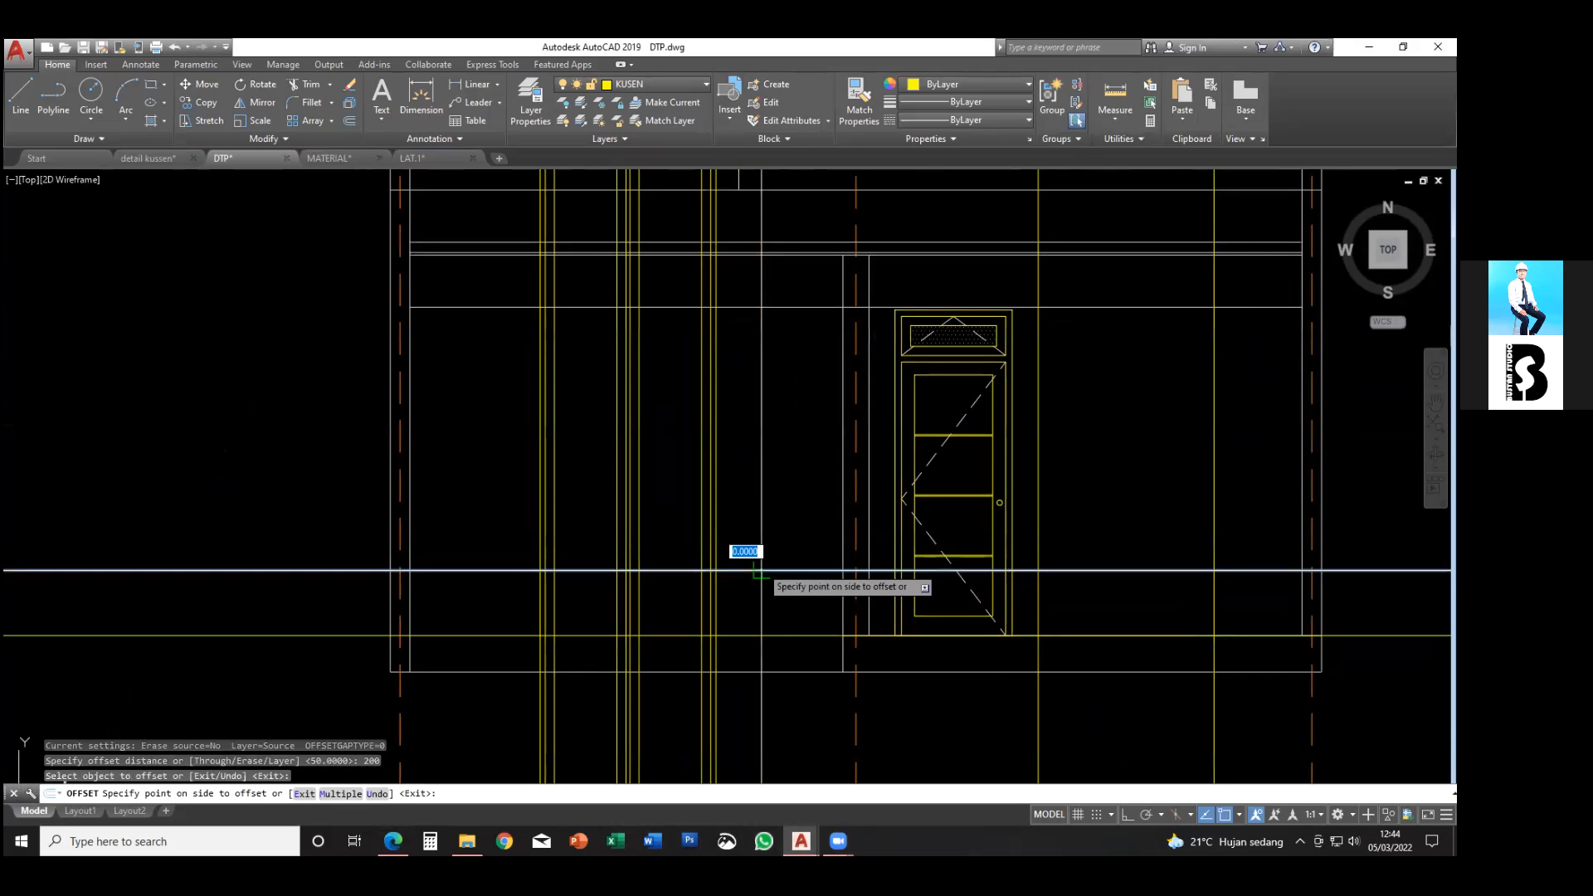
pyautogui.moveTo(714, 414); pyautogui.dragTo(742, 418, button='middle')
pyautogui.click(742, 419)
pyautogui.press('Escape')
pyautogui.moveTo(647, 495)
pyautogui.mouseDown(button='middle')
pyautogui.moveTo(647, 465)
pyautogui.moveTo(643, 504)
pyautogui.mouseUp(button='middle')
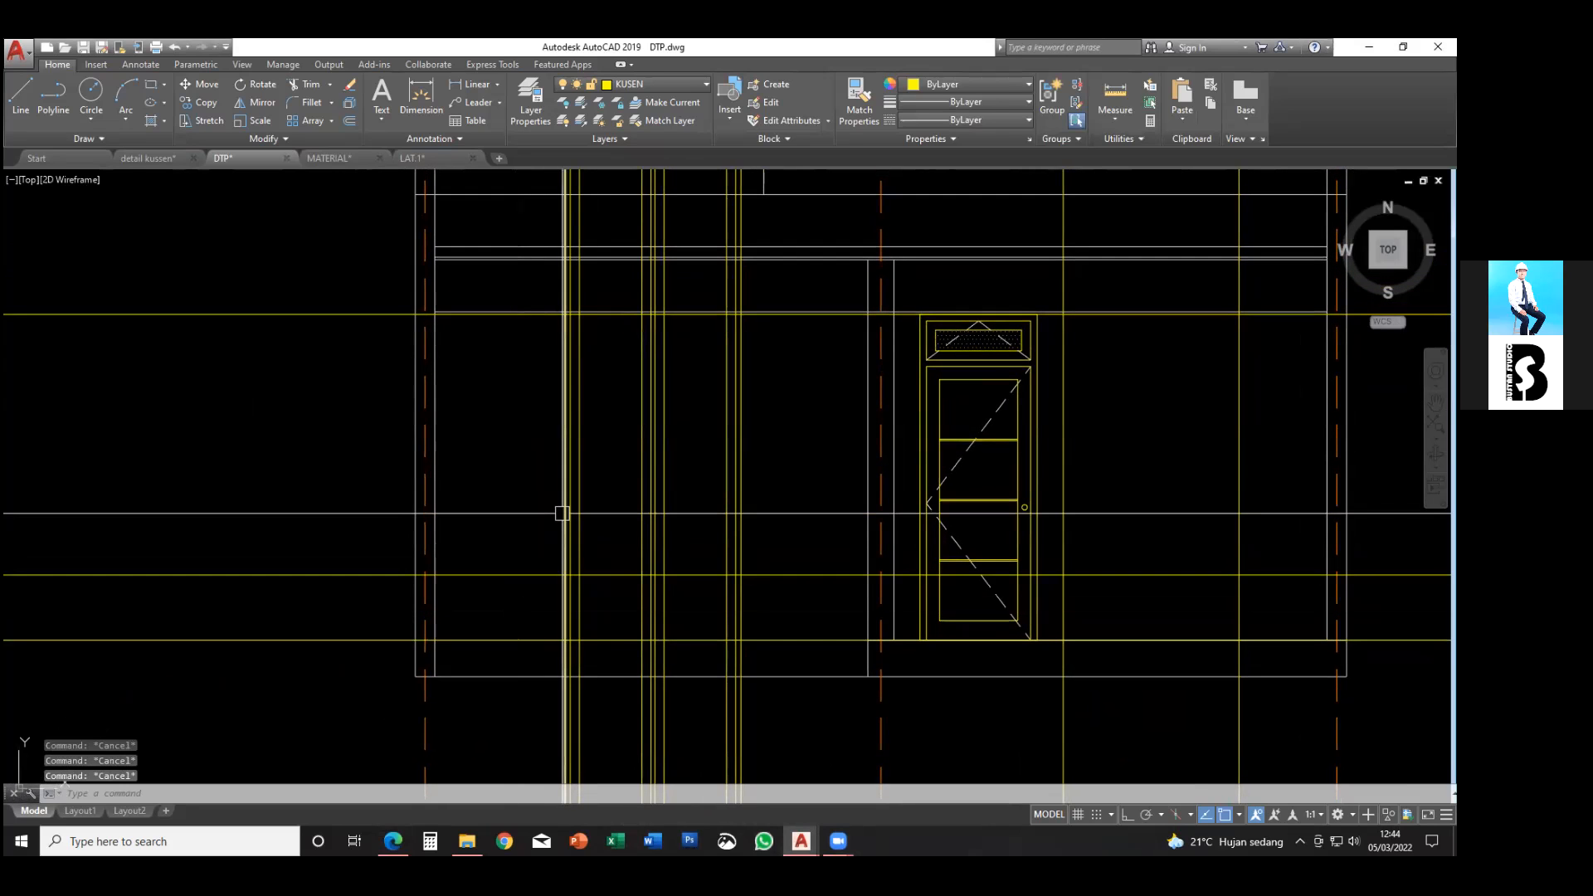
# - Draw a rectangle 200 high for the window outline between the outermost vertical guide lines, from the head line to the sill line
pyautogui.write('r')
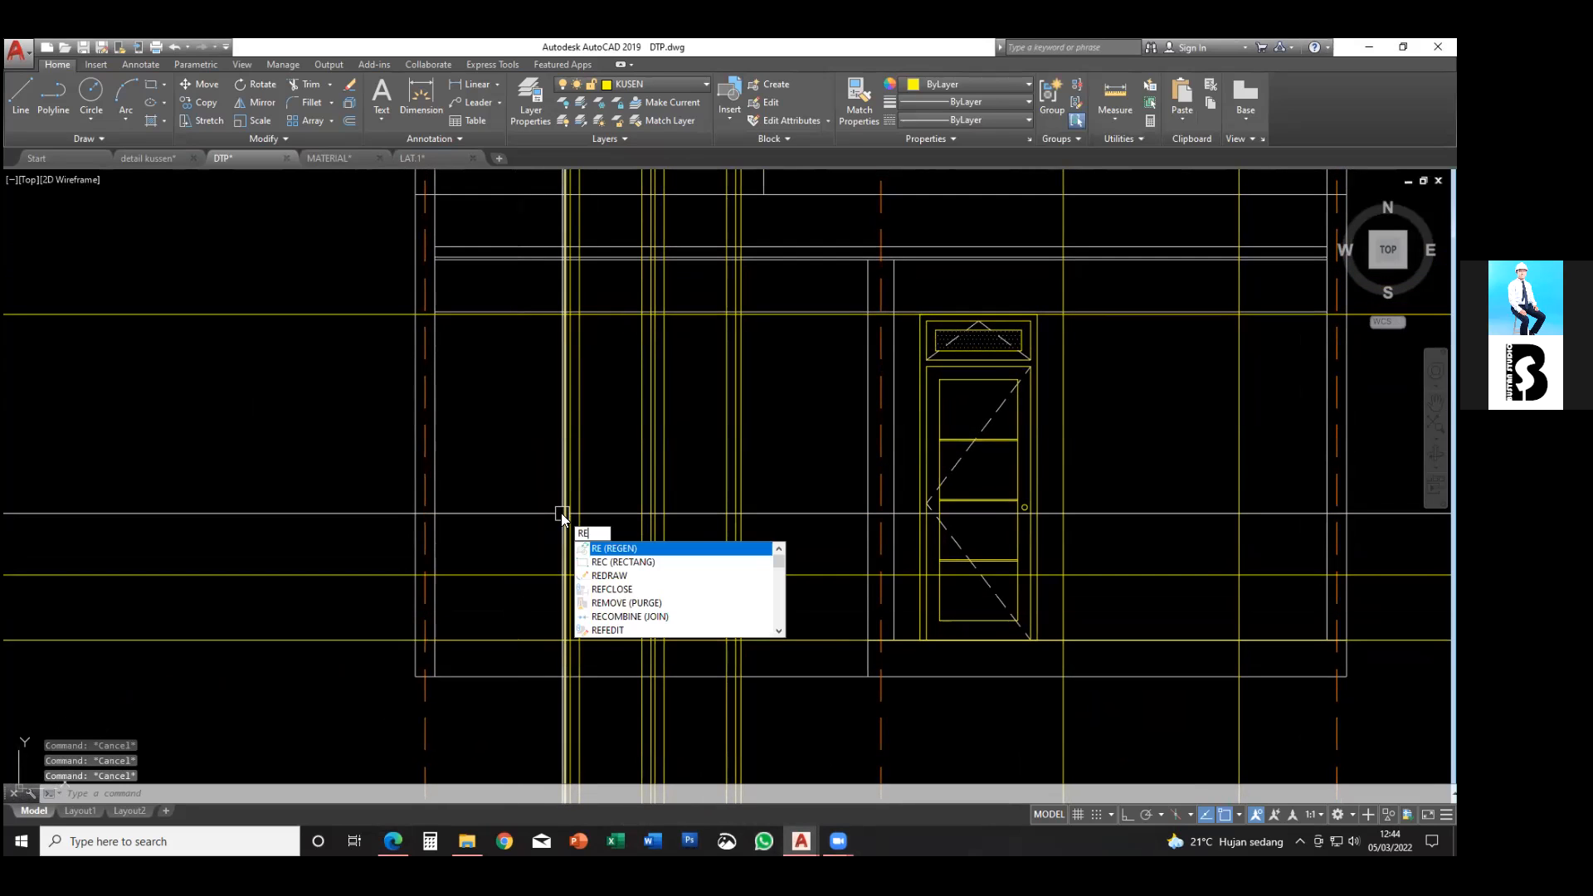
pyautogui.write('ec')
pyautogui.press('Return')
pyautogui.scroll(5, 565, 506)
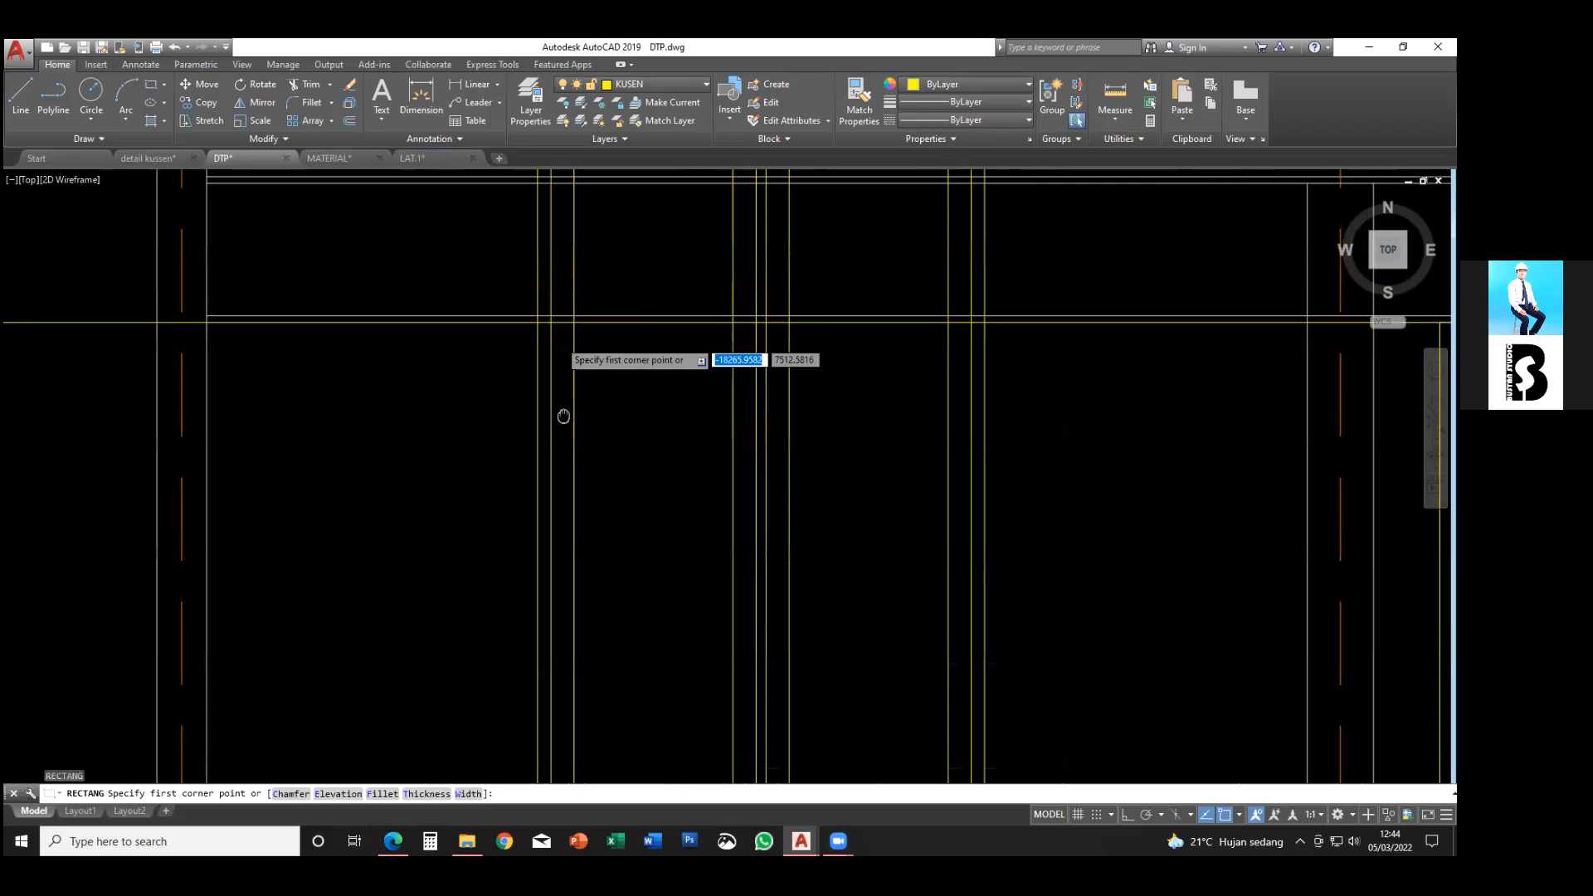
pyautogui.click(537, 320)
pyautogui.scroll(-4, 597, 398)
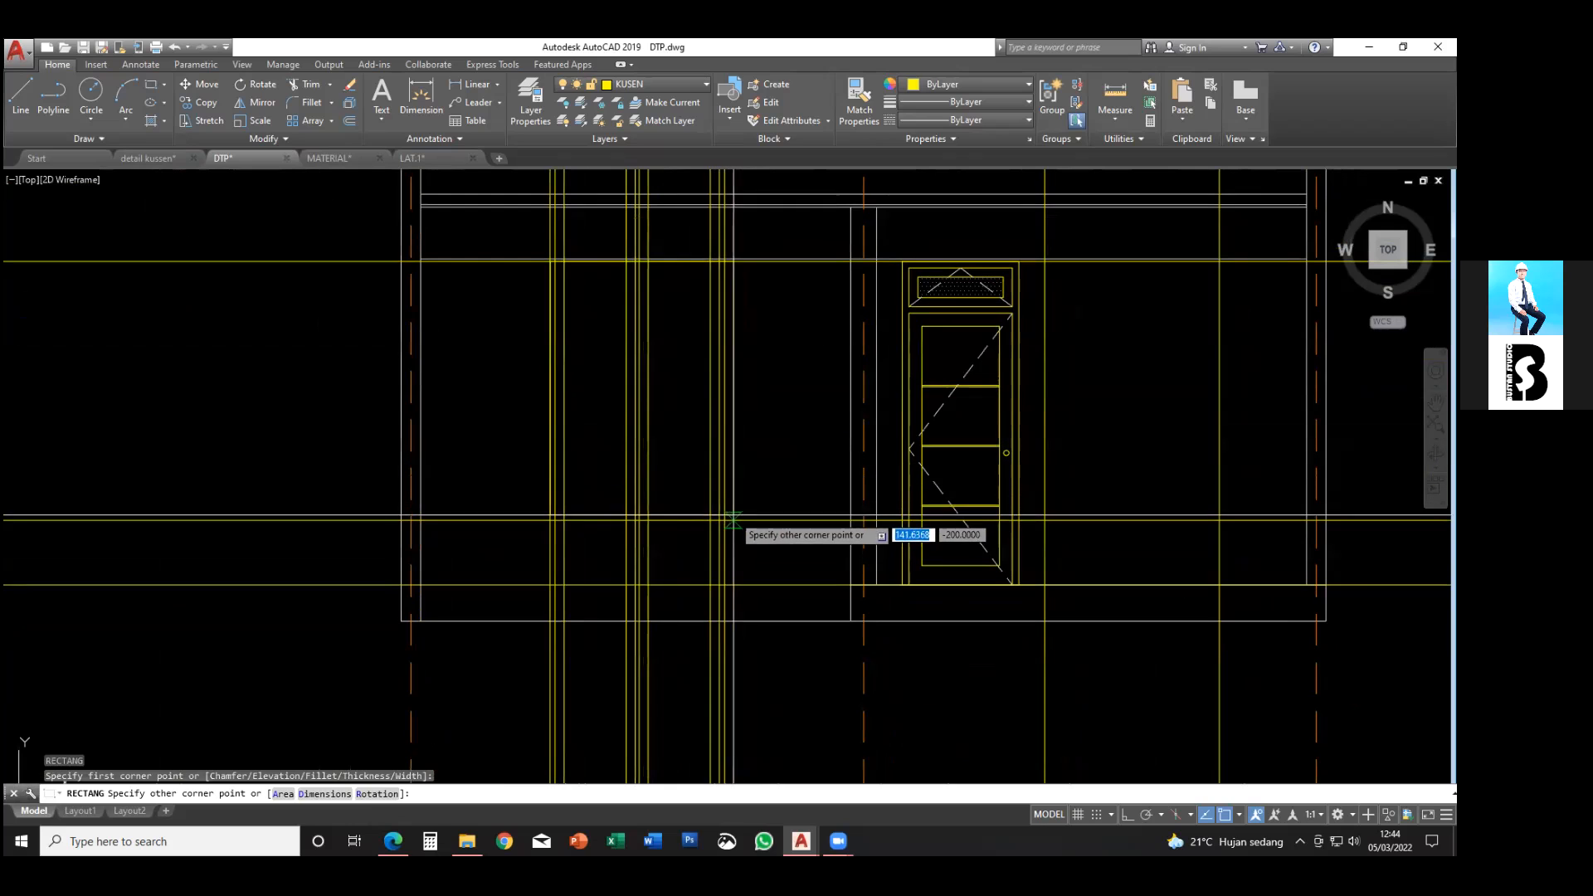
pyautogui.click(733, 523)
# - Erase the three horizontal construction lines at the floor, sill and head levels
pyautogui.scroll(-4, 735, 539)
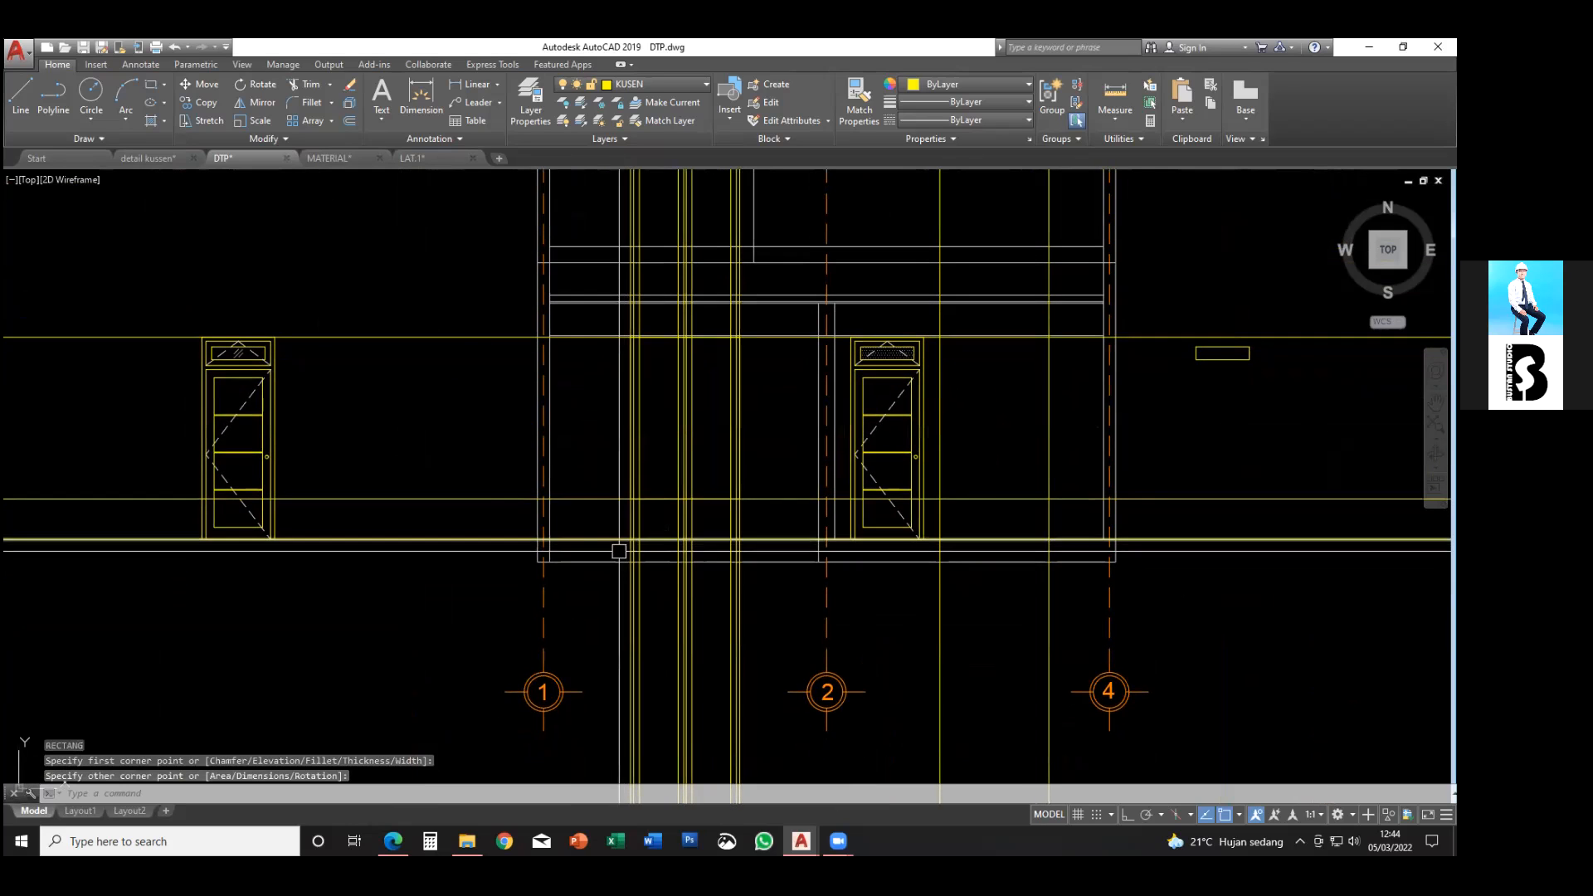
pyautogui.press('Escape')
pyautogui.click(453, 548)
pyautogui.click(396, 302)
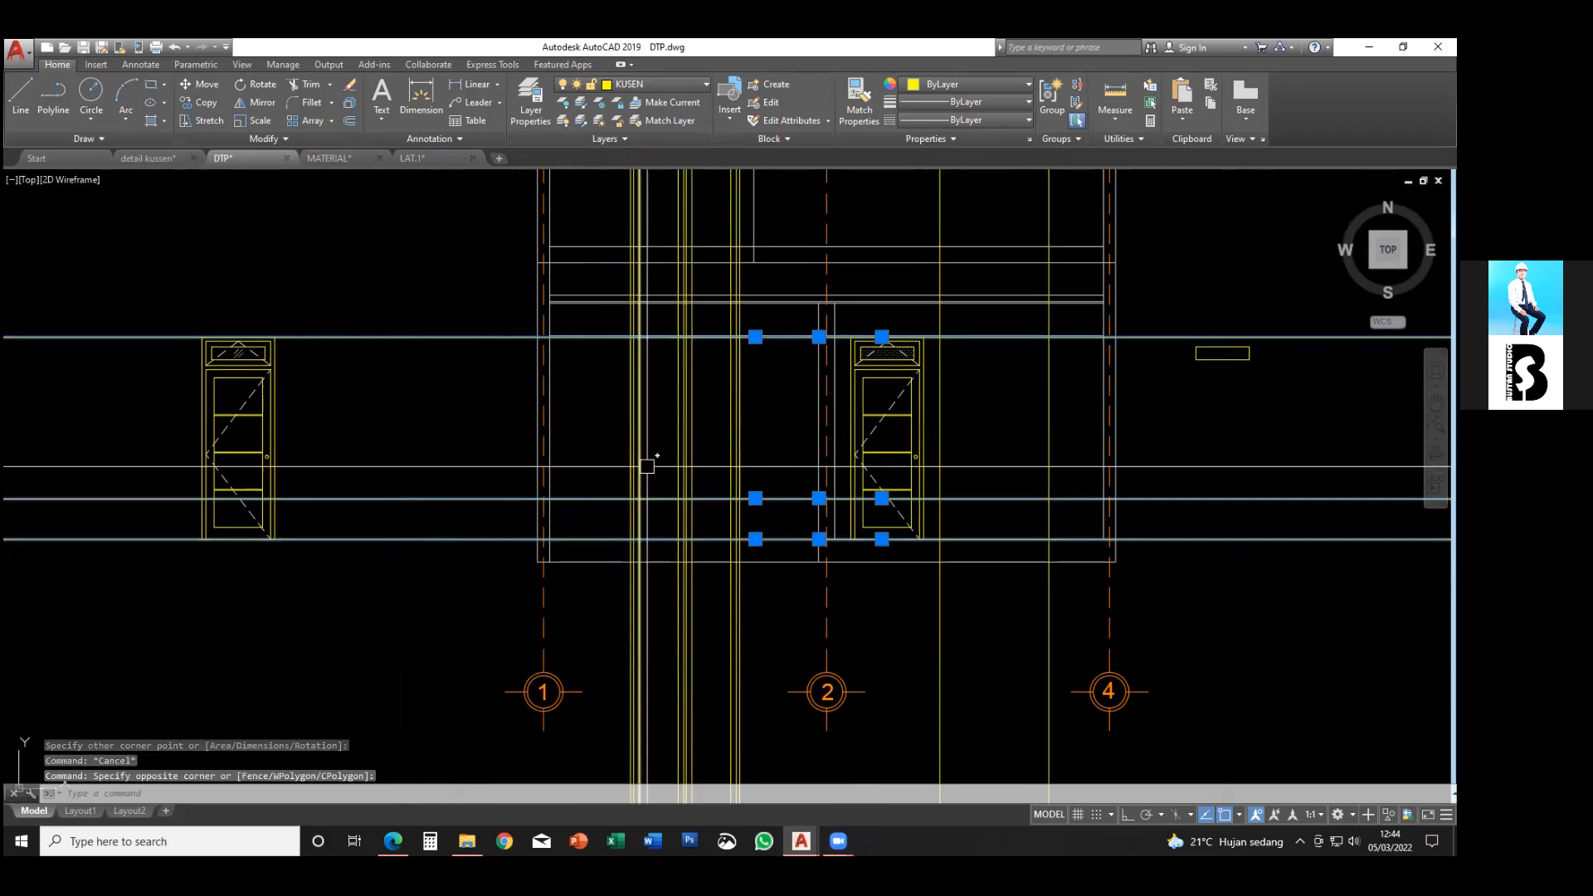
pyautogui.press('Delete')
pyautogui.scroll(2, 719, 400)
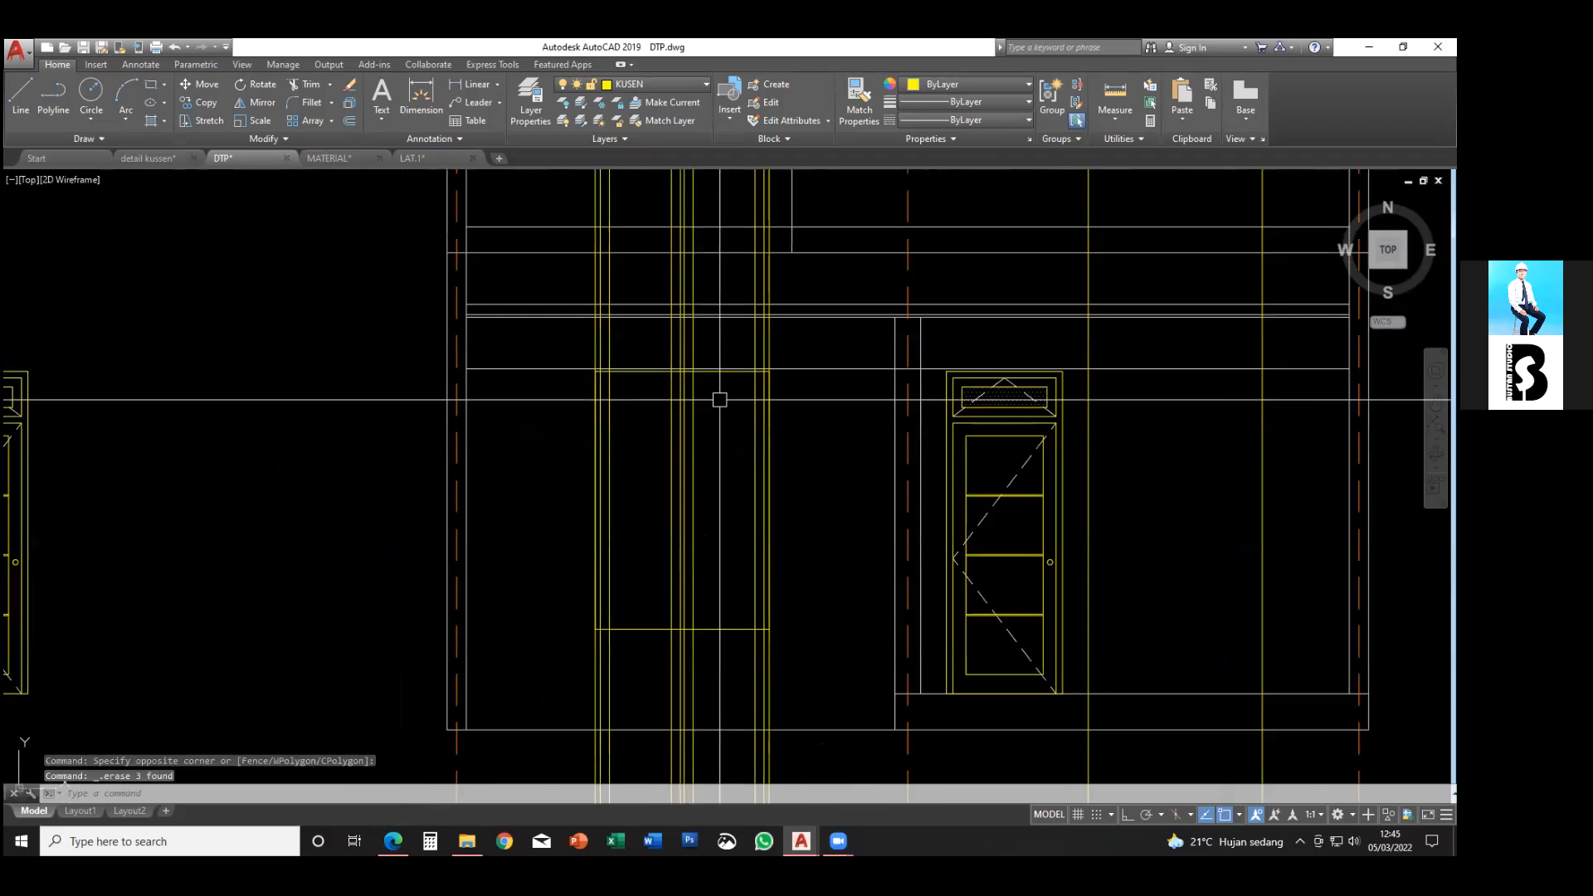
# - Trim the vertical guide lines above and below the window rectangle
pyautogui.scroll(2, 719, 400)
pyautogui.write('tr')
pyautogui.press('Return')
pyautogui.scroll(3, 709, 378)
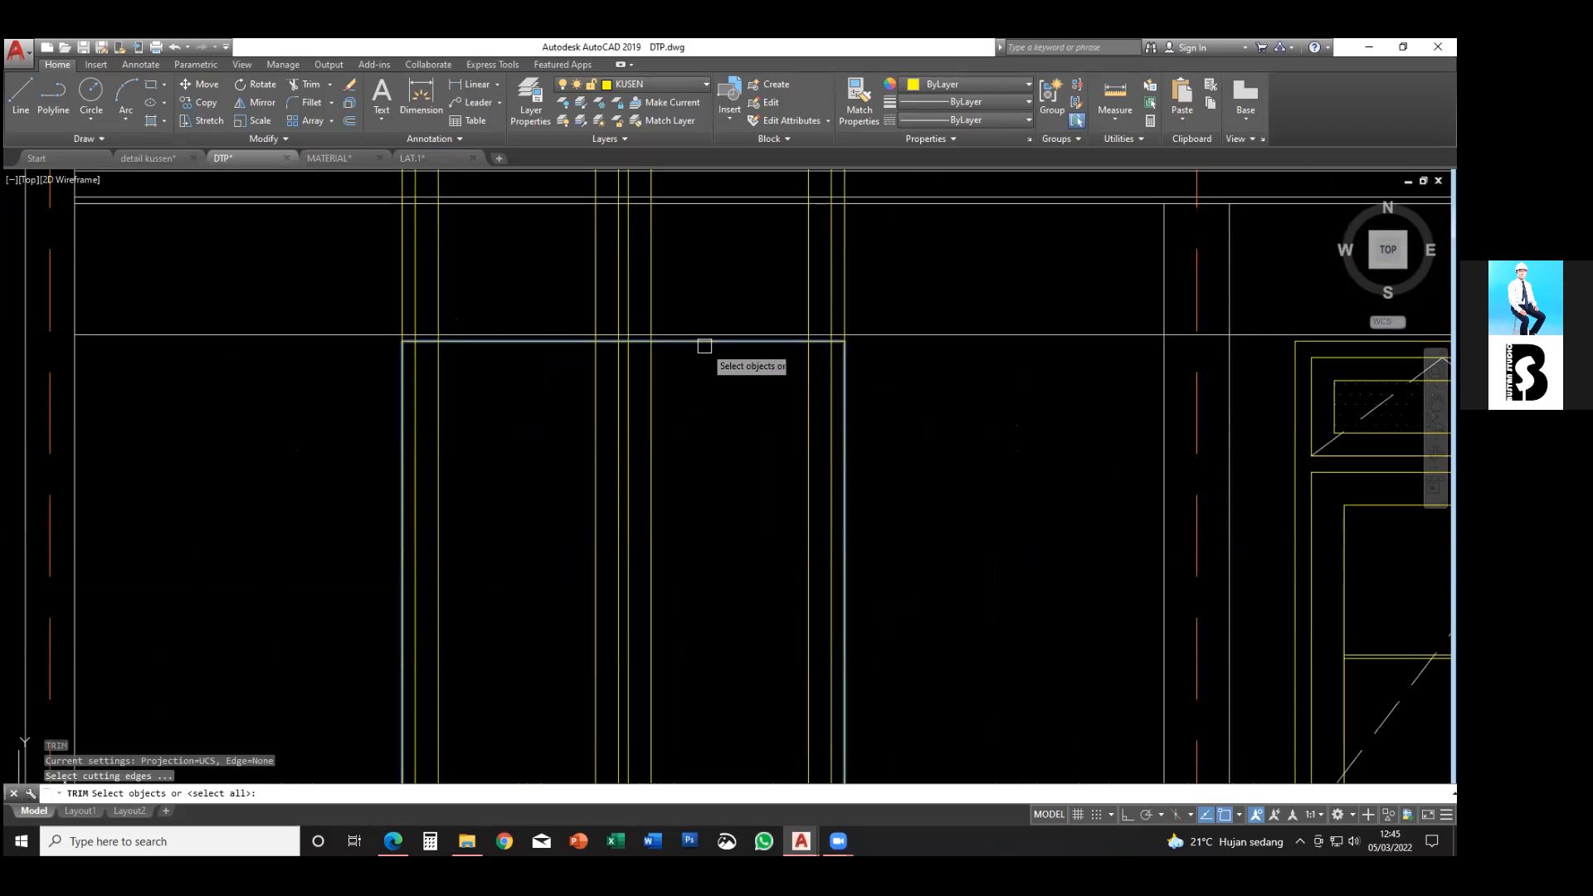
pyautogui.press('Return')
pyautogui.click(924, 285)
pyautogui.click(293, 252)
pyautogui.scroll(-4, 733, 444)
pyautogui.moveTo(753, 463); pyautogui.dragTo(764, 233, button='middle')
pyautogui.click(846, 501)
pyautogui.click(601, 473)
pyautogui.moveTo(686, 455); pyautogui.dragTo(630, 565, button='middle')
pyautogui.press('Escape')
# - Explode the window's outline rectangle into separate lines
pyautogui.click(701, 555)
pyautogui.scroll(3, 693, 556)
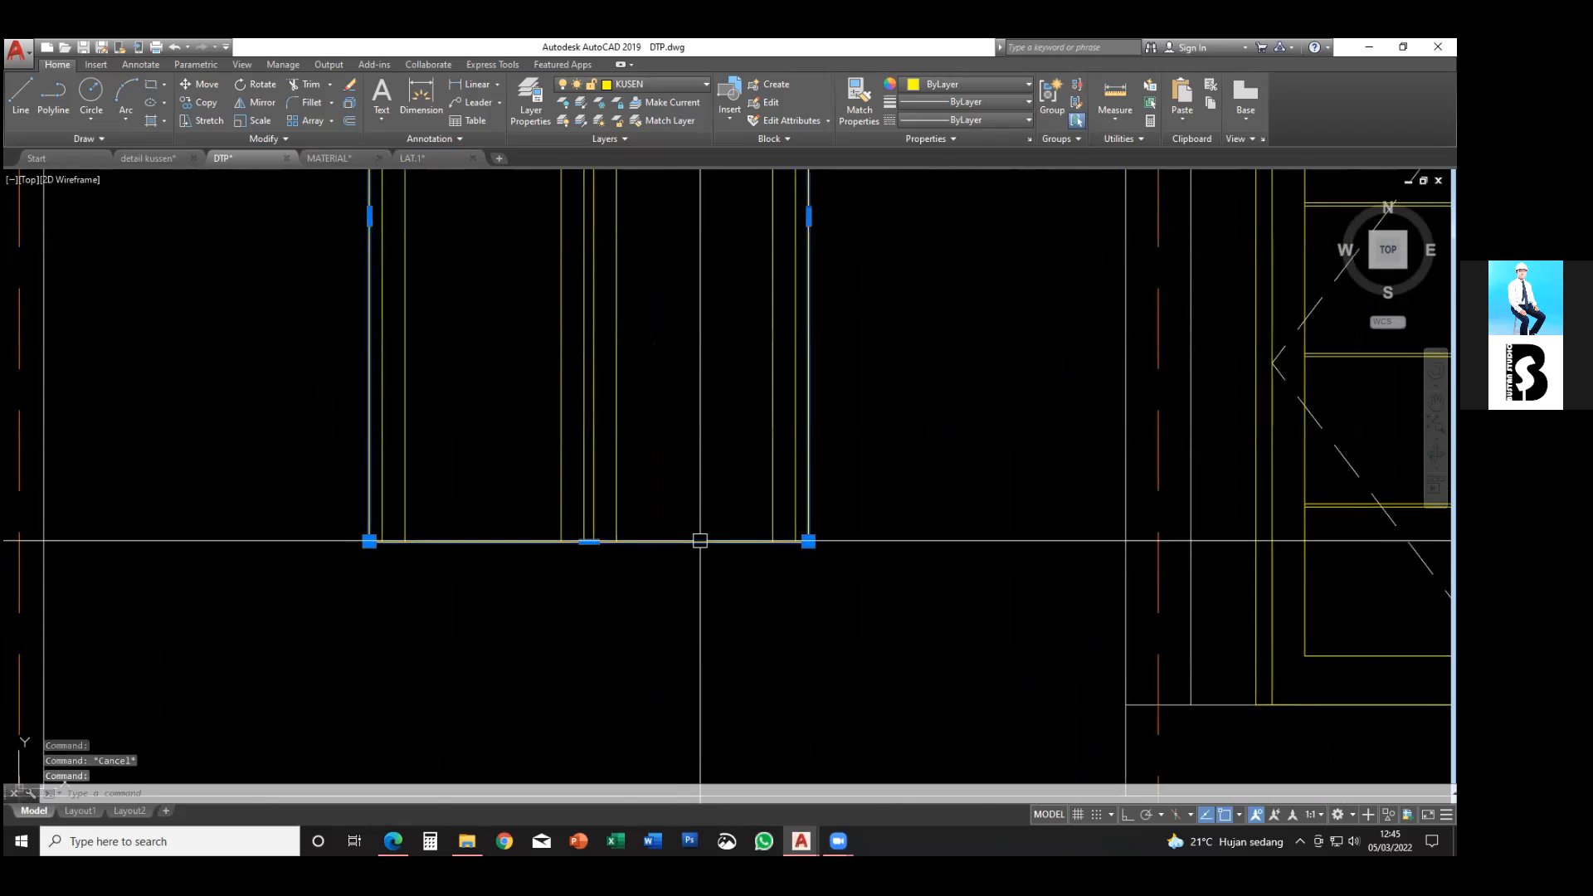
pyautogui.scroll(-4, 696, 541)
pyautogui.press('Escape')
pyautogui.click(667, 602)
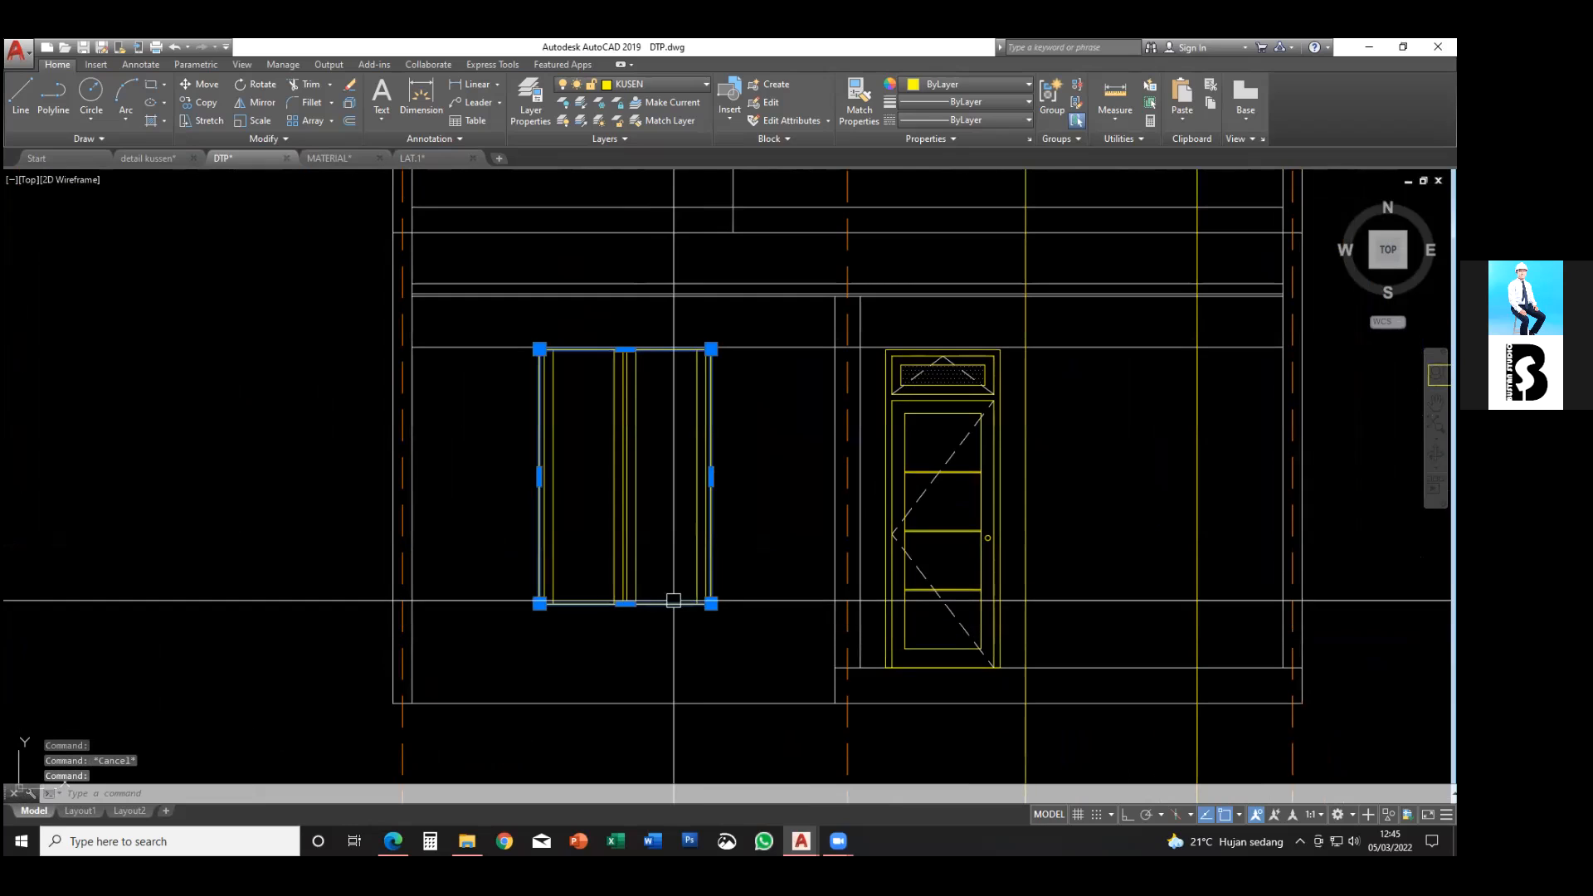
pyautogui.write('x')
pyautogui.press('Return')
pyautogui.click(660, 605)
pyautogui.press('Escape')
pyautogui.scroll(2, 653, 609)
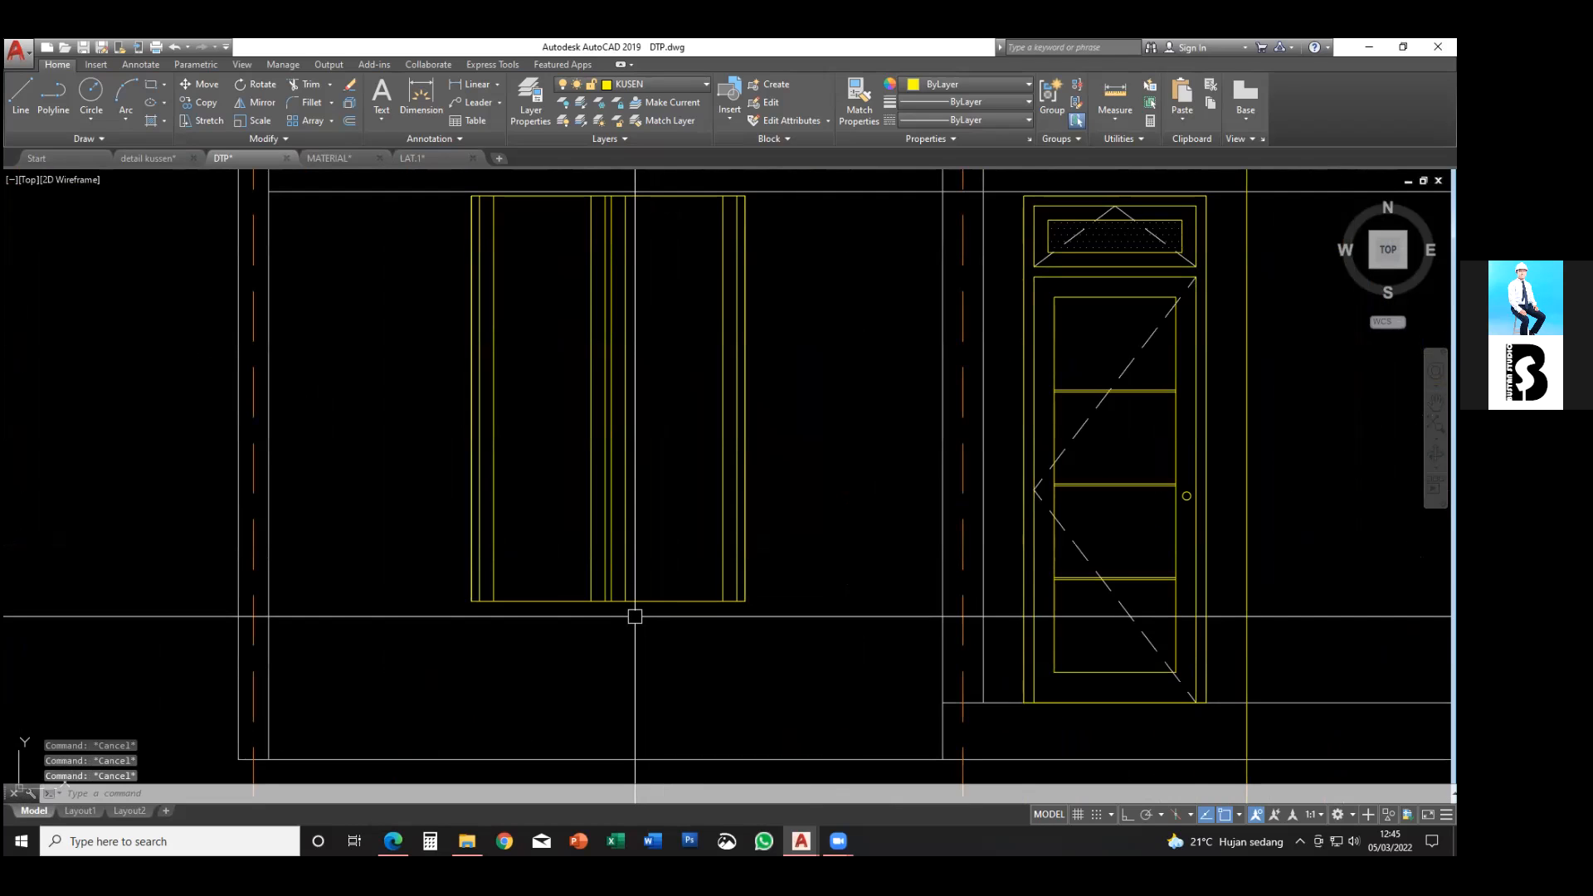
# - Measure the spacing between the window's central vertical lines along its bottom edge
pyautogui.write('di')
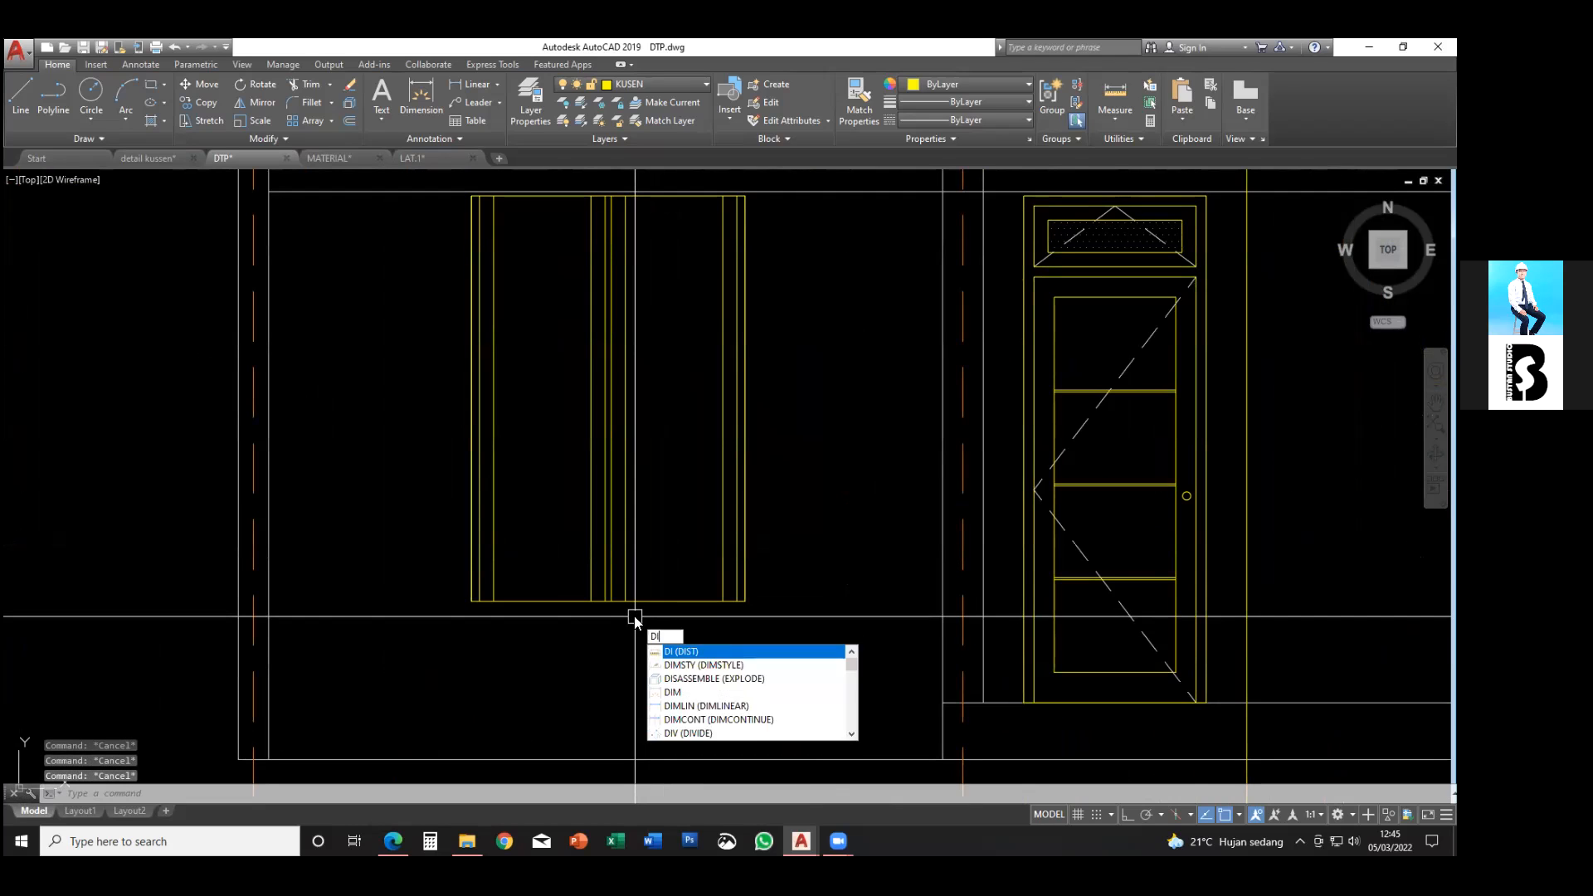
pyautogui.press('Return')
pyautogui.scroll(3, 592, 613)
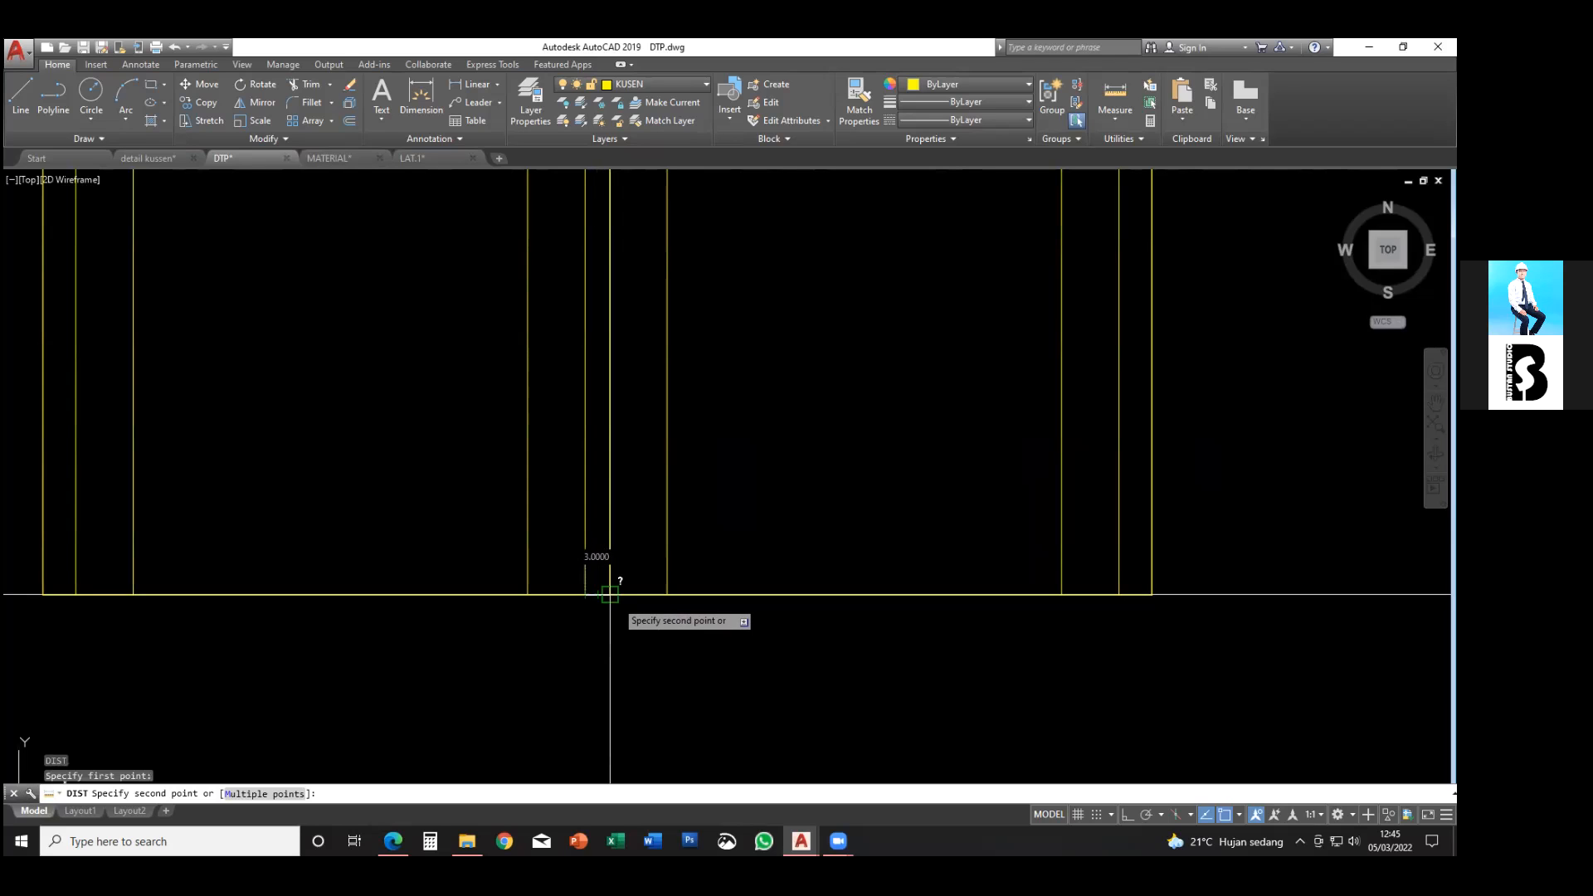
pyautogui.click(610, 594)
pyautogui.press('Return')
pyautogui.click(609, 594)
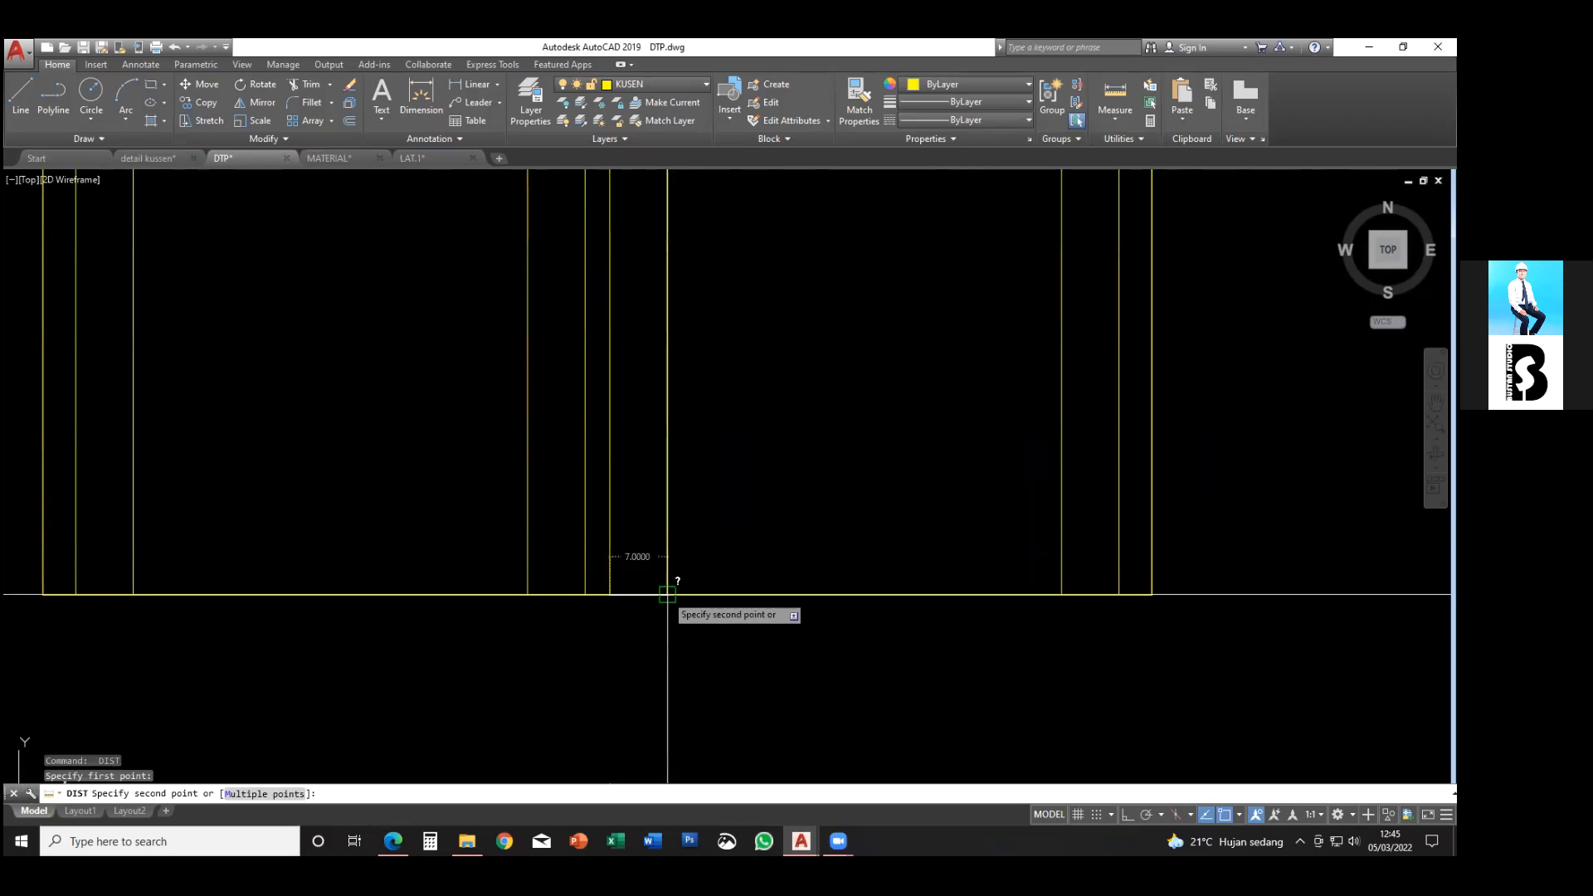
pyautogui.press('Escape')
pyautogui.press('Escape')
pyautogui.press('Escape')
pyautogui.scroll(-2, 668, 599)
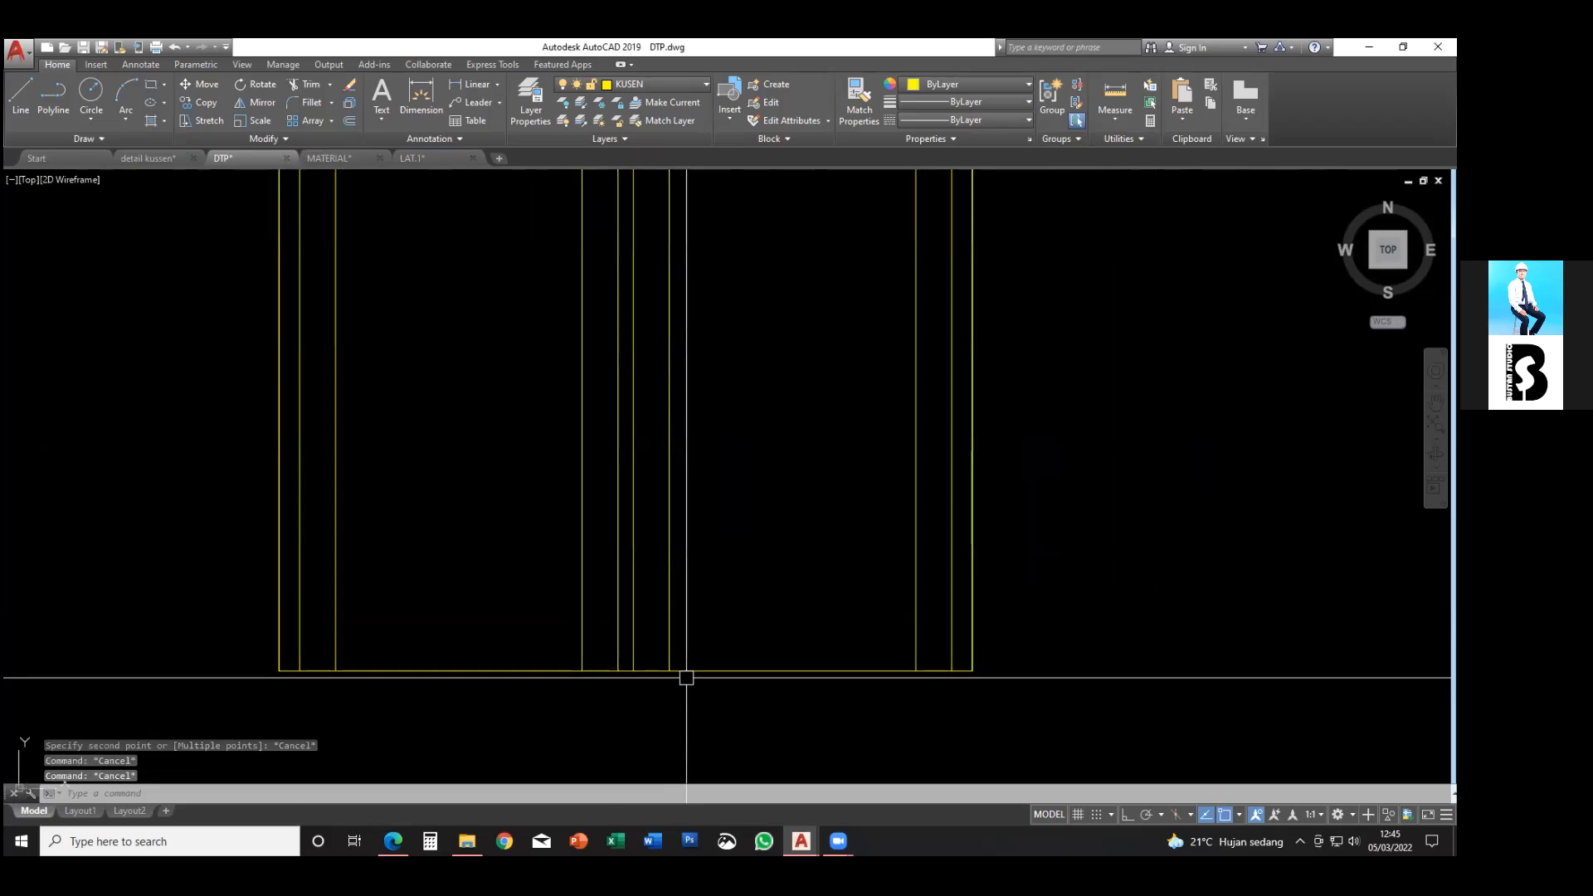
# - Offset the window's bottom edge 3 upward, and offset that new line another 7 upward
pyautogui.write('o')
pyautogui.press('Return')
pyautogui.write('3')
pyautogui.press('Return')
pyautogui.click(691, 670)
pyautogui.click(705, 642)
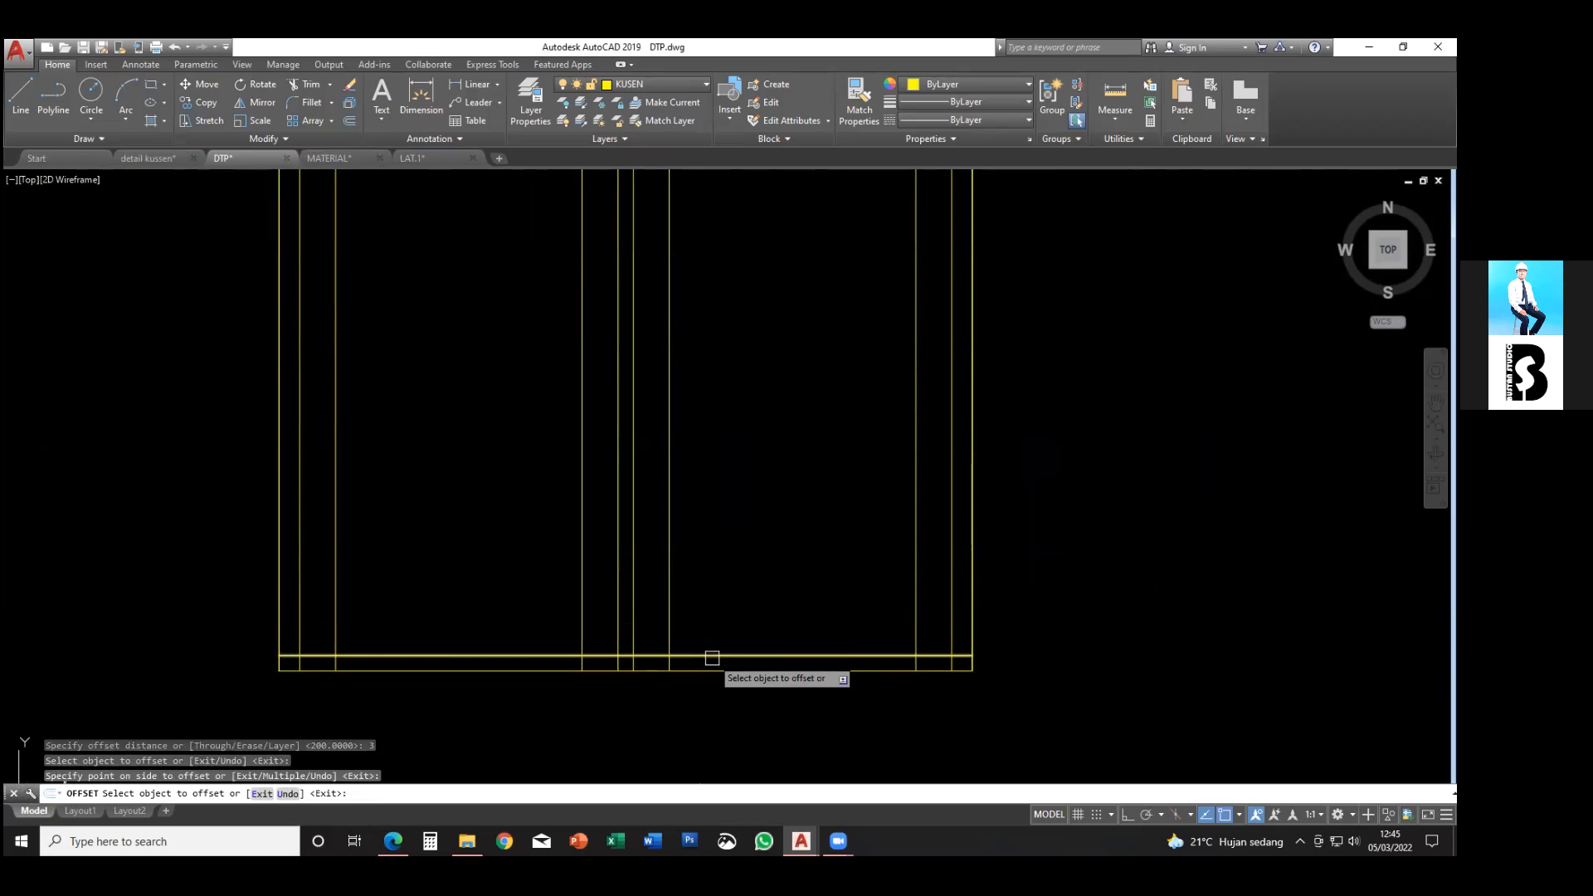
pyautogui.click(712, 656)
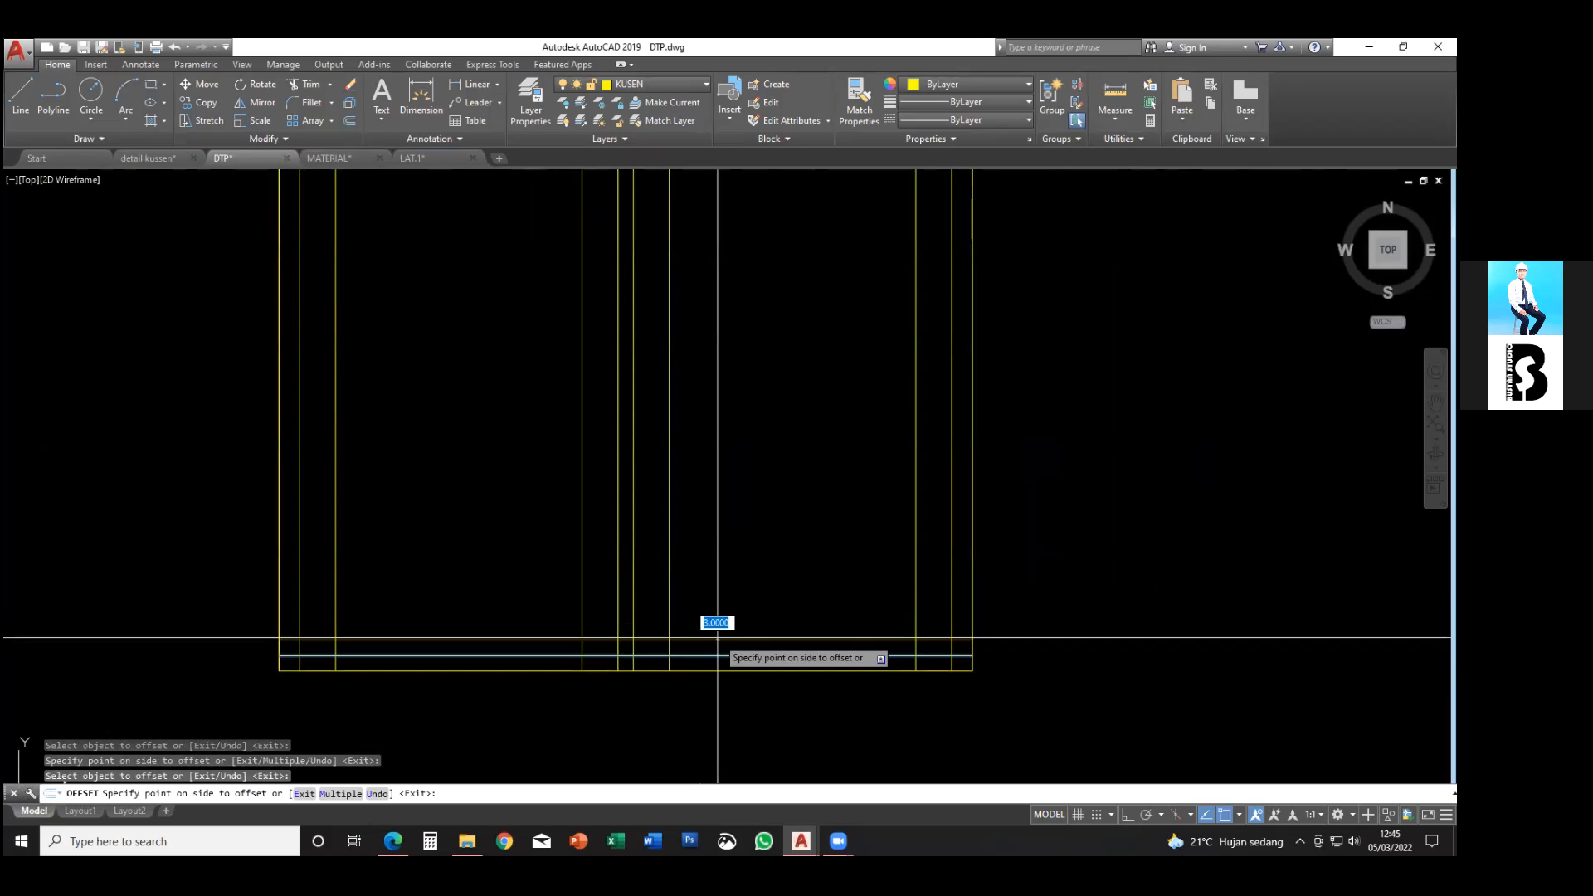
pyautogui.write('7')
pyautogui.press('Return')
pyautogui.scroll(-3, 709, 581)
pyautogui.press('Escape')
pyautogui.press('Escape')
pyautogui.press('Escape')
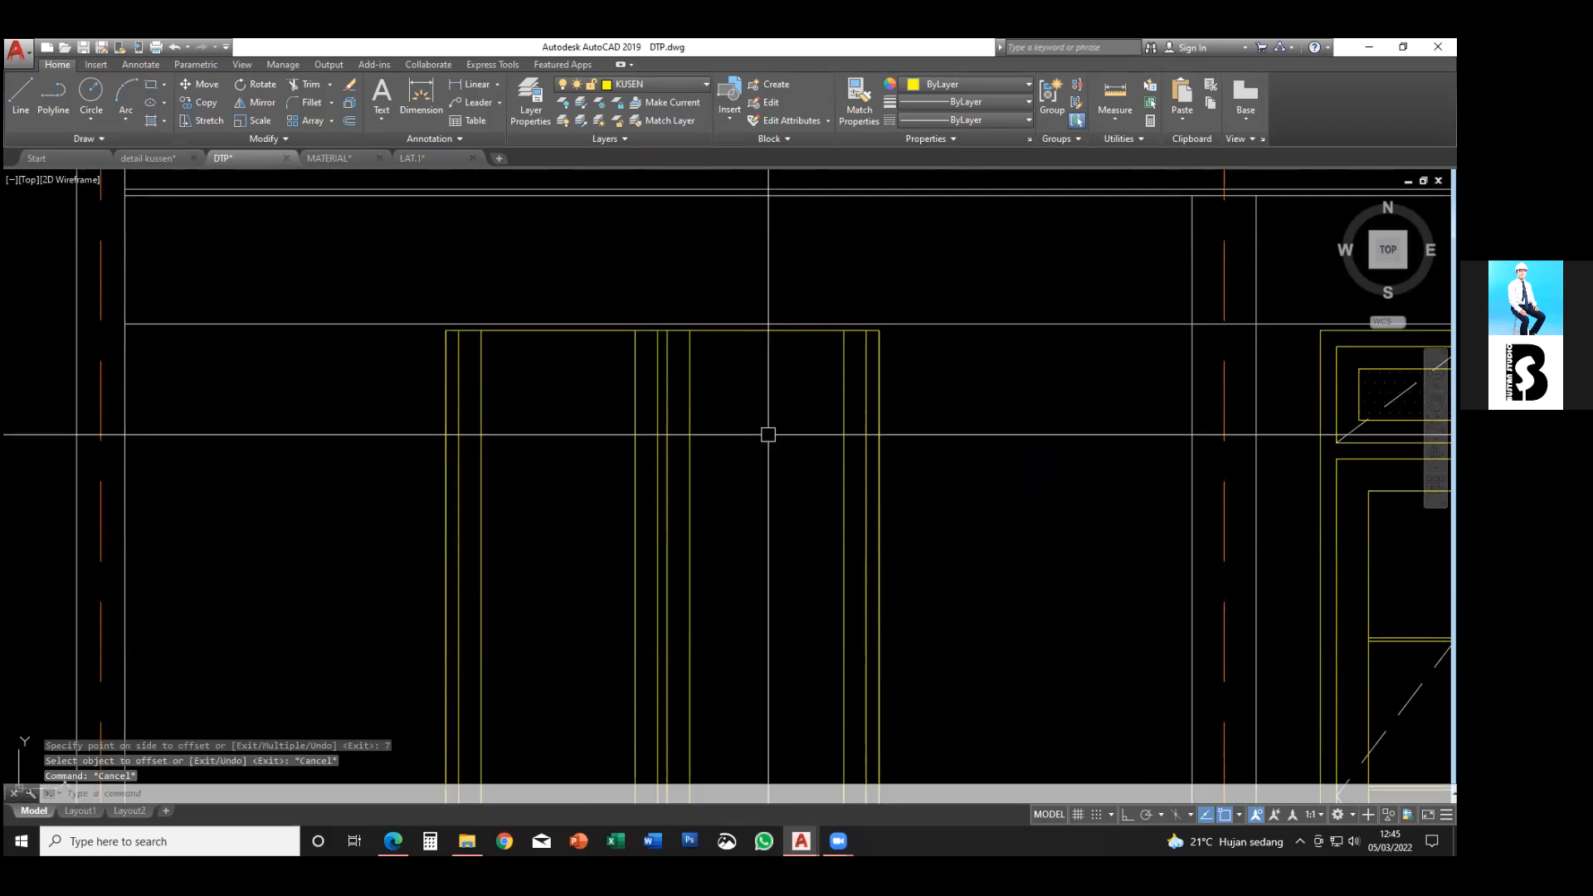
# - Offset the window's top edge 3 downward
pyautogui.moveTo(769, 430); pyautogui.dragTo(726, 410, button='middle')
pyautogui.write('o')
pyautogui.press('Return')
pyautogui.write('3')
pyautogui.press('Return')
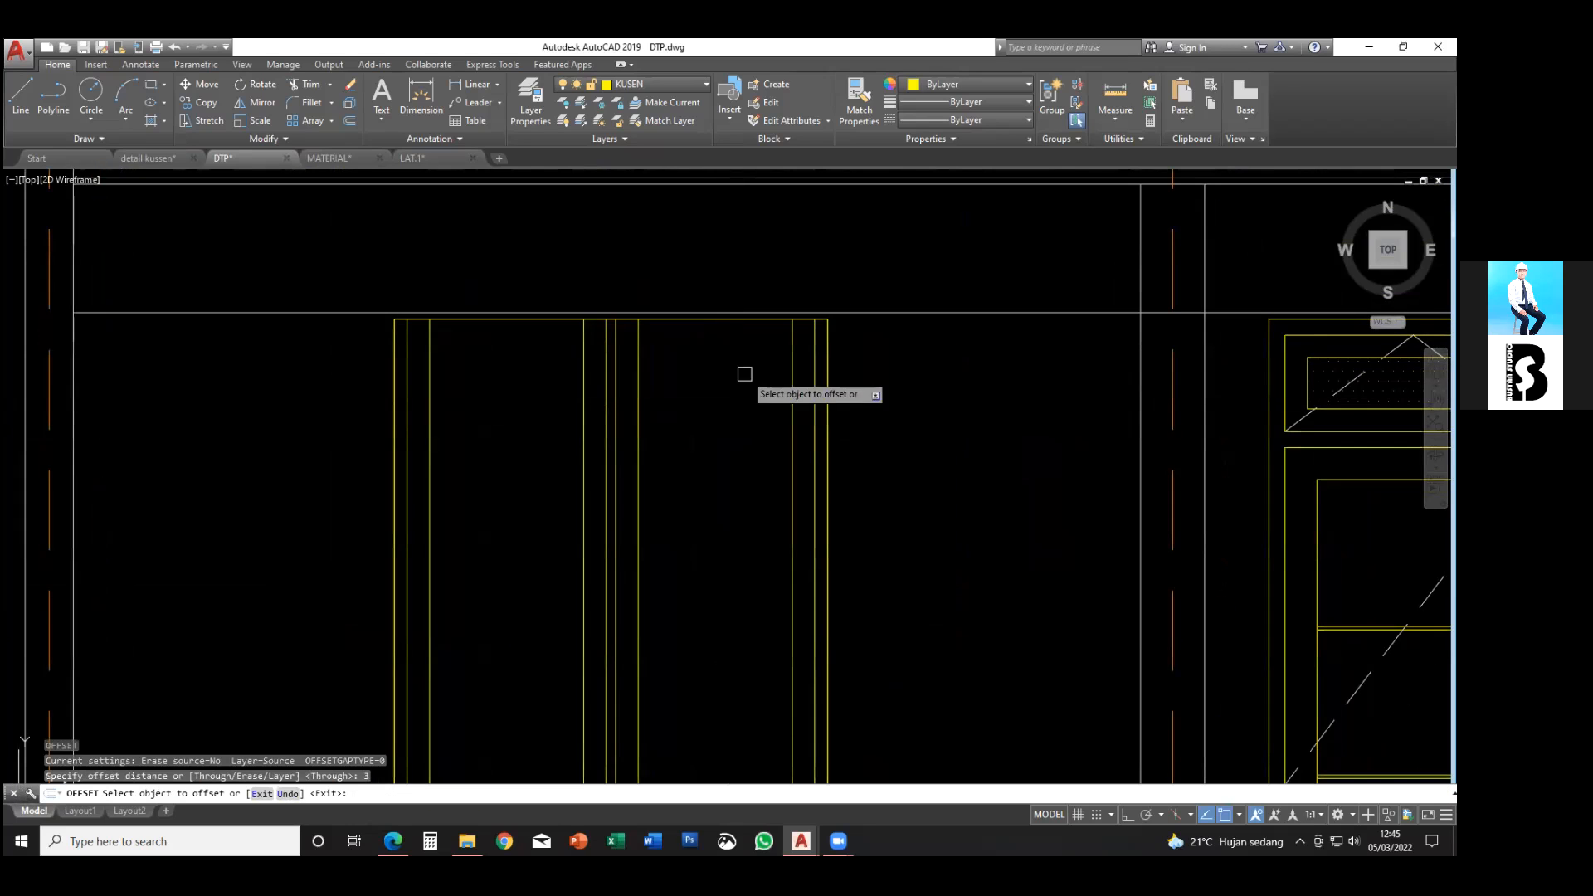
pyautogui.click(754, 322)
pyautogui.click(750, 380)
pyautogui.press('Escape')
# - Offset the inner line below the window's top edge another 7 downward
pyautogui.scroll(-2, 750, 380)
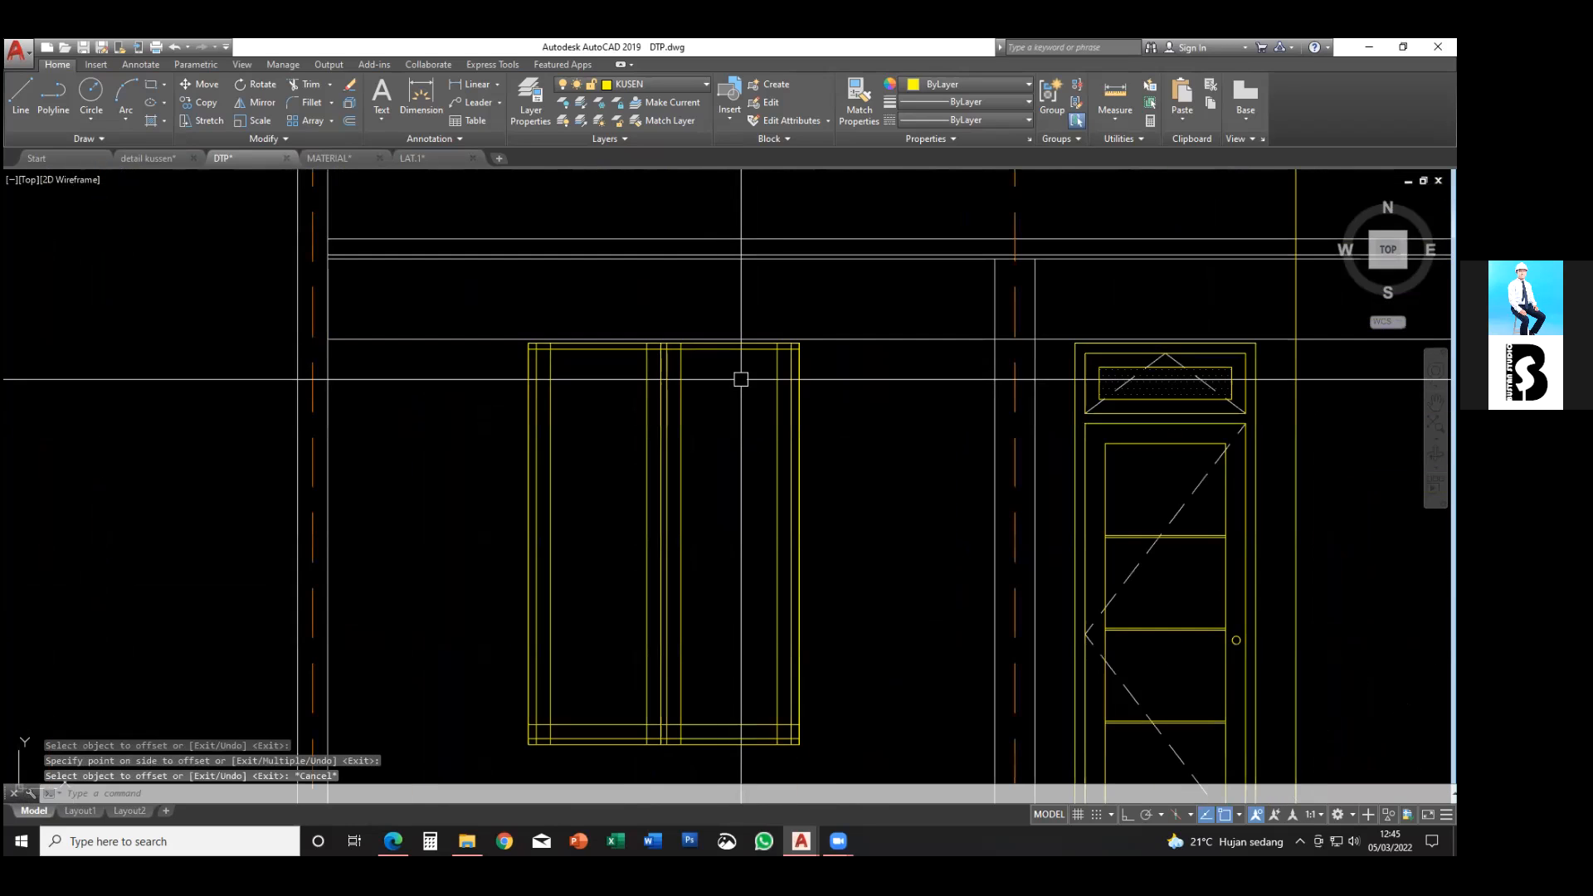
pyautogui.write('o')
pyautogui.press('Return')
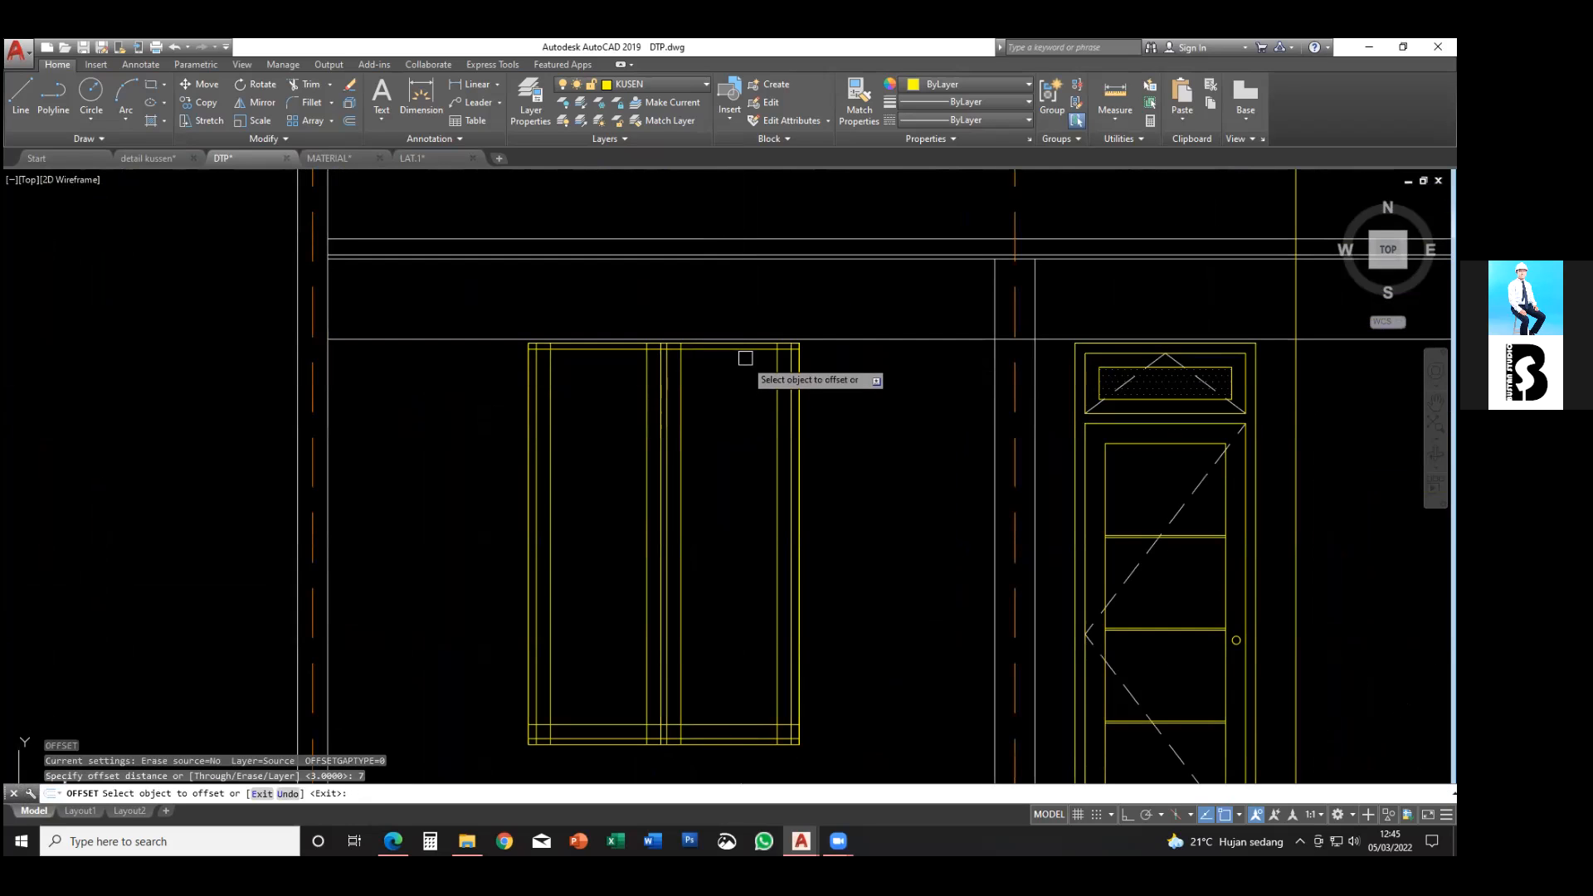
pyautogui.click(745, 357)
pyautogui.click(731, 391)
pyautogui.press('Escape')
pyautogui.moveTo(725, 420); pyautogui.dragTo(707, 384, button='middle')
pyautogui.moveTo(922, 406); pyautogui.dragTo(828, 404, button='middle')
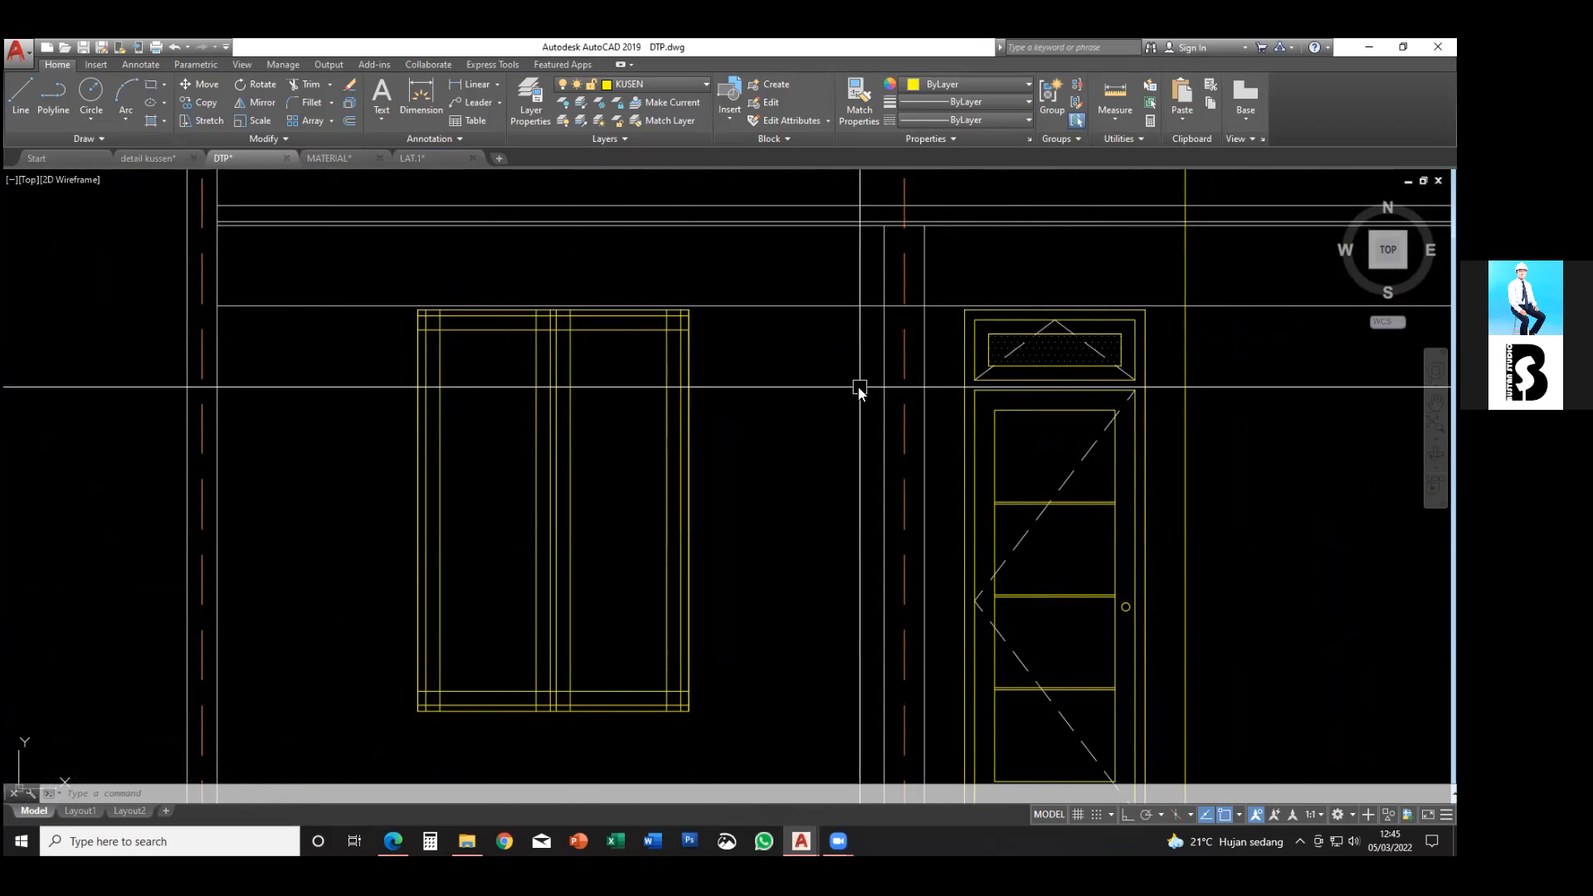
# - Draw two horizontal construction lines across the window, through the bottom of the door's transom sash and the top of its leaf
pyautogui.write('XL')
pyautogui.press('Return')
pyautogui.write('h')
pyautogui.press('Return')
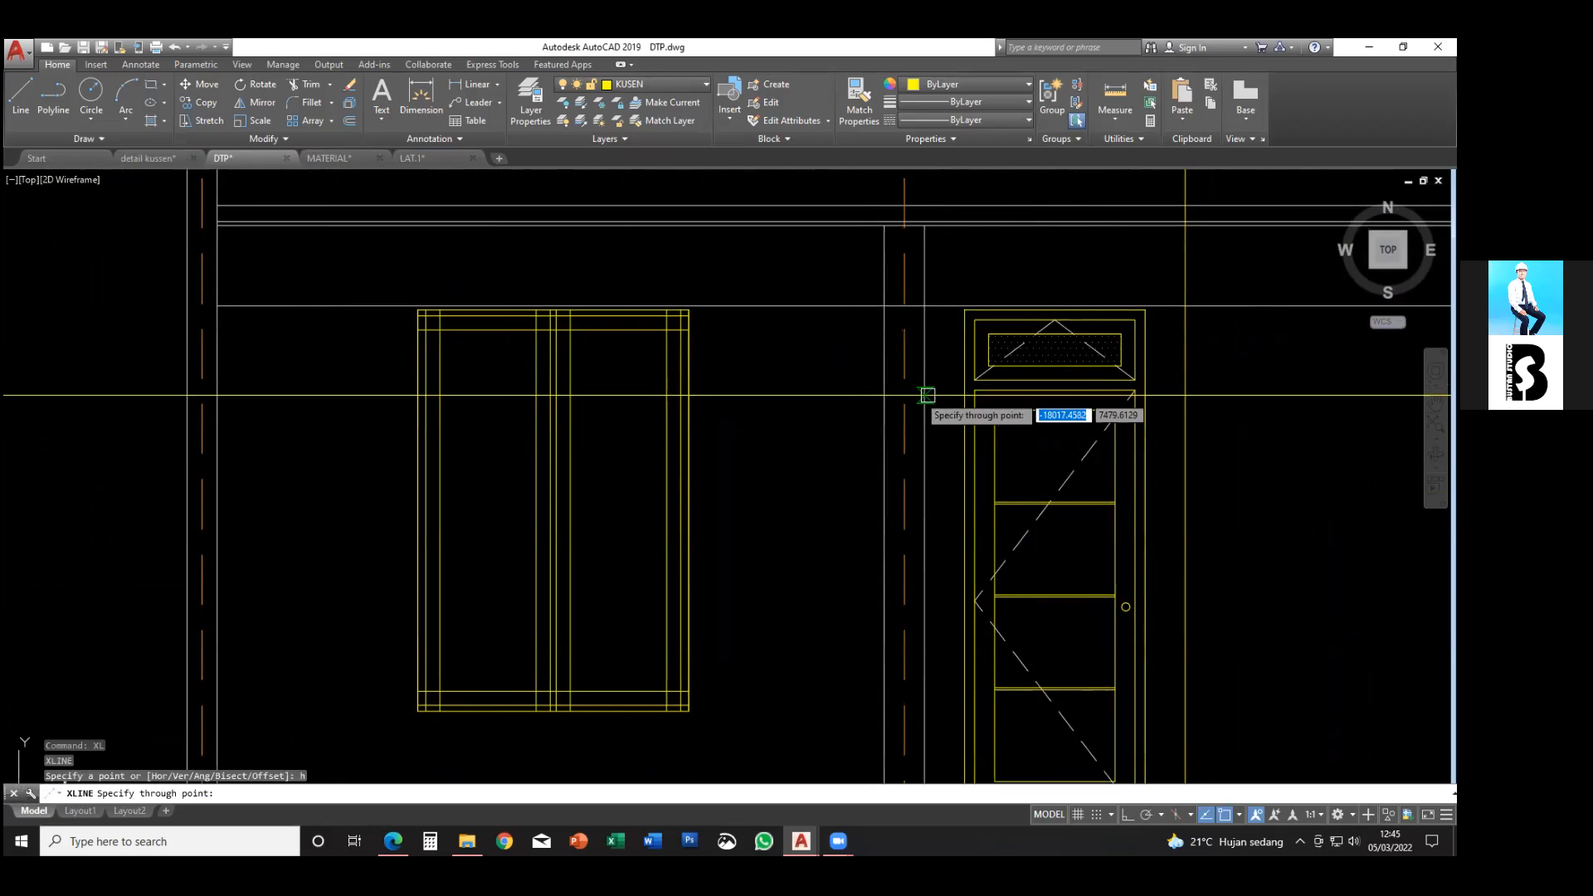
pyautogui.click(974, 379)
pyautogui.click(975, 390)
pyautogui.moveTo(720, 426); pyautogui.dragTo(798, 442, button='middle')
pyautogui.press('Escape')
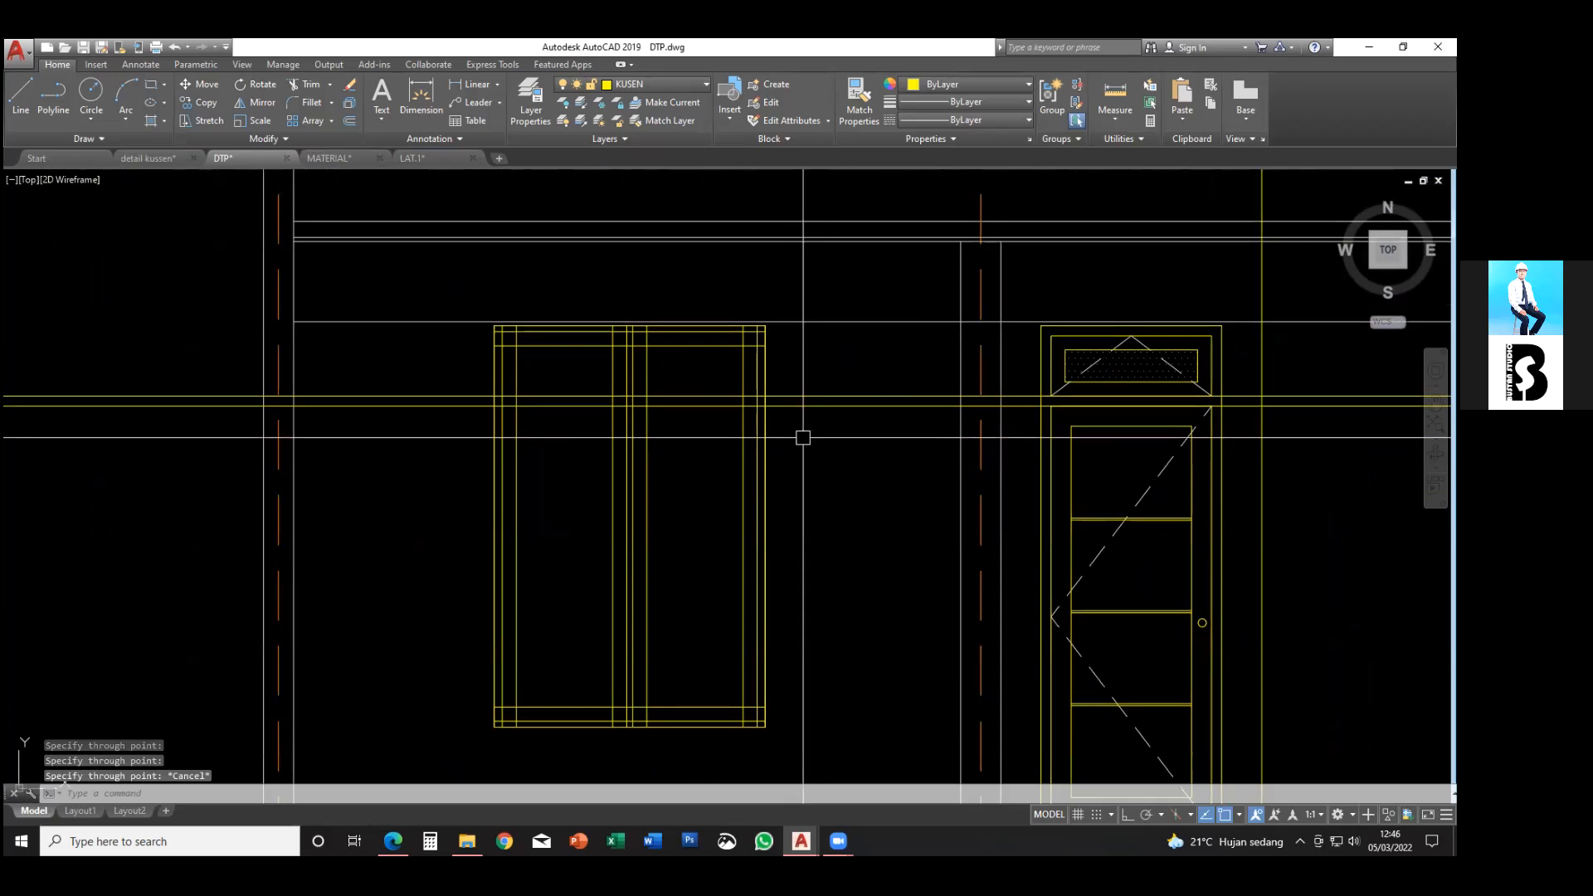
pyautogui.scroll(4, 747, 412)
pyautogui.moveTo(747, 412)
pyautogui.mouseDown(button='middle')
pyautogui.moveTo(725, 429)
pyautogui.moveTo(810, 451)
pyautogui.moveTo(803, 423)
pyautogui.moveTo(721, 420)
pyautogui.mouseUp(button='middle')
pyautogui.scroll(-2, 805, 452)
pyautogui.scroll(2, 801, 448)
pyautogui.scroll(-2, 829, 448)
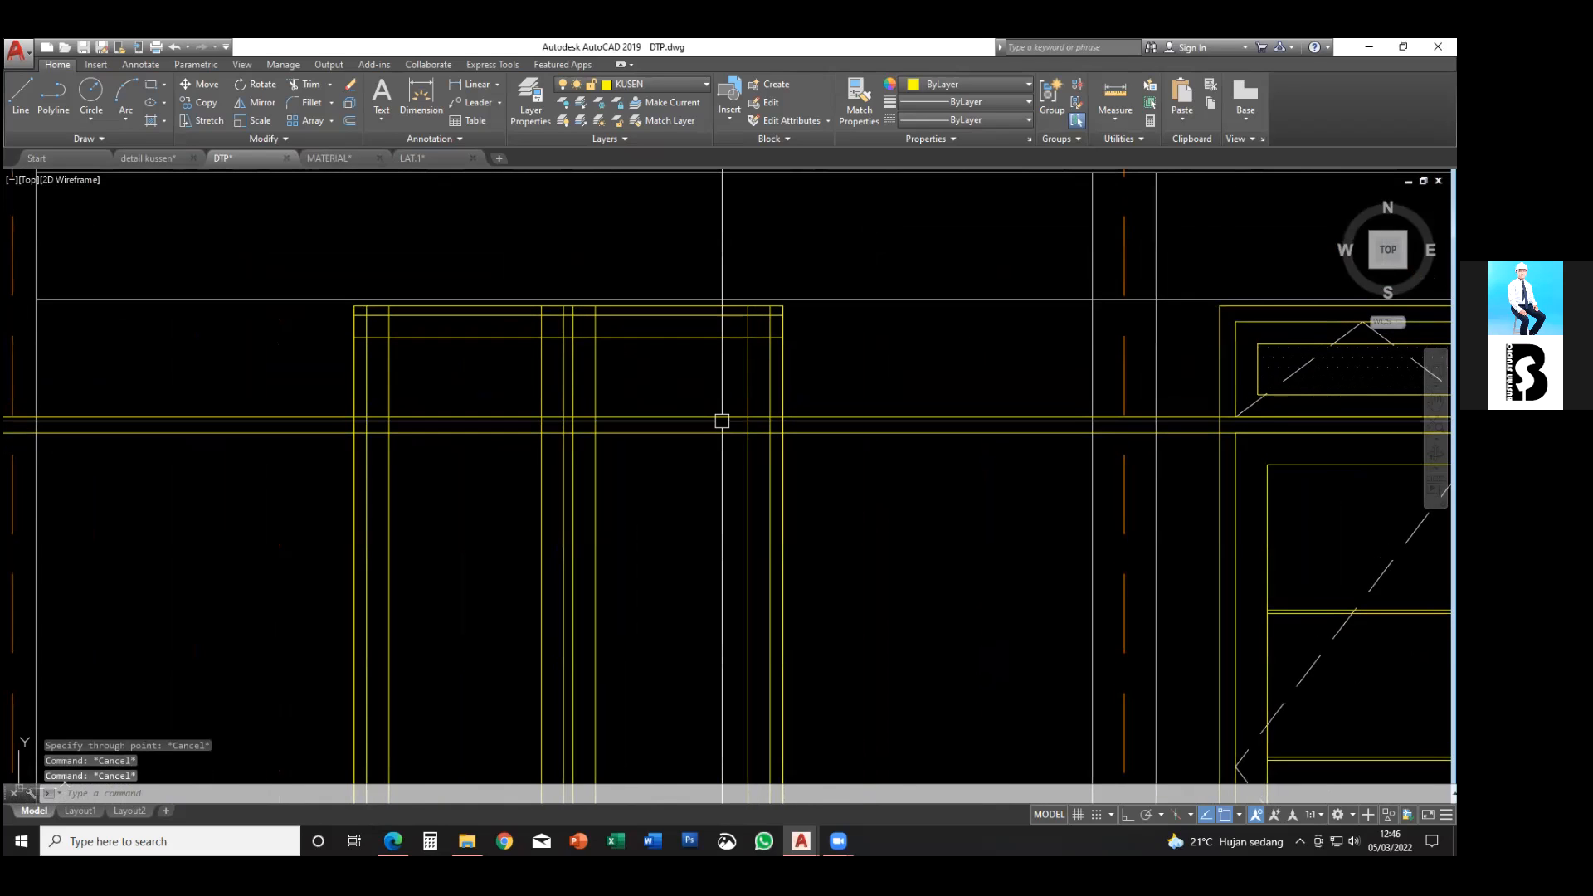
# - Try to trim the two horizontal construction lines where they run past both sides of the window
pyautogui.click(798, 409)
pyautogui.moveTo(649, 457); pyautogui.dragTo(732, 458, button='middle')
pyautogui.click(358, 473)
pyautogui.scroll(-6, 348, 421)
pyautogui.moveTo(353, 433); pyautogui.dragTo(484, 433, button='middle')
pyautogui.scroll(4, 484, 433)
pyautogui.scroll(-2, 483, 433)
pyautogui.scroll(-3, 484, 433)
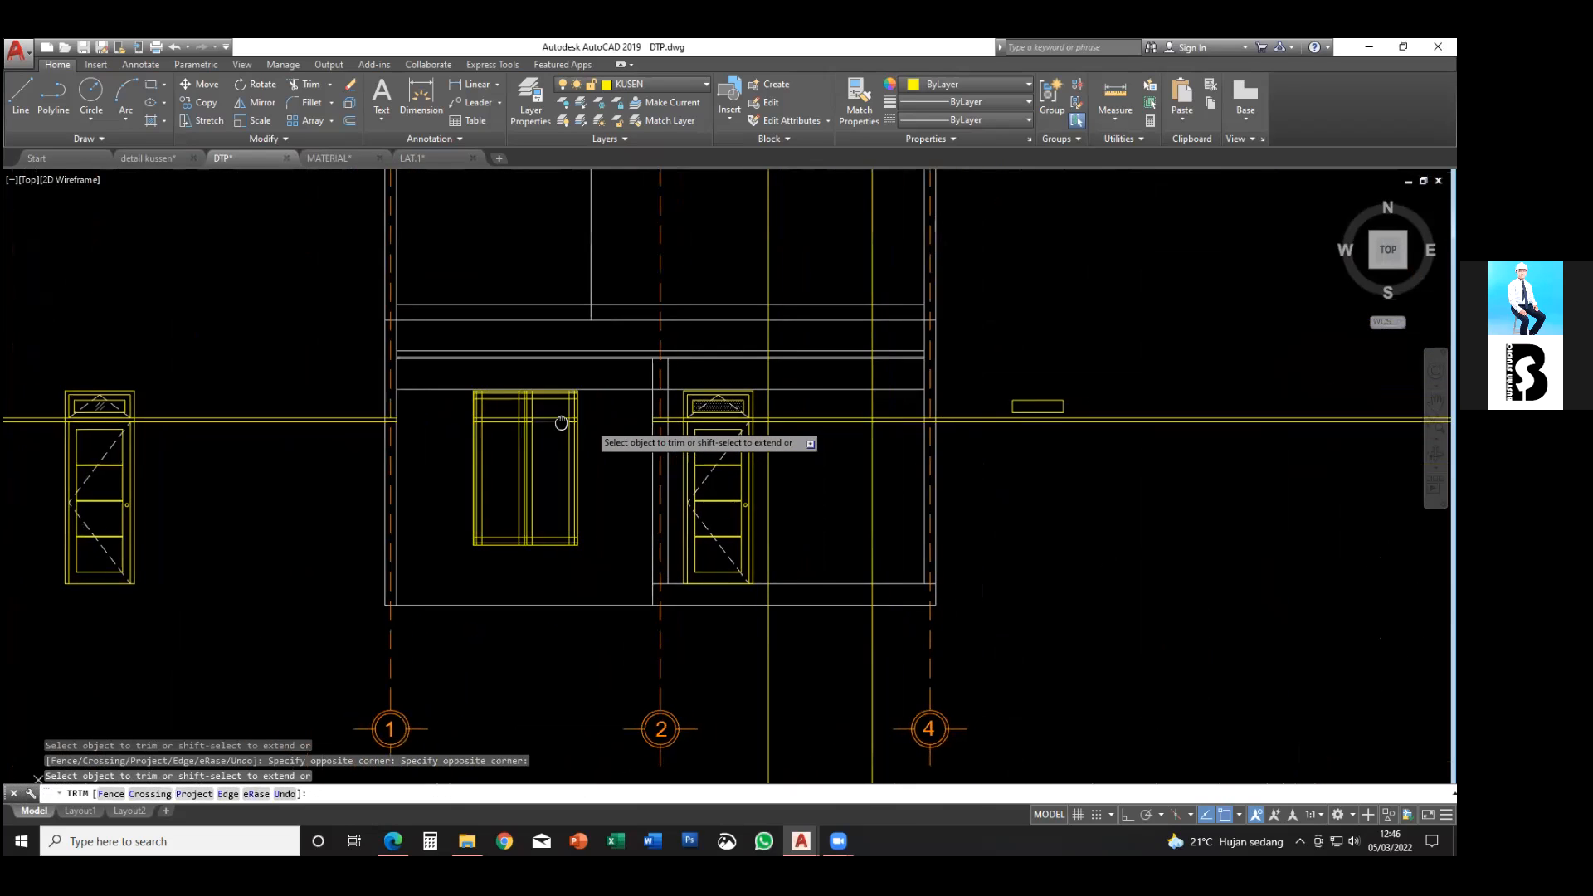
pyautogui.scroll(6, 500, 429)
pyautogui.moveTo(499, 424)
pyautogui.mouseDown(button='middle')
pyautogui.moveTo(480, 438)
pyautogui.moveTo(576, 416)
pyautogui.mouseUp(button='middle')
pyautogui.scroll(-2, 583, 413)
pyautogui.scroll(-2, 583, 413)
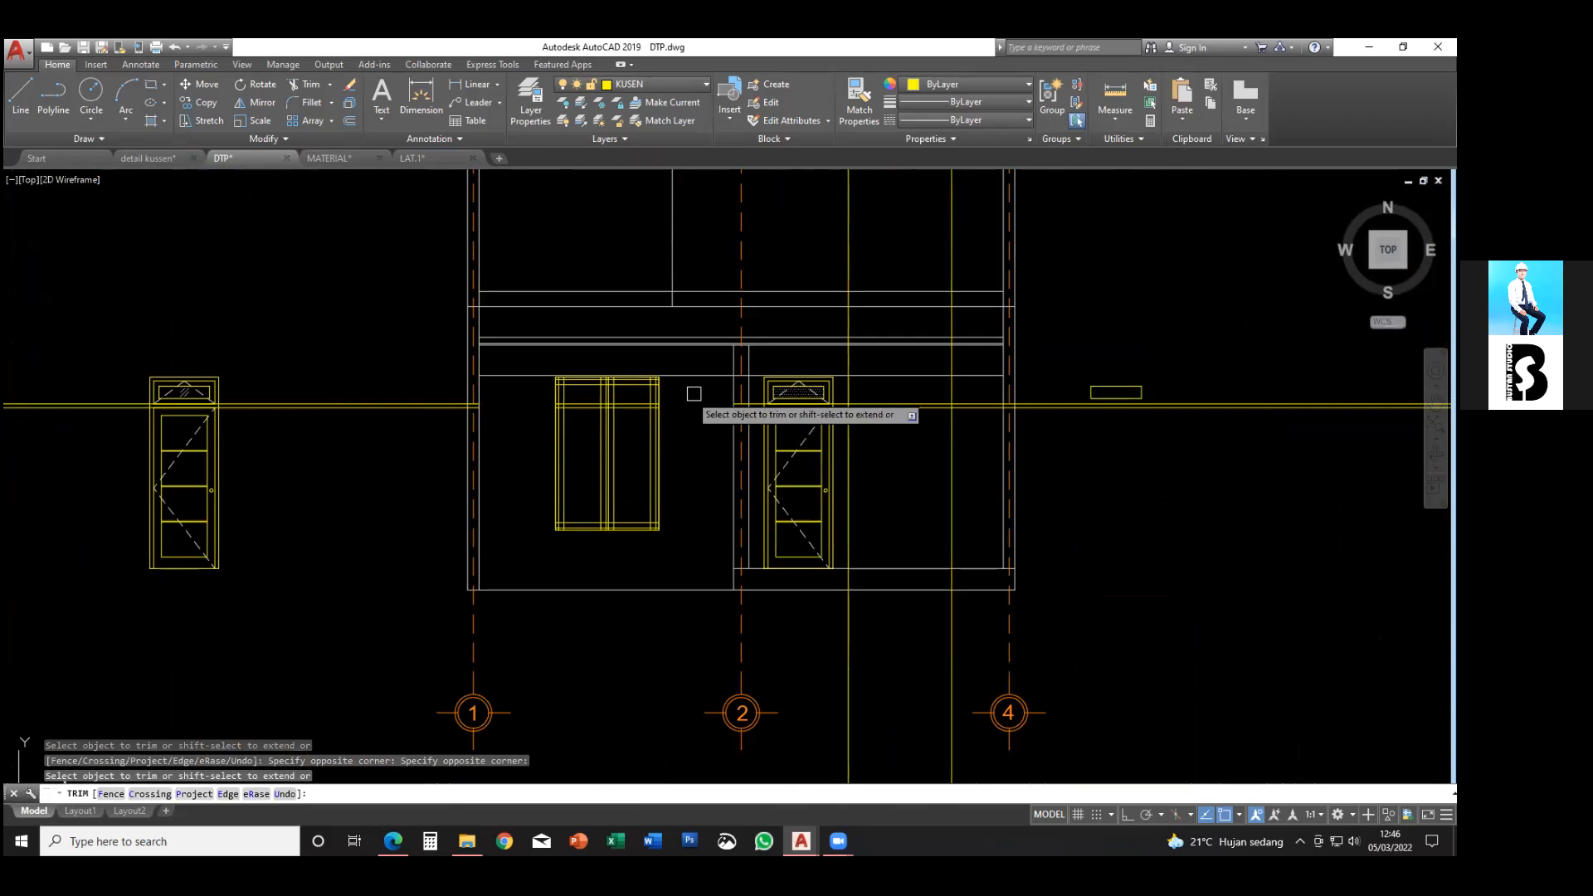
pyautogui.scroll(-5, 822, 401)
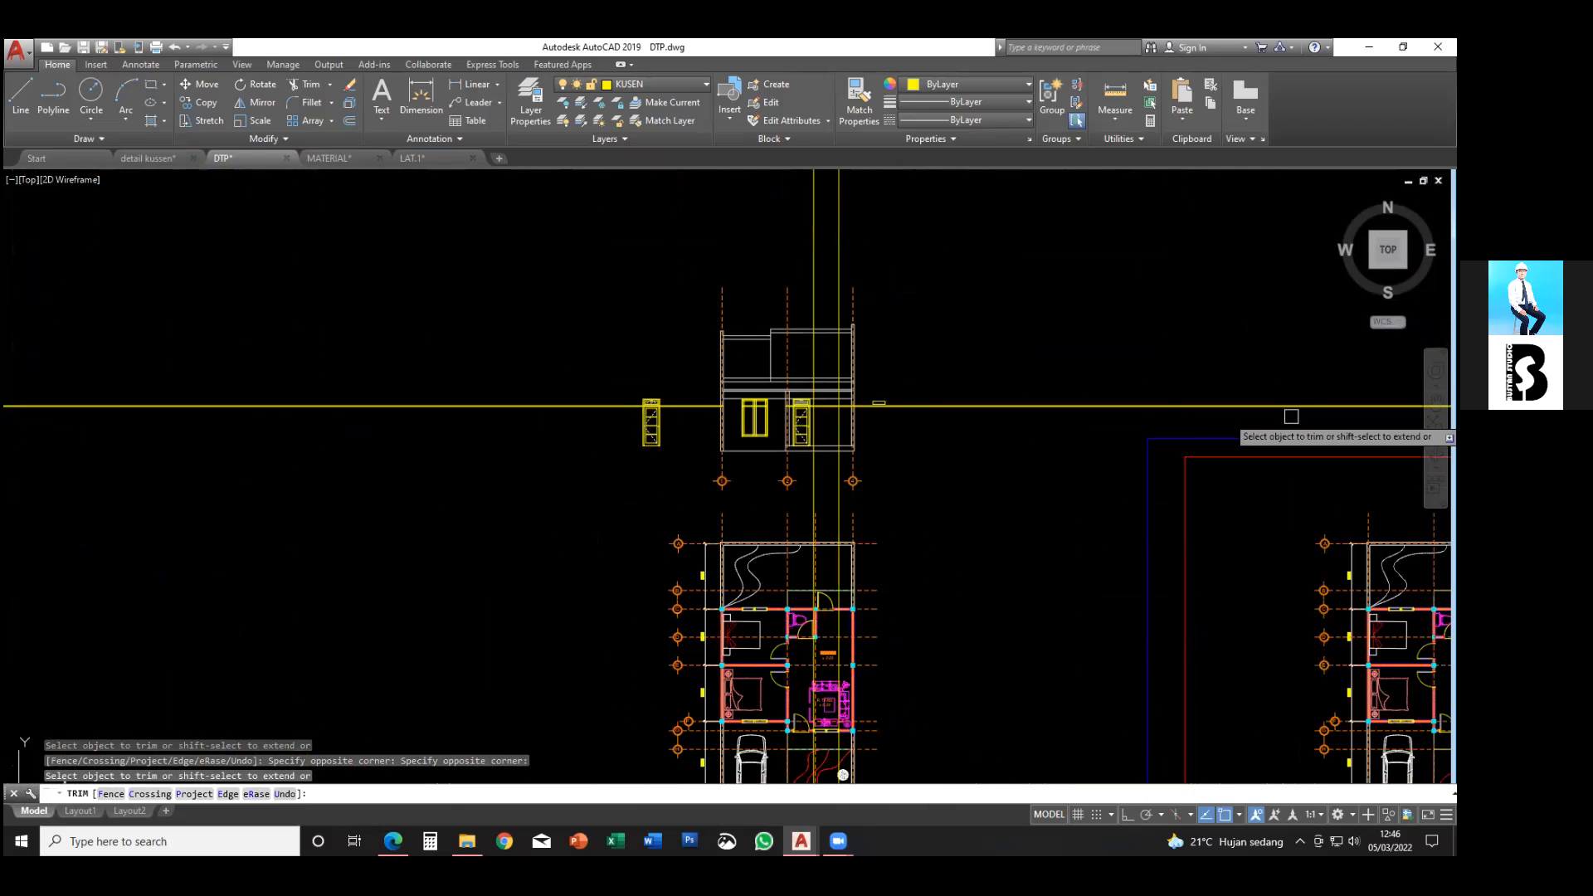
pyautogui.scroll(6, 750, 444)
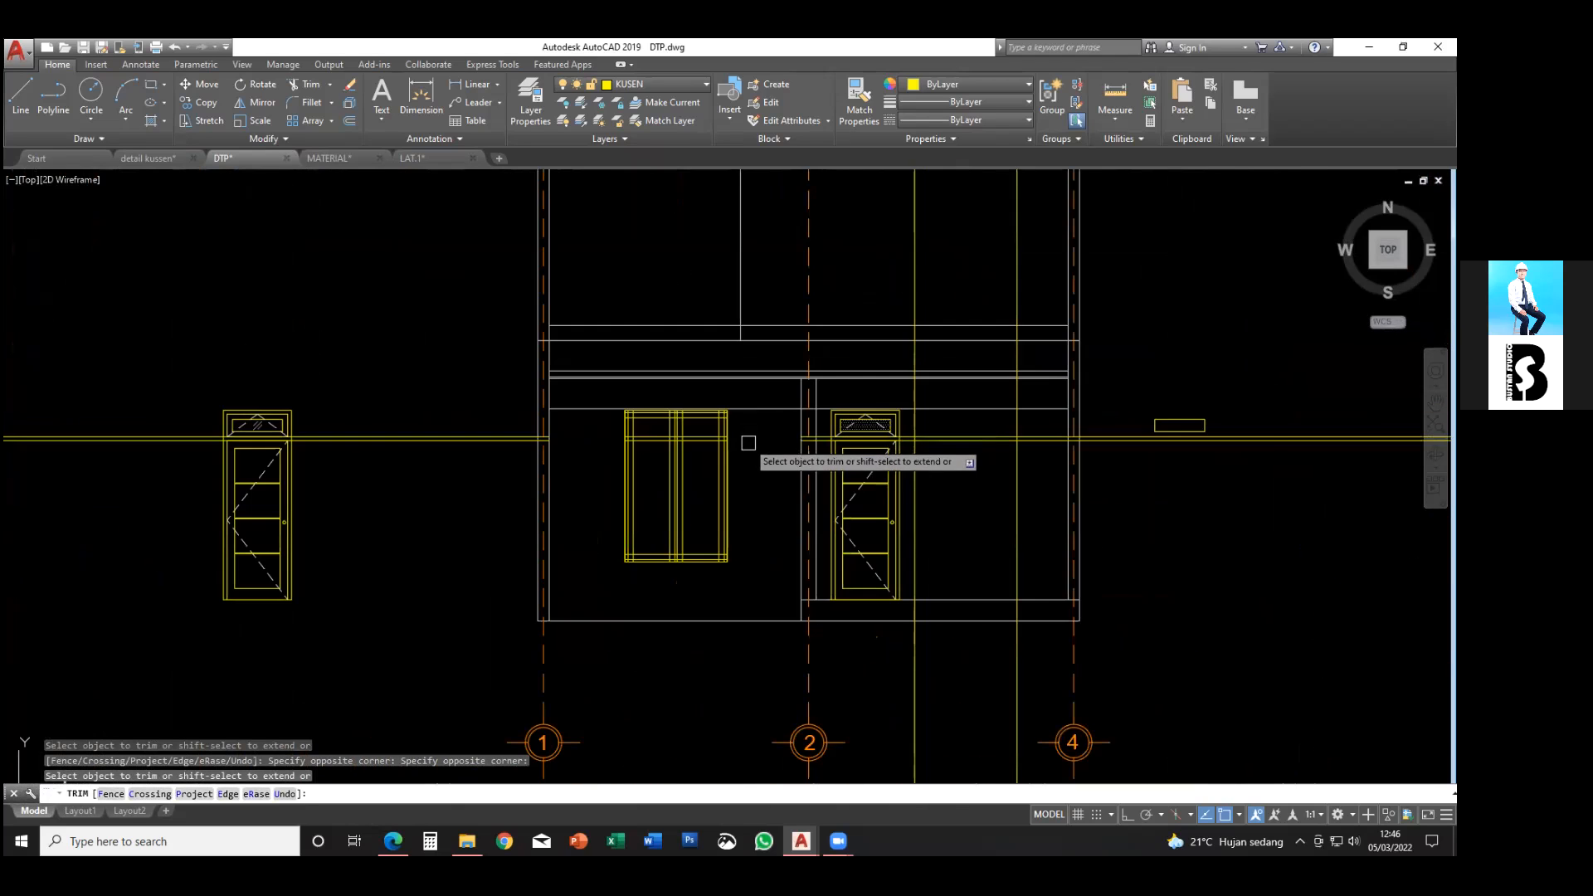
# - Undo both trims of the horizontal construction lines beside the window
pyautogui.hotkey('ctrl', 'z')
pyautogui.hotkey('ctrl', 'z')
pyautogui.scroll(4, 754, 463)
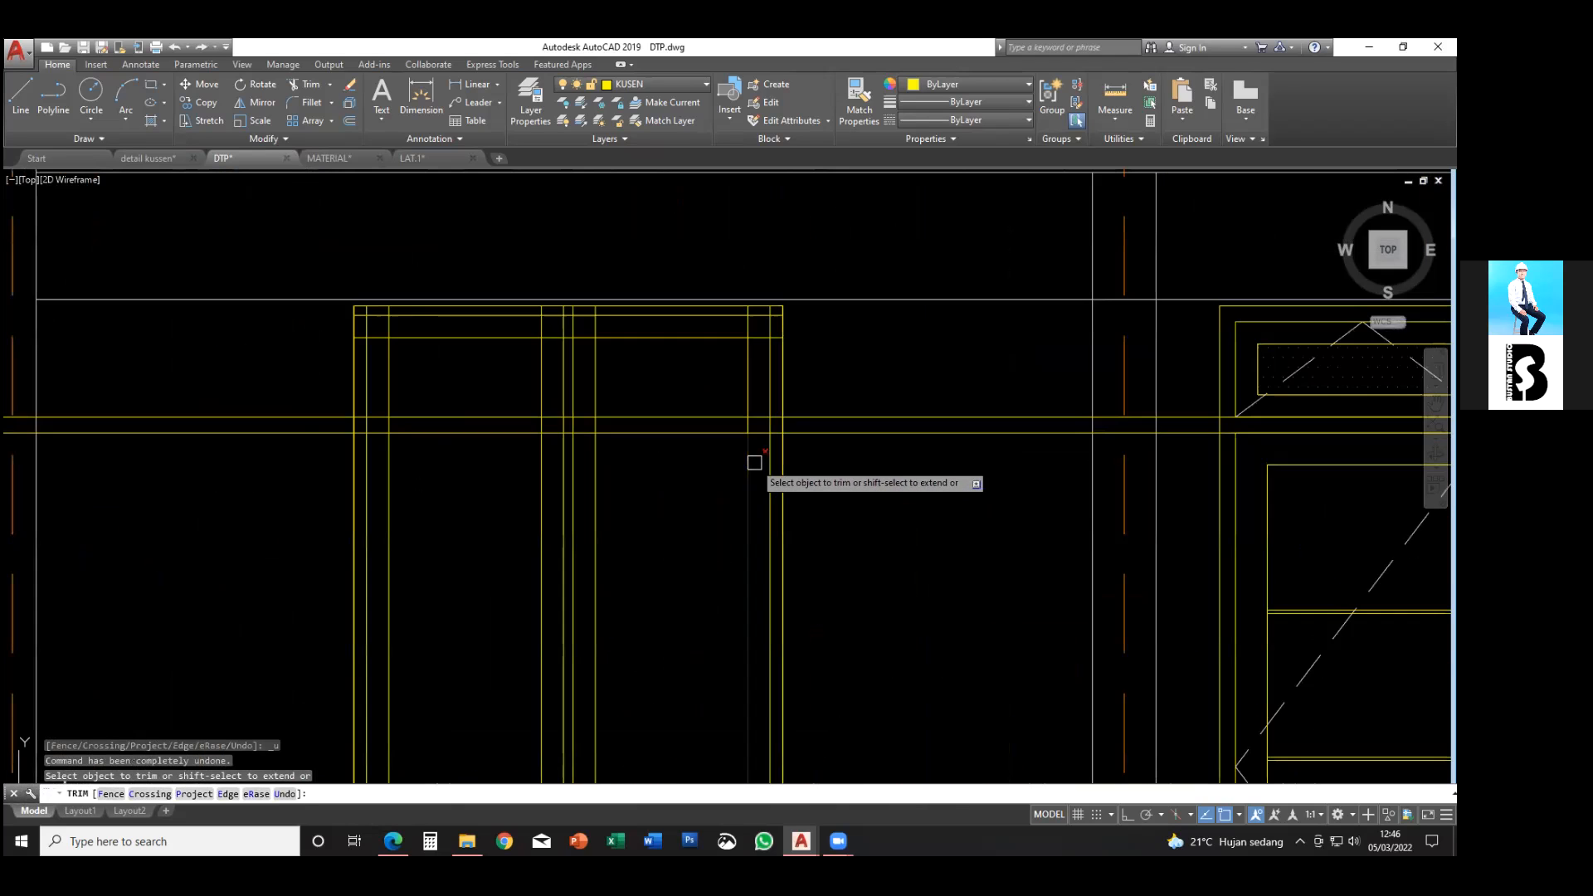
pyautogui.scroll(-2, 768, 483)
pyautogui.scroll(-2, 847, 502)
pyautogui.moveTo(847, 498)
pyautogui.mouseDown(button='middle')
pyautogui.moveTo(846, 461)
pyautogui.moveTo(947, 444)
pyautogui.mouseUp(button='middle')
pyautogui.scroll(6, 822, 439)
pyautogui.scroll(-4, 942, 444)
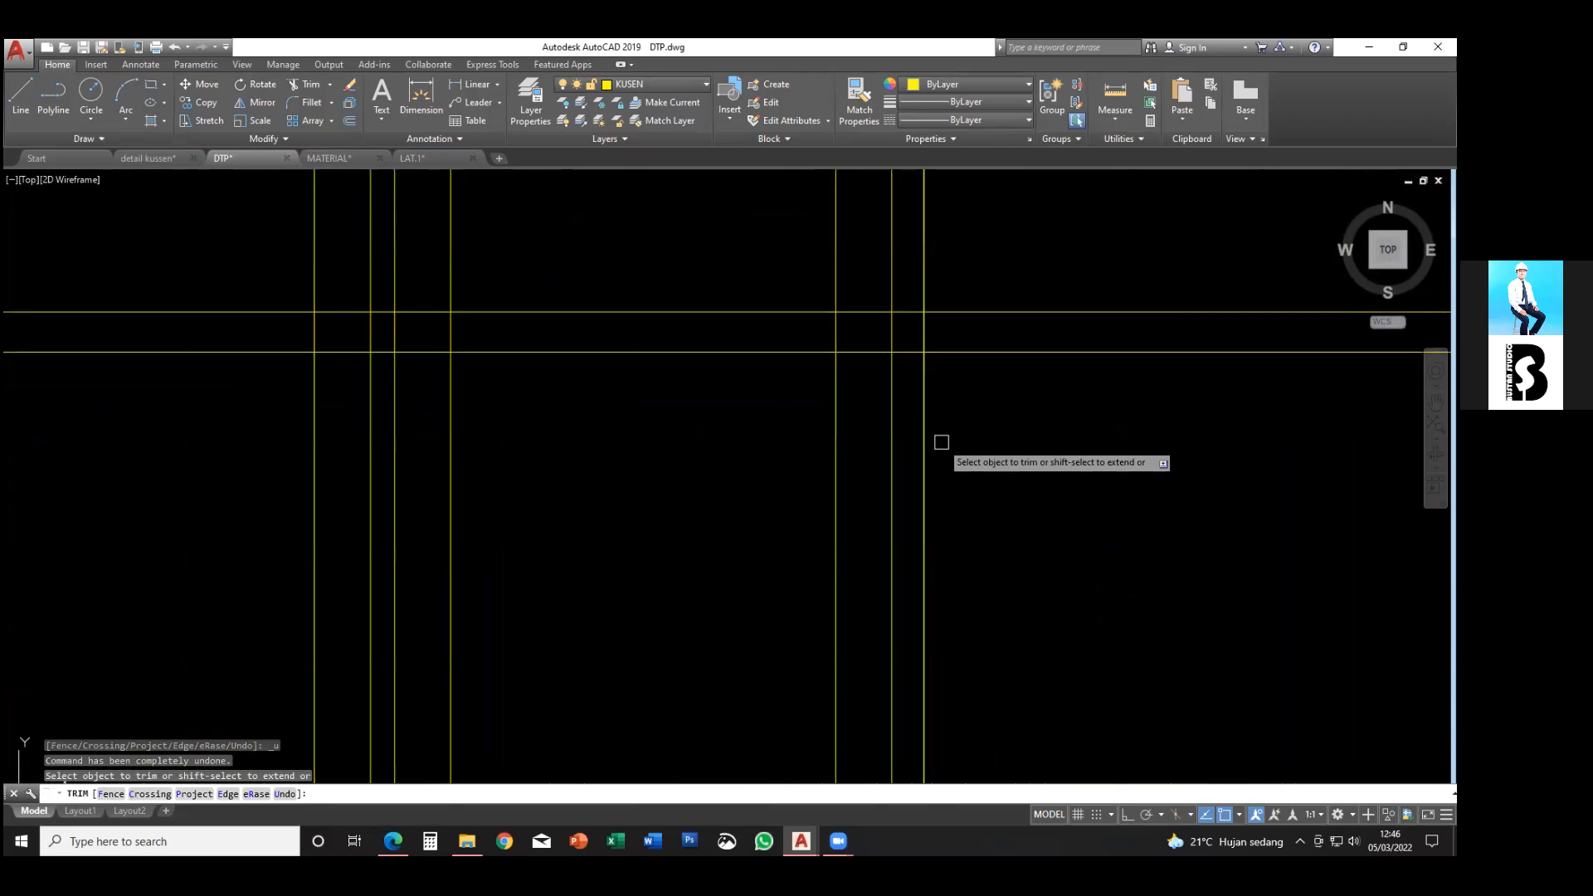
pyautogui.scroll(3, 879, 444)
pyautogui.scroll(2, 879, 445)
pyautogui.moveTo(846, 446)
pyautogui.mouseDown(button='middle')
pyautogui.moveTo(1081, 448)
pyautogui.moveTo(1022, 452)
pyautogui.mouseUp(button='middle')
pyautogui.scroll(-2, 1081, 447)
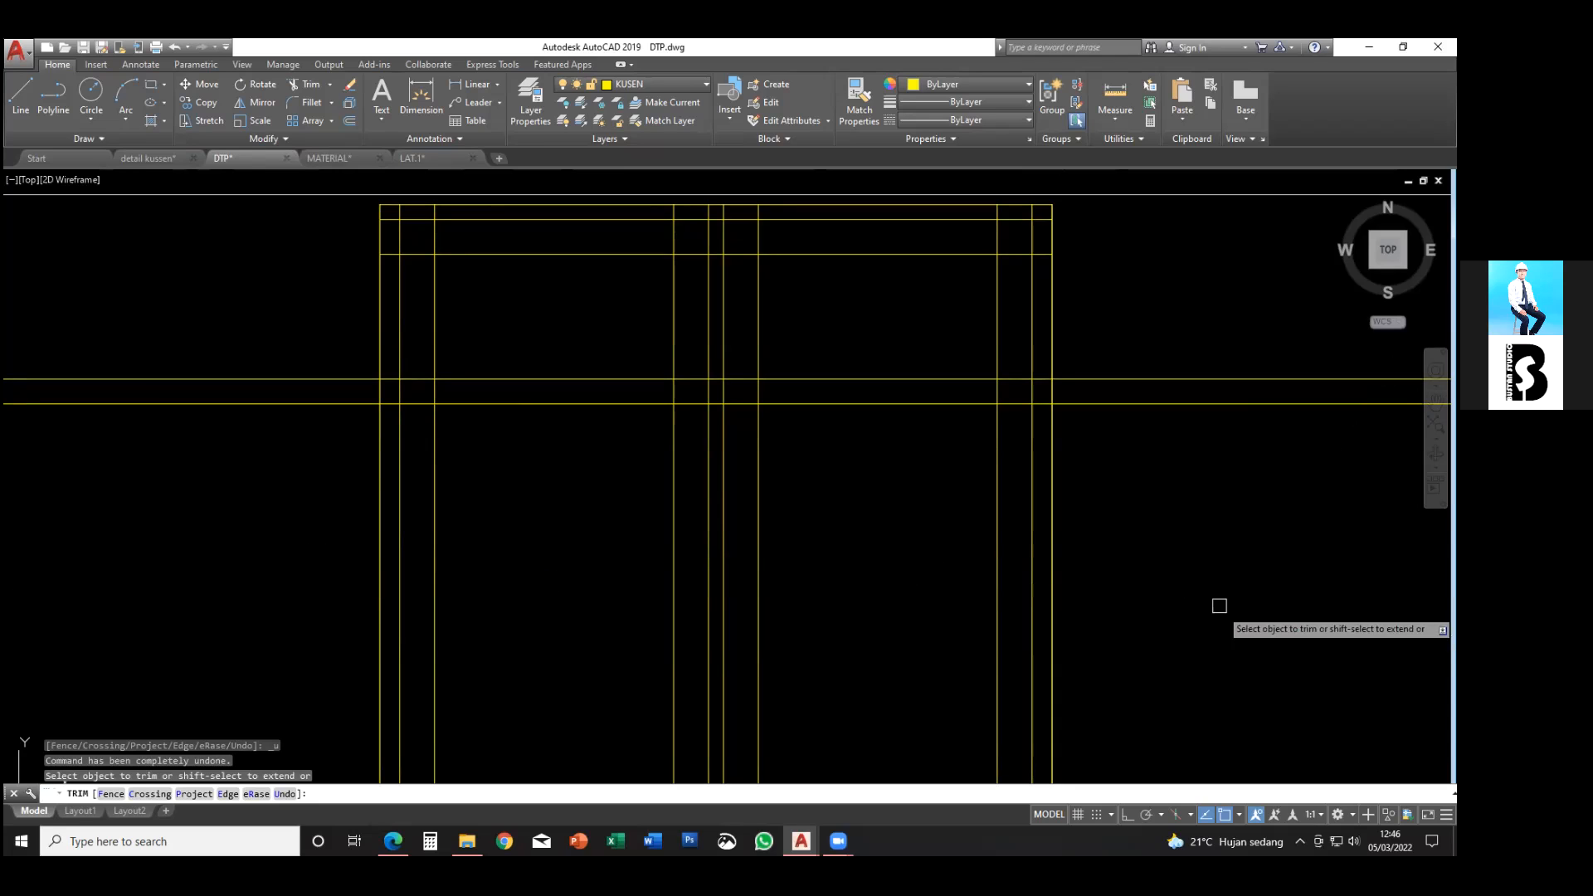
pyautogui.scroll(2, 1116, 499)
pyautogui.moveTo(1116, 499); pyautogui.dragTo(1194, 536, button='middle')
pyautogui.scroll(-2, 1194, 536)
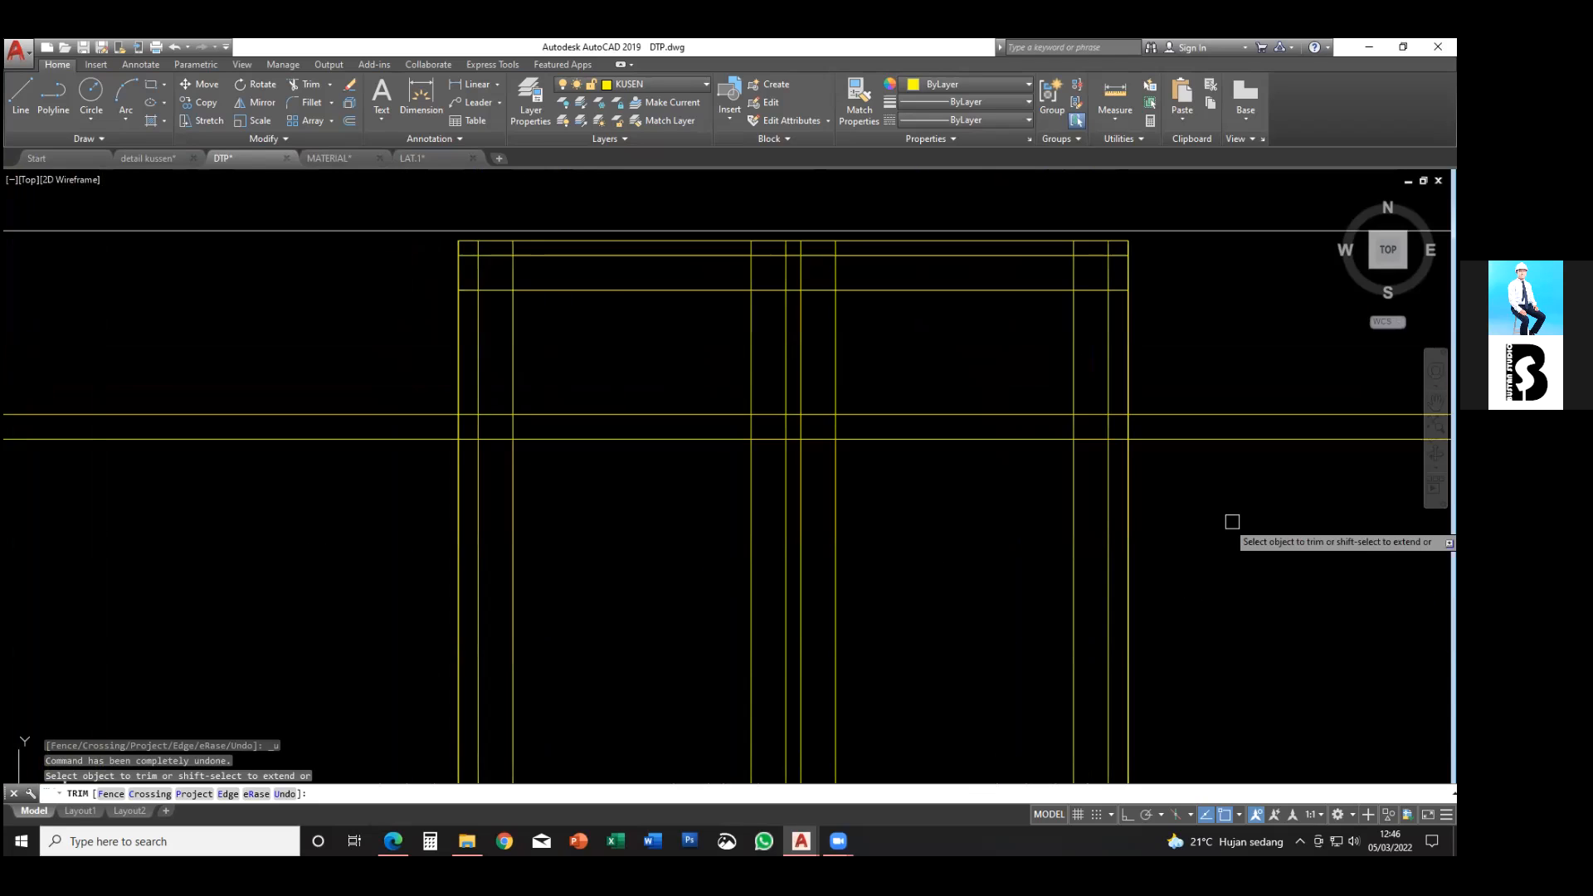
# - Try cutting the two construction lines back to the window's outer edges, and undo both cuts
pyautogui.click(1228, 484)
pyautogui.click(1234, 365)
pyautogui.click(346, 324)
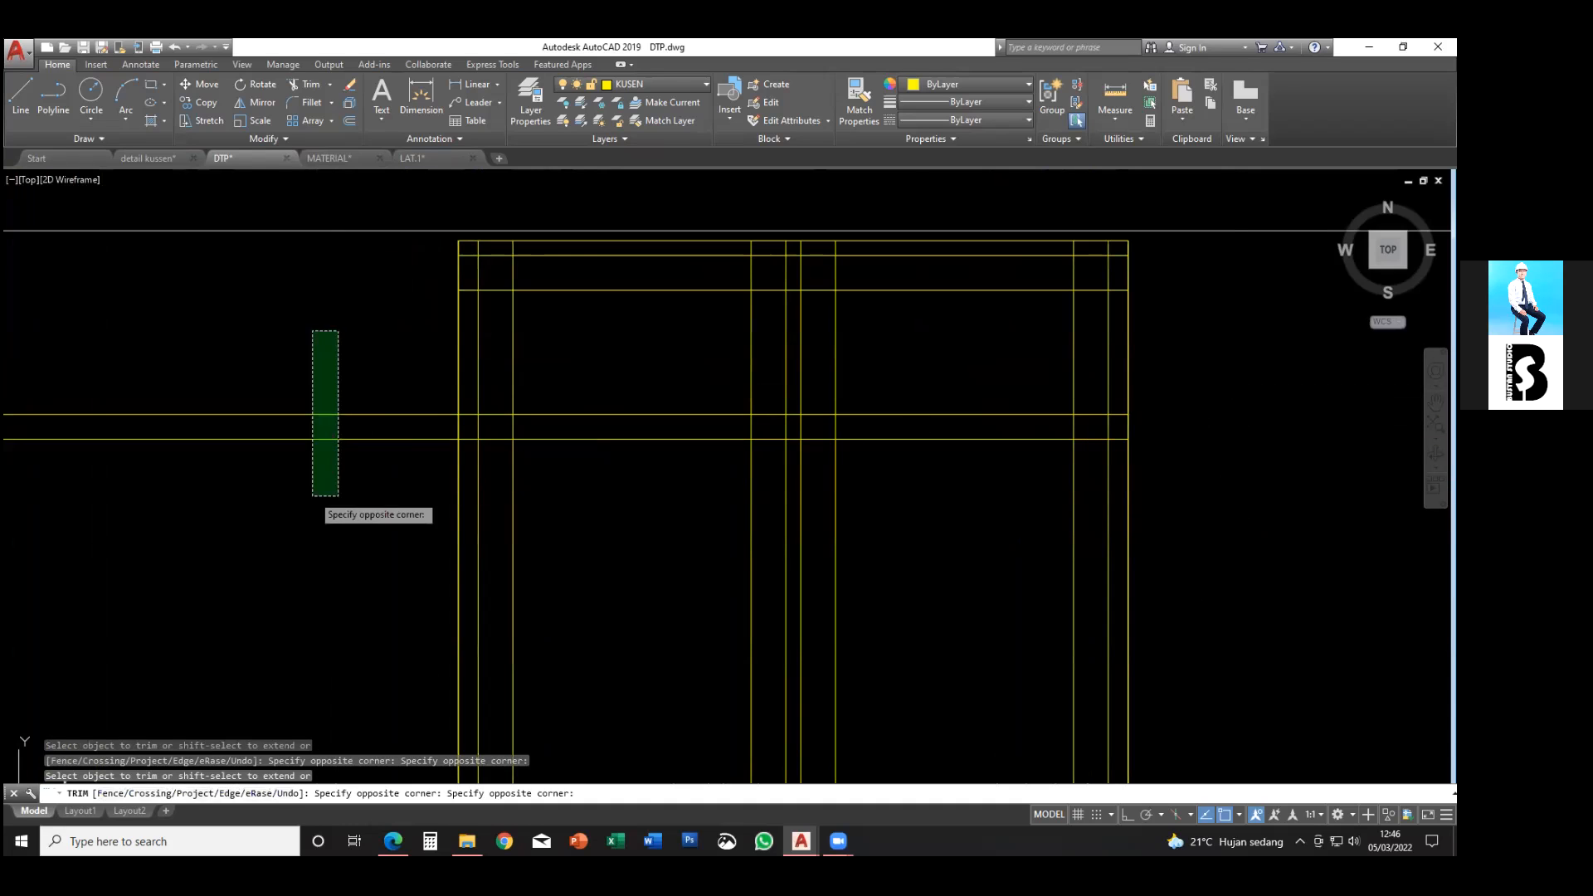
pyautogui.click(311, 503)
pyautogui.scroll(-2, 311, 504)
pyautogui.scroll(-3, 312, 503)
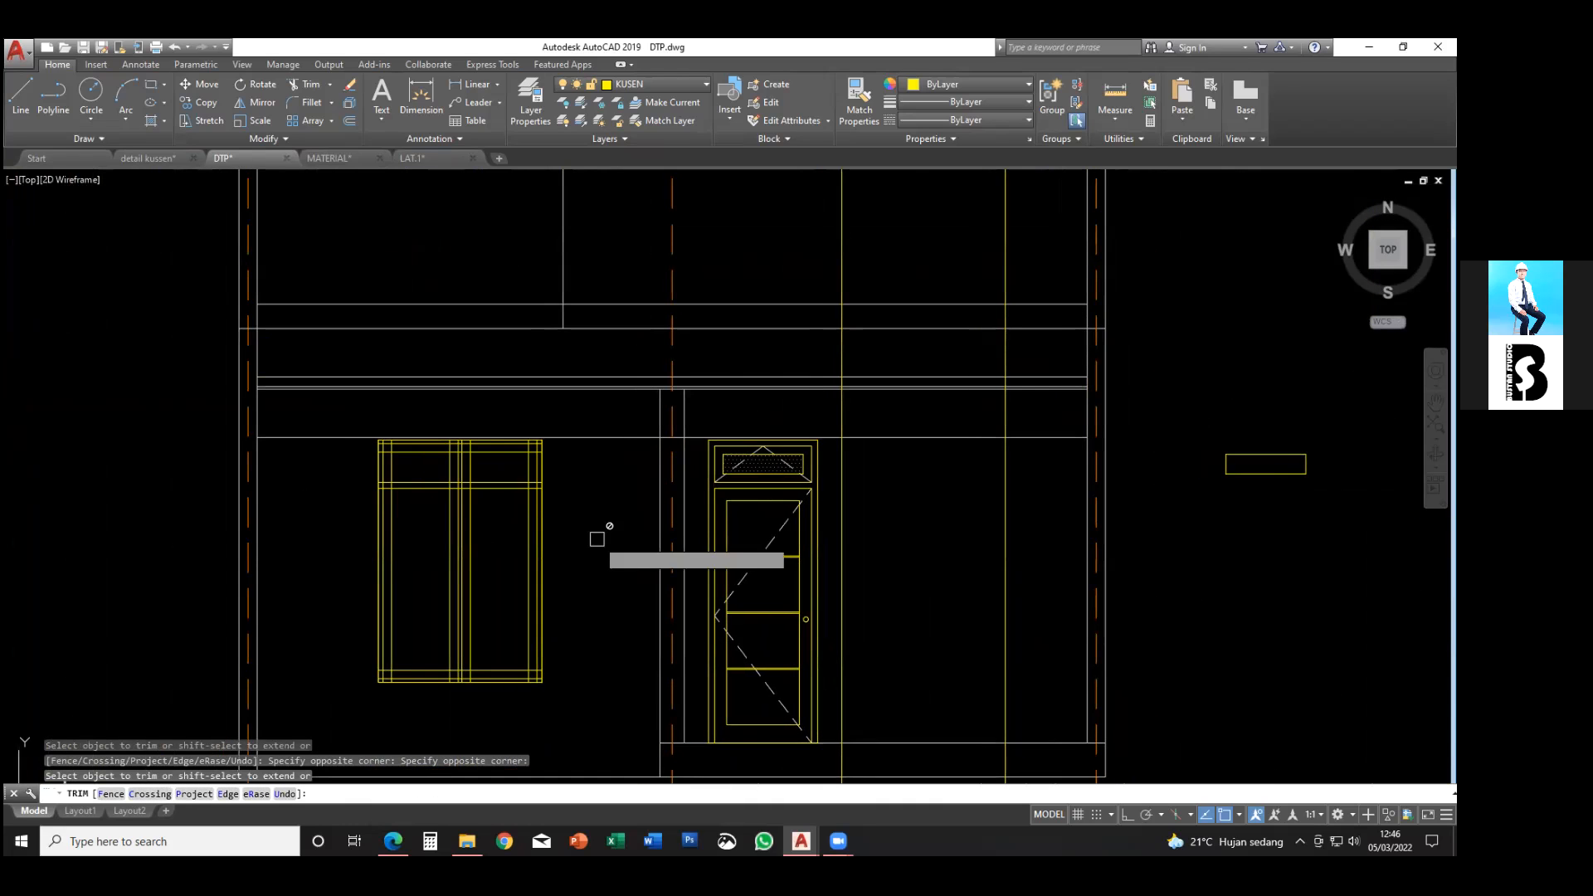
pyautogui.scroll(4, 542, 527)
pyautogui.hotkey('ctrl', 'z')
pyautogui.hotkey('ctrl', 'z')
# - Try to trim the construction line segments between the window and the adjacent walls, and undo it
pyautogui.scroll(-2, 599, 508)
pyautogui.moveTo(666, 507)
pyautogui.mouseDown(button='middle')
pyautogui.moveTo(881, 490)
pyautogui.moveTo(796, 473)
pyautogui.moveTo(730, 423)
pyautogui.mouseUp(button='middle')
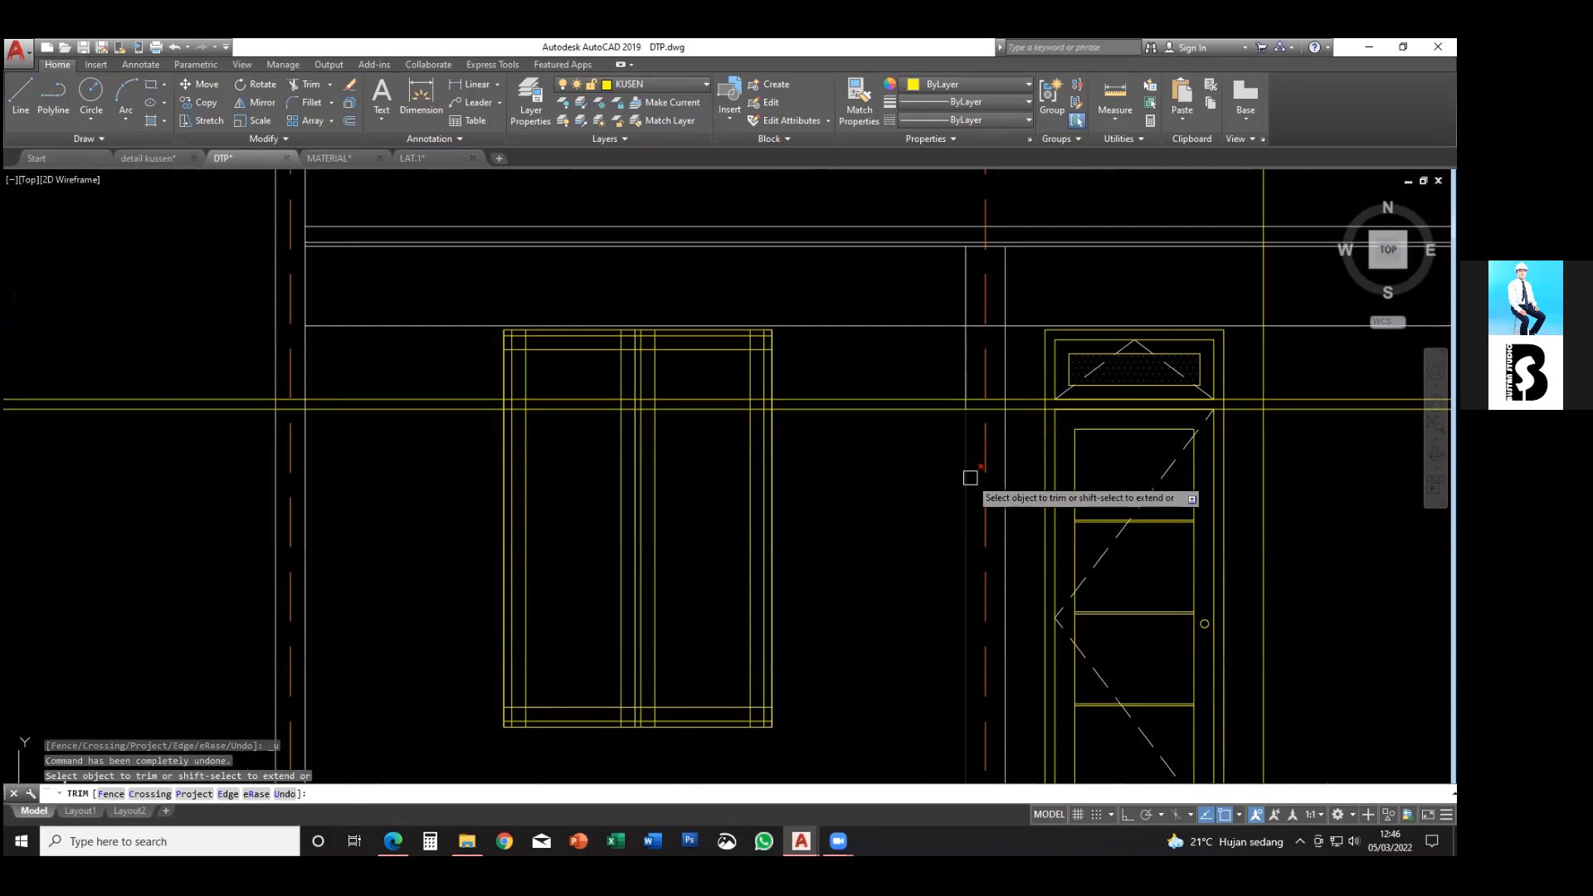
pyautogui.click(397, 448)
pyautogui.click(365, 372)
pyautogui.click(793, 362)
pyautogui.click(815, 440)
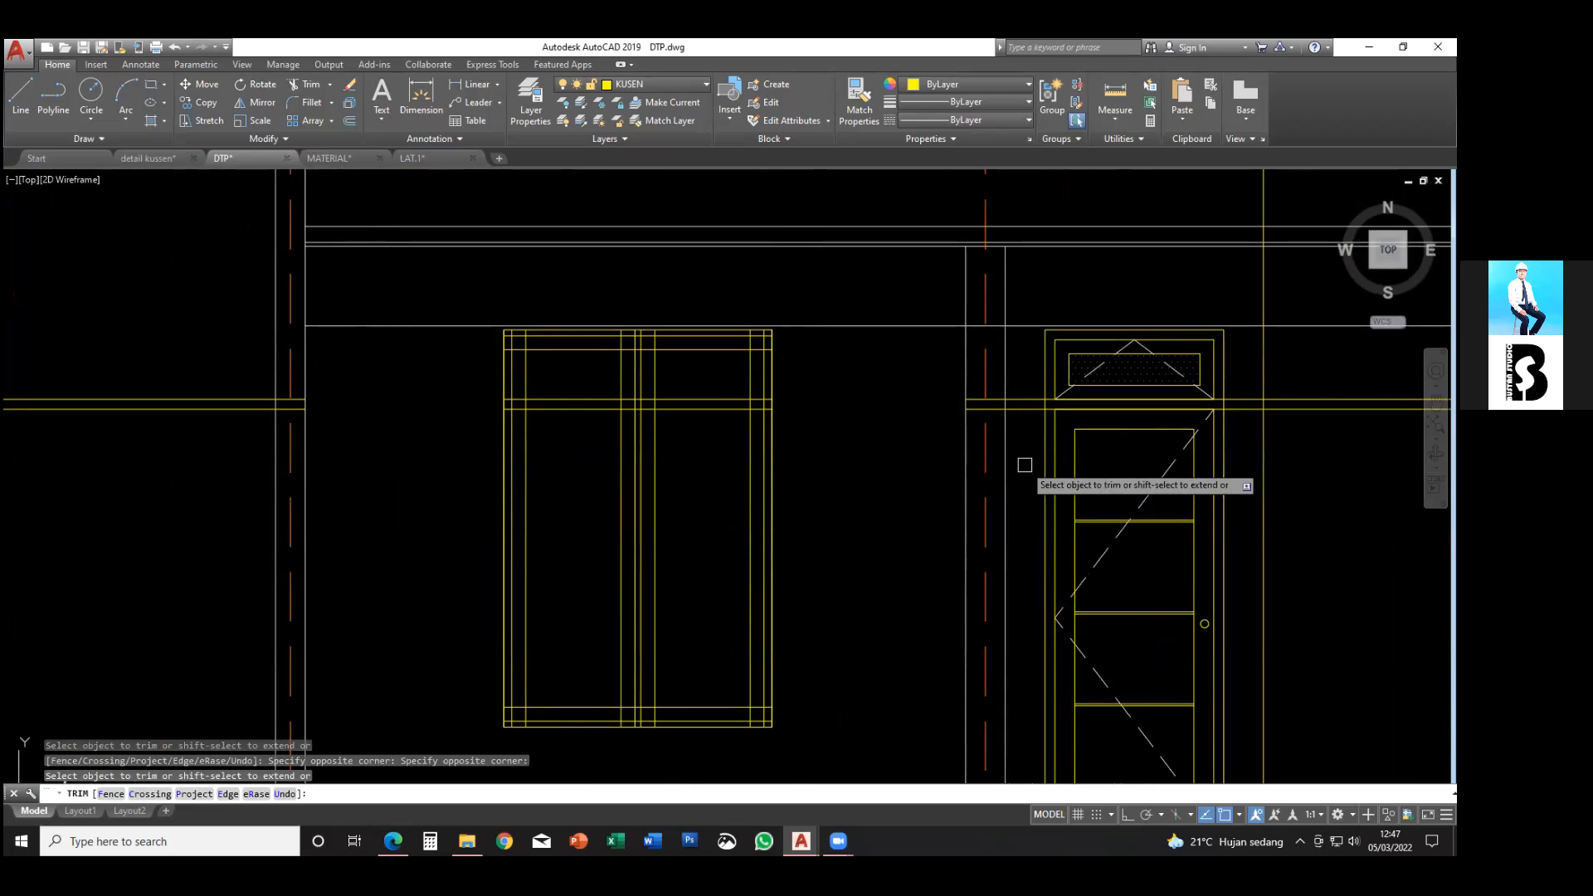
pyautogui.hotkey('ctrl', 'z')
# - Trim the two horizontal construction lines to the window's left and right outer edges
pyautogui.moveTo(862, 484); pyautogui.dragTo(1150, 462, button='middle')
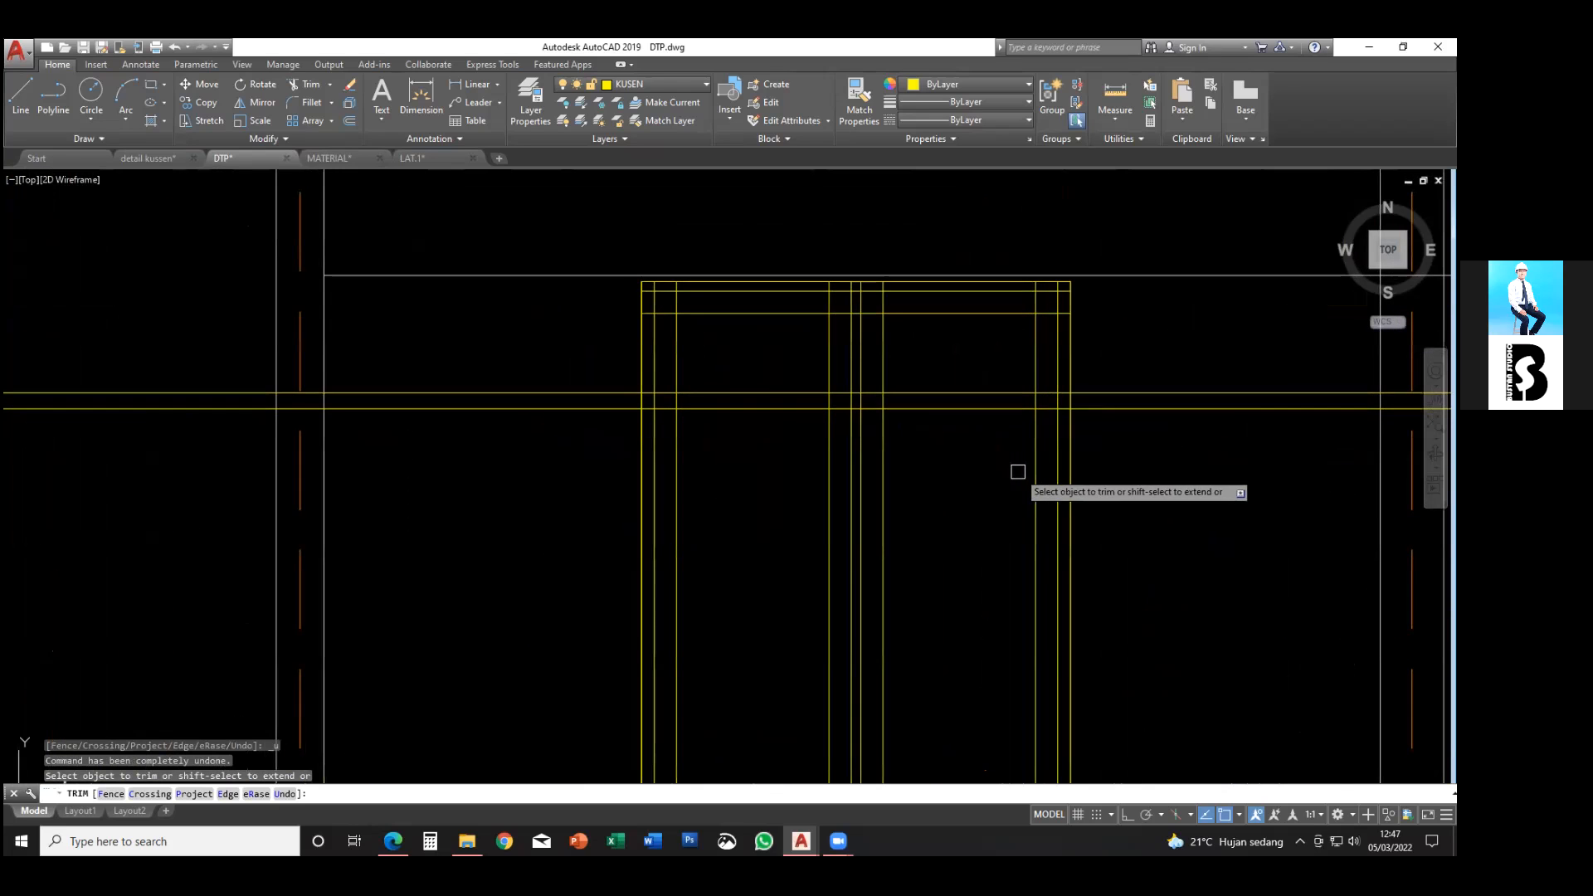
pyautogui.scroll(4, 1037, 464)
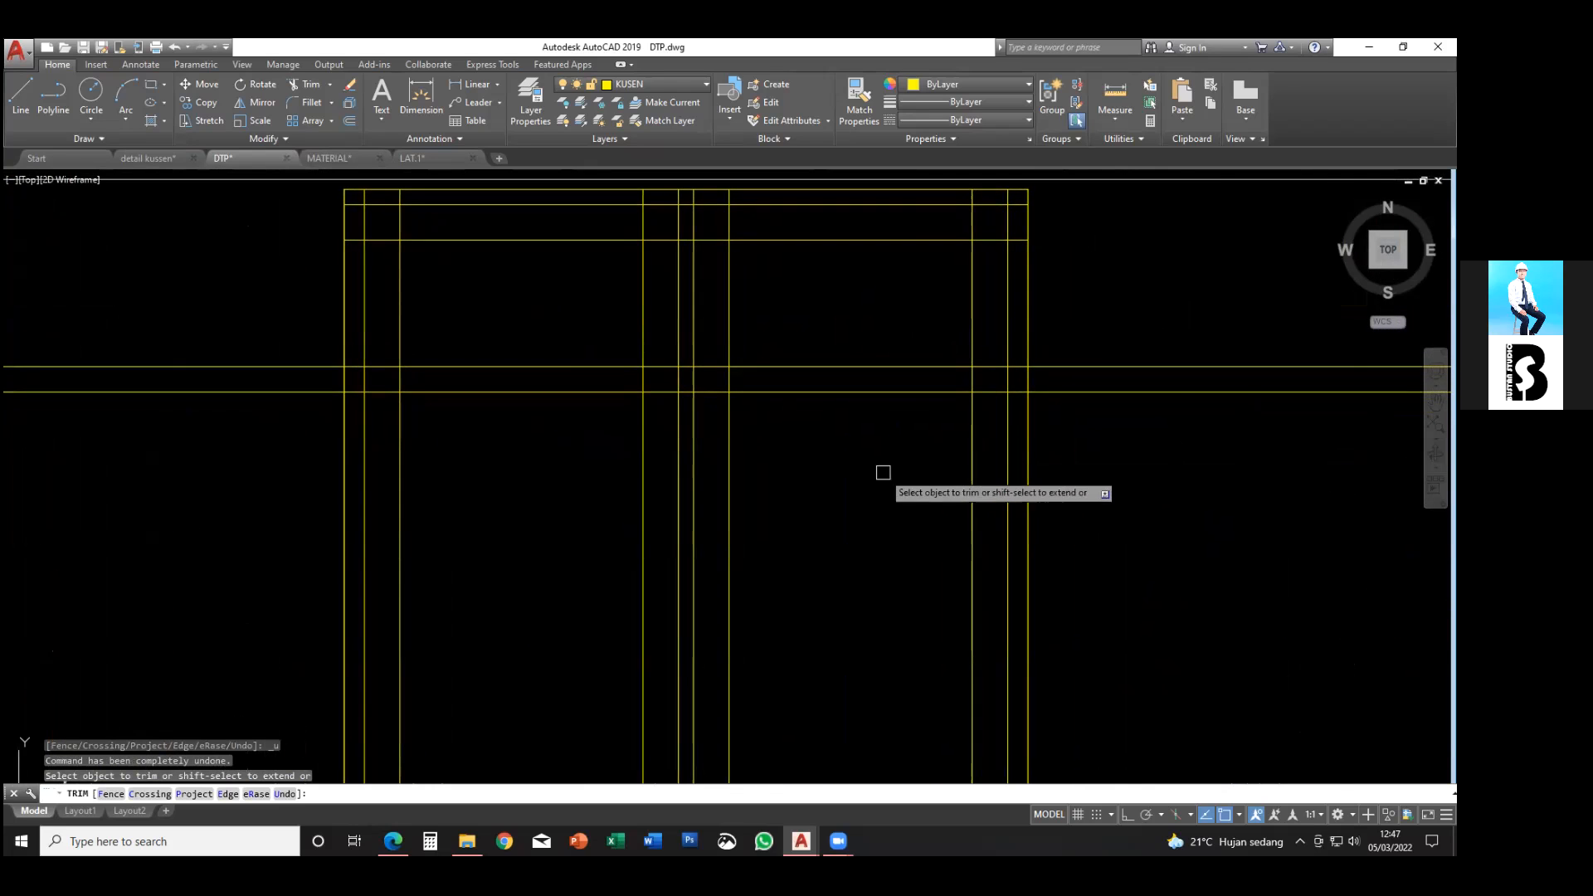
pyautogui.moveTo(987, 473); pyautogui.dragTo(969, 471, button='middle')
pyautogui.moveTo(1006, 402); pyautogui.dragTo(1007, 403, button='middle')
pyautogui.click(1084, 315)
pyautogui.click(1048, 409)
pyautogui.click(277, 315)
pyautogui.click(287, 446)
pyautogui.scroll(-7, 307, 468)
pyautogui.moveTo(310, 467); pyautogui.dragTo(497, 467, button='middle')
pyautogui.press('Escape')
pyautogui.press('Escape')
pyautogui.press('Escape')
pyautogui.scroll(5, 578, 399)
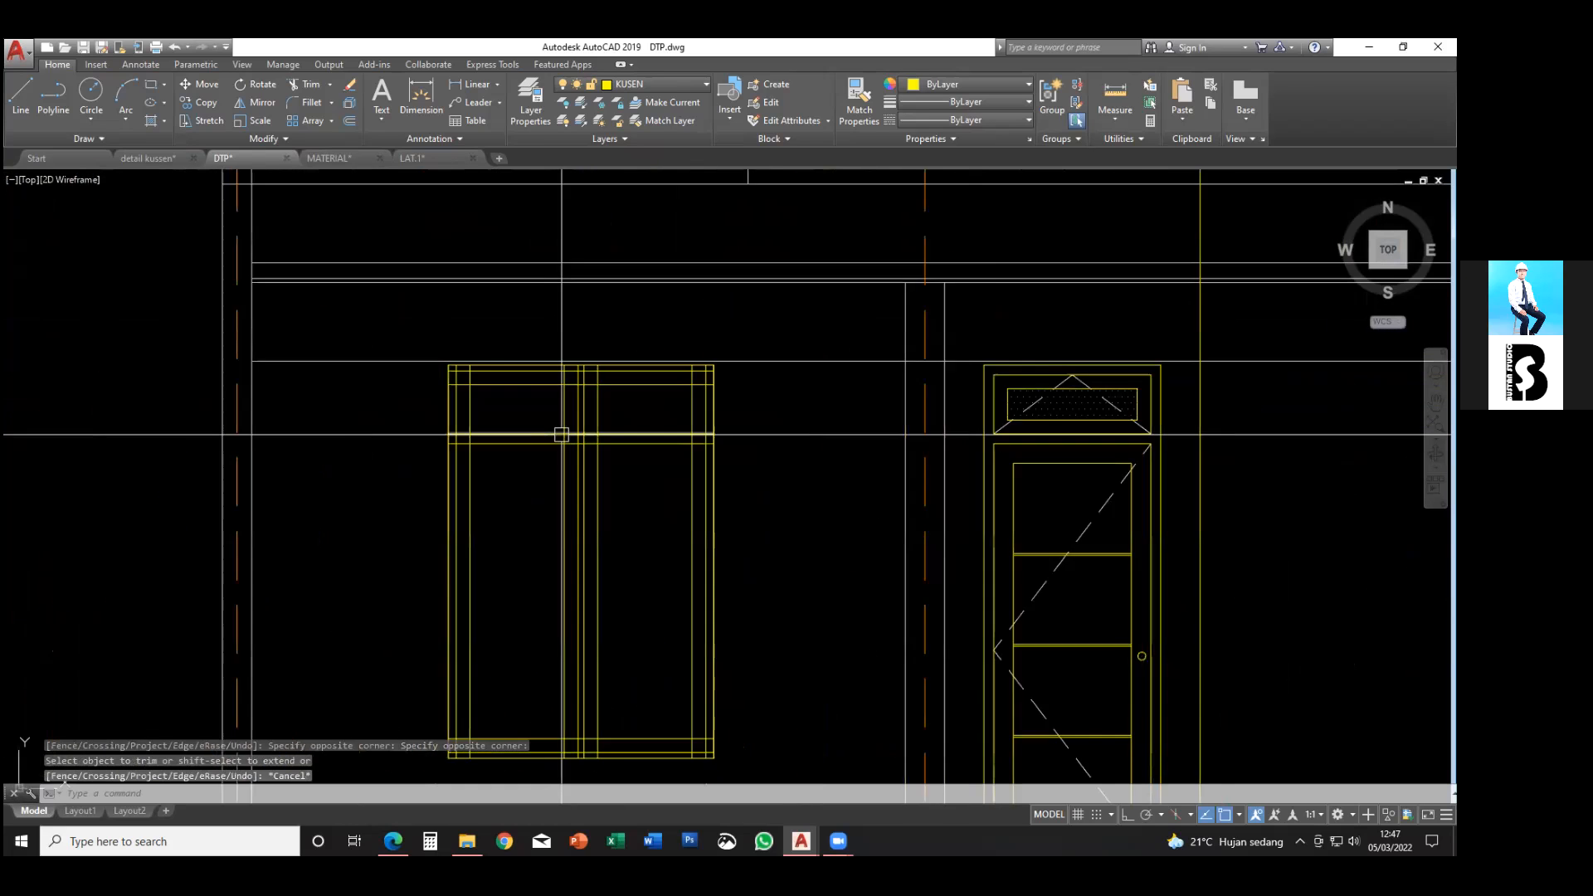
# - Offset the two horizontal lines across the window 1 toward each other
pyautogui.write('o')
pyautogui.press('Return')
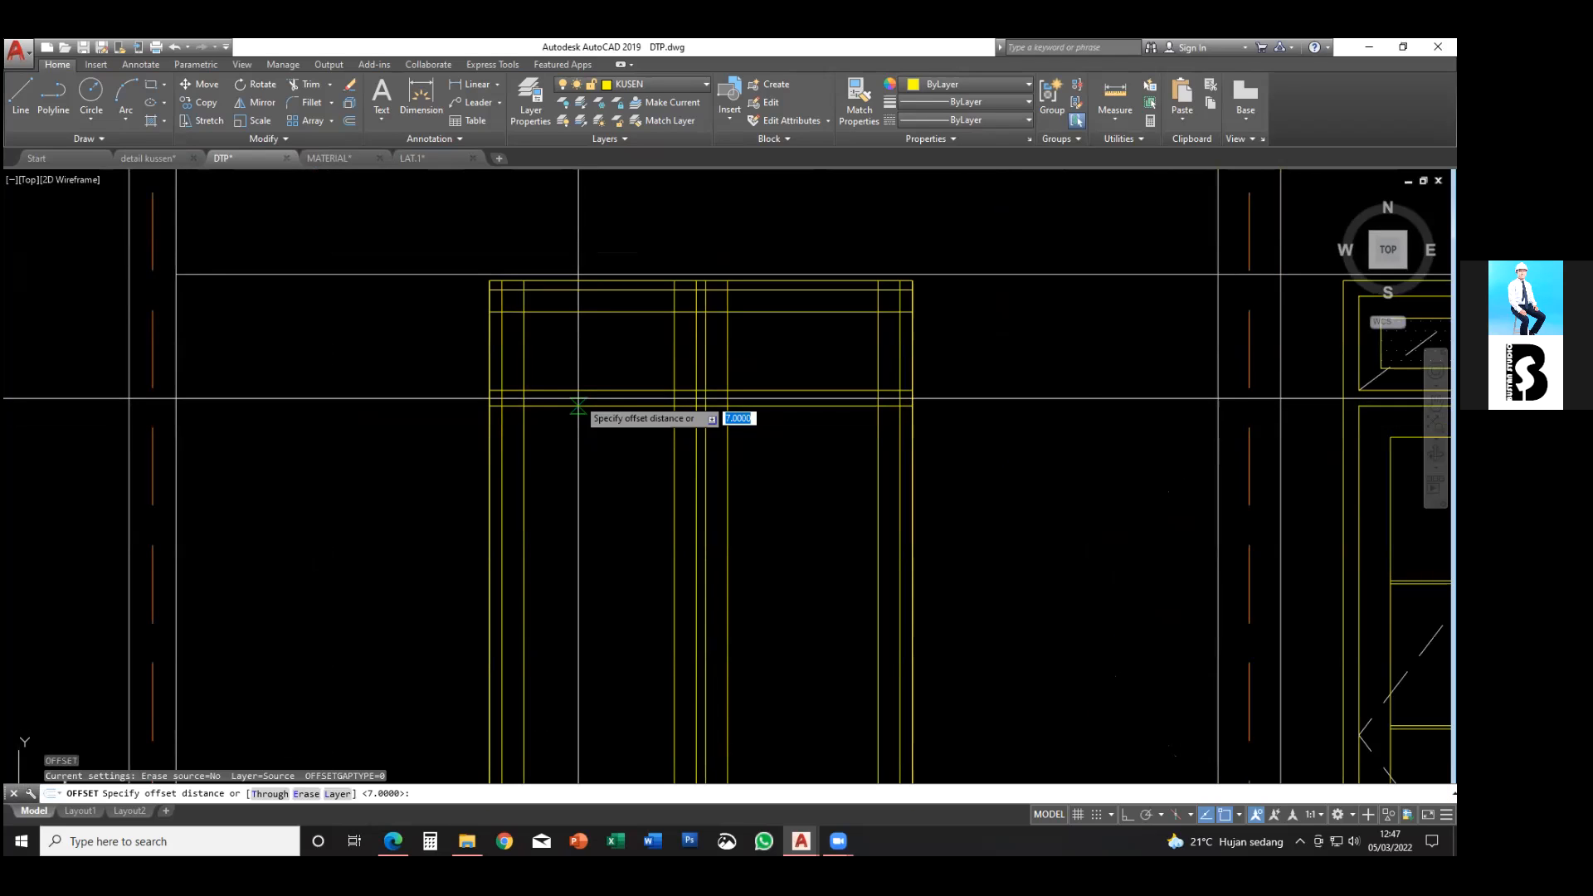
pyautogui.scroll(2, 578, 398)
pyautogui.write('1')
pyautogui.press('Return')
pyautogui.click(578, 385)
pyautogui.click(577, 398)
pyautogui.click(571, 409)
pyautogui.click(566, 398)
pyautogui.scroll(5, 565, 415)
pyautogui.press('Escape')
# - Delete the upper and lower original lines, keeping the two inner offset lines across the window
pyautogui.click(559, 406)
pyautogui.click(559, 403)
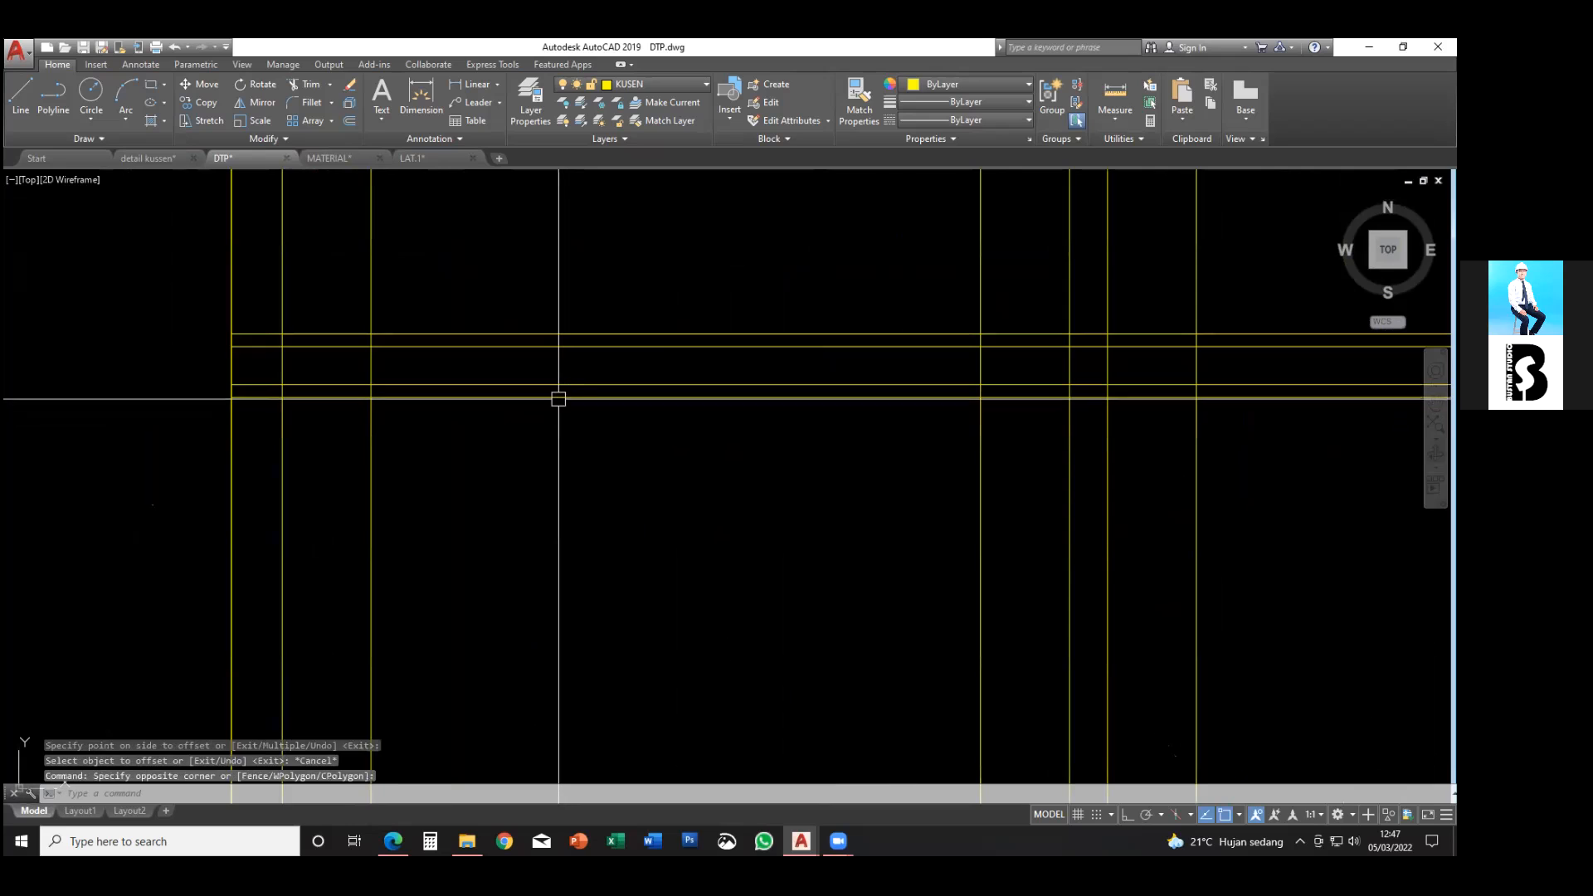
pyautogui.click(560, 397)
pyautogui.click(567, 334)
pyautogui.press('Delete')
pyautogui.scroll(-4, 567, 357)
pyautogui.press('Escape')
pyautogui.press('Escape')
# - Offset the upper of the two remaining transom lines 7 upward and the lower one 7 downward
pyautogui.write('o')
pyautogui.press('Return')
pyautogui.write('7')
pyautogui.press('Return')
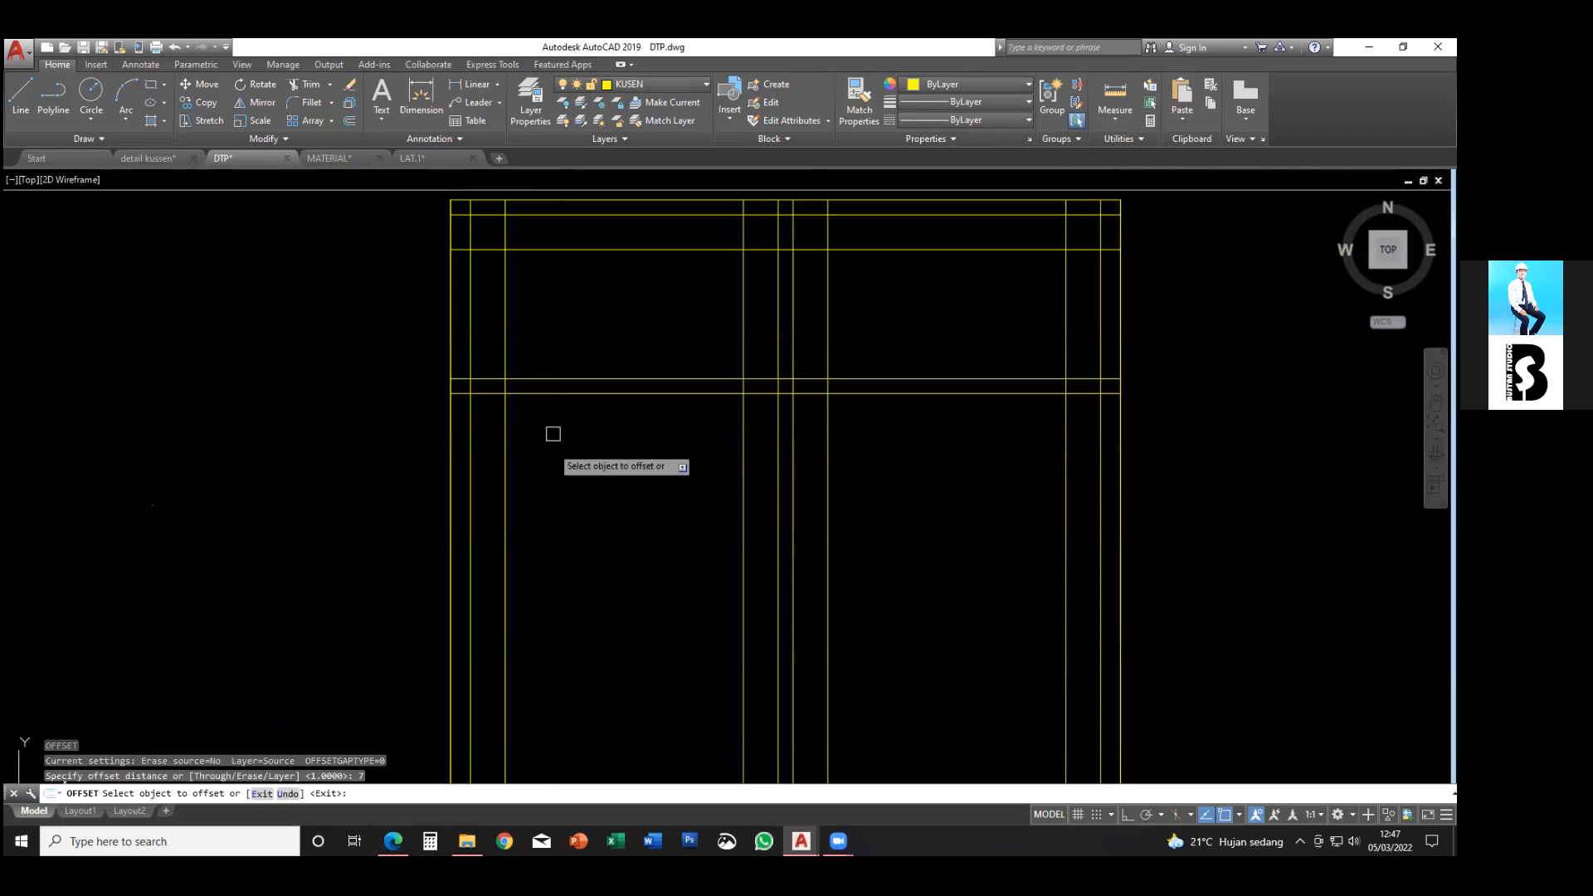
pyautogui.click(576, 376)
pyautogui.click(579, 346)
pyautogui.click(594, 397)
pyautogui.click(594, 430)
pyautogui.scroll(-2, 654, 474)
pyautogui.moveTo(655, 480); pyautogui.dragTo(643, 429, button='middle')
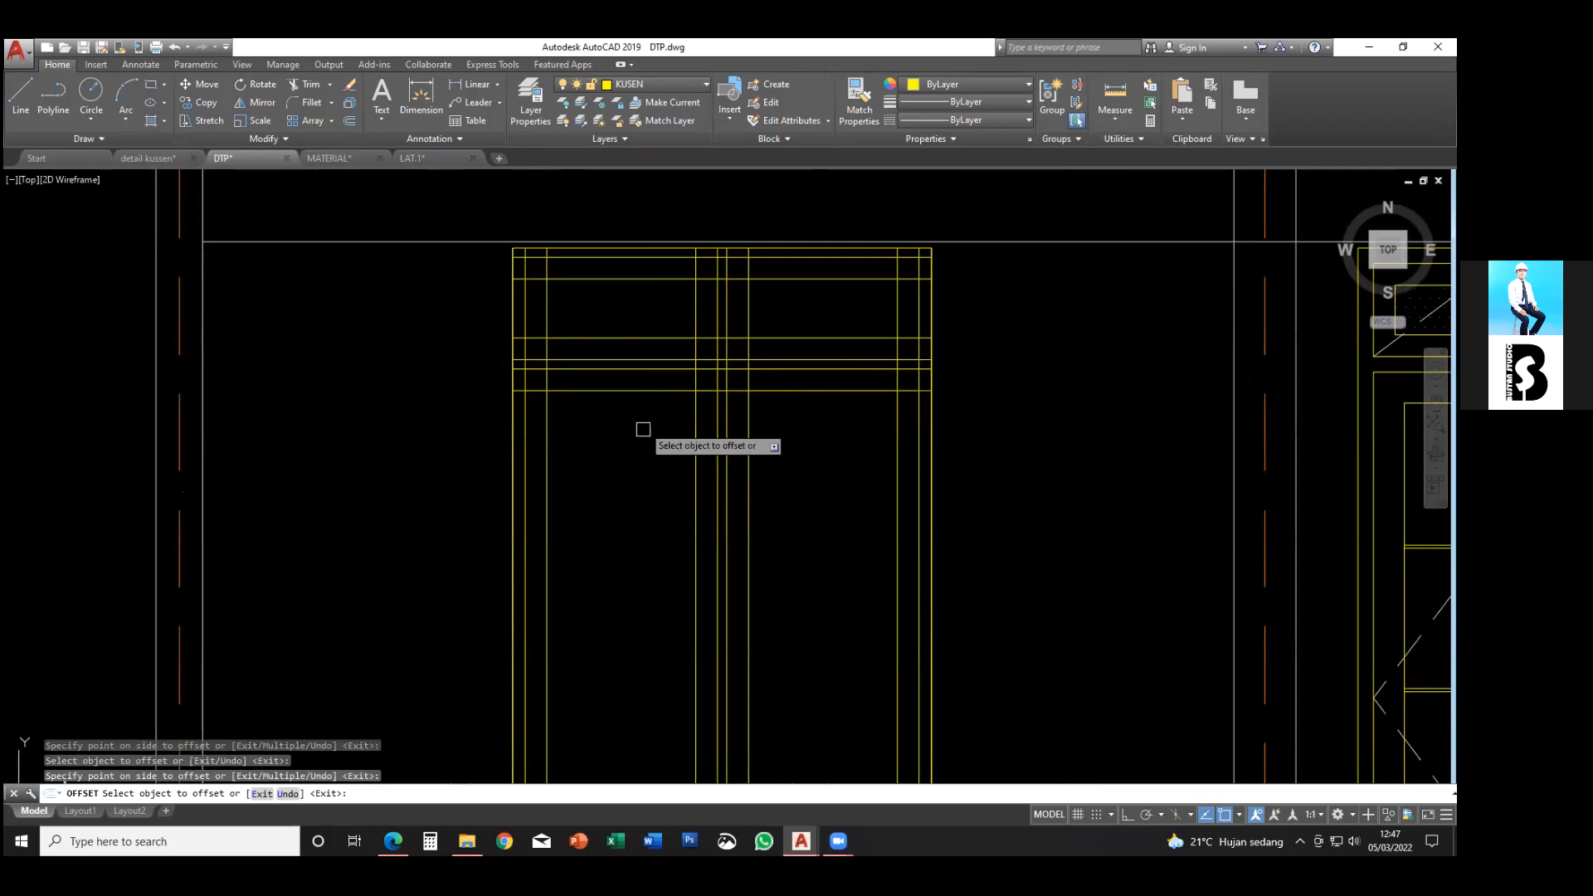
pyautogui.scroll(-2, 647, 431)
pyautogui.press('Escape')
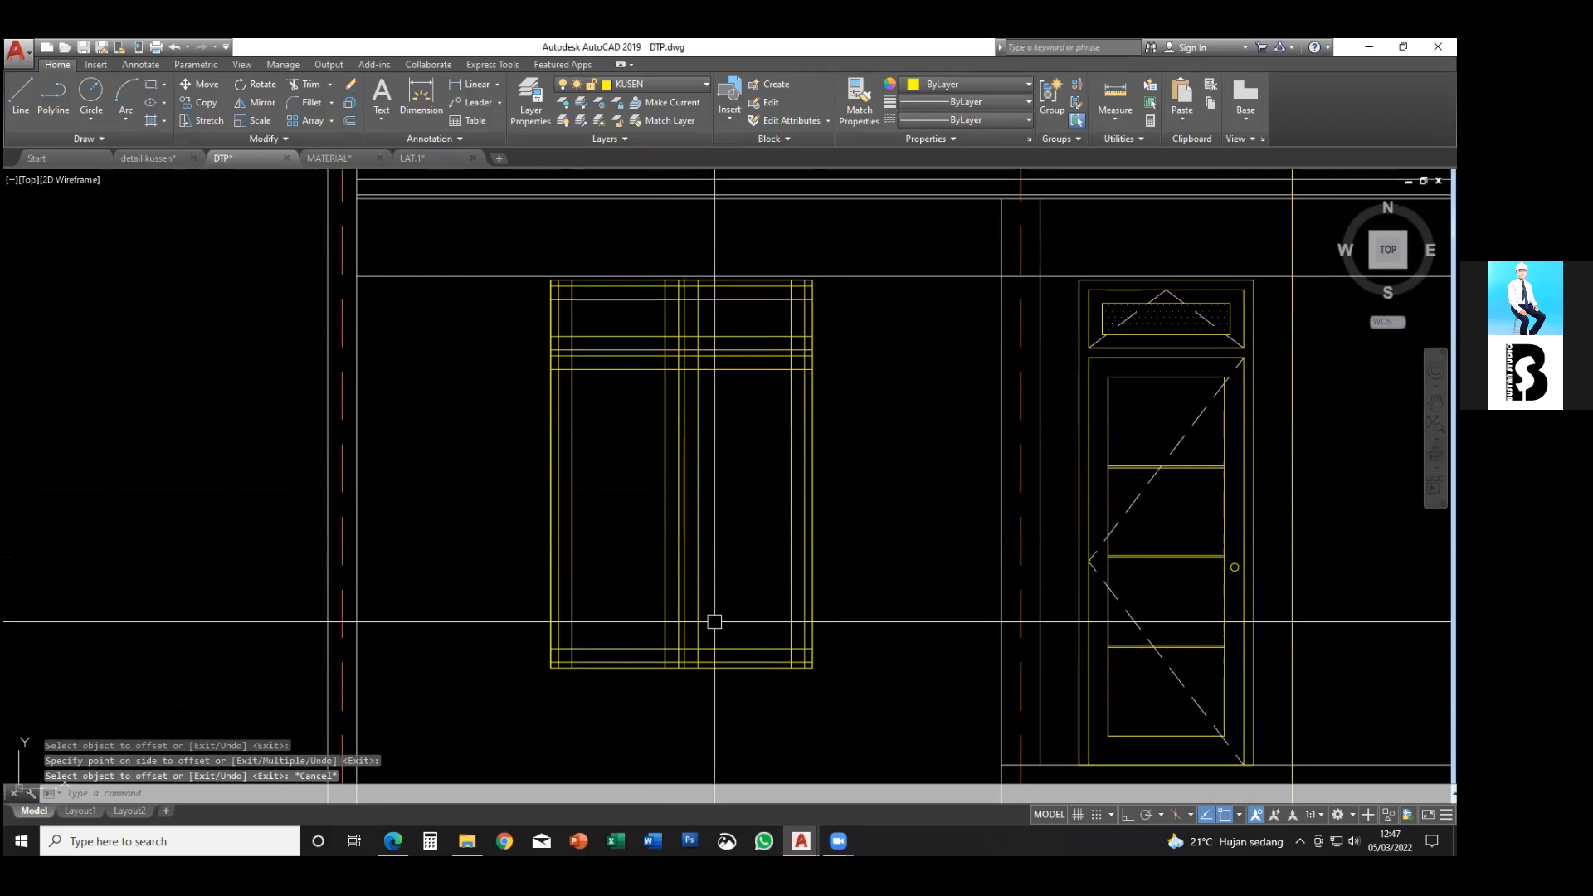
pyautogui.press('Escape')
pyautogui.press('Escape')
pyautogui.press('Escape')
# - Trim the upper and transom horizontal line ends inside the window's left frame strip
pyautogui.moveTo(677, 355); pyautogui.dragTo(687, 417, button='middle')
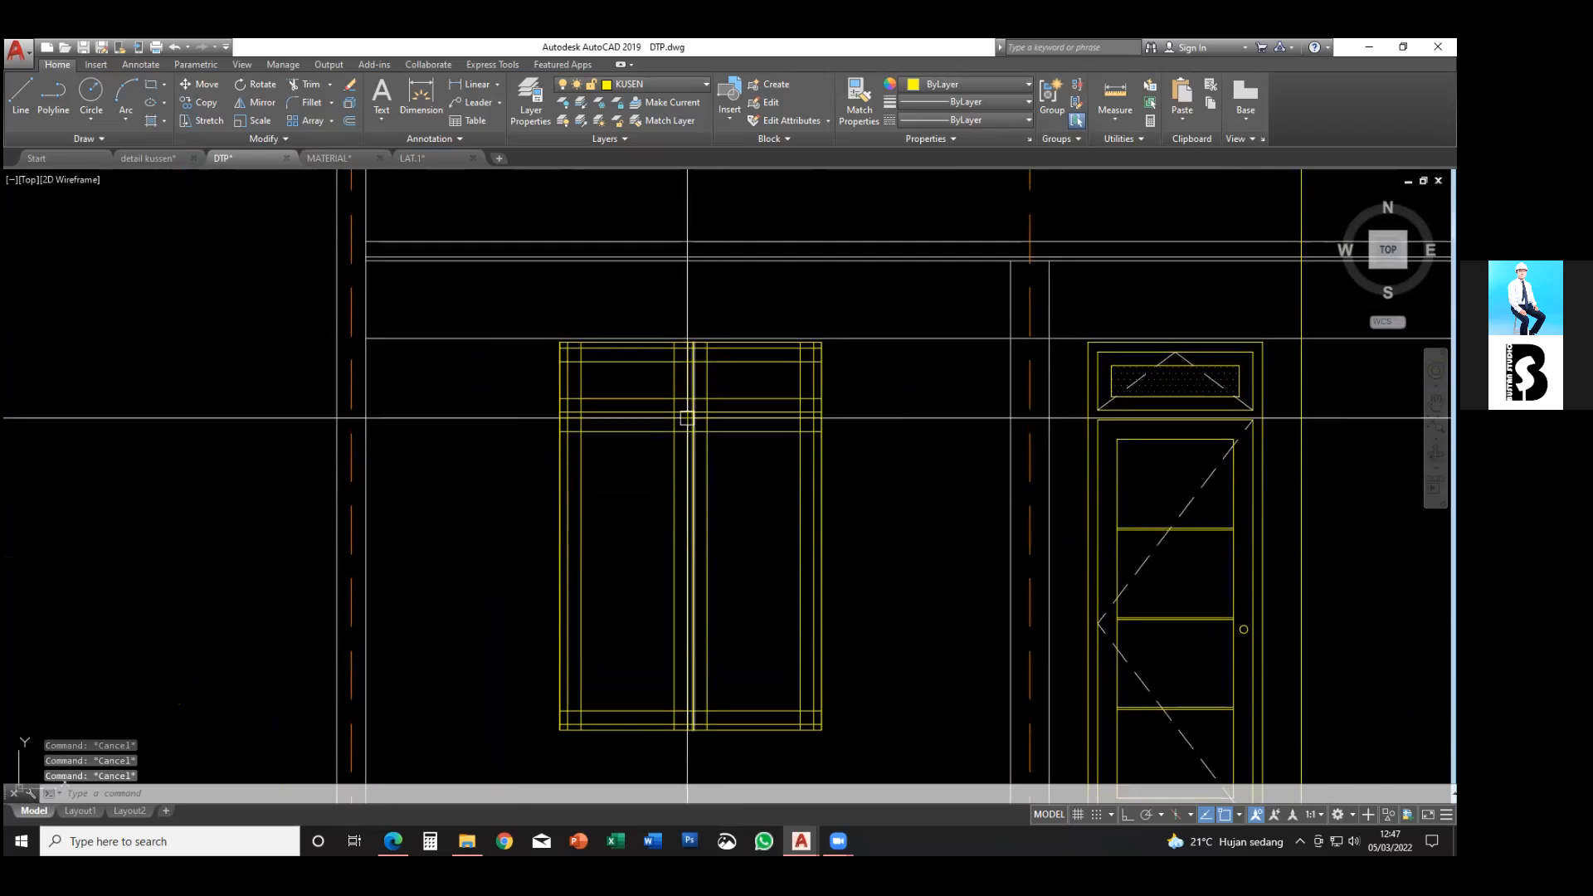
pyautogui.scroll(2, 687, 417)
pyautogui.write('tr')
pyautogui.press('Return')
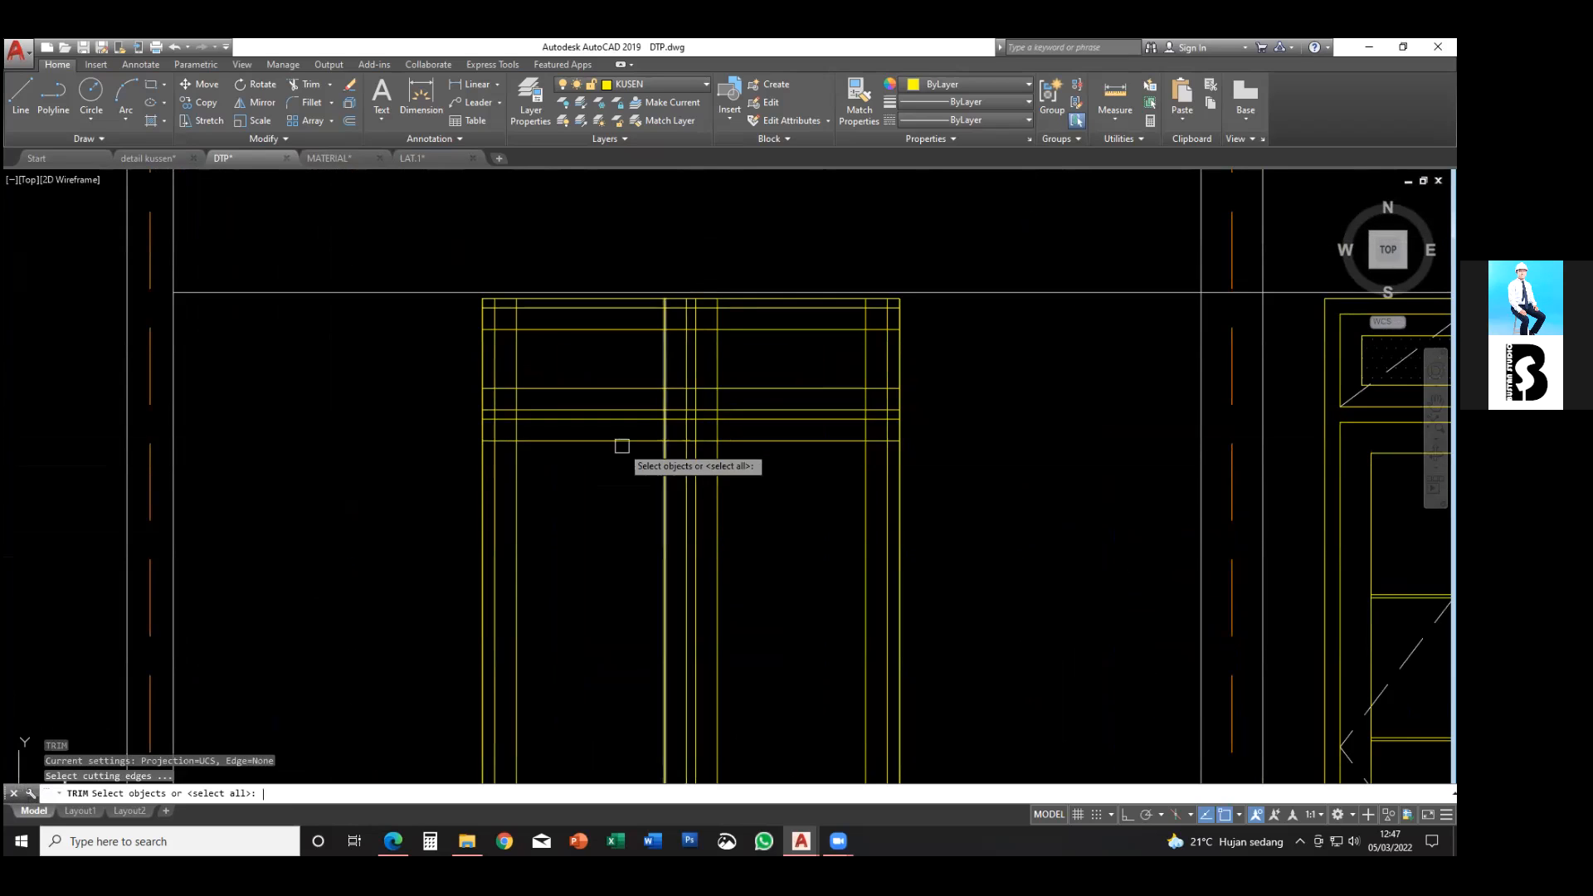
pyautogui.press('Return')
pyautogui.scroll(4, 477, 417)
pyautogui.scroll(-2, 498, 307)
pyautogui.moveTo(498, 302); pyautogui.dragTo(508, 340, button='middle')
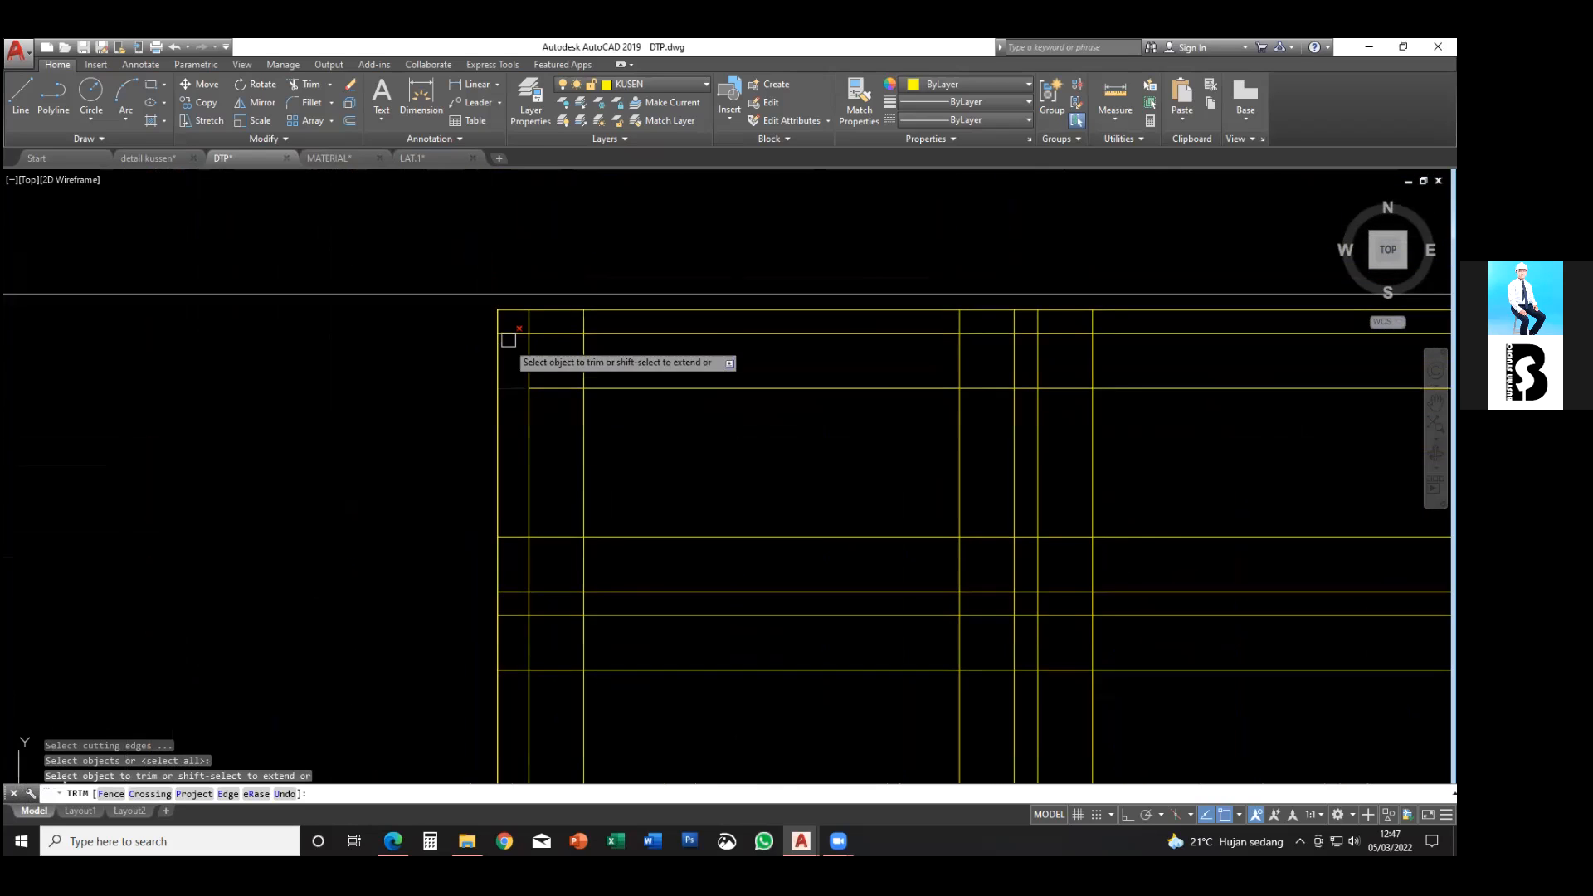
pyautogui.click(518, 348)
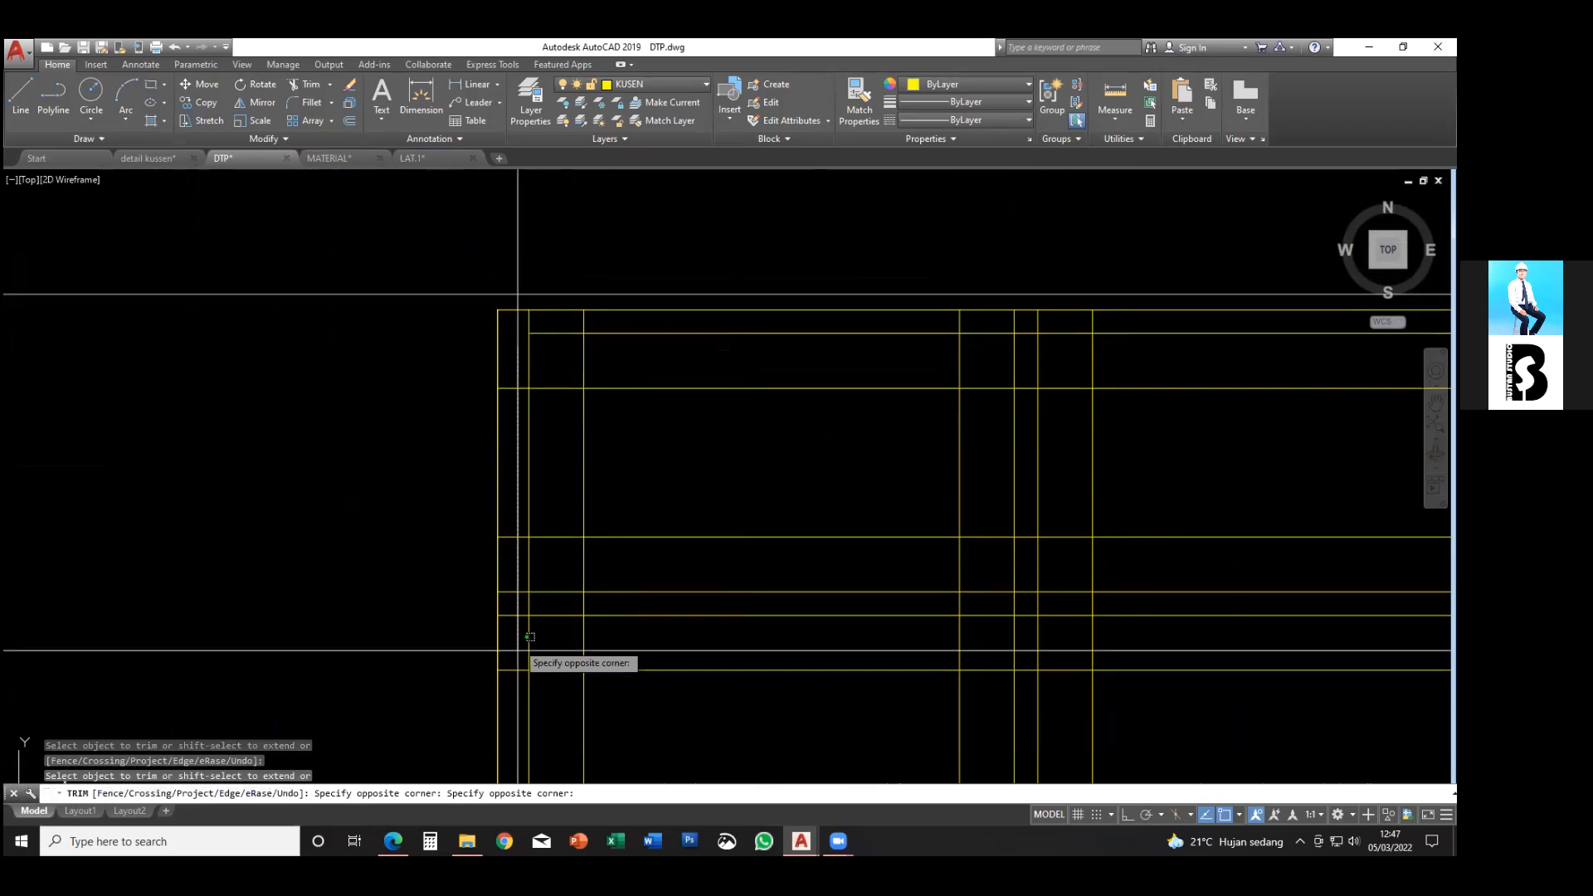
pyautogui.click(515, 695)
# - Trim the vertical lines out of the narrow transom strip between the upper and lower sashes
pyautogui.click(518, 600)
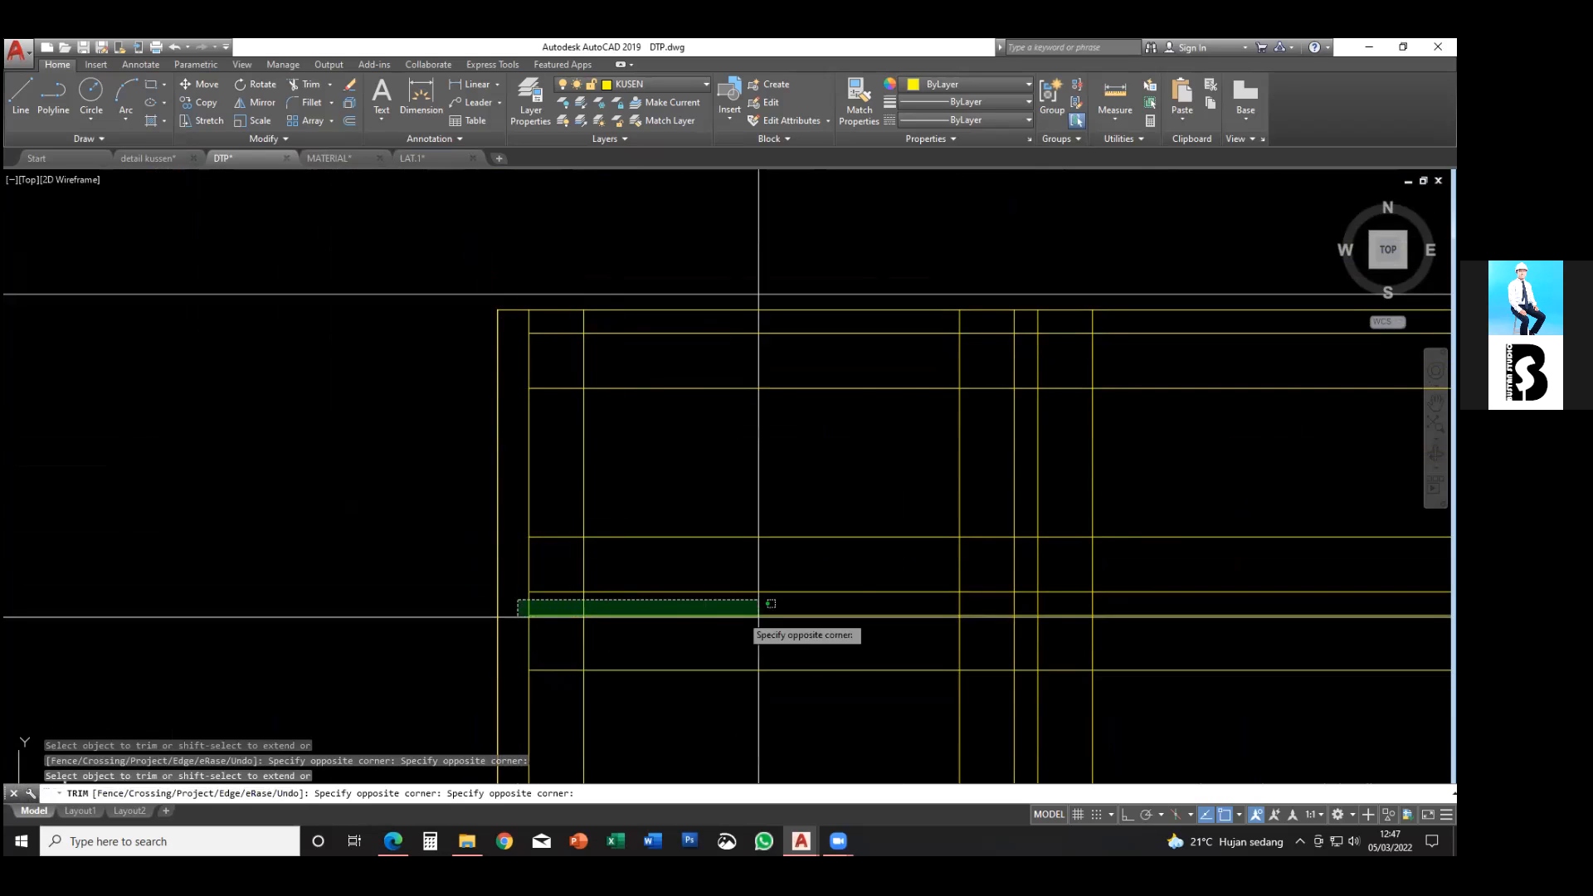
pyautogui.scroll(-3, 912, 614)
pyautogui.scroll(2, 977, 569)
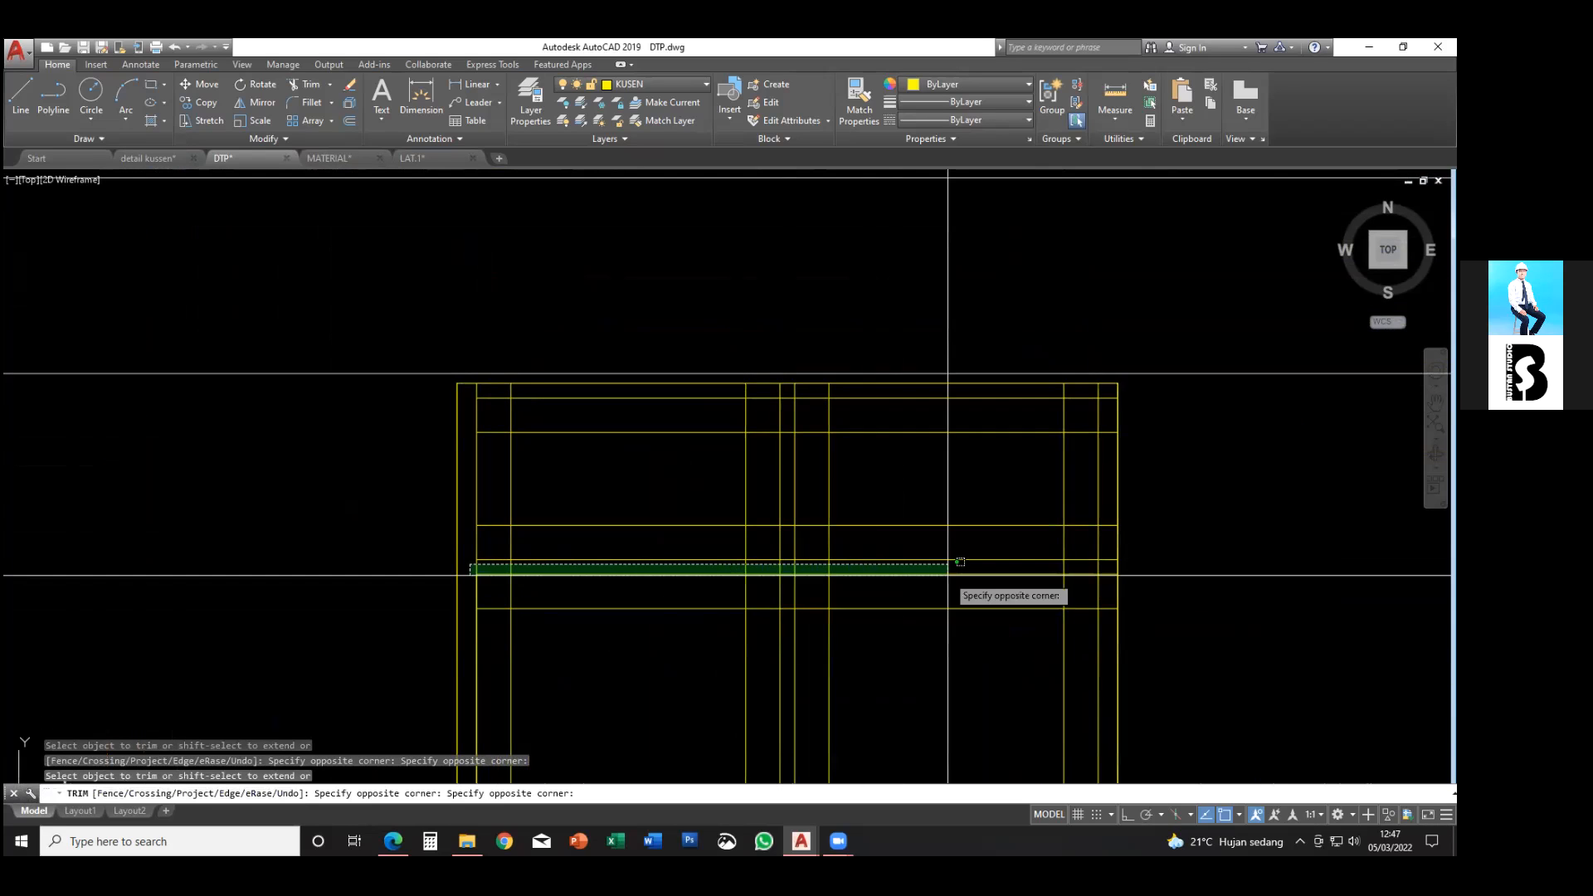
pyautogui.click(1113, 571)
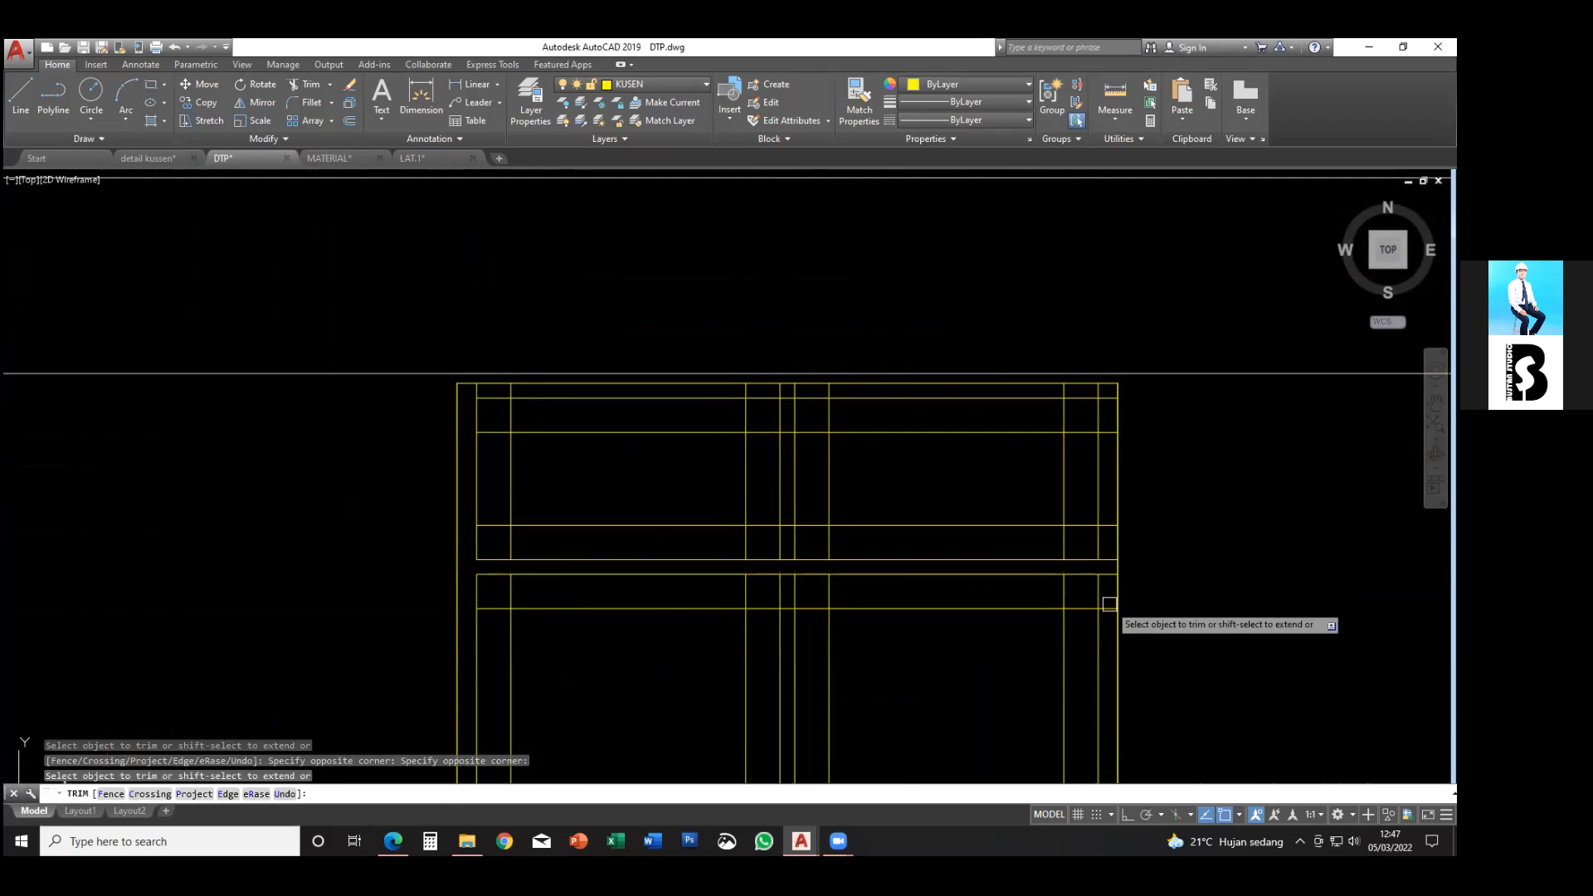
# - Trim the upper horizontal line ends inside the right frame strip and the vertical line ends inside the top frame strip
pyautogui.click(1103, 392)
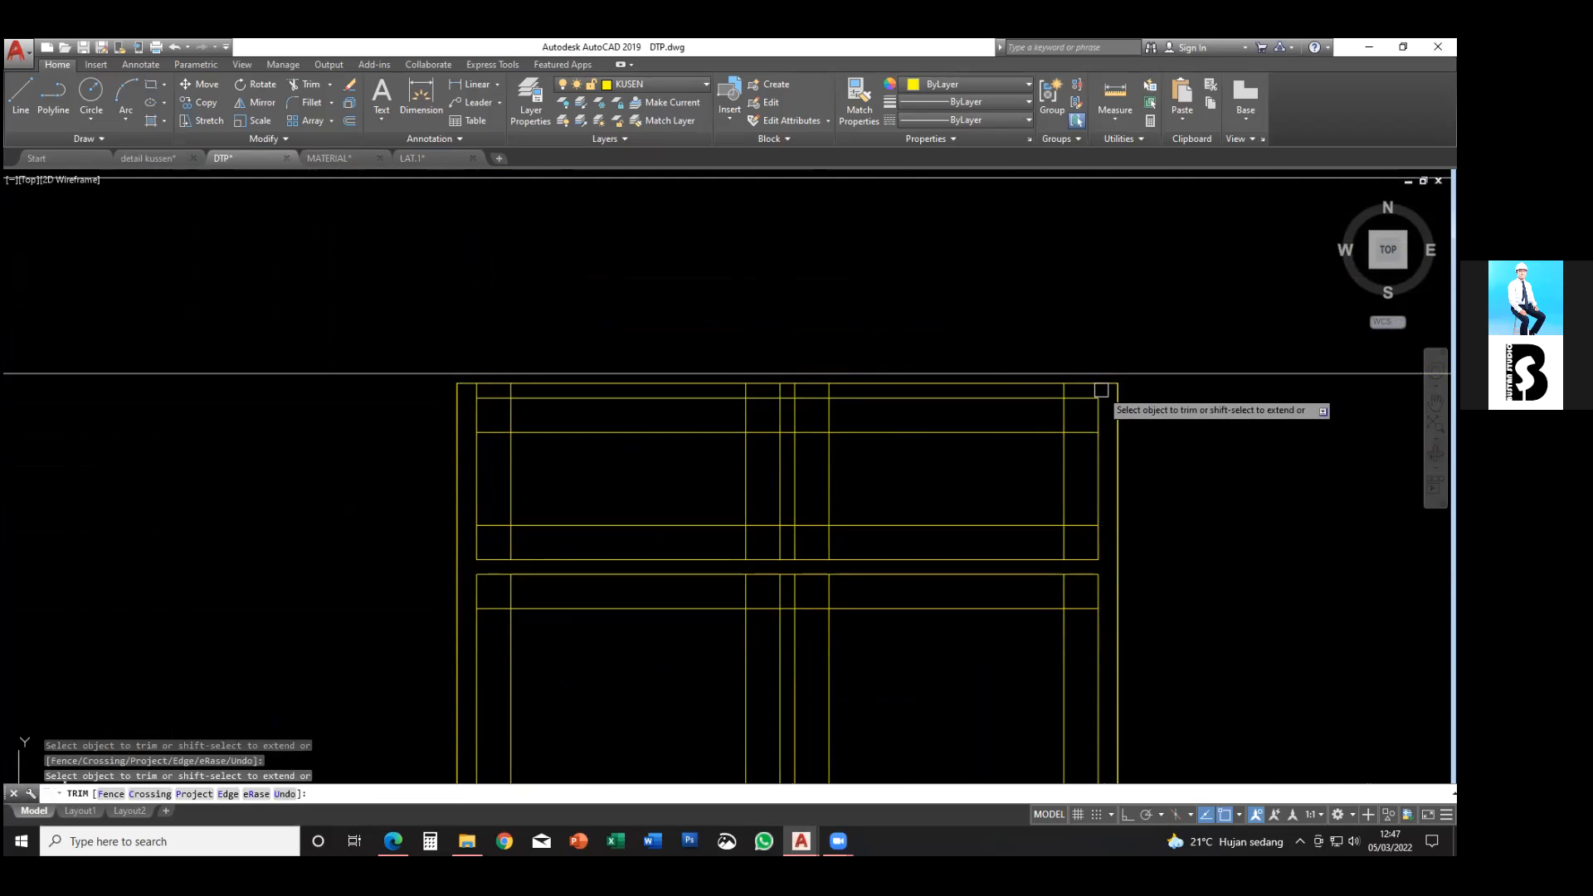
pyautogui.click(1101, 390)
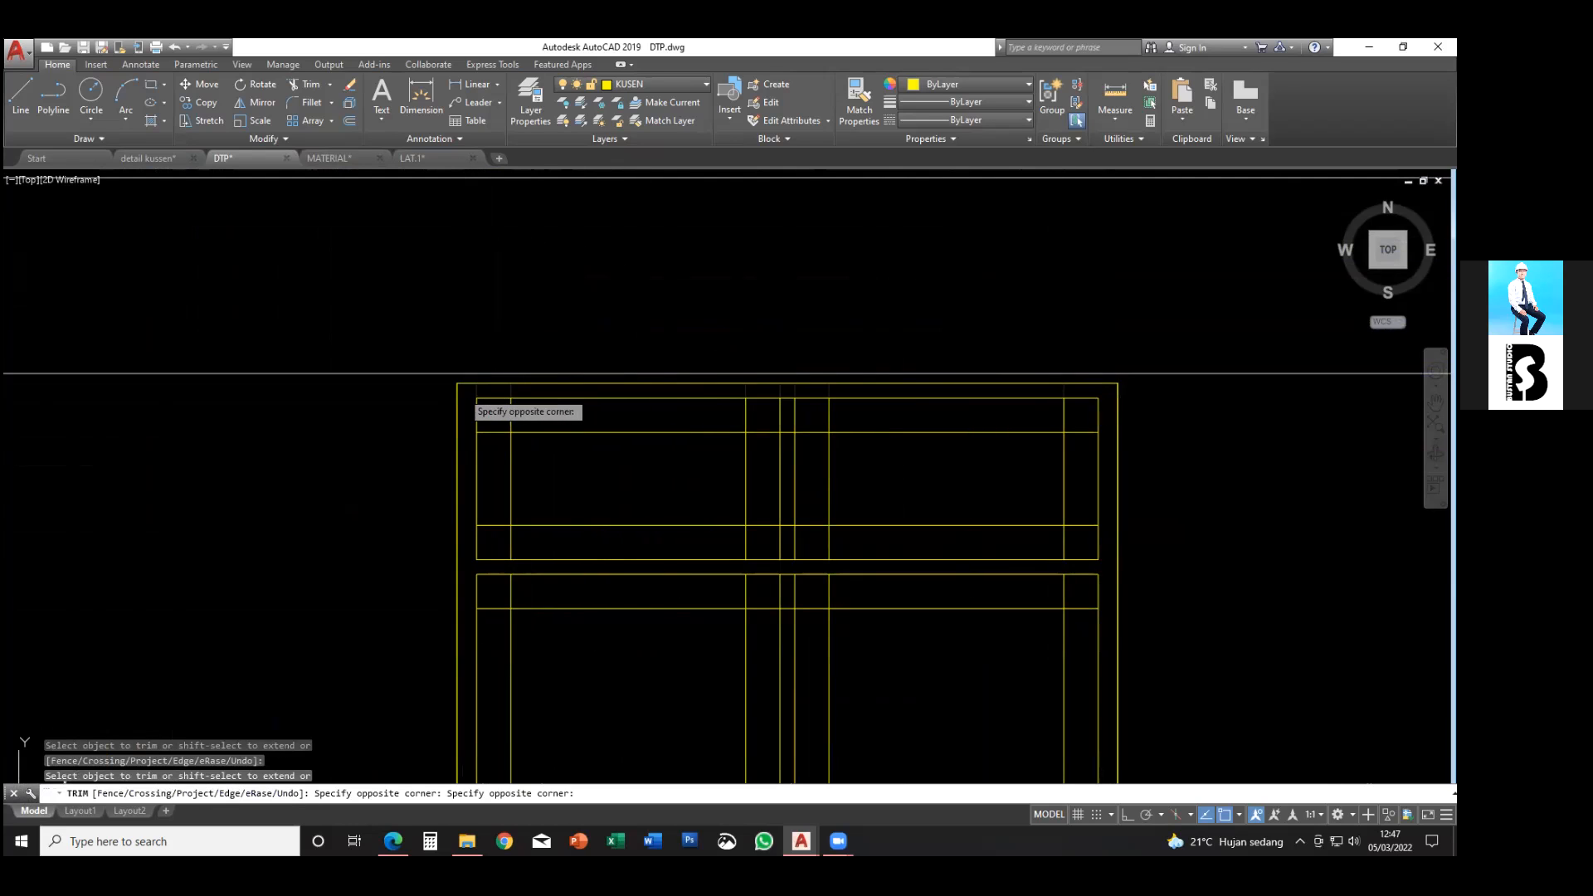
pyautogui.click(462, 392)
# - Trim the two lower horizontal line ends inside the left frame strip at the window's bottom
pyautogui.scroll(-1, 744, 569)
pyautogui.moveTo(755, 620); pyautogui.dragTo(716, 180, button='middle')
pyautogui.scroll(1, 555, 627)
pyautogui.scroll(2, 528, 541)
pyautogui.click(520, 539)
pyautogui.click(511, 679)
# - Trim the vertical line ends inside the bottom frame strip and the lower horizontal line ends inside the right frame strip
pyautogui.click(508, 679)
pyautogui.scroll(-2, 697, 690)
pyautogui.moveTo(1070, 698); pyautogui.dragTo(719, 650, button='middle')
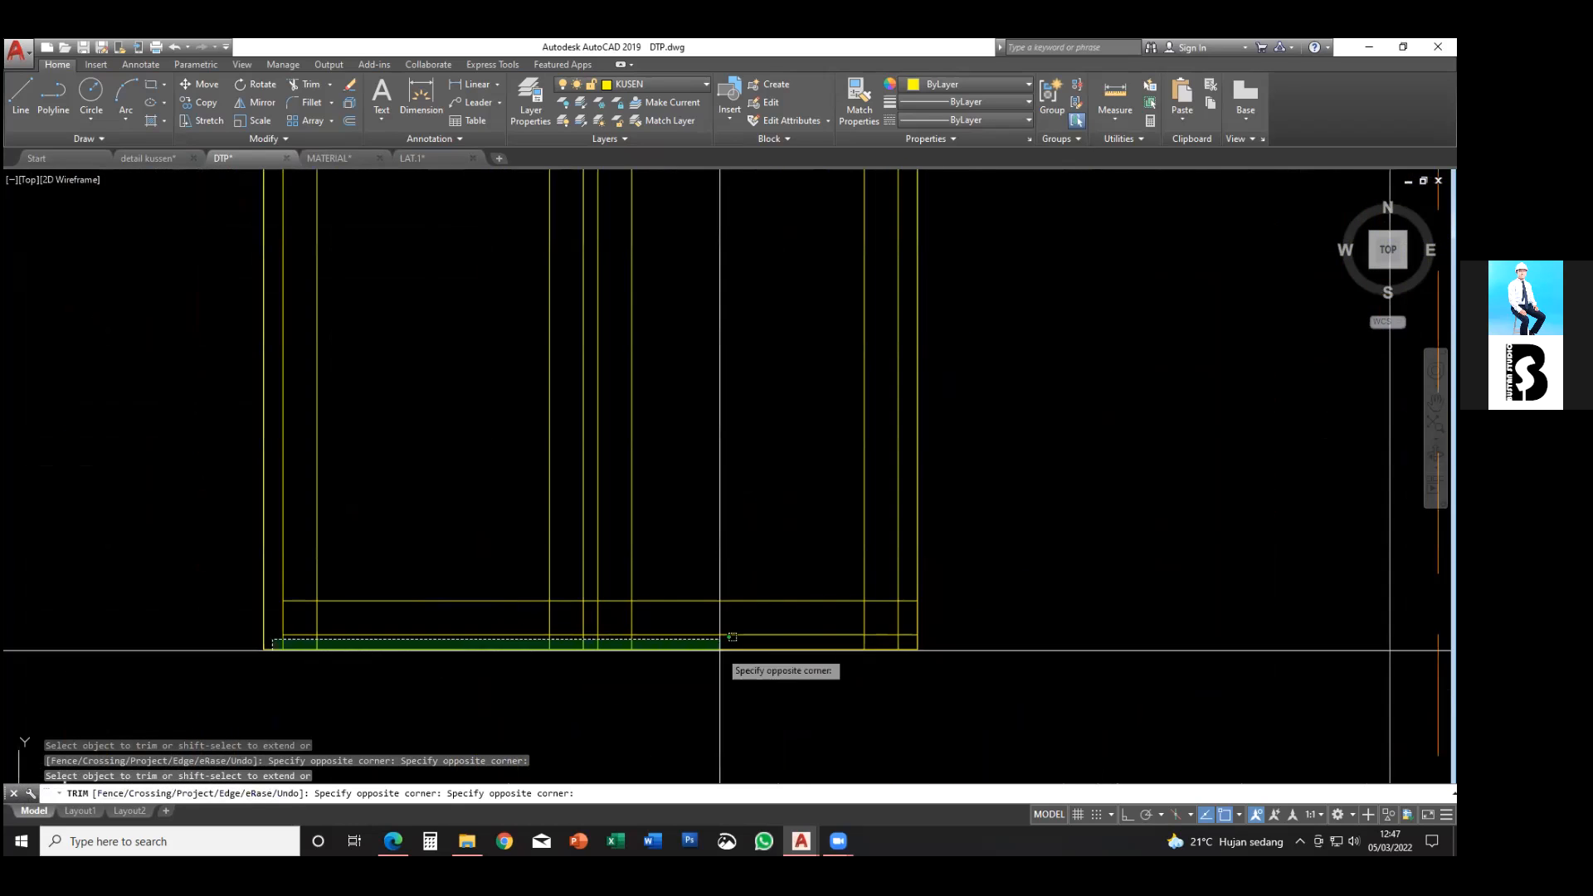
pyautogui.click(903, 641)
pyautogui.scroll(2, 908, 642)
pyautogui.click(909, 639)
pyautogui.click(902, 558)
pyautogui.scroll(-6, 861, 615)
pyautogui.moveTo(819, 581); pyautogui.dragTo(818, 658, button='middle')
pyautogui.scroll(2, 856, 428)
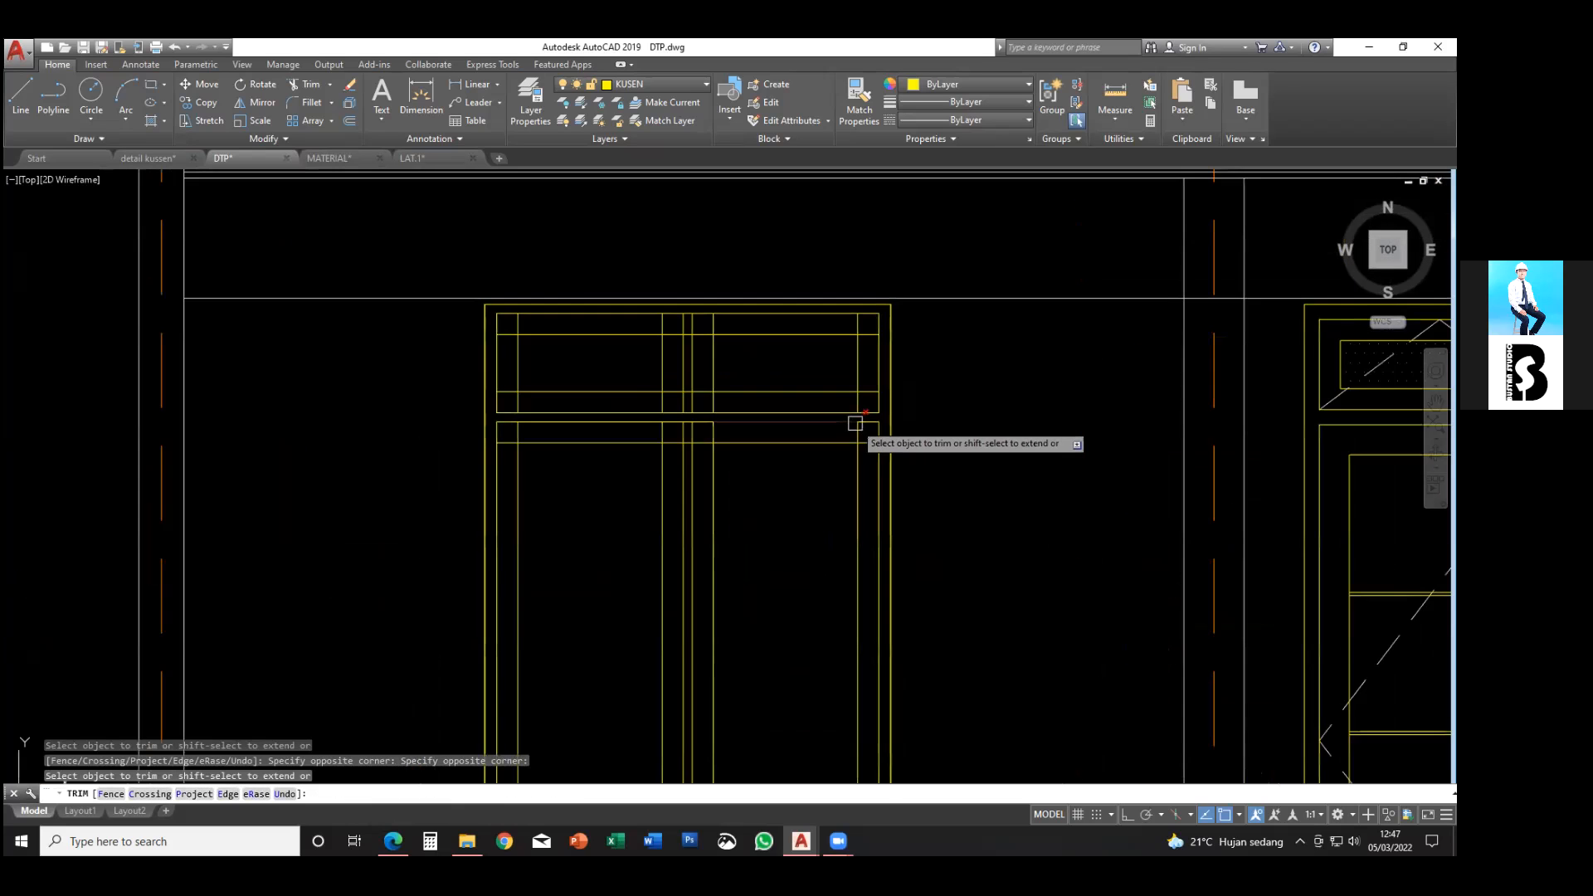
pyautogui.moveTo(855, 424); pyautogui.dragTo(875, 468, button='middle')
pyautogui.scroll(2, 500, 468)
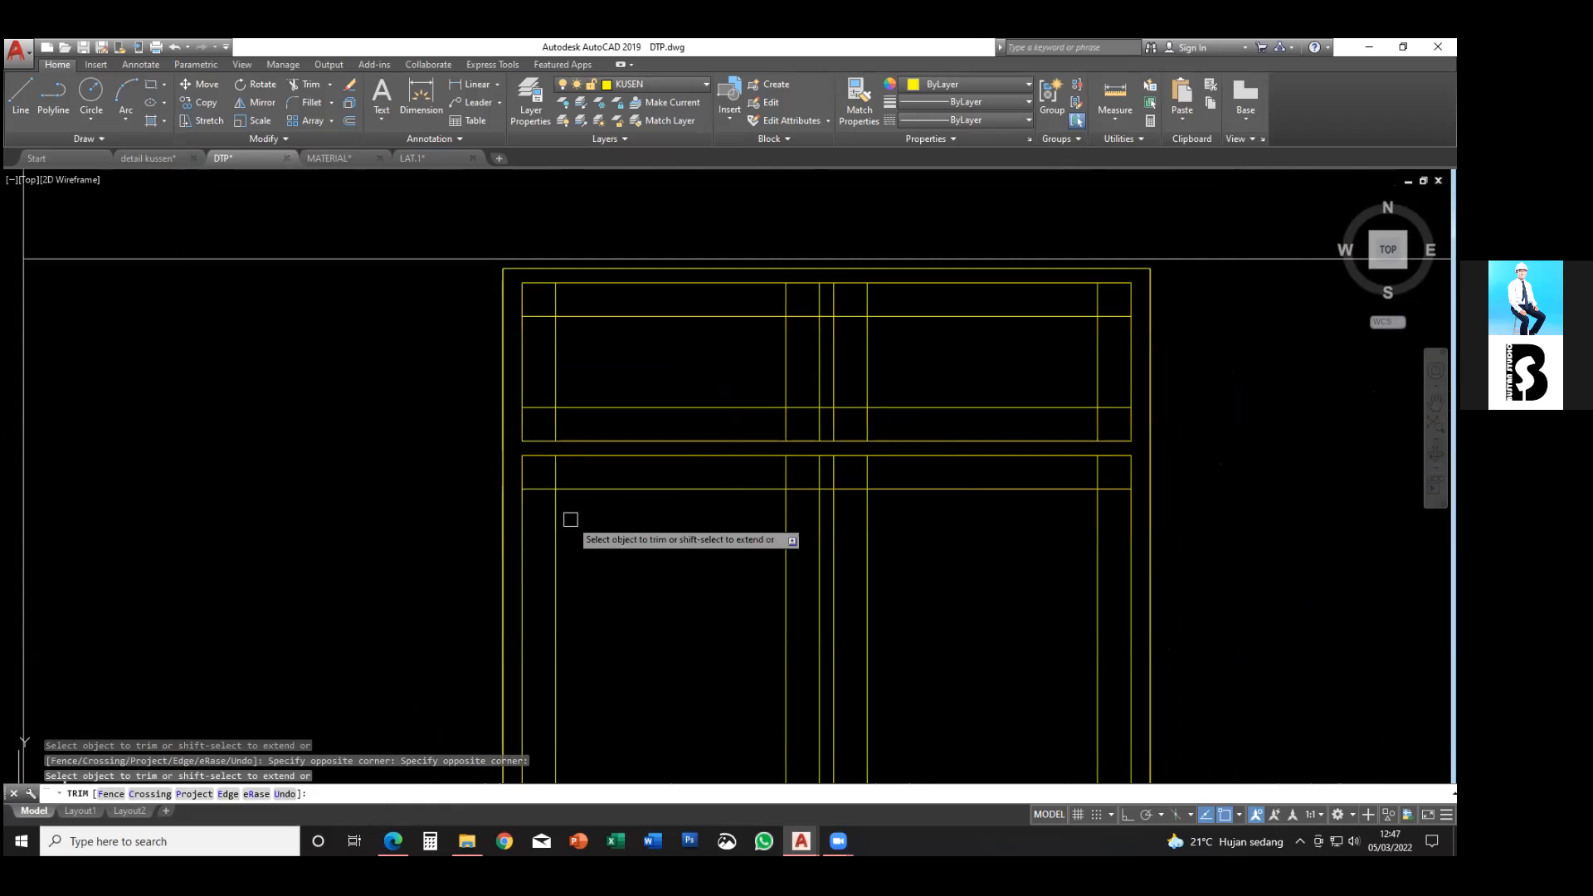
pyautogui.press('Escape')
pyautogui.press('Escape')
pyautogui.press('Escape')
# - Trim the horizontal lines out of the narrow vertical strip between the left and right halves of the window
pyautogui.moveTo(614, 557); pyautogui.dragTo(622, 472, button='middle')
pyautogui.press('Escape')
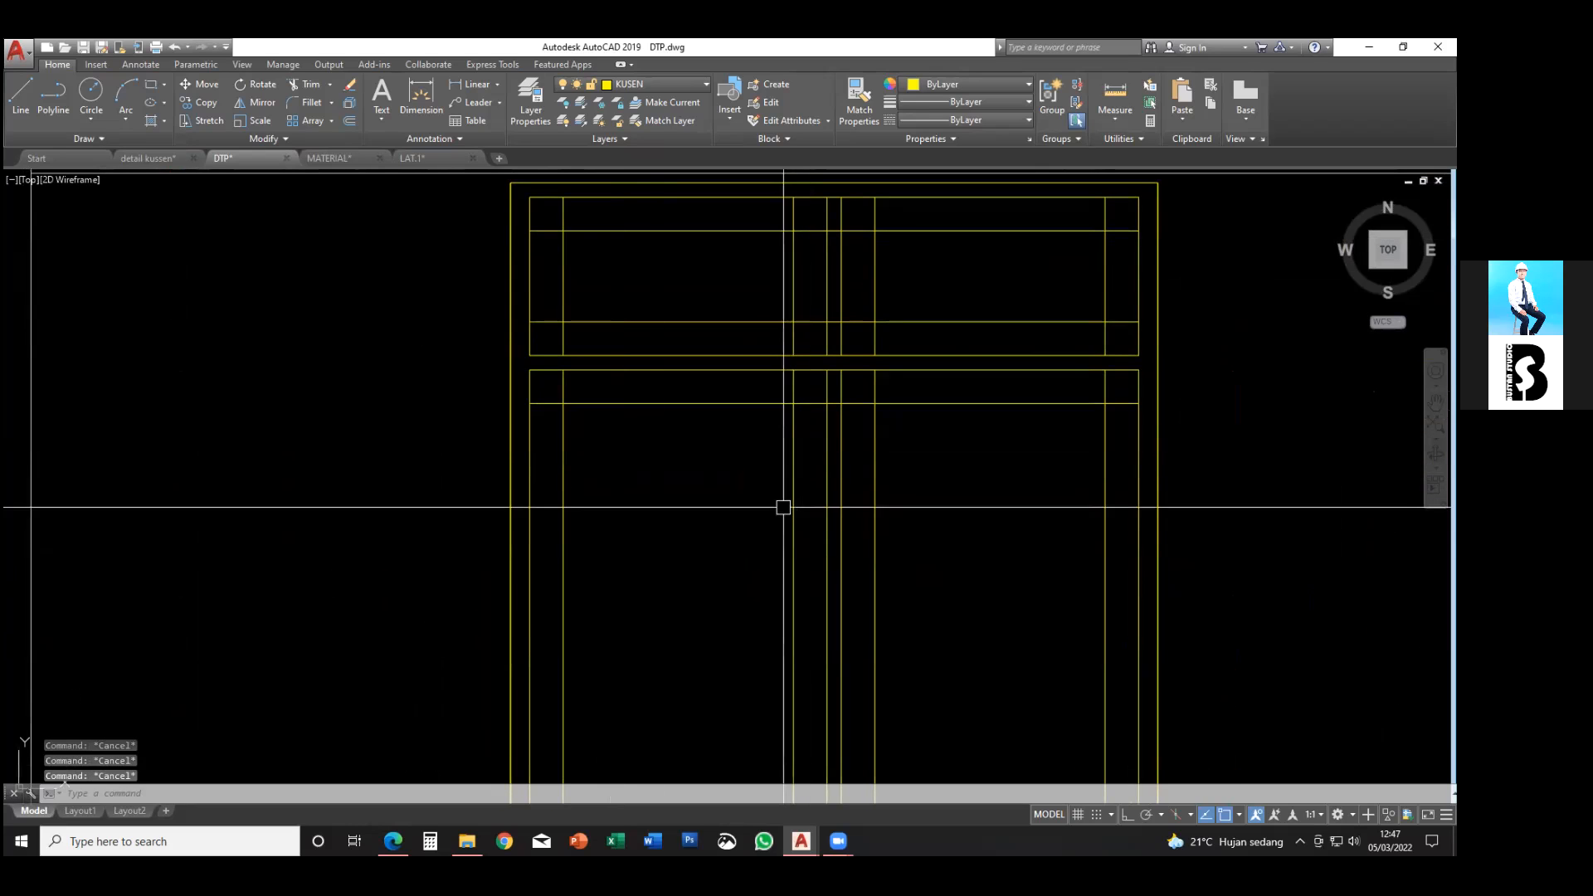
pyautogui.write('tr')
pyautogui.press('Return')
pyautogui.press('Return')
pyautogui.scroll(4, 844, 292)
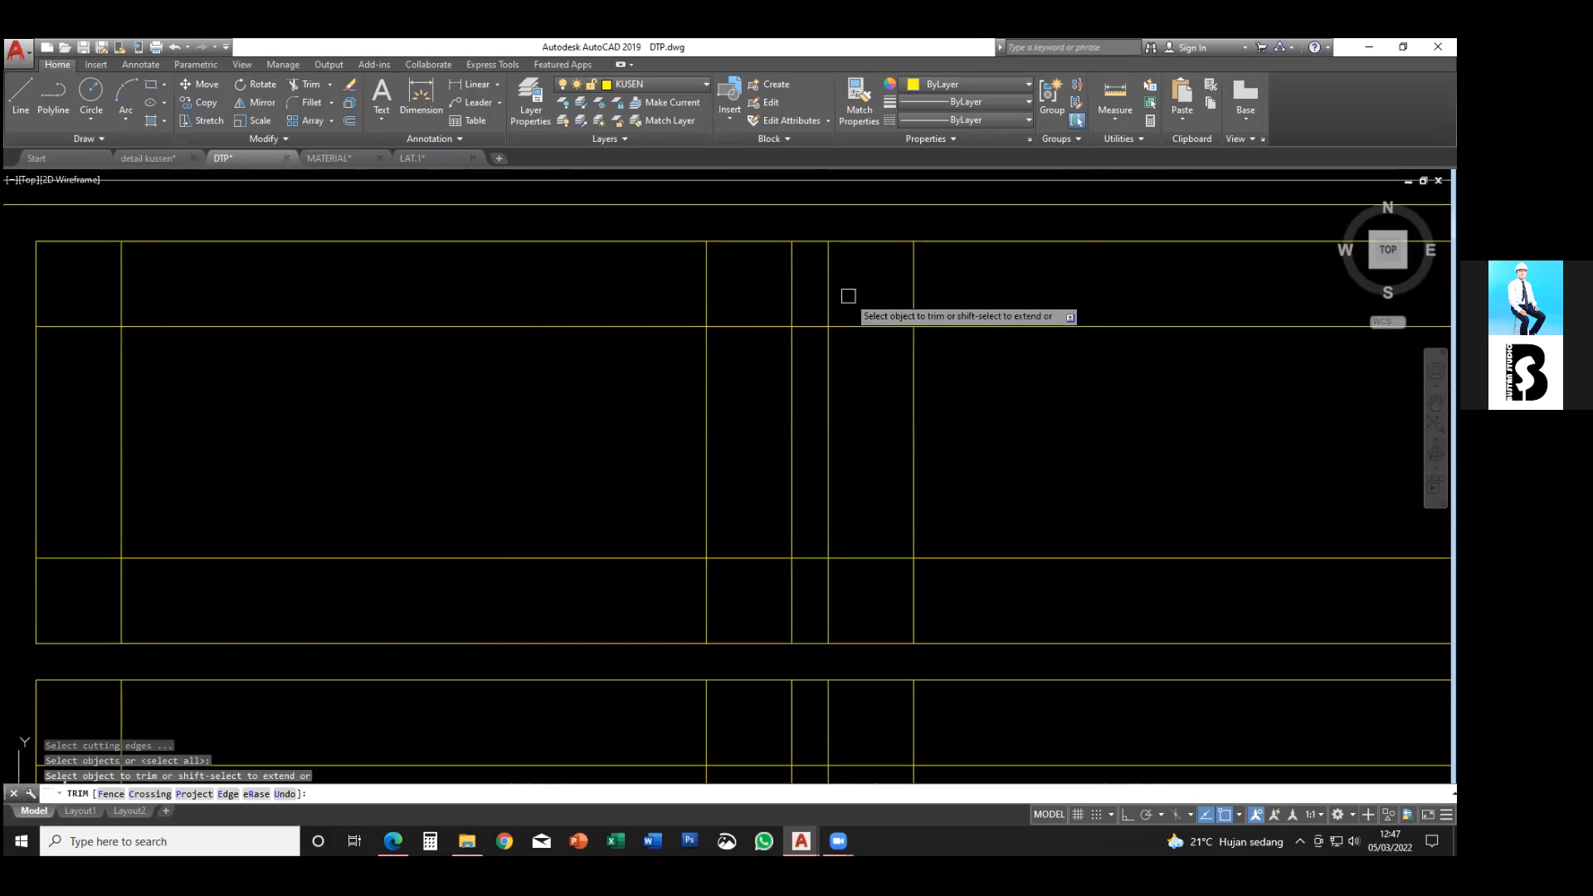
pyautogui.click(808, 234)
pyautogui.scroll(-5, 807, 377)
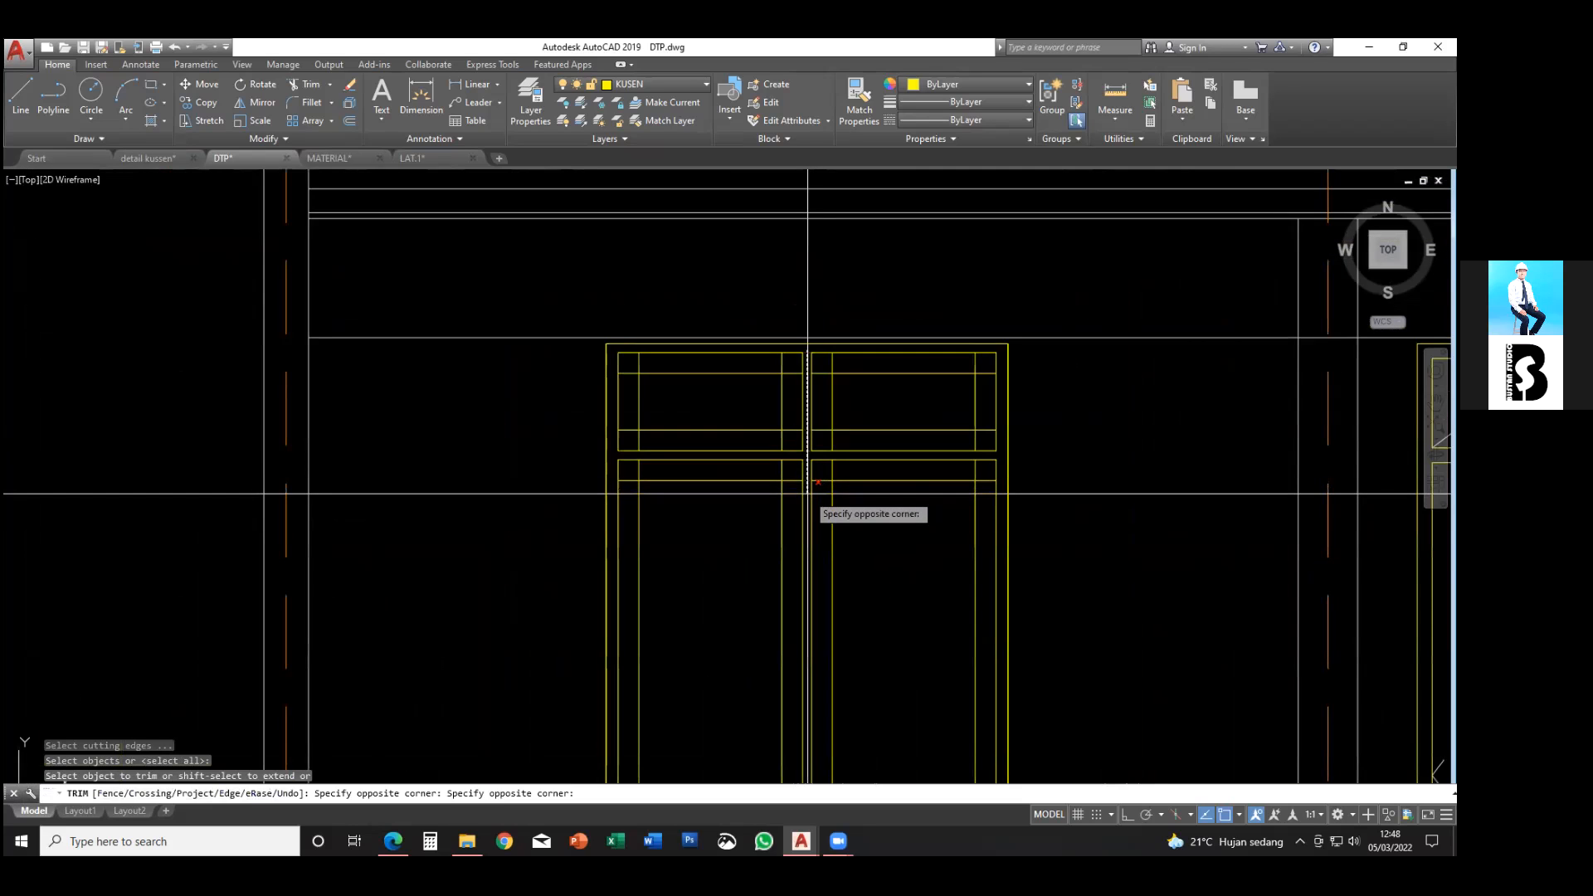
pyautogui.click(809, 502)
pyautogui.scroll(4, 821, 576)
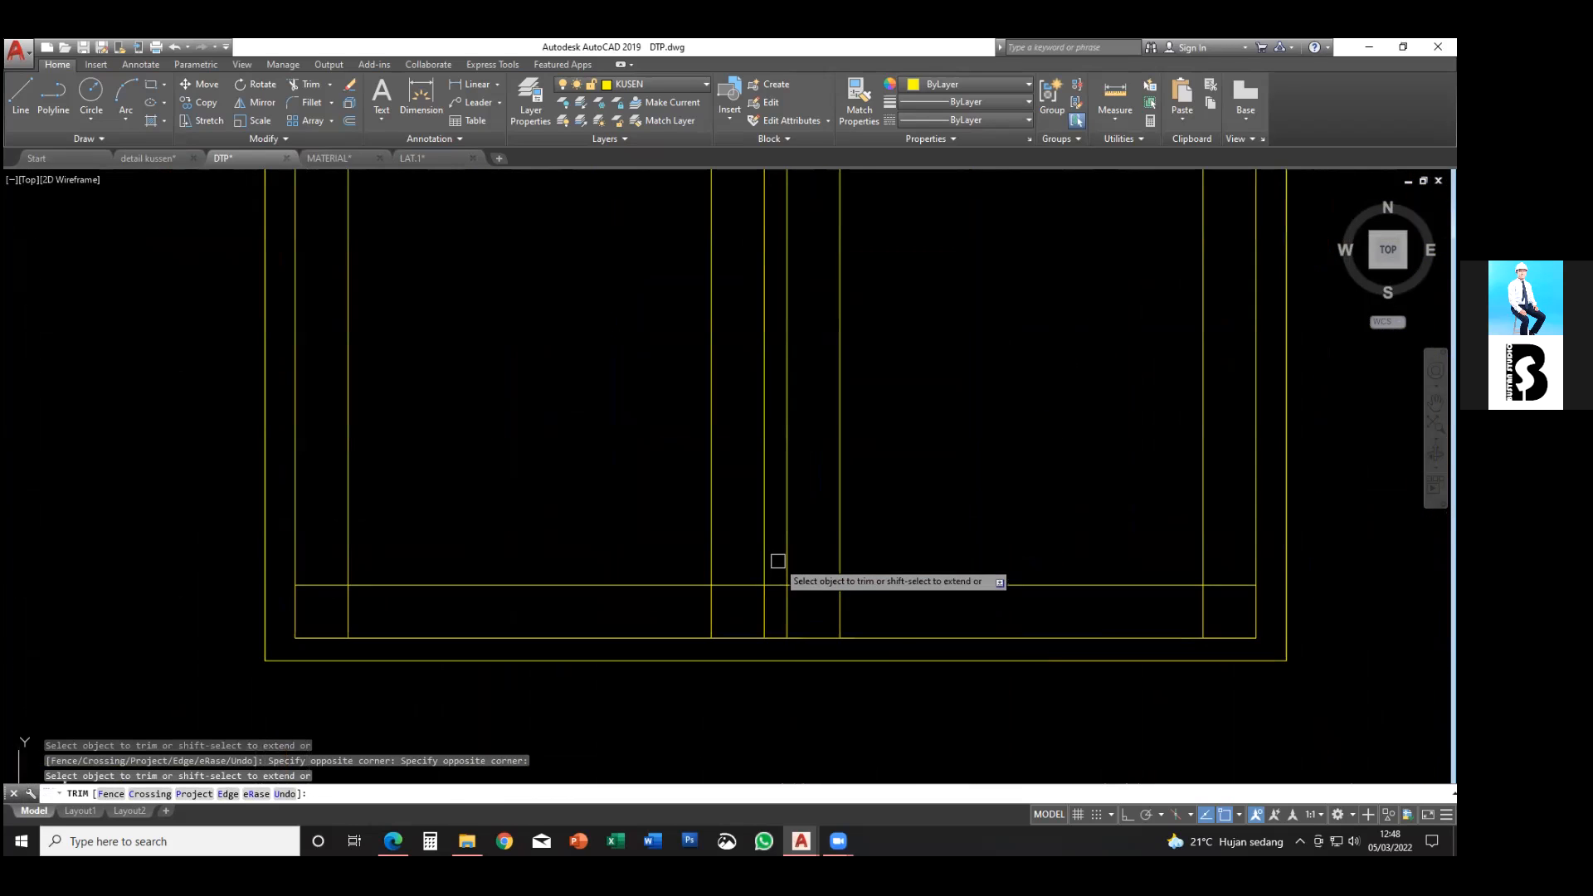
pyautogui.scroll(-2, 887, 613)
pyautogui.moveTo(888, 611)
pyautogui.mouseDown(button='middle')
pyautogui.moveTo(684, 636)
pyautogui.moveTo(694, 651)
pyautogui.mouseUp(button='middle')
pyautogui.scroll(-2, 686, 638)
pyautogui.press('Escape')
pyautogui.press('Escape')
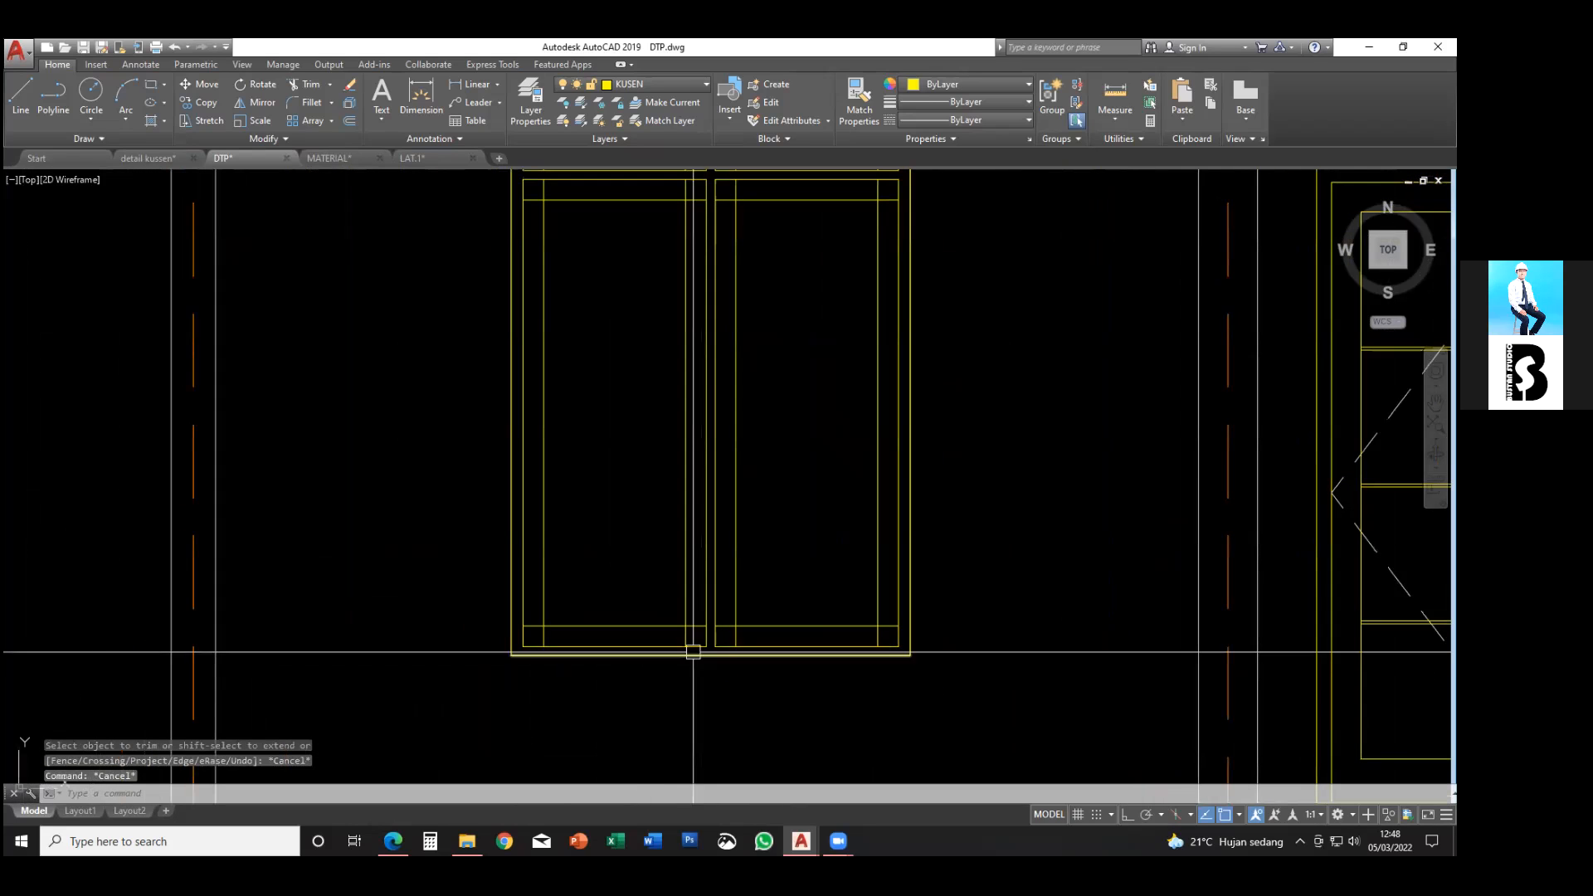
# - Fillet the bottom corners of the inner pane outlines in both lower sashes with radius 0
pyautogui.write('f')
pyautogui.press('space')
pyautogui.click(565, 626)
pyautogui.click(548, 606)
pyautogui.press('space')
pyautogui.click(635, 622)
pyautogui.click(686, 607)
pyautogui.press('space')
pyautogui.click(771, 626)
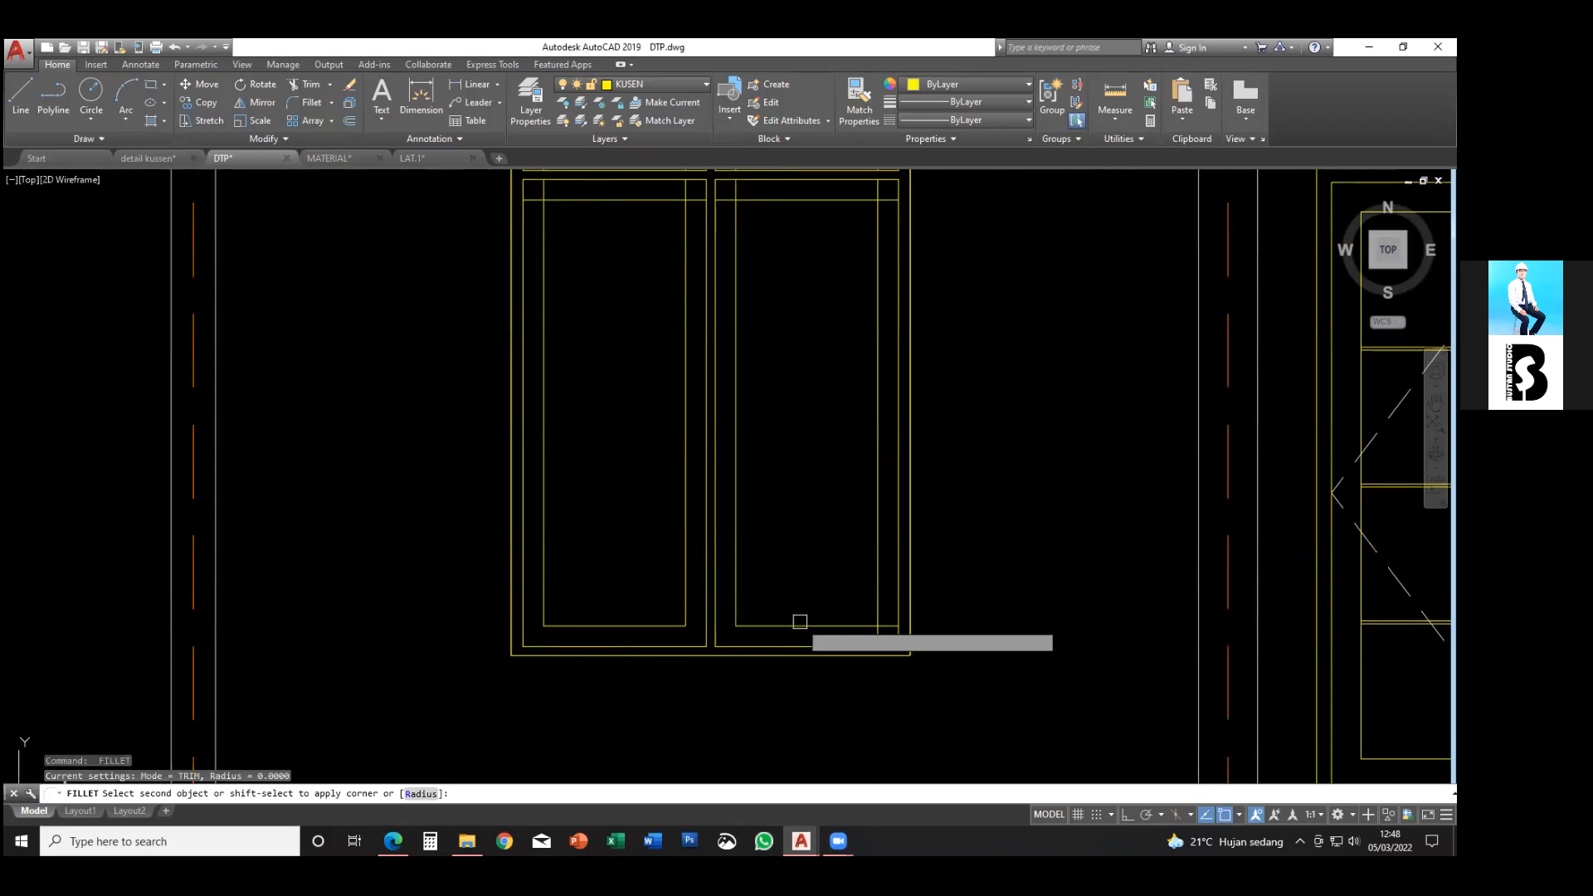
pyautogui.click(874, 595)
# - Fillet the top corners of the inner pane outlines in both lower sashes with radius 0
pyautogui.moveTo(847, 462); pyautogui.dragTo(844, 623, button='middle')
pyautogui.press('space')
pyautogui.click(731, 405)
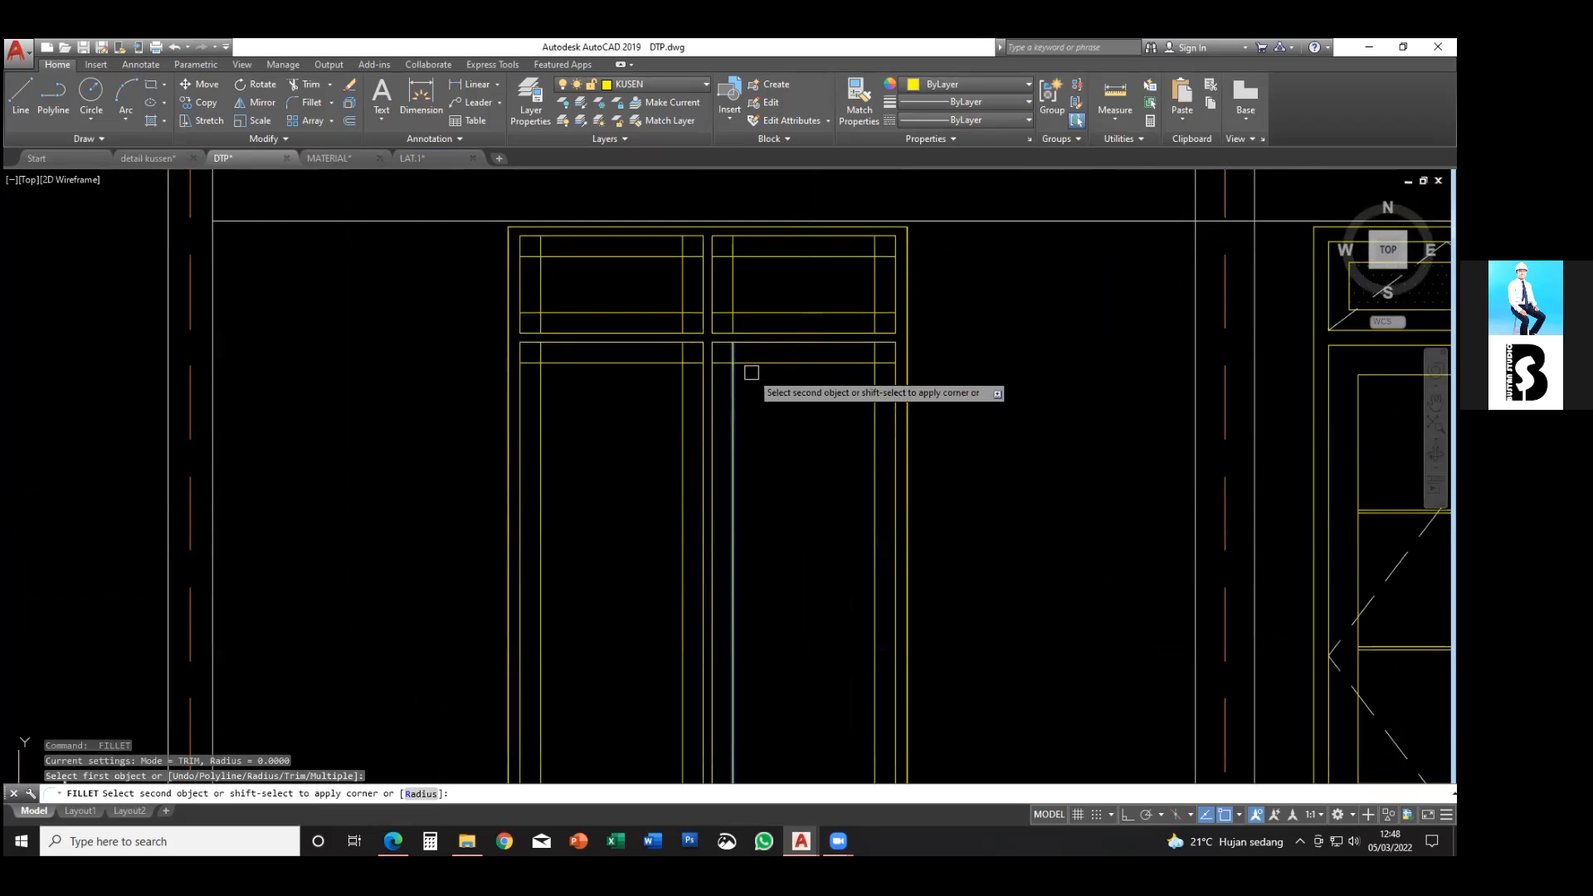
pyautogui.click(766, 351)
pyautogui.click(772, 353)
pyautogui.click(783, 360)
pyautogui.press('space')
pyautogui.click(846, 363)
pyautogui.click(875, 396)
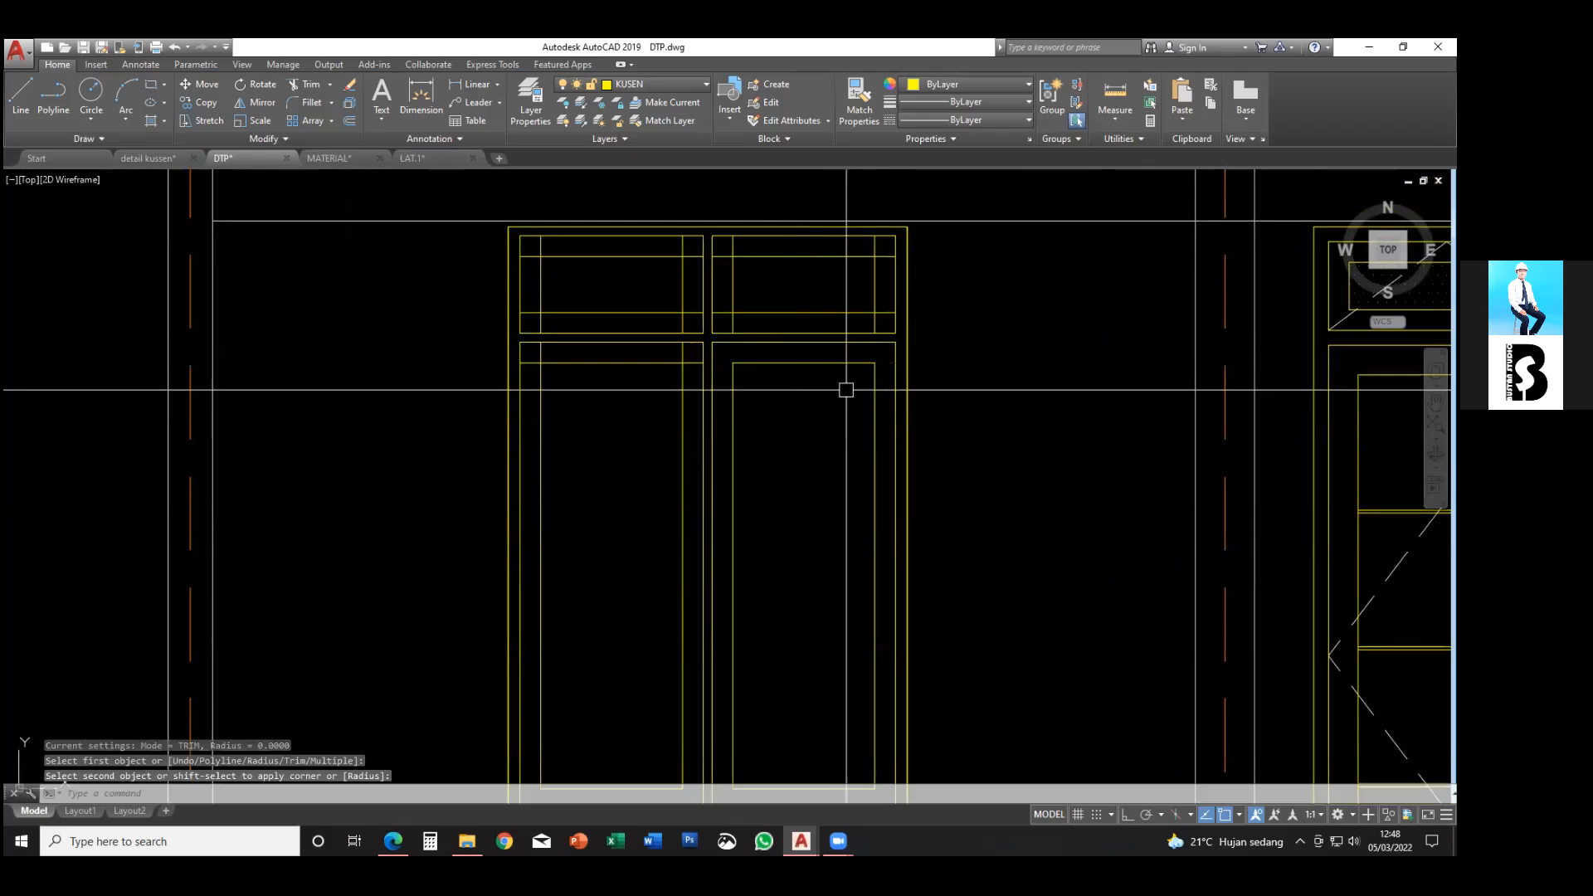
pyautogui.press('space')
pyautogui.click(546, 382)
pyautogui.click(554, 363)
# - Fillet the inner line corners of the left transom with radius 0 into a closed pane outline
pyautogui.moveTo(562, 359); pyautogui.dragTo(561, 473, button='middle')
pyautogui.press('space')
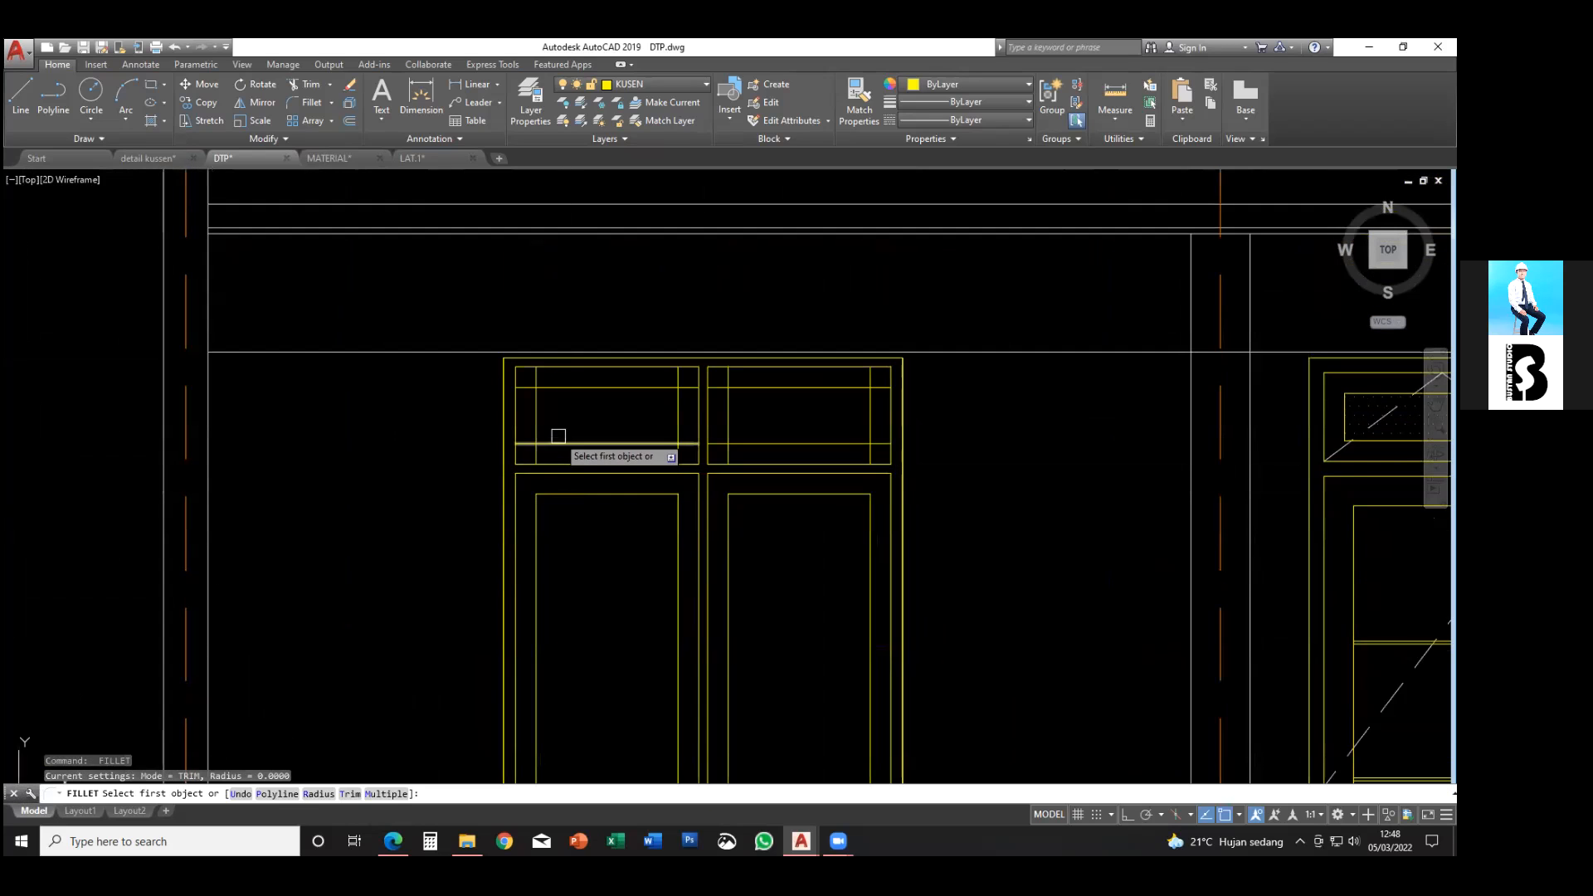
pyautogui.click(535, 413)
pyautogui.moveTo(535, 412); pyautogui.dragTo(515, 475, button='middle')
pyautogui.press('space')
pyautogui.click(524, 457)
pyautogui.click(556, 448)
pyautogui.press('space')
pyautogui.click(628, 449)
pyautogui.click(664, 472)
# - Fillet the inner line corners of the right transom with radius 0 into a closed pane outline
pyautogui.press('space')
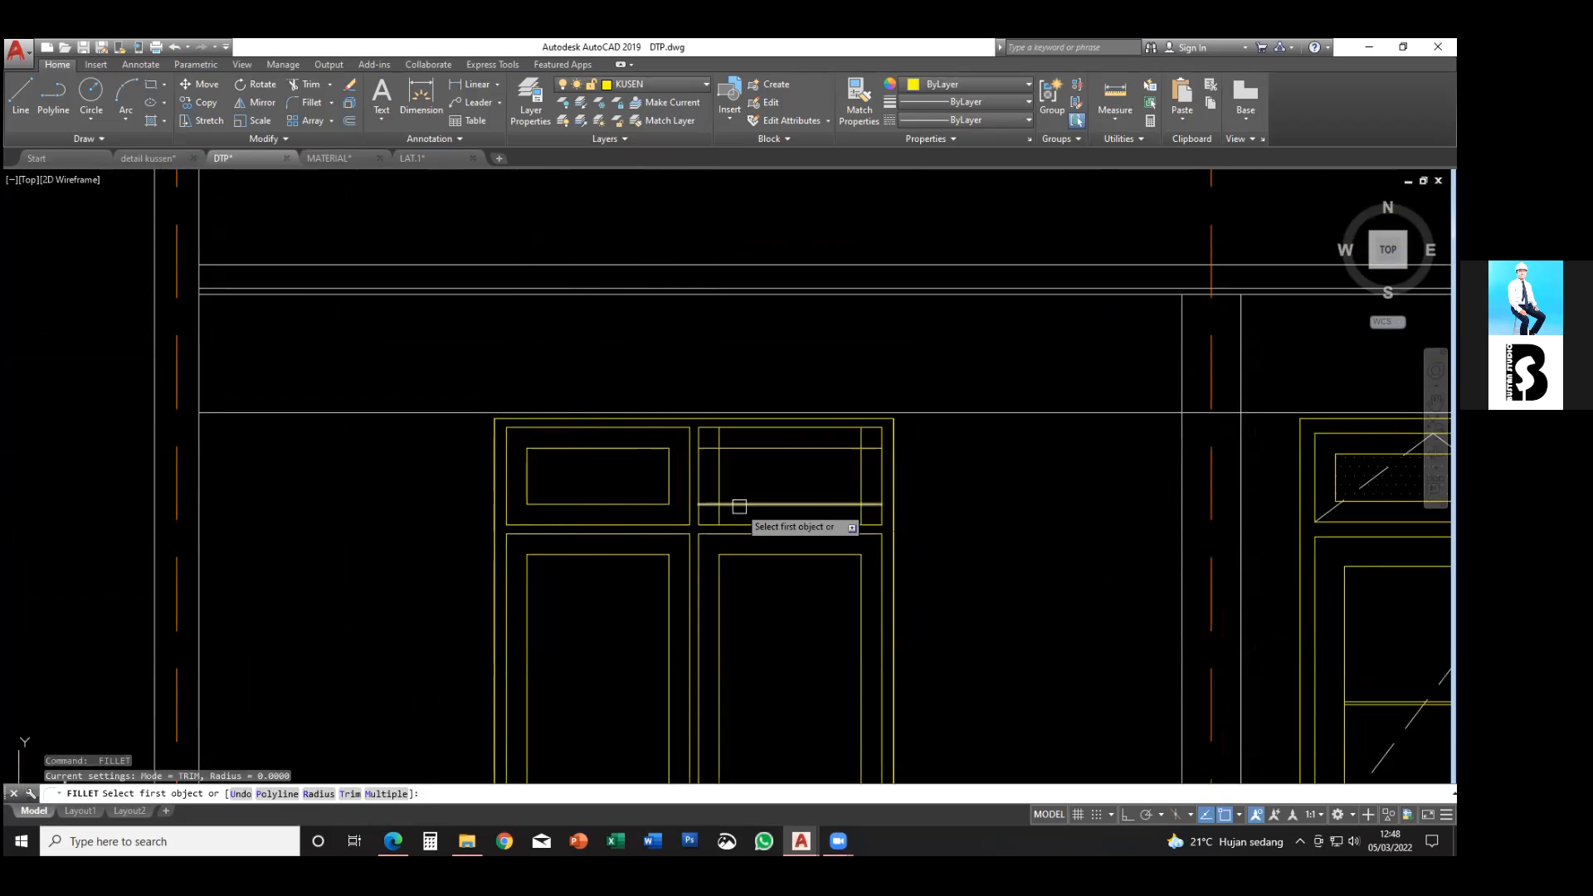
pyautogui.click(720, 464)
pyautogui.click(747, 446)
pyautogui.press('space')
pyautogui.click(828, 449)
pyautogui.click(859, 461)
pyautogui.press('space')
pyautogui.click(851, 493)
pyautogui.press('Escape')
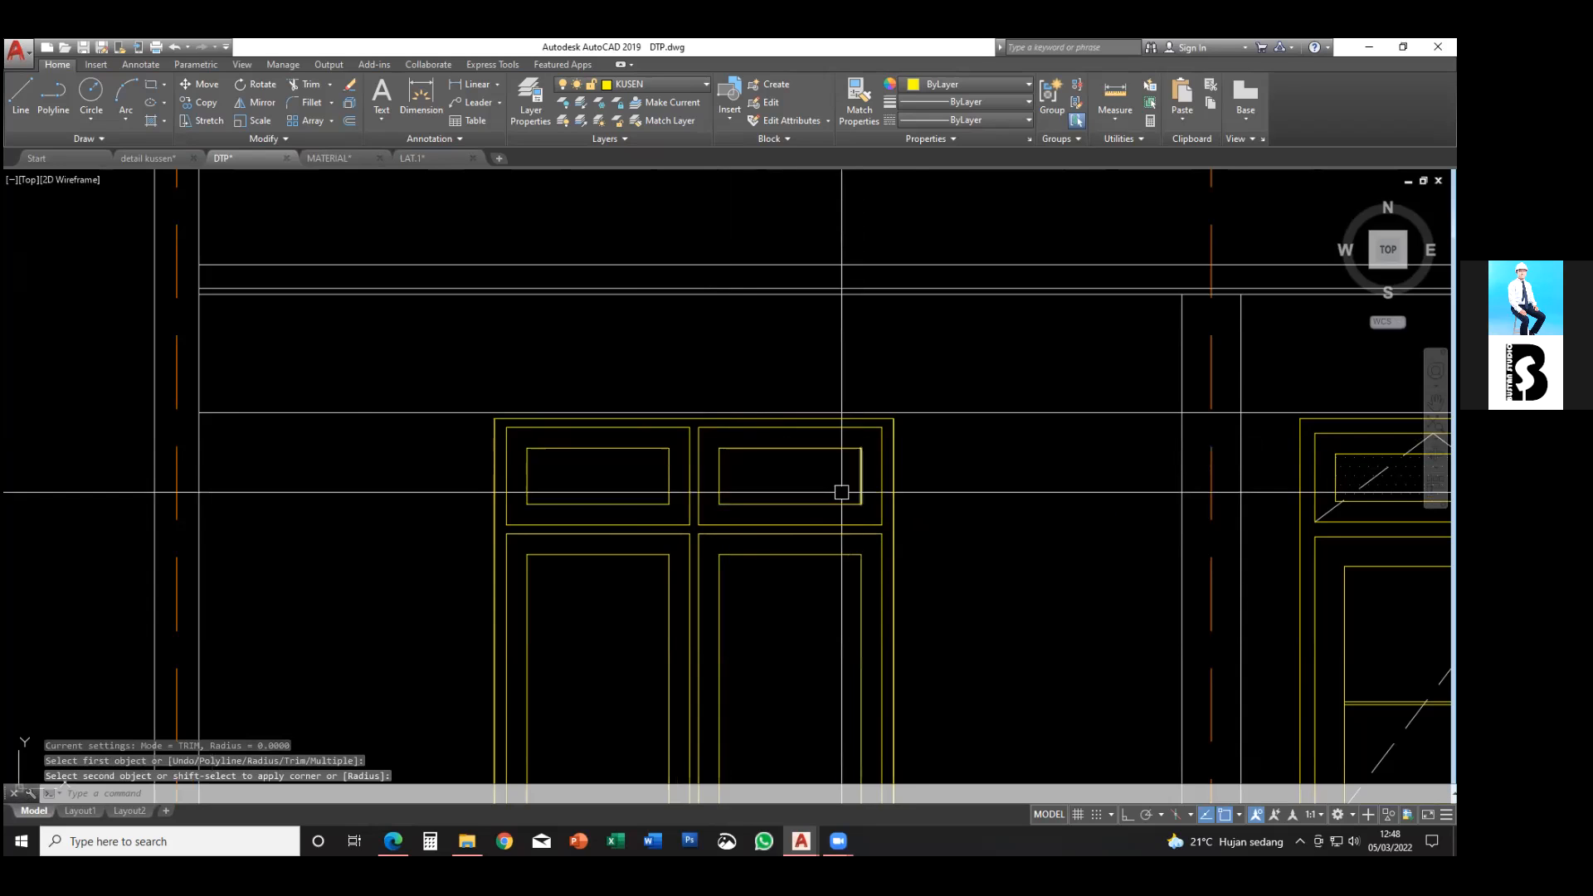
pyautogui.scroll(-4, 843, 490)
pyautogui.moveTo(779, 597)
pyautogui.mouseDown(button='middle')
pyautogui.moveTo(763, 493)
pyautogui.moveTo(763, 508)
pyautogui.moveTo(728, 508)
pyautogui.mouseUp(button='middle')
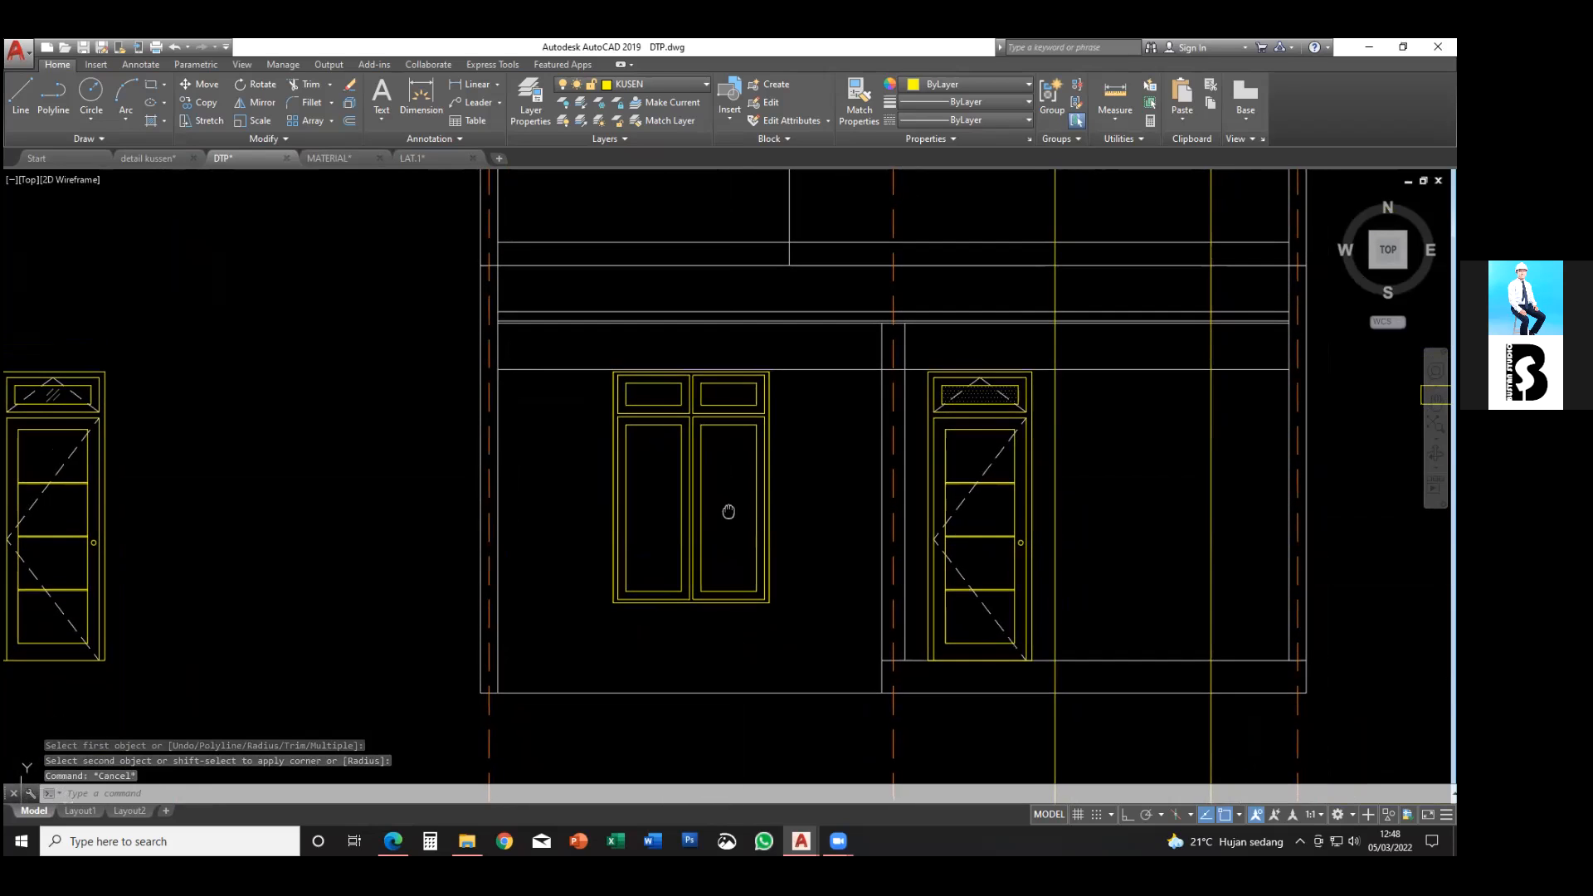
pyautogui.scroll(-2, 722, 508)
pyautogui.scroll(2, 715, 496)
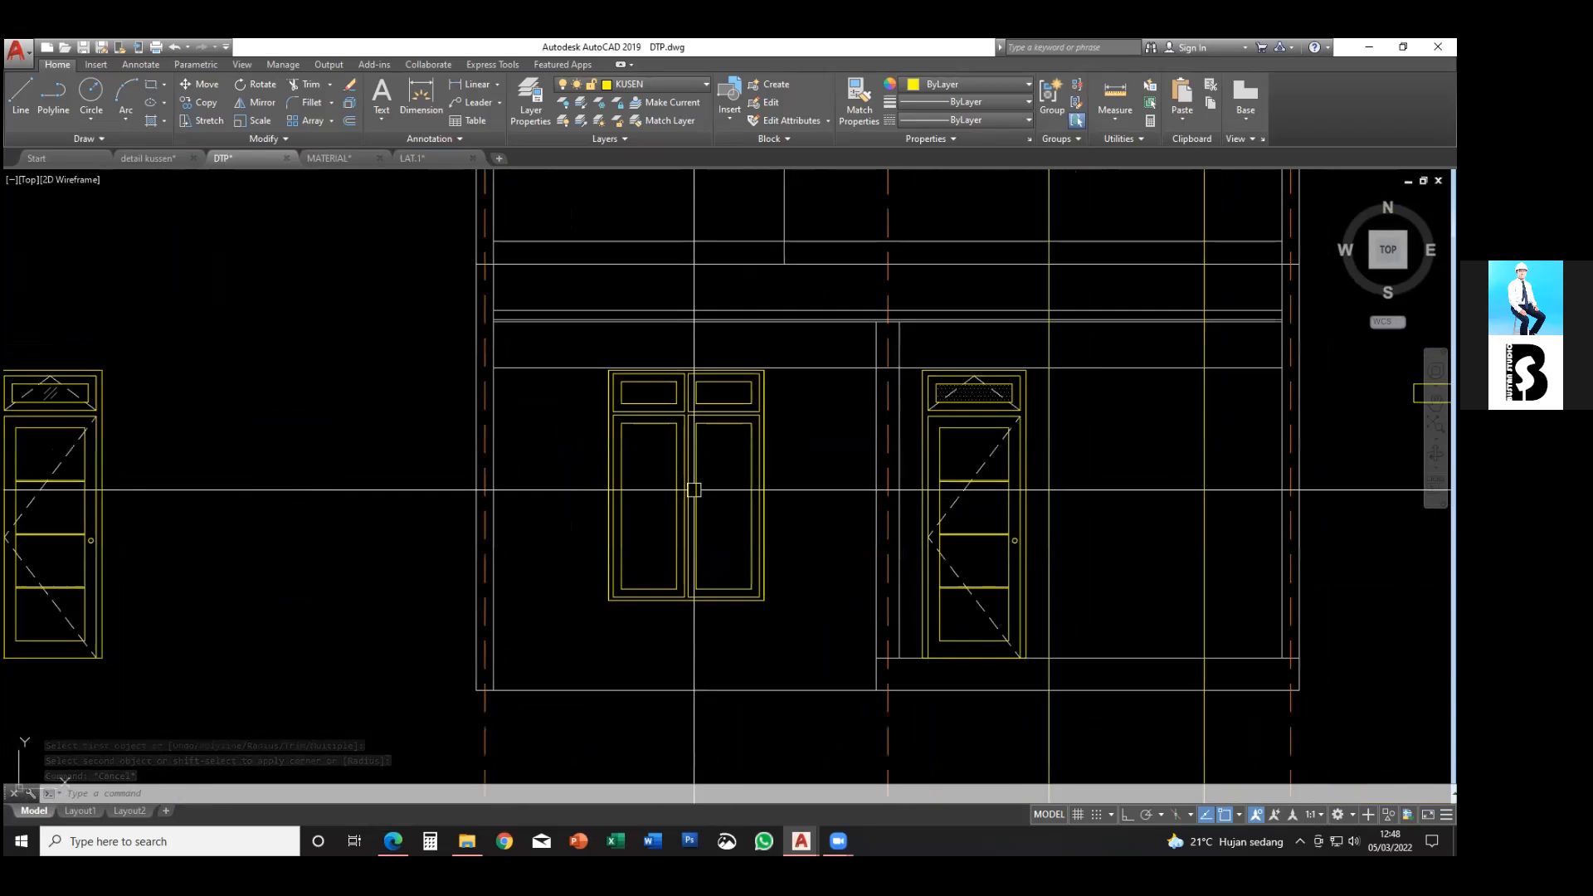
pyautogui.moveTo(630, 545); pyautogui.dragTo(634, 579, button='middle')
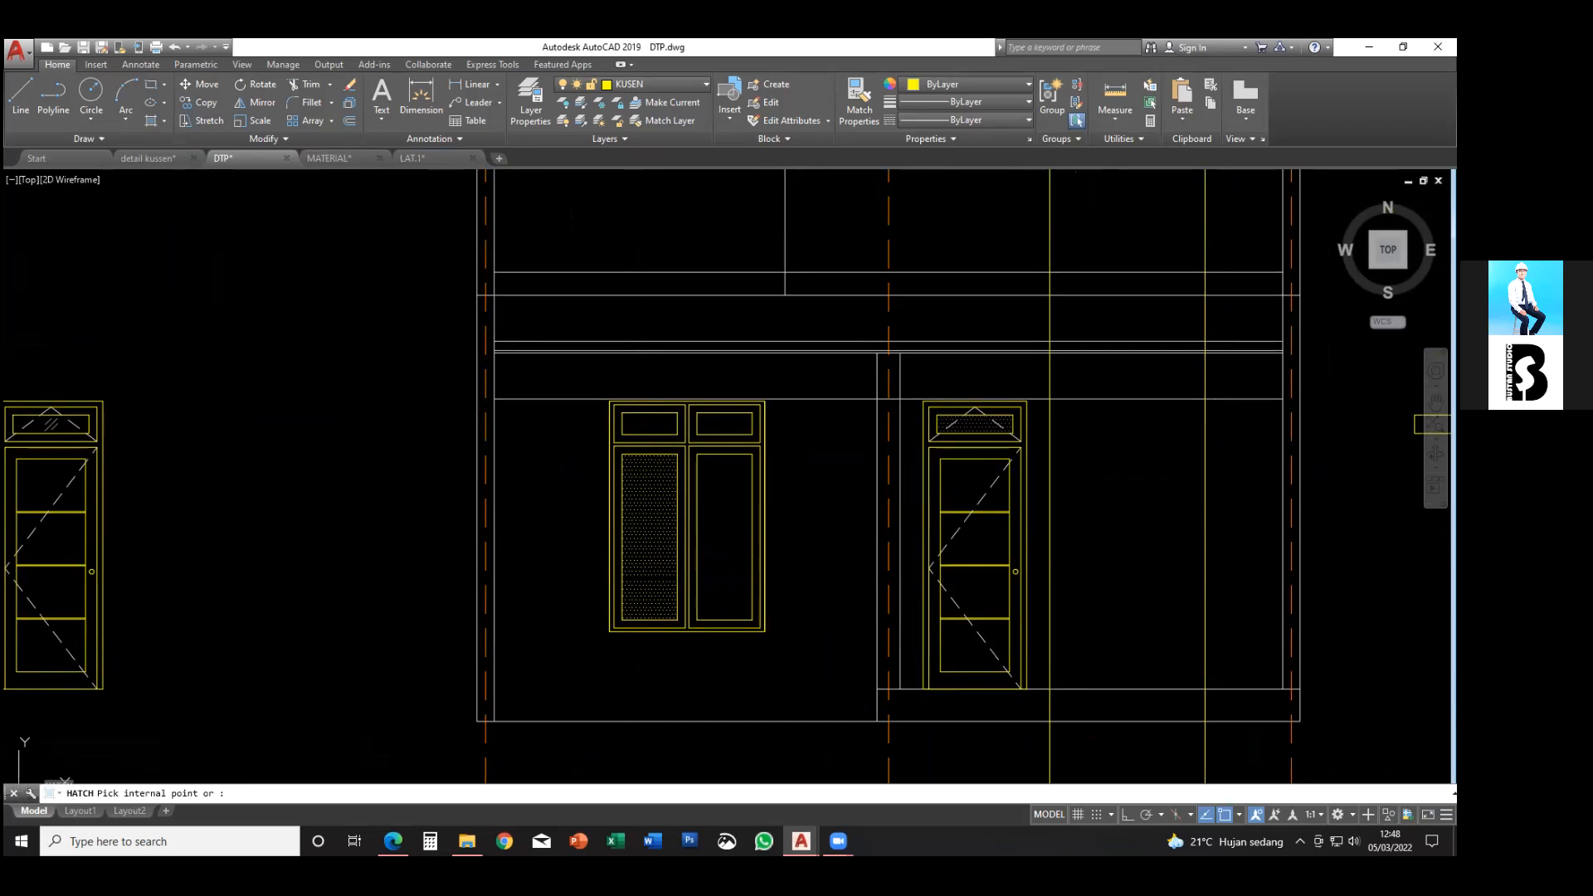
pyautogui.press('Escape')
pyautogui.press('Escape')
pyautogui.press('Escape')
# - Copy the diagonal glass marks from the transom of the separate door beside the elevation into the window's lower-left pane
pyautogui.moveTo(489, 539); pyautogui.dragTo(664, 549, button='middle')
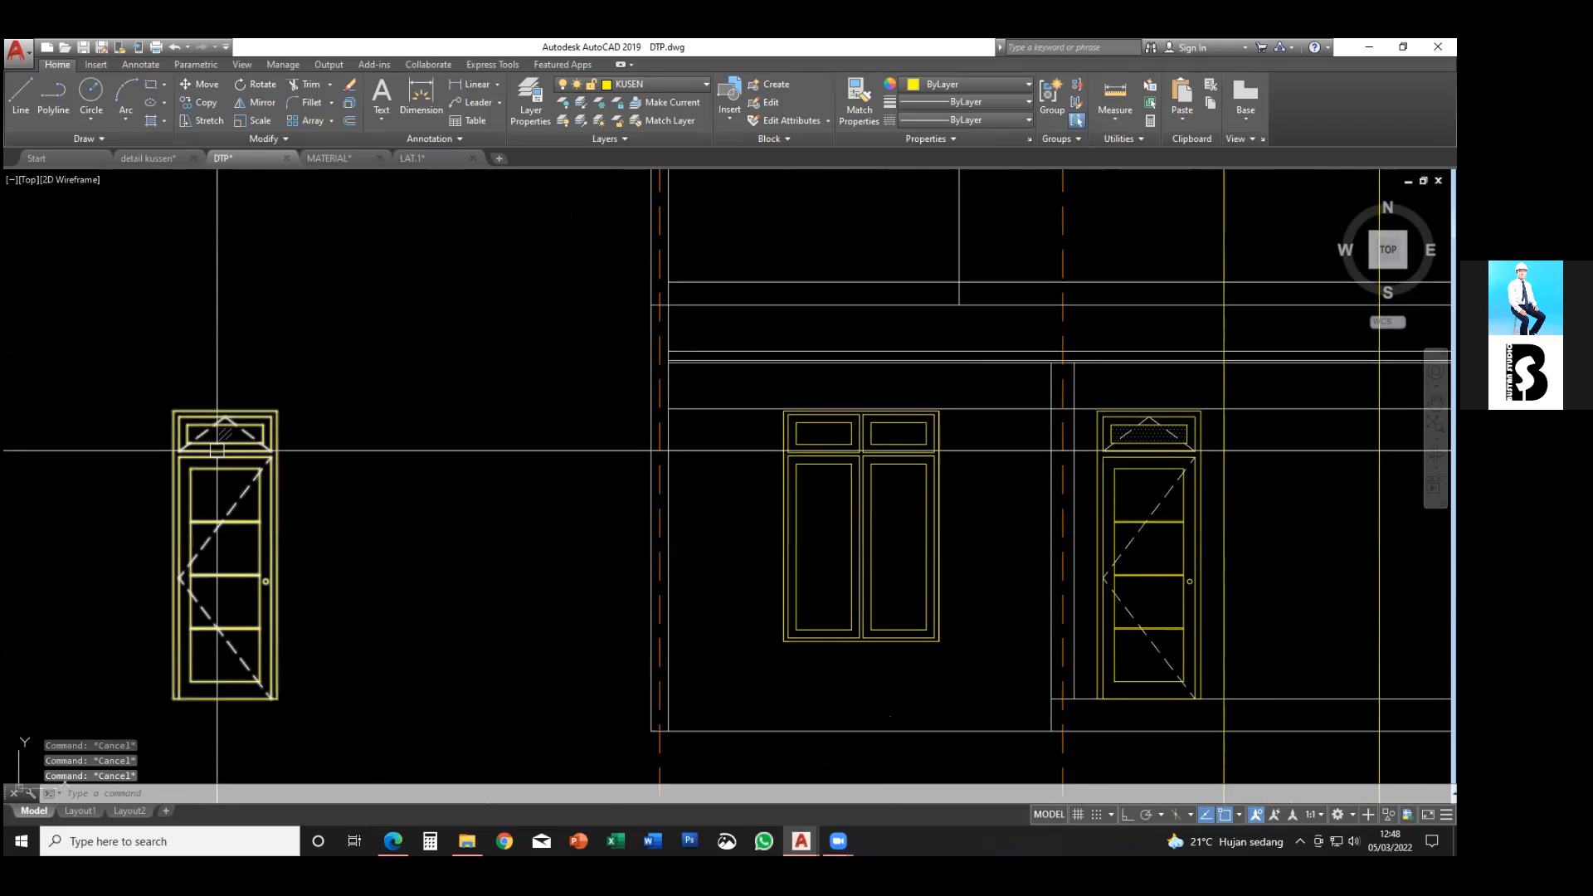
pyautogui.scroll(6, 224, 446)
pyautogui.click(160, 412)
pyautogui.moveTo(212, 458); pyautogui.dragTo(222, 444, button='middle')
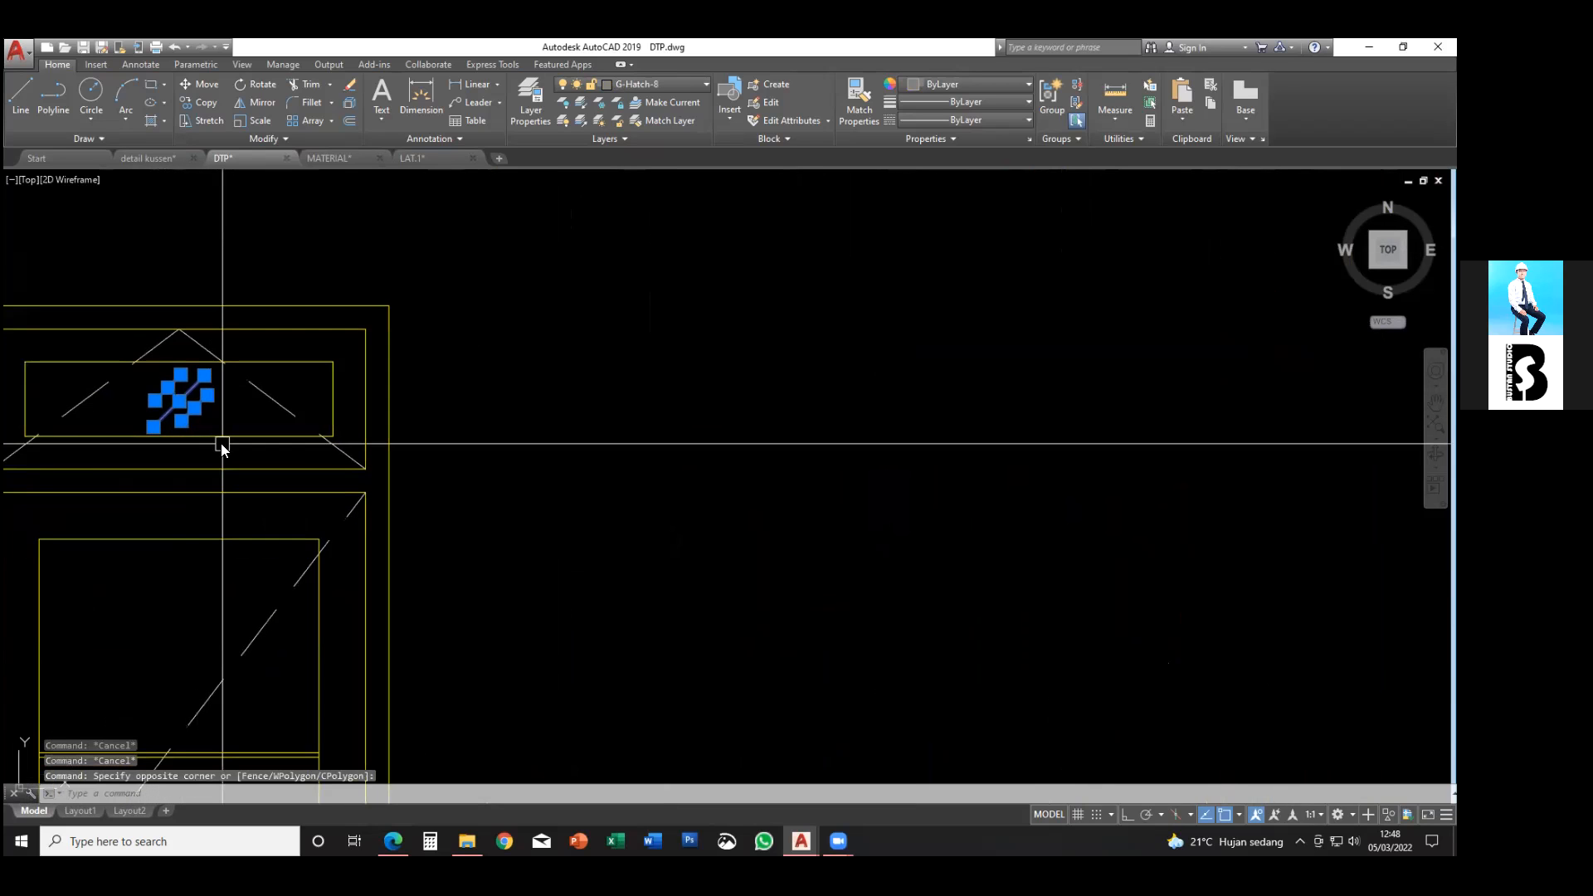
pyautogui.write('co')
pyautogui.press('Return')
pyautogui.scroll(-4, 636, 598)
pyautogui.moveTo(676, 605); pyautogui.dragTo(338, 463, button='middle')
pyautogui.moveTo(1087, 570); pyautogui.dragTo(685, 463, button='middle')
pyautogui.scroll(2, 676, 452)
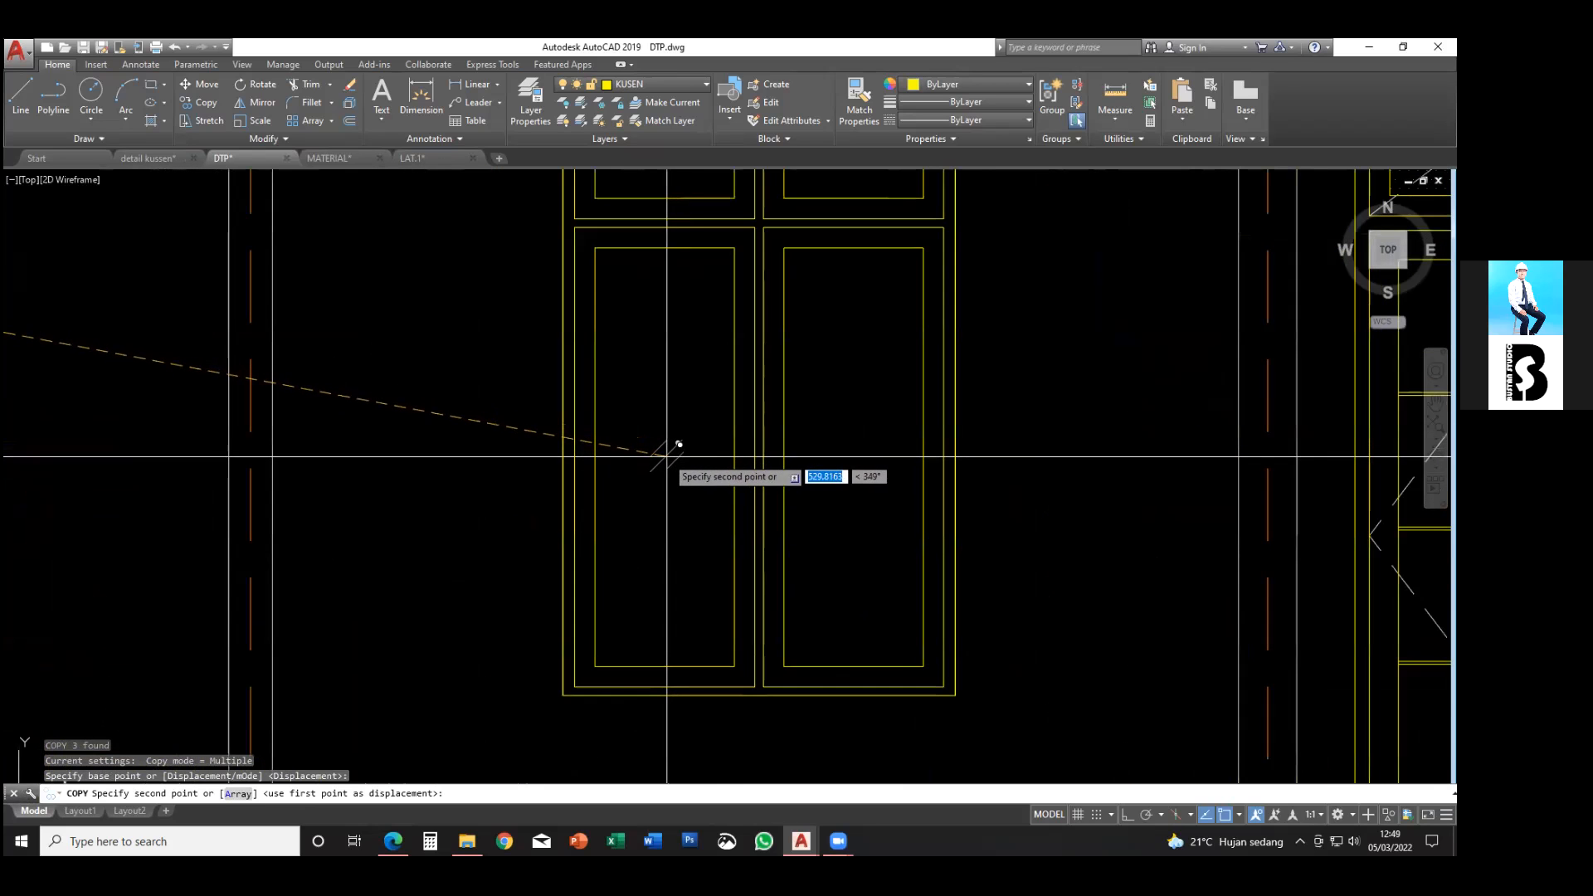
pyautogui.scroll(-2, 680, 518)
pyautogui.moveTo(678, 520); pyautogui.dragTo(682, 542, button='middle')
pyautogui.press('Escape')
# - Copy the glass marks from the lower-left pane straight up into the left transom pane with Ortho on
pyautogui.click(685, 549)
pyautogui.click(652, 469)
pyautogui.write('o')
pyautogui.press('Return')
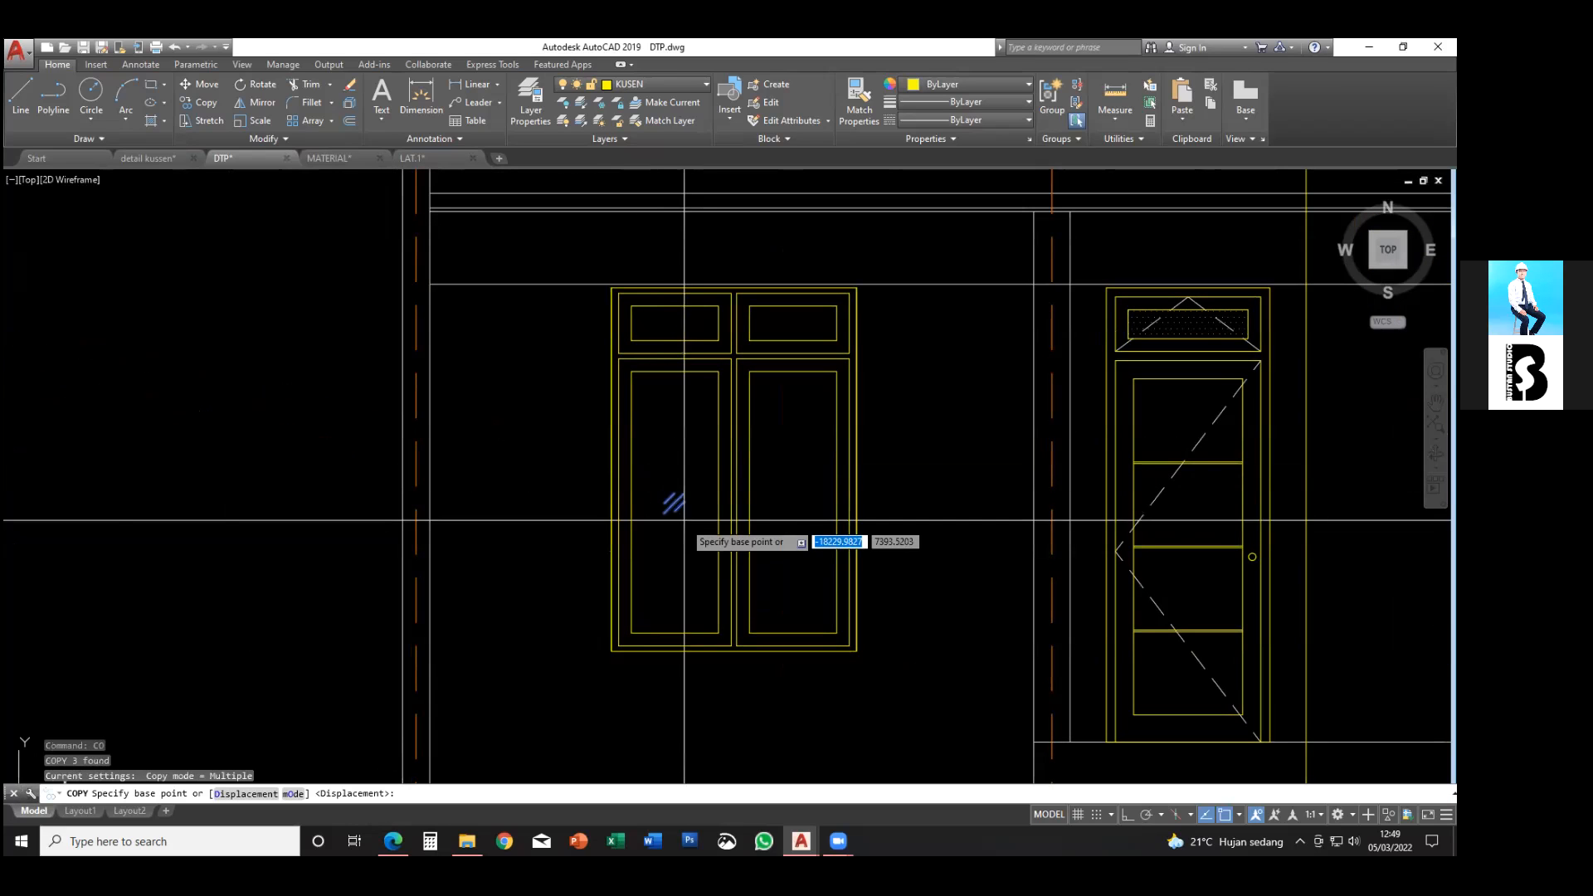
pyautogui.click(673, 500)
pyautogui.press('F8')
pyautogui.scroll(2, 683, 324)
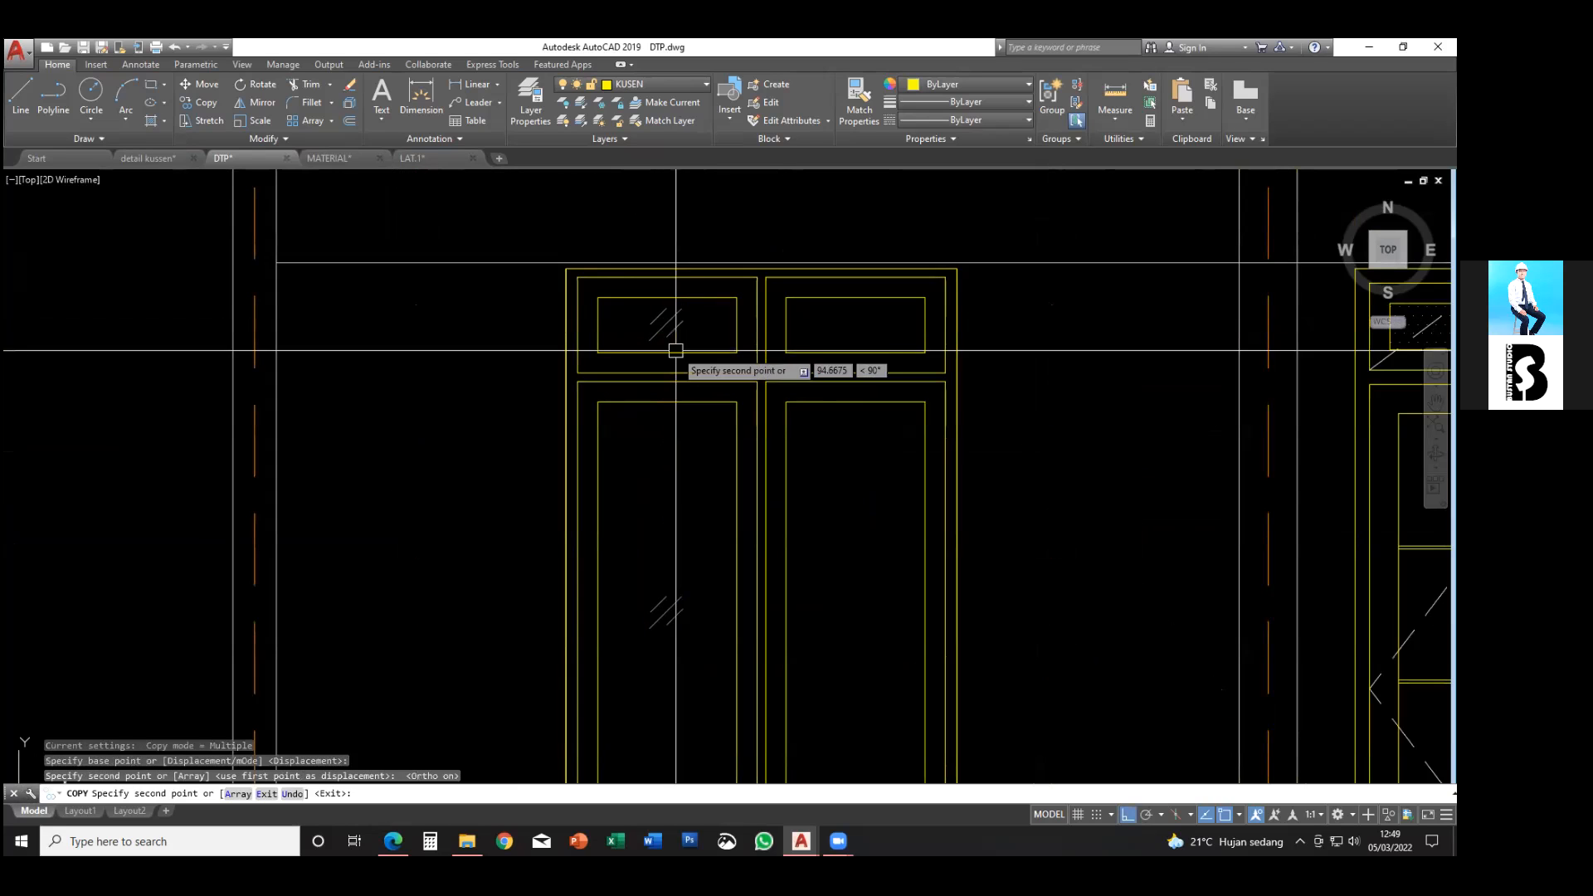
pyautogui.click(682, 312)
pyautogui.press('Escape')
# - Copy both sets of glass marks from the left panes to the matching right transom and lower-right panes
pyautogui.click(697, 329)
pyautogui.click(635, 314)
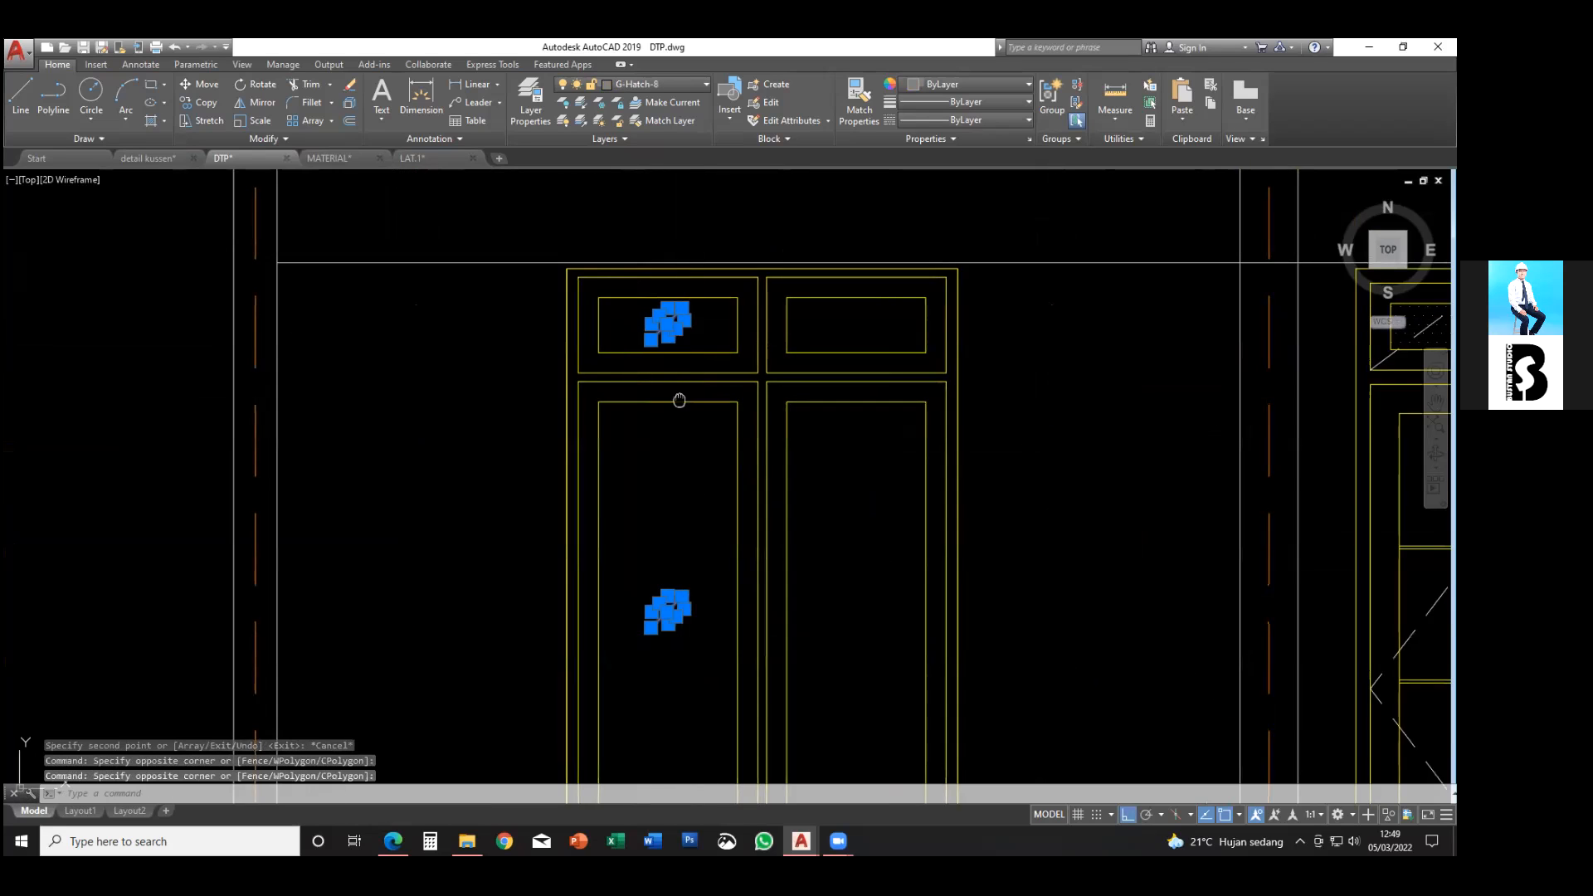
pyautogui.moveTo(683, 396); pyautogui.dragTo(676, 373, button='middle')
pyautogui.write('co')
pyautogui.press('Return')
pyautogui.click(731, 329)
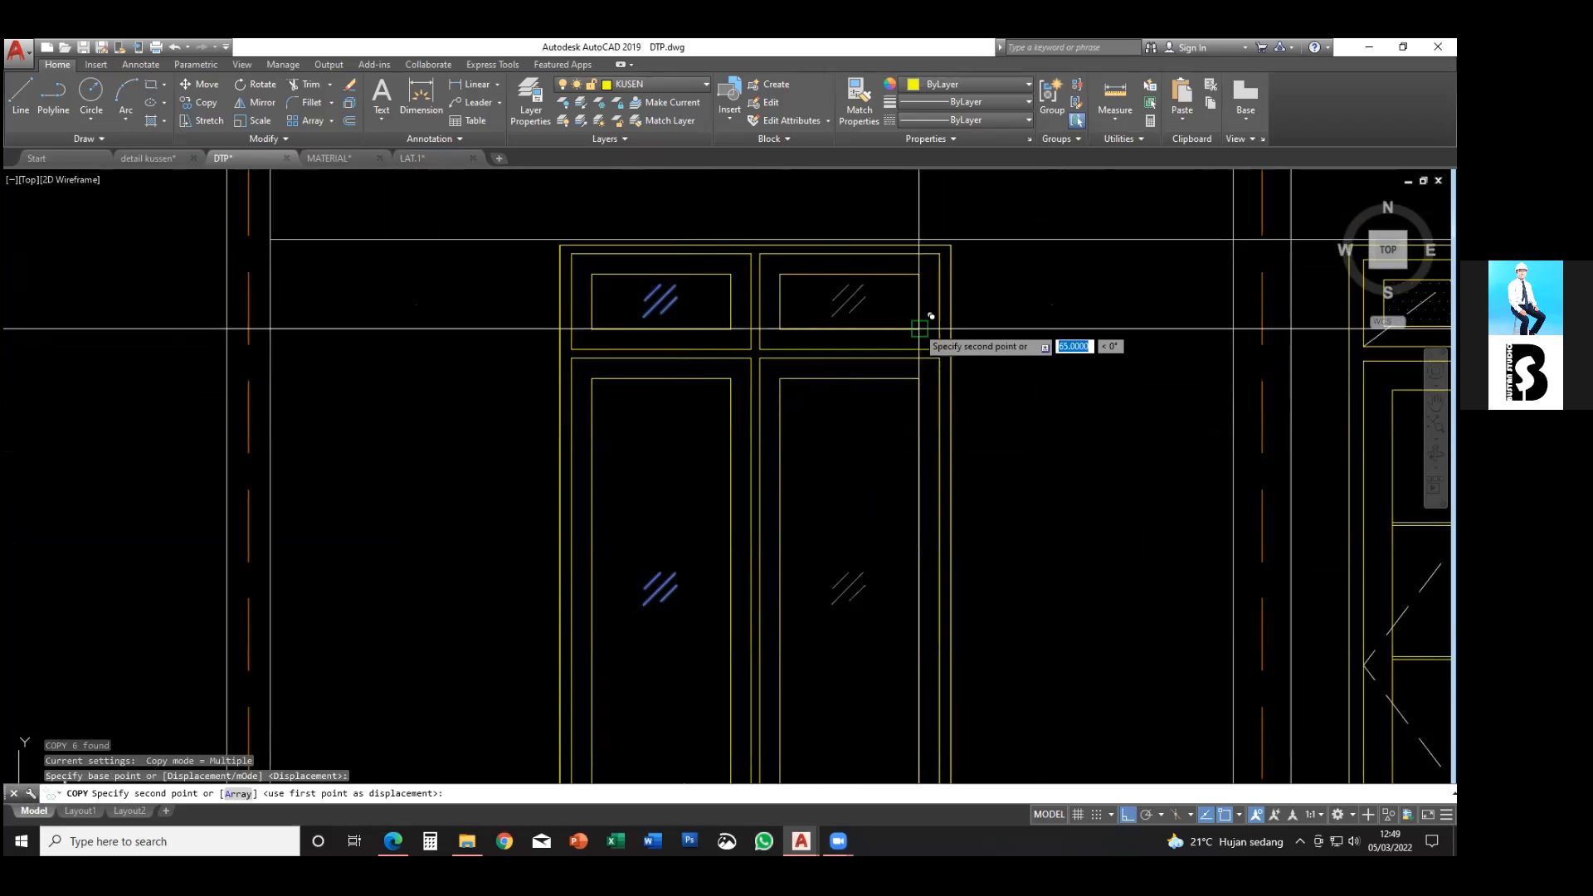
pyautogui.click(919, 329)
pyautogui.press('Escape')
pyautogui.scroll(-4, 896, 533)
pyautogui.moveTo(896, 533); pyautogui.dragTo(853, 422, button='middle')
pyautogui.press('Escape')
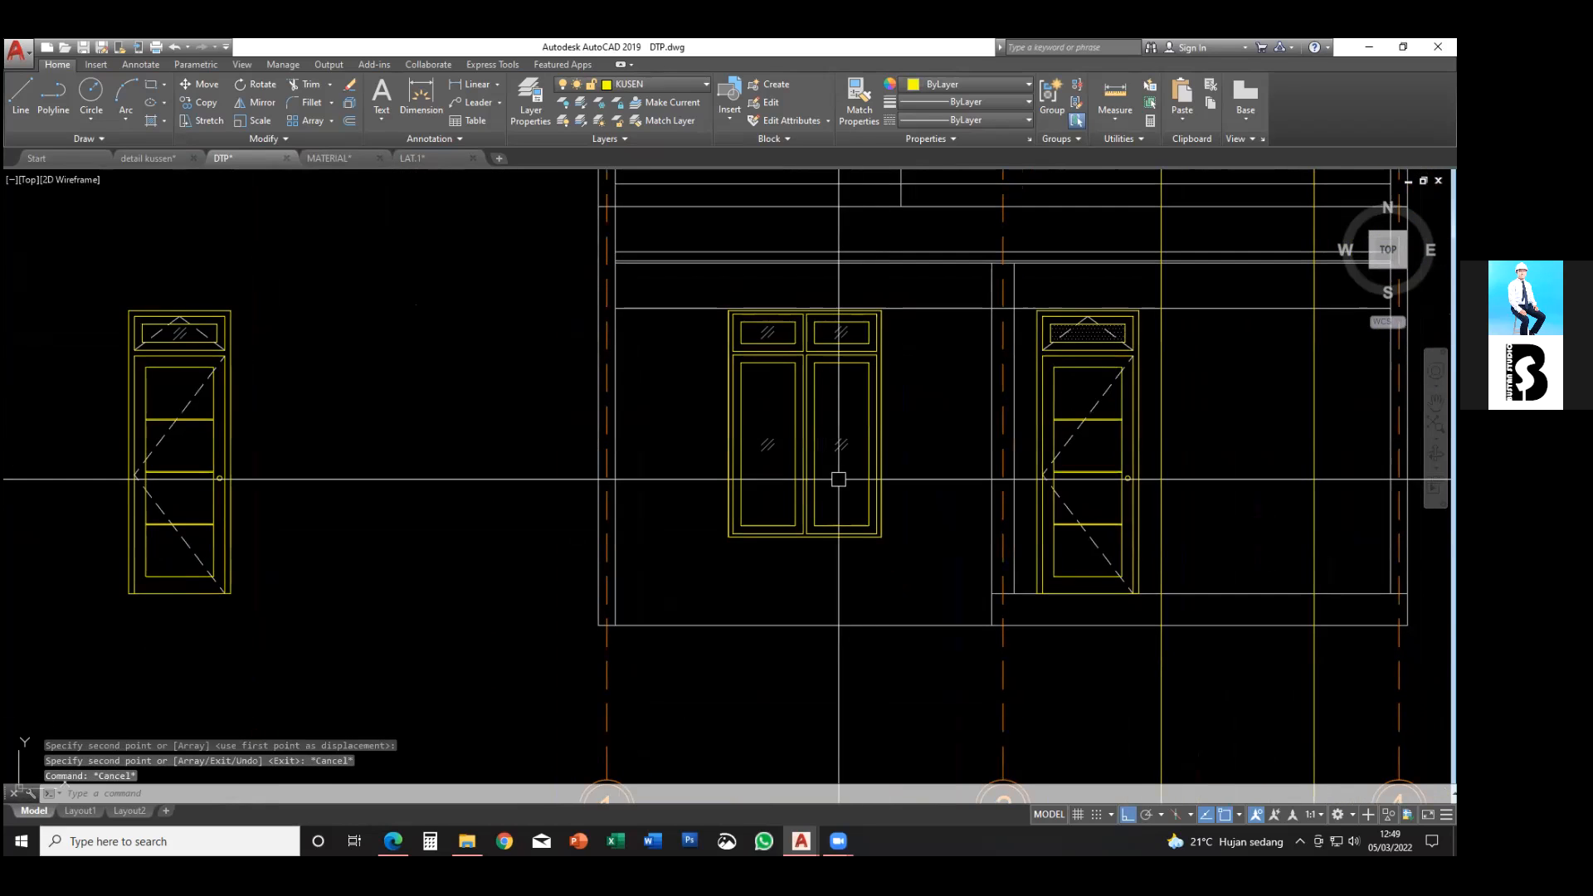
# - Draw a polyline opening symbol on the lower-left sash from its bottom corners to the midpoint of its top edge
pyautogui.moveTo(789, 477); pyautogui.dragTo(738, 512, button='middle')
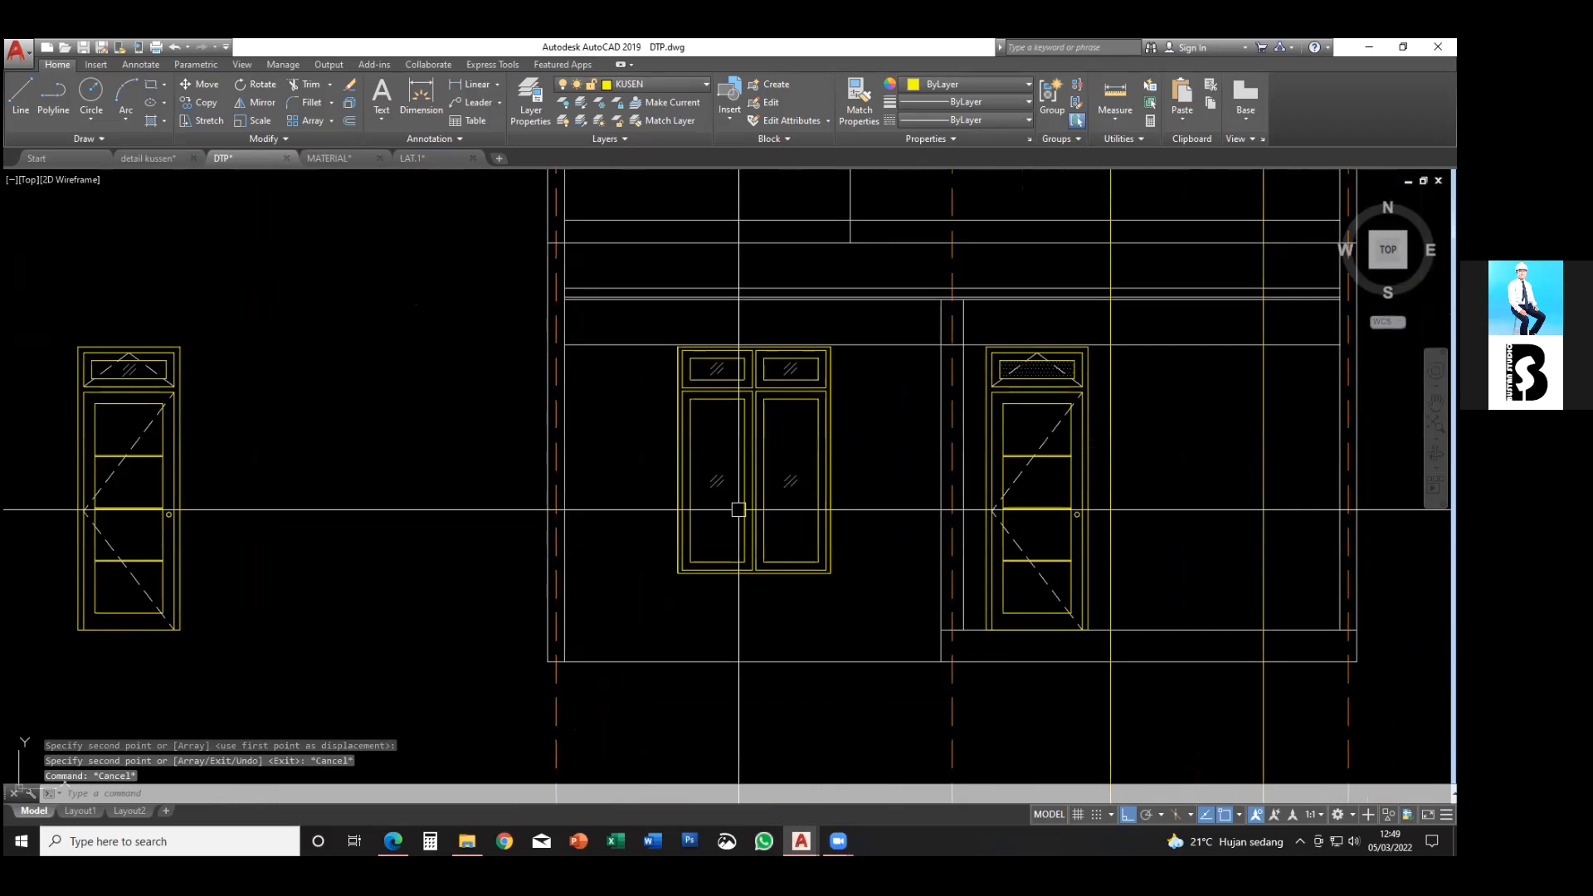
pyautogui.write('pl')
pyautogui.press('Return')
pyautogui.scroll(2, 744, 509)
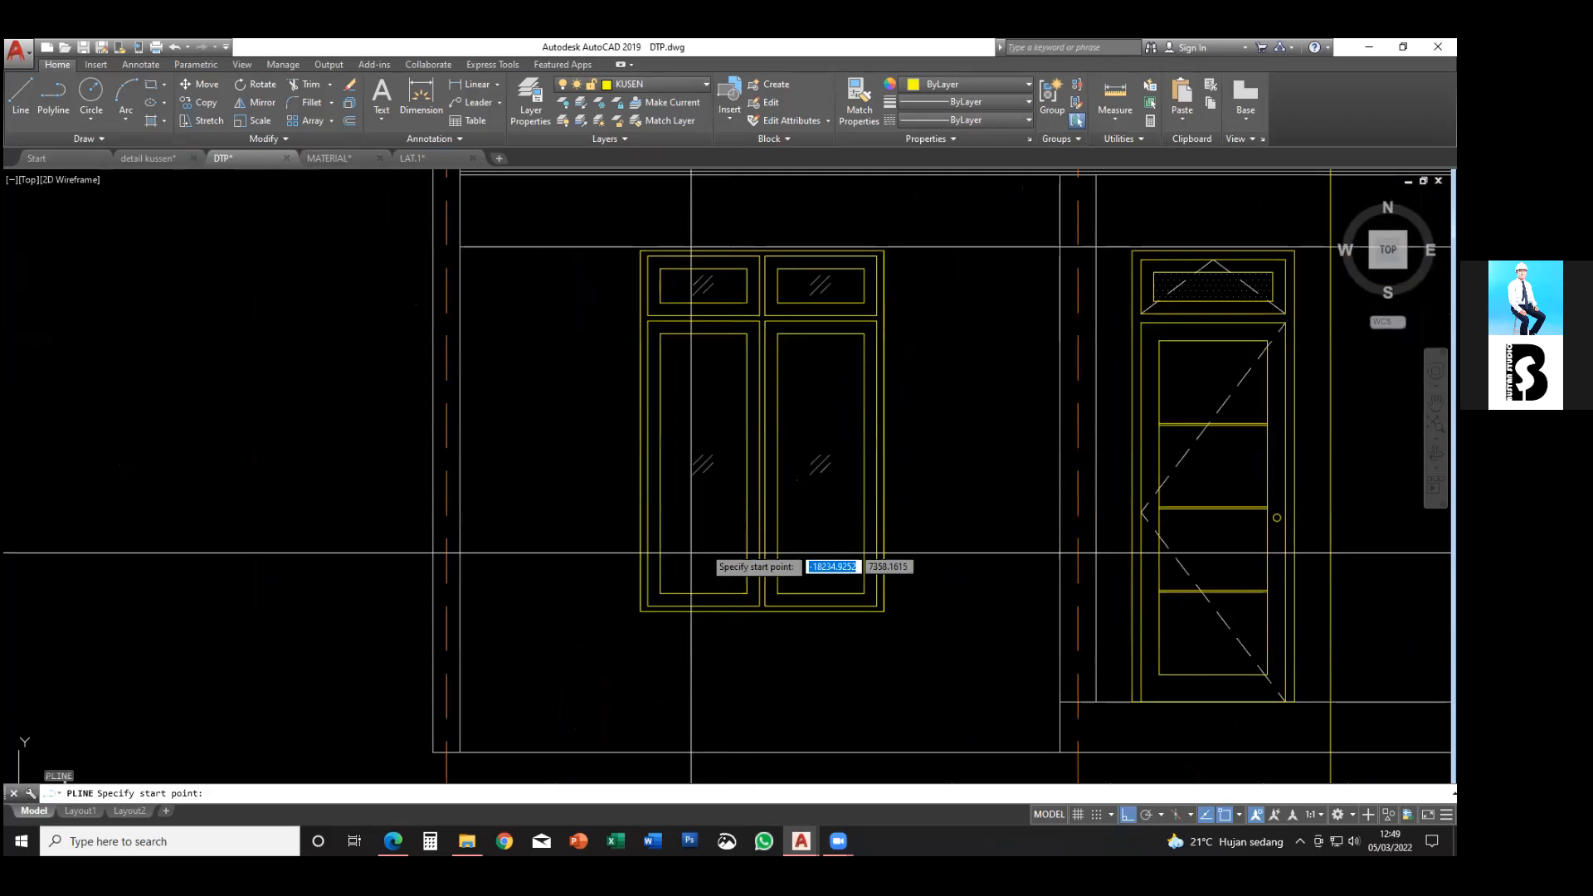
pyautogui.click(645, 606)
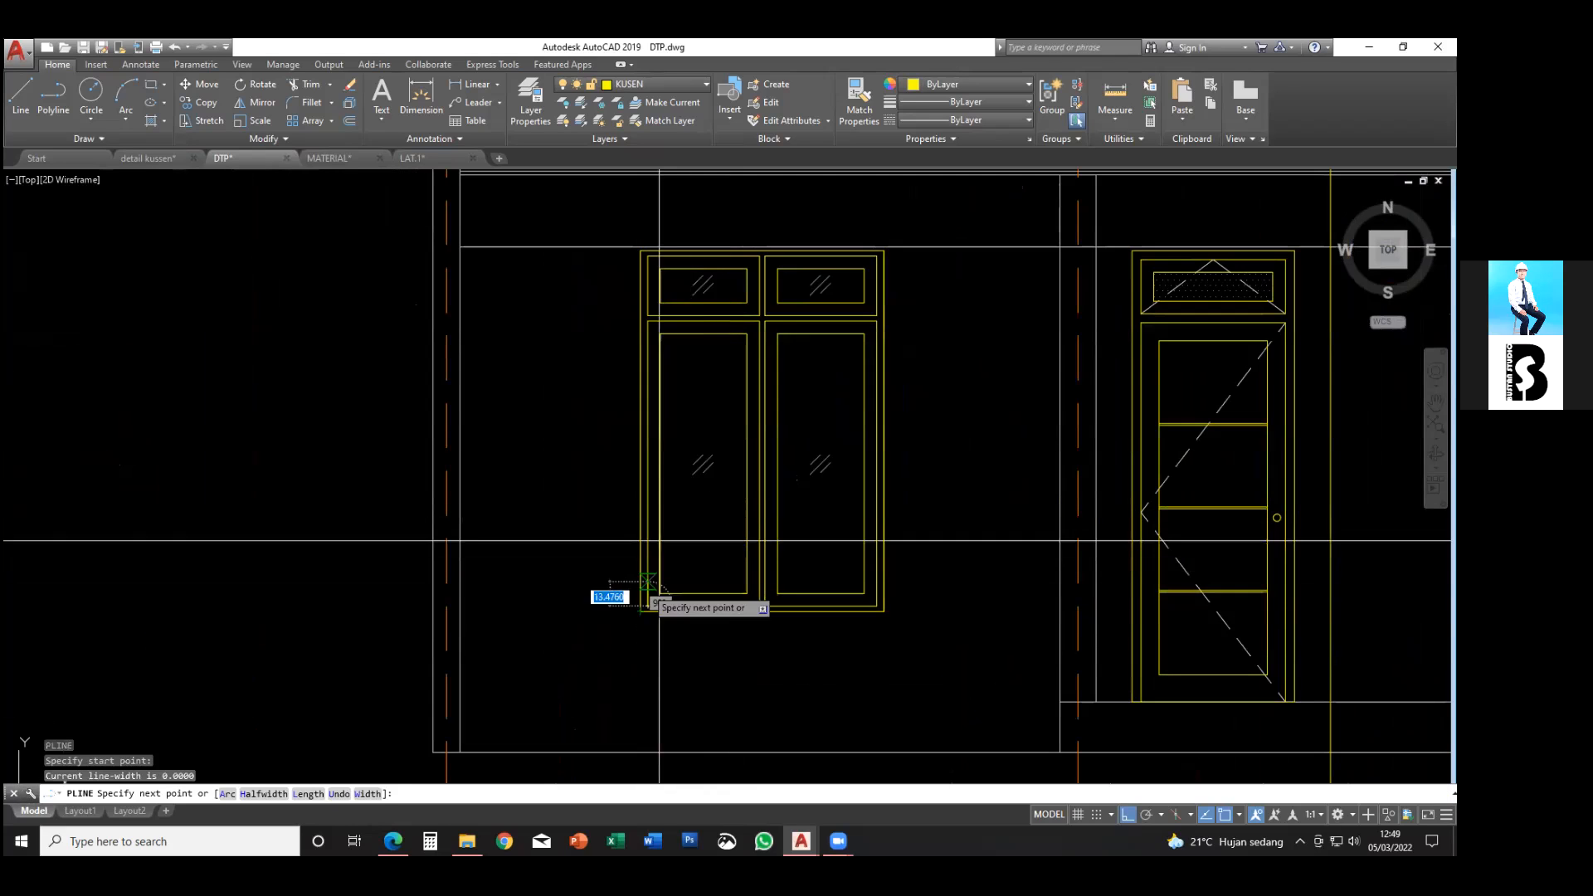
pyautogui.click(703, 319)
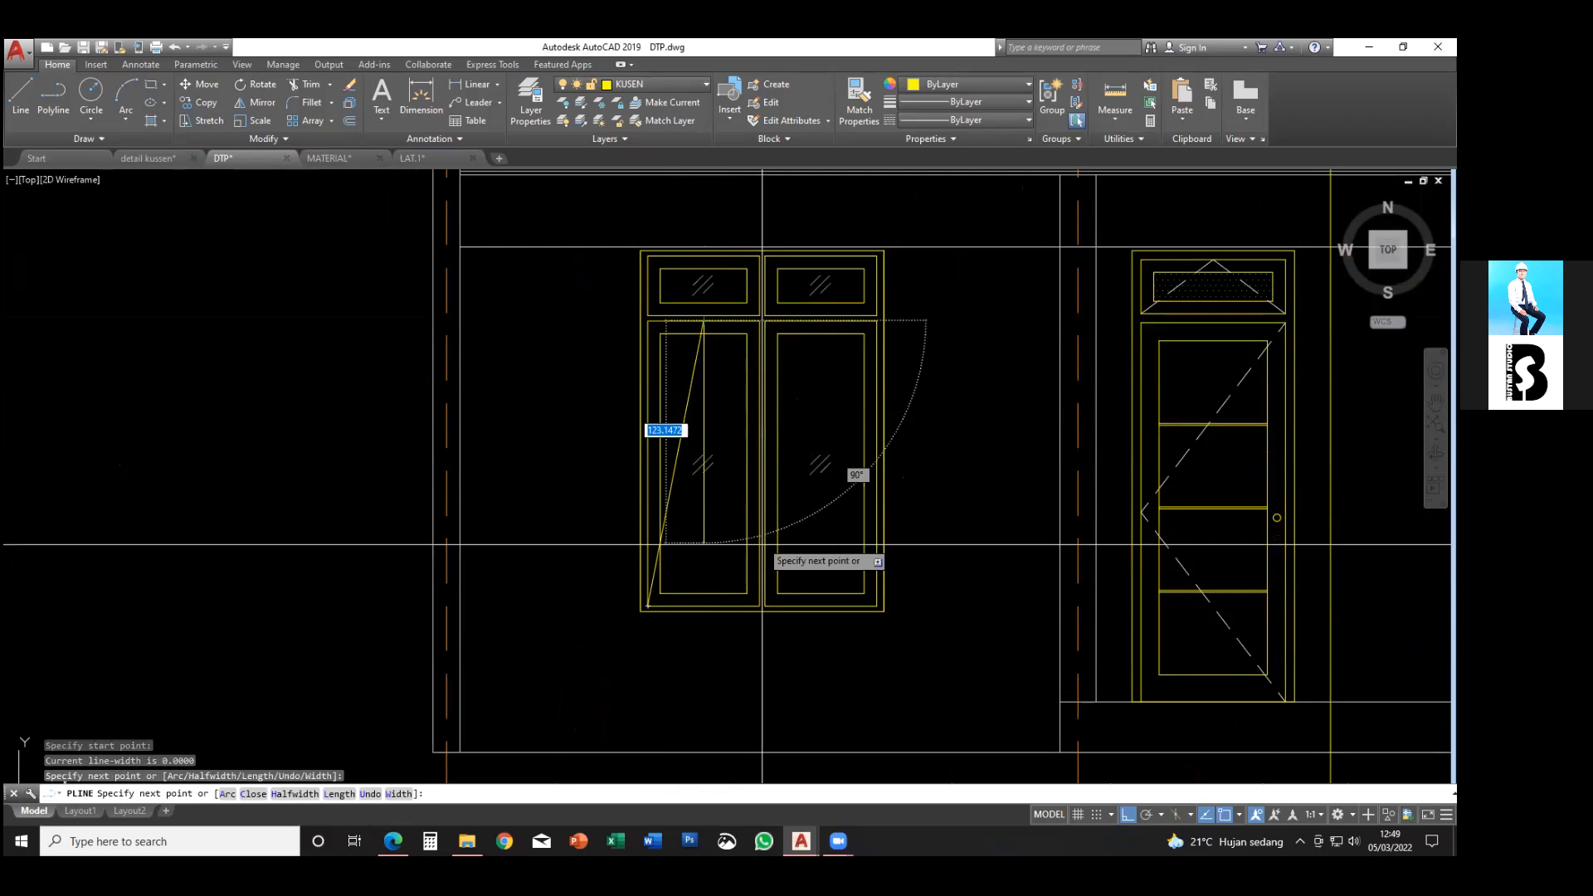
pyautogui.click(760, 606)
pyautogui.press('Escape')
pyautogui.press('Escape')
pyautogui.press('Escape')
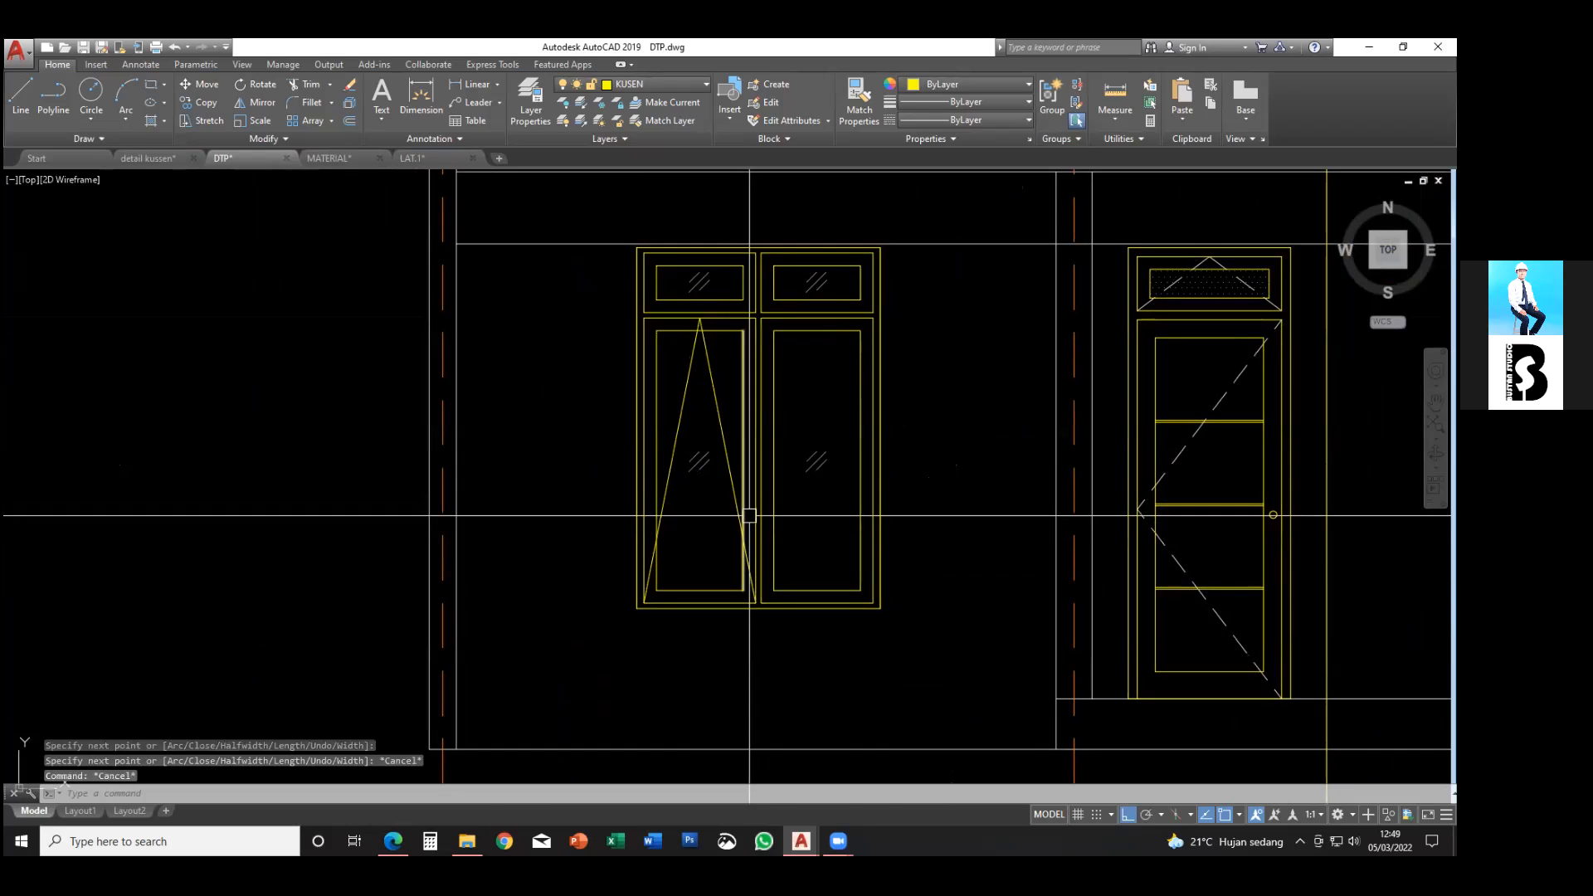
# - Draw a polyline opening symbol on the left transom from its bottom corners to the midpoint of its top edge
pyautogui.write('m')
pyautogui.press('Escape')
pyautogui.write('p')
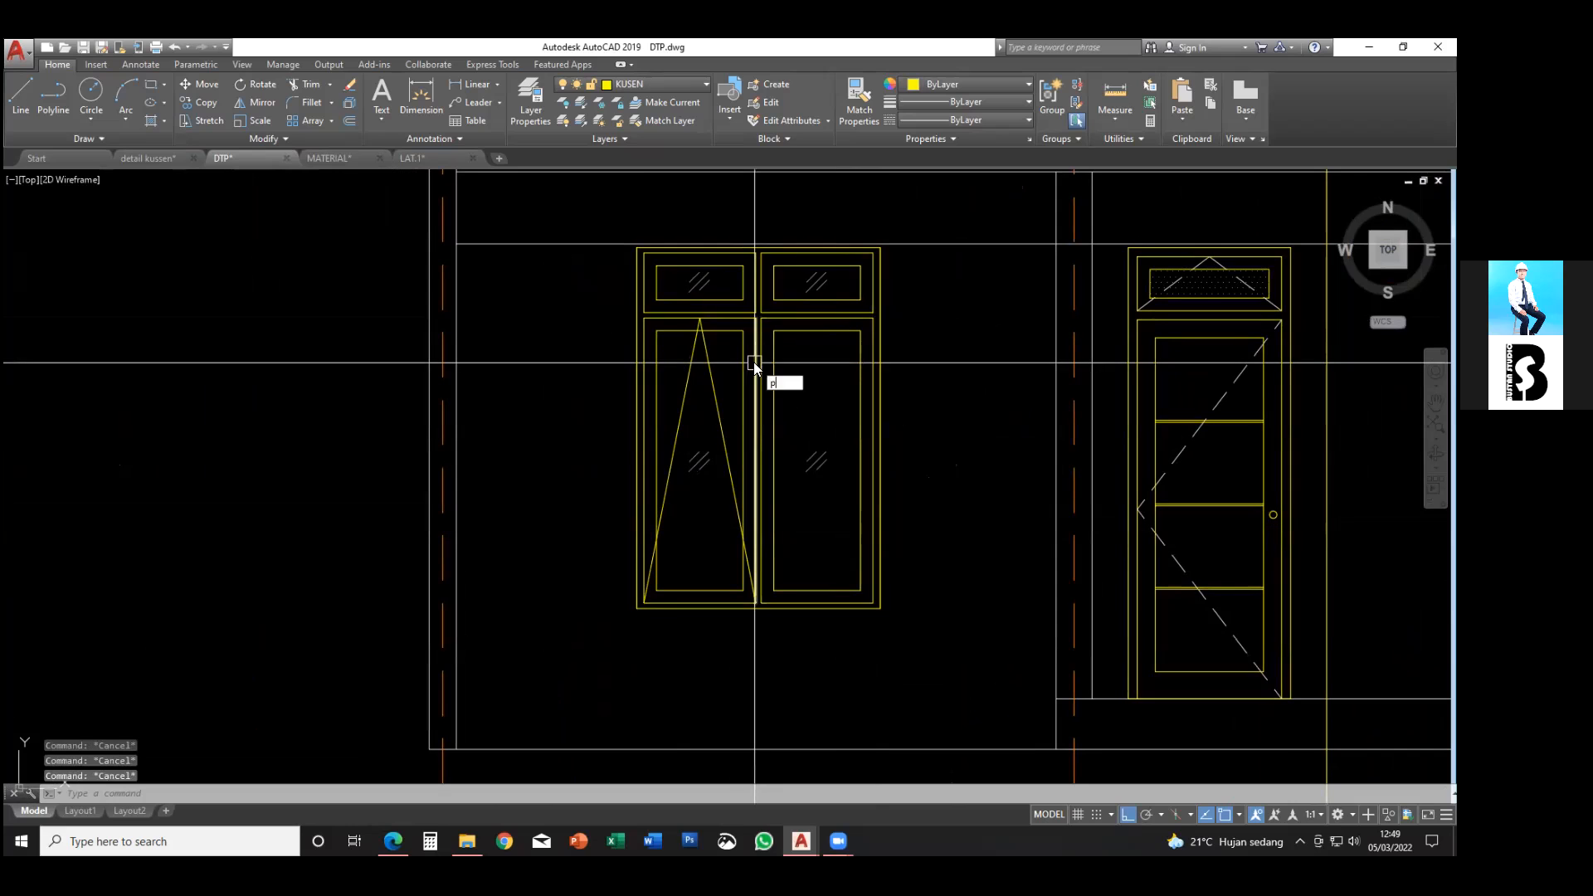
pyautogui.write('l')
pyautogui.press('Return')
pyautogui.scroll(3, 654, 310)
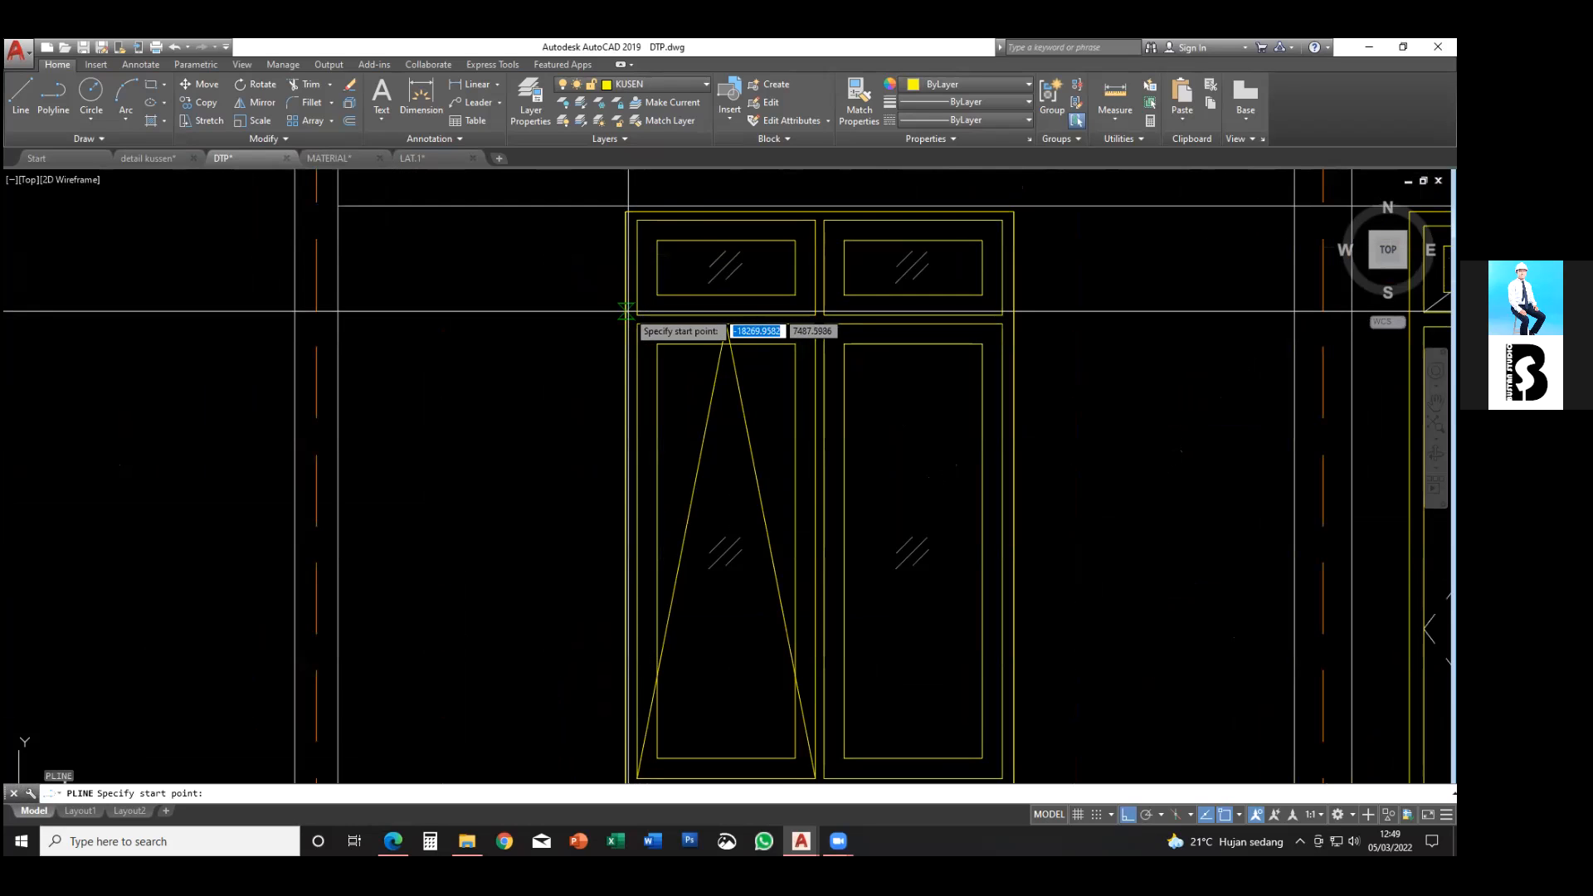
pyautogui.click(637, 313)
pyautogui.scroll(-2, 698, 303)
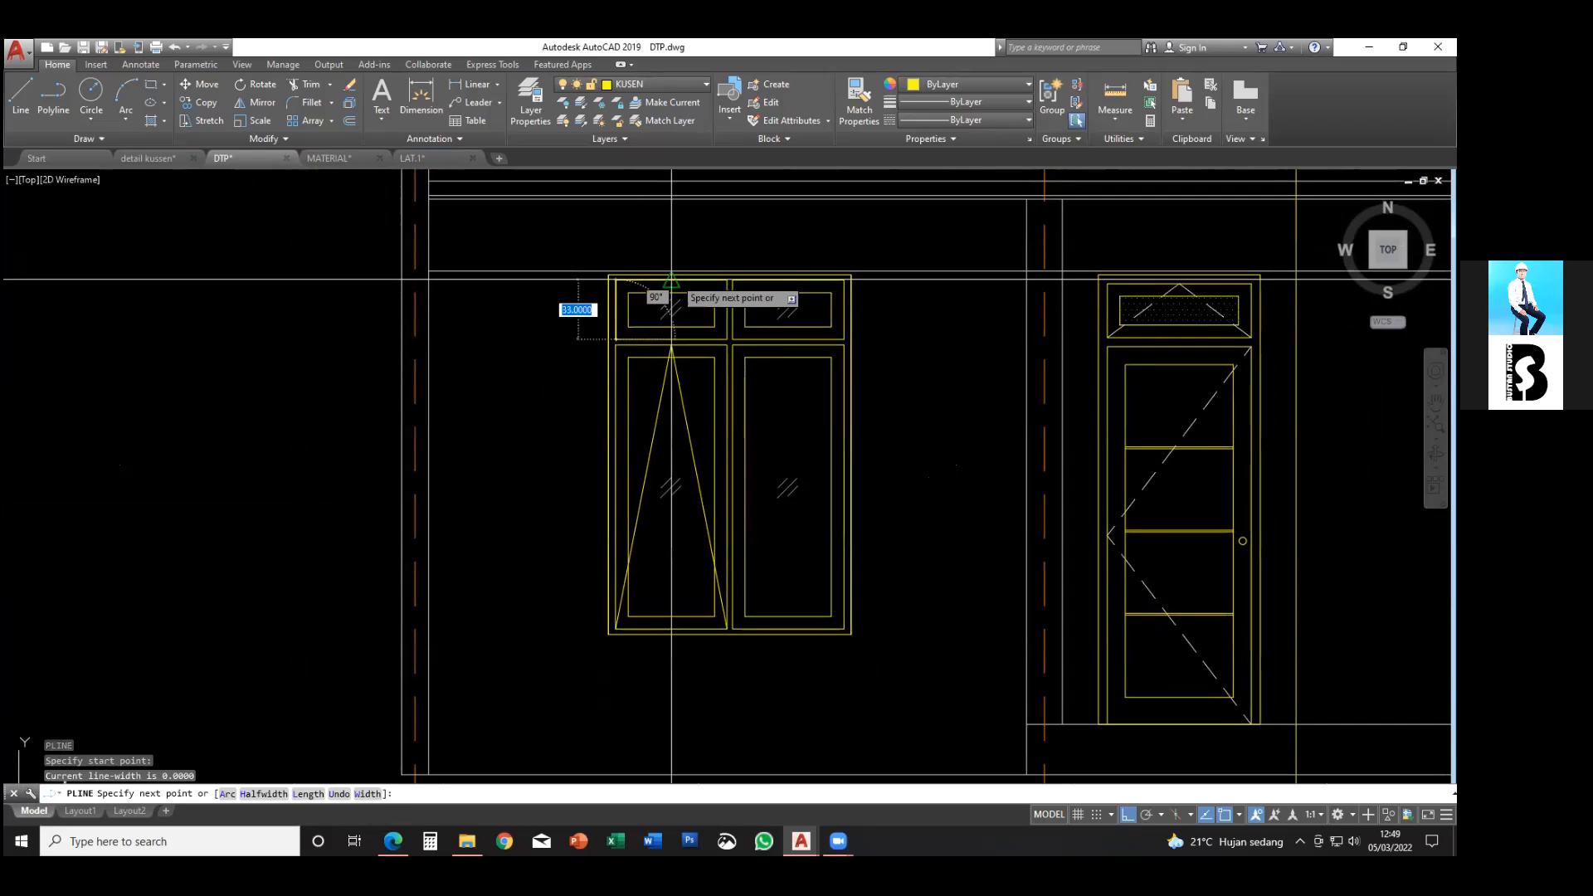
pyautogui.click(671, 280)
pyautogui.press('Escape')
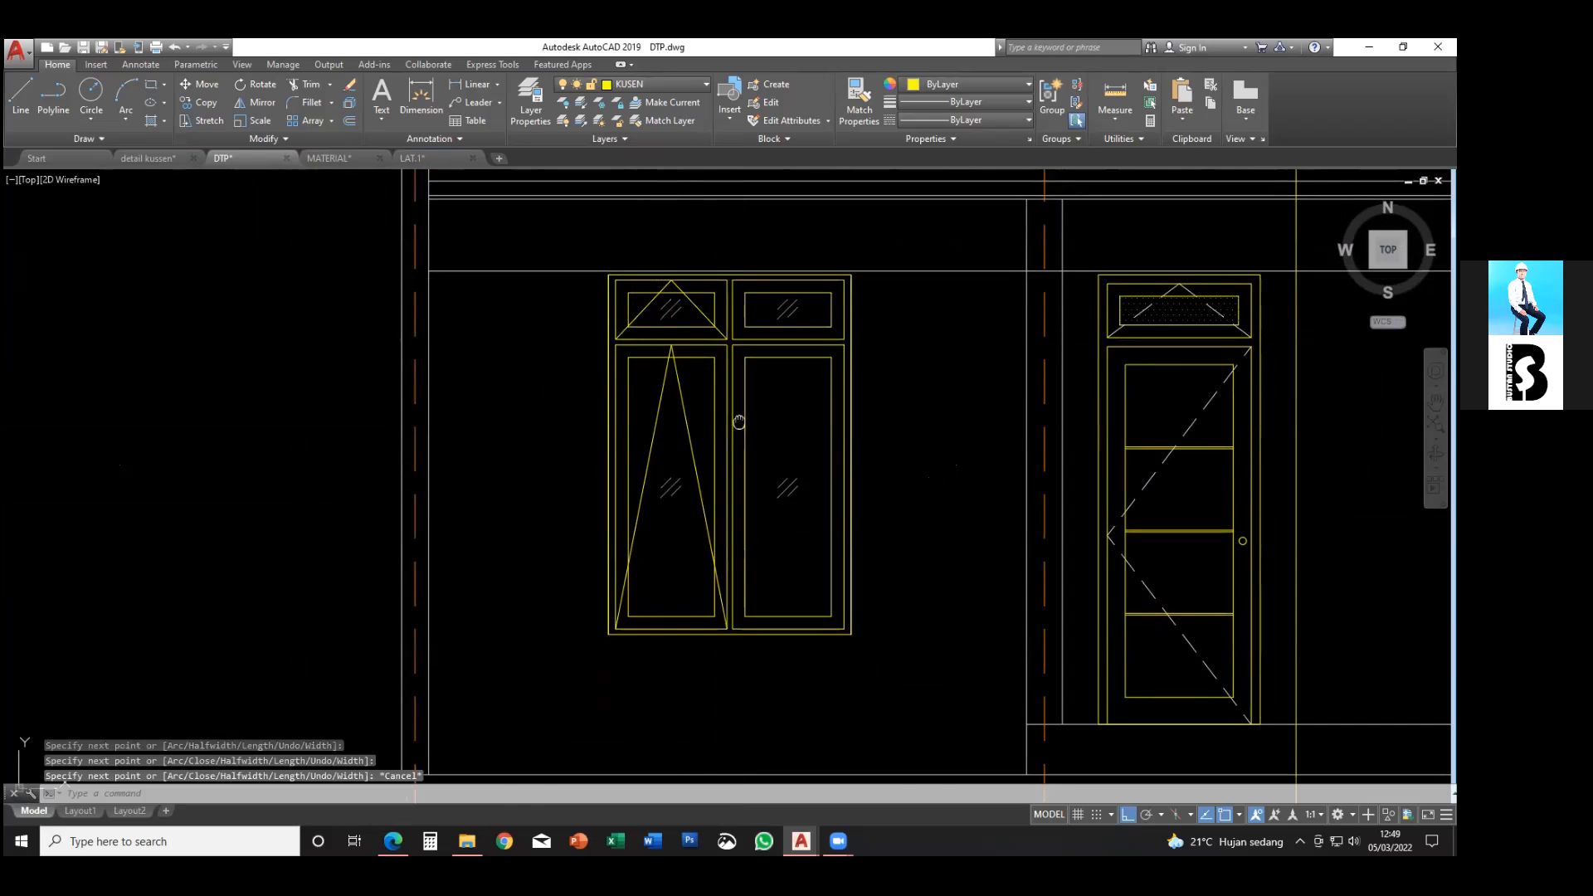
# - Match the properties of the elevation door's dashed opening line onto the window's two opening symbols
pyautogui.scroll(-3, 722, 373)
pyautogui.write('a')
pyautogui.press('Return')
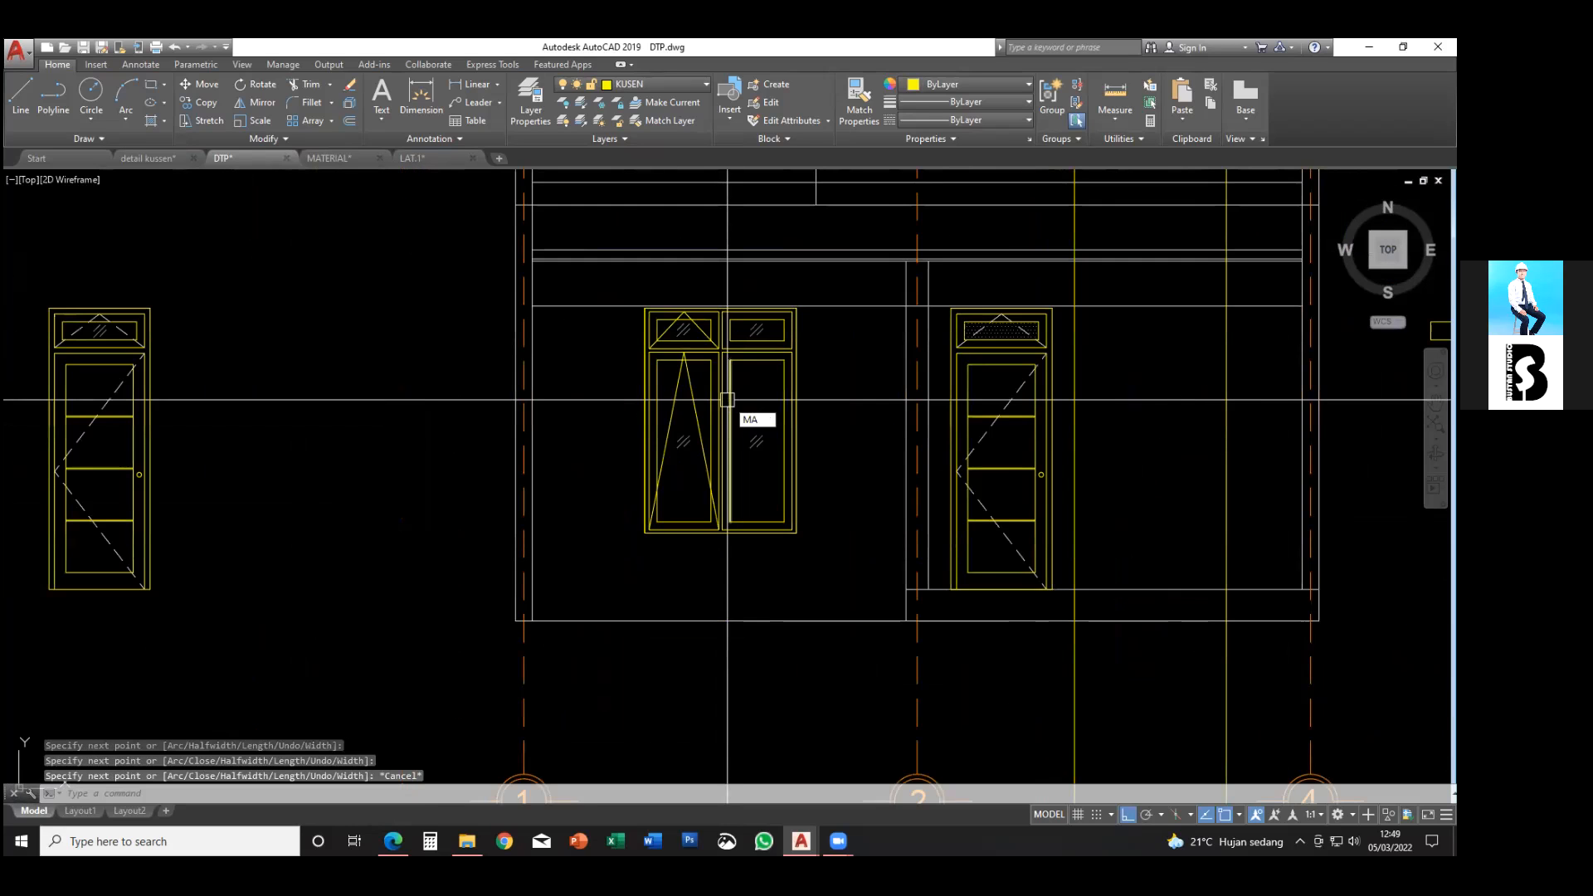
pyautogui.click(989, 437)
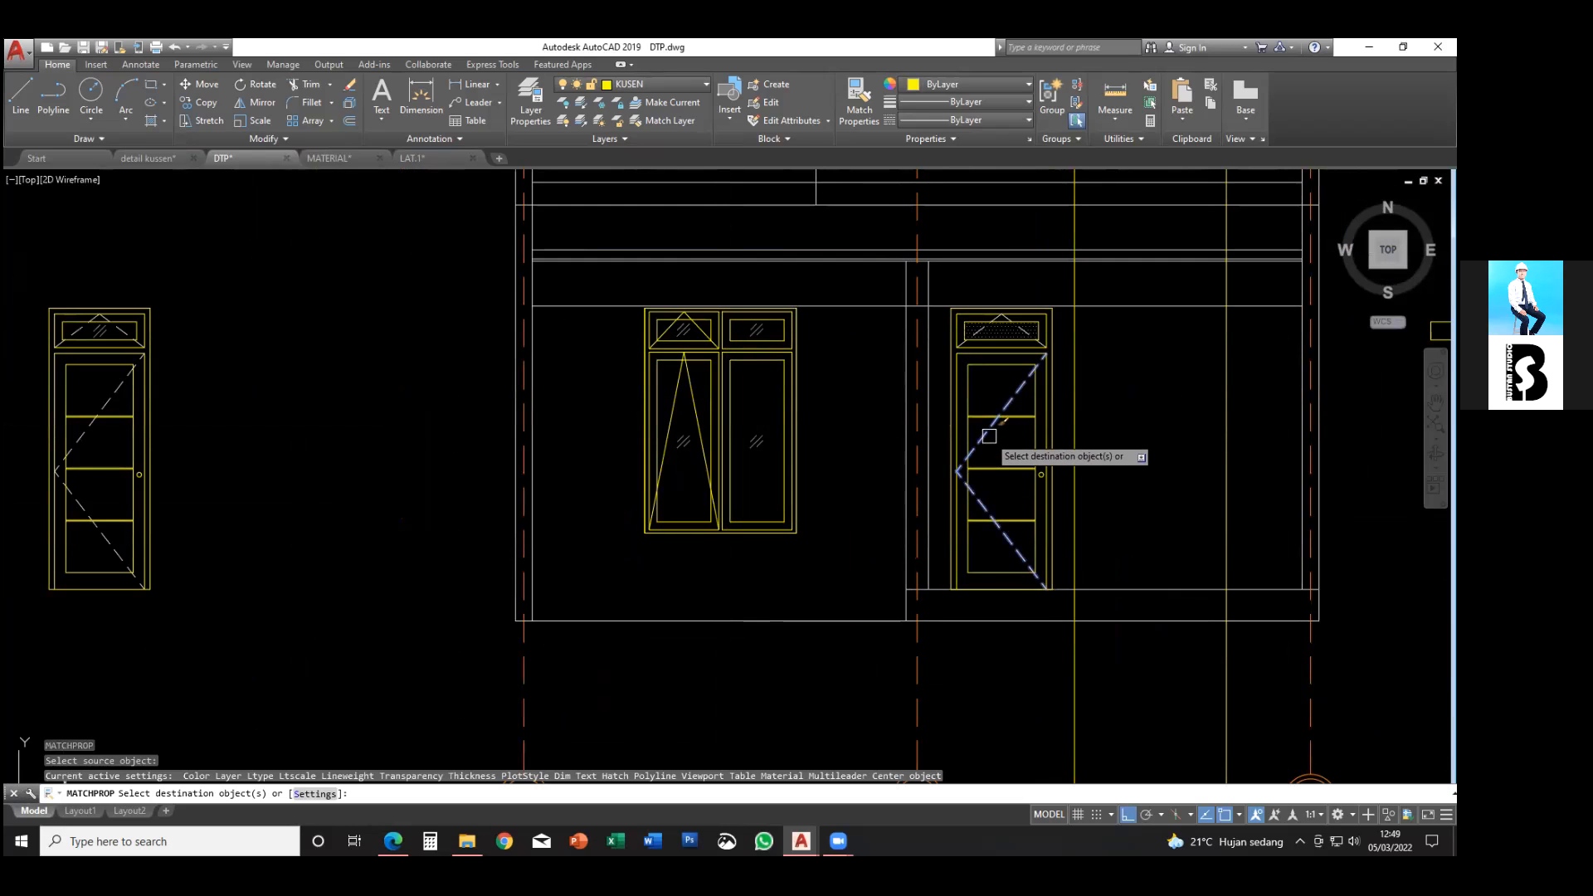
pyautogui.click(701, 333)
pyautogui.press('Escape')
# - Copy the two dashed opening symbols from the window's left transom and sash onto its matching right panes
pyautogui.scroll(2, 704, 332)
pyautogui.click(702, 332)
pyautogui.click(681, 420)
pyautogui.moveTo(682, 420); pyautogui.dragTo(680, 401, button='middle')
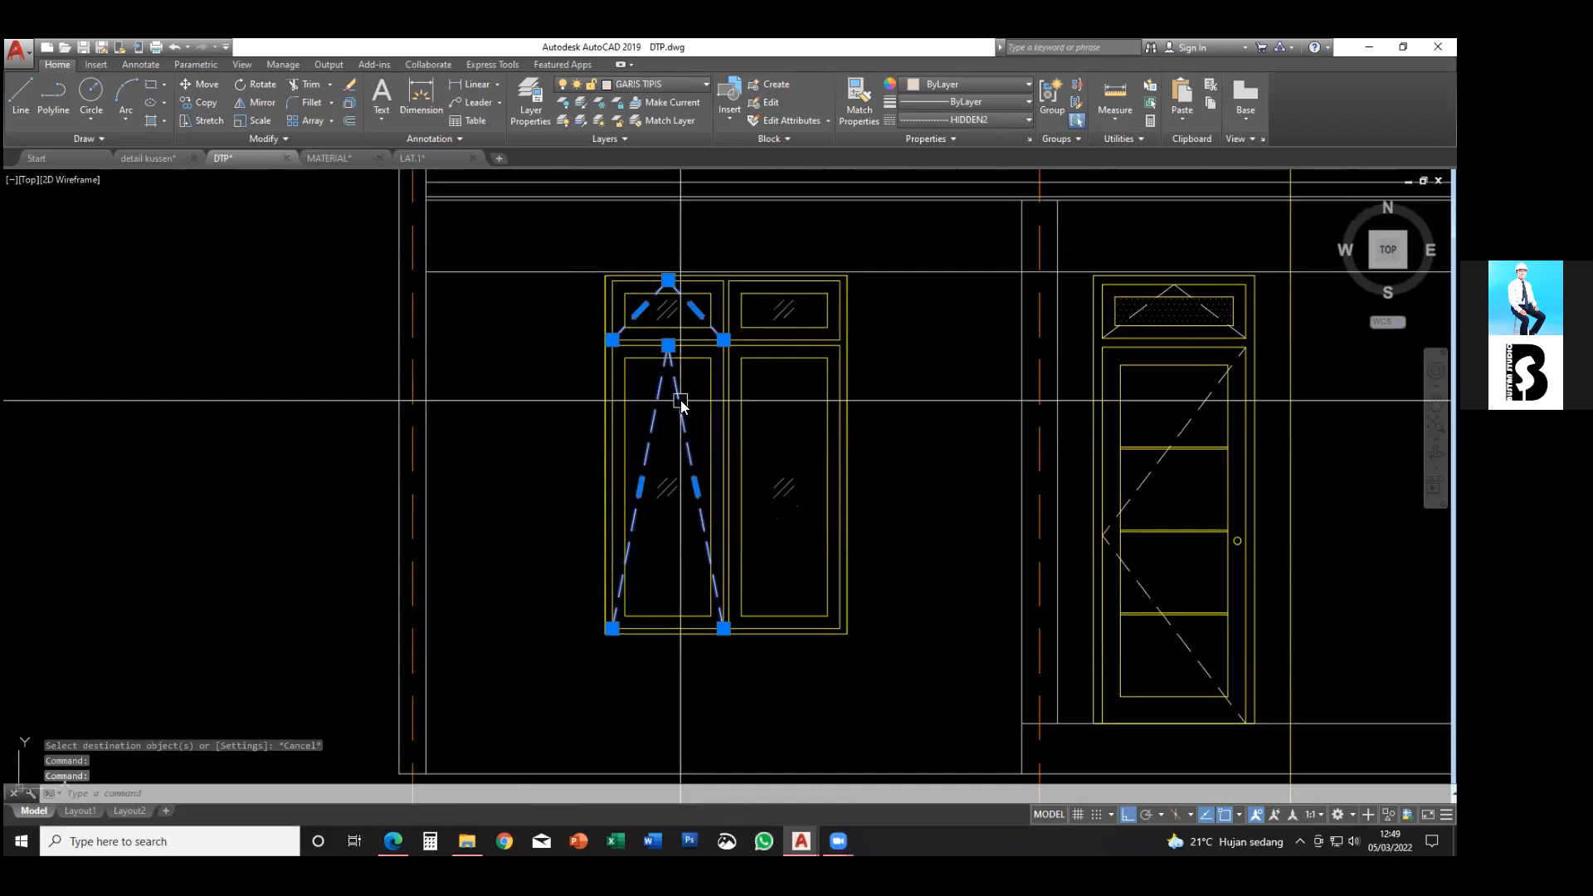
pyautogui.write('co')
pyautogui.press('Return')
pyautogui.scroll(2, 716, 295)
pyautogui.click(728, 270)
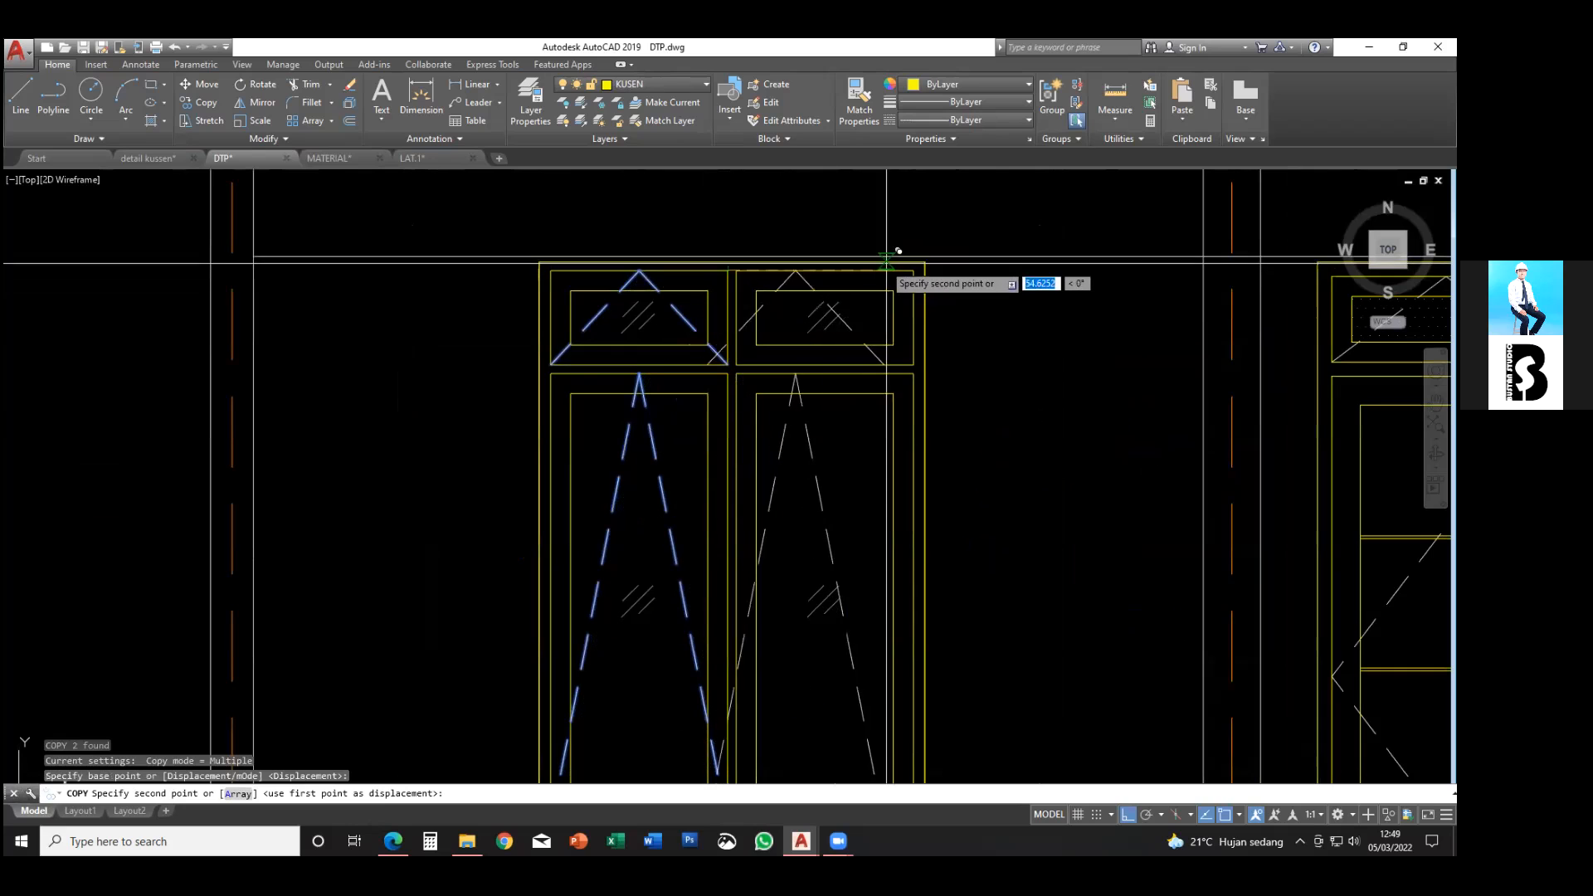
pyautogui.click(914, 270)
pyautogui.press('Escape')
pyautogui.scroll(-4, 683, 417)
pyautogui.press('Escape')
# - Copy the complete double window out of the elevation to the free space beside the separate door at axis 1's outer side
pyautogui.click(609, 333)
pyautogui.click(809, 593)
pyautogui.moveTo(806, 601); pyautogui.dragTo(811, 589, button='middle')
pyautogui.write('co')
pyautogui.press('Return')
pyautogui.click(806, 544)
pyautogui.moveTo(421, 543); pyautogui.dragTo(558, 559, button='middle')
pyautogui.click(505, 557)
pyautogui.press('Escape')
# - Copy the double window from the bay between axes 1 and 2 to the space between the elevation door and axis 4
pyautogui.moveTo(706, 545); pyautogui.dragTo(452, 534, button='middle')
pyautogui.press('Escape')
pyautogui.click(490, 330)
pyautogui.click(685, 617)
pyautogui.moveTo(663, 599); pyautogui.dragTo(659, 591, button='middle')
pyautogui.write('co')
pyautogui.press('Return')
pyautogui.click(507, 566)
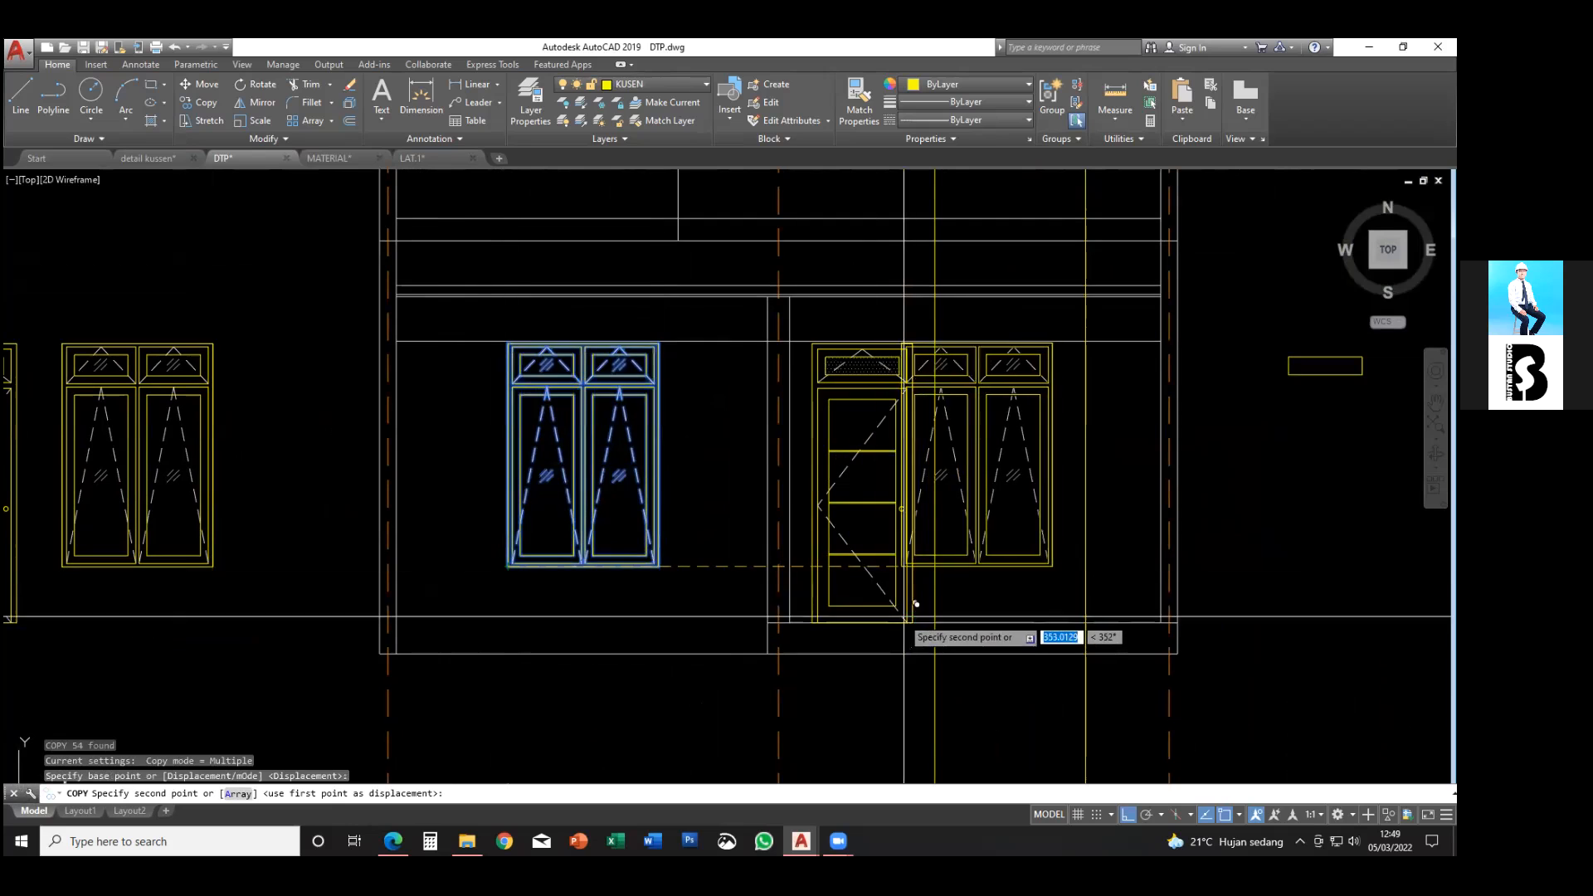
pyautogui.click(922, 568)
pyautogui.press('Escape')
# - Erase the two vertical construction lines crossing the bay between axes 2 and 4
pyautogui.scroll(-4, 927, 574)
pyautogui.moveTo(928, 574)
pyautogui.mouseDown(button='middle')
pyautogui.moveTo(904, 541)
pyautogui.moveTo(857, 593)
pyautogui.mouseUp(button='middle')
pyautogui.press('Delete')
pyautogui.moveTo(918, 508); pyautogui.dragTo(917, 527, button='middle')
pyautogui.scroll(2, 914, 528)
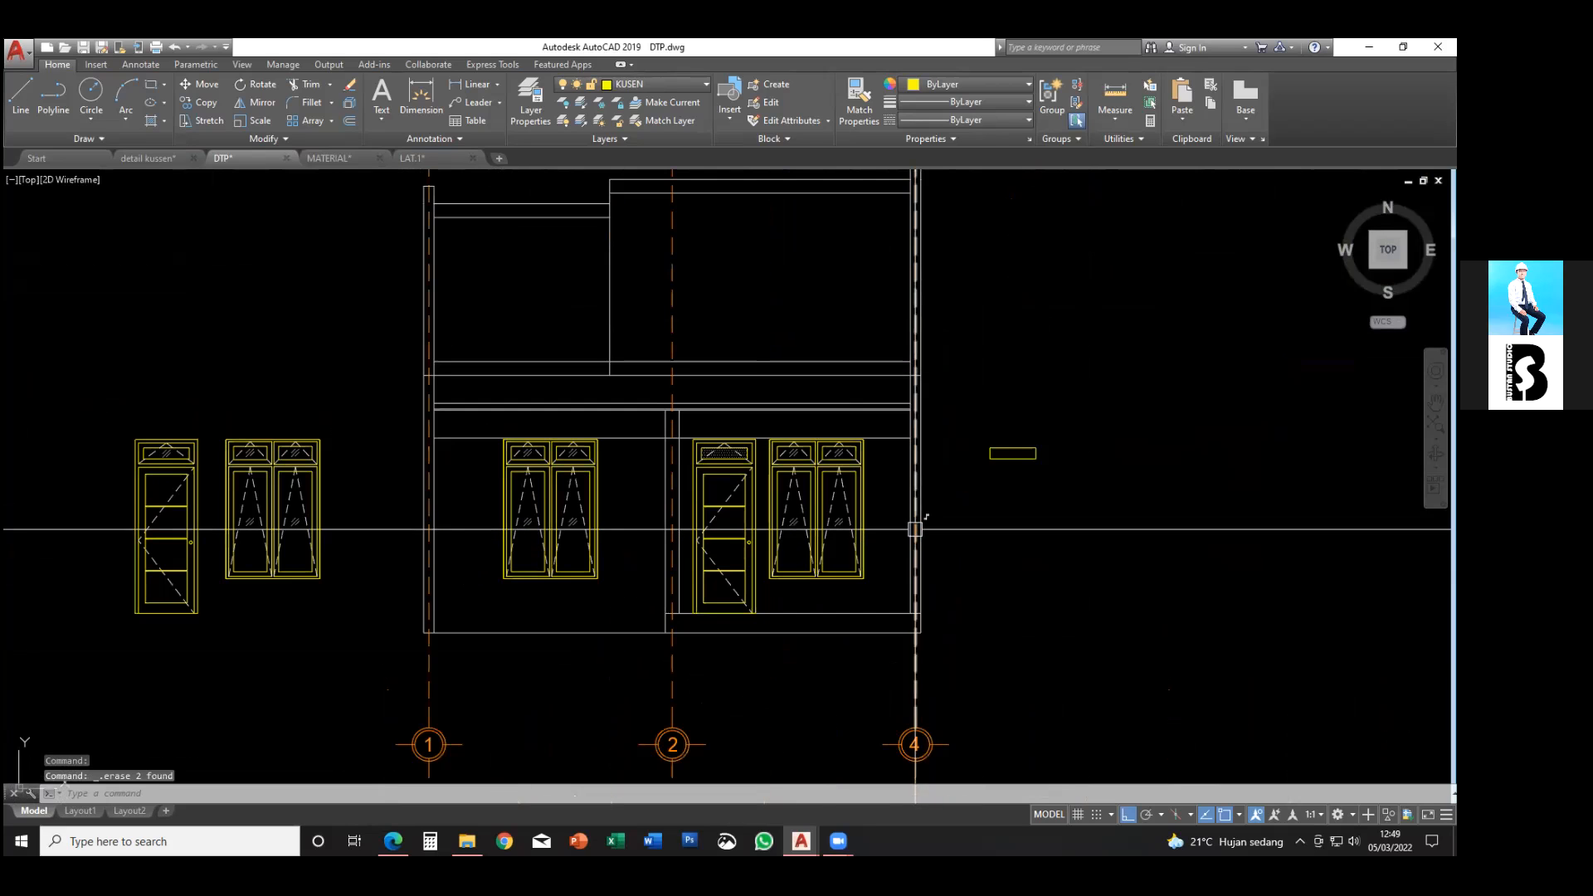
# - Switch to the reference PDF in the browser and examine the door, windows and wall finishes of front elevation TAMPAK DEPAN A-A
pyautogui.moveTo(645, 531); pyautogui.dragTo(671, 503, button='middle')
pyautogui.scroll(-2, 670, 534)
pyautogui.moveTo(667, 571)
pyautogui.mouseDown(button='middle')
pyautogui.moveTo(683, 492)
pyautogui.moveTo(605, 569)
pyautogui.moveTo(581, 623)
pyautogui.moveTo(584, 583)
pyautogui.mouseUp(button='middle')
pyautogui.scroll(2, 647, 527)
pyautogui.moveTo(631, 693)
pyautogui.mouseDown(button='middle')
pyautogui.moveTo(623, 737)
pyautogui.moveTo(672, 690)
pyautogui.mouseUp(button='middle')
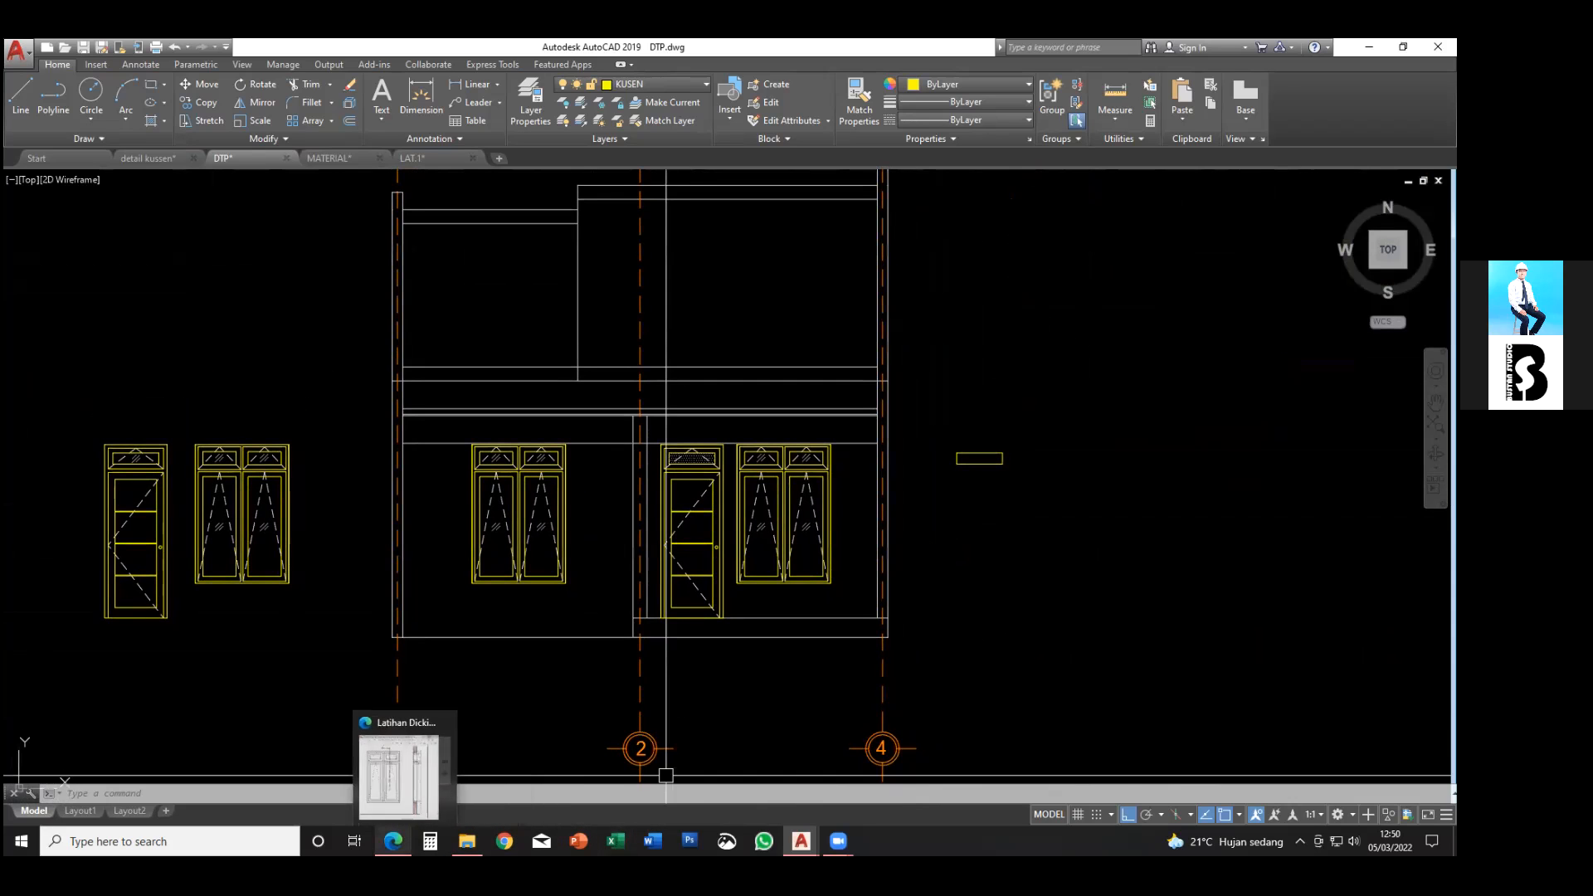
pyautogui.click(393, 840)
pyautogui.keyDown('ctrl'); pyautogui.scroll(-3, 1046, 504); pyautogui.keyUp('ctrl')
pyautogui.scroll(7, 1049, 505)
pyautogui.scroll(12, 1051, 508)
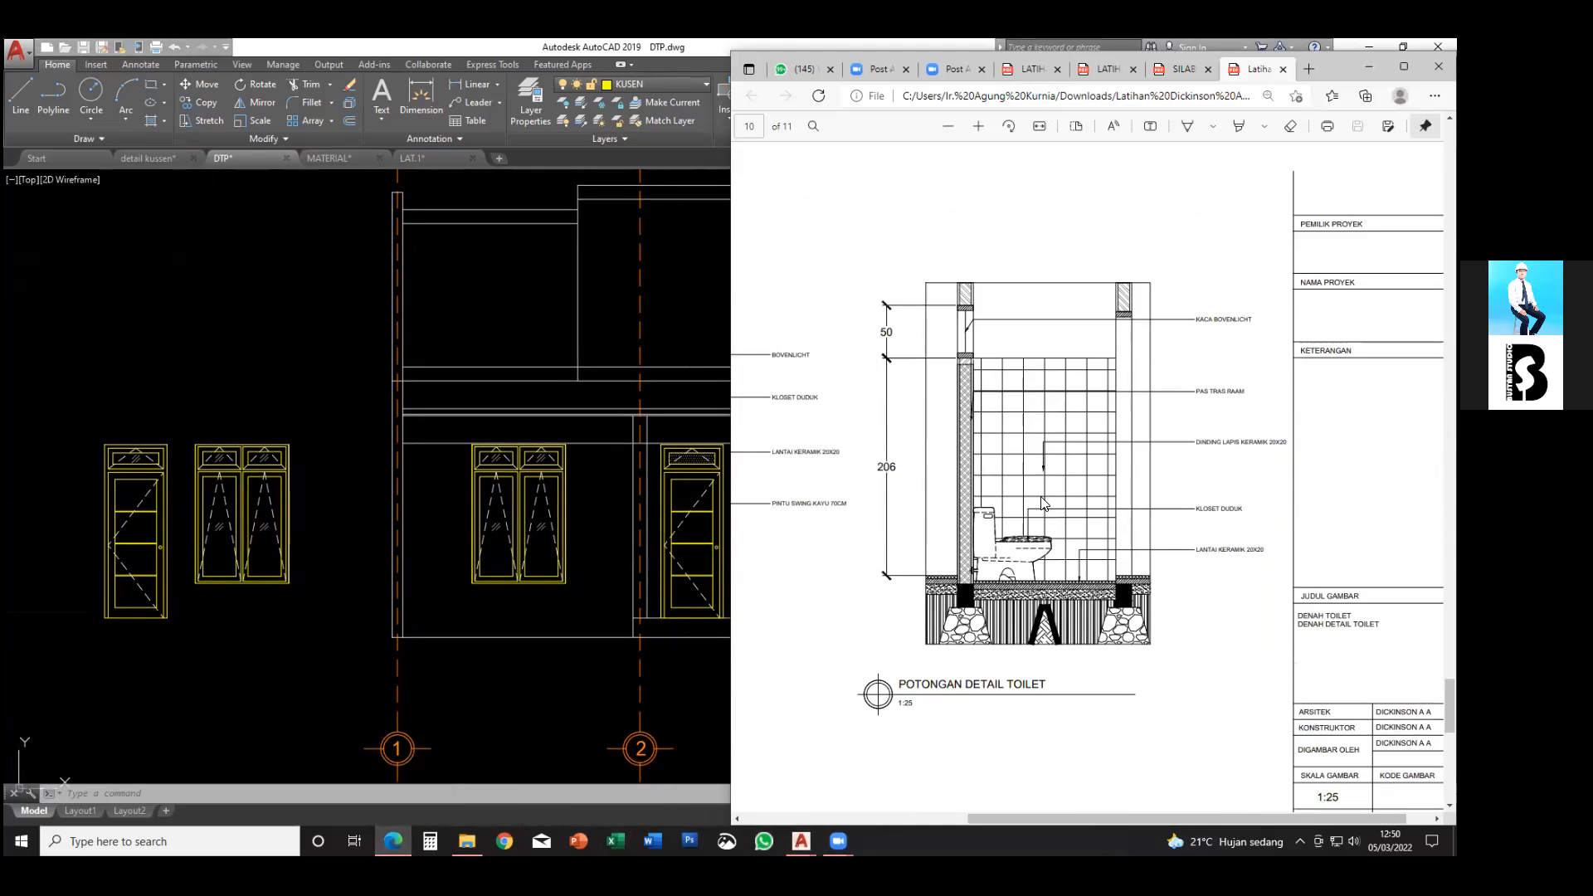
pyautogui.scroll(20, 1034, 496)
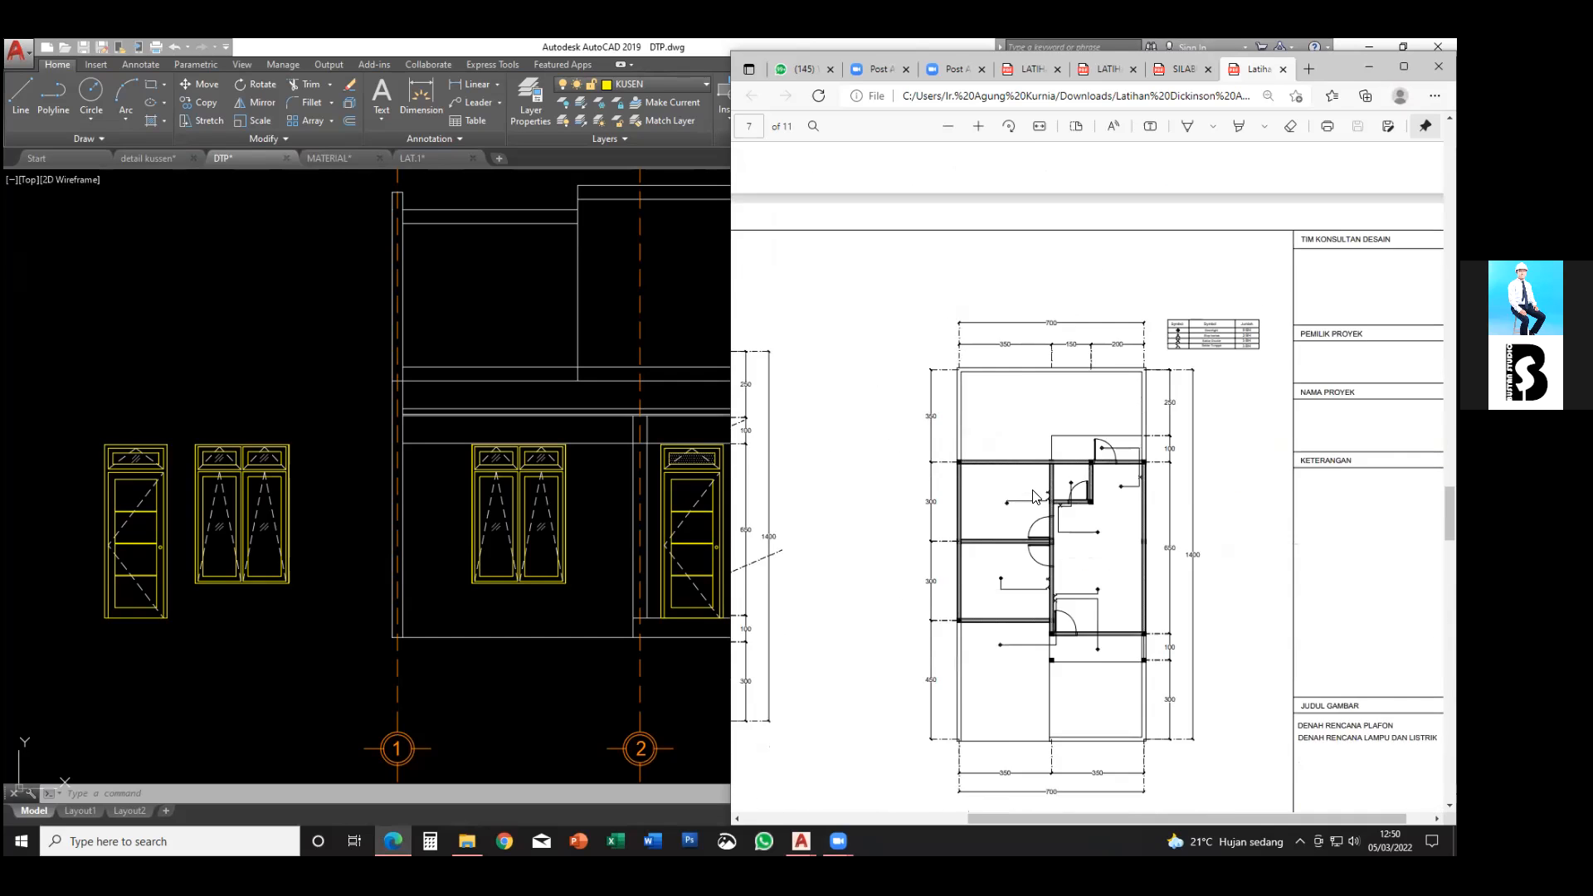
pyautogui.scroll(8, 1034, 496)
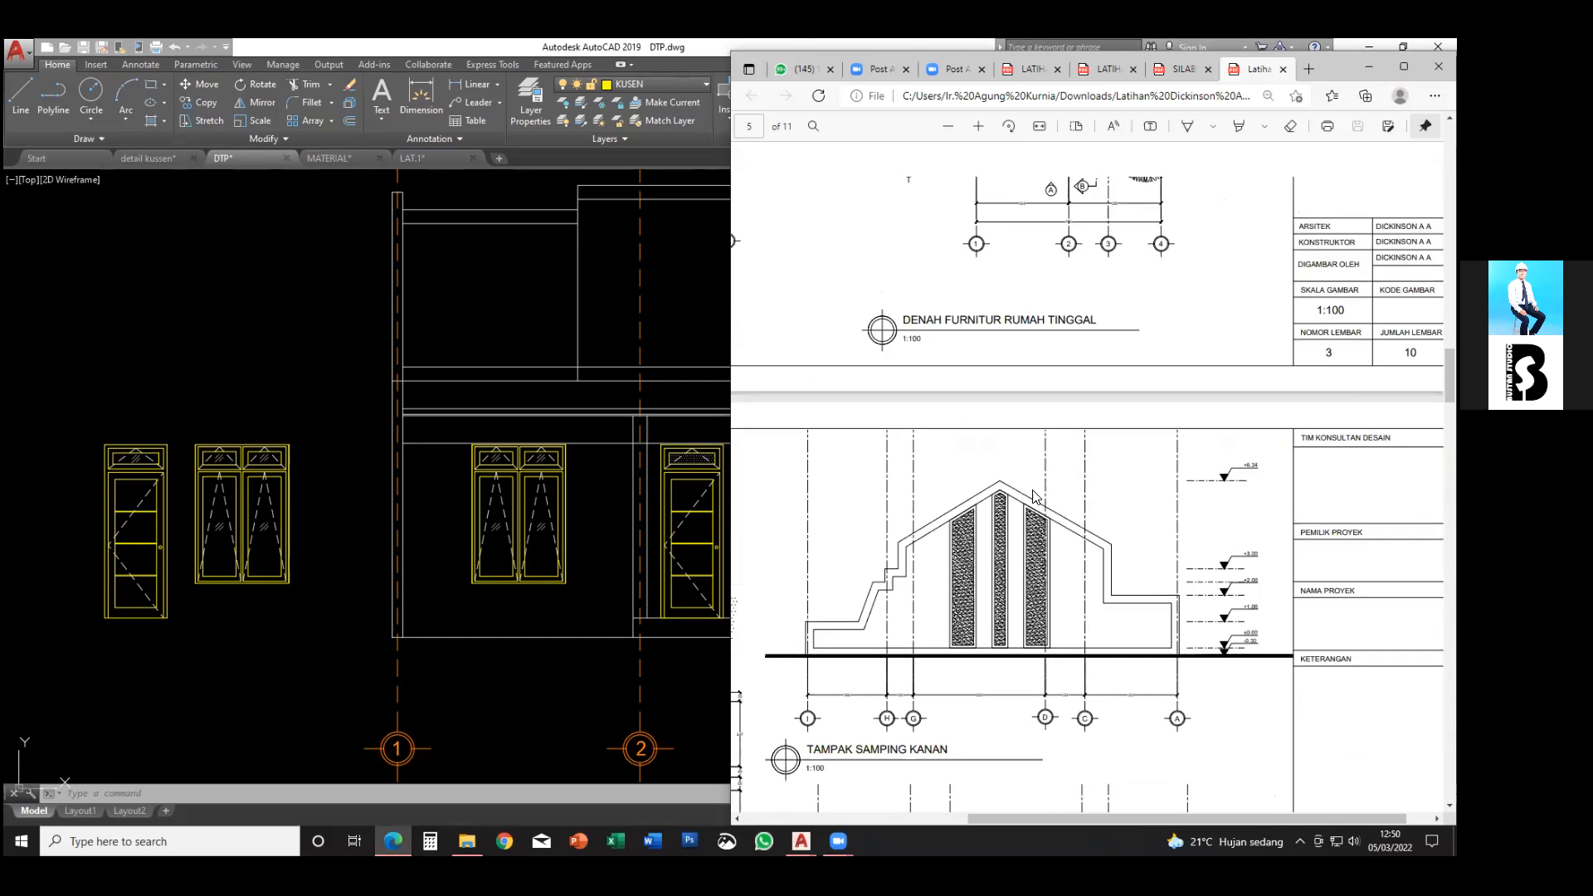
pyautogui.scroll(7, 979, 455)
pyautogui.keyDown('ctrl'); pyautogui.scroll(-3, 1114, 314); pyautogui.keyUp('ctrl')
pyautogui.keyDown('ctrl'); pyautogui.scroll(7, 1114, 315); pyautogui.keyUp('ctrl')
pyautogui.hscroll(-7, 1114, 316)
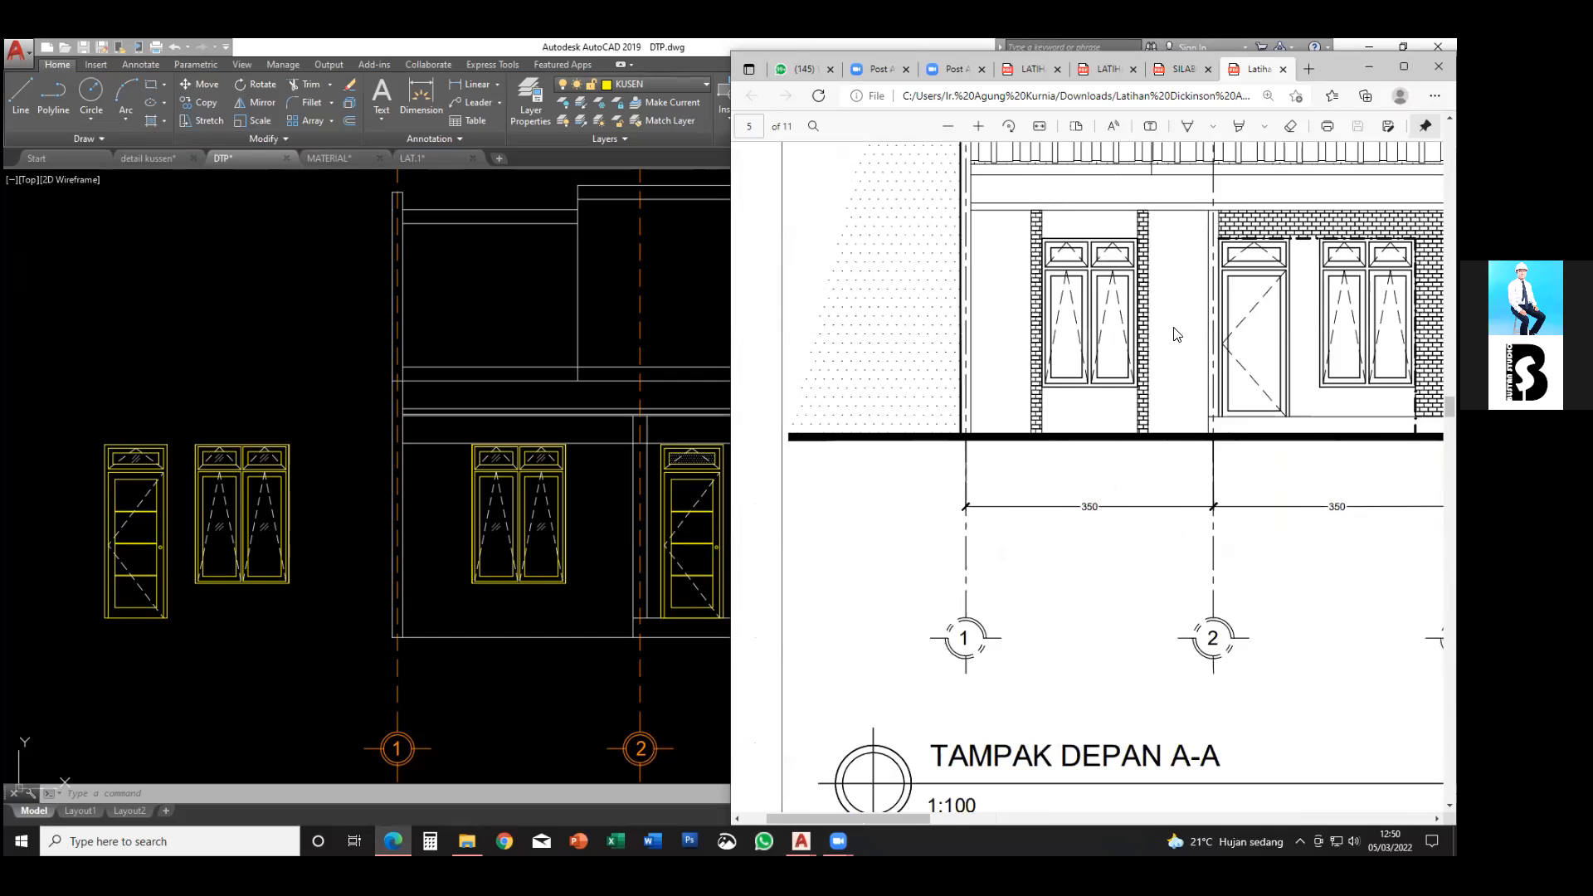
pyautogui.hscroll(2, 1235, 415)
pyautogui.hscroll(2, 1235, 415)
pyautogui.scroll(1, 1249, 420)
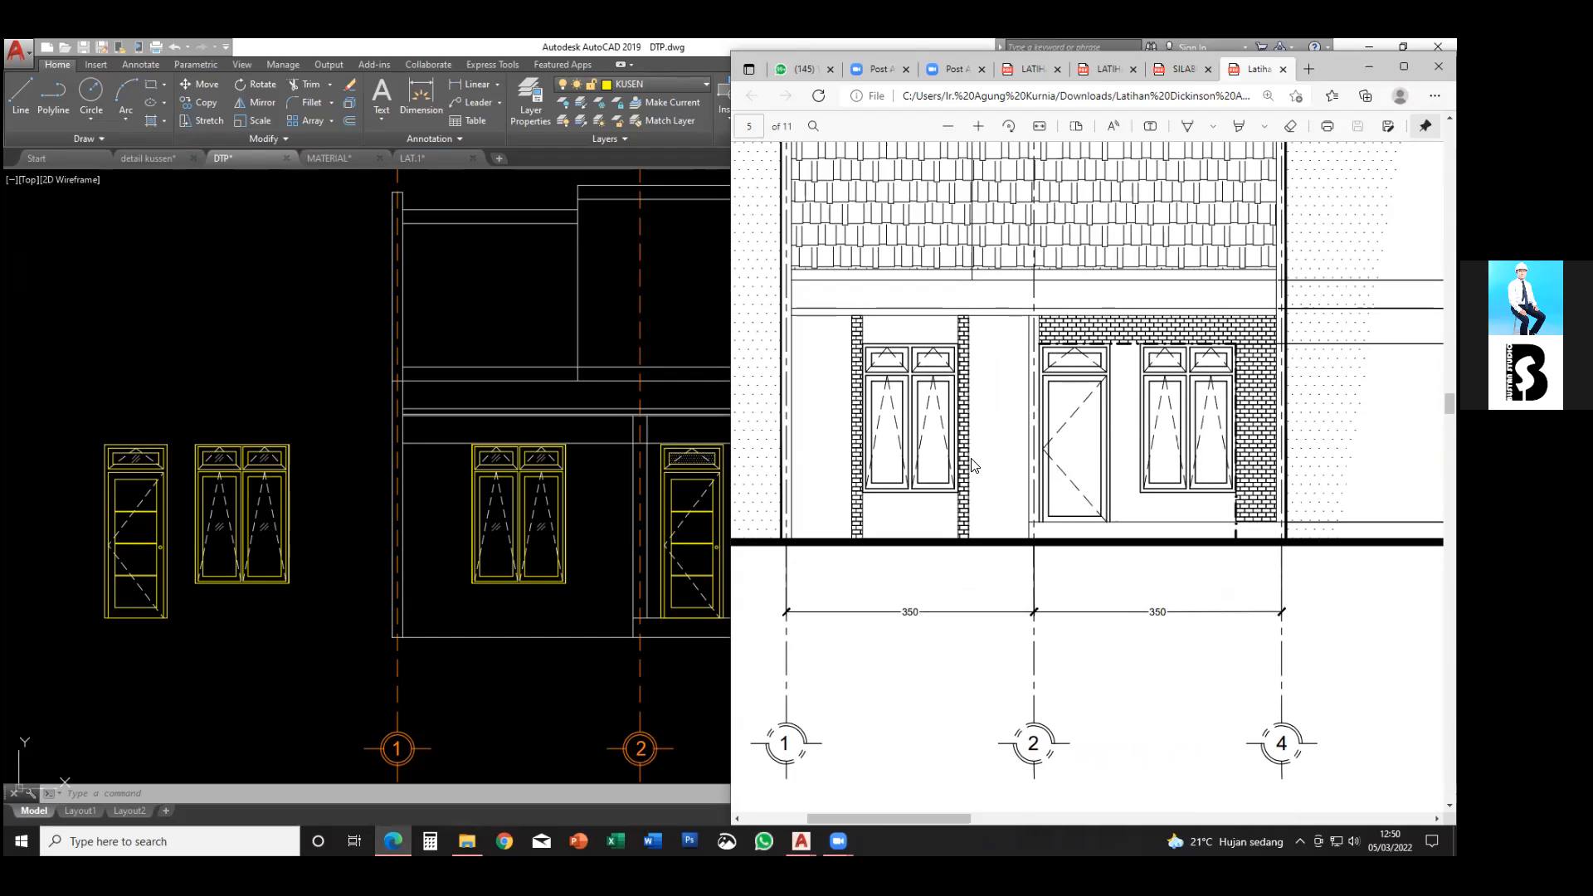
# - Back in AutoCAD, draw a vertical line from the upper-right corner of the window beside the door down to the floor line
pyautogui.click(582, 558)
pyautogui.moveTo(596, 570); pyautogui.dragTo(555, 557, button='middle')
pyautogui.scroll(2, 787, 532)
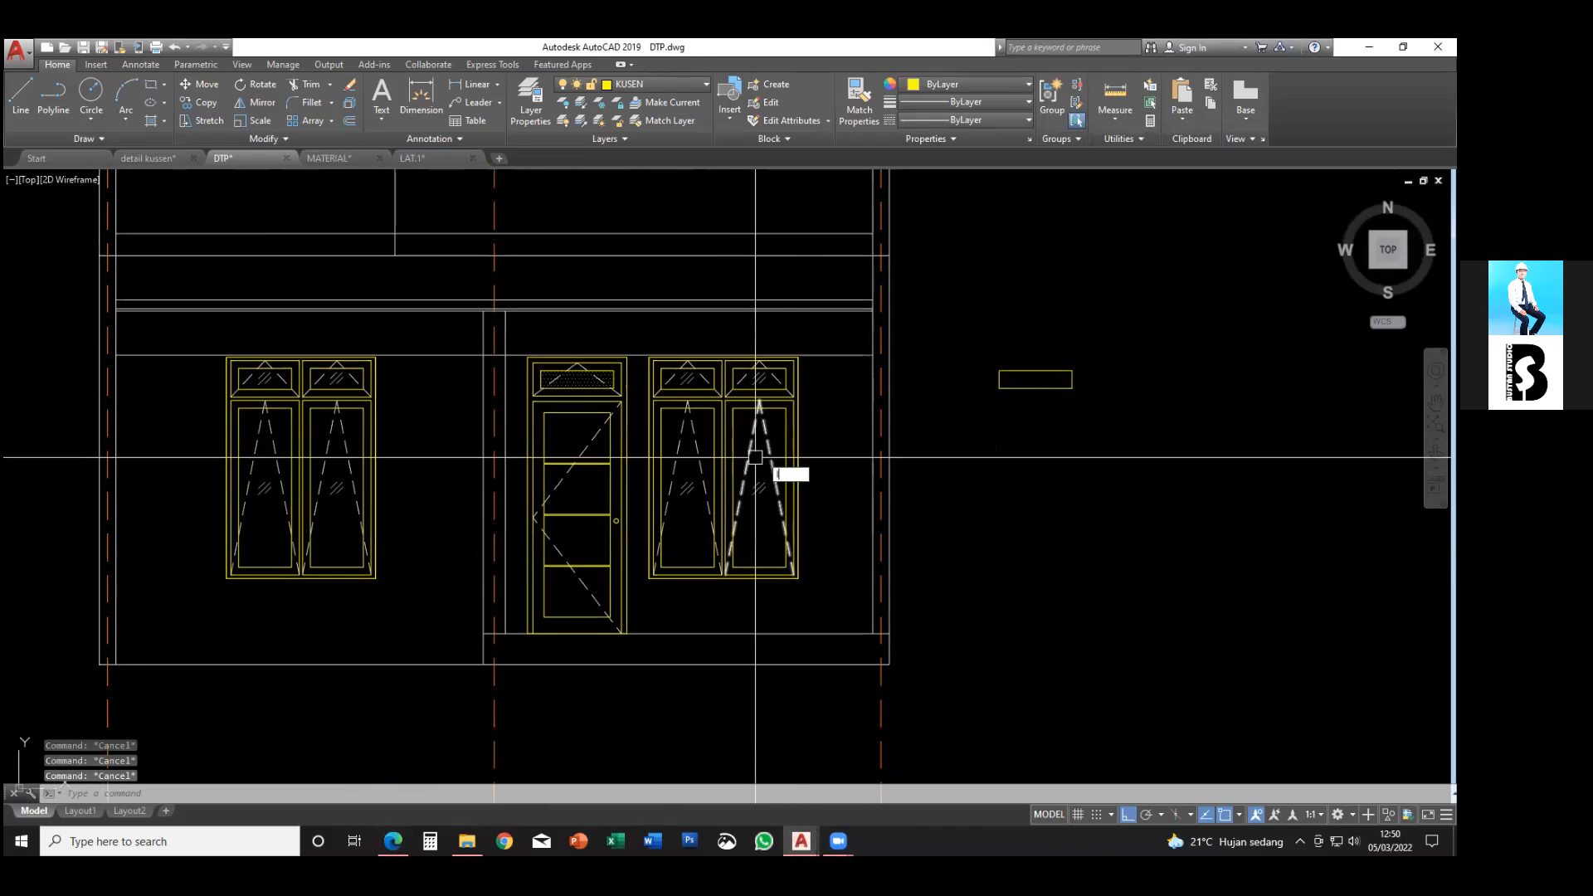
pyautogui.write('l')
pyautogui.press('Return')
pyautogui.scroll(2, 796, 365)
pyautogui.moveTo(797, 568); pyautogui.dragTo(784, 433, button='middle')
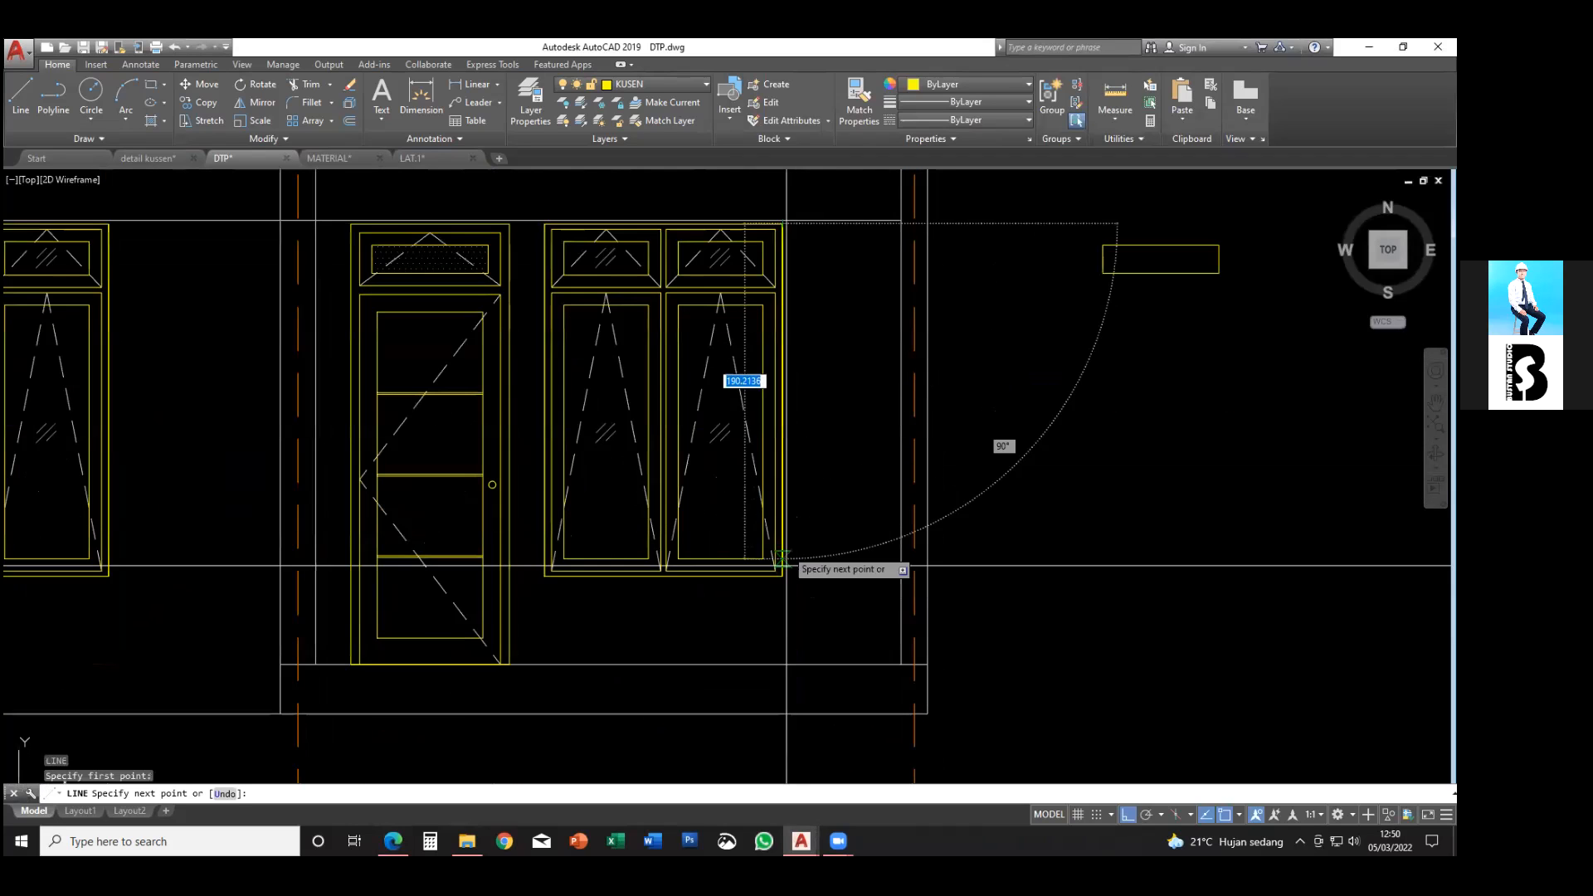
pyautogui.click(782, 664)
pyautogui.press('Escape')
# - Stretch the new vertical line's upper end to the horizontal line above the window
pyautogui.moveTo(754, 255); pyautogui.dragTo(778, 343, button='middle')
pyautogui.scroll(2, 778, 344)
pyautogui.click(779, 300)
pyautogui.press('Escape')
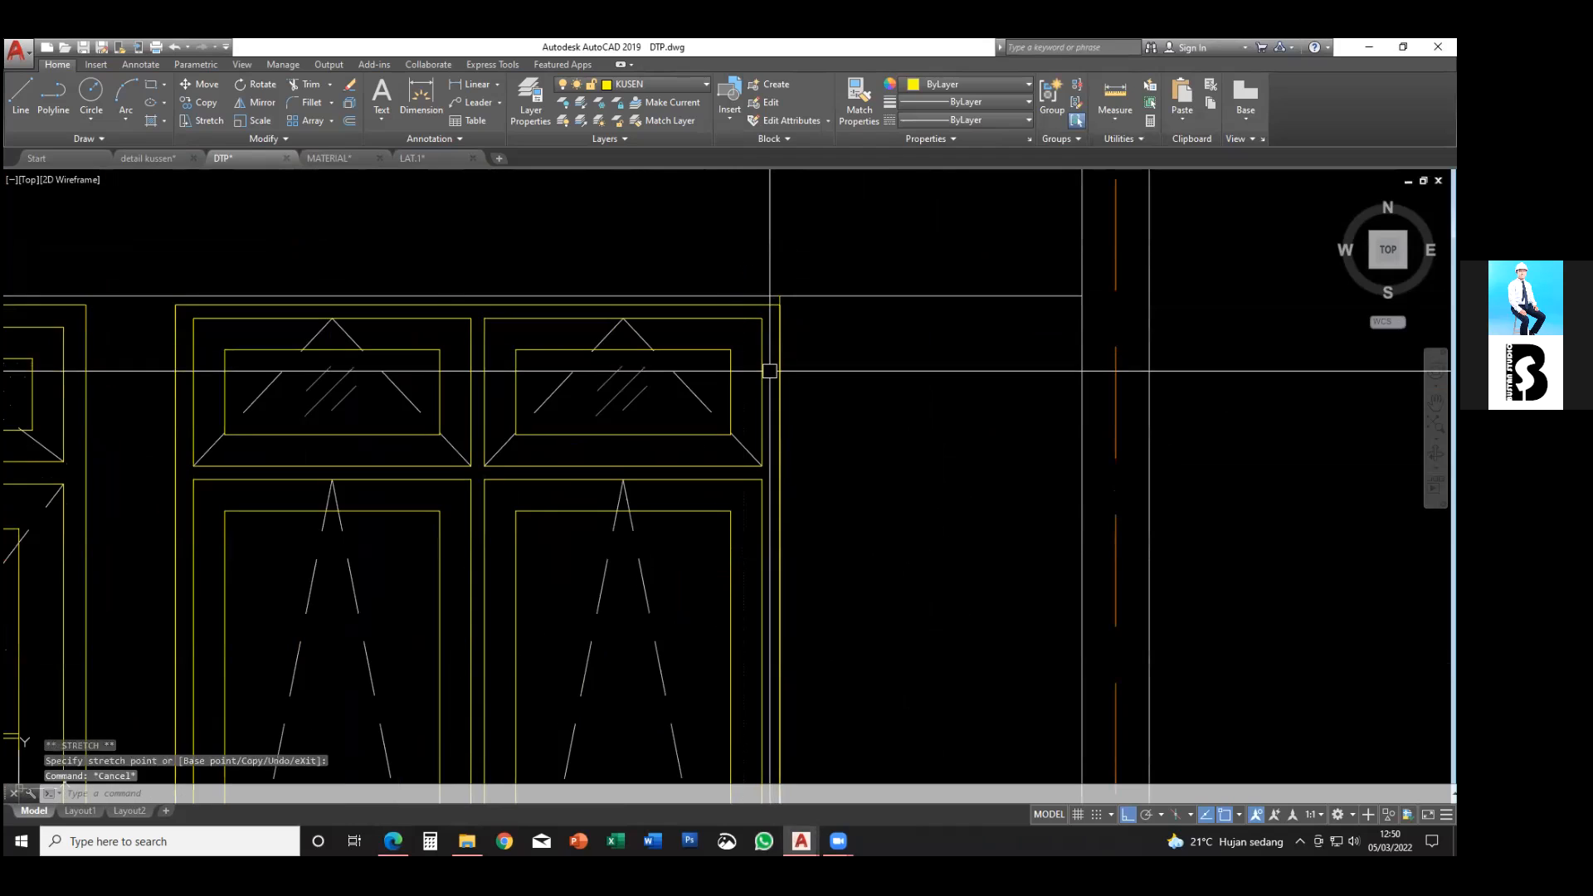
# - Fillet the horizontal line above the window with the new vertical line into a sharp corner
pyautogui.scroll(2, 790, 297)
pyautogui.write('f')
pyautogui.press('Return')
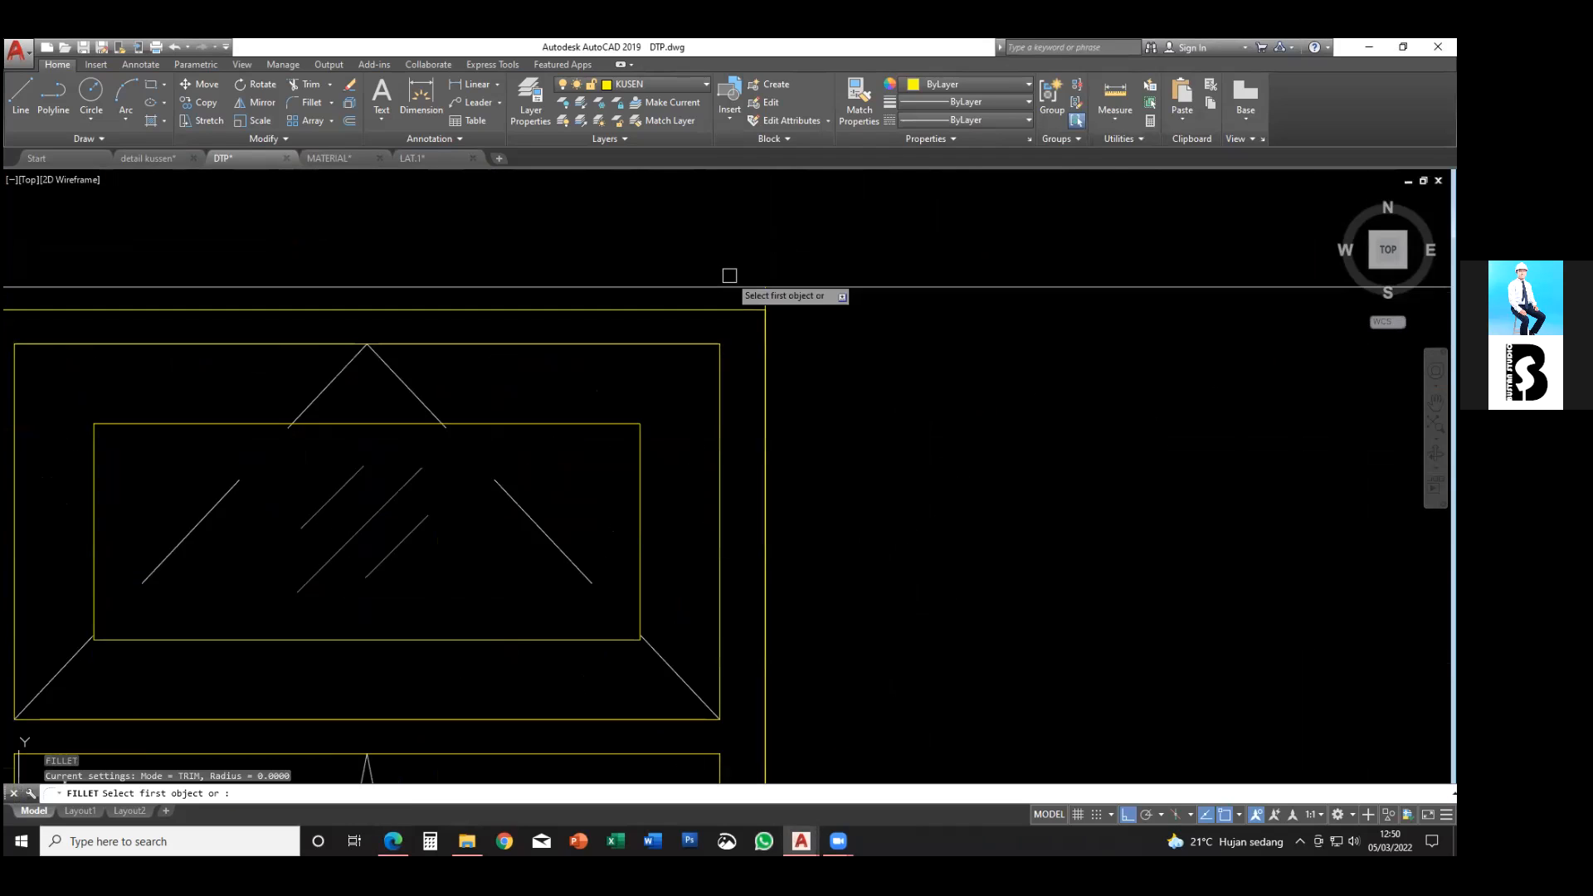
pyautogui.click(732, 287)
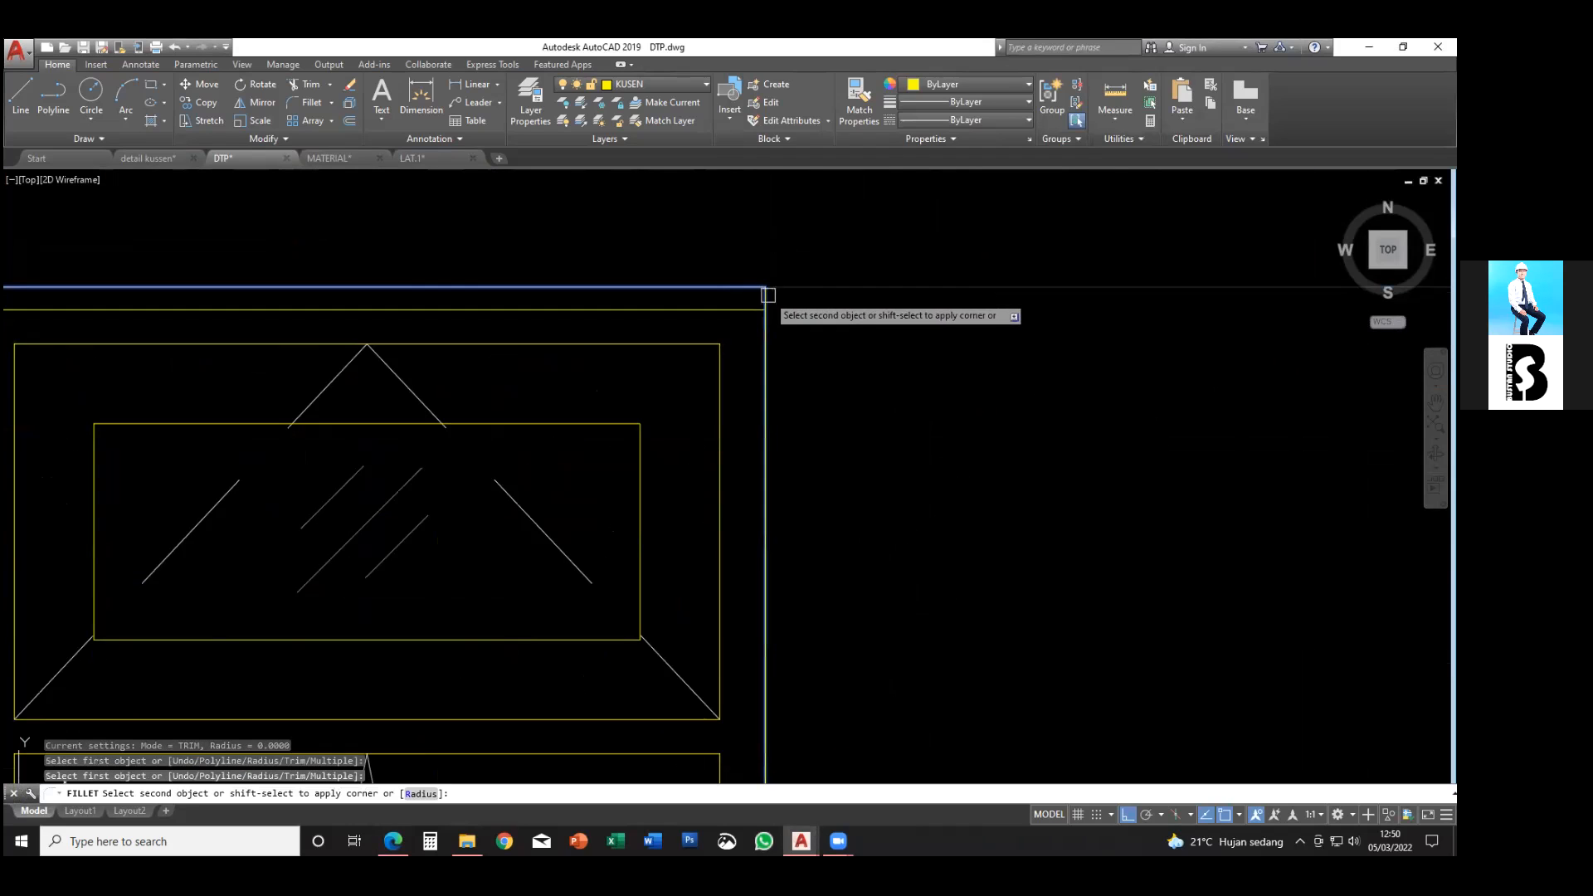
pyautogui.press('Escape')
pyautogui.scroll(-2, 769, 345)
pyautogui.press('Return')
pyautogui.press('Escape')
# - Match the properties of the horizontal line above the window onto the new vertical line
pyautogui.write('ma')
pyautogui.press('Return')
pyautogui.click(742, 324)
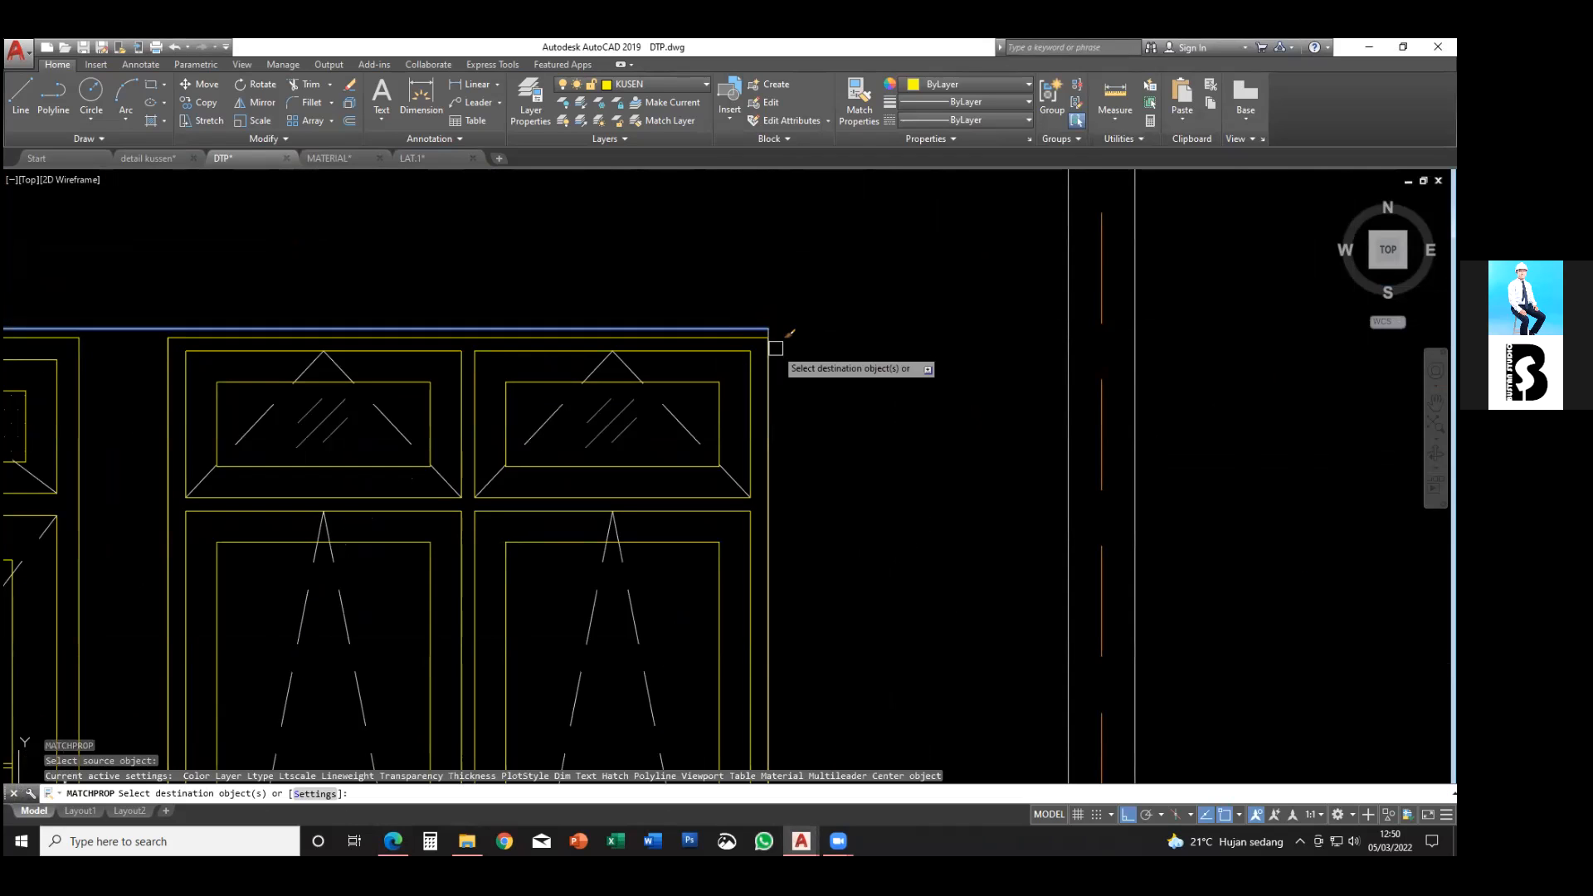
pyautogui.press('Escape')
pyautogui.scroll(-8, 857, 356)
pyautogui.moveTo(846, 331); pyautogui.dragTo(891, 436, button='middle')
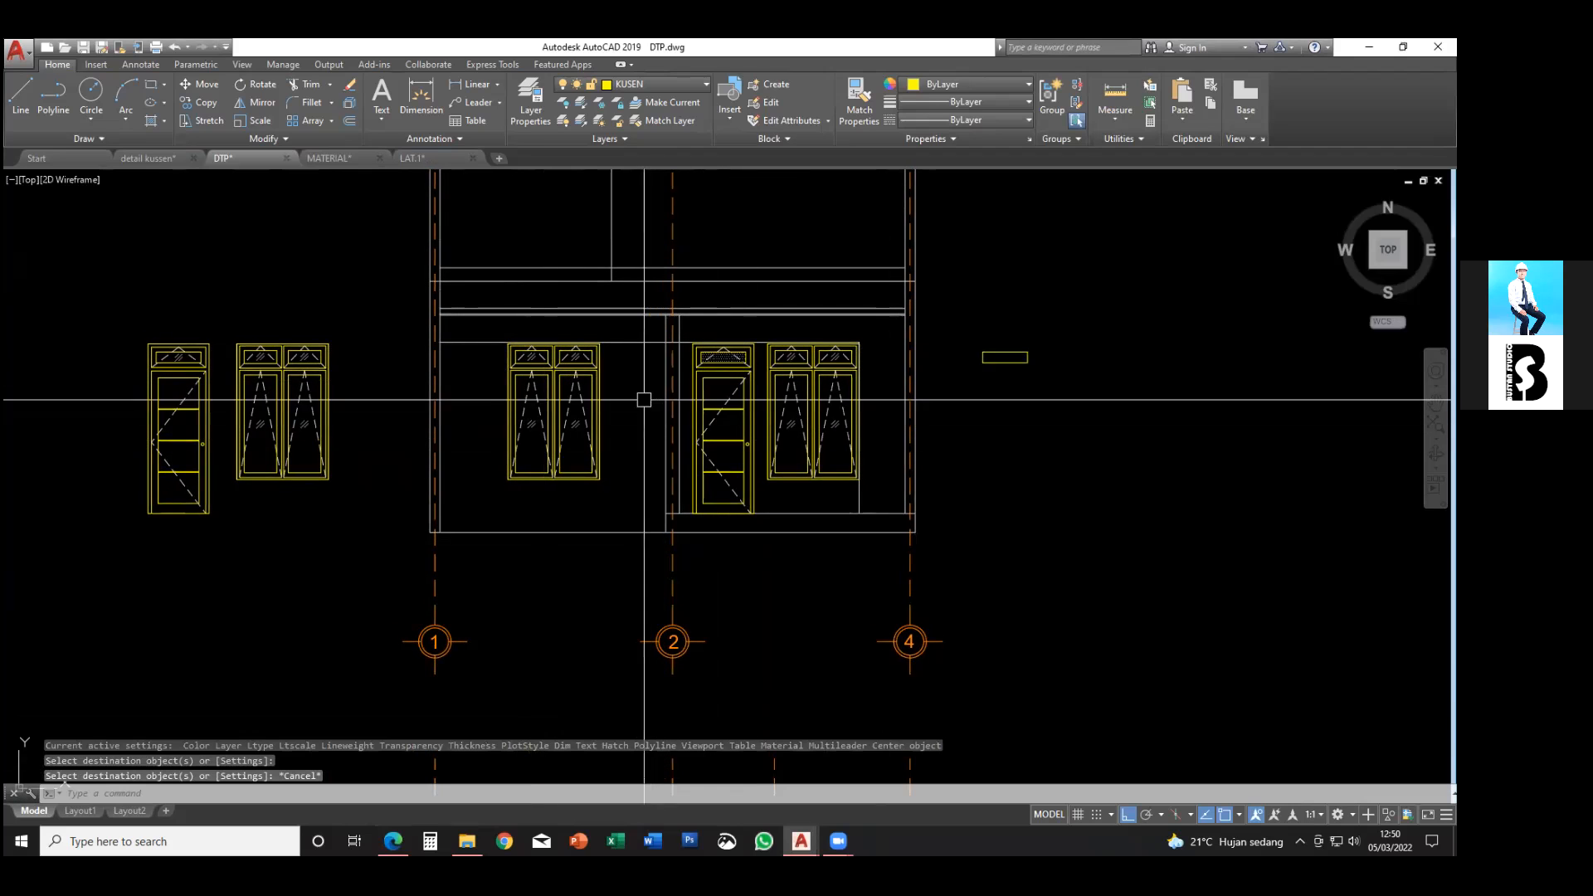
# - Examine the front elevations in the two reference PDFs in the browser against the AutoCAD drawing
pyautogui.scroll(2, 655, 402)
pyautogui.moveTo(665, 405); pyautogui.dragTo(679, 420, button='middle')
pyautogui.scroll(2, 715, 365)
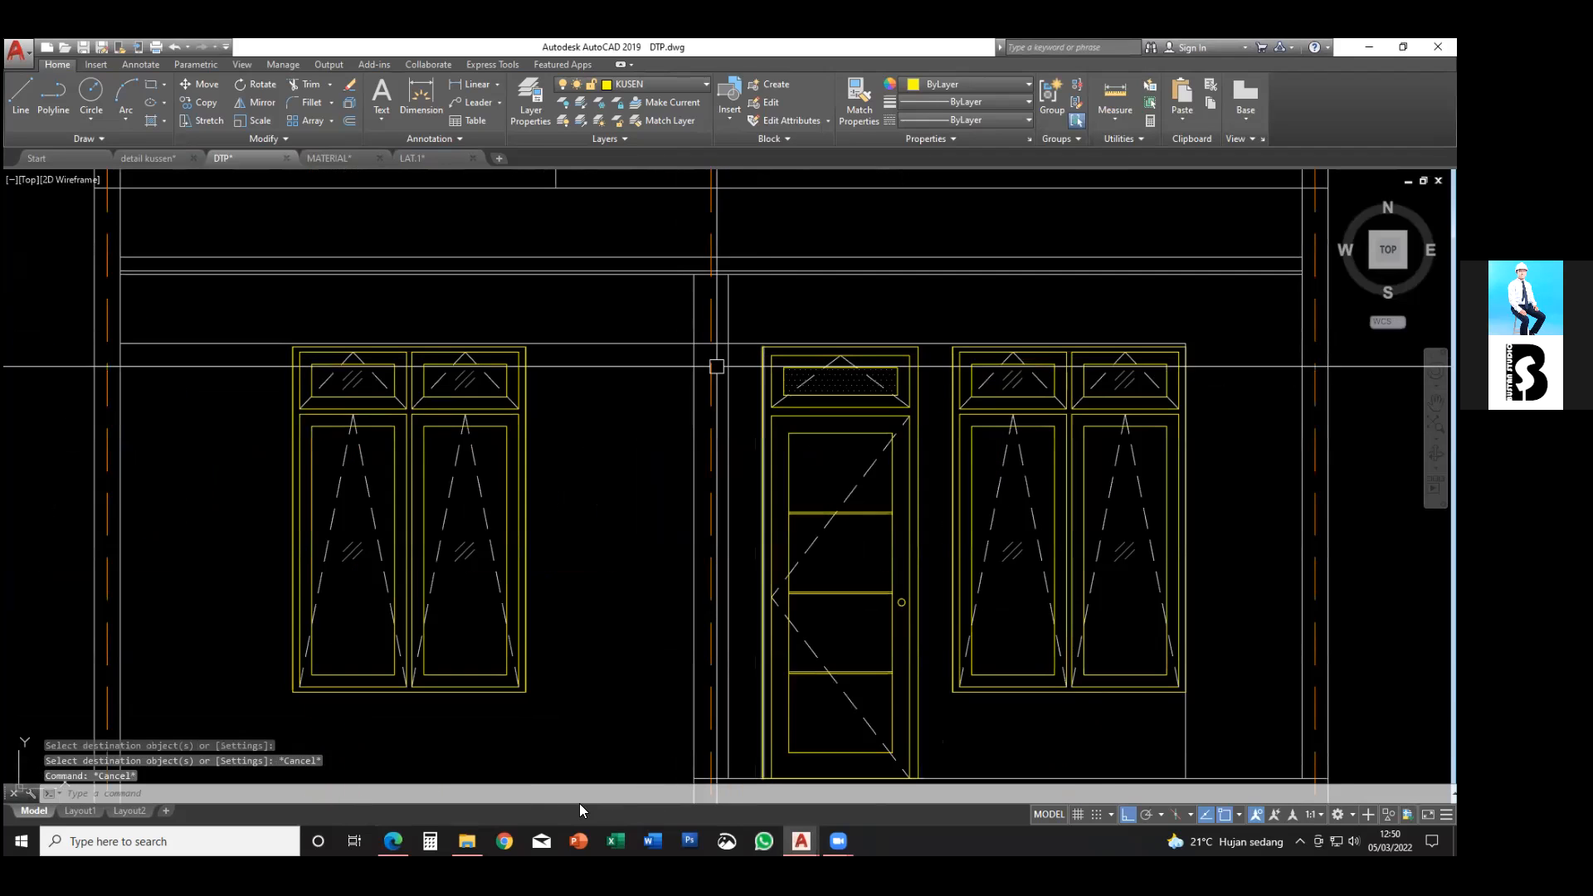
pyautogui.hotkey('alt', 'Tab')
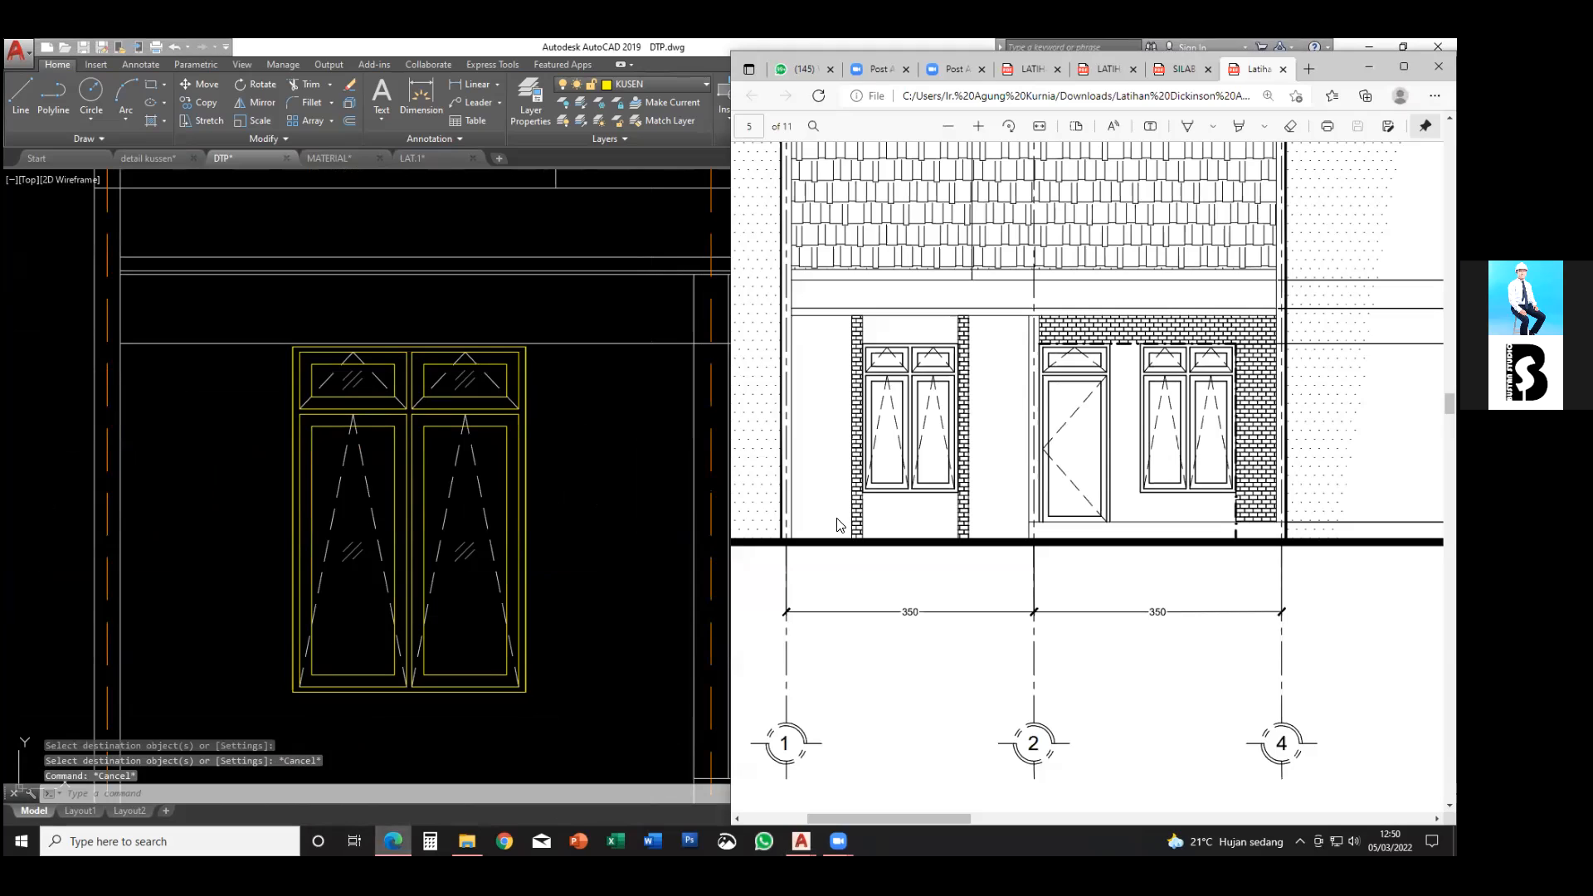
pyautogui.click(1108, 73)
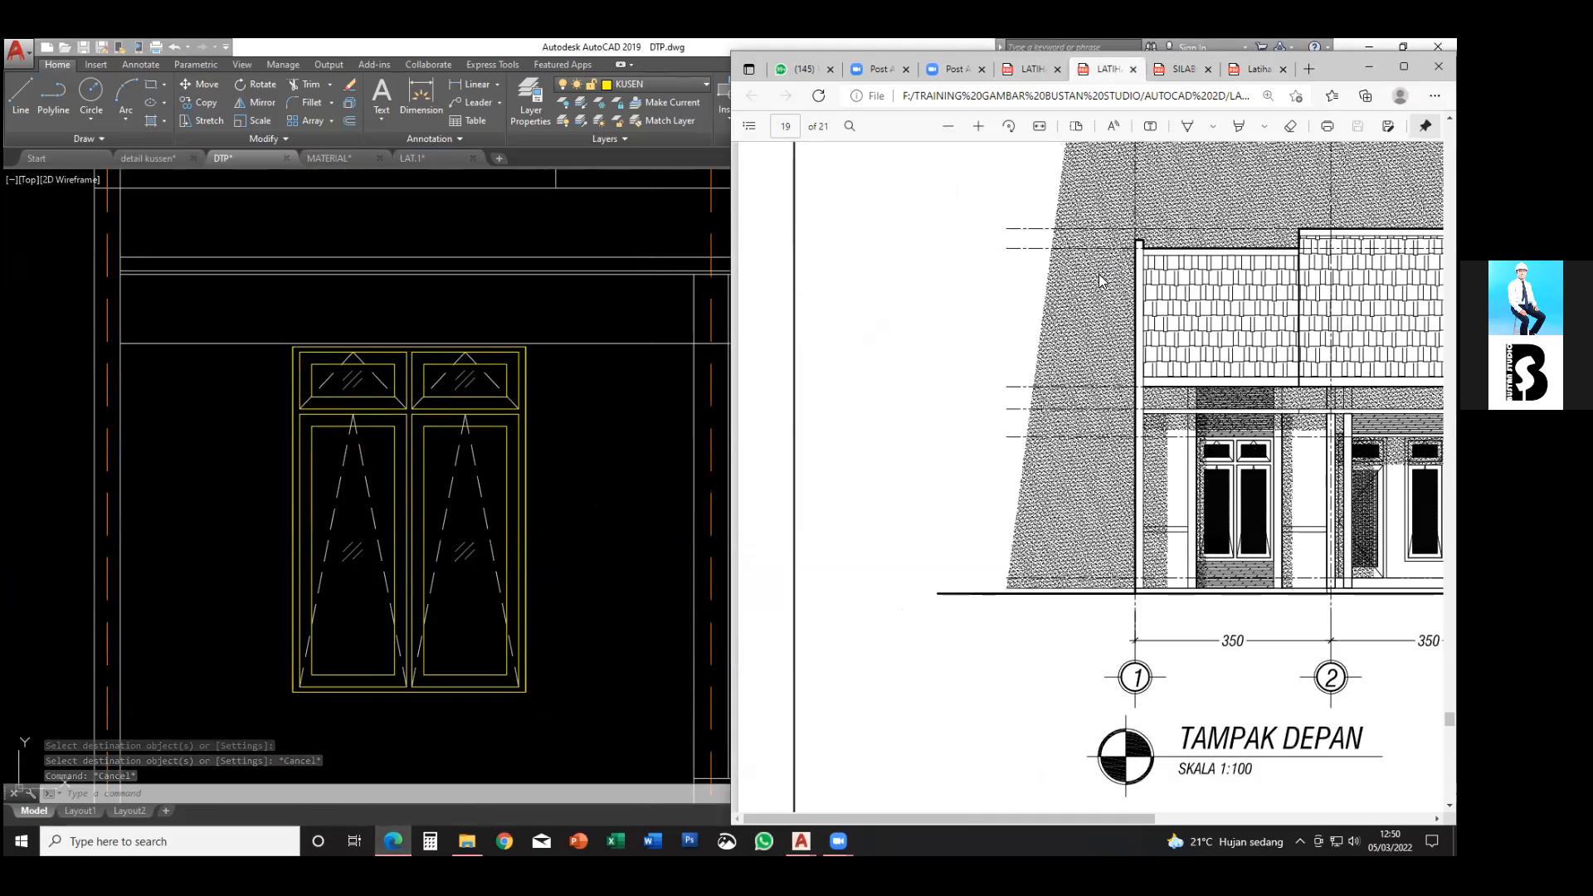
pyautogui.click(463, 438)
pyautogui.scroll(-2, 564, 406)
pyautogui.moveTo(608, 396); pyautogui.dragTo(580, 395, button='middle')
pyautogui.scroll(2, 632, 362)
pyautogui.press('Escape')
pyautogui.press('Escape')
pyautogui.press('Escape')
# - Trim the horizontal line above the openings back to the column's right edge at axis 2
pyautogui.scroll(2, 630, 370)
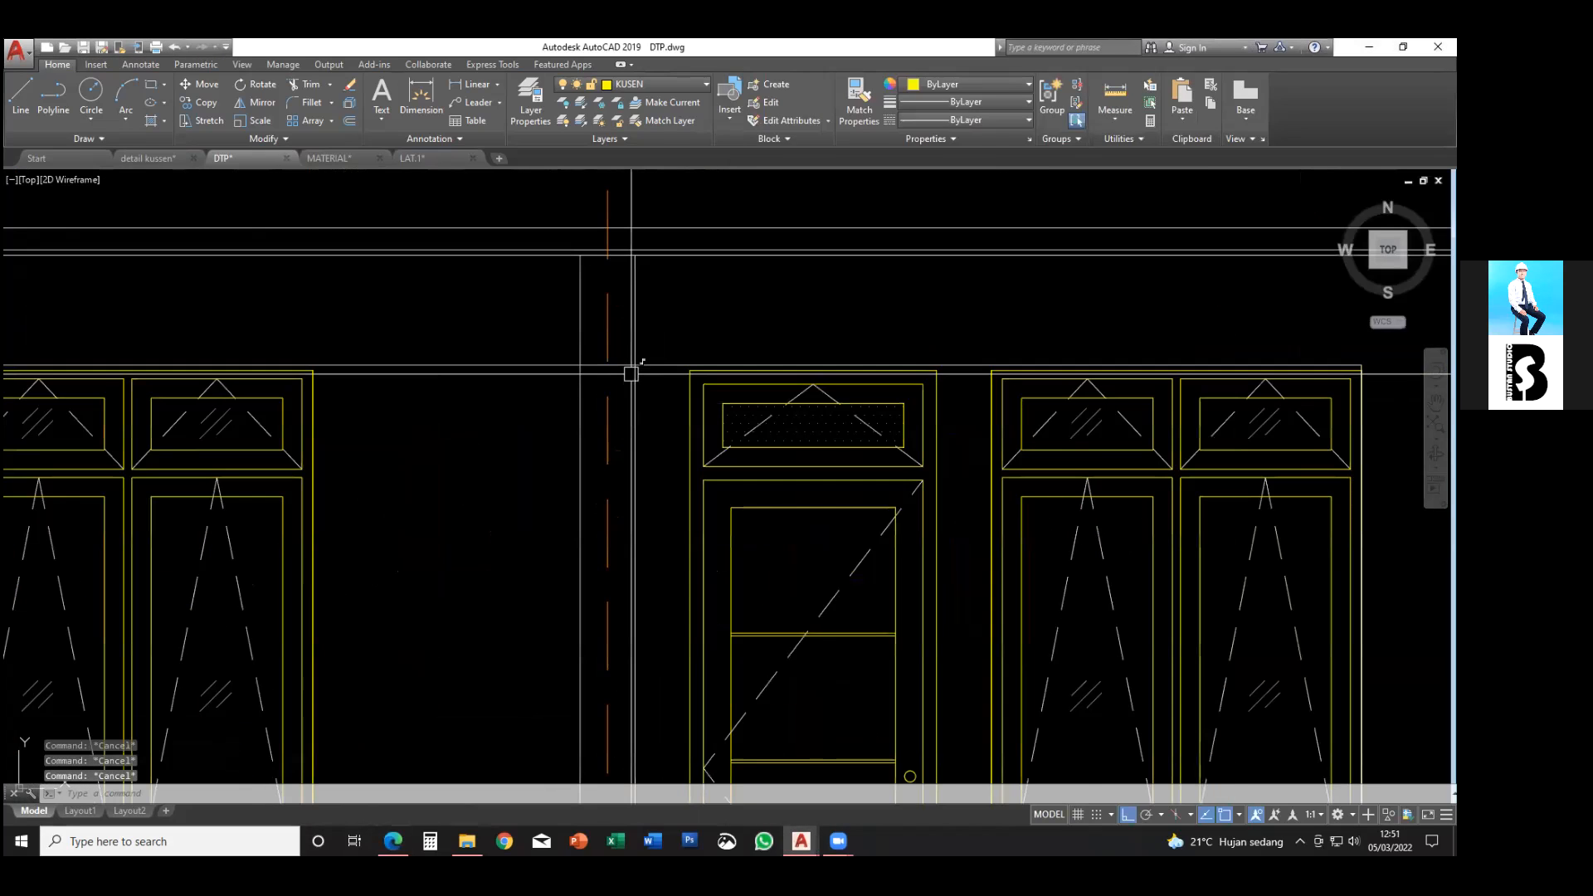
pyautogui.write('tr')
pyautogui.press('Return')
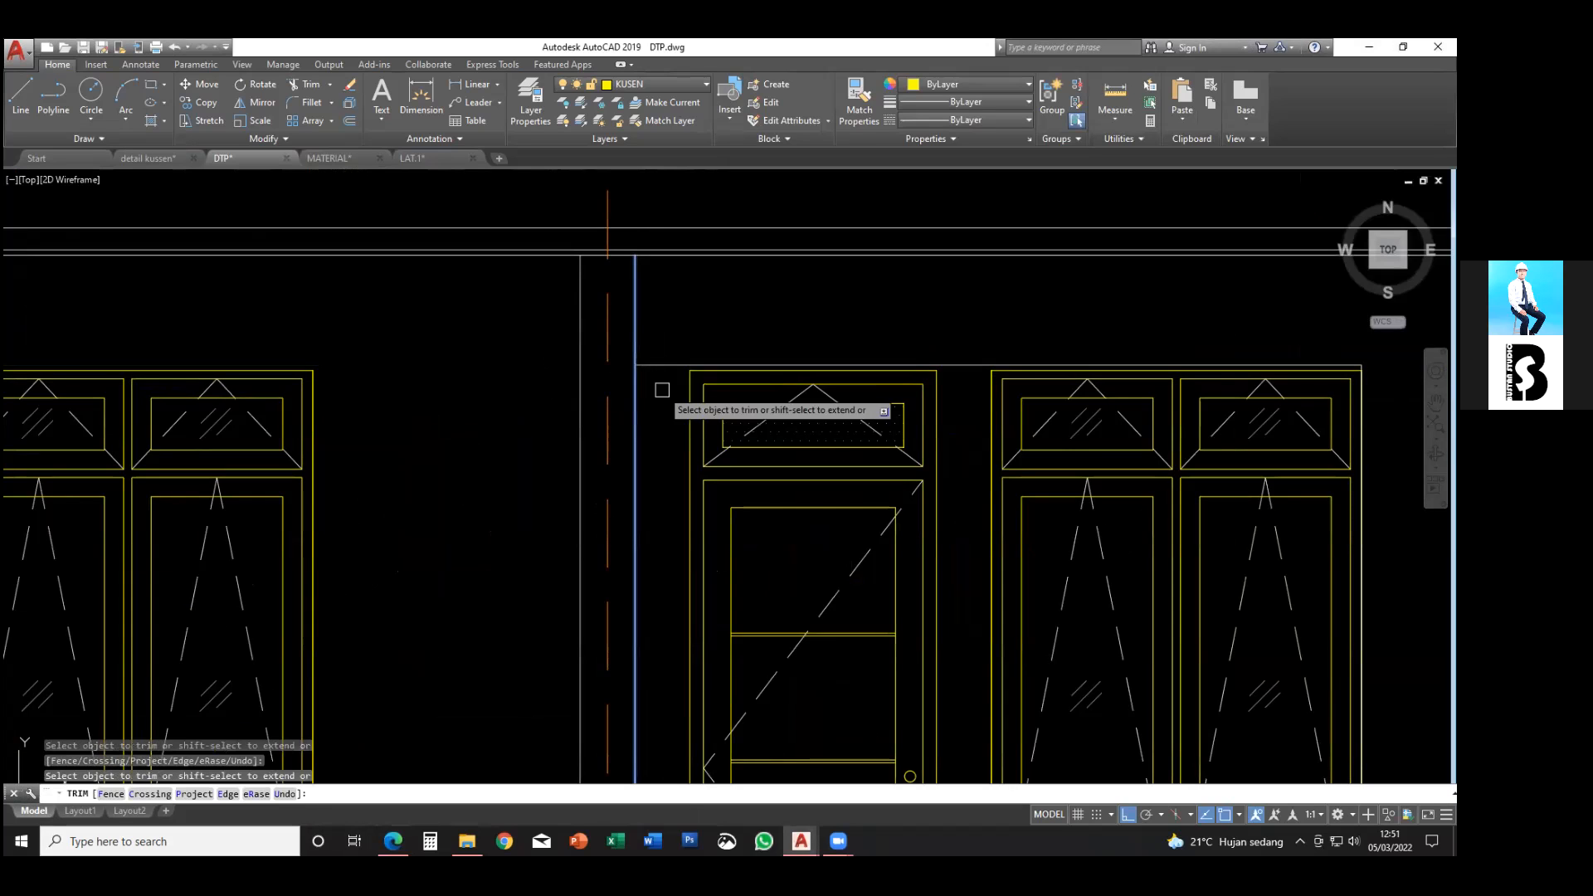
pyautogui.scroll(-4, 662, 390)
pyautogui.press('Escape')
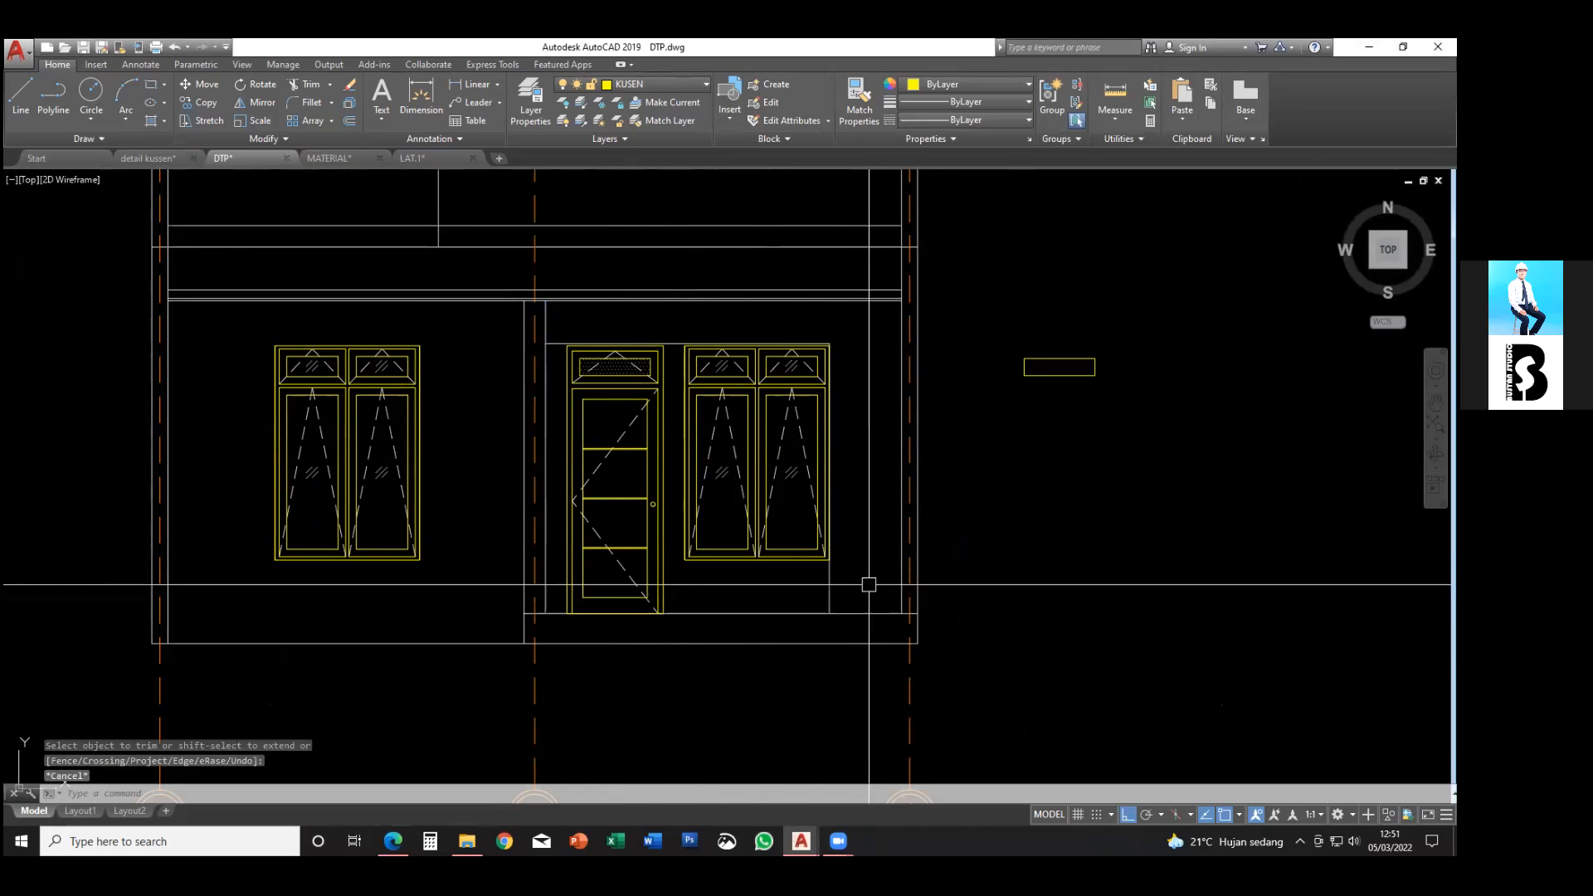
pyautogui.press('Escape')
# - Draw a horizontal line from the lower-left corner of the window between axes 1 and 2 to the wall edge at axis 1
pyautogui.moveTo(488, 447)
pyautogui.mouseDown(button='middle')
pyautogui.moveTo(661, 432)
pyautogui.moveTo(673, 417)
pyautogui.mouseUp(button='middle')
pyautogui.write('l')
pyautogui.press('space')
pyautogui.click(447, 529)
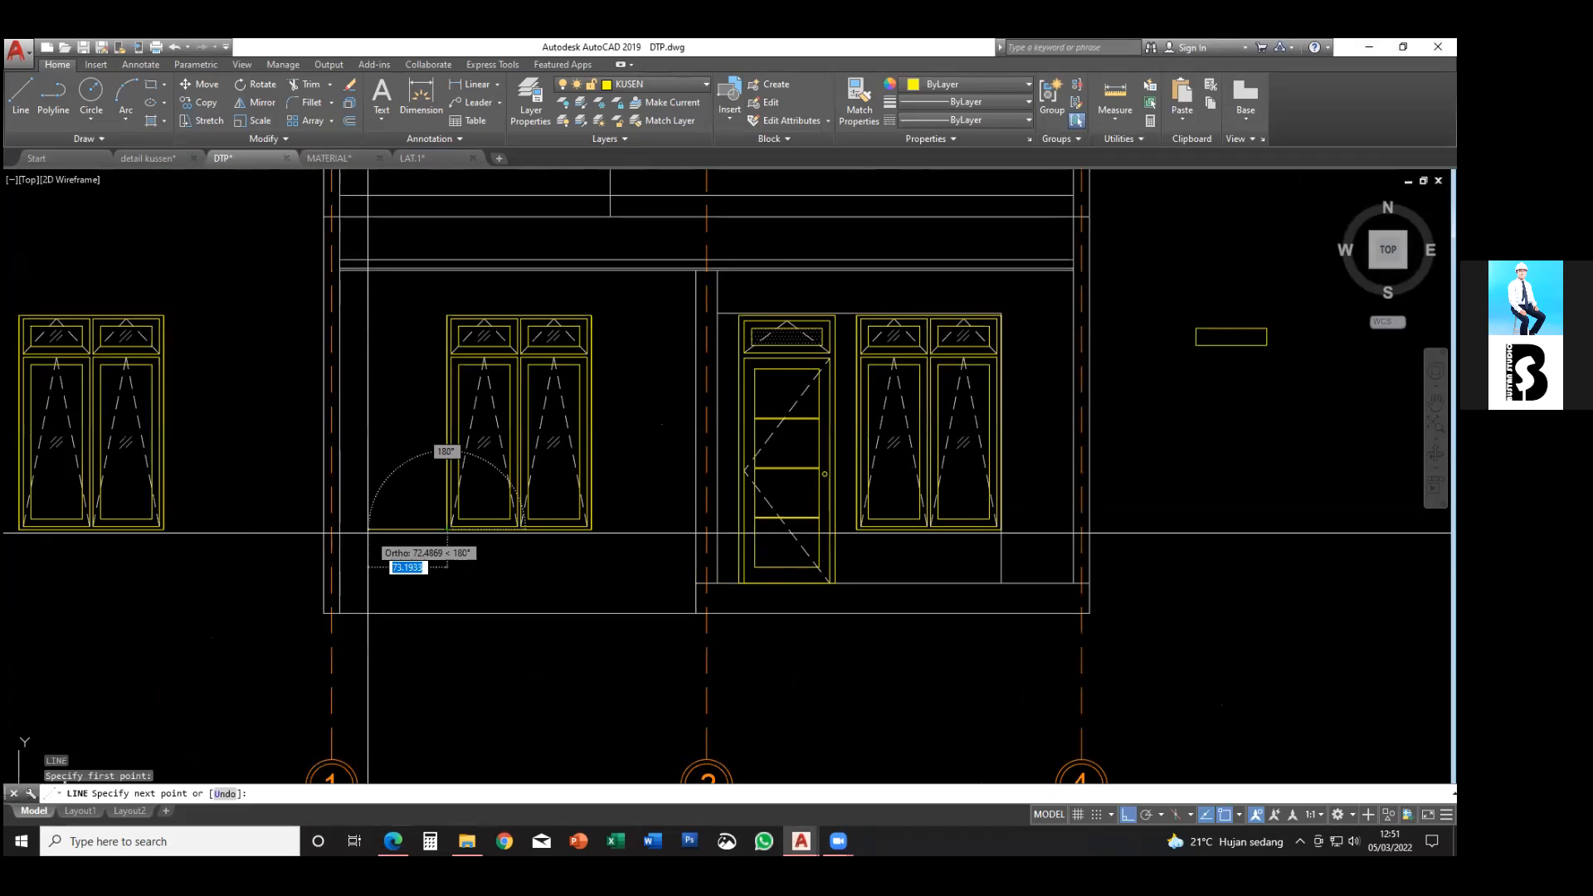
pyautogui.click(341, 530)
pyautogui.press('Escape')
pyautogui.press('Escape')
pyautogui.moveTo(448, 533); pyautogui.dragTo(562, 560, button='middle')
# - Draw a horizontal line from the same window's lower-right corner to the column edge at axis 2
pyautogui.write('l')
pyautogui.press('space')
pyautogui.click(446, 524)
pyautogui.click(693, 524)
pyautogui.press('Escape')
pyautogui.scroll(-2, 576, 560)
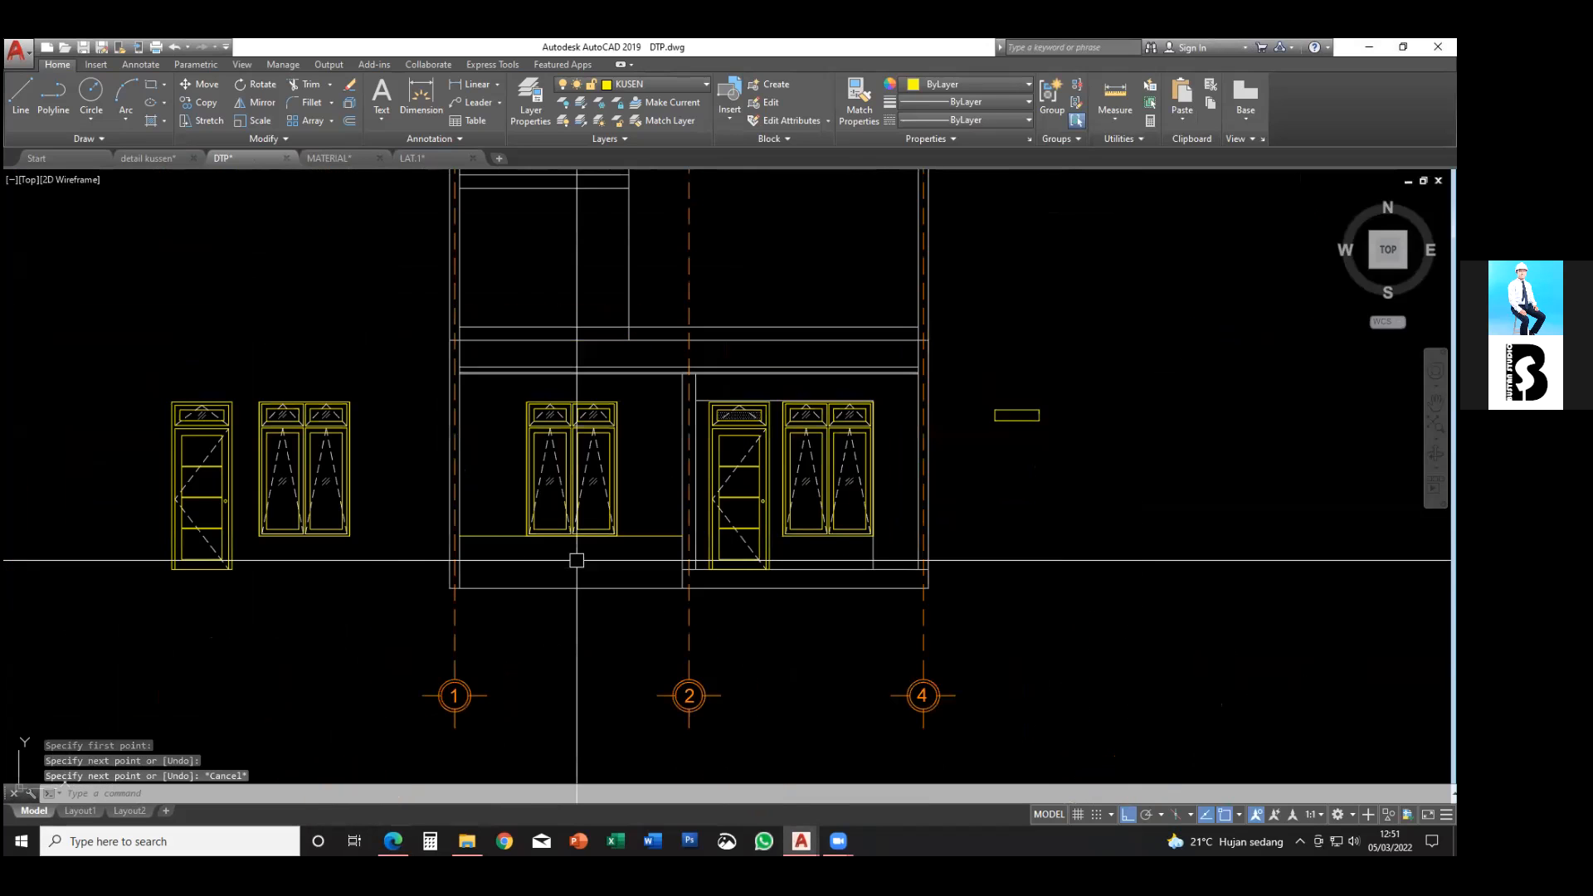
# - Match the properties of the vertical line below the window beside the door onto both new sill lines
pyautogui.write('ma')
pyautogui.press('space')
pyautogui.click(872, 557)
pyautogui.click(650, 535)
pyautogui.click(491, 536)
pyautogui.press('Escape')
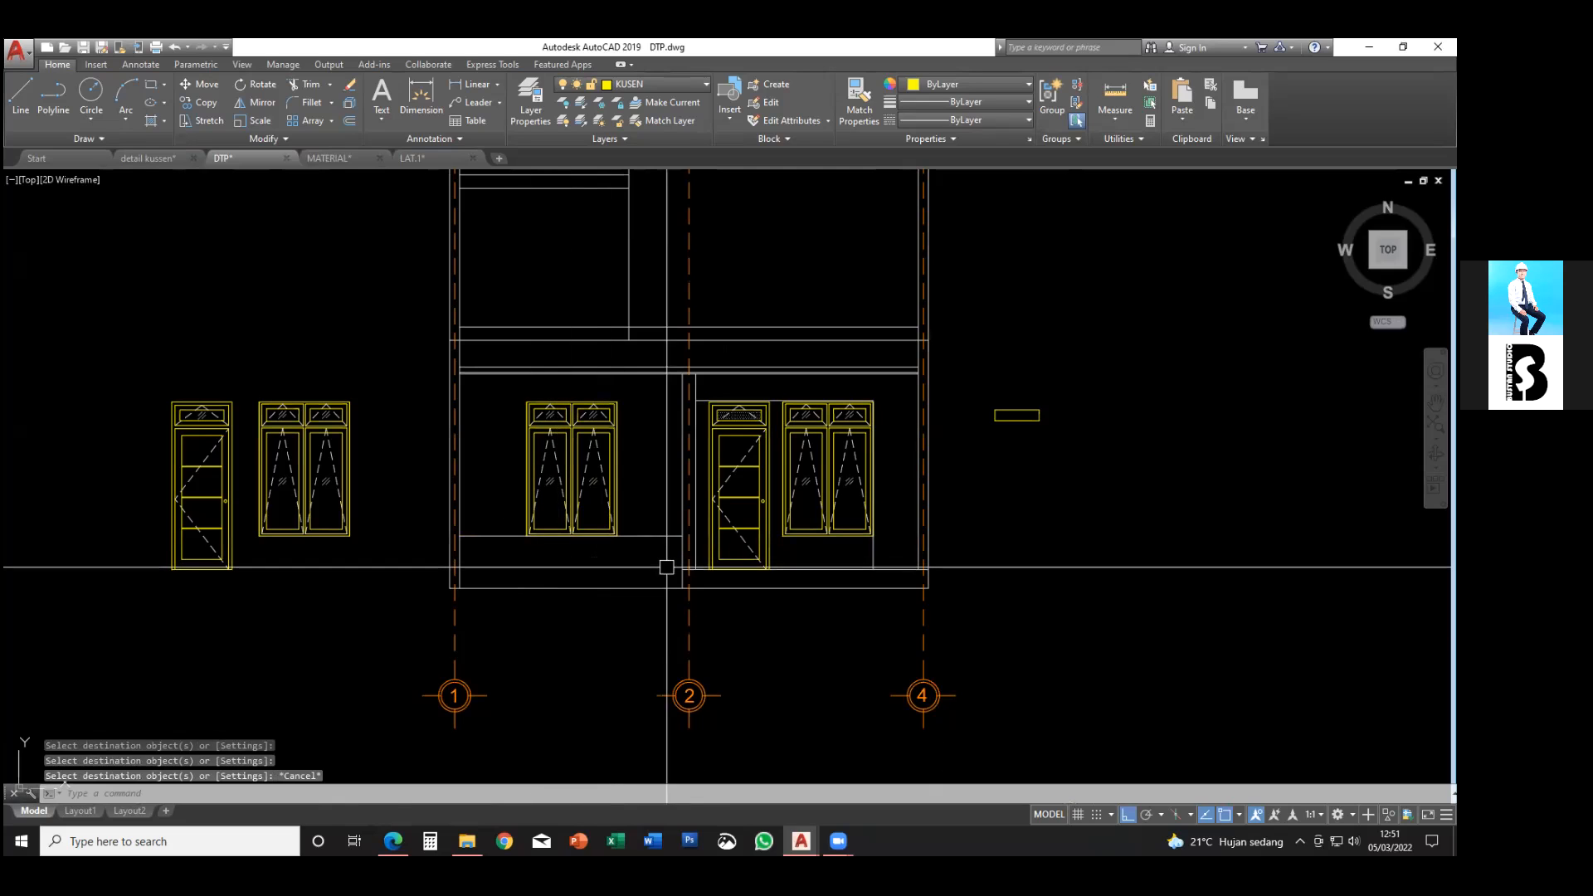
pyautogui.moveTo(620, 568)
pyautogui.mouseDown(button='middle')
pyautogui.moveTo(545, 627)
pyautogui.moveTo(562, 591)
pyautogui.moveTo(559, 615)
pyautogui.mouseUp(button='middle')
pyautogui.scroll(2, 562, 588)
pyautogui.press('Escape')
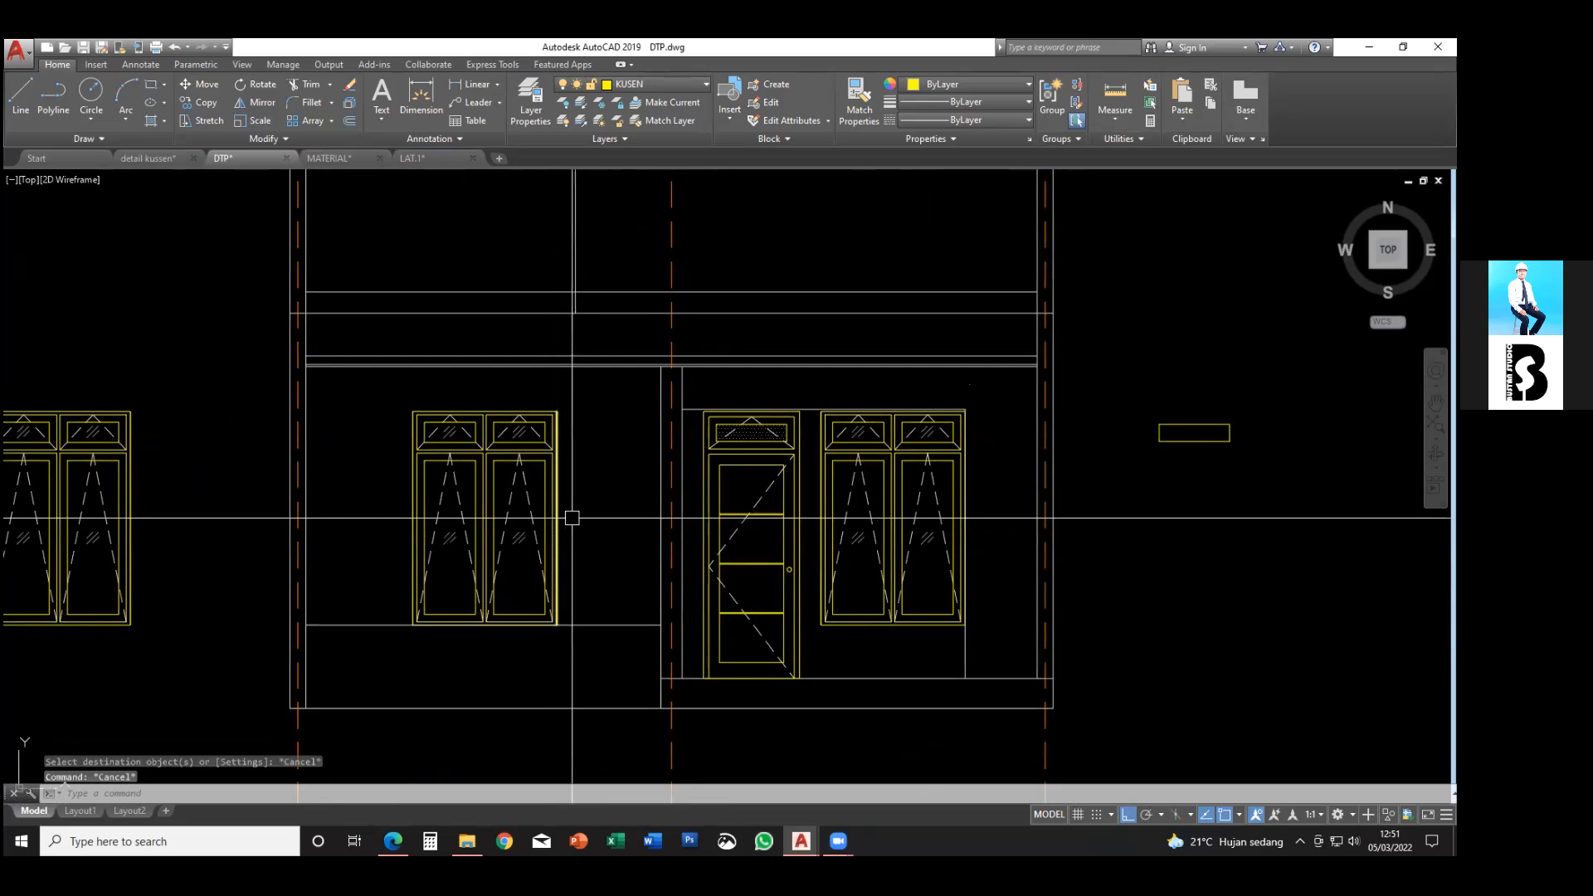
# - Draw a vertical line along the right edge of the window between axes 1 and 2, from its sill up to the beam line
pyautogui.moveTo(575, 518); pyautogui.dragTo(576, 526, button='middle')
pyautogui.write('l')
pyautogui.press('Return')
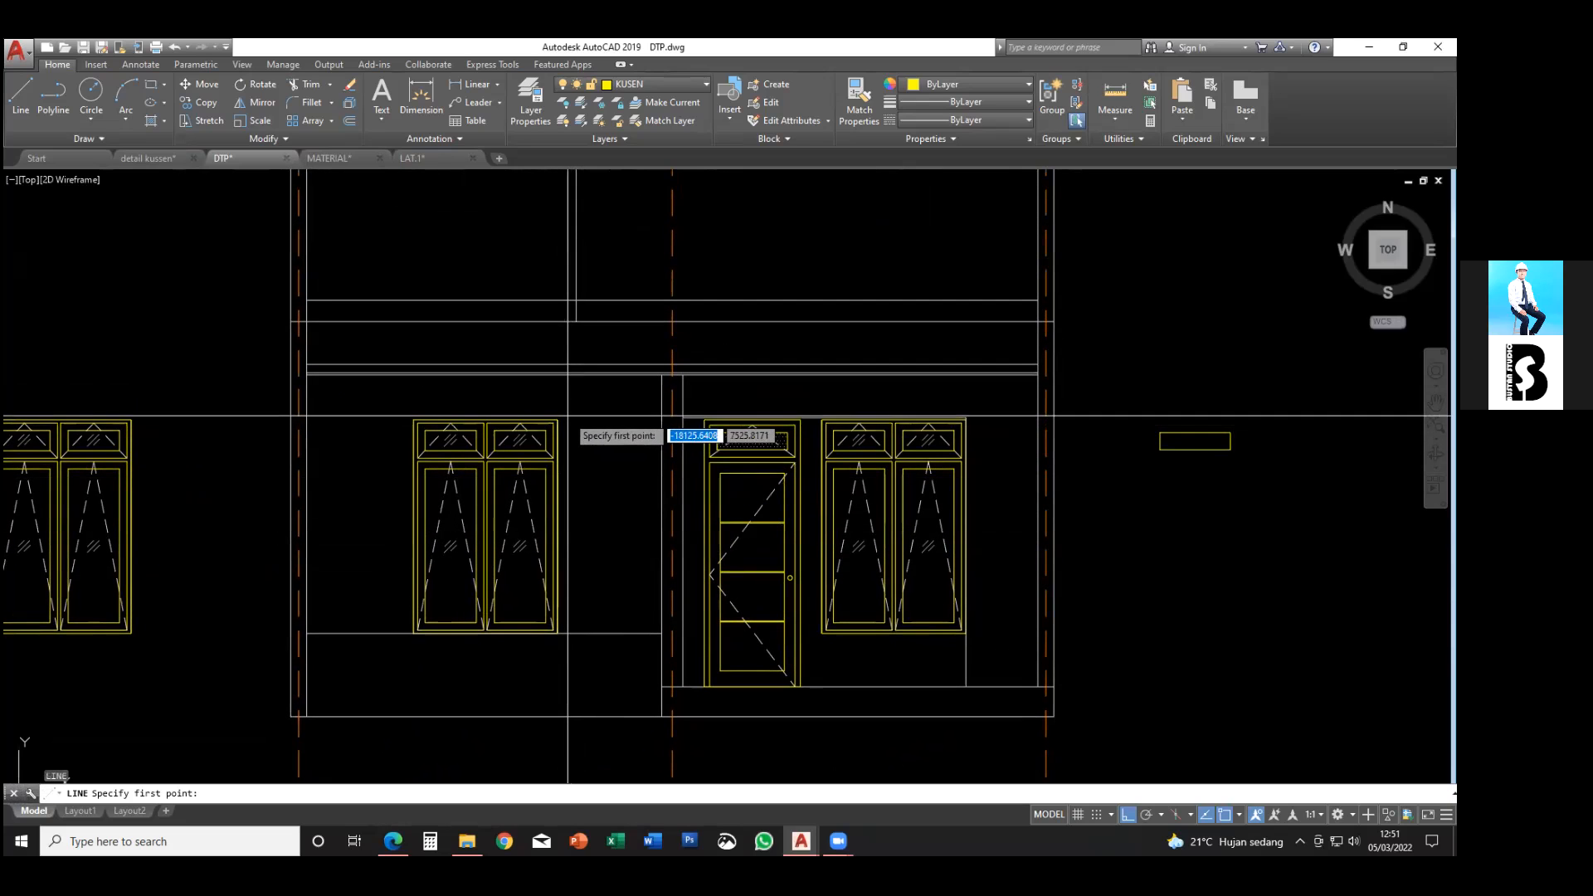
pyautogui.click(520, 421)
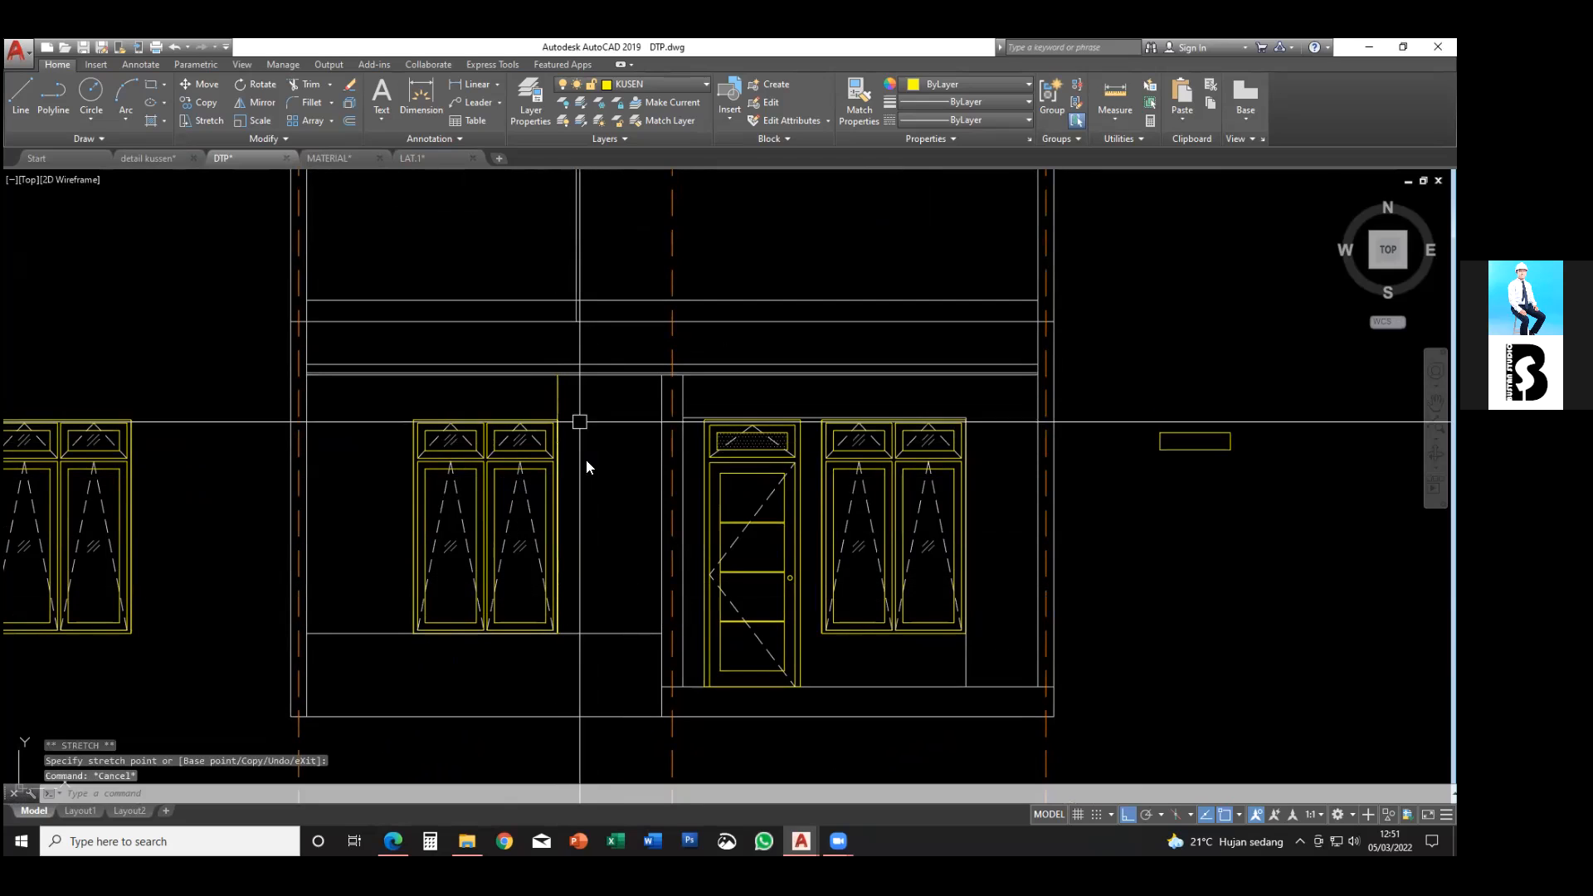
pyautogui.press('Escape')
# - Match the properties of the horizontal sill line onto the new vertical line at the window's right edge
pyautogui.write('ma')
pyautogui.press('Return')
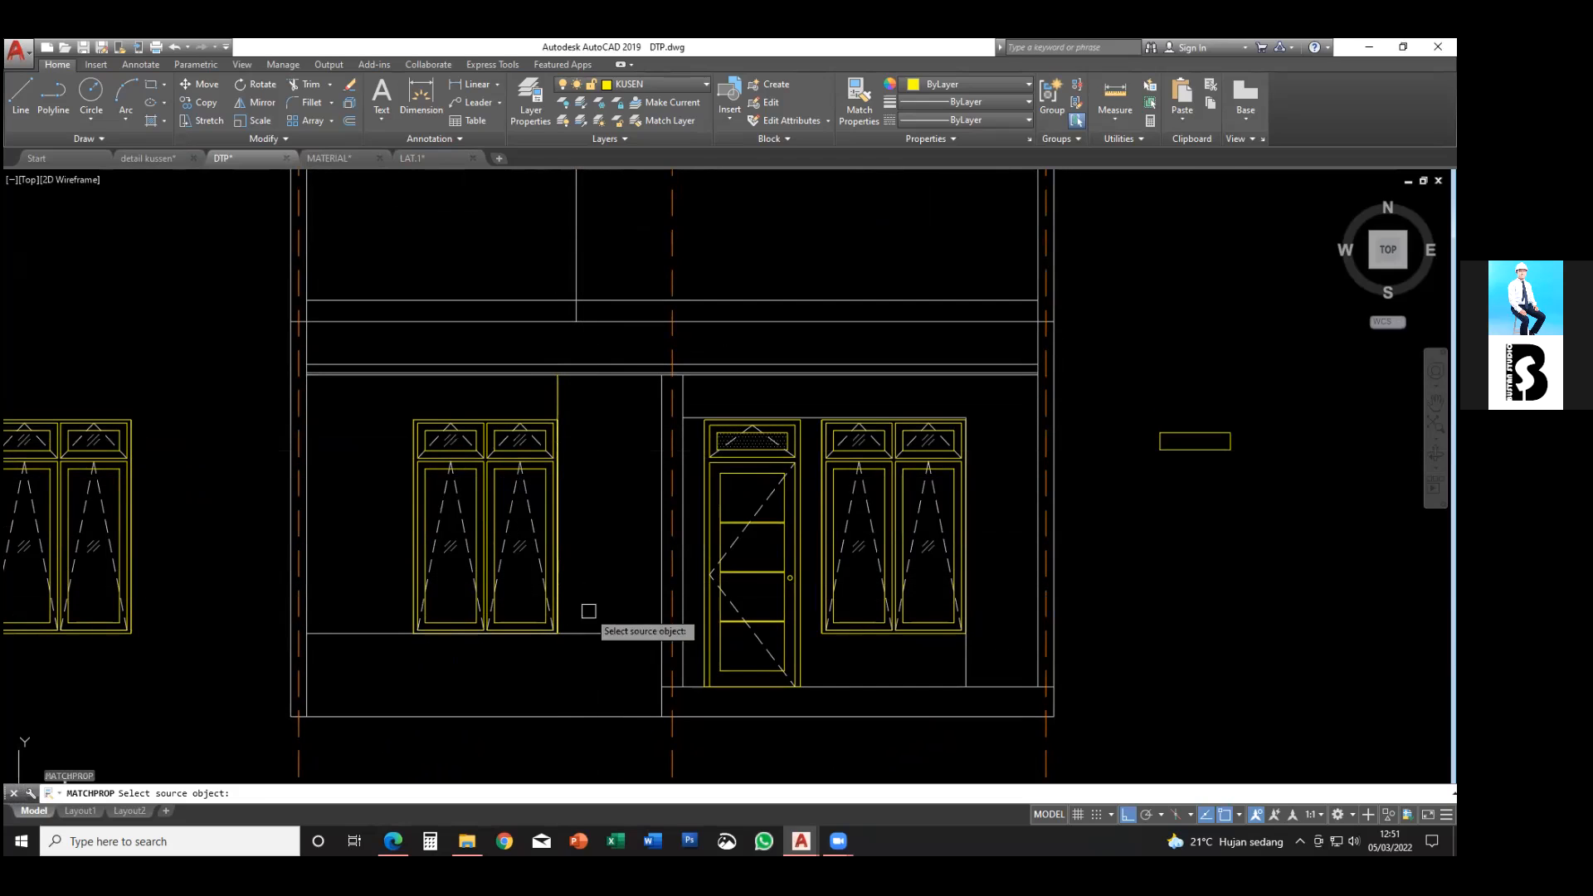
pyautogui.click(586, 633)
pyautogui.click(557, 410)
pyautogui.press('Escape')
# - Copy the vertical line from the window's right edge to its left edge
pyautogui.click(558, 407)
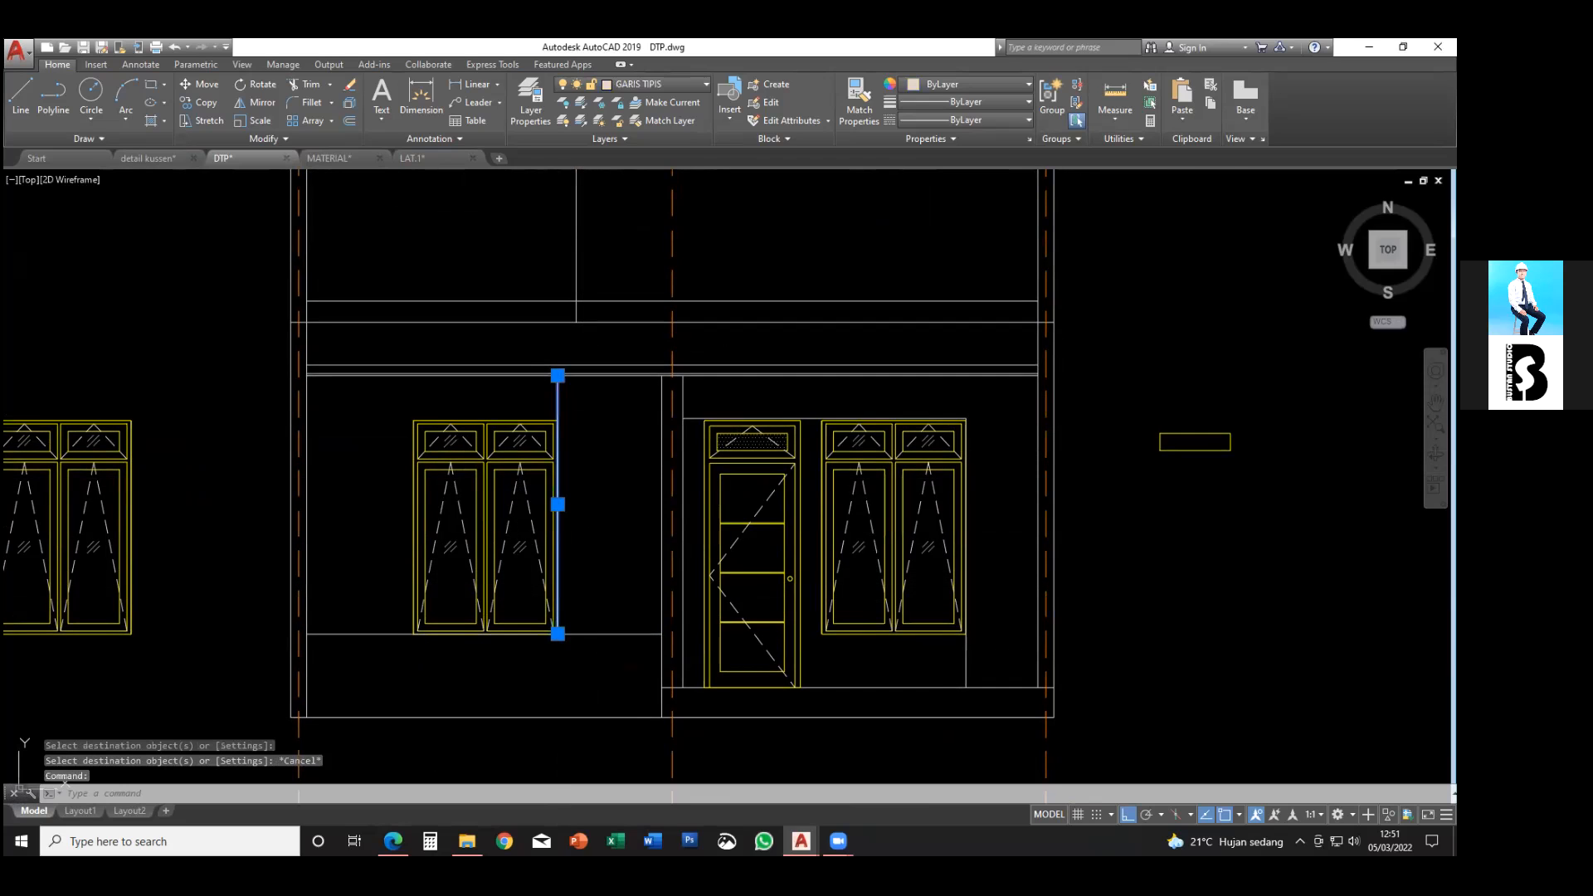
pyautogui.write('co')
pyautogui.press('Return')
pyautogui.click(560, 419)
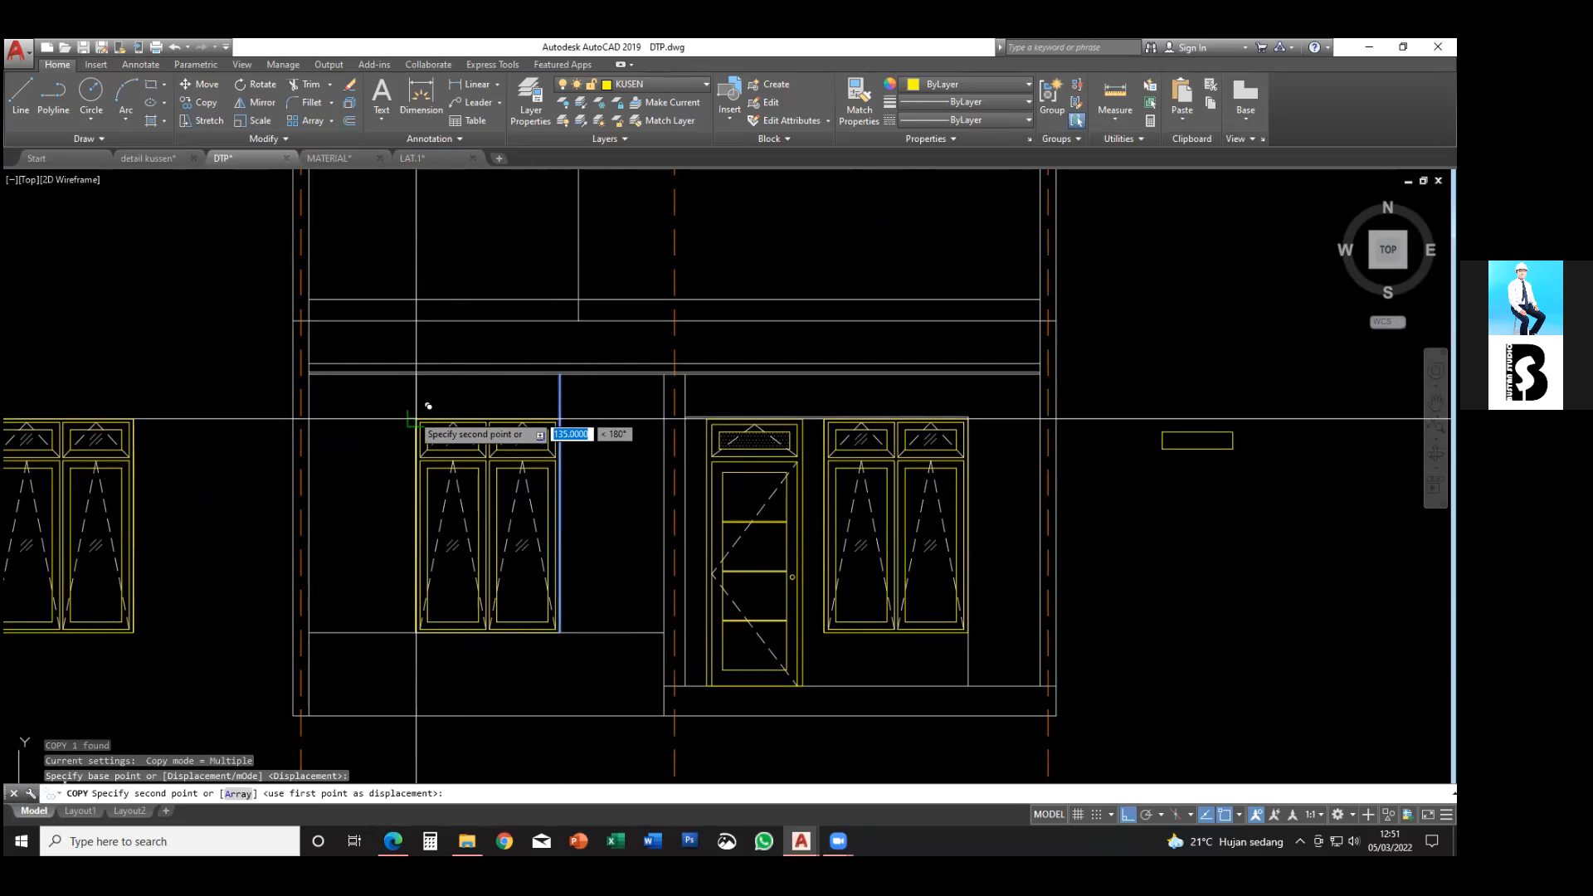
pyautogui.click(416, 419)
pyautogui.press('Escape')
pyautogui.moveTo(266, 509); pyautogui.dragTo(397, 478, button='middle')
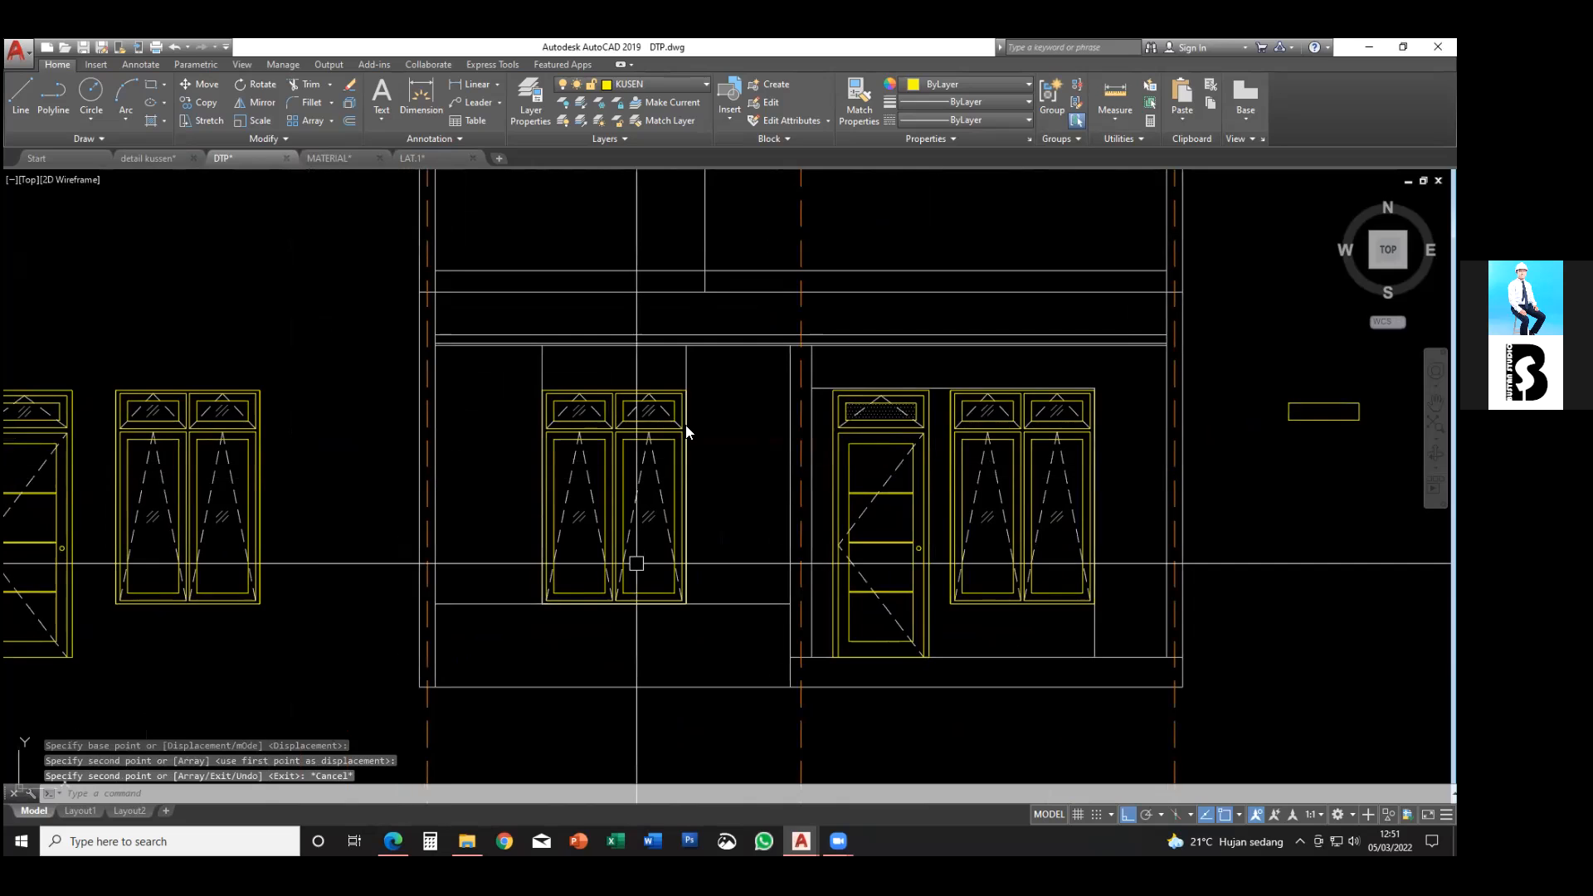
# - Divide the vertical line at the window's right edge into 3 equal segments
pyautogui.scroll(-2, 642, 565)
pyautogui.write('div')
pyautogui.press('Return')
pyautogui.moveTo(643, 565); pyautogui.dragTo(687, 493, button='middle')
pyautogui.click(676, 421)
pyautogui.write('3')
pyautogui.press('Return')
pyautogui.press('Escape')
# - Draw horizontal lines from the two division points at the window's right edge to the column edge at axis 2
pyautogui.write('l')
pyautogui.press('Return')
pyautogui.click(668, 504)
pyautogui.click(734, 505)
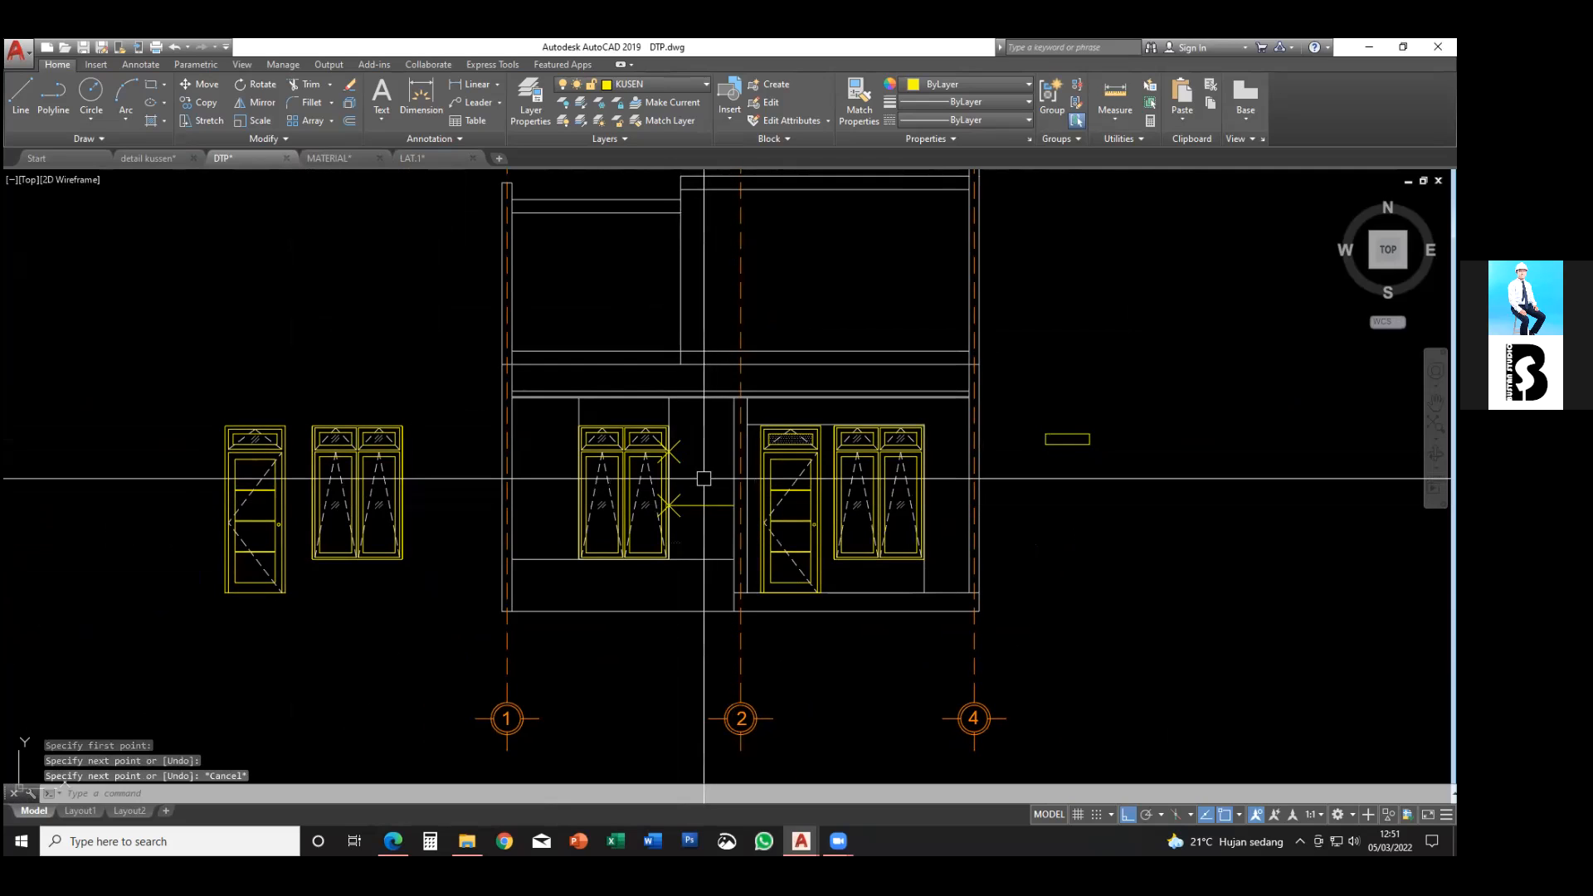
pyautogui.press('Escape')
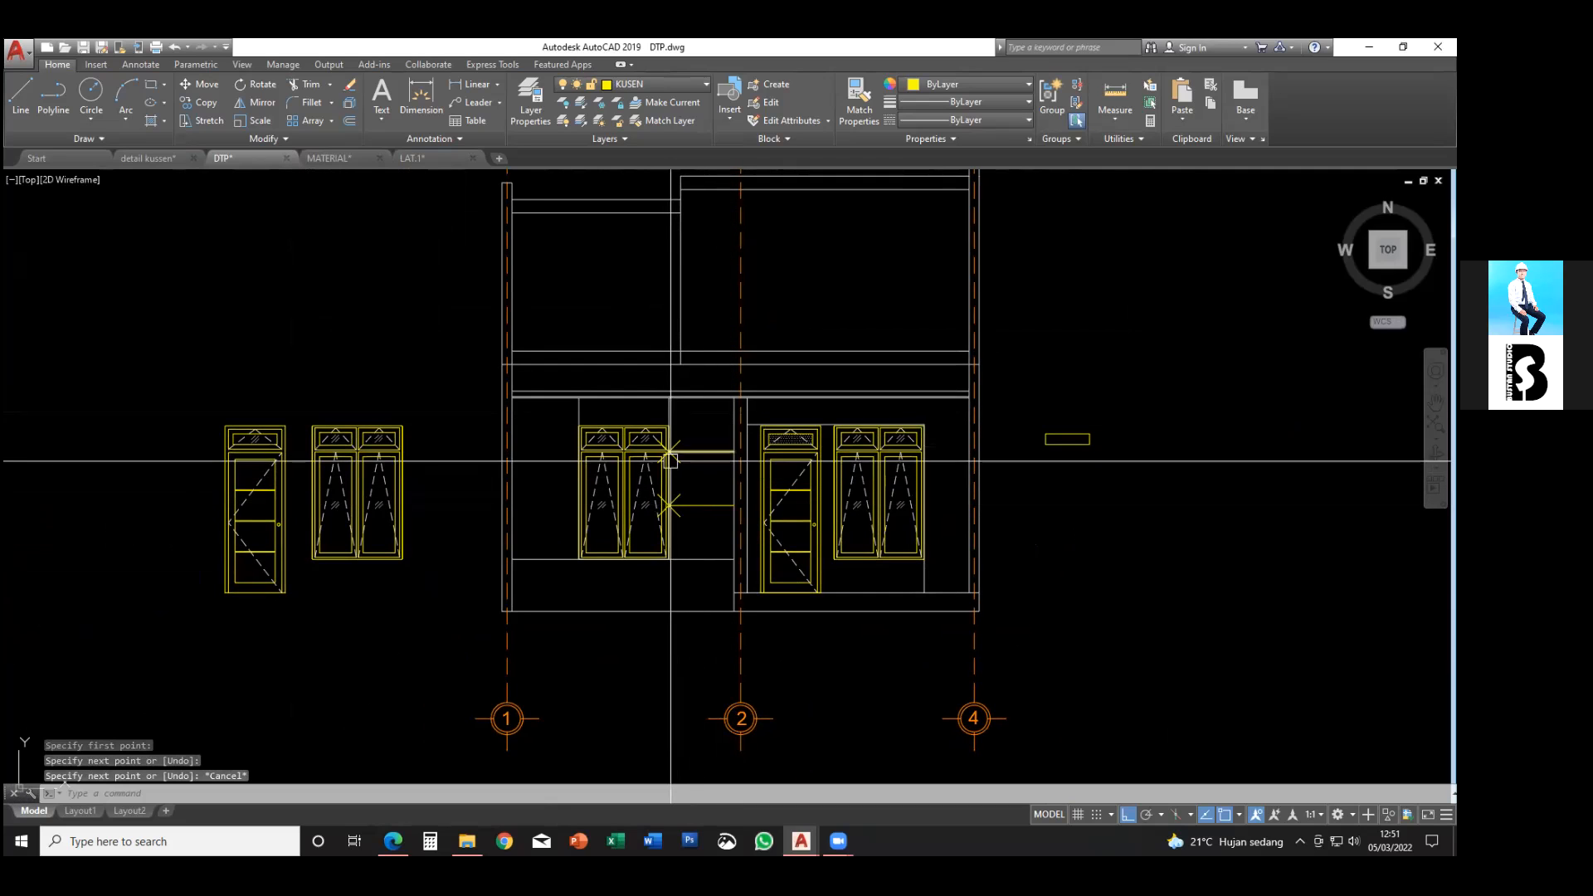
# - Copy the two horizontal division lines from the window's right side to the wall section between the column at axis 1 and the window
pyautogui.scroll(3, 713, 443)
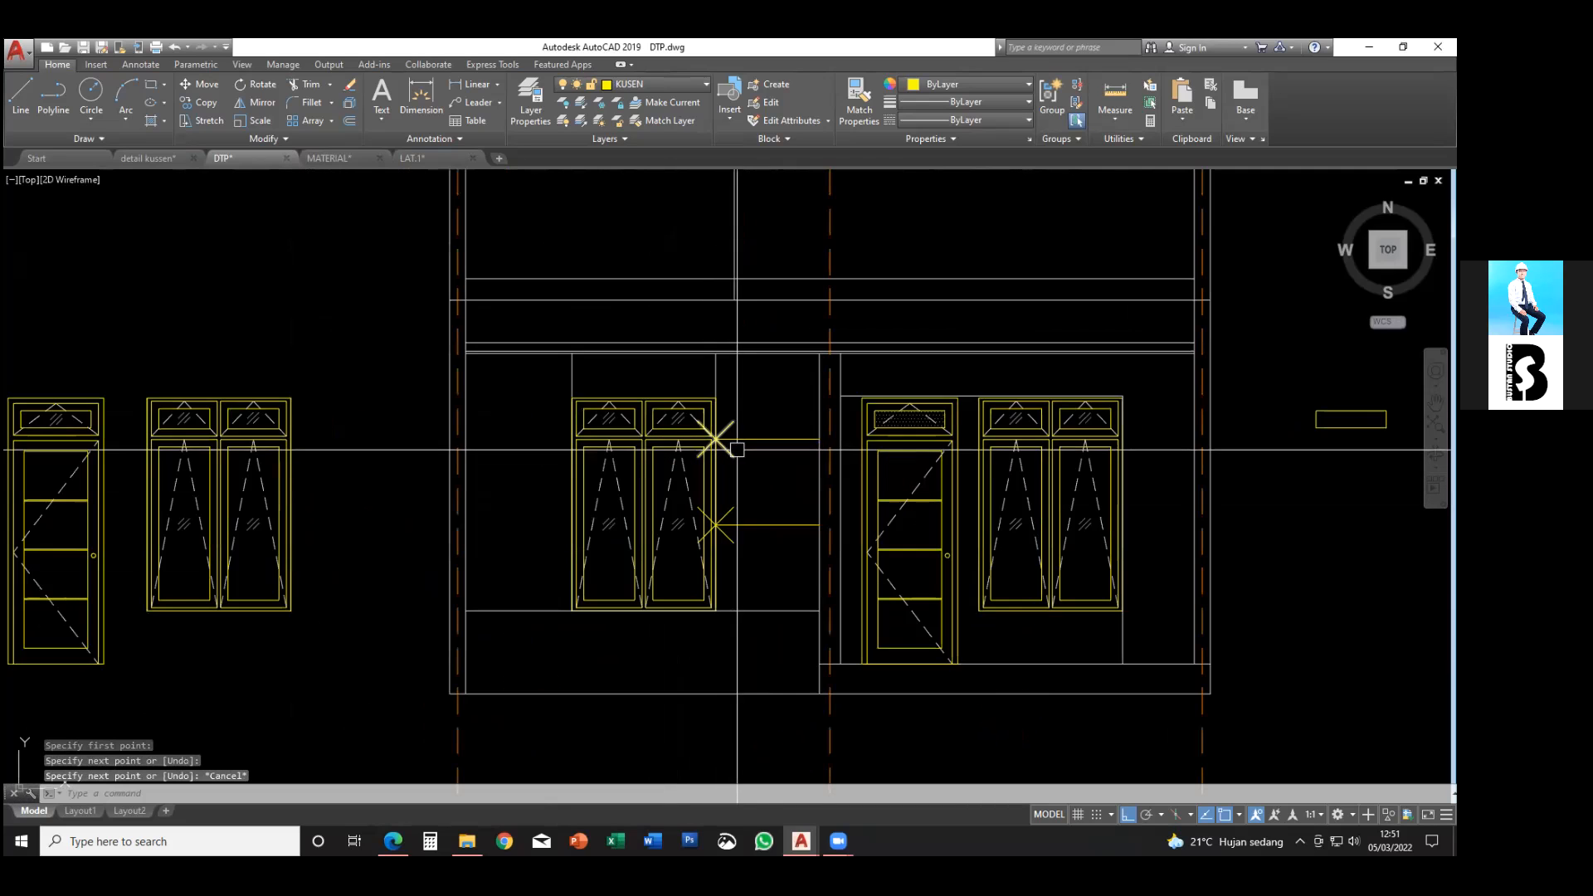
pyautogui.click(749, 441)
pyautogui.click(759, 535)
pyautogui.click(754, 517)
pyautogui.moveTo(756, 540); pyautogui.dragTo(757, 529, button='middle')
pyautogui.write('co')
pyautogui.press('Return')
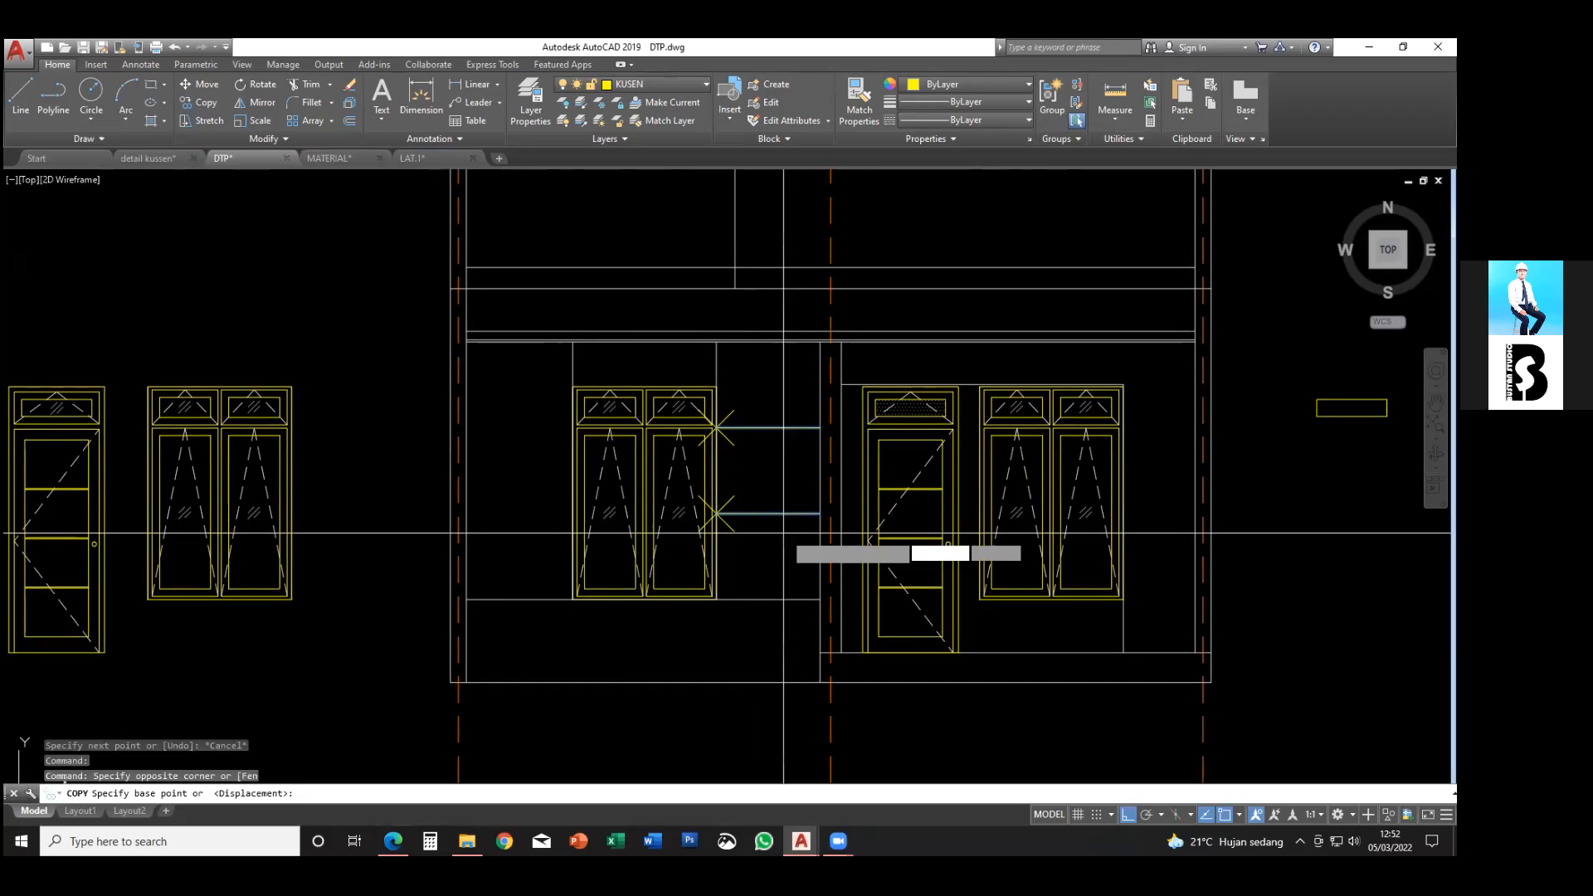
pyautogui.click(772, 514)
pyautogui.click(573, 514)
pyautogui.press('Escape')
pyautogui.press('Escape')
pyautogui.press('Escape')
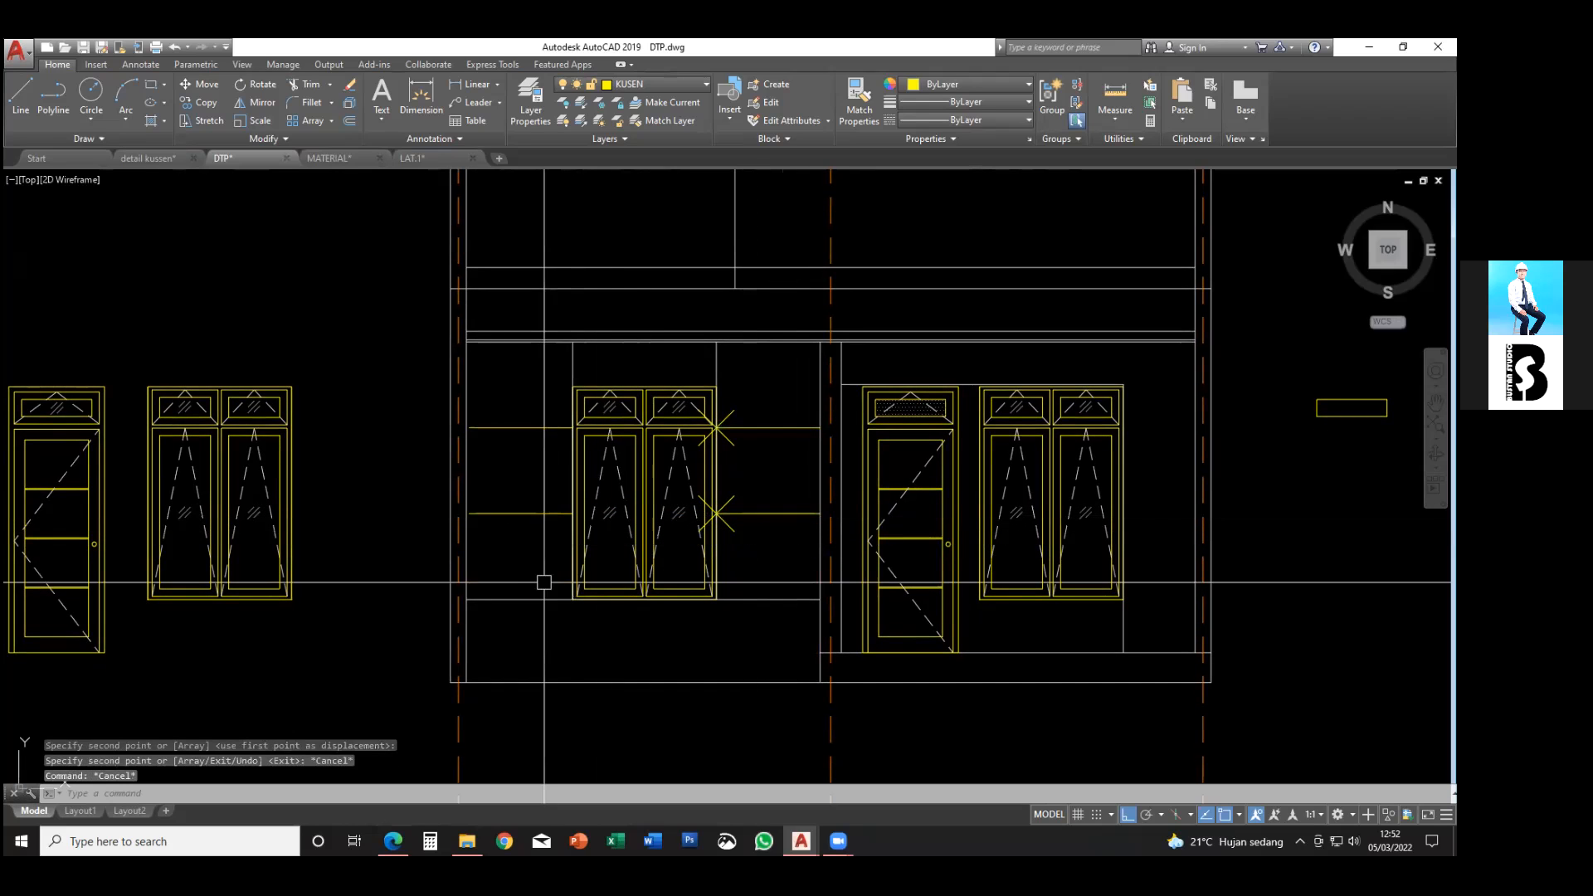
# - Match the sill line's properties onto the four horizontal division lines beside the window and delete the two division point markers
pyautogui.moveTo(541, 580); pyautogui.dragTo(542, 566, button='middle')
pyautogui.write('ma')
pyautogui.press('Return')
pyautogui.click(541, 564)
pyautogui.click(541, 553)
pyautogui.click(510, 390)
pyautogui.click(788, 549)
pyautogui.click(717, 395)
pyautogui.press('Escape')
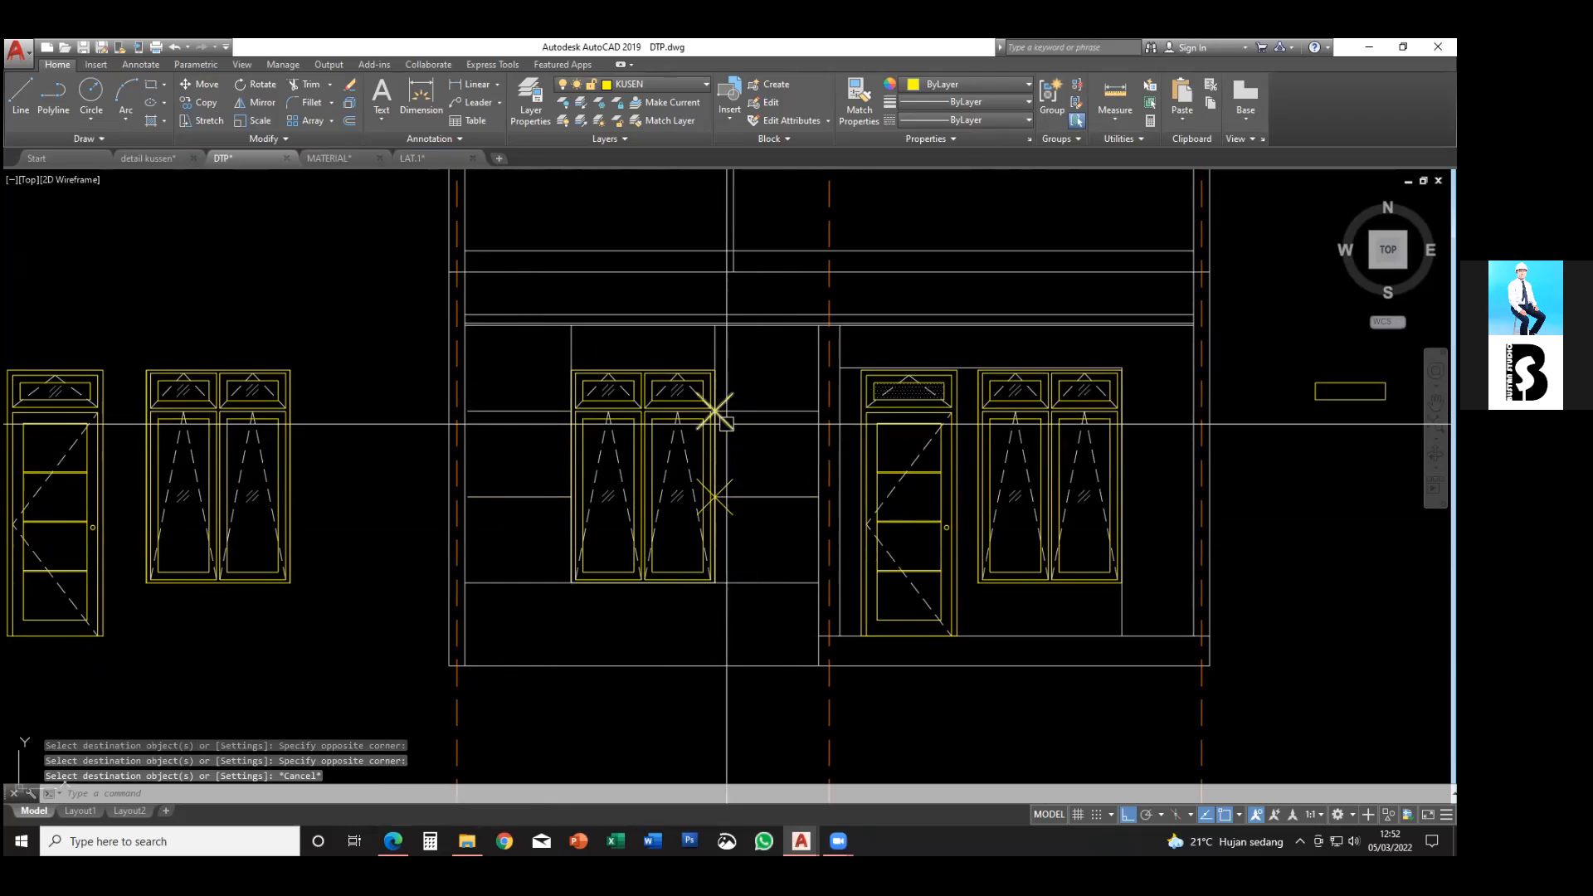
pyautogui.press('Delete')
# - Move the spare door and double window beside the elevation farther left, away from the drawing
pyautogui.scroll(-3, 721, 539)
pyautogui.moveTo(707, 568); pyautogui.dragTo(592, 558, button='middle')
pyautogui.scroll(-2, 592, 557)
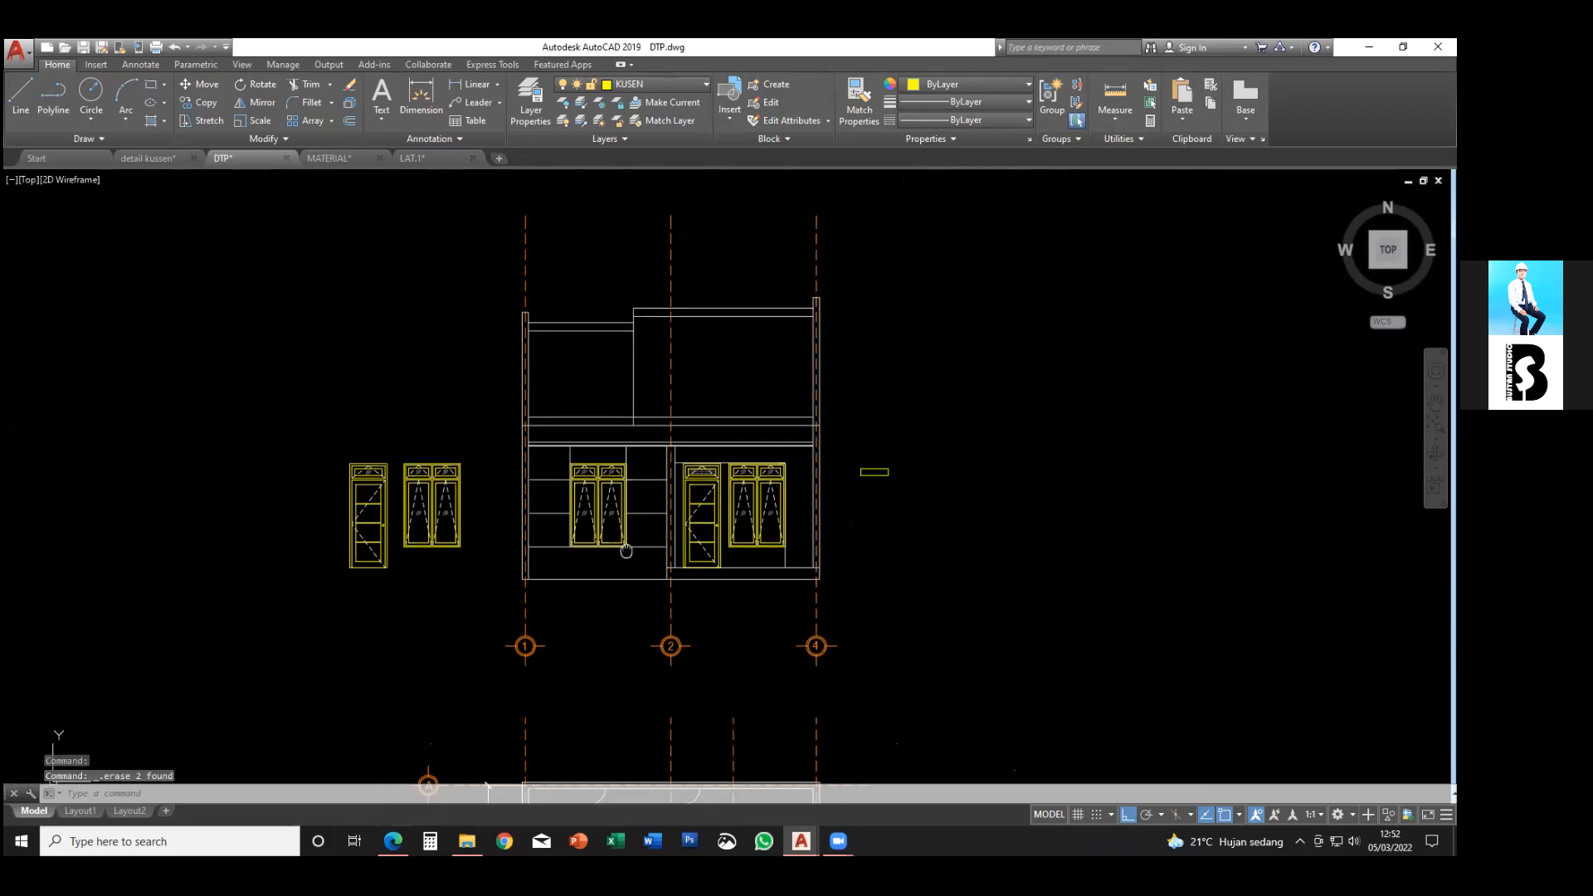
pyautogui.click(517, 578)
pyautogui.click(413, 497)
pyautogui.moveTo(338, 451); pyautogui.dragTo(472, 419, button='middle')
pyautogui.write('m')
pyautogui.press('Return')
pyautogui.click(617, 484)
pyautogui.click(307, 485)
pyautogui.press('Escape')
# - Save the DTP drawing
pyautogui.moveTo(799, 509); pyautogui.dragTo(489, 582, button='middle')
pyautogui.scroll(2, 696, 491)
pyautogui.press('Escape')
pyautogui.press('Escape')
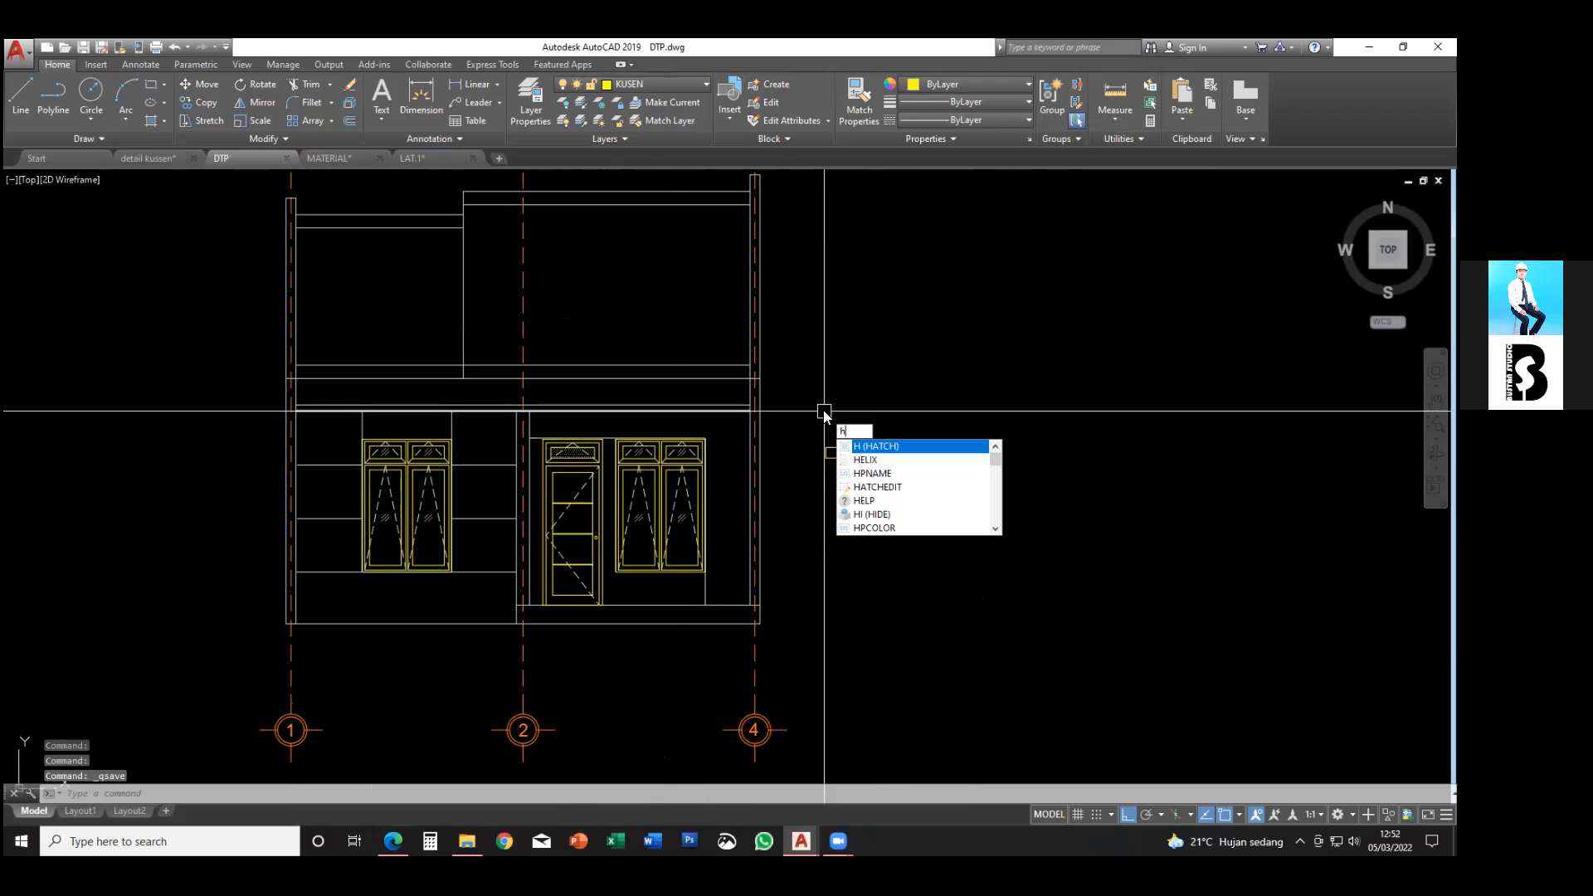
pyautogui.press('BackSpace')
pyautogui.write('h')
pyautogui.press('Return')
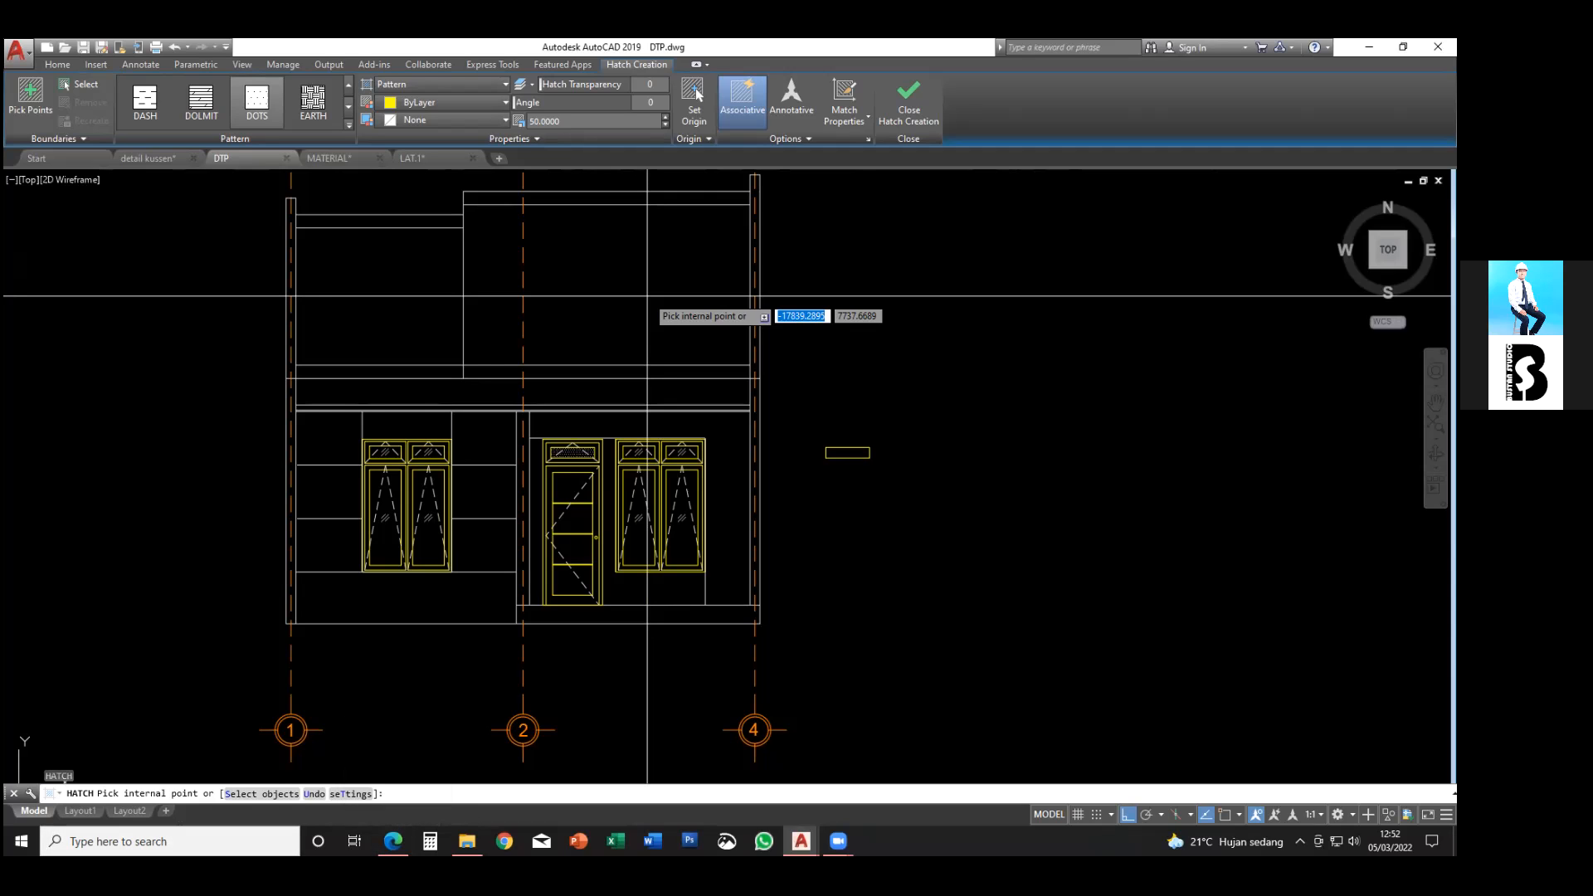
pyautogui.press('Escape')
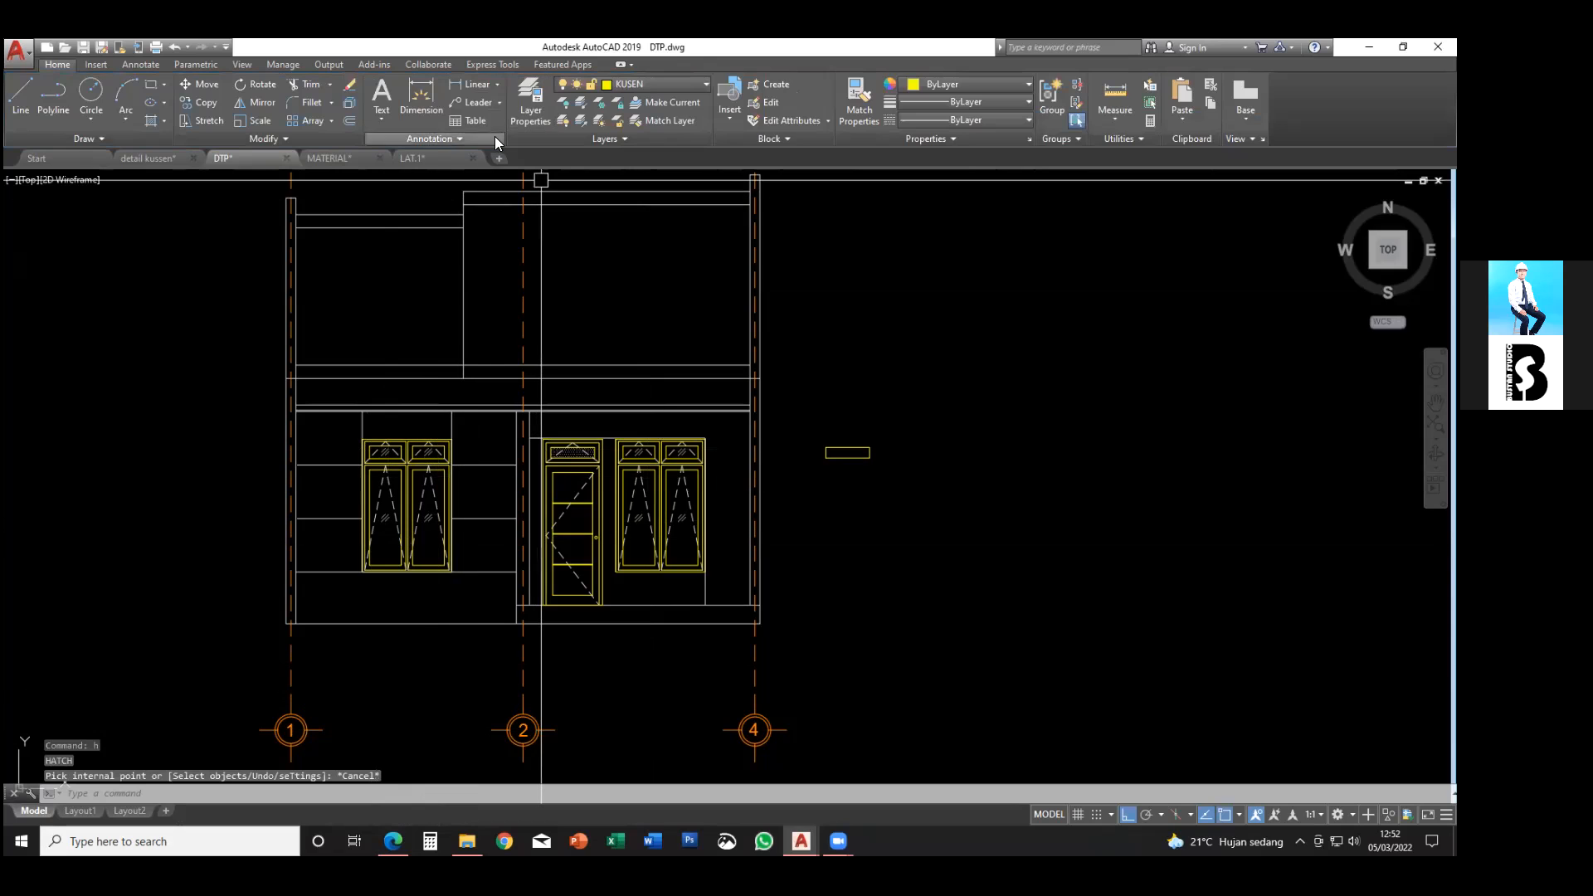
# - Create a new blank drawing and copy the whole front elevation with its axis markers from the DTP drawing to the clipboard
pyautogui.click(498, 158)
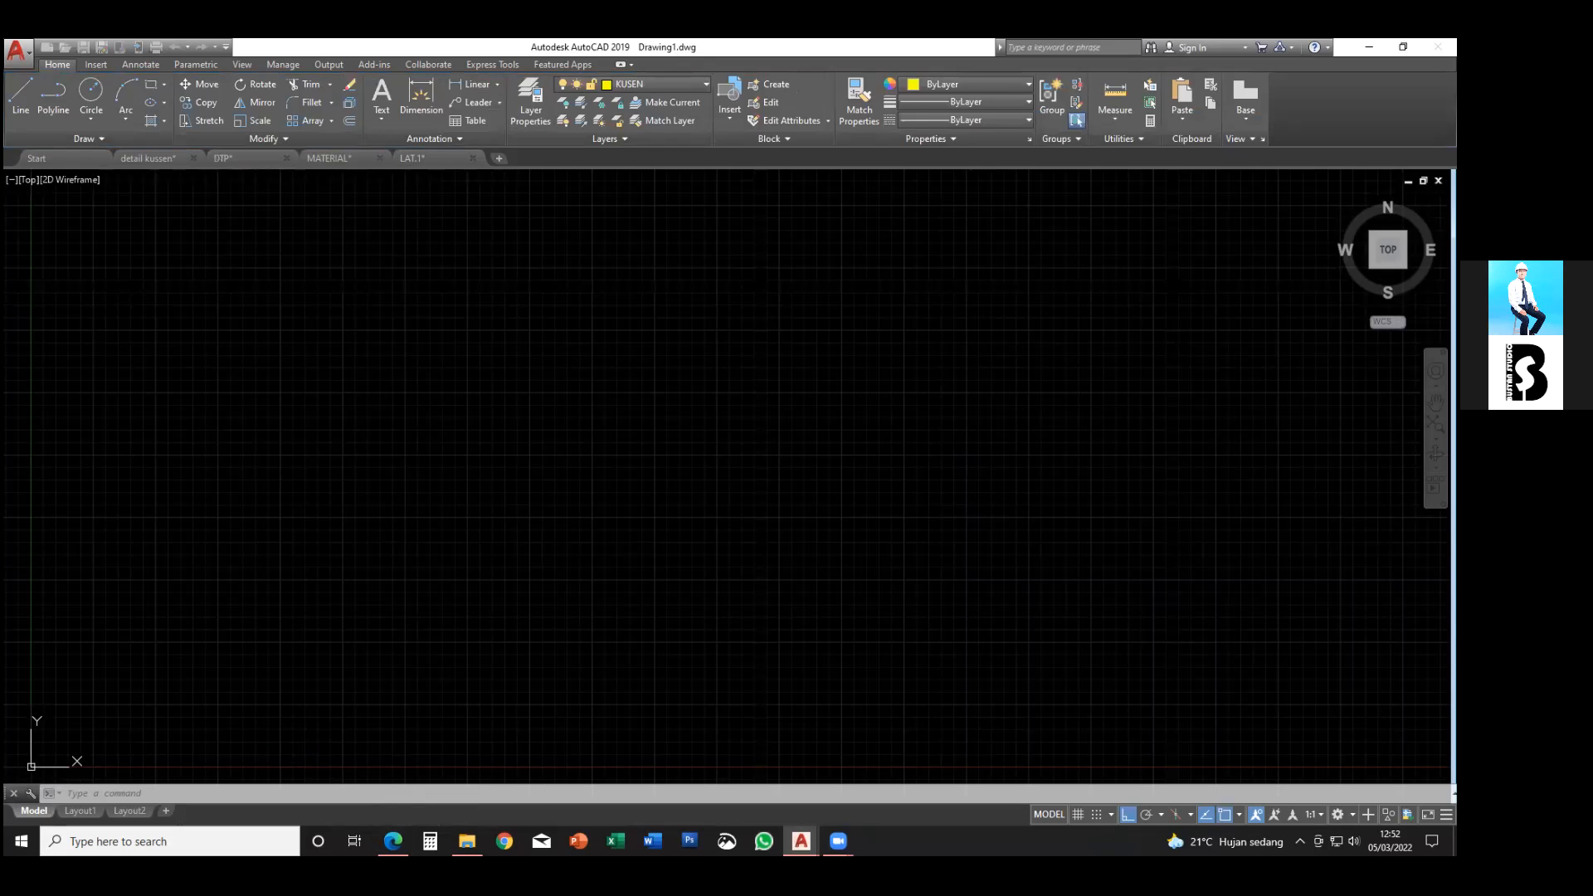
pyautogui.click(244, 157)
pyautogui.scroll(-2, 357, 330)
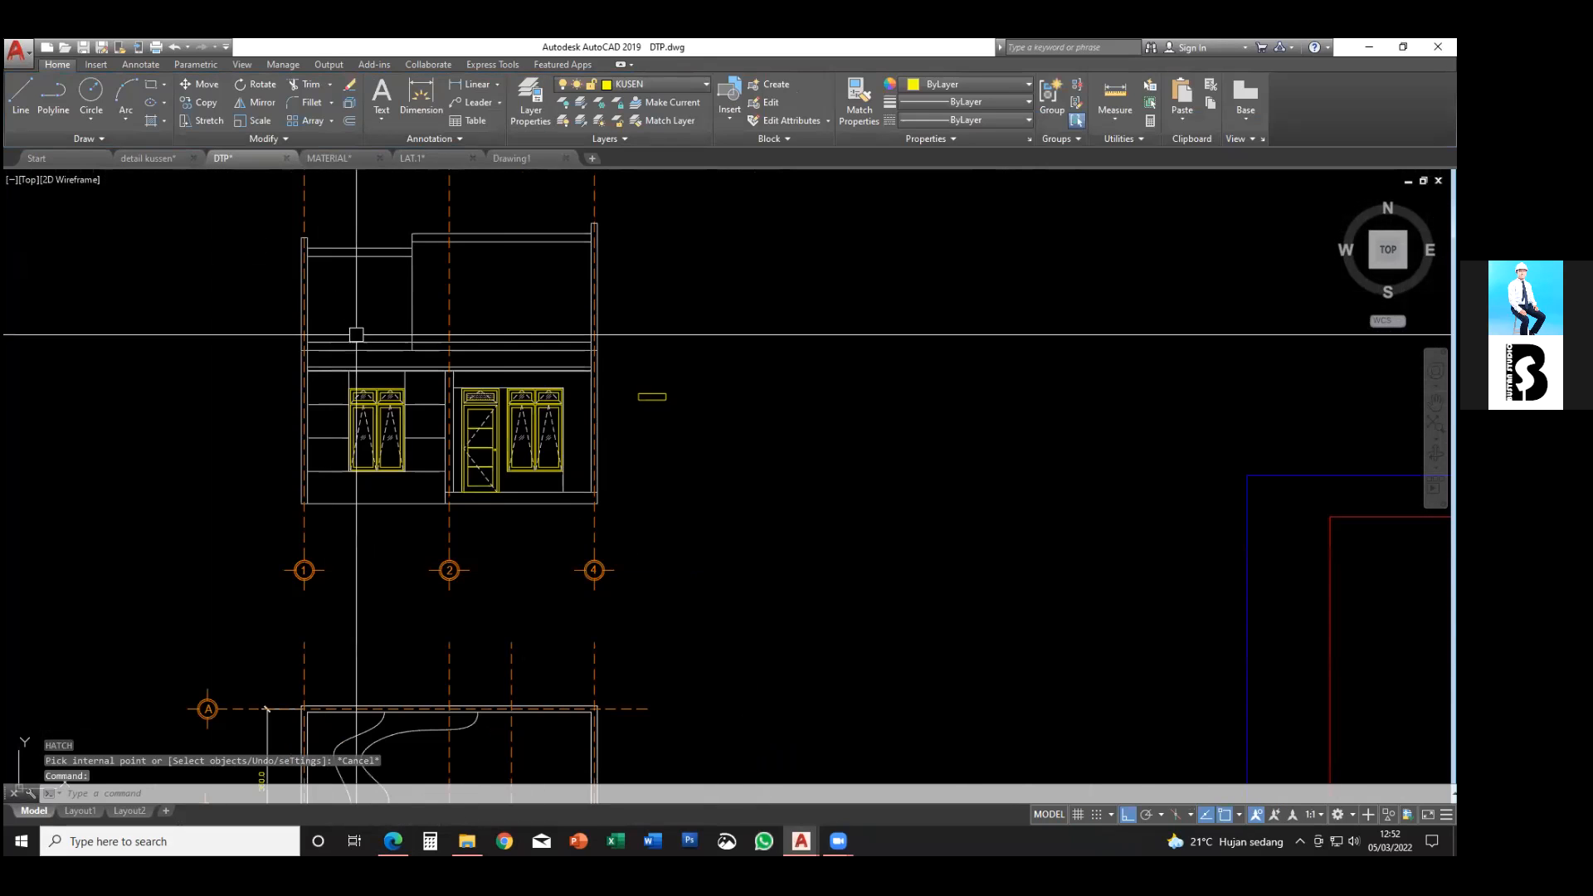
pyautogui.scroll(-2, 696, 563)
pyautogui.click(694, 544)
pyautogui.click(362, 249)
pyautogui.hotkey('ctrl', 'c')
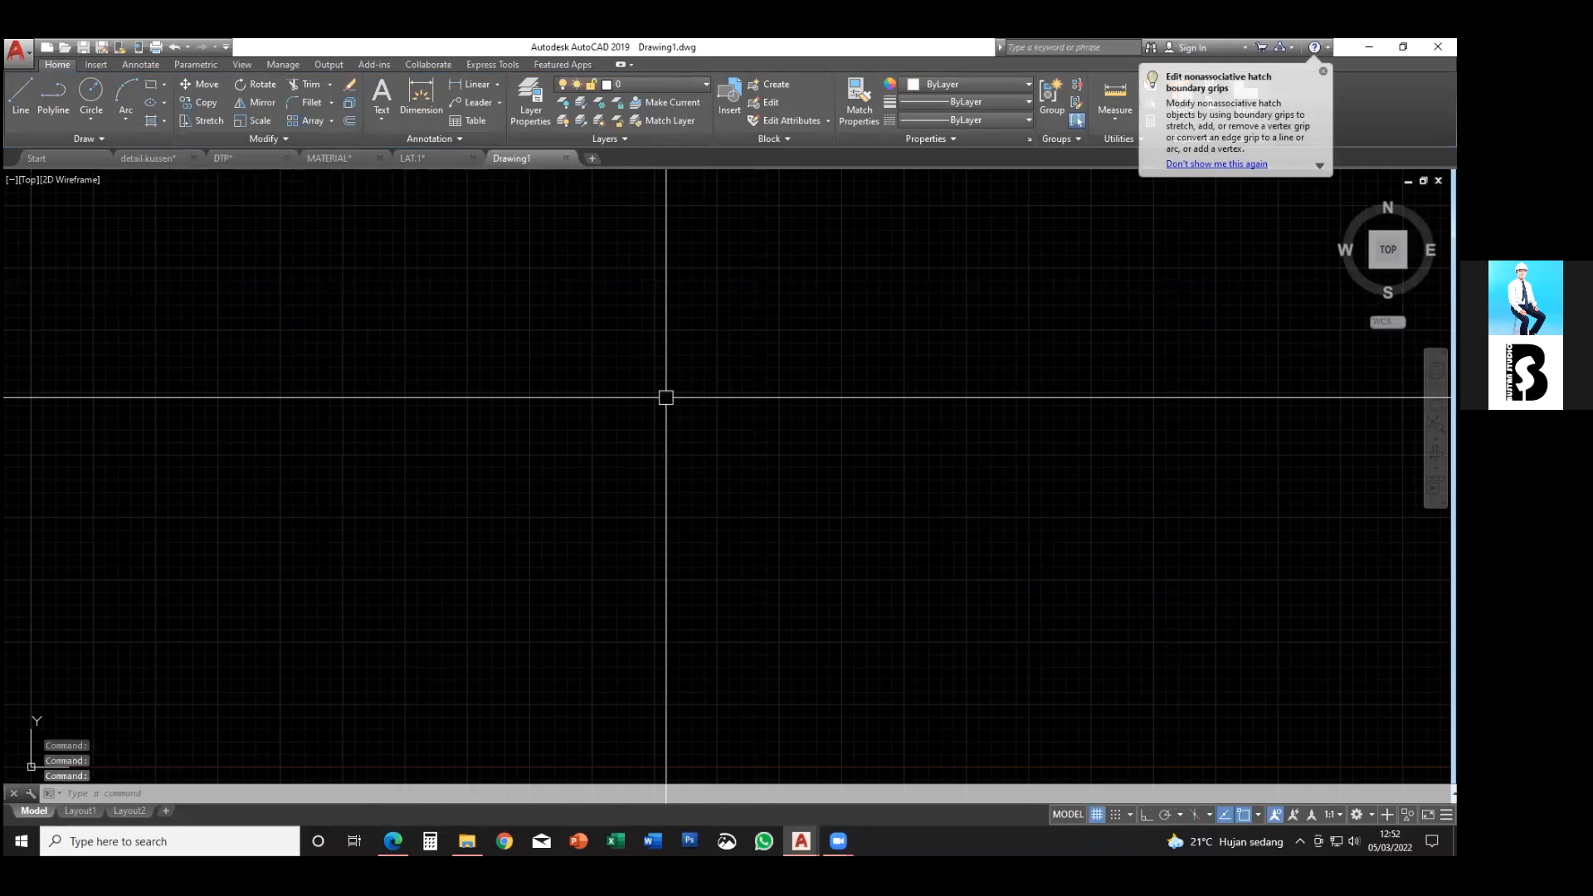
# - Paste the copied front elevation into Drawing1 and fit the whole drawing in view
pyautogui.hotkey('ctrl', 'v')
pyautogui.click(628, 490)
pyautogui.write('z')
pyautogui.press('Return')
pyautogui.write('a')
pyautogui.press('Return')
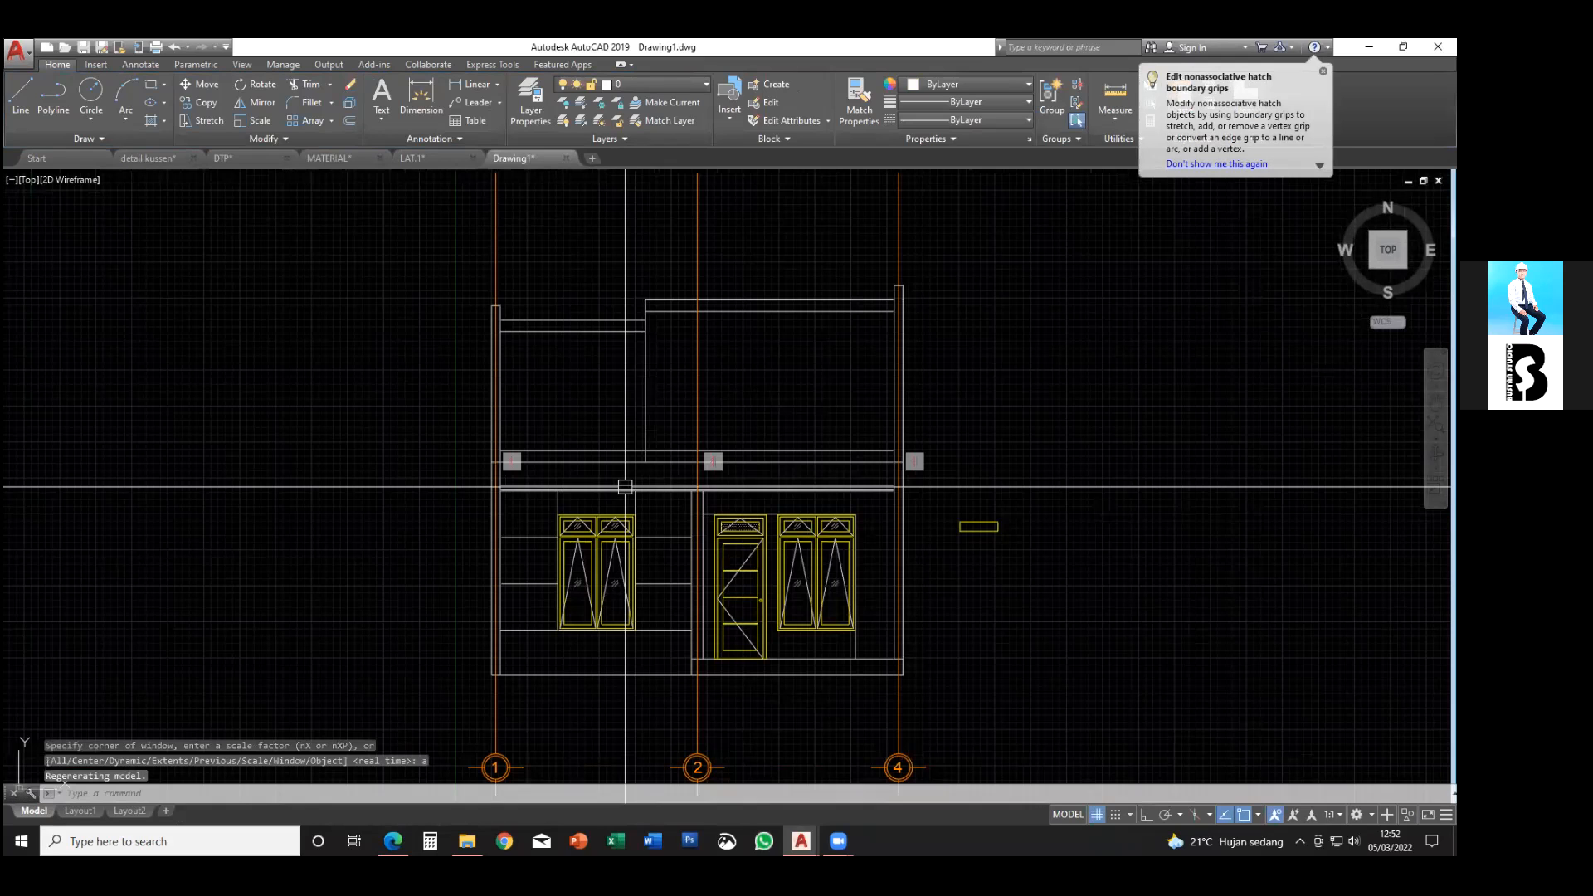
# - Turn off the grid display in Drawing1
pyautogui.press('Escape')
pyautogui.press('F7')
pyautogui.moveTo(704, 461)
pyautogui.mouseDown(button='middle')
pyautogui.moveTo(694, 418)
pyautogui.moveTo(711, 432)
pyautogui.moveTo(699, 455)
pyautogui.mouseUp(button='middle')
pyautogui.rightClick(697, 417)
pyautogui.click(734, 462)
pyautogui.press('Escape')
pyautogui.press('Escape')
pyautogui.press('Escape')
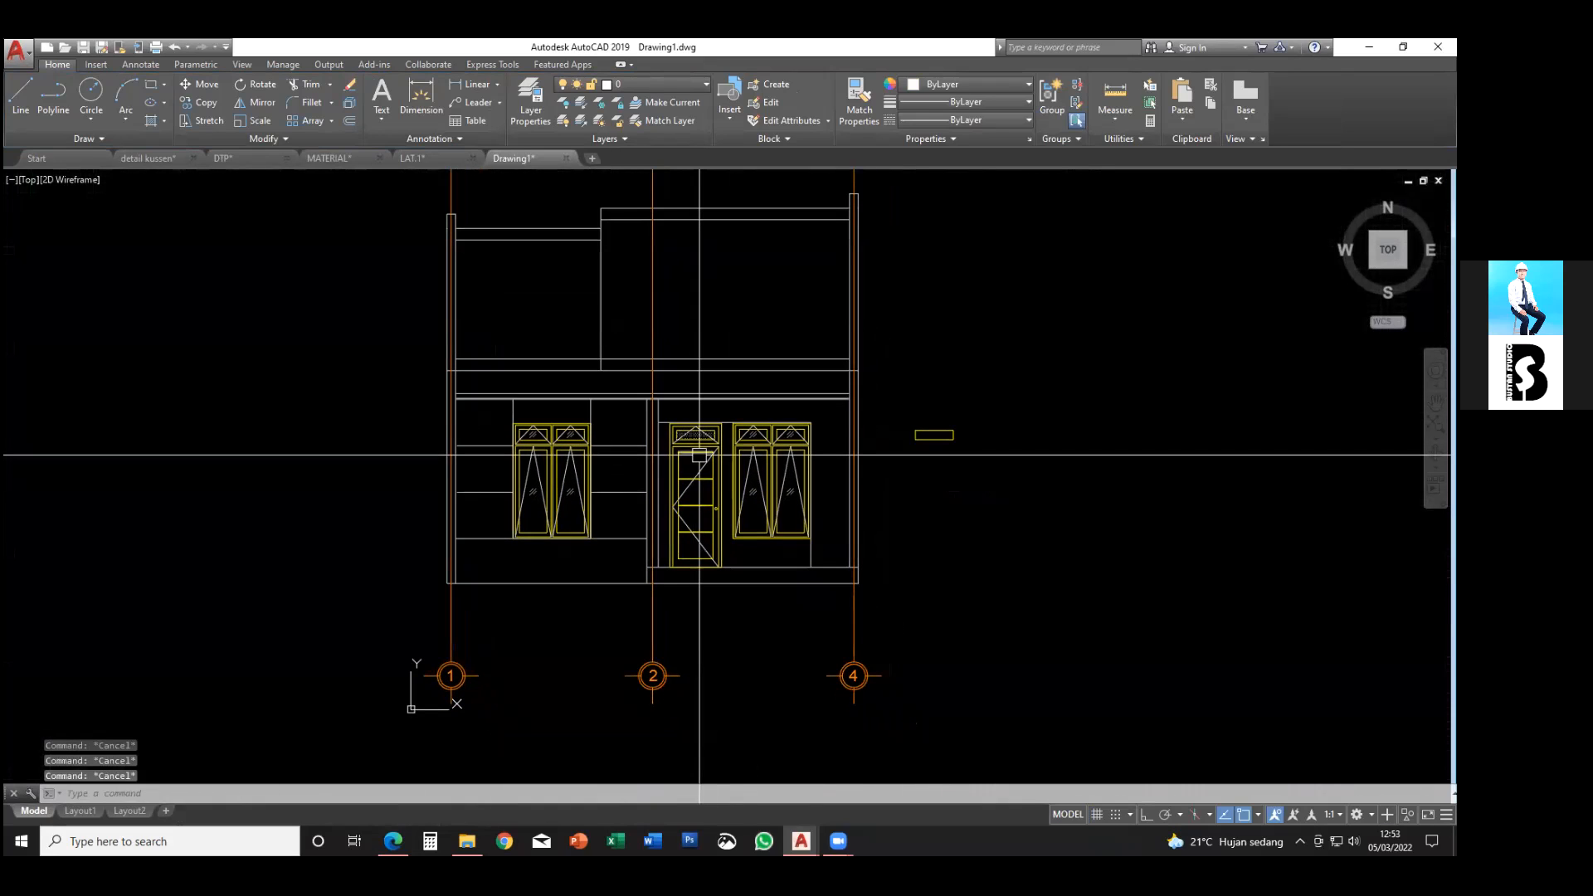
pyautogui.moveTo(682, 384); pyautogui.dragTo(644, 446, button='middle')
pyautogui.scroll(-2, 614, 398)
pyautogui.scroll(2, 633, 365)
pyautogui.moveTo(633, 390); pyautogui.dragTo(630, 362, button='middle')
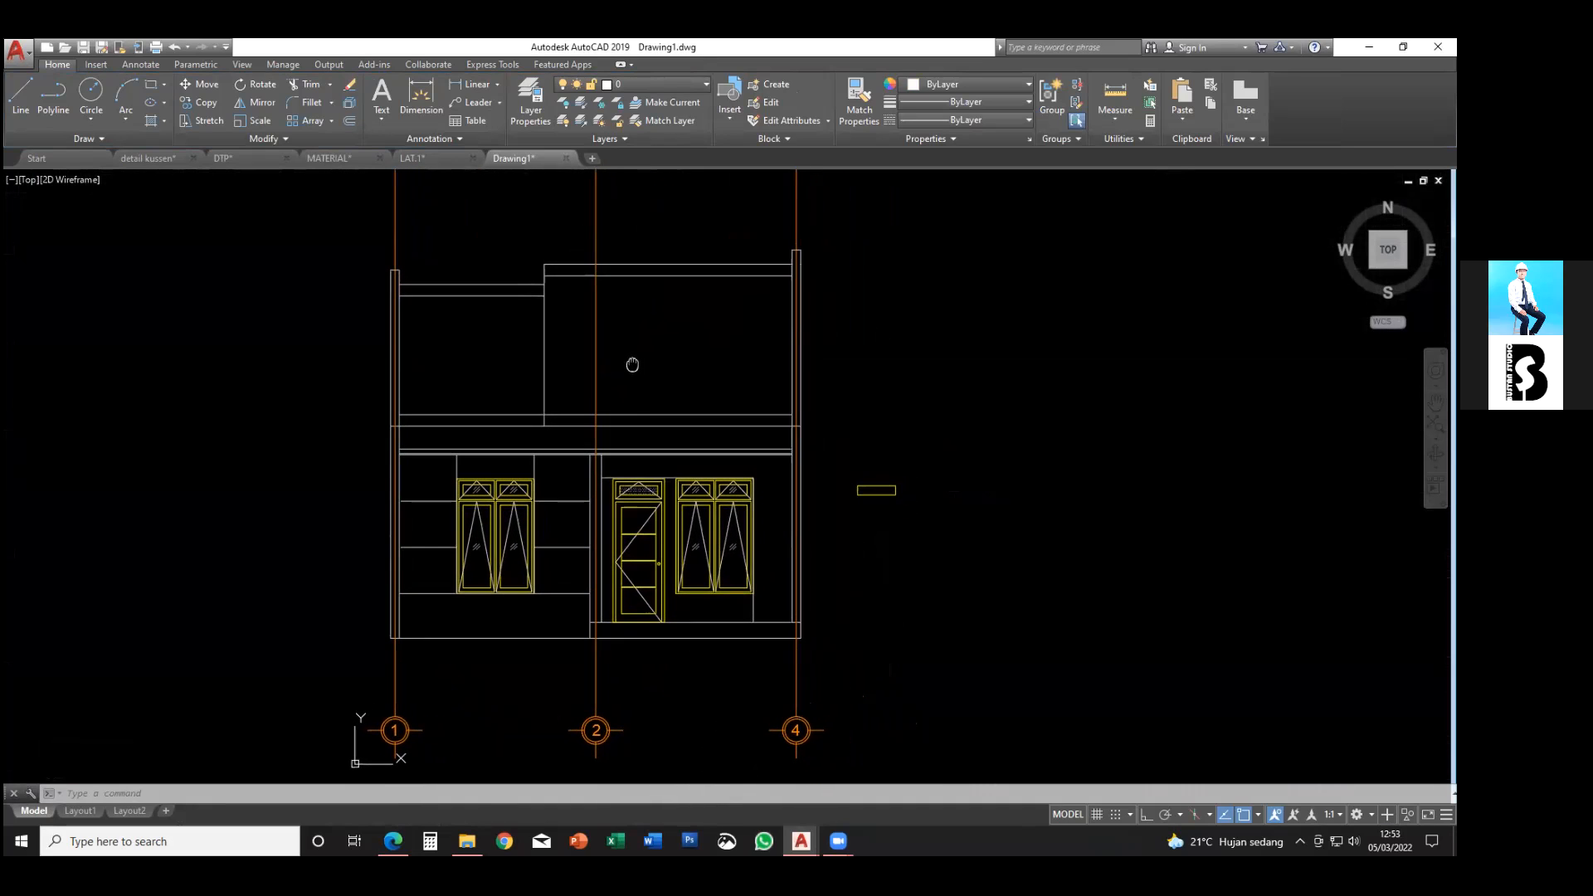
pyautogui.moveTo(617, 434)
pyautogui.mouseDown(button='middle')
pyautogui.moveTo(622, 419)
pyautogui.moveTo(639, 437)
pyautogui.mouseUp(button='middle')
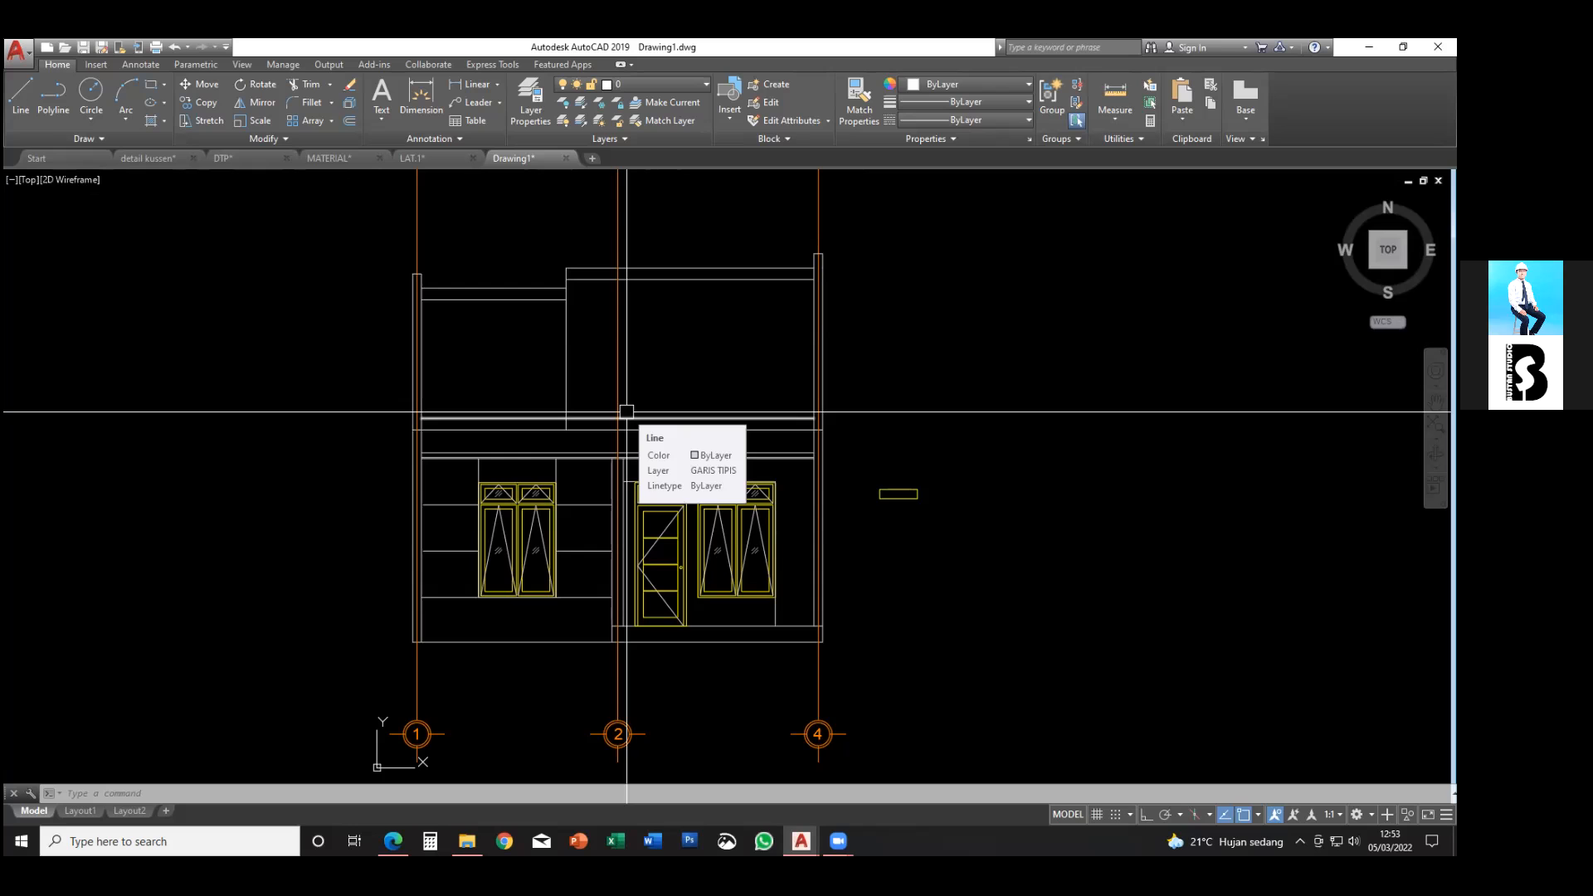
pyautogui.scroll(4, 728, 686)
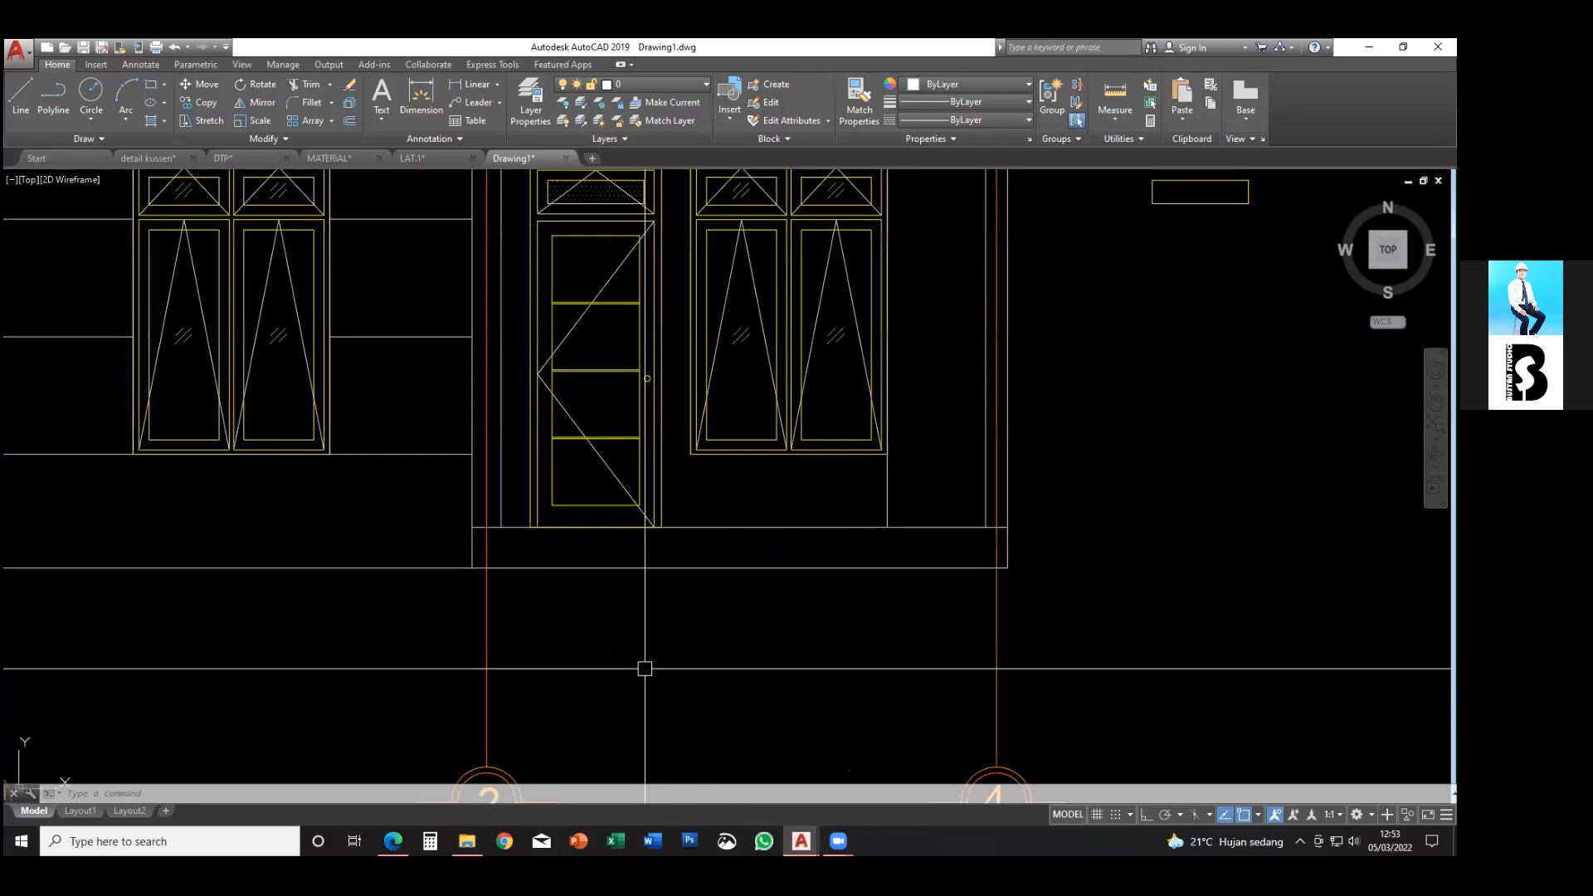
pyautogui.moveTo(644, 665); pyautogui.dragTo(700, 488, button='middle')
pyautogui.scroll(-2, 686, 551)
pyautogui.moveTo(686, 551); pyautogui.dragTo(754, 597, button='middle')
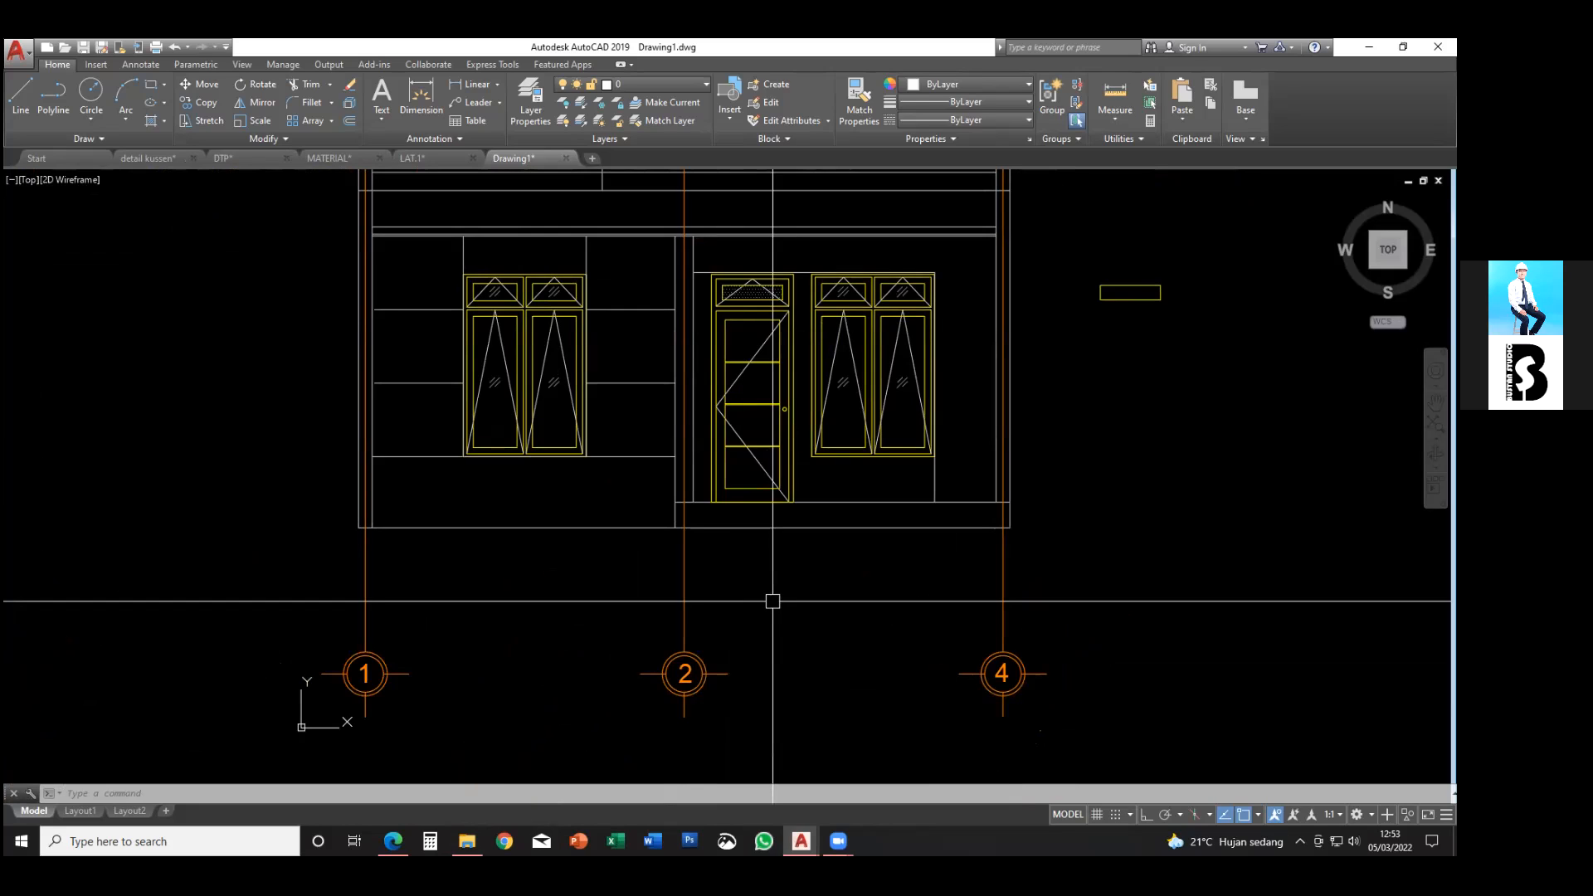
pyautogui.press('Escape')
pyautogui.press('Escape')
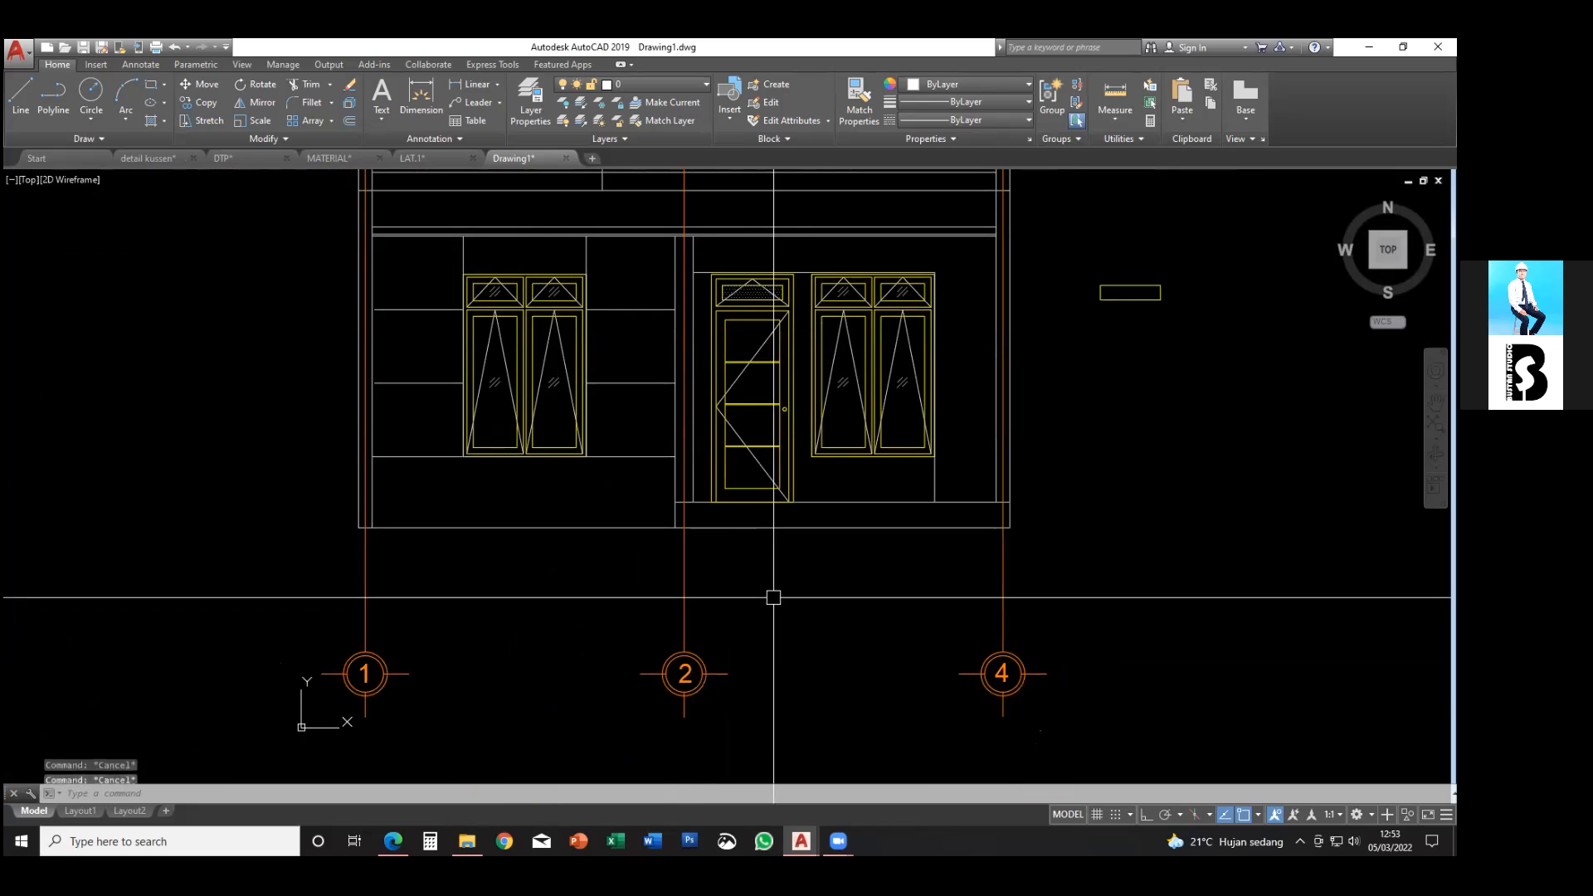
pyautogui.scroll(-5, 749, 604)
pyautogui.moveTo(749, 605); pyautogui.dragTo(749, 605, button='middle')
pyautogui.write('s')
pyautogui.press('Escape')
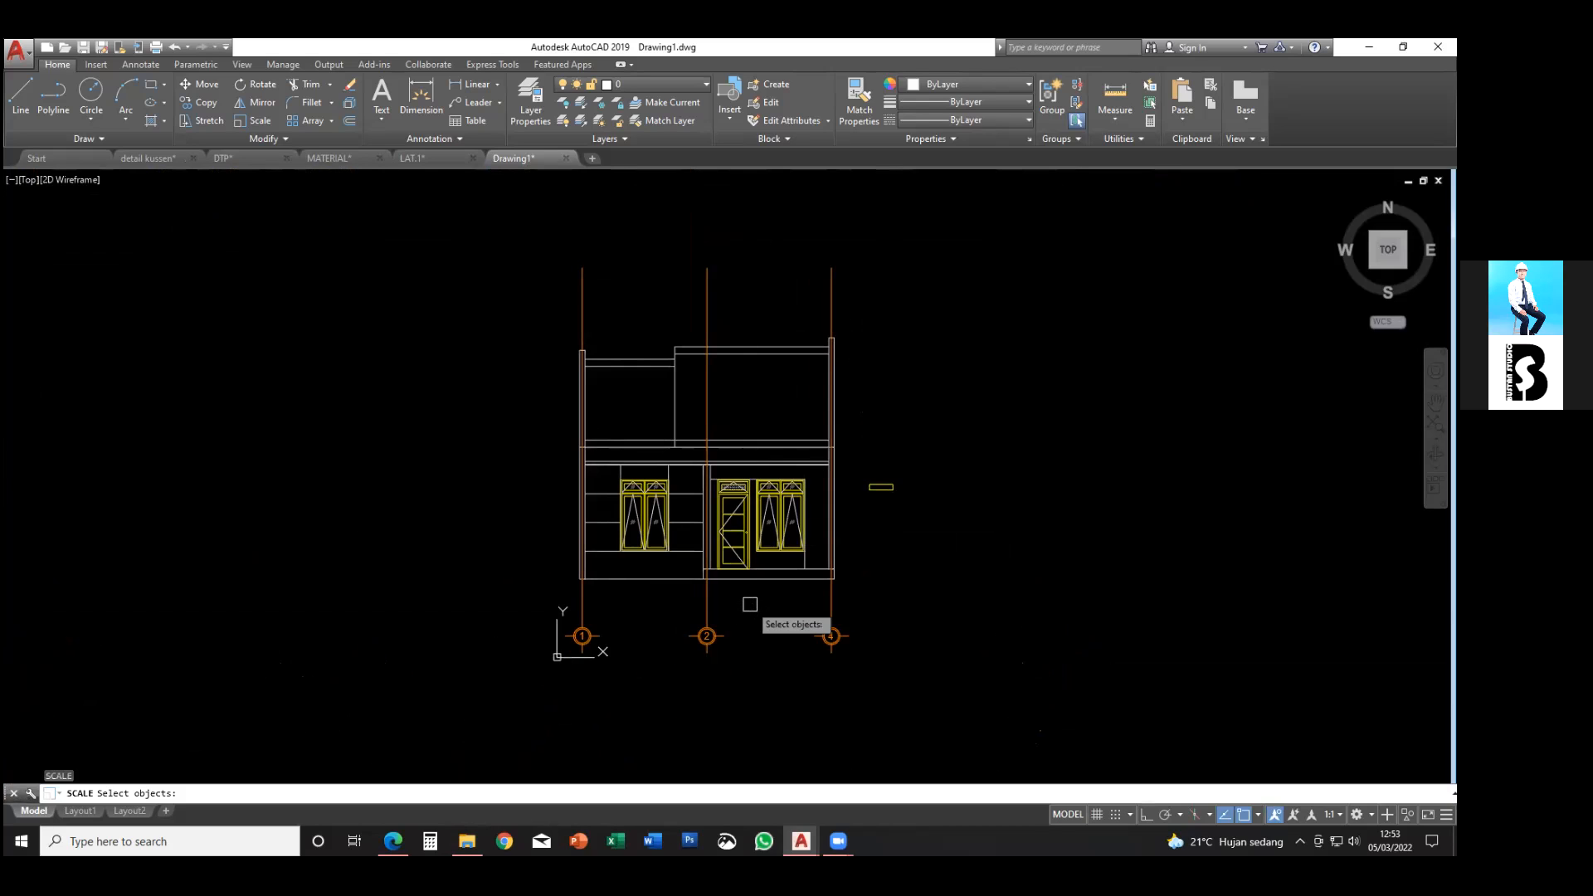
# - Regenerate the Drawing1 model to refresh how the axis lines display
pyautogui.moveTo(750, 605)
pyautogui.mouseDown(button='middle')
pyautogui.moveTo(694, 608)
pyautogui.moveTo(677, 635)
pyautogui.mouseUp(button='middle')
pyautogui.scroll(2, 694, 608)
pyautogui.write('re')
pyautogui.press('Return')
pyautogui.press('Escape')
pyautogui.press('Escape')
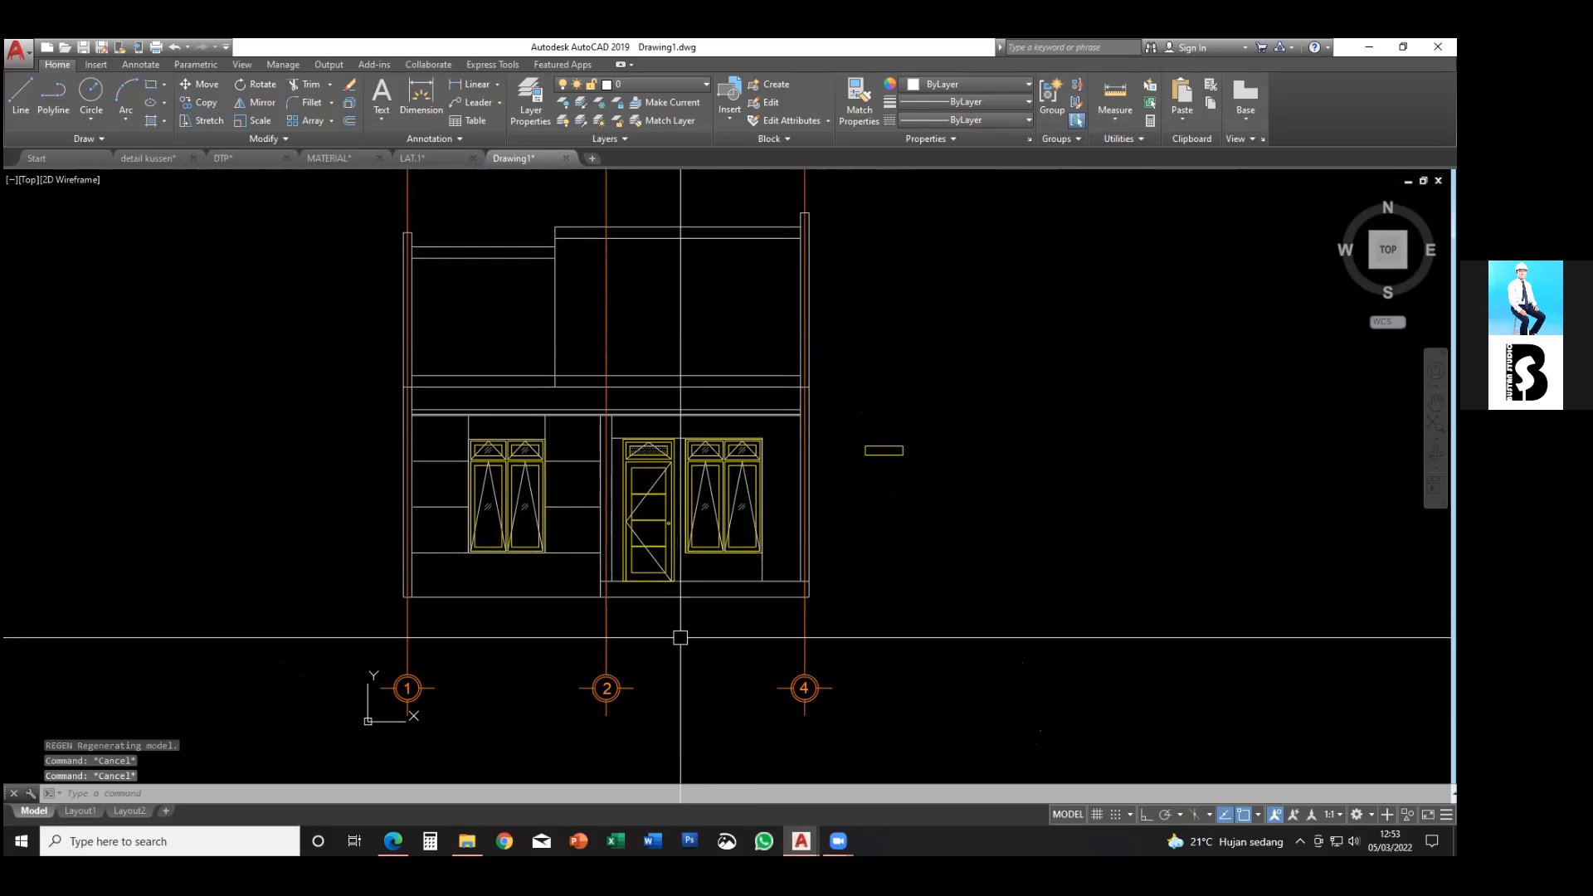
pyautogui.write('s')
pyautogui.press('Return')
pyautogui.press('Escape')
pyautogui.press('Escape')
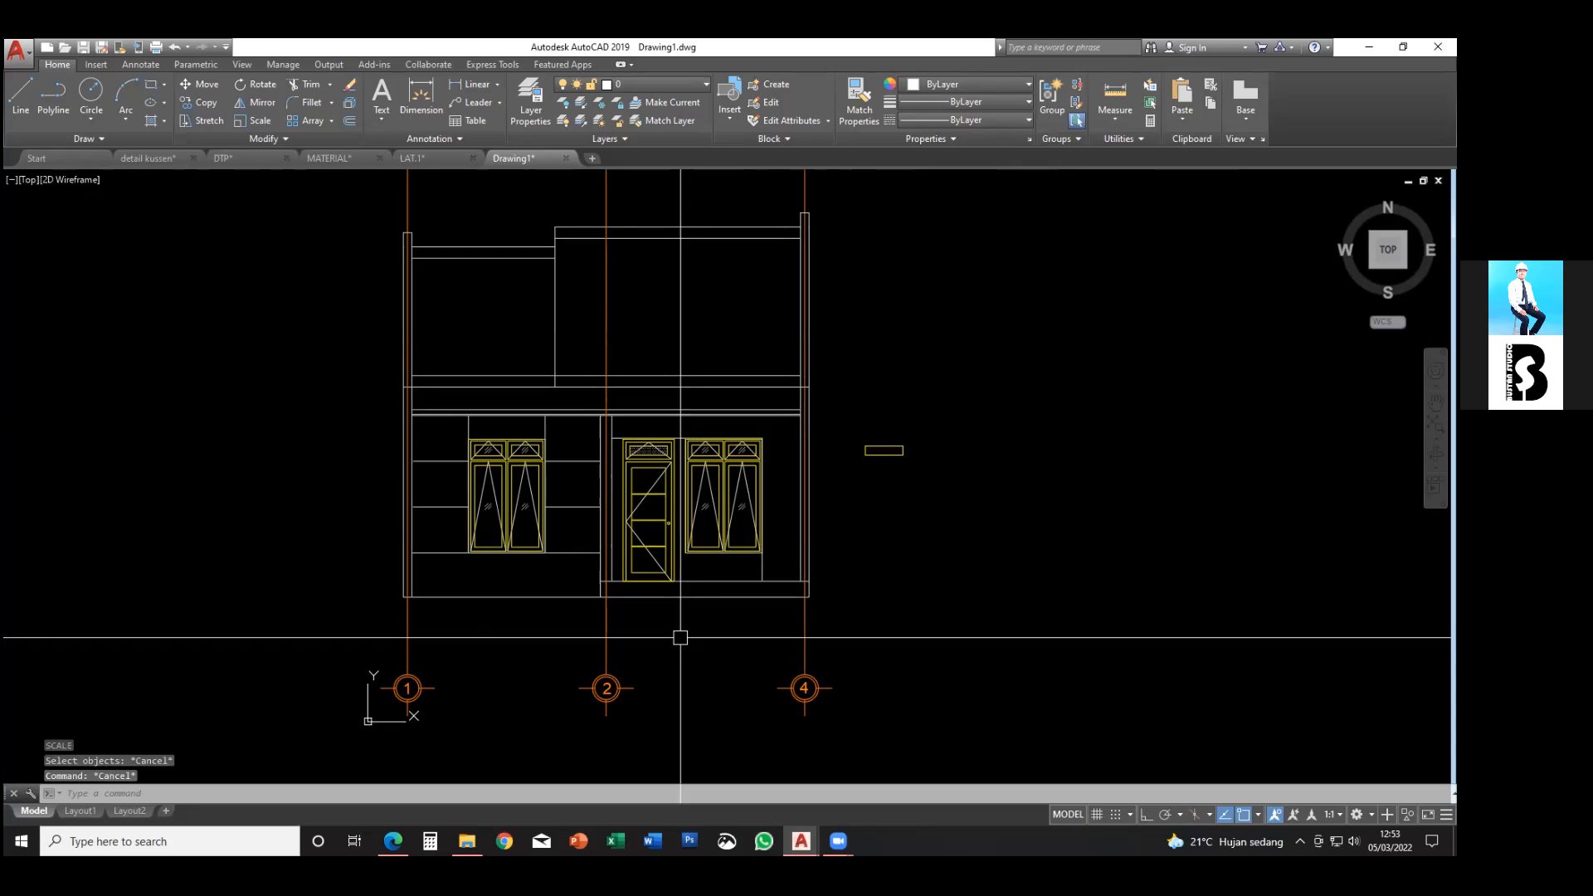
pyautogui.write('SC')
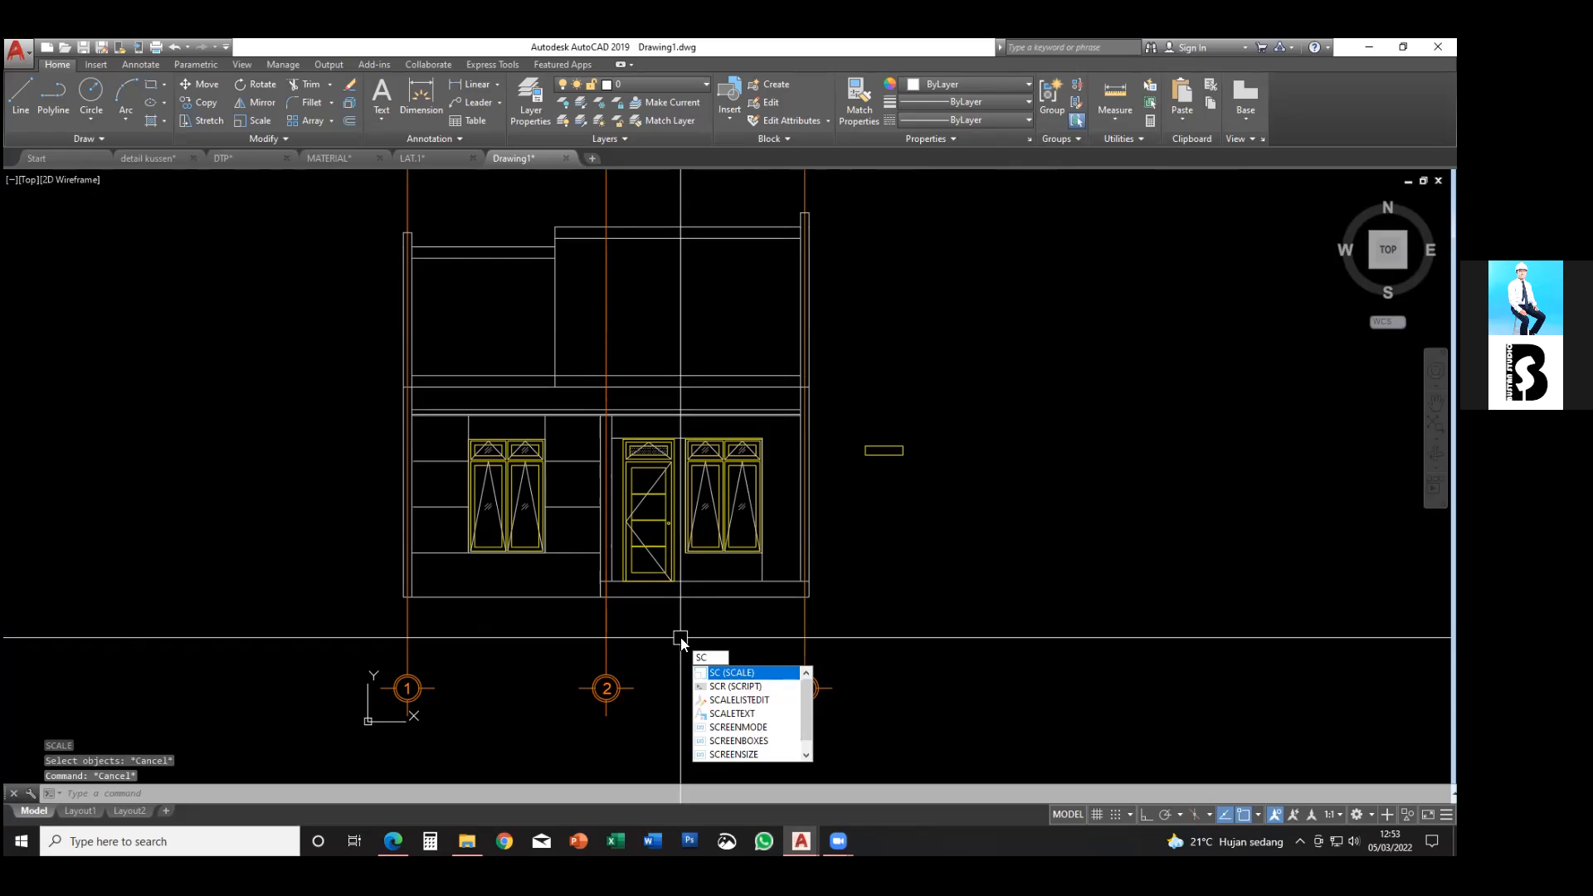
pyautogui.press('Return')
pyautogui.press('Escape')
pyautogui.press('Escape')
pyautogui.press('Escape')
pyautogui.press('Escape')
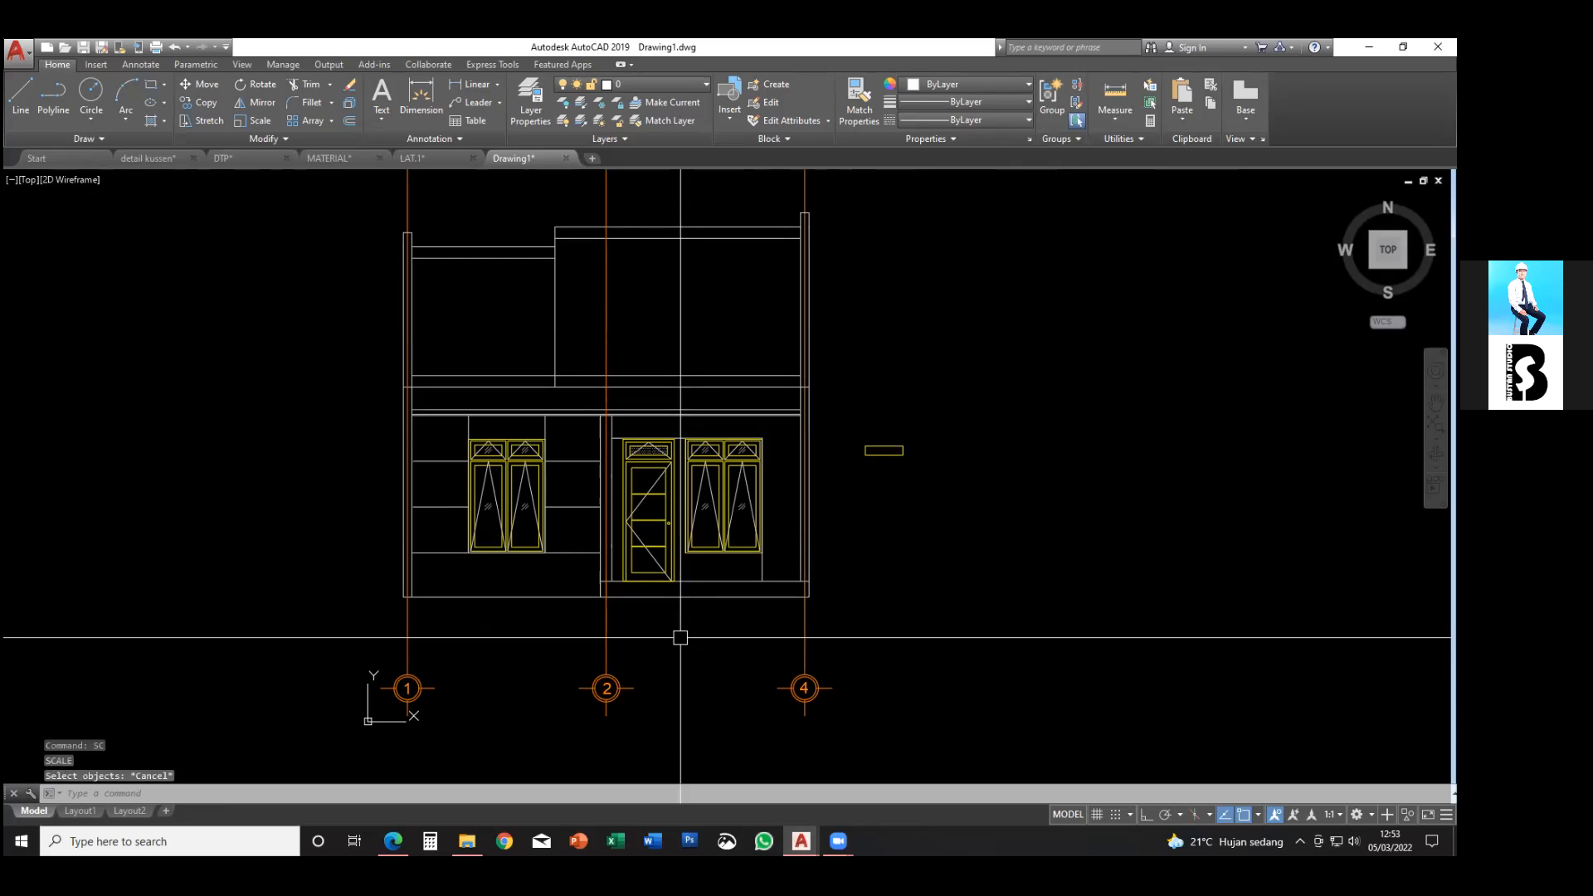
pyautogui.write('sc')
pyautogui.press('Return')
pyautogui.write('tr')
pyautogui.press('Return')
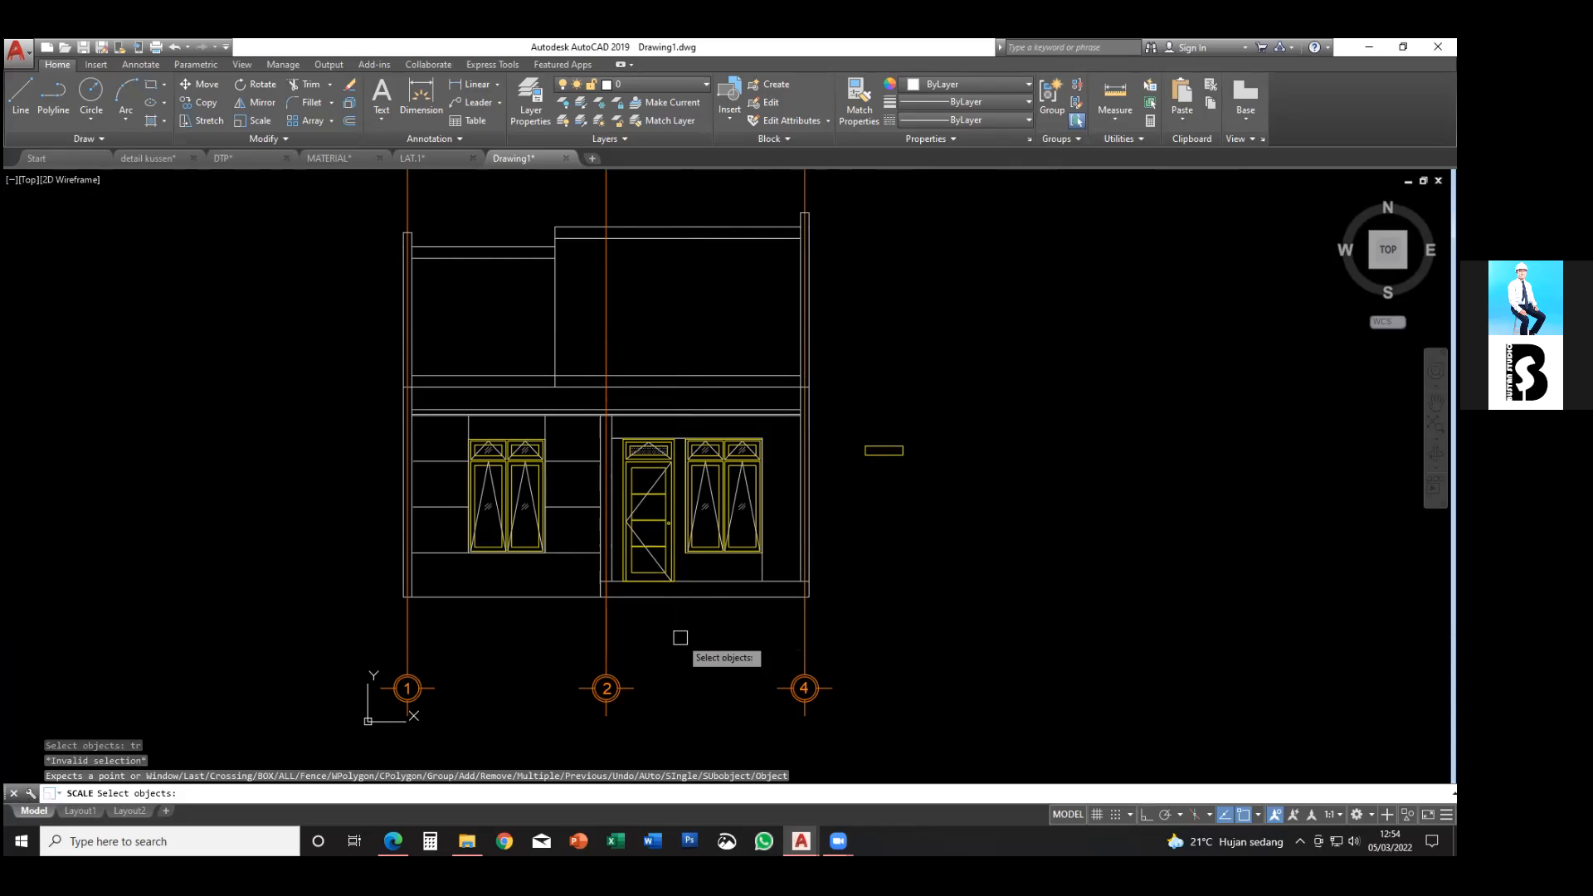
pyautogui.press('Escape')
pyautogui.press('Escape')
# - Regenerate the model again with the pasted elevation in view
pyautogui.moveTo(655, 432)
pyautogui.mouseDown(button='middle')
pyautogui.moveTo(647, 412)
pyautogui.moveTo(666, 392)
pyautogui.mouseUp(button='middle')
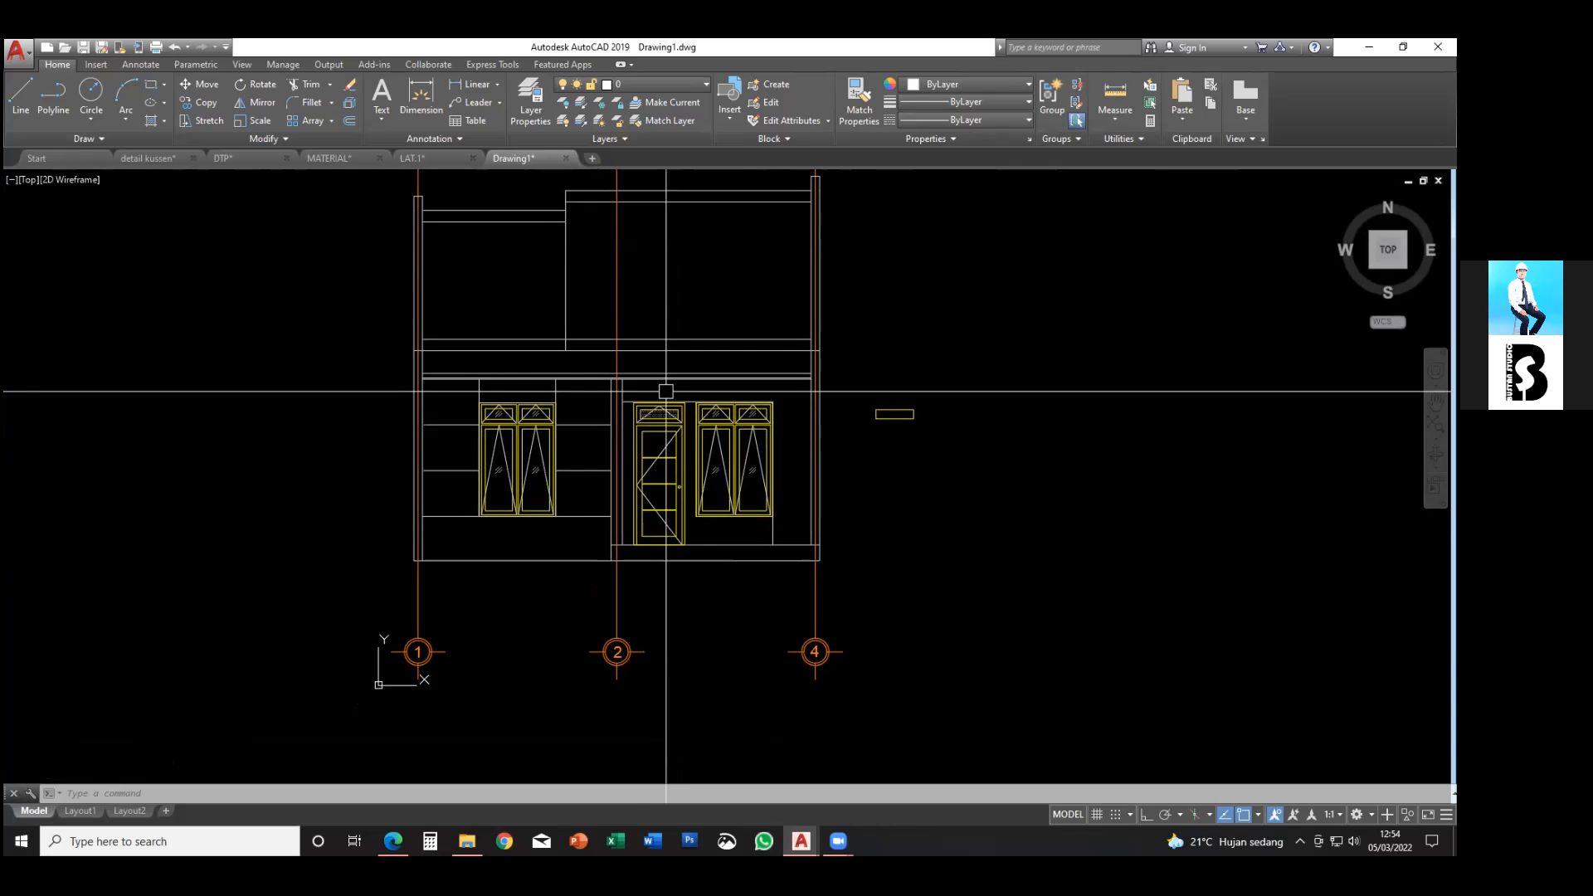
pyautogui.moveTo(665, 391); pyautogui.dragTo(672, 441, button='middle')
pyautogui.press('Escape')
pyautogui.press('Escape')
pyautogui.press('Escape')
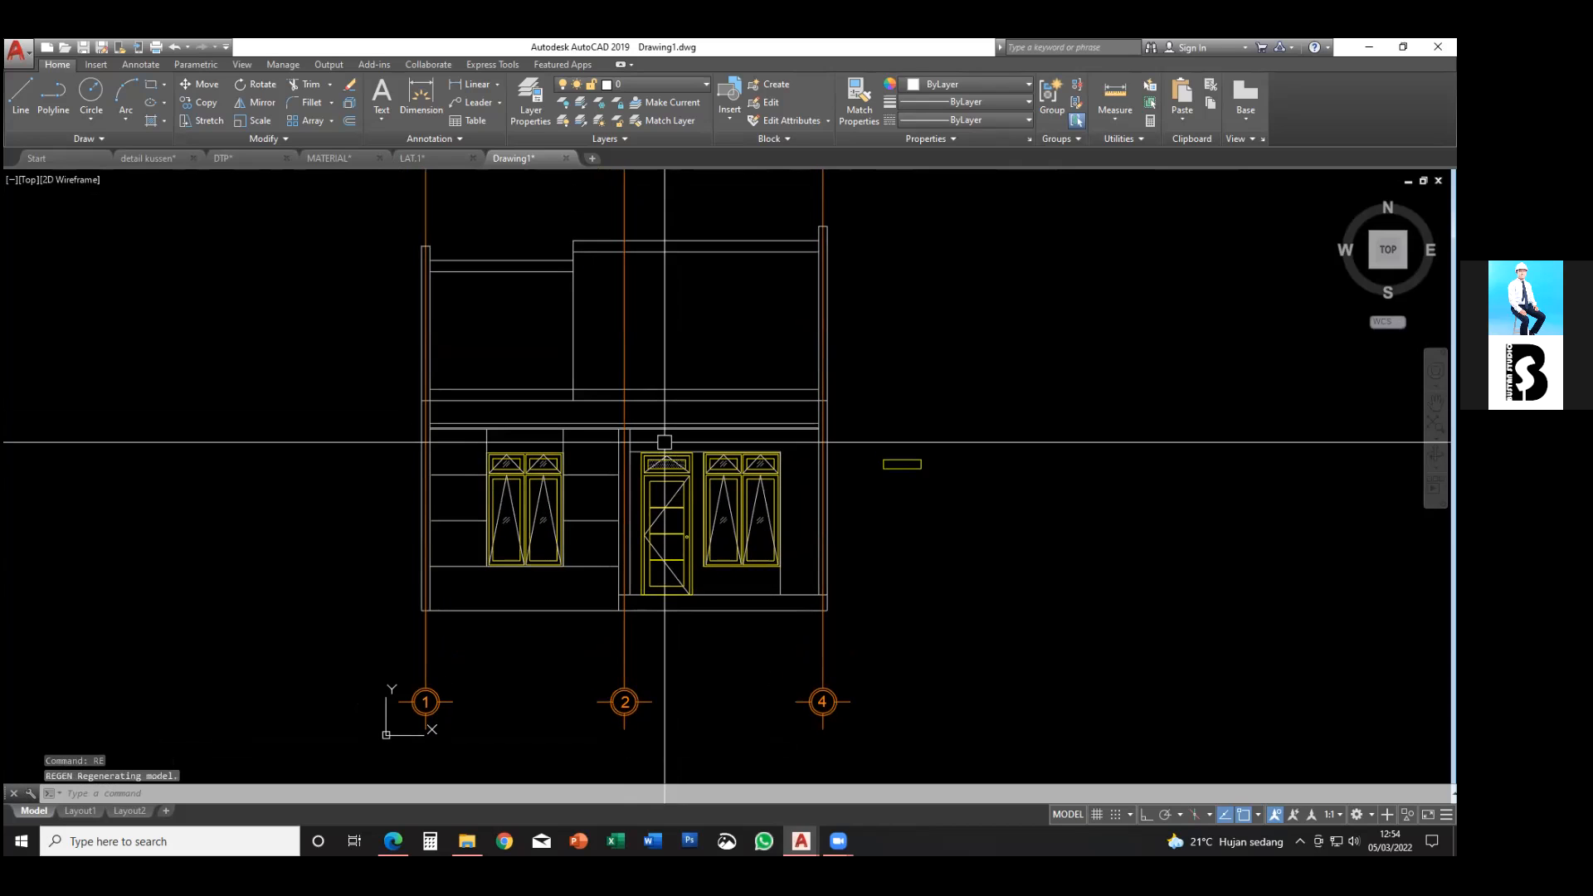
pyautogui.write('RE')
pyautogui.press('Return')
pyautogui.scroll(2, 611, 517)
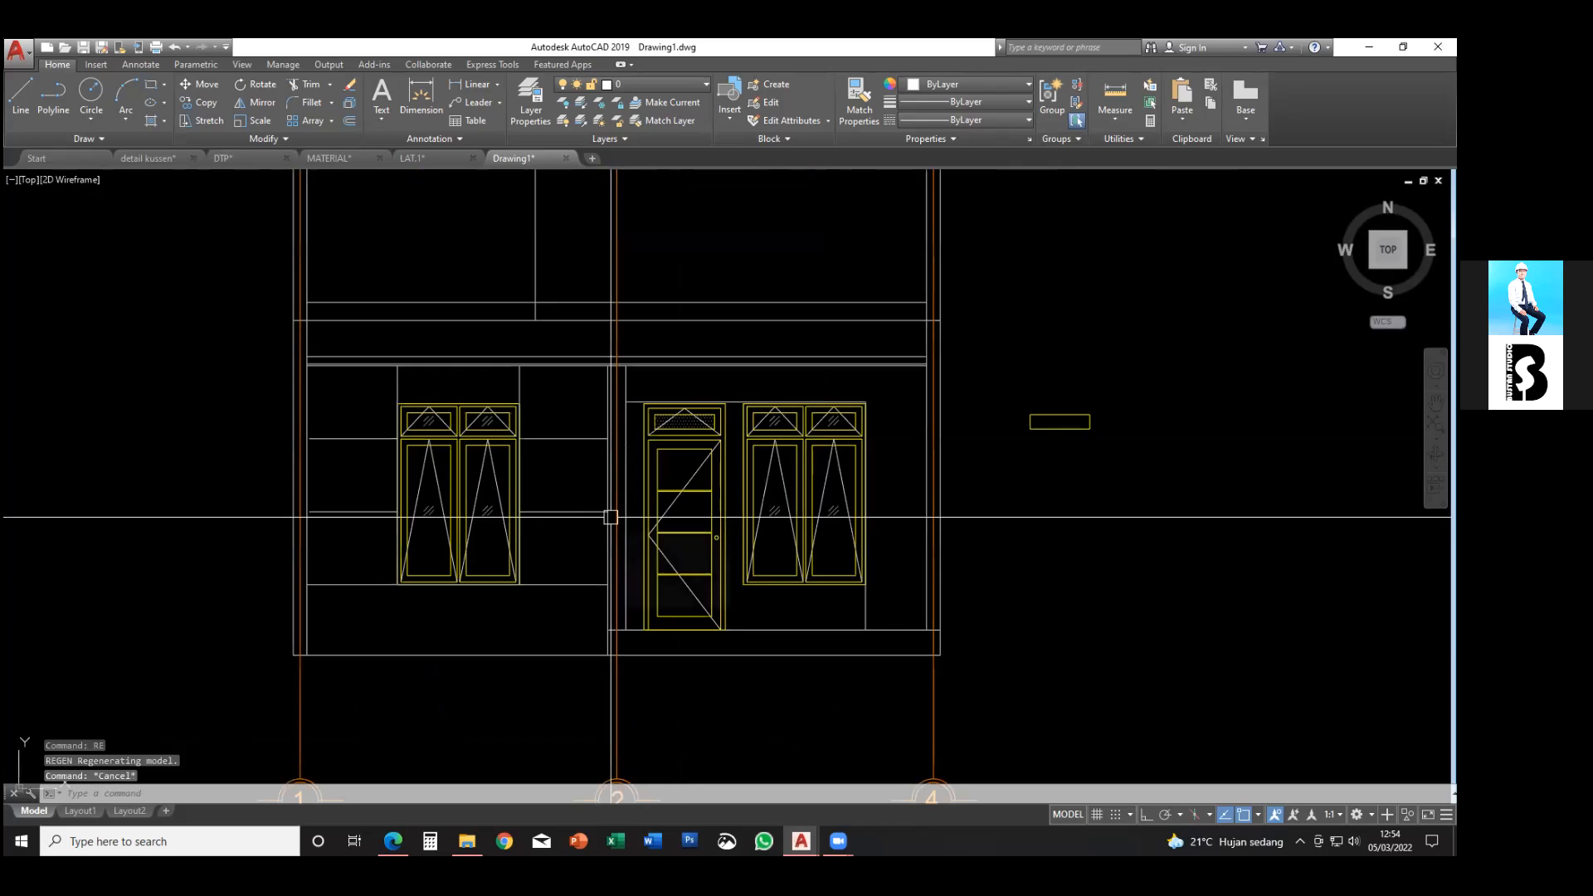
pyautogui.scroll(-3, 611, 517)
pyautogui.moveTo(615, 520)
pyautogui.mouseDown(button='middle')
pyautogui.moveTo(597, 473)
pyautogui.moveTo(594, 513)
pyautogui.mouseUp(button='middle')
pyautogui.press('Escape')
pyautogui.press('Escape')
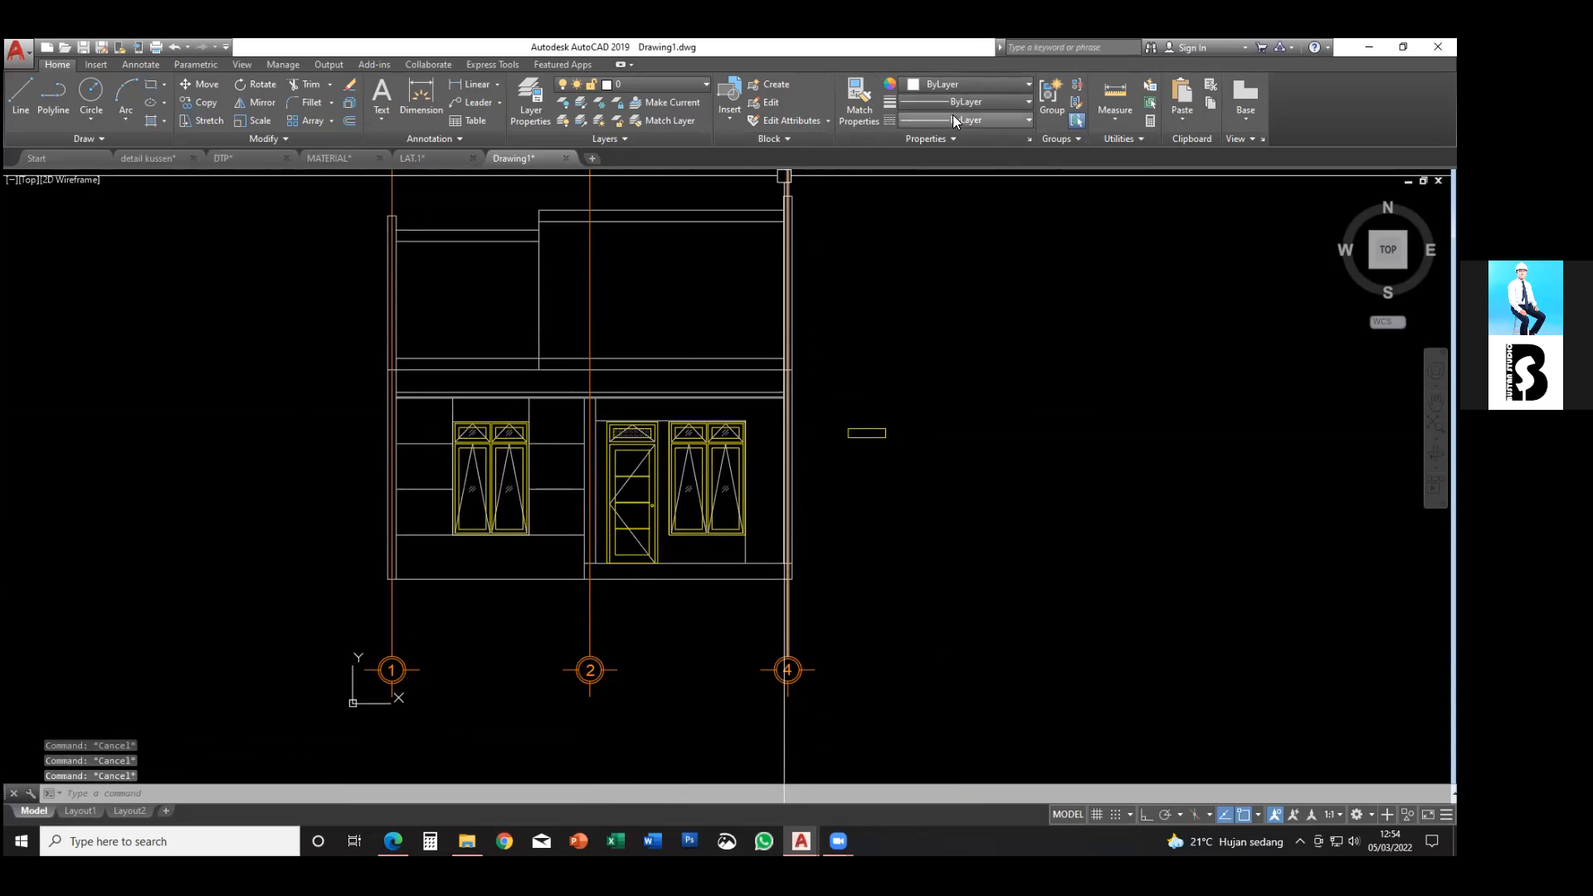
# - Open the Linetype Manager for Drawing1
pyautogui.click(947, 138)
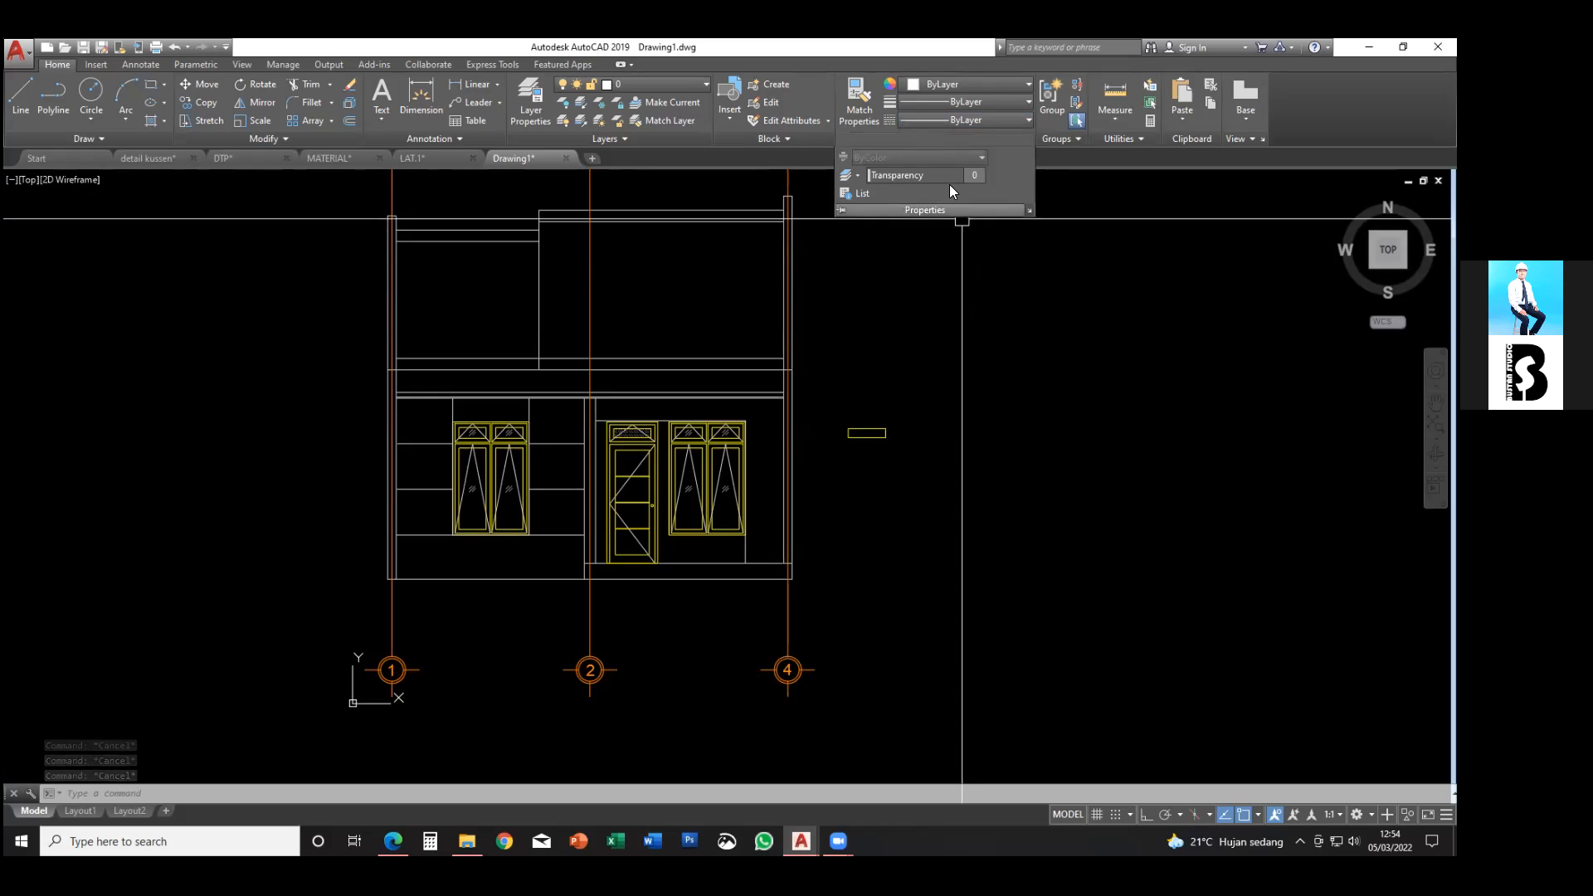
pyautogui.click(952, 120)
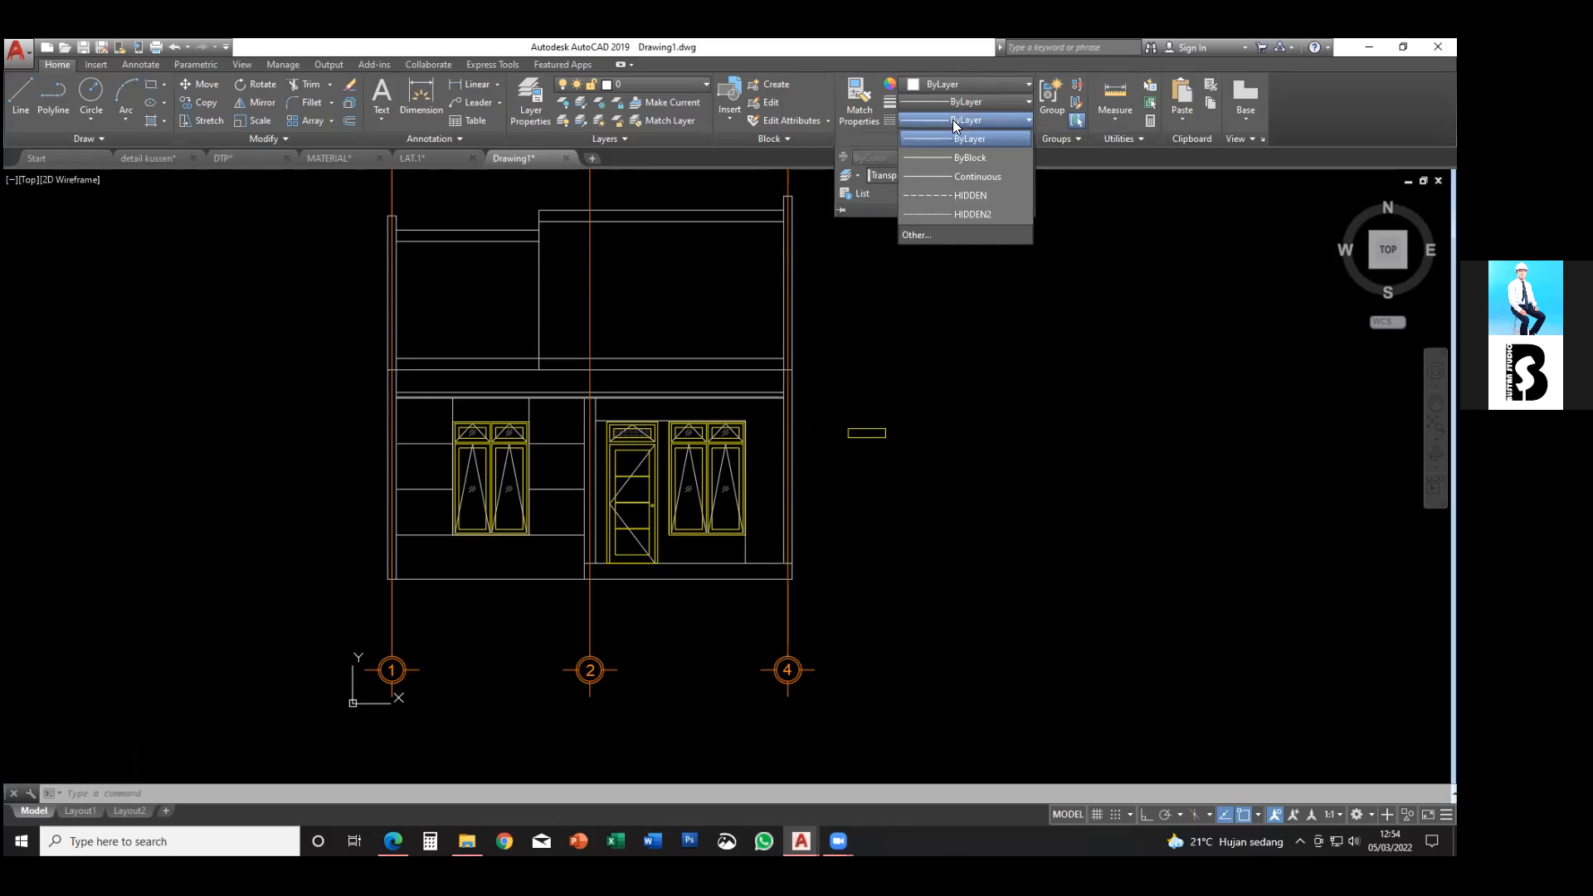
pyautogui.click(946, 234)
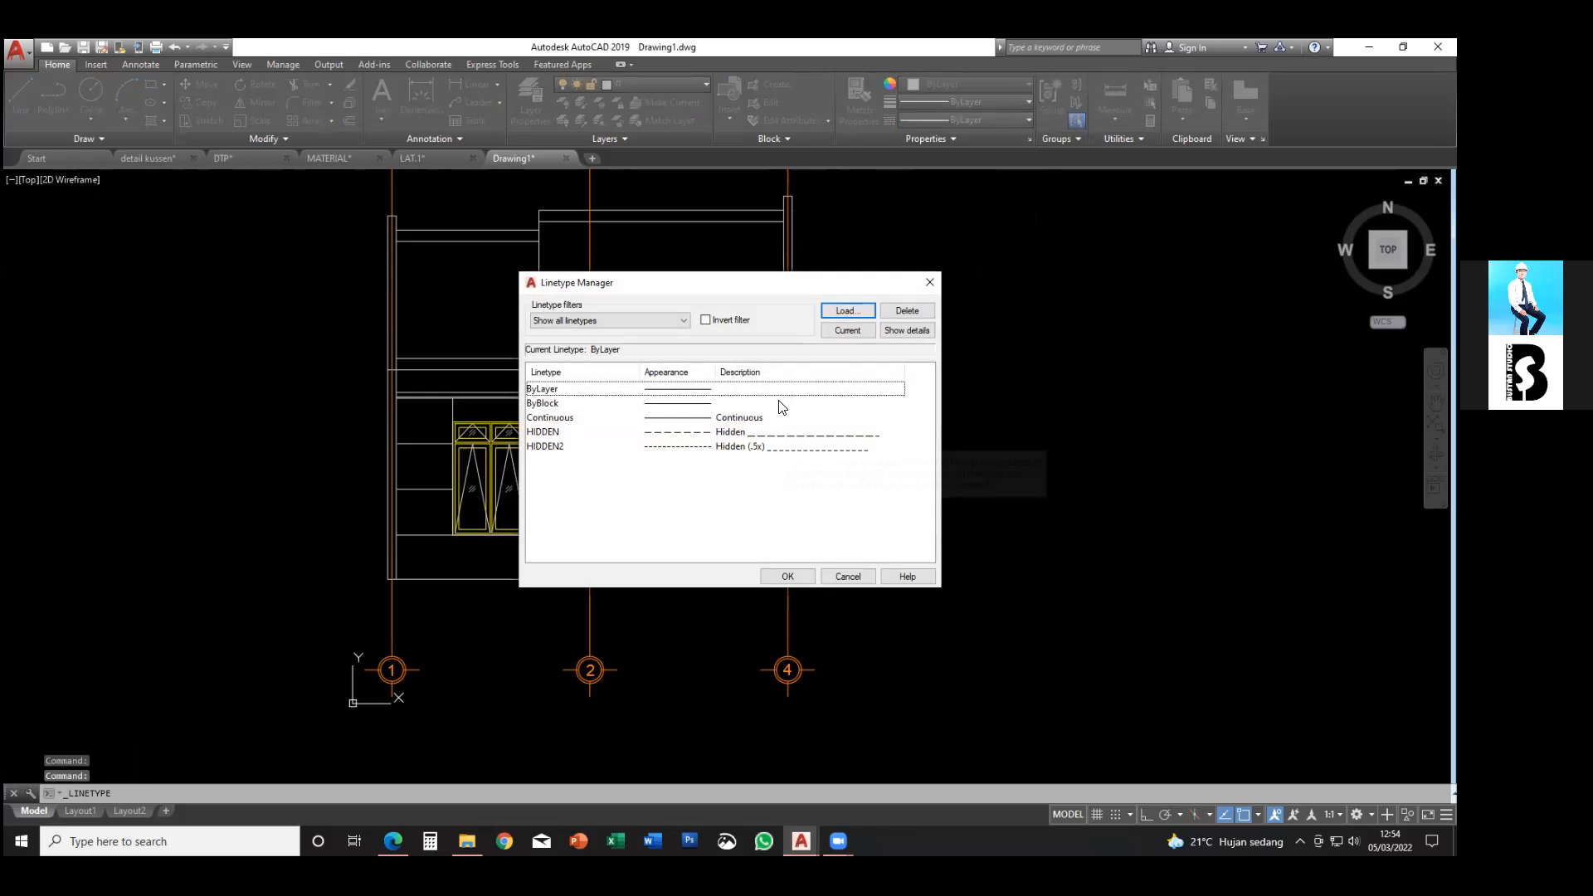
pyautogui.click(855, 314)
pyautogui.scroll(-6, 707, 446)
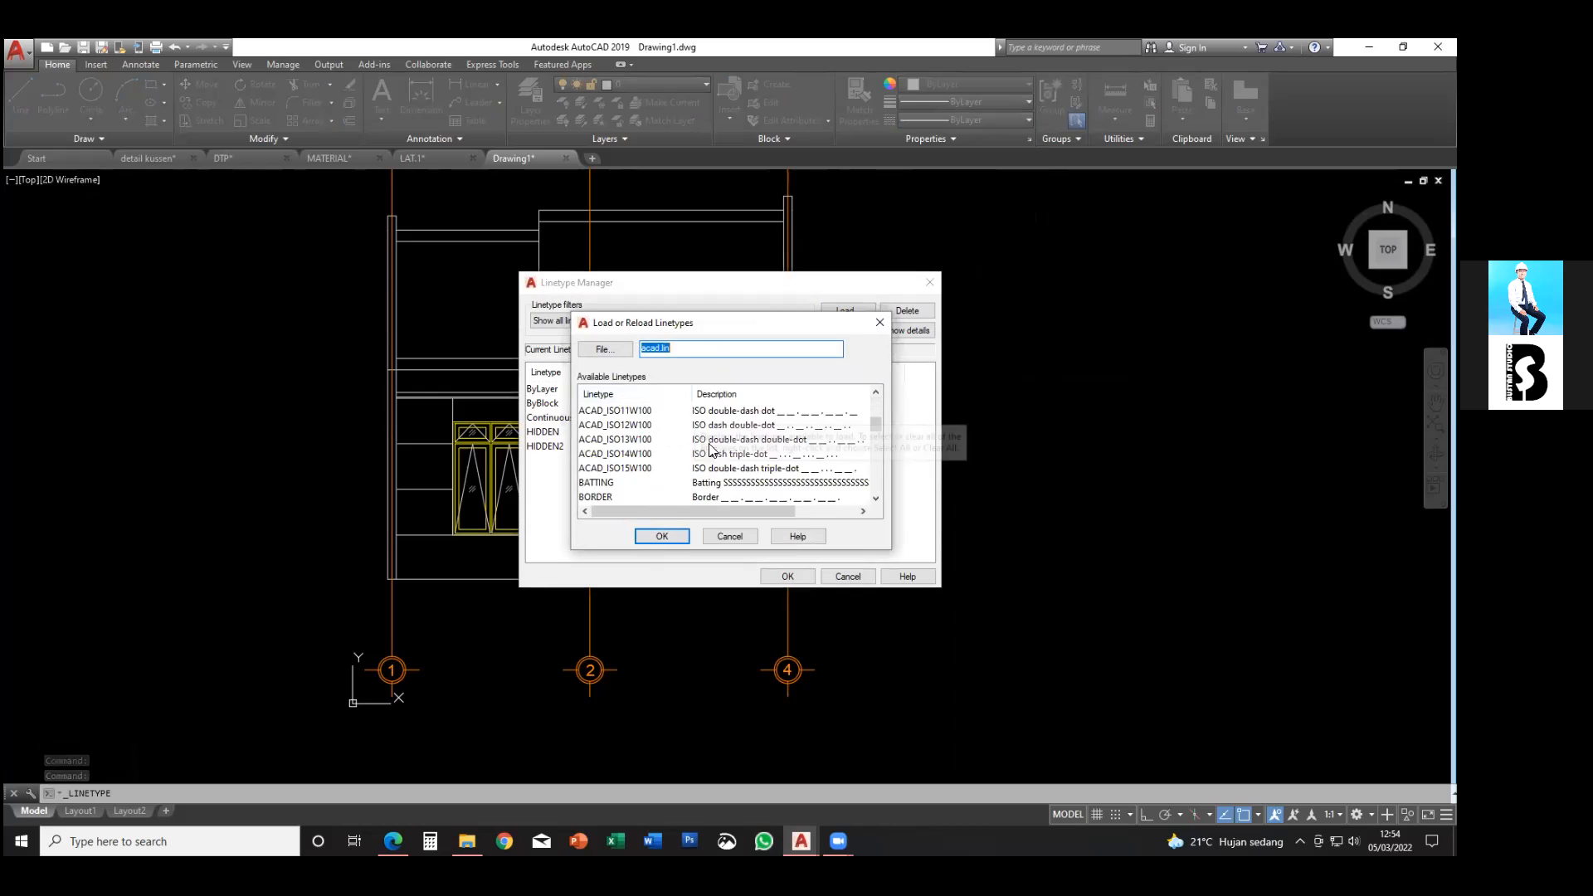
pyautogui.click(879, 323)
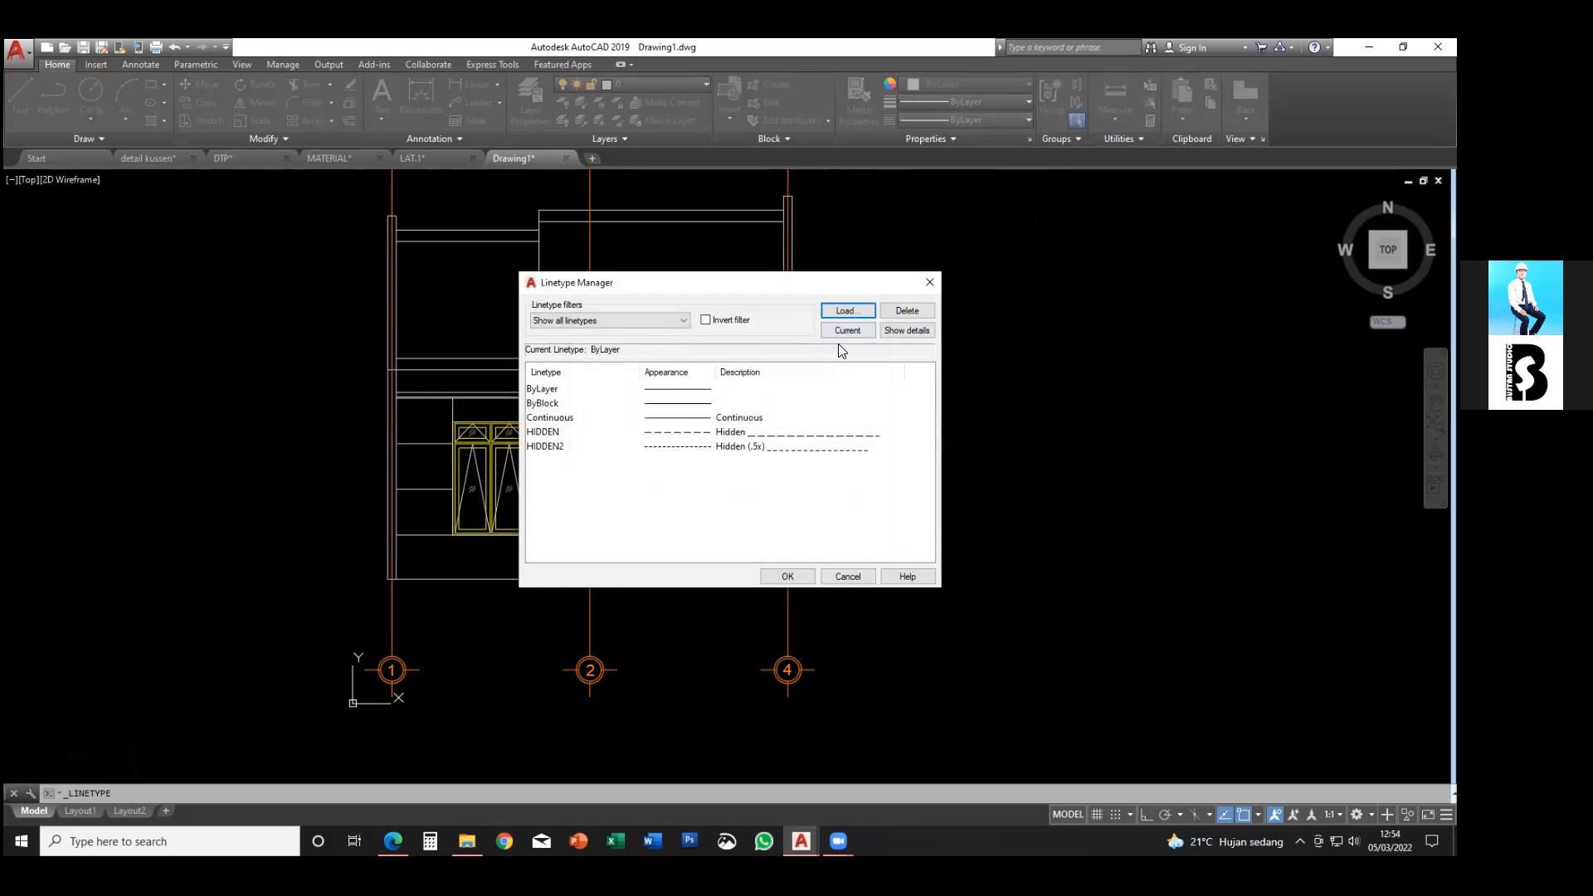
# - Set the global linetype scale factor to 10 and load the ACAD_ISO02W100 linetype in the Linetype Manager
pyautogui.click(886, 332)
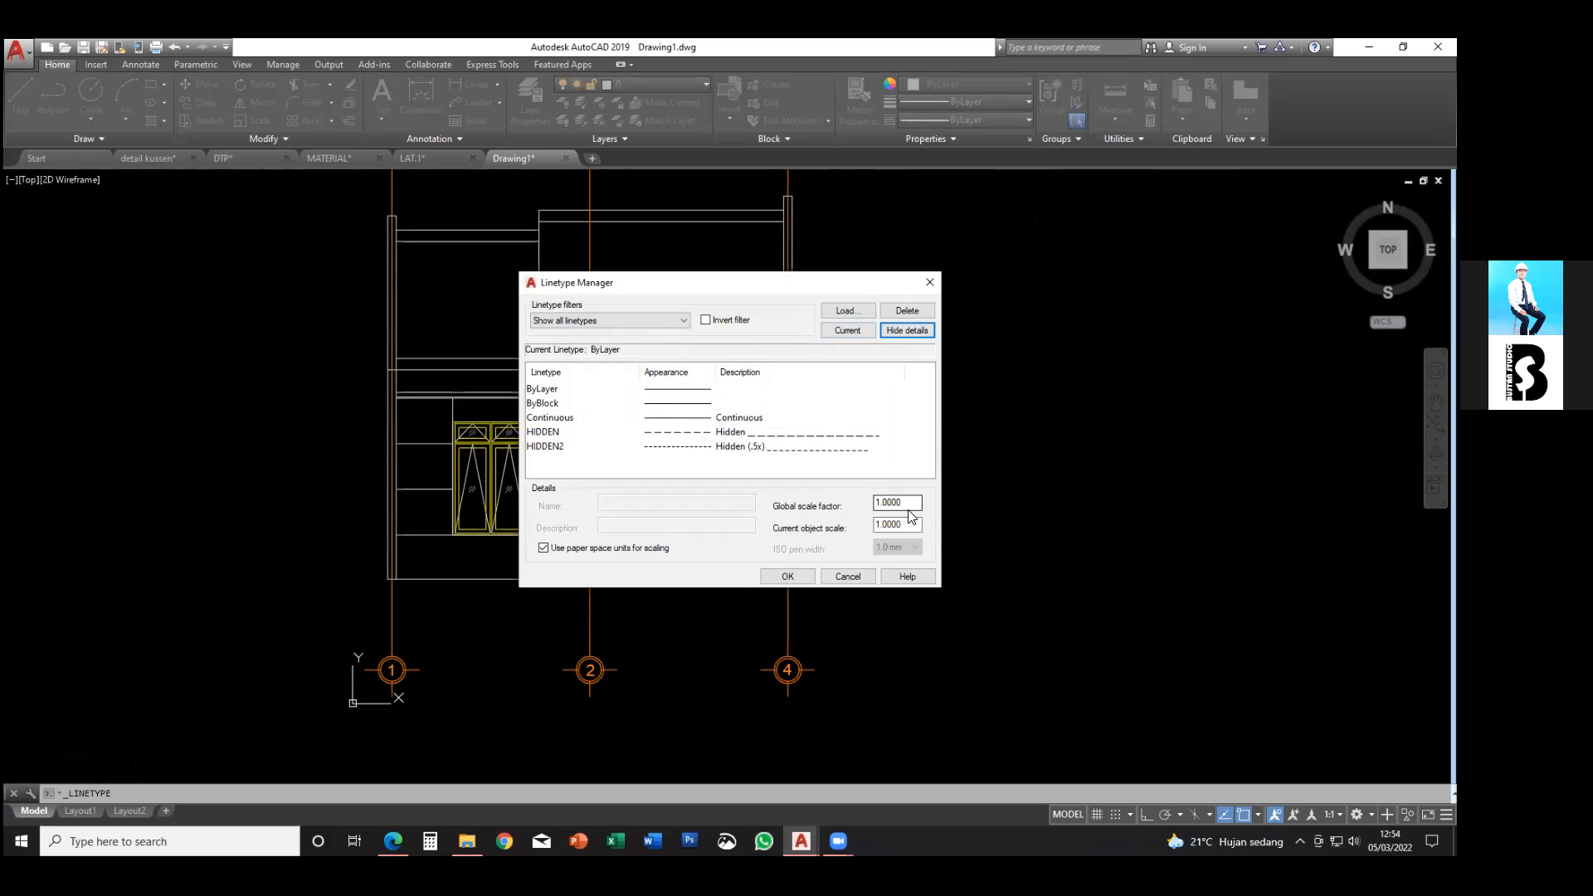
pyautogui.doubleClick(905, 503)
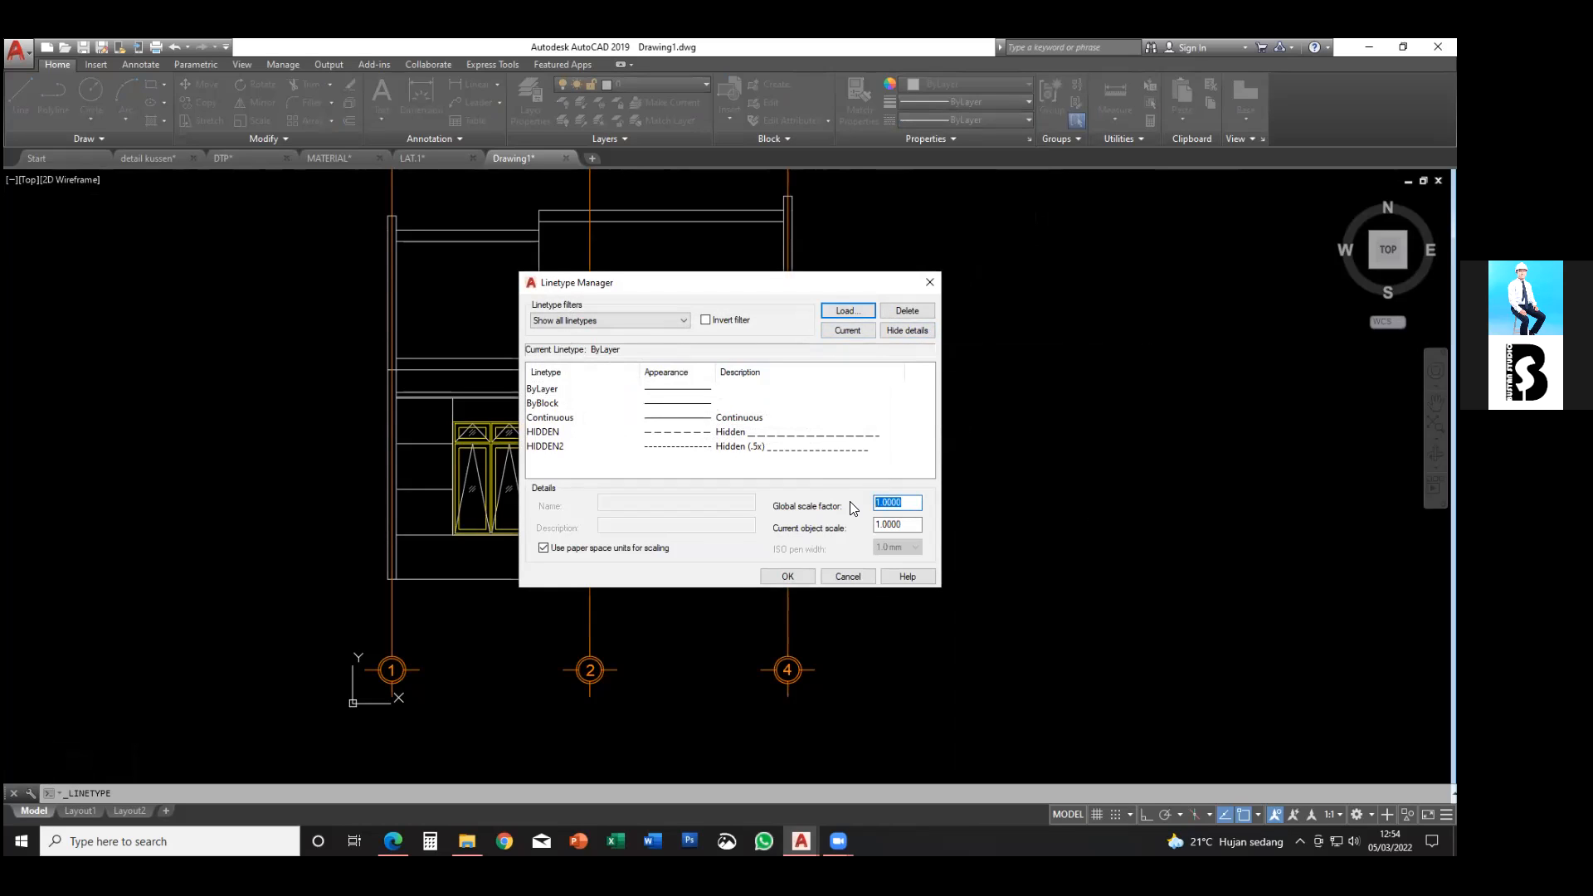
pyautogui.click(847, 310)
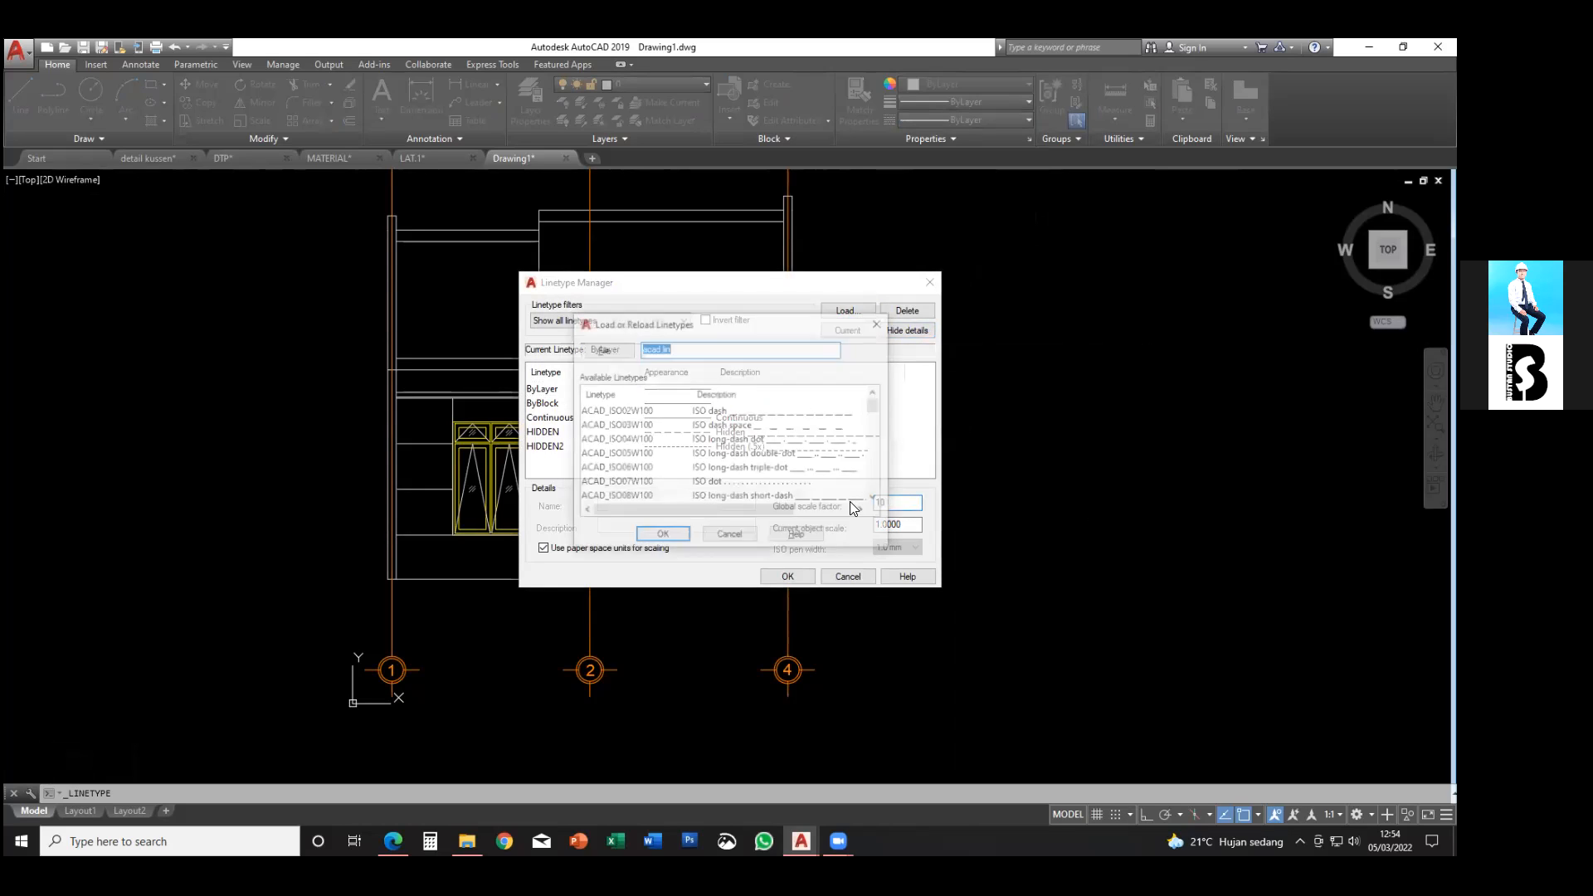
pyautogui.click(661, 537)
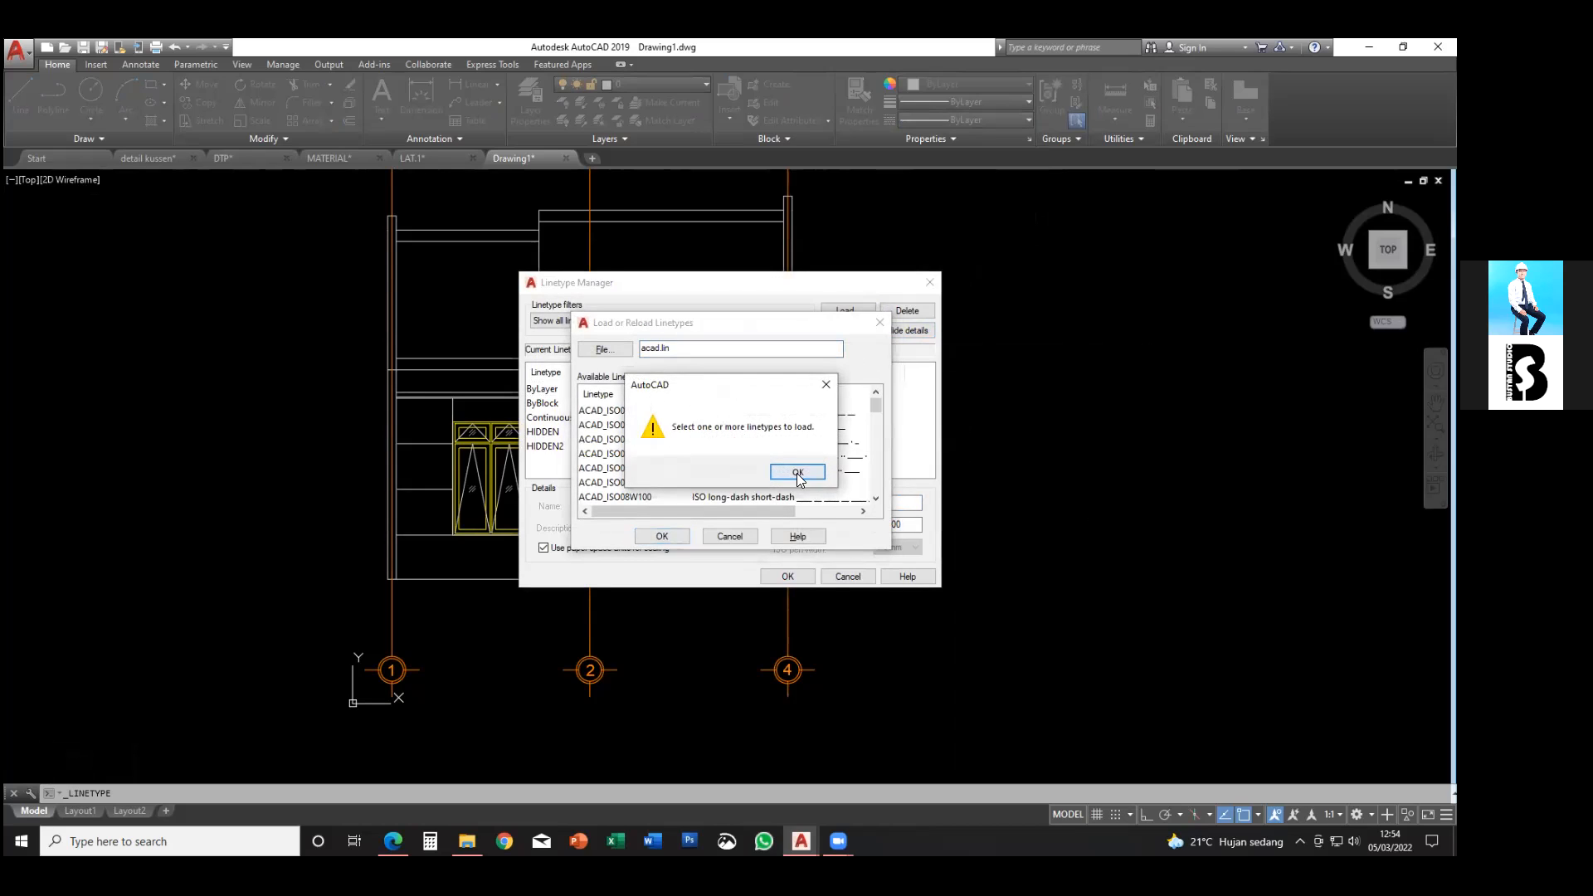
pyautogui.click(798, 472)
pyautogui.click(688, 538)
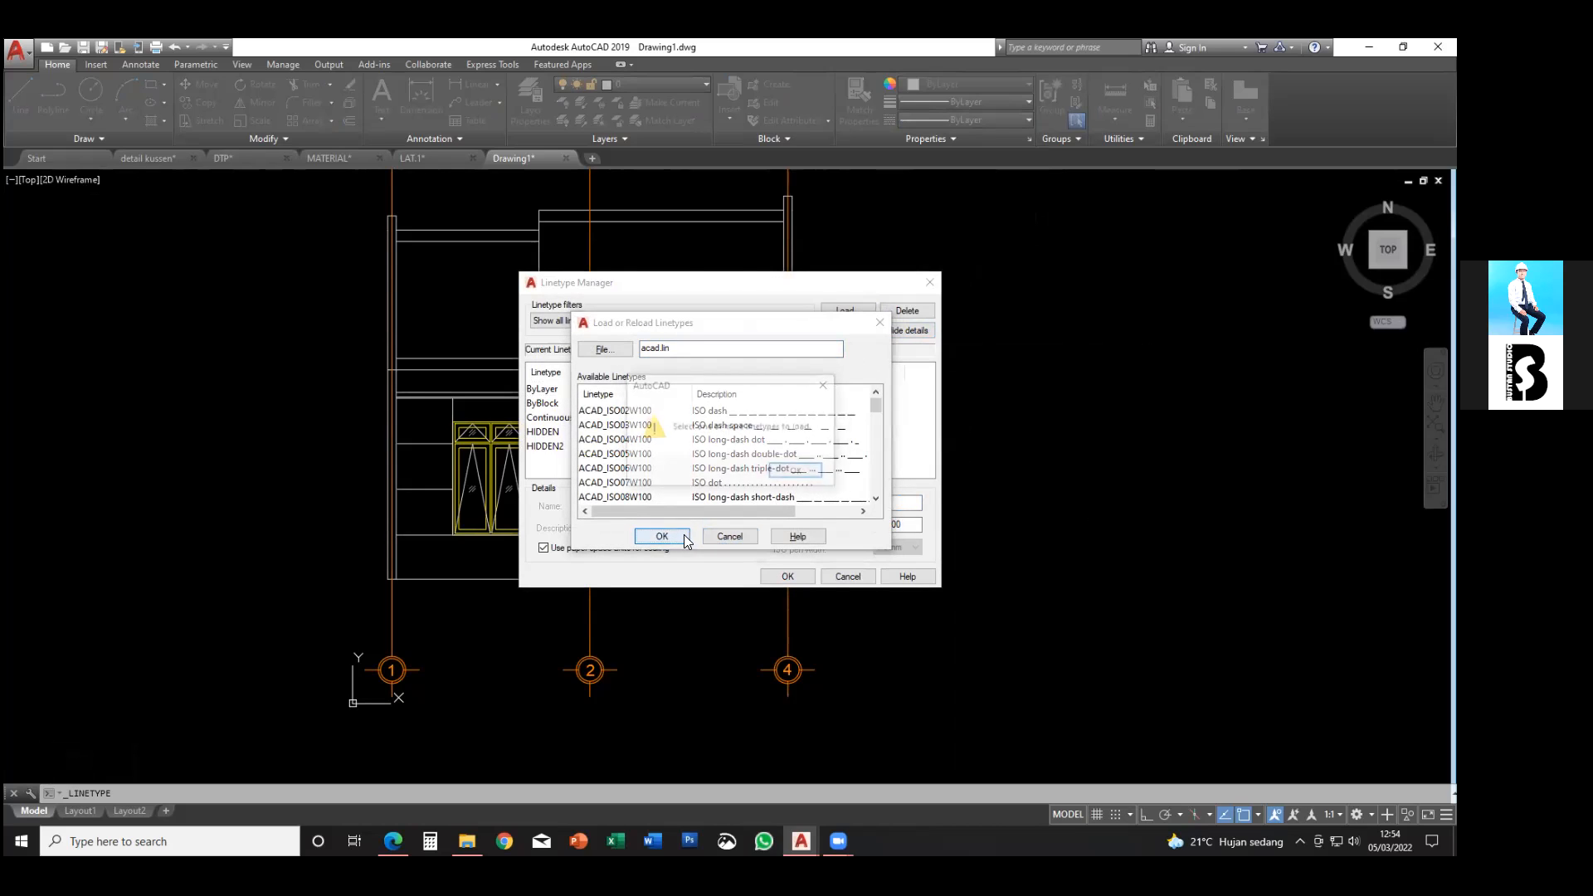
pyautogui.click(798, 472)
pyautogui.click(618, 410)
pyautogui.click(662, 537)
pyautogui.click(765, 572)
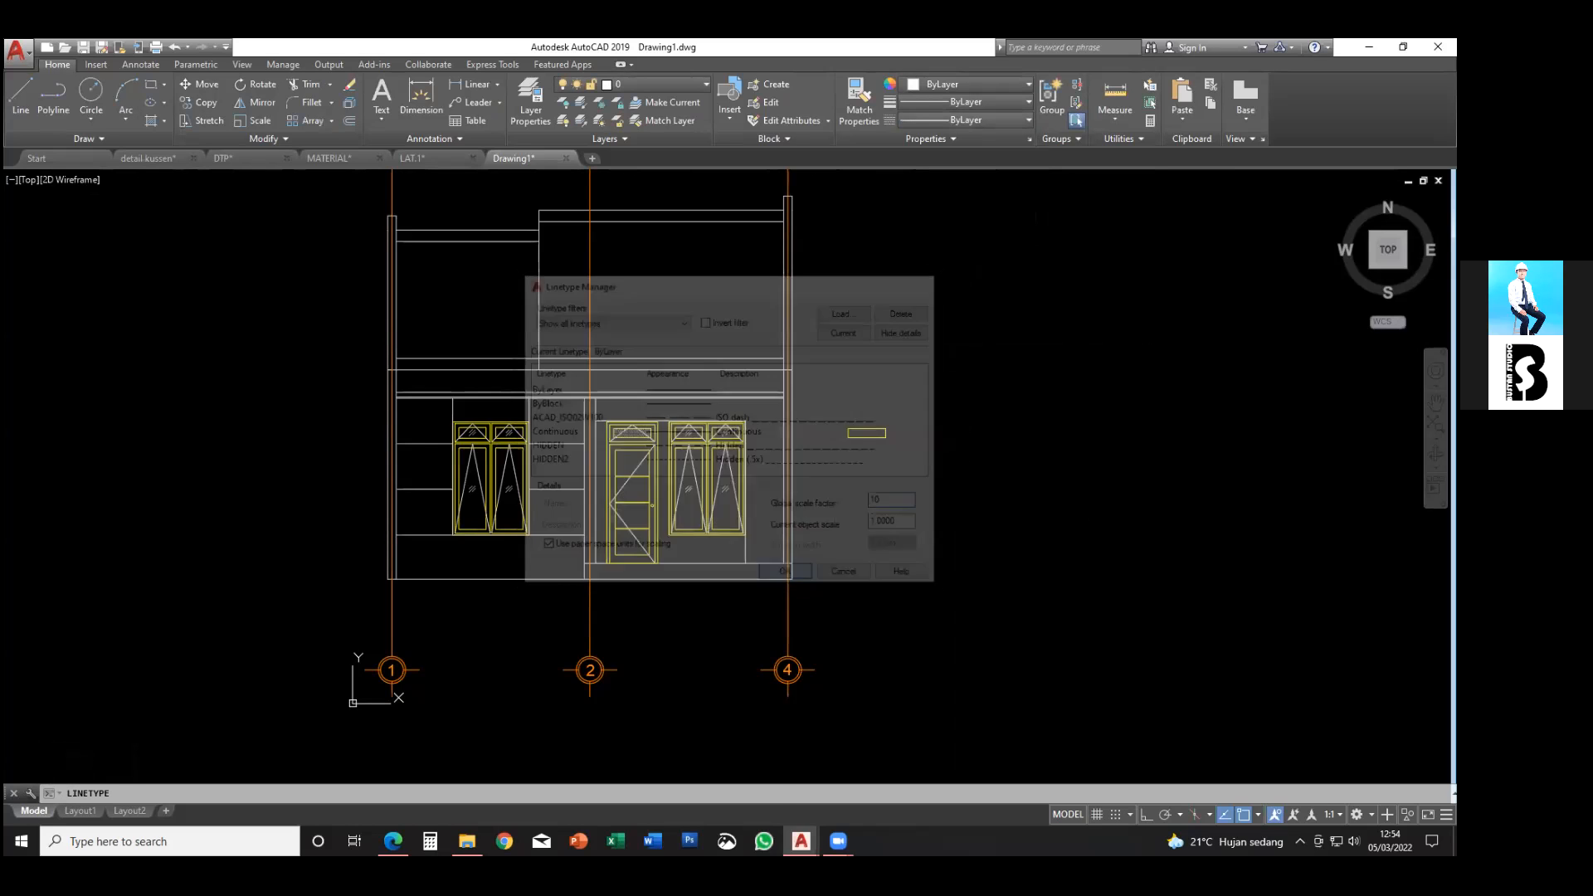
# - Examine how the dashes of the axis, door and window lines display at the current linetype scale
pyautogui.scroll(2, 769, 606)
pyautogui.scroll(2, 797, 605)
pyautogui.moveTo(830, 604)
pyautogui.mouseDown(button='middle')
pyautogui.moveTo(922, 519)
pyautogui.moveTo(1009, 543)
pyautogui.moveTo(1002, 560)
pyautogui.mouseUp(button='middle')
pyautogui.scroll(-2, 976, 539)
pyautogui.press('Escape')
pyautogui.click(1016, 562)
pyautogui.click(561, 548)
pyautogui.press('Escape')
pyautogui.moveTo(812, 553); pyautogui.dragTo(730, 562, button='middle')
pyautogui.press('Escape')
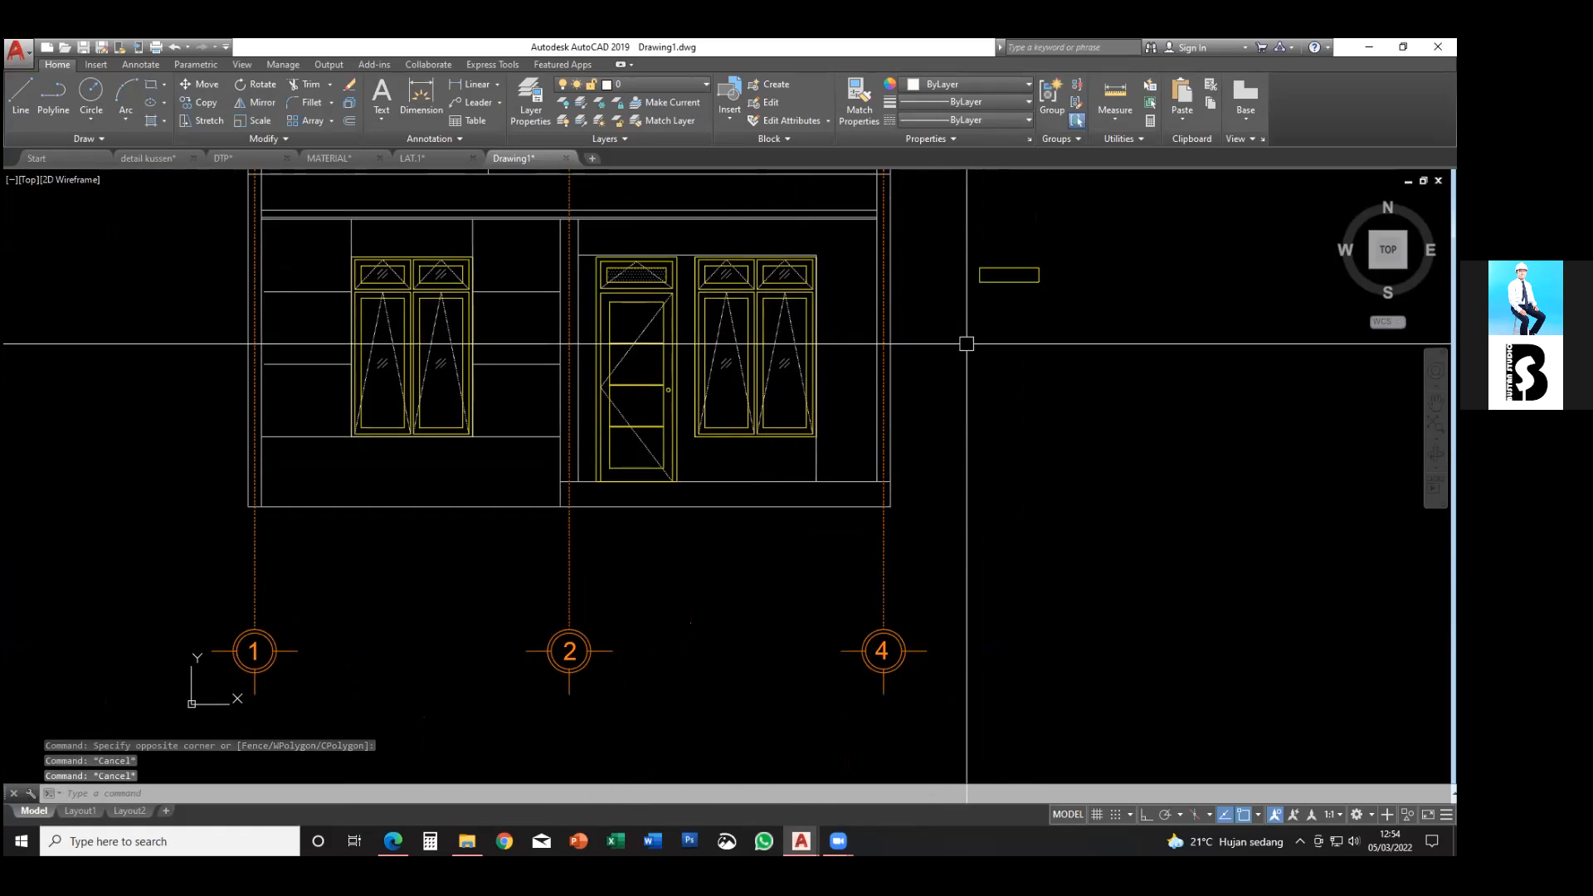
# - Set the global linetype scale factor to 100 in the Linetype Manager
pyautogui.click(953, 144)
pyautogui.press('Escape')
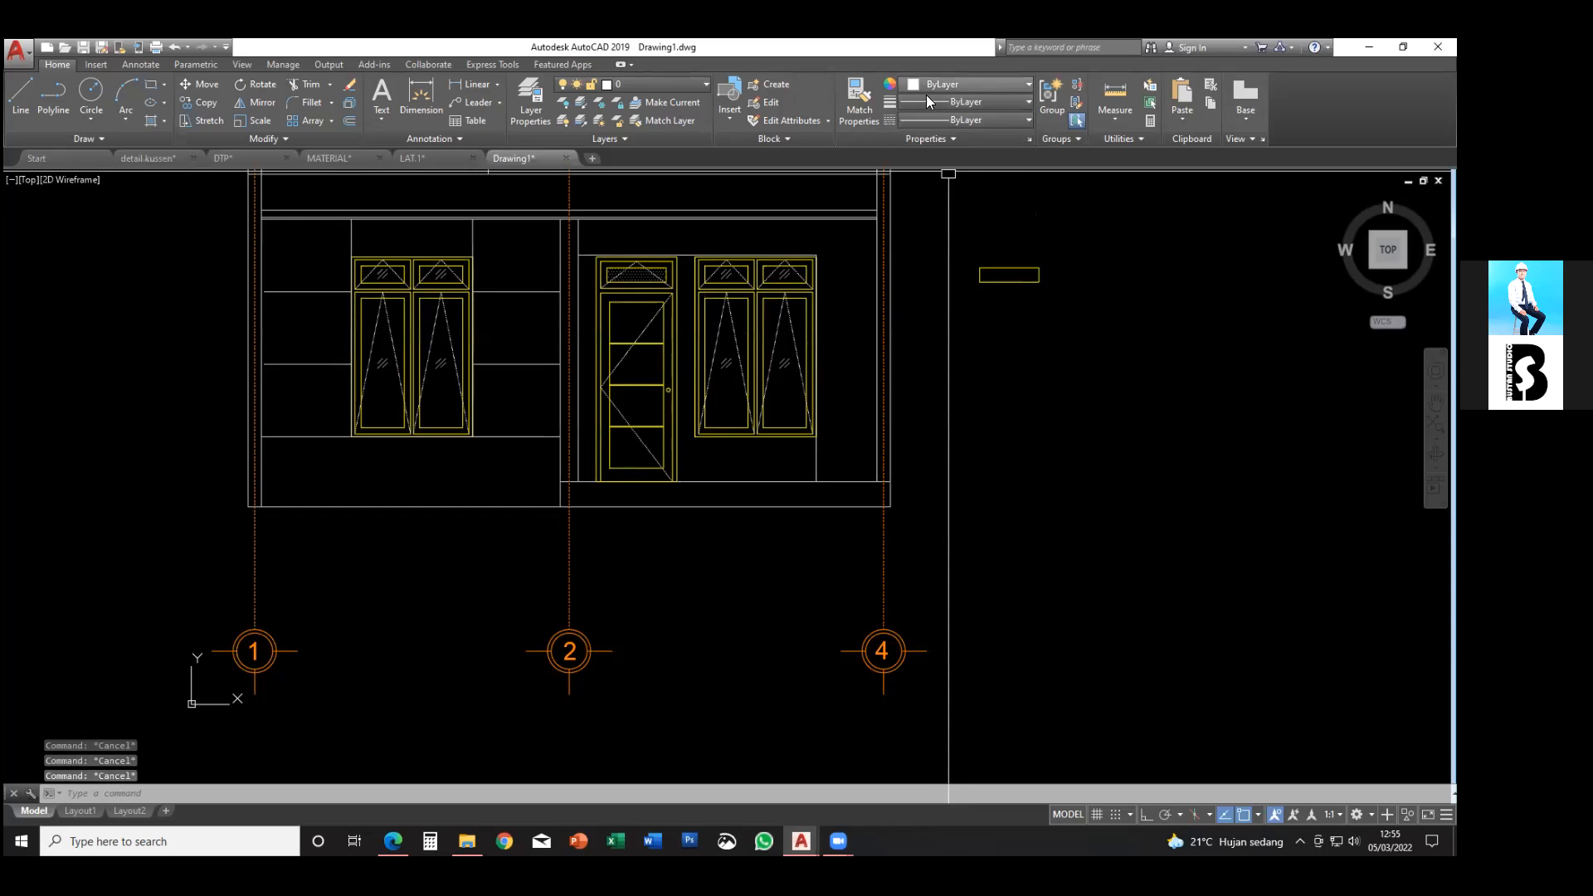
pyautogui.click(952, 120)
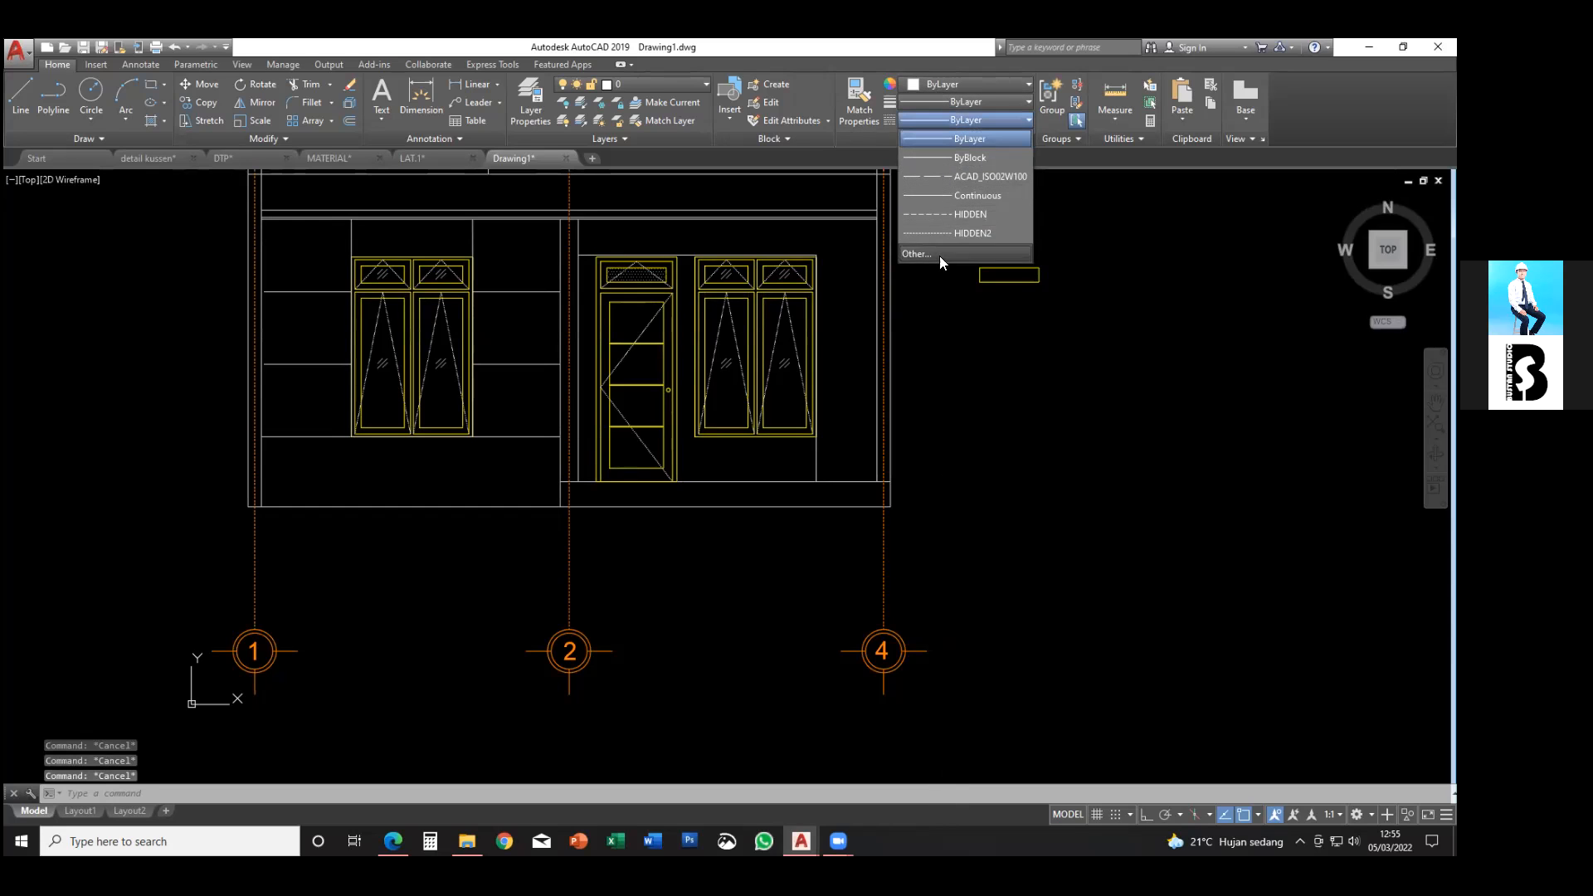
pyautogui.click(939, 253)
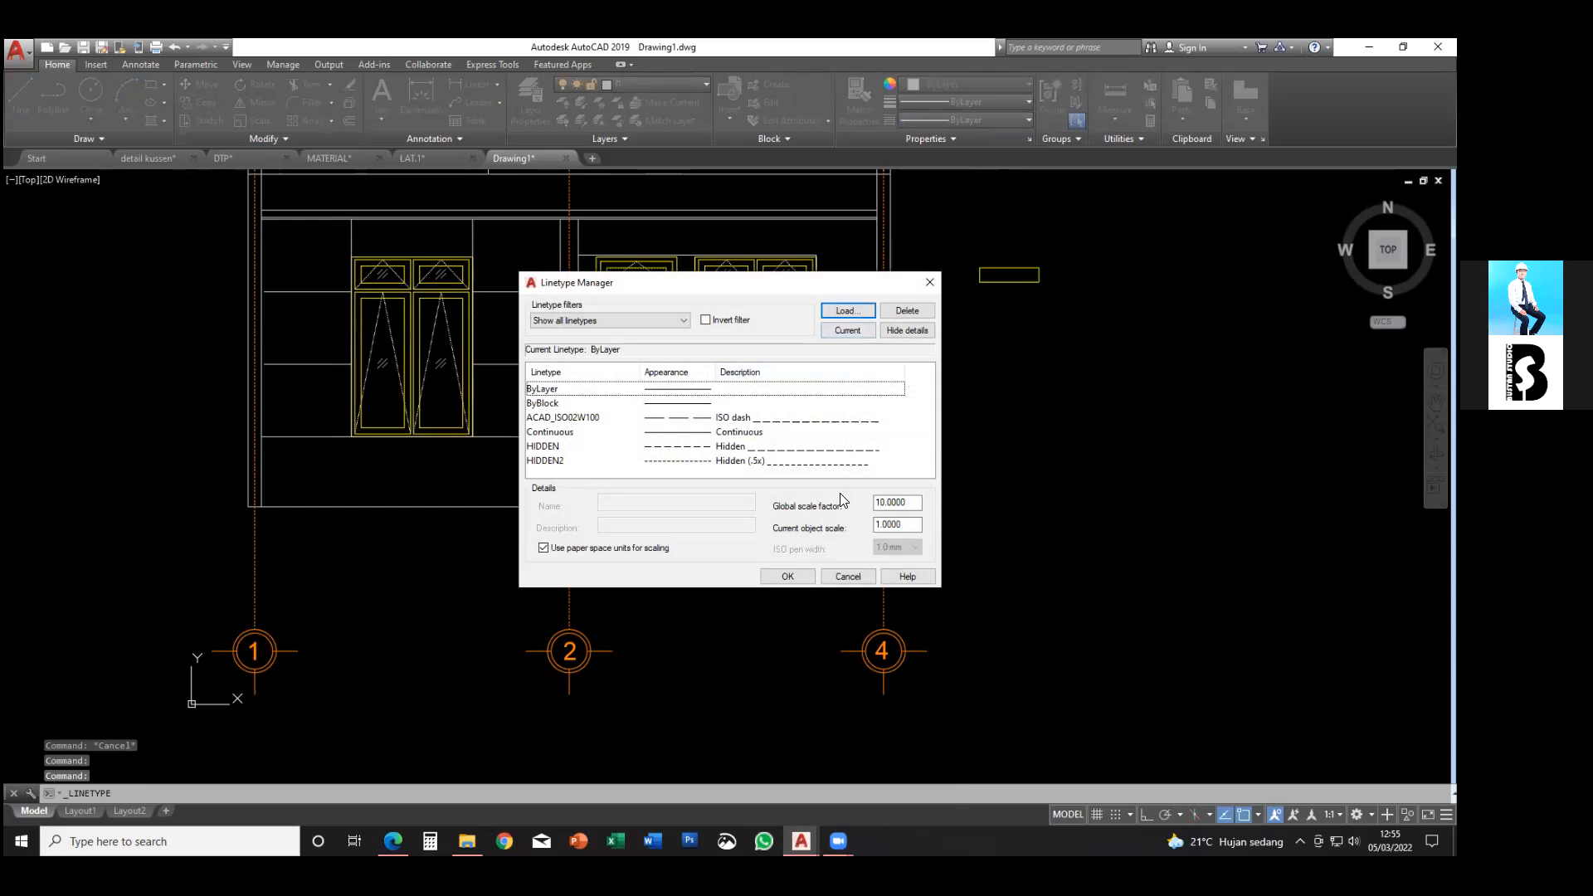
pyautogui.doubleClick(904, 503)
pyautogui.write('200')
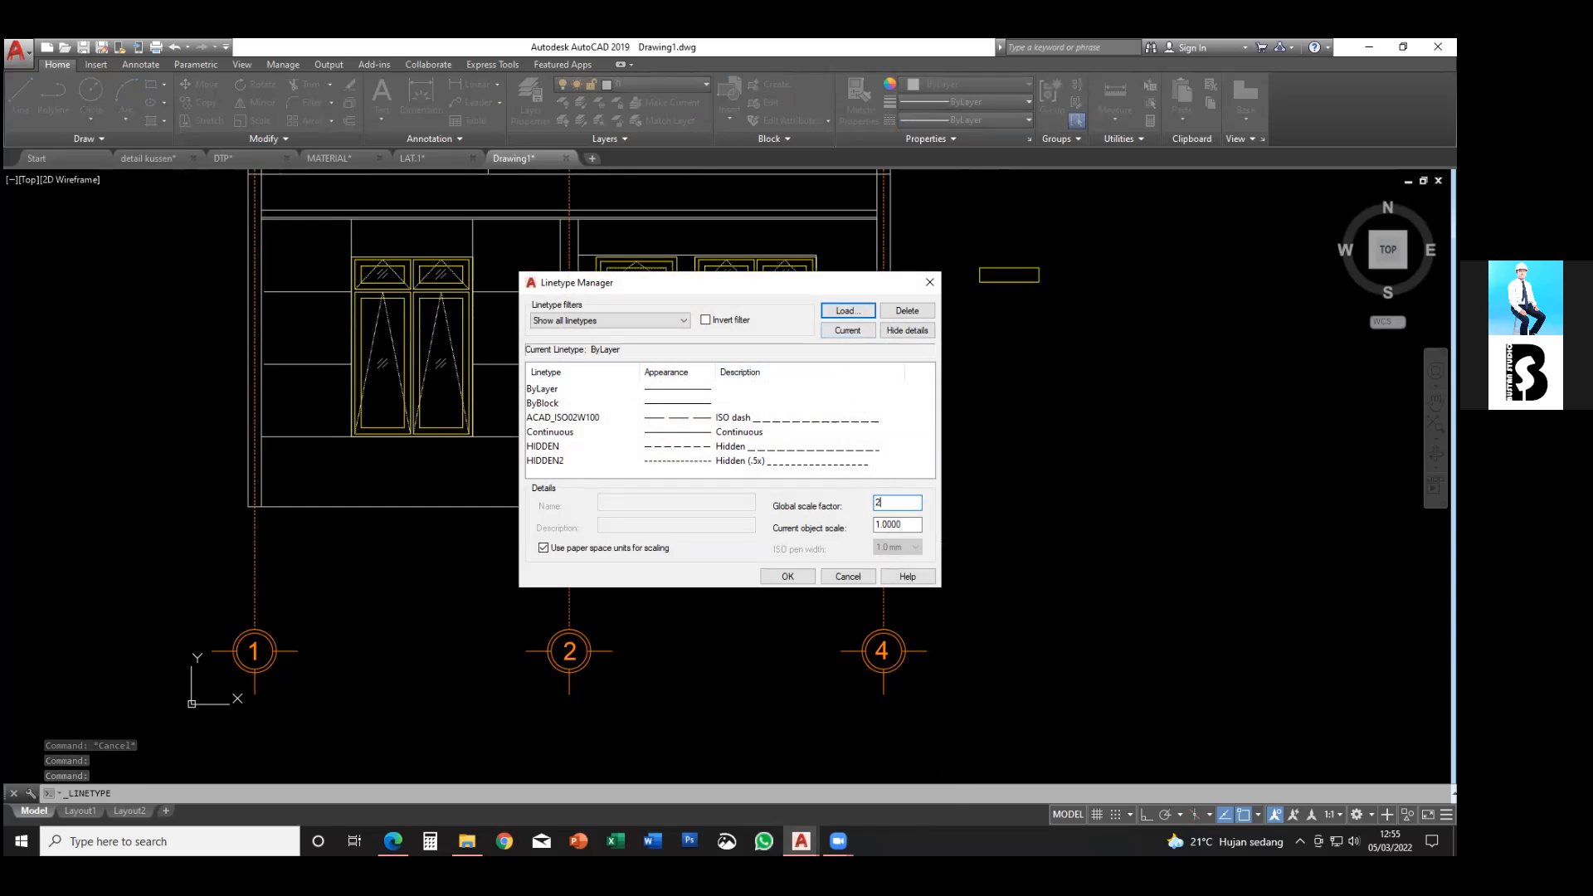
pyautogui.press('BackSpace')
pyautogui.press('BackSpace')
pyautogui.press('BackSpace')
pyautogui.write('10')
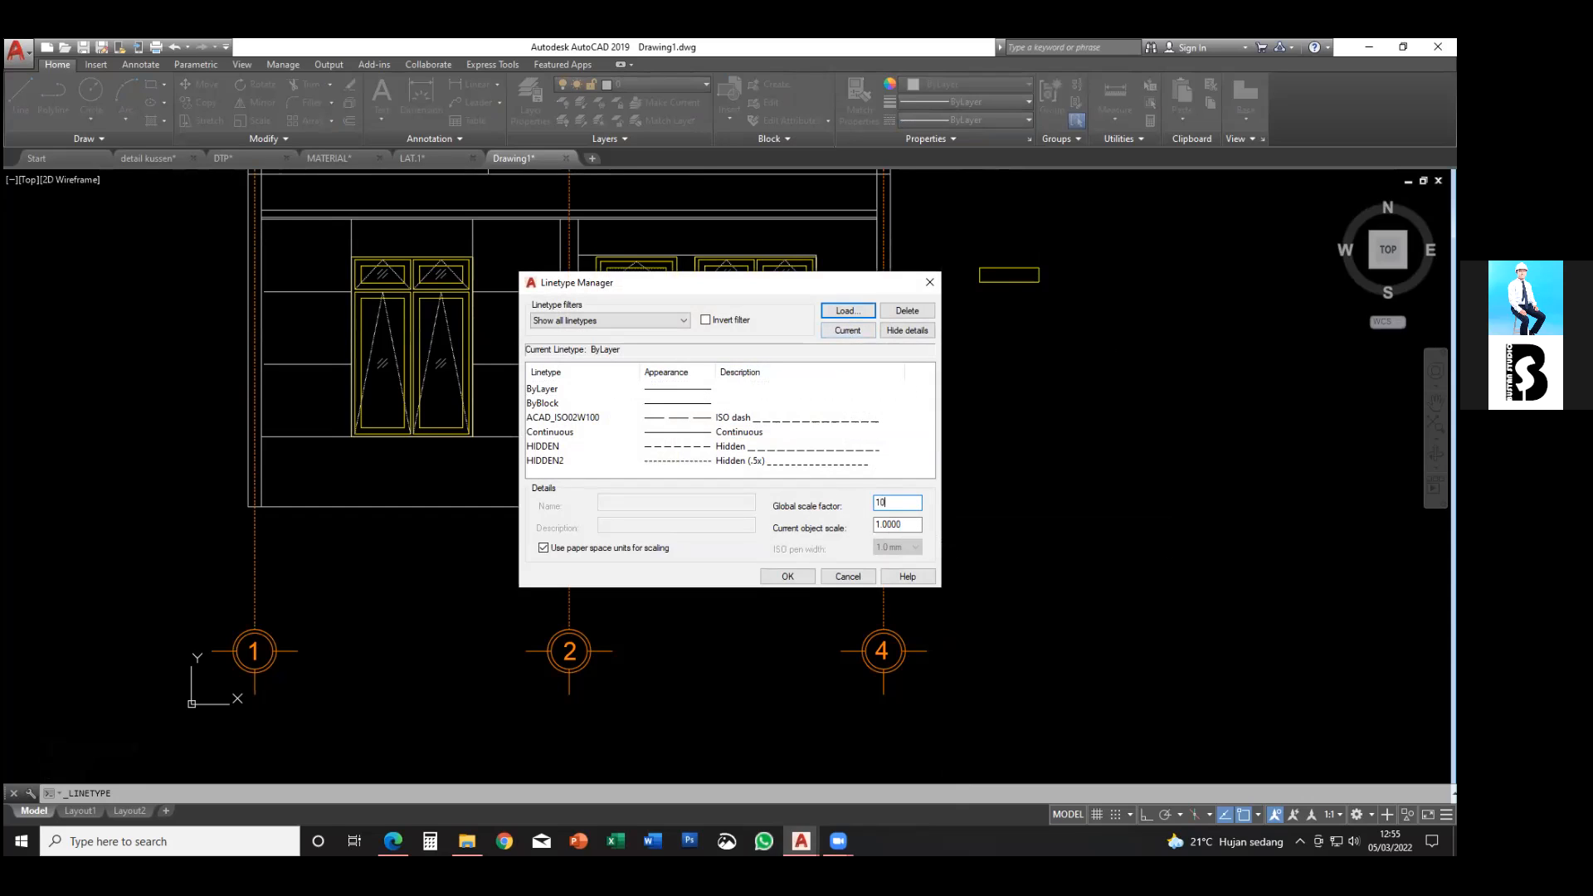
pyautogui.write('0')
pyautogui.click(776, 575)
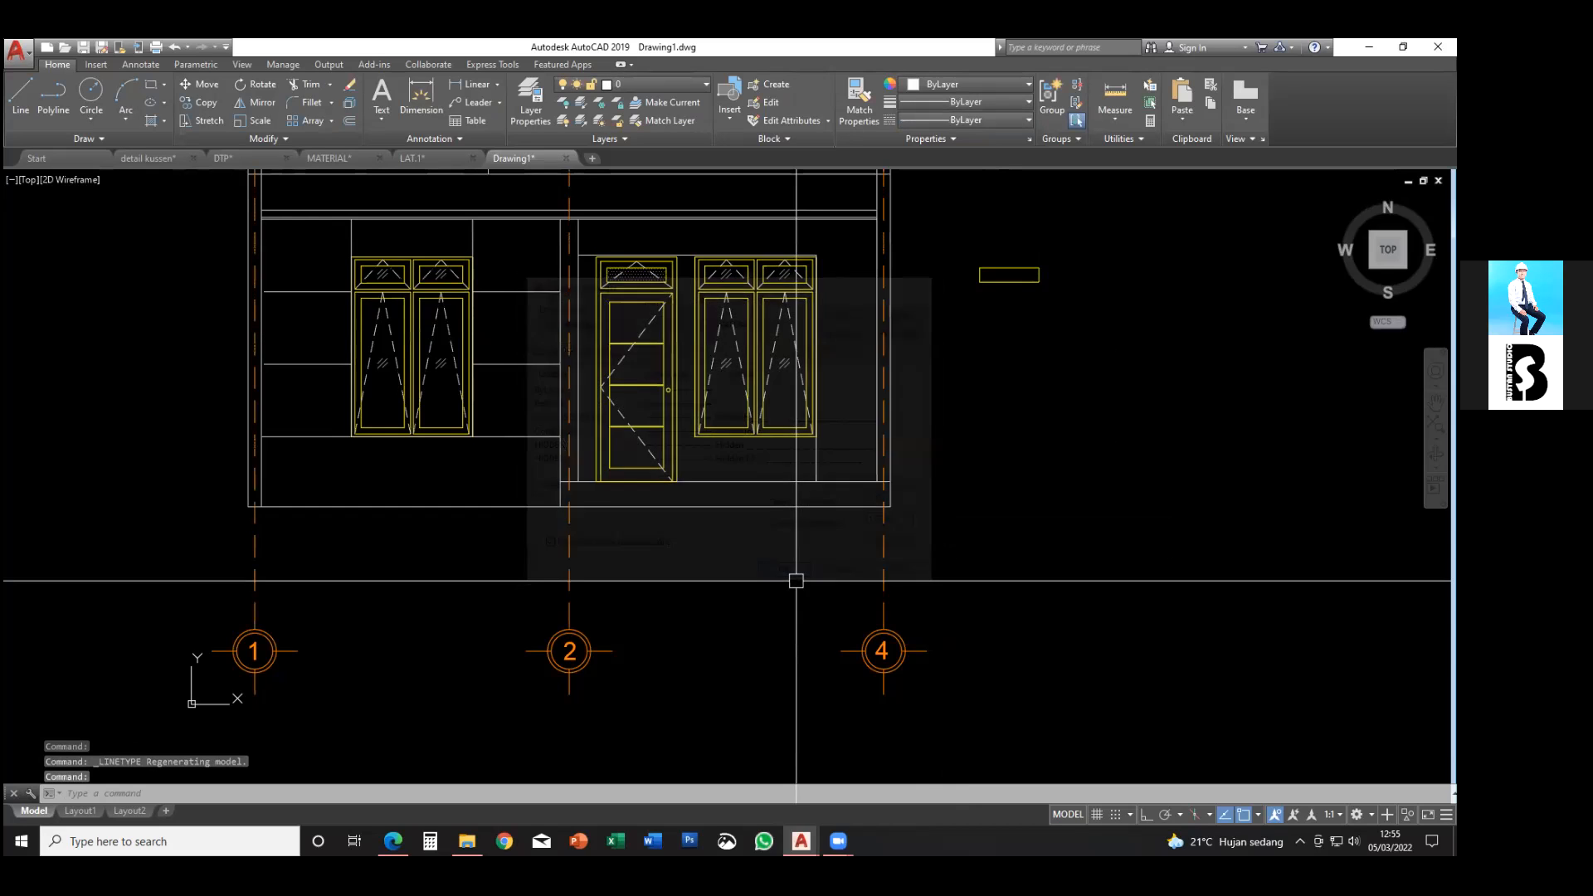
# - Check the elevation's dashed lines and review the global scale factor in the Linetype Manager without changing it
pyautogui.scroll(-2, 786, 575)
pyautogui.moveTo(792, 563); pyautogui.dragTo(790, 578, button='middle')
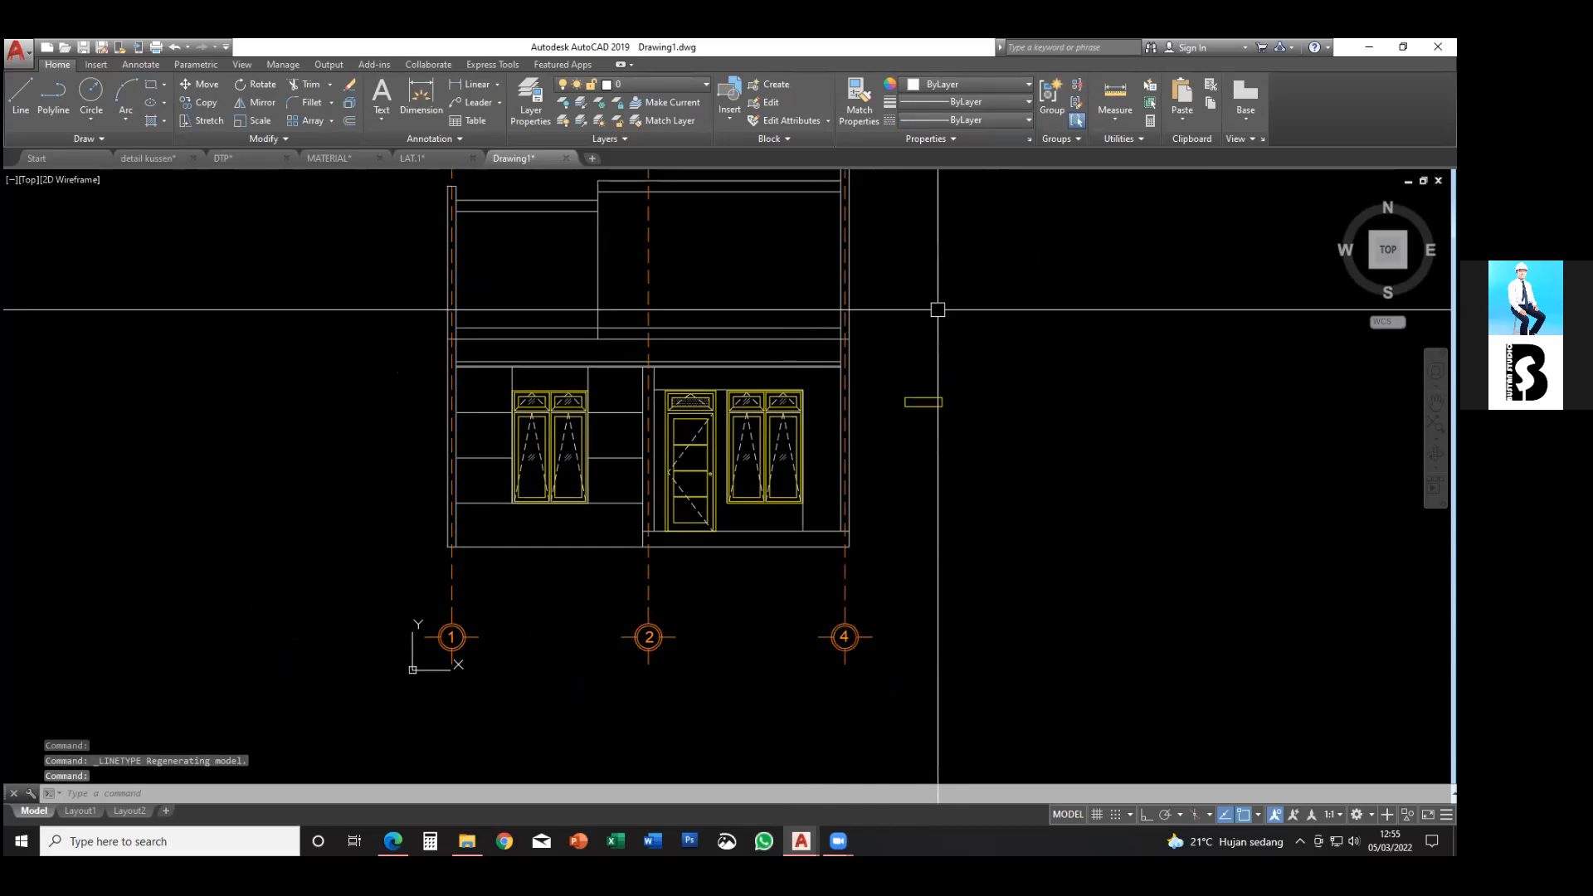
pyautogui.click(965, 119)
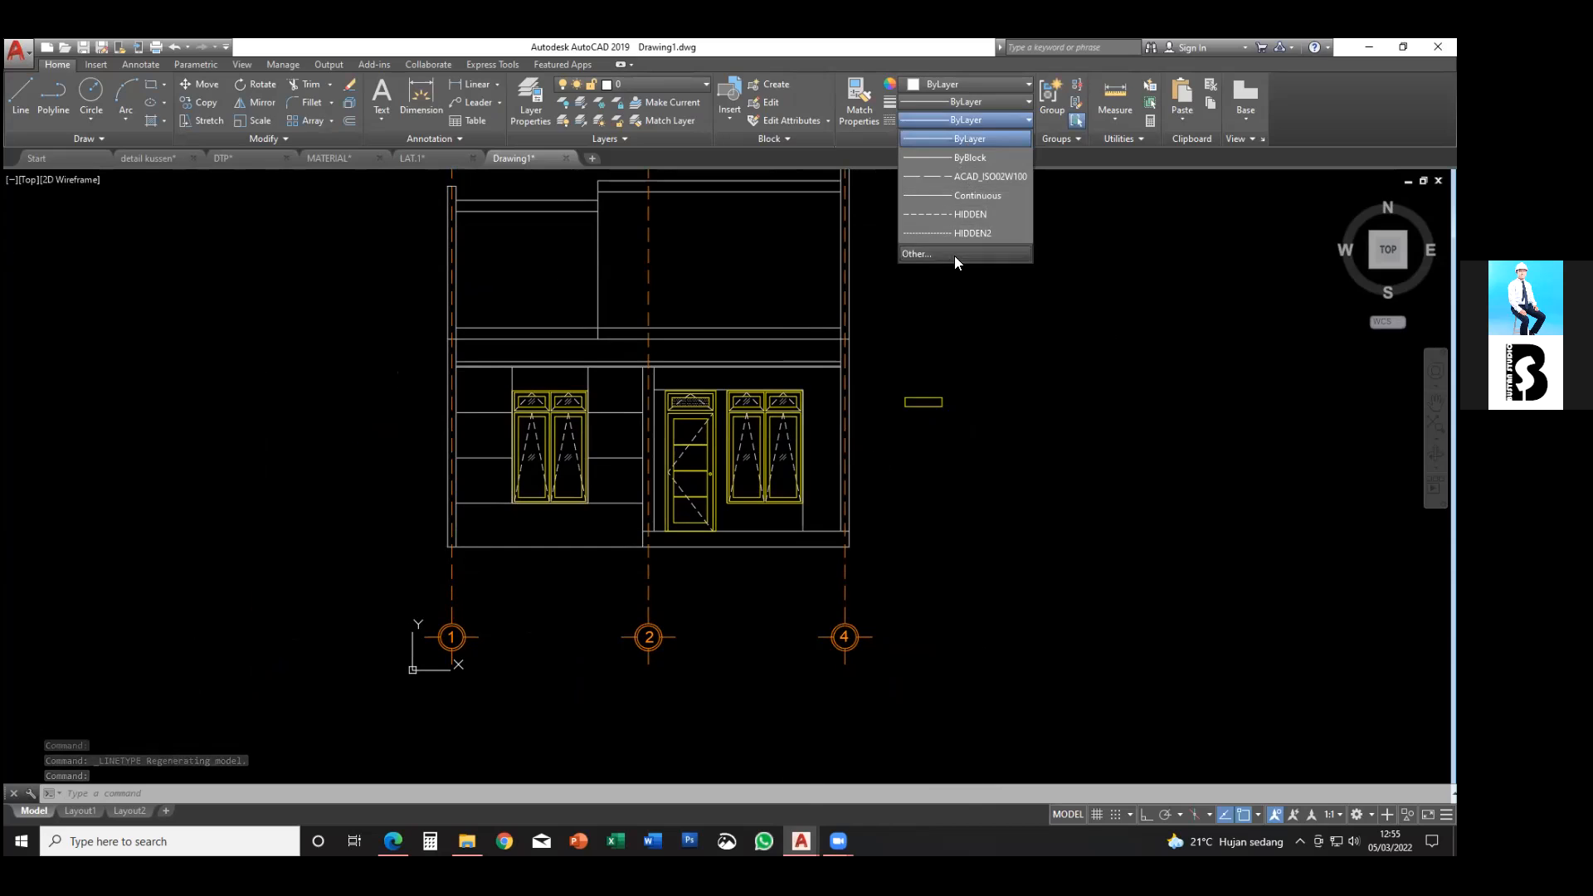
pyautogui.click(954, 253)
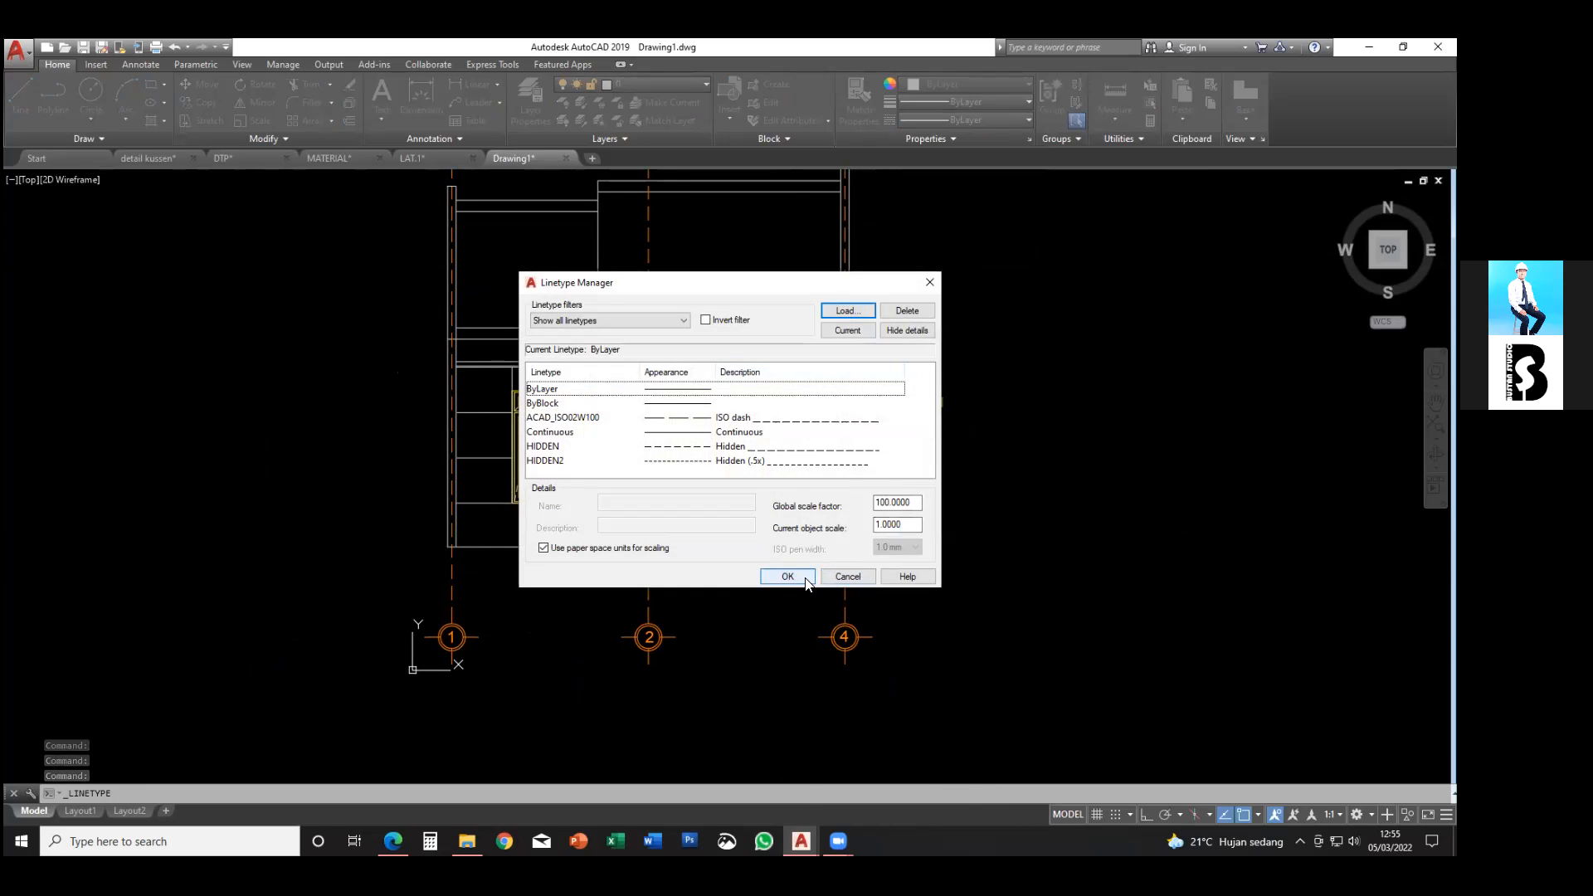
pyautogui.click(839, 576)
pyautogui.moveTo(836, 470)
pyautogui.mouseDown(button='middle')
pyautogui.moveTo(846, 537)
pyautogui.moveTo(877, 474)
pyautogui.moveTo(857, 532)
pyautogui.moveTo(837, 505)
pyautogui.mouseUp(button='middle')
pyautogui.press('Escape')
pyautogui.press('Escape')
pyautogui.moveTo(737, 446)
pyautogui.mouseDown(button='middle')
pyautogui.moveTo(741, 496)
pyautogui.moveTo(708, 395)
pyautogui.moveTo(719, 455)
pyautogui.mouseUp(button='middle')
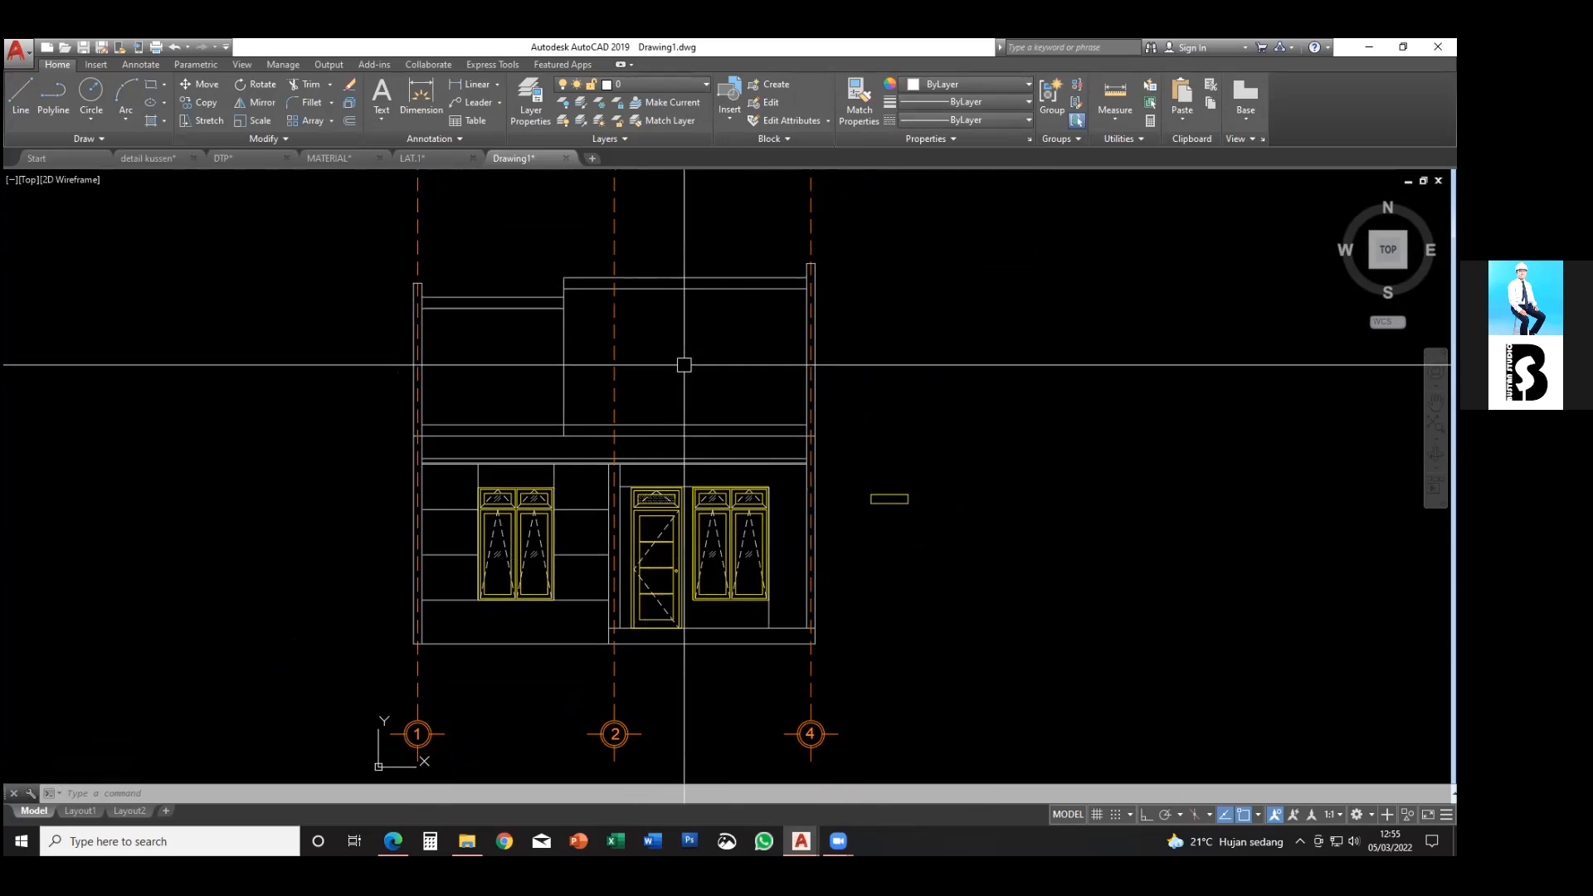
pyautogui.press('Escape')
pyautogui.press('Escape')
pyautogui.moveTo(682, 359); pyautogui.dragTo(694, 381, button='middle')
# - Set the linetype scale factor to 1 with the LTSCALE command
pyautogui.write('LTS')
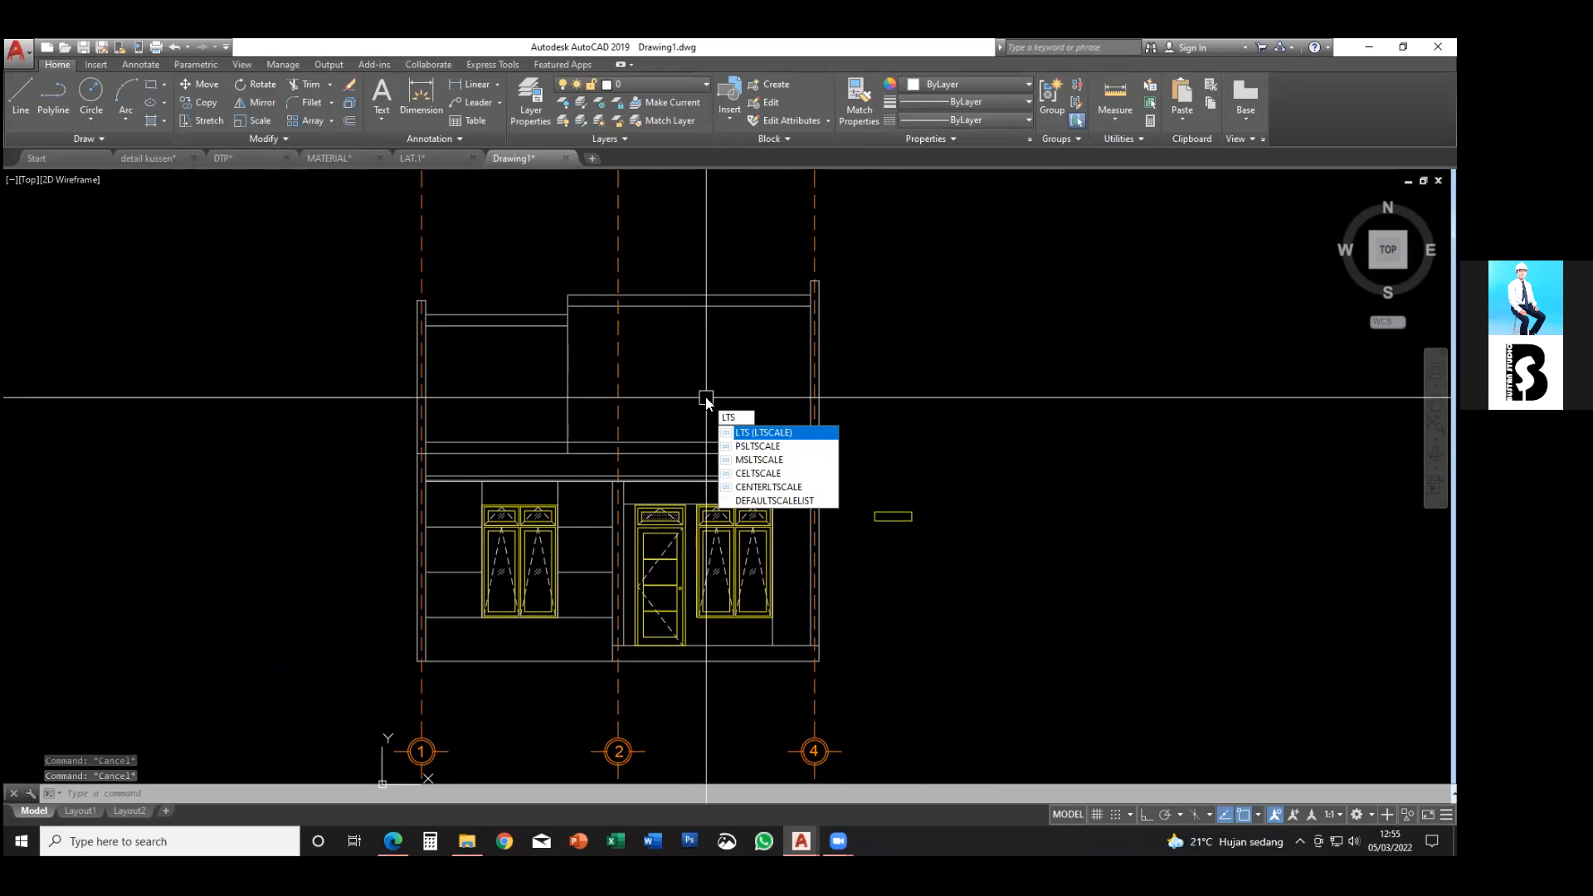
pyautogui.press('Return')
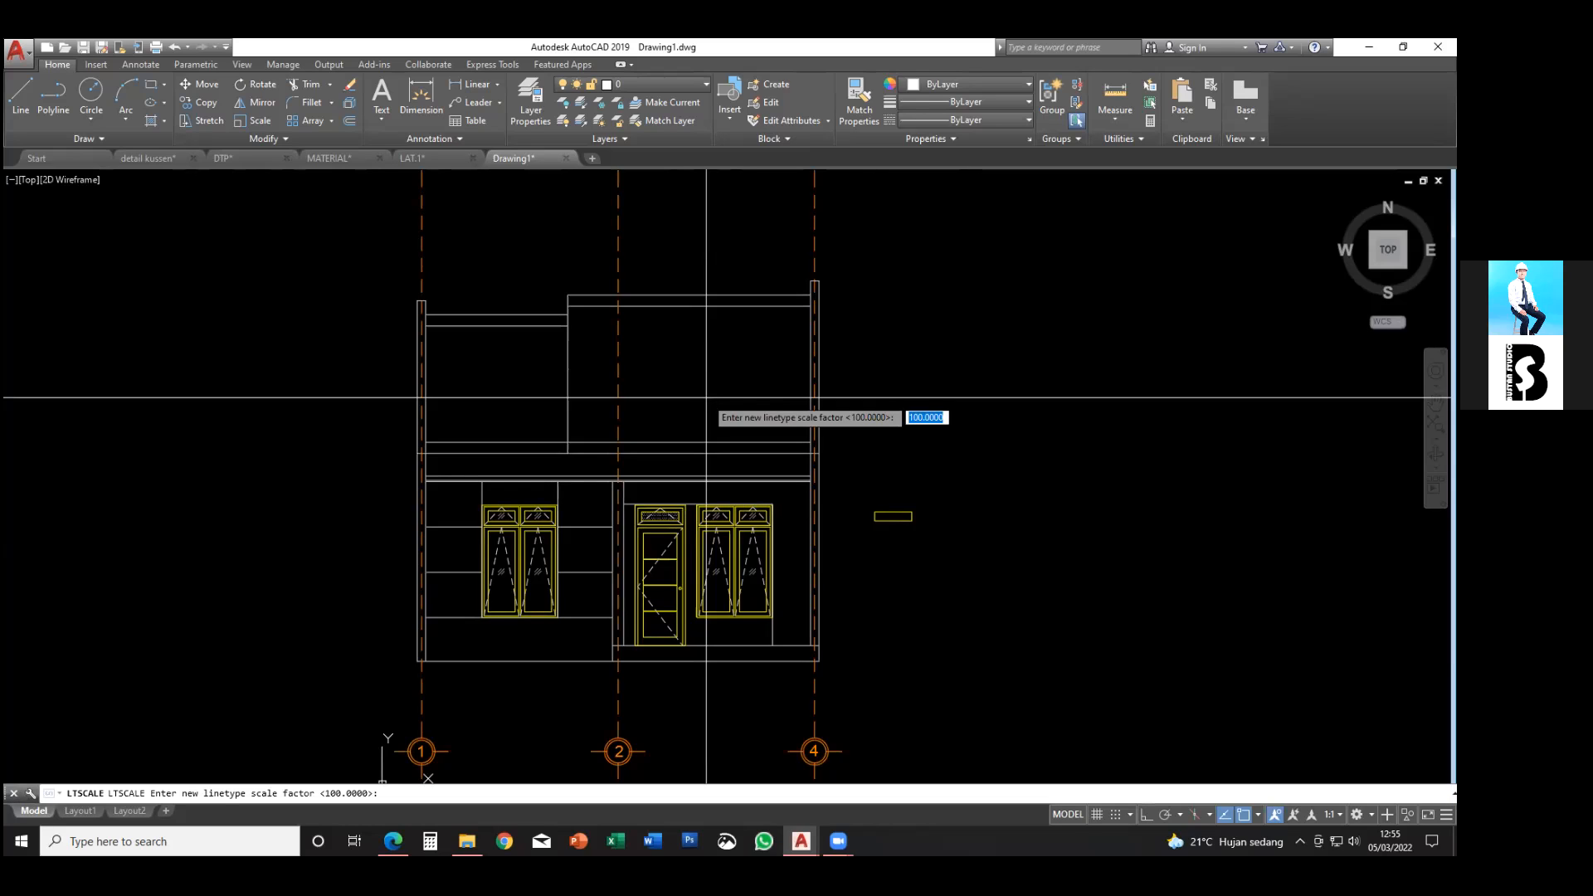
pyautogui.write('1')
pyautogui.press('Return')
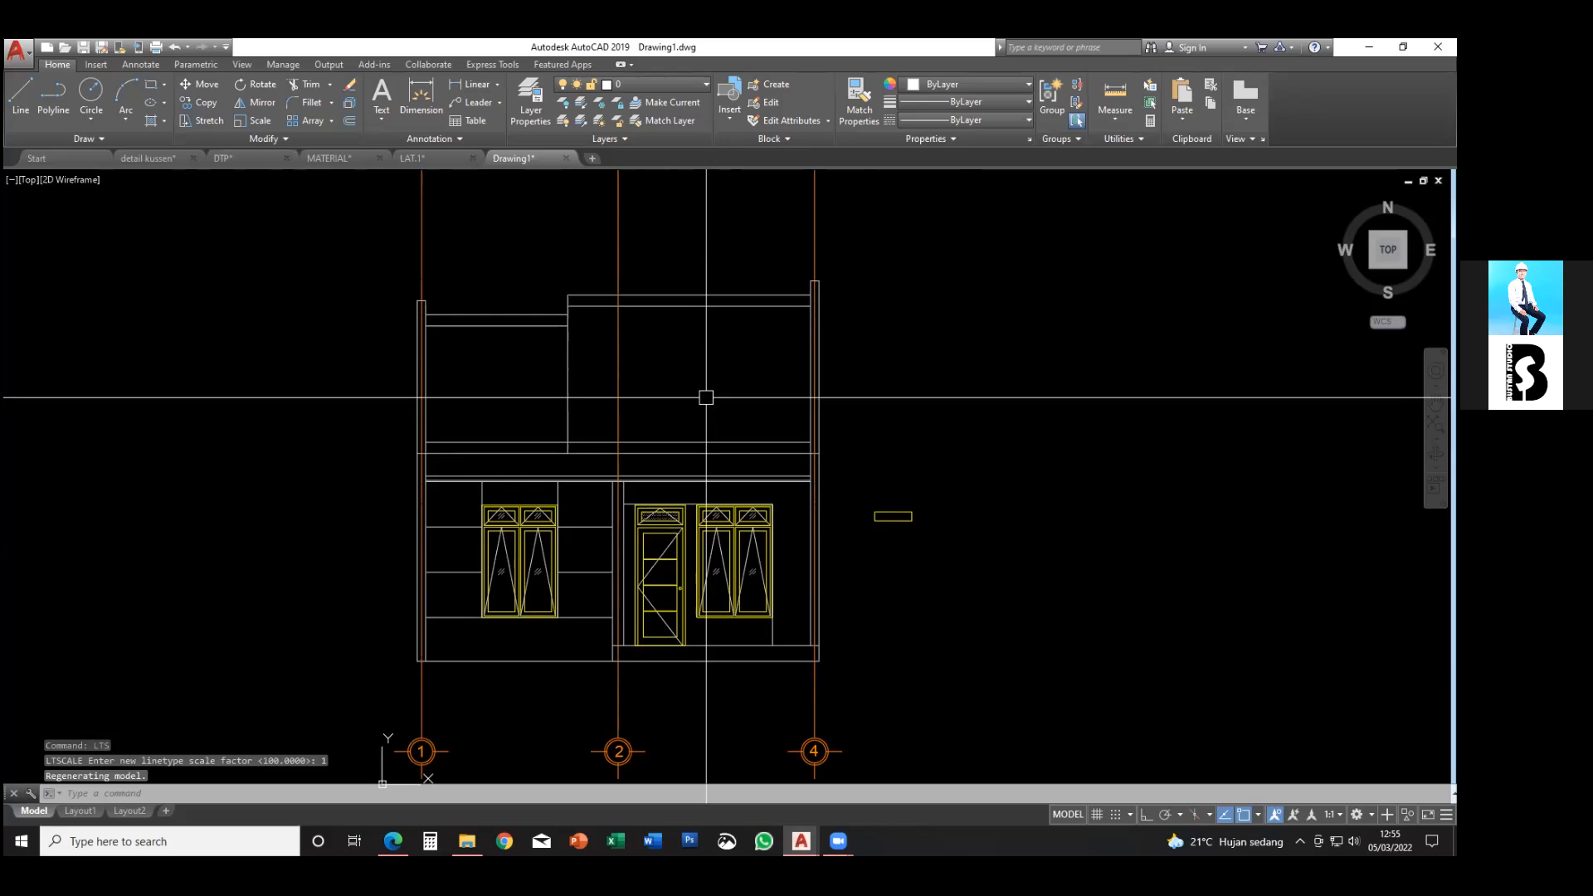
# - Set the linetype scale factor to 50 with the LTSCALE command
pyautogui.write('lts')
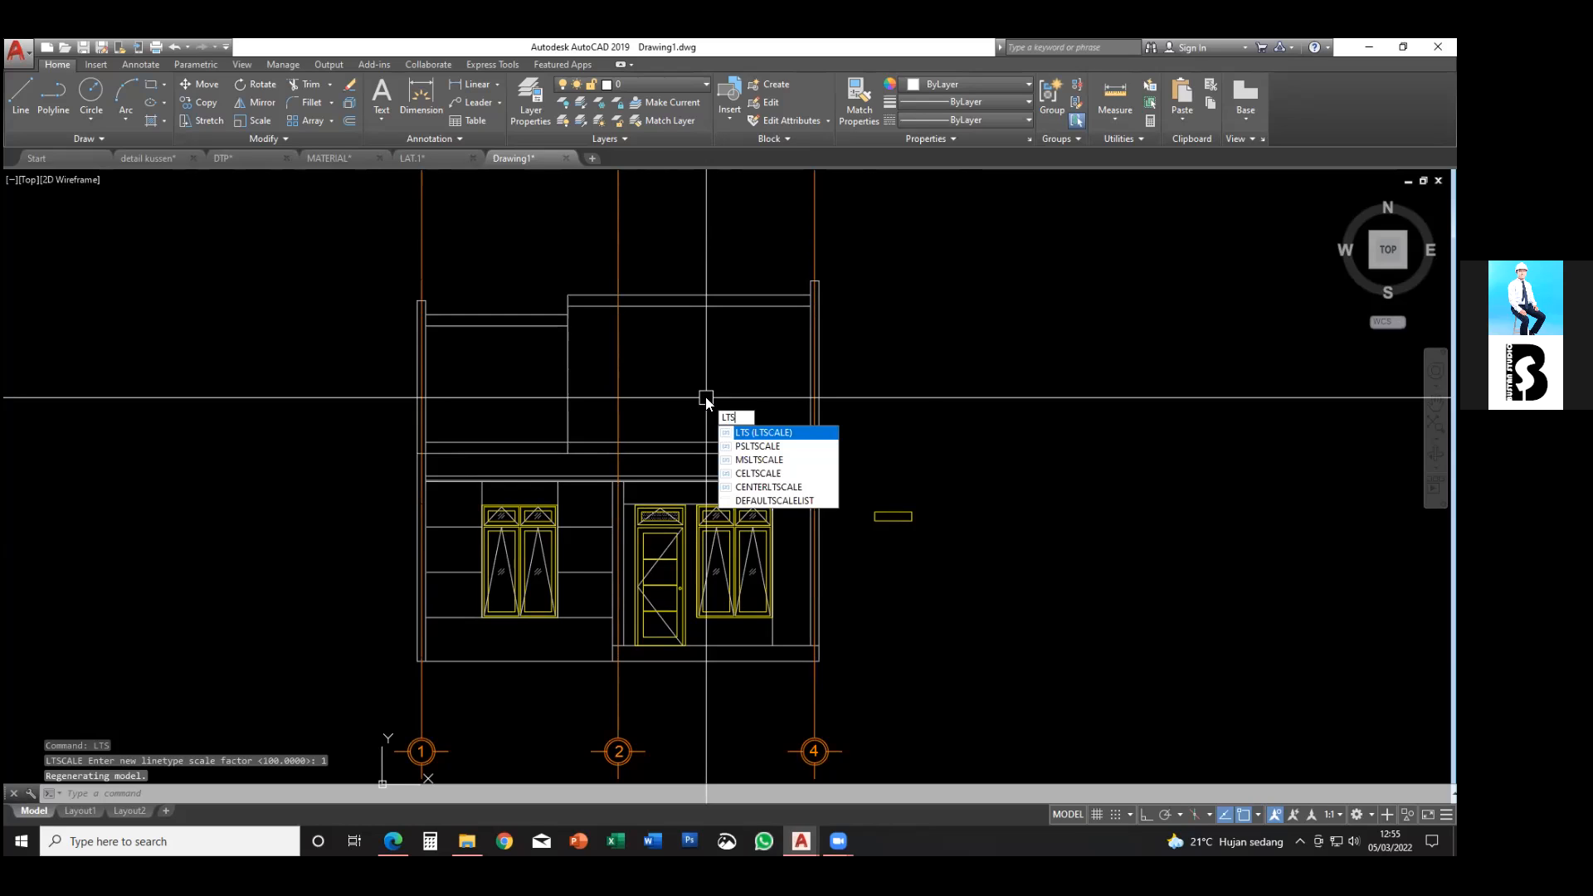
pyautogui.press('Return')
pyautogui.write('50')
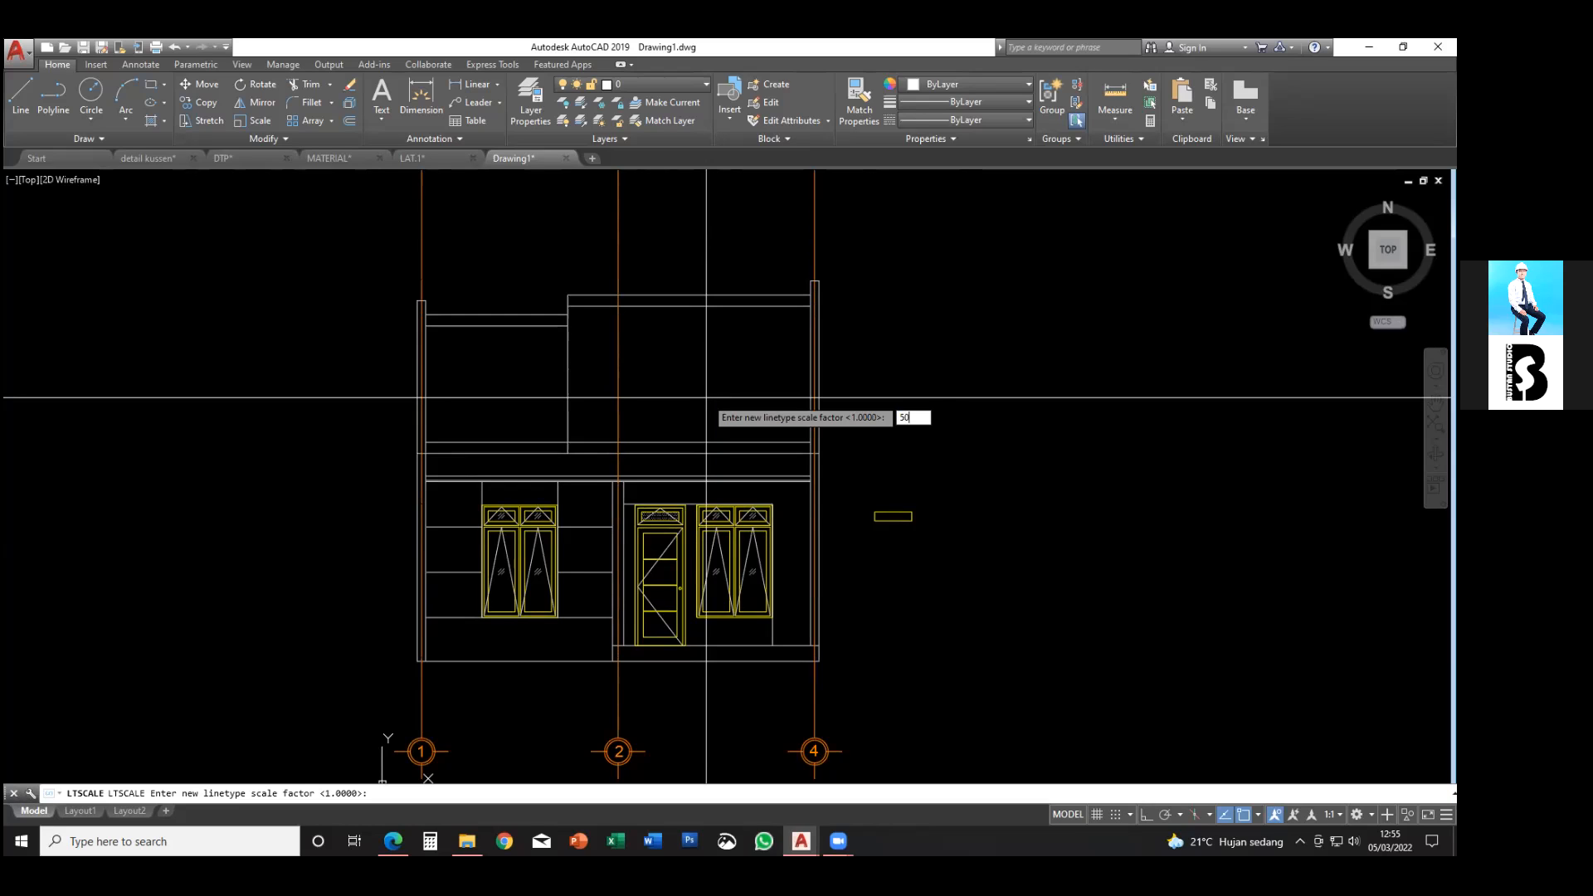
pyautogui.press('Return')
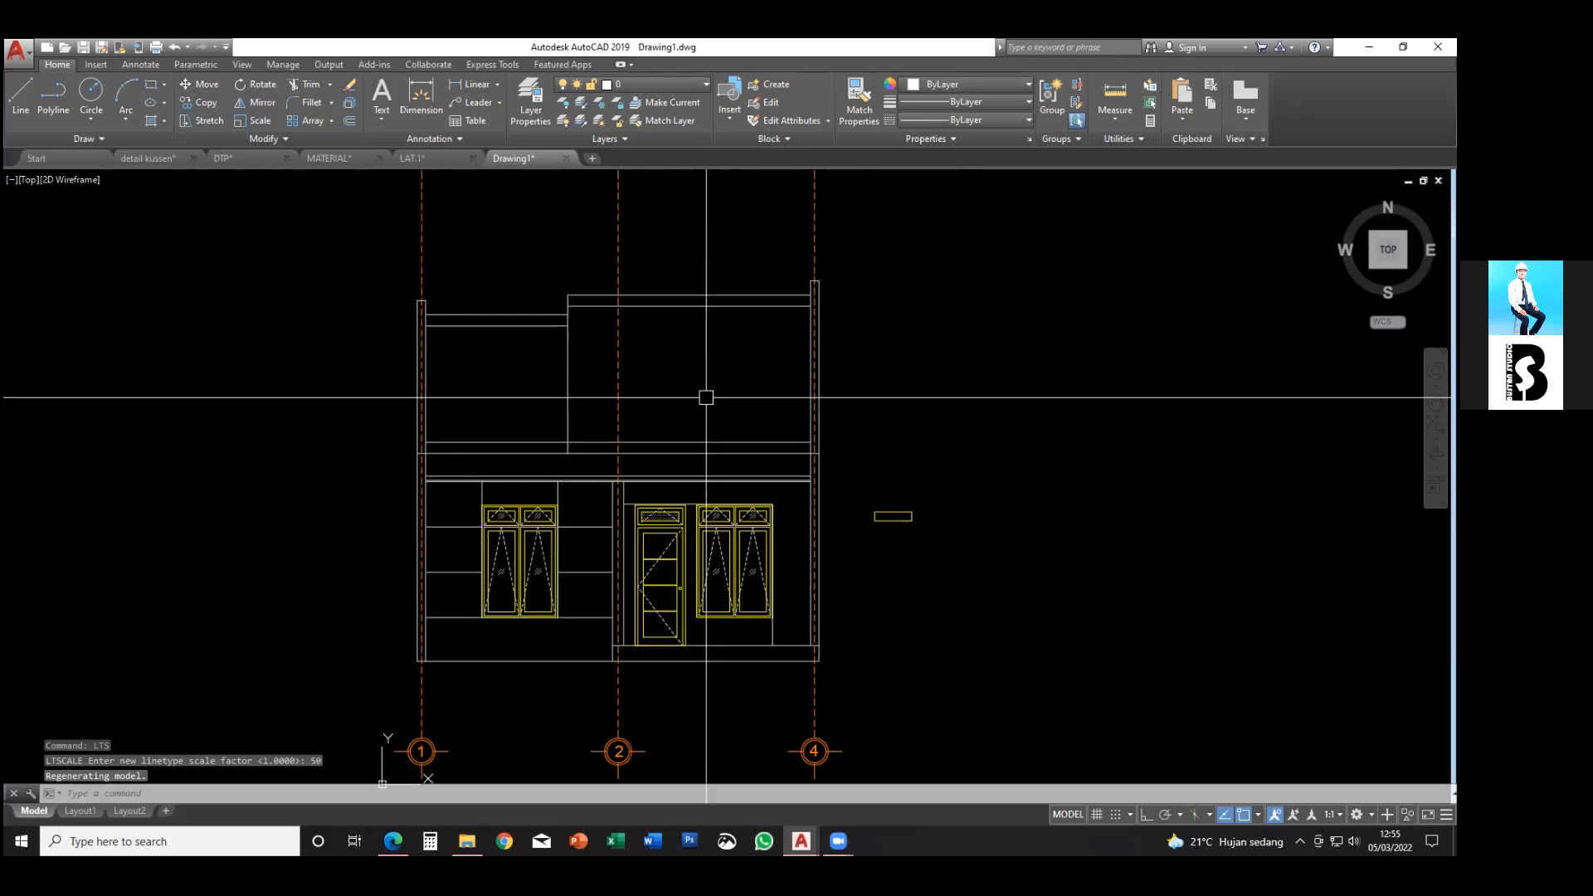
# - Set the linetype scale factor to 200 with LTSCALE and inspect the elevation's dashed lines
pyautogui.press('Return')
pyautogui.write('2')
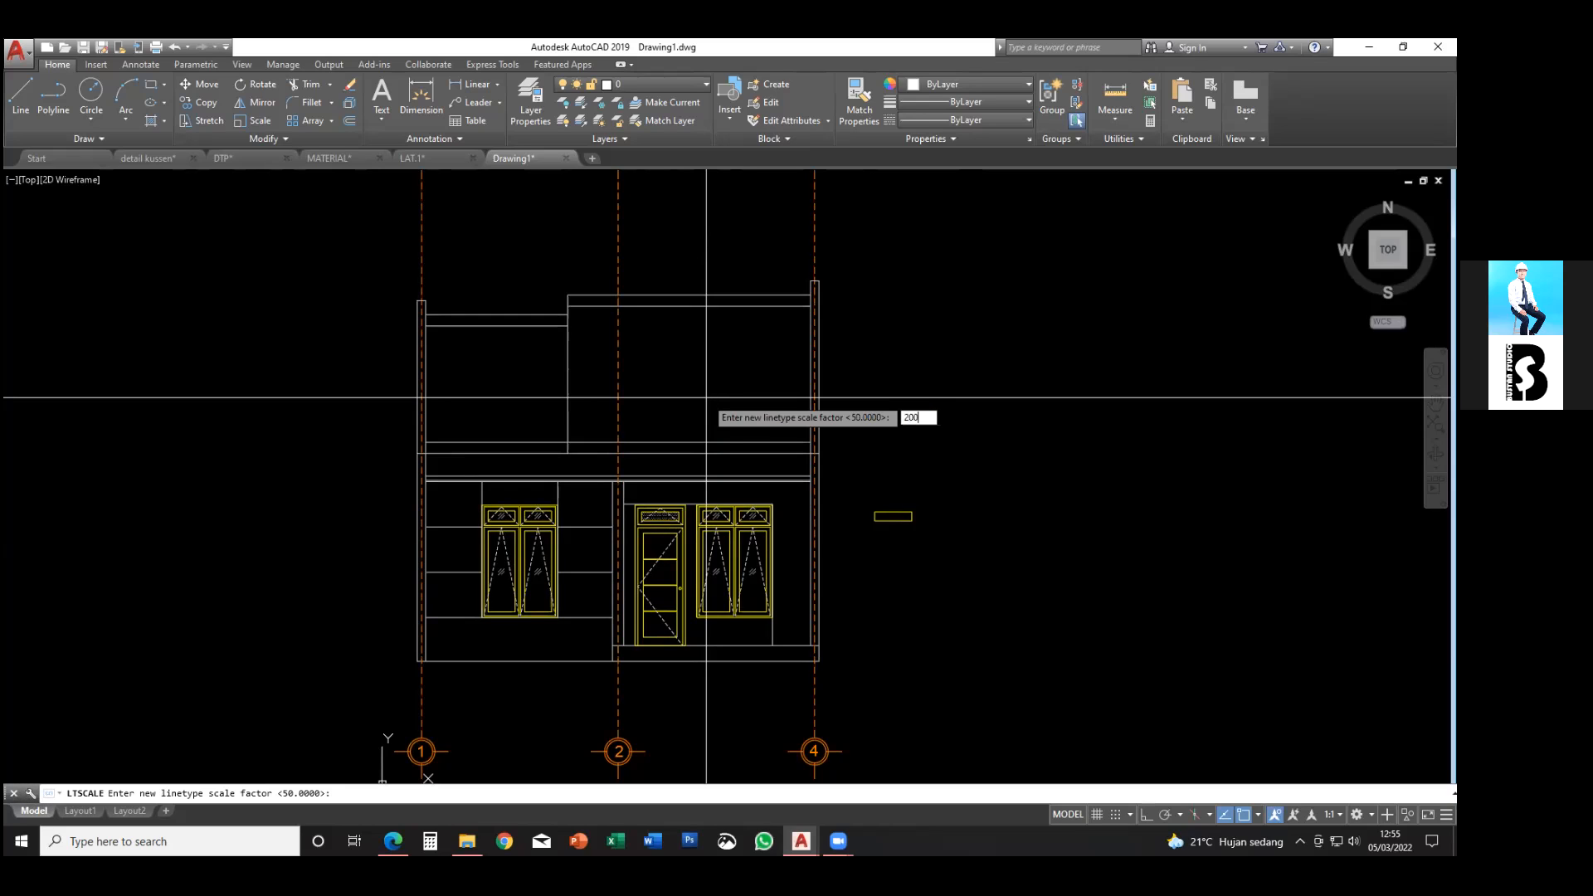
pyautogui.write('00')
pyautogui.press('Return')
pyautogui.press('Escape')
pyautogui.scroll(-3, 701, 420)
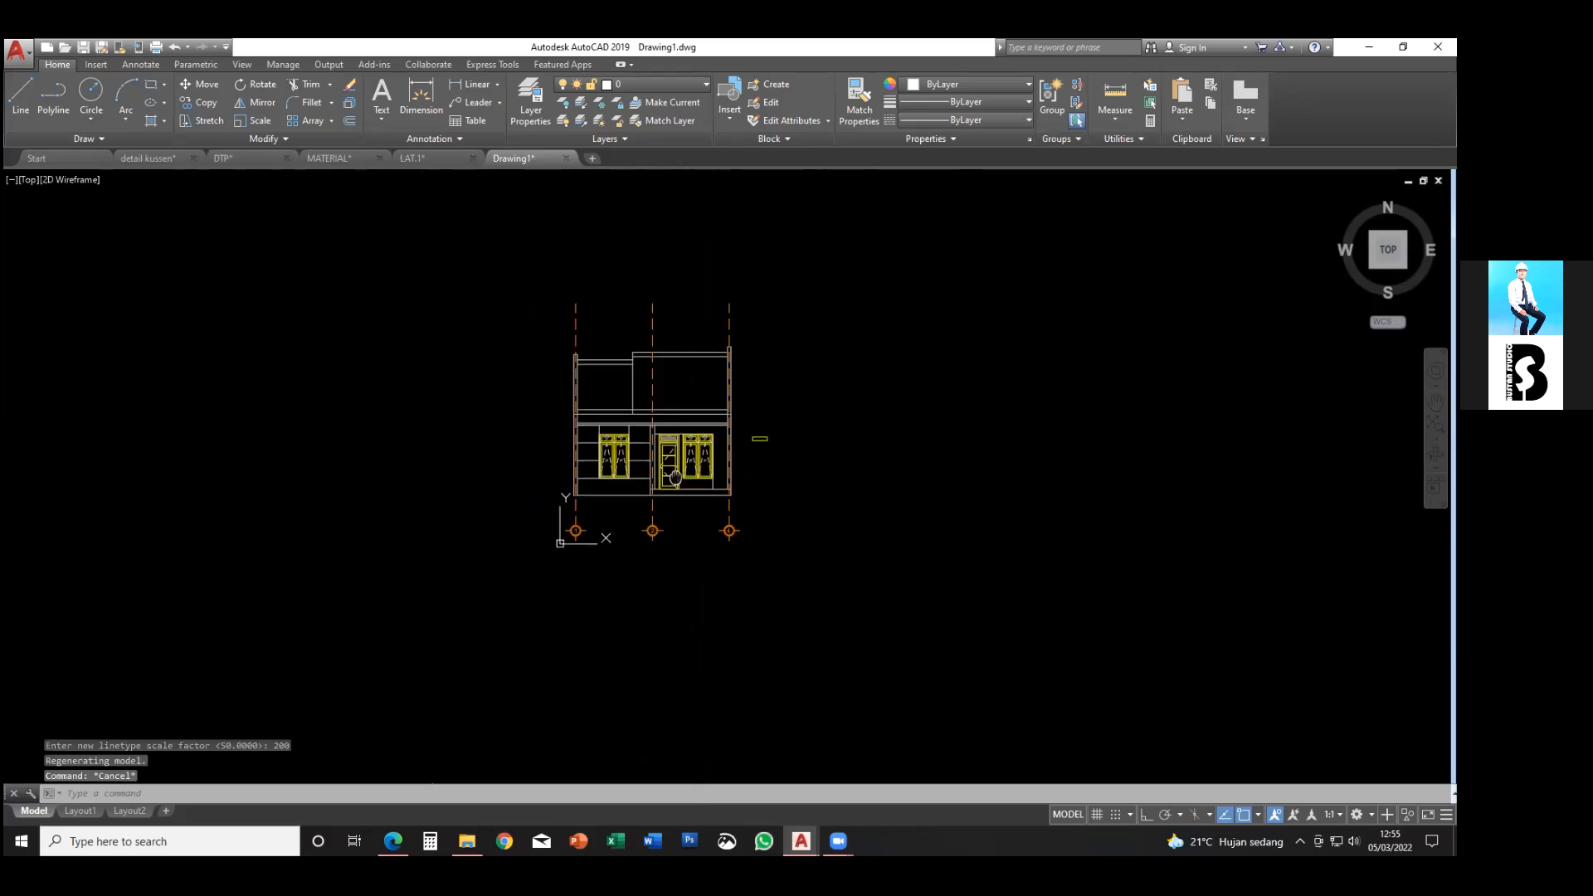
pyautogui.scroll(5, 655, 498)
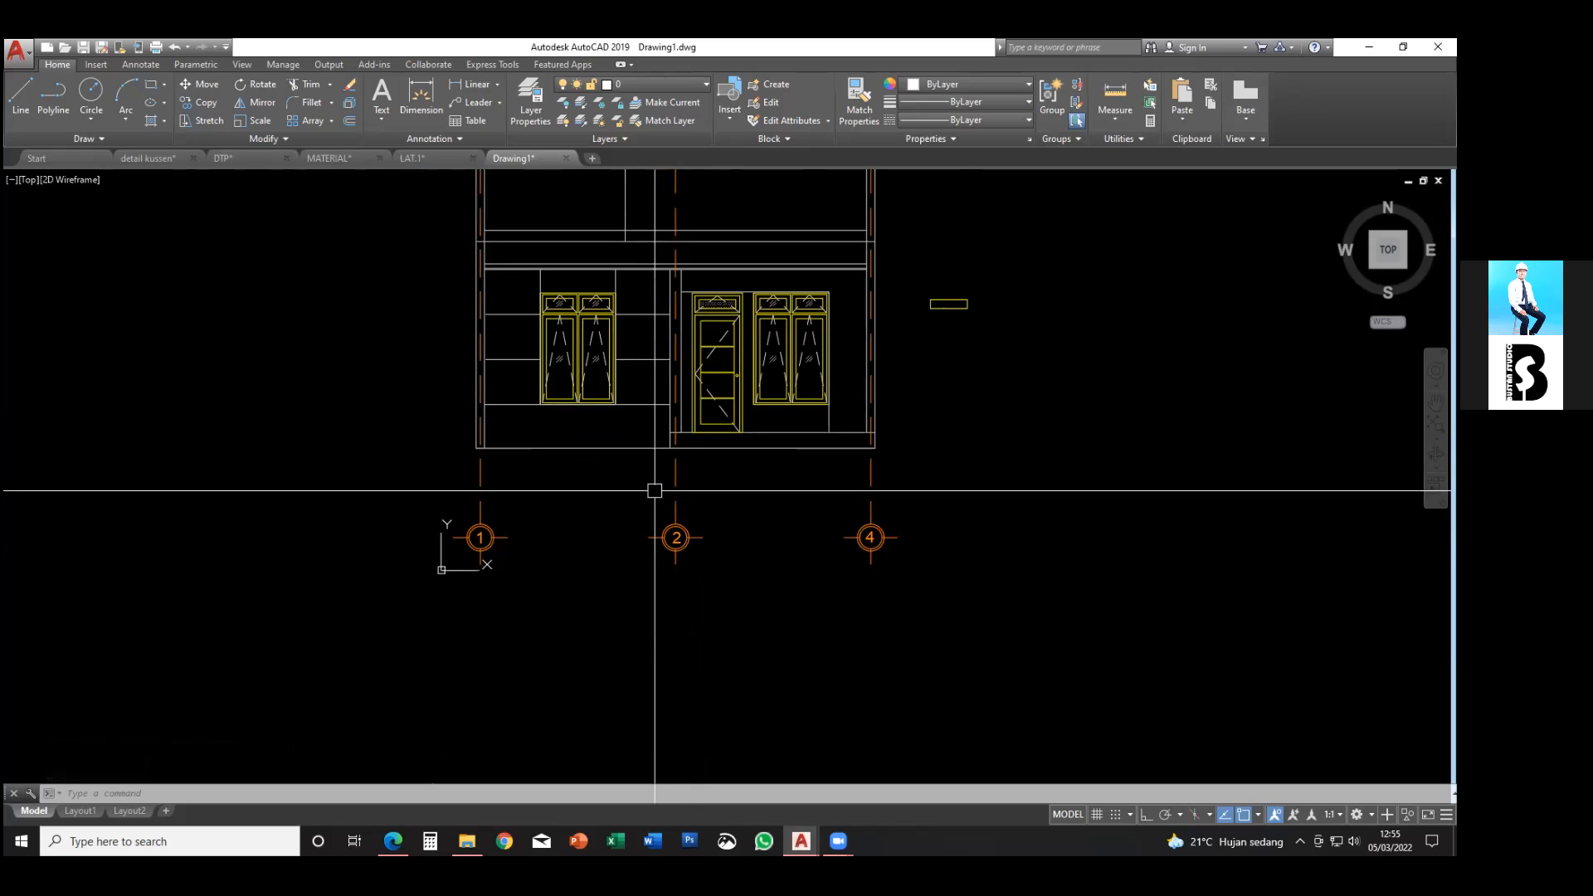
pyautogui.write('l')
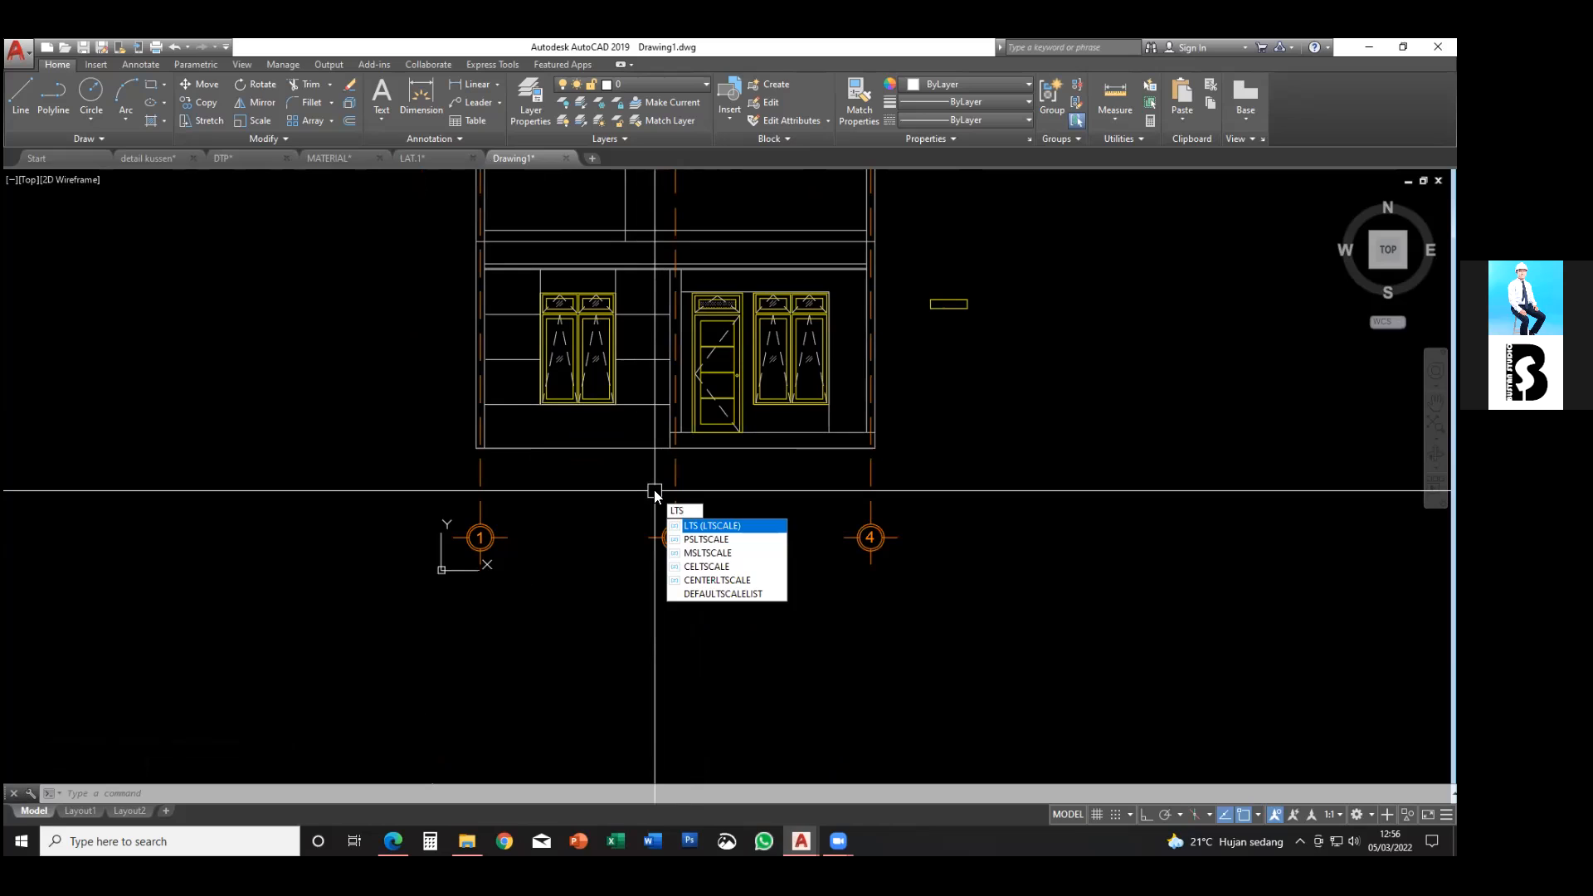
pyautogui.press('Escape')
pyautogui.press('Escape')
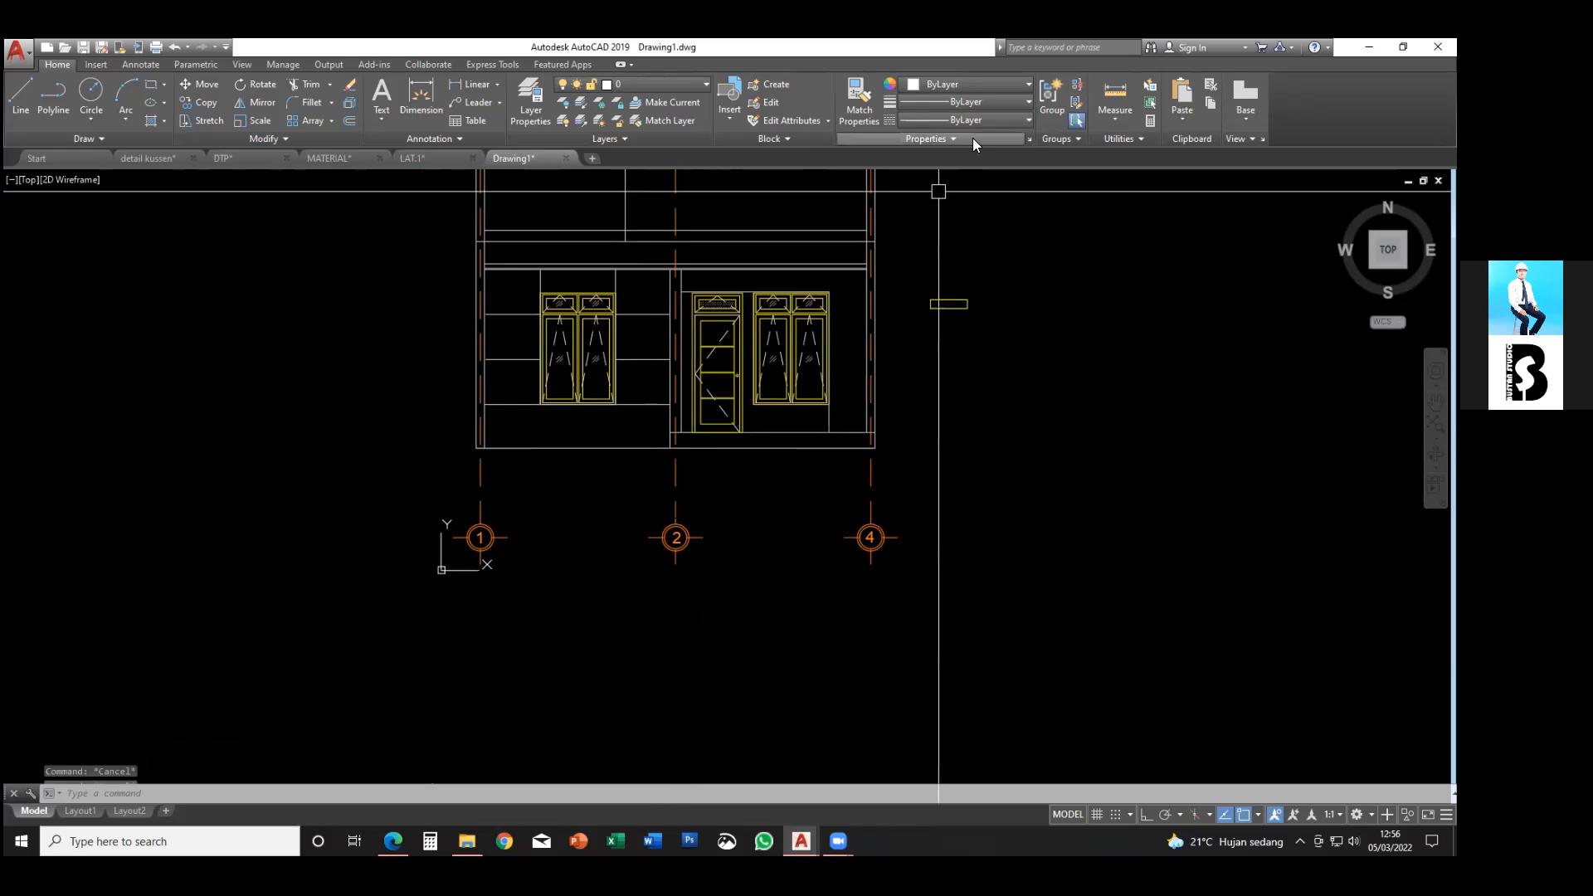
# - Lower the global scale factor in the Linetype Manager so the axis, door and window lines have shorter dashes
pyautogui.click(987, 119)
pyautogui.click(942, 119)
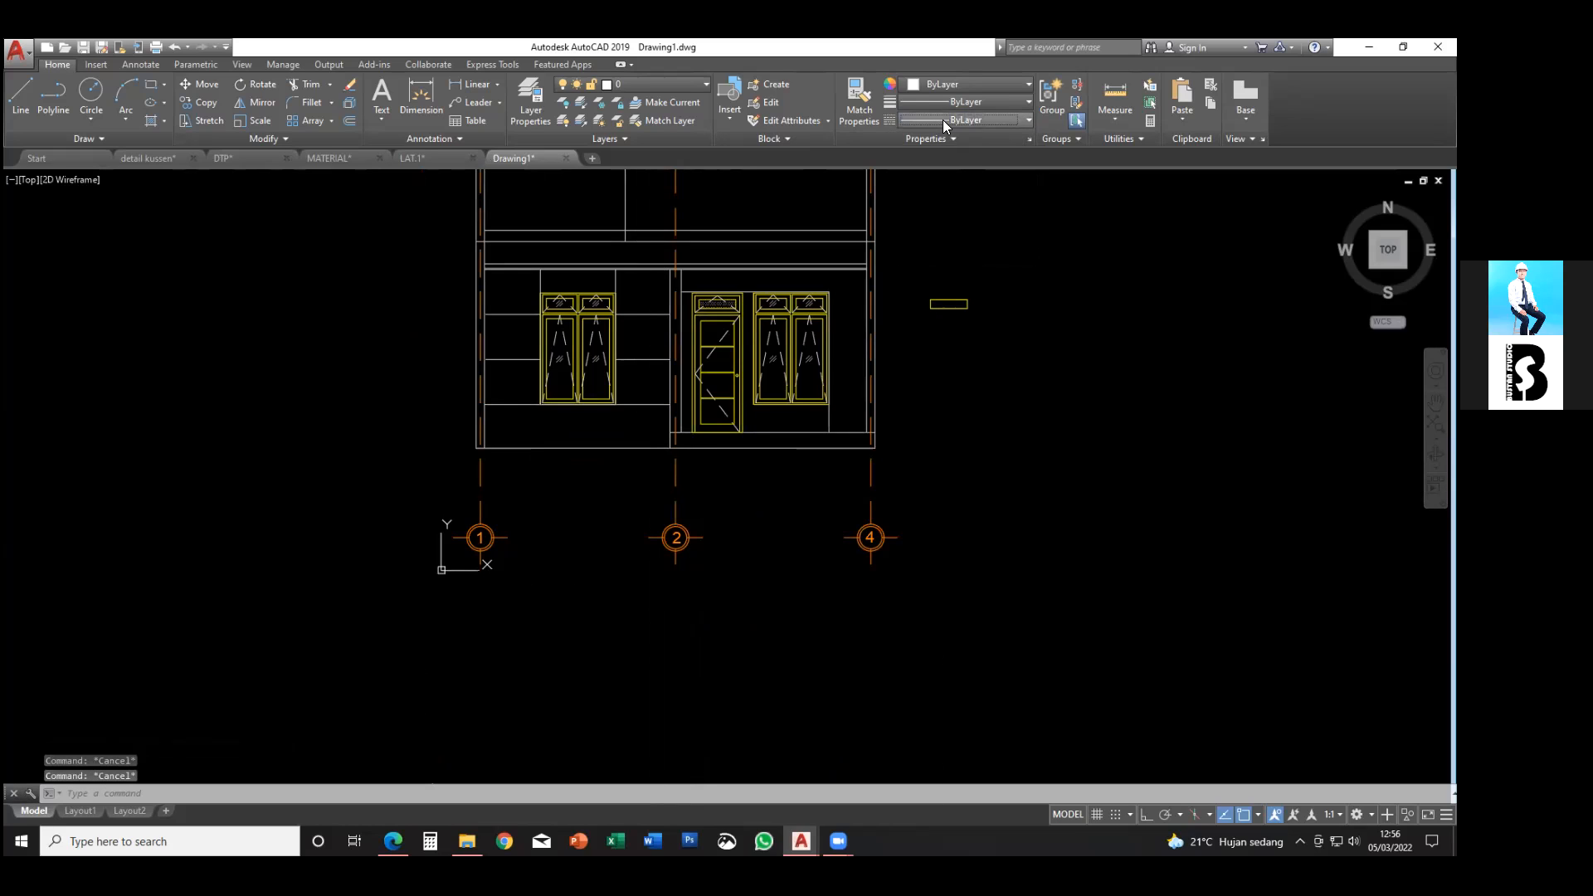
pyautogui.click(947, 118)
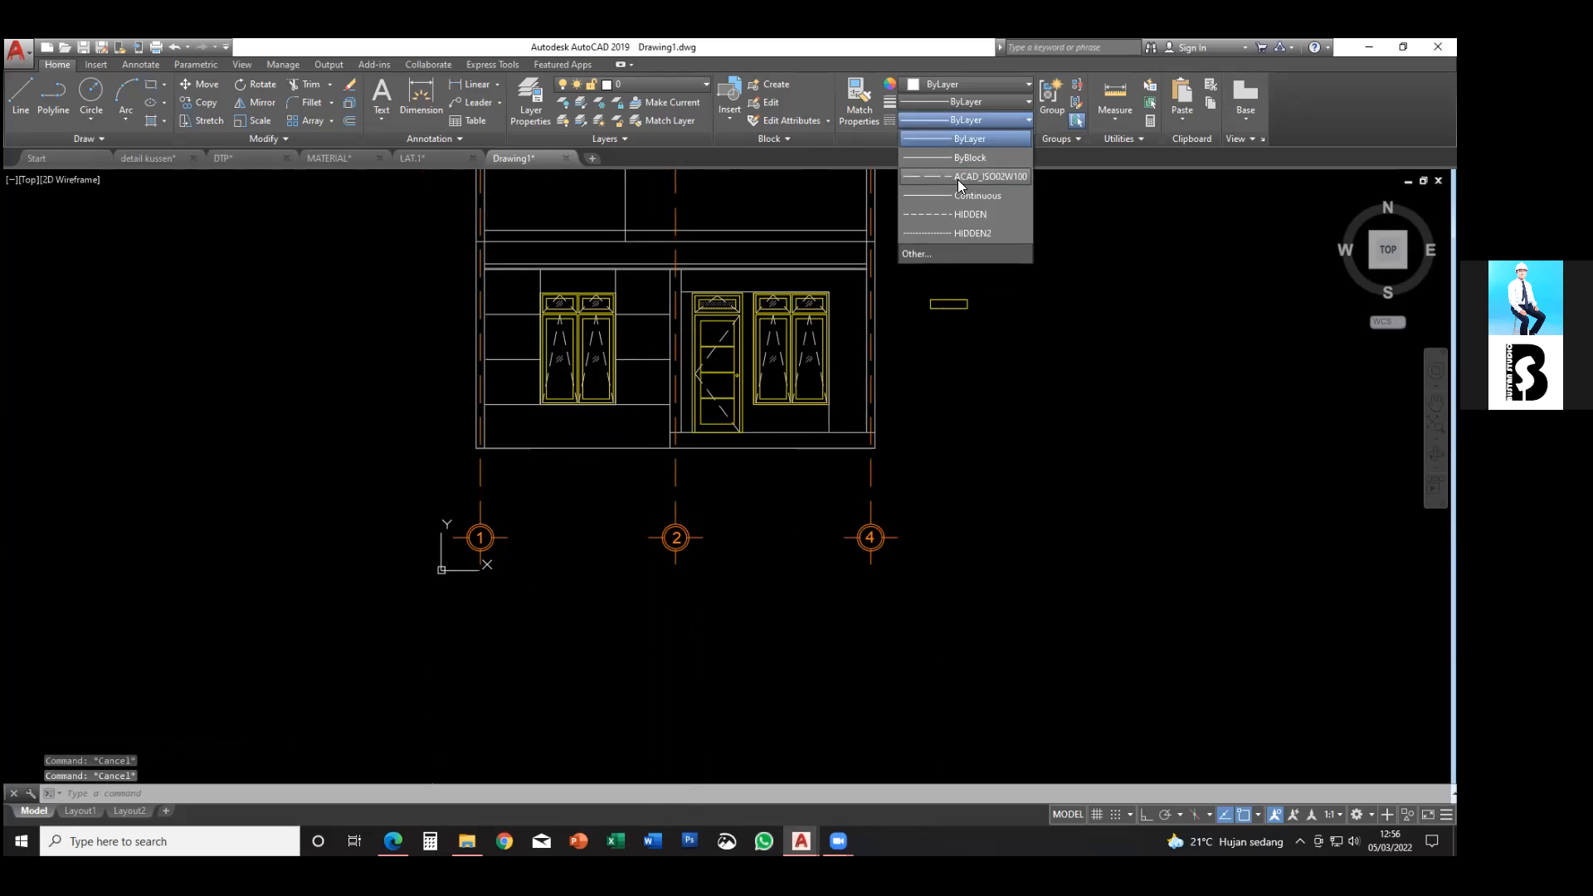
pyautogui.click(949, 256)
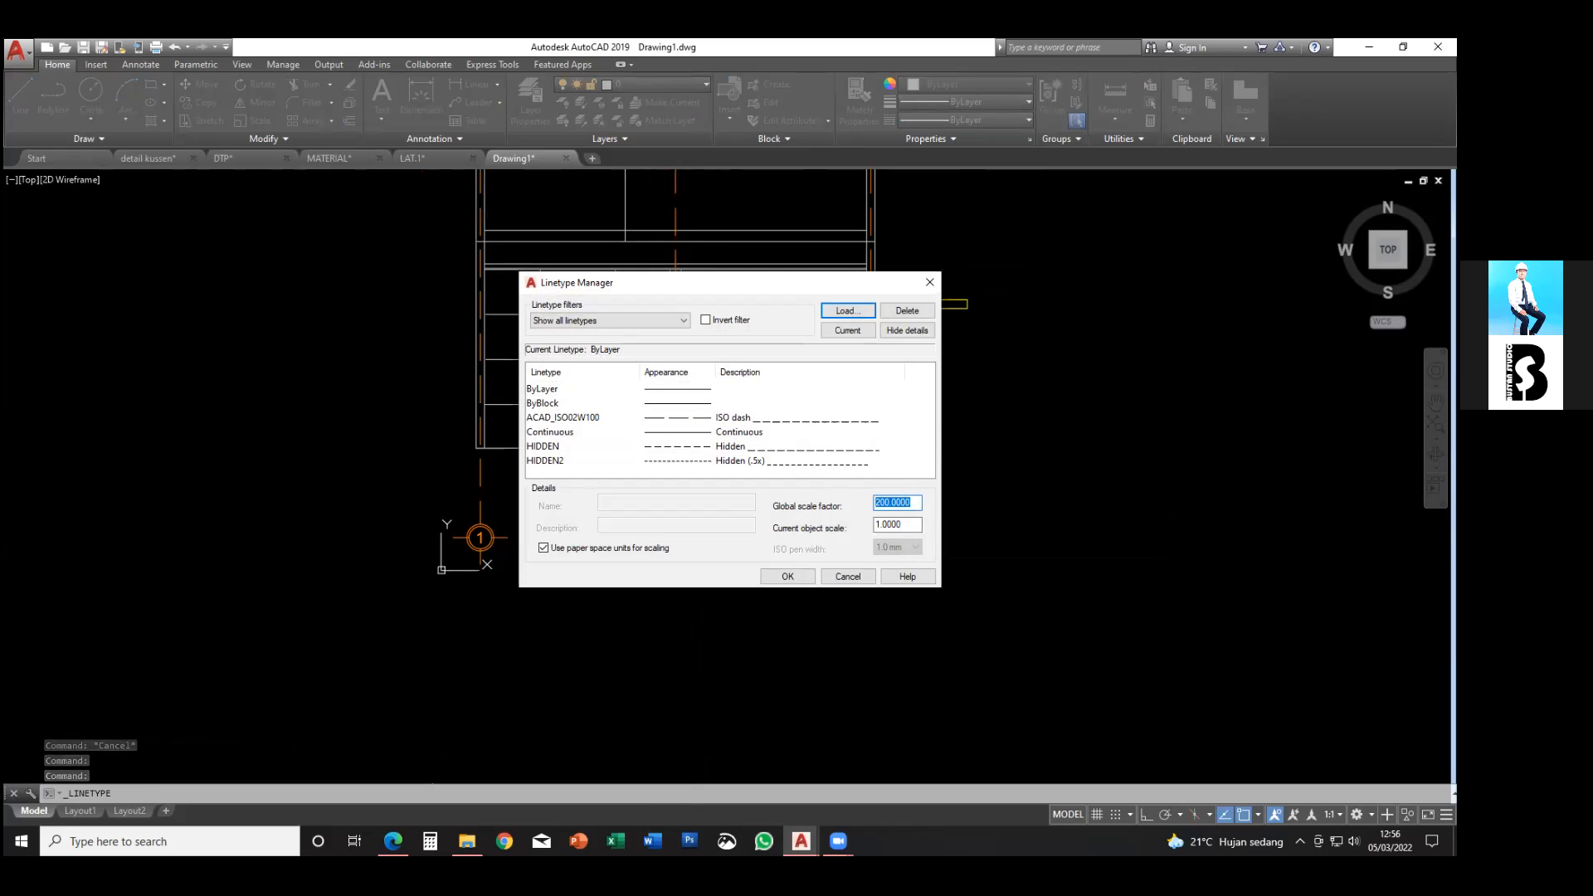
pyautogui.click(788, 576)
pyautogui.press('Escape')
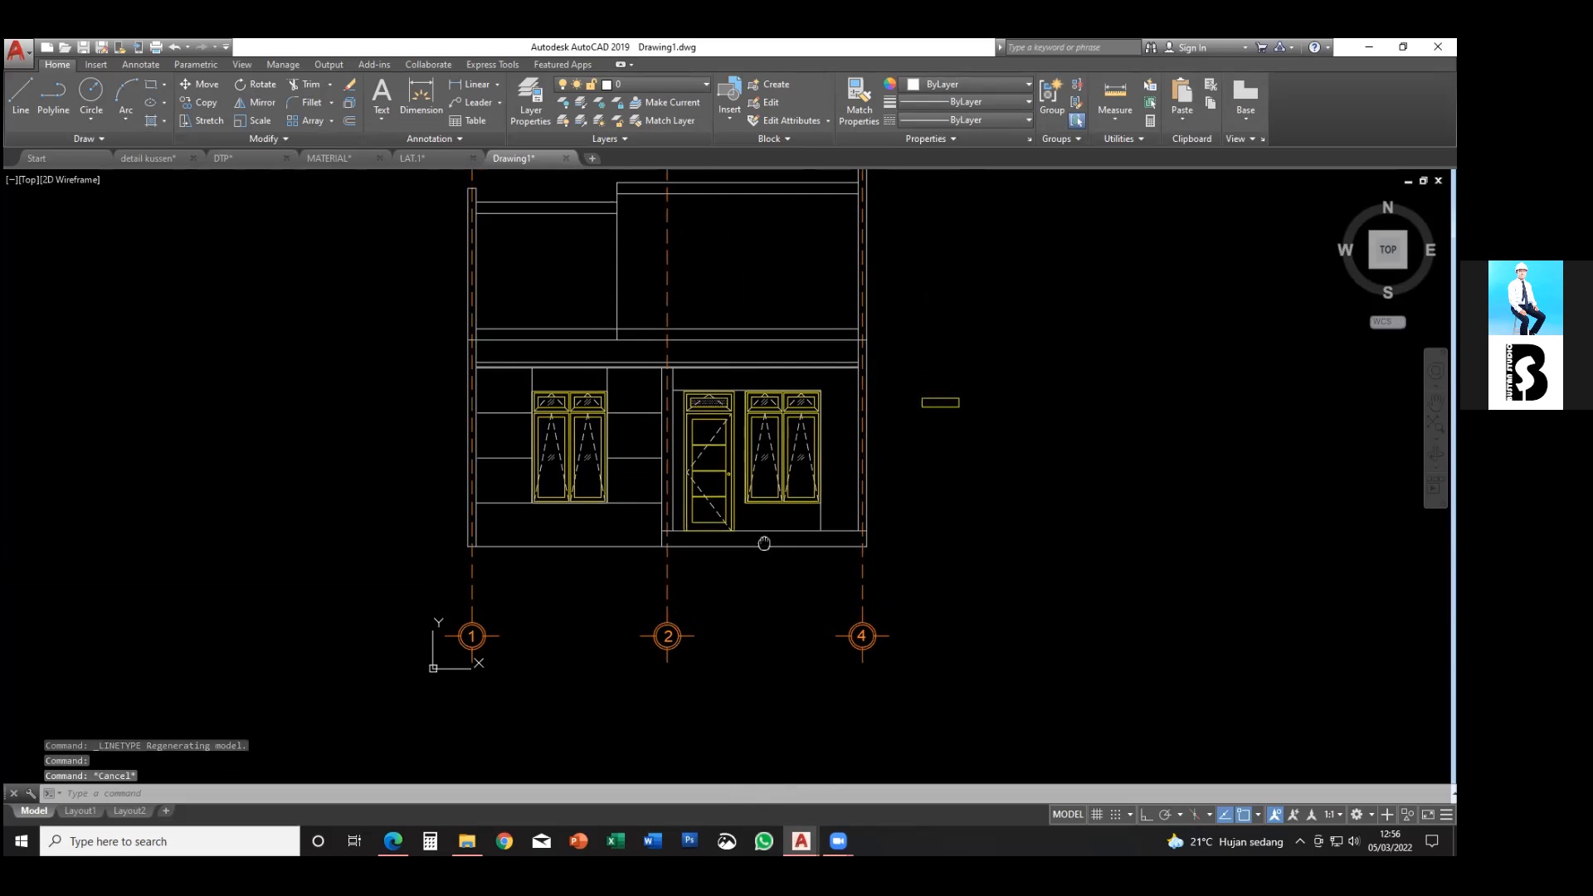
pyautogui.moveTo(842, 390); pyautogui.dragTo(860, 448, button='middle')
pyautogui.moveTo(739, 399); pyautogui.dragTo(754, 402, button='middle')
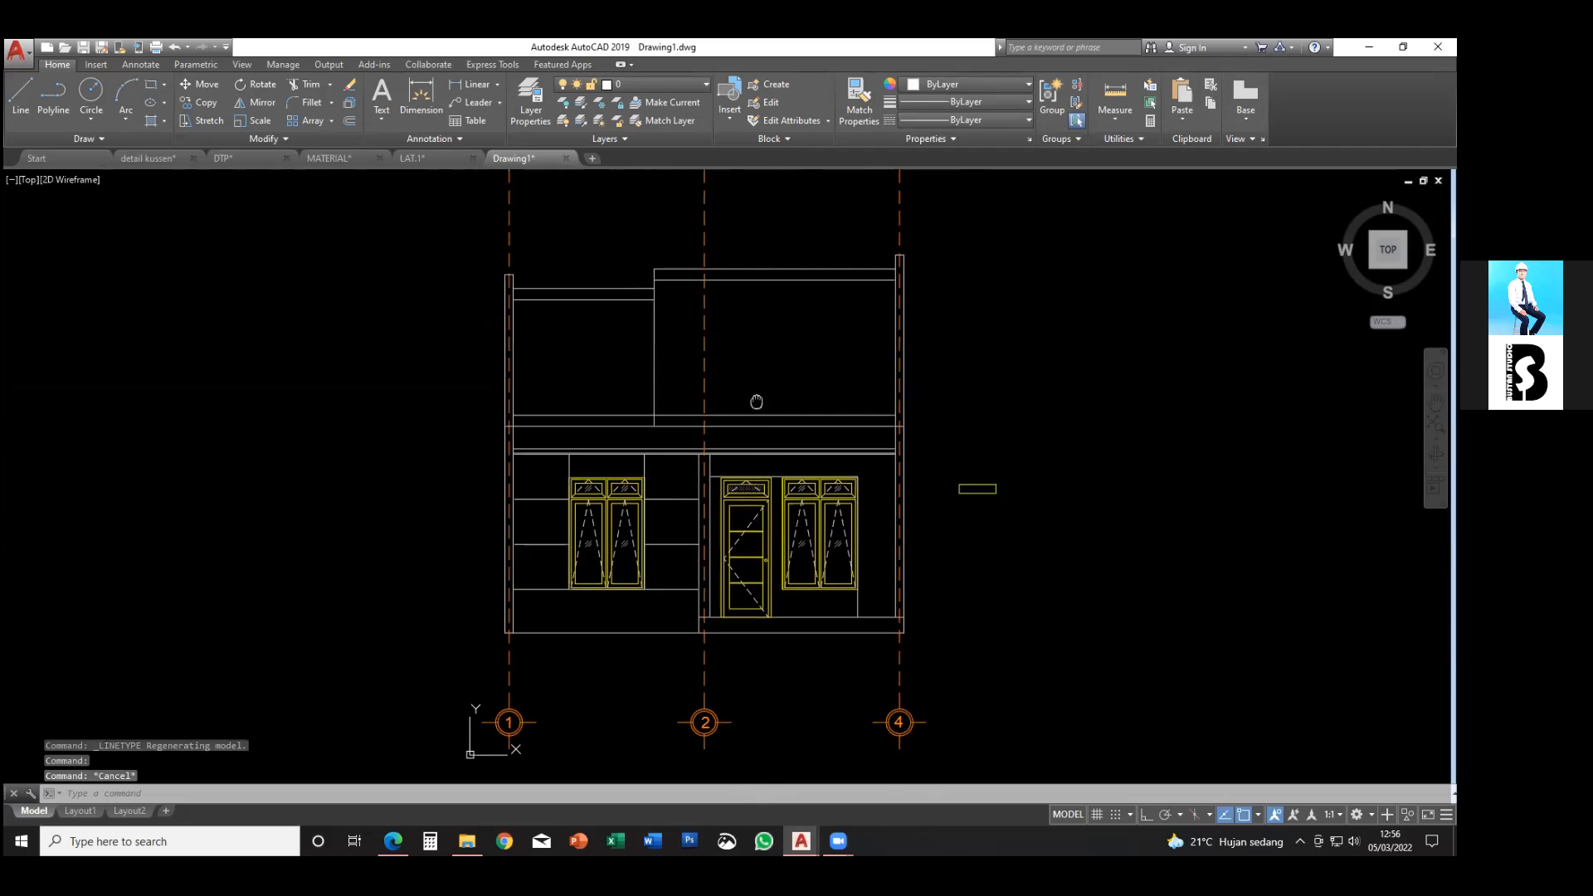
# - Start a hatch and pick the roof areas on both sides of the central vertical line as its boundaries
pyautogui.write('h')
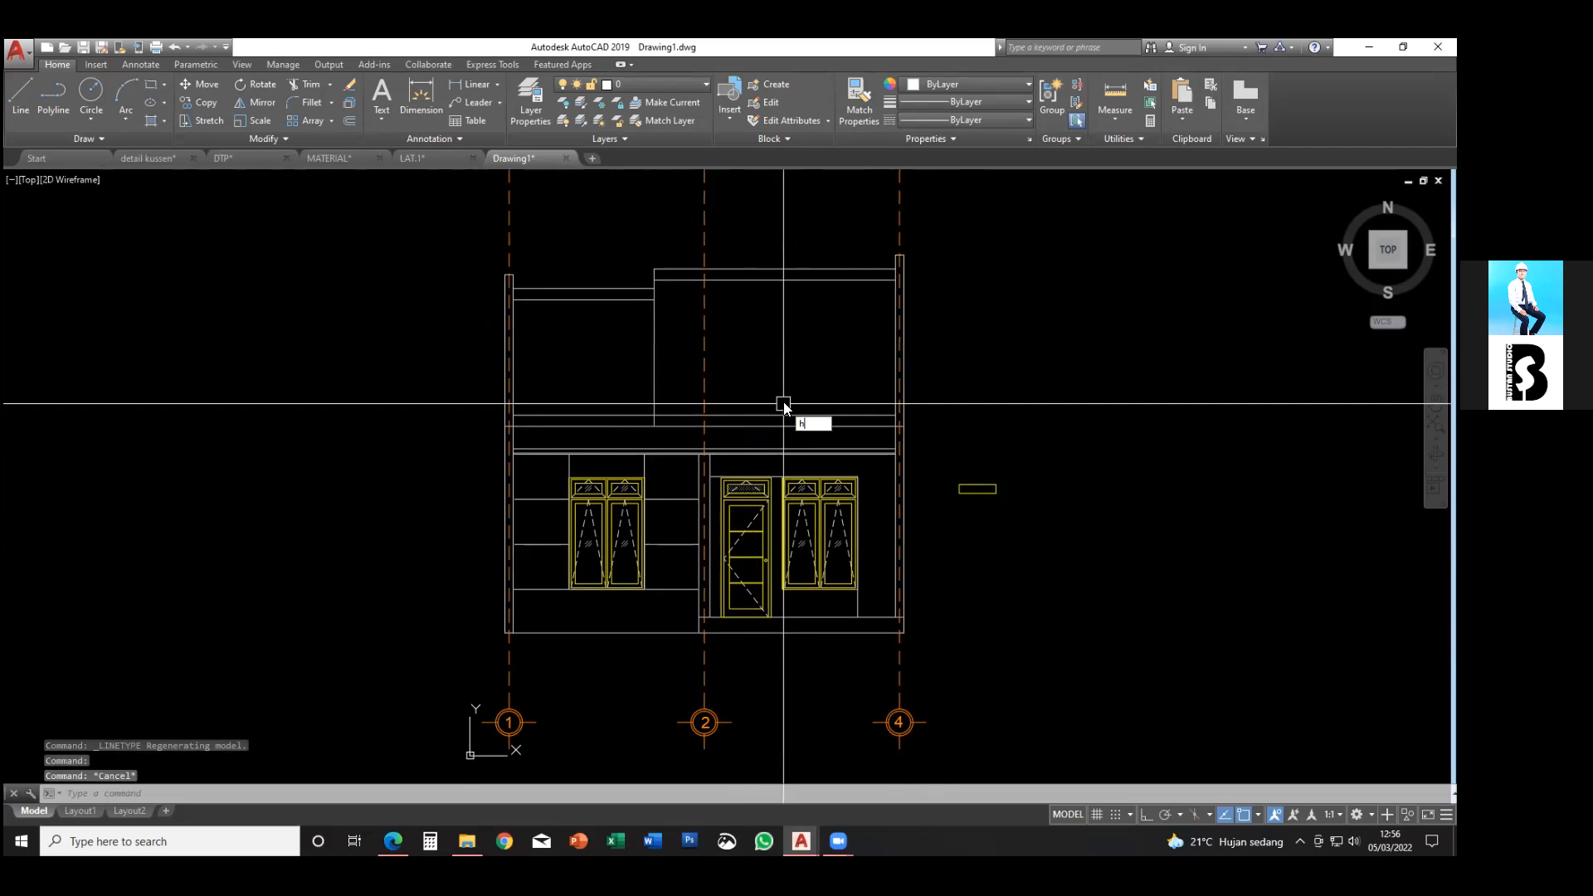
pyautogui.press('Return')
pyautogui.scroll(2, 677, 346)
pyautogui.moveTo(725, 384)
pyautogui.mouseDown(button='middle')
pyautogui.moveTo(647, 314)
pyautogui.moveTo(717, 457)
pyautogui.mouseUp(button='middle')
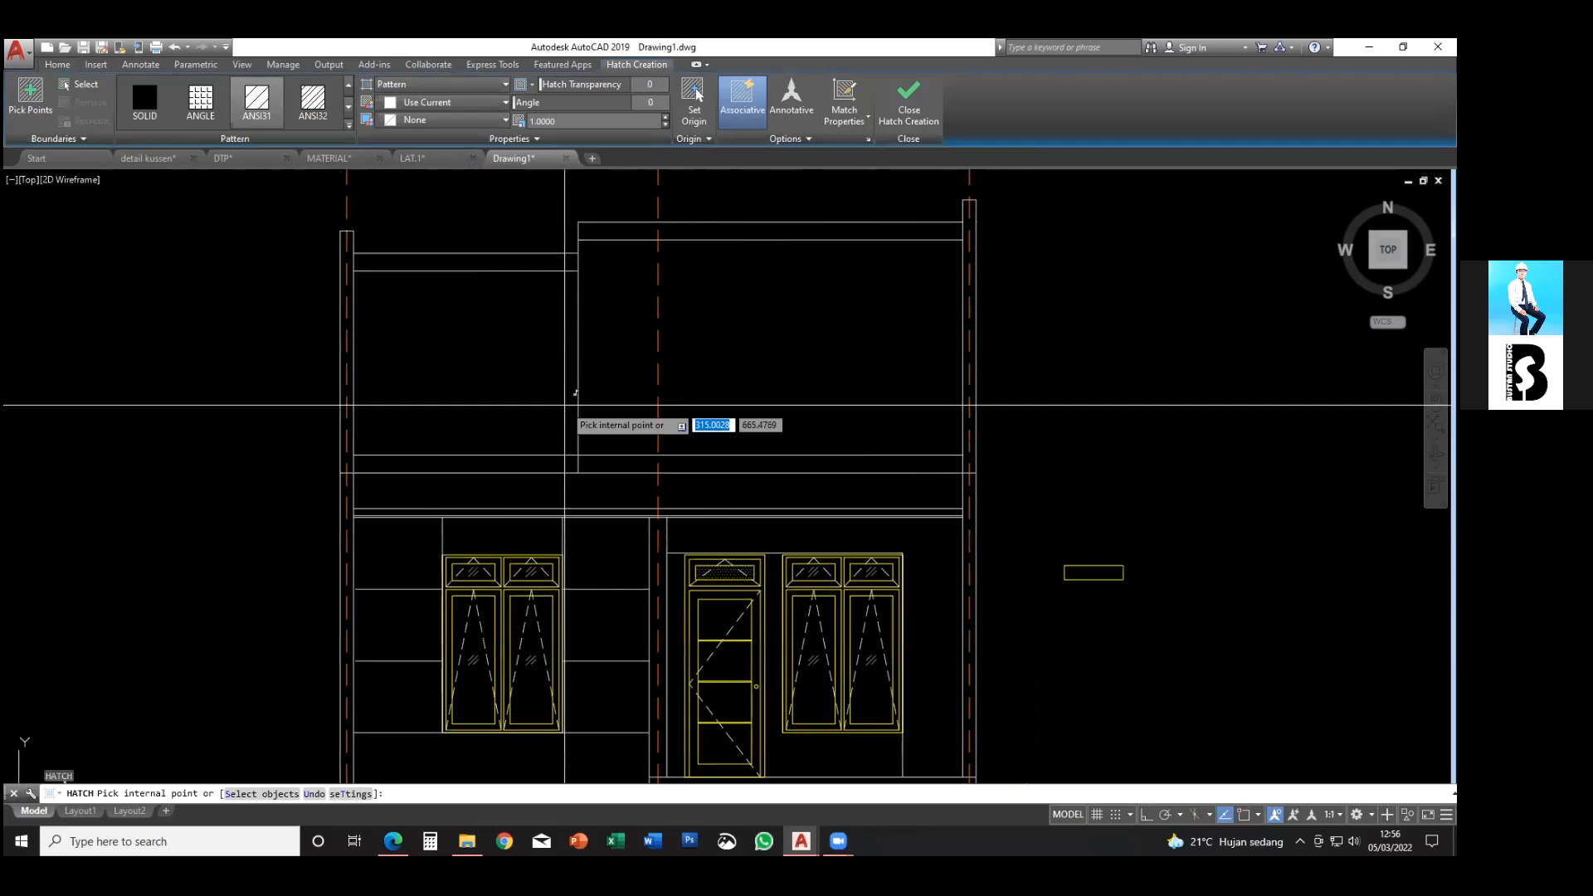
pyautogui.click(481, 322)
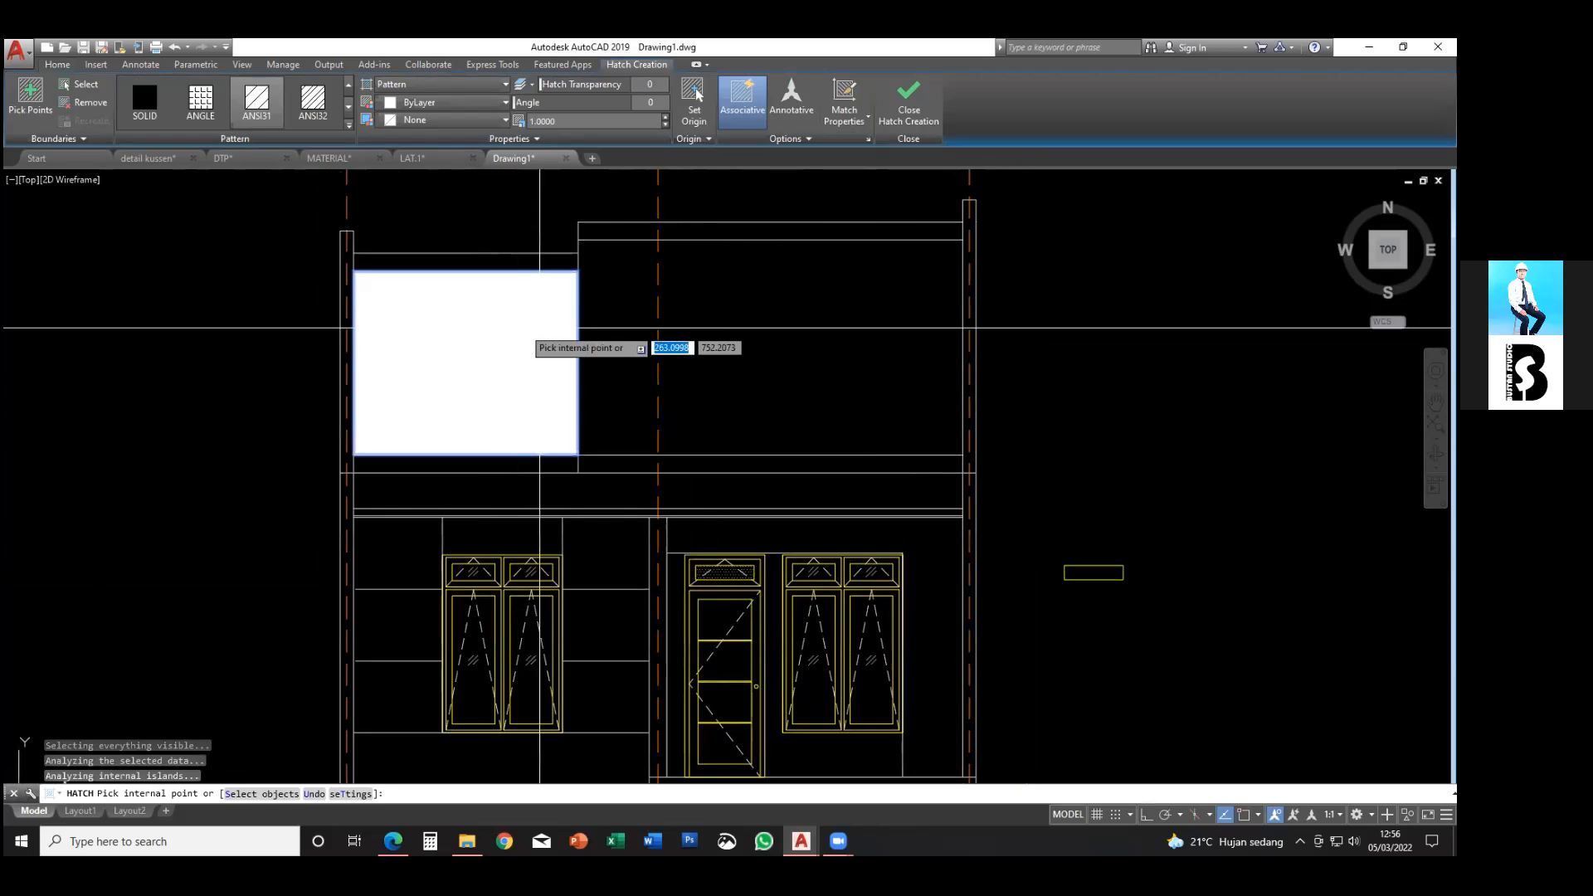
pyautogui.click(618, 322)
pyautogui.click(720, 305)
# - Set the roof hatch pattern to AR-RSHKE
pyautogui.click(313, 99)
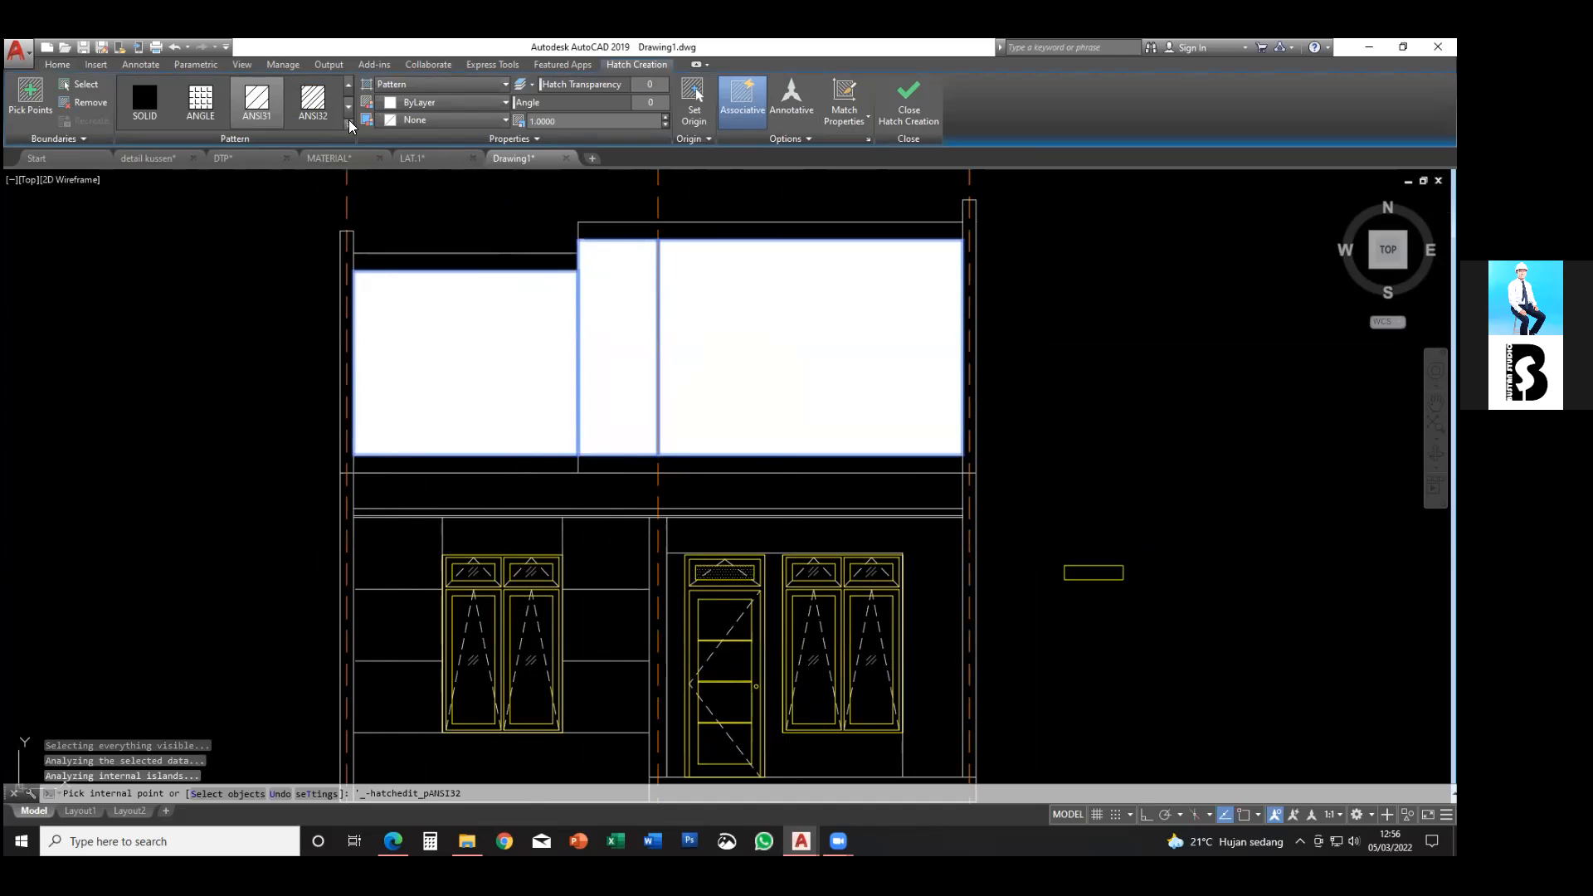
pyautogui.click(349, 123)
pyautogui.click(251, 224)
pyautogui.scroll(-1, 253, 224)
pyautogui.click(269, 226)
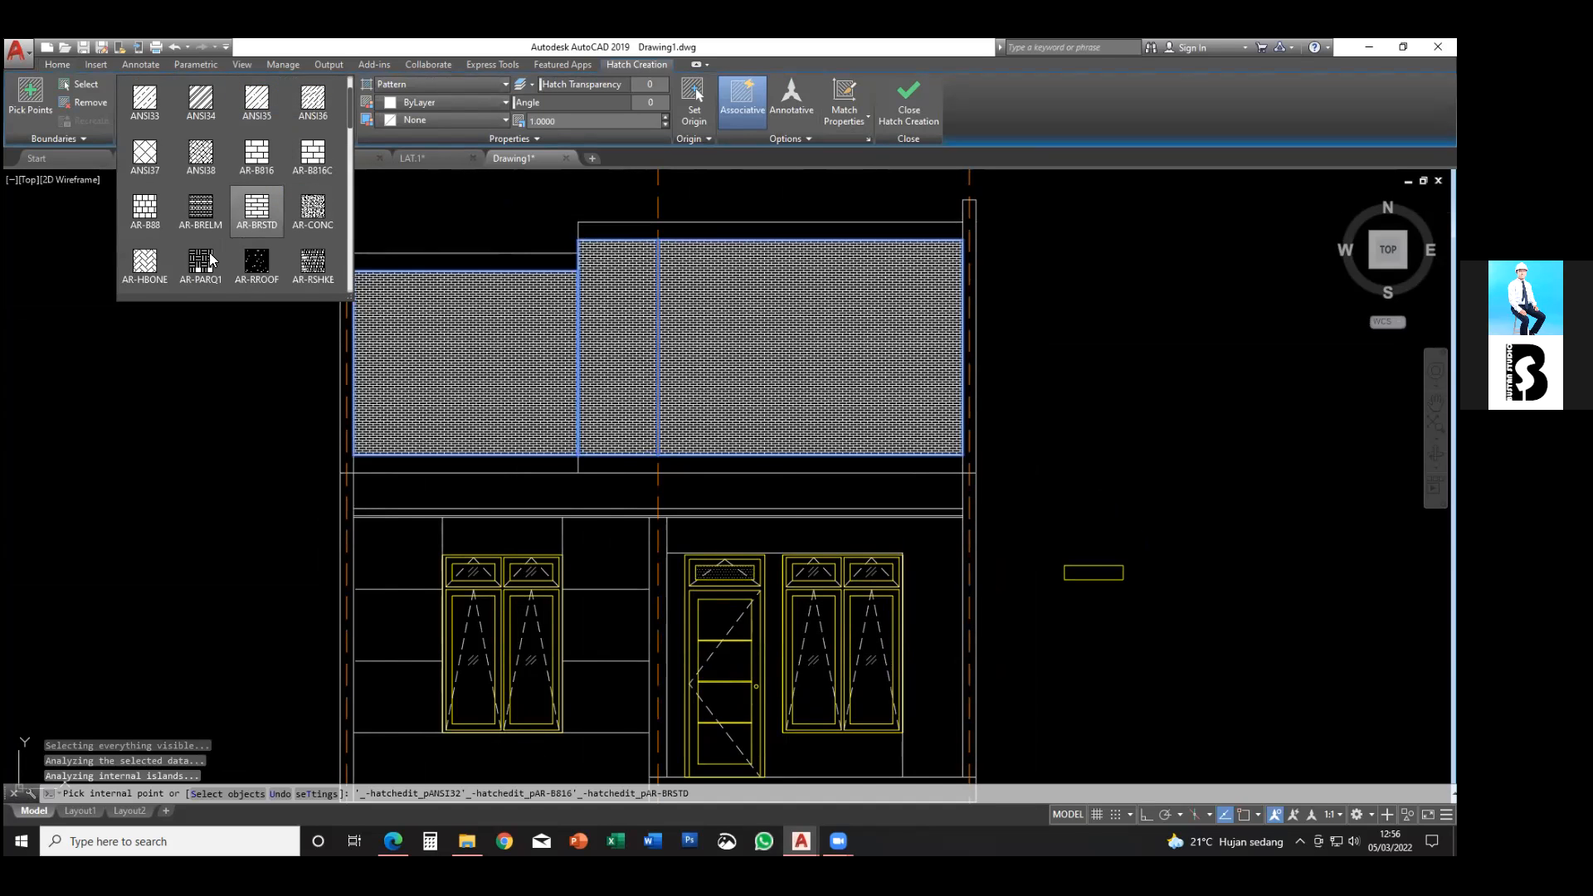
pyautogui.scroll(-1, 210, 260)
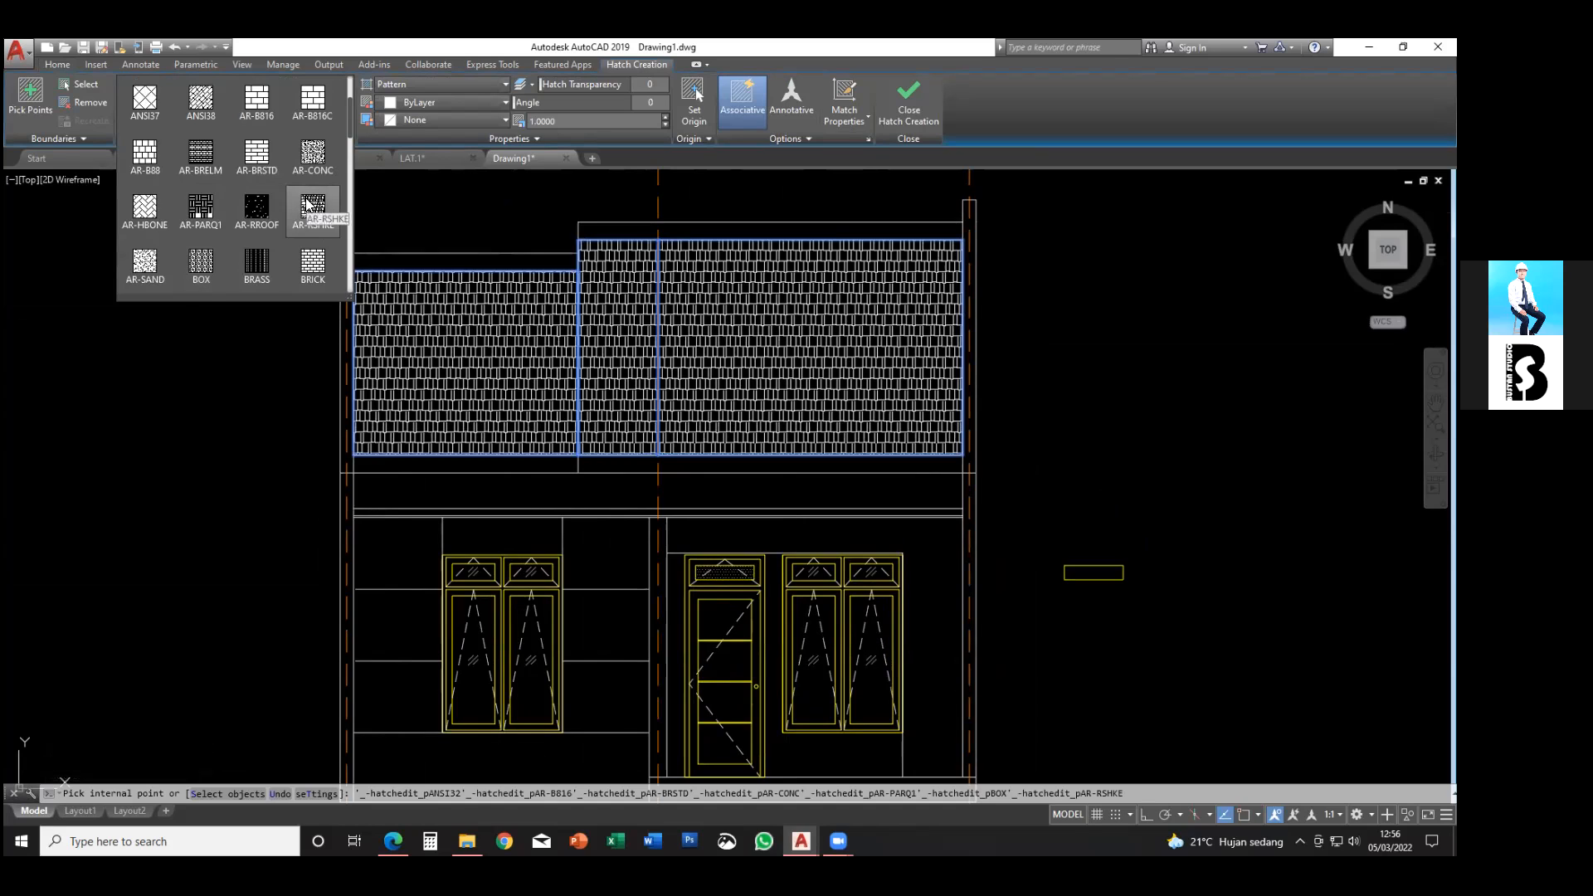
pyautogui.click(308, 204)
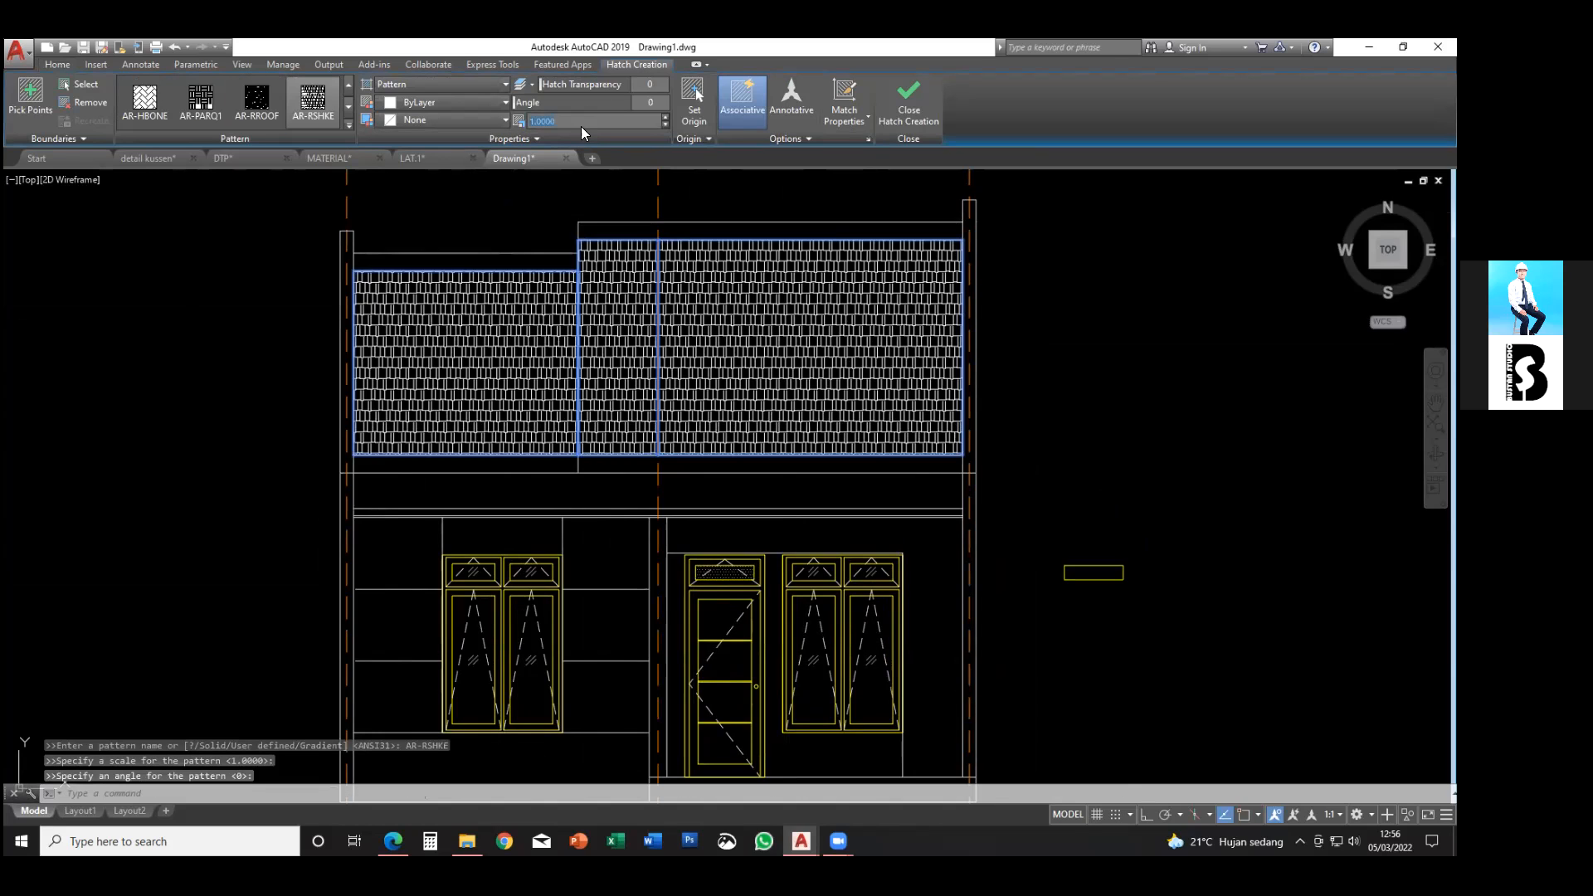
# - Try hatch scales 2 and 5 on the roof, settle on scale 3 and finish the hatch
pyautogui.write('2')
pyautogui.press('Return')
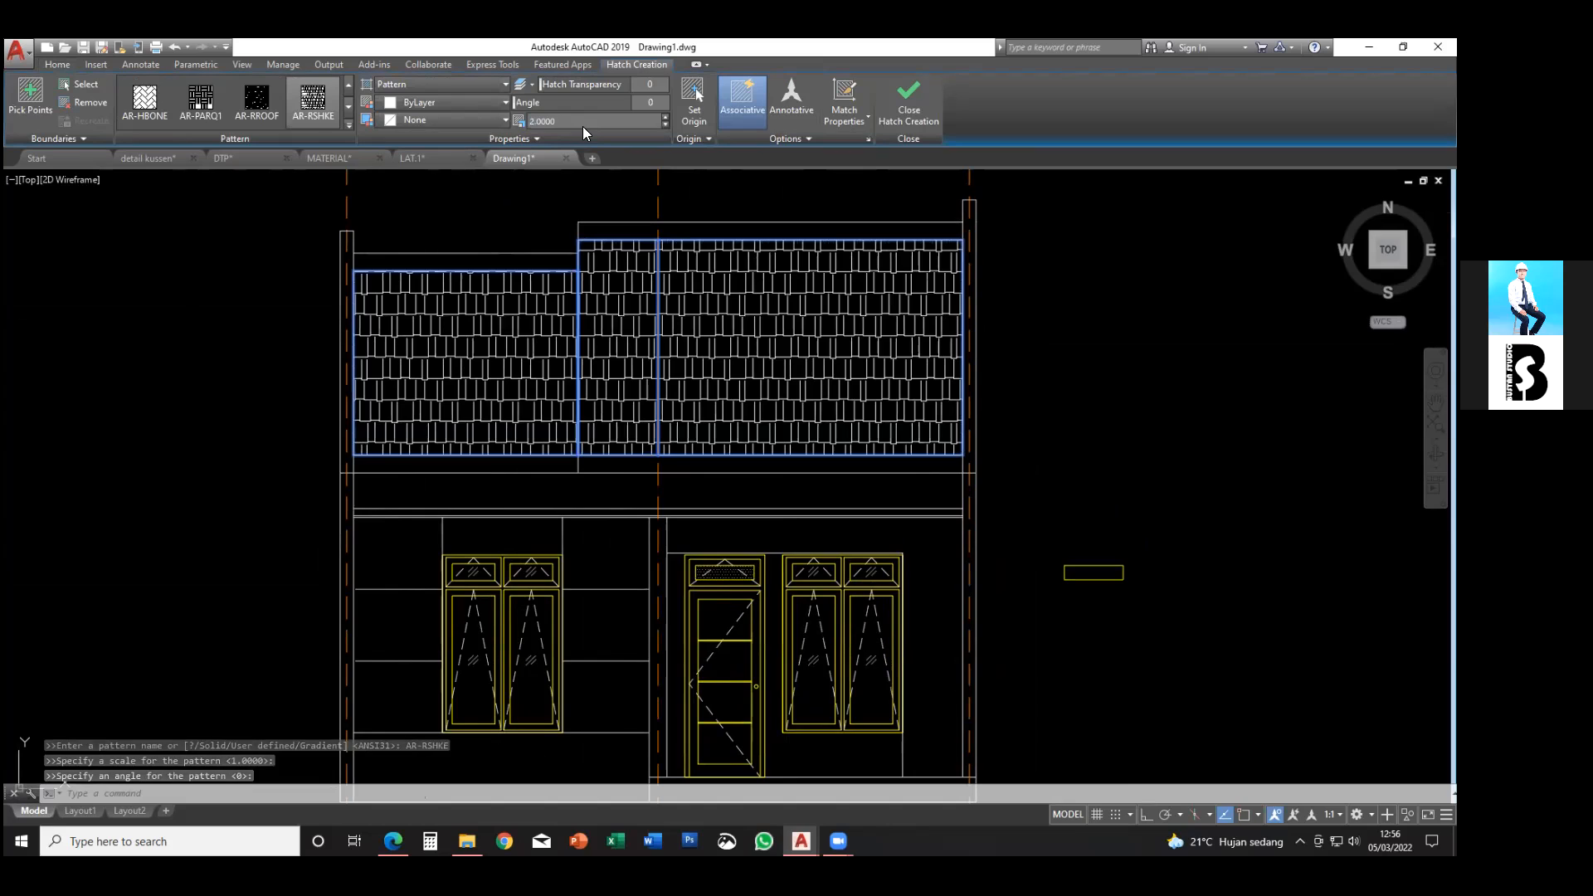
pyautogui.write('5')
pyautogui.press('Return')
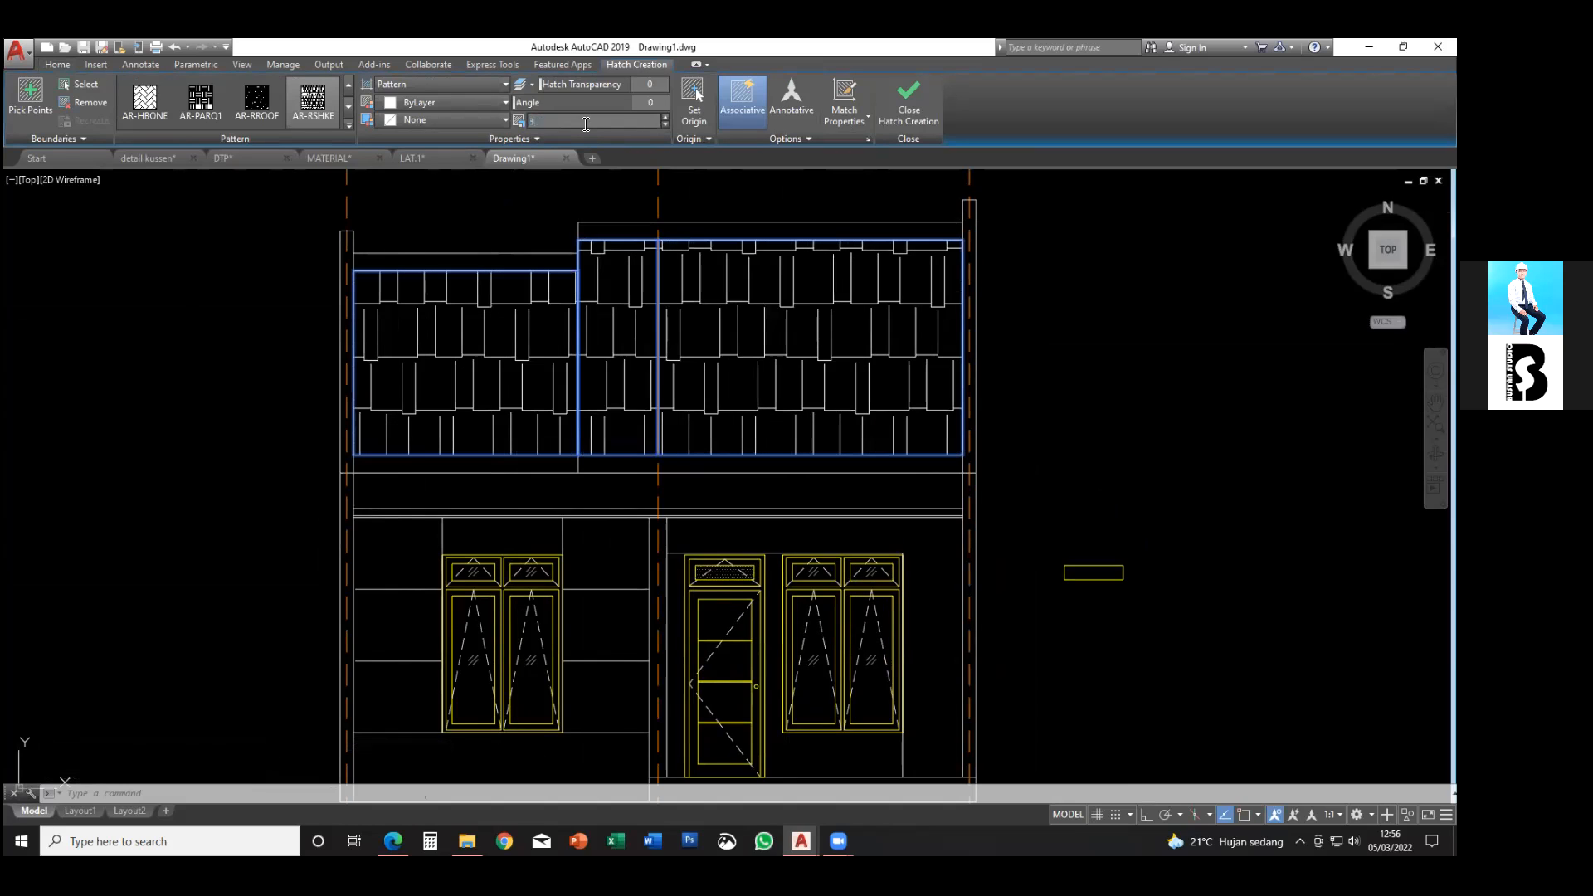
pyautogui.press('Return')
pyautogui.press('Return')
pyautogui.scroll(-4, 708, 257)
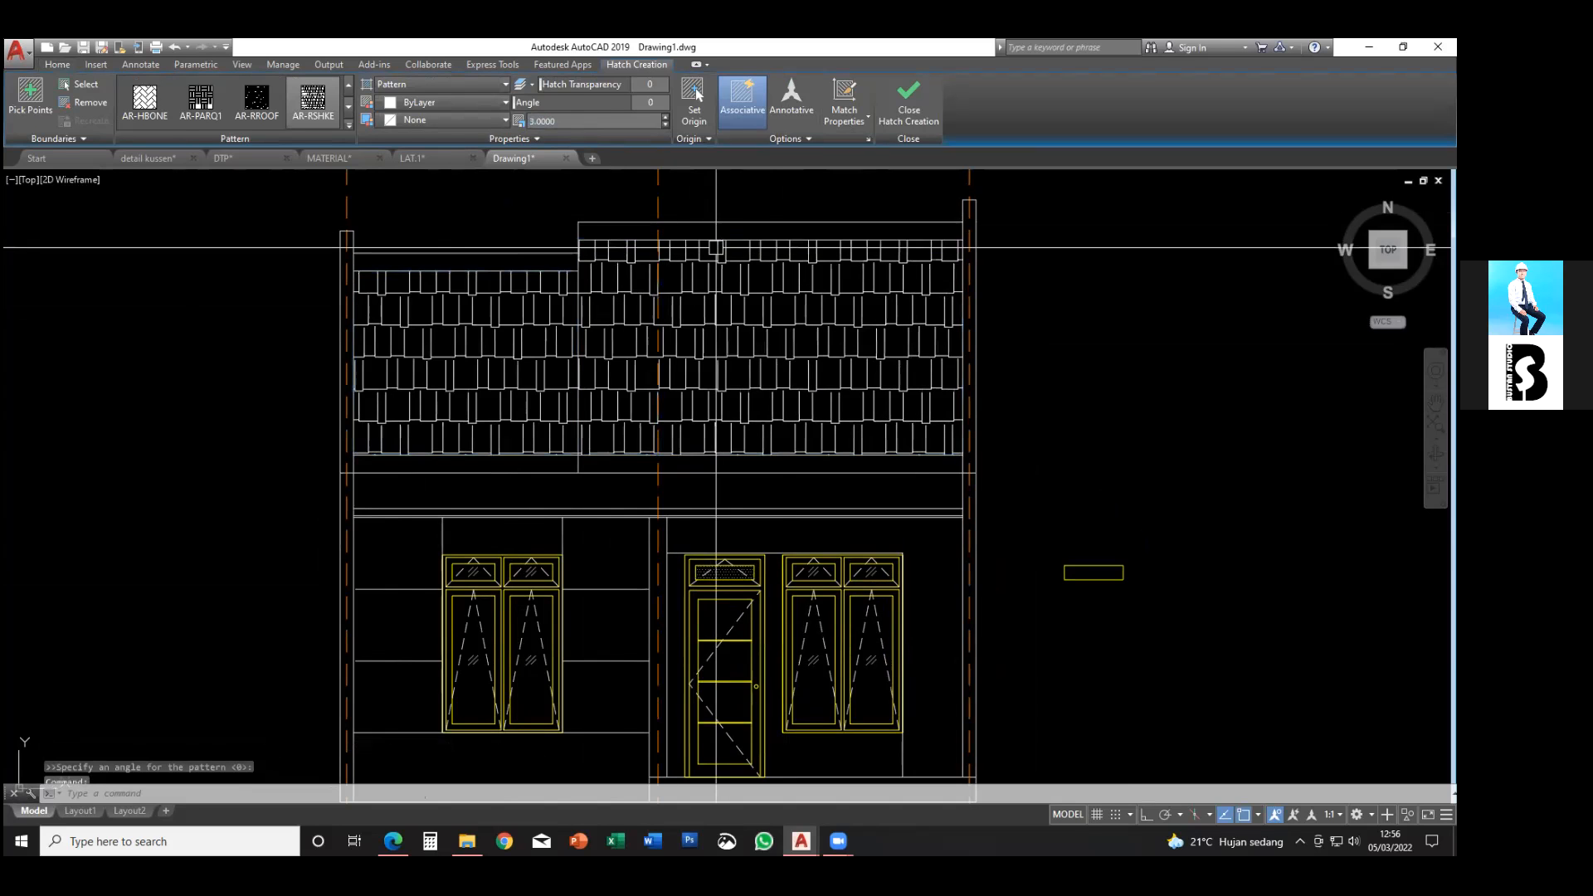
pyautogui.moveTo(740, 304); pyautogui.dragTo(717, 293, button='middle')
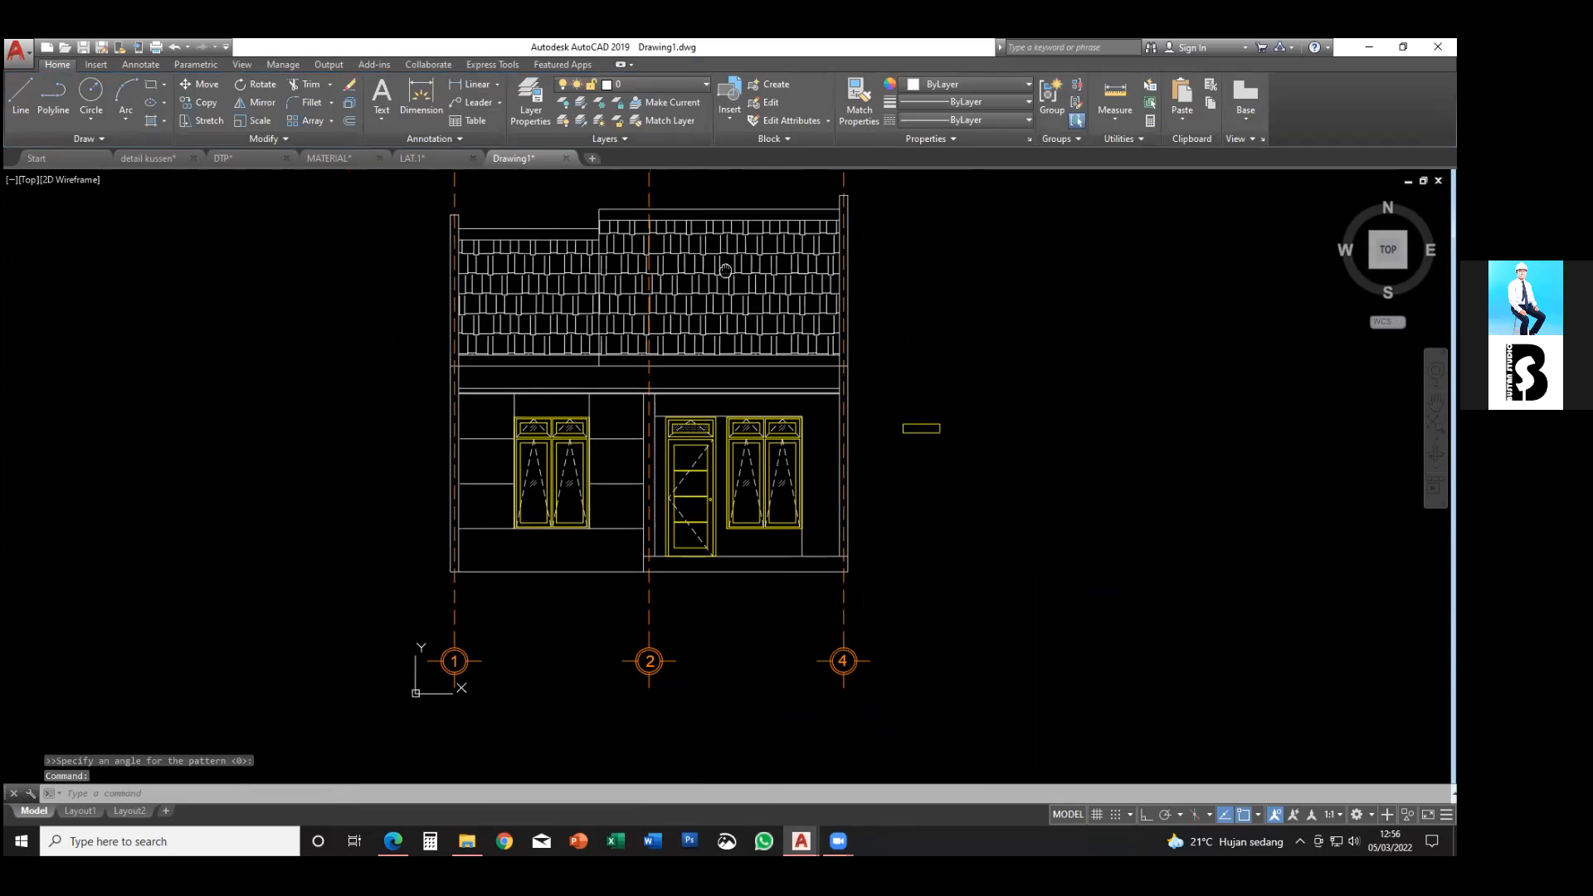
pyautogui.press('Escape')
pyautogui.press('Escape')
pyautogui.moveTo(727, 395)
pyautogui.mouseDown(button='middle')
pyautogui.moveTo(729, 356)
pyautogui.moveTo(742, 399)
pyautogui.mouseUp(button='middle')
pyautogui.press('Escape')
pyautogui.scroll(2, 731, 403)
pyautogui.scroll(-2, 735, 378)
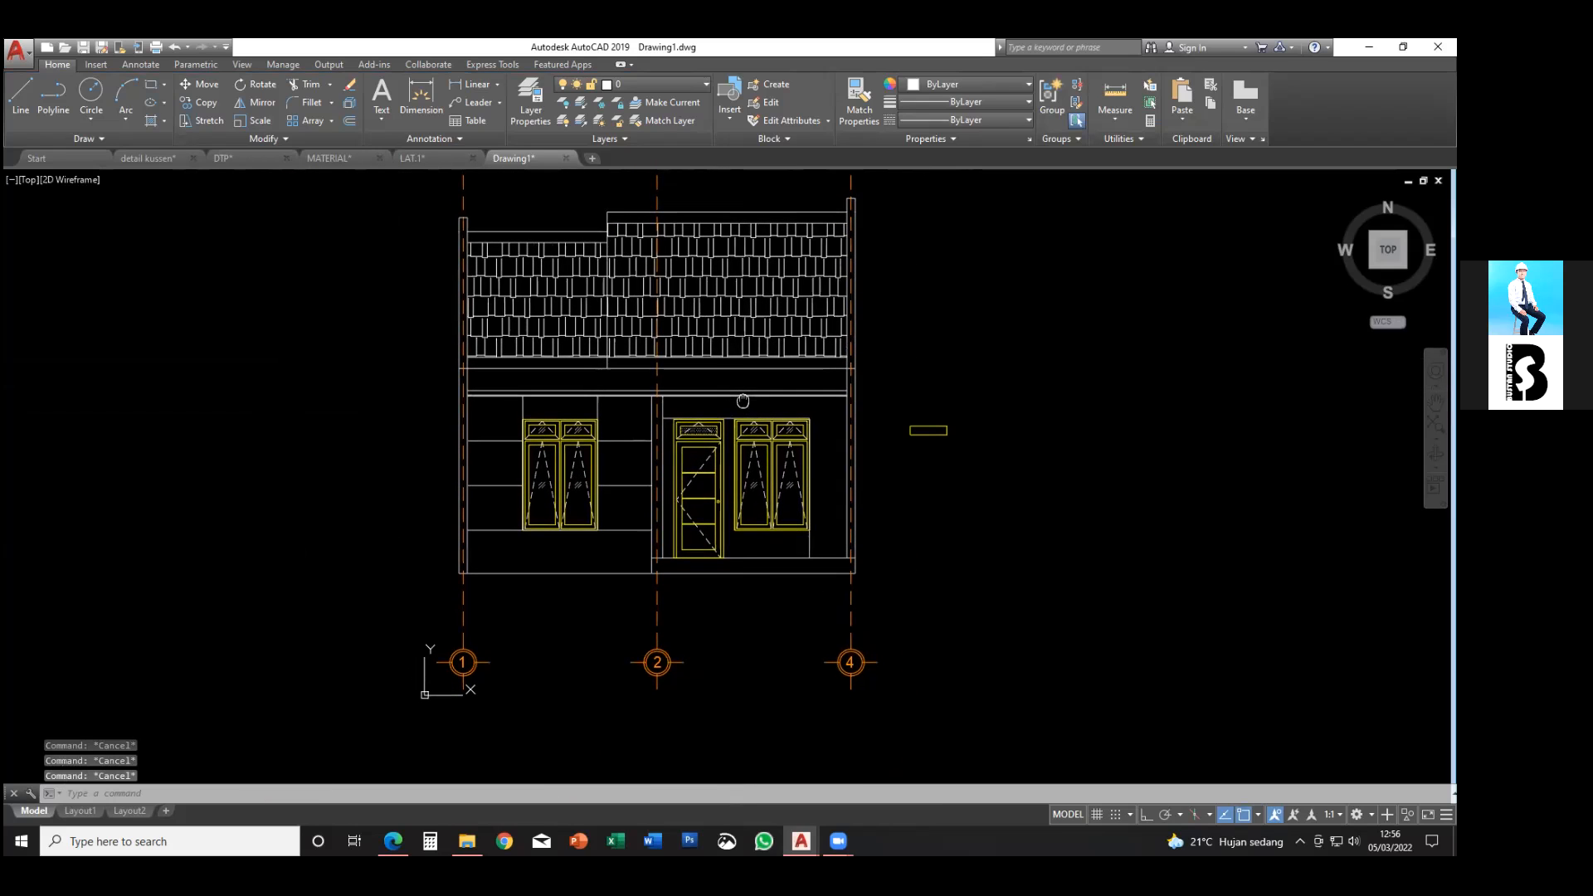
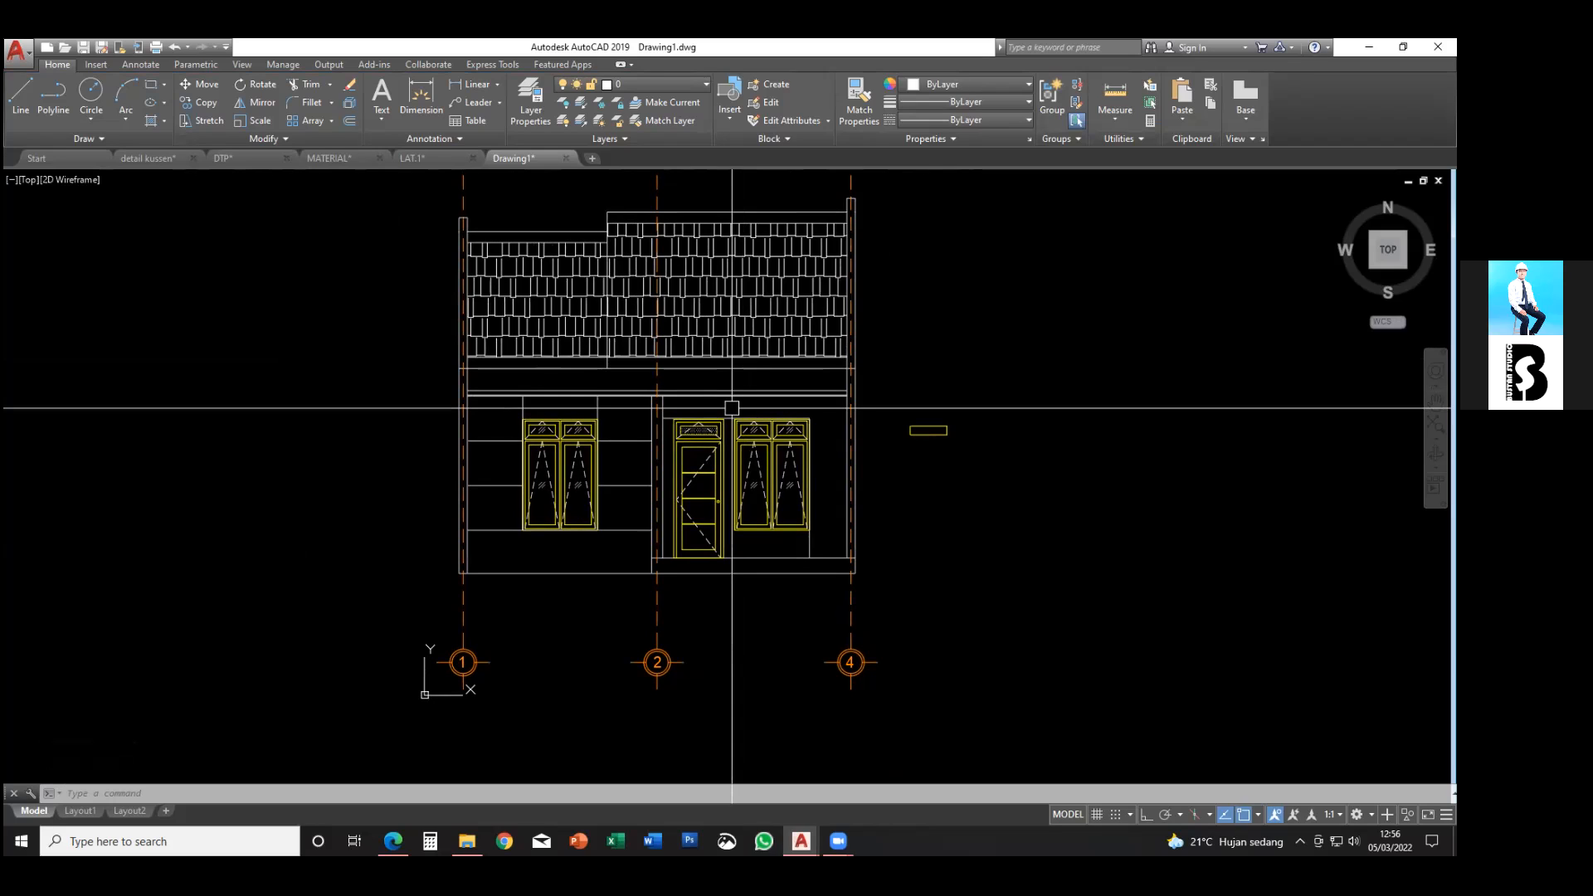
# - Move the roof hatch to the G-Hatch-8 layer
pyautogui.press('Escape')
pyautogui.press('Escape')
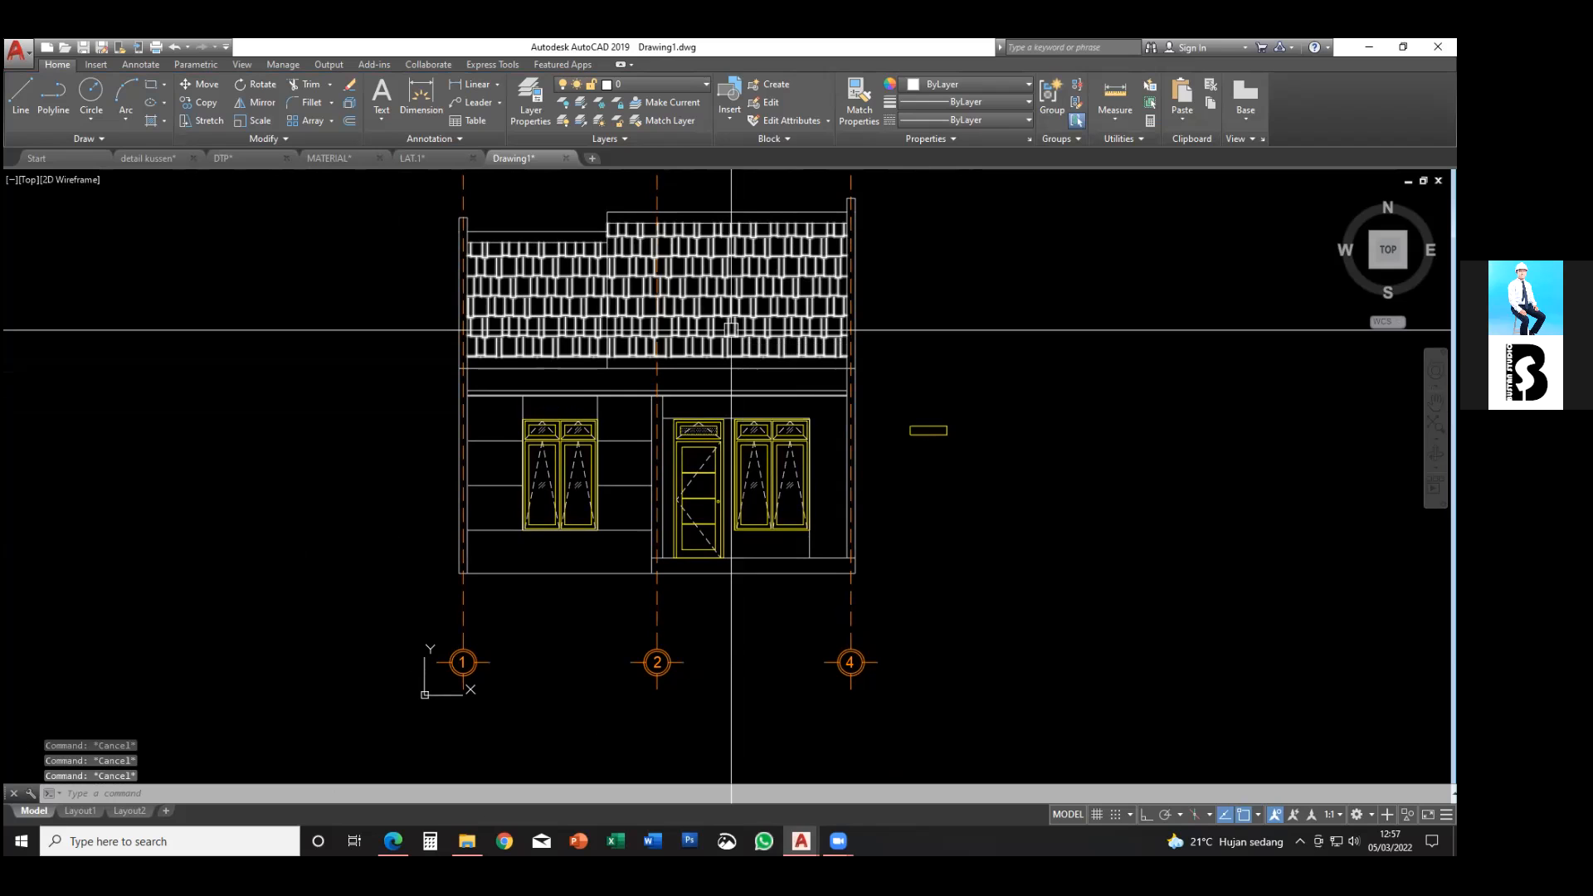
pyautogui.scroll(2, 621, 328)
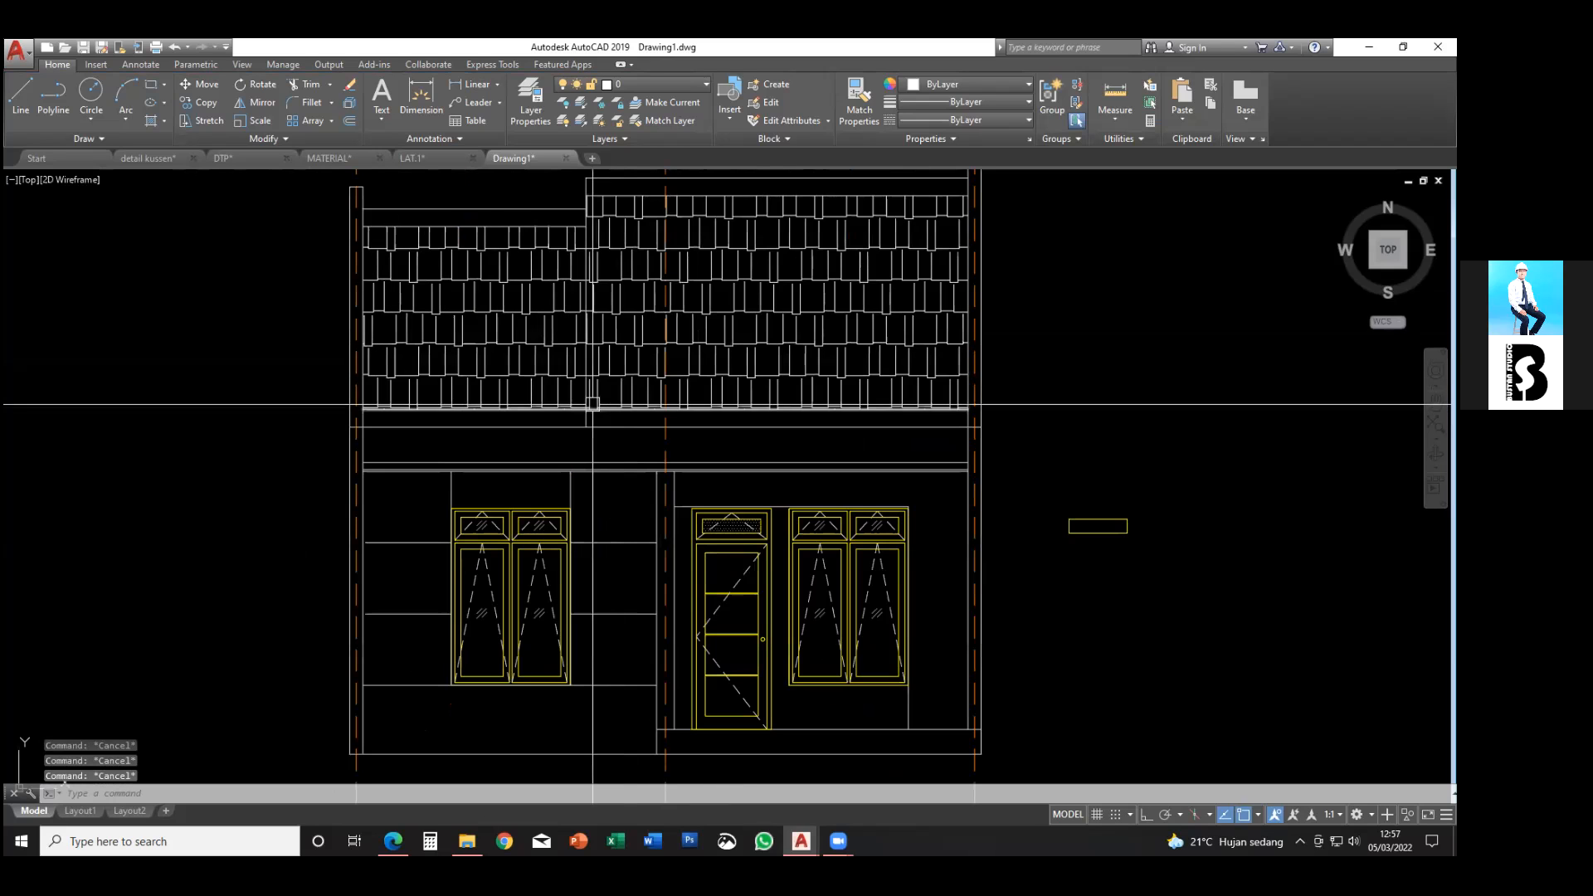
pyautogui.click(609, 362)
pyautogui.click(57, 66)
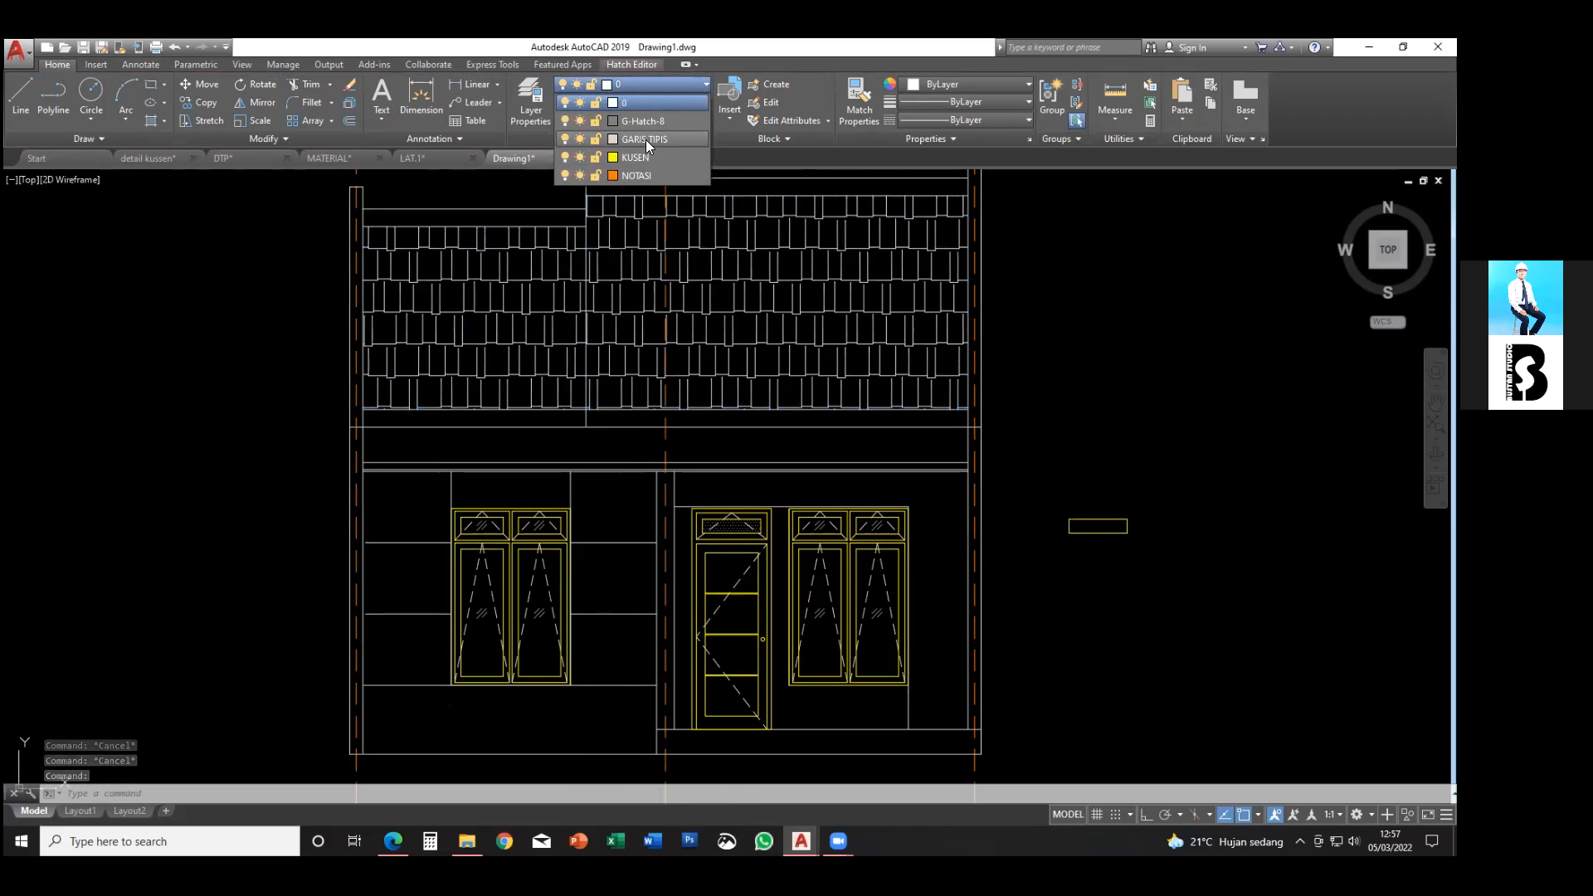
pyautogui.click(658, 118)
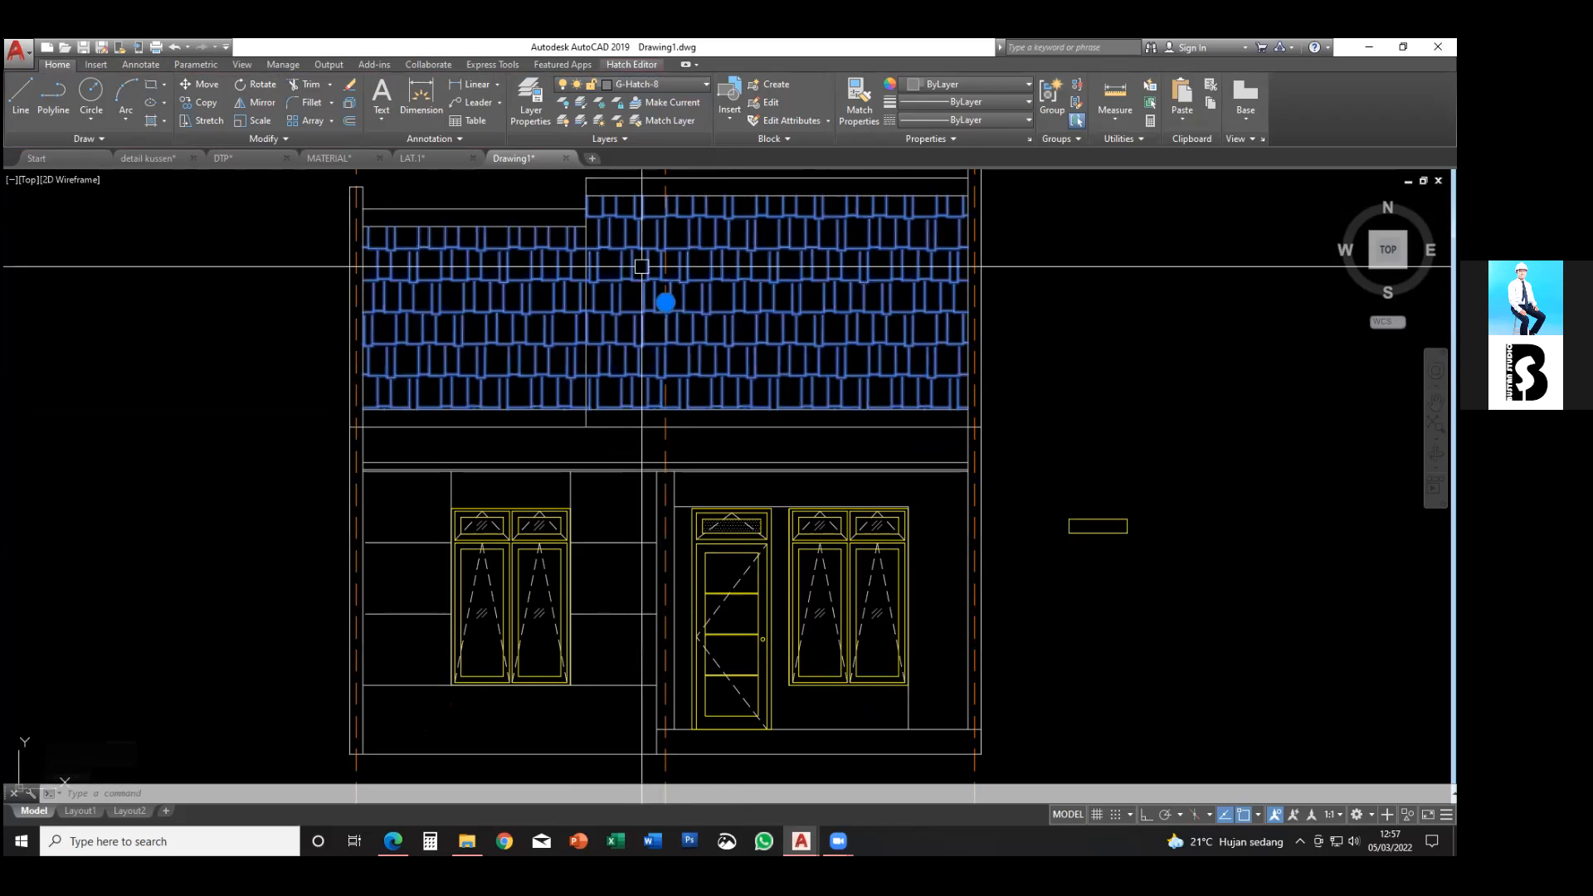
pyautogui.moveTo(623, 263); pyautogui.dragTo(627, 355, button='middle')
pyautogui.press('Escape')
pyautogui.scroll(-3, 614, 332)
pyautogui.scroll(2, 662, 393)
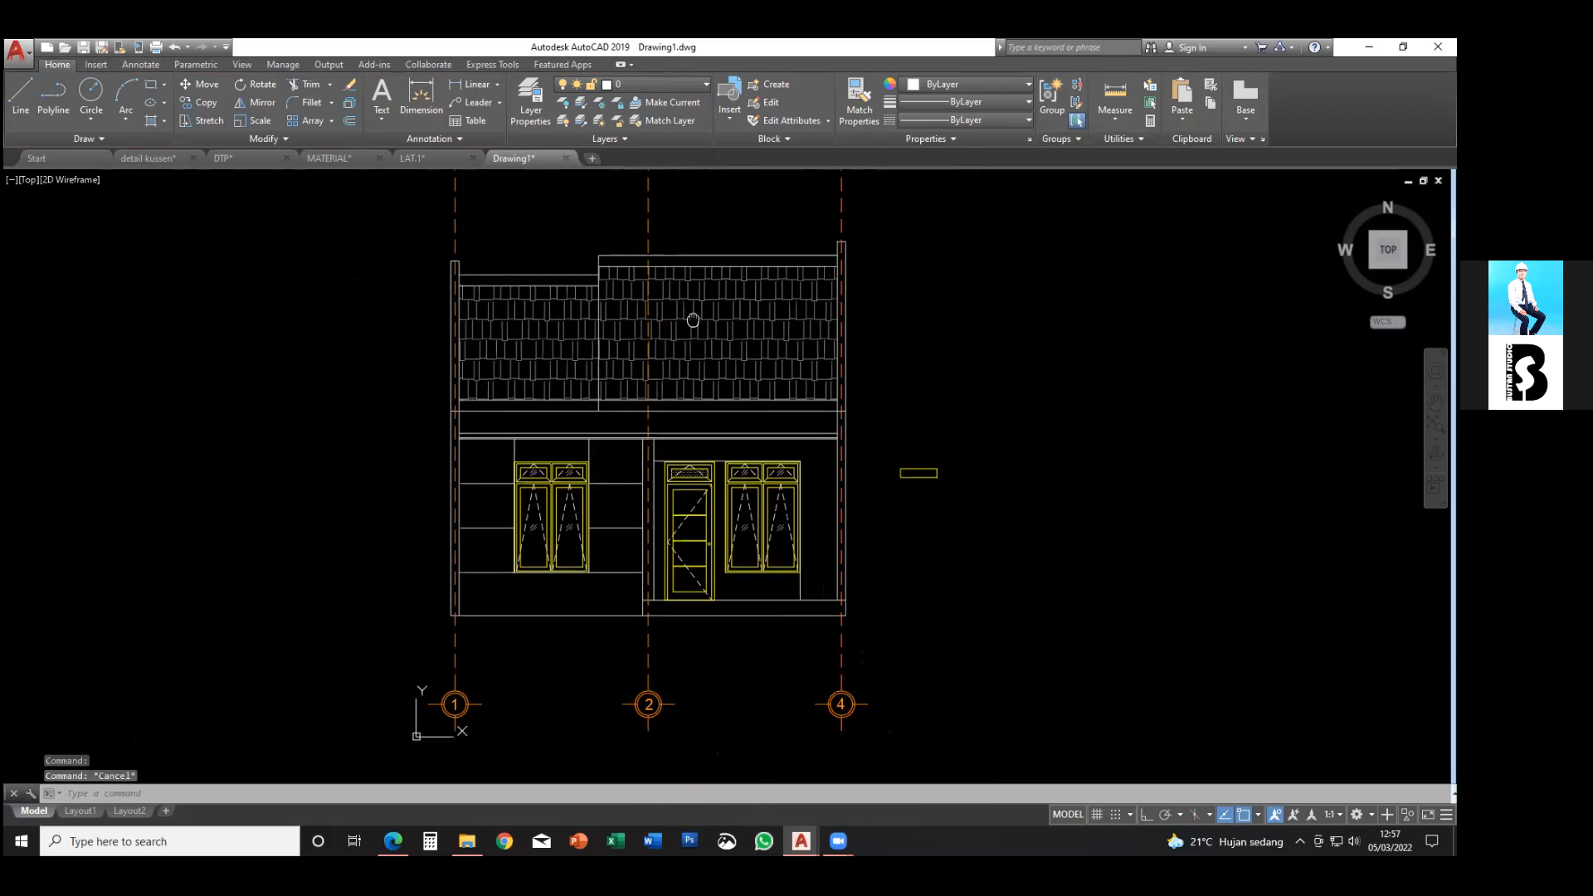
# - Hatch the wall area above the door and beside the window near axis 4 with the BRICK pattern
pyautogui.write('h')
pyautogui.press('Return')
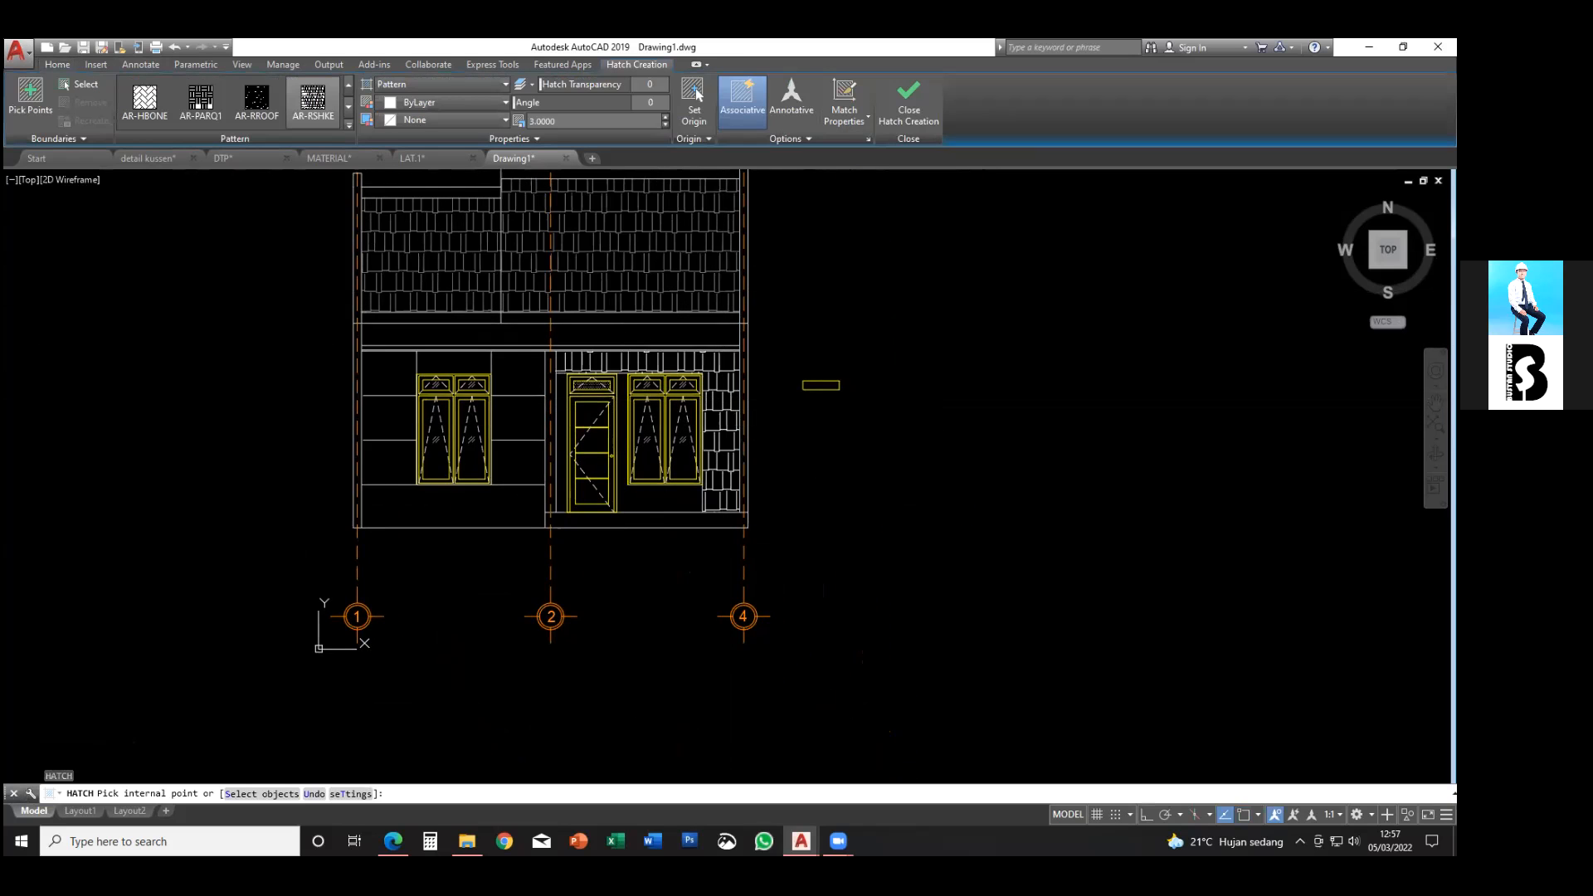
pyautogui.click(348, 124)
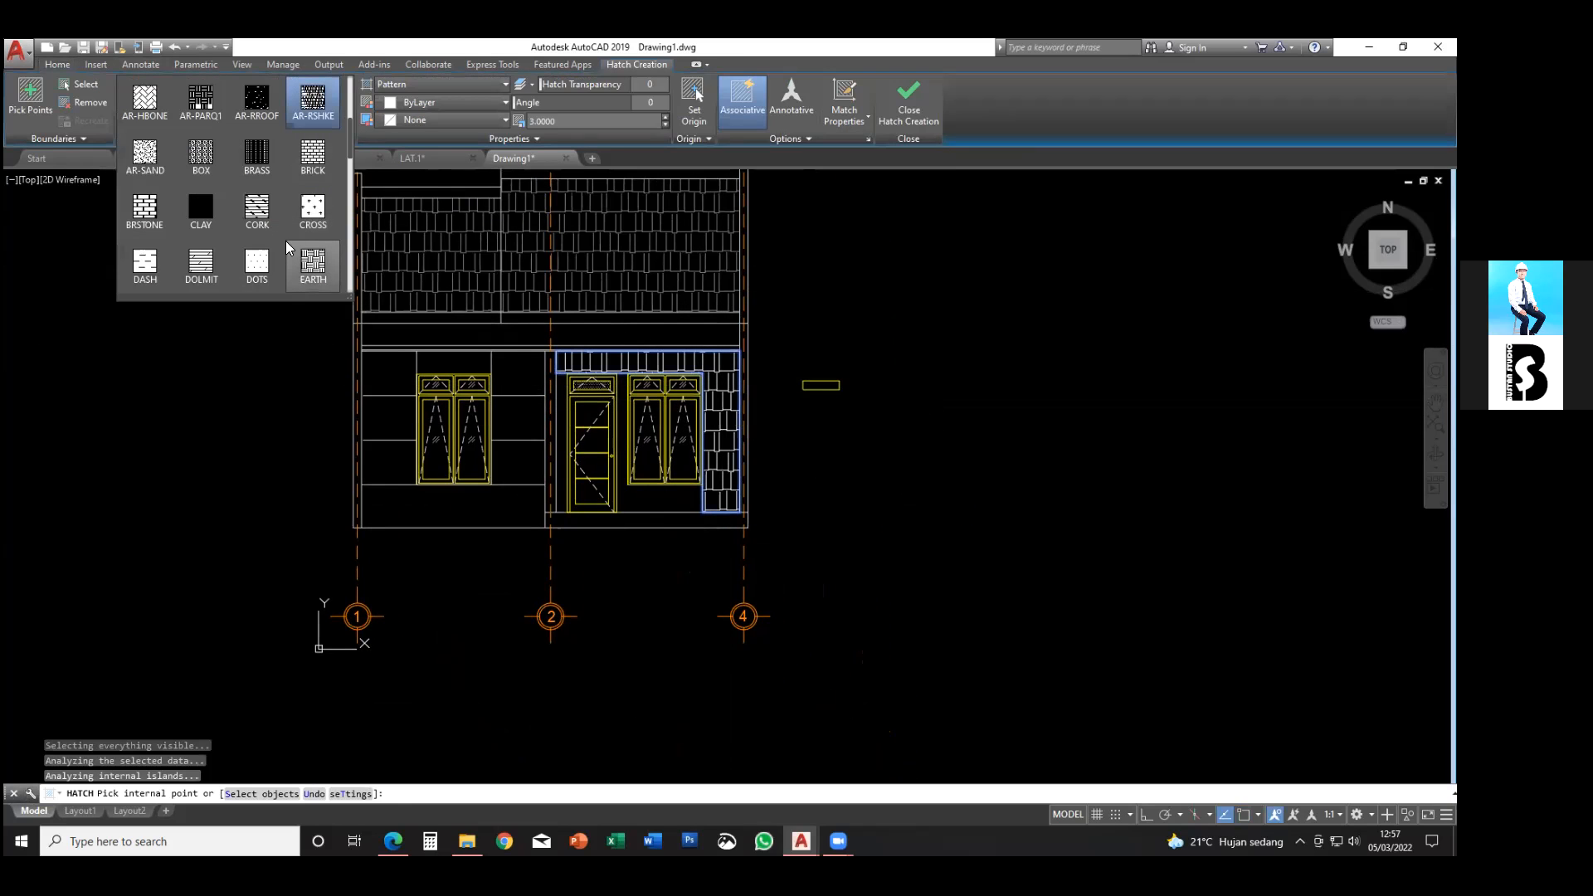
pyautogui.scroll(-2, 241, 251)
pyautogui.scroll(6, 228, 239)
pyautogui.scroll(2, 232, 230)
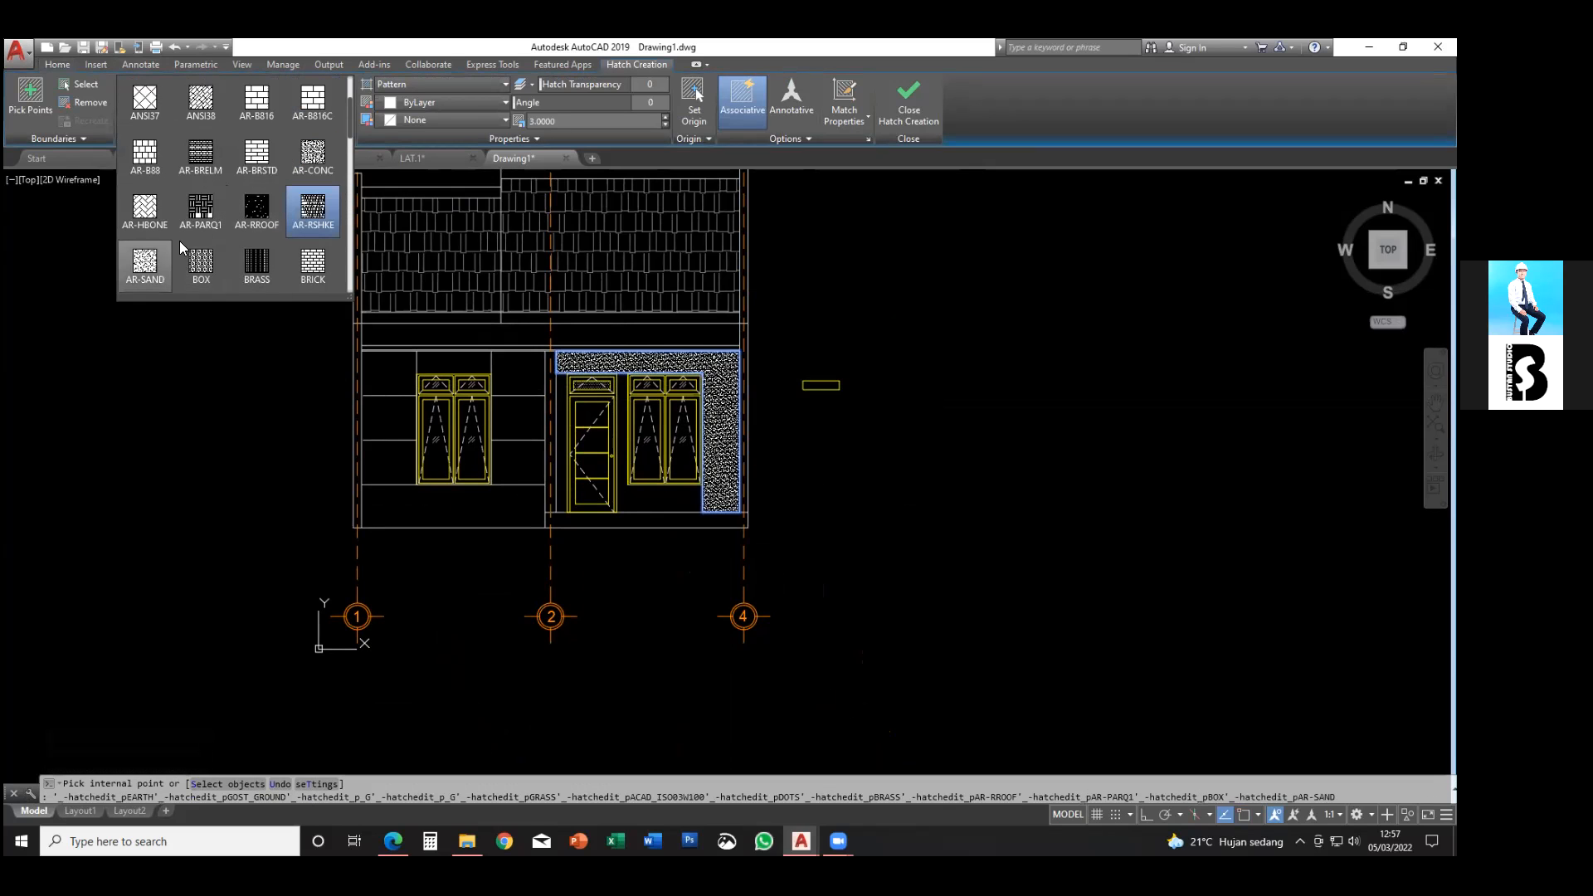
pyautogui.scroll(-1, 197, 229)
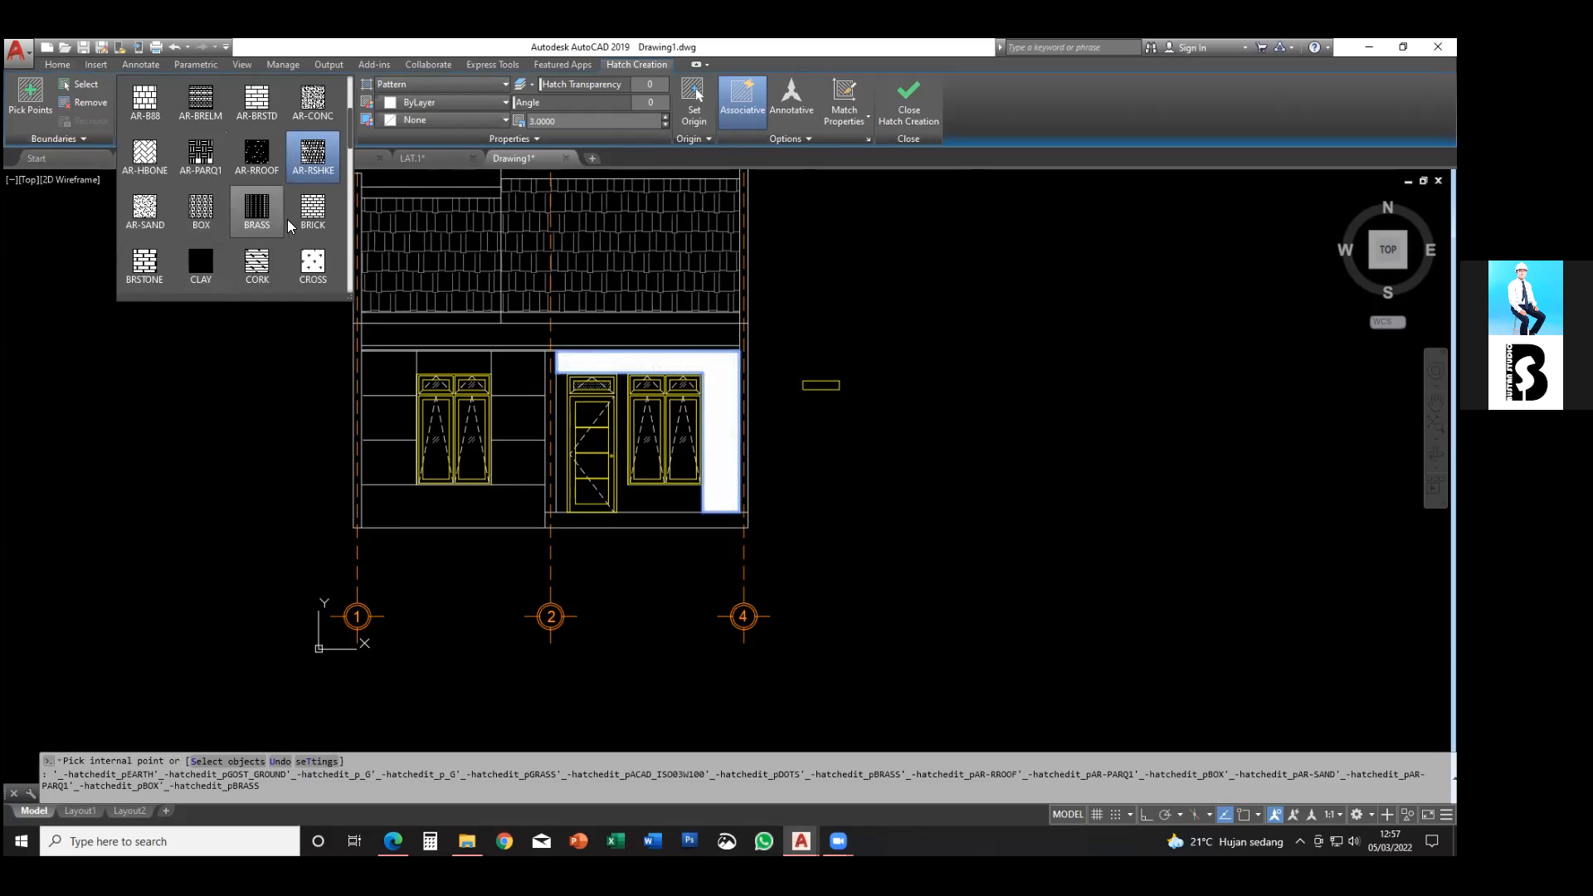
pyautogui.click(312, 214)
# - Try scale 100 for the brick hatch, settle on scale 50 and finish the hatch
pyautogui.scroll(4, 746, 394)
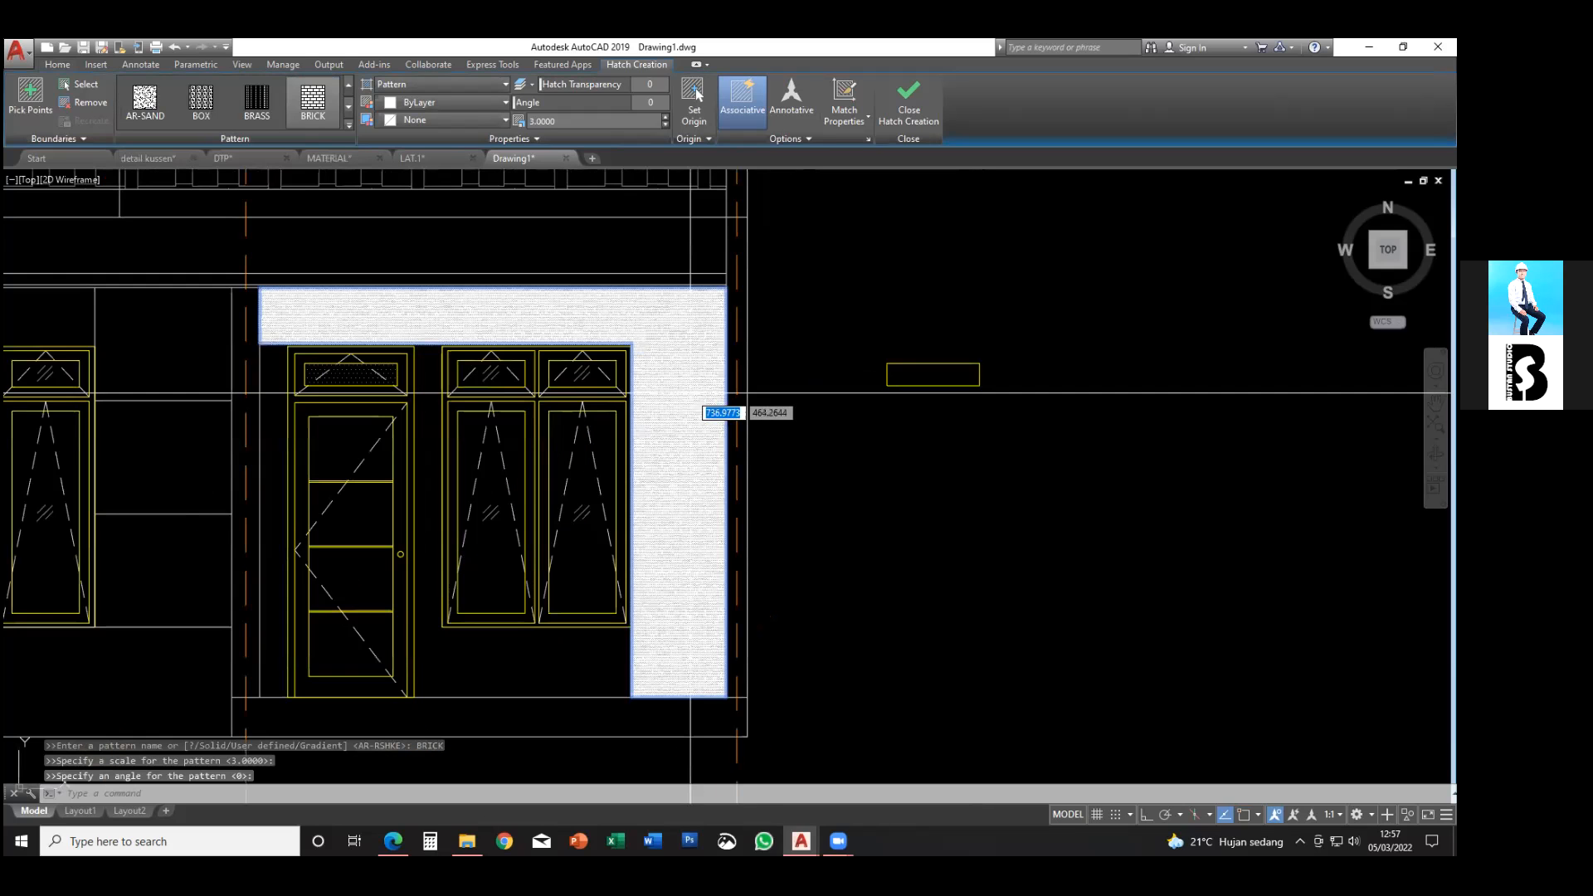
pyautogui.scroll(2, 687, 378)
pyautogui.scroll(2, 687, 378)
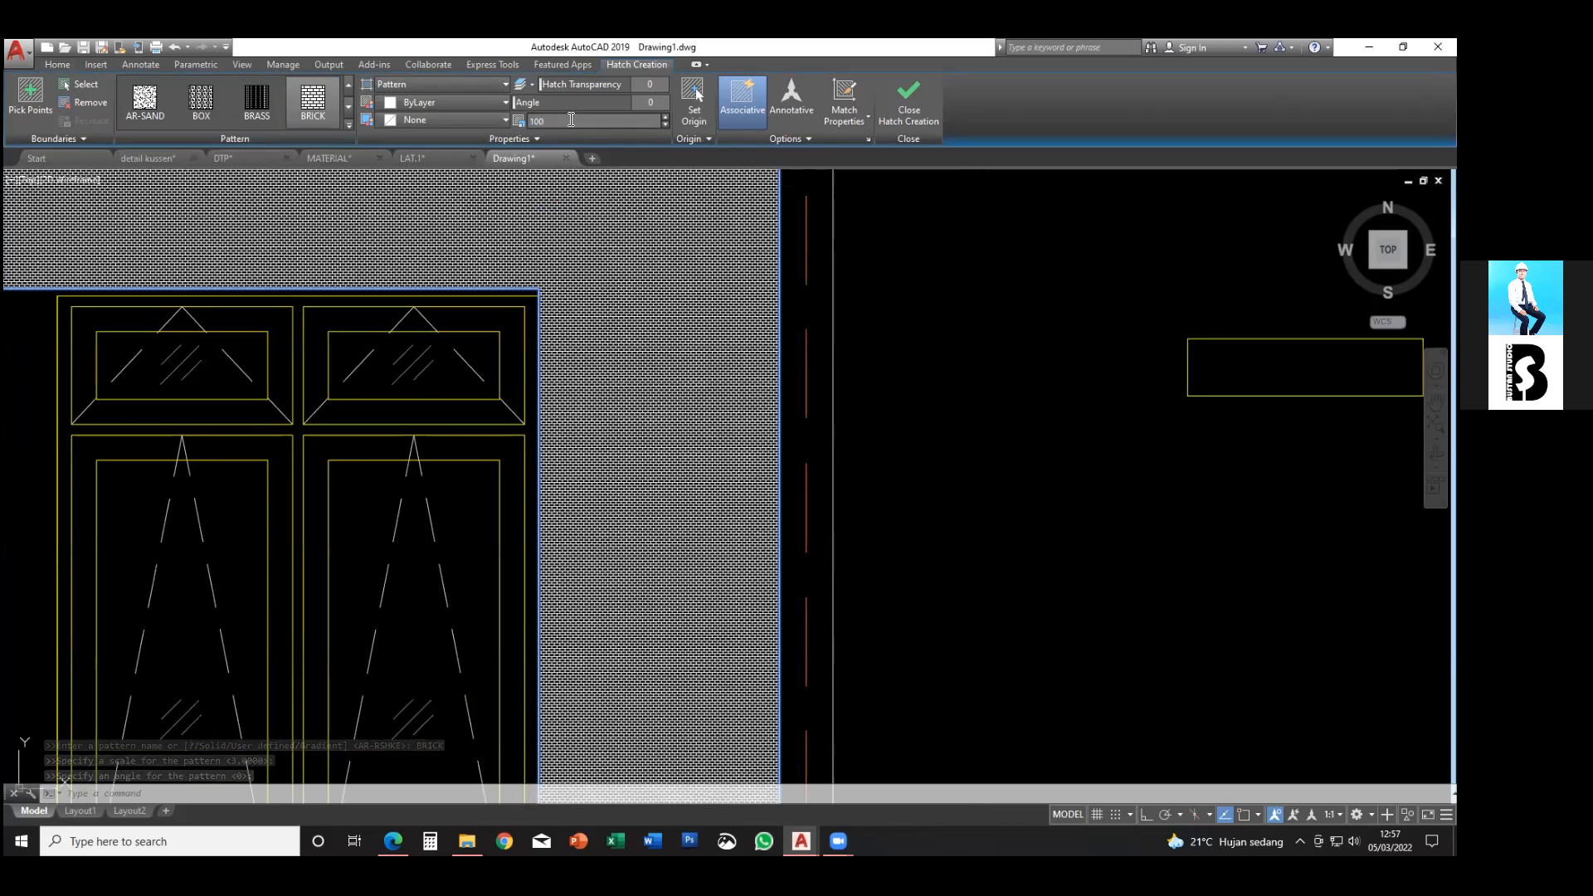
pyautogui.click(570, 120)
pyautogui.write('100')
pyautogui.press('Return')
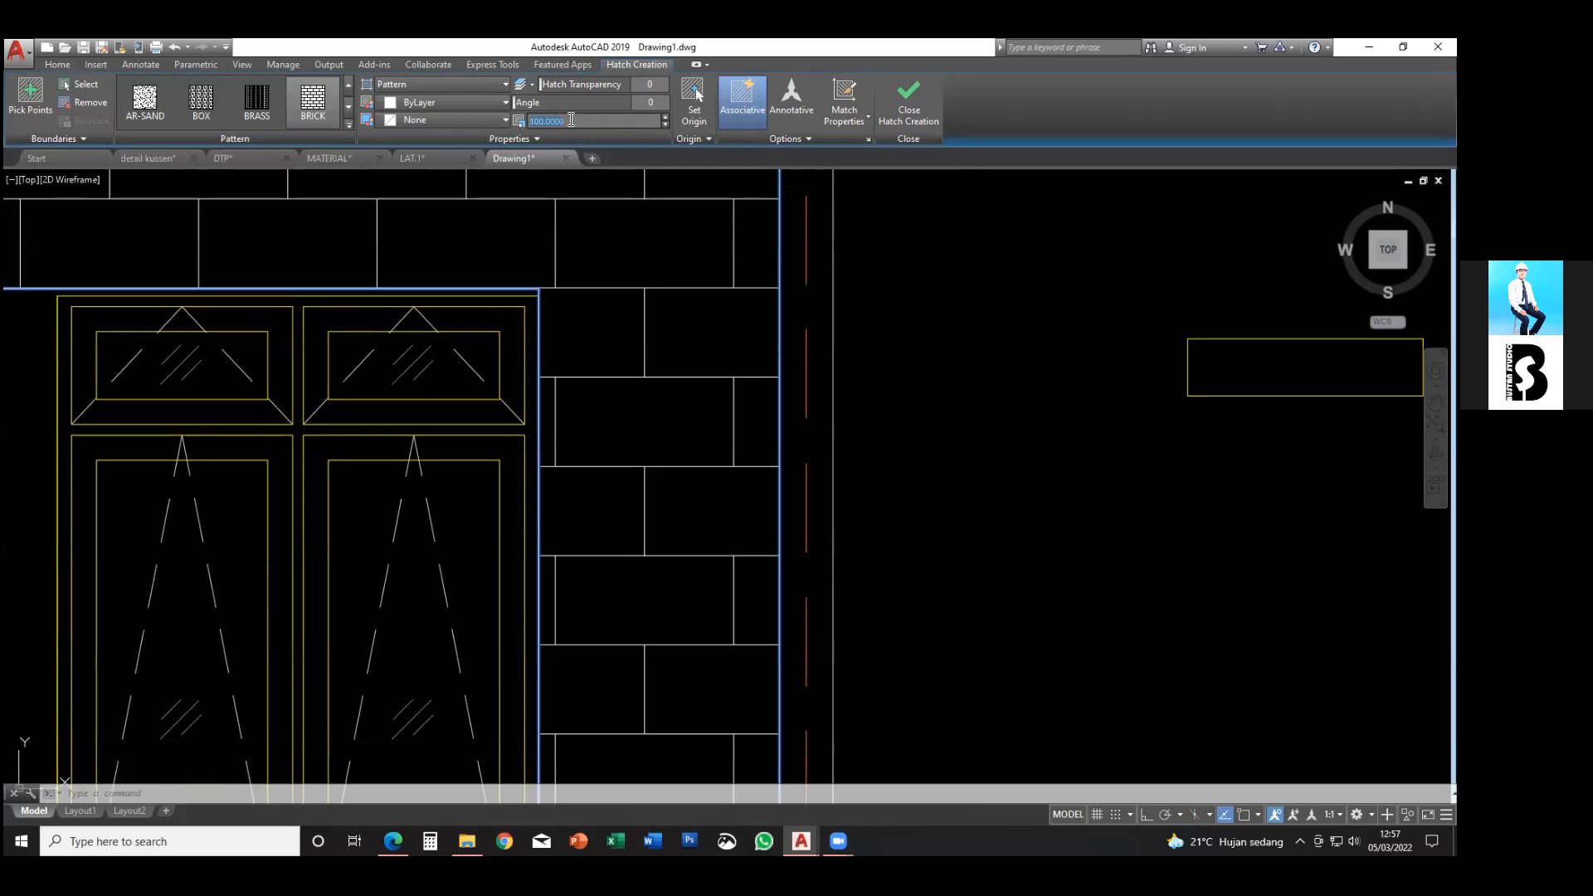
pyautogui.press('Return')
pyautogui.scroll(-5, 581, 464)
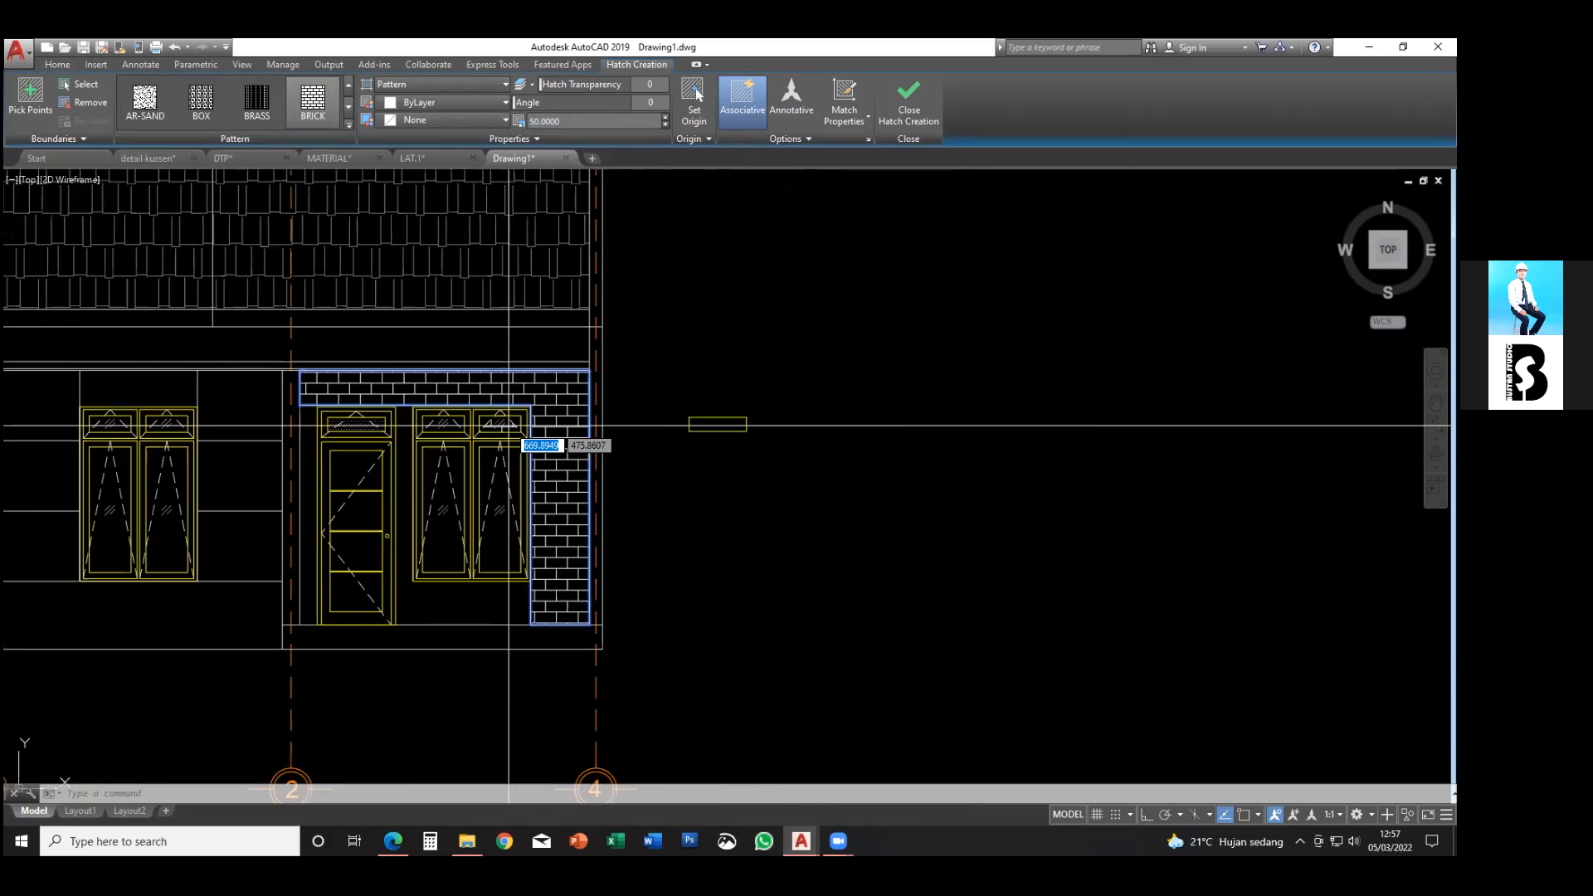
pyautogui.moveTo(662, 399); pyautogui.dragTo(692, 380, button='middle')
pyautogui.press('Return')
# - Hatch the wall strip below the window between axes 1 and 2 with the BRICK pattern at scale 50
pyautogui.press('Return')
pyautogui.moveTo(373, 537); pyautogui.dragTo(490, 502, button='middle')
pyautogui.click(505, 502)
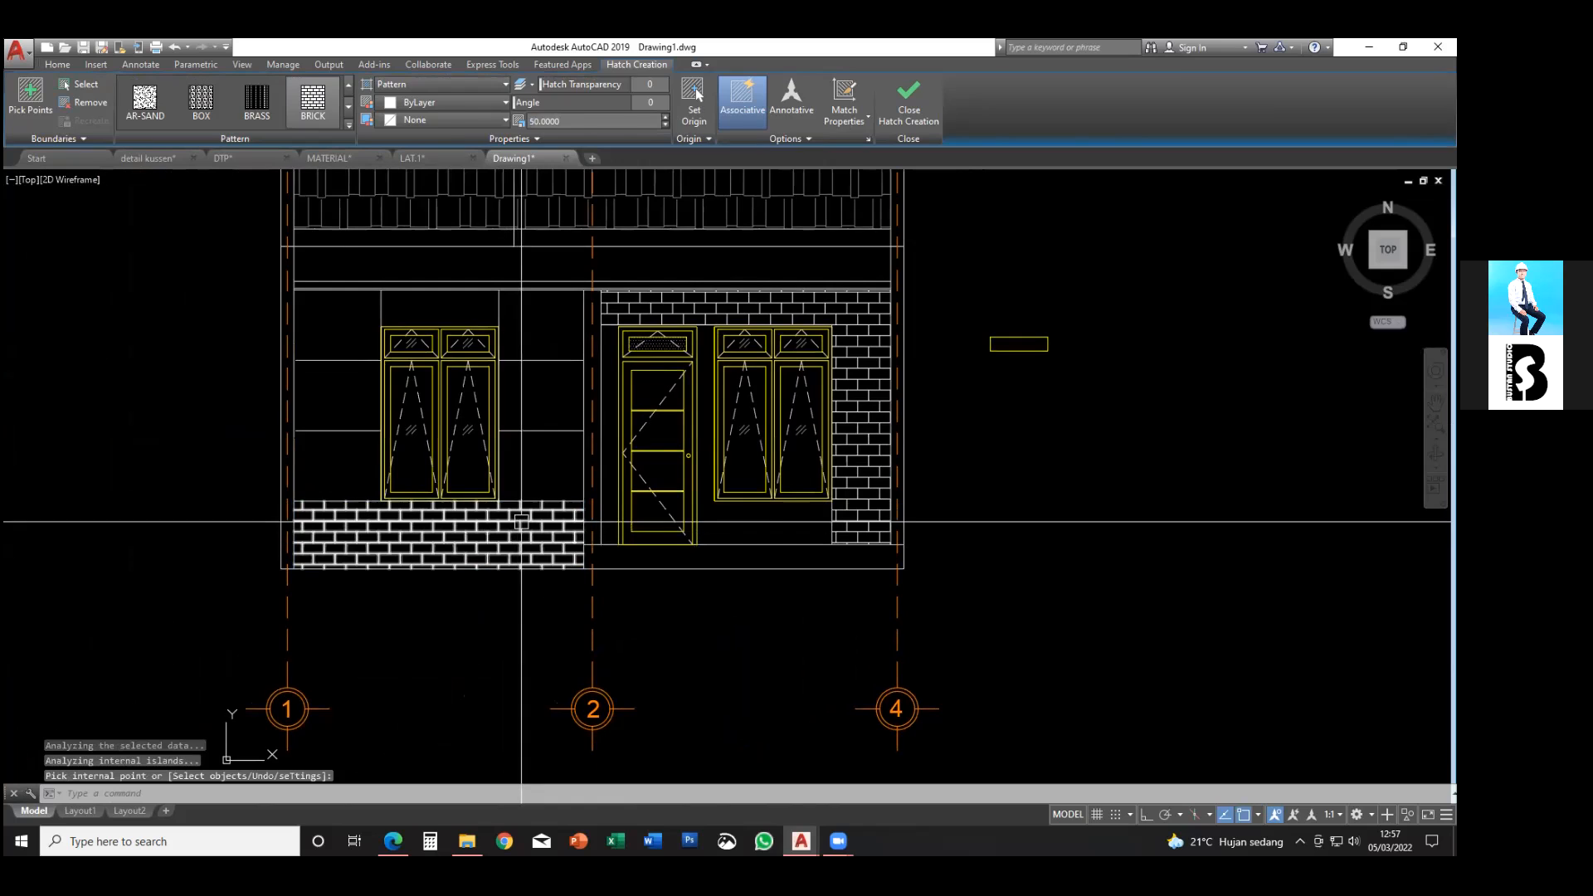
pyautogui.scroll(-2, 562, 494)
pyautogui.moveTo(608, 492); pyautogui.dragTo(611, 464, button='middle')
pyautogui.moveTo(698, 504); pyautogui.dragTo(647, 464, button='middle')
pyautogui.scroll(-2, 633, 479)
# - Move both brick wall hatches to the G-Hatch-8 layer
pyautogui.scroll(4, 647, 465)
pyautogui.moveTo(651, 523)
pyautogui.mouseDown(button='middle')
pyautogui.moveTo(613, 514)
pyautogui.moveTo(553, 625)
pyautogui.mouseUp(button='middle')
pyautogui.click(553, 625)
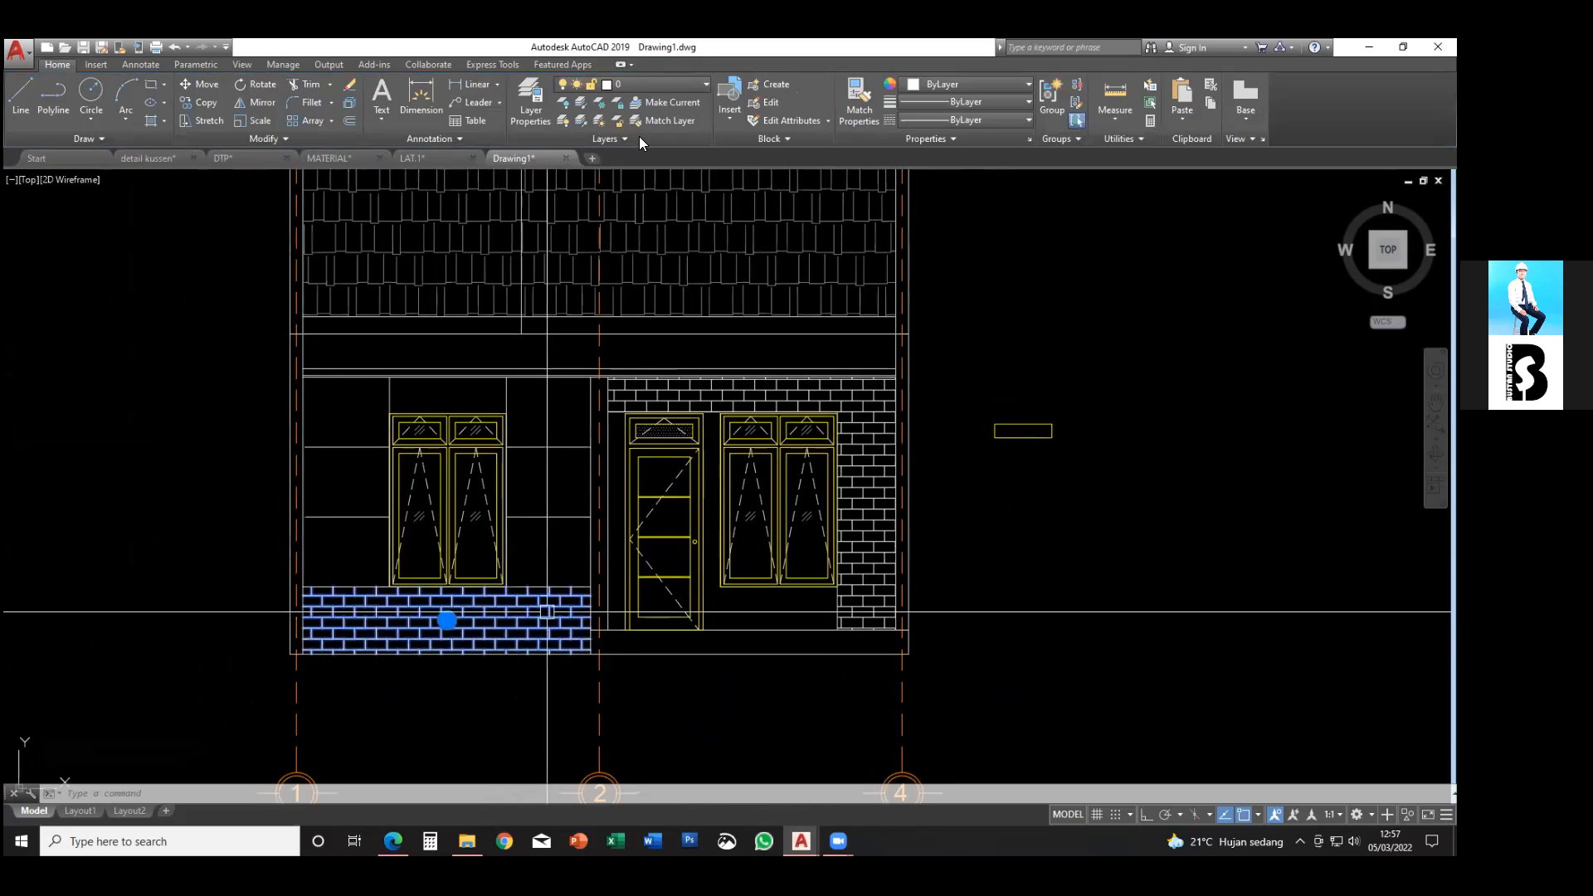
pyautogui.press('Escape')
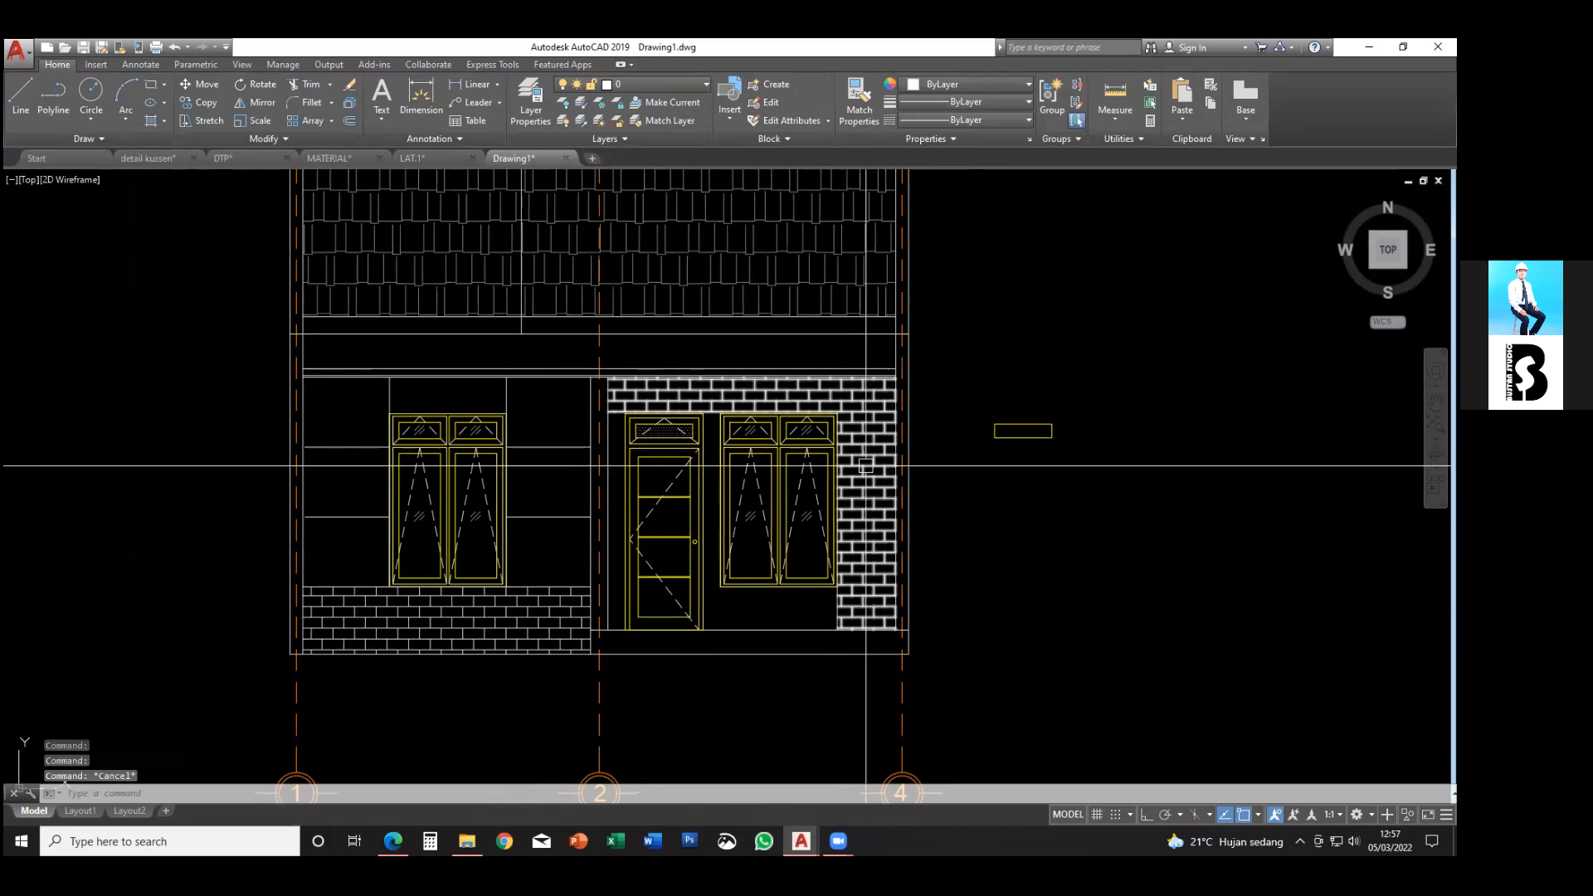
pyautogui.click(846, 458)
pyautogui.click(524, 621)
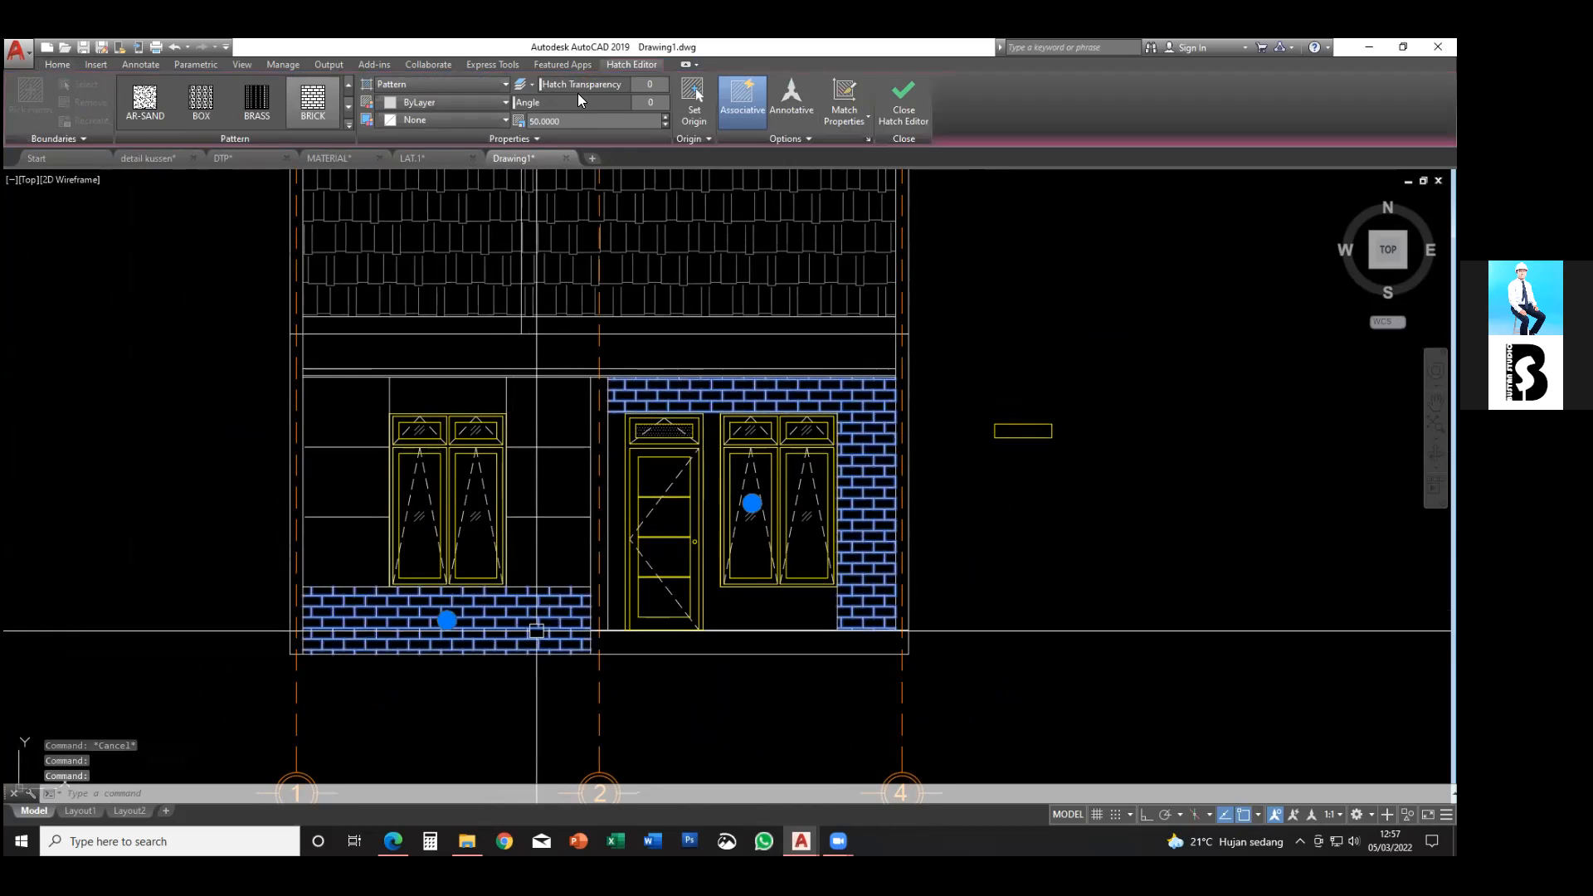
pyautogui.click(53, 67)
pyautogui.click(660, 86)
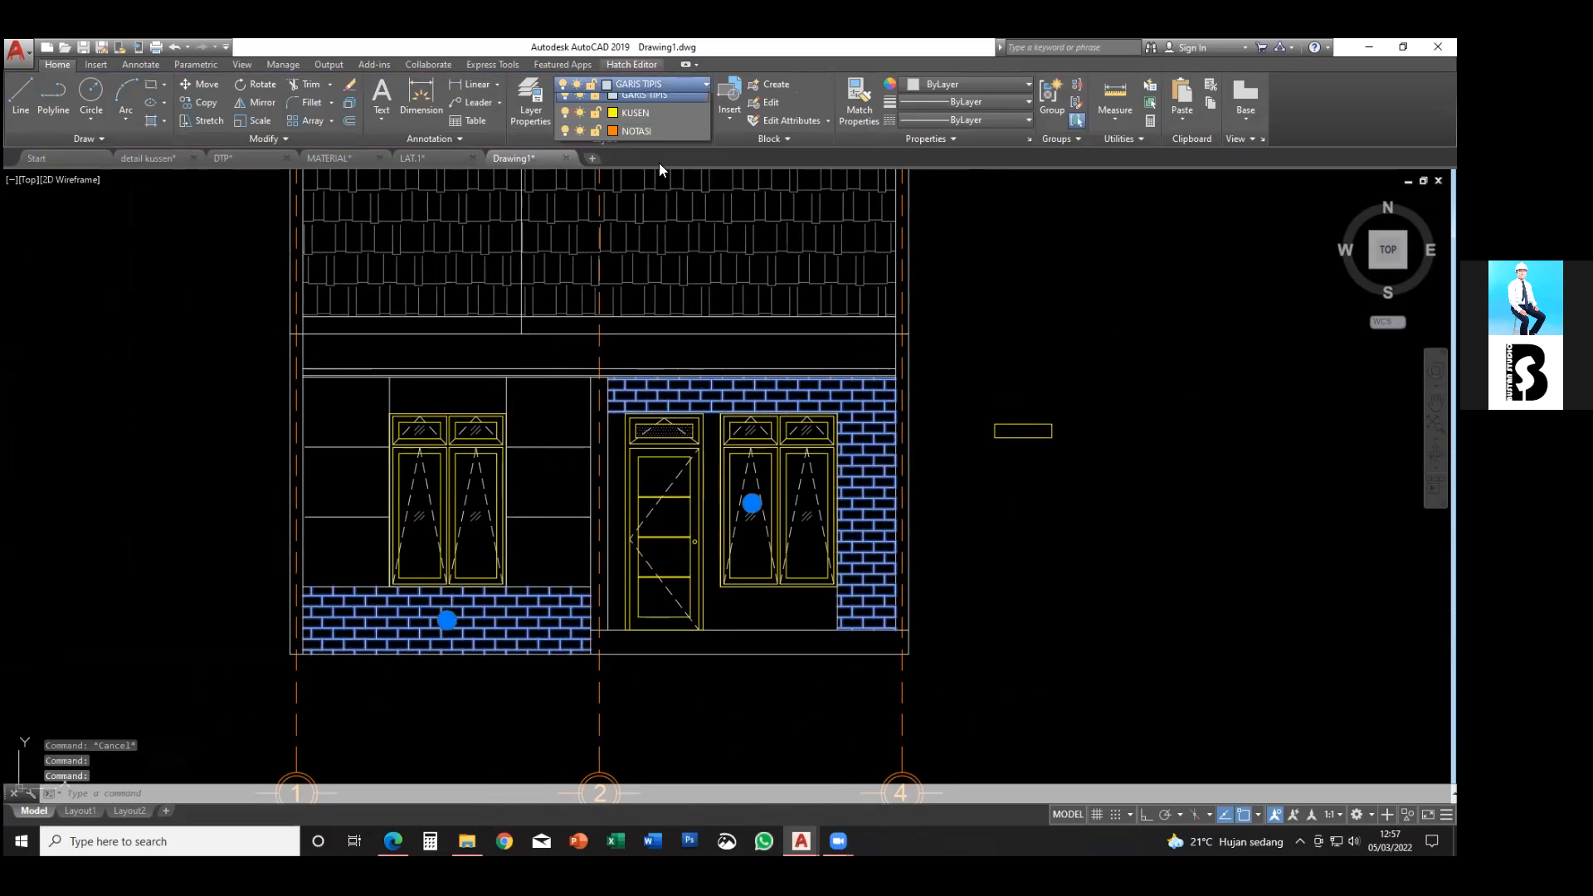
pyautogui.click(657, 136)
pyautogui.press('Escape')
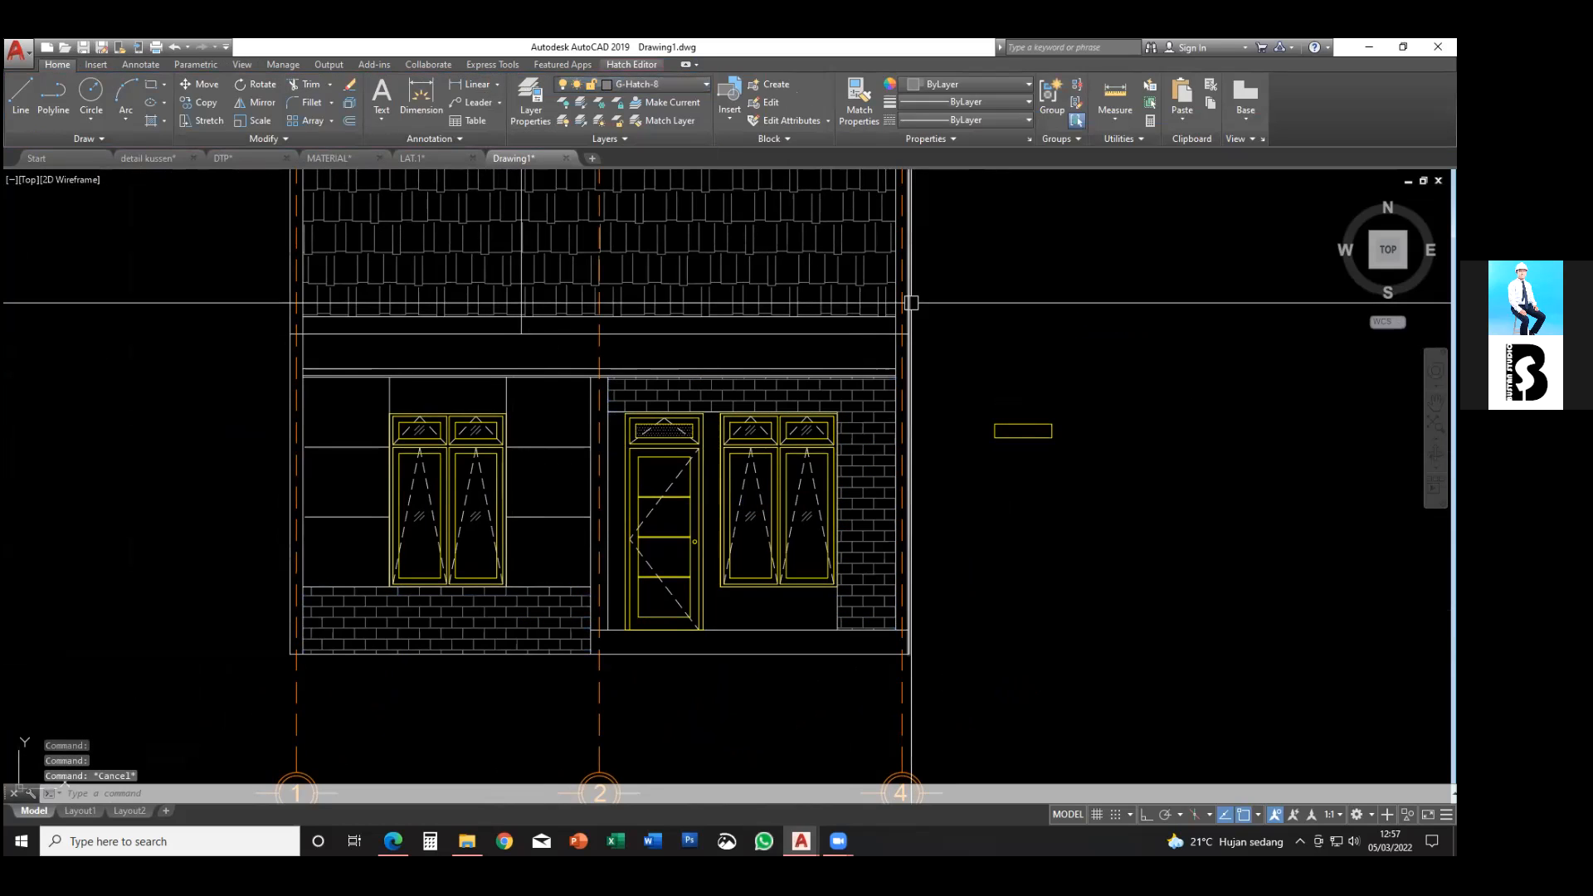
pyautogui.scroll(-4, 862, 407)
pyautogui.press('Escape')
pyautogui.click(839, 388)
pyautogui.click(879, 424)
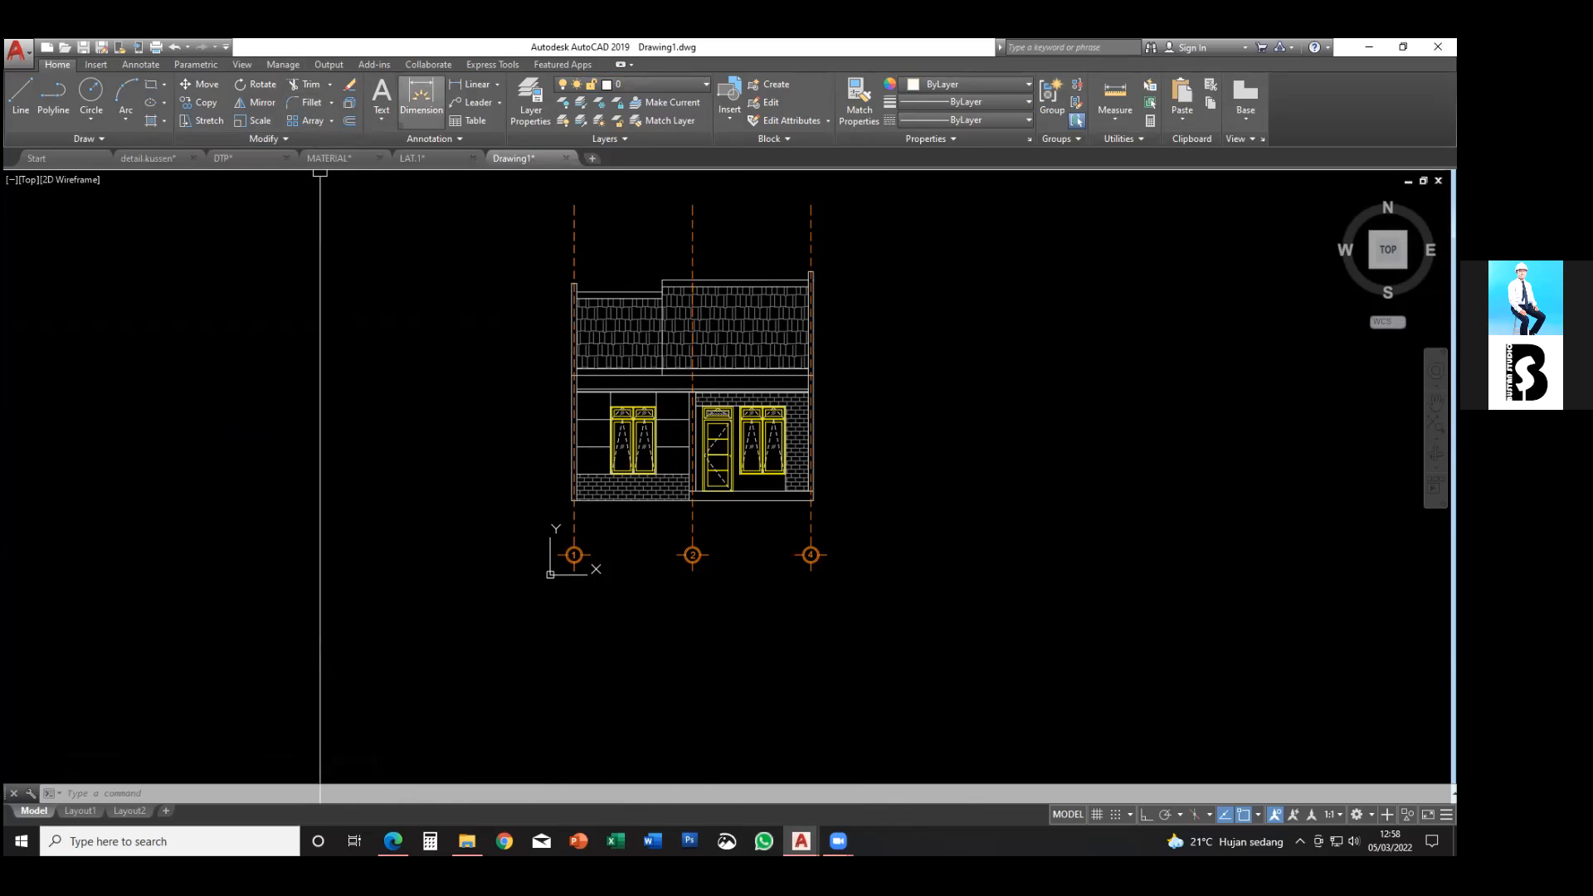
# - Add a horizontal linear dimension from axis 1 to axis 2 just below the elevation's base line
pyautogui.click(471, 84)
pyautogui.scroll(4, 604, 507)
pyautogui.click(523, 492)
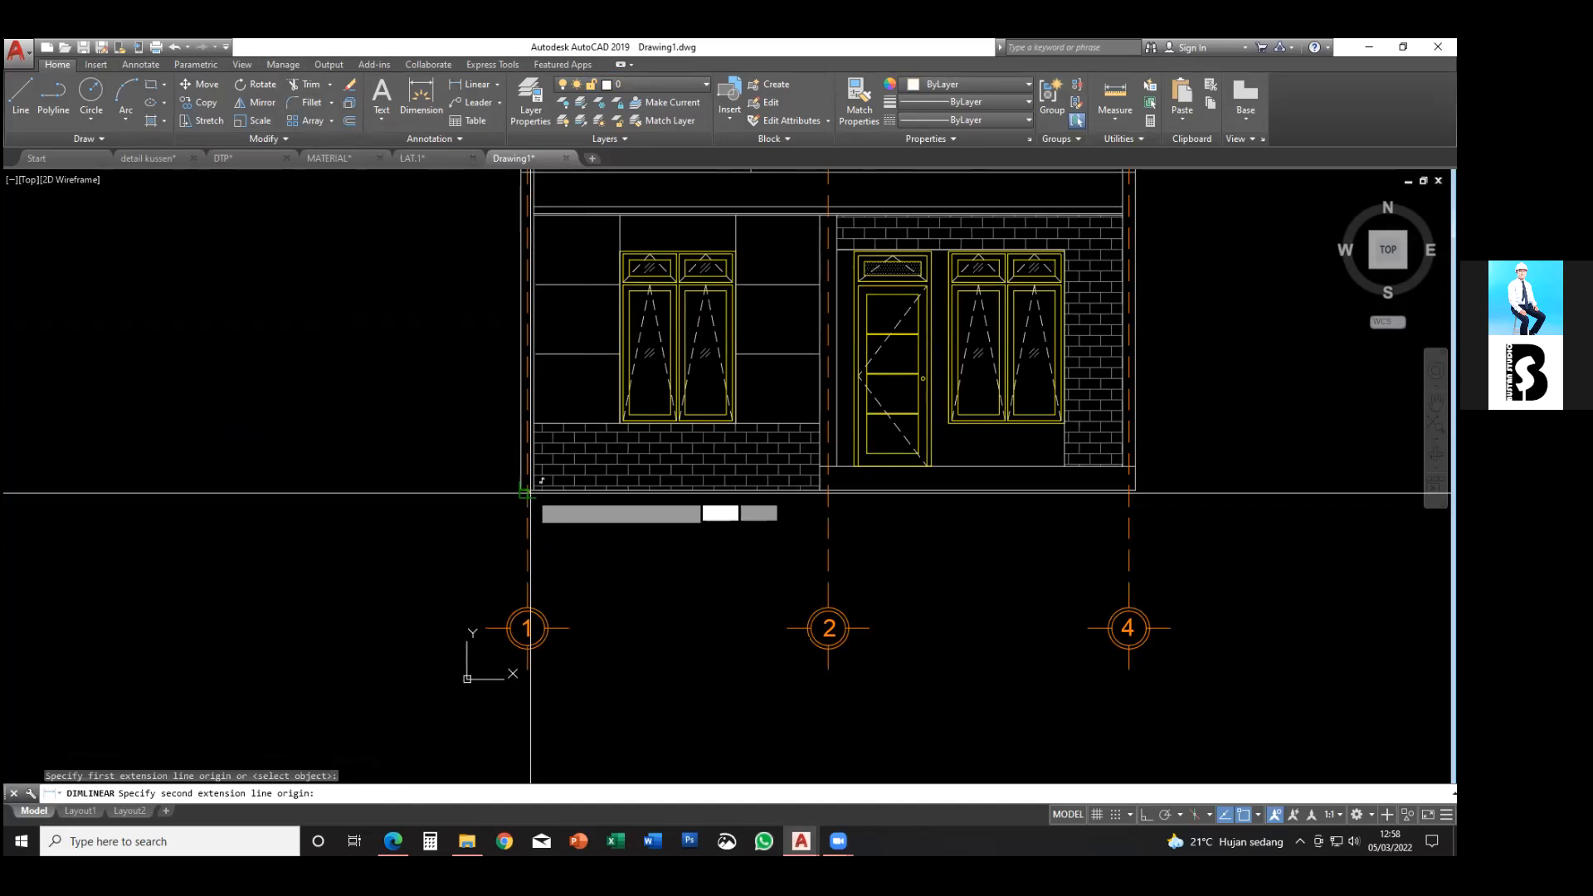
pyautogui.click(827, 490)
pyautogui.click(827, 540)
pyautogui.moveTo(834, 497); pyautogui.dragTo(775, 456, button='middle')
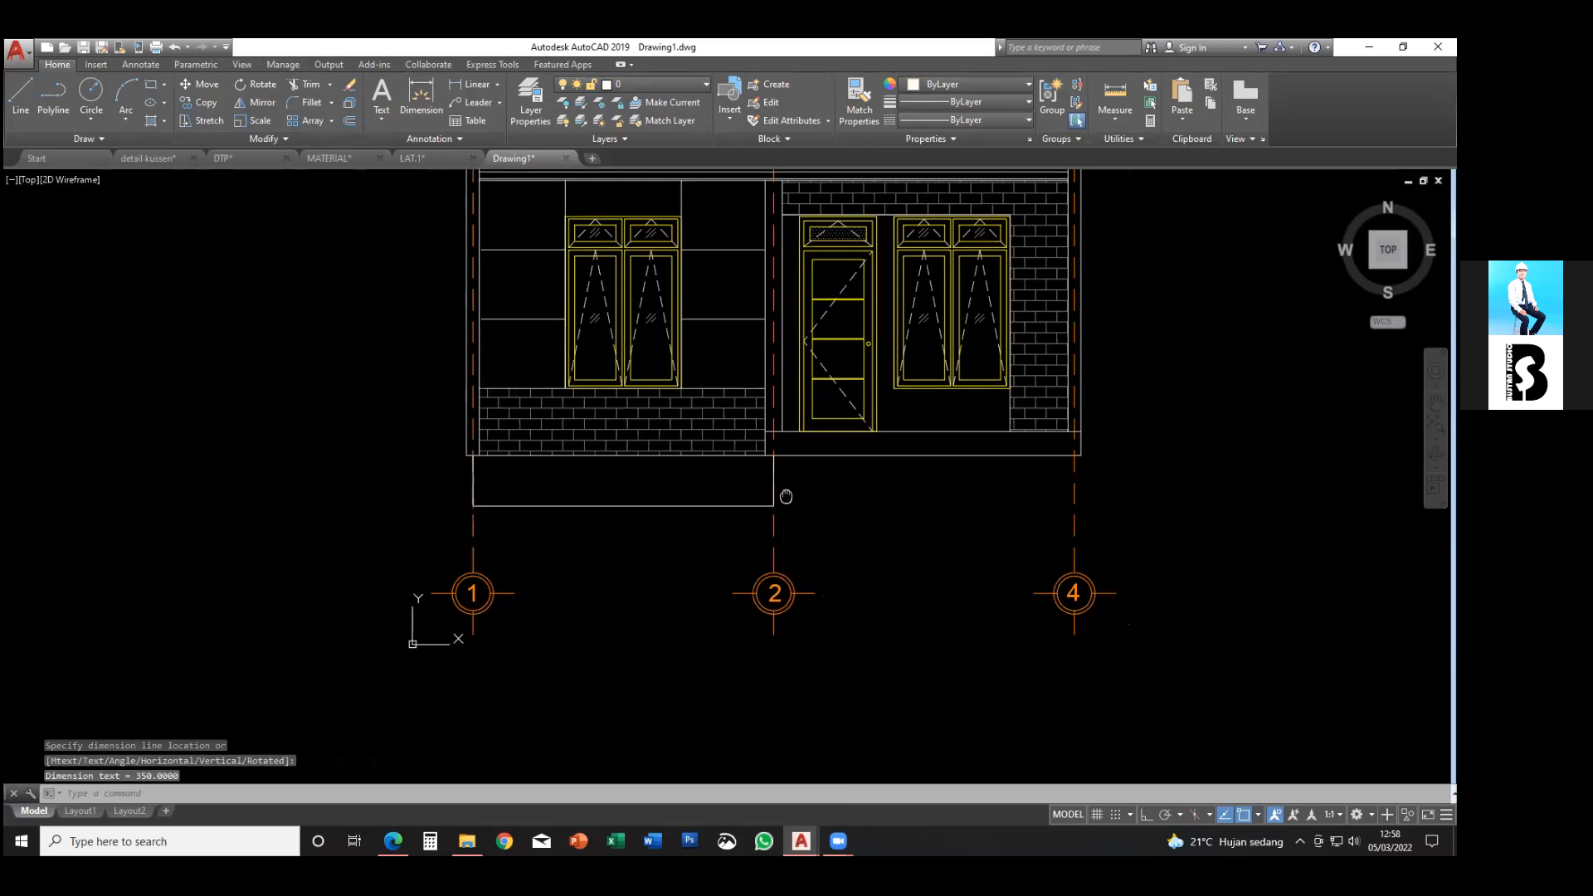
# - Add a horizontal linear dimension from axis 2 to axis 4 in line with the existing axis 1–2 dimension
pyautogui.press('Return')
pyautogui.click(769, 447)
pyautogui.click(1069, 447)
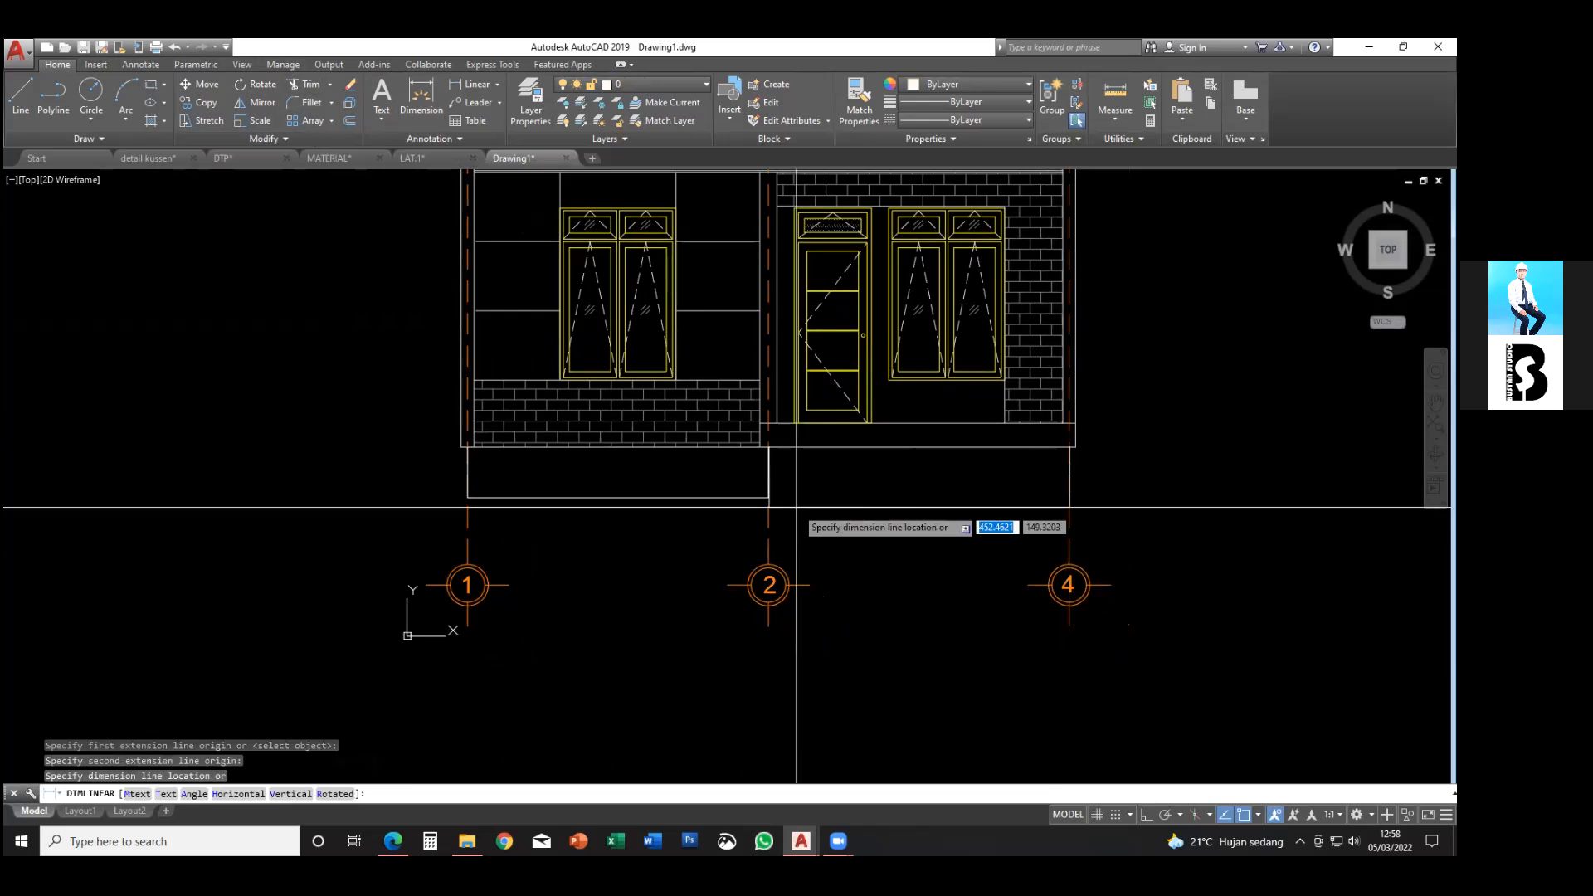
pyautogui.click(768, 498)
pyautogui.press('Escape')
pyautogui.moveTo(865, 507)
pyautogui.mouseDown(button='middle')
pyautogui.moveTo(740, 500)
pyautogui.moveTo(813, 467)
pyautogui.mouseUp(button='middle')
pyautogui.scroll(2, 741, 491)
pyautogui.press('Escape')
pyautogui.press('Escape')
pyautogui.scroll(2, 780, 472)
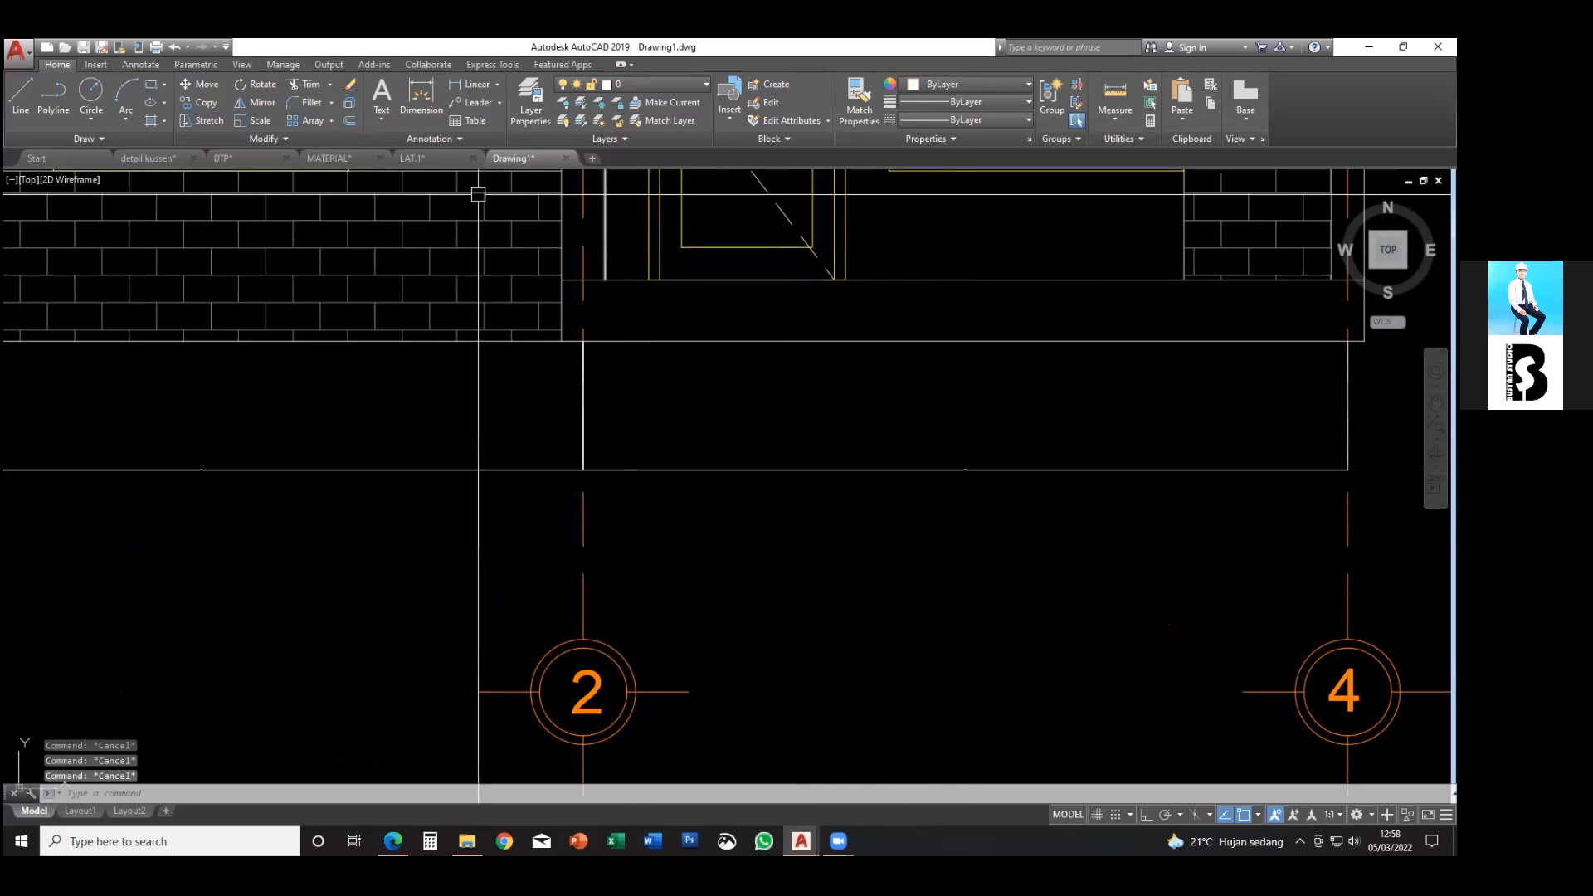
# - In the DTP drawing, copy the three grid dimensions below the floor plan to the clipboard
pyautogui.click(235, 159)
pyautogui.moveTo(561, 446); pyautogui.dragTo(563, 267, button='middle')
pyautogui.moveTo(537, 539); pyautogui.dragTo(565, 294, button='middle')
pyautogui.click(570, 559)
pyautogui.scroll(2, 605, 543)
pyautogui.click(603, 537)
pyautogui.press('Escape')
pyautogui.click(604, 545)
pyautogui.click(675, 545)
pyautogui.moveTo(669, 554); pyautogui.dragTo(666, 533, button='middle')
pyautogui.scroll(2, 615, 530)
pyautogui.scroll(-2, 580, 522)
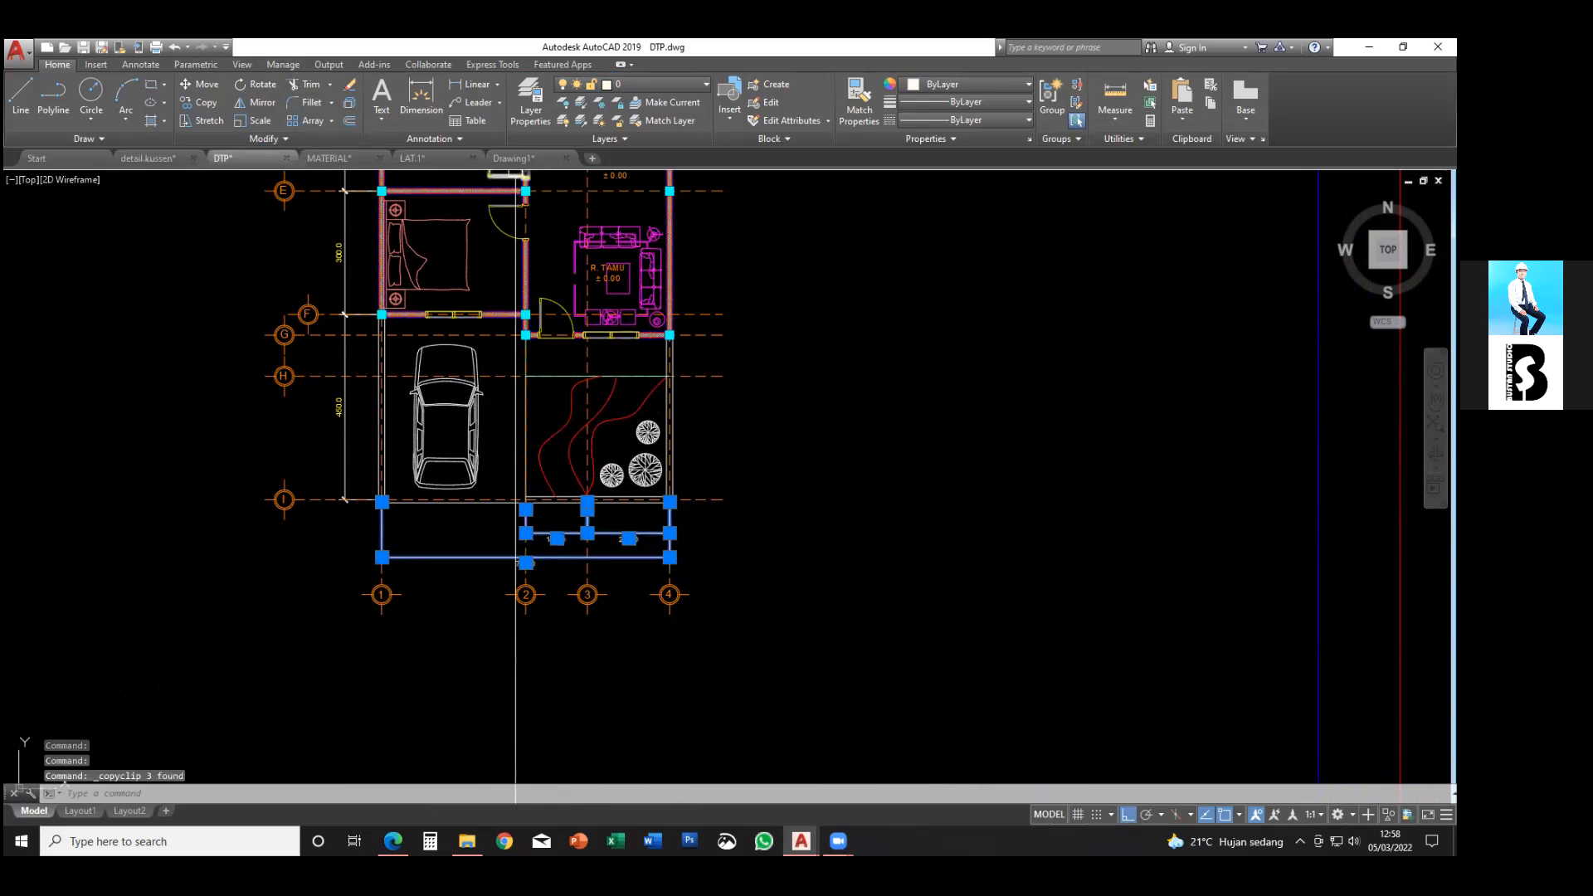
# - Return to Drawing1 and paste the copied dimensions in the empty space beside the front elevation
pyautogui.hotkey('ctrl', 'Tab')
pyautogui.scroll(-4, 664, 354)
pyautogui.moveTo(719, 430); pyautogui.dragTo(626, 423, button='middle')
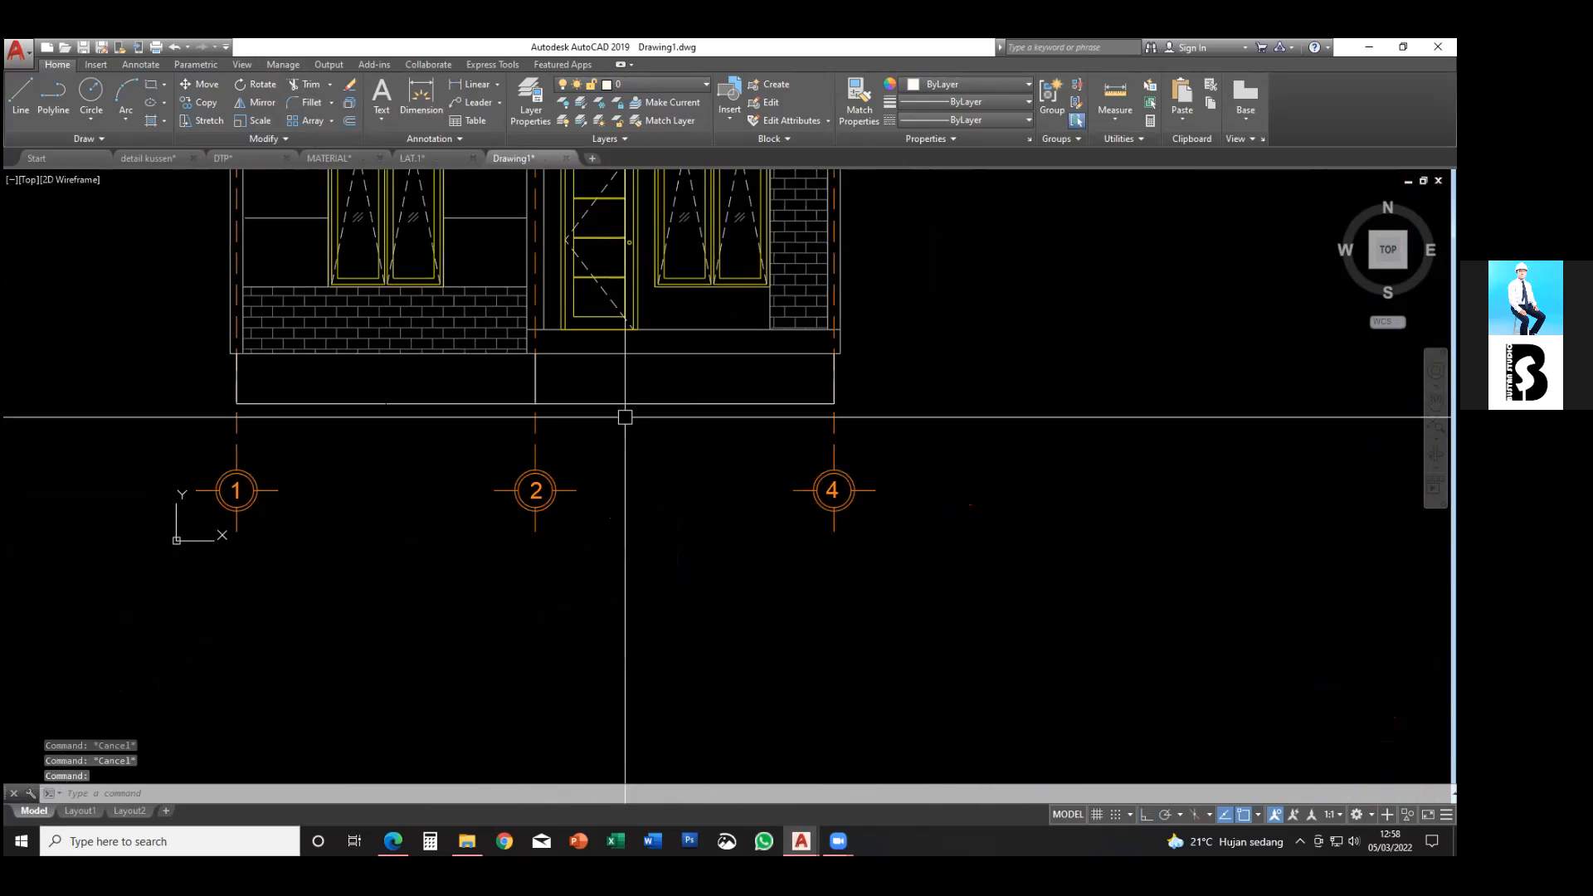
pyautogui.hotkey('ctrl', 'v')
pyautogui.moveTo(985, 434); pyautogui.dragTo(720, 416, button='middle')
pyautogui.click(790, 464)
# - Match the properties of the pasted 700 dimension onto both axis dimensions below the elevation
pyautogui.write('ma')
pyautogui.moveTo(977, 440); pyautogui.dragTo(1007, 439, button='middle')
pyautogui.press('Return')
pyautogui.click(995, 416)
pyautogui.scroll(-2, 883, 433)
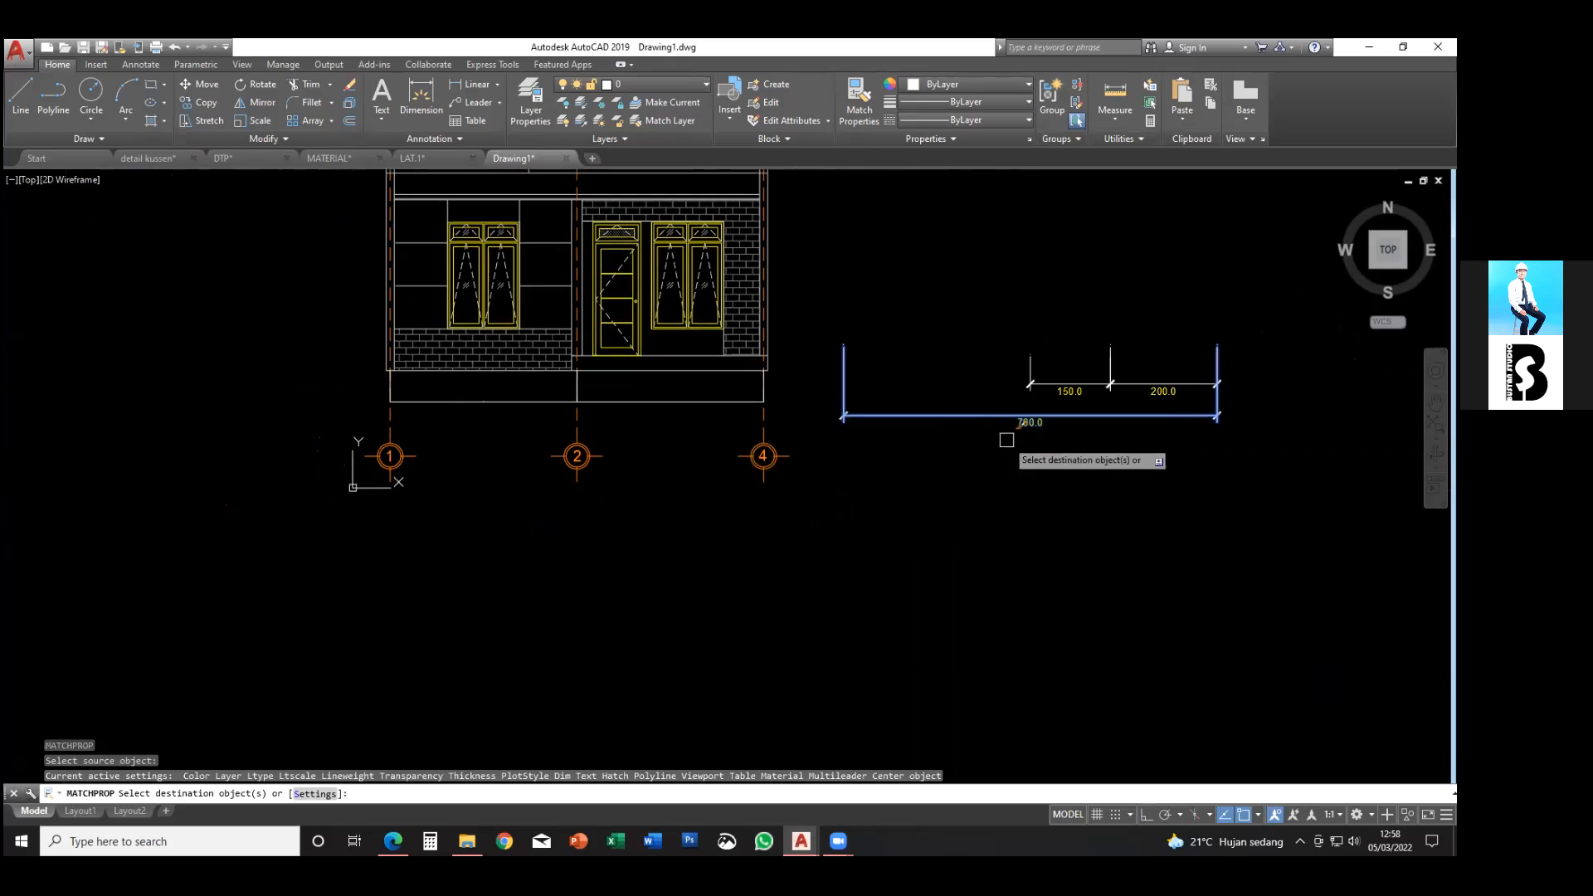
pyautogui.click(664, 405)
pyautogui.click(476, 399)
pyautogui.moveTo(550, 388); pyautogui.dragTo(555, 481, button='middle')
pyautogui.press('Escape')
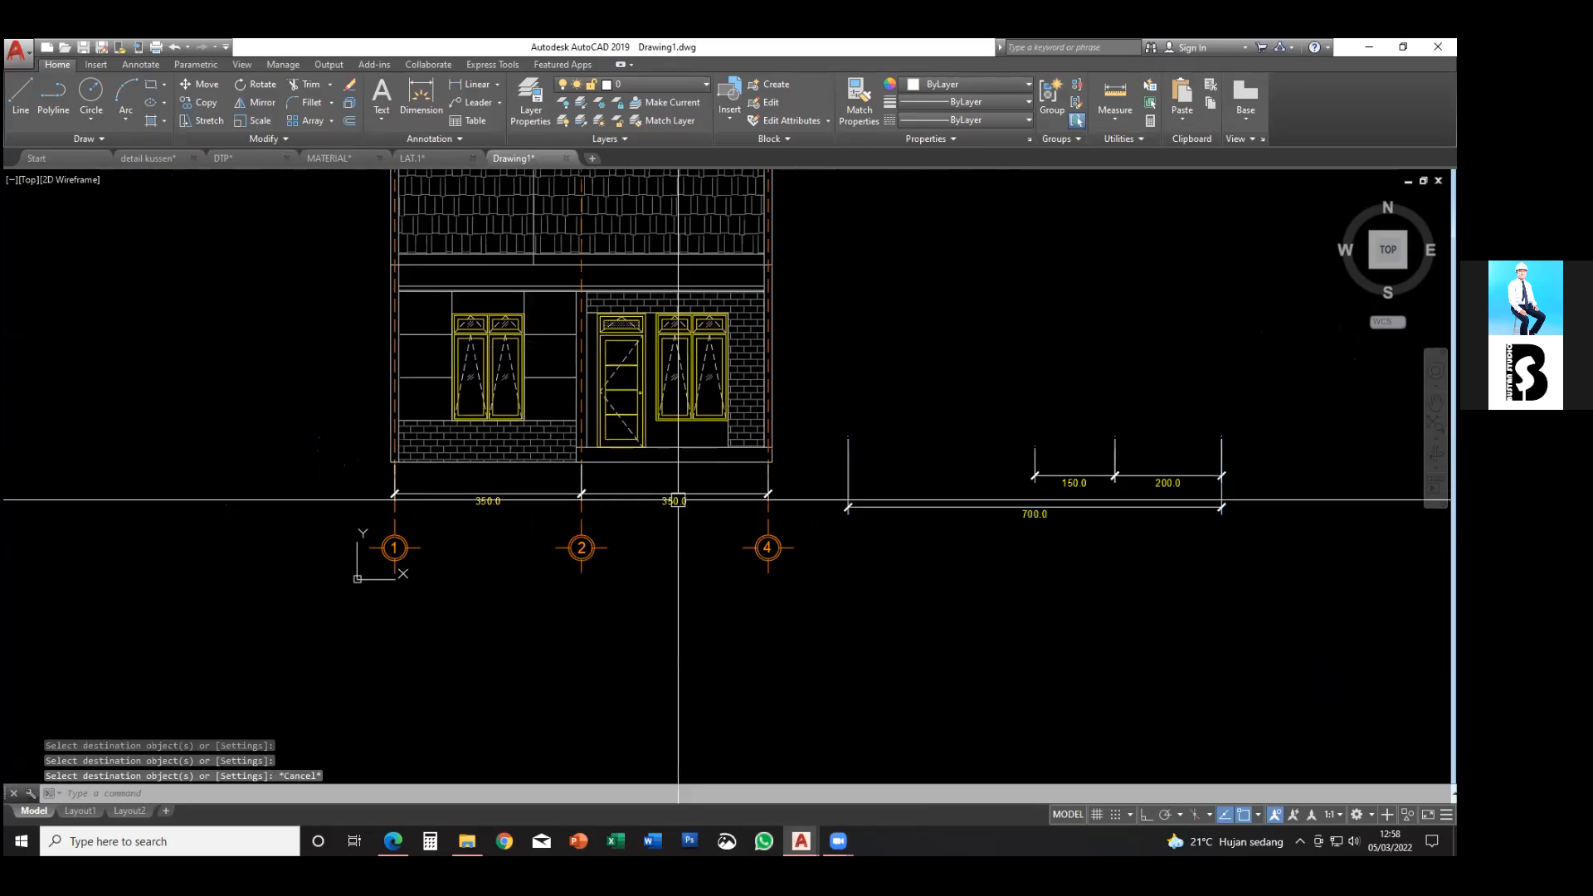
pyautogui.scroll(2, 662, 516)
pyautogui.moveTo(651, 508); pyautogui.dragTo(687, 440, button='middle')
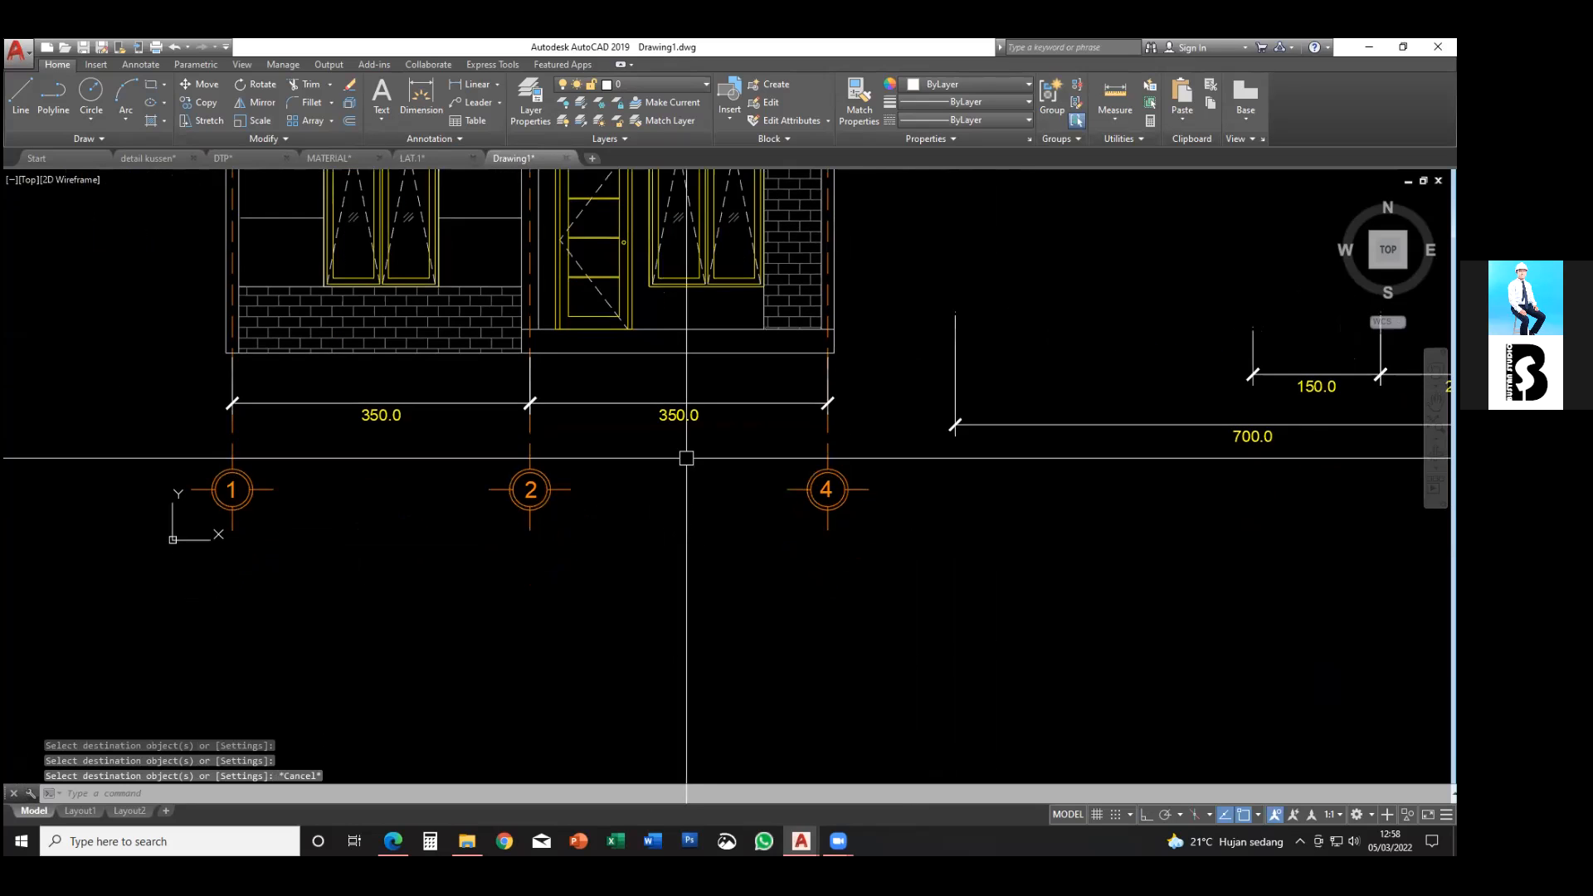
# - Add an overall dimension from axis 1 to axis 4 below the two bay dimensions
pyautogui.click(421, 95)
pyautogui.click(232, 353)
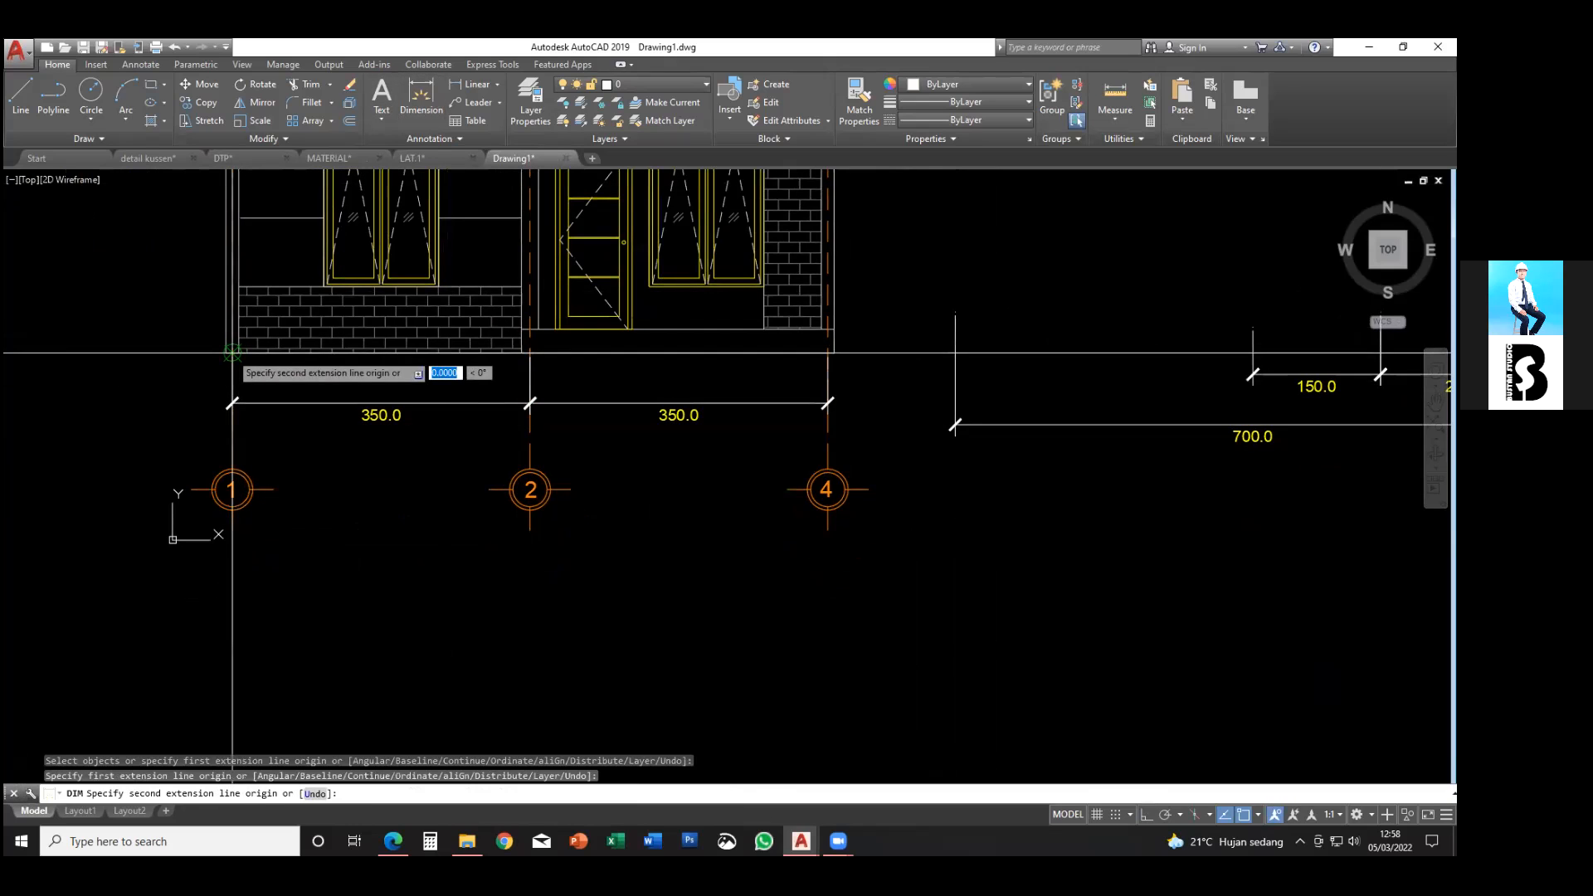
pyautogui.click(828, 353)
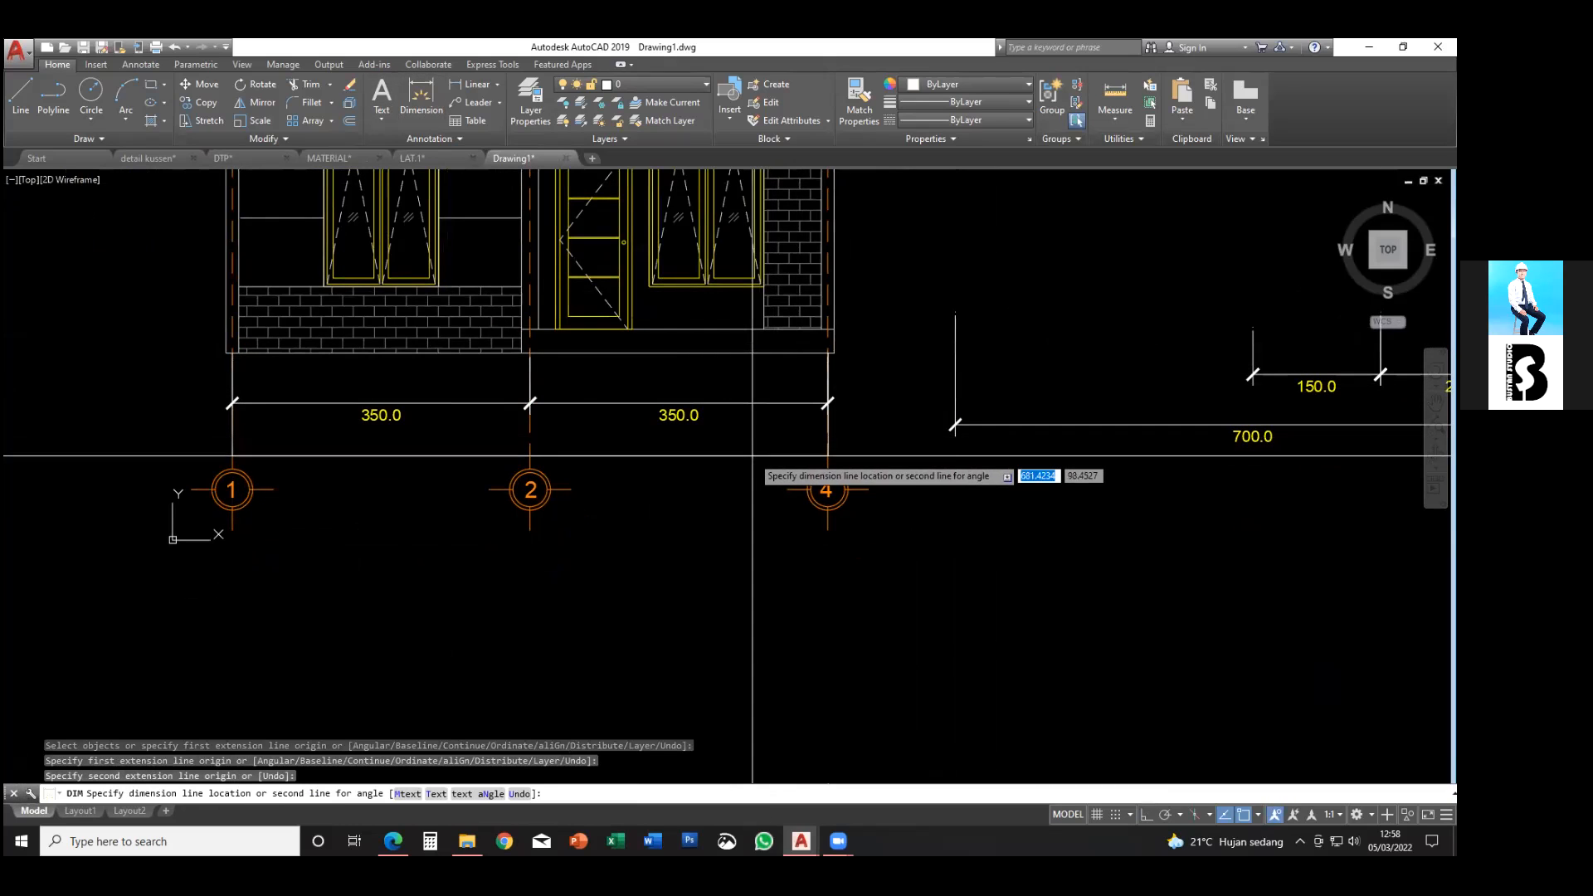
pyautogui.click(628, 456)
pyautogui.moveTo(620, 482); pyautogui.dragTo(633, 458, button='middle')
# - Match the properties of the axis 2–4 dimension onto the overall dimension
pyautogui.write('ma')
pyautogui.press('space')
pyautogui.click(670, 385)
pyautogui.click(668, 431)
pyautogui.press('Escape')
pyautogui.click(638, 431)
pyautogui.press('Escape')
pyautogui.press('Escape')
pyautogui.press('Escape')
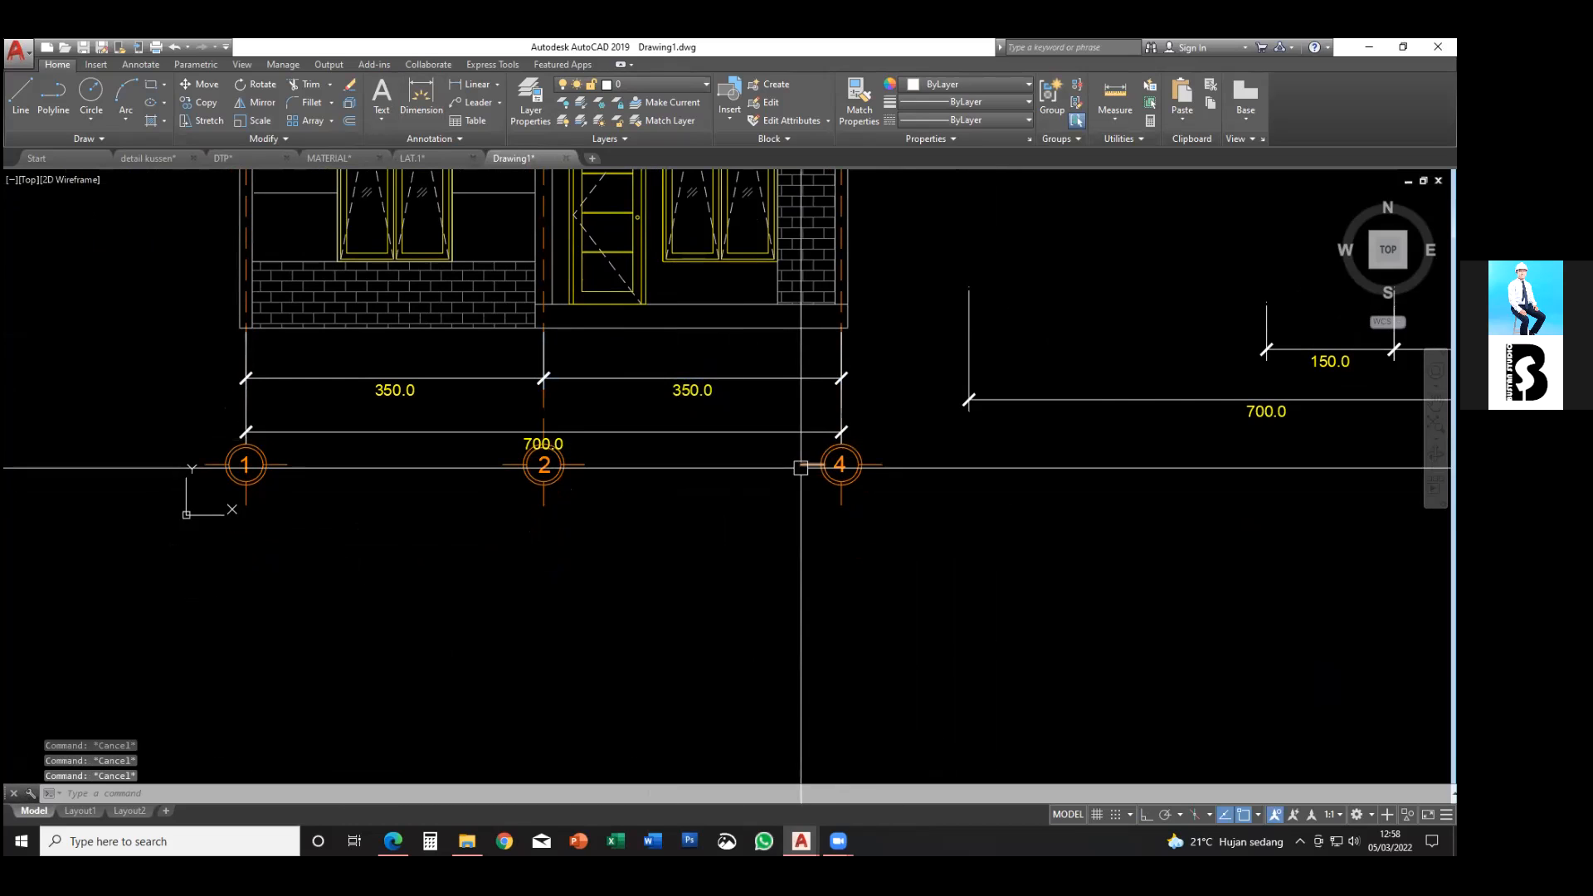
# - Move the axis bubbles 1, 2 and 4 slightly down with Ortho on so they clear the overall dimension
pyautogui.scroll(-2, 800, 465)
pyautogui.click(912, 539)
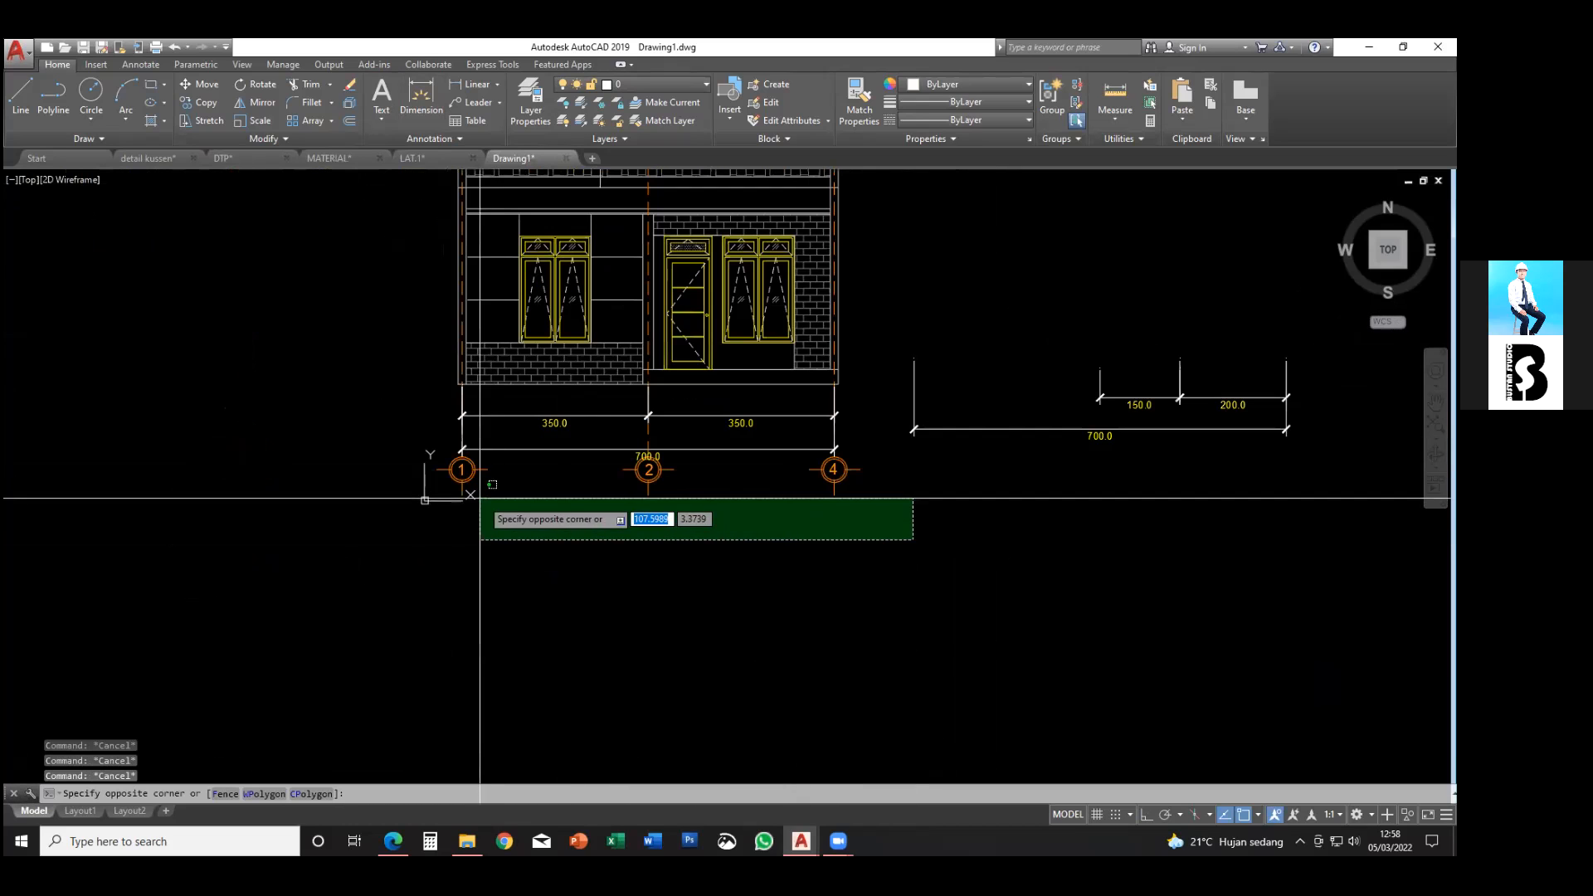
pyautogui.click(419, 442)
pyautogui.write('m')
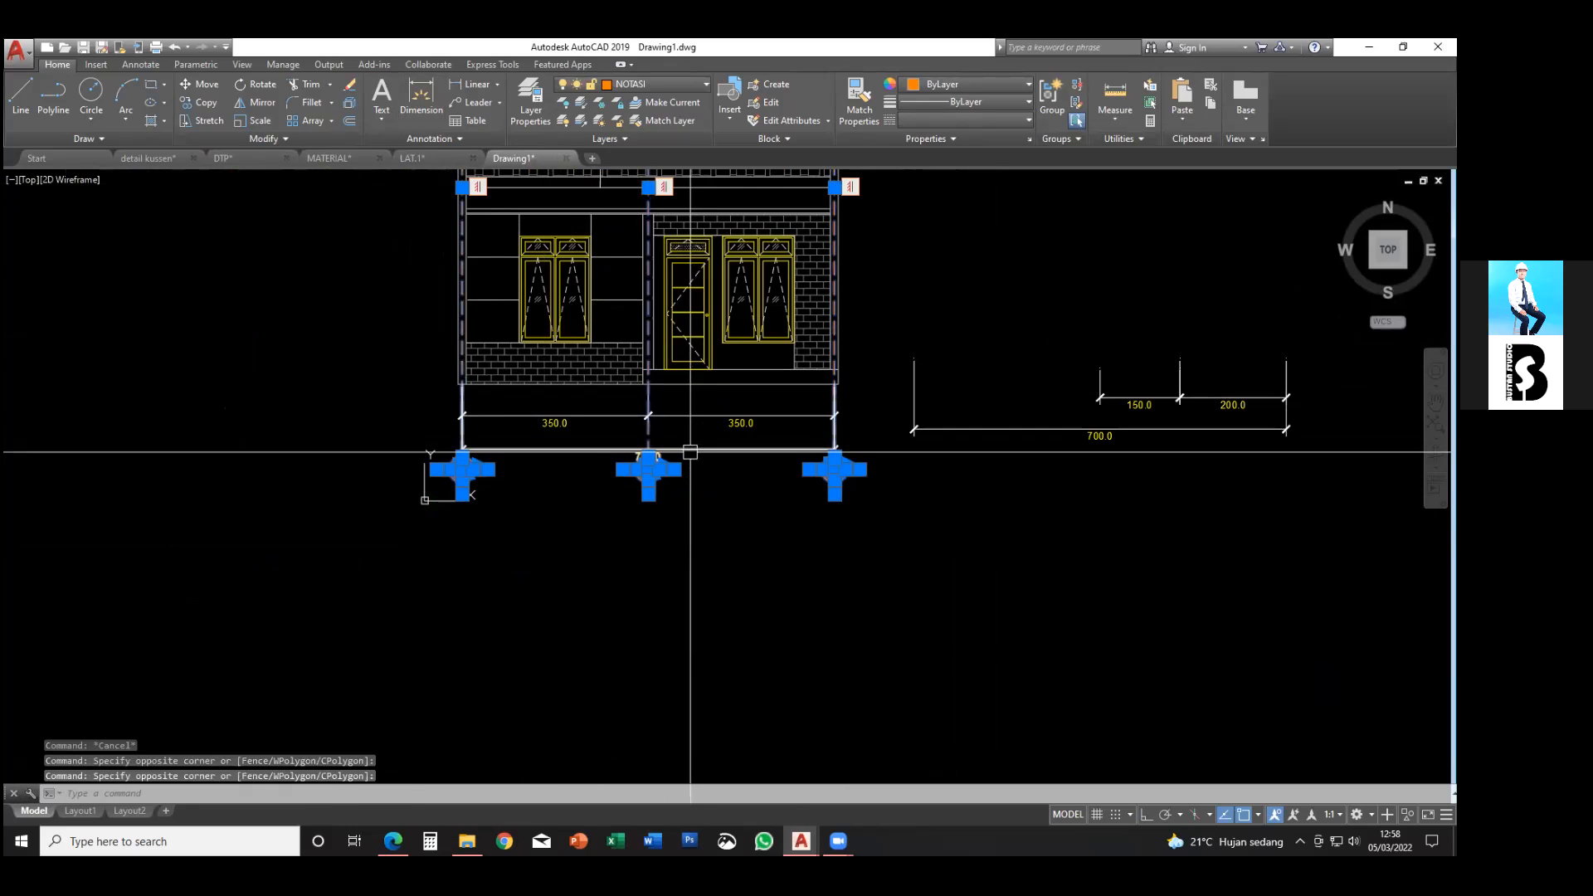
pyautogui.moveTo(705, 484); pyautogui.dragTo(712, 455, button='middle')
pyautogui.press('space')
pyautogui.click(731, 470)
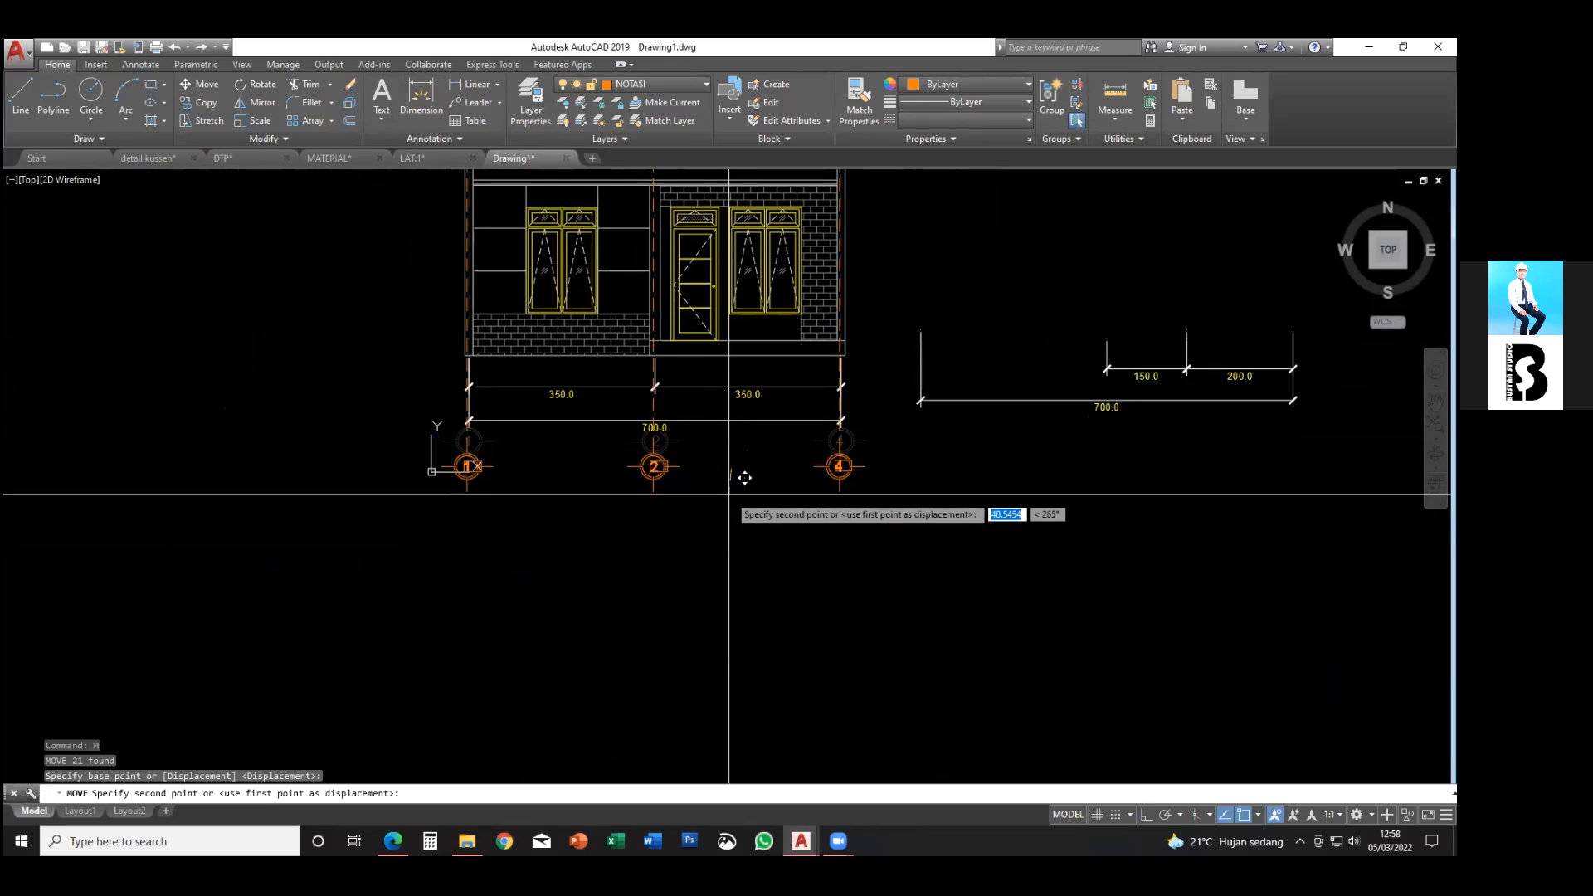
pyautogui.press('F8')
pyautogui.click(675, 487)
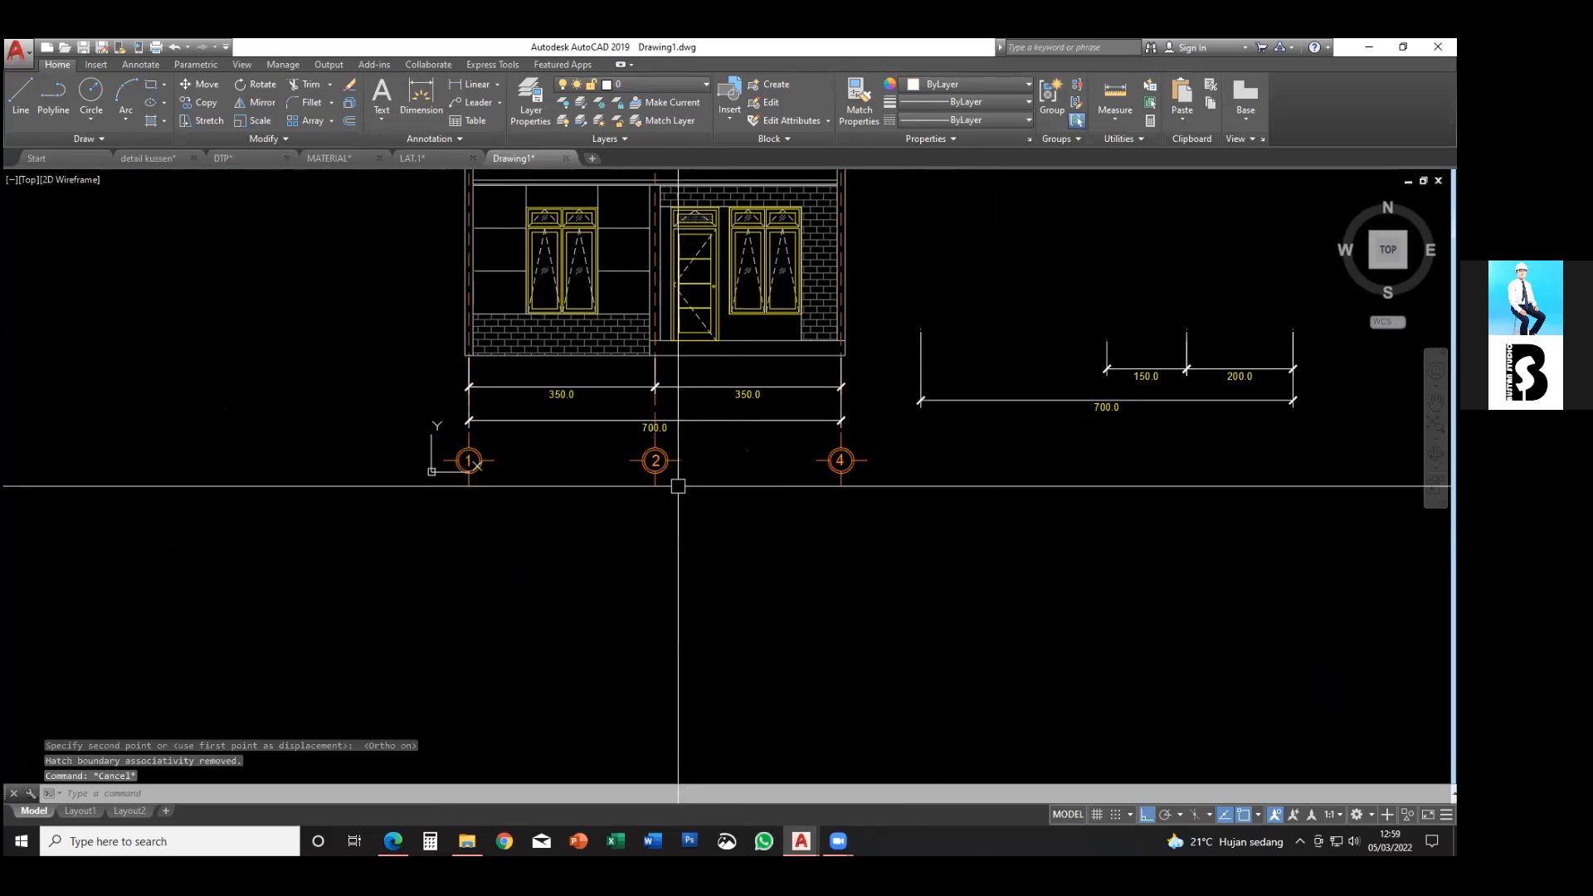
pyautogui.press('Escape')
# - Erase the three pasted reference dimensions beside the elevation
pyautogui.scroll(-2, 675, 483)
pyautogui.moveTo(723, 465)
pyautogui.mouseDown(button='middle')
pyautogui.moveTo(718, 527)
pyautogui.moveTo(664, 543)
pyautogui.moveTo(643, 491)
pyautogui.moveTo(613, 471)
pyautogui.mouseUp(button='middle')
pyautogui.moveTo(962, 464); pyautogui.dragTo(683, 491)
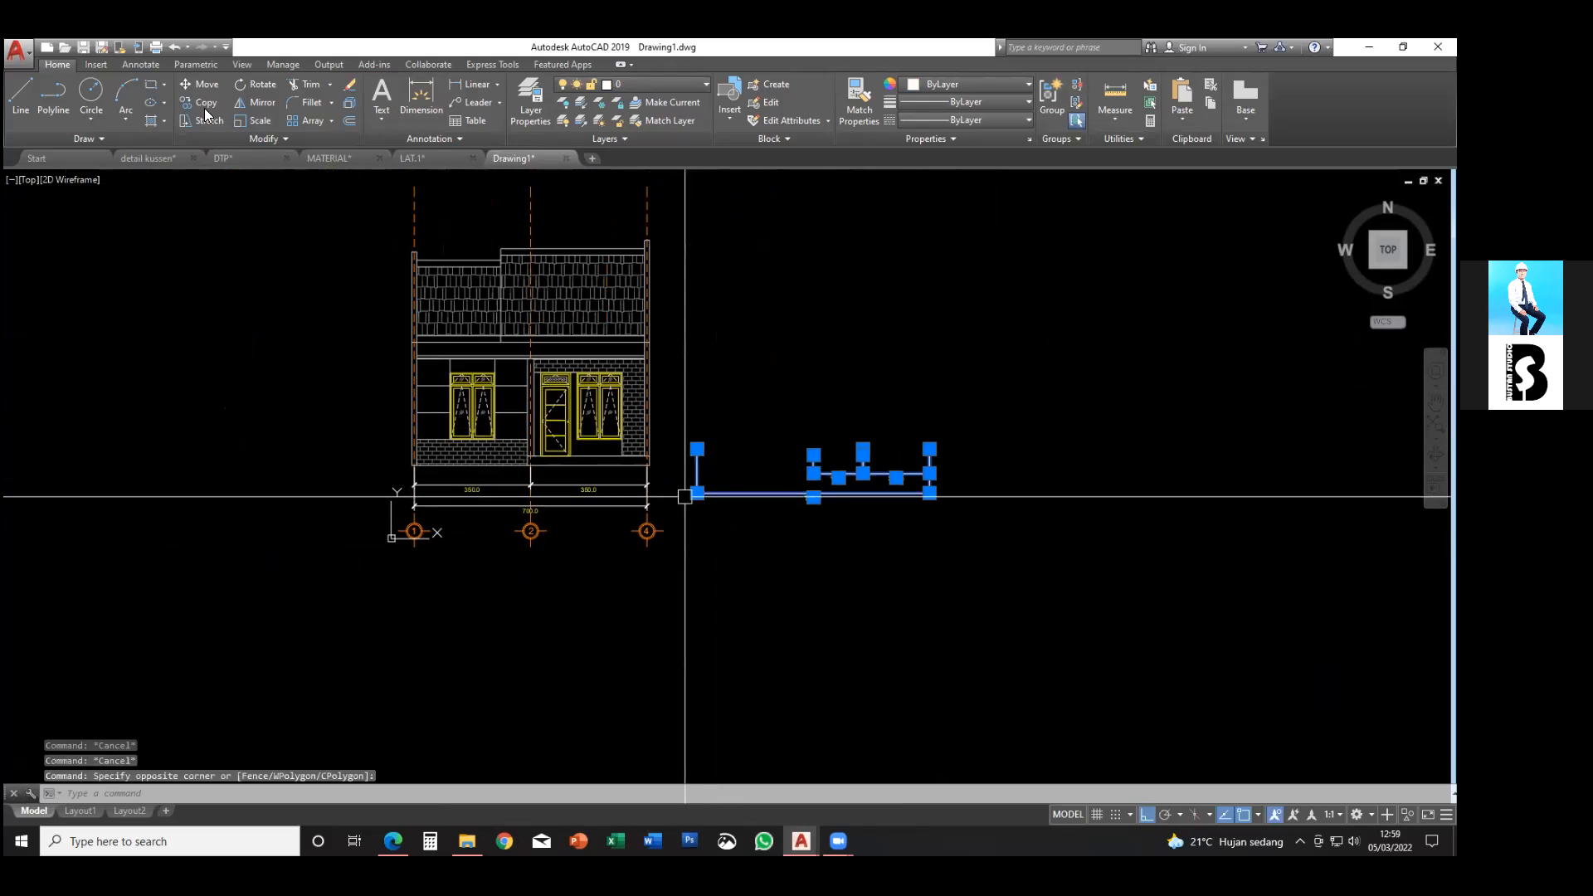
pyautogui.click(136, 63)
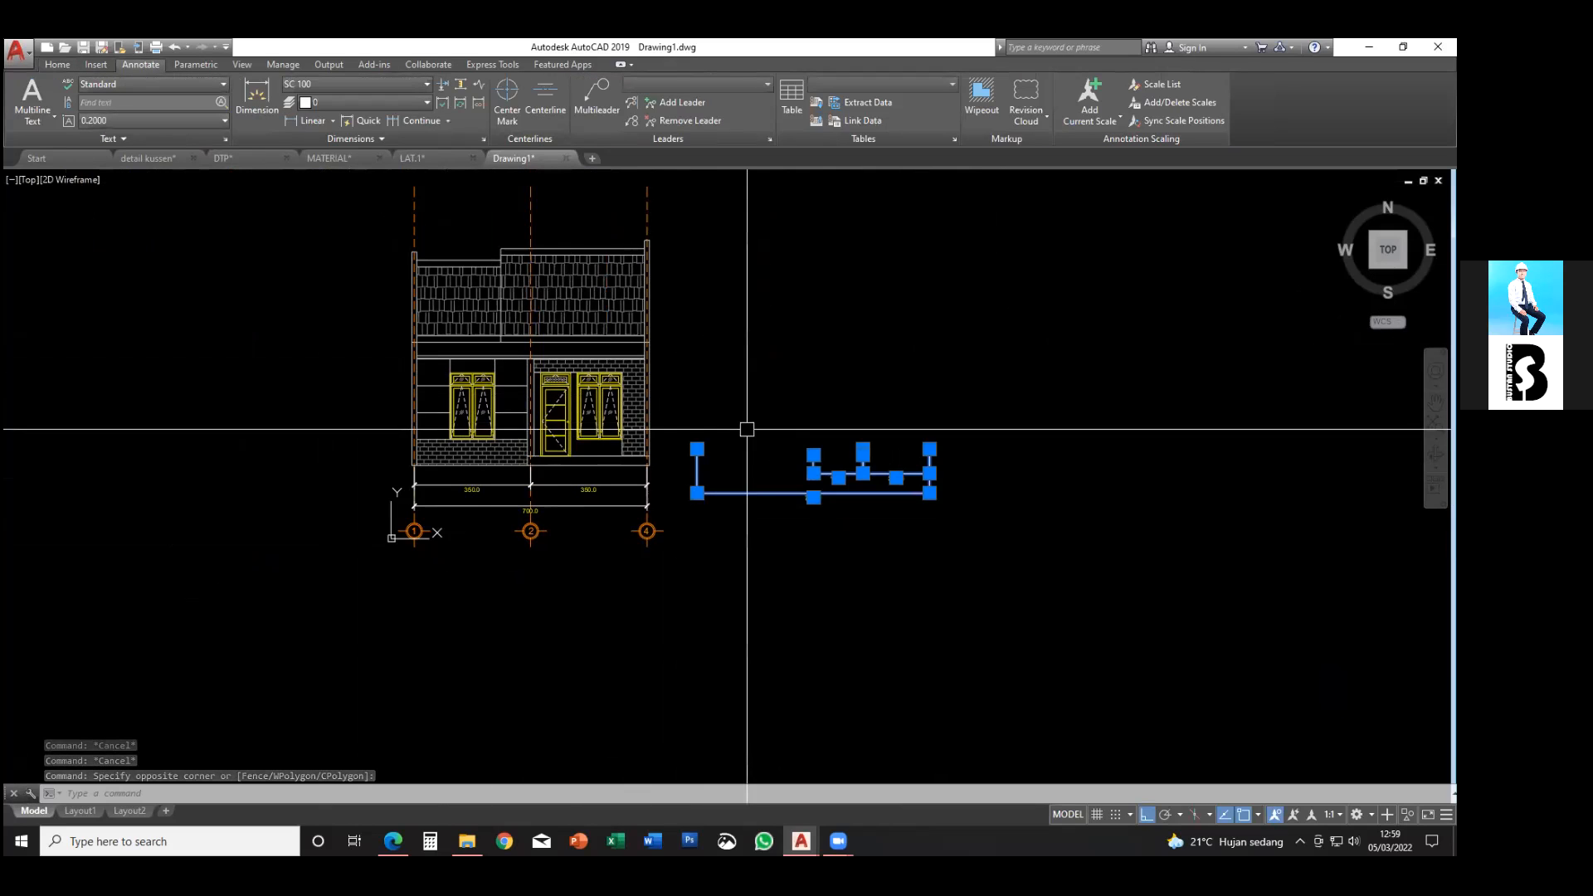
pyautogui.press('Delete')
# - Set SC 100 as the current dimension style
pyautogui.click(301, 88)
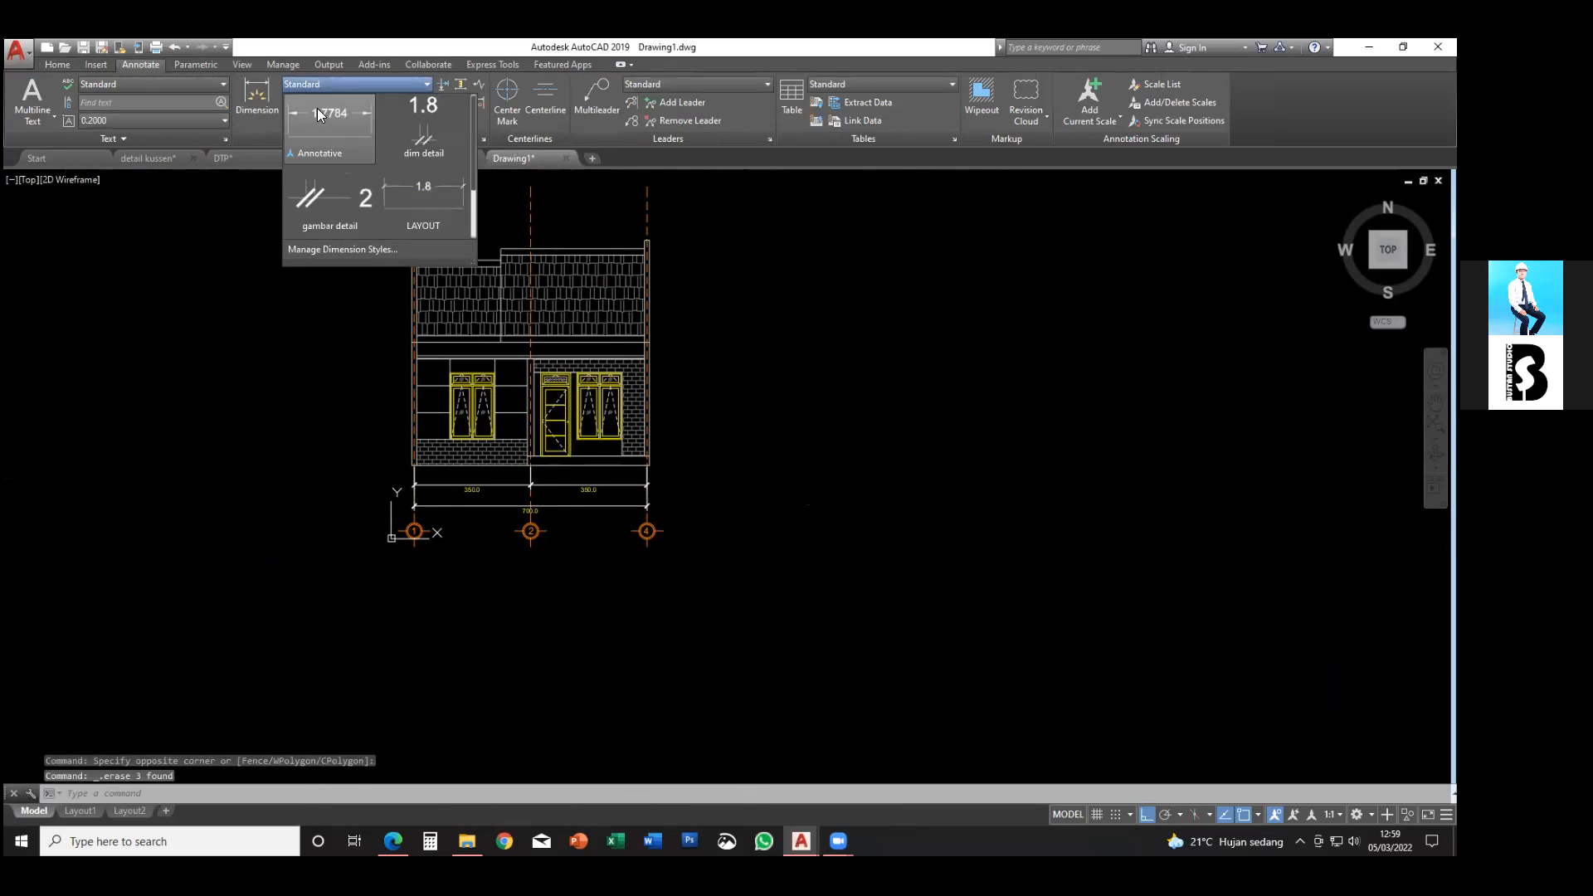
pyautogui.scroll(-2, 345, 159)
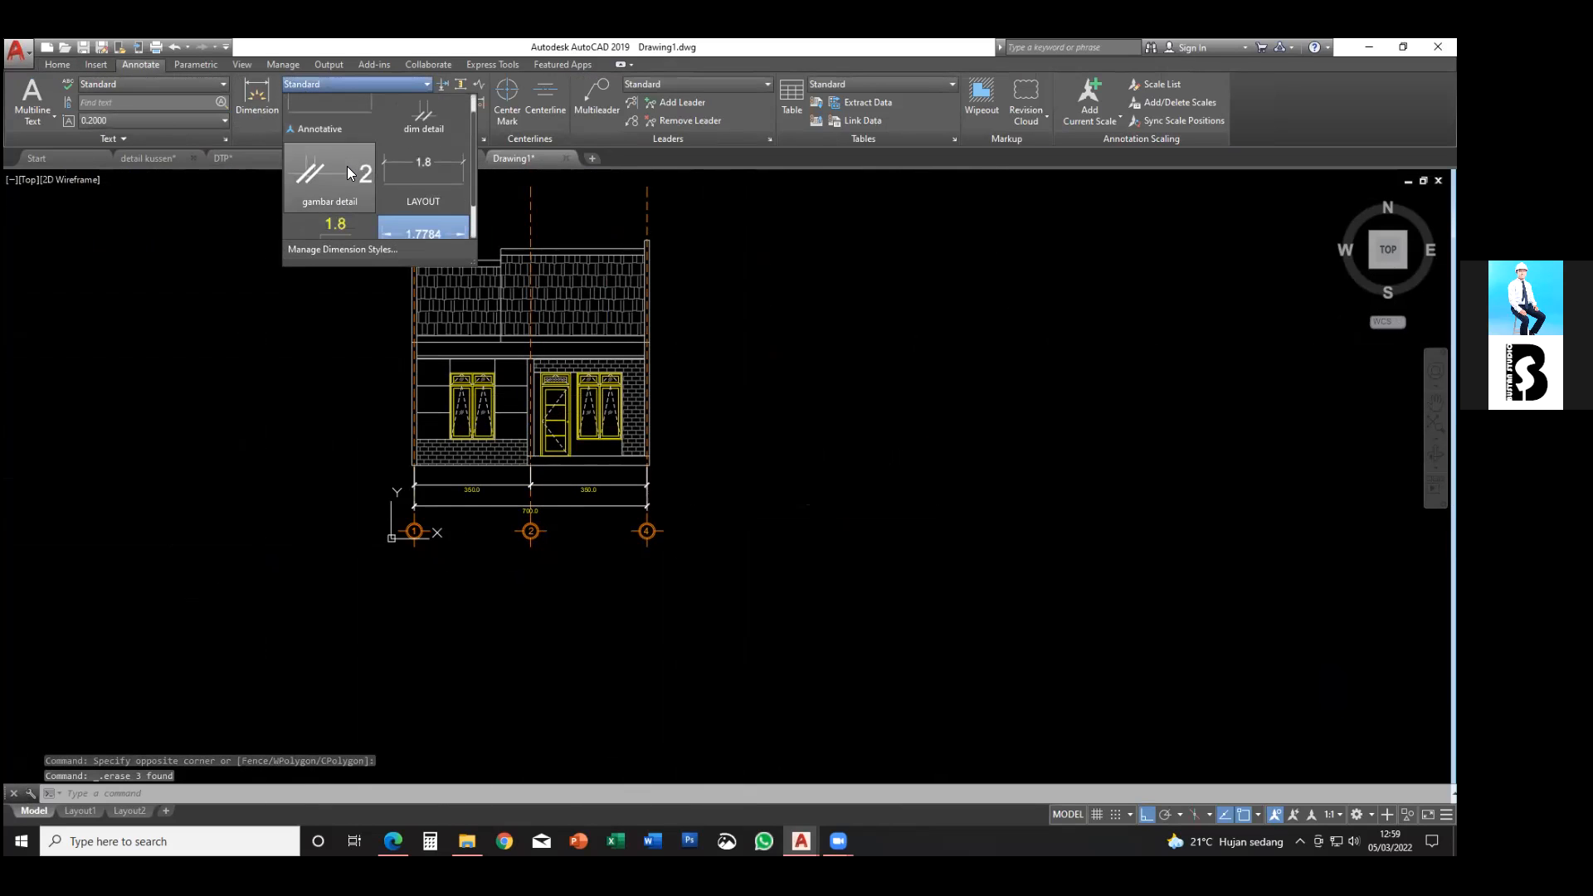
pyautogui.click(339, 187)
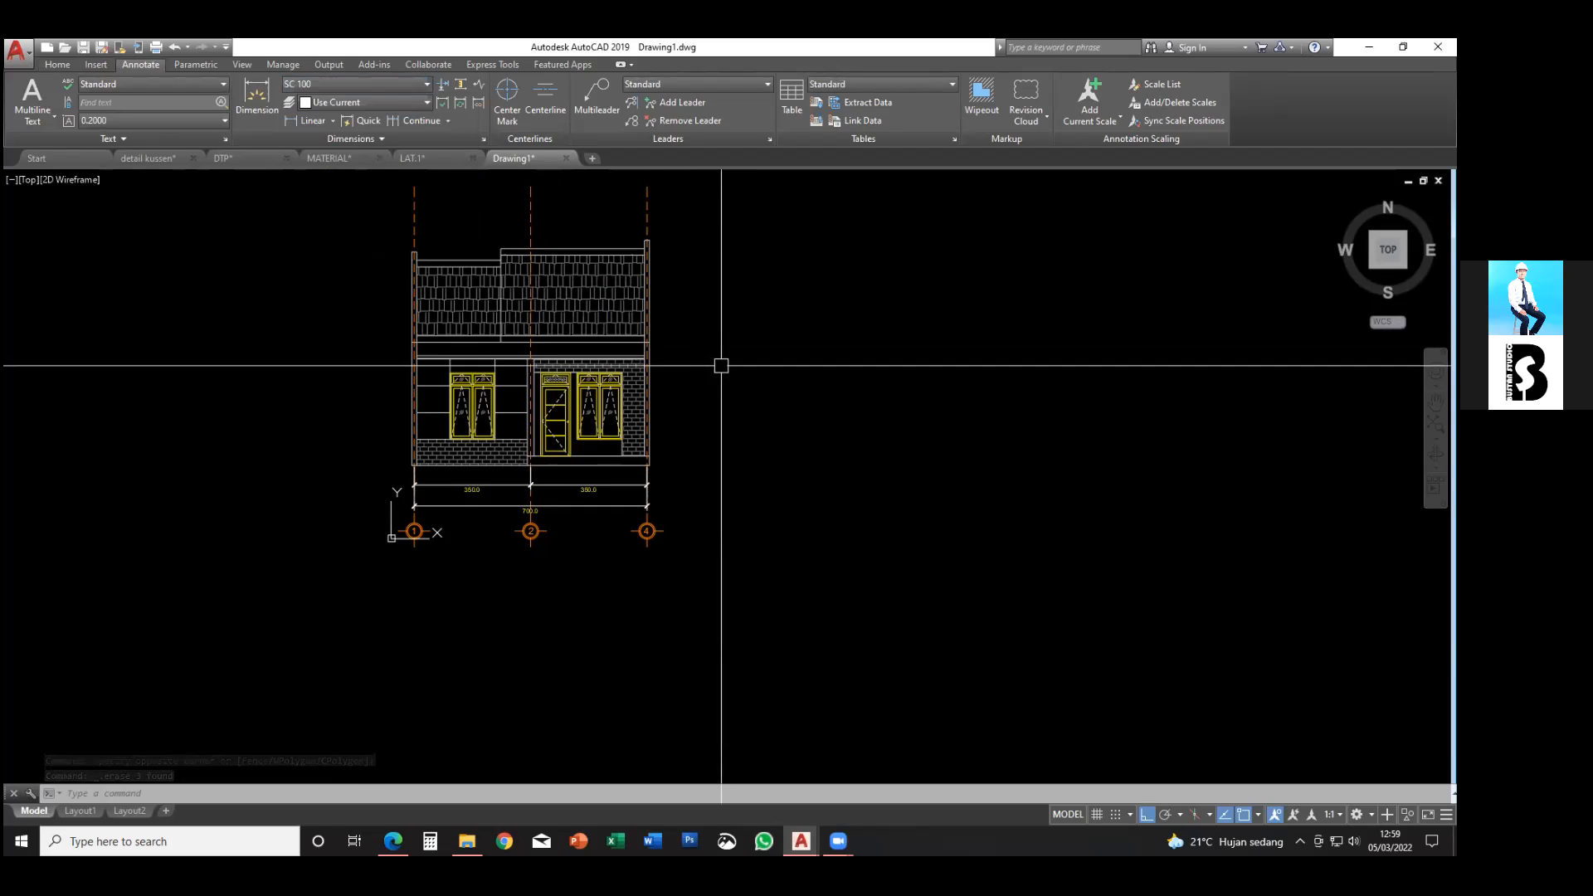
pyautogui.moveTo(639, 472); pyautogui.dragTo(618, 592, button='middle')
pyautogui.scroll(2, 609, 534)
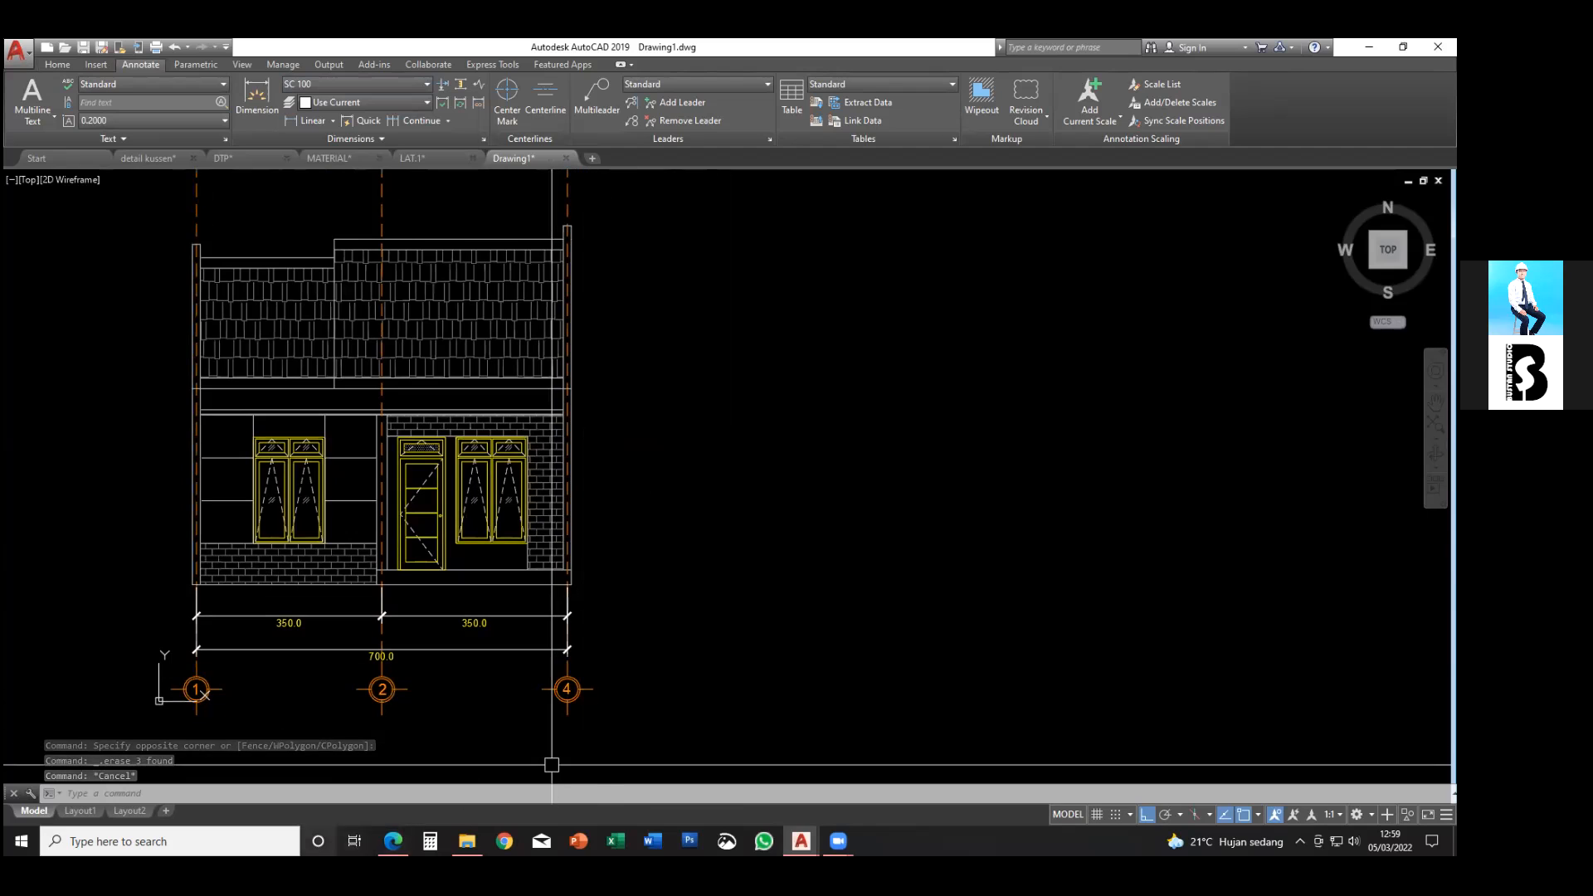
# - Switch to the reference PDF in the browser and examine the height dimensions beside the TAMPAK DEPAN elevation
pyautogui.hotkey('alt', 'Tab')
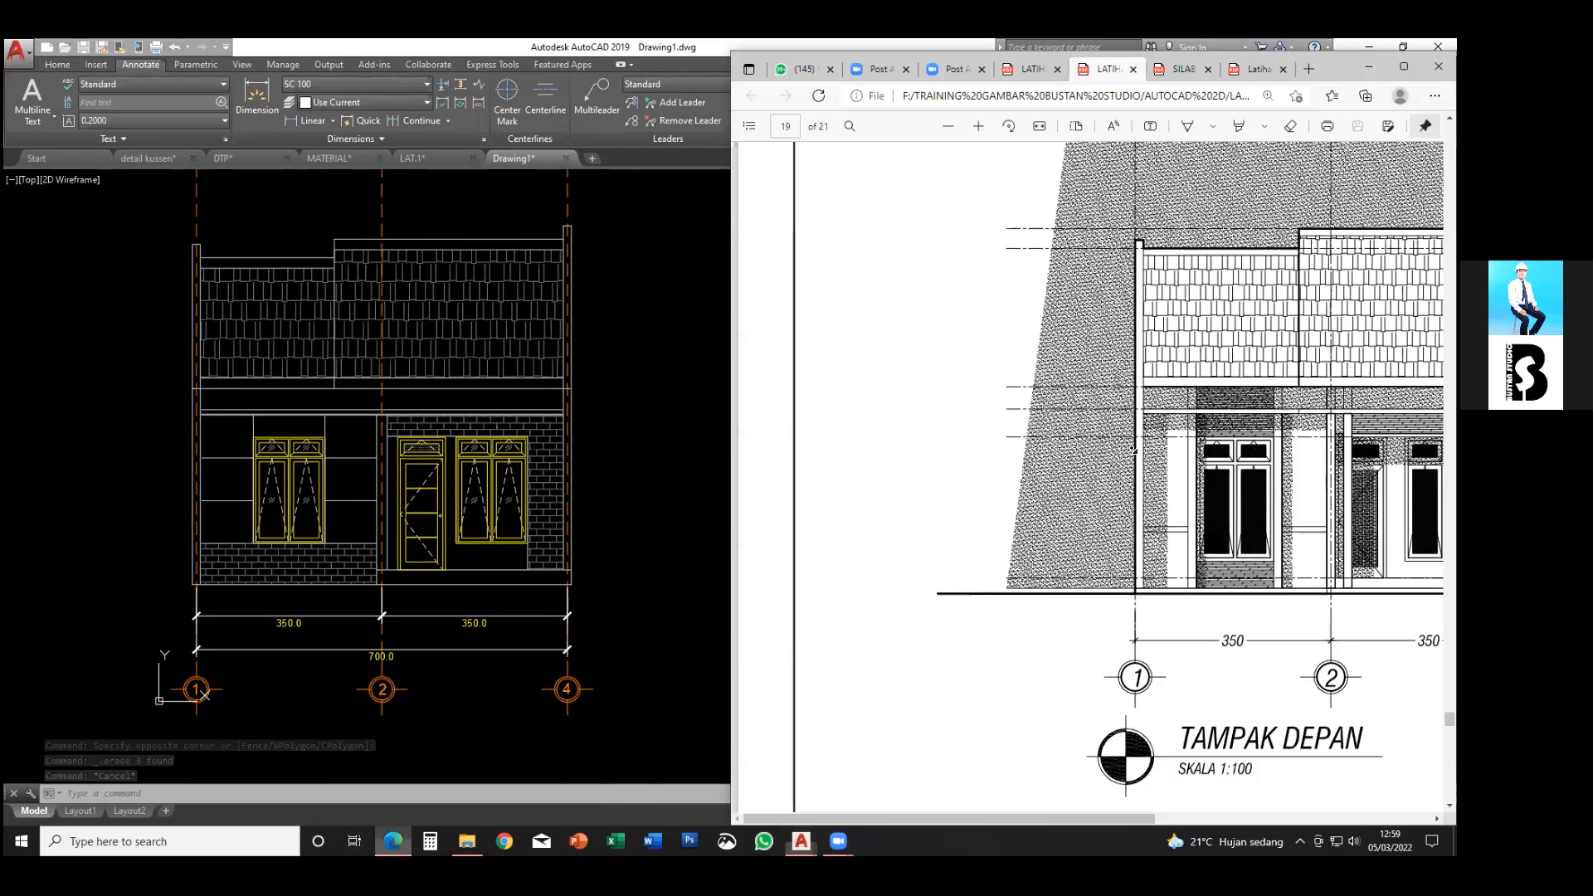
pyautogui.moveTo(1128, 461); pyautogui.dragTo(1155, 466, button='middle')
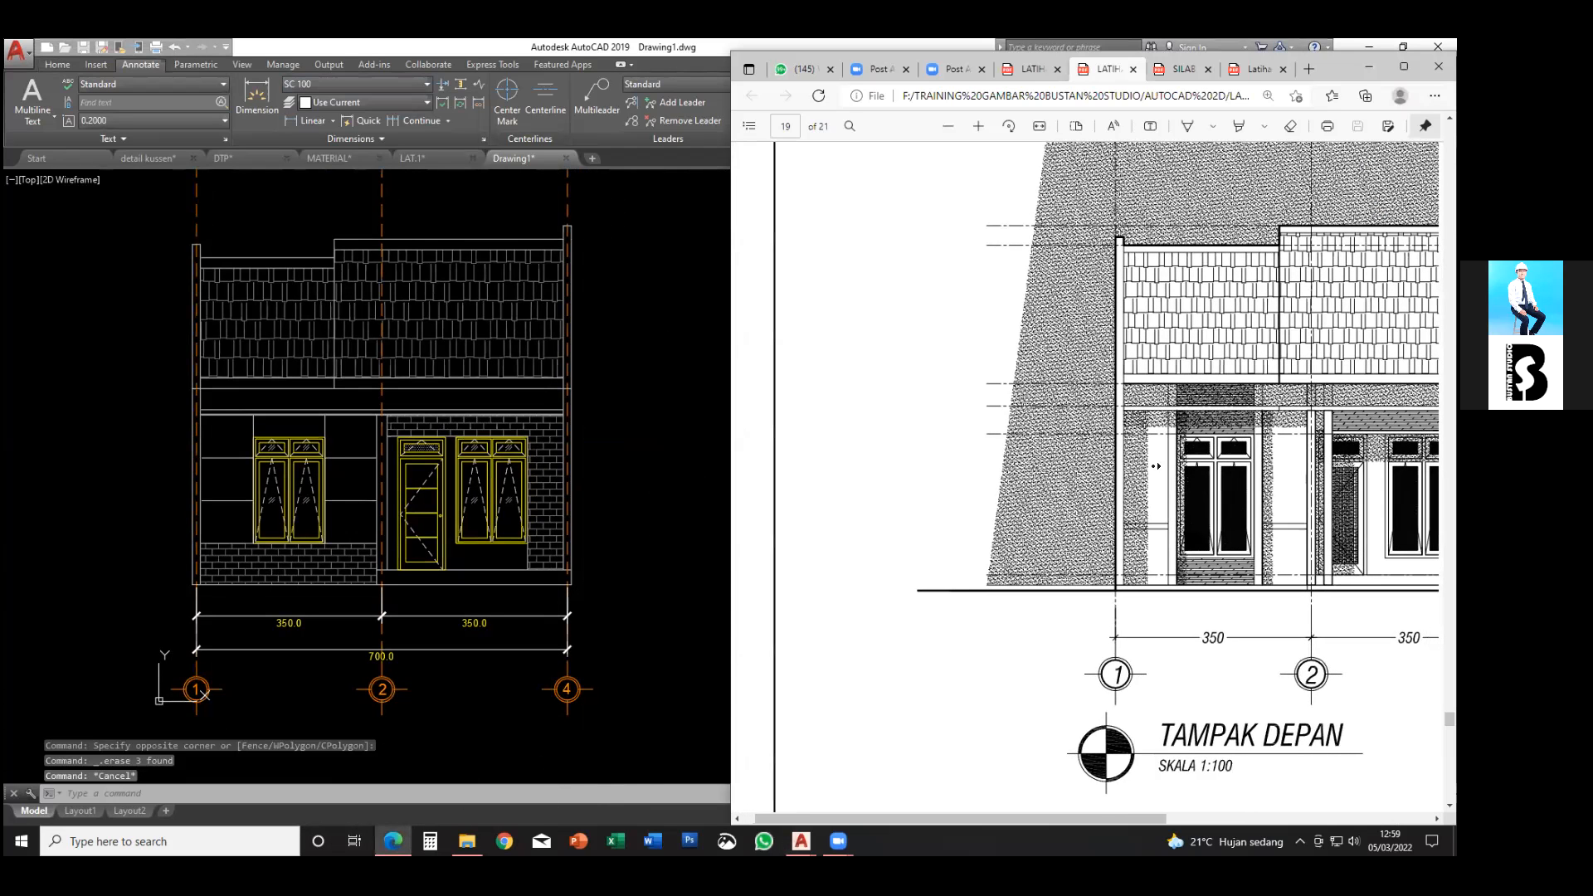
pyautogui.hscroll(5, 1117, 430)
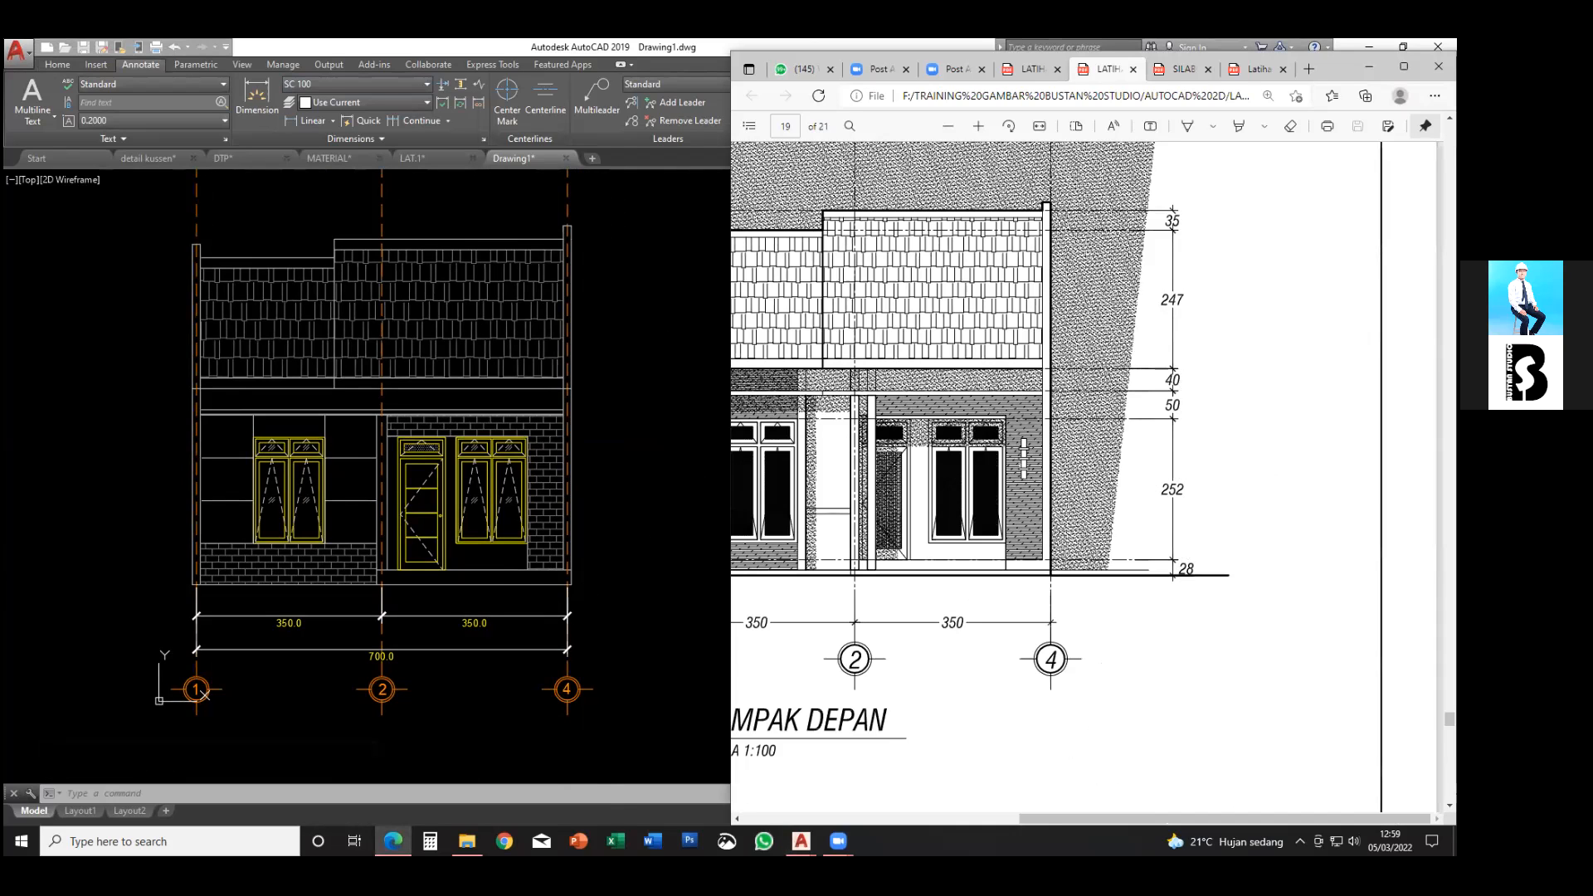
pyautogui.click(543, 586)
pyautogui.moveTo(533, 589); pyautogui.dragTo(554, 586, button='middle')
pyautogui.write('L')
pyautogui.press('Return')
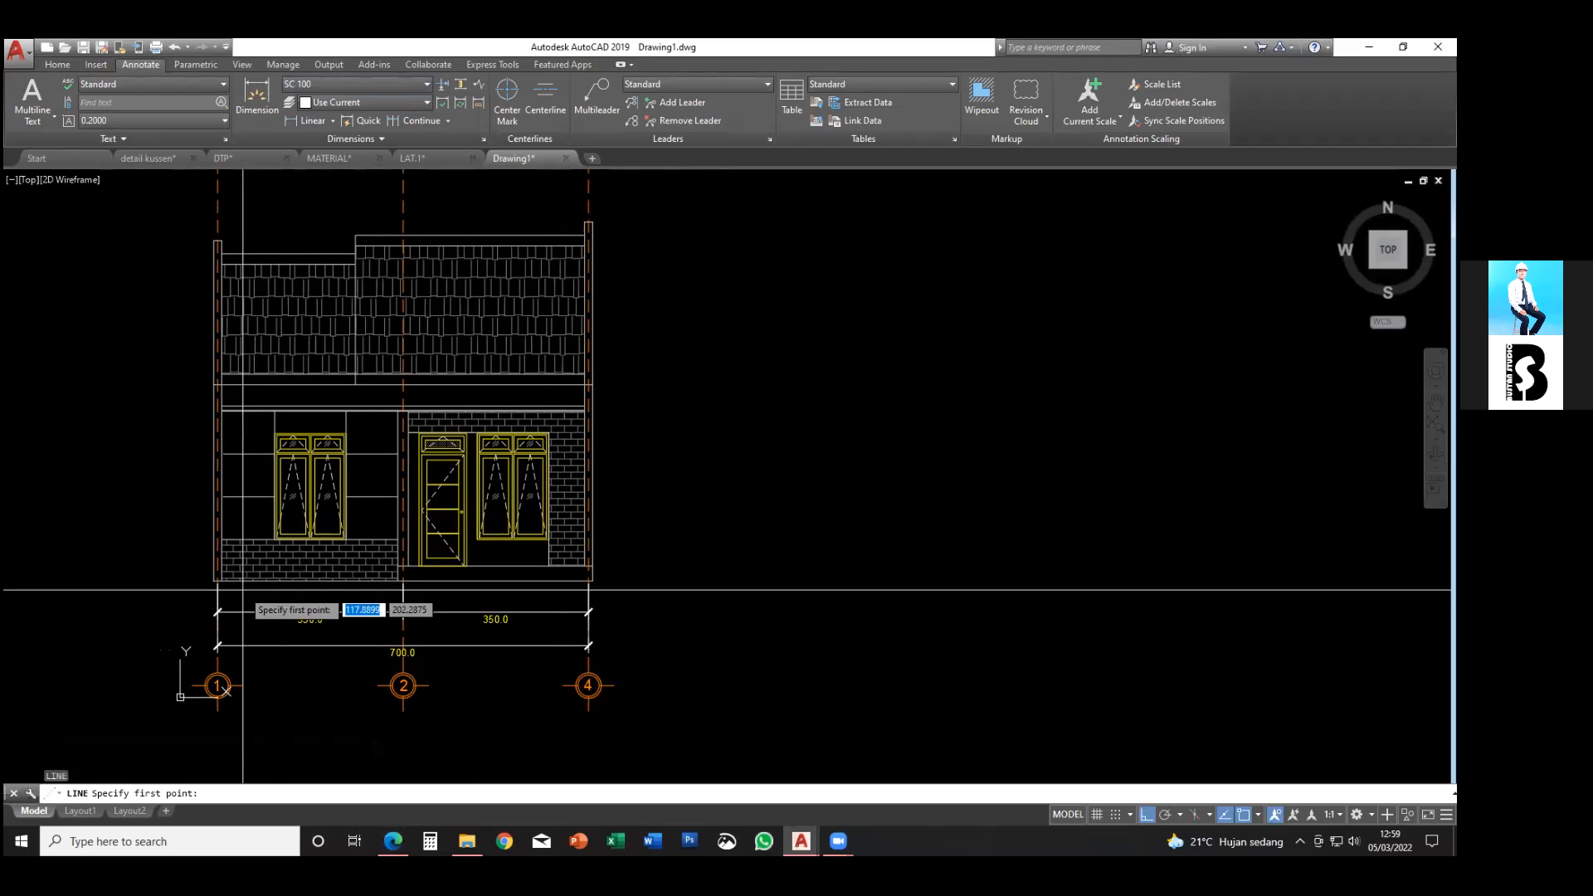
pyautogui.press('Escape')
pyautogui.moveTo(494, 469); pyautogui.dragTo(605, 544, button='middle')
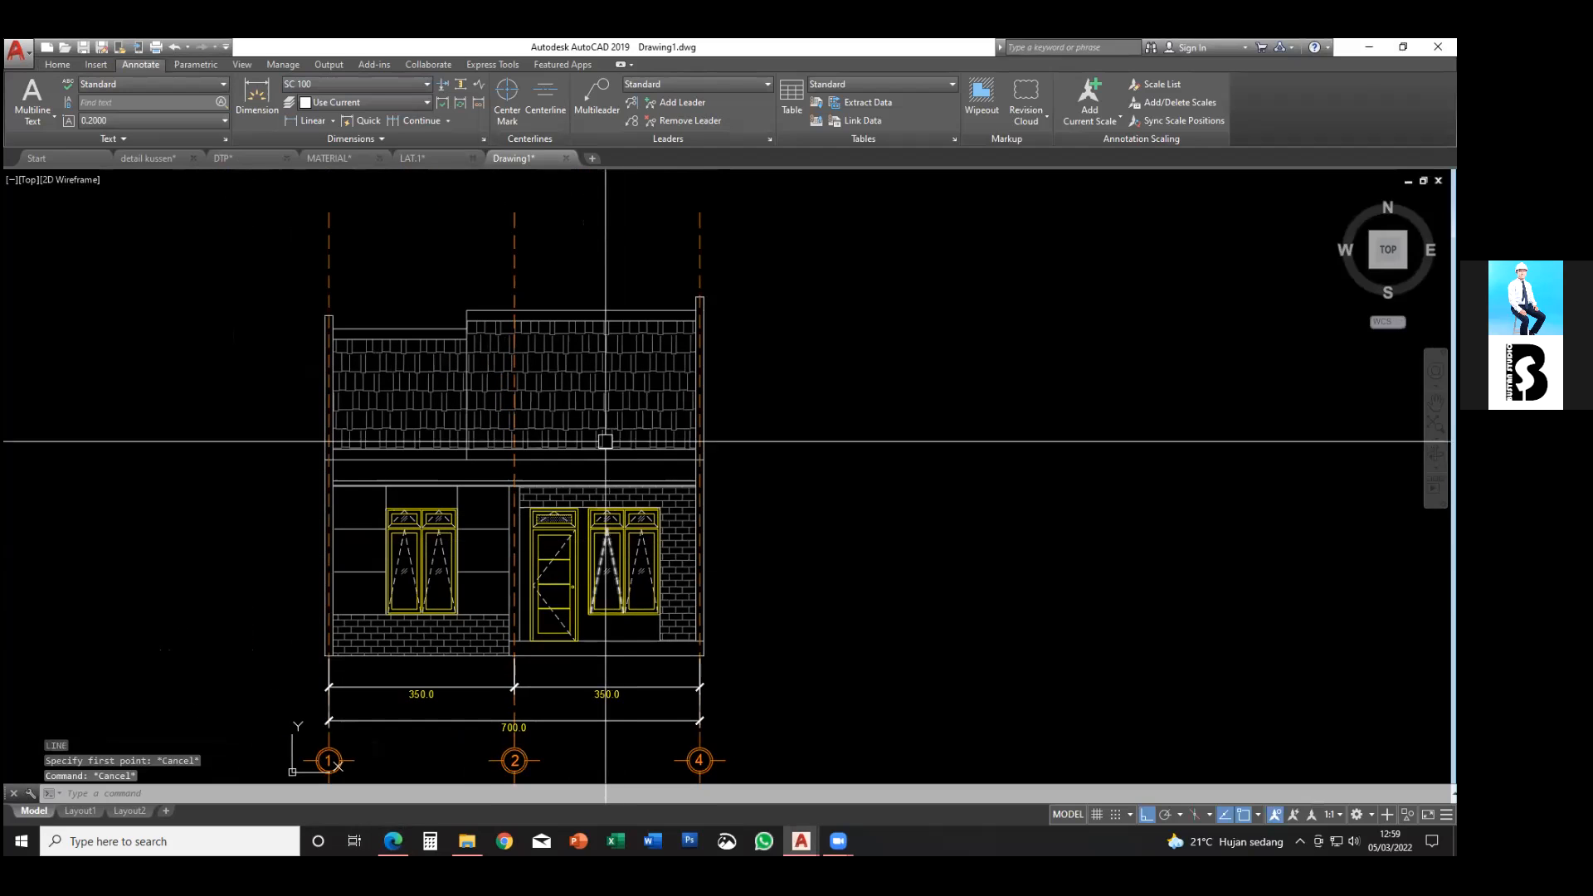
pyautogui.press('Escape')
# - Copy the axis 2 line horizontally to a spot just outside axis 4
pyautogui.click(536, 294)
pyautogui.click(503, 282)
pyautogui.moveTo(546, 331); pyautogui.dragTo(548, 310, button='middle')
pyautogui.write('c')
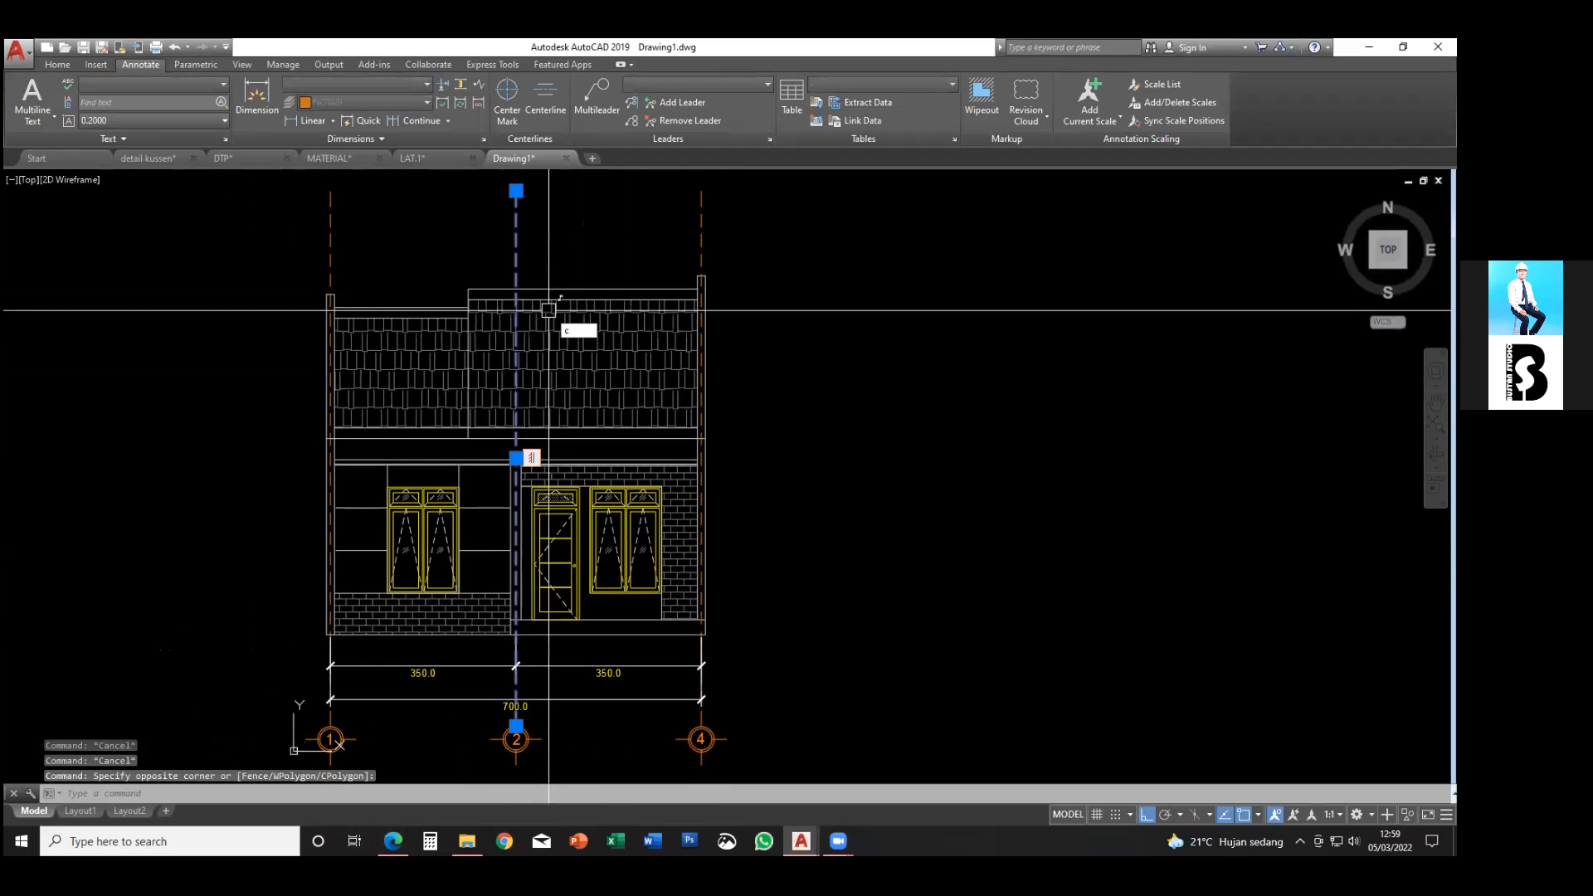
pyautogui.write('o')
pyautogui.press('Return')
pyautogui.click(557, 259)
pyautogui.click(809, 261)
pyautogui.press('Escape')
# - Try to rotate the copied axis line about a base point beside it
pyautogui.click(801, 306)
pyautogui.click(750, 337)
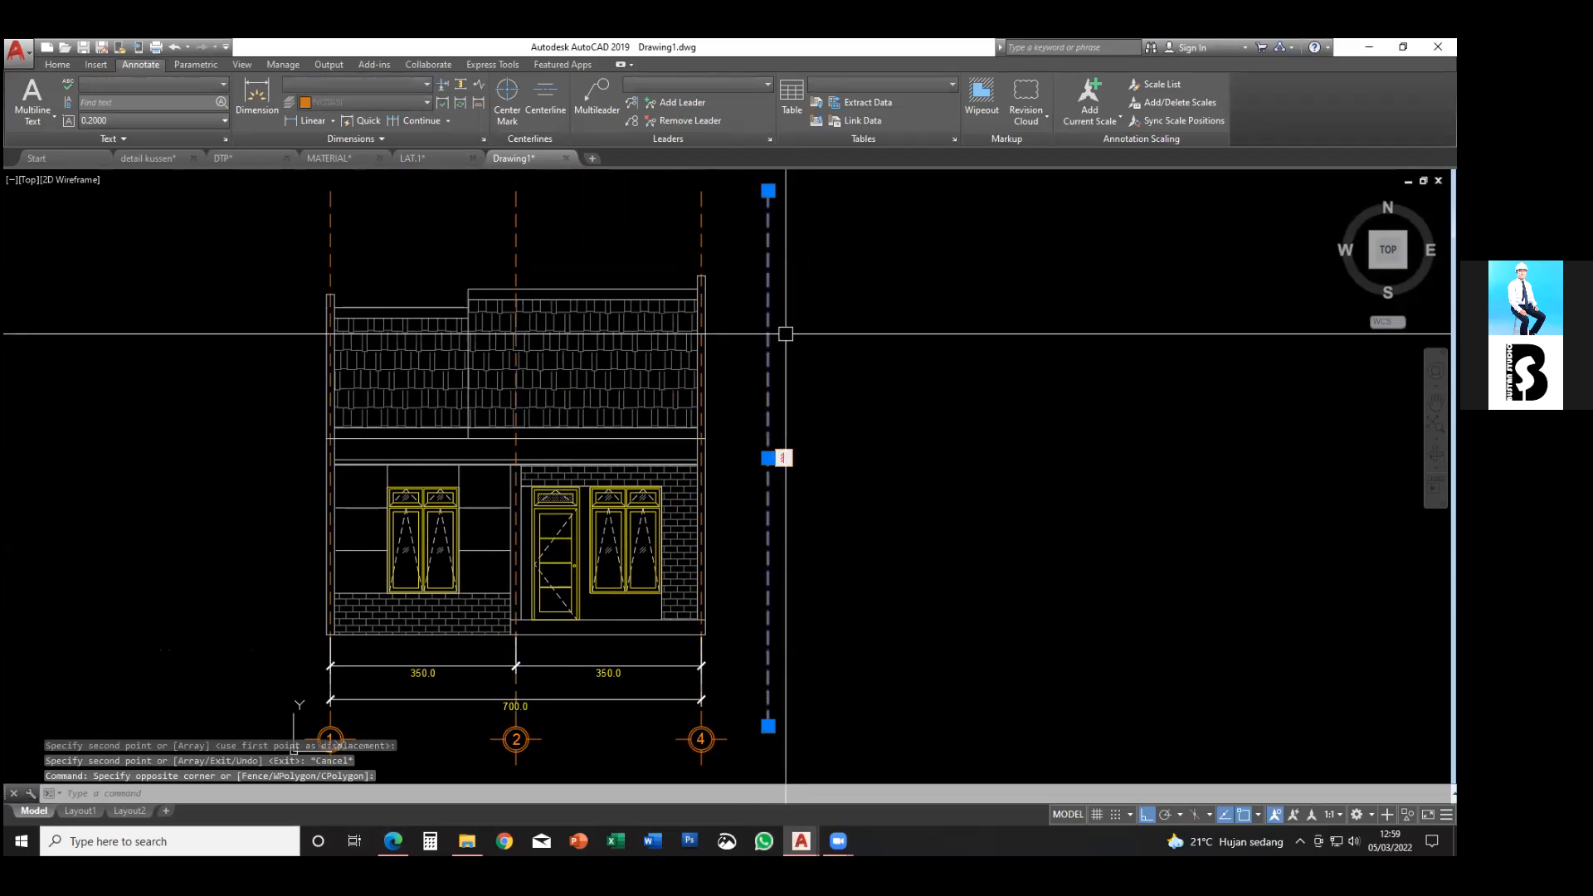
pyautogui.moveTo(844, 353); pyautogui.dragTo(839, 332, button='middle')
pyautogui.write('rpo')
pyautogui.press('Return')
pyautogui.press('Escape')
pyautogui.click(803, 341)
pyautogui.click(750, 312)
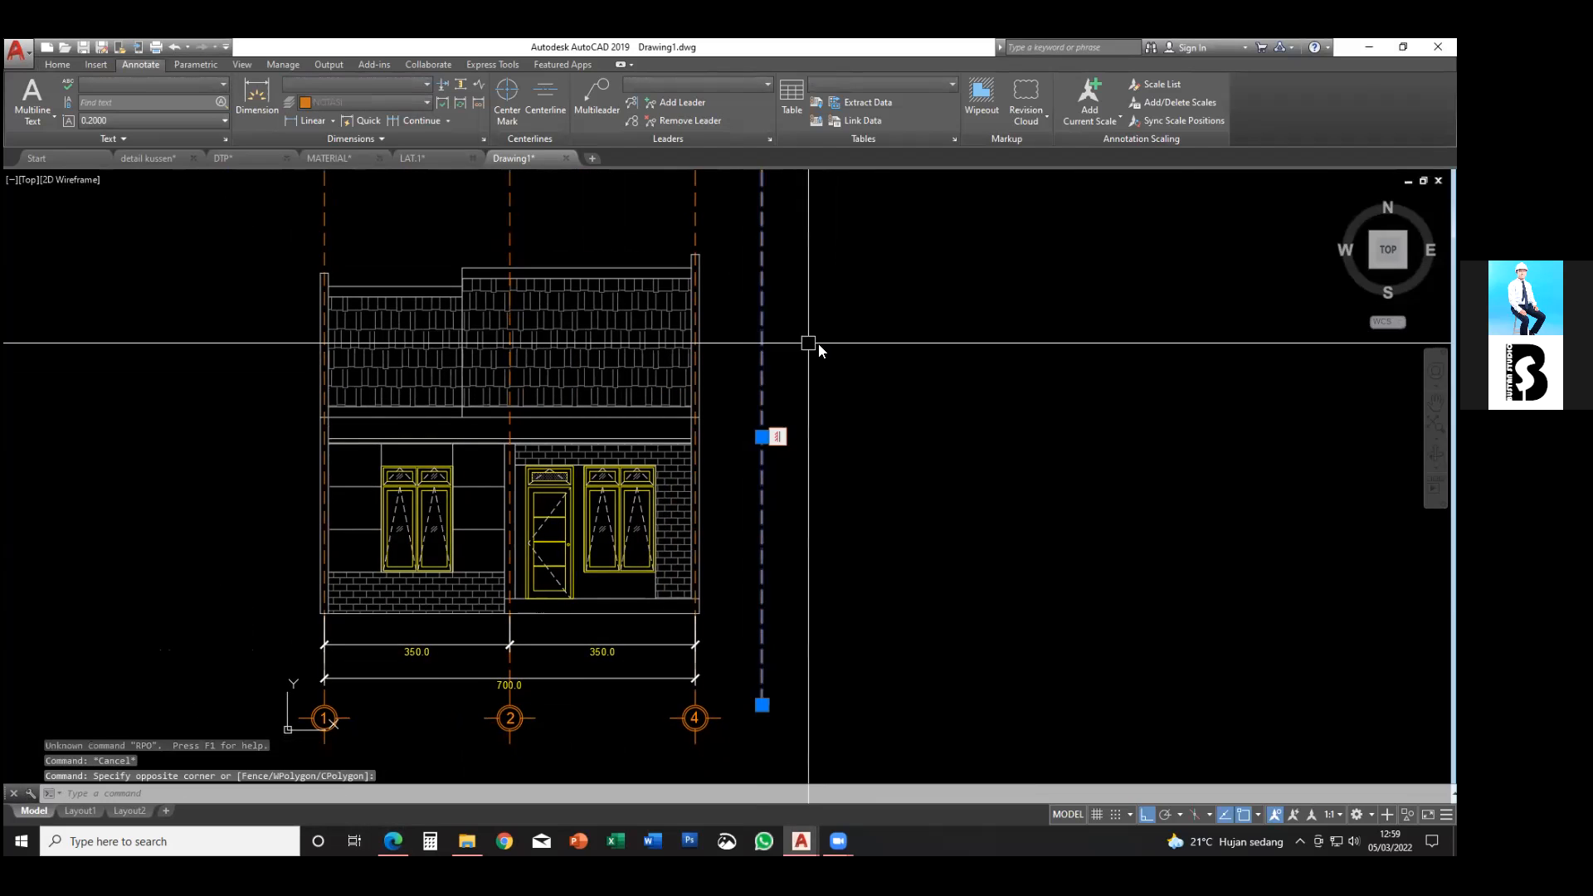
pyautogui.write('ro')
pyautogui.press('Return')
pyautogui.click(822, 336)
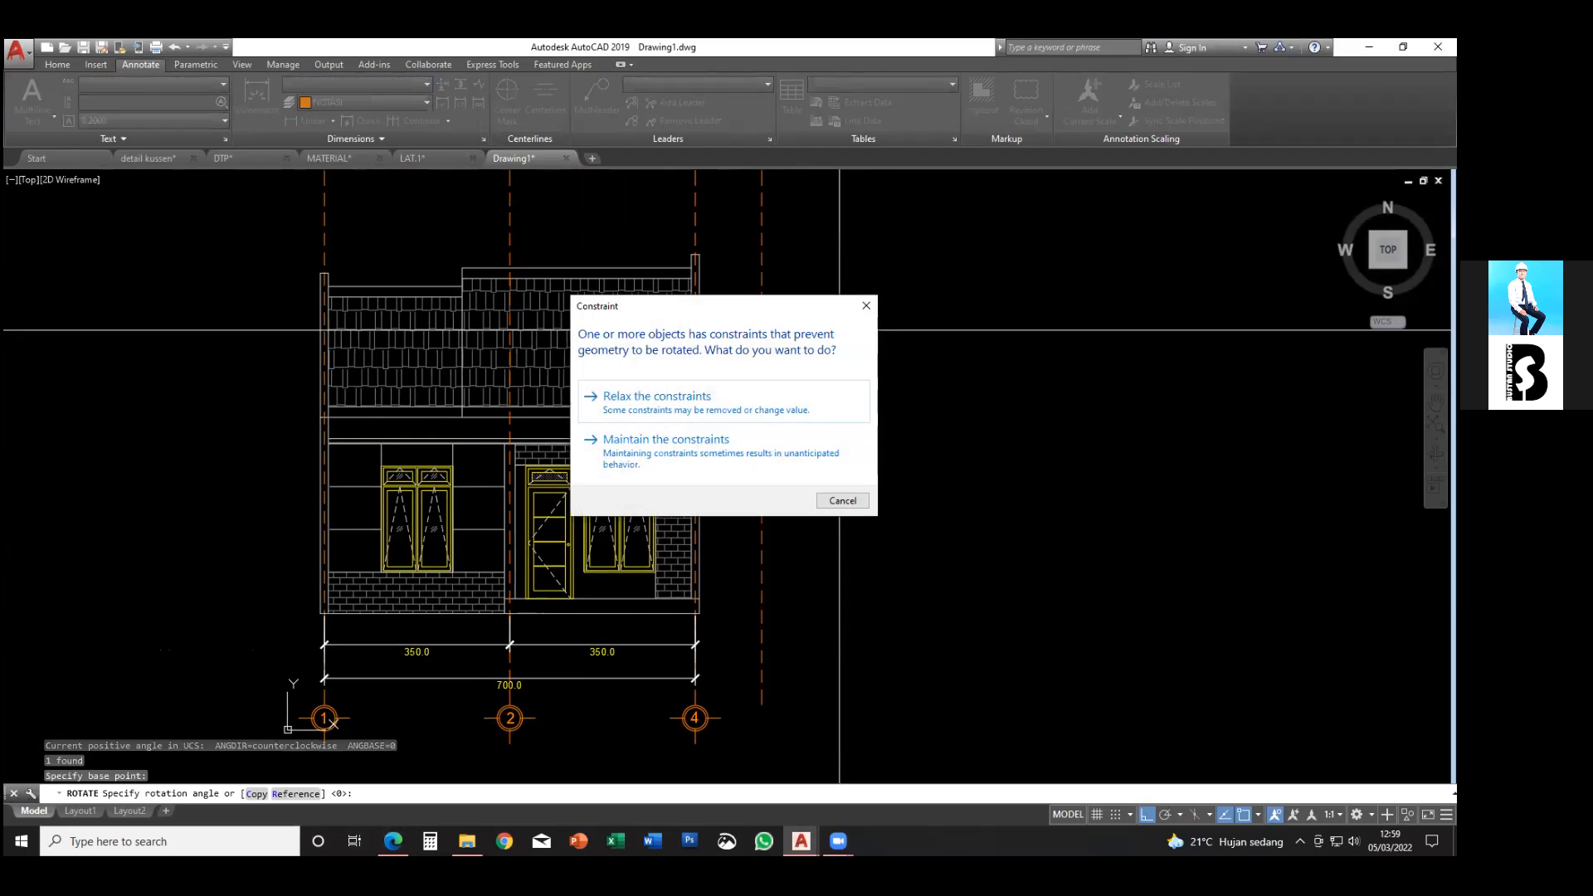
pyautogui.press('Escape')
# - Reselect the copied vertical axis line and start rotating it again from a base point just beside it
pyautogui.click(813, 333)
pyautogui.click(748, 314)
pyautogui.moveTo(798, 348); pyautogui.dragTo(800, 340, button='middle')
pyautogui.write('ro')
pyautogui.press('Return')
pyautogui.click(803, 338)
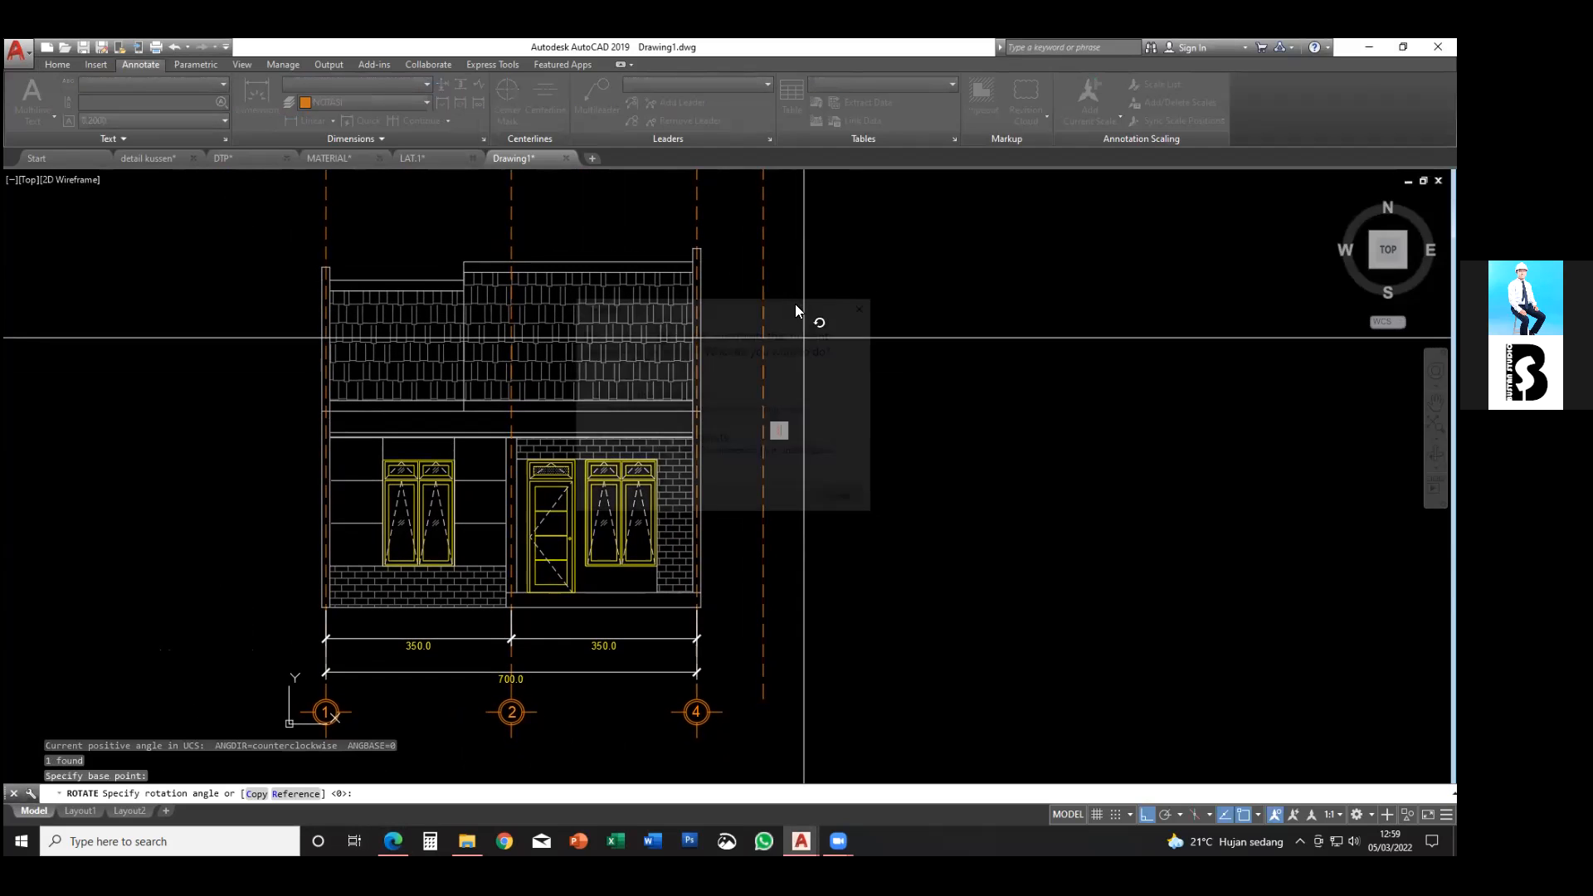
# - Rotate the spare dashed line beside the facade so that it runs horizontally
pyautogui.click(757, 404)
pyautogui.press('Escape')
pyautogui.click(800, 295)
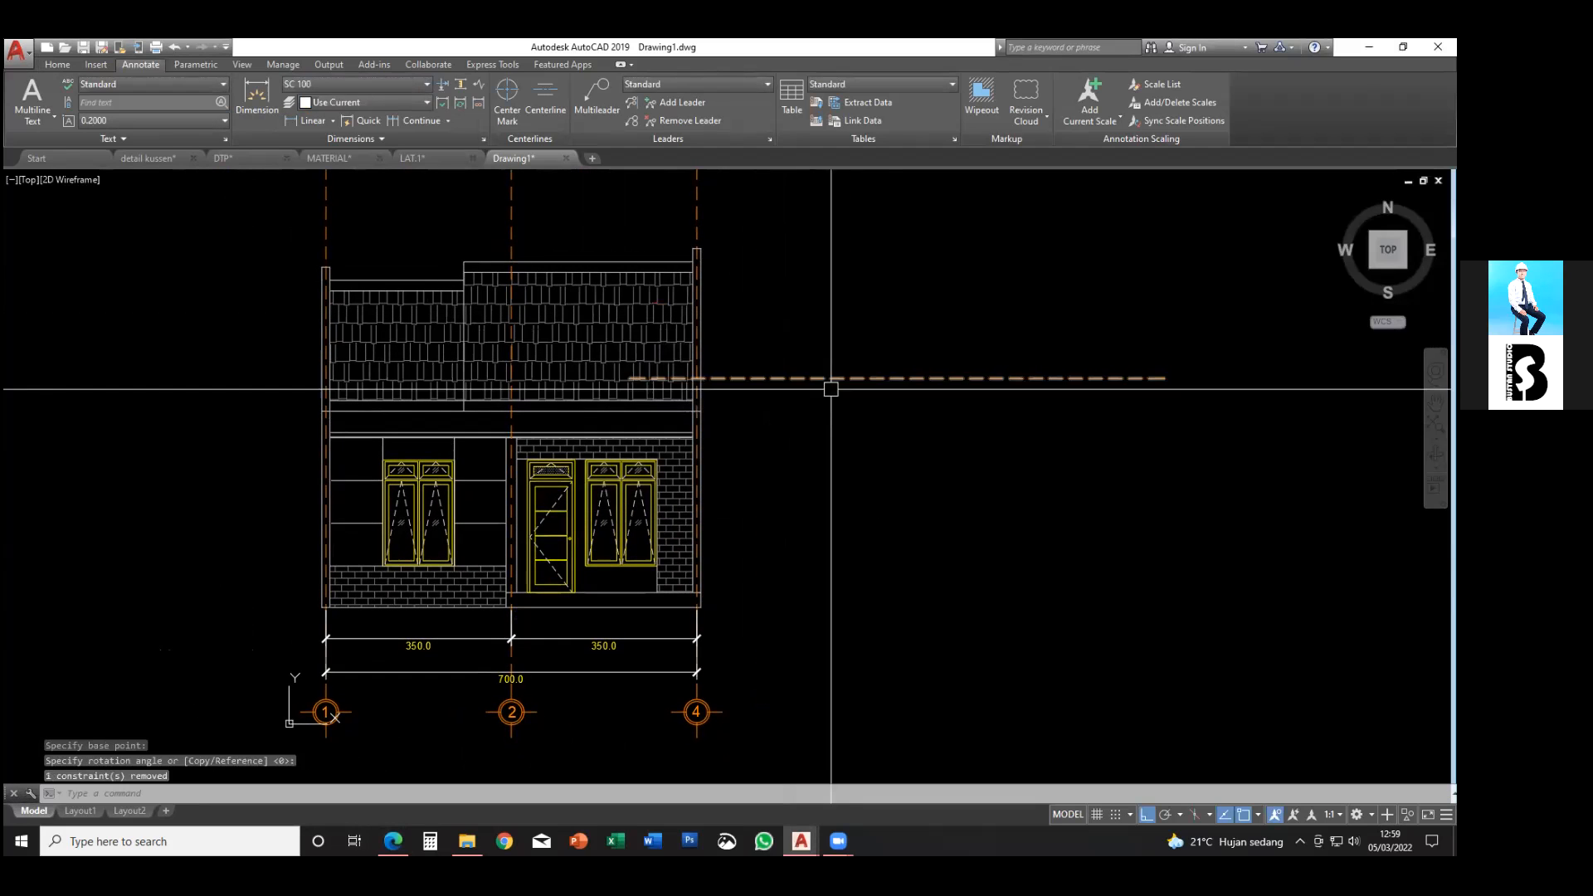
# - Move the horizontal dashed line down onto the facade's base line
pyautogui.click(833, 412)
pyautogui.write('m')
pyautogui.press('Return')
pyautogui.click(1029, 359)
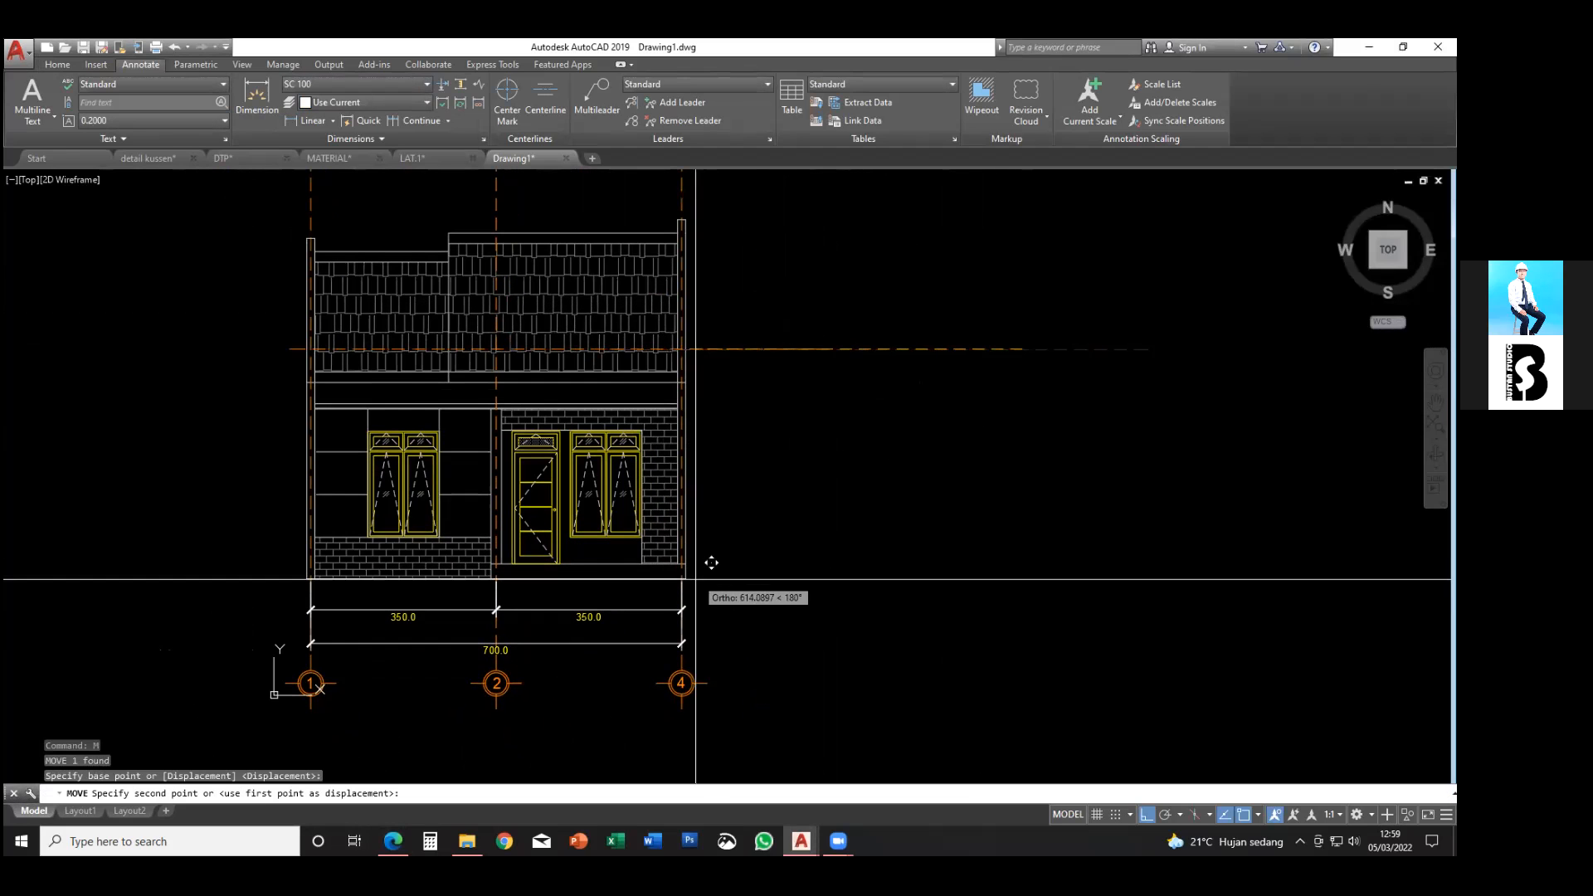
pyautogui.scroll(2, 701, 568)
pyautogui.press('Escape')
pyautogui.scroll(-4, 697, 581)
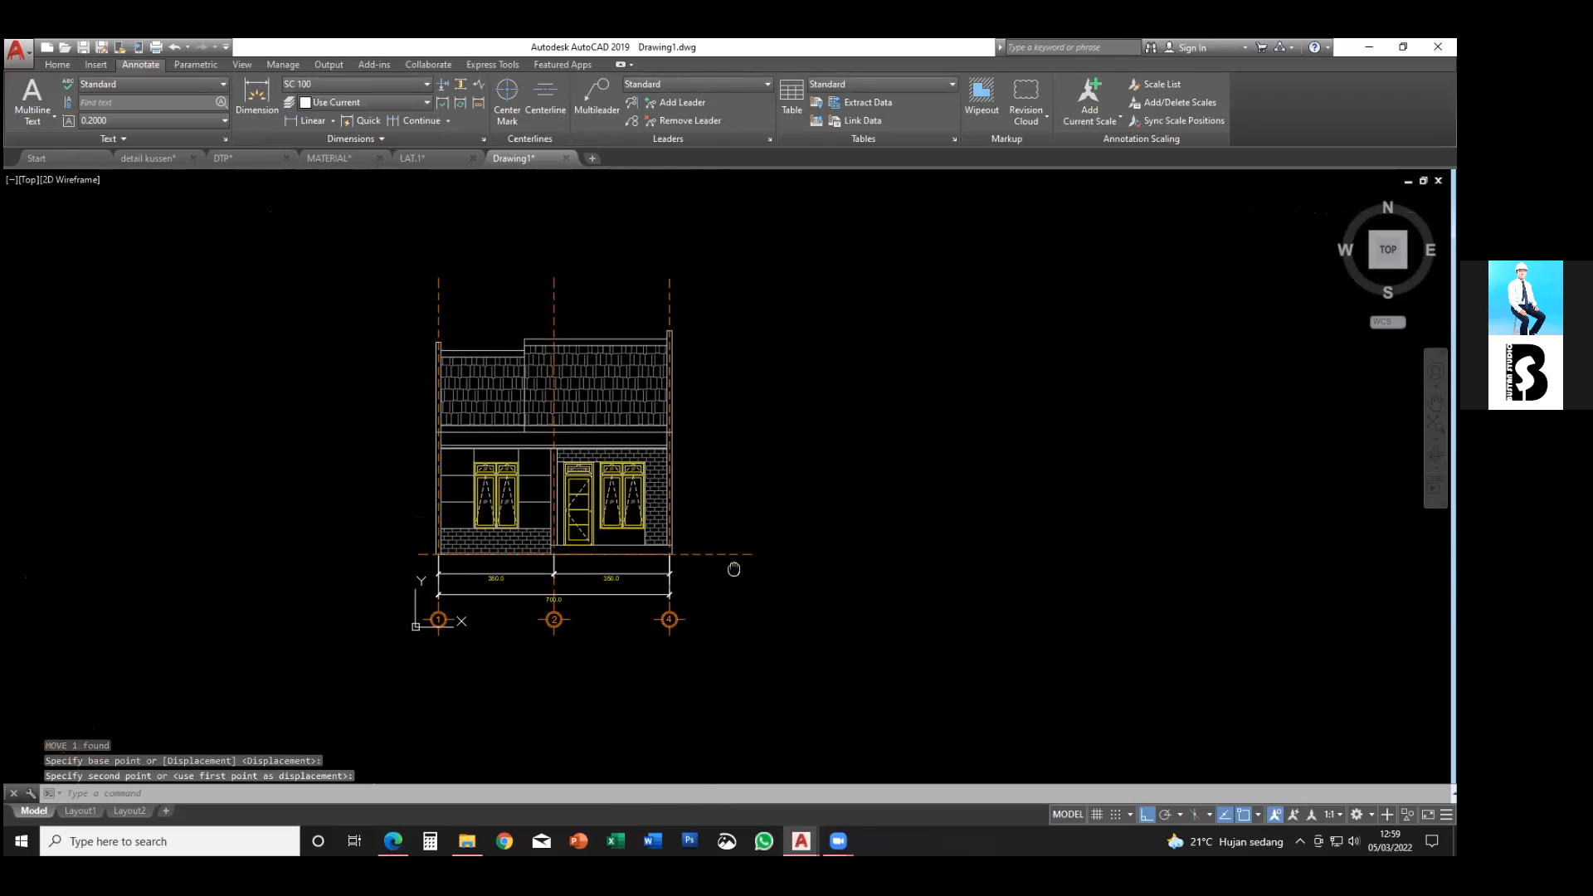
# - Stretch the dashed base line's left end farther out past grid axis 1
pyautogui.scroll(1, 360, 569)
pyautogui.click(461, 546)
pyautogui.click(451, 546)
pyautogui.click(410, 545)
pyautogui.press('Escape')
pyautogui.moveTo(636, 565); pyautogui.dragTo(375, 531, button='middle')
pyautogui.press('Escape')
pyautogui.click(675, 555)
pyautogui.click(666, 490)
pyautogui.press('Escape')
pyautogui.press('Escape')
pyautogui.click(707, 528)
pyautogui.click(691, 488)
pyautogui.click(723, 513)
pyautogui.click(641, 512)
pyautogui.press('Escape')
pyautogui.moveTo(660, 536); pyautogui.dragTo(675, 513, button='middle')
pyautogui.hotkey('ctrl', 'z')
pyautogui.hotkey('ctrl', 'z')
pyautogui.press('Escape')
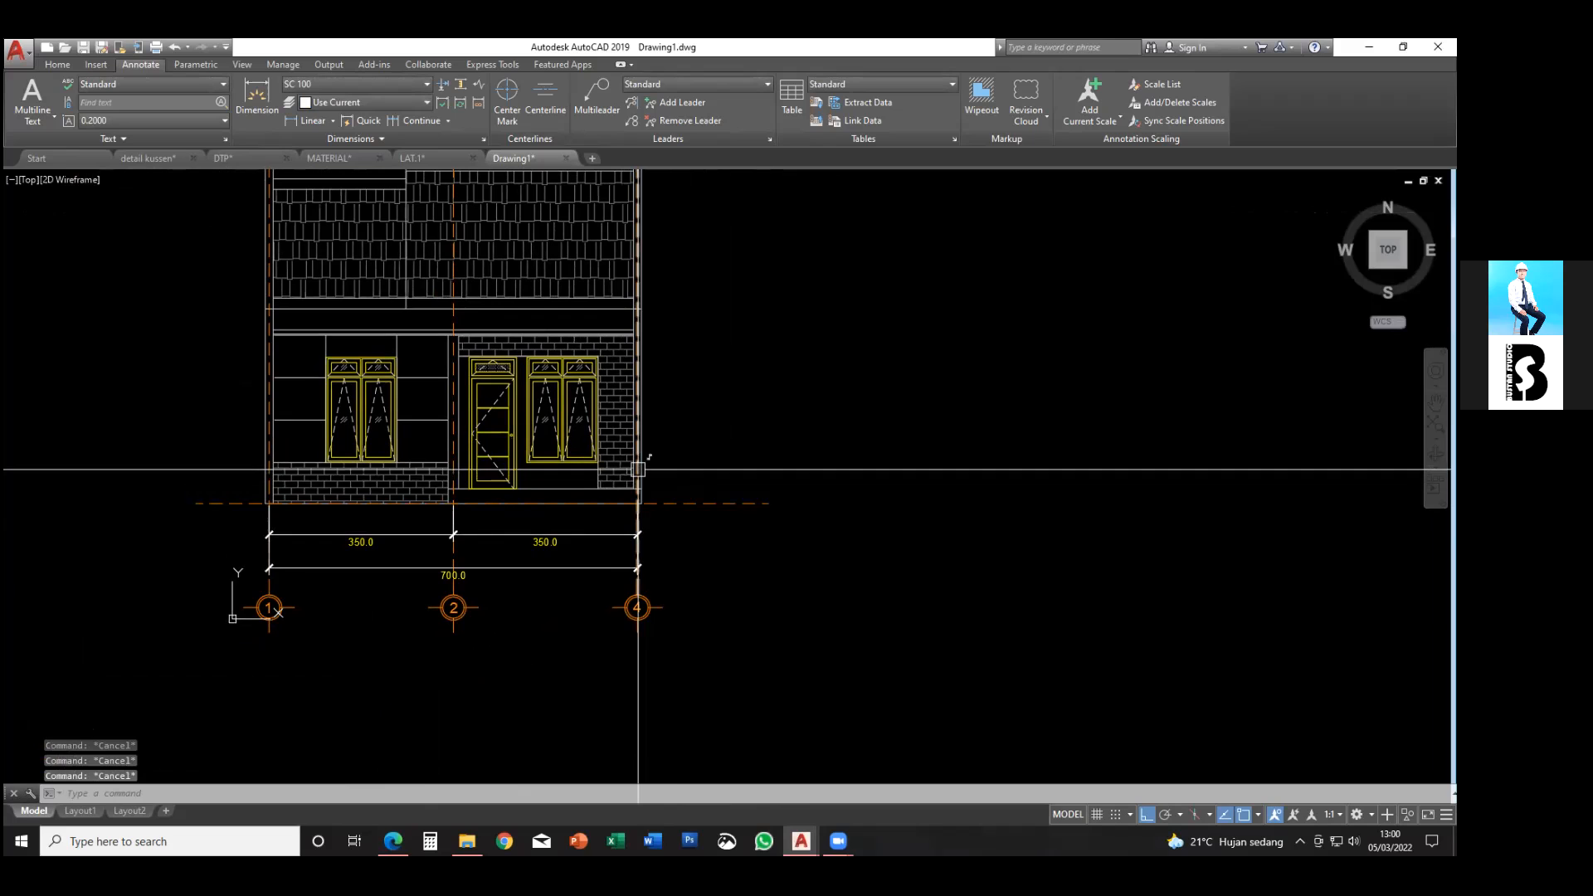
# - Offset the grid axis 4 line outward by 100 as a vertical guide beside the facade
pyautogui.moveTo(705, 495); pyautogui.dragTo(700, 535, button='middle')
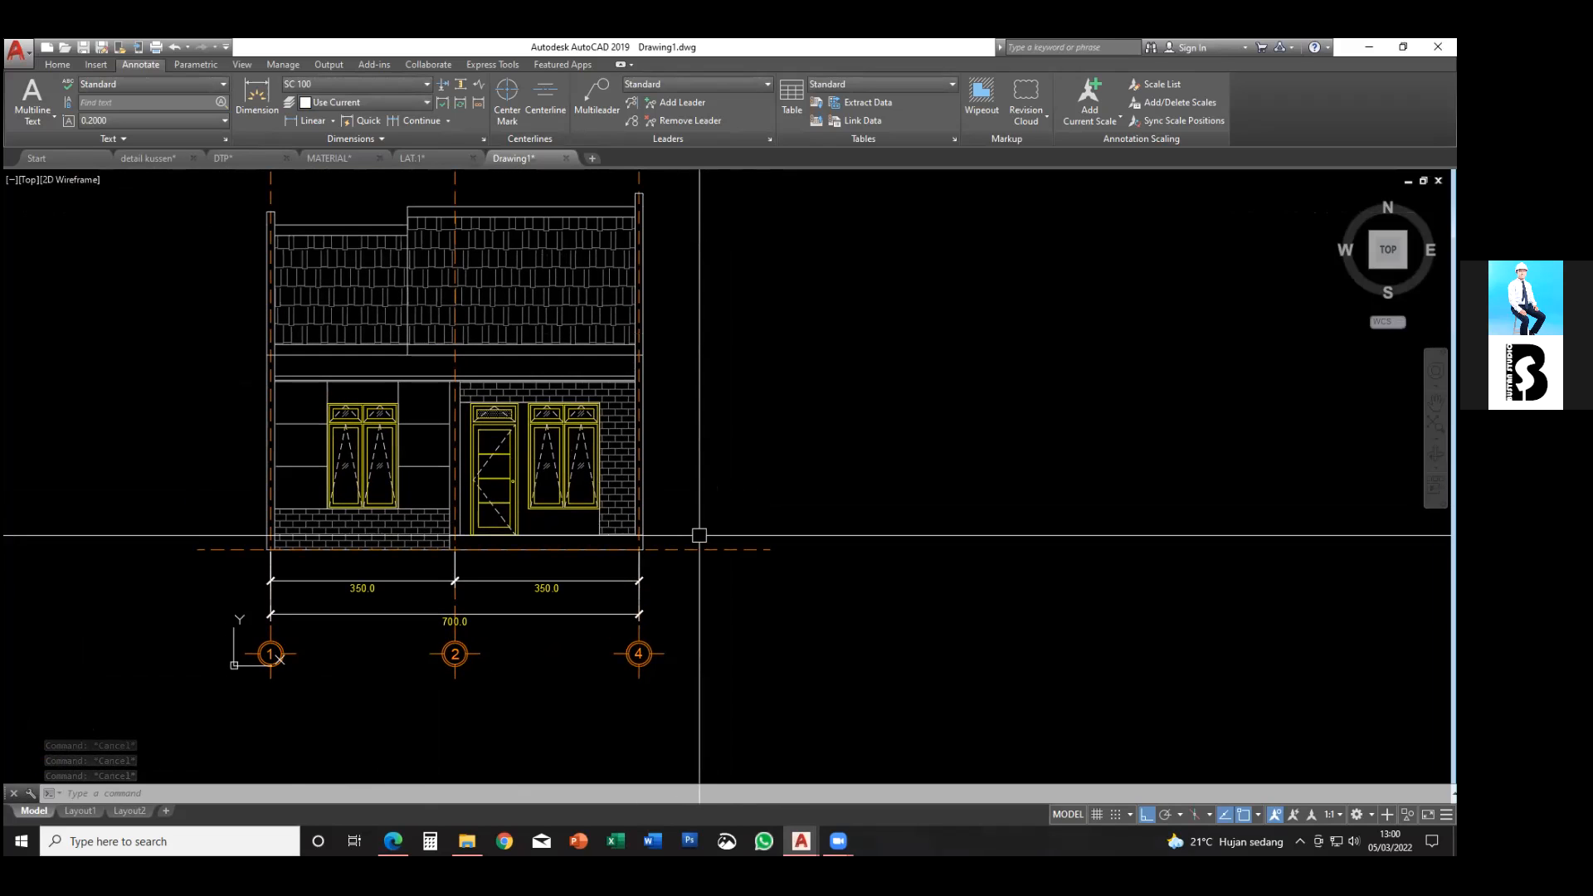
pyautogui.write('o')
pyautogui.press('Return')
pyautogui.write('100')
pyautogui.press('Return')
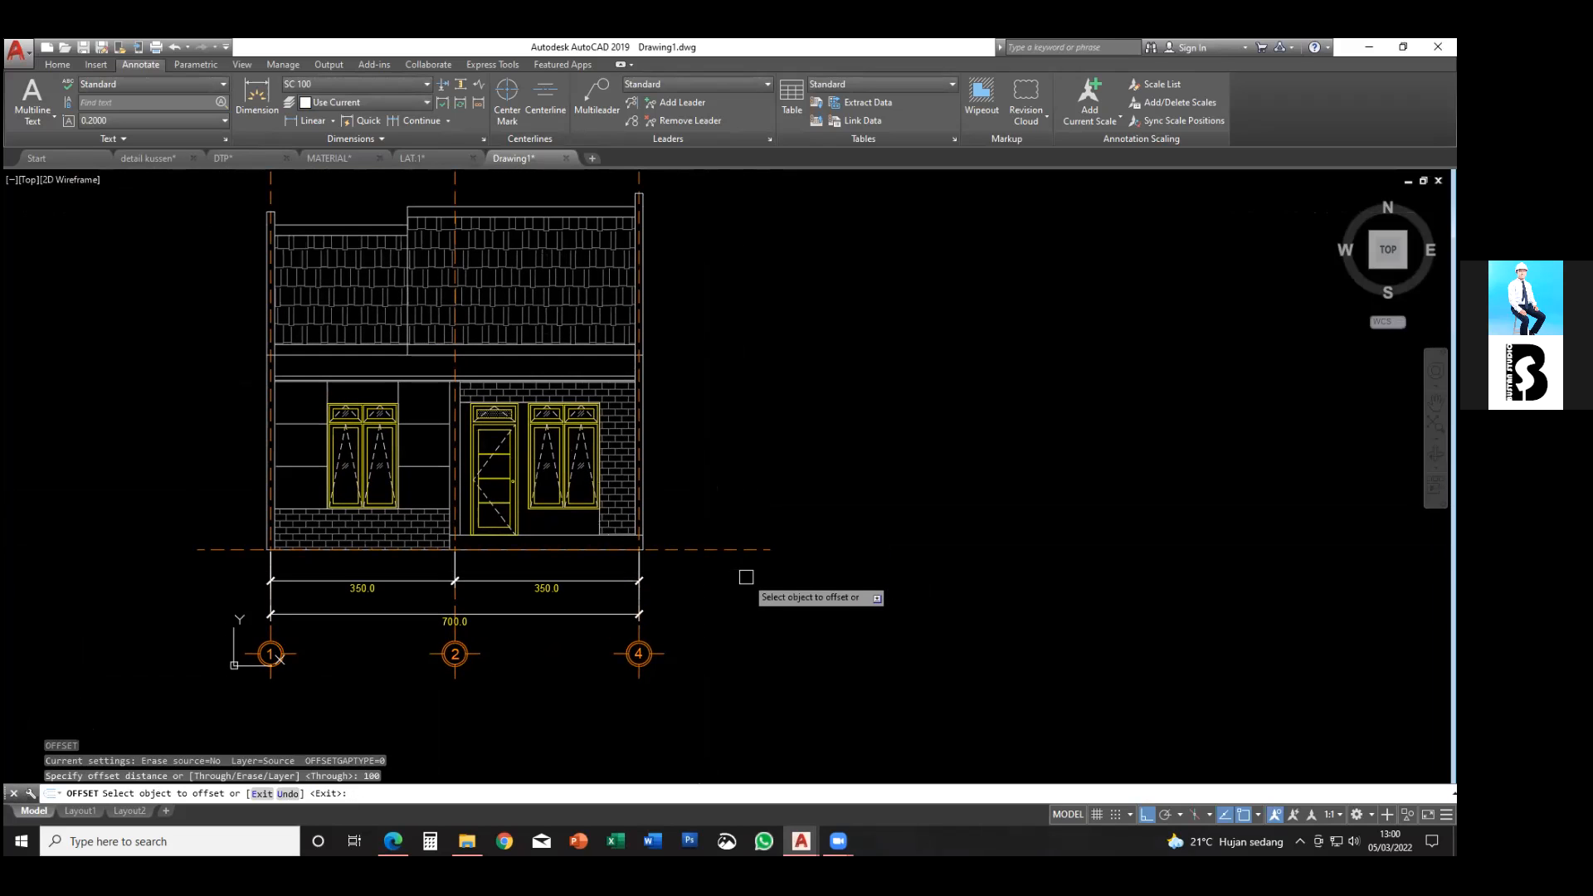
pyautogui.scroll(4, 738, 570)
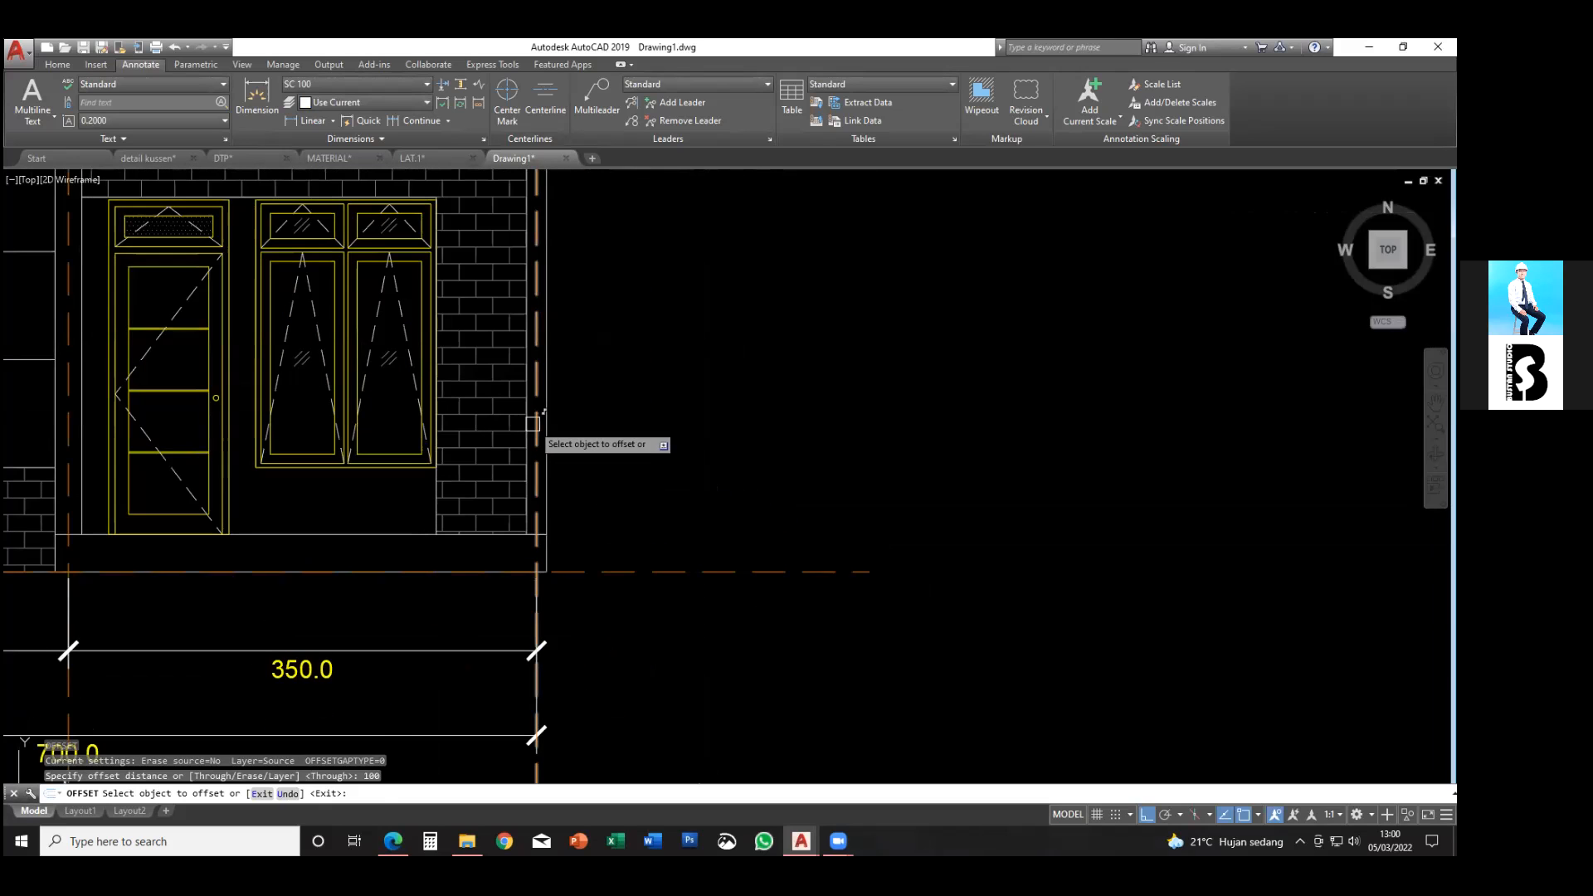
pyautogui.click(535, 440)
pyautogui.click(669, 445)
pyautogui.press('Escape')
pyautogui.press('Escape')
# - Trim the dashed base line's right end where it passes the vertical guide
pyautogui.moveTo(730, 571); pyautogui.dragTo(730, 548, button='middle')
pyautogui.write('tr')
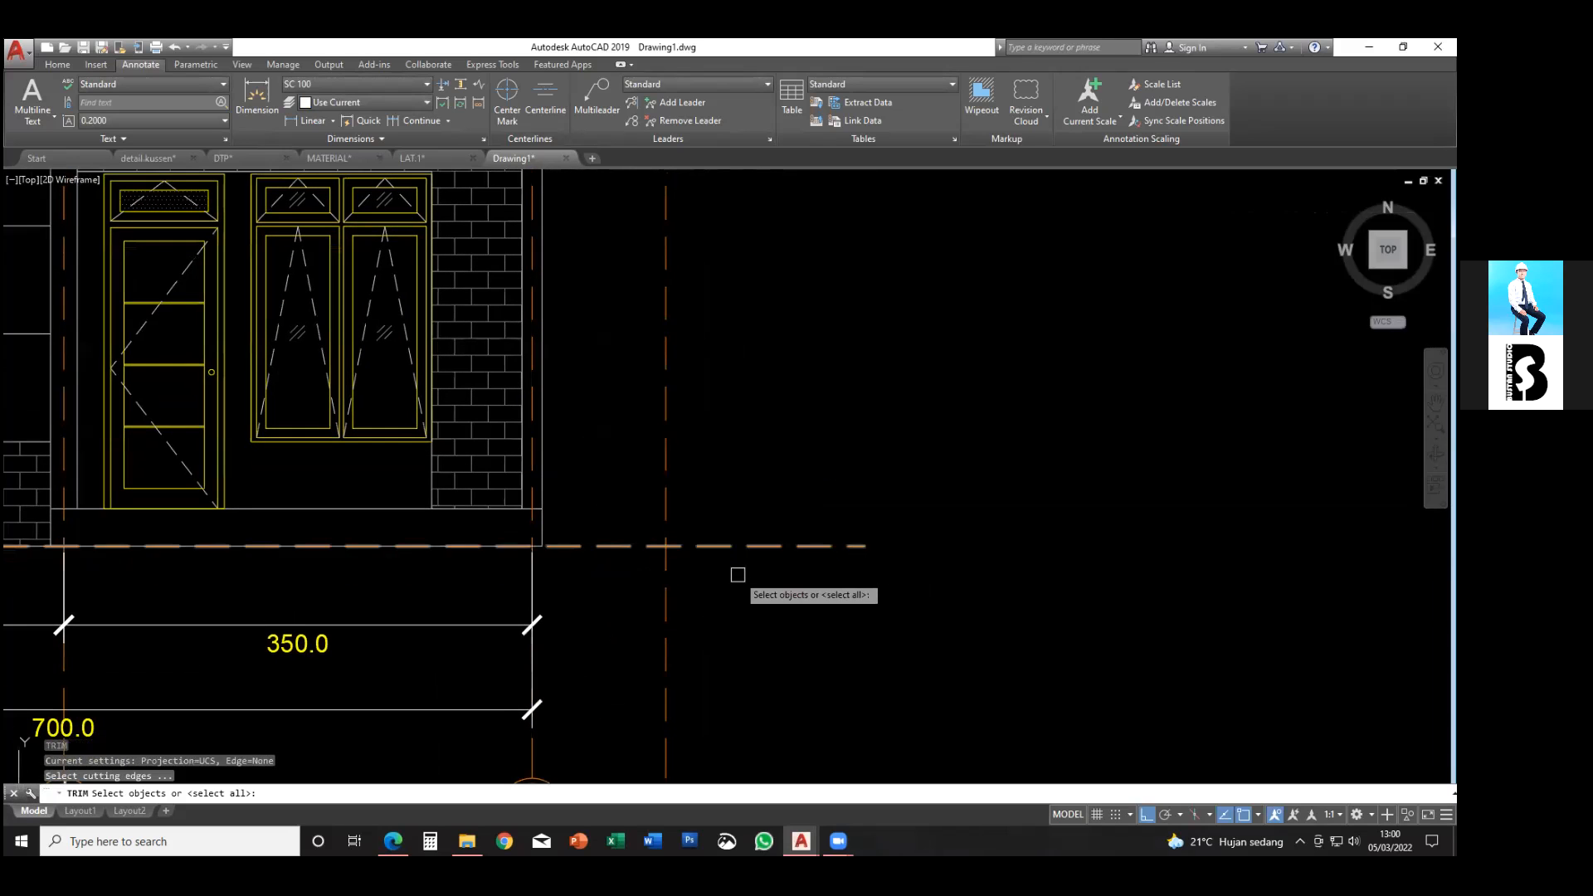
pyautogui.press('Return')
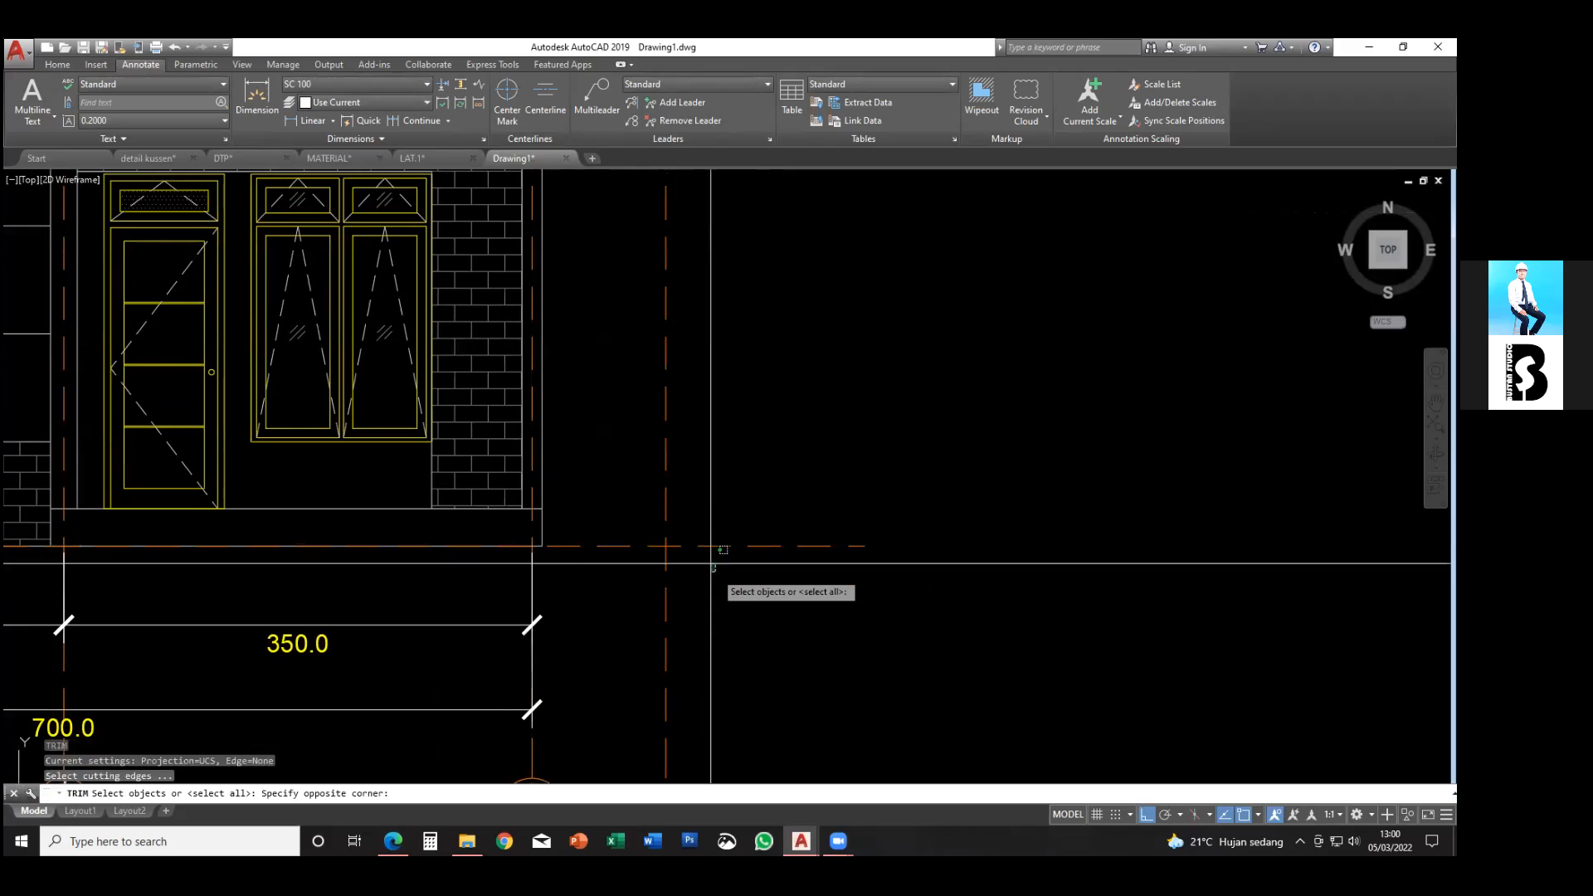
pyautogui.click(702, 519)
pyautogui.press('Escape')
pyautogui.press('Escape')
pyautogui.write('tr')
pyautogui.press('Return')
pyautogui.press('Return')
pyautogui.click(709, 545)
pyautogui.press('Escape')
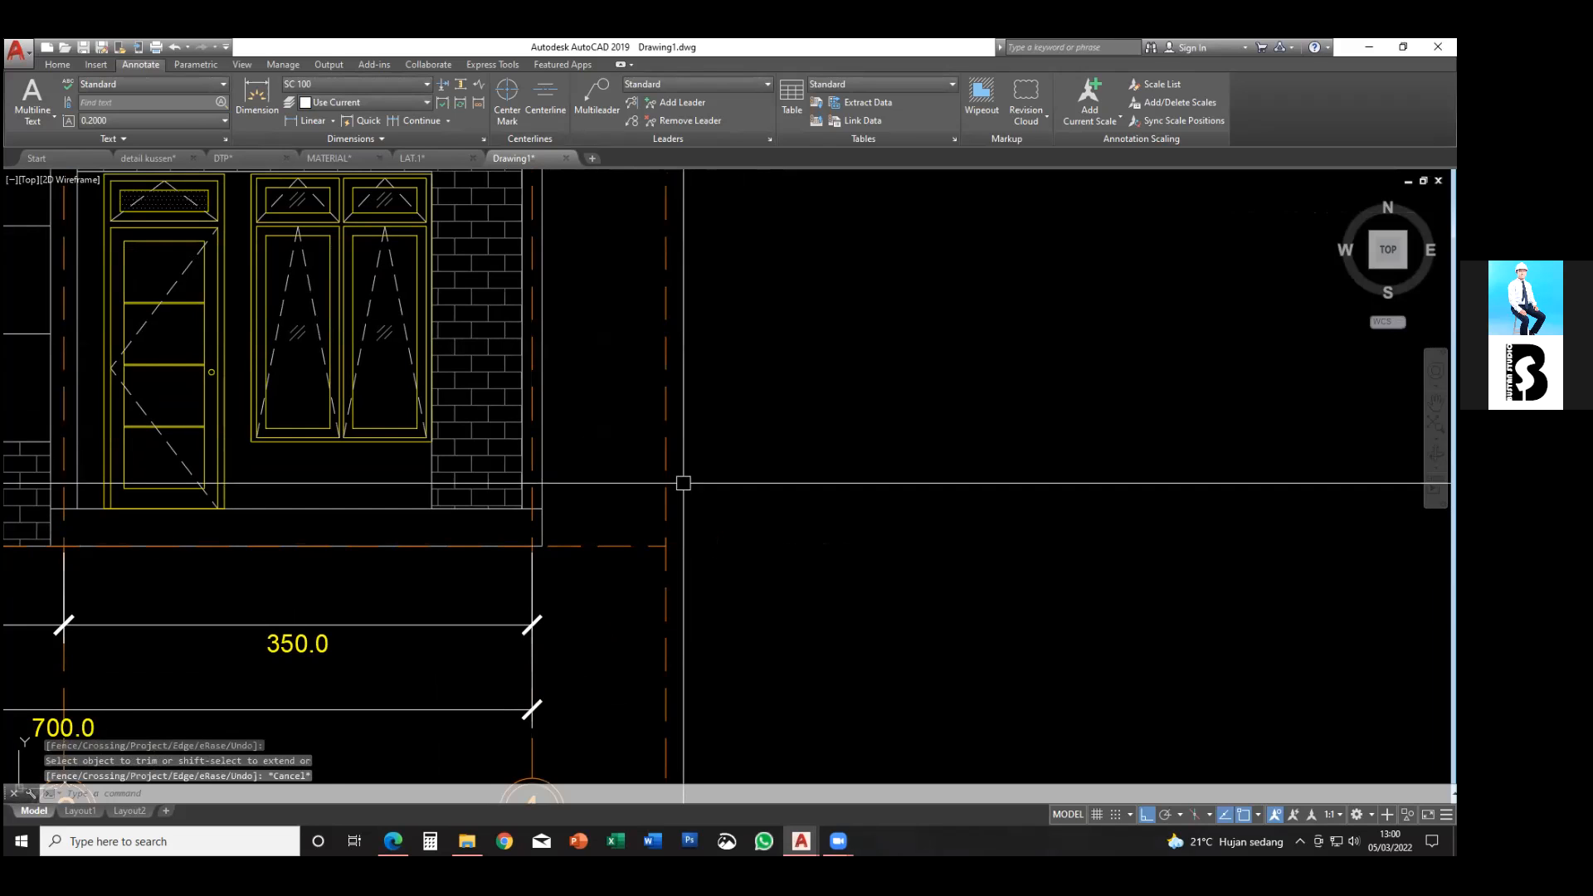
# - Delete the vertical guide line offset from grid axis 4
pyautogui.click(683, 483)
pyautogui.click(654, 466)
pyautogui.moveTo(683, 478)
pyautogui.mouseDown(button='middle')
pyautogui.moveTo(711, 483)
pyautogui.moveTo(714, 546)
pyautogui.moveTo(693, 549)
pyautogui.mouseUp(button='middle')
pyautogui.press('Delete')
pyautogui.scroll(-2, 704, 537)
pyautogui.press('Escape')
# - Copy the dashed base line upward by 28
pyautogui.click(697, 565)
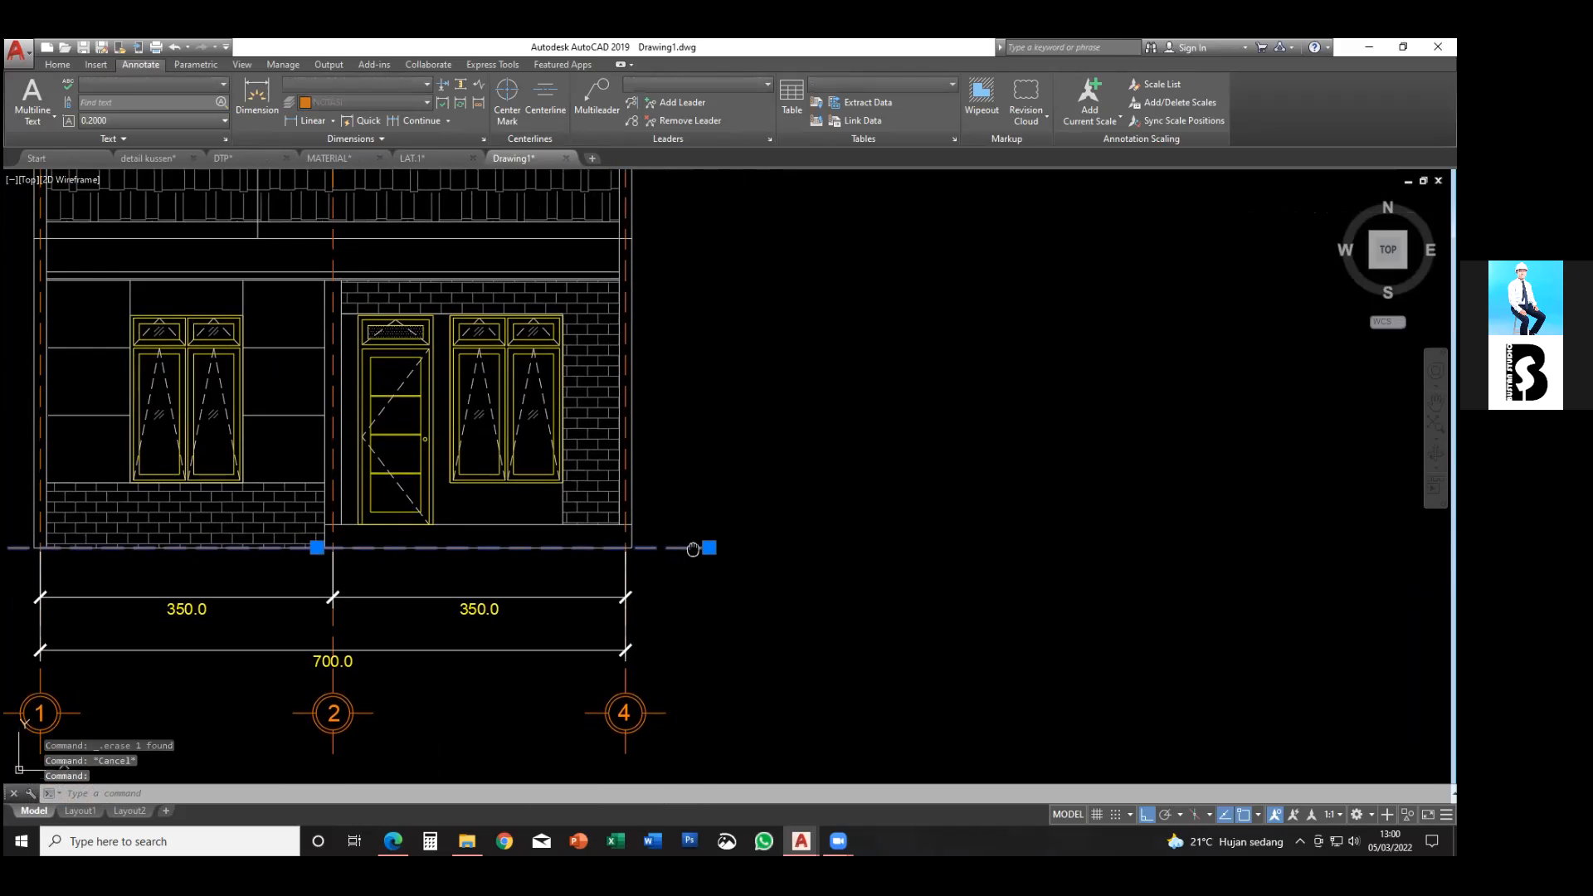
pyautogui.write('co')
pyautogui.press('Return')
pyautogui.click(715, 522)
pyautogui.write('2')
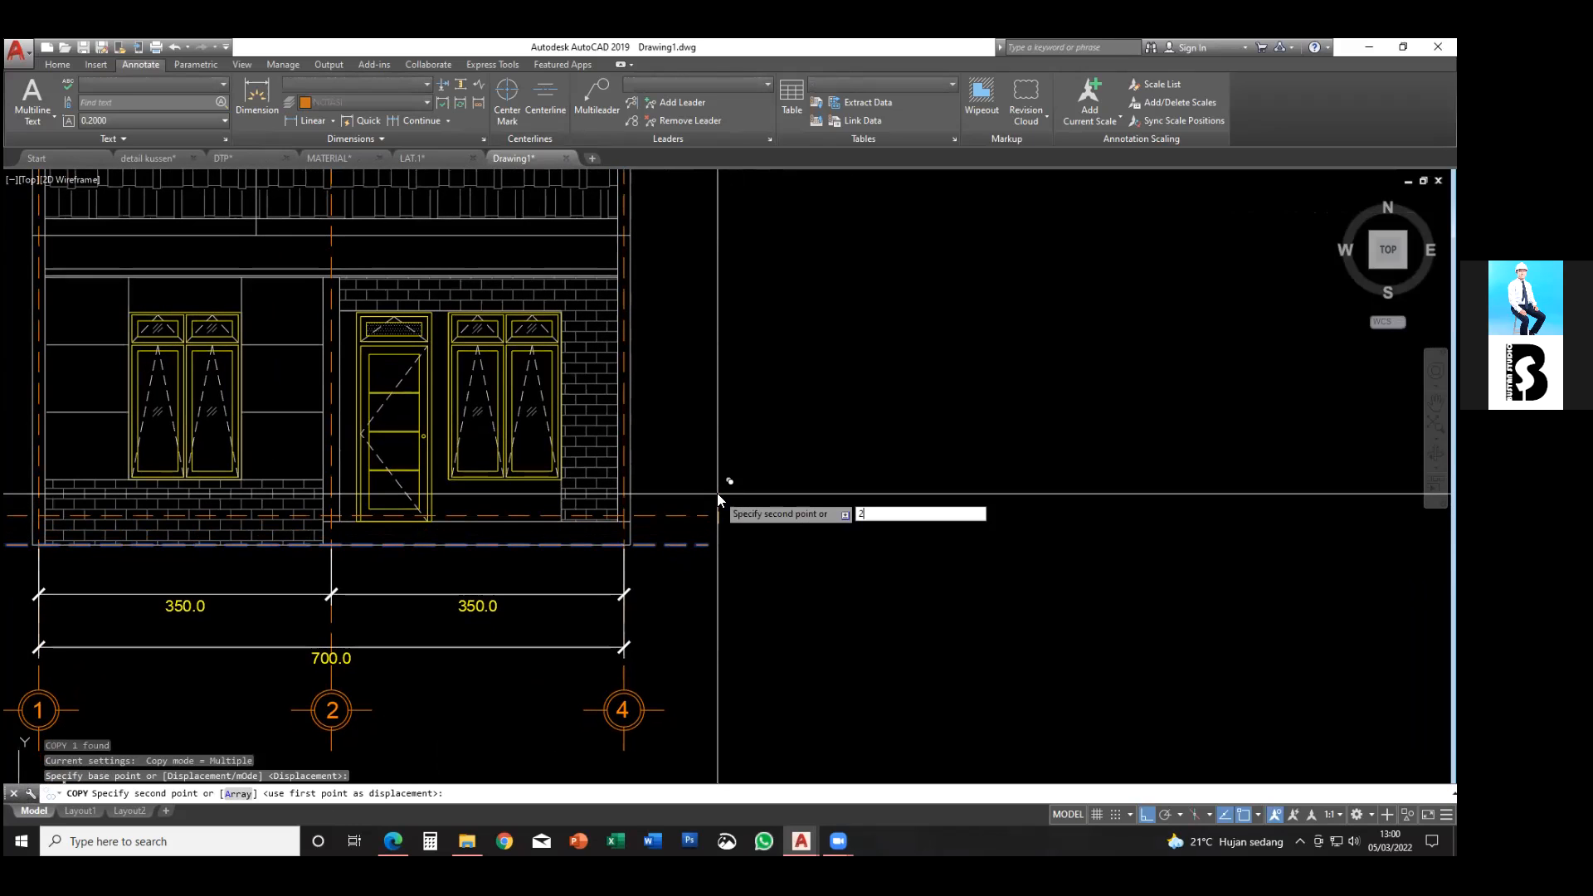
pyautogui.write('8')
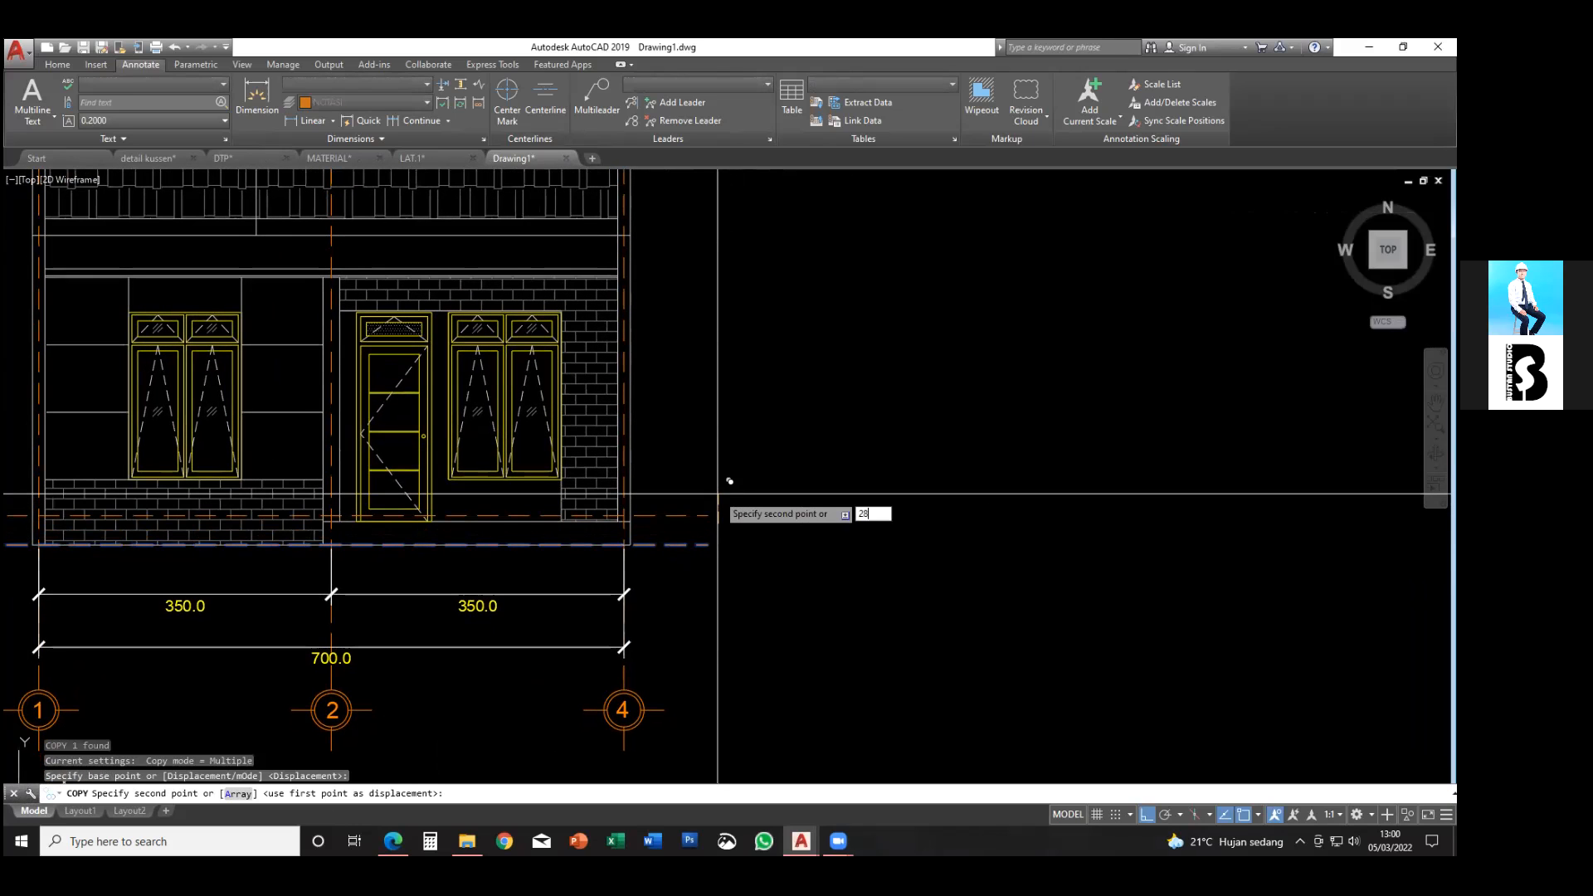
pyautogui.press('Return')
pyautogui.press('Escape')
# - Offset the upper of the two base level lines upward by 252
pyautogui.click(693, 516)
pyautogui.moveTo(694, 521); pyautogui.dragTo(689, 528, button='middle')
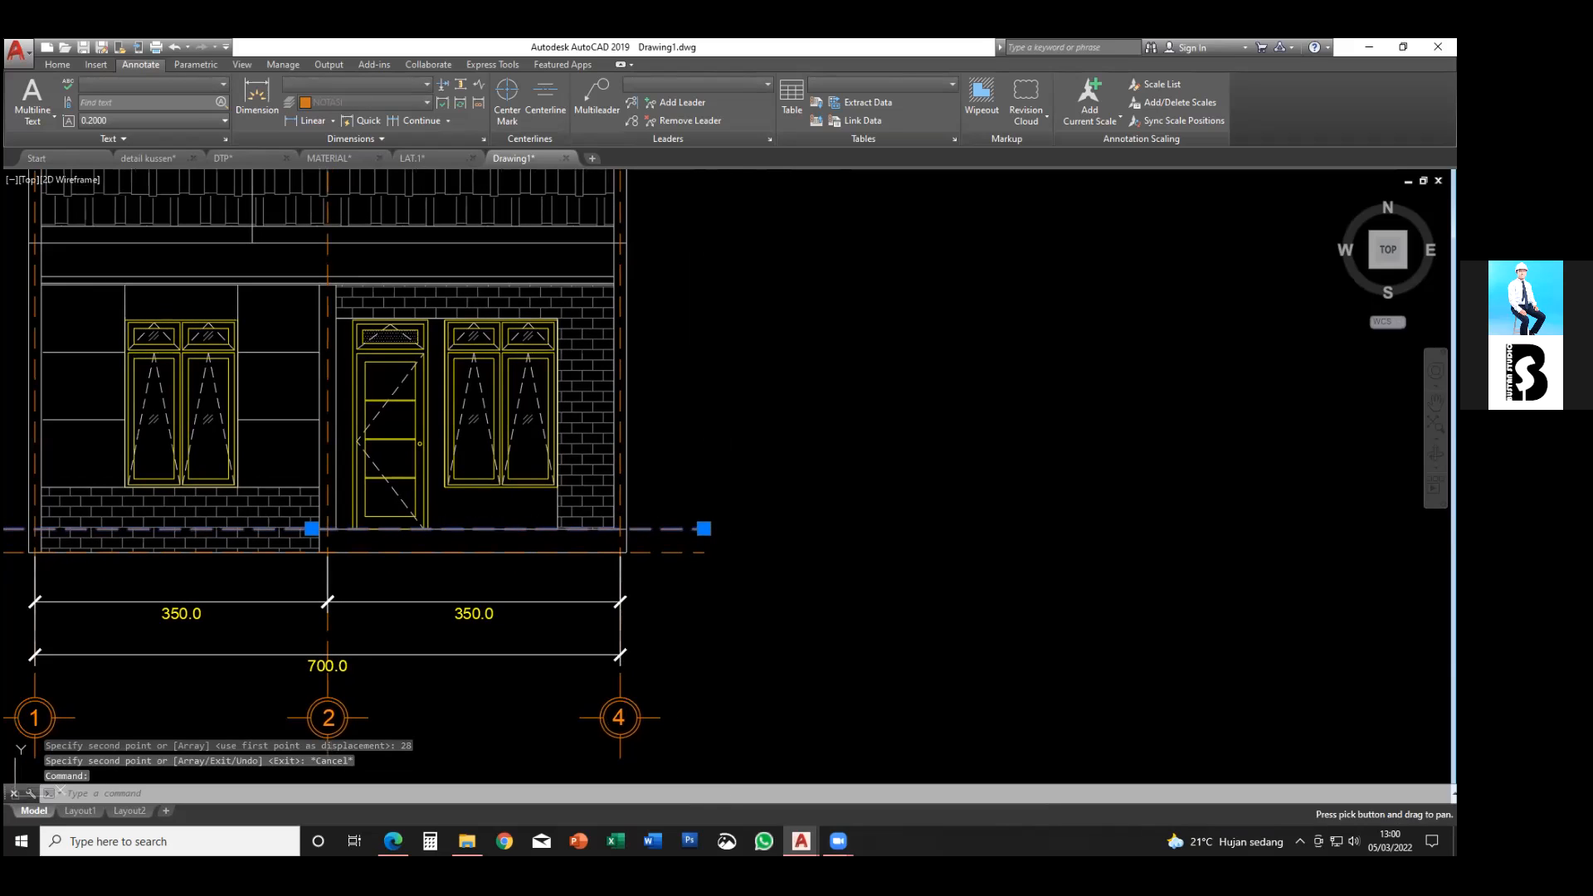
pyautogui.press('Escape')
pyautogui.press('Escape')
pyautogui.press('Escape')
pyautogui.write('o')
pyautogui.press('Return')
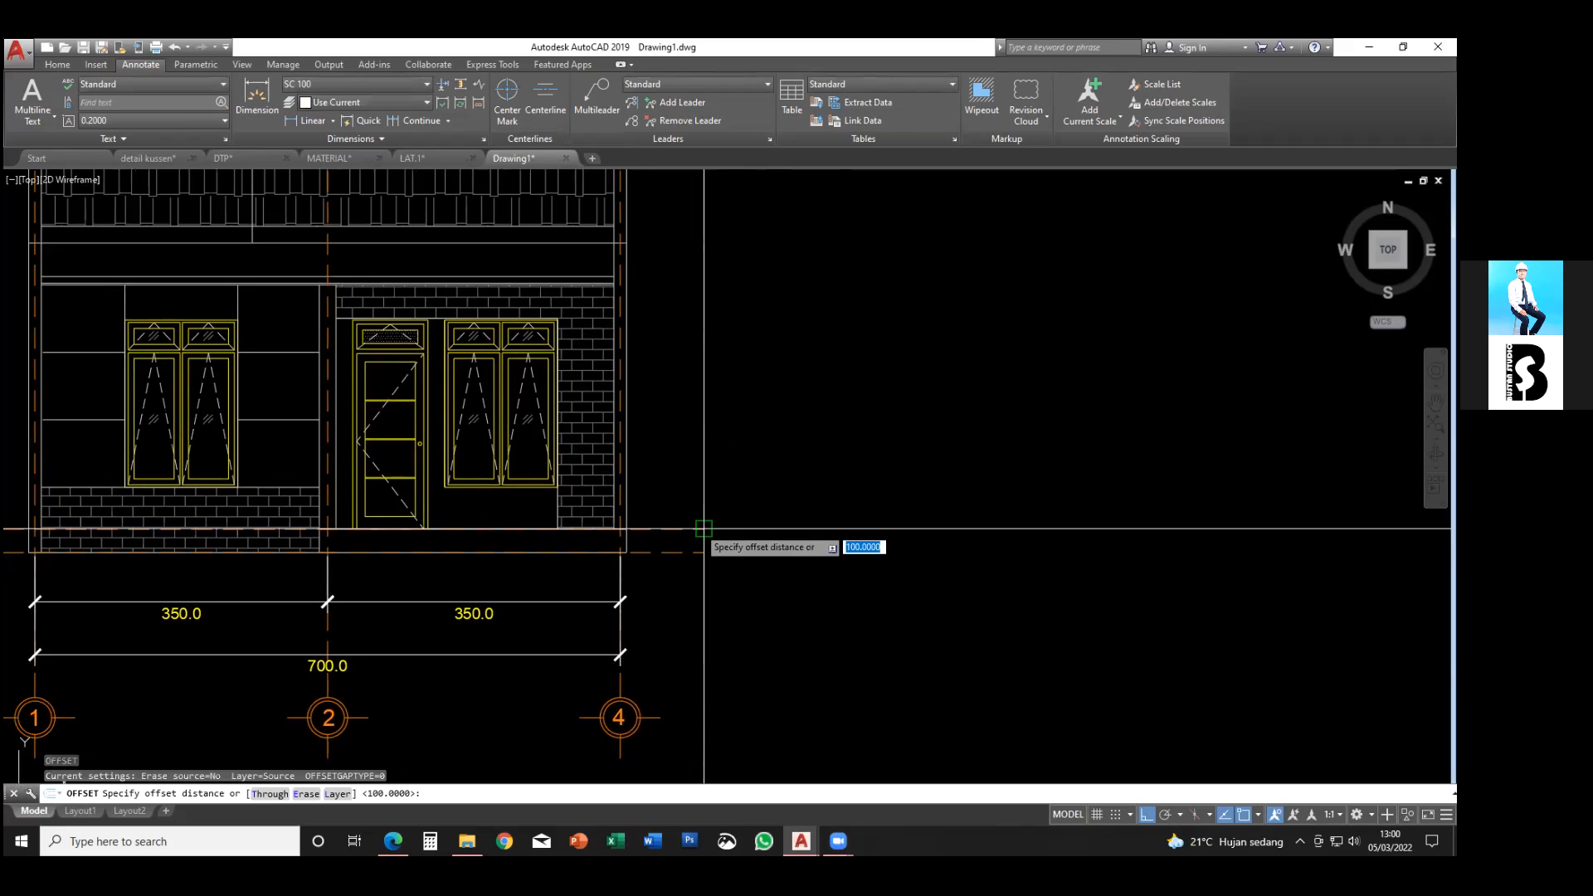
pyautogui.write('252')
pyautogui.press('Return')
pyautogui.click(703, 528)
pyautogui.click(689, 378)
# - Offset the level line at the window heads upward by 50, and that new line by 40
pyautogui.moveTo(689, 376); pyautogui.dragTo(693, 473, button='middle')
pyautogui.click(680, 416)
pyautogui.moveTo(689, 359); pyautogui.dragTo(688, 388, button='middle')
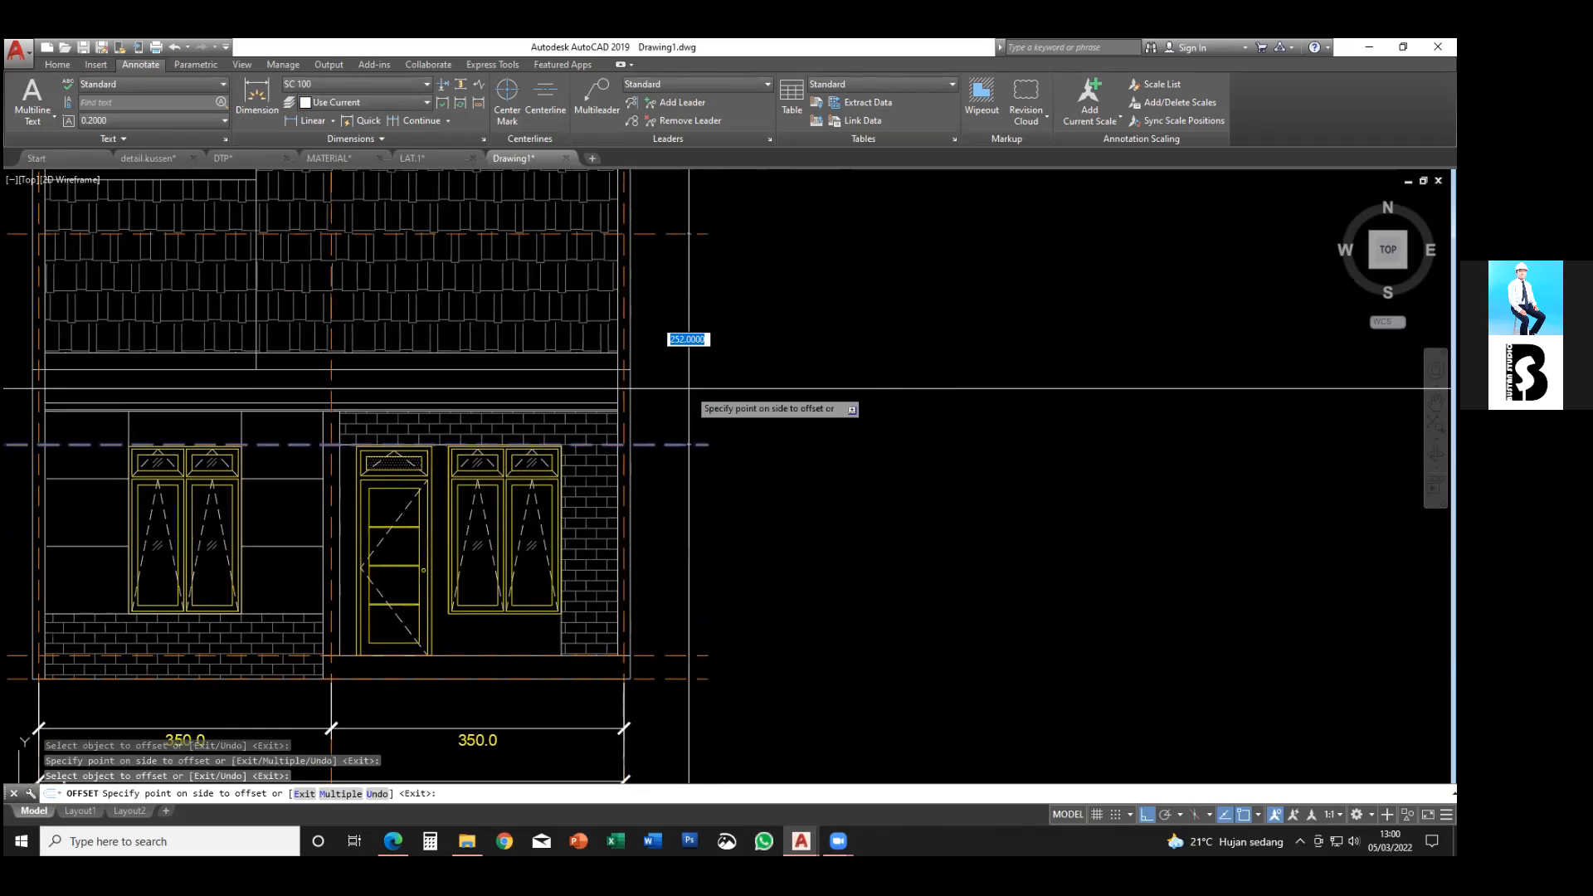
pyautogui.click(688, 392)
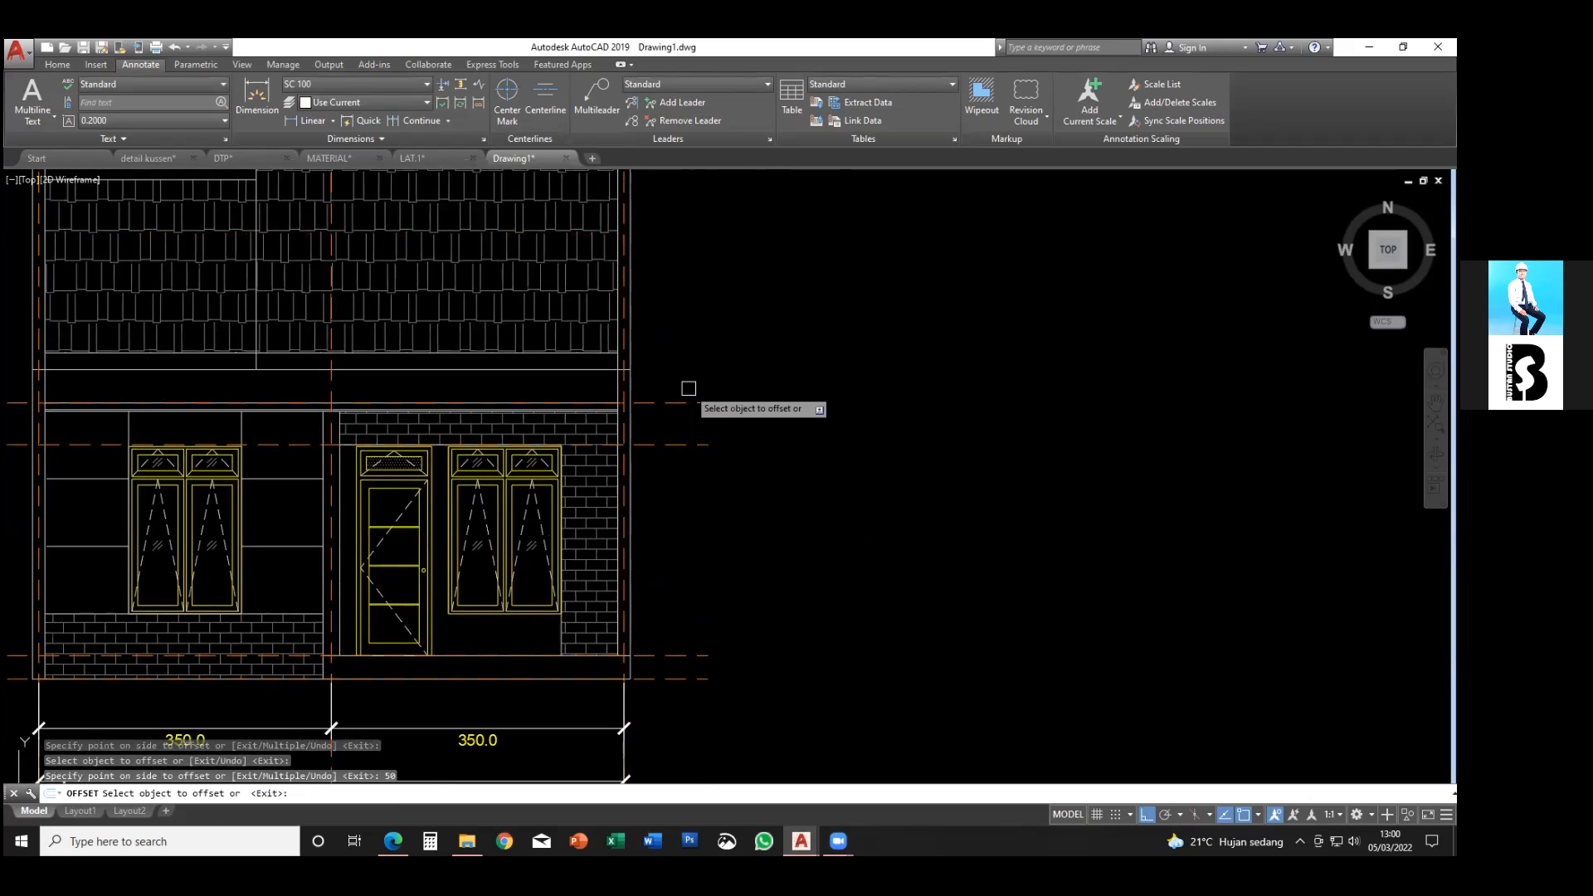
pyautogui.click(709, 404)
pyautogui.write('40')
pyautogui.press('Return')
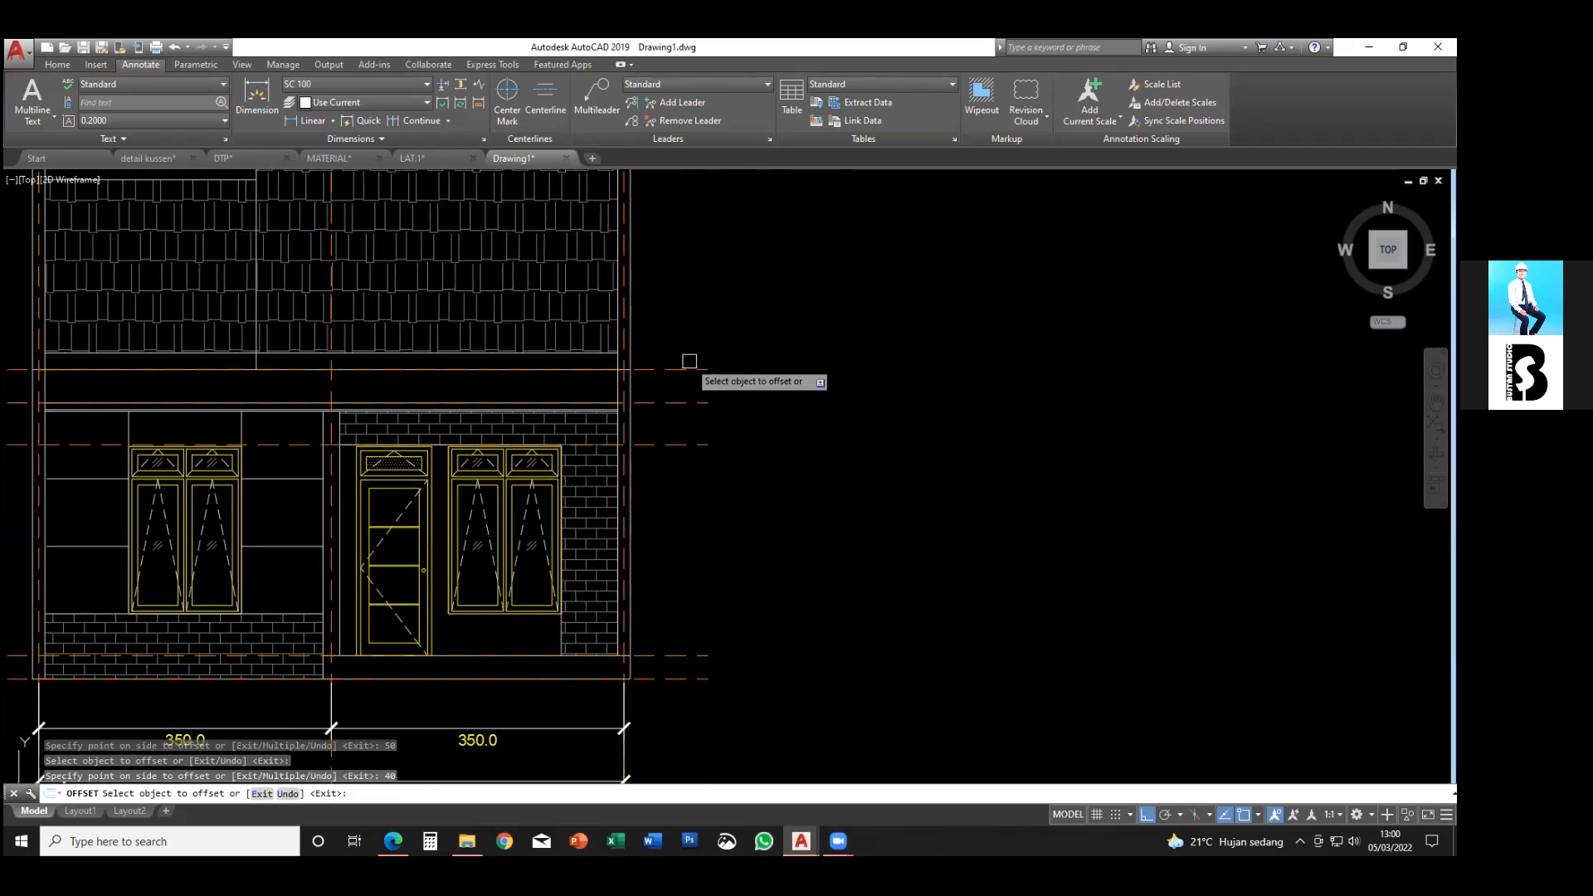
# - Offset the topmost level line upward by 247, and the resulting line by 35 per the reference PDF
pyautogui.click(689, 369)
pyautogui.scroll(-3, 688, 370)
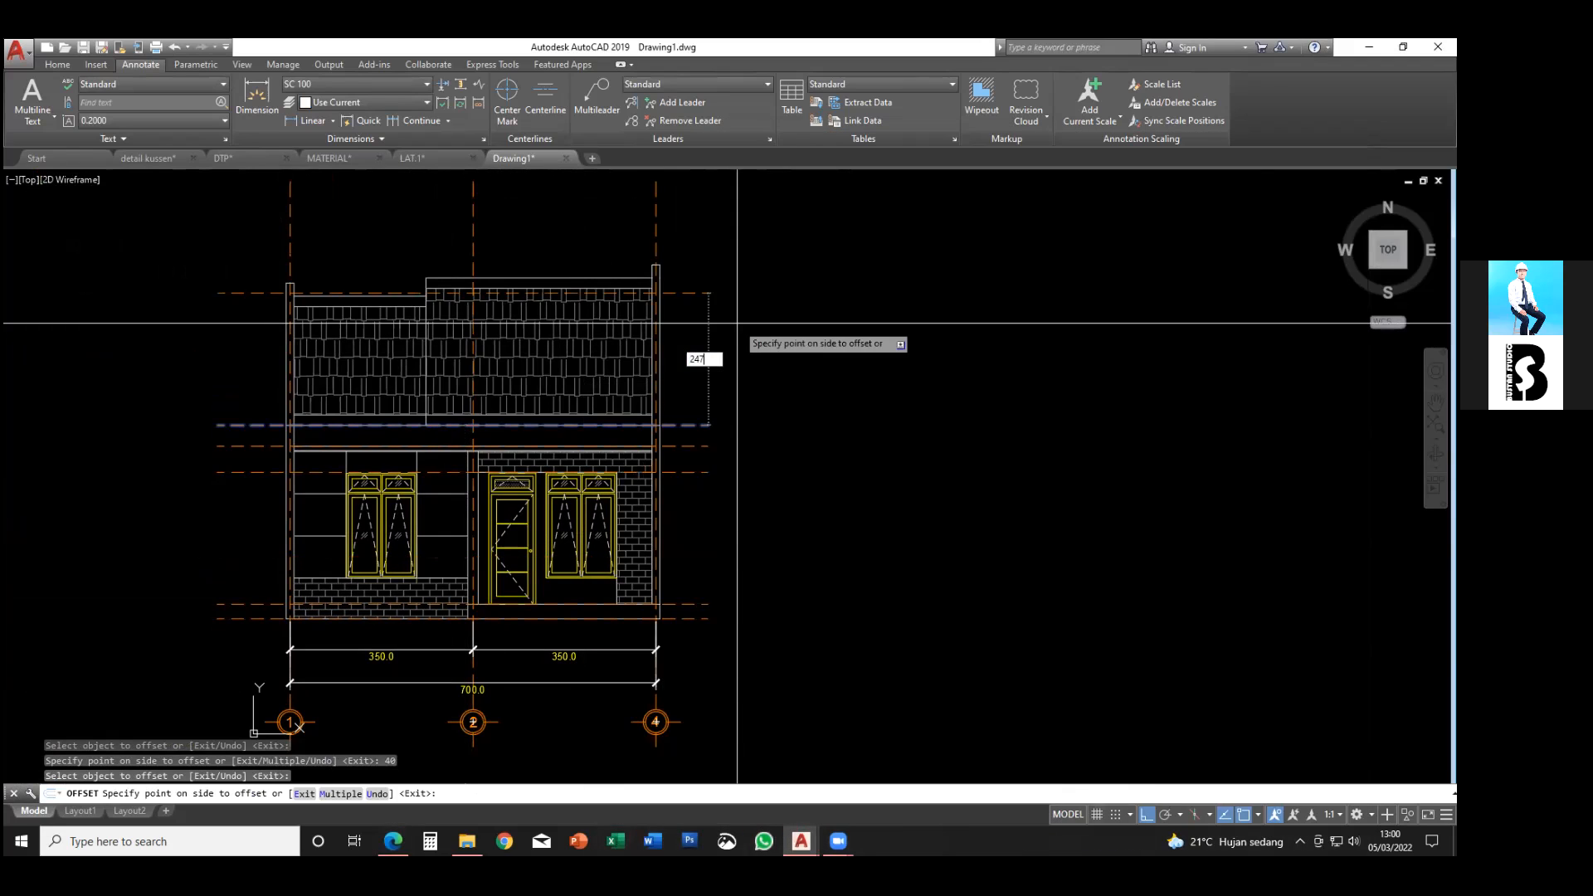
pyautogui.press('Return')
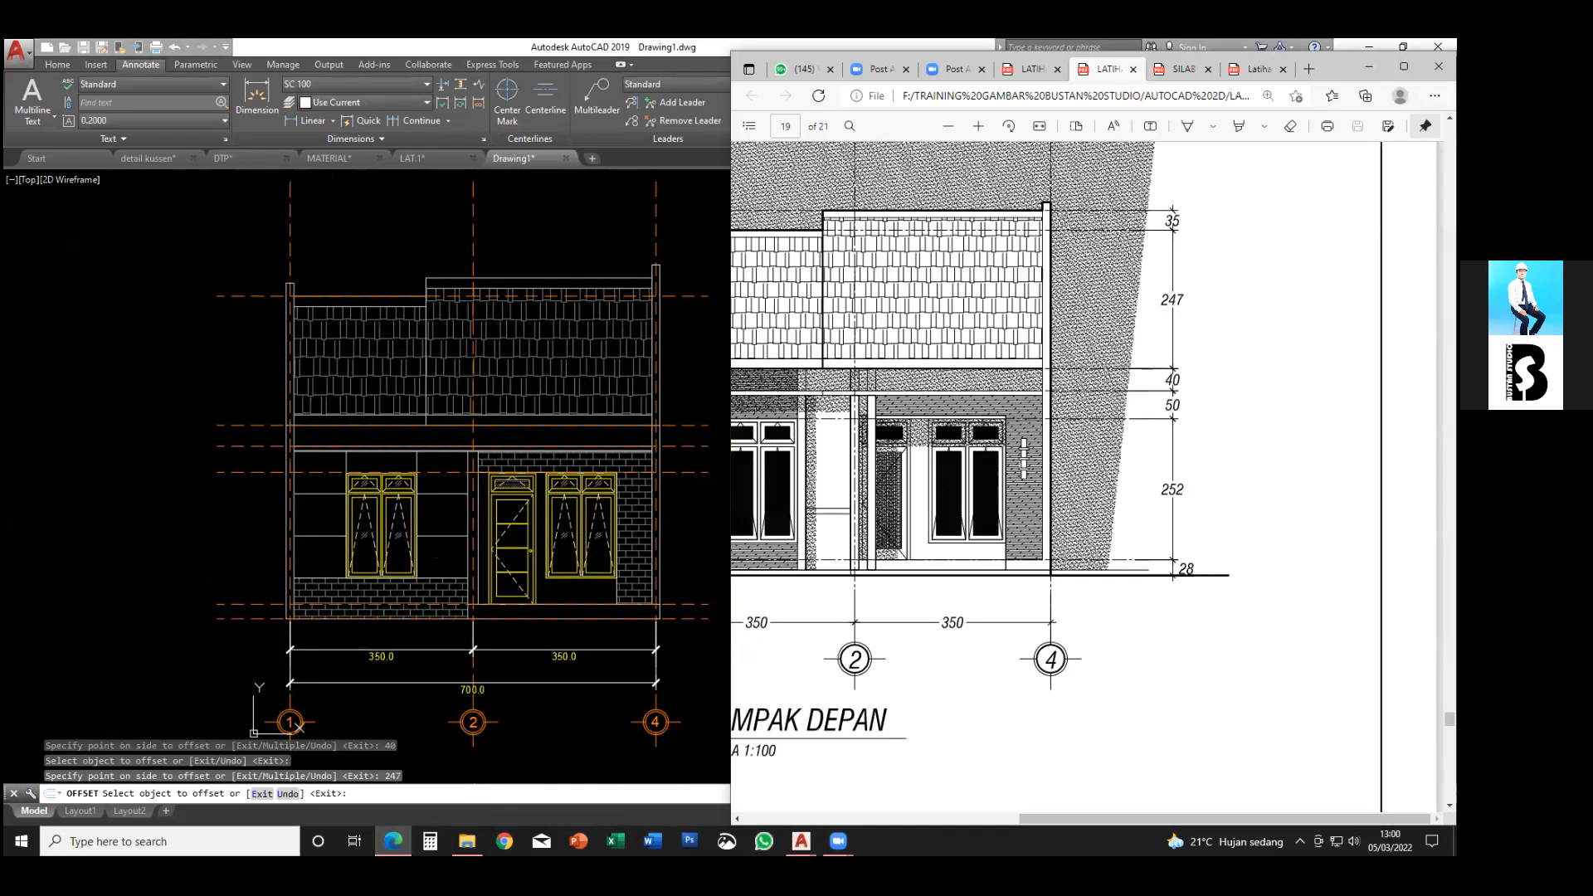
pyautogui.click(397, 296)
pyautogui.hotkey('alt', 'Tab')
pyautogui.click(625, 250)
pyautogui.click(683, 296)
pyautogui.write('35')
pyautogui.press('Return')
pyautogui.press('Escape')
pyautogui.press('Escape')
pyautogui.scroll(-3, 688, 402)
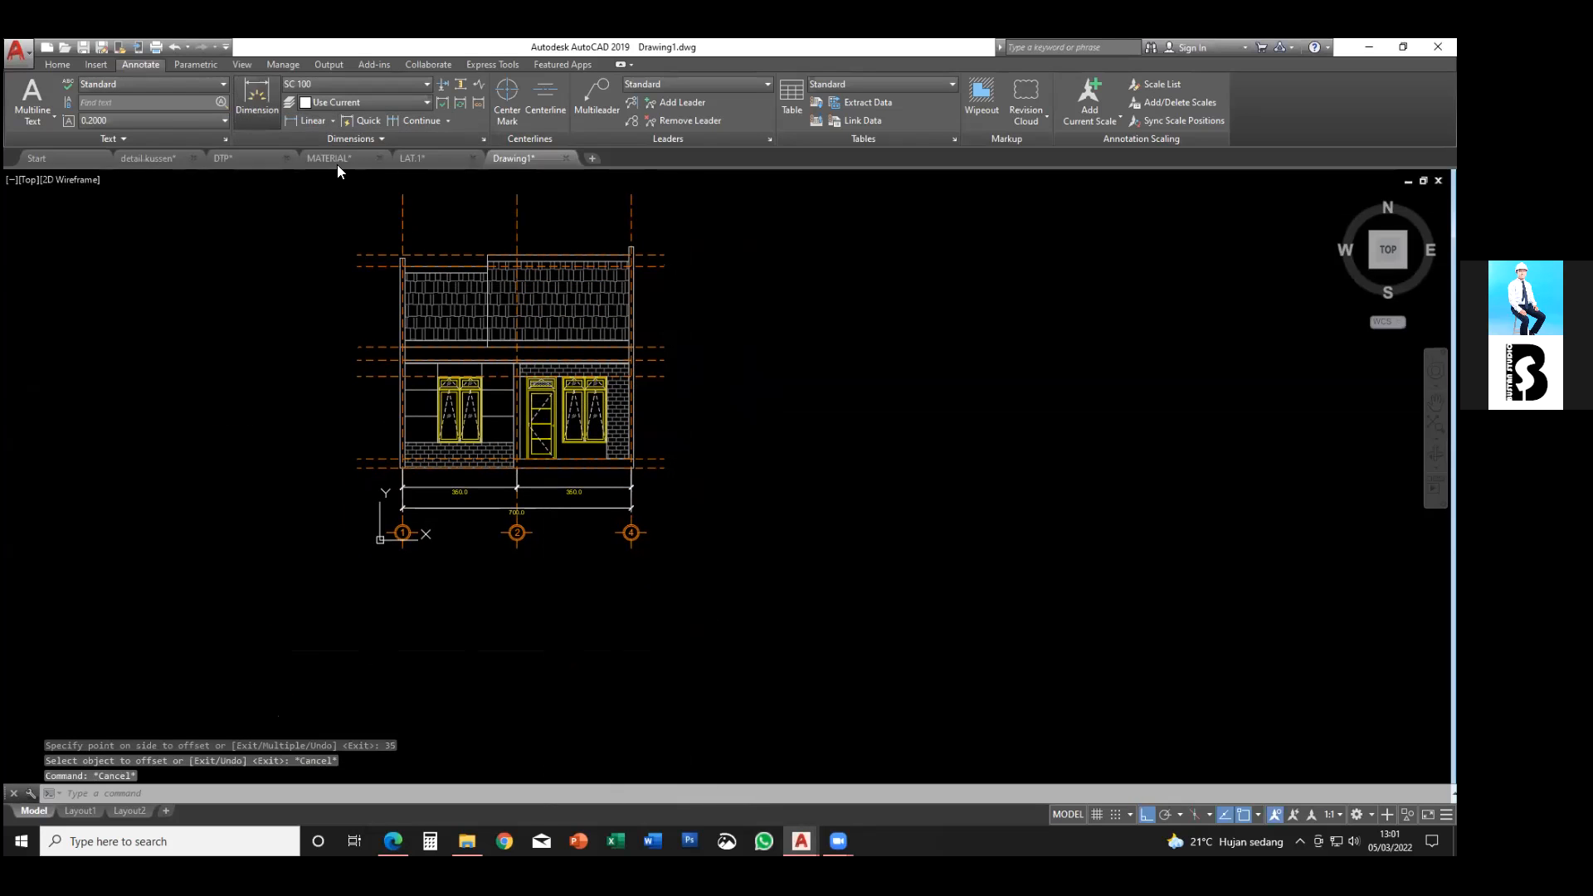
# - Dimension the height between the two lowest level lines, placing the dimension line 75 units out from their right ends
pyautogui.click(256, 96)
pyautogui.scroll(2, 703, 458)
pyautogui.scroll(2, 616, 471)
pyautogui.click(652, 475)
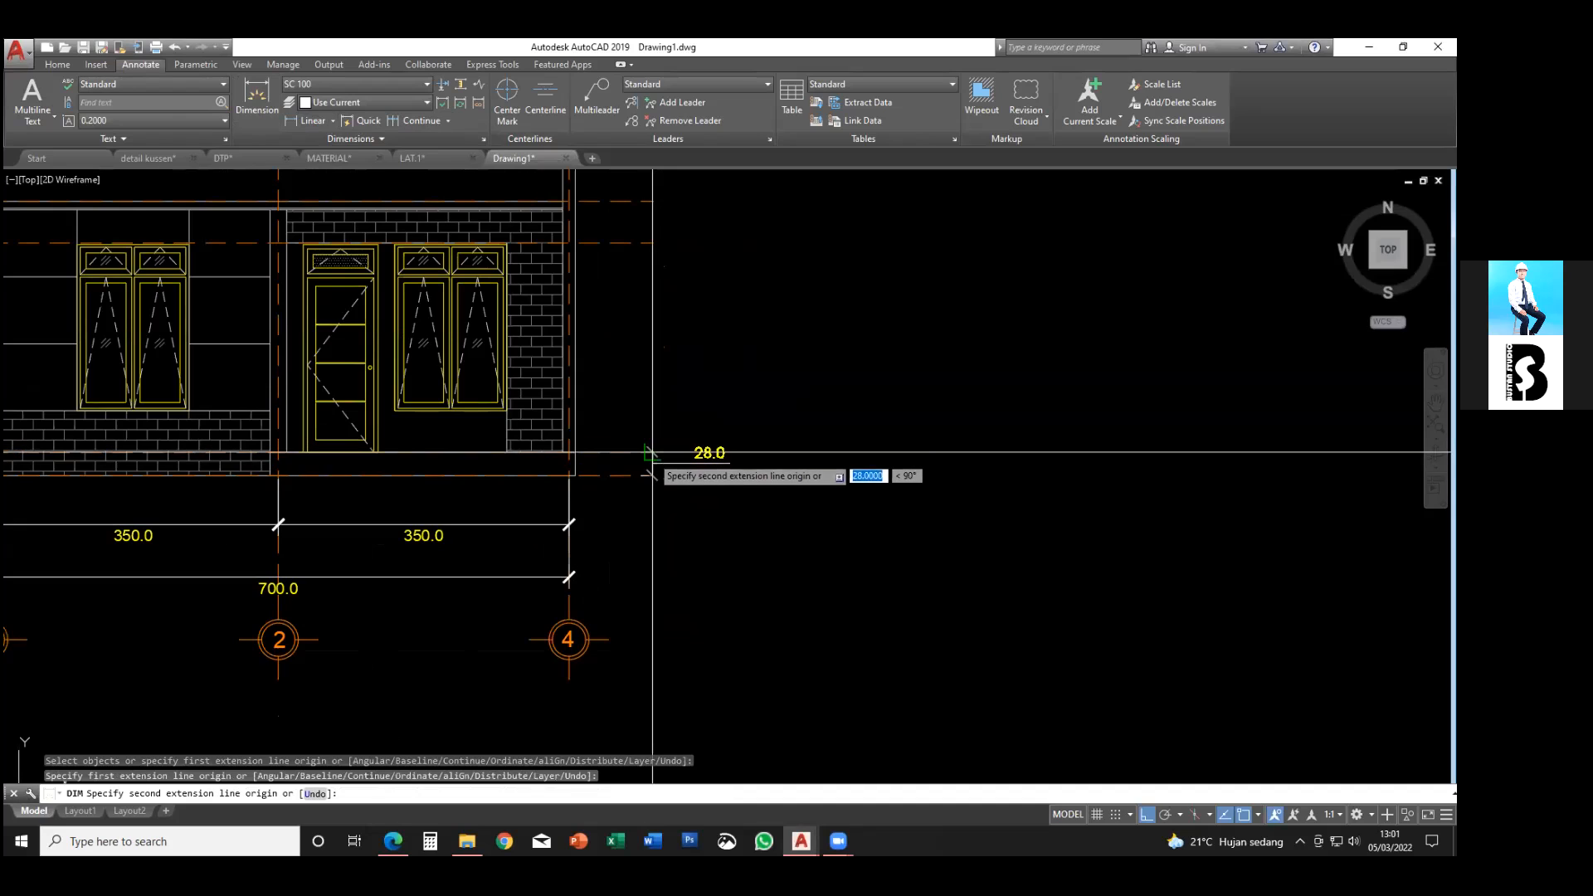
pyautogui.click(652, 452)
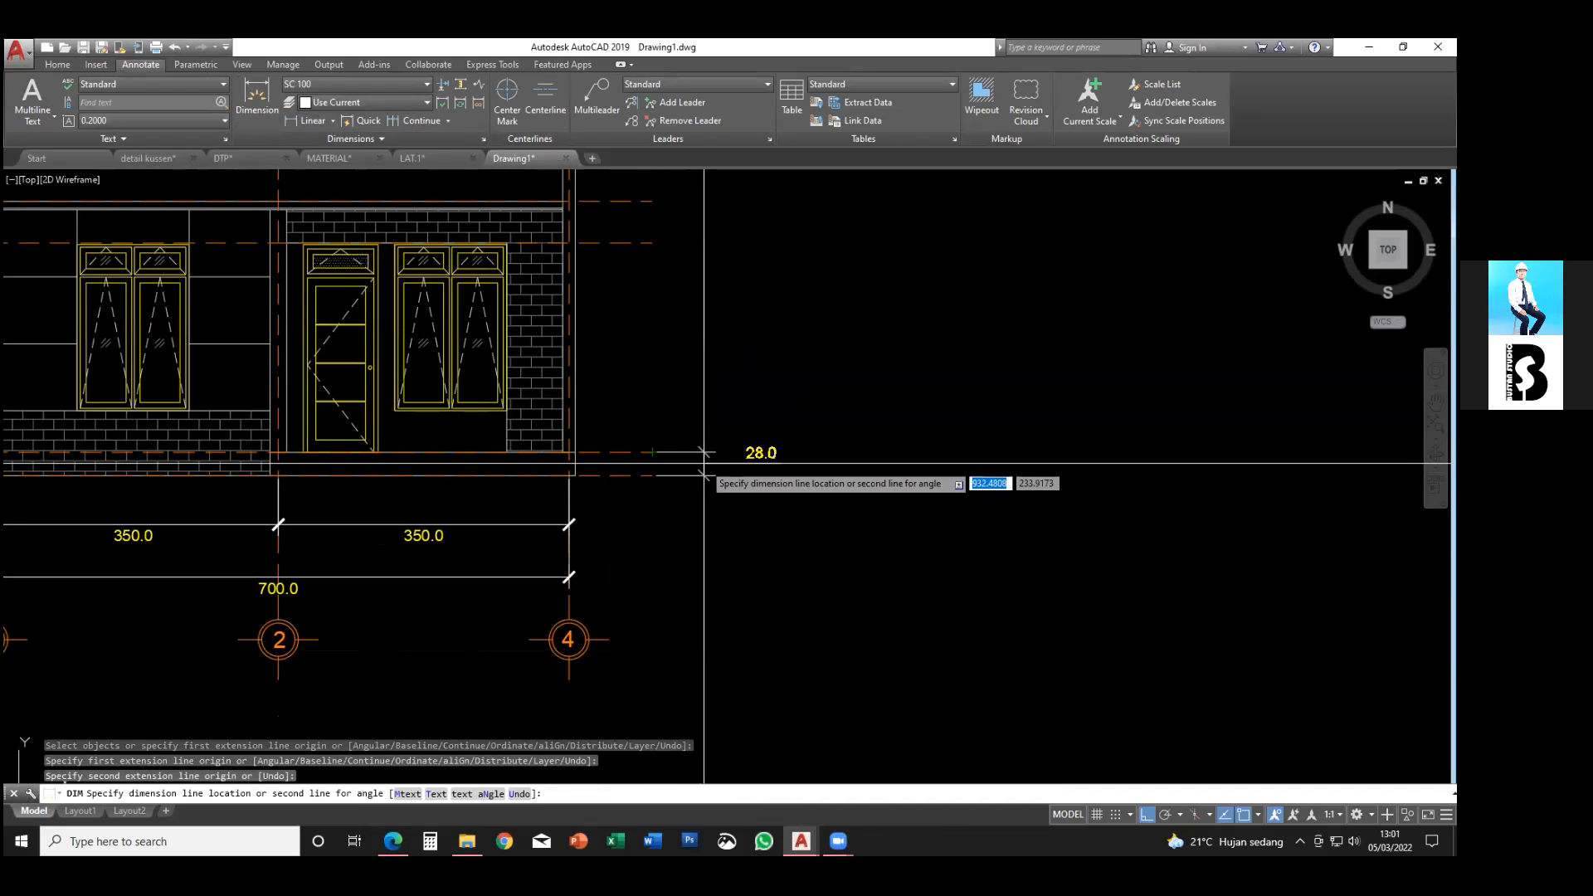
pyautogui.press('Return')
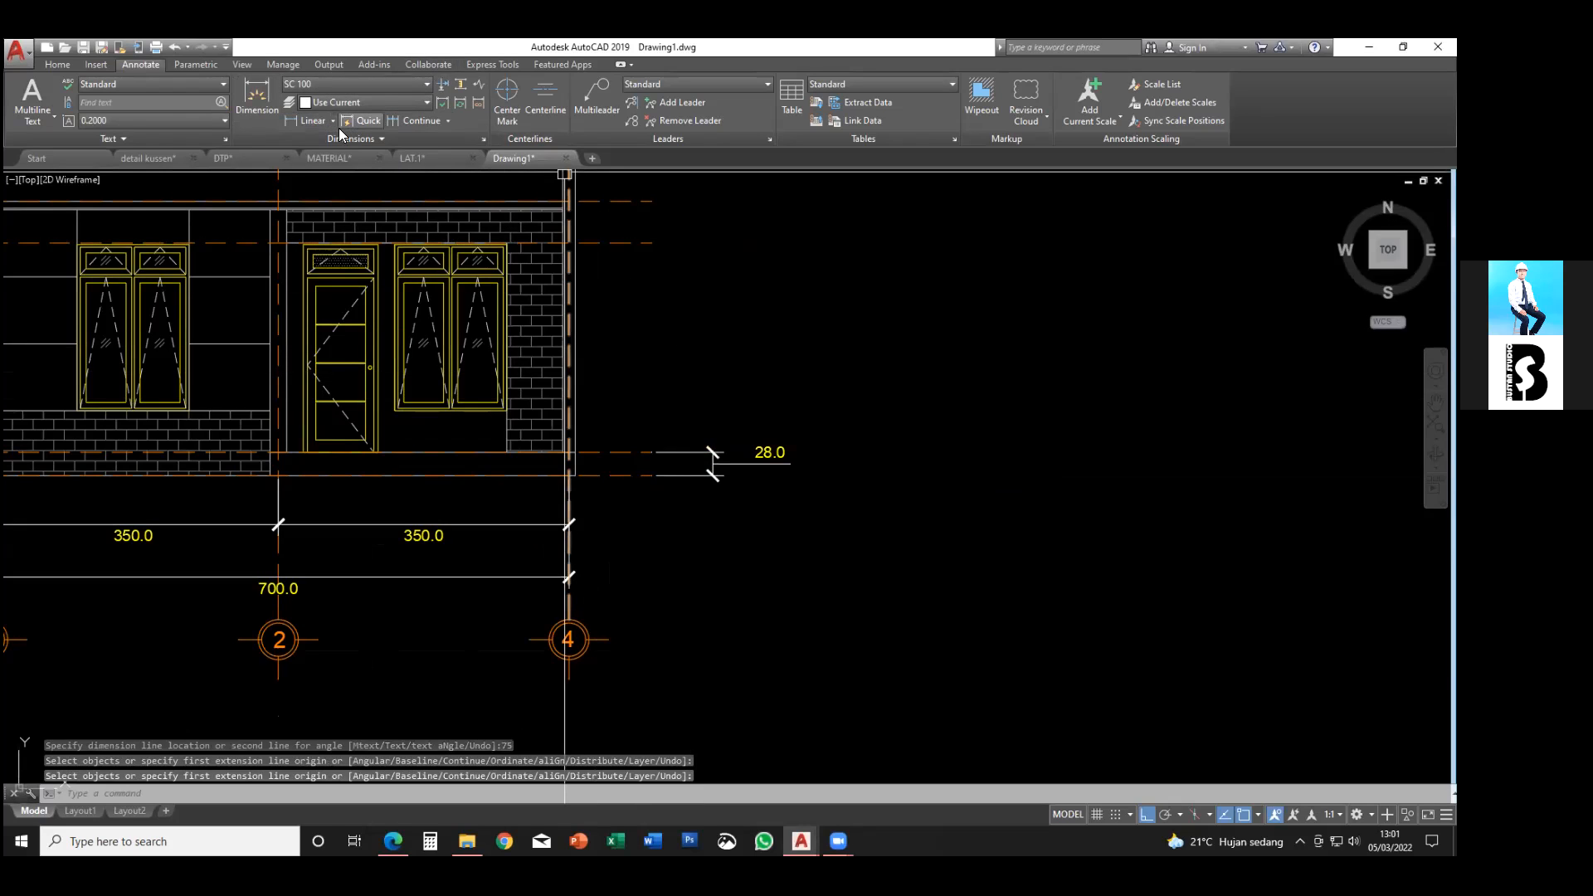
# - Continue the vertical dimension chain through each level line up to the topmost one
pyautogui.click(408, 122)
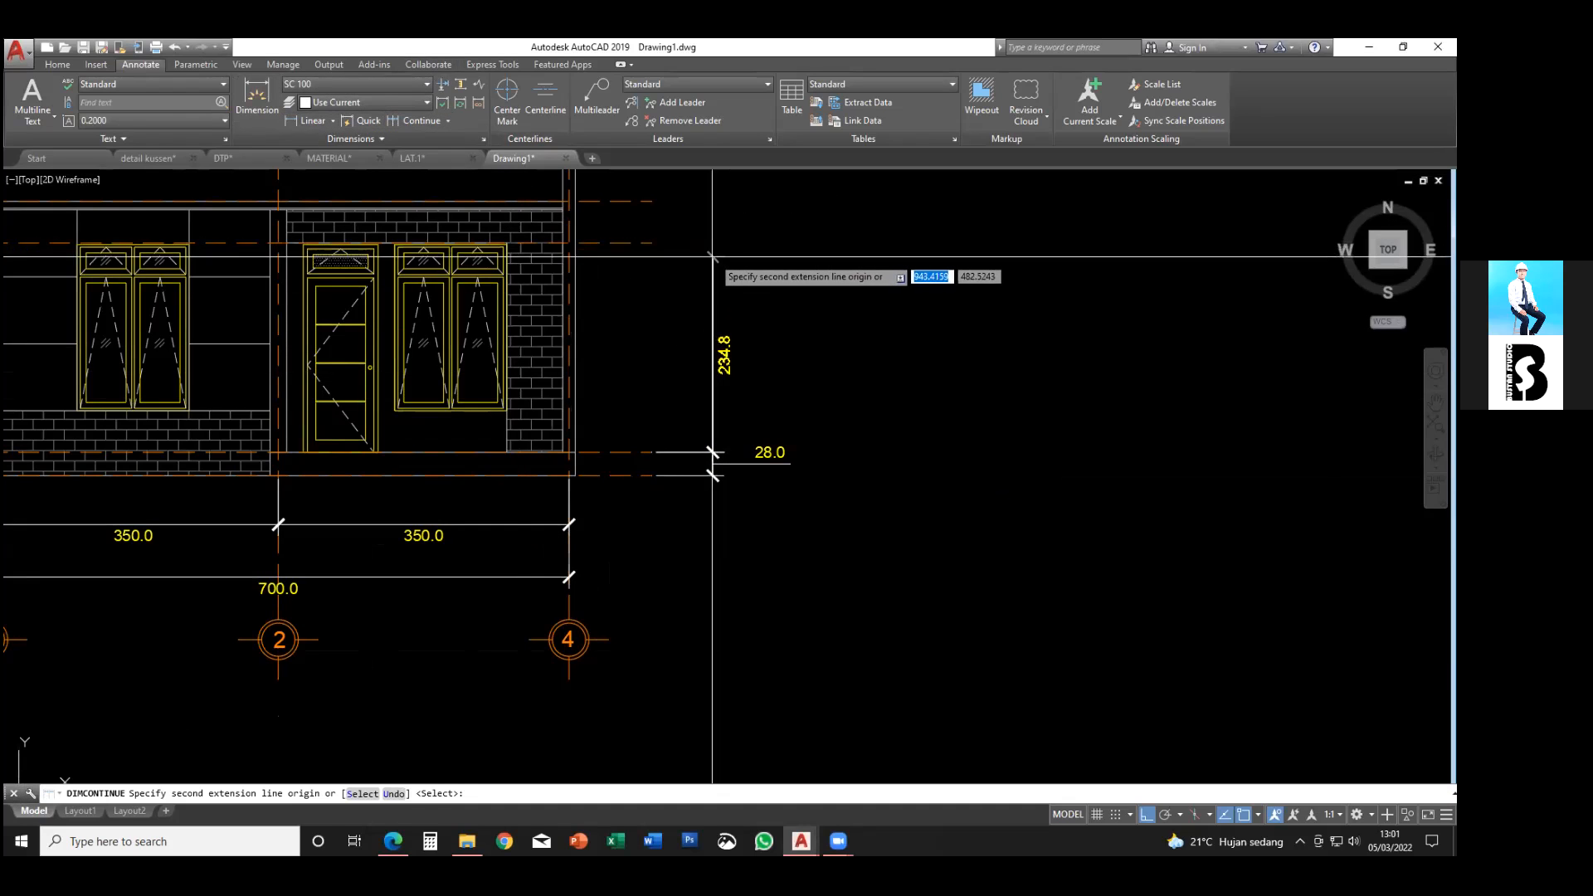
pyautogui.click(664, 243)
pyautogui.click(655, 203)
pyautogui.moveTo(655, 203); pyautogui.dragTo(645, 343, button='middle')
pyautogui.click(644, 342)
pyautogui.moveTo(644, 253); pyautogui.dragTo(644, 330, button='middle')
pyautogui.click(644, 217)
pyautogui.moveTo(644, 218); pyautogui.dragTo(638, 296, button='middle')
pyautogui.click(637, 296)
pyautogui.scroll(-5, 638, 296)
pyautogui.press('Escape')
pyautogui.press('Escape')
# - Dimension the overall height from the top level line to the base line, outside the dimension chain
pyautogui.click(261, 114)
pyautogui.moveTo(541, 213); pyautogui.dragTo(531, 252, button='middle')
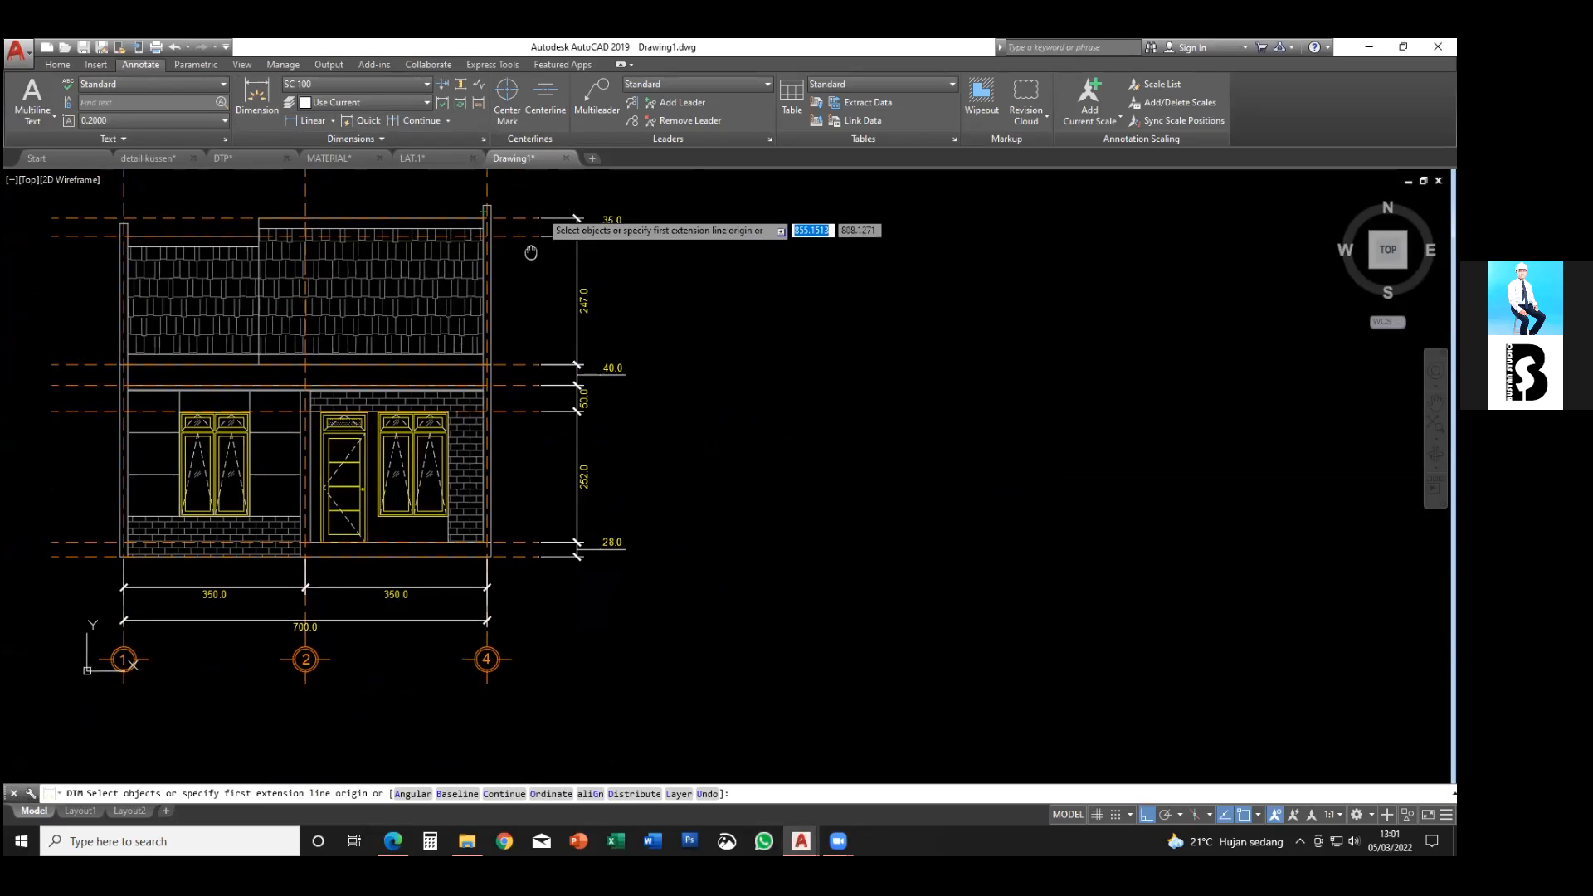
pyautogui.click(540, 218)
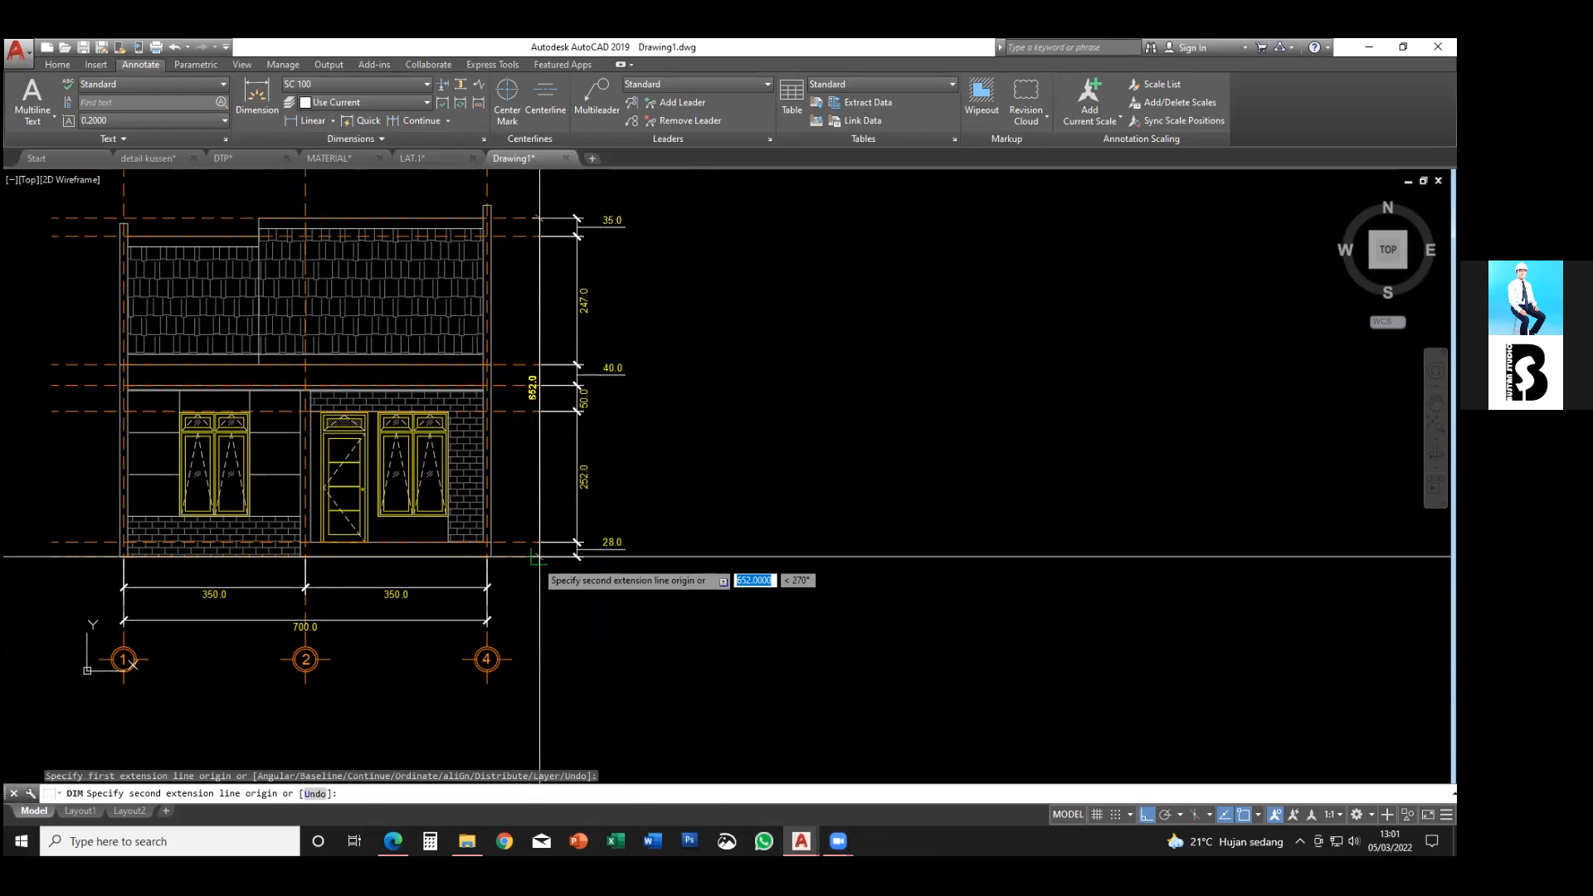
pyautogui.click(538, 555)
pyautogui.click(644, 546)
pyautogui.press('Escape')
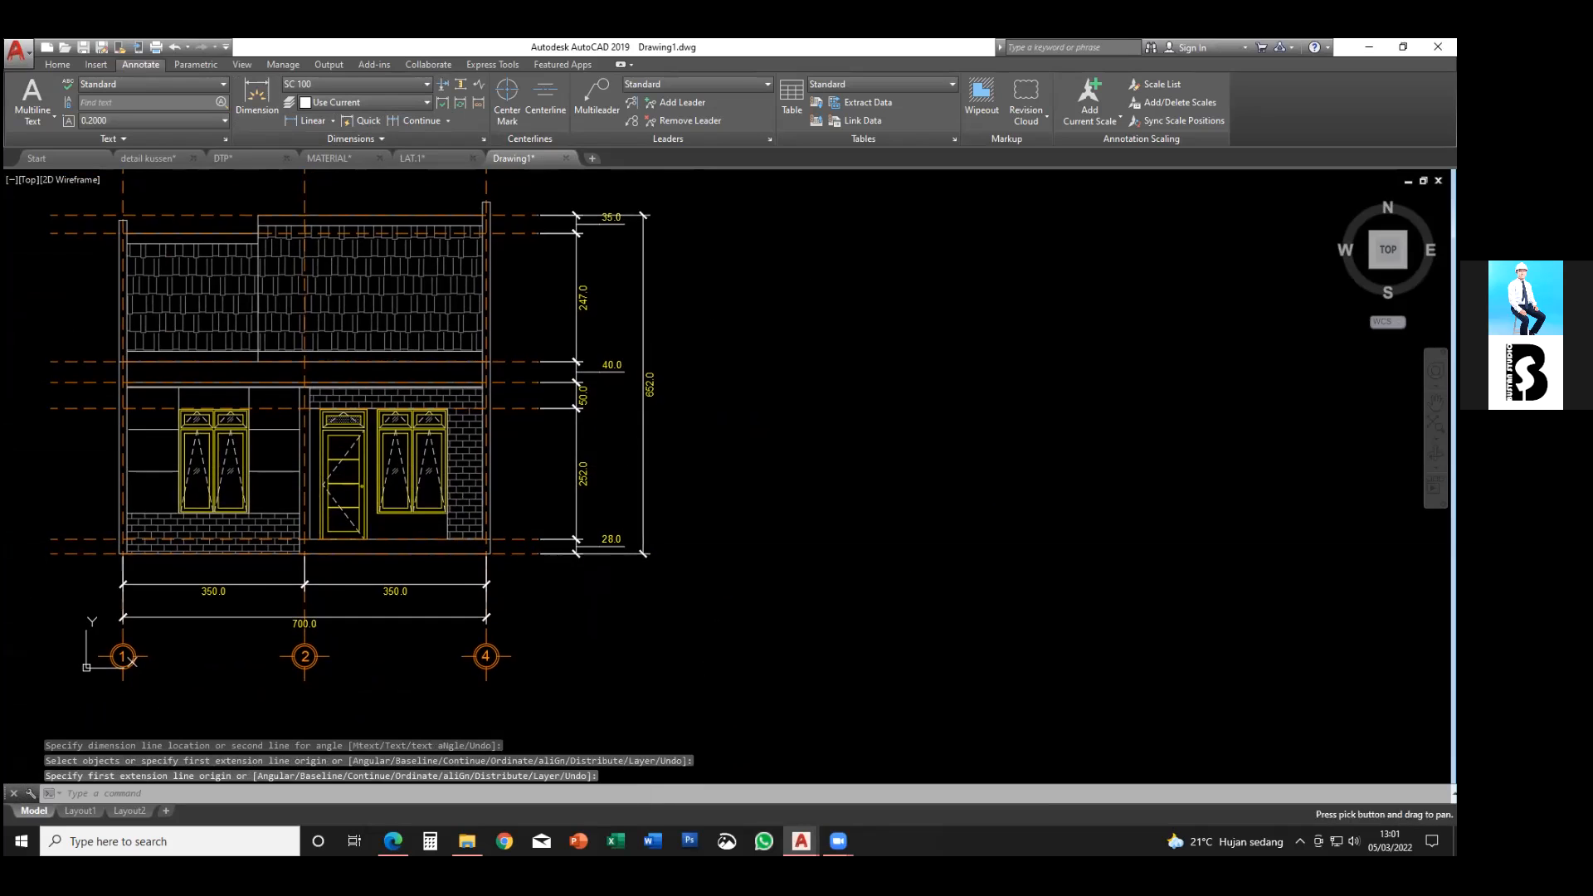
pyautogui.scroll(2, 659, 382)
pyautogui.scroll(-2, 664, 389)
pyautogui.moveTo(665, 393)
pyautogui.mouseDown(button='middle')
pyautogui.moveTo(685, 424)
pyautogui.moveTo(665, 415)
pyautogui.moveTo(696, 409)
pyautogui.moveTo(686, 397)
pyautogui.moveTo(702, 407)
pyautogui.mouseUp(button='middle')
pyautogui.scroll(-2, 677, 426)
pyautogui.moveTo(629, 493)
pyautogui.mouseDown(button='middle')
pyautogui.moveTo(689, 492)
pyautogui.moveTo(742, 517)
pyautogui.mouseUp(button='middle')
pyautogui.scroll(2, 688, 492)
pyautogui.hotkey('ctrl', 's')
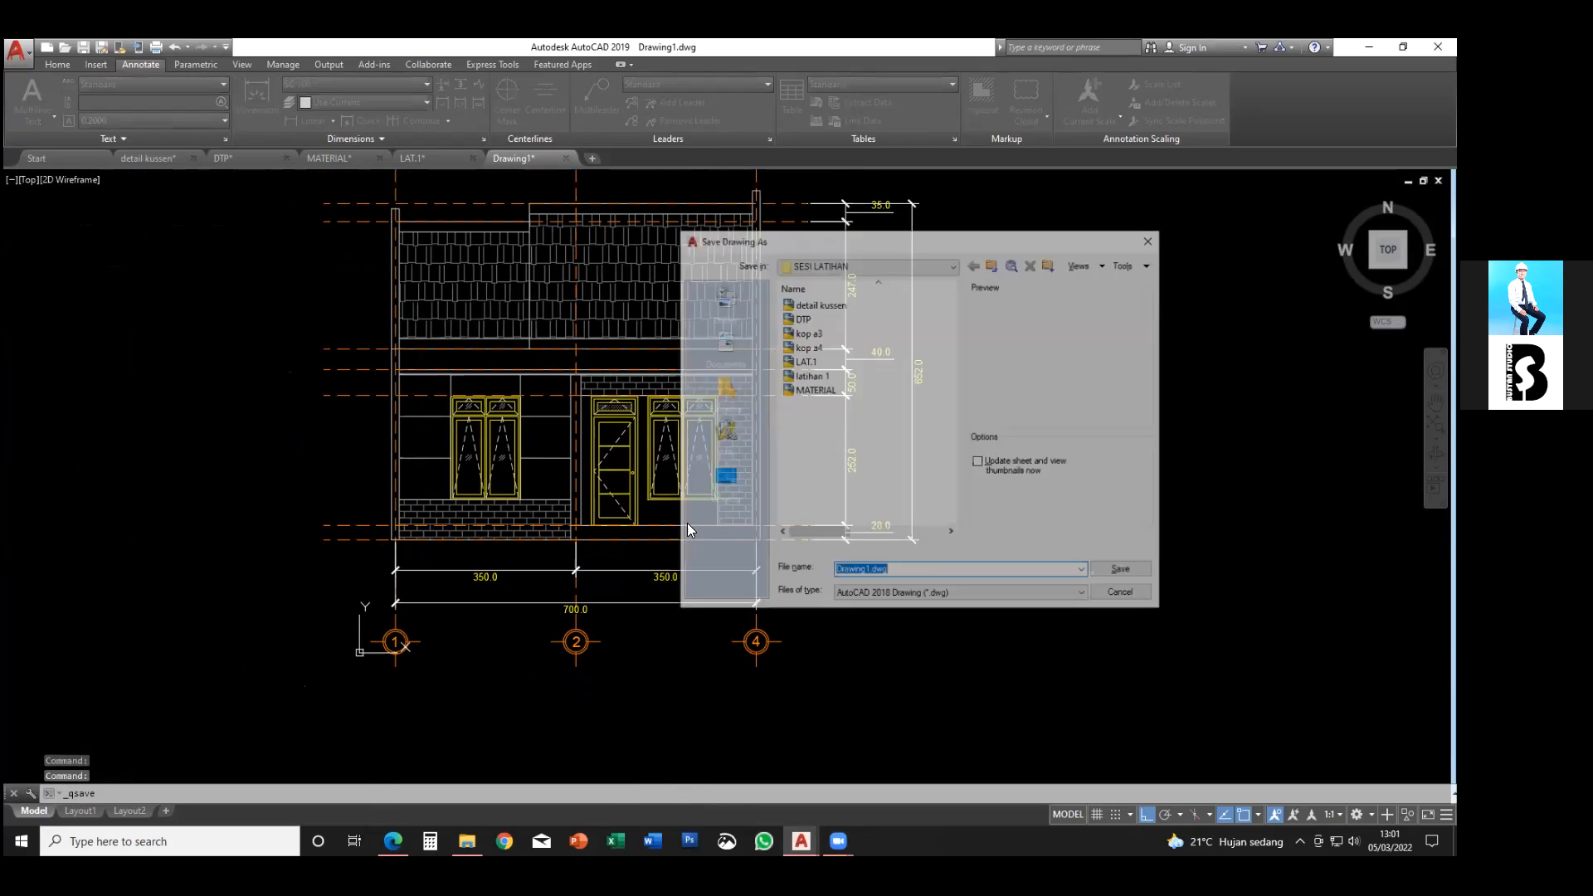
pyautogui.press('Escape')
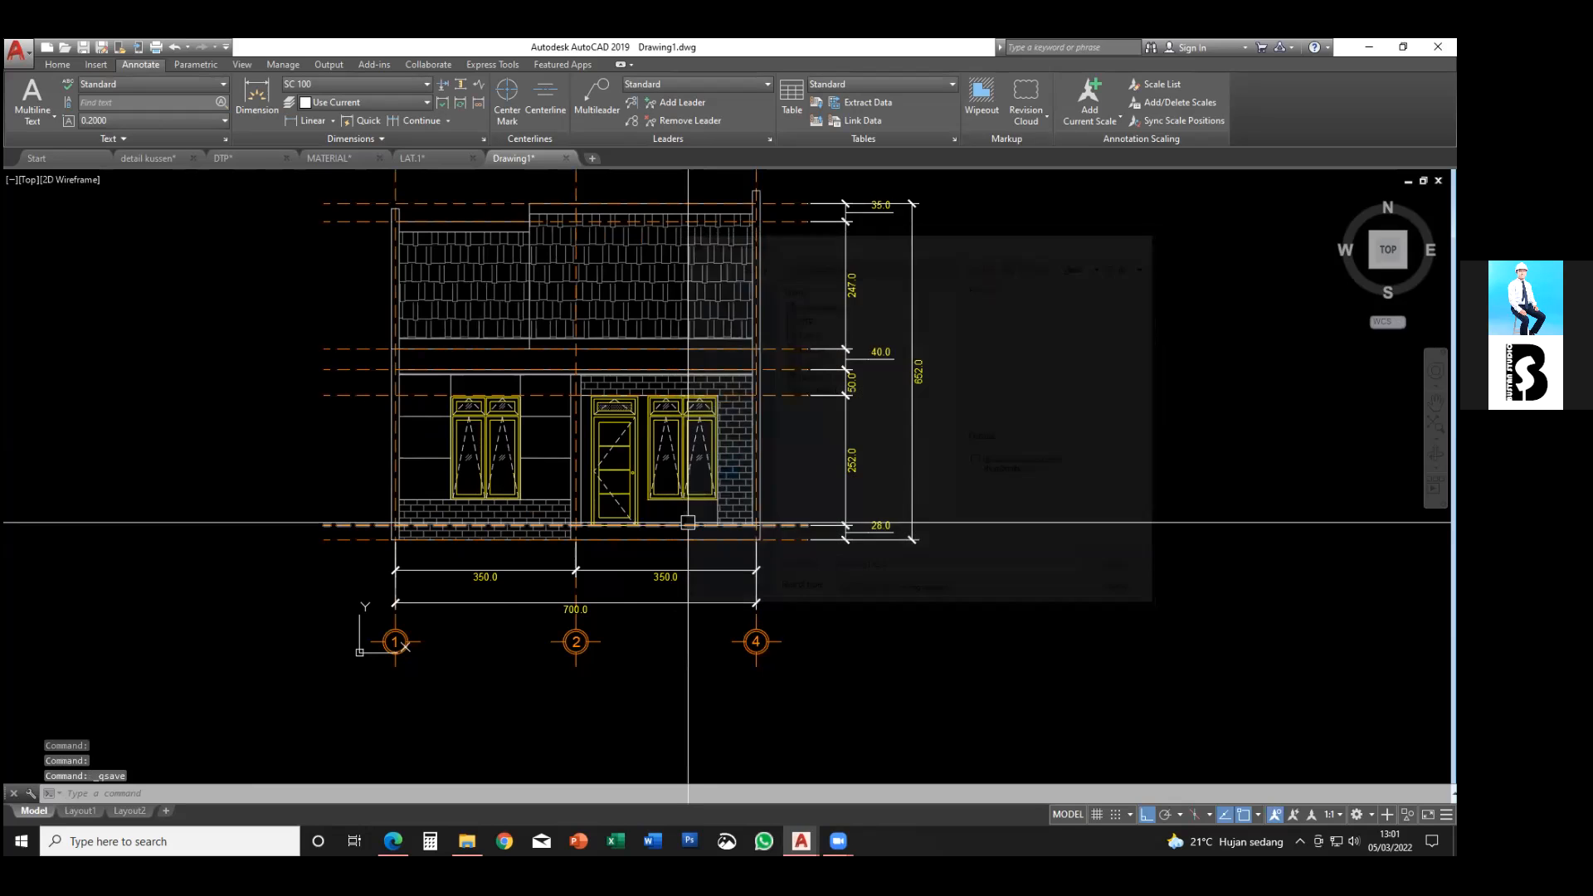
pyautogui.scroll(-4, 687, 497)
pyautogui.moveTo(687, 490); pyautogui.dragTo(578, 412, button='middle')
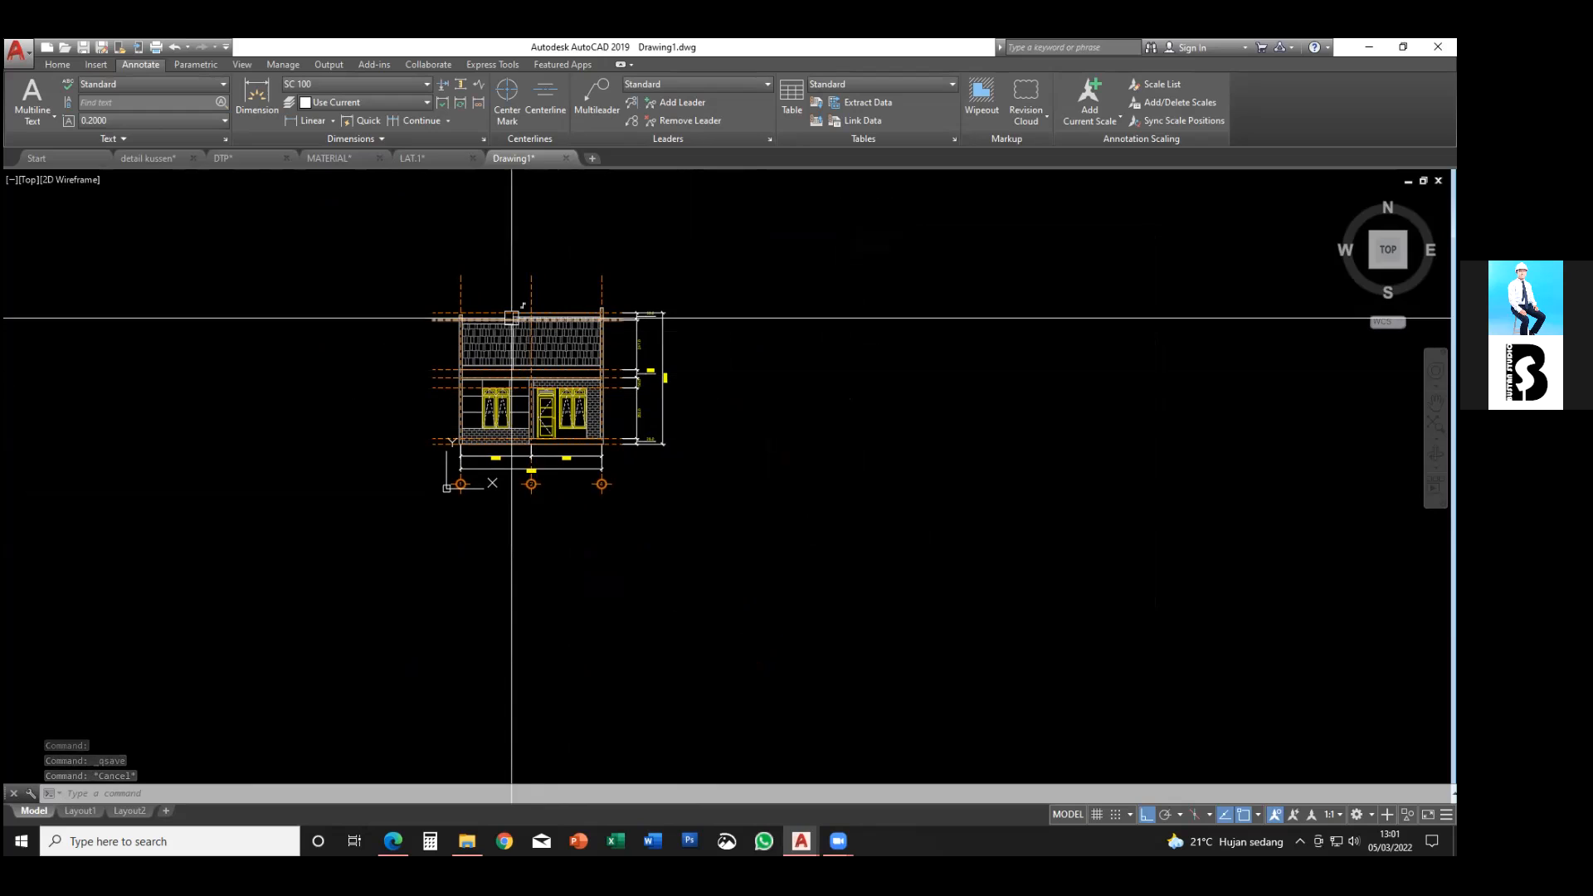
# - Copy the complete floor plan outside the title frame in the DTP drawing to the clipboard
pyautogui.click(224, 158)
pyautogui.scroll(-3, 445, 473)
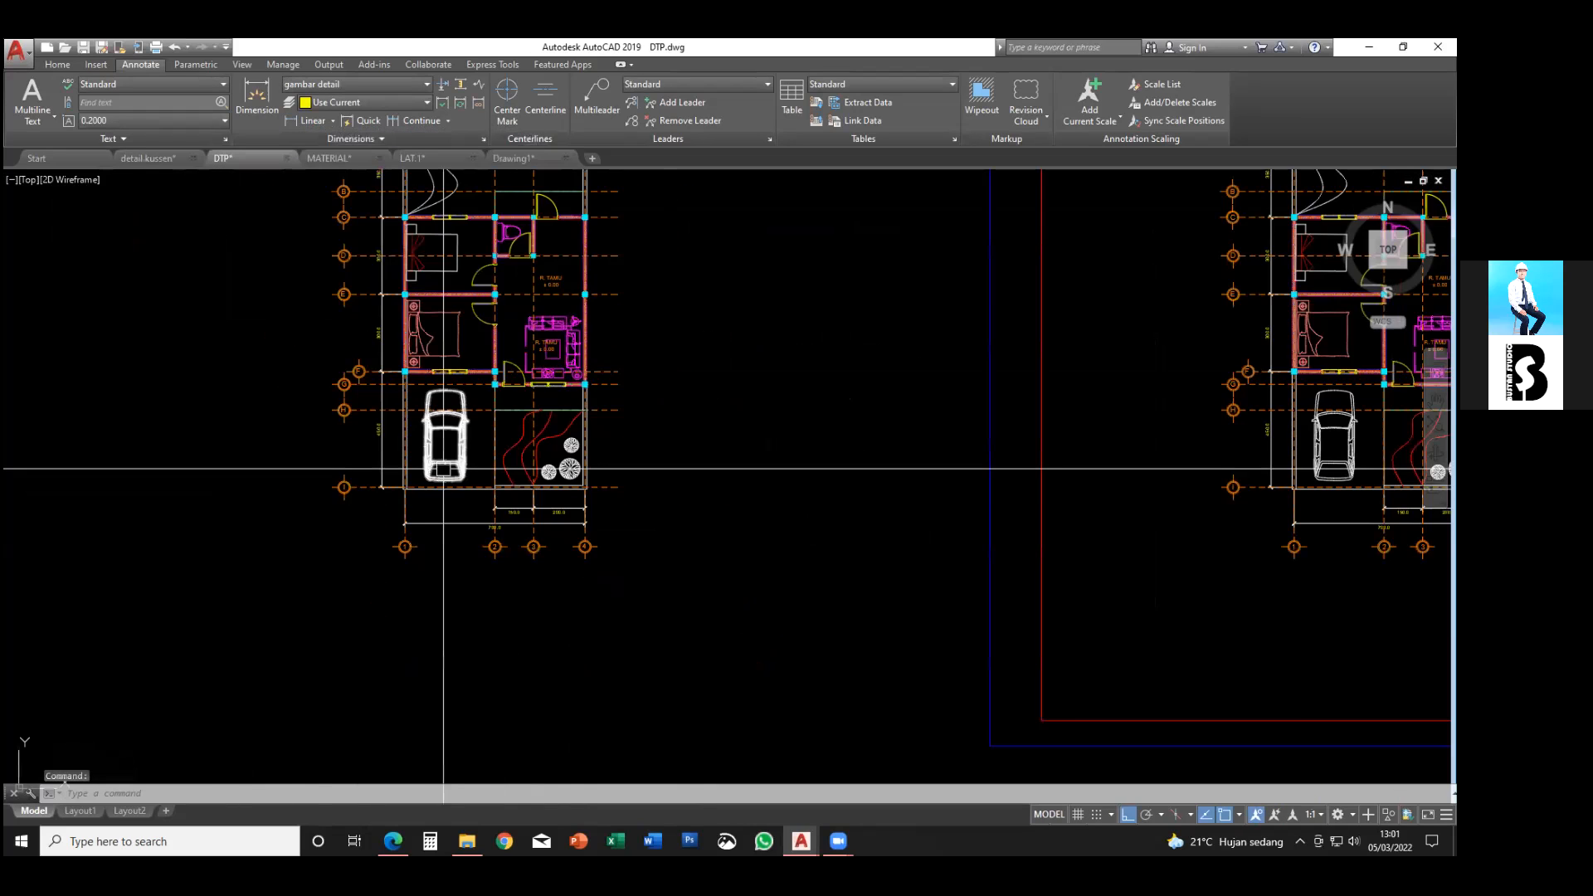
pyautogui.click(622, 605)
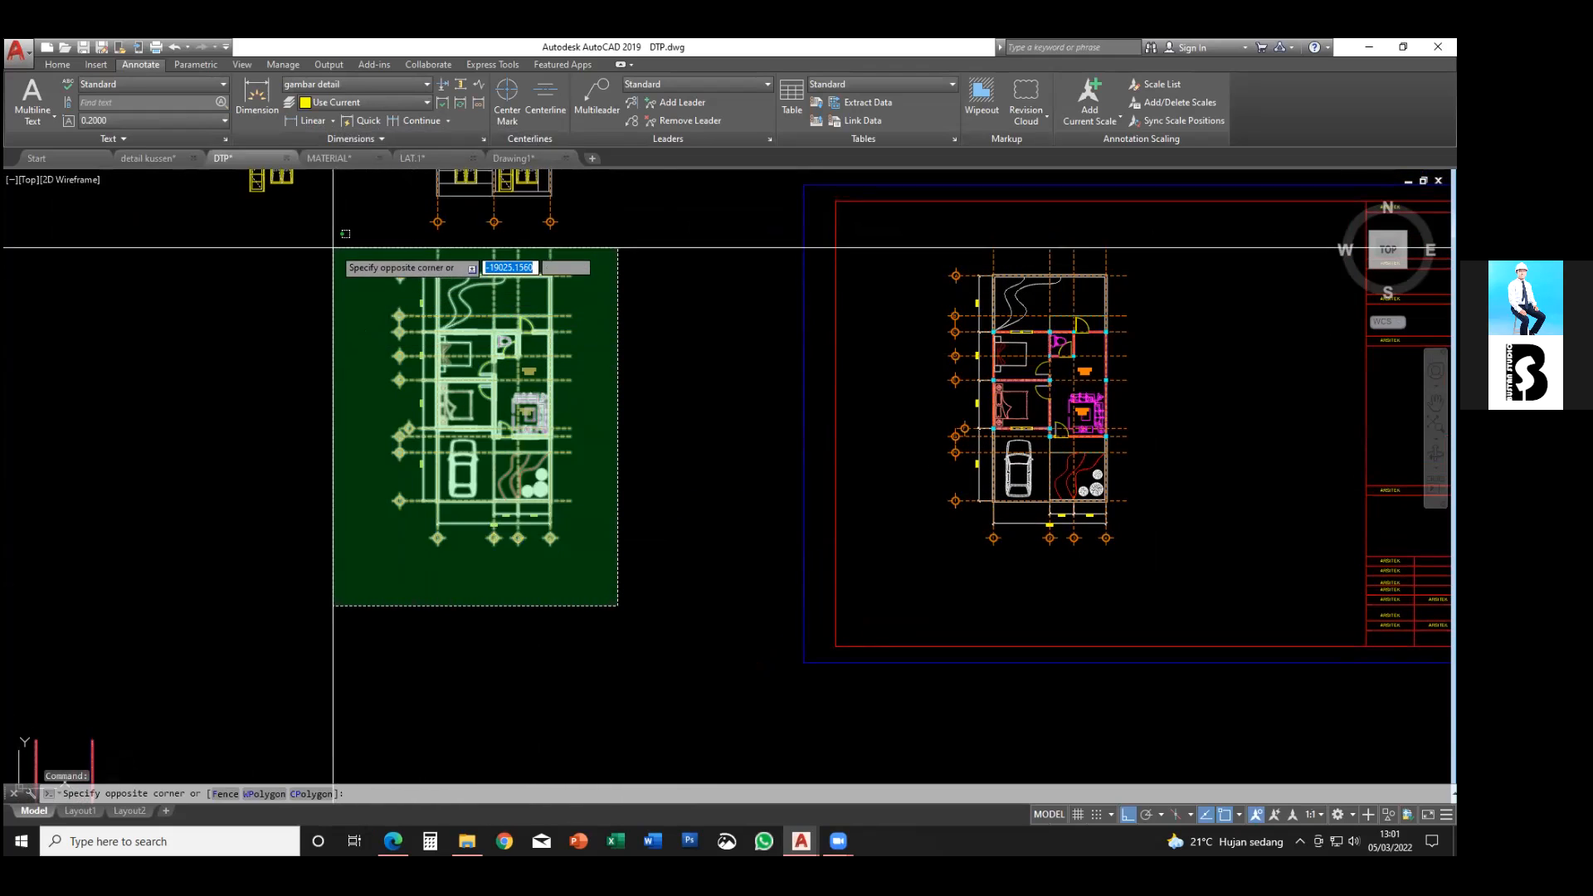
pyautogui.click(331, 249)
pyautogui.hotkey('ctrl', 'c')
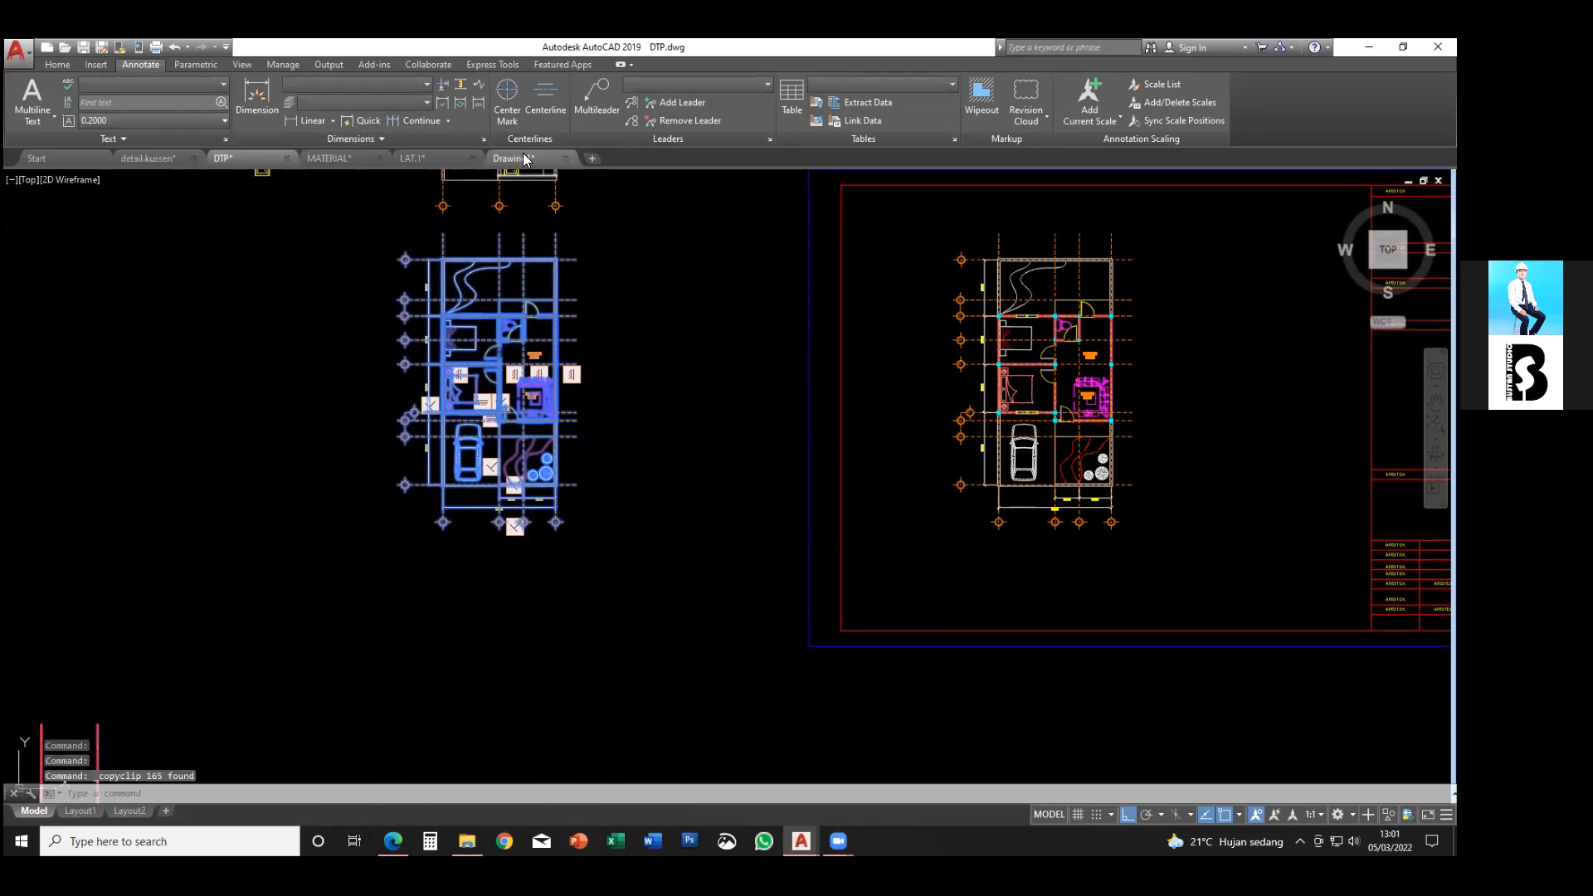
# - Paste the copied floor plan into Drawing1, in the empty space below the front elevation
pyautogui.click(524, 159)
pyautogui.hotkey('ctrl', 'v')
pyautogui.scroll(2, 454, 638)
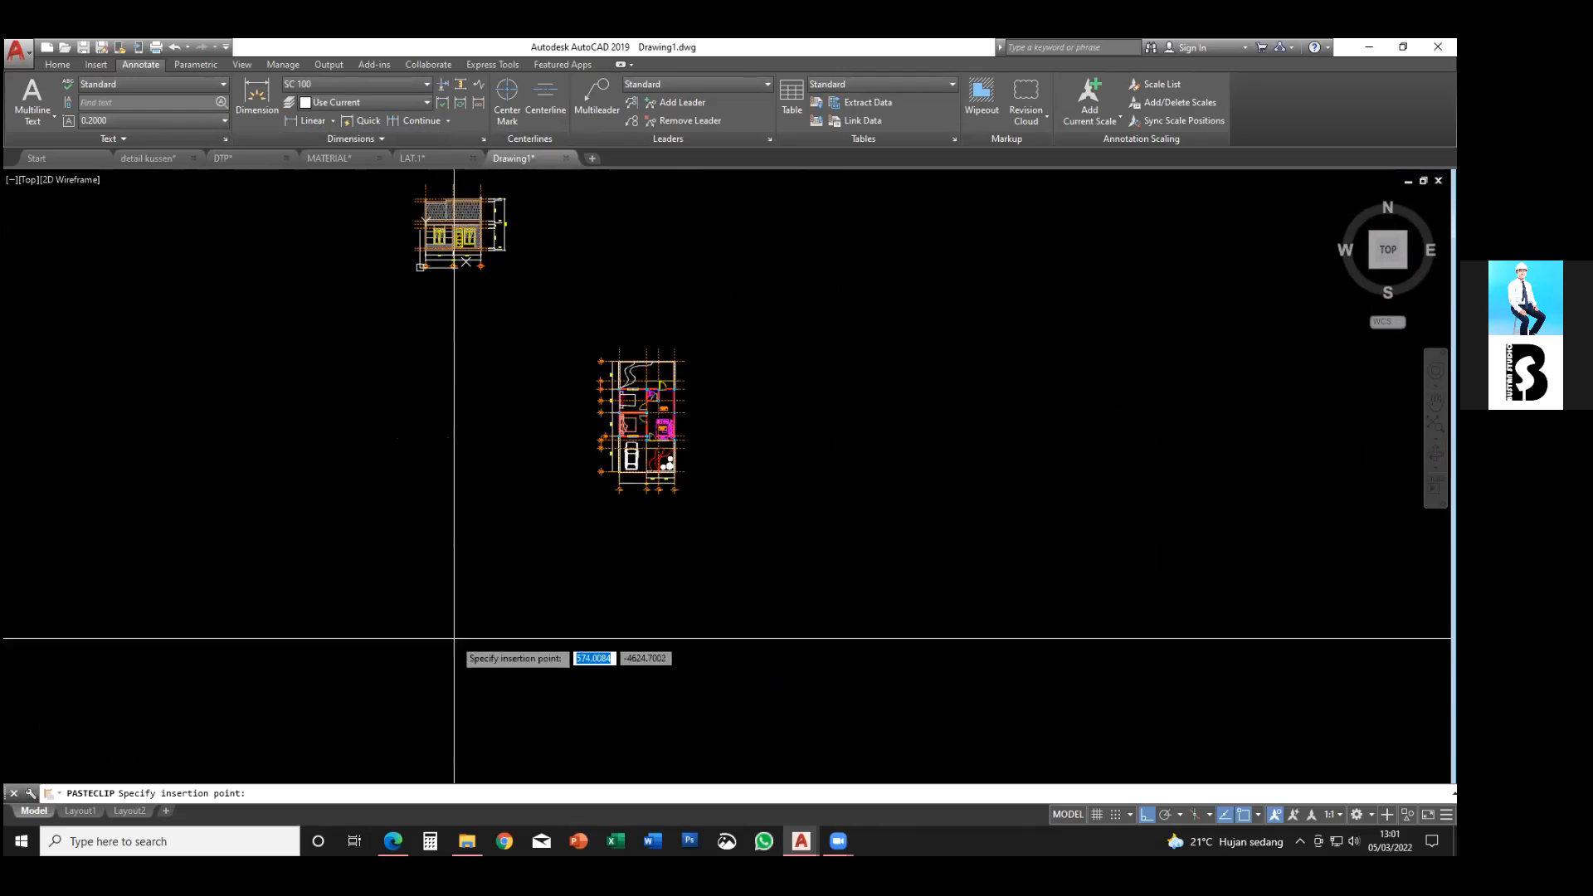
pyautogui.click(402, 635)
pyautogui.press('Escape')
pyautogui.scroll(3, 603, 408)
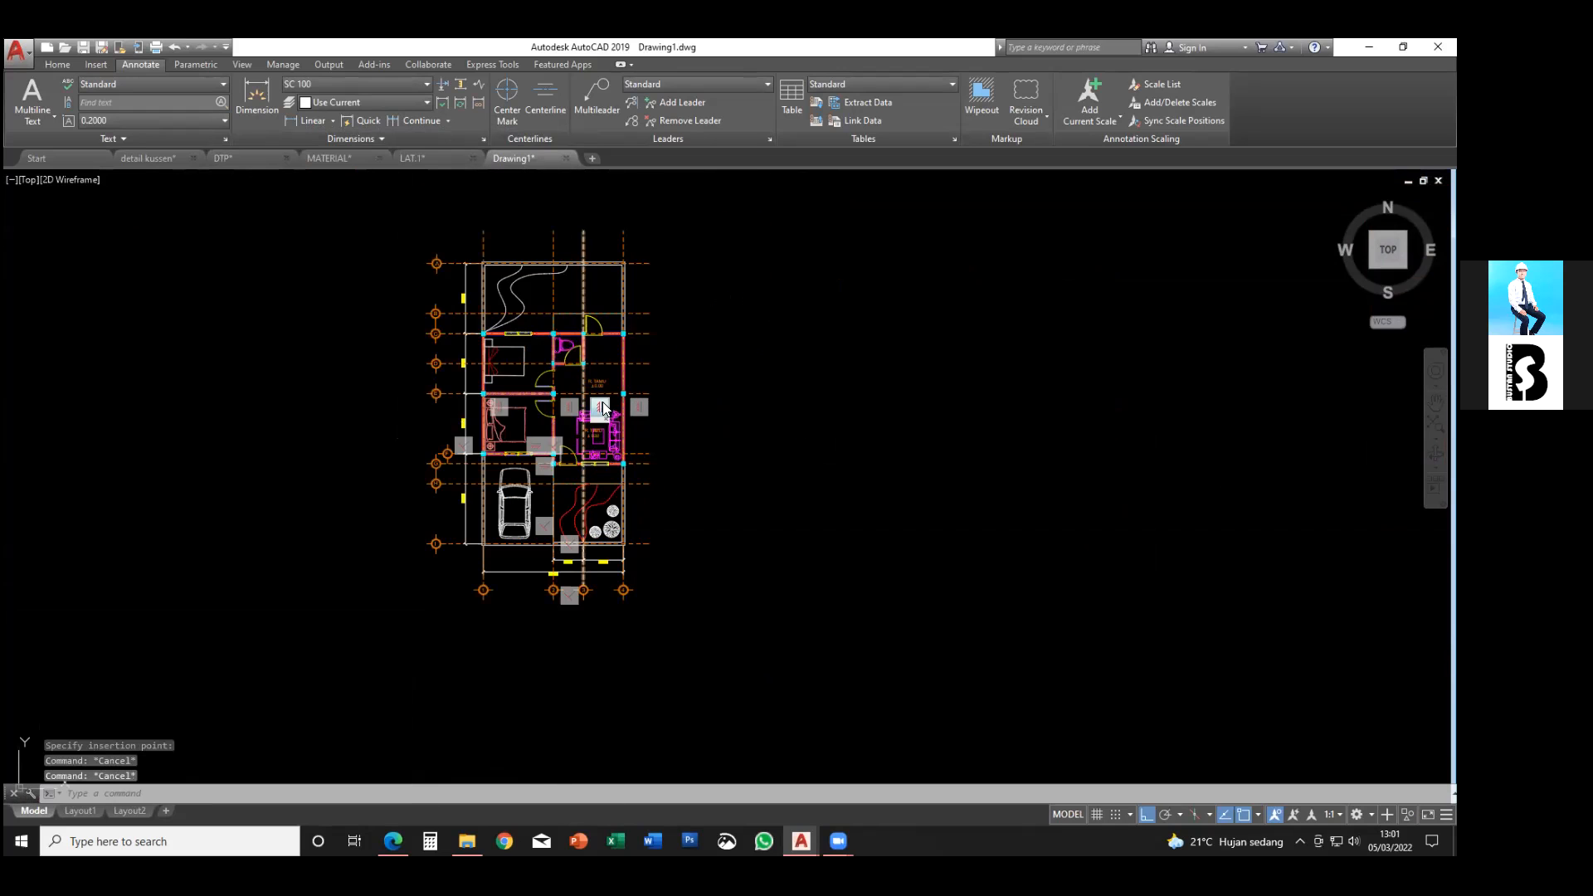
# - Copy the complete floor plan horizontally to the empty space on its right
pyautogui.click(645, 452)
pyautogui.scroll(-3, 547, 445)
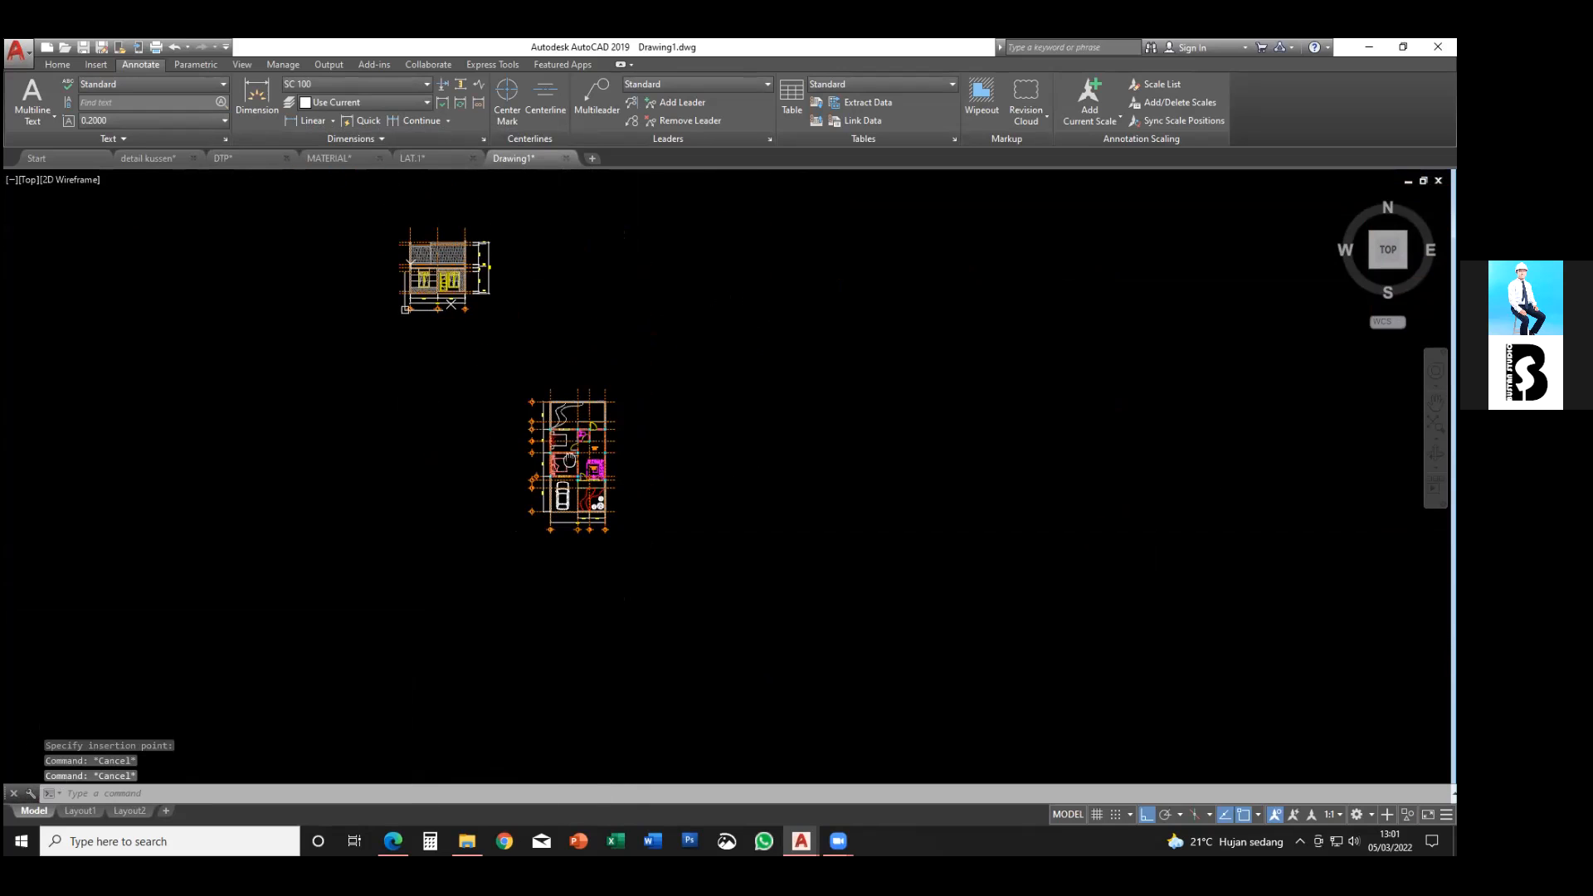
pyautogui.click(503, 382)
pyautogui.write('co')
pyautogui.press('space')
pyautogui.click(579, 487)
pyautogui.click(717, 487)
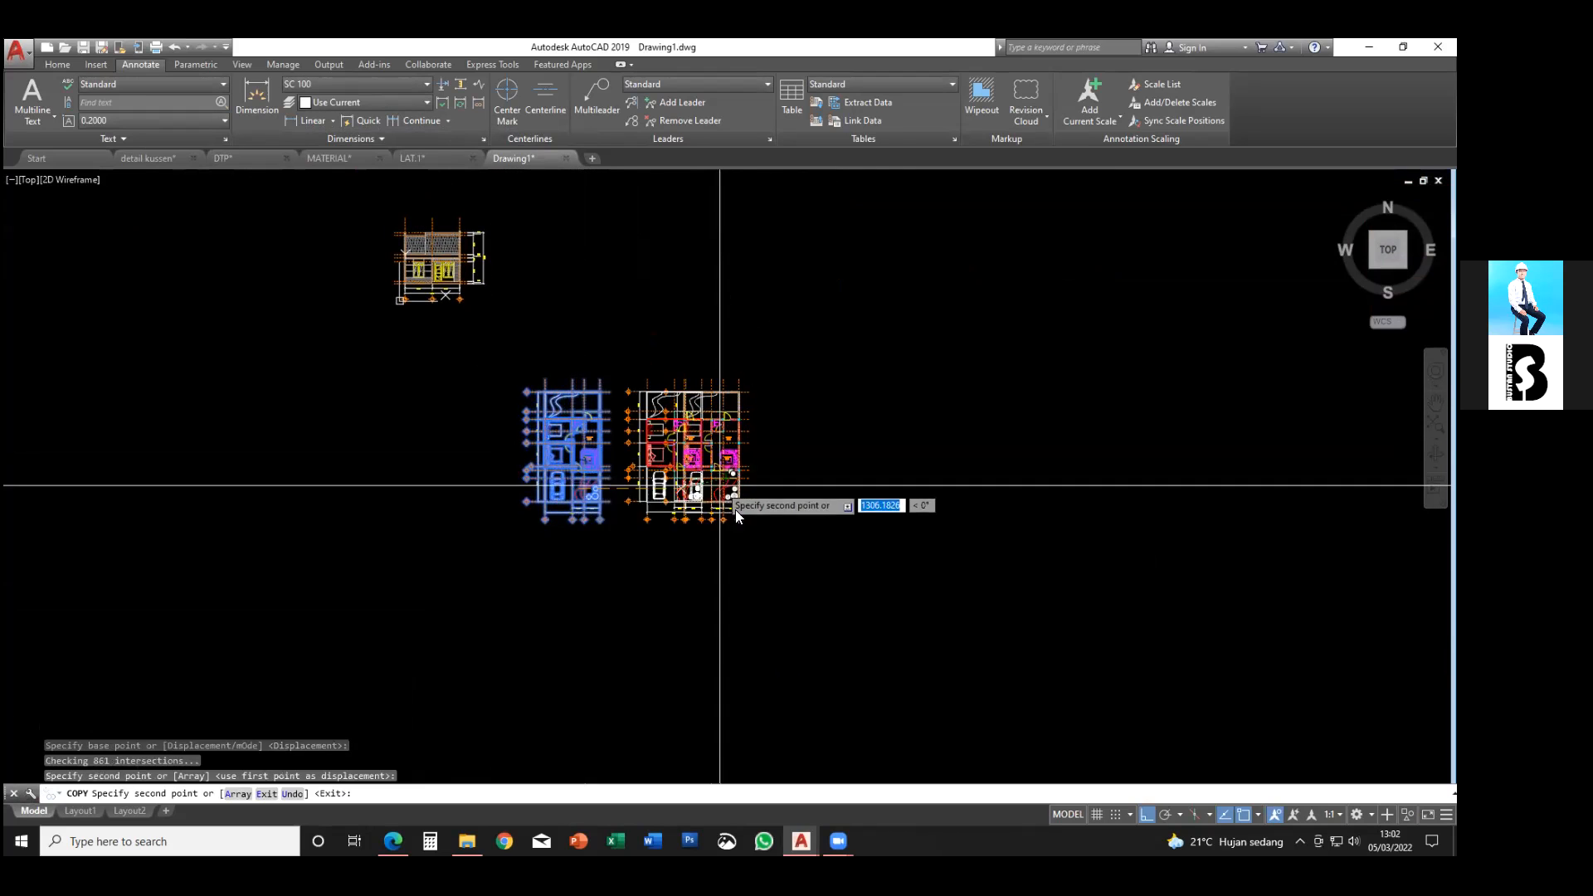
pyautogui.press('Escape')
# - Rotate the copied floor plan 90° counterclockwise so the carport faces right, relaxing its constraints
pyautogui.click(768, 546)
pyautogui.click(681, 429)
pyautogui.scroll(2, 706, 427)
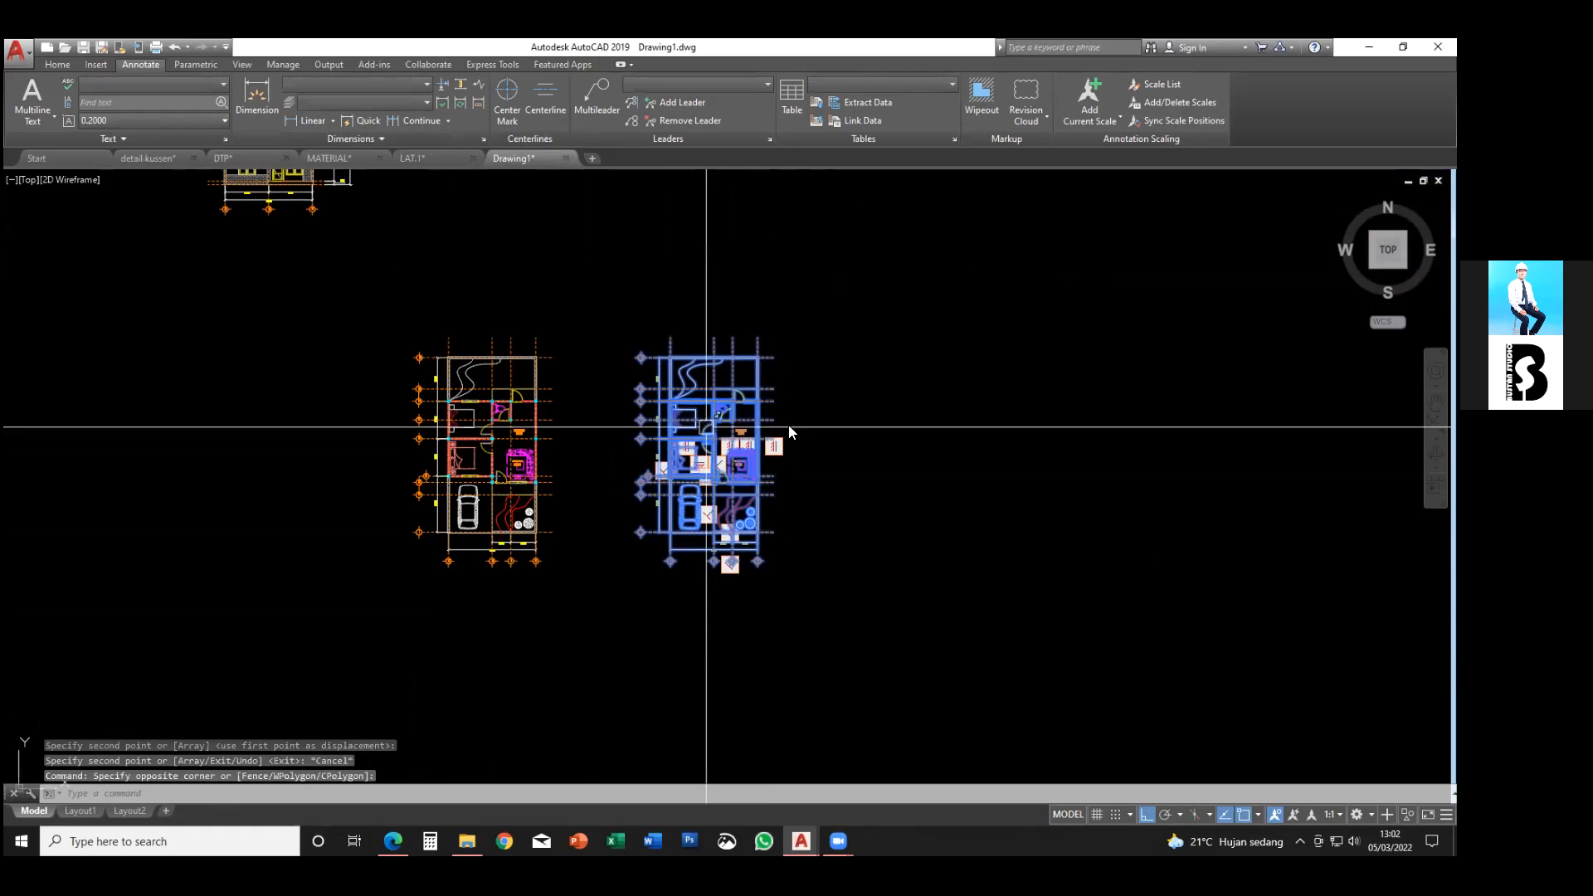
pyautogui.press('space')
pyautogui.click(782, 418)
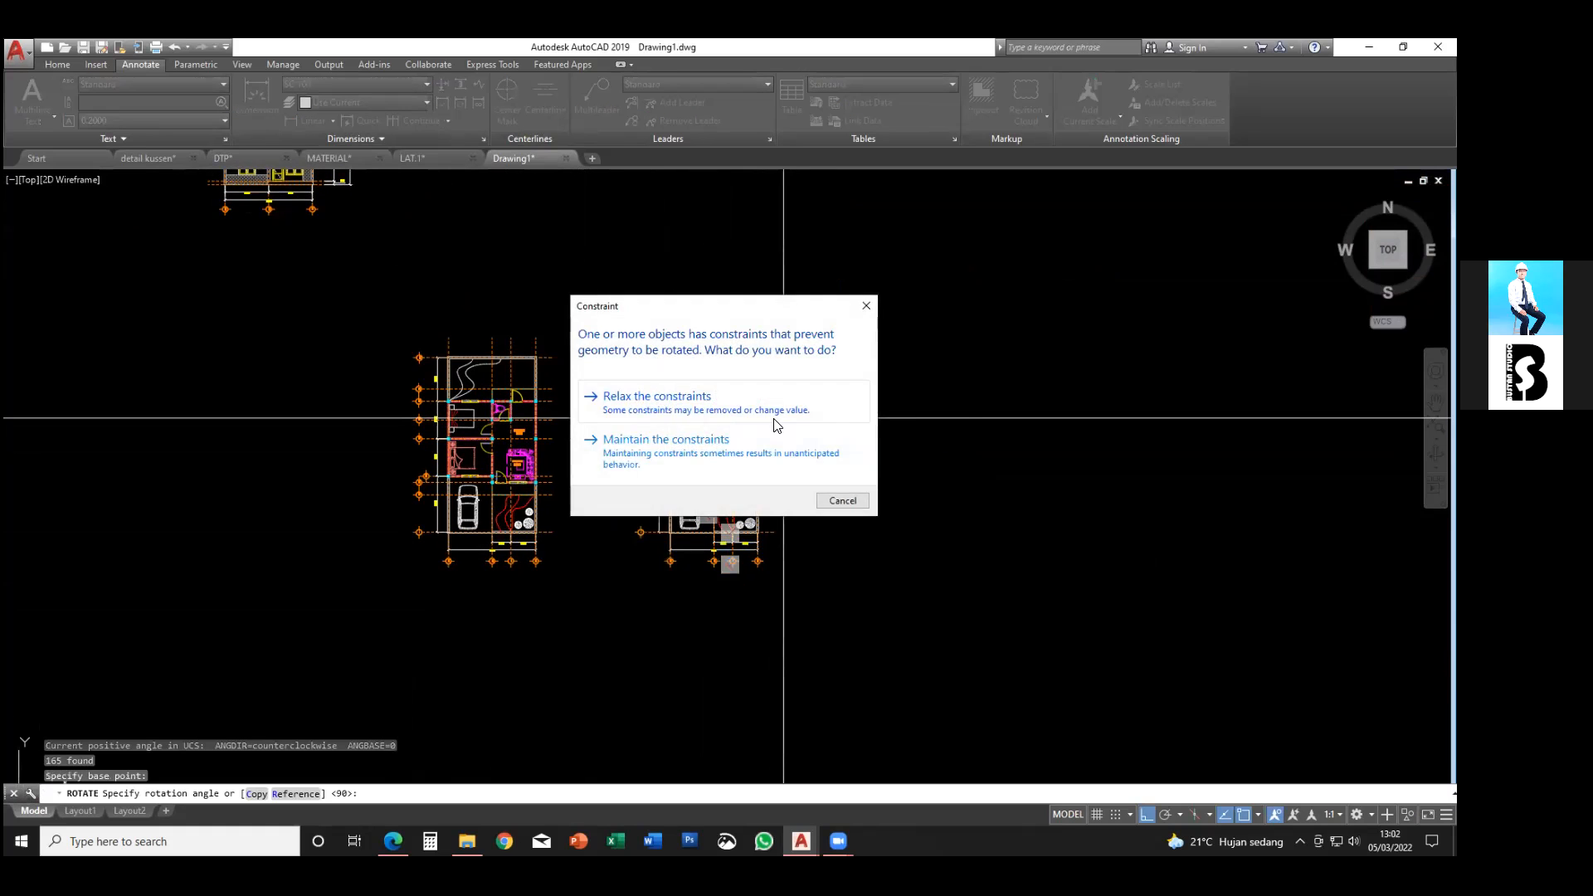
pyautogui.click(773, 402)
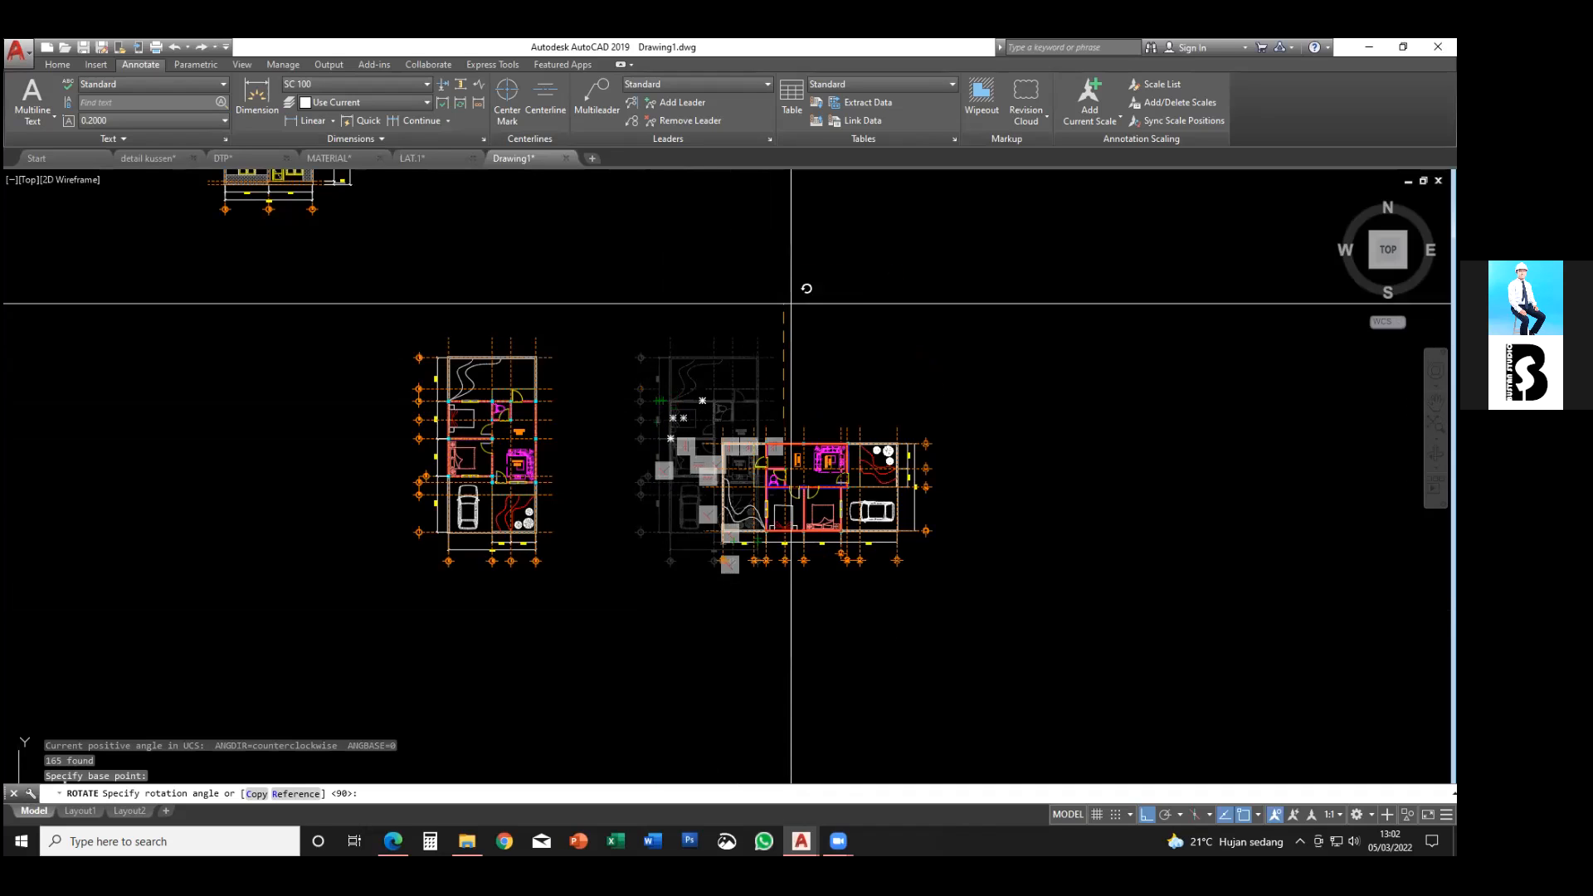
pyautogui.click(817, 269)
# - Draw vertical construction lines through the rotated plan's carport-side outer edge and both faces of the wall on grid F
pyautogui.moveTo(814, 405); pyautogui.dragTo(765, 308, button='middle')
pyautogui.scroll(5, 808, 430)
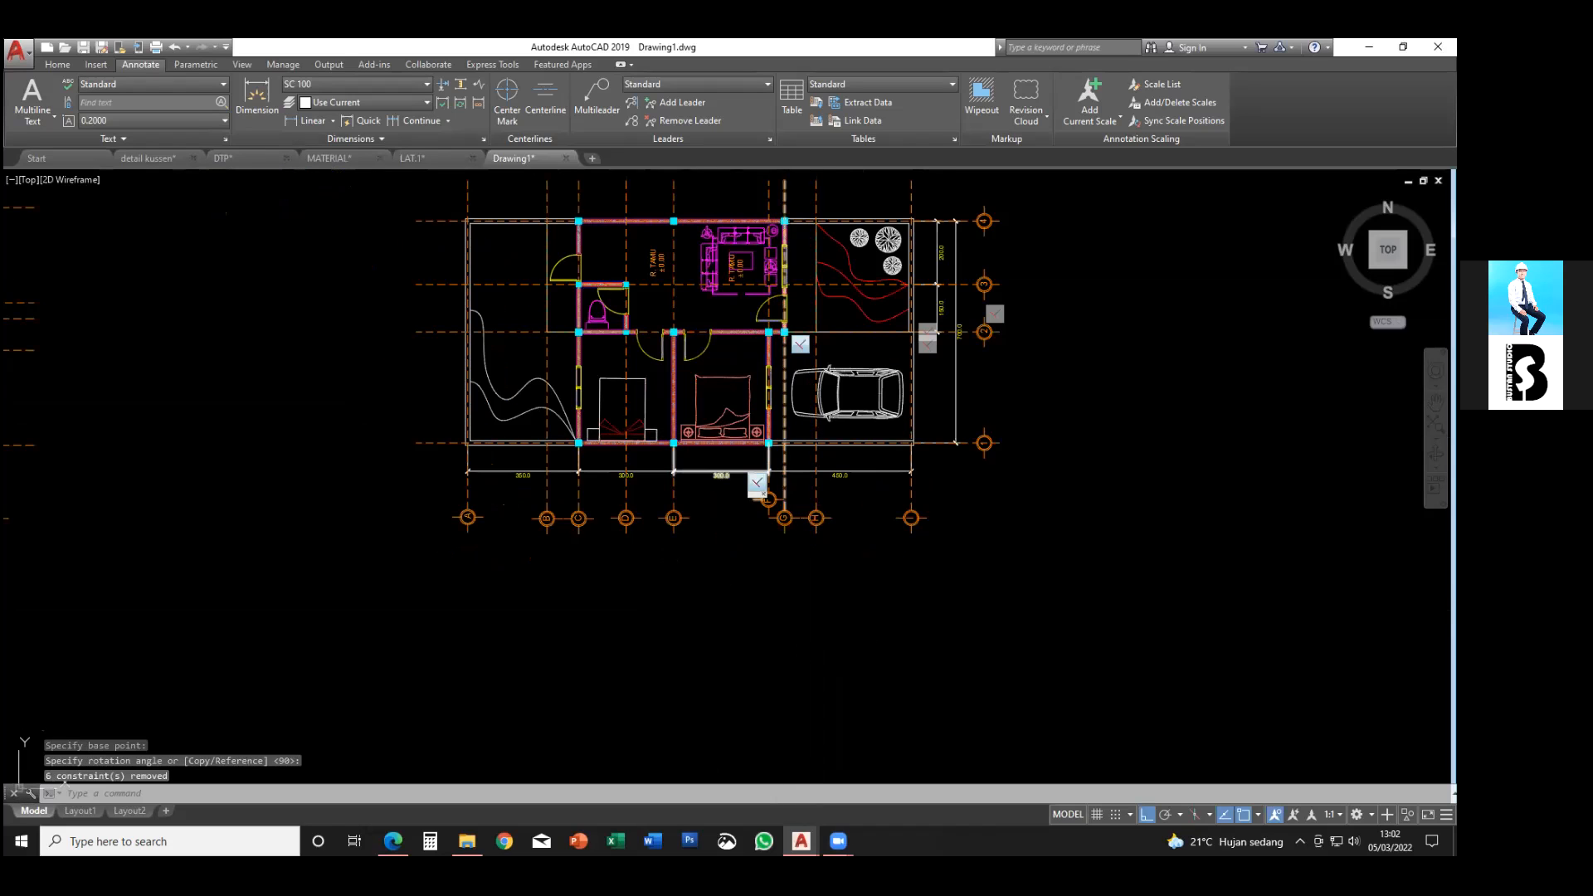
pyautogui.moveTo(807, 464); pyautogui.dragTo(711, 534, button='middle')
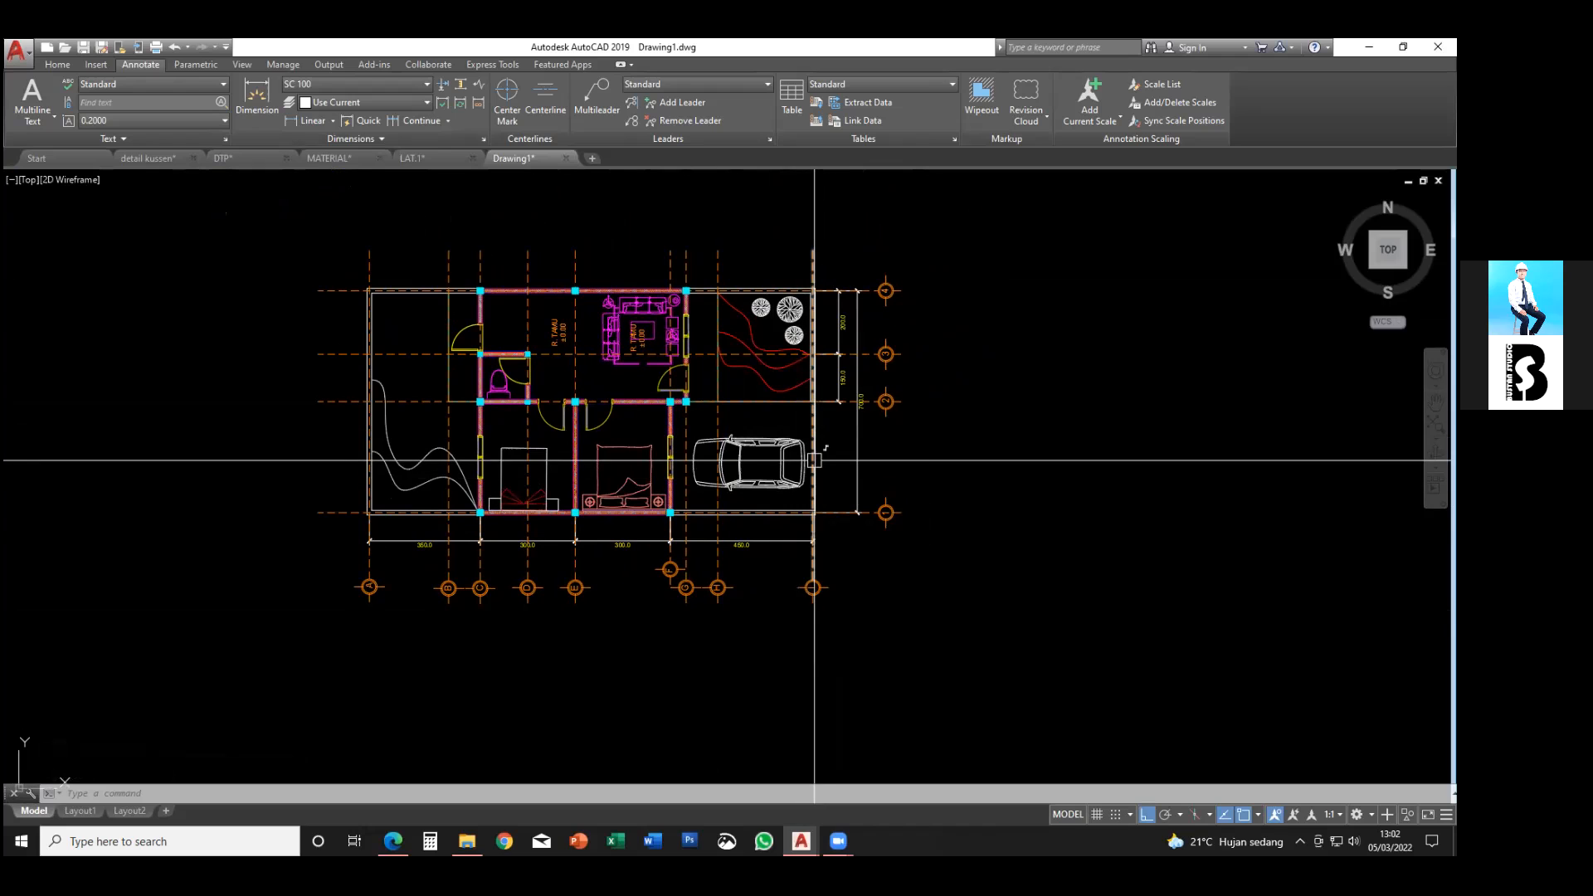
pyautogui.scroll(-2, 820, 464)
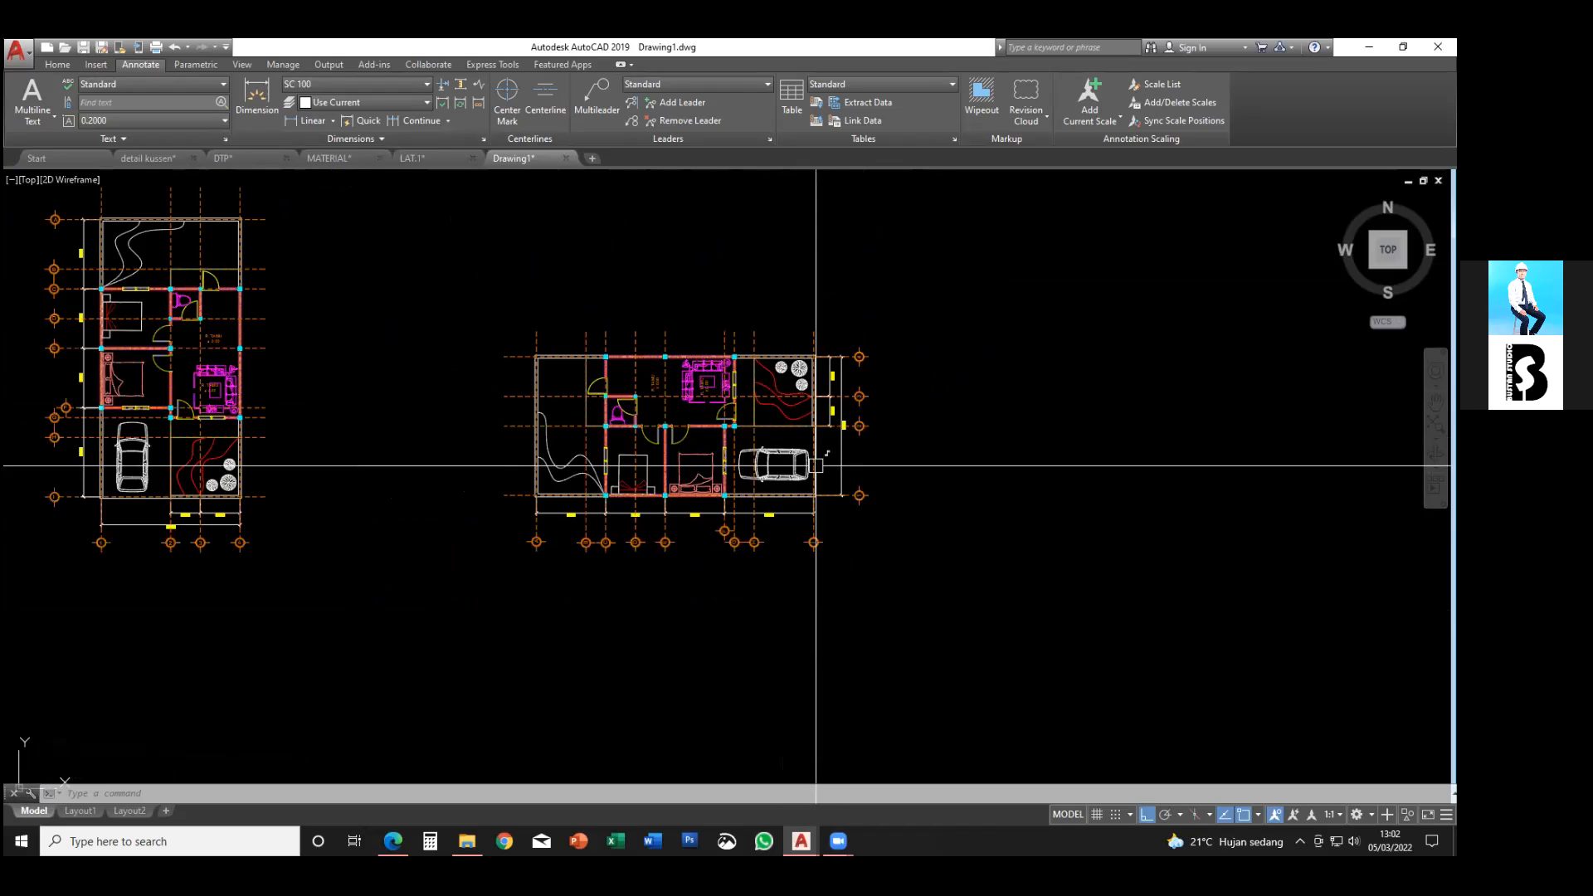
pyautogui.moveTo(758, 546)
pyautogui.mouseDown(button='middle')
pyautogui.moveTo(848, 591)
pyautogui.moveTo(729, 664)
pyautogui.mouseUp(button='middle')
pyautogui.scroll(-3, 735, 663)
pyautogui.scroll(3, 744, 638)
pyautogui.scroll(1, 819, 587)
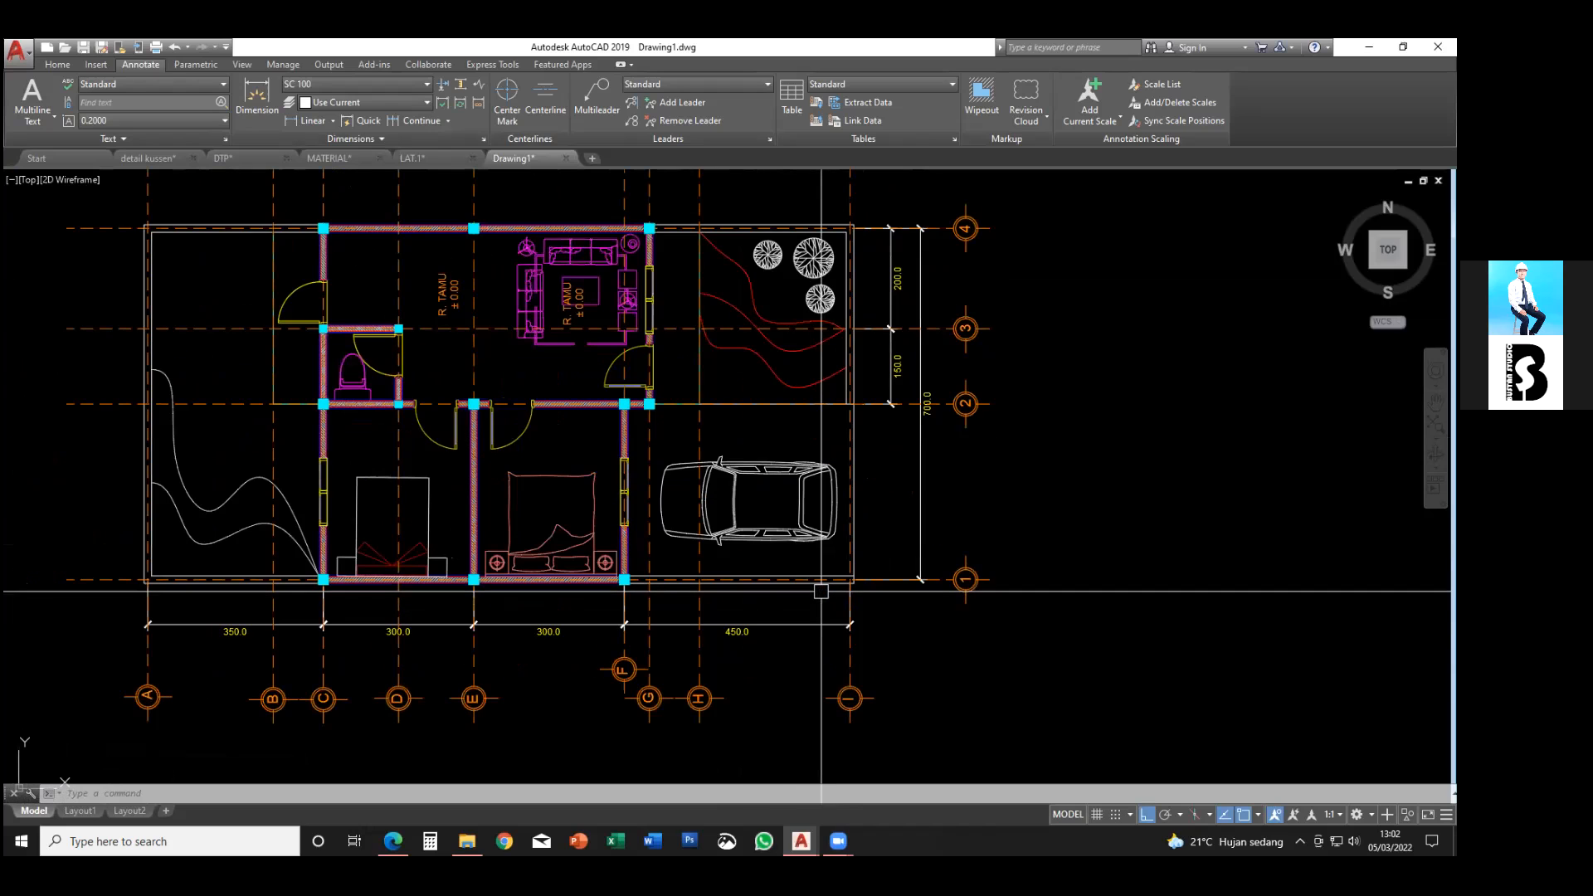
pyautogui.scroll(1, 821, 589)
pyautogui.write('x')
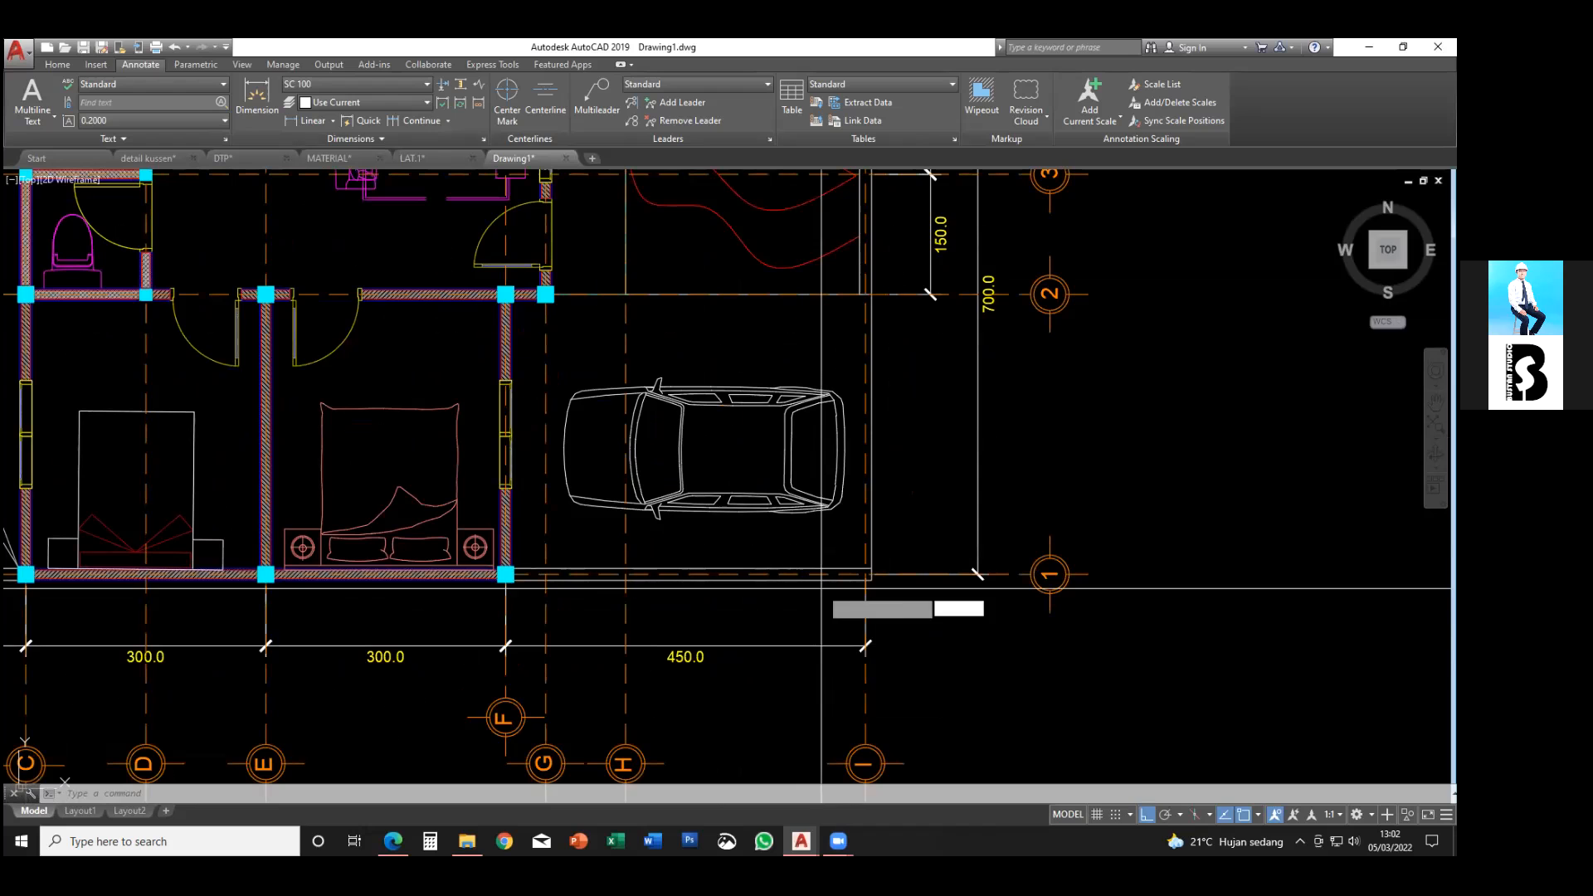
pyautogui.write('l')
pyautogui.press('Return')
pyautogui.write('v')
pyautogui.press('Return')
pyautogui.moveTo(492, 614)
pyautogui.mouseDown(button='middle')
pyautogui.moveTo(938, 579)
pyautogui.moveTo(786, 581)
pyautogui.moveTo(809, 606)
pyautogui.mouseUp(button='middle')
pyautogui.click(864, 544)
pyautogui.scroll(2, 864, 547)
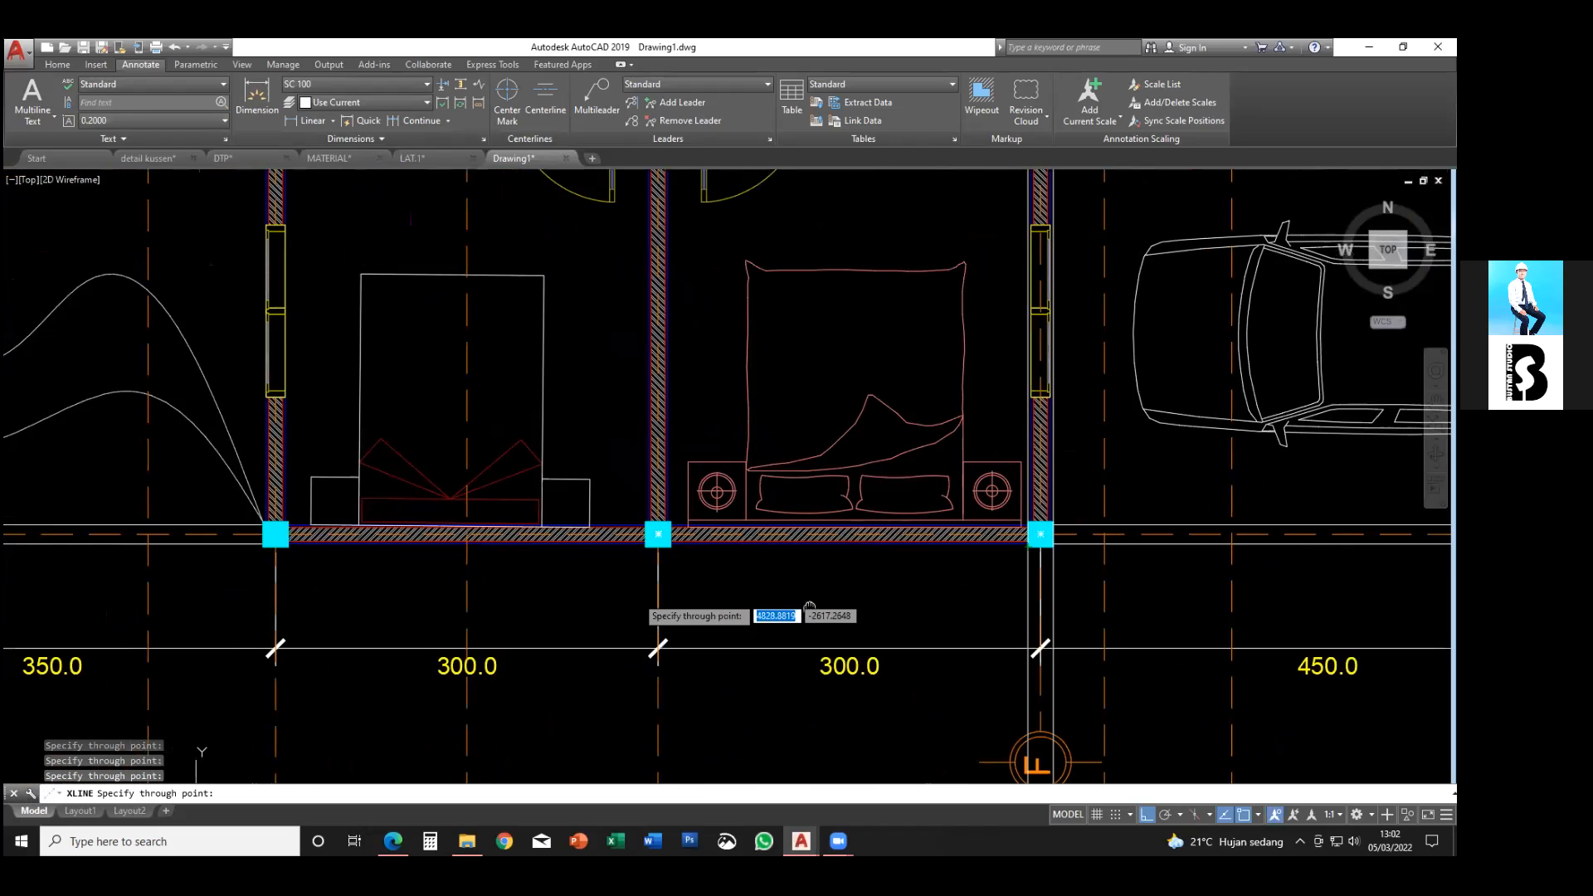
# - Add vertical construction lines through both faces of the walls on grids E and C and the outer edge at grid A
pyautogui.click(645, 547)
pyautogui.moveTo(459, 595); pyautogui.dragTo(652, 598, button='middle')
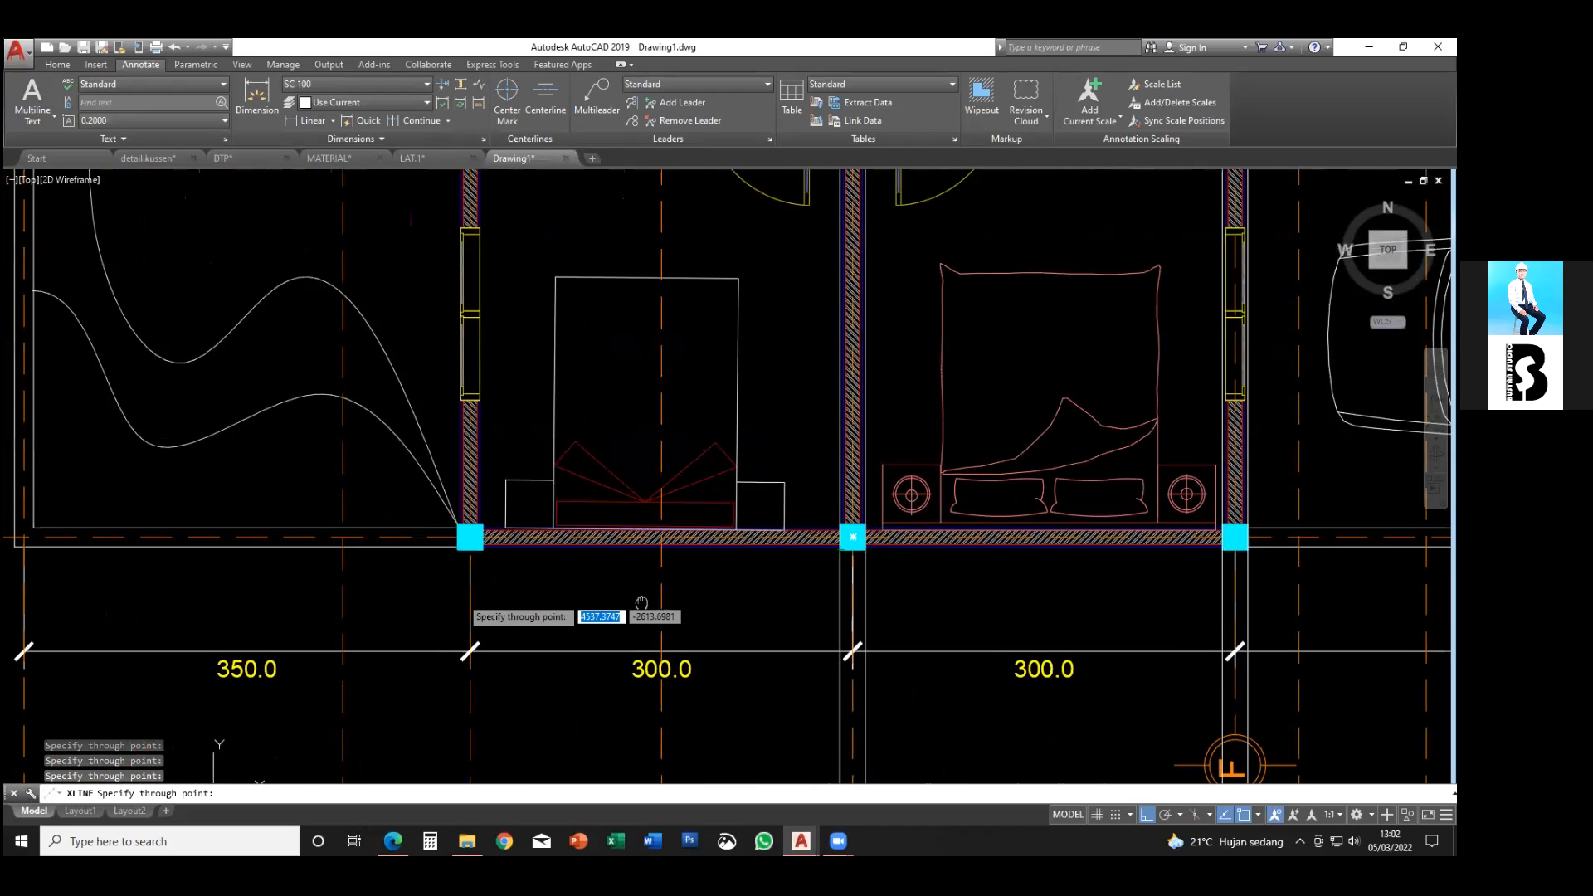
pyautogui.click(453, 549)
pyautogui.moveTo(407, 569); pyautogui.dragTo(793, 553, button='middle')
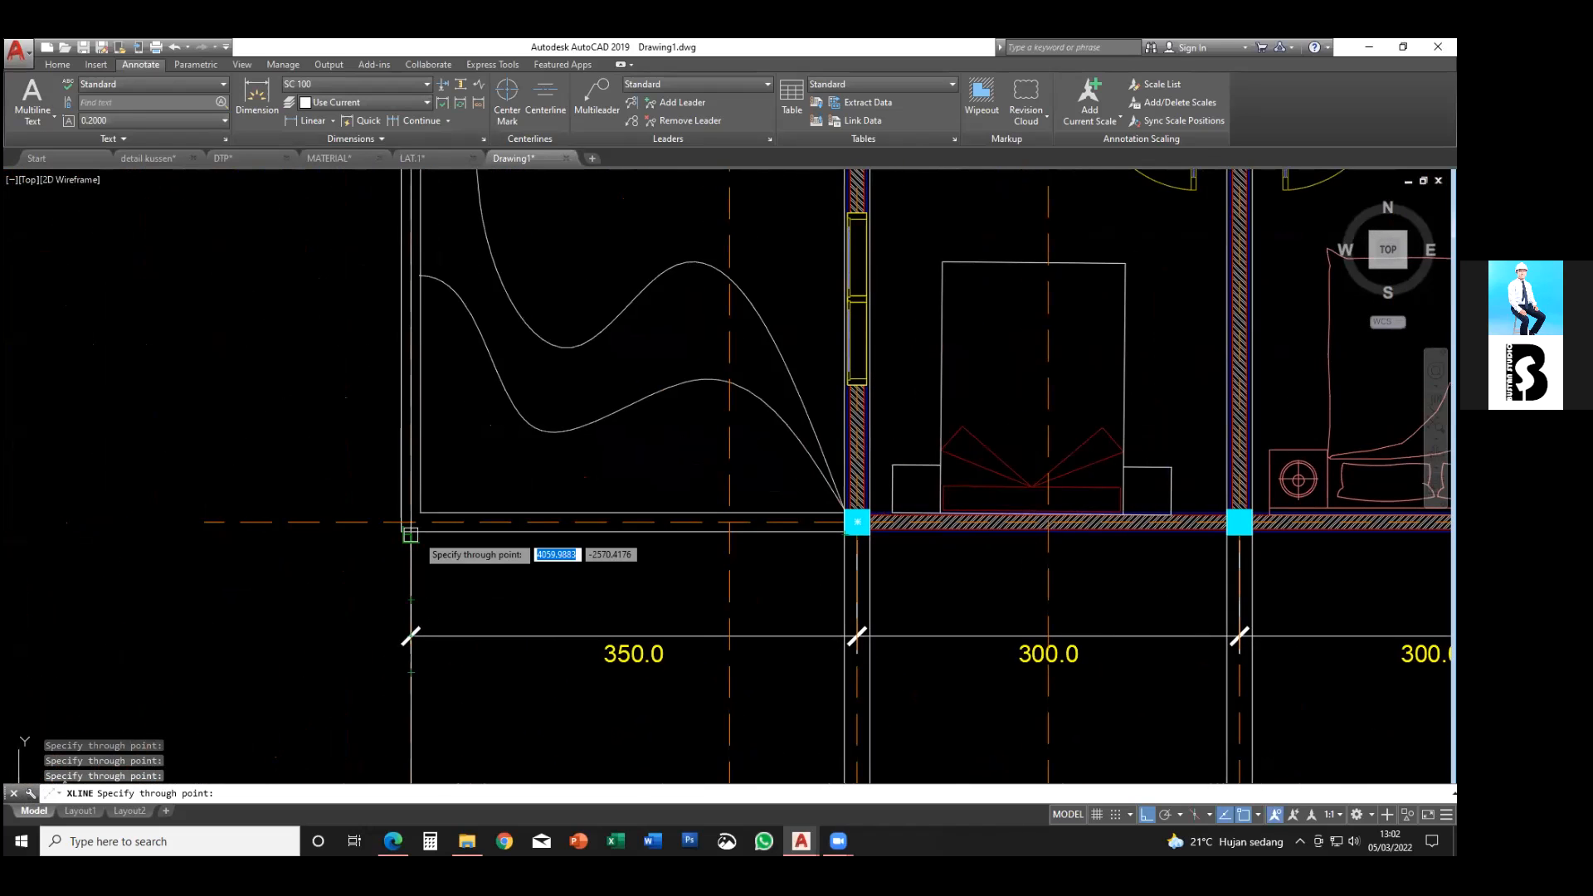
pyautogui.scroll(-4, 527, 594)
pyautogui.moveTo(648, 398)
pyautogui.mouseDown(button='middle')
pyautogui.moveTo(629, 390)
pyautogui.moveTo(590, 540)
pyautogui.moveTo(687, 540)
pyautogui.mouseUp(button='middle')
pyautogui.press('Escape')
pyautogui.press('Escape')
# - Draw a horizontal construction line across the vertical ones, in the empty space above the rotated plan
pyautogui.write('xl')
pyautogui.press('Return')
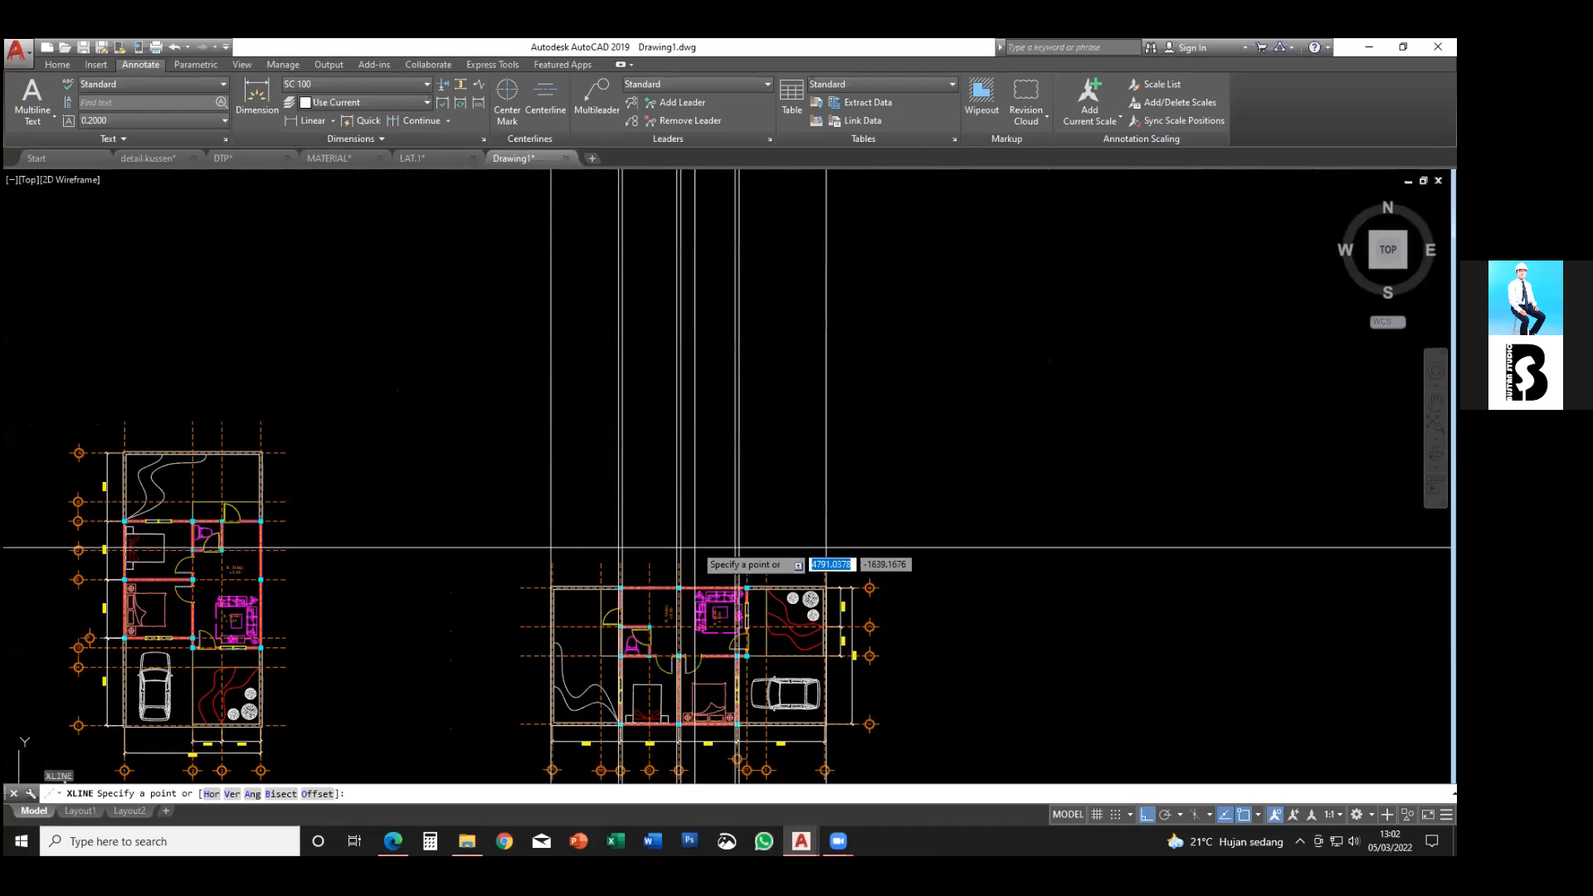
pyautogui.write('h')
pyautogui.press('Return')
pyautogui.click(654, 404)
pyautogui.press('Escape')
pyautogui.moveTo(540, 487); pyautogui.dragTo(722, 487, button='middle')
pyautogui.scroll(-2, 729, 494)
pyautogui.click(1019, 723)
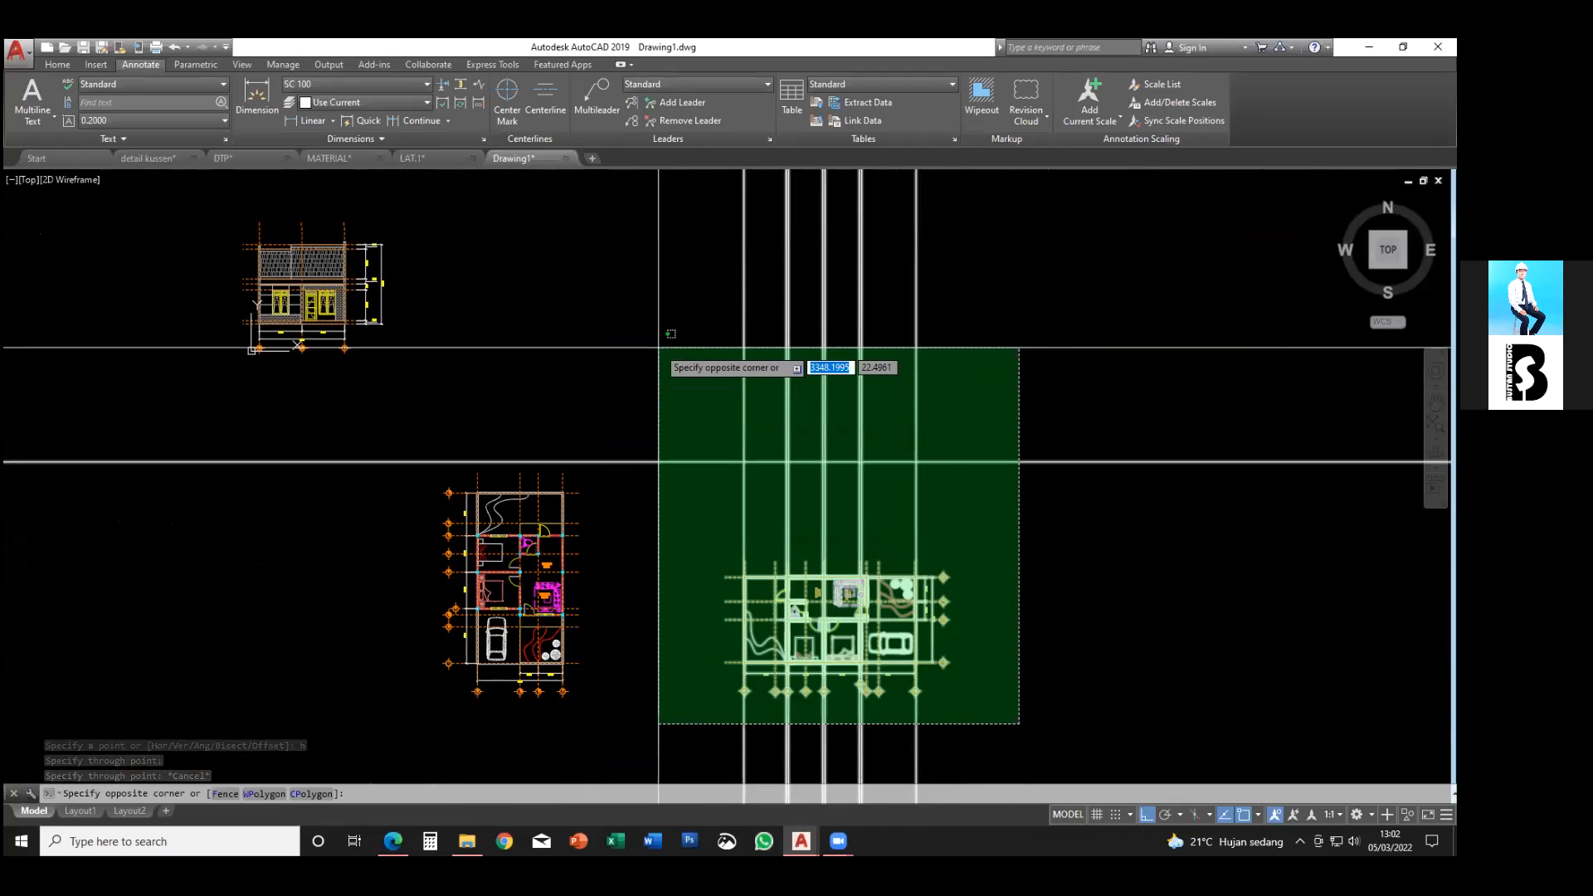
pyautogui.click(658, 345)
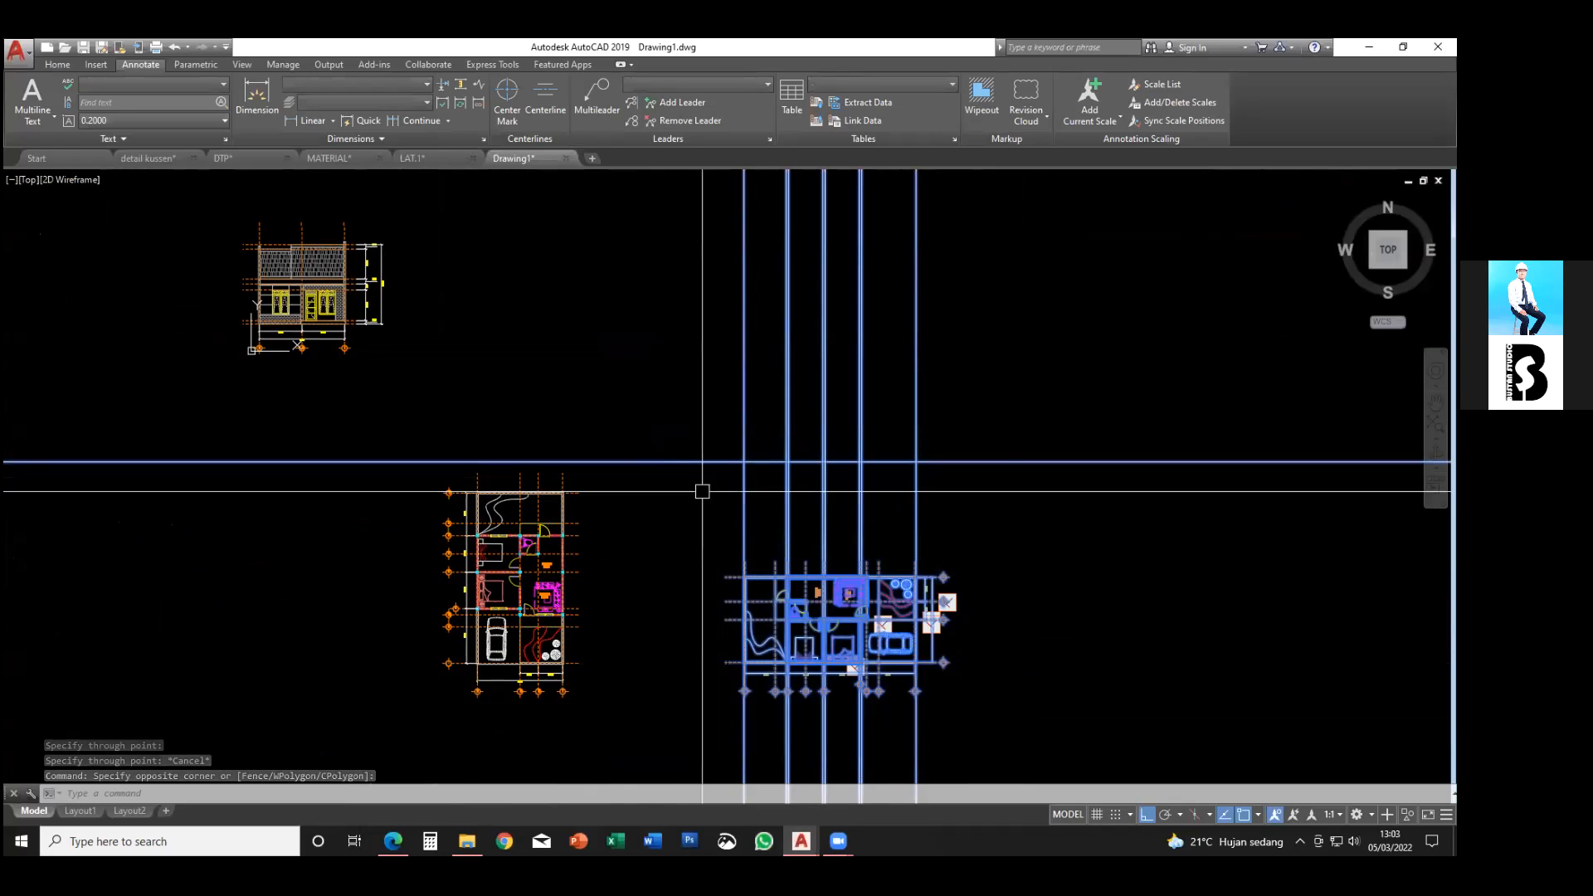
pyautogui.write('m')
pyautogui.press('Return')
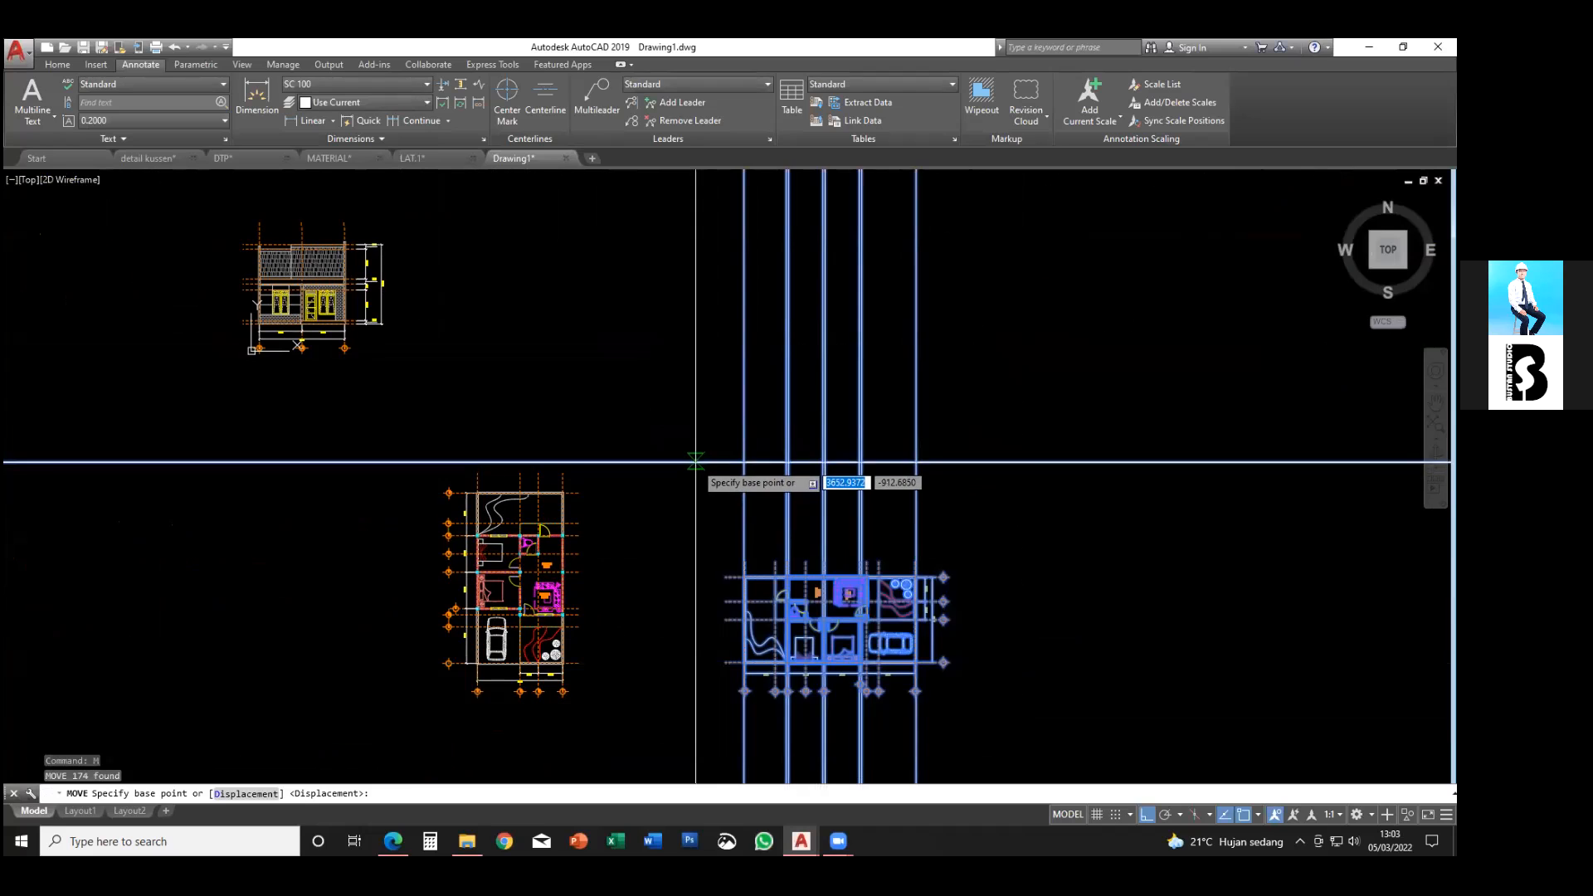
pyautogui.click(712, 493)
pyautogui.scroll(4, 397, 339)
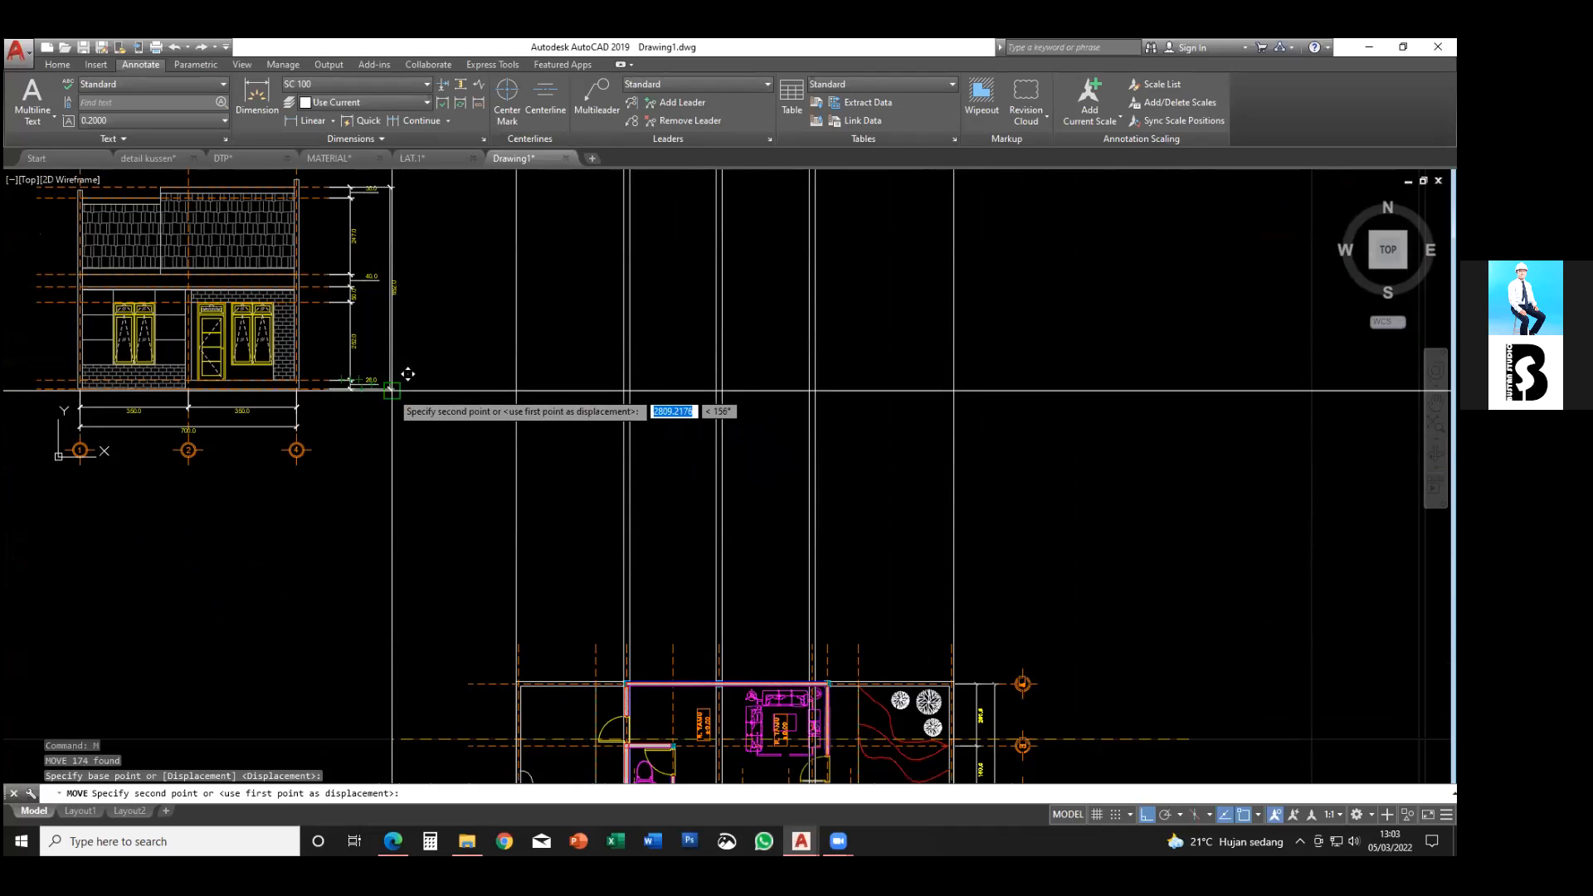
pyautogui.scroll(-2, 504, 407)
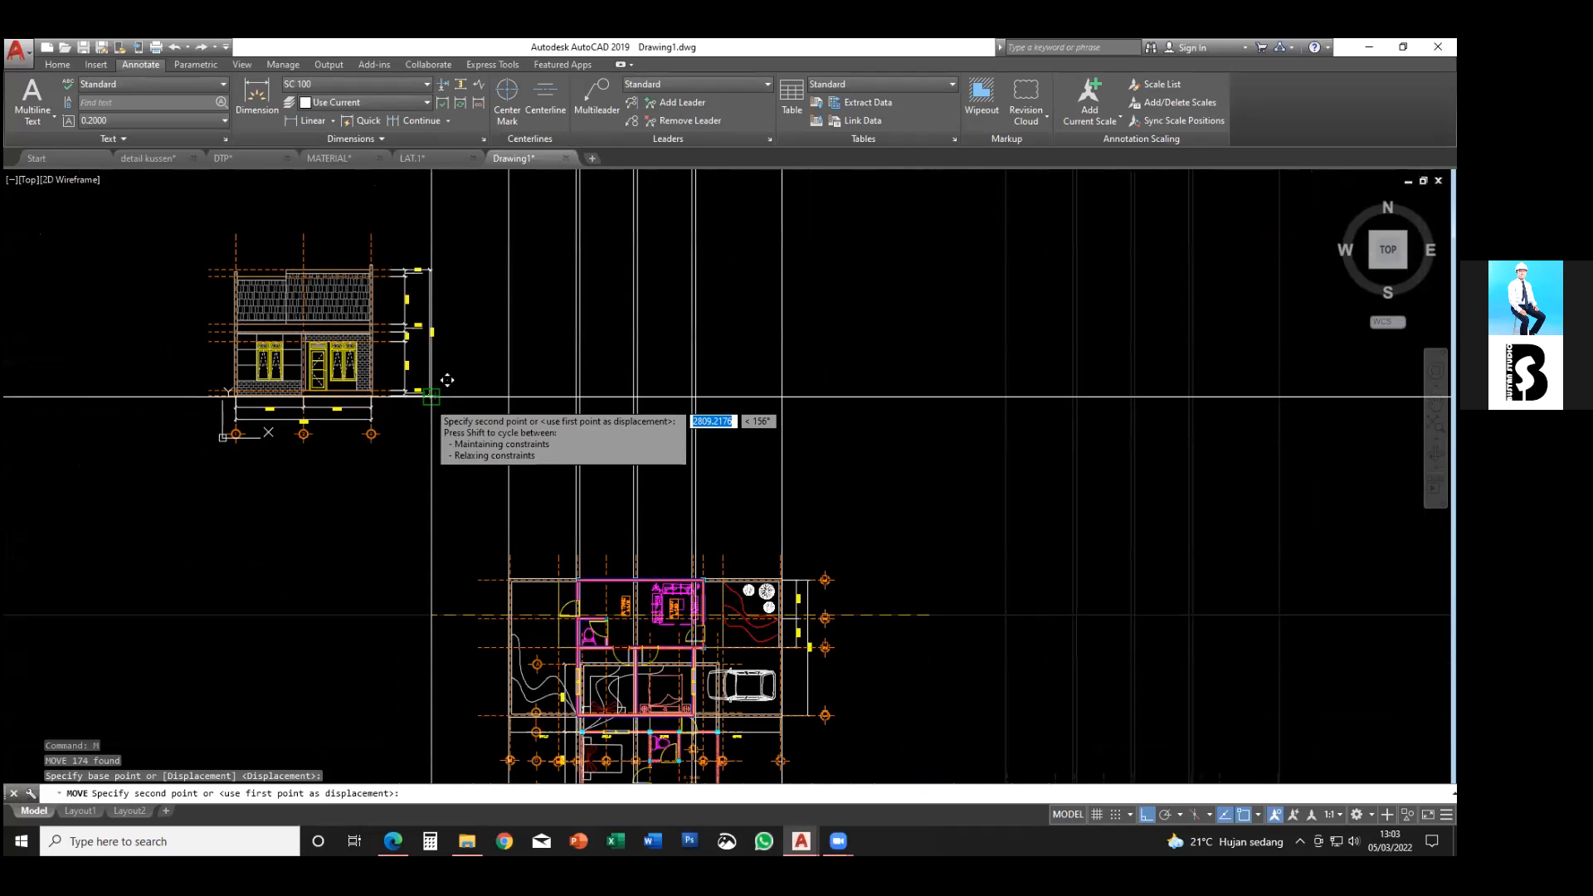
pyautogui.scroll(3, 442, 384)
pyautogui.scroll(3, 338, 403)
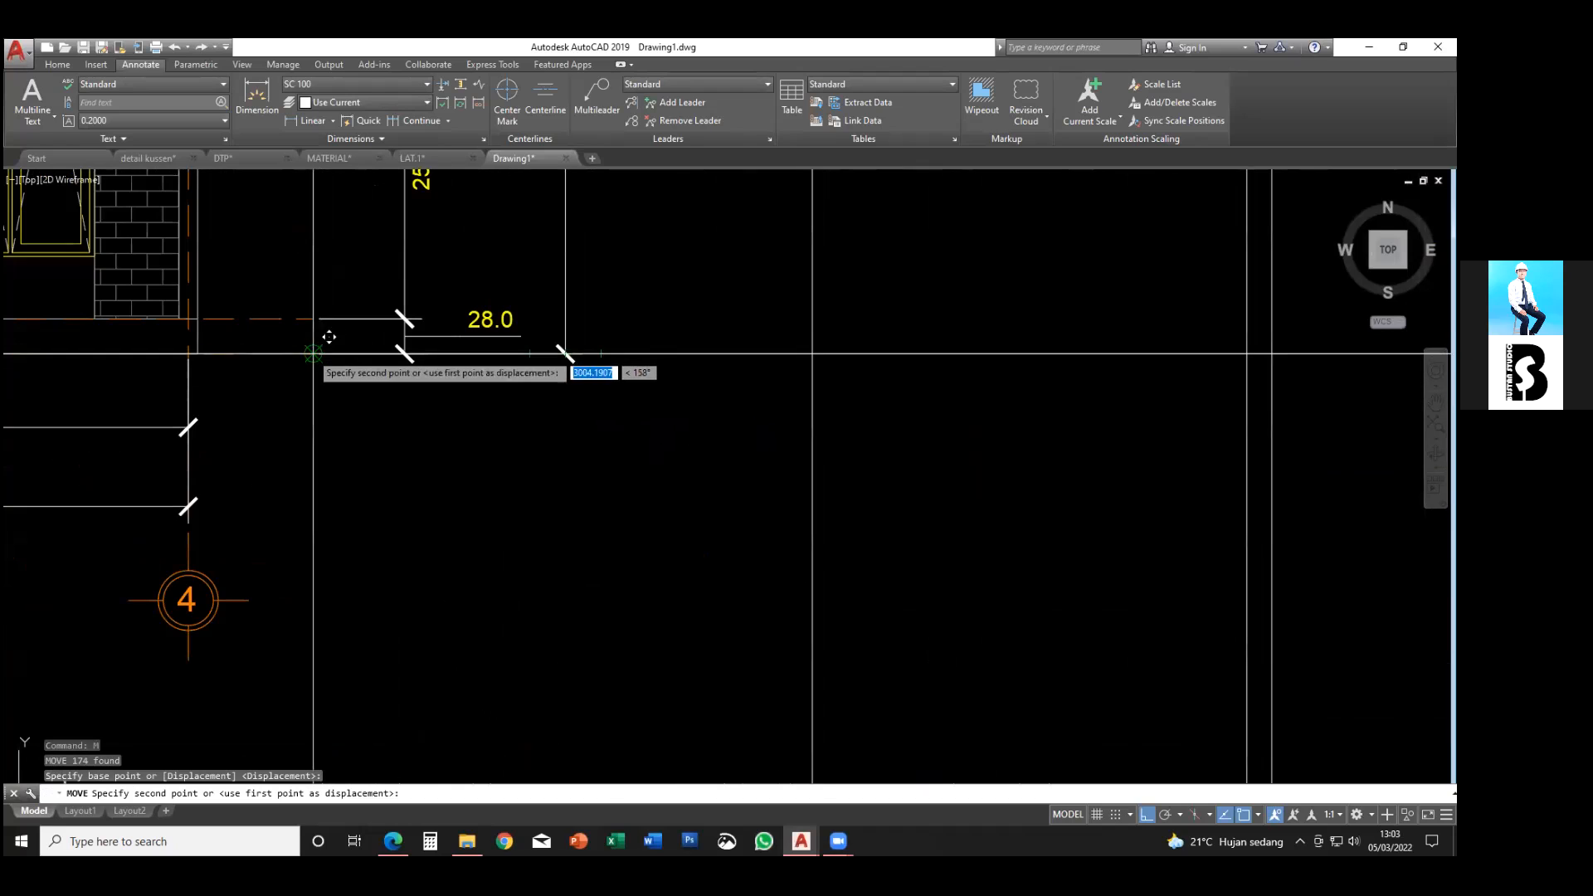
pyautogui.scroll(-3, 419, 365)
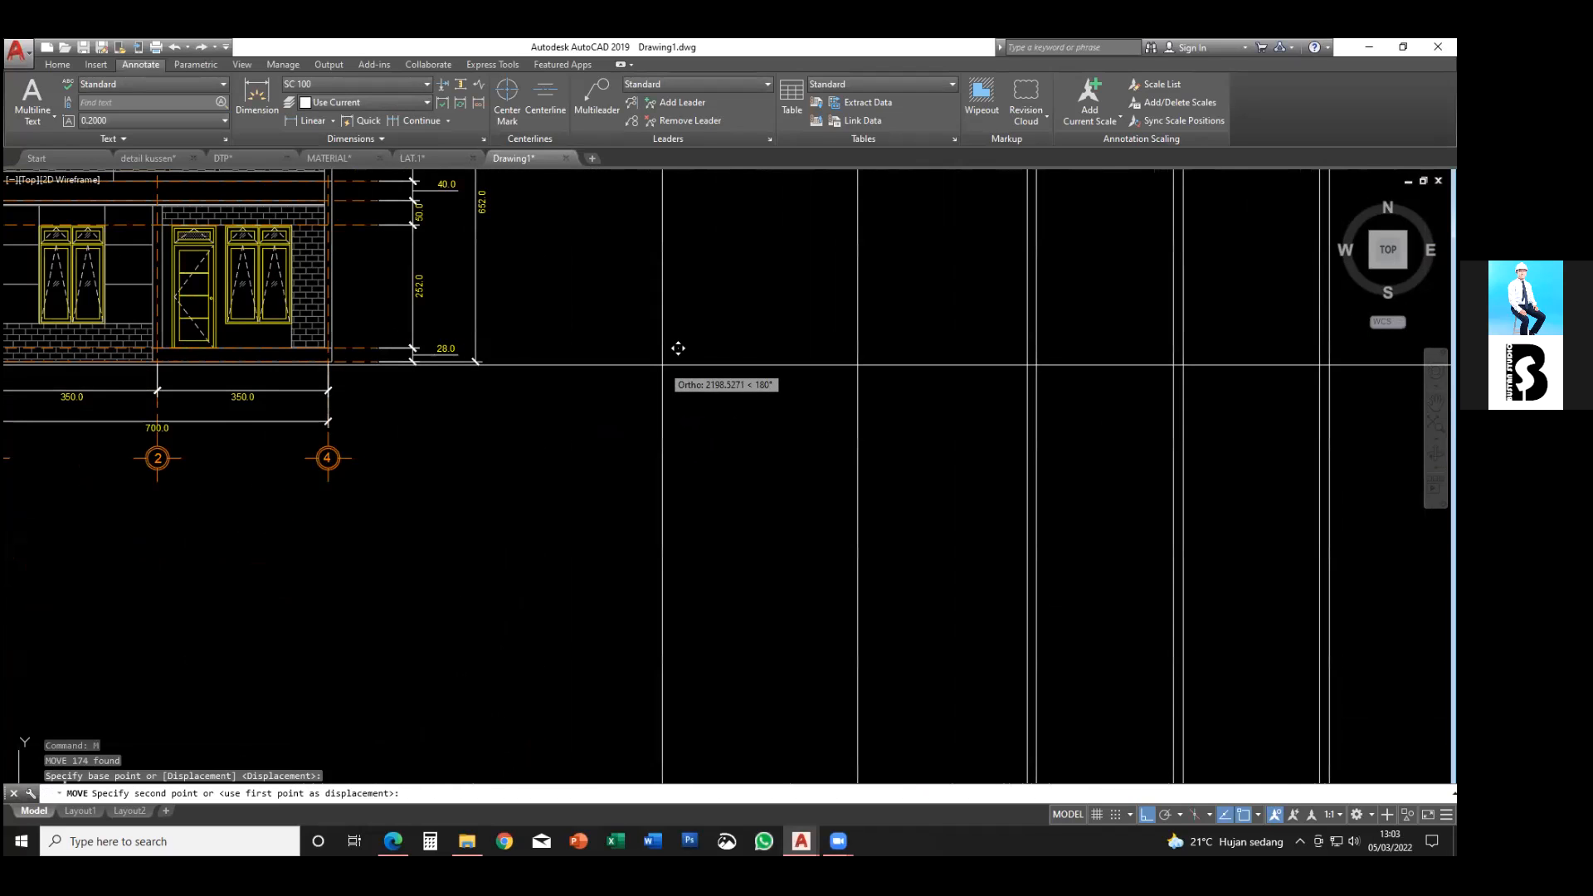
pyautogui.press('F8')
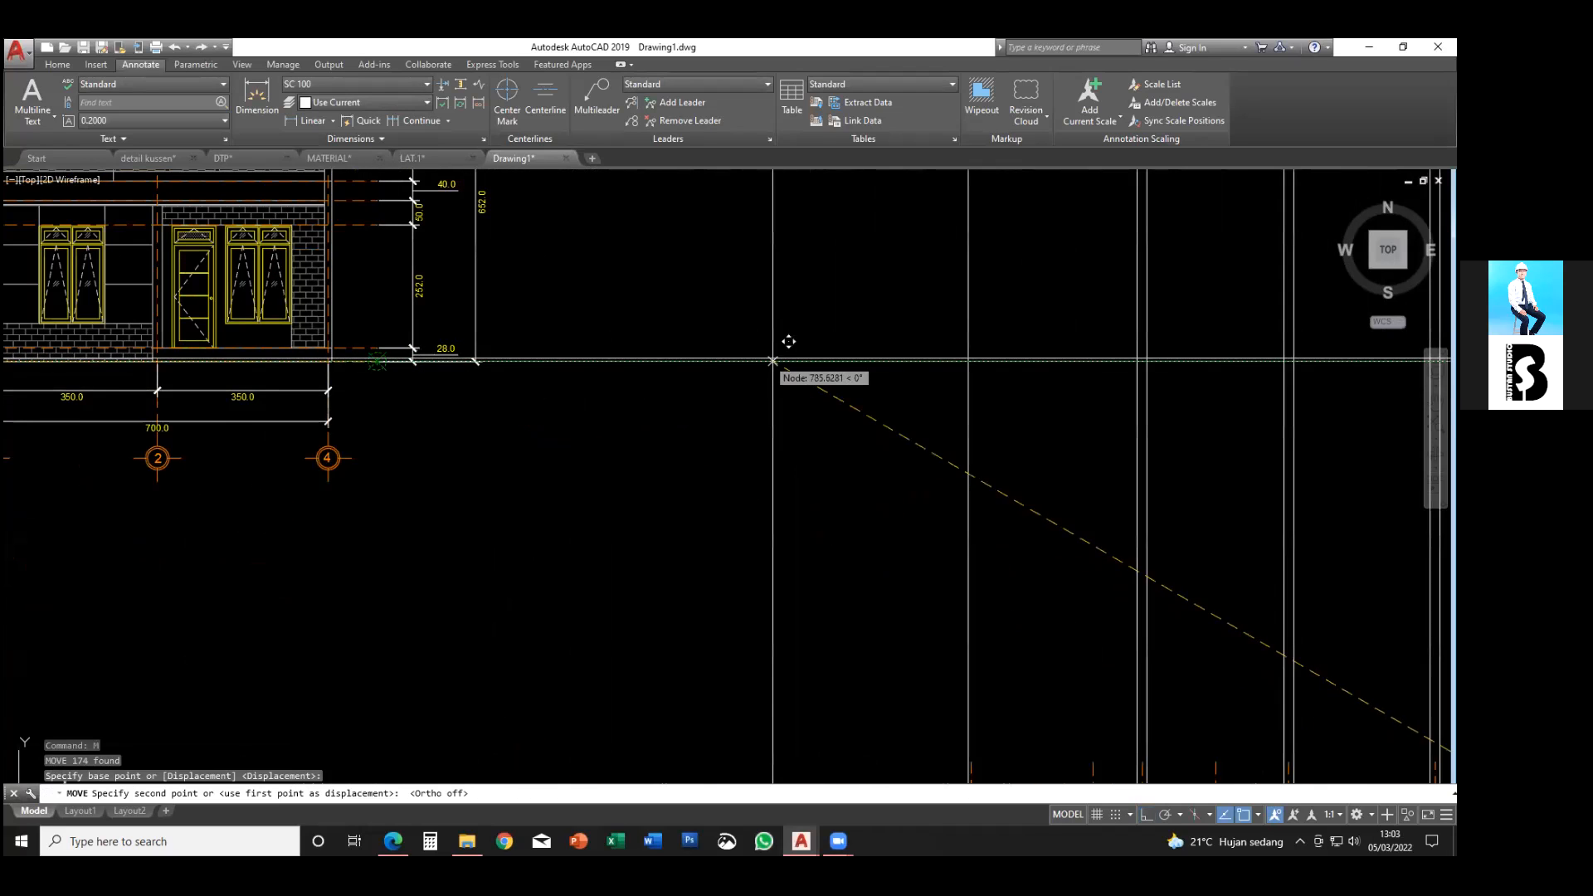
pyautogui.scroll(-1, 804, 346)
pyautogui.scroll(-2, 789, 362)
pyautogui.moveTo(805, 363); pyautogui.dragTo(572, 329, button='middle')
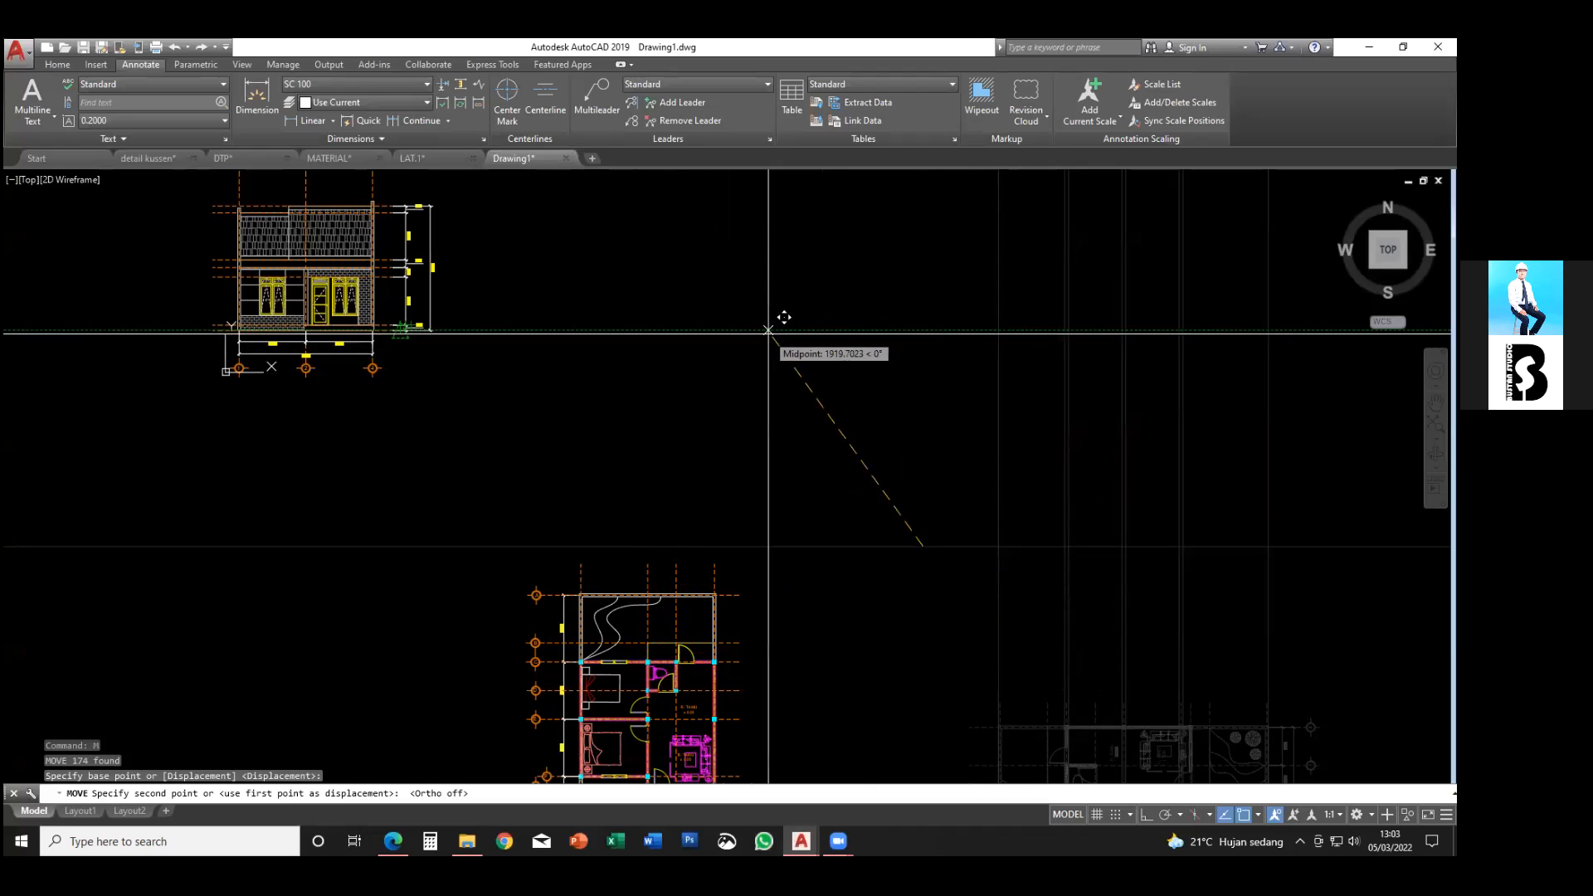
pyautogui.press('Escape')
pyautogui.moveTo(763, 390)
pyautogui.mouseDown(button='middle')
pyautogui.moveTo(597, 461)
pyautogui.moveTo(558, 456)
pyautogui.mouseUp(button='middle')
pyautogui.press('Escape')
pyautogui.press('Escape')
# - Copy the front elevation's level lines and height dimensions straight across to the outer vertical construction line on the rotated plan's carport side
pyautogui.click(583, 453)
pyautogui.click(406, 398)
pyautogui.moveTo(370, 430); pyautogui.dragTo(409, 437, button='middle')
pyautogui.write('co')
pyautogui.press('space')
pyautogui.scroll(2, 253, 431)
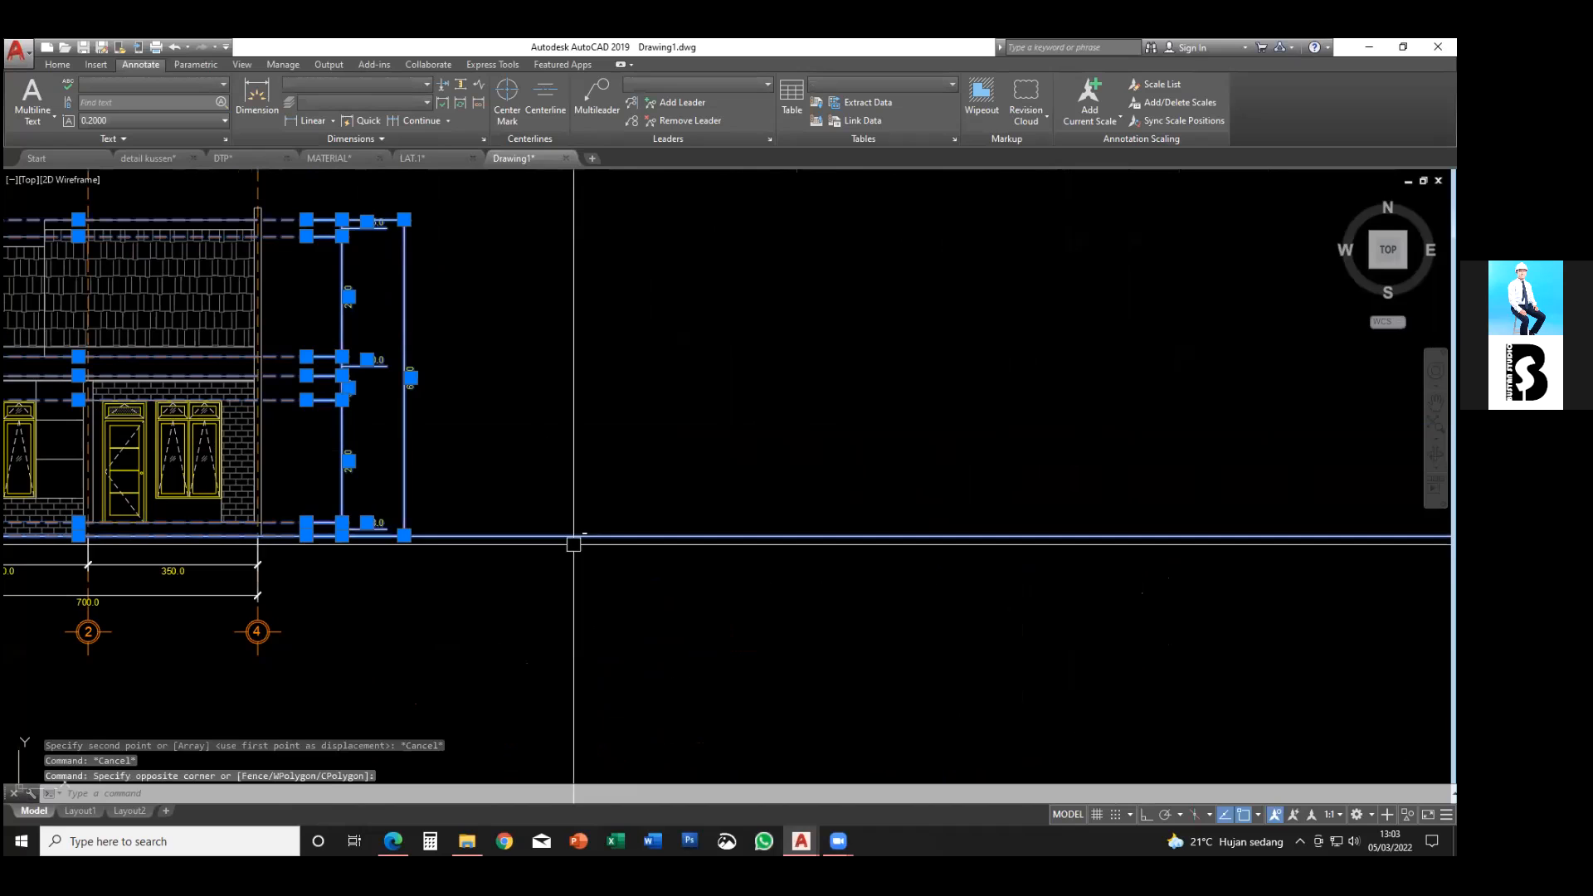
pyautogui.keyDown('shift'); pyautogui.click(573, 544); pyautogui.keyUp('shift')
pyautogui.keyDown('shift'); pyautogui.click(472, 523); pyautogui.keyUp('shift')
pyautogui.moveTo(473, 523); pyautogui.dragTo(472, 516, button='middle')
pyautogui.write('co')
pyautogui.press('space')
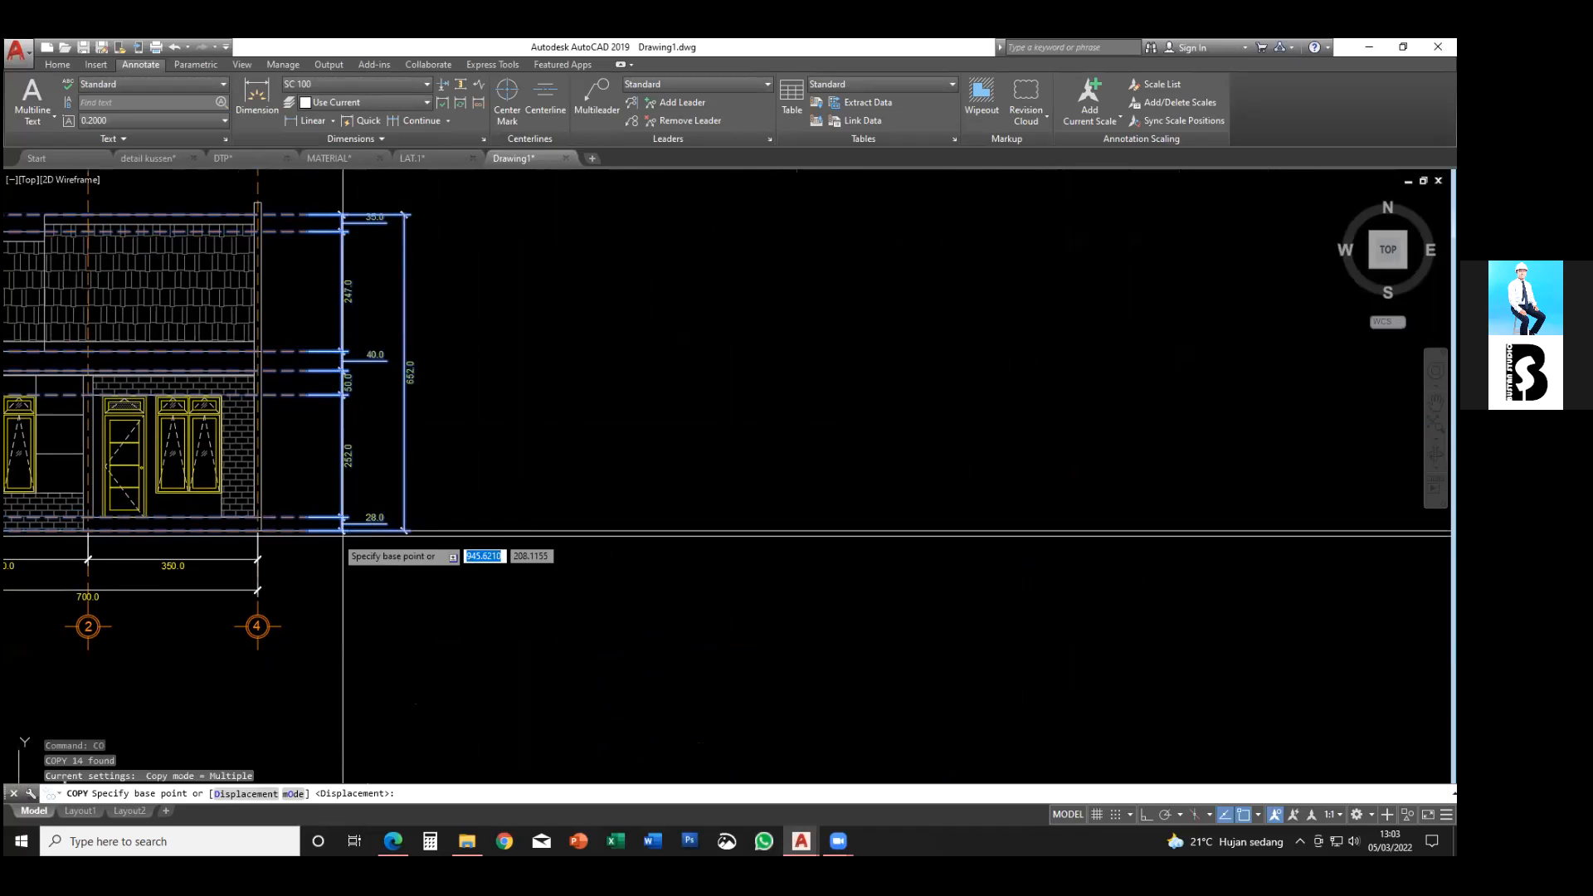
pyautogui.click(343, 531)
pyautogui.scroll(-5, 568, 515)
pyautogui.moveTo(569, 514); pyautogui.dragTo(236, 440, button='middle')
pyautogui.press('F8')
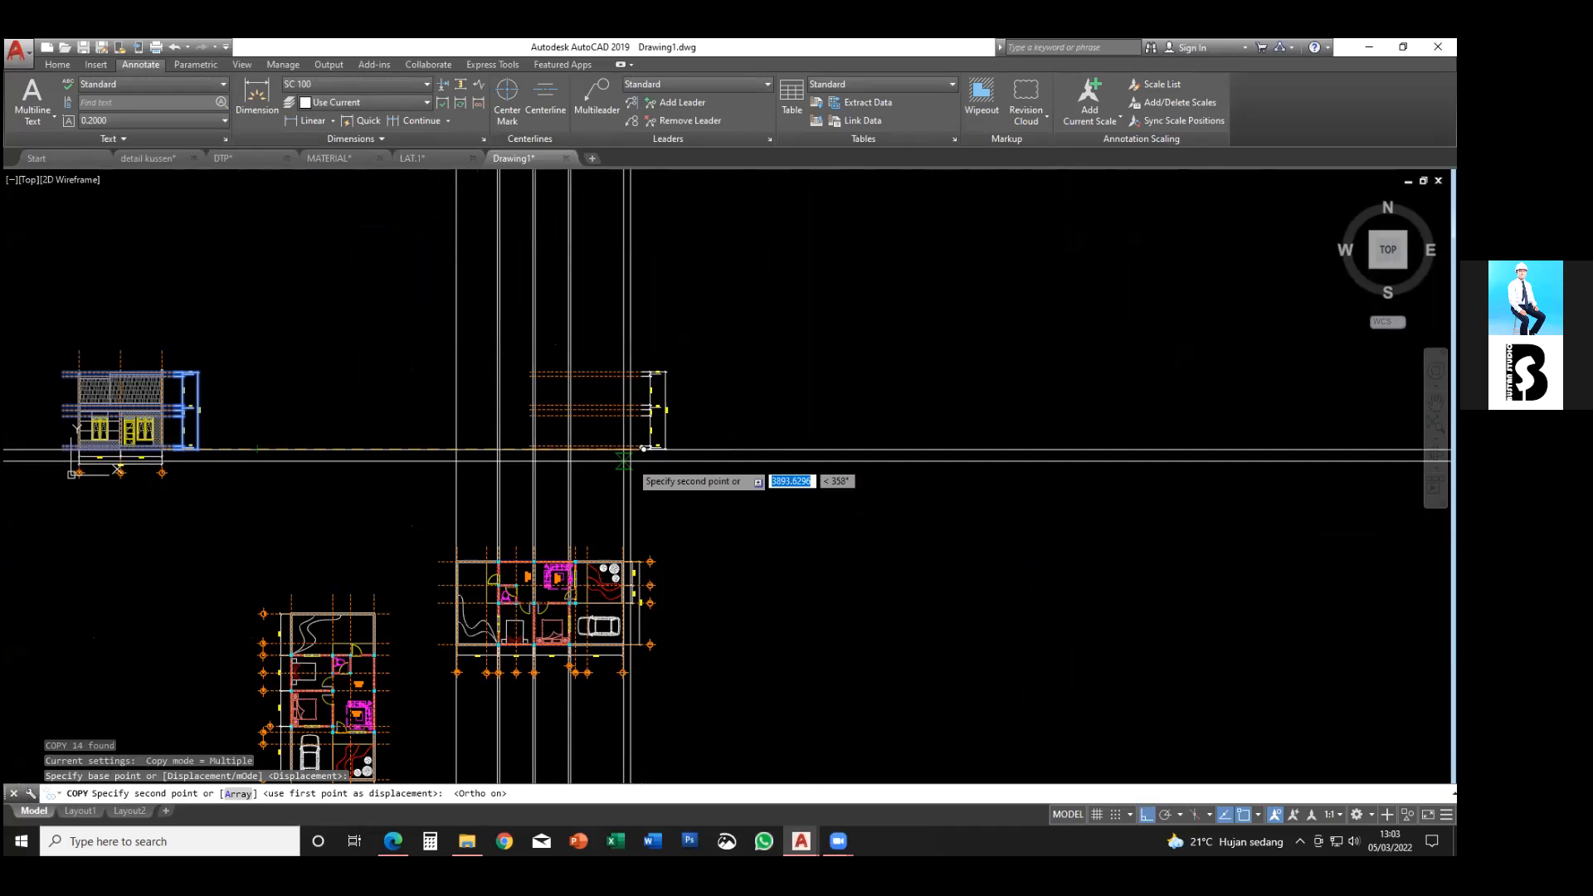
pyautogui.scroll(4, 623, 461)
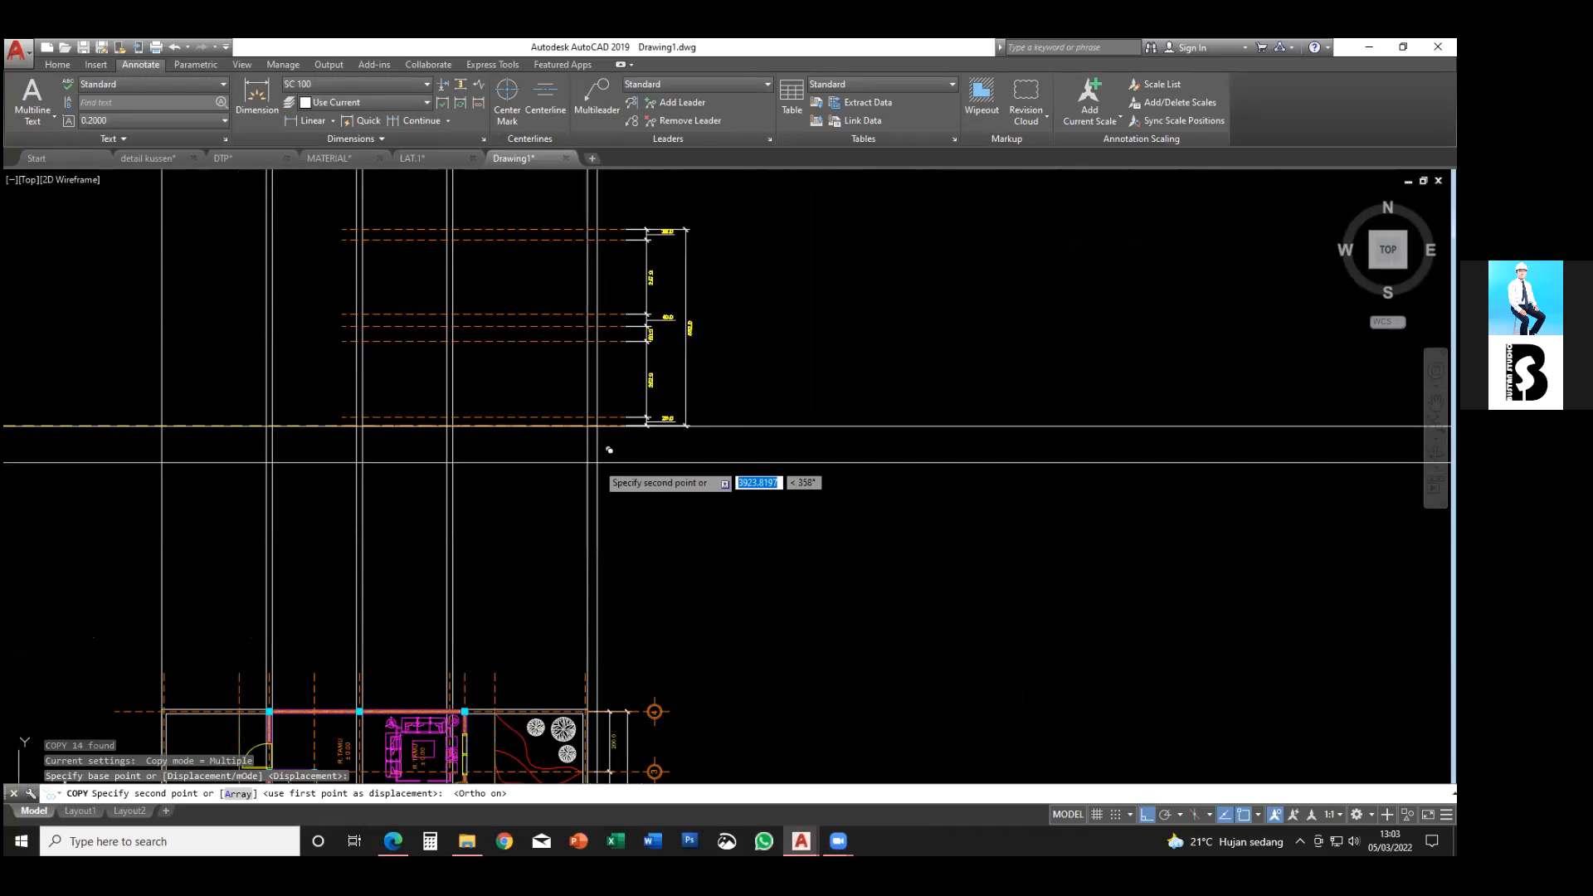
pyautogui.click(587, 426)
pyautogui.press('Escape')
pyautogui.moveTo(515, 470); pyautogui.dragTo(720, 507, button='middle')
pyautogui.press('Escape')
pyautogui.press('Escape')
# - Stretch the left ends of the copied level lines horizontally past the leftmost vertical construction line, excluding the construction lines from the selection
pyautogui.moveTo(620, 466); pyautogui.dragTo(725, 484, button='middle')
pyautogui.press('Escape')
pyautogui.write('s')
pyautogui.press('Return')
pyautogui.click(727, 540)
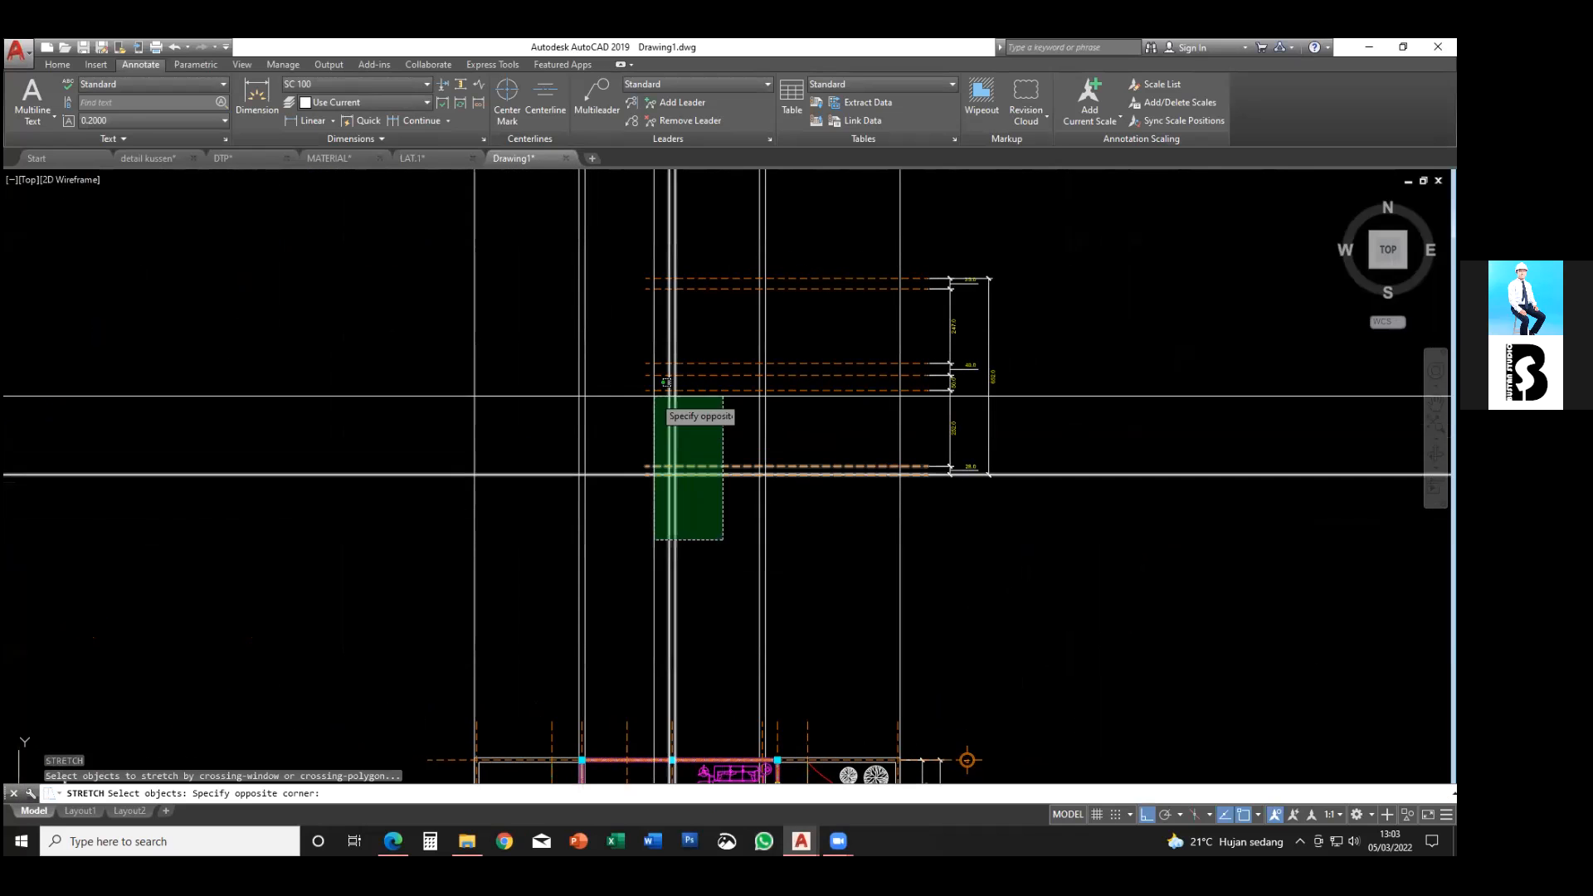
pyautogui.click(614, 249)
pyautogui.keyDown('shift'); pyautogui.click(625, 249); pyautogui.keyUp('shift')
pyautogui.keyDown('shift'); pyautogui.click(641, 500); pyautogui.keyUp('shift')
pyautogui.keyDown('shift'); pyautogui.click(624, 462); pyautogui.keyUp('shift')
pyautogui.press('Return')
pyautogui.click(646, 466)
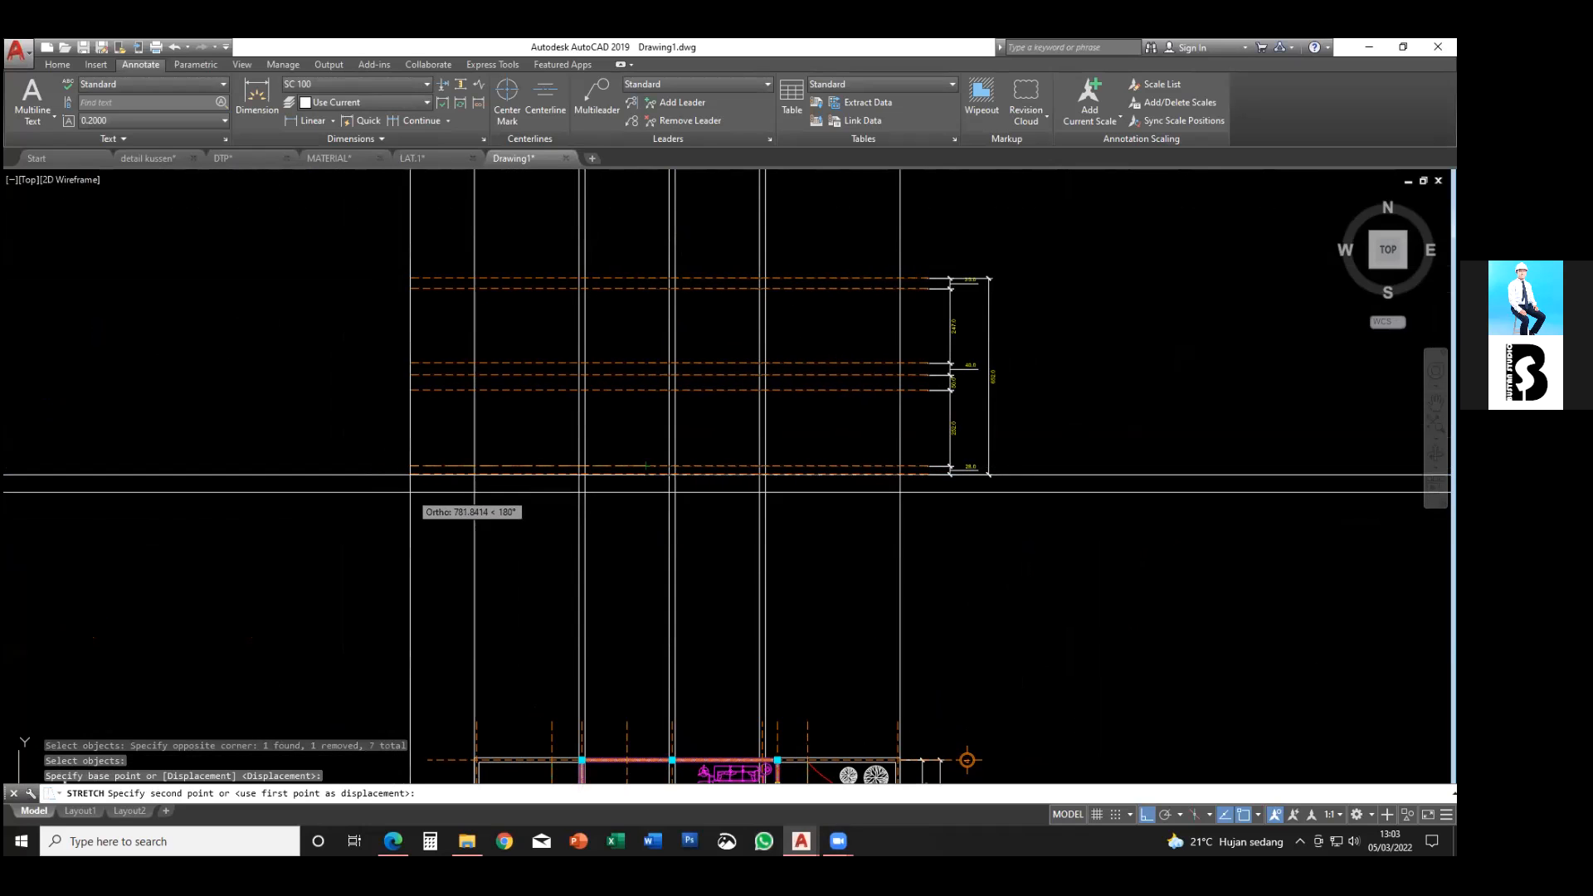
pyautogui.press('Escape')
pyautogui.press('Escape')
# - Switch to the reference PDF in Edge and go from the front elevation sheet to the TAMPAK SAMPING KIRI sheet on page 21
pyautogui.moveTo(604, 434)
pyautogui.mouseDown(button='middle')
pyautogui.moveTo(479, 445)
pyautogui.moveTo(511, 417)
pyautogui.mouseUp(button='middle')
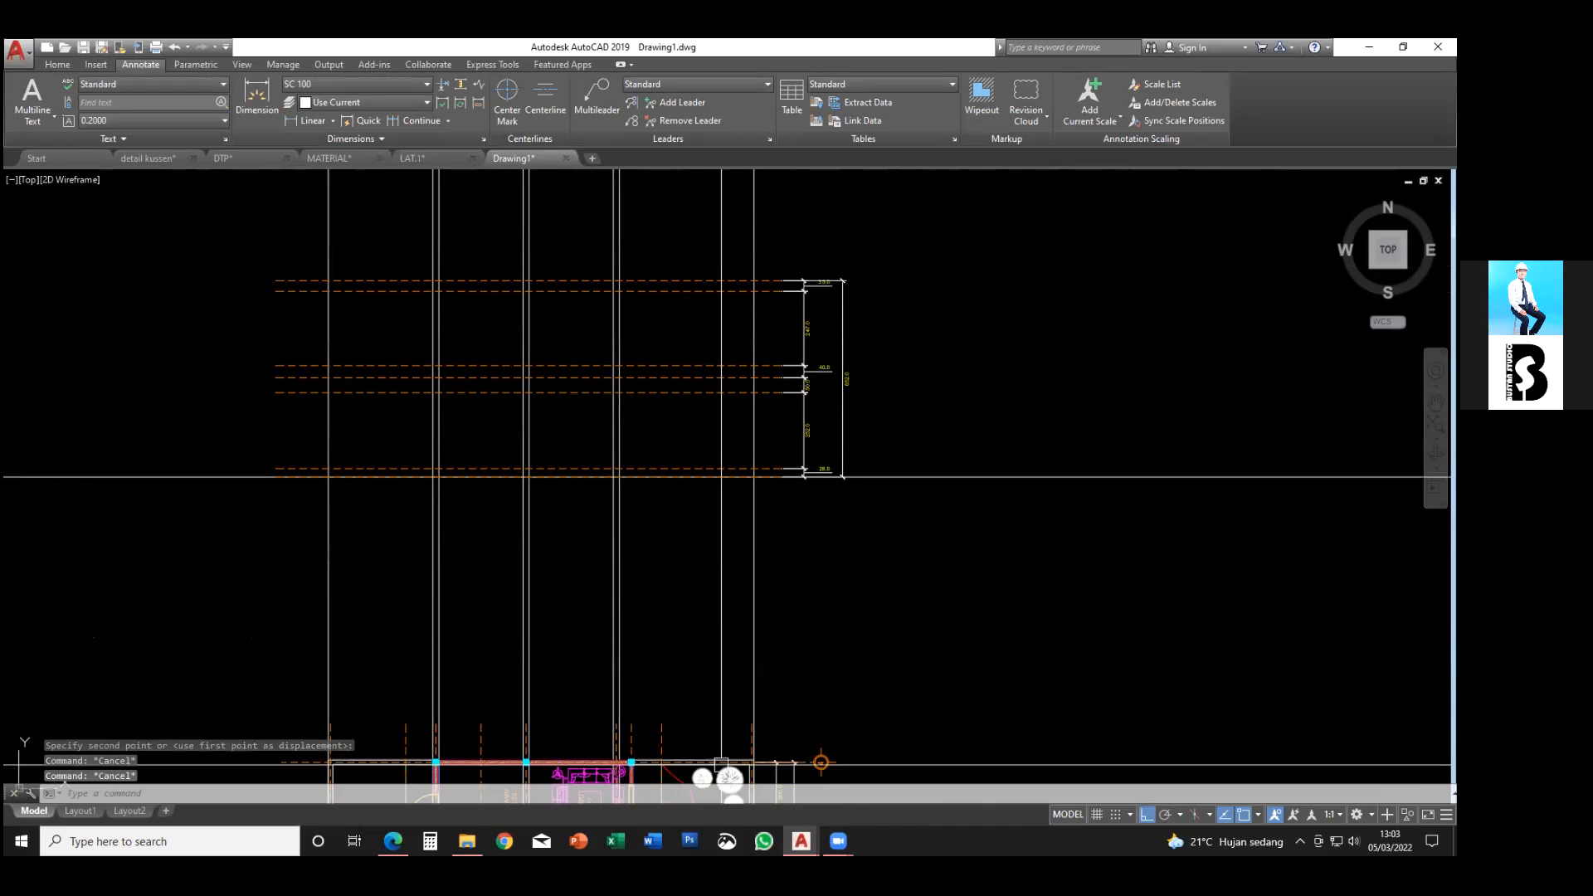
pyautogui.moveTo(467, 841)
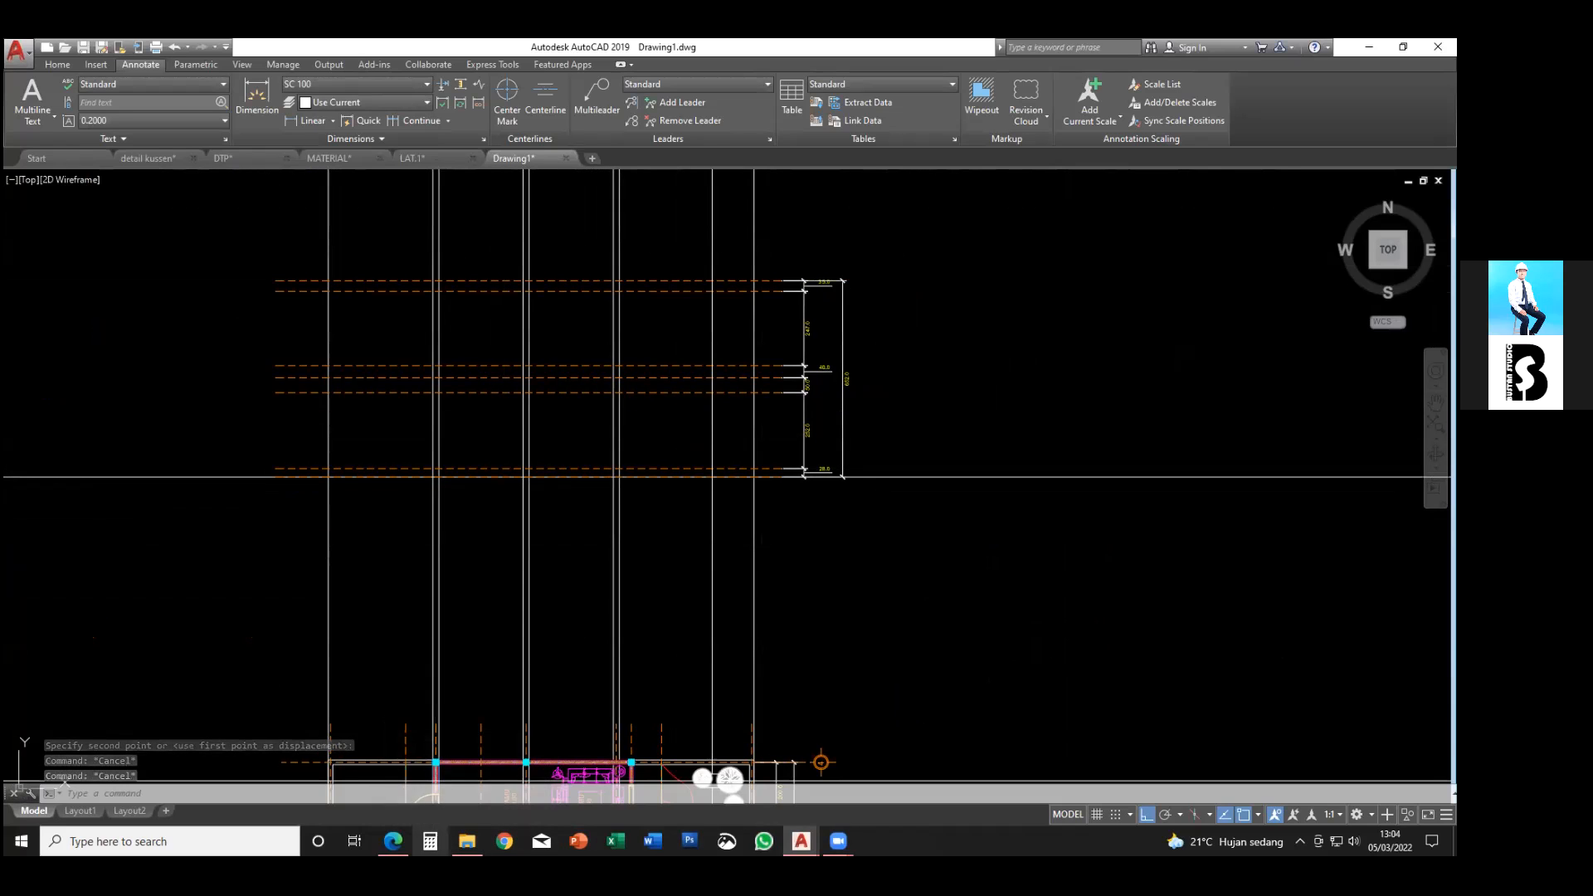
pyautogui.click(392, 840)
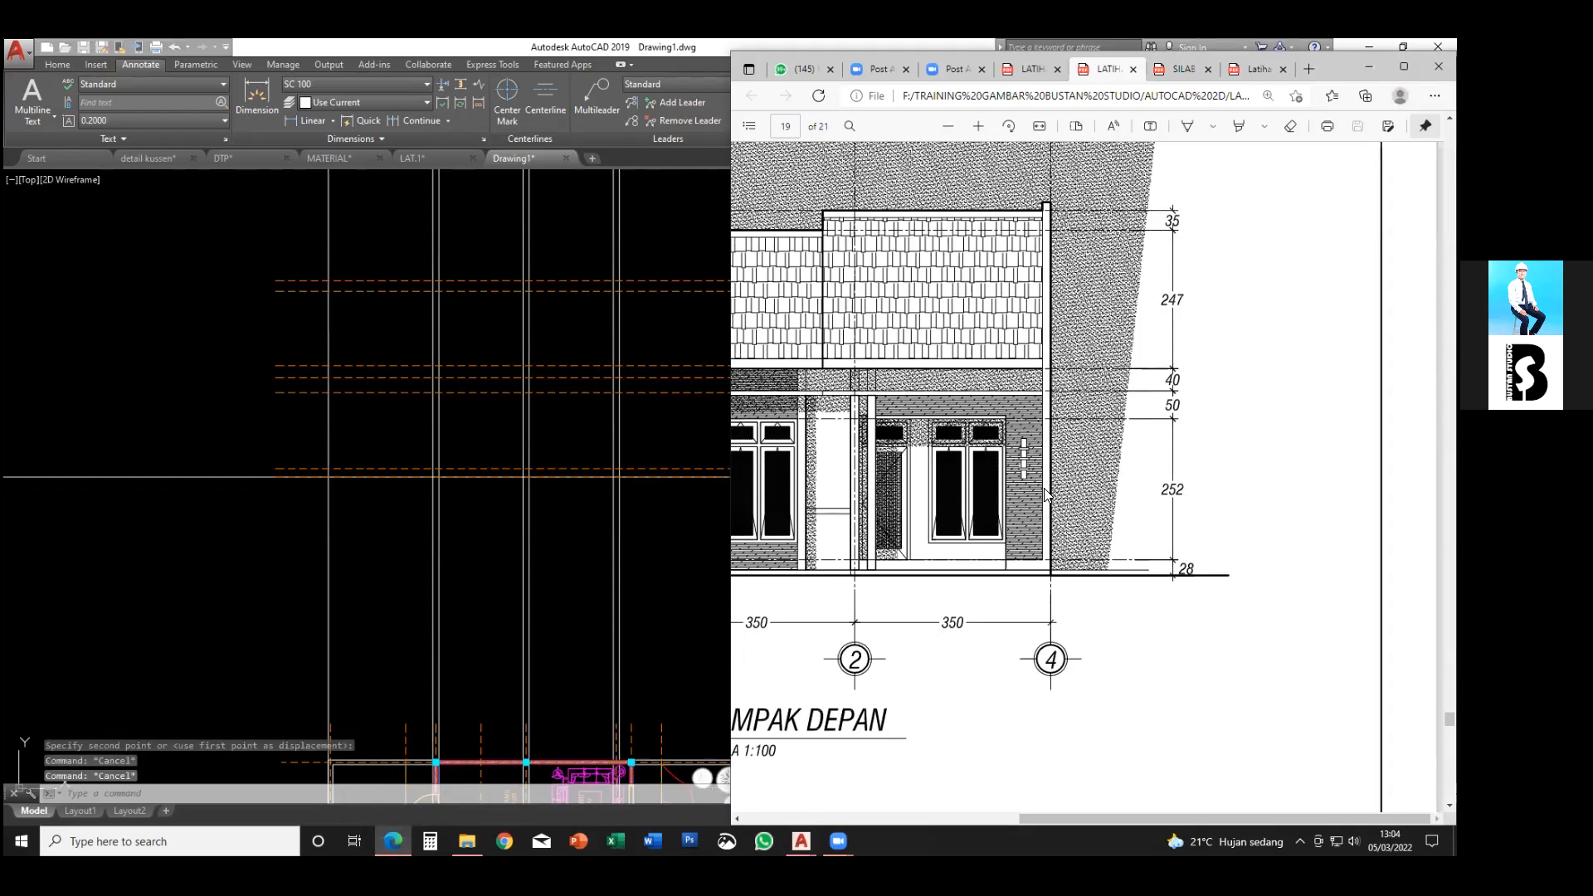
pyautogui.keyDown('ctrl'); pyautogui.scroll(-5, 1045, 493); pyautogui.keyUp('ctrl')
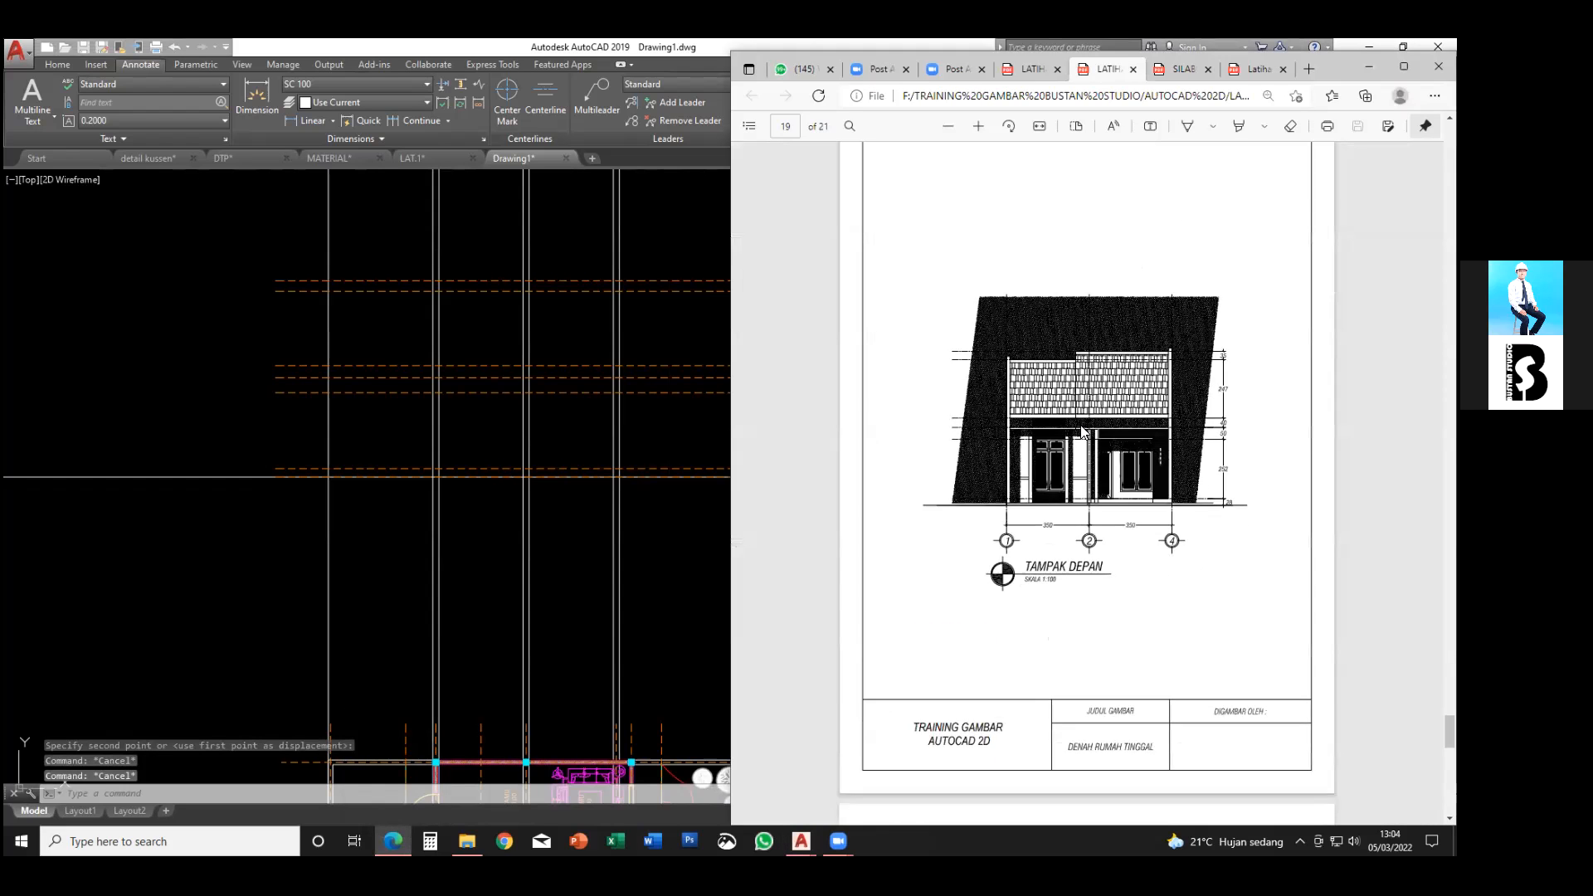
pyautogui.scroll(-4, 1058, 514)
pyautogui.scroll(-3, 1053, 351)
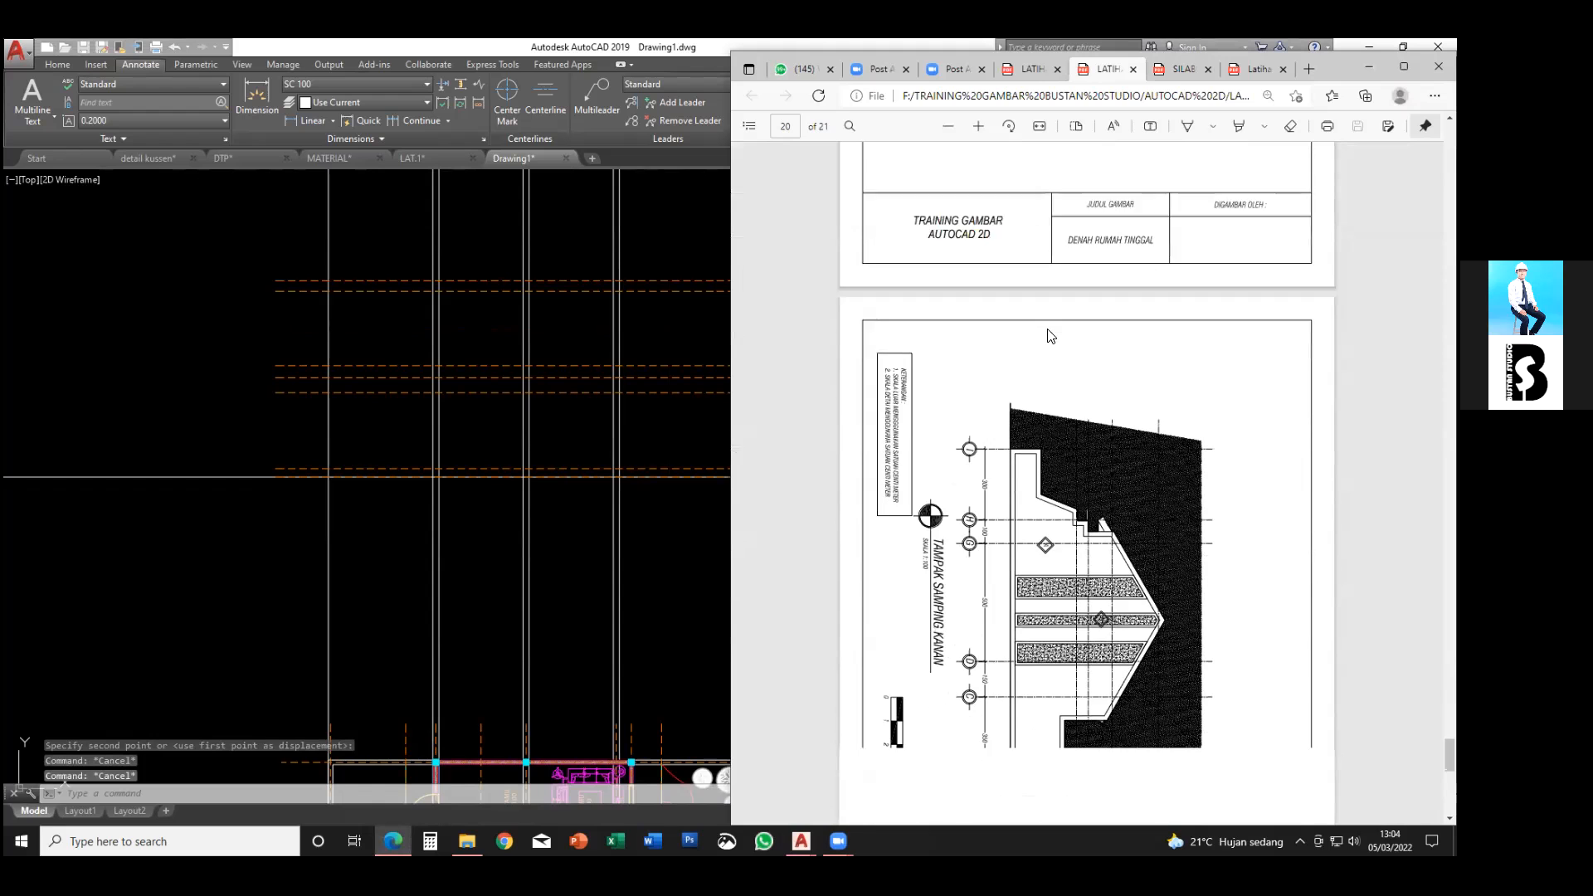
pyautogui.rightClick(1049, 496)
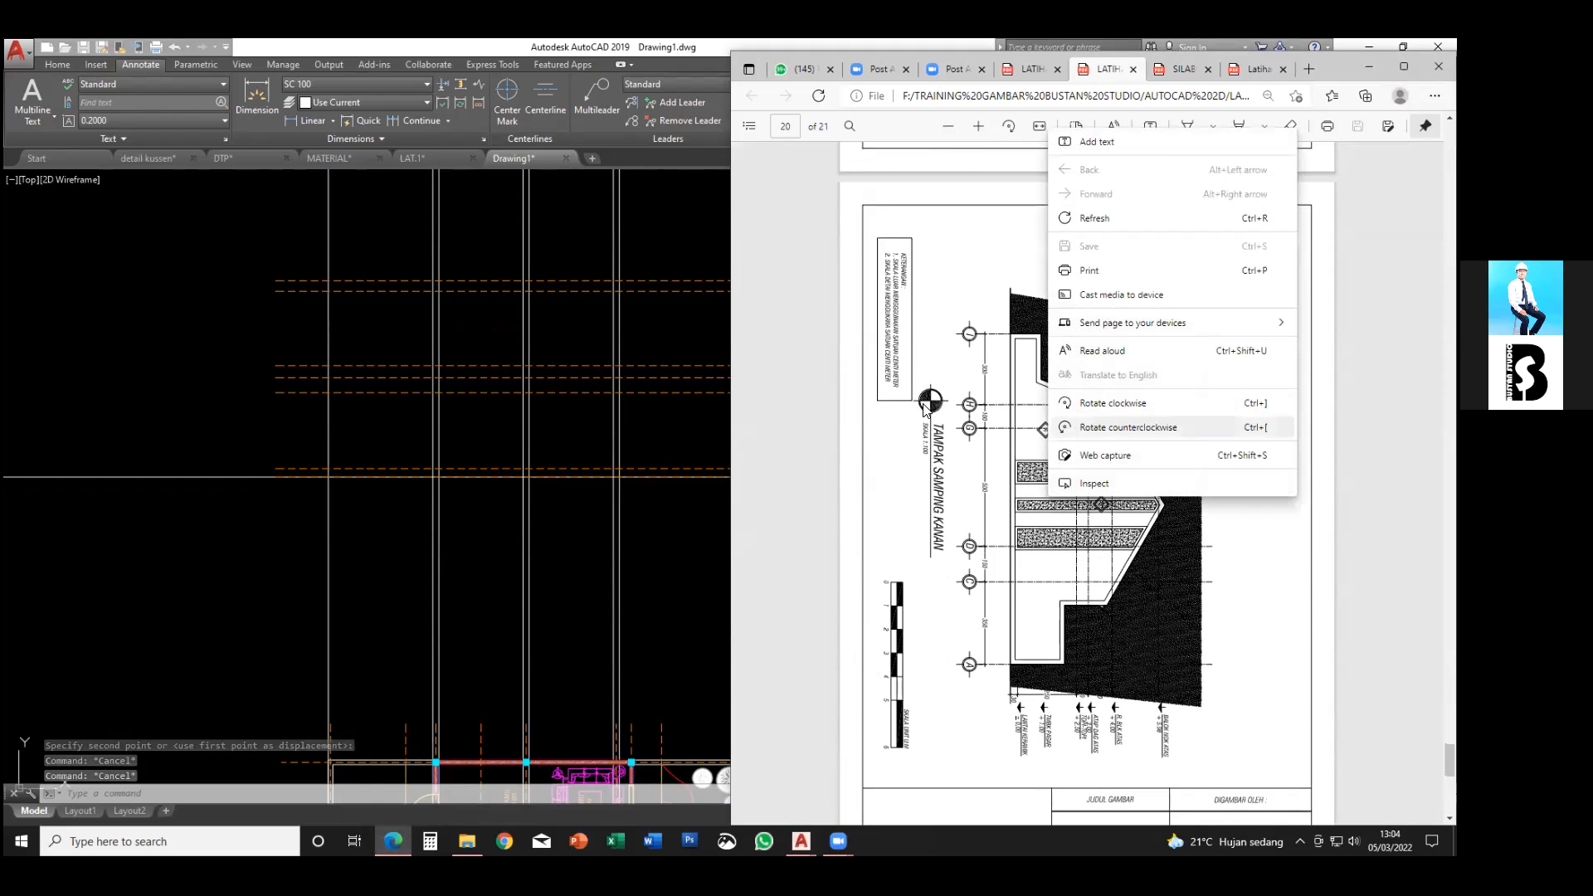
pyautogui.scroll(-6, 996, 498)
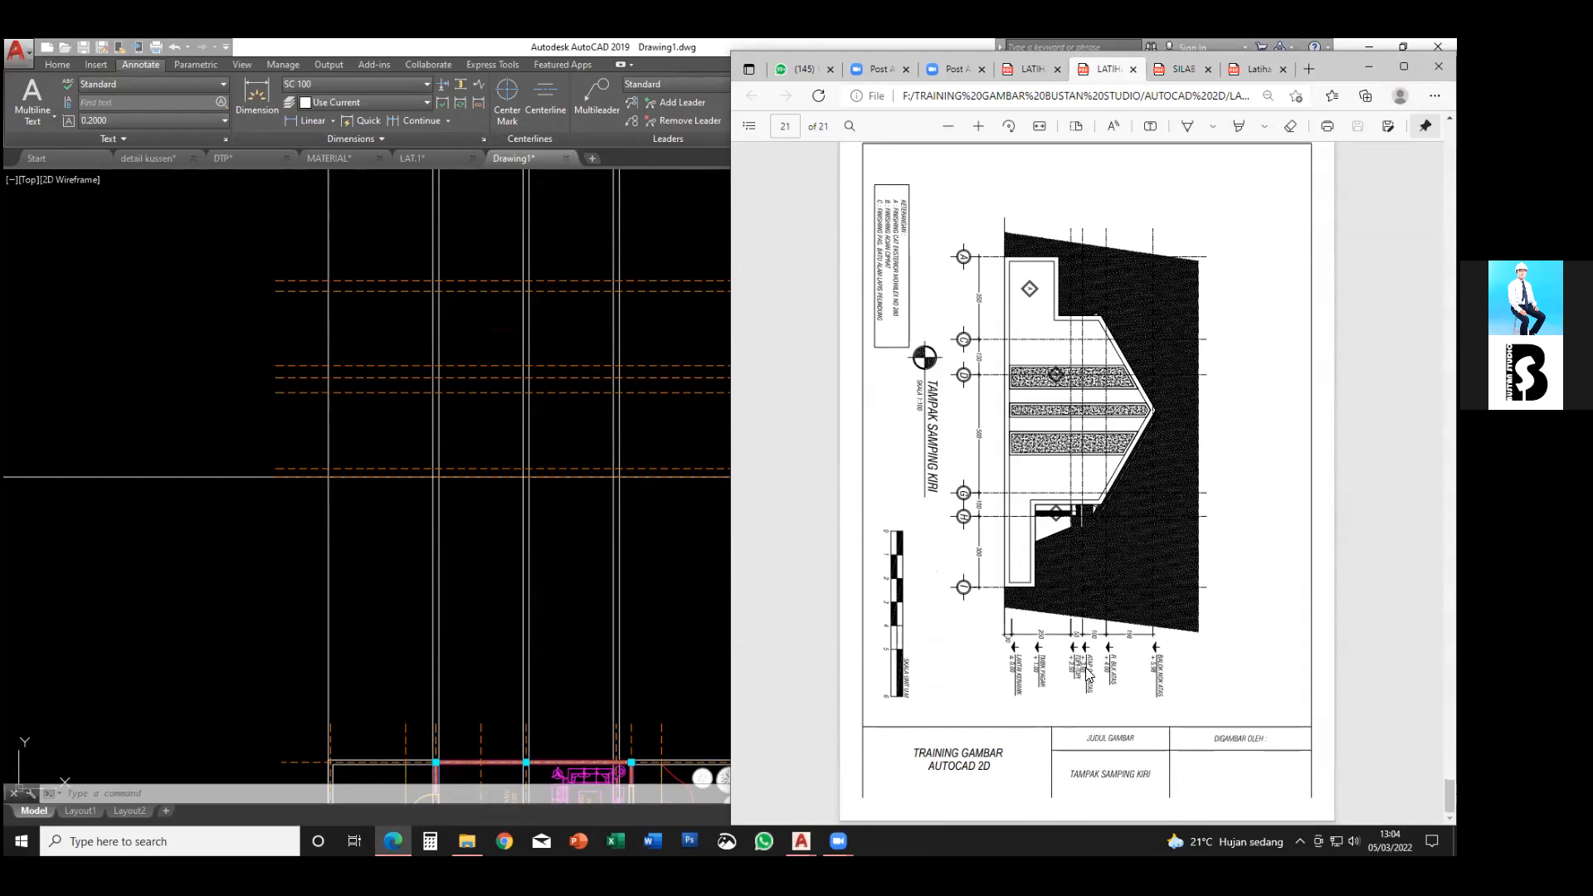
# - Rotate the PDF pages until the TAMPAK SAMPING KIRI elevation stands upright
pyautogui.scroll(1, 1088, 675)
pyautogui.rightClick(1087, 452)
pyautogui.click(1087, 714)
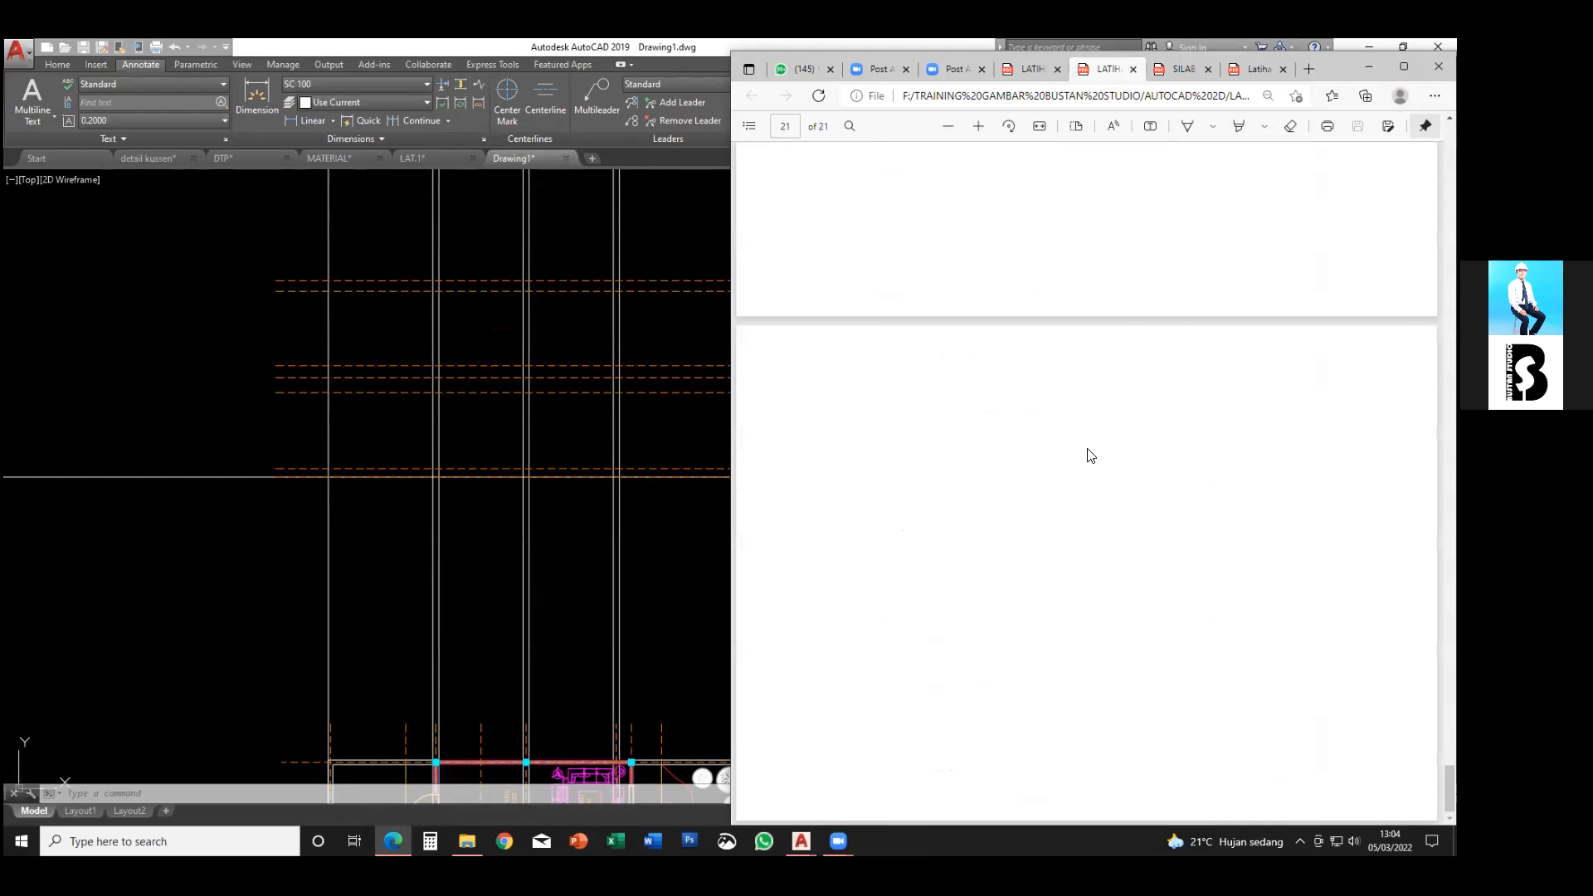
pyautogui.rightClick(1118, 650)
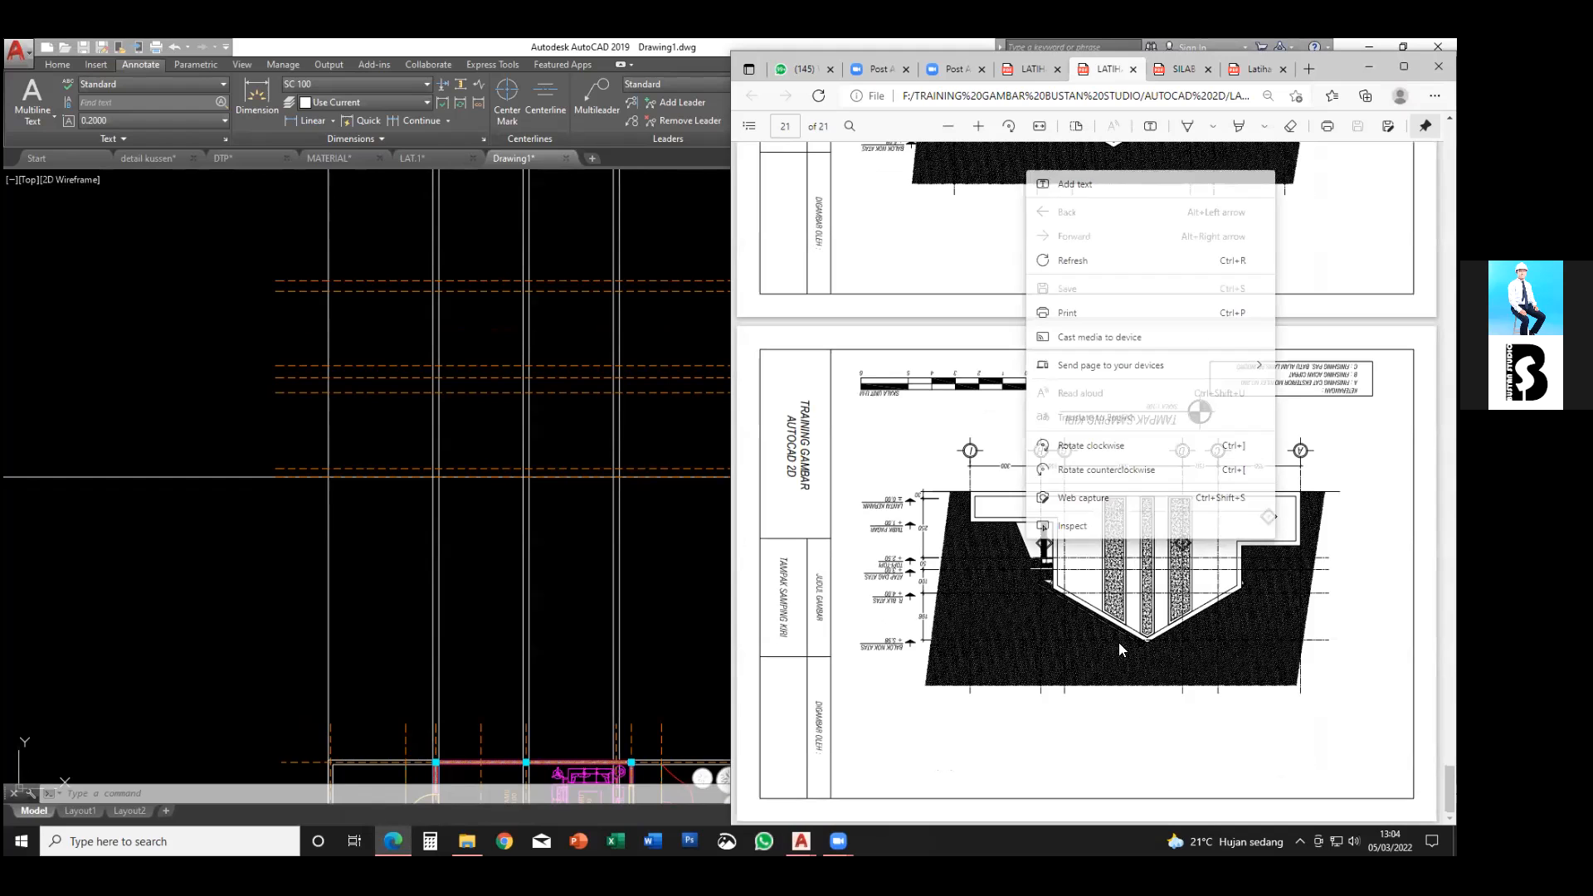
pyautogui.click(1192, 661)
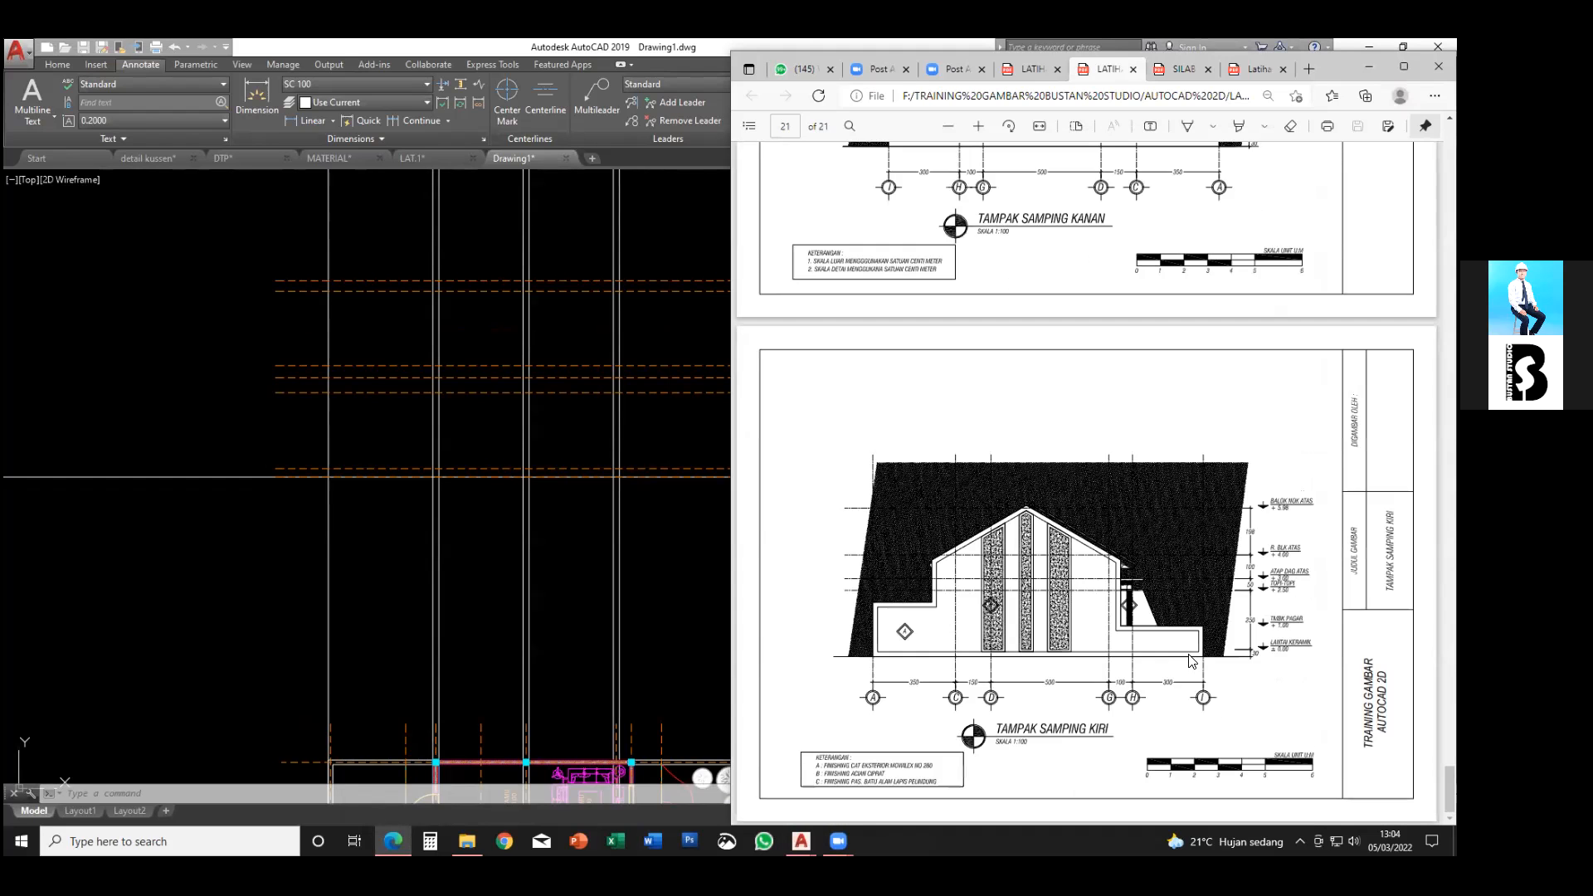
# - Examine the left side elevation's gable, sloping roof edges and stepped boundary walls from grid I back to grid A
pyautogui.keyDown('ctrl'); pyautogui.scroll(1, 1192, 660); pyautogui.keyUp('ctrl')
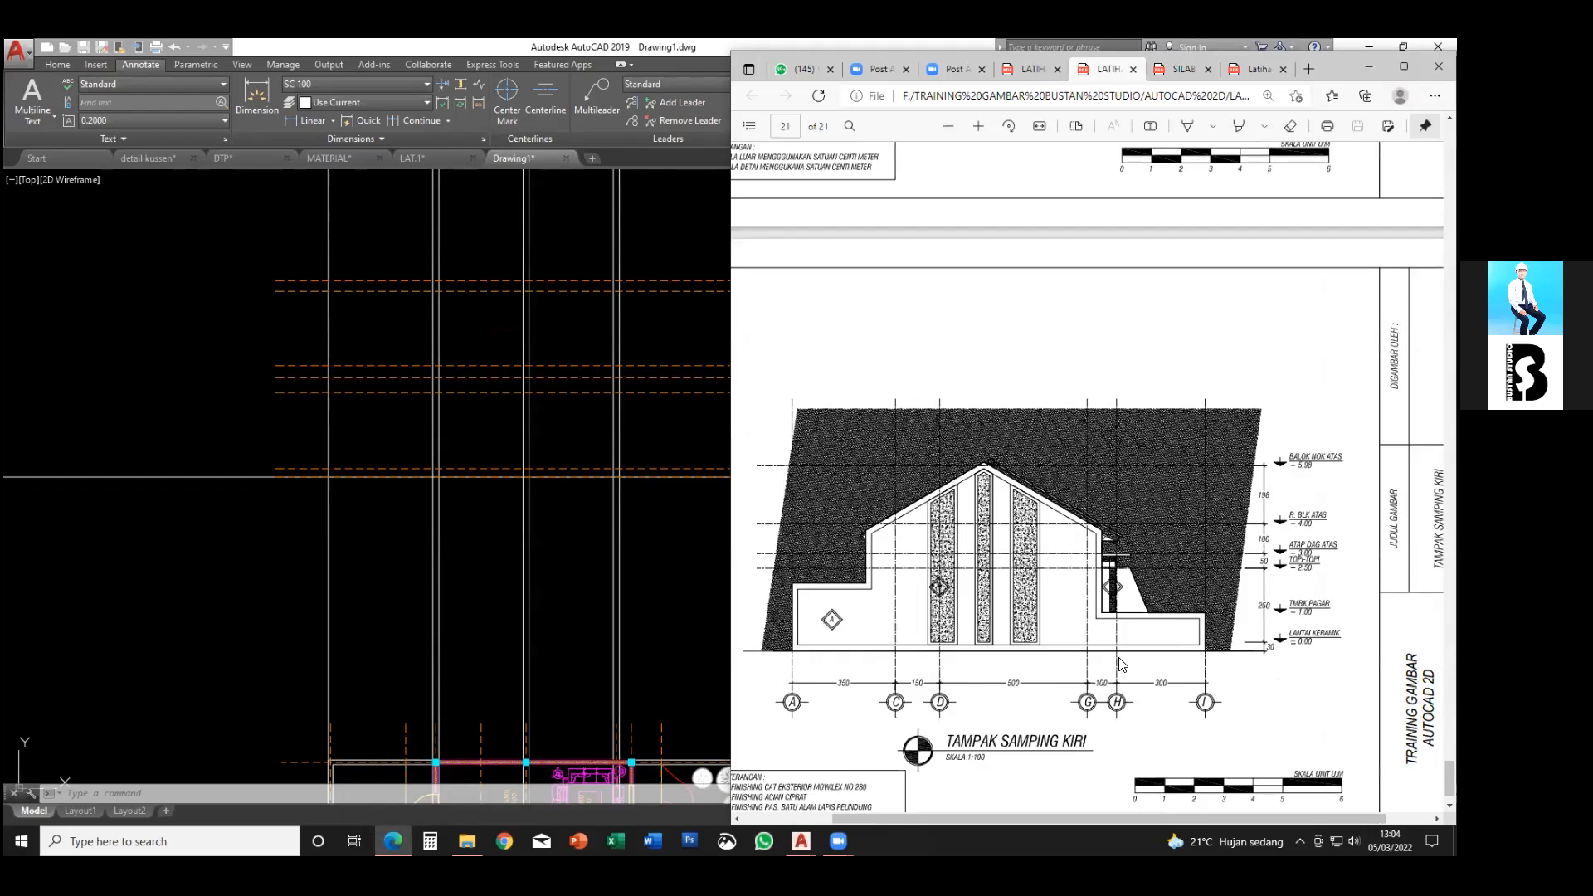
pyautogui.keyDown('ctrl'); pyautogui.scroll(1, 1119, 663); pyautogui.keyUp('ctrl')
pyautogui.keyDown('ctrl'); pyautogui.scroll(-1, 1119, 664); pyautogui.keyUp('ctrl')
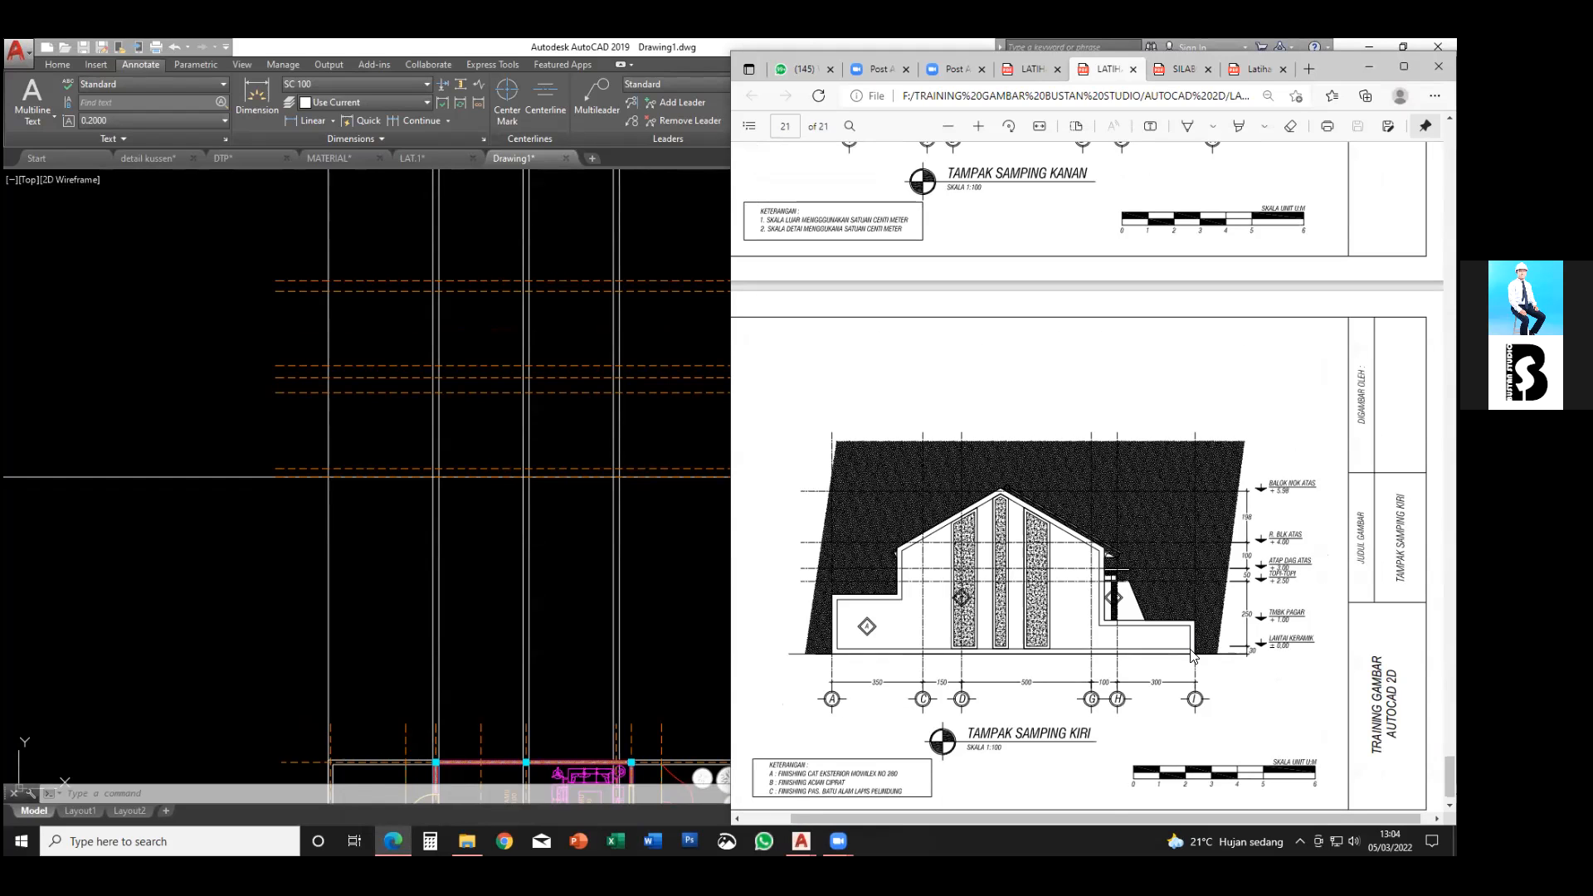
pyautogui.keyDown('ctrl'); pyautogui.scroll(1, 1192, 656); pyautogui.keyUp('ctrl')
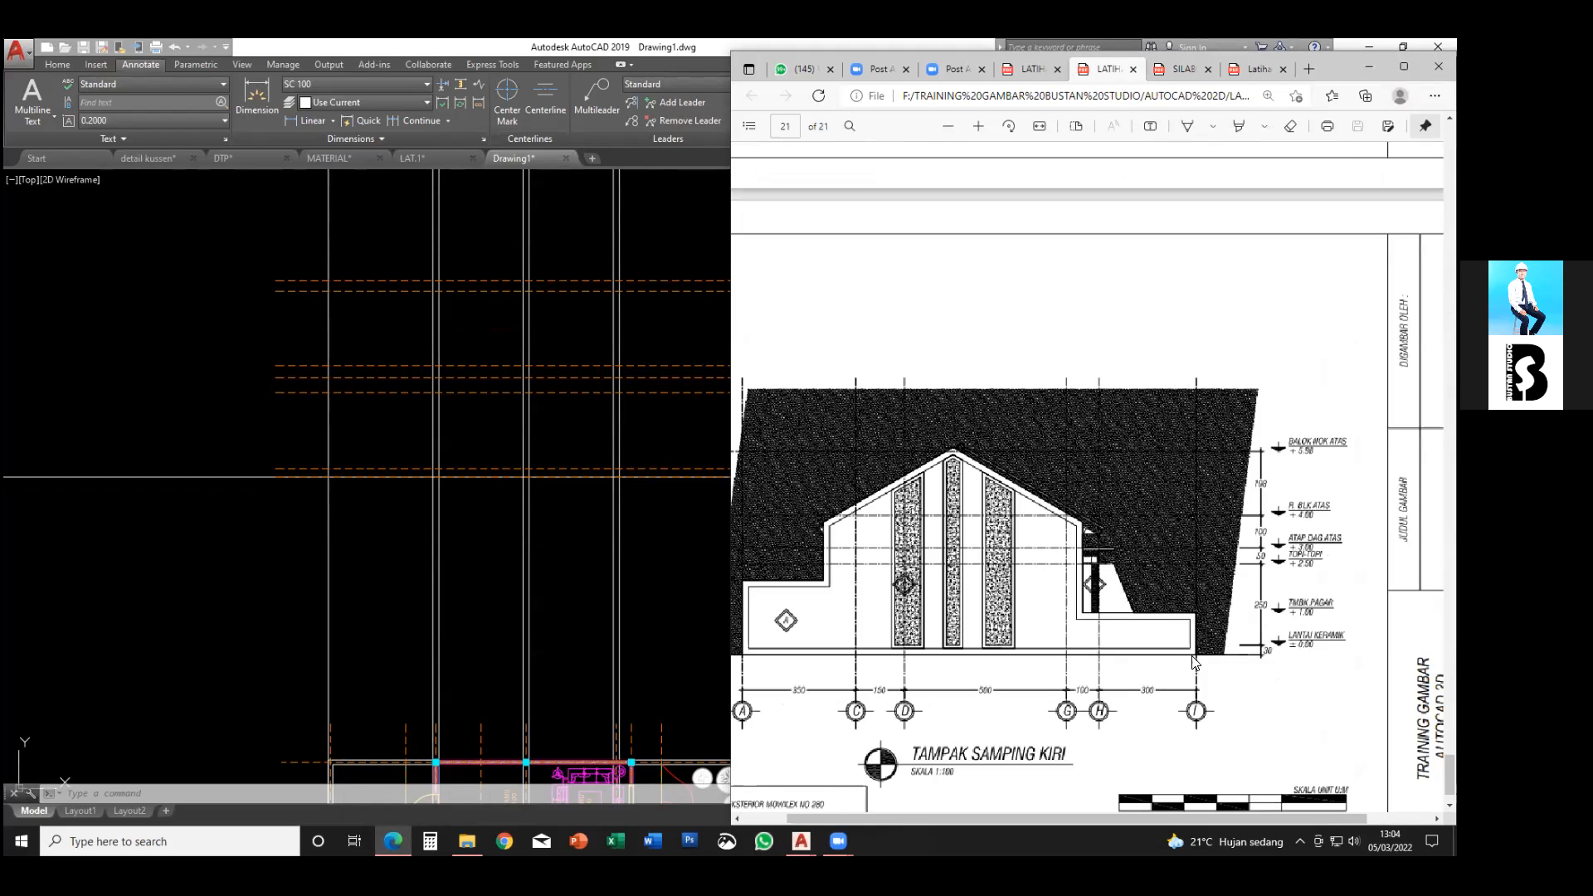
pyautogui.keyDown('ctrl'); pyautogui.scroll(1, 1199, 660); pyautogui.keyUp('ctrl')
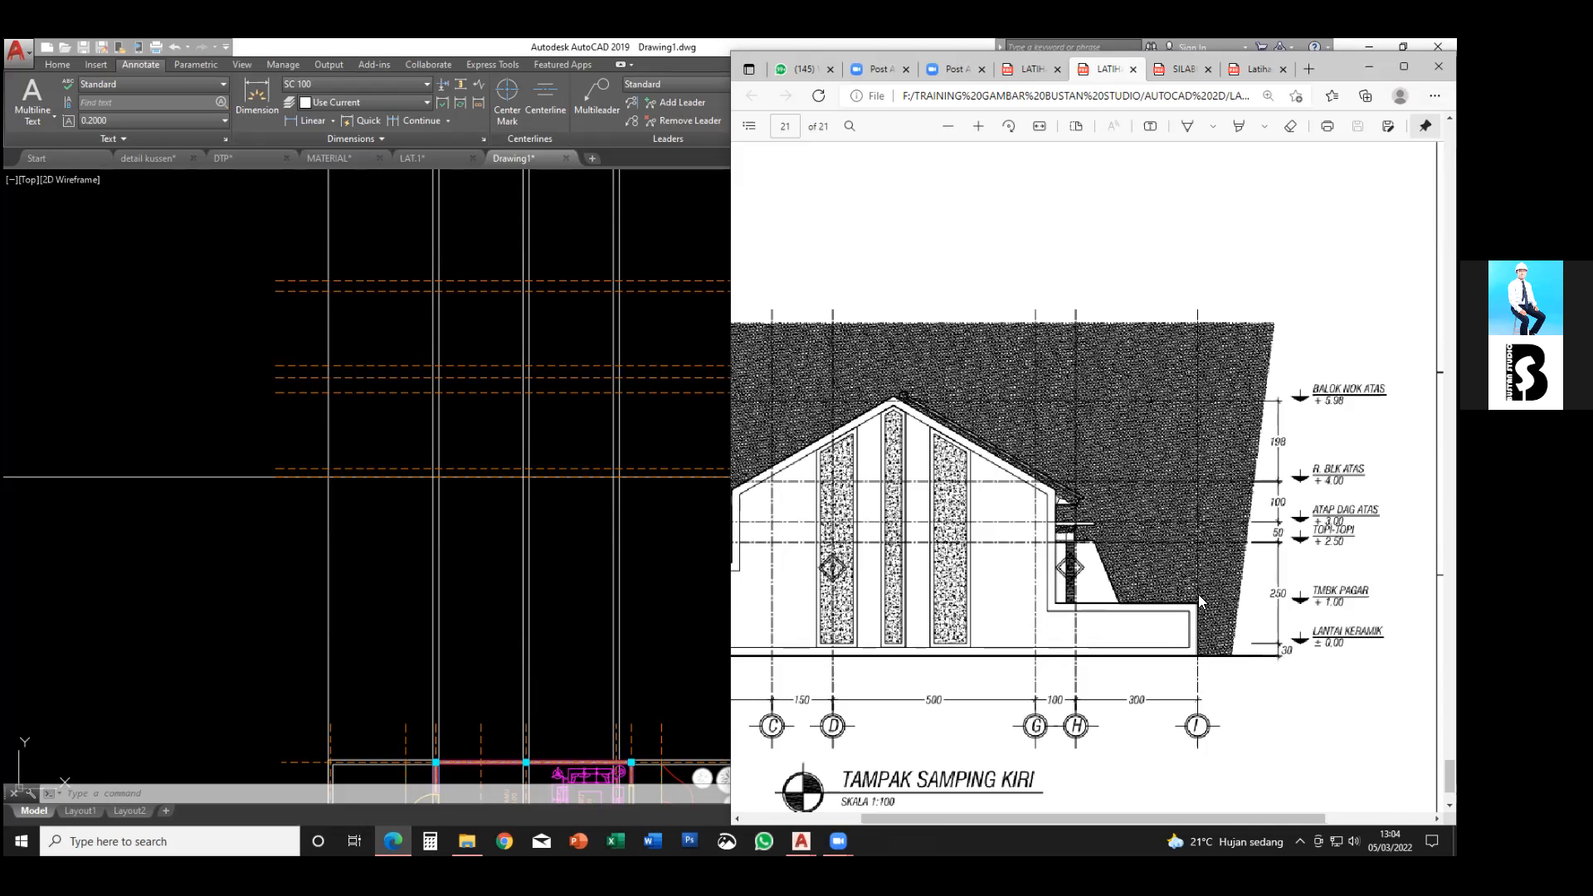
pyautogui.keyDown('ctrl'); pyautogui.scroll(1, 1198, 593); pyautogui.keyUp('ctrl')
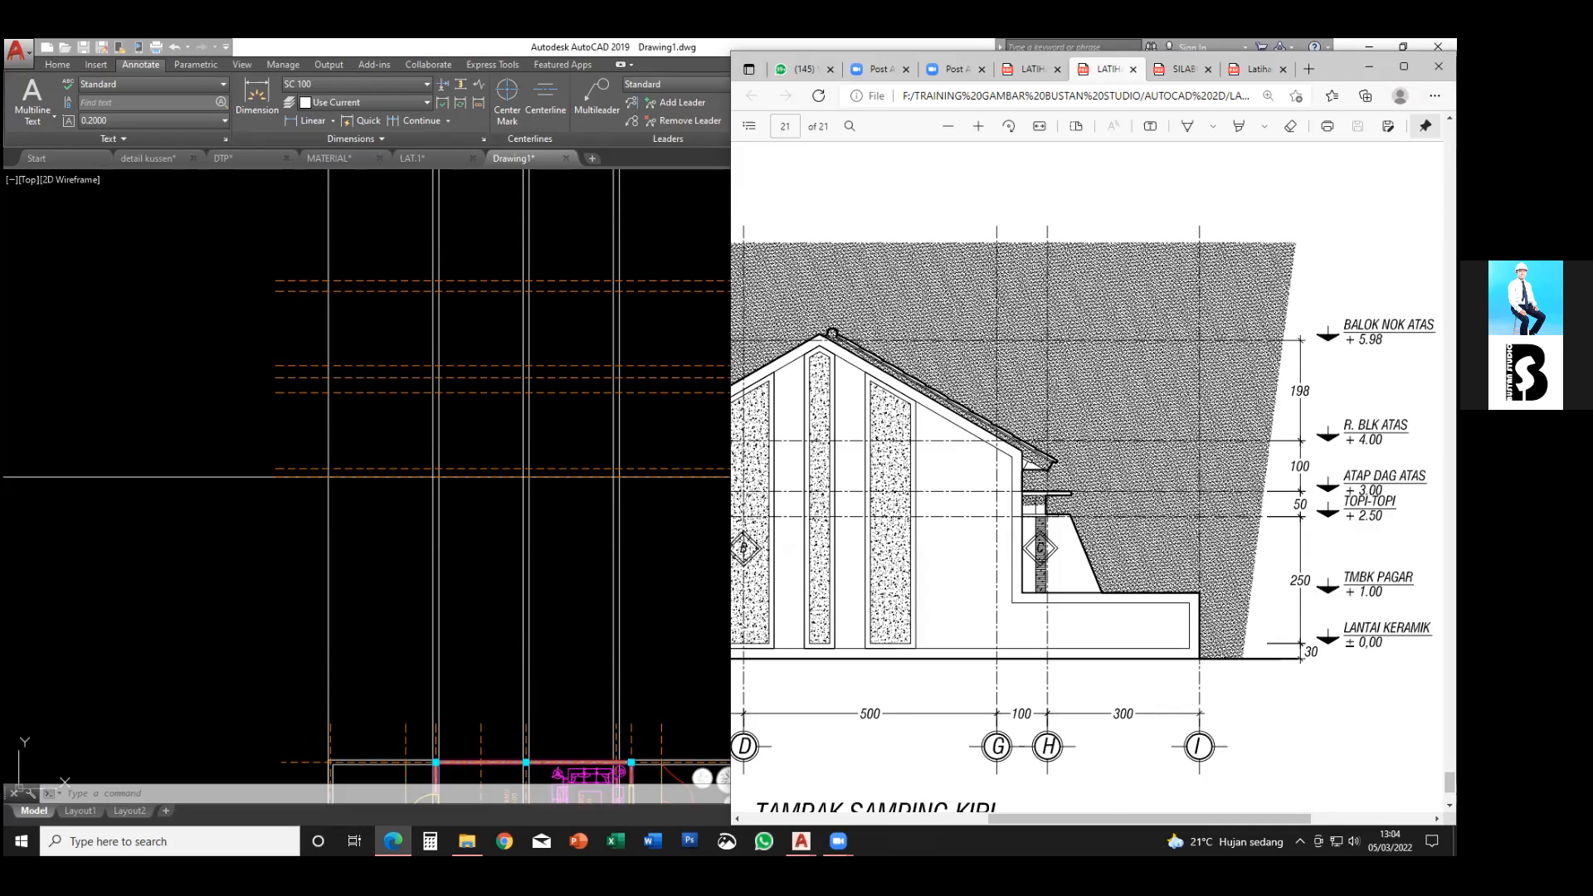
pyautogui.hscroll(-3, 1202, 574)
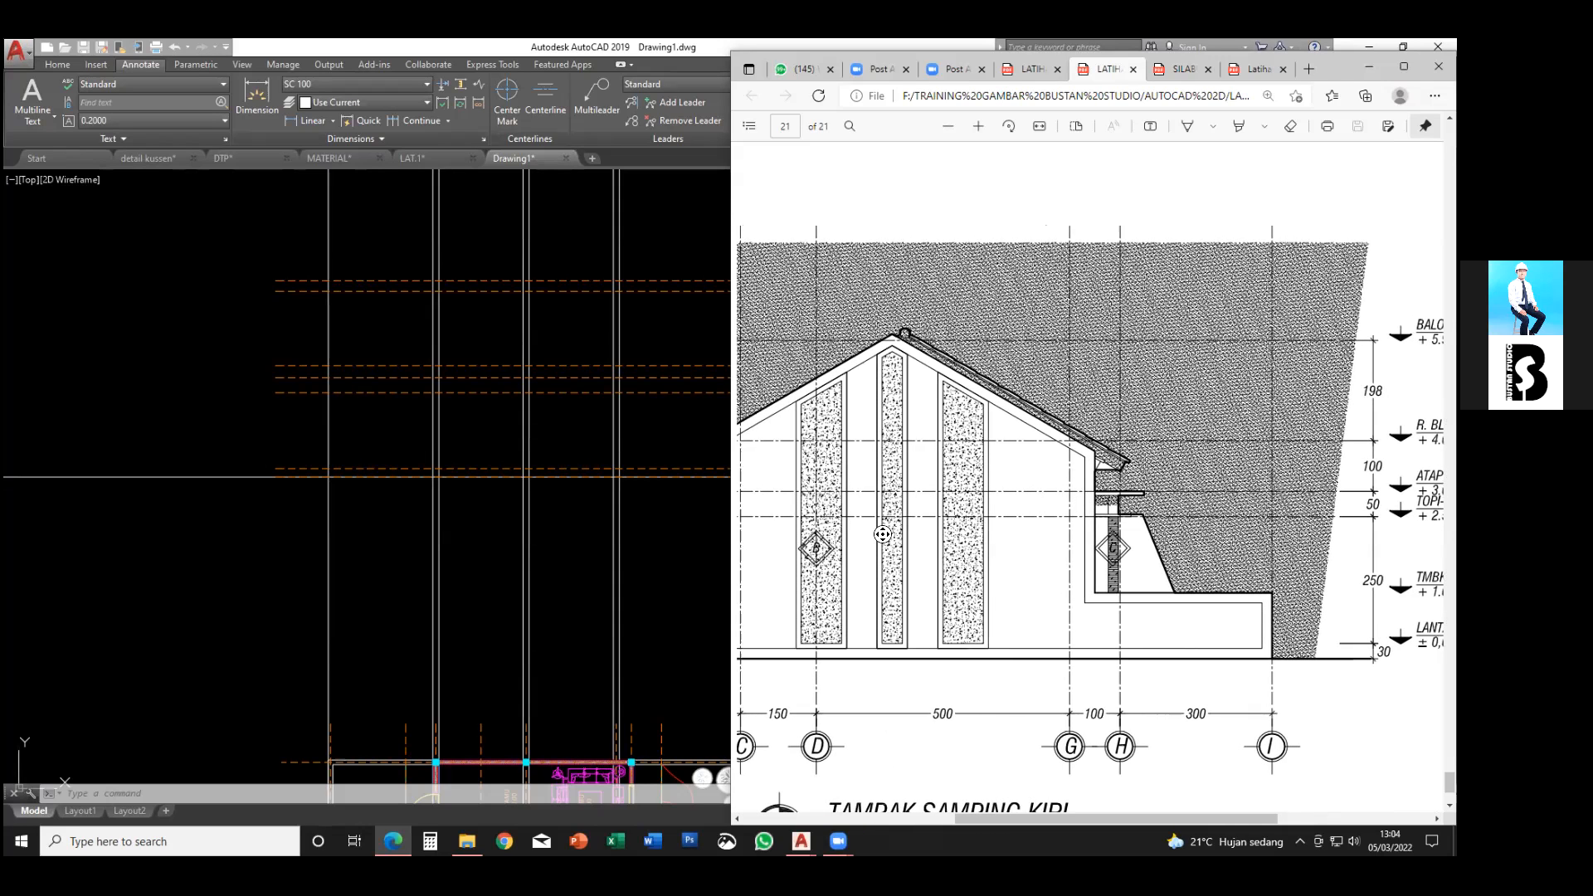
pyautogui.hscroll(-3, 900, 534)
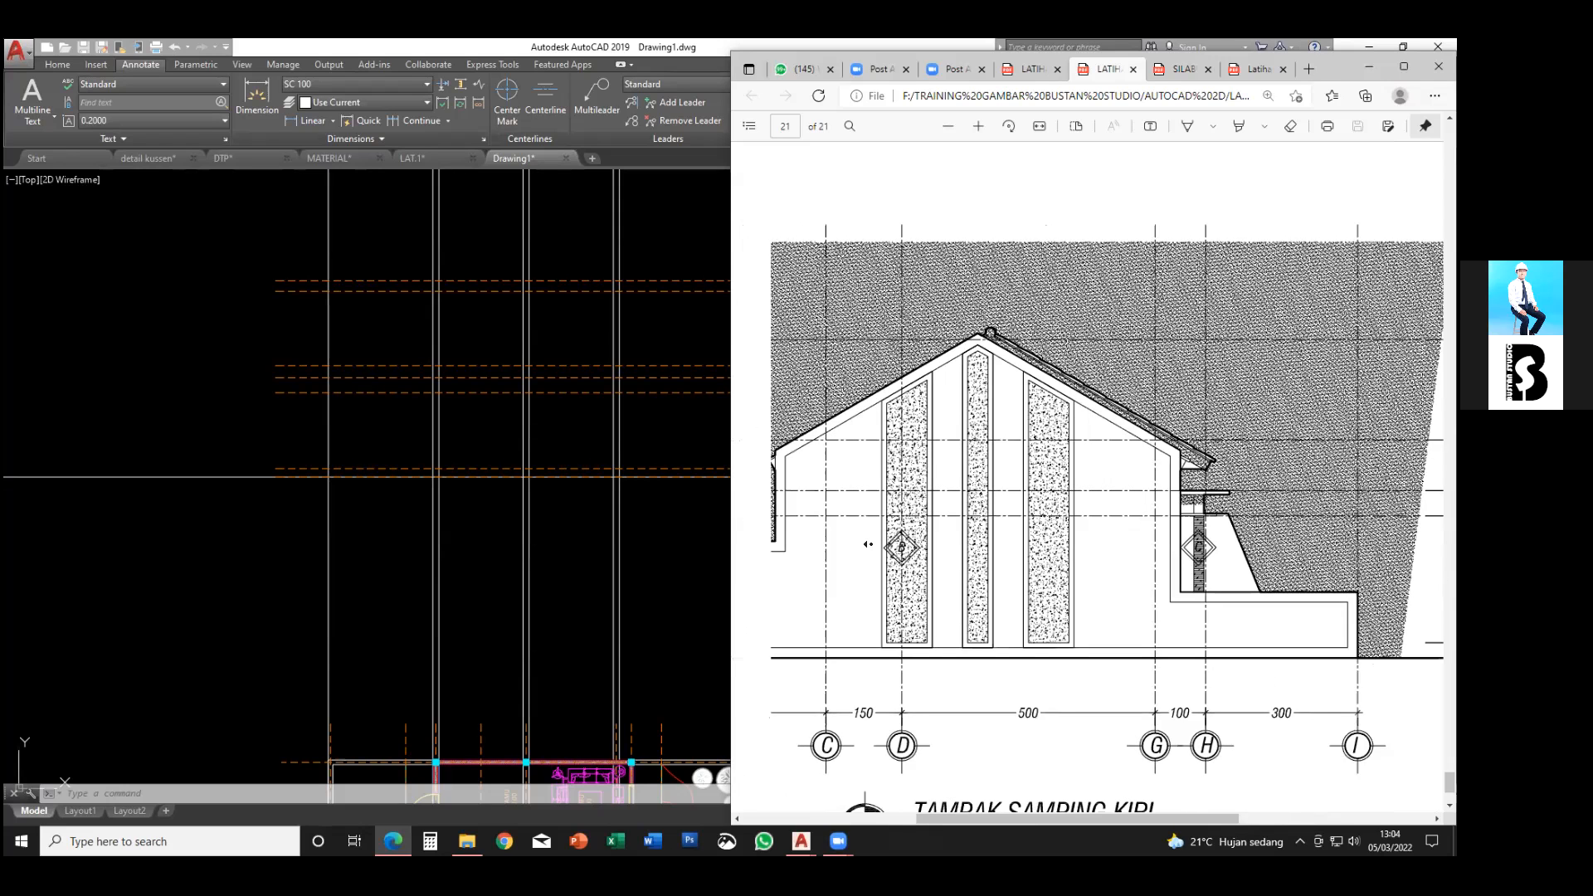
pyautogui.hscroll(-6, 875, 550)
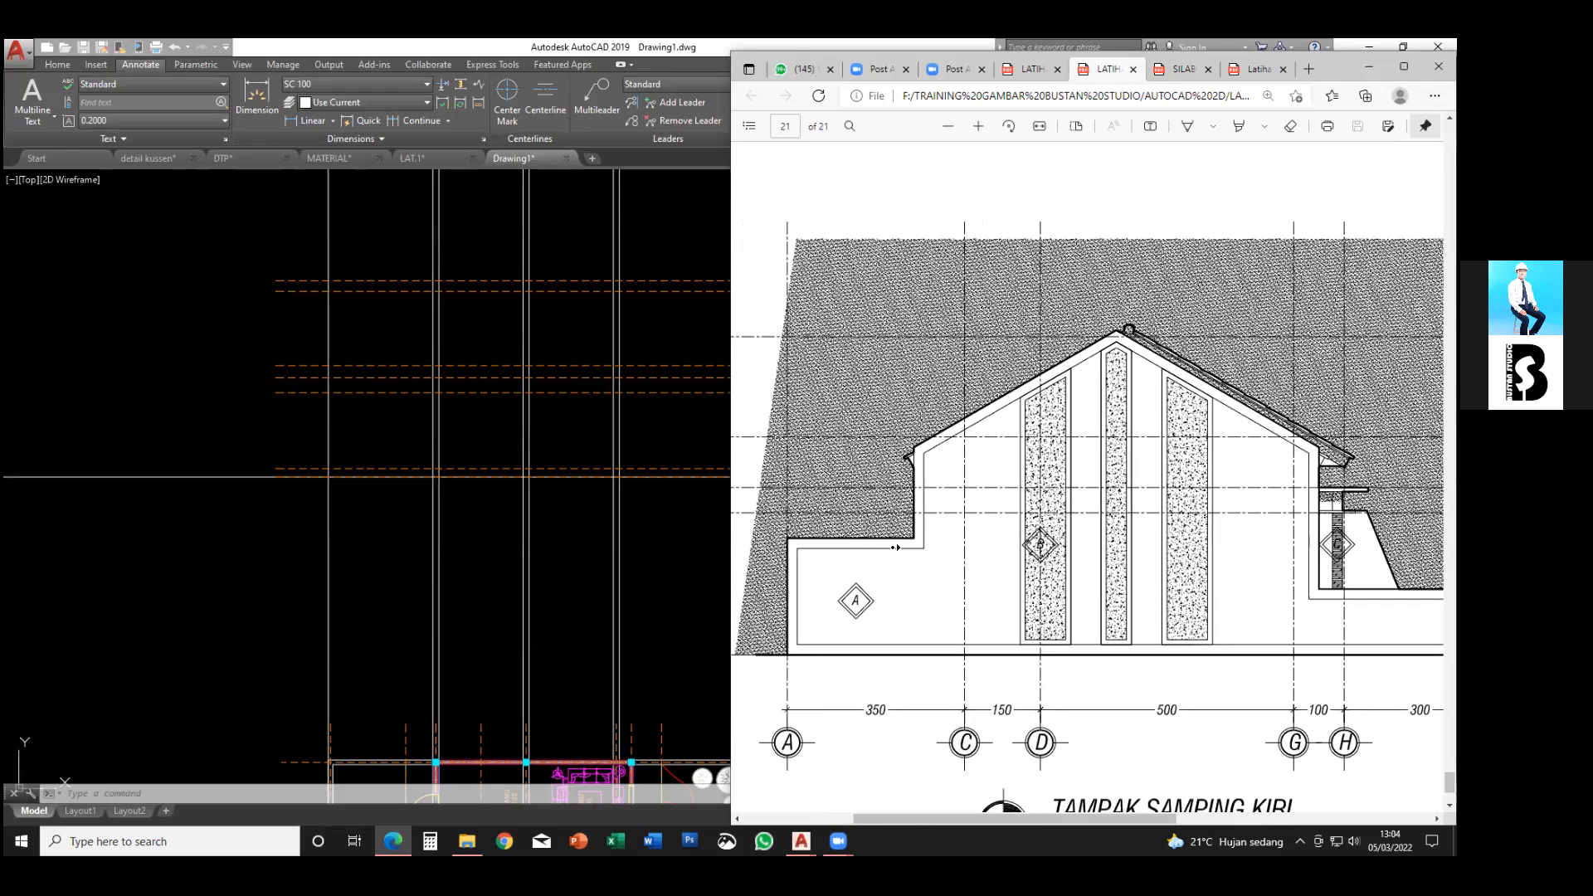
pyautogui.moveTo(911, 549); pyautogui.dragTo(896, 546, button='middle')
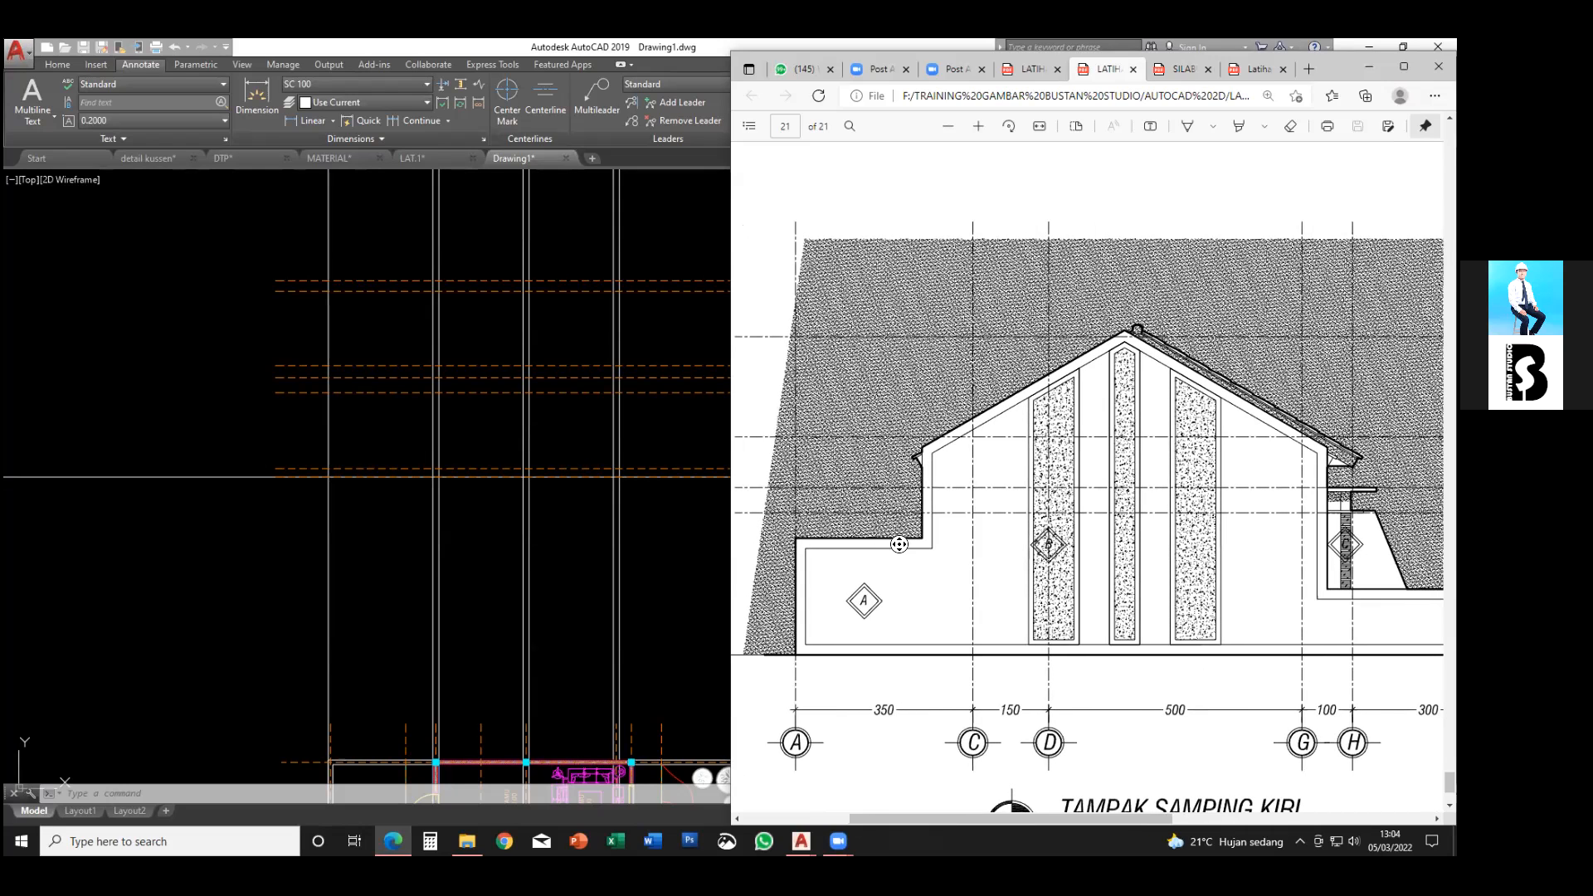
pyautogui.moveTo(894, 543); pyautogui.dragTo(910, 543, button='middle')
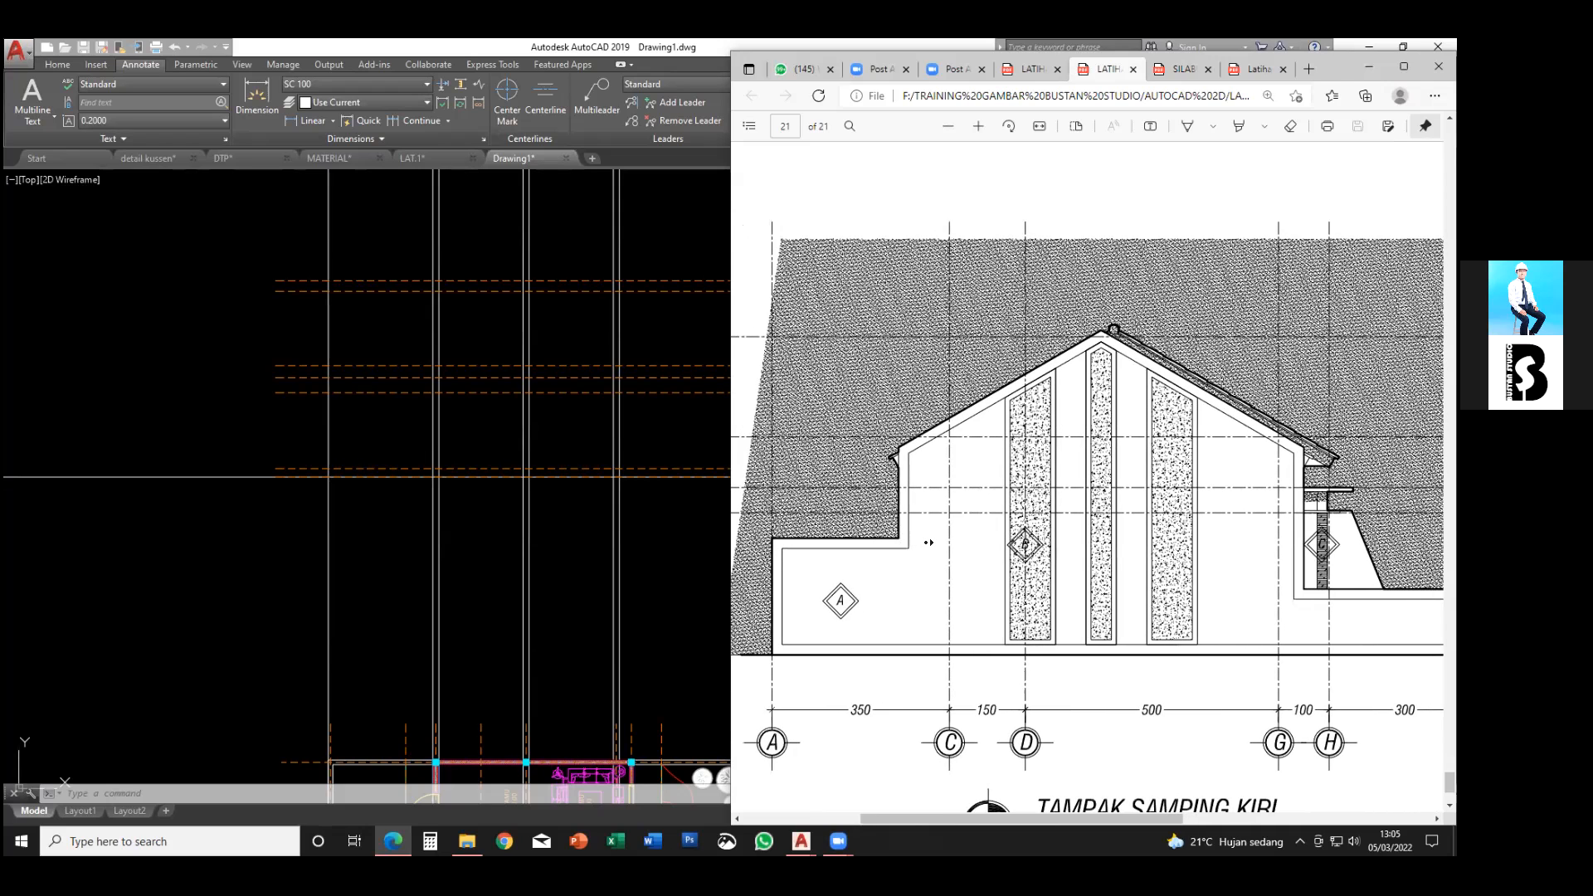
# - Examine the level marks and height dimensions beside grid I, and the gable's ridge between grids D and G
pyautogui.keyDown('ctrl'); pyautogui.scroll(-1, 927, 544); pyautogui.keyUp('ctrl')
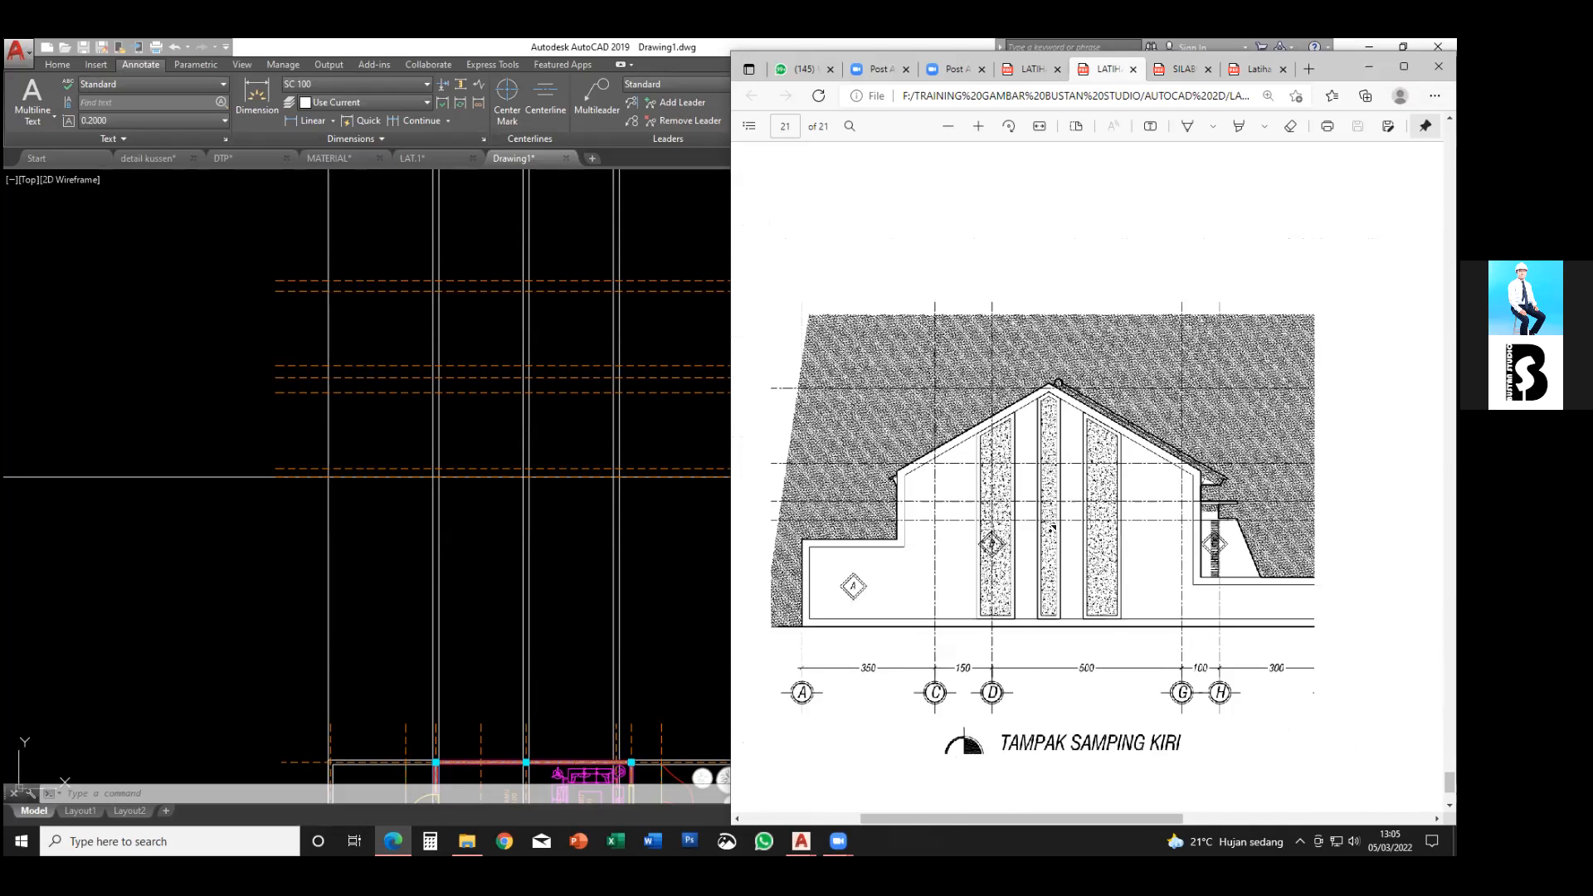
pyautogui.hscroll(3, 1051, 531)
pyautogui.hscroll(2, 1058, 527)
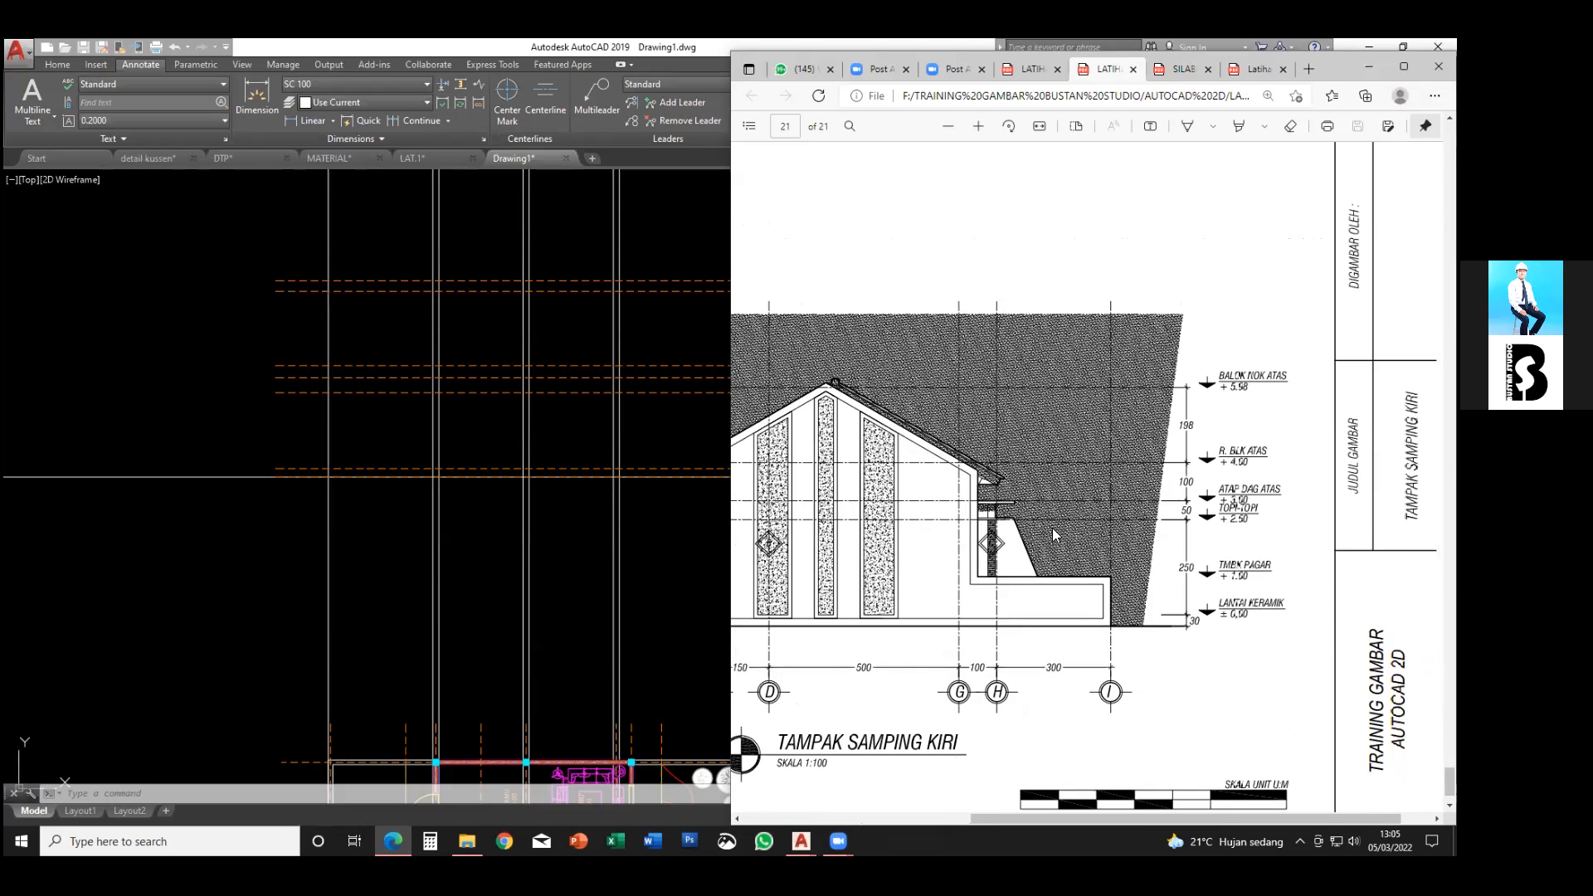
pyautogui.scroll(-1, 1050, 531)
pyautogui.hscroll(1, 1050, 531)
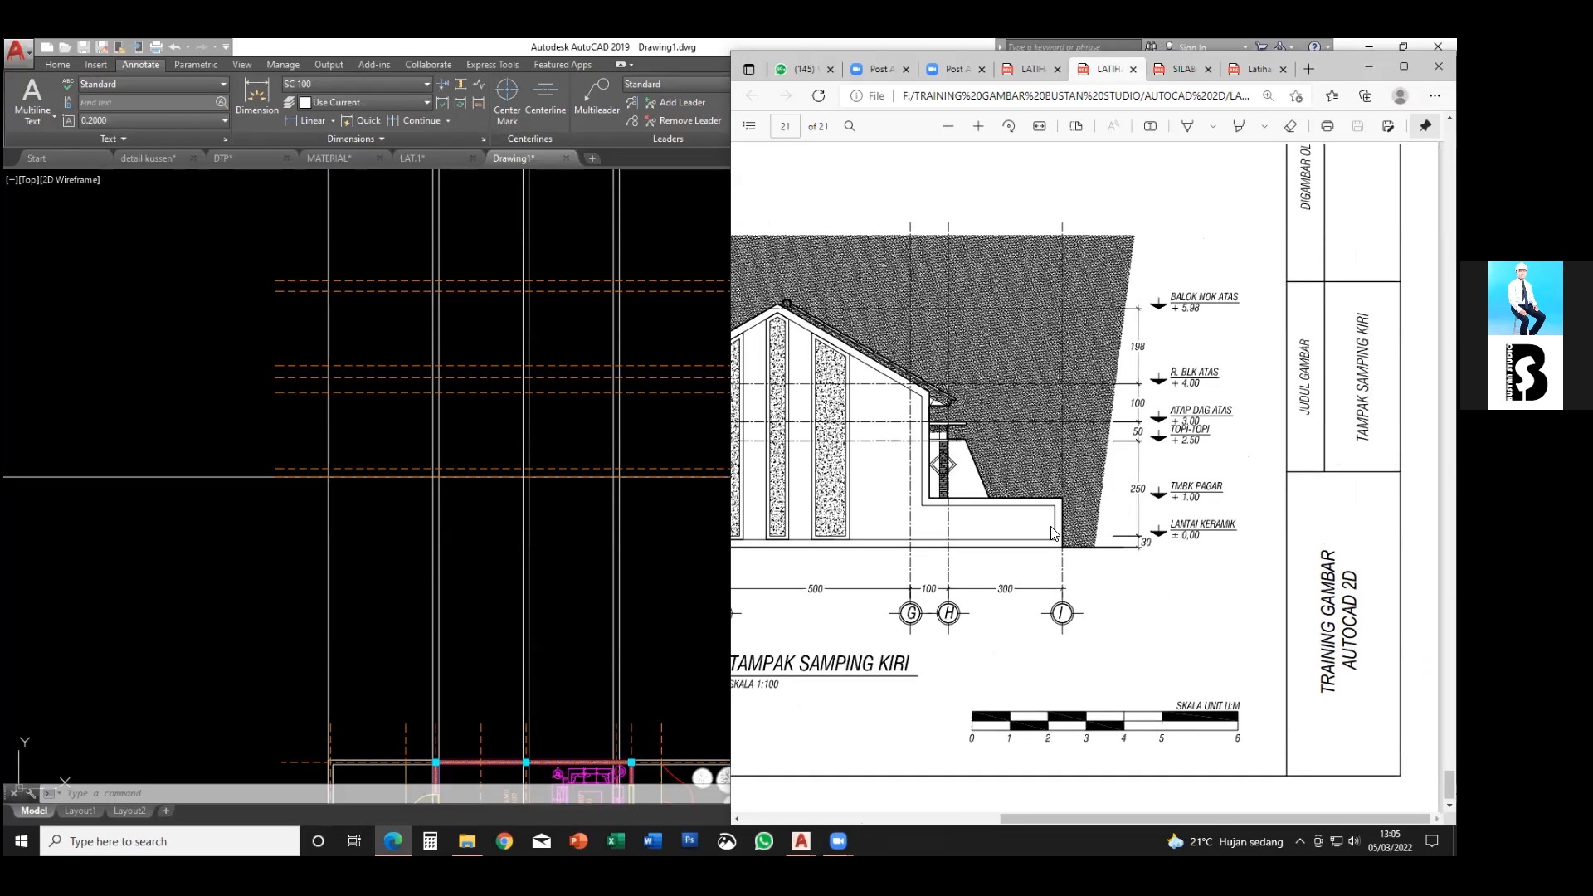
pyautogui.keyDown('ctrl'); pyautogui.scroll(2, 1051, 531); pyautogui.keyUp('ctrl')
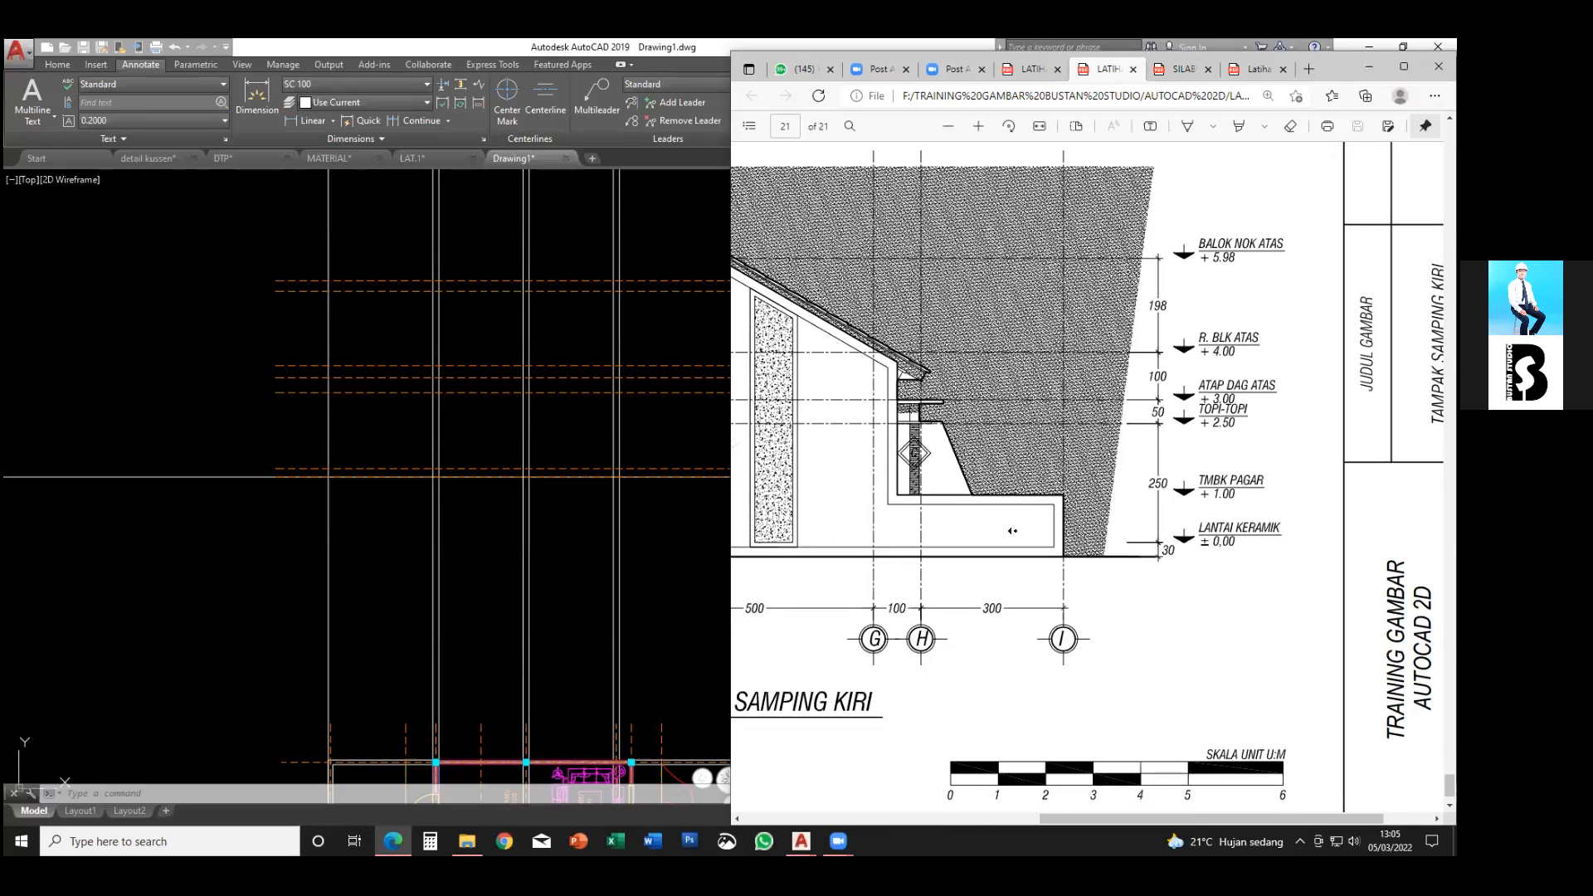
pyautogui.hscroll(-5, 1009, 531)
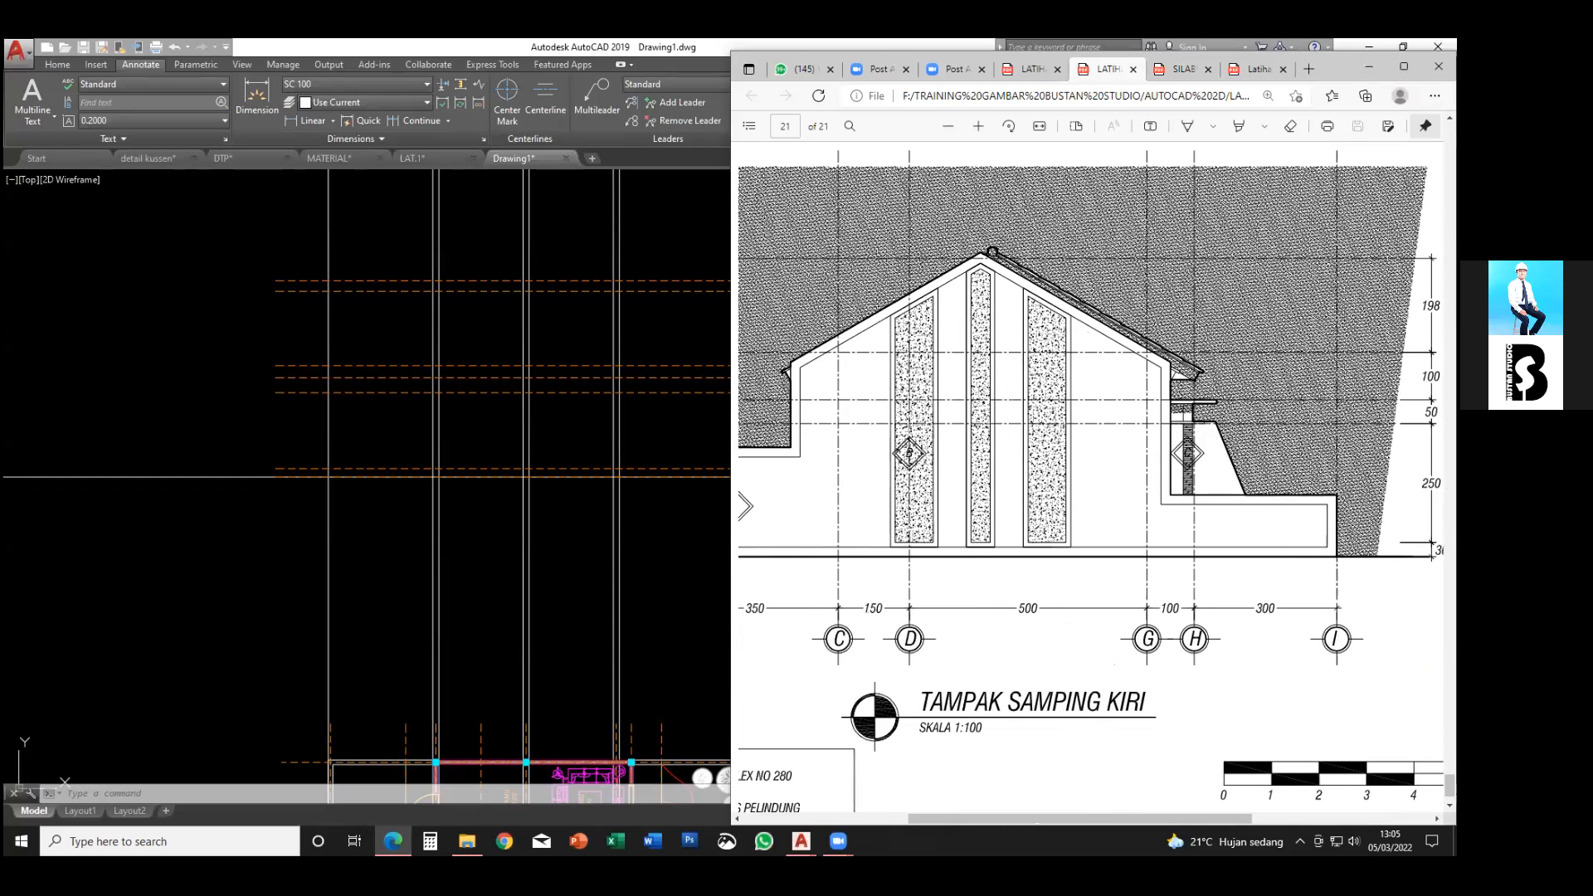
pyautogui.hscroll(-1, 1009, 531)
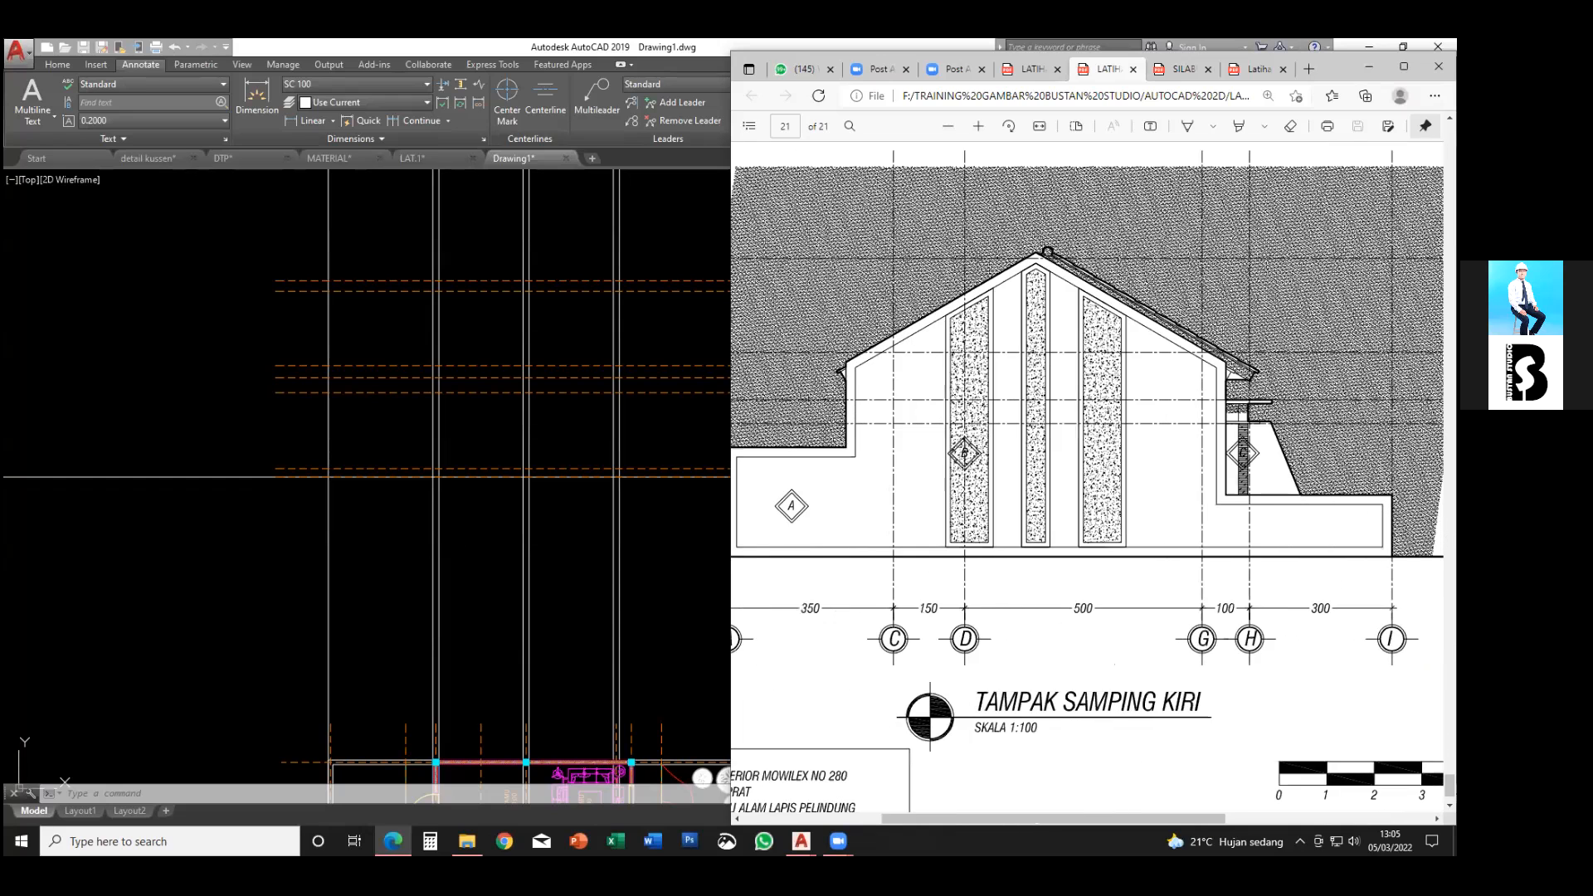
# - Switch back to AutoCAD and tile its window side by side with the PDF, framing the rotated plan and level lines
pyautogui.click(459, 515)
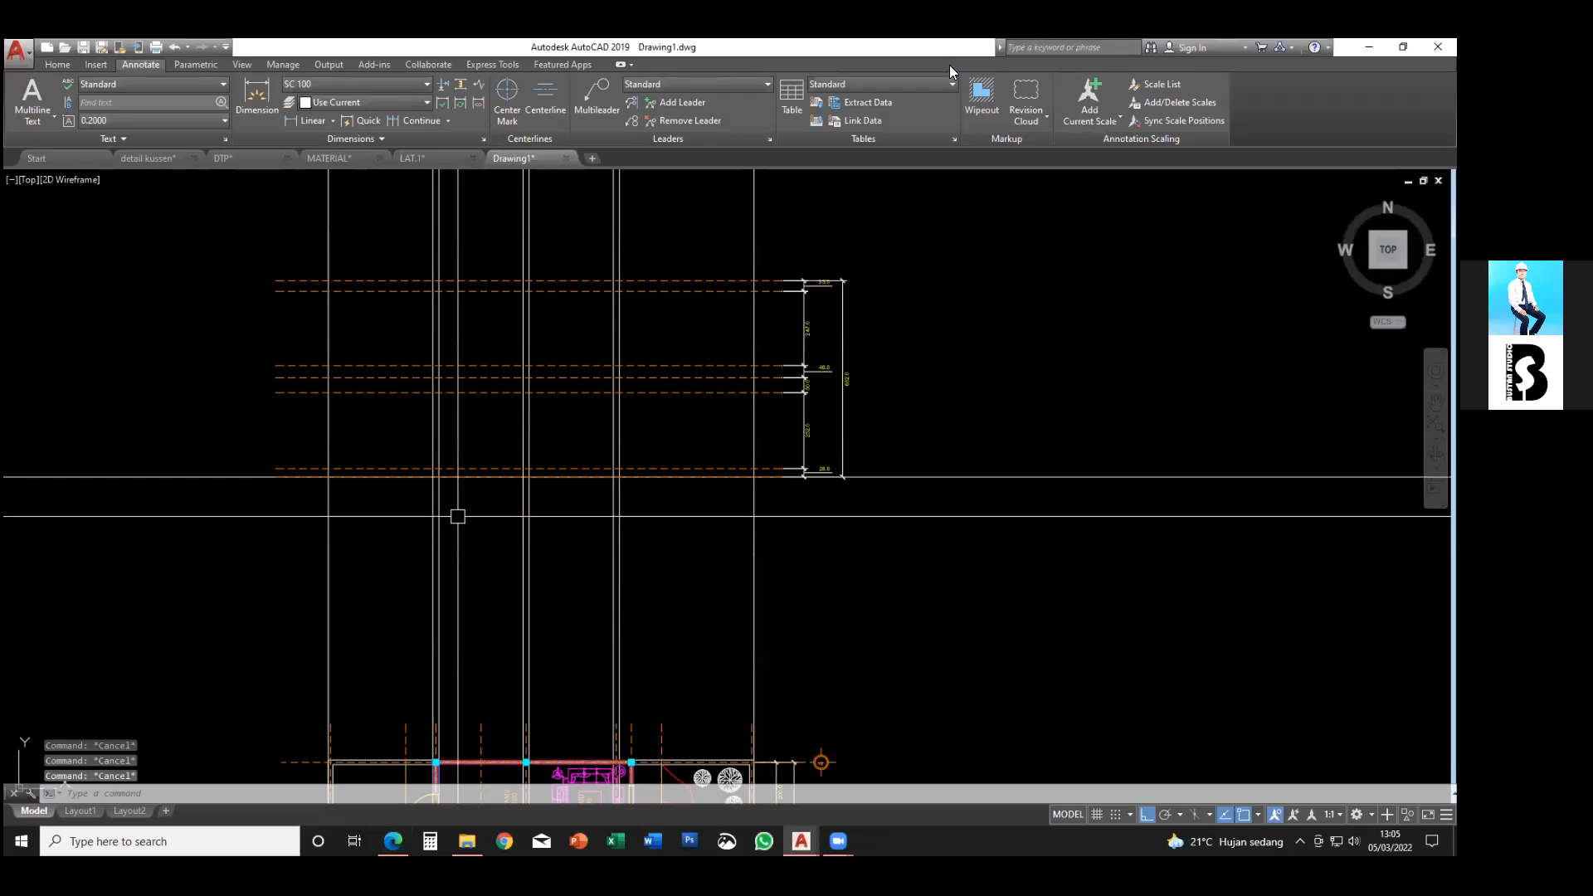
pyautogui.press('super+Left')
pyautogui.scroll(-4, 353, 386)
pyautogui.moveTo(353, 385); pyautogui.dragTo(473, 315, button='middle')
pyautogui.scroll(2, 407, 399)
pyautogui.moveTo(414, 393)
pyautogui.mouseDown(button='middle')
pyautogui.moveTo(463, 458)
pyautogui.moveTo(470, 431)
pyautogui.mouseUp(button='middle')
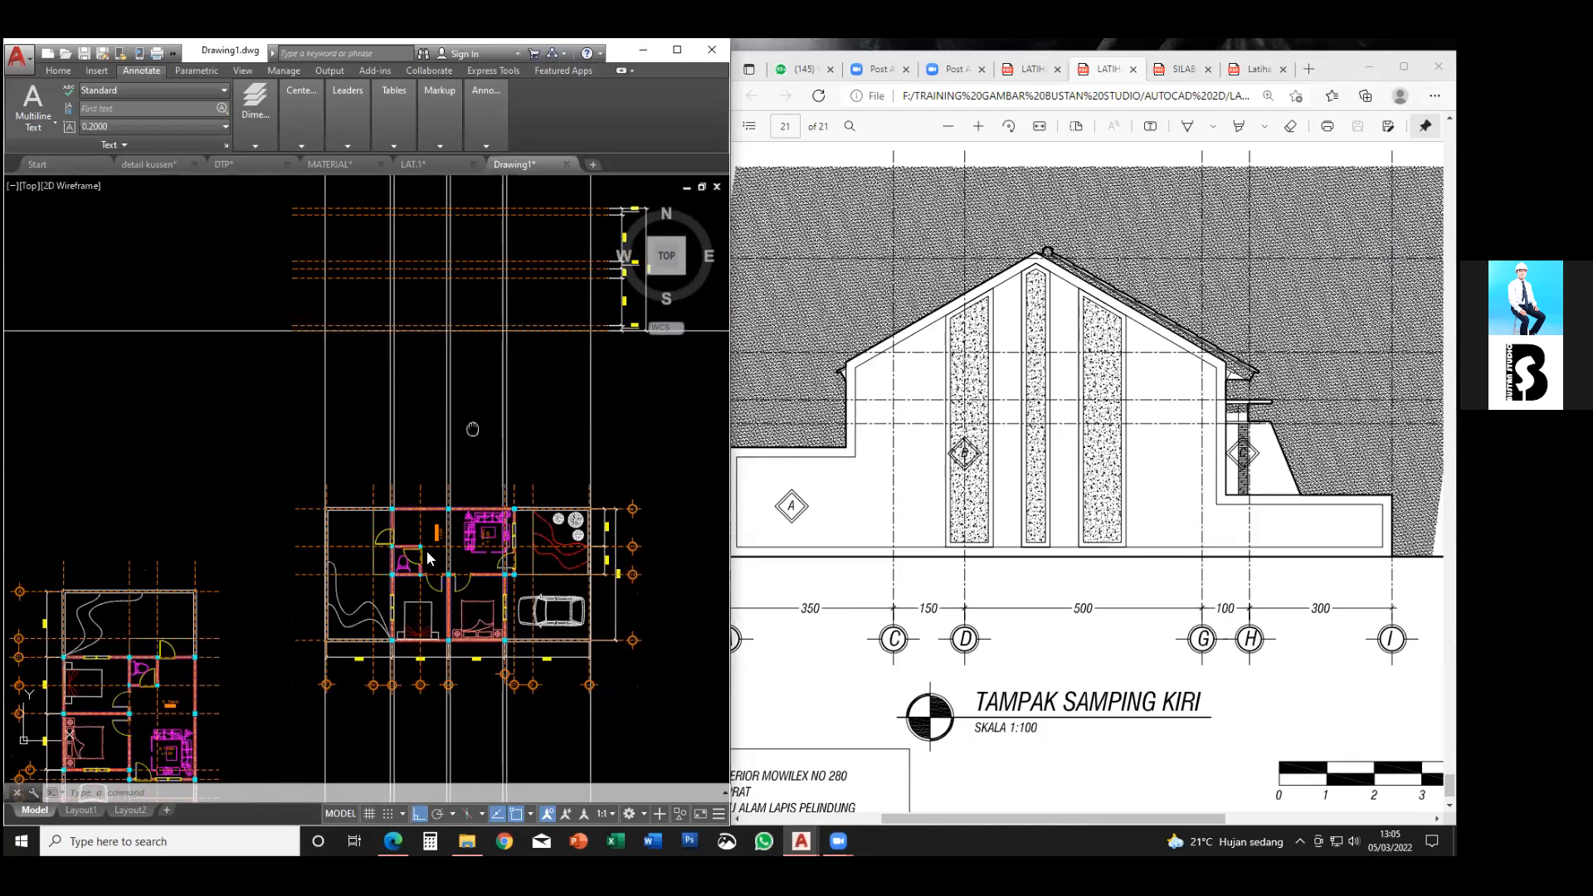
# - Add a vertical construction line through the centre of the outer wall's column on grid E of the rotated plan
pyautogui.scroll(4, 449, 637)
pyautogui.moveTo(449, 637); pyautogui.dragTo(410, 500, button='middle')
pyautogui.scroll(4, 427, 550)
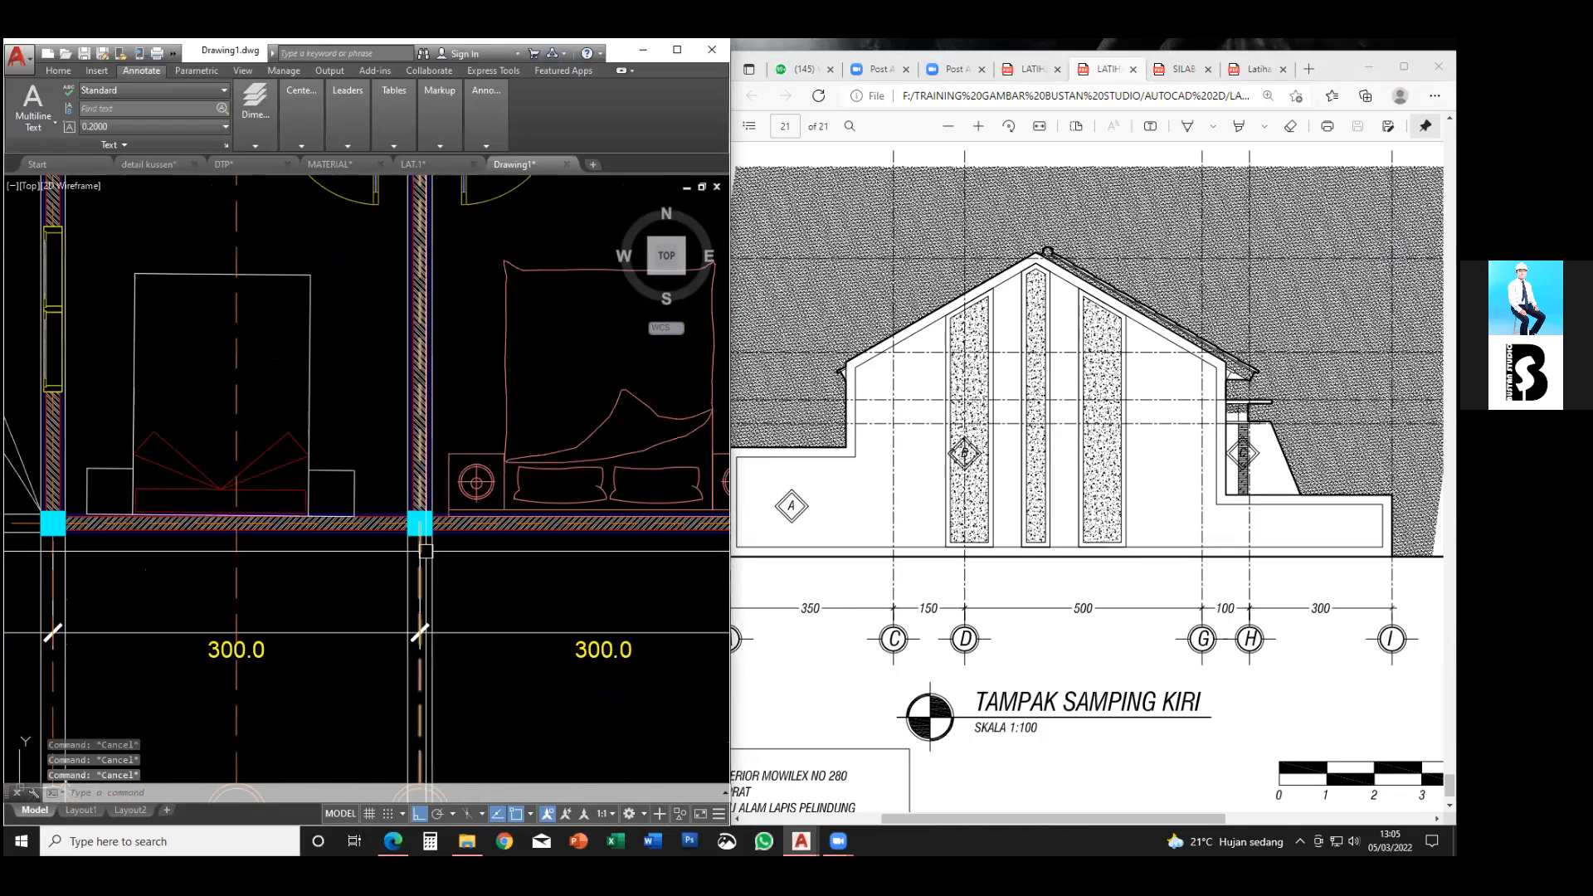
pyautogui.write('xl')
pyautogui.press('Return')
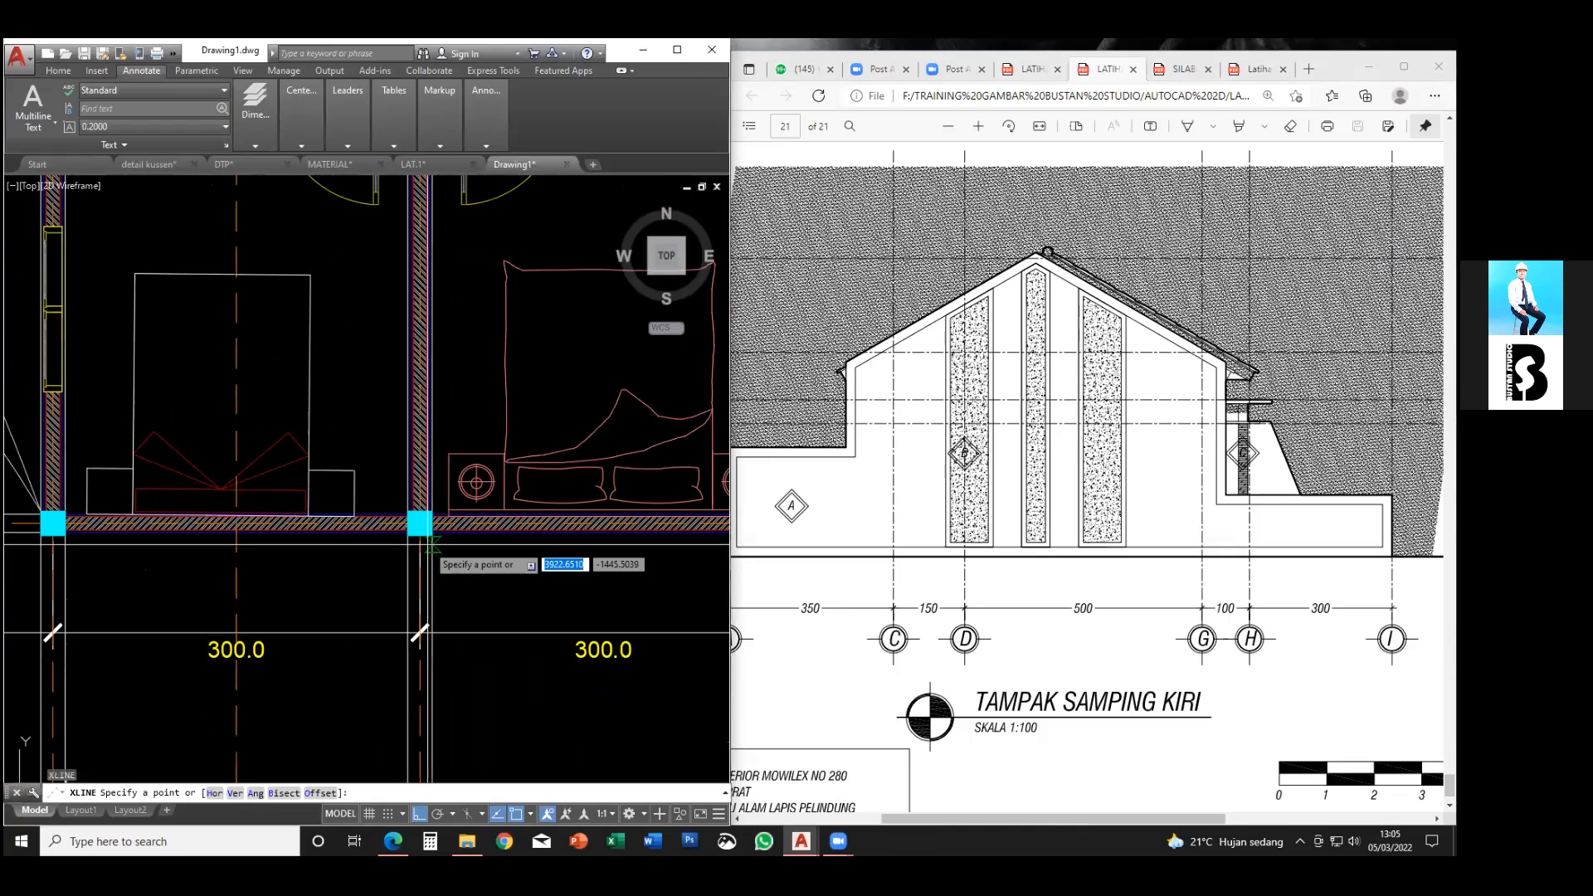
pyautogui.write('v')
pyautogui.press('Return')
pyautogui.scroll(2, 428, 544)
pyautogui.click(419, 532)
pyautogui.press('Escape')
pyautogui.scroll(-13, 470, 508)
pyautogui.scroll(12, 471, 506)
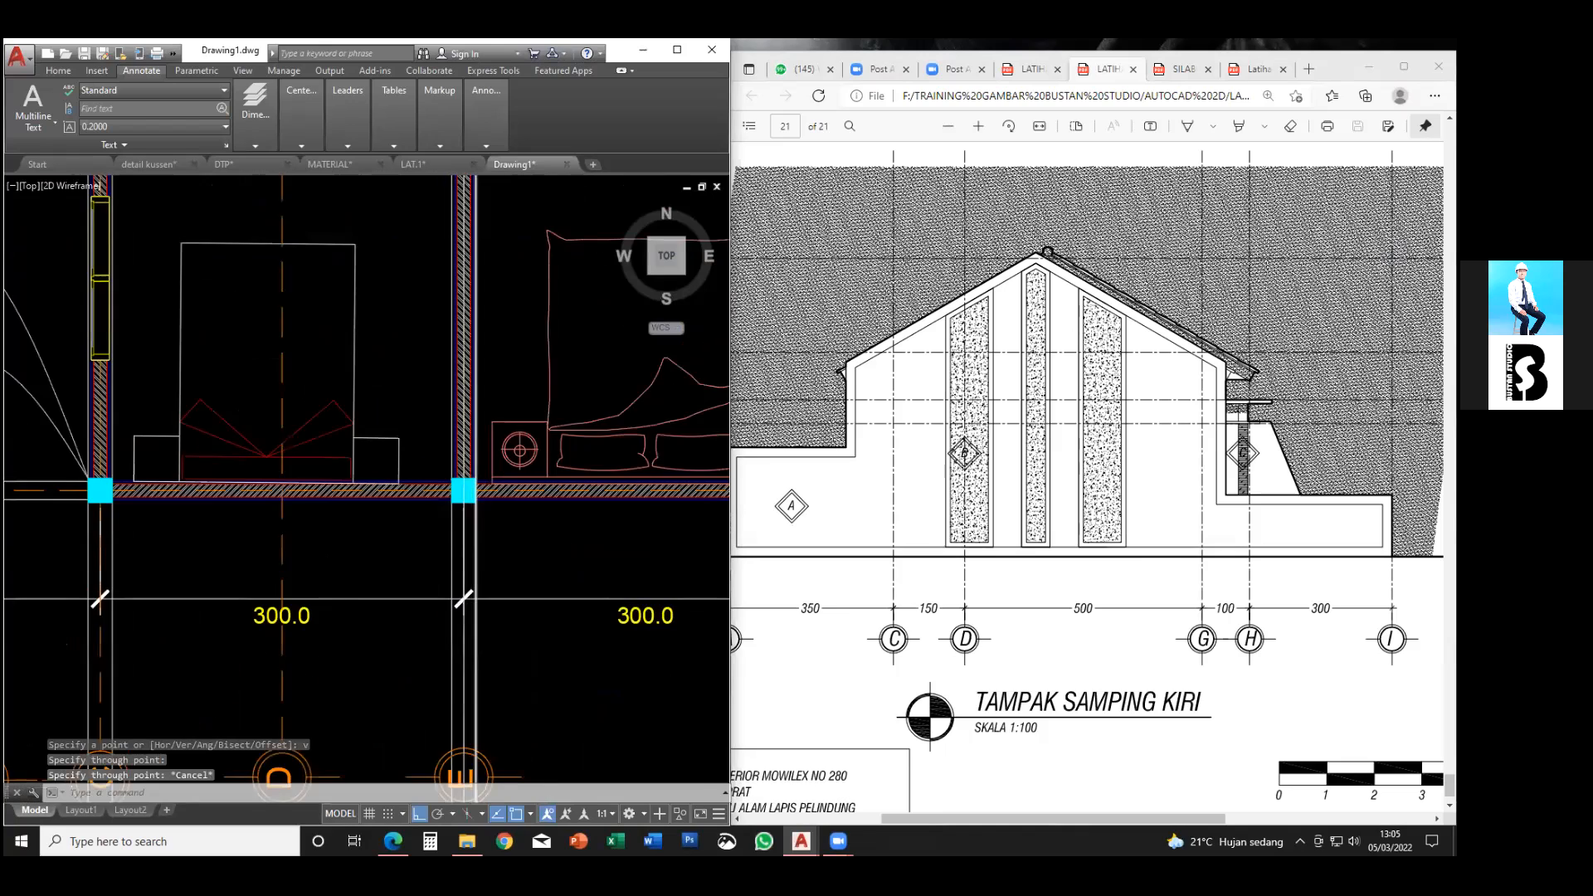
pyautogui.scroll(-2, 472, 543)
pyautogui.moveTo(473, 546); pyautogui.dragTo(472, 512, button='middle')
pyautogui.moveTo(520, 629); pyautogui.dragTo(519, 611, button='middle')
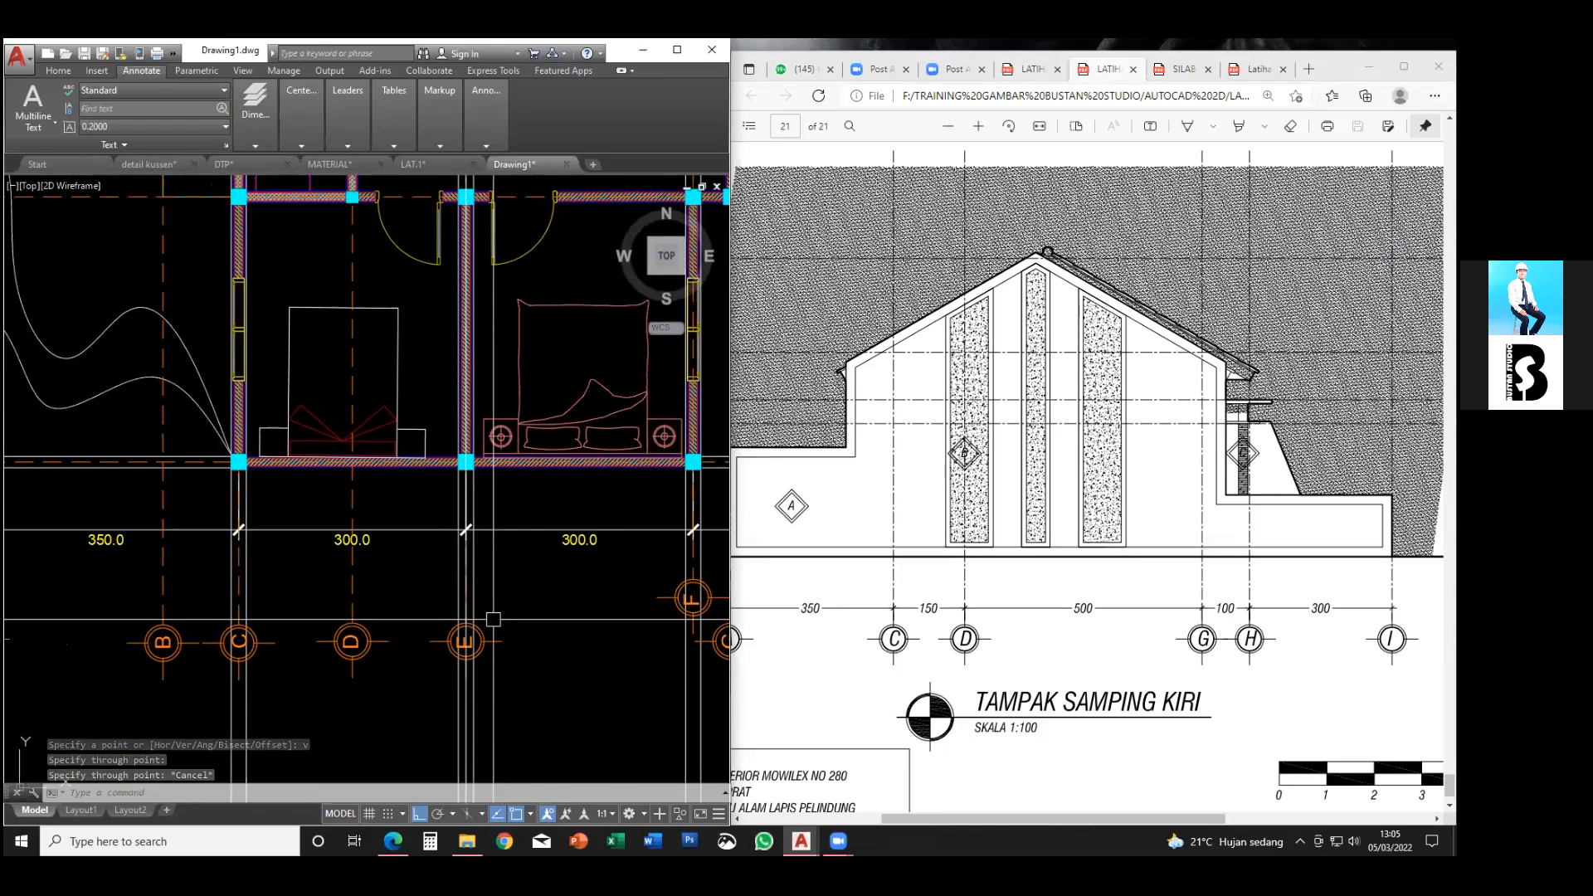
pyautogui.scroll(-2, 492, 617)
pyautogui.scroll(2, 508, 635)
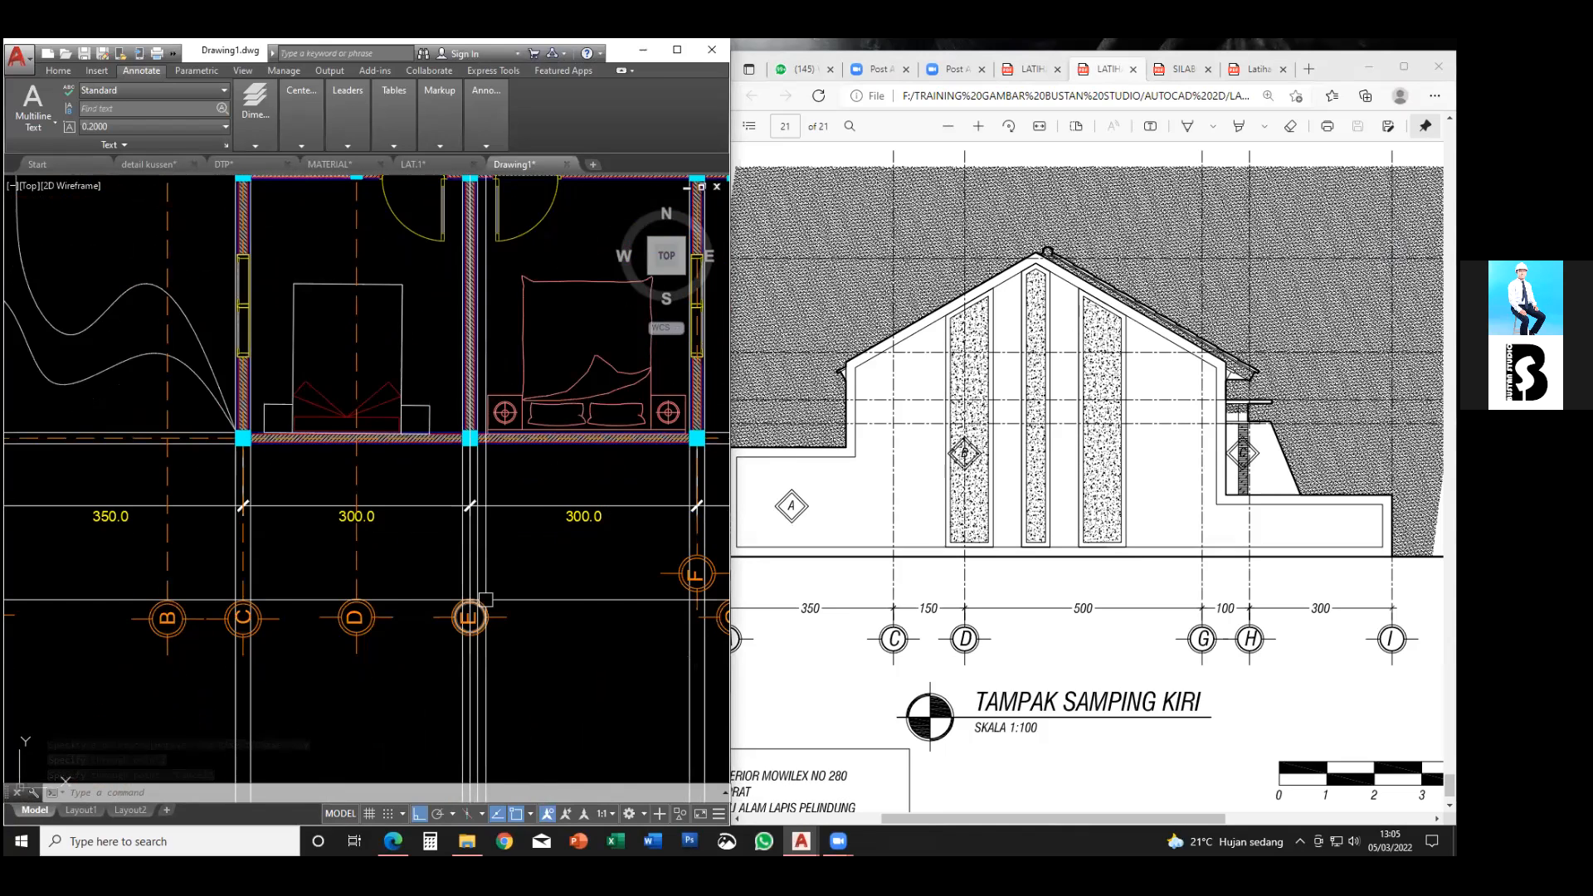
# - Start the side outline as a polyline at the ground line on grid I and run it 100 straight up
pyautogui.scroll(-4, 485, 599)
pyautogui.moveTo(485, 599); pyautogui.dragTo(472, 772, button='middle')
pyautogui.scroll(-2, 498, 581)
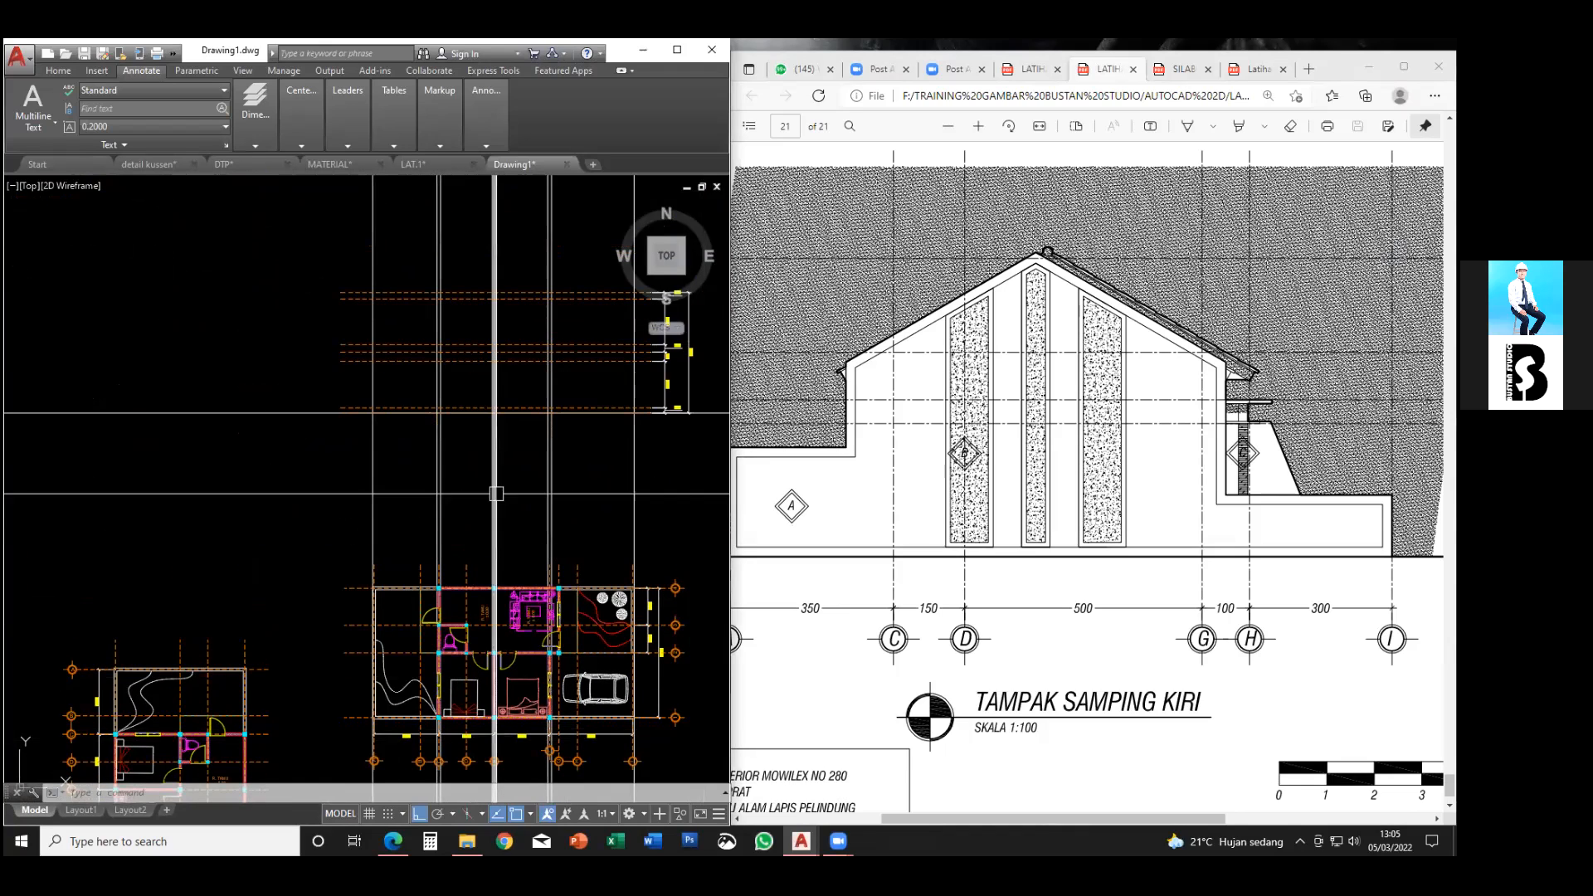
pyautogui.scroll(2, 544, 409)
pyautogui.moveTo(543, 409); pyautogui.dragTo(488, 500, button='middle')
pyautogui.write('PL')
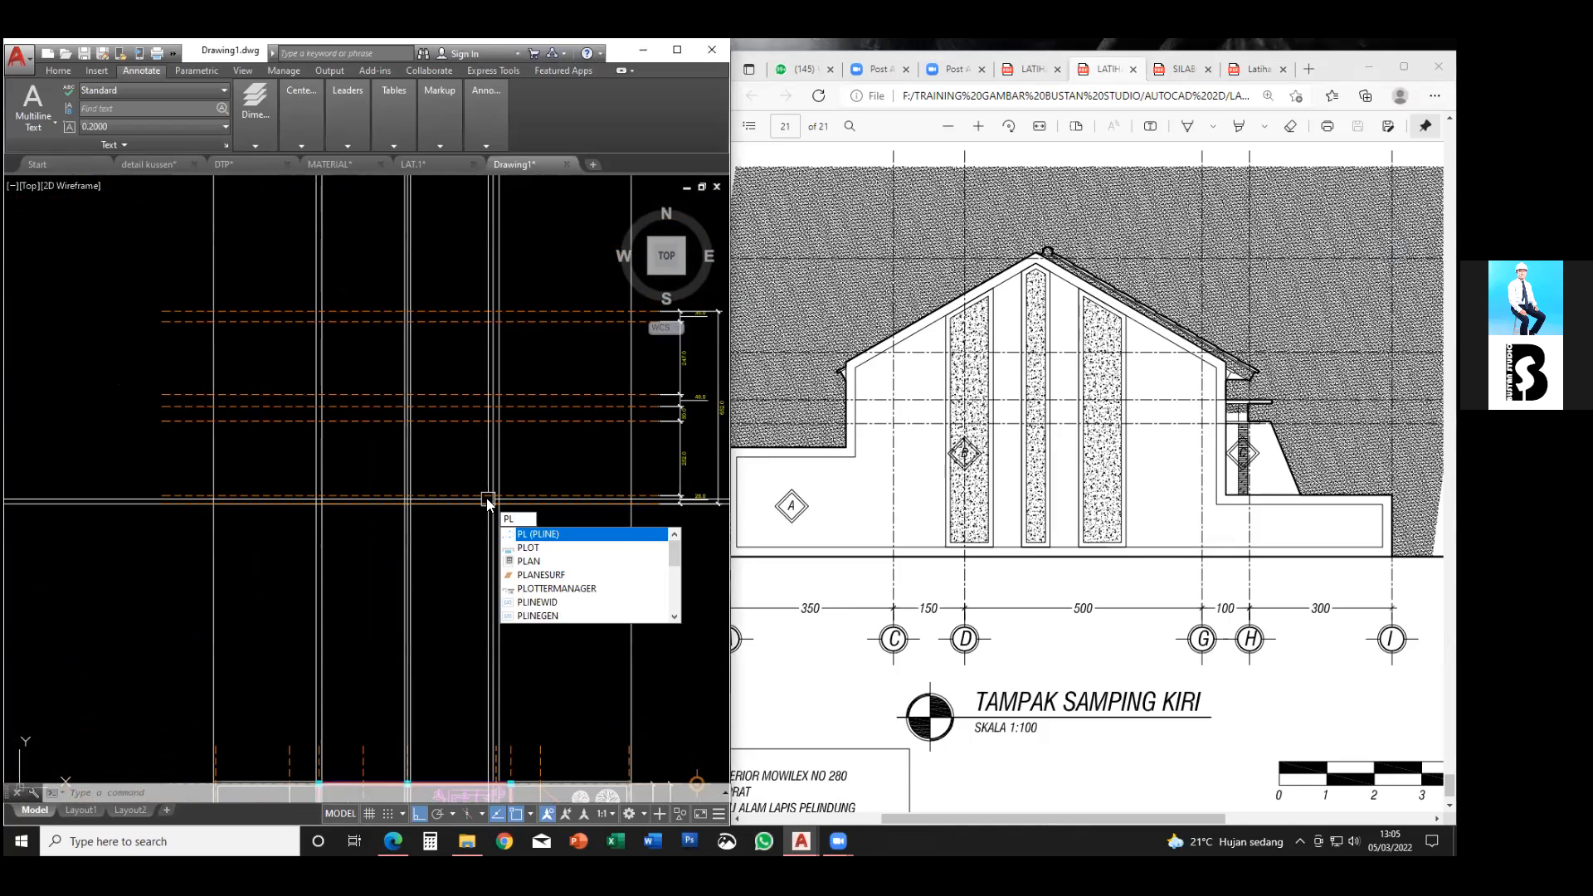
pyautogui.press('Return')
pyautogui.moveTo(592, 523); pyautogui.dragTo(588, 374, button='middle')
pyautogui.scroll(1, 564, 514)
pyautogui.scroll(-3, 580, 501)
pyautogui.moveTo(588, 501); pyautogui.dragTo(582, 601, button='middle')
pyautogui.scroll(2, 590, 503)
pyautogui.click(576, 434)
pyautogui.moveTo(568, 374); pyautogui.dragTo(563, 429, button='middle')
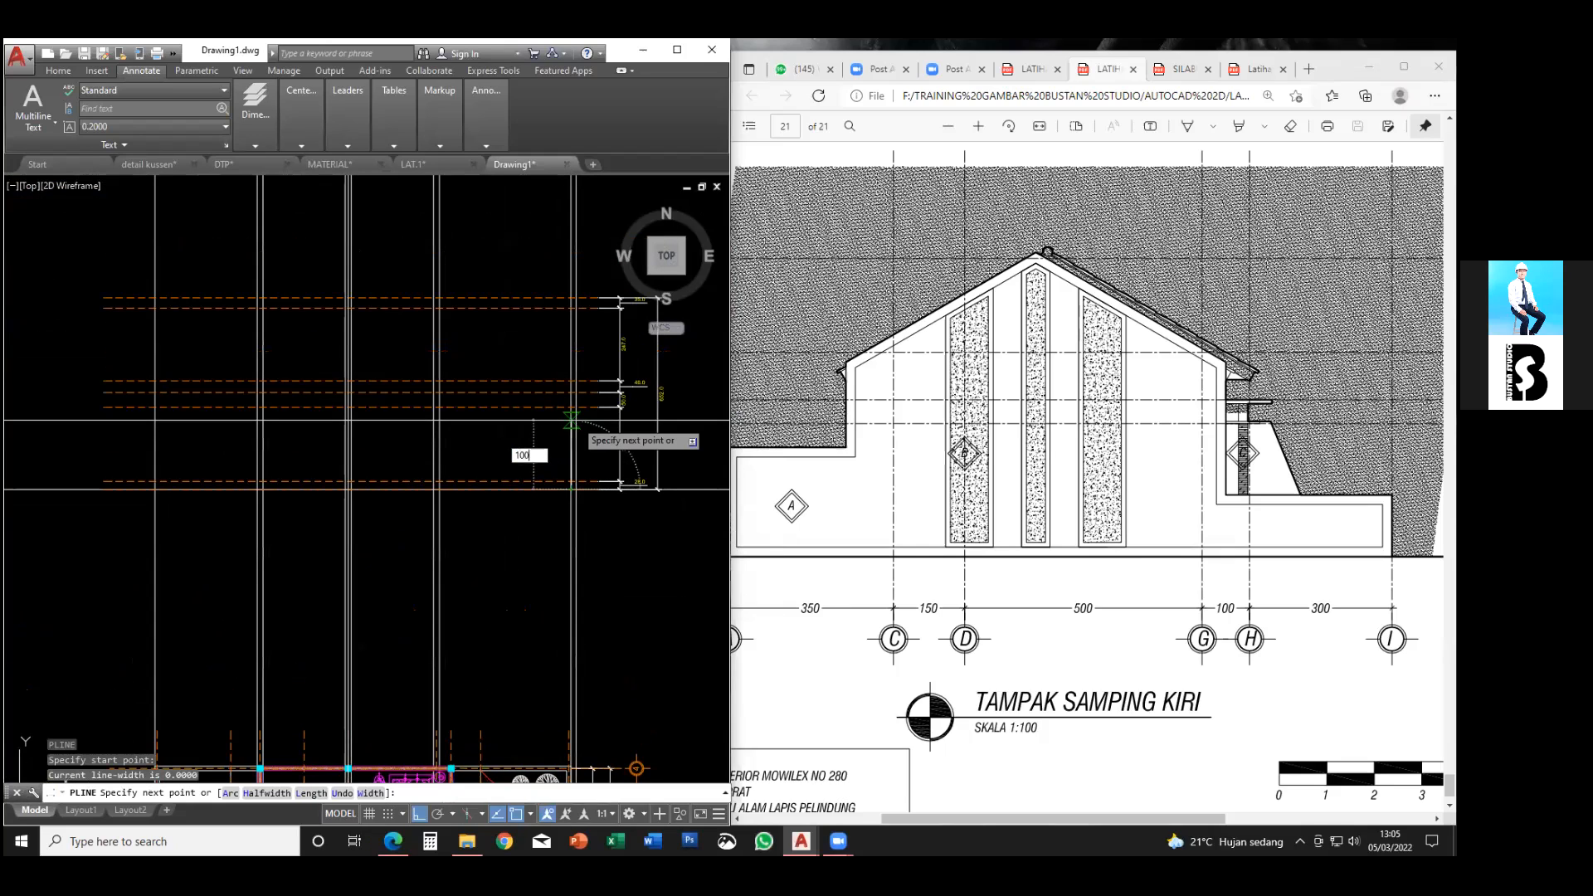
pyautogui.write('100')
pyautogui.press('Return')
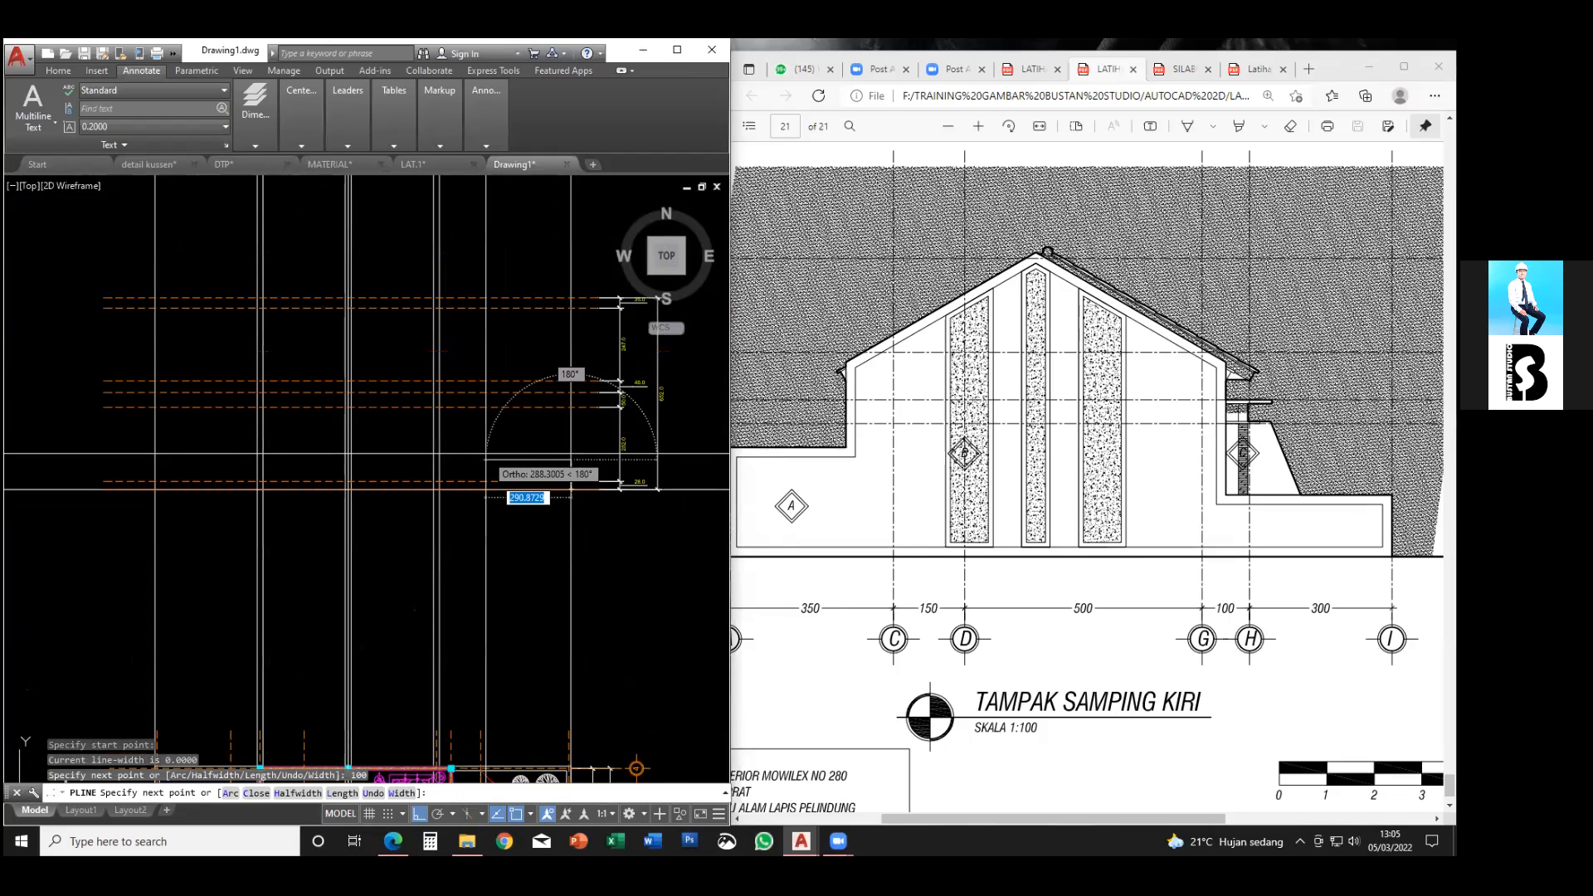
# - Continue the polyline horizontally from grid I to the outer wall's construction line on grid F
pyautogui.scroll(-5, 485, 454)
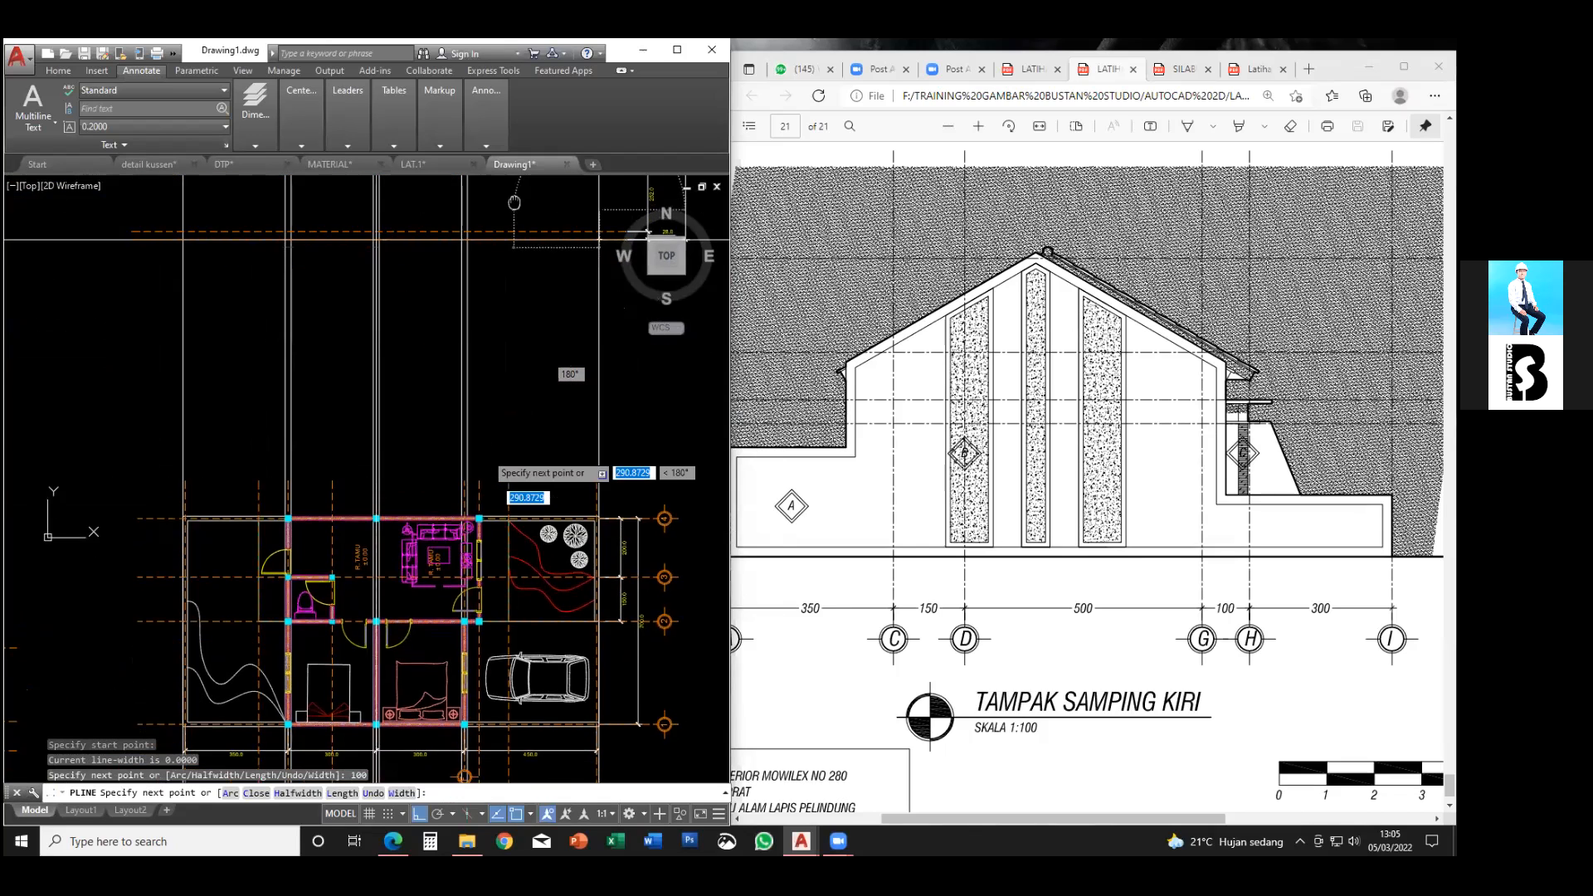
pyautogui.moveTo(525, 181); pyautogui.dragTo(485, 358, button='middle')
pyautogui.scroll(2, 446, 359)
pyautogui.click(437, 364)
pyautogui.scroll(-2, 435, 347)
pyautogui.scroll(-2, 436, 349)
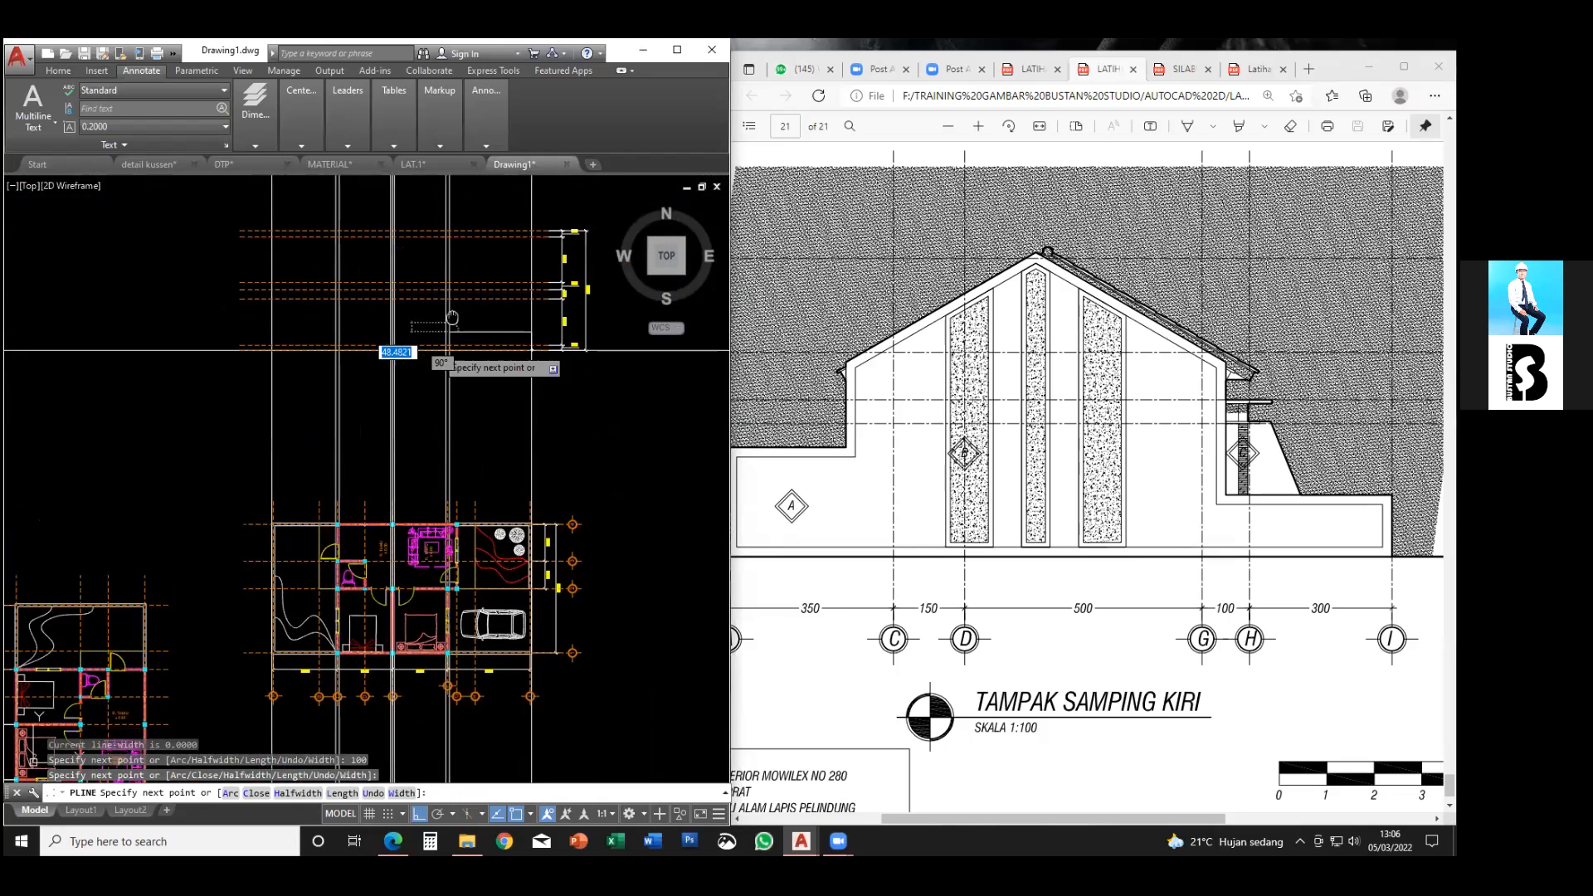
# - Check the elevation's level heights in the PDF and extend the polyline 380 vertically along the grid F wall line
pyautogui.scroll(-3, 480, 278)
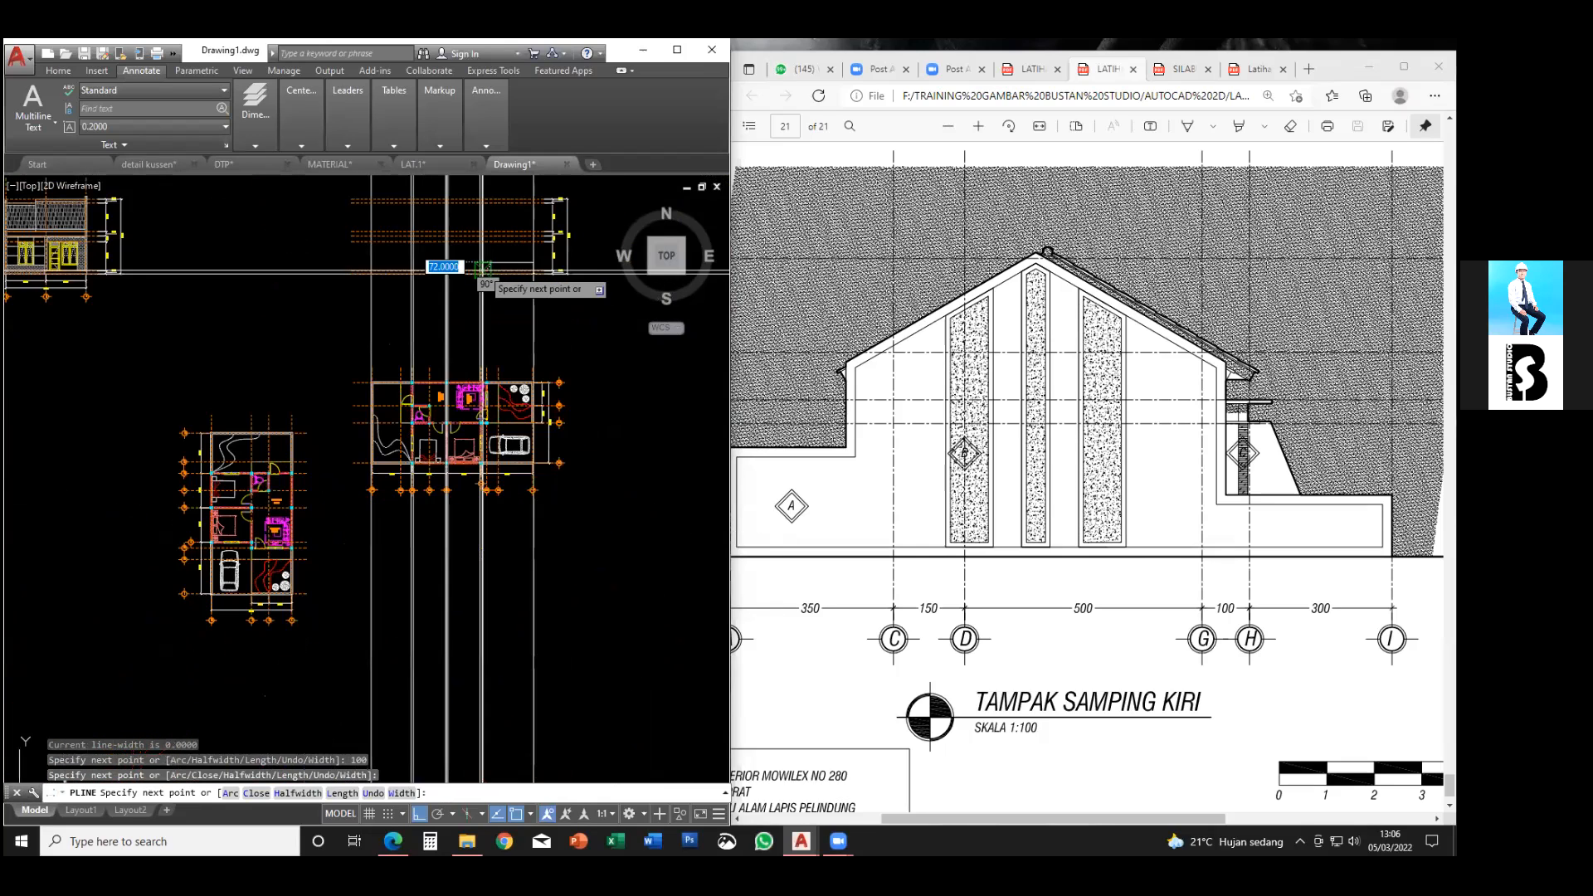
pyautogui.scroll(-2, 517, 257)
pyautogui.moveTo(508, 342); pyautogui.dragTo(526, 410, button='middle')
pyautogui.scroll(2, 518, 268)
pyautogui.scroll(4, 530, 351)
pyautogui.scroll(-2, 525, 381)
pyautogui.moveTo(528, 331); pyautogui.dragTo(528, 435, button='middle')
pyautogui.moveTo(516, 281); pyautogui.dragTo(516, 357, button='middle')
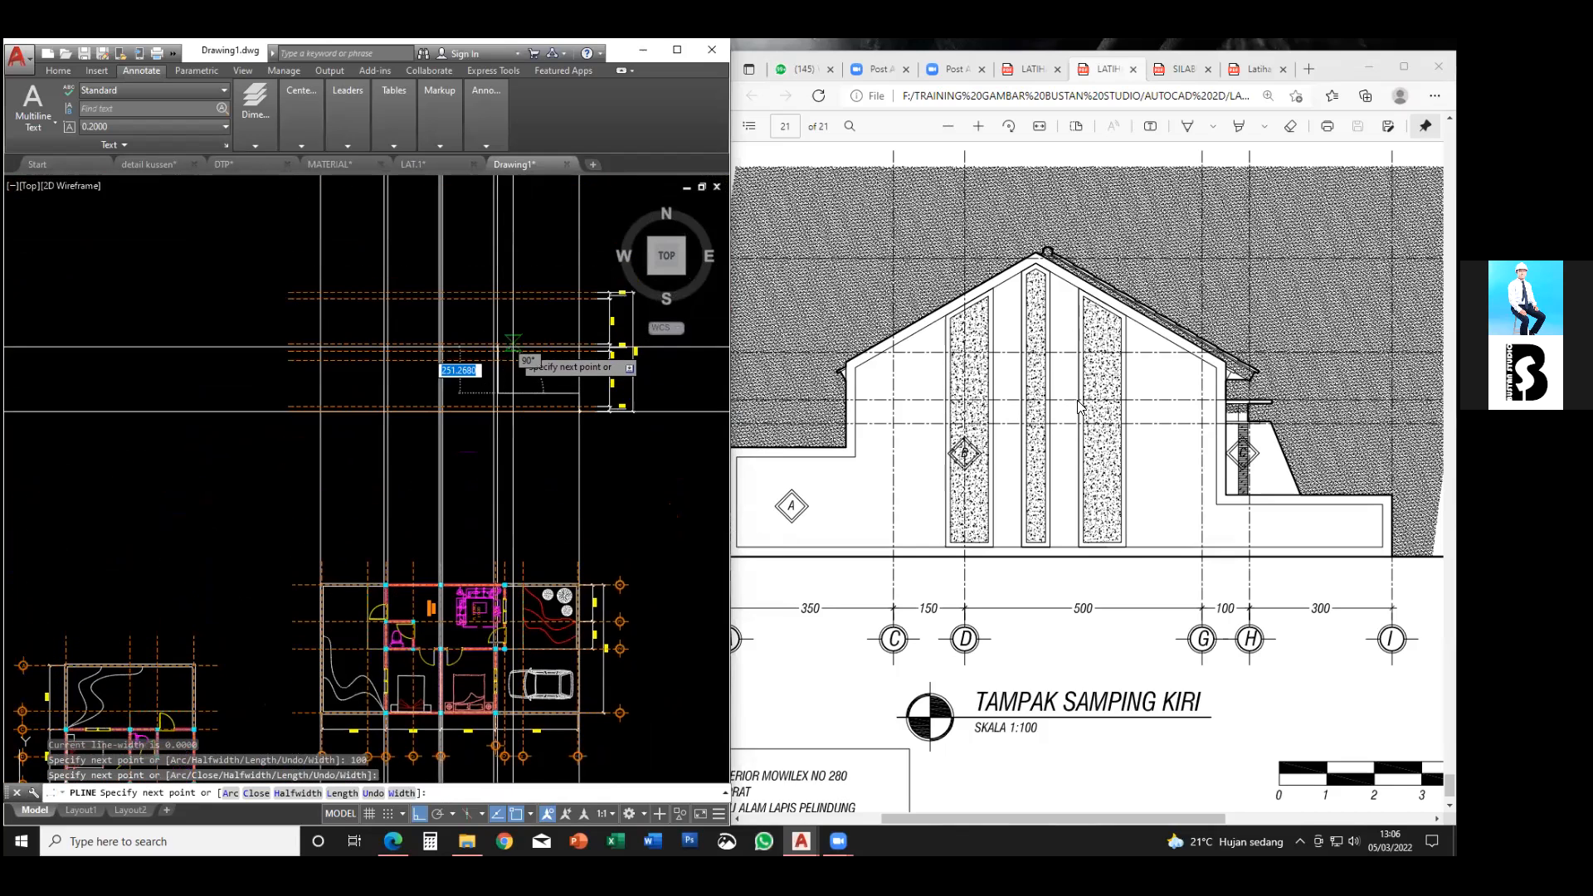
pyautogui.scroll(2, 511, 348)
pyautogui.hscroll(2, 1083, 403)
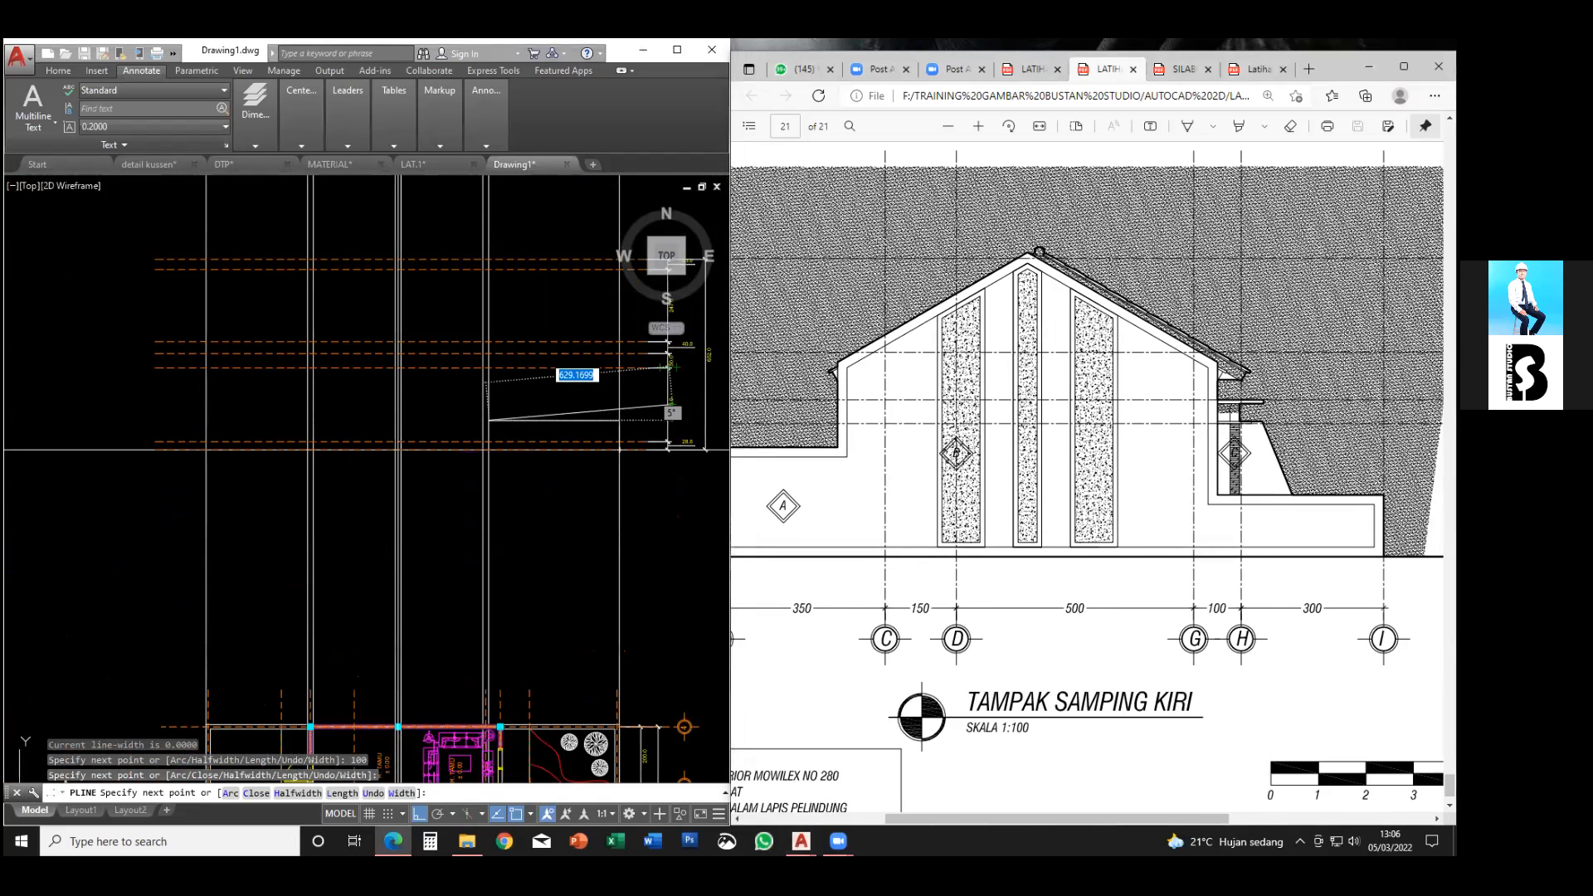
pyautogui.hscroll(2, 1087, 403)
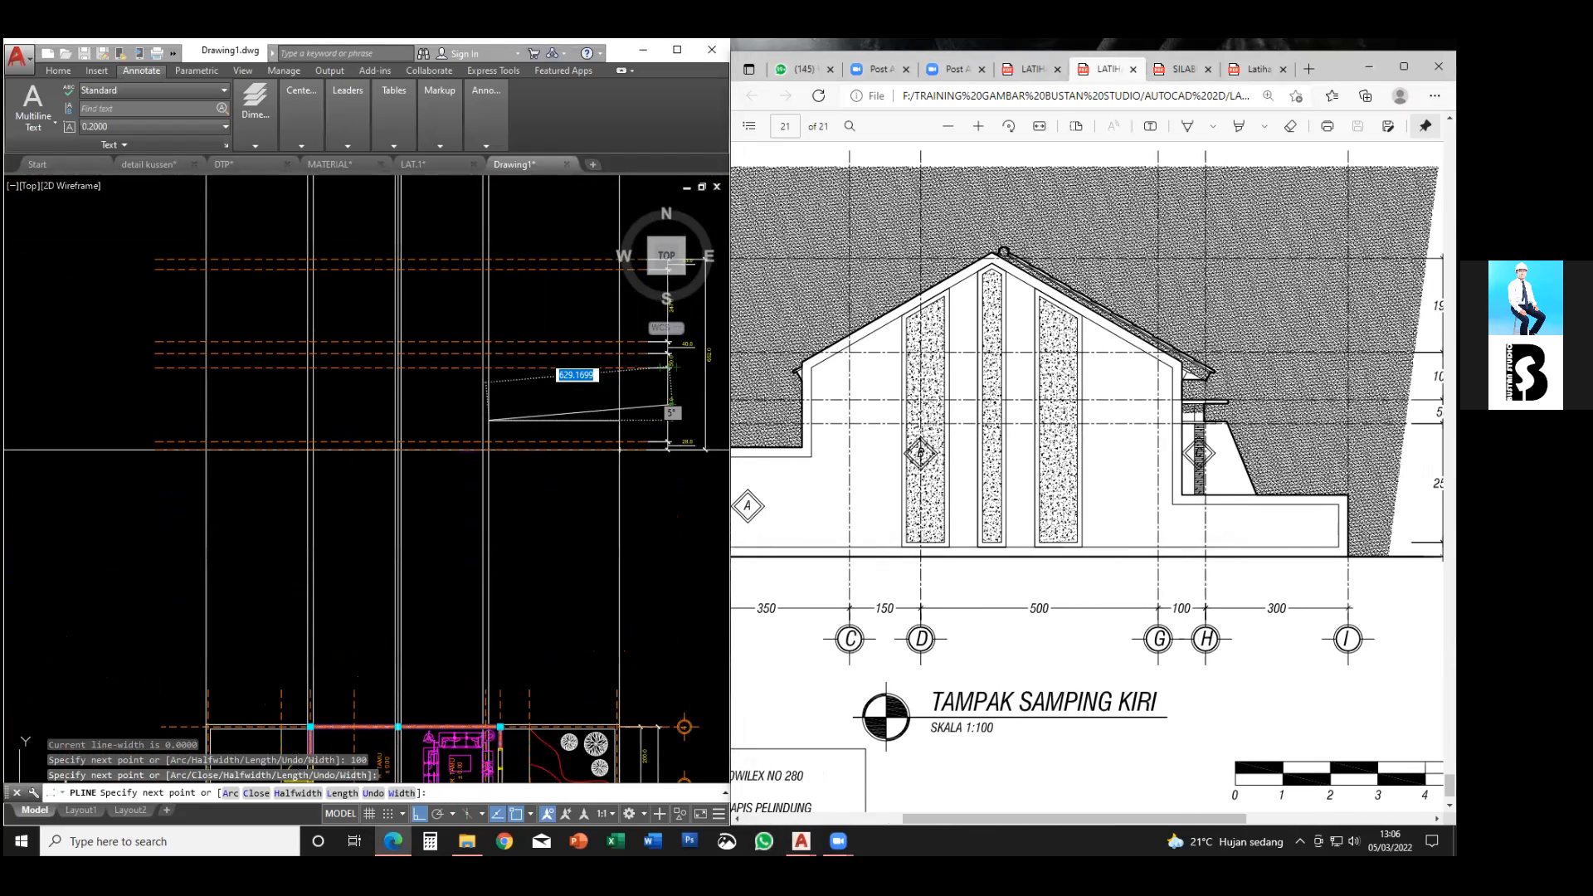
pyautogui.hscroll(5, 975, 448)
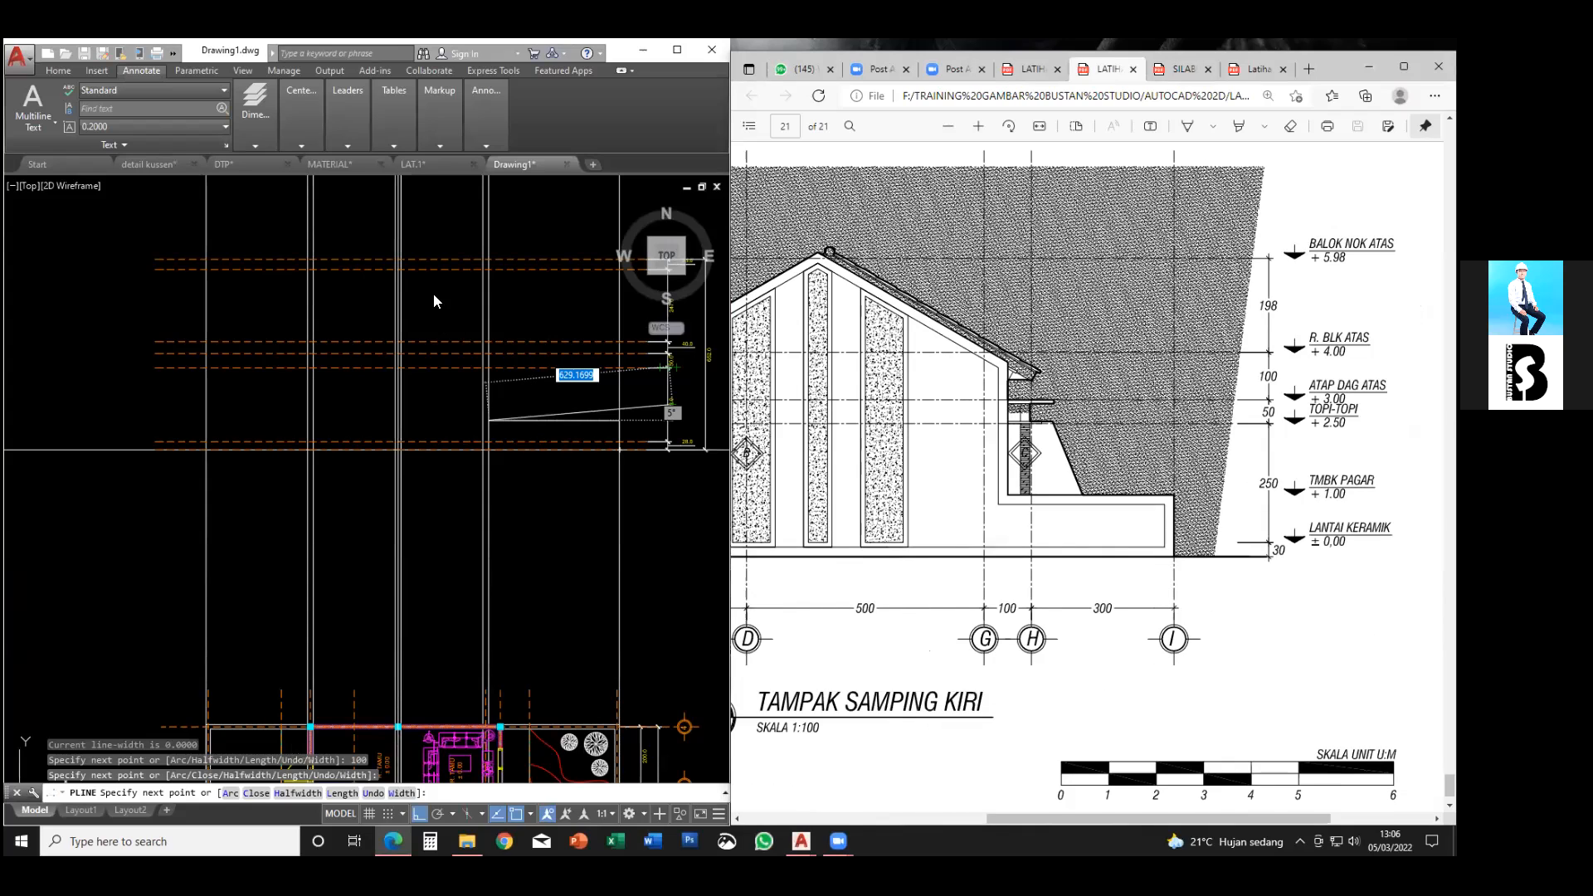
pyautogui.moveTo(481, 315); pyautogui.dragTo(475, 367, button='middle')
pyautogui.scroll(2, 475, 367)
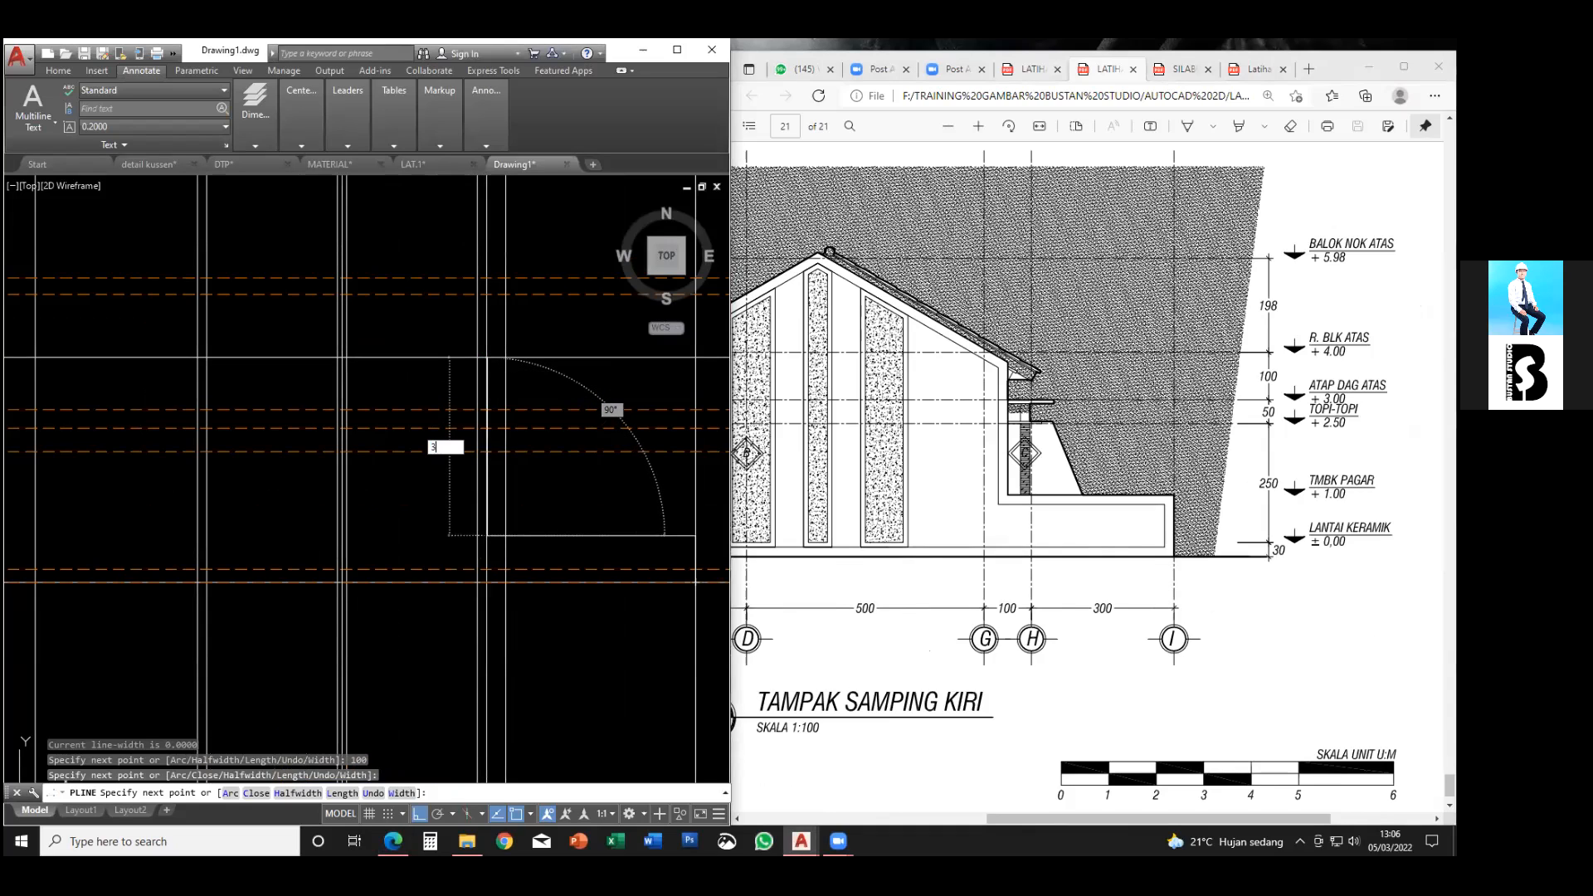
pyautogui.press('Return')
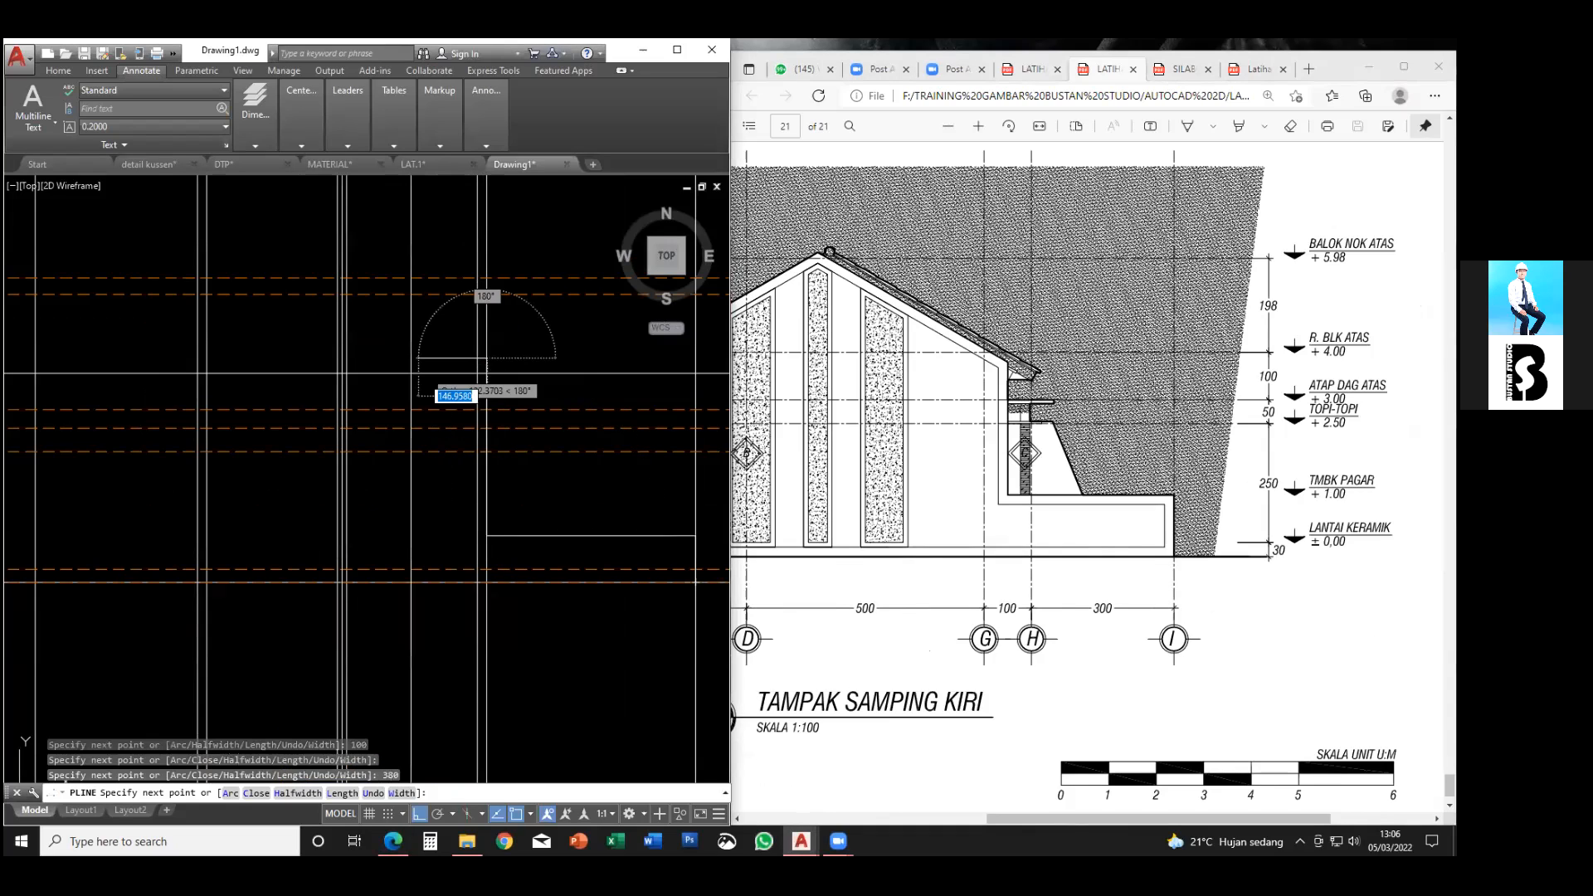
# - Finish the polyline with a sloping roof edge up to the topmost level line at the grid E centreline
pyautogui.scroll(-3, 402, 474)
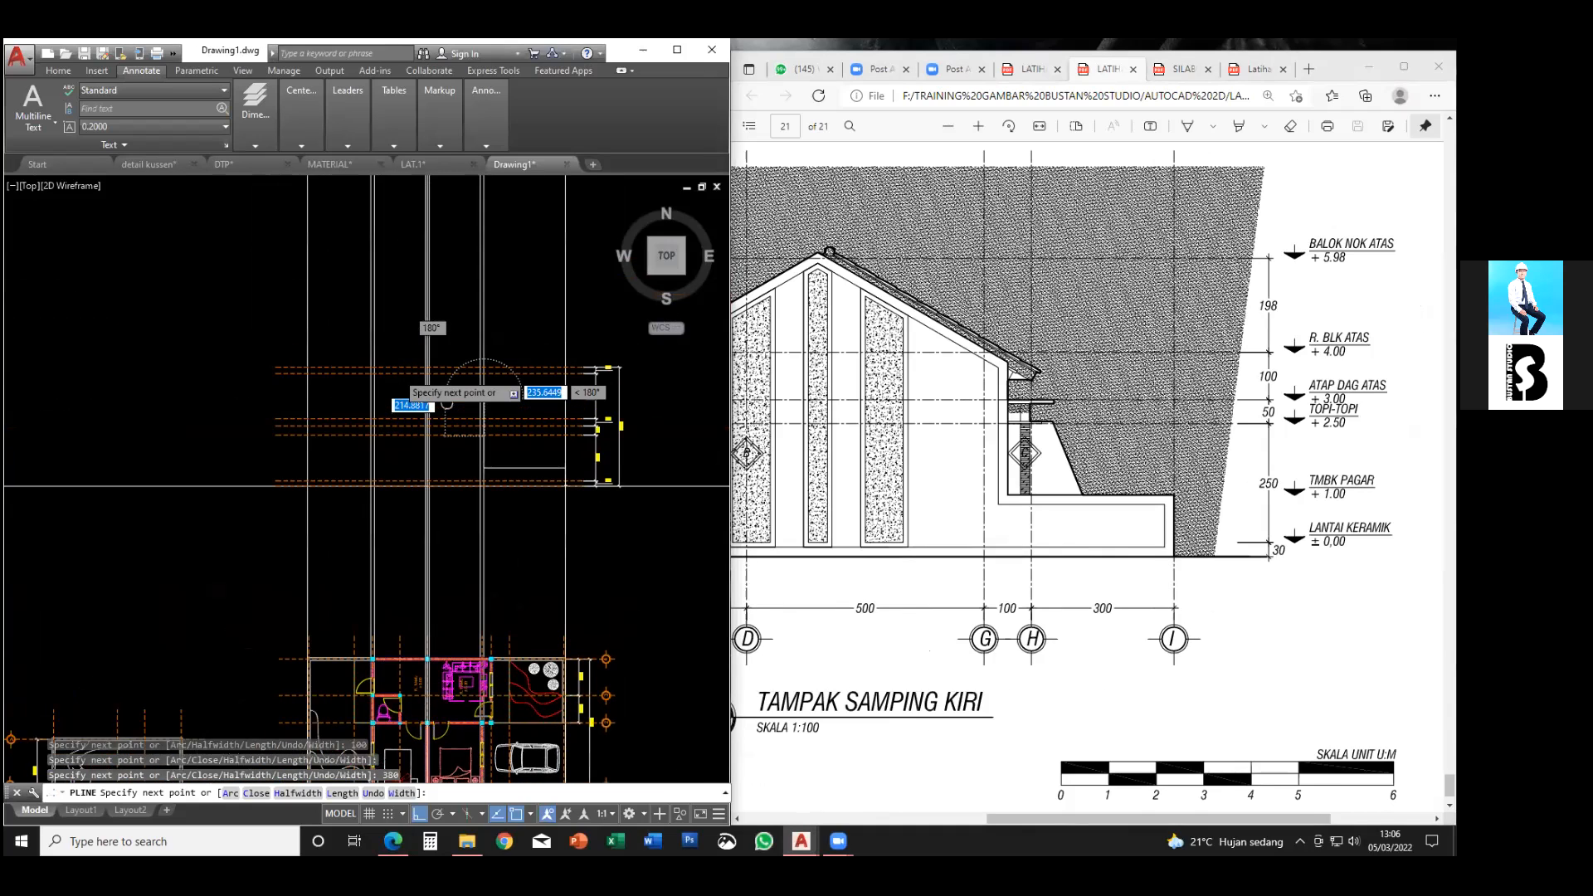
pyautogui.scroll(3, 453, 387)
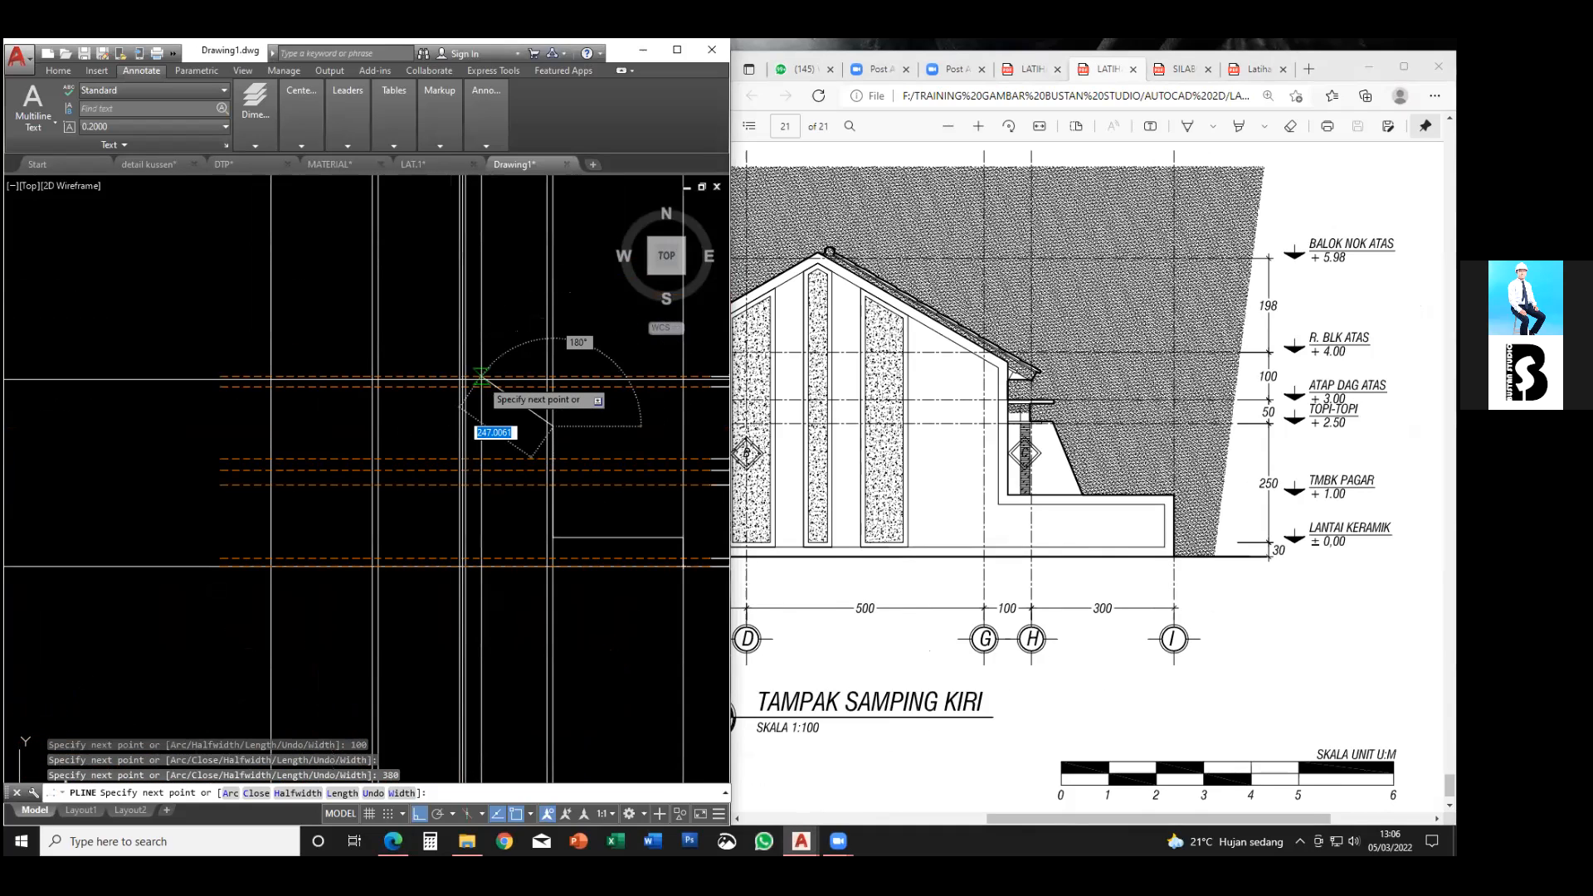
pyautogui.scroll(3, 452, 353)
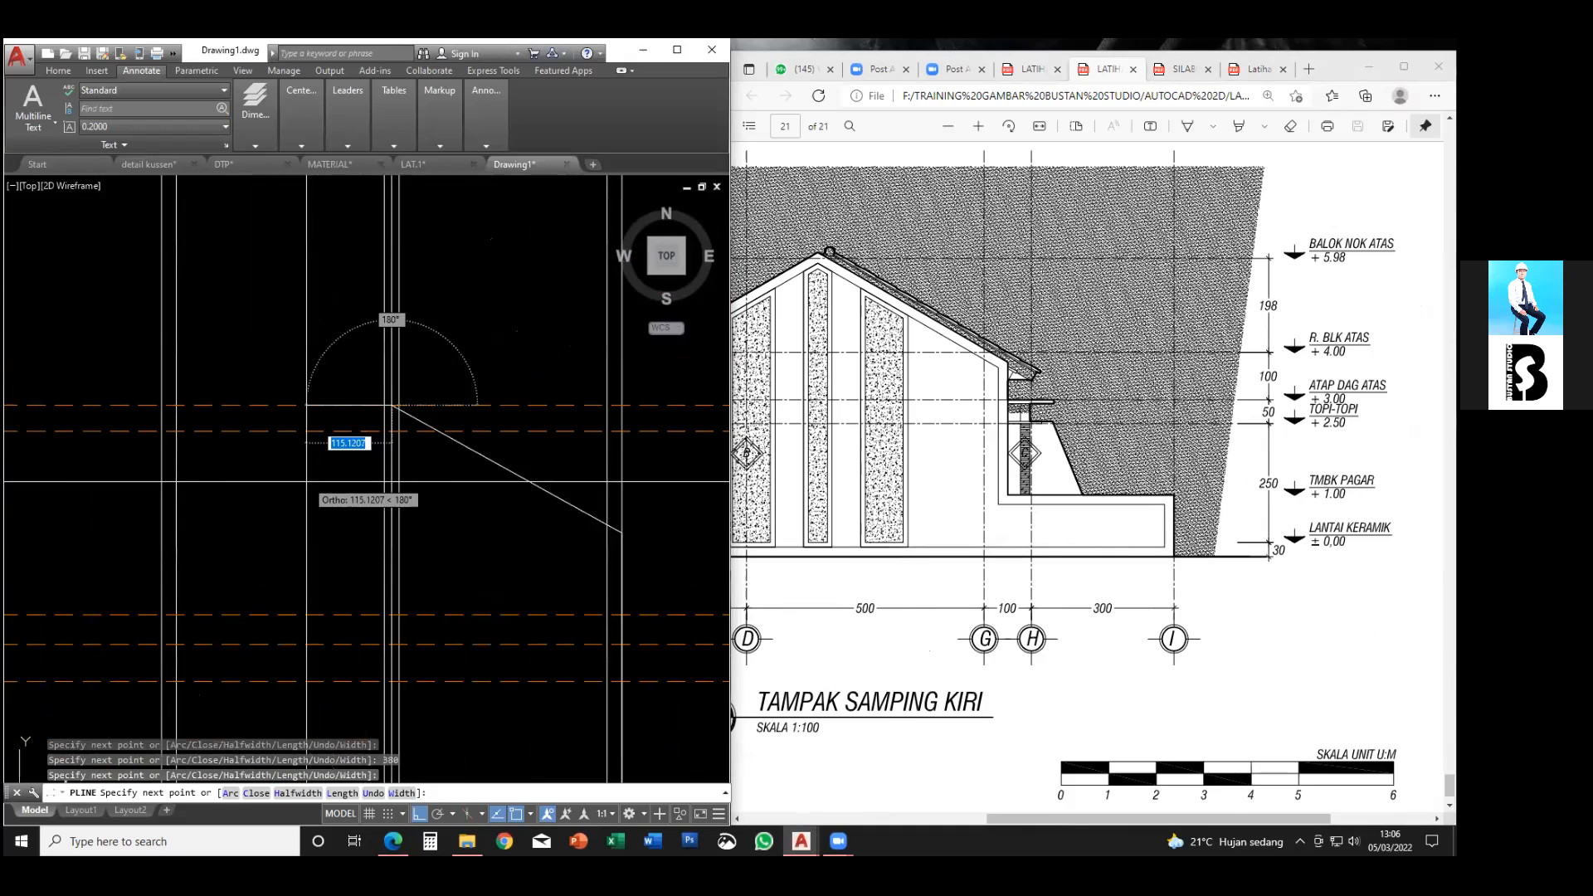
pyautogui.moveTo(328, 474); pyautogui.dragTo(360, 450, button='middle')
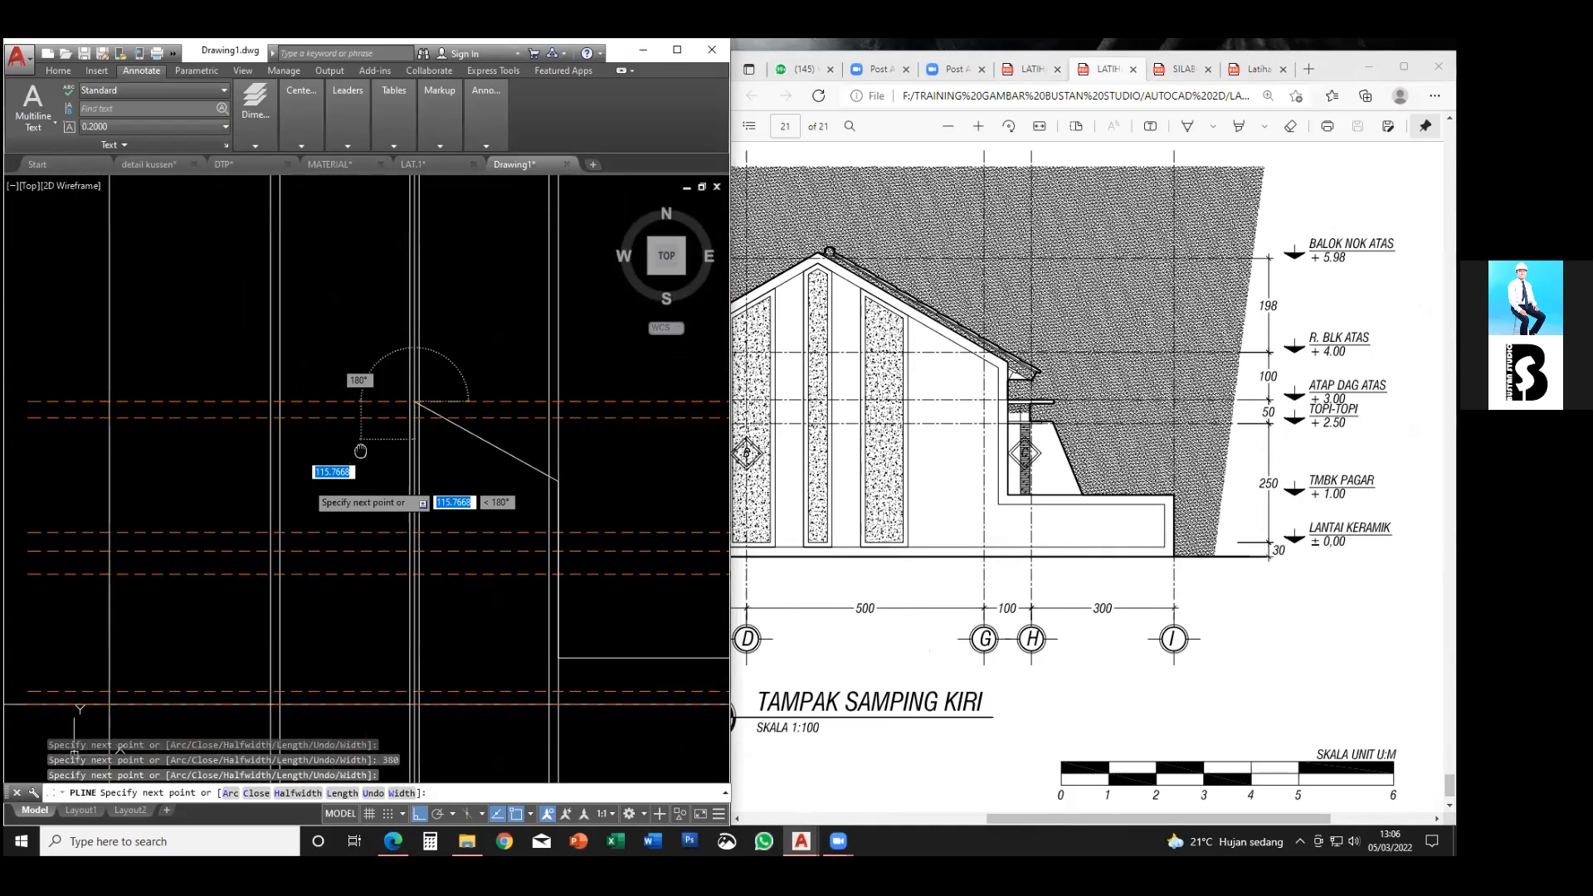
pyautogui.press('Escape')
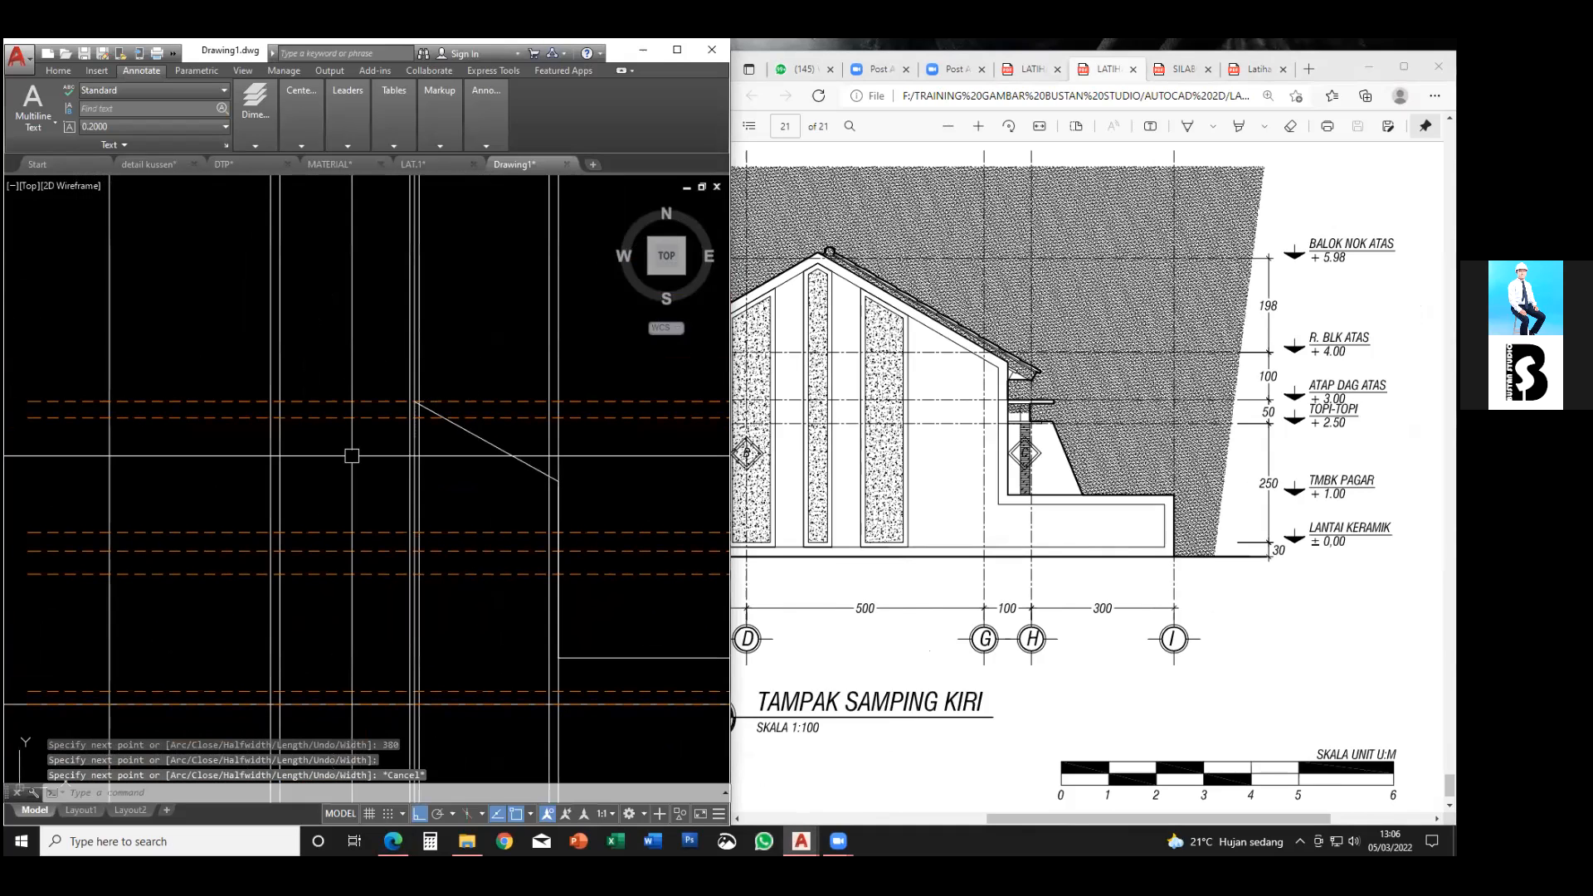
pyautogui.moveTo(527, 551); pyautogui.dragTo(447, 473, button='middle')
pyautogui.press('Escape')
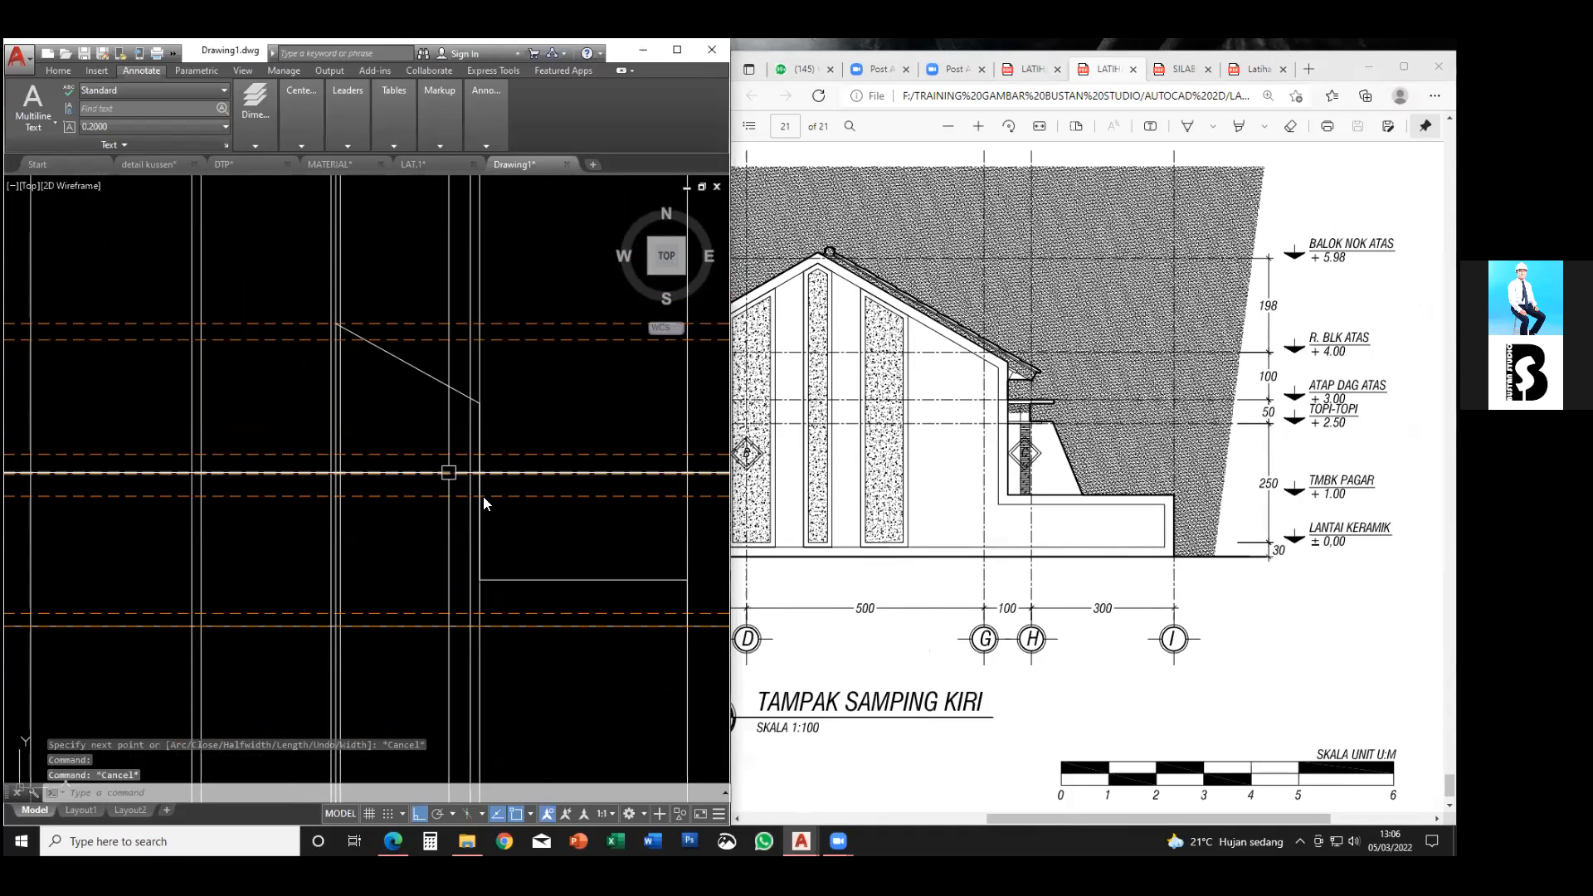
pyautogui.press('Escape')
pyautogui.click(480, 491)
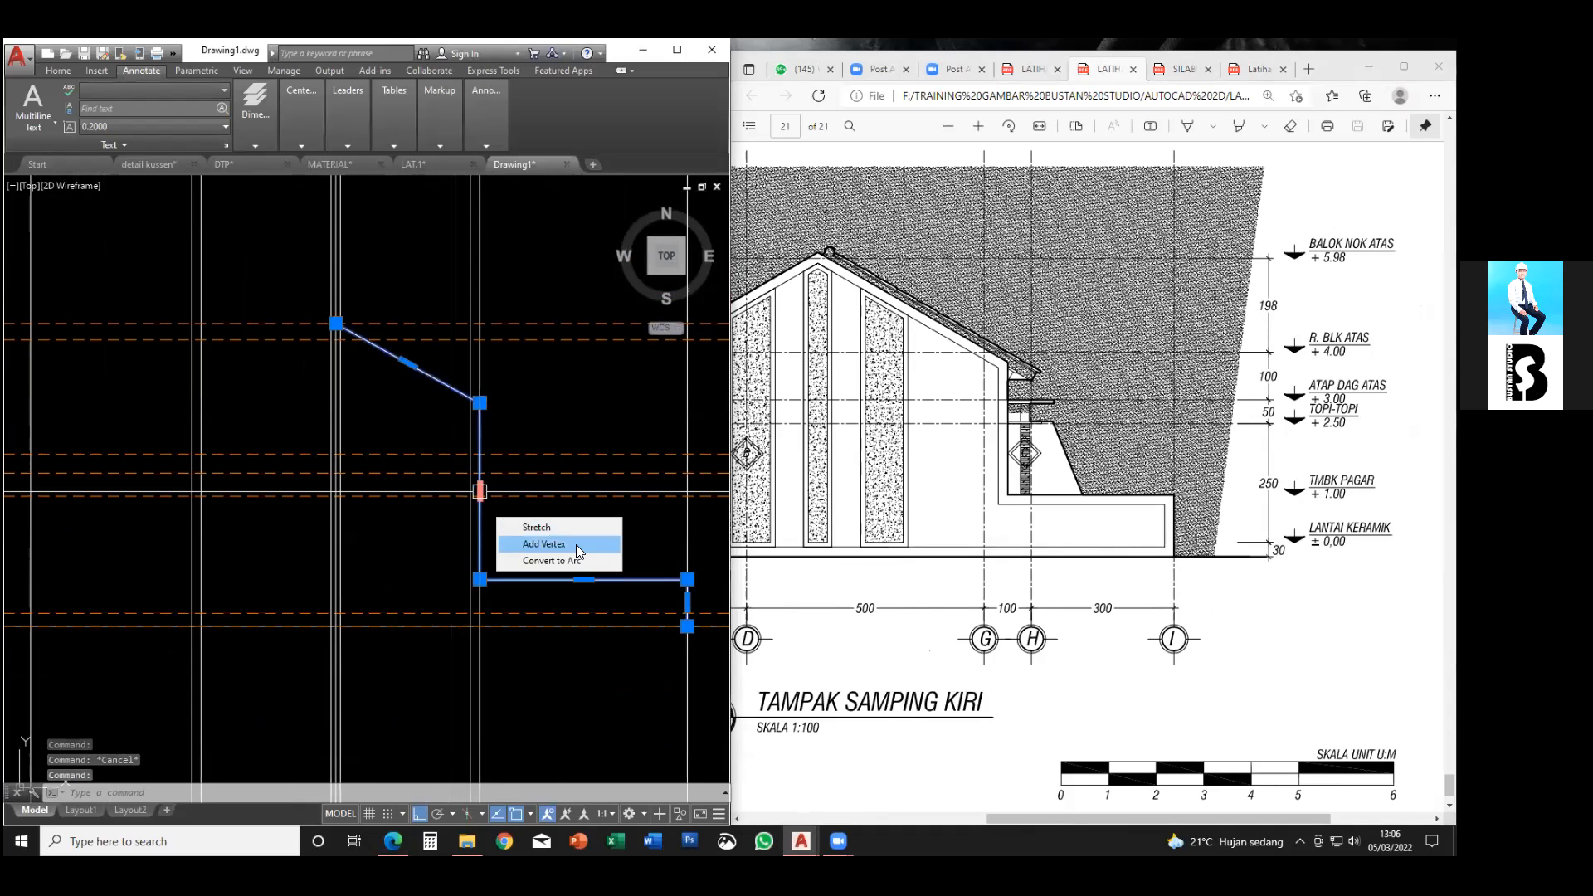
pyautogui.click(535, 526)
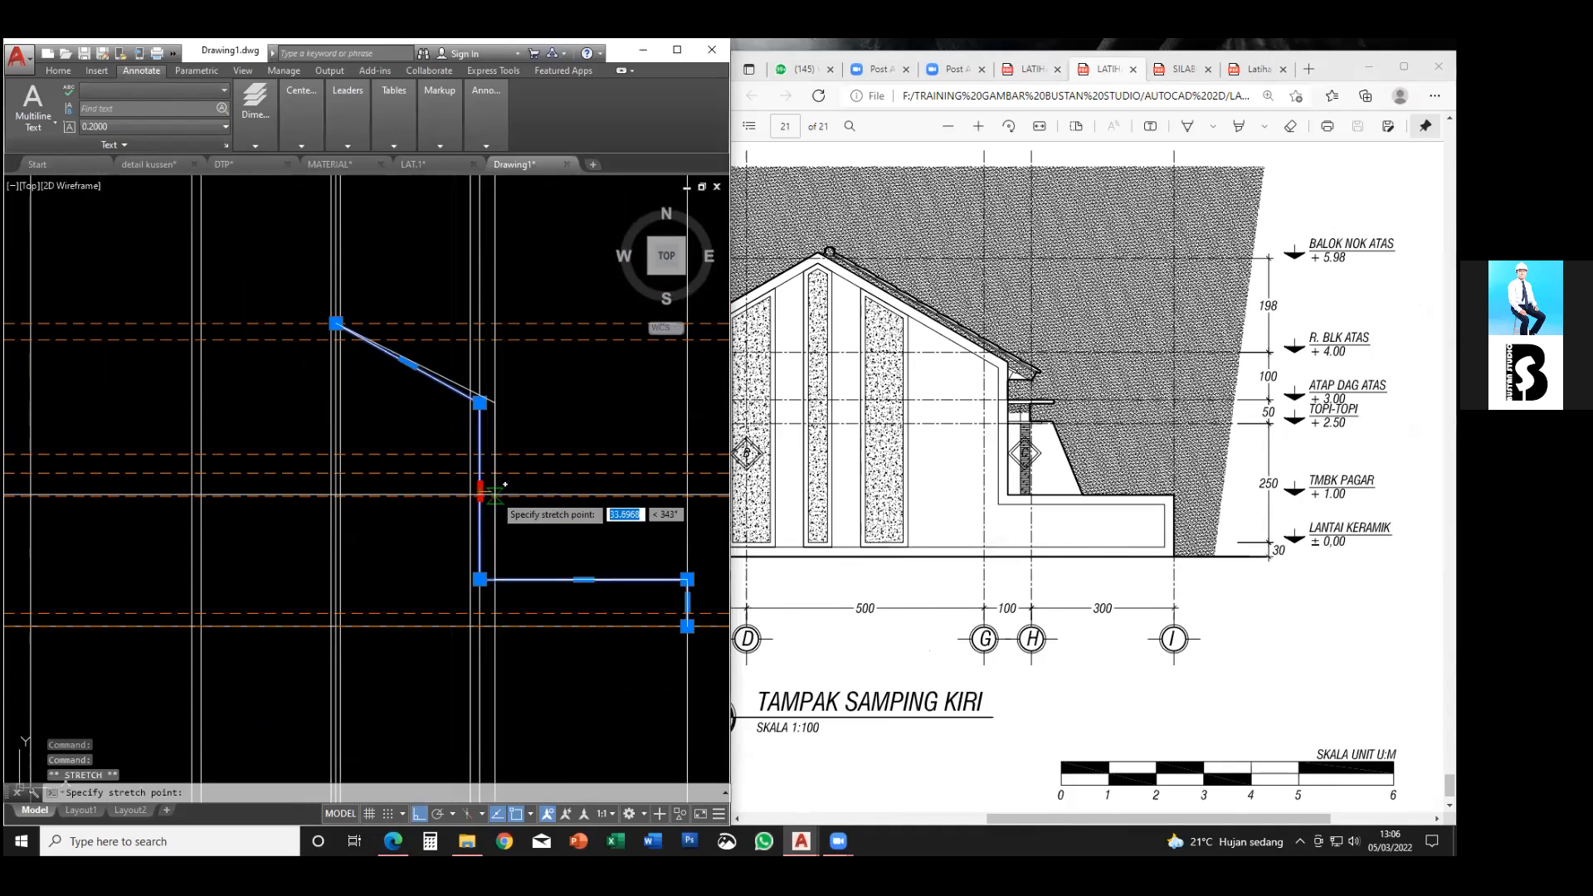
pyautogui.press('Escape')
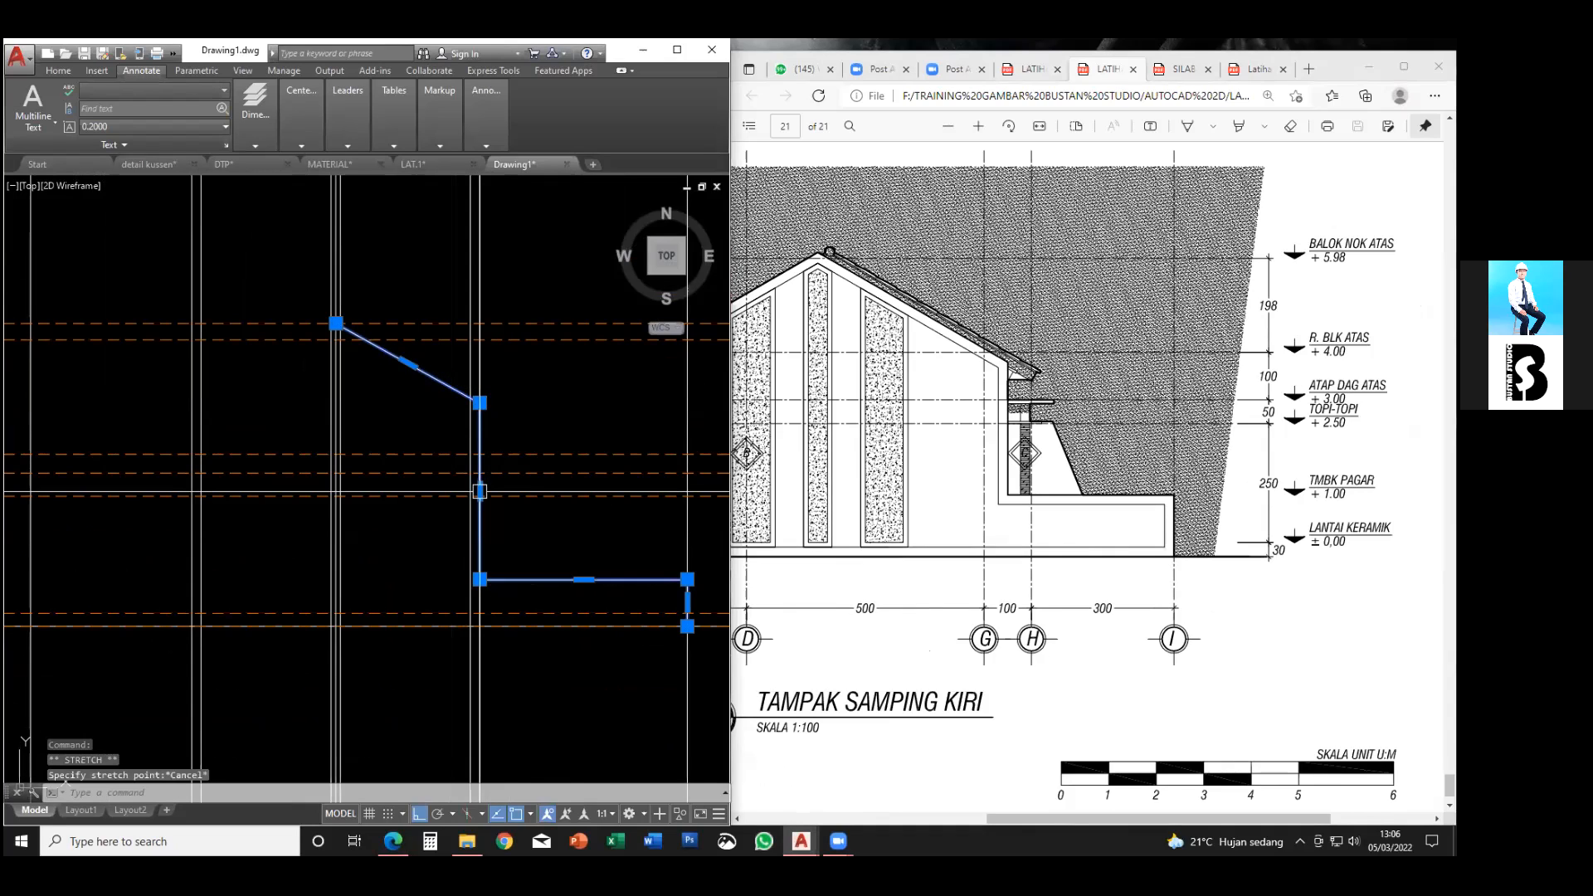
pyautogui.scroll(-2, 481, 492)
pyautogui.moveTo(489, 494); pyautogui.dragTo(557, 467, button='middle')
pyautogui.press('Escape')
pyautogui.click(511, 462)
# - Add vertical construction lines through grid B and through the point midway between grids G and H of the rotated plan
pyautogui.middleClick(844, 462)
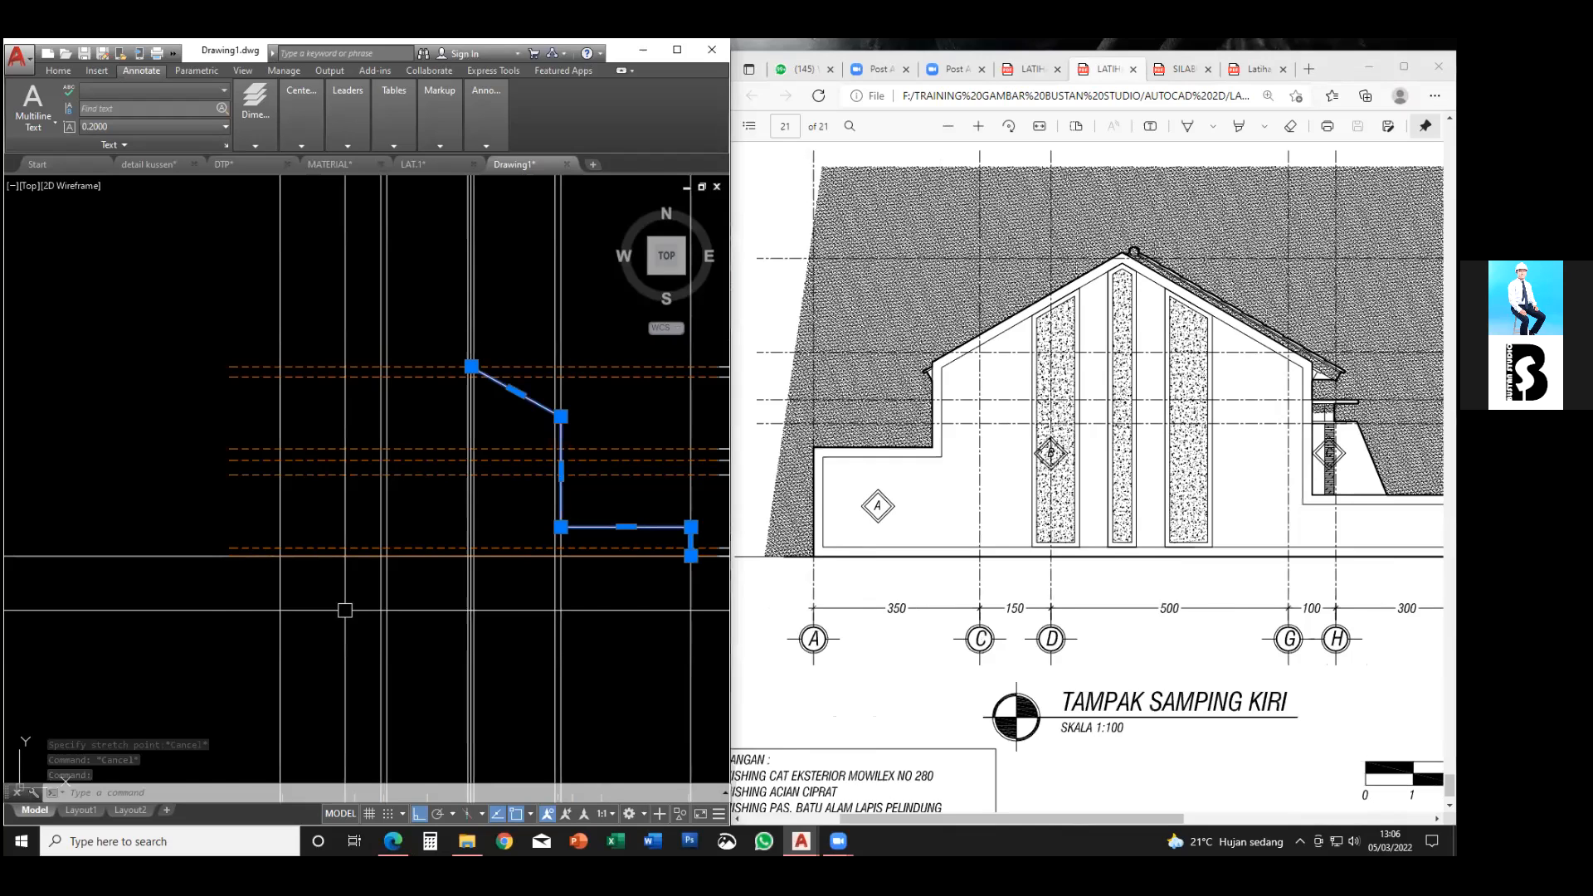
pyautogui.scroll(-2, 345, 610)
pyautogui.moveTo(345, 610); pyautogui.dragTo(462, 327, button='middle')
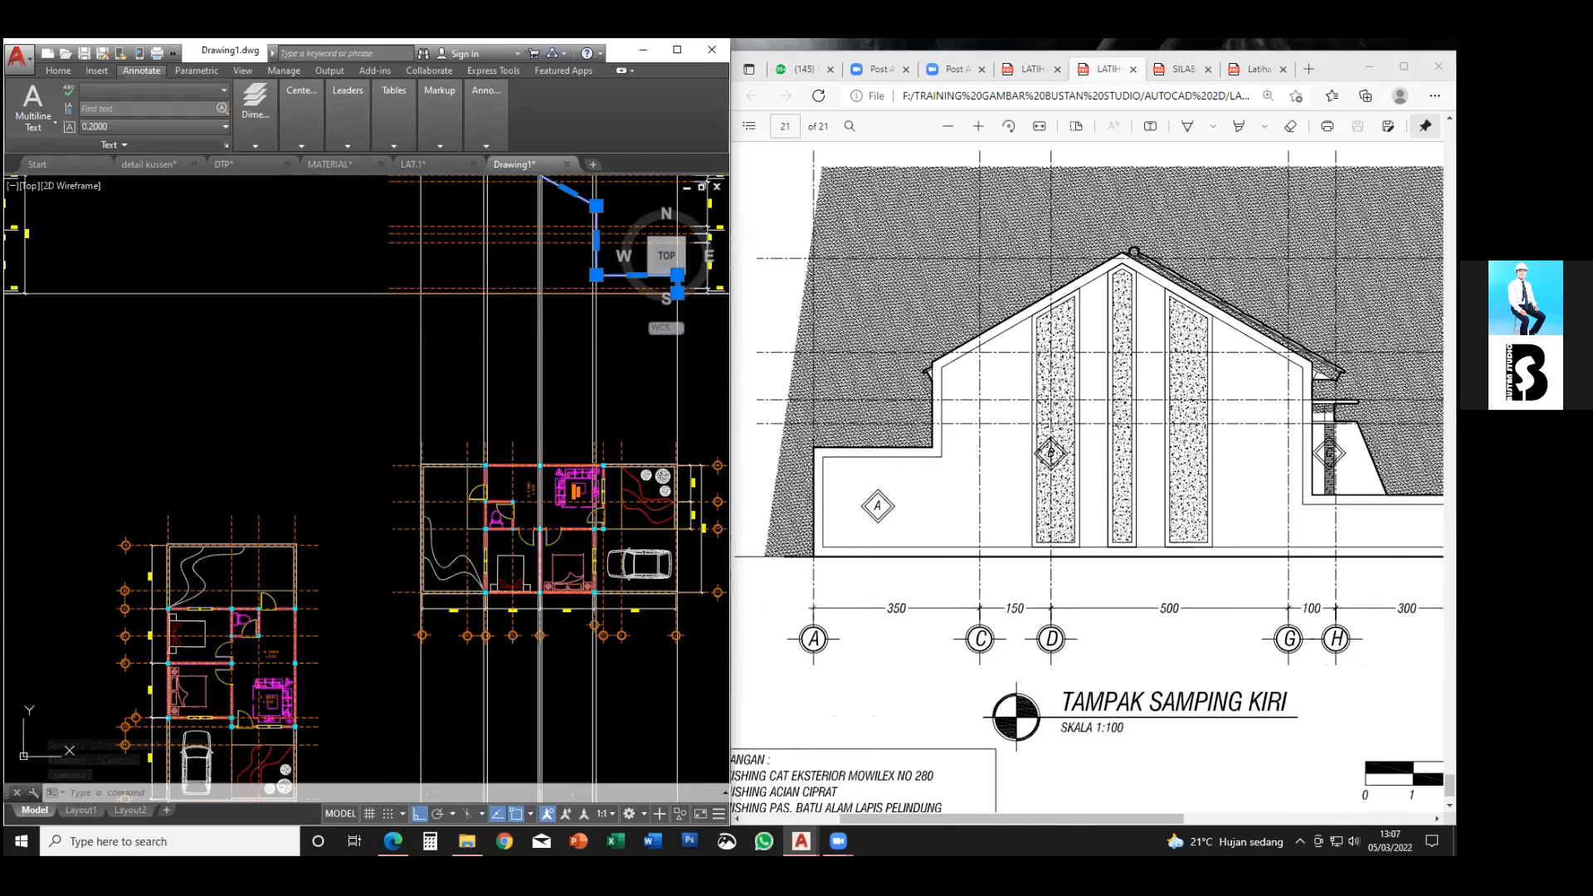
pyautogui.scroll(2, 527, 543)
pyautogui.write('xl')
pyautogui.press('Return')
pyautogui.write('v')
pyautogui.press('Return')
pyautogui.moveTo(381, 554); pyautogui.dragTo(263, 496, button='middle')
pyautogui.click(314, 623)
pyautogui.scroll(2, 531, 615)
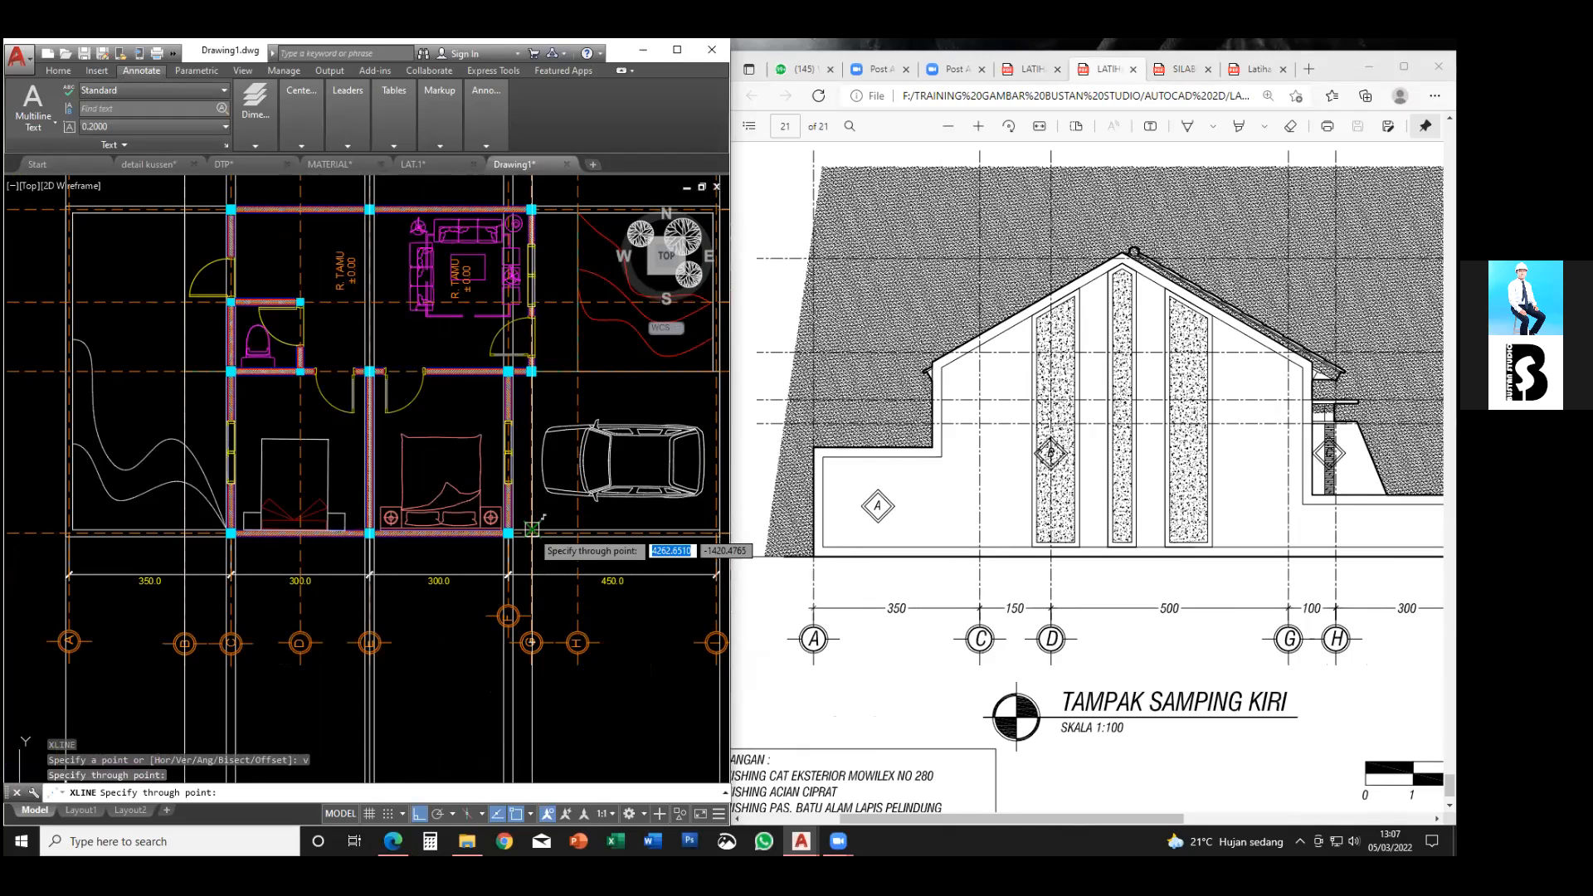
pyautogui.click(556, 371)
pyautogui.press('Escape')
pyautogui.scroll(-4, 511, 417)
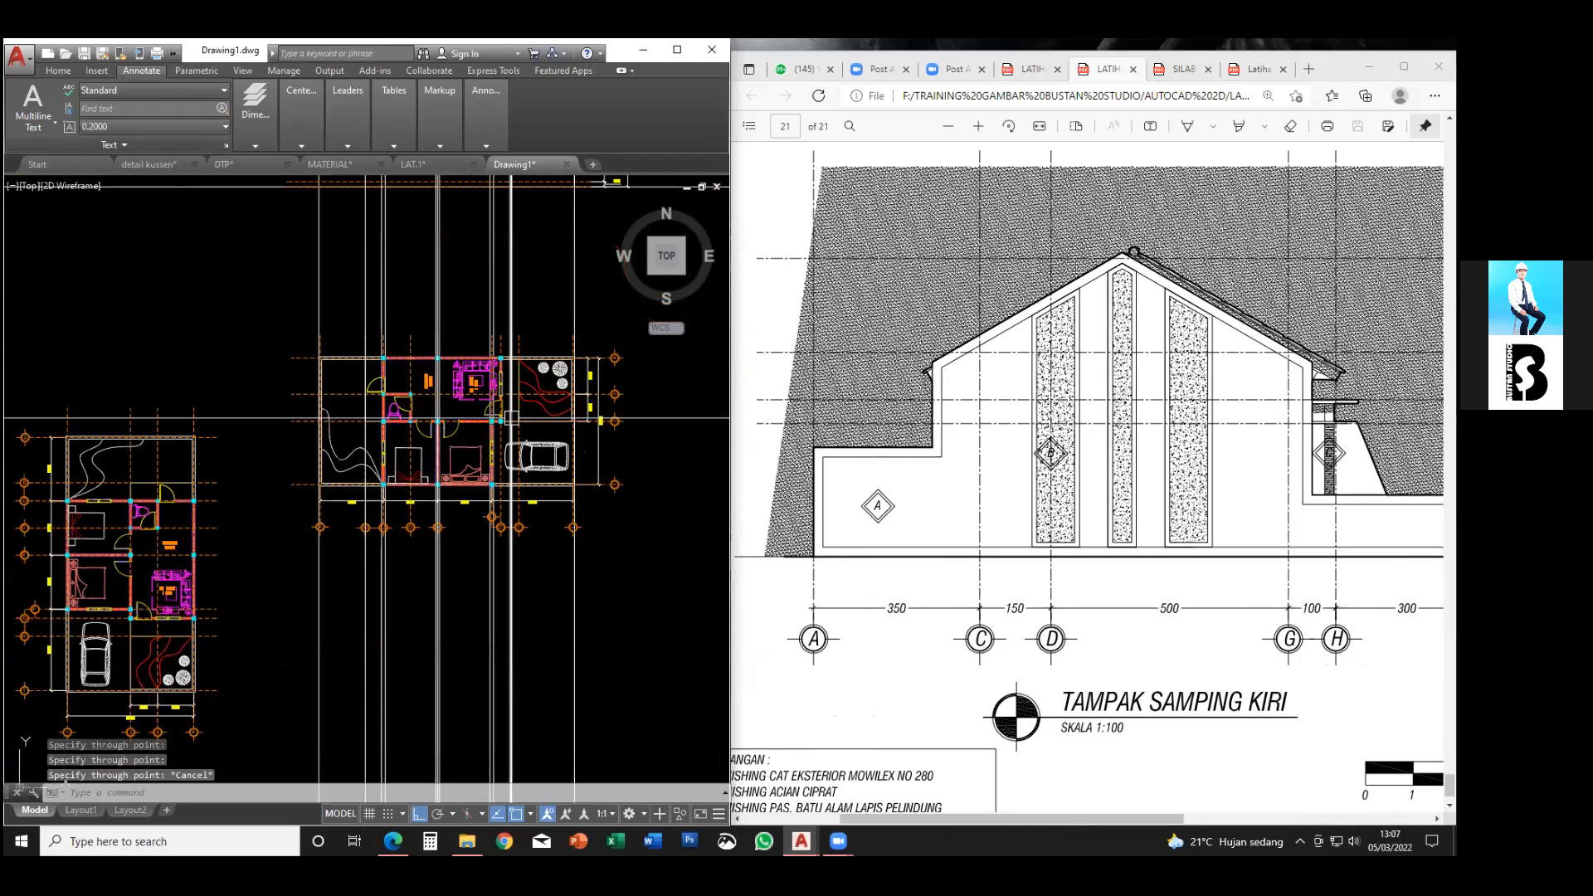
# - Add a horizontal construction line through the lower end of the sloping roof edge
pyautogui.scroll(6, 511, 417)
pyautogui.press('space')
pyautogui.write('h')
pyautogui.click(477, 335)
pyautogui.press('Escape')
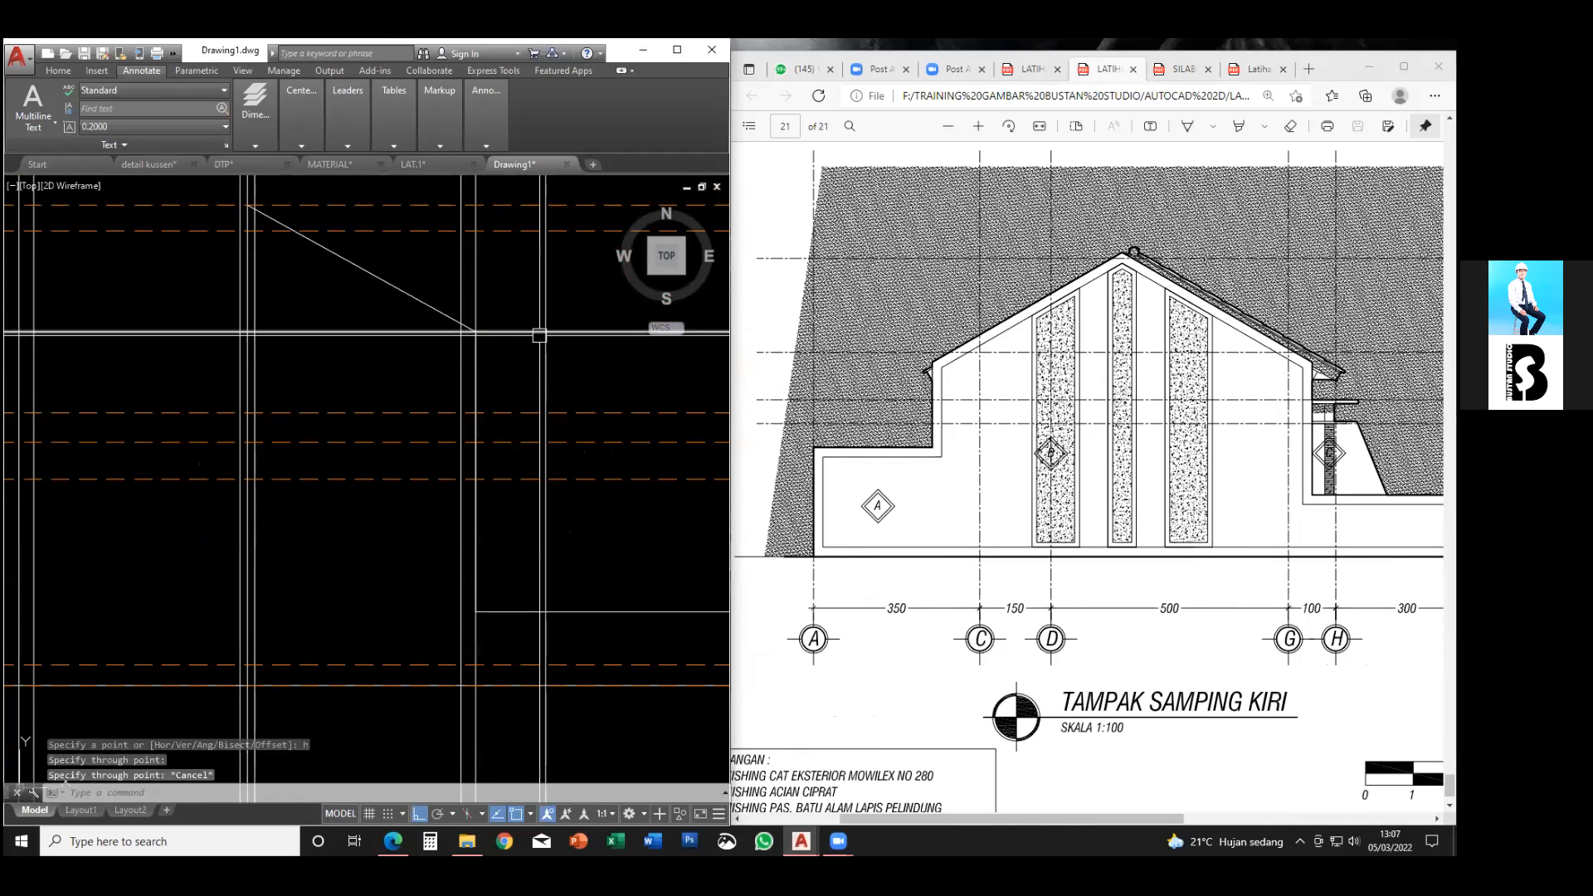
# - Stretch the outline's vertical wall segment outward to the construction line midway between grids G and H
pyautogui.click(478, 463)
pyautogui.scroll(-4, 481, 464)
pyautogui.moveTo(496, 479); pyautogui.dragTo(492, 324, button='middle')
pyautogui.scroll(2, 483, 223)
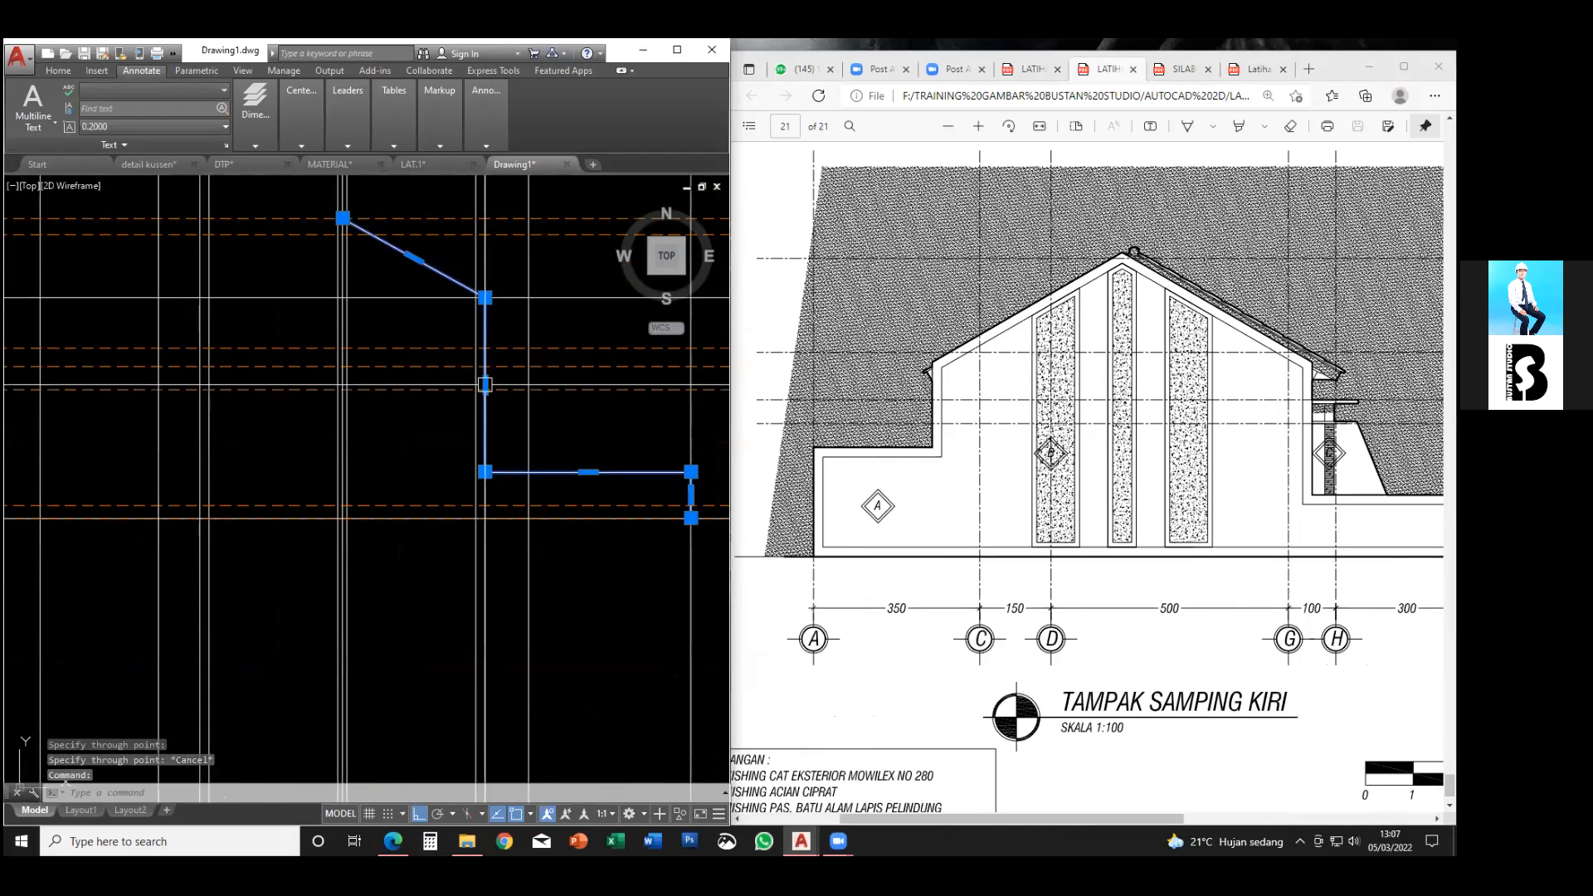
pyautogui.click(486, 385)
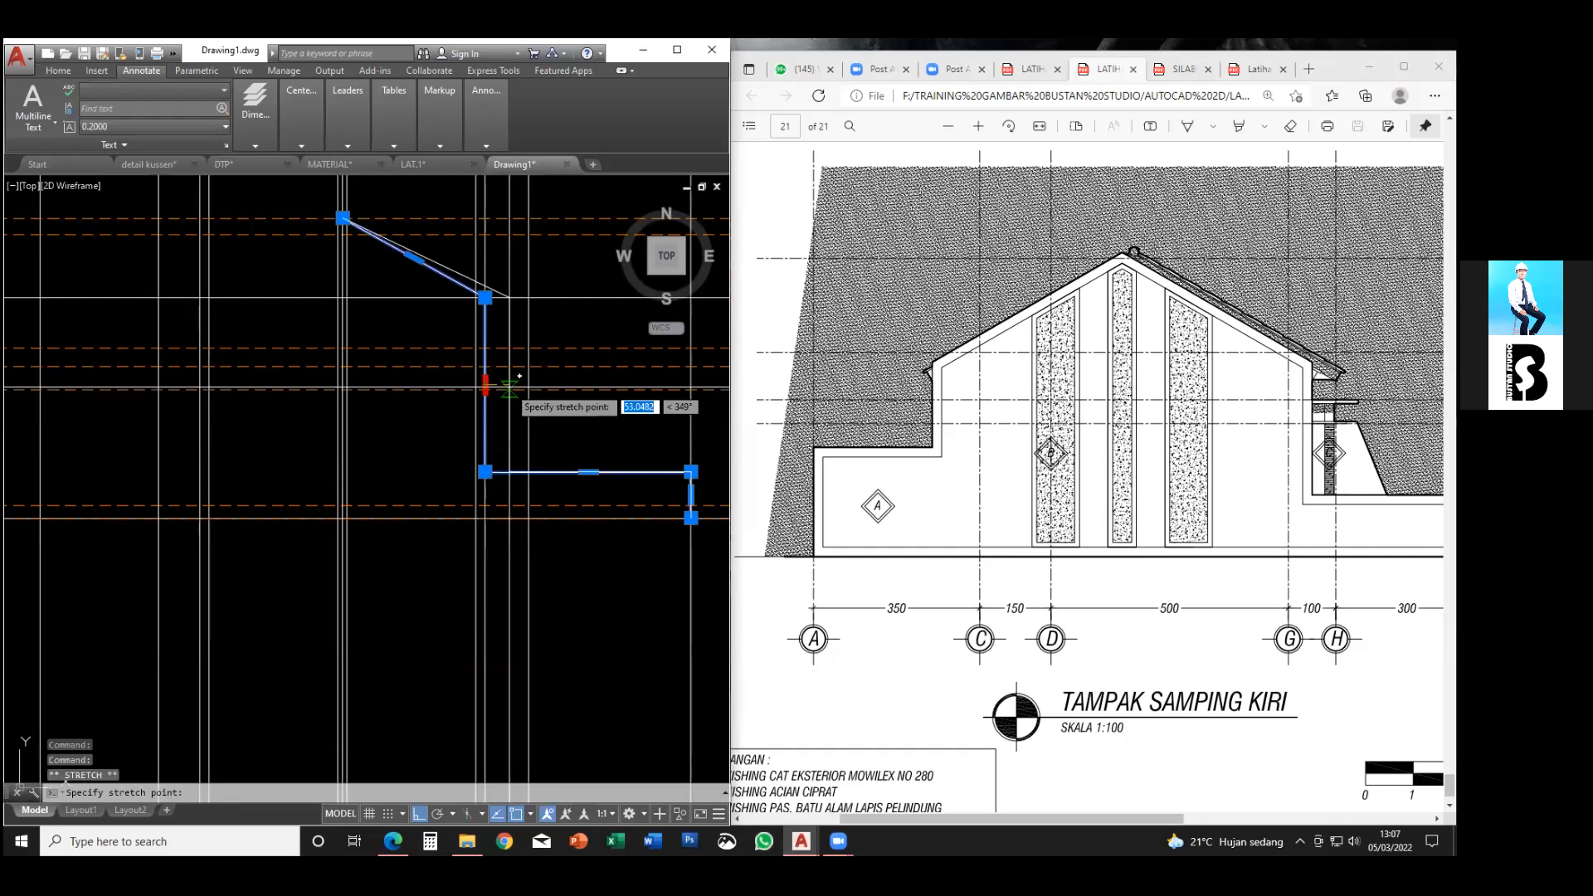
pyautogui.click(529, 388)
pyautogui.press('Escape')
# - Draw the opposite roof slope as a polyline from the ridge to the horizontal construction line's intersection with grid B
pyautogui.scroll(-2, 451, 393)
pyautogui.moveTo(461, 411); pyautogui.dragTo(526, 412, button='middle')
pyautogui.scroll(2, 416, 381)
pyautogui.scroll(-4, 418, 381)
pyautogui.moveTo(419, 381); pyautogui.dragTo(445, 387, button='middle')
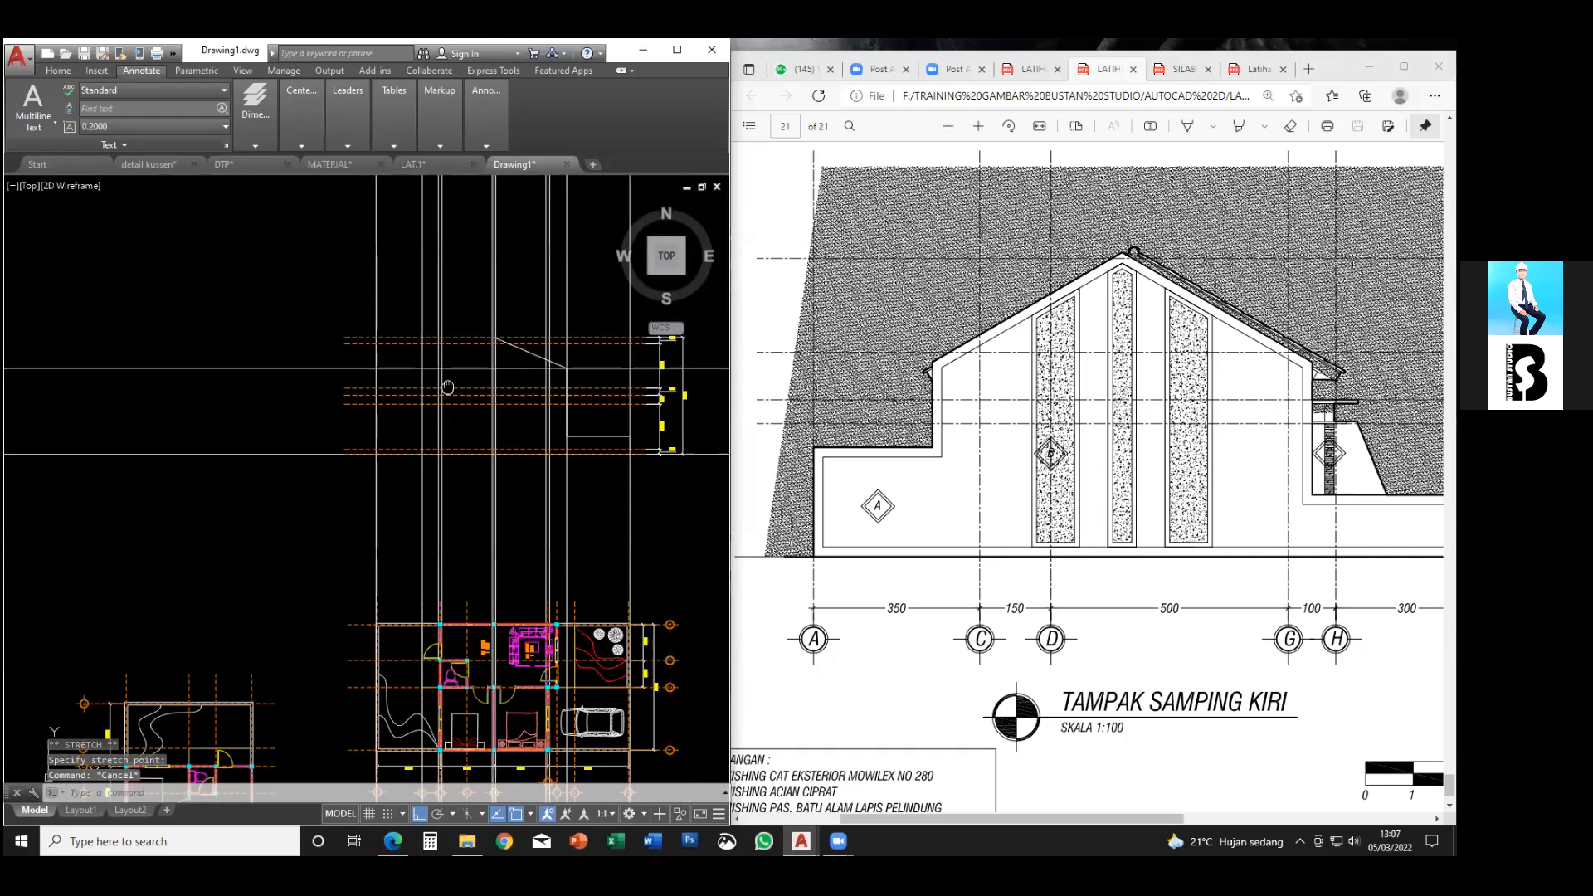
pyautogui.write('pl')
pyautogui.scroll(4, 483, 348)
pyautogui.scroll(2, 526, 321)
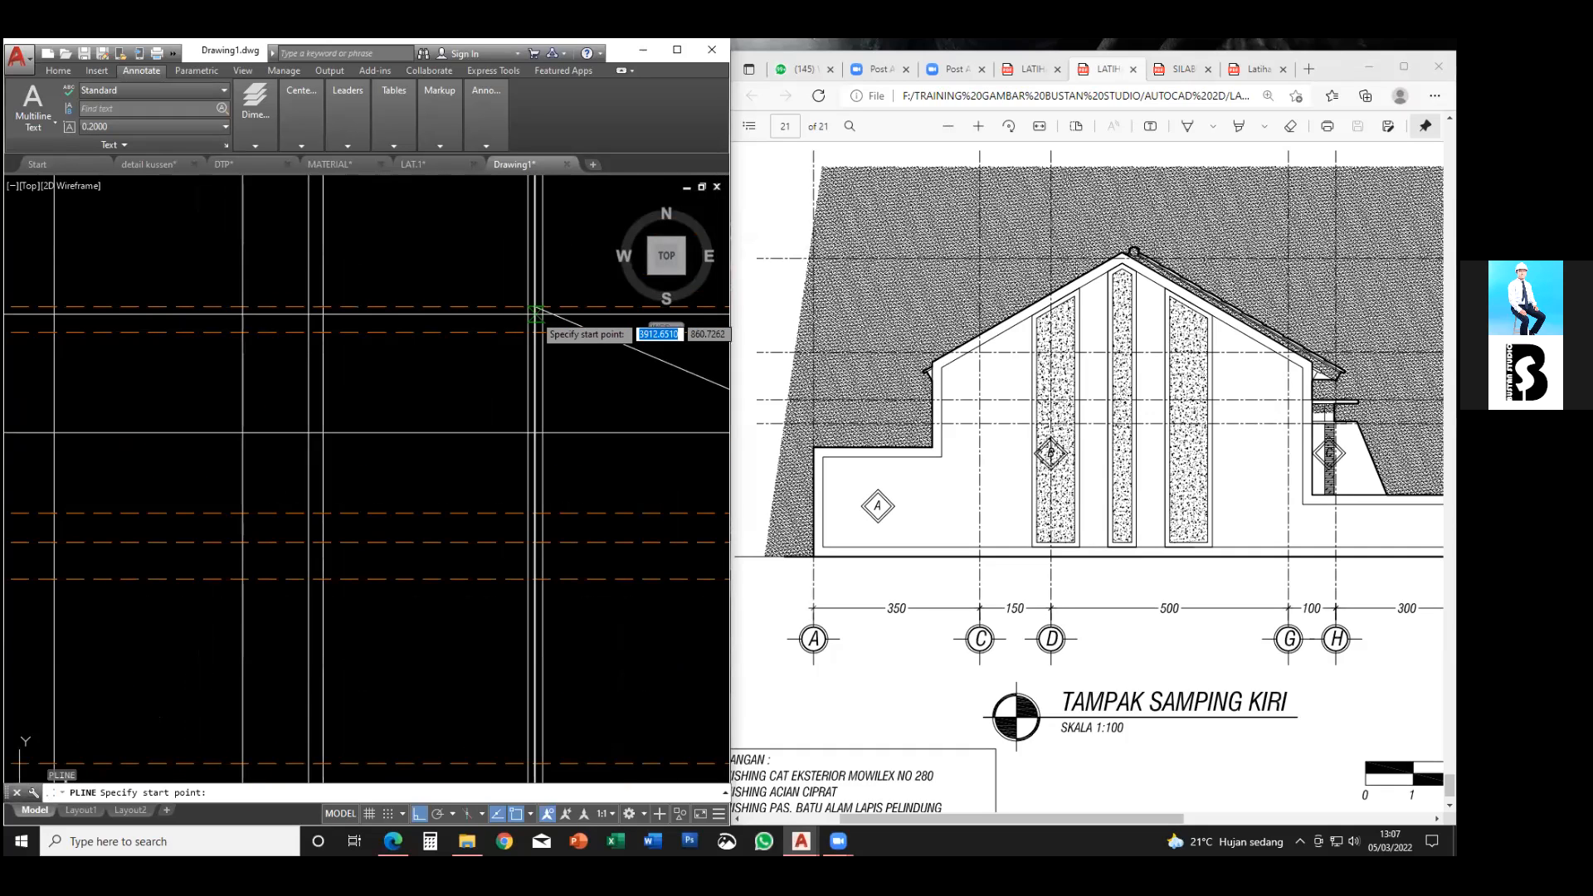
pyautogui.click(535, 314)
pyautogui.moveTo(243, 432); pyautogui.dragTo(314, 306, button='middle')
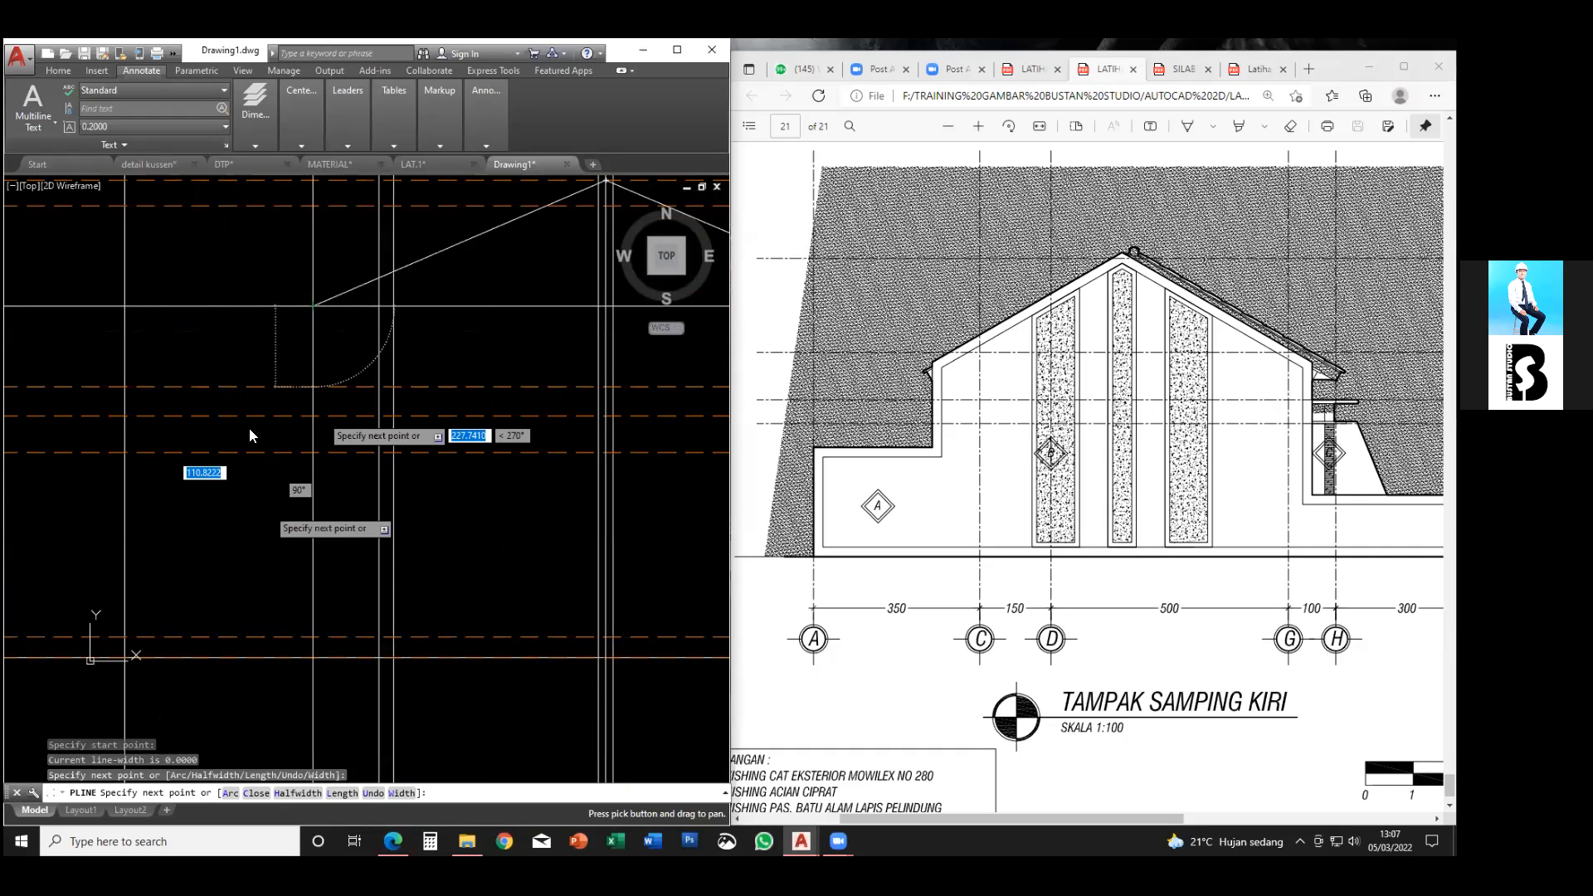
pyautogui.moveTo(249, 435); pyautogui.dragTo(322, 375, button='middle')
pyautogui.scroll(-2, 322, 375)
pyautogui.press('Escape')
# - Draw the rear boundary wall as a polyline from the ground line at grid A, 200 up, then horizontally to grid B
pyautogui.press('space')
pyautogui.click(243, 514)
pyautogui.write('20')
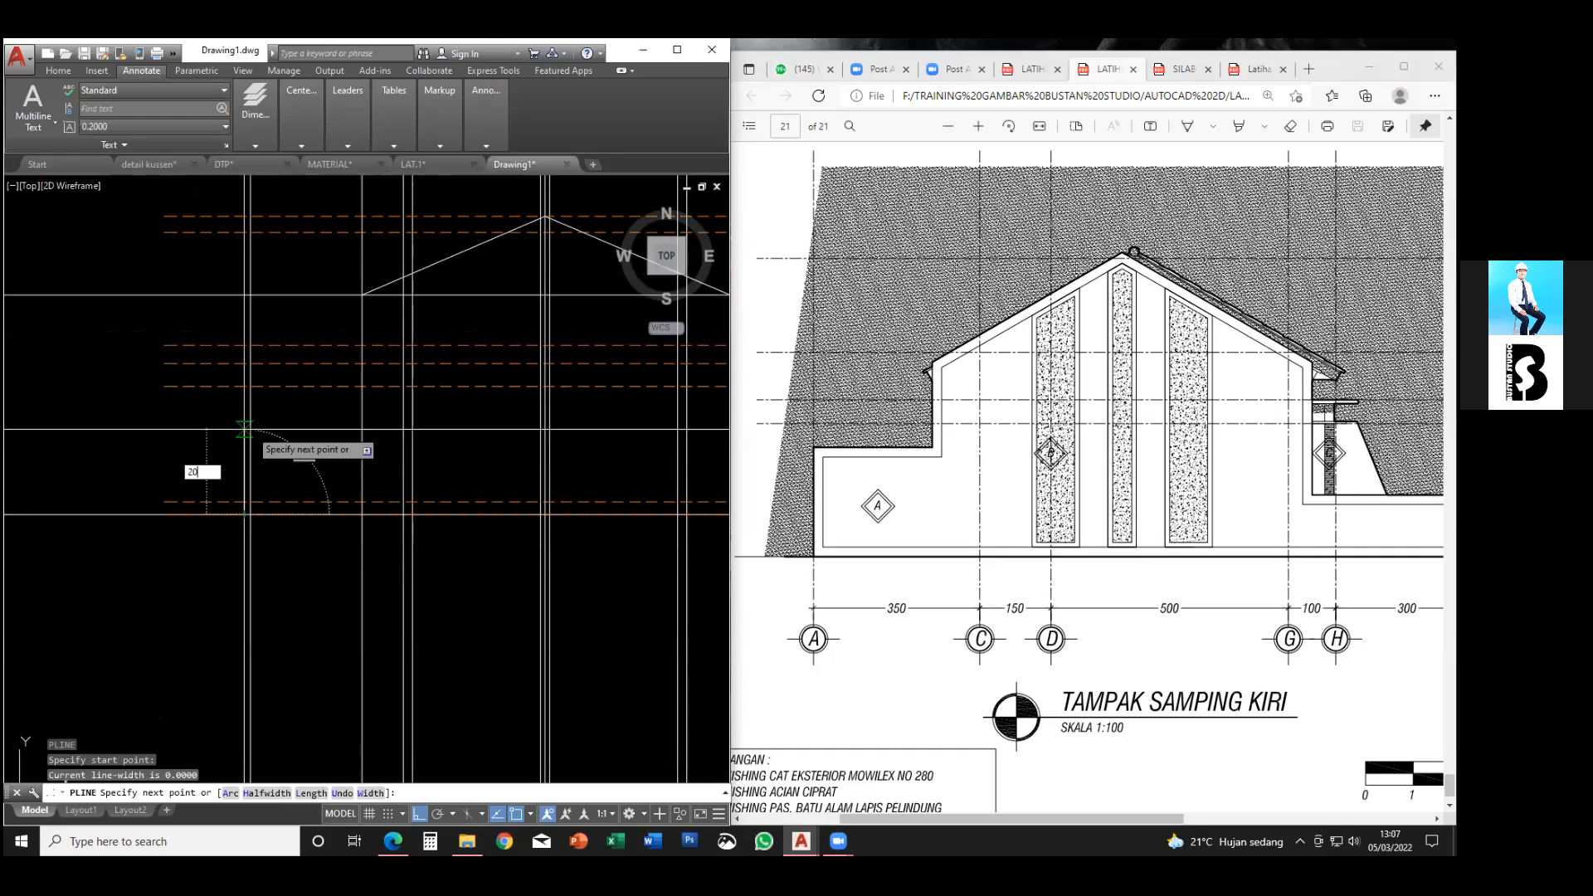
pyautogui.press('Escape')
pyautogui.press('space')
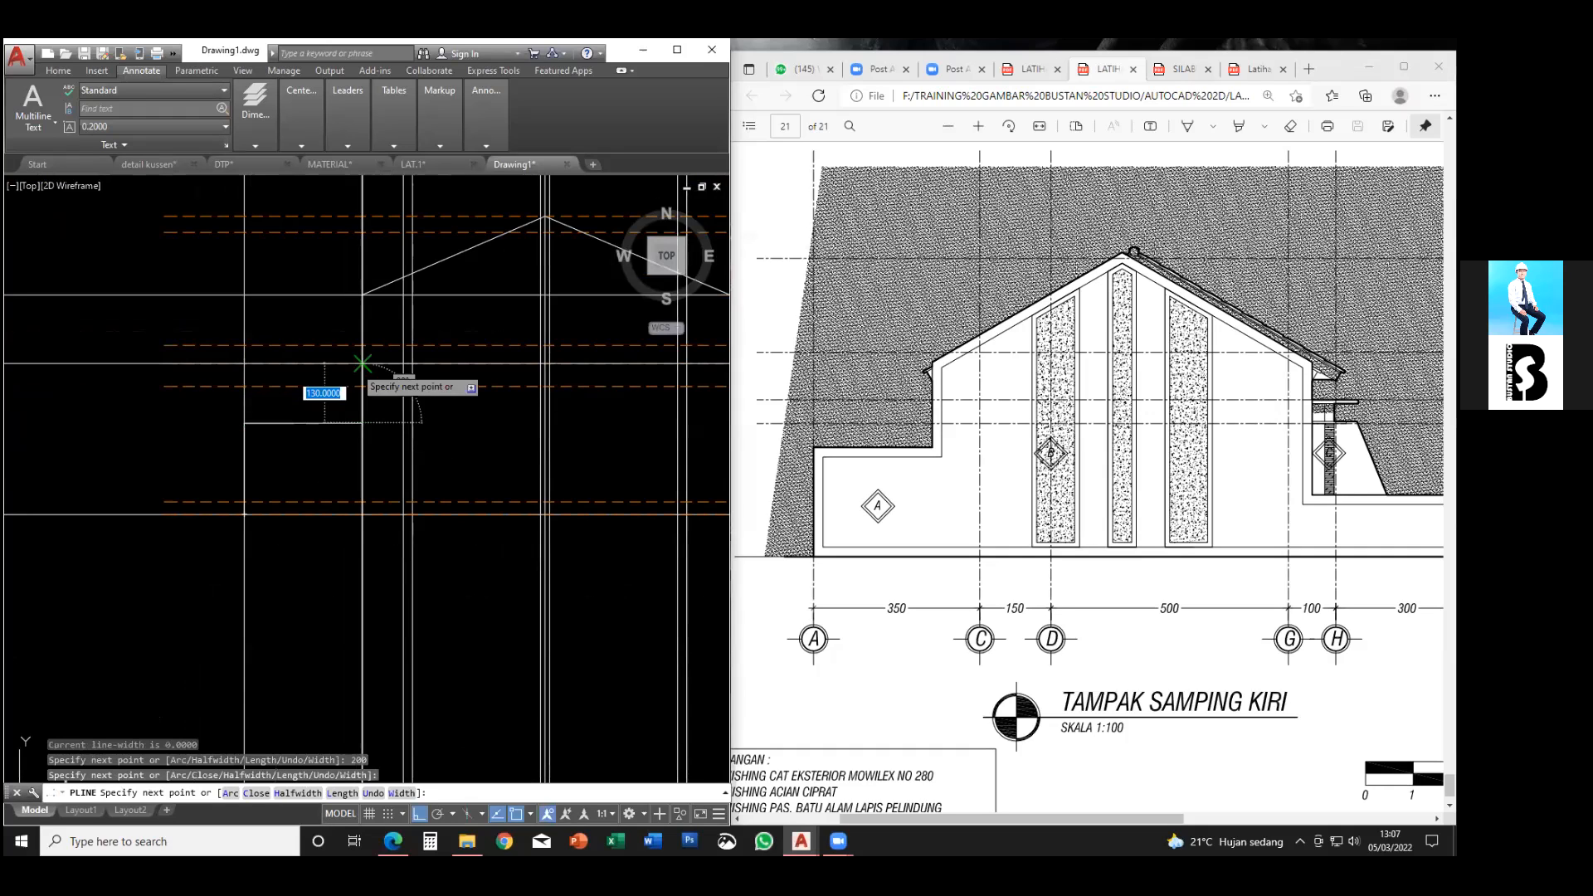
pyautogui.scroll(-4, 244, 423)
pyautogui.press('Escape')
pyautogui.scroll(2, 419, 413)
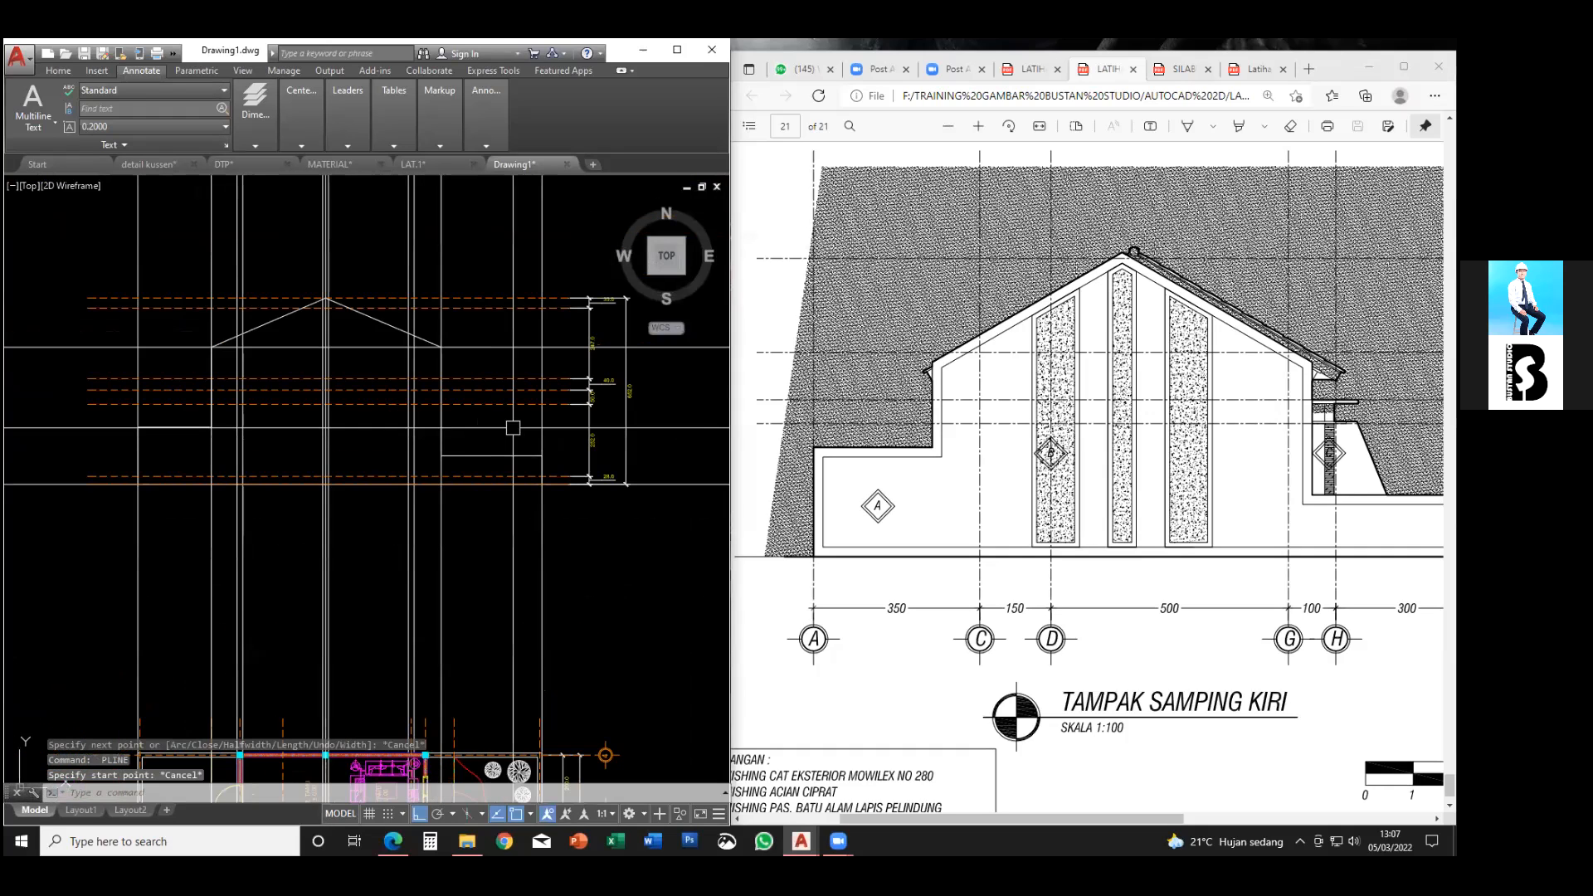
# - Erase the intermediate dashed level lines between the ridge and floor levels of the elevation
pyautogui.click(487, 436)
pyautogui.click(482, 358)
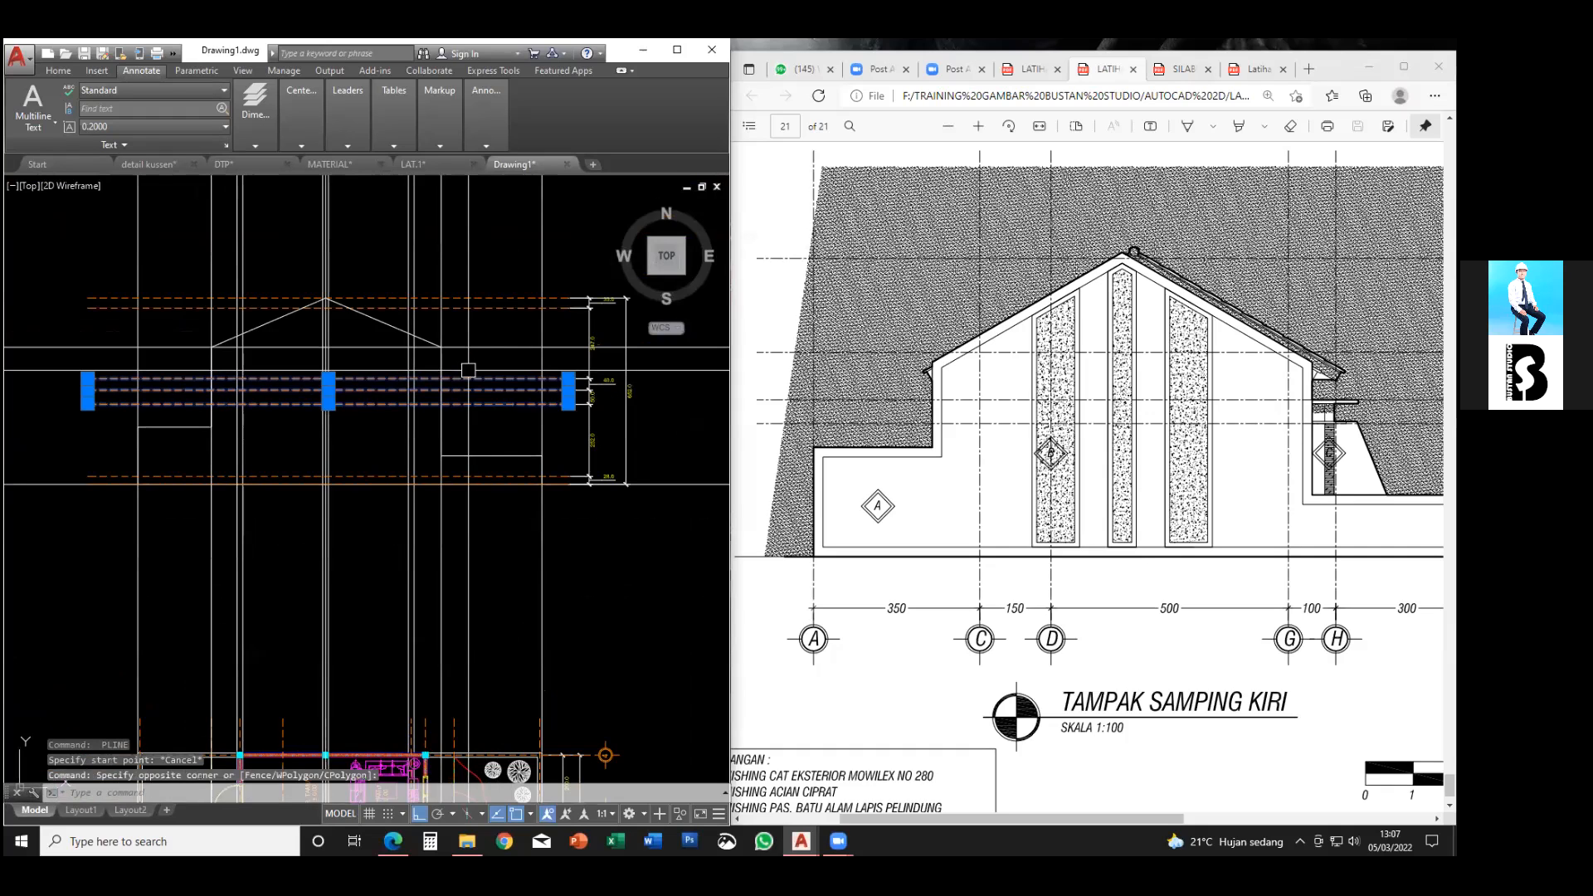
pyautogui.click(475, 308)
pyautogui.press('Delete')
# - Erase the vertical projection lines and the remaining horizontal construction line around the house outline
pyautogui.moveTo(550, 575); pyautogui.dragTo(633, 568, button='middle')
pyautogui.click(637, 569)
pyautogui.click(171, 547)
pyautogui.press('Delete')
pyautogui.moveTo(261, 534); pyautogui.dragTo(249, 558, button='middle')
pyautogui.click(520, 363)
pyautogui.press('Delete')
# - Offset both halves of the house outline 20 inward
pyautogui.scroll(-2, 534, 465)
pyautogui.moveTo(497, 482)
pyautogui.mouseDown(button='middle')
pyautogui.moveTo(520, 478)
pyautogui.moveTo(525, 398)
pyautogui.mouseUp(button='middle')
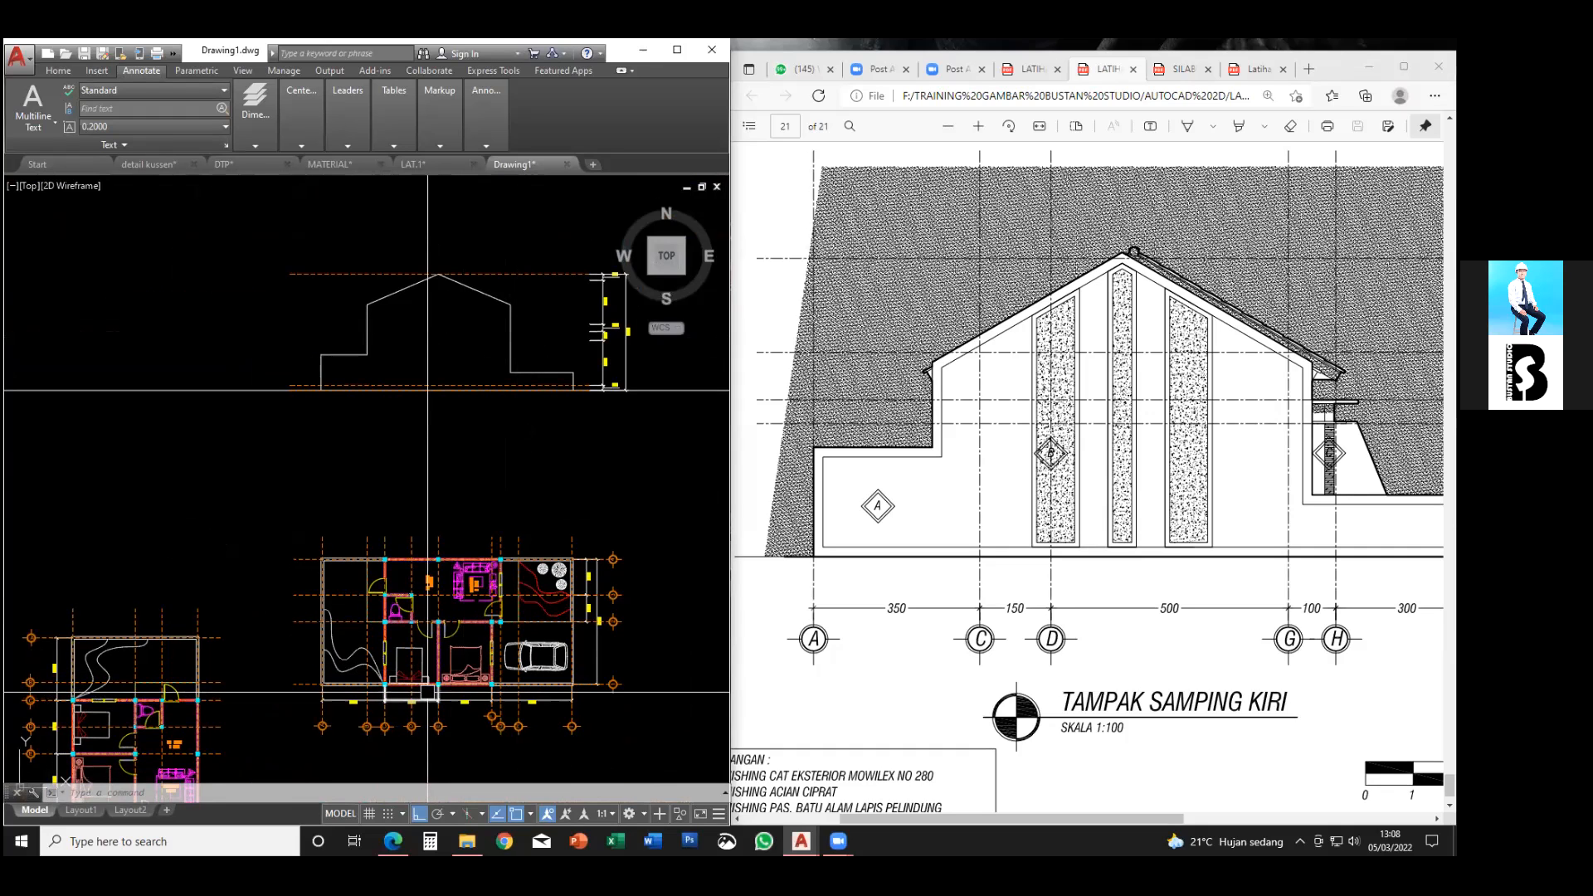
pyautogui.scroll(2, 431, 688)
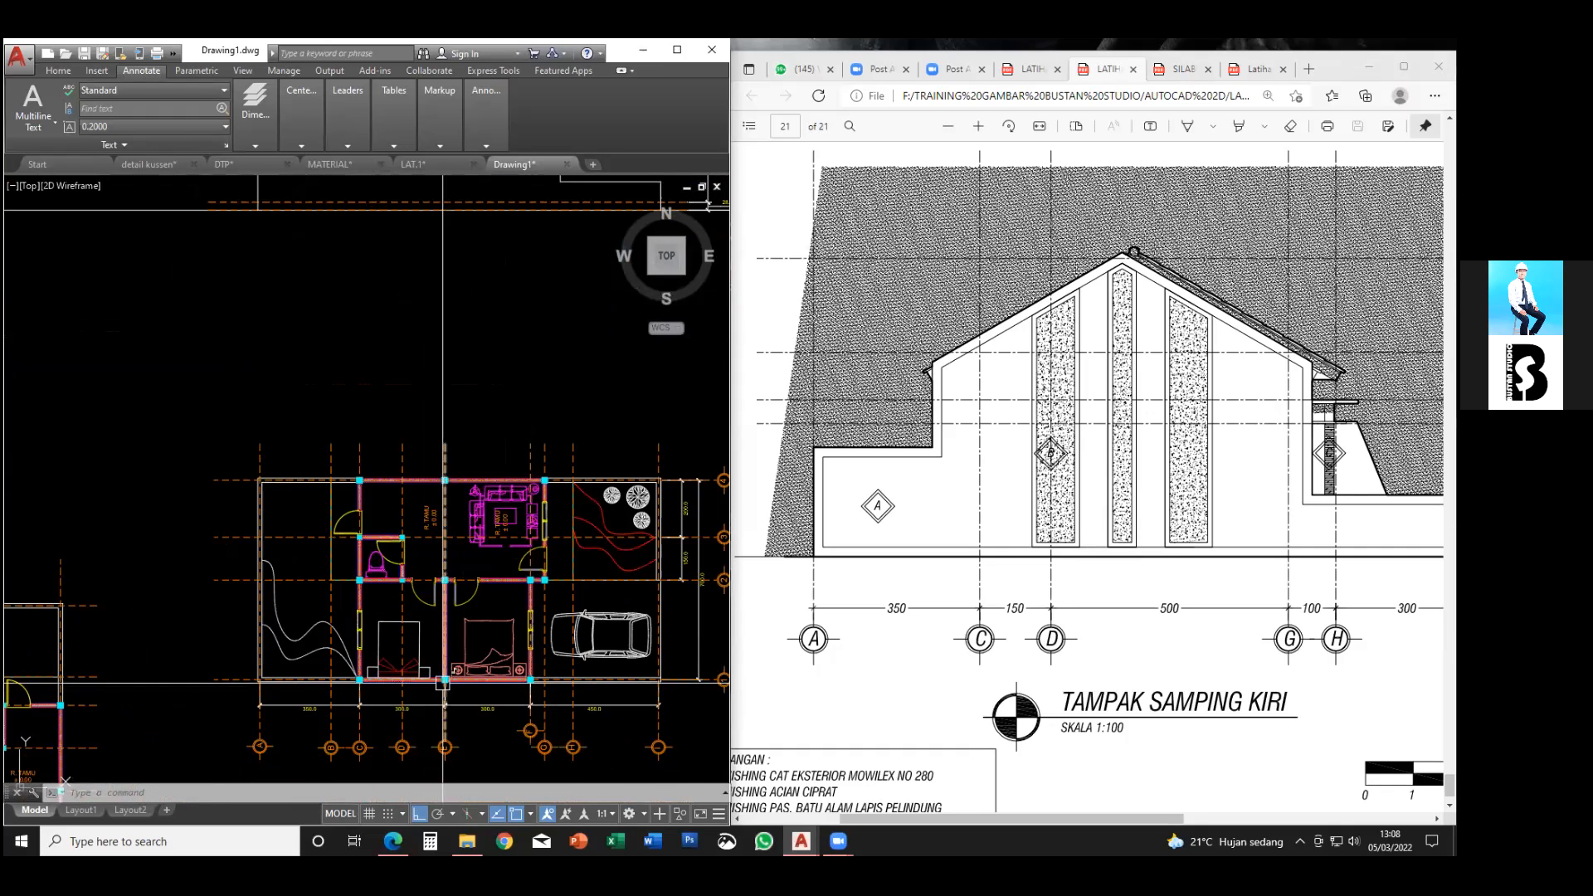
pyautogui.moveTo(460, 496); pyautogui.dragTo(450, 379, button='middle')
pyautogui.moveTo(451, 541); pyautogui.dragTo(413, 736, button='middle')
pyautogui.moveTo(423, 380); pyautogui.dragTo(418, 550, button='middle')
pyautogui.moveTo(421, 431)
pyautogui.mouseDown(button='middle')
pyautogui.moveTo(433, 479)
pyautogui.moveTo(427, 463)
pyautogui.mouseUp(button='middle')
pyautogui.click(503, 401)
pyautogui.press('Escape')
pyautogui.write('o')
pyautogui.press('Return')
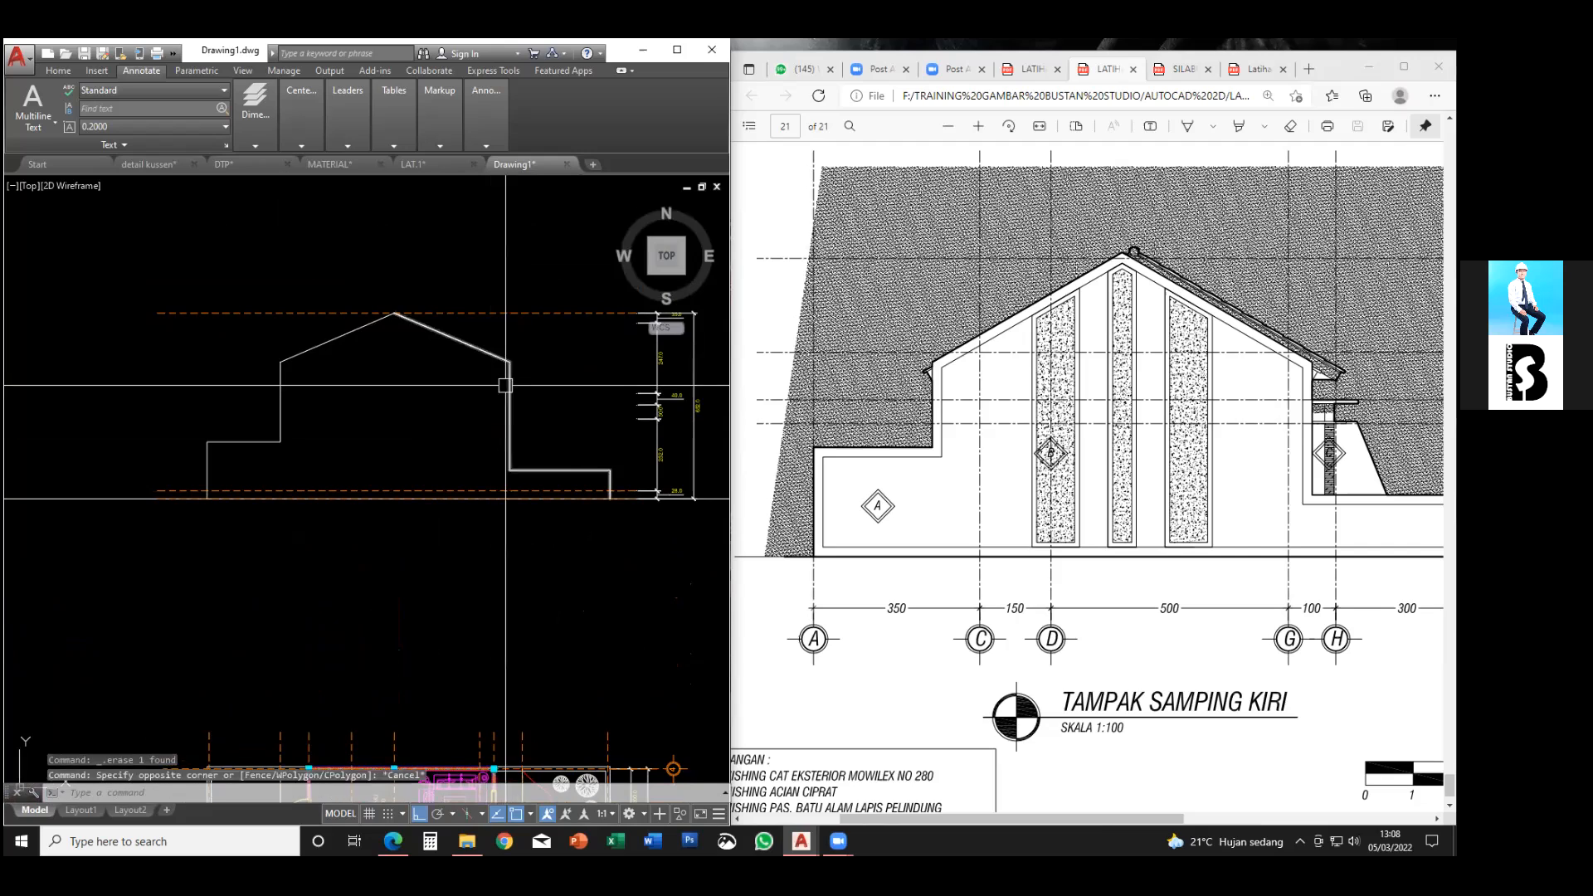
pyautogui.write('20')
pyautogui.press('Return')
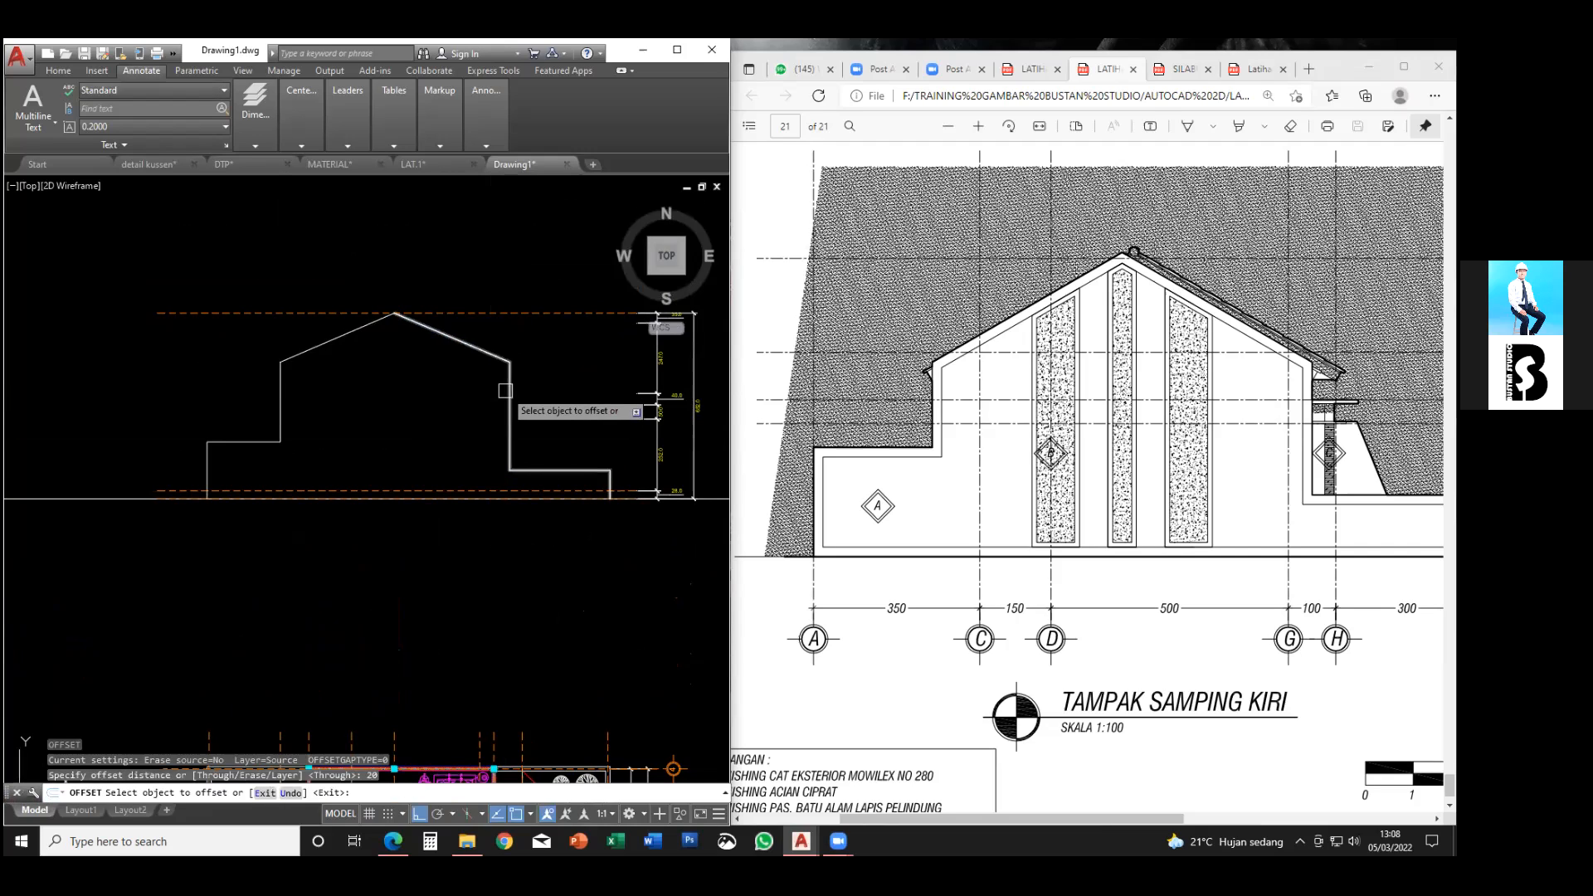
pyautogui.click(506, 389)
pyautogui.click(460, 405)
pyautogui.click(322, 342)
pyautogui.click(319, 365)
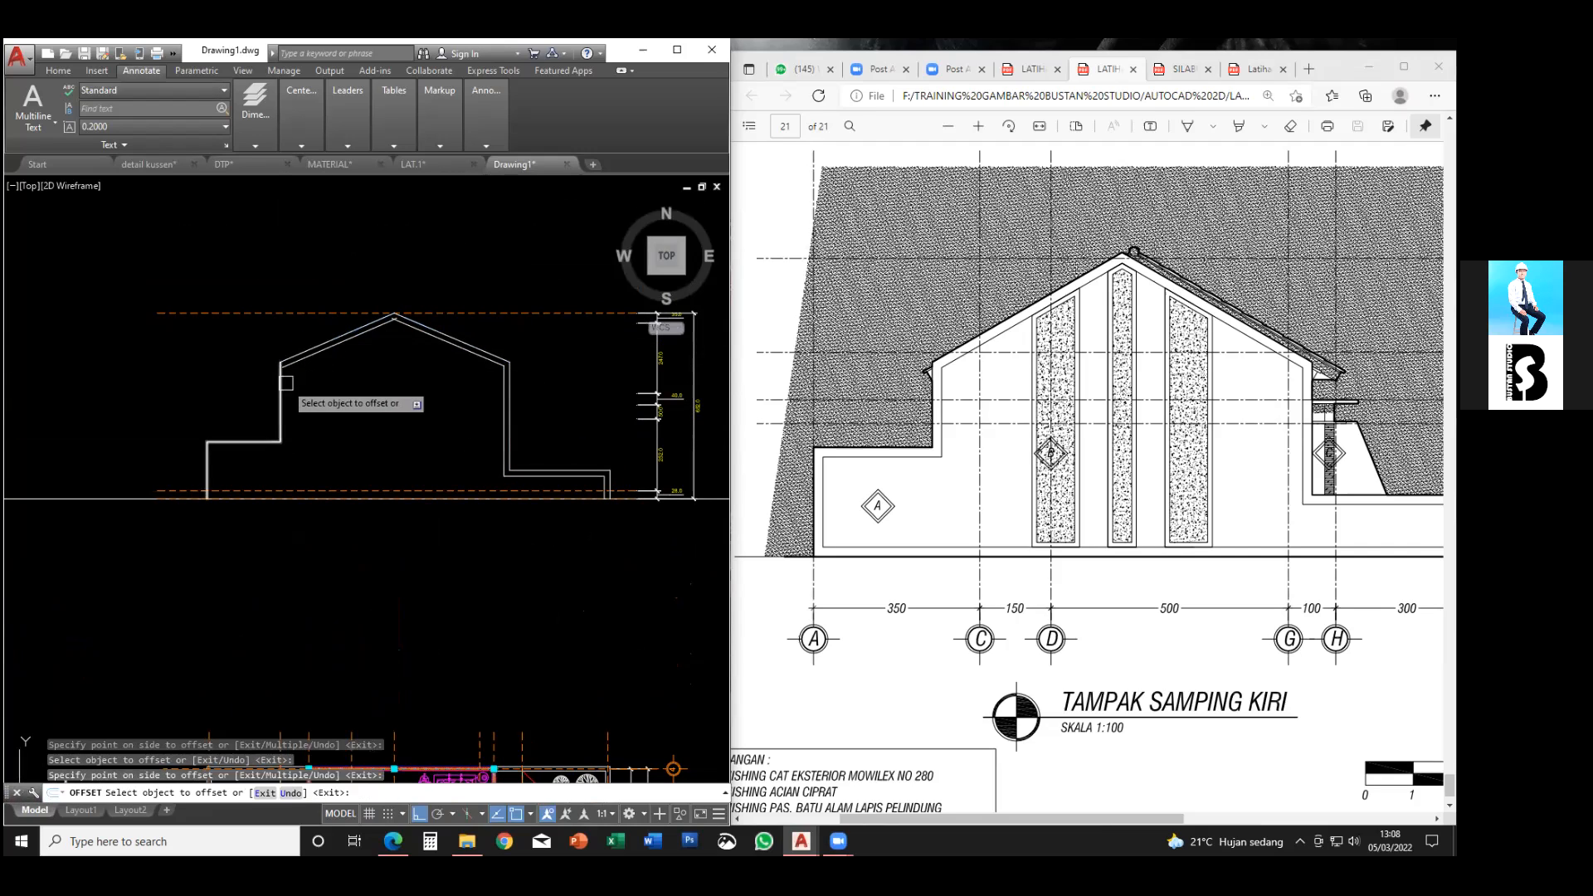
# - Draw a ground line between the lower ends of the outline at the rear and front boundary walls
pyautogui.scroll(4, 214, 515)
pyautogui.scroll(2, 224, 475)
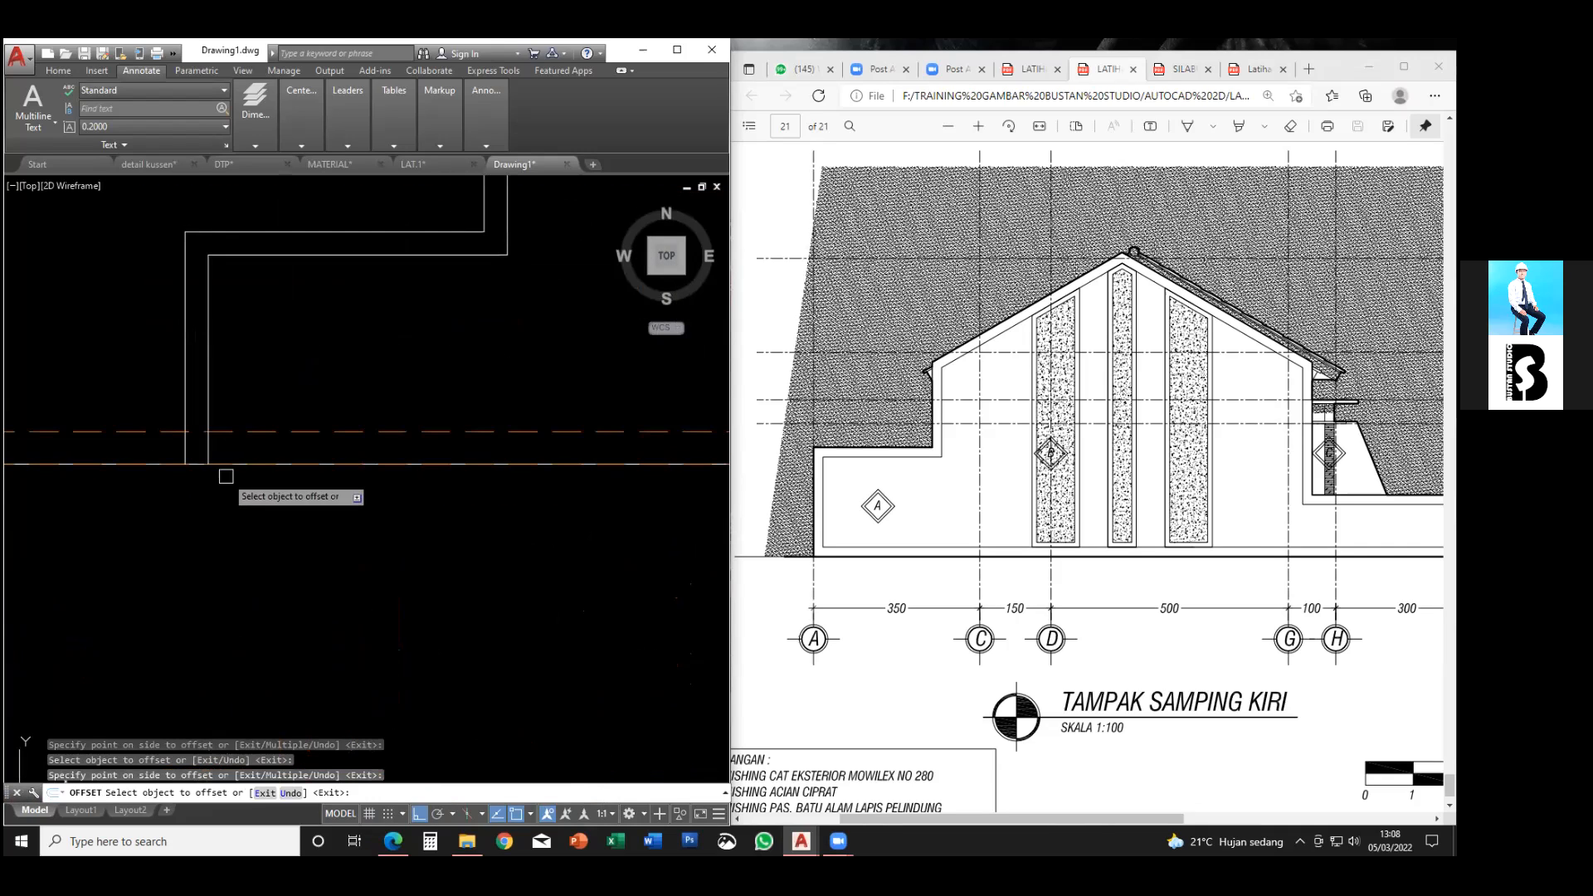
pyautogui.scroll(2, 236, 467)
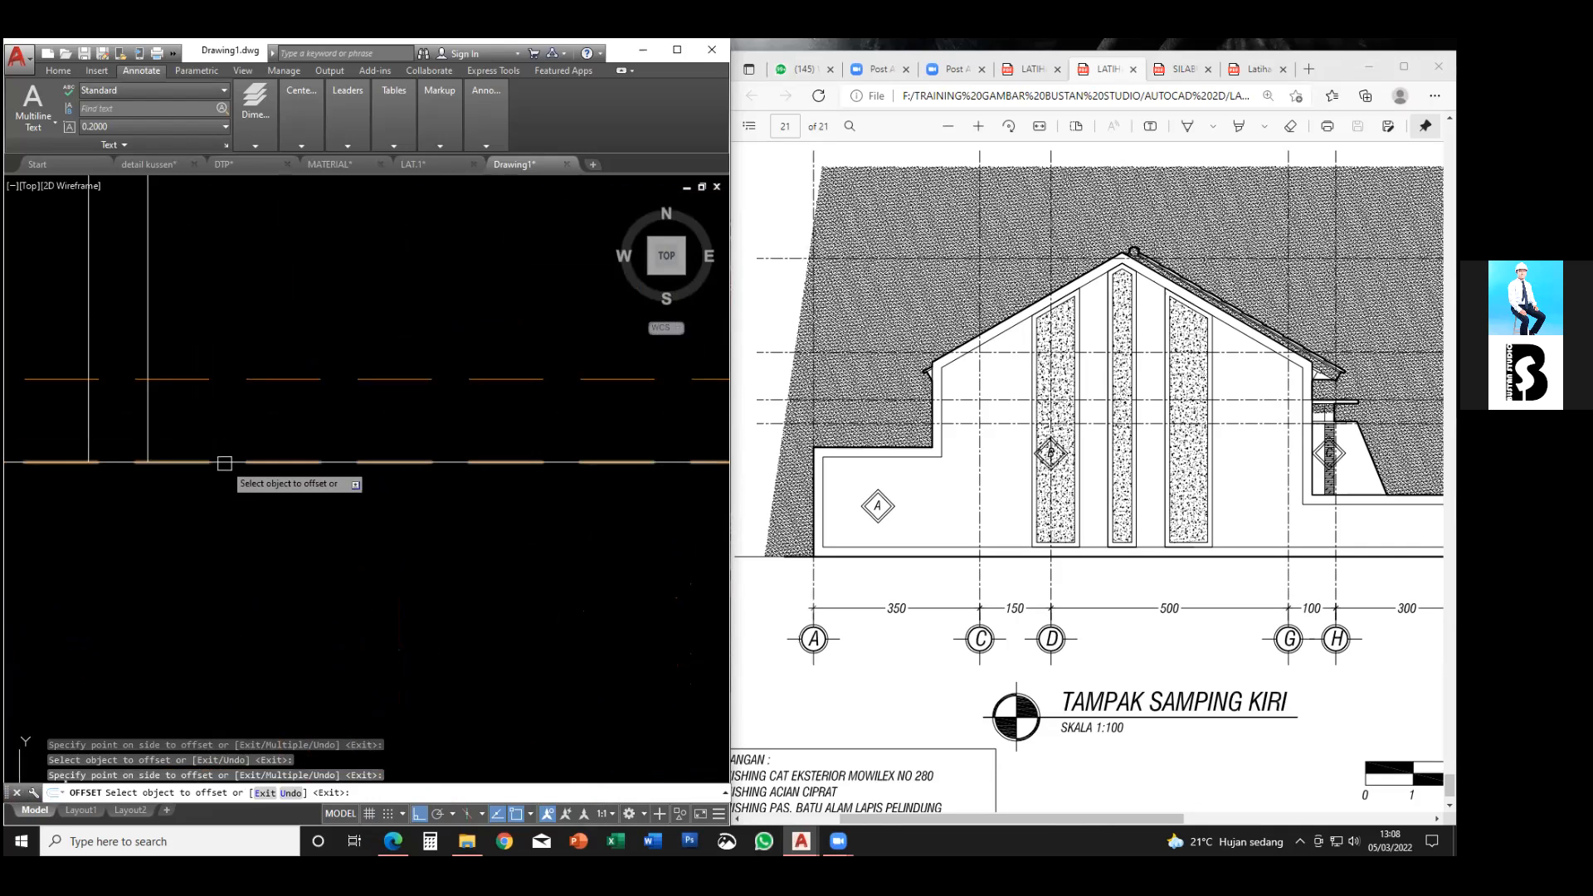
pyautogui.press('Escape')
pyautogui.press('Escape')
pyautogui.moveTo(217, 467); pyautogui.dragTo(206, 471, button='middle')
pyautogui.write('l')
pyautogui.press('Return')
pyautogui.scroll(-5, 207, 469)
pyautogui.click(150, 456)
pyautogui.scroll(5, 506, 486)
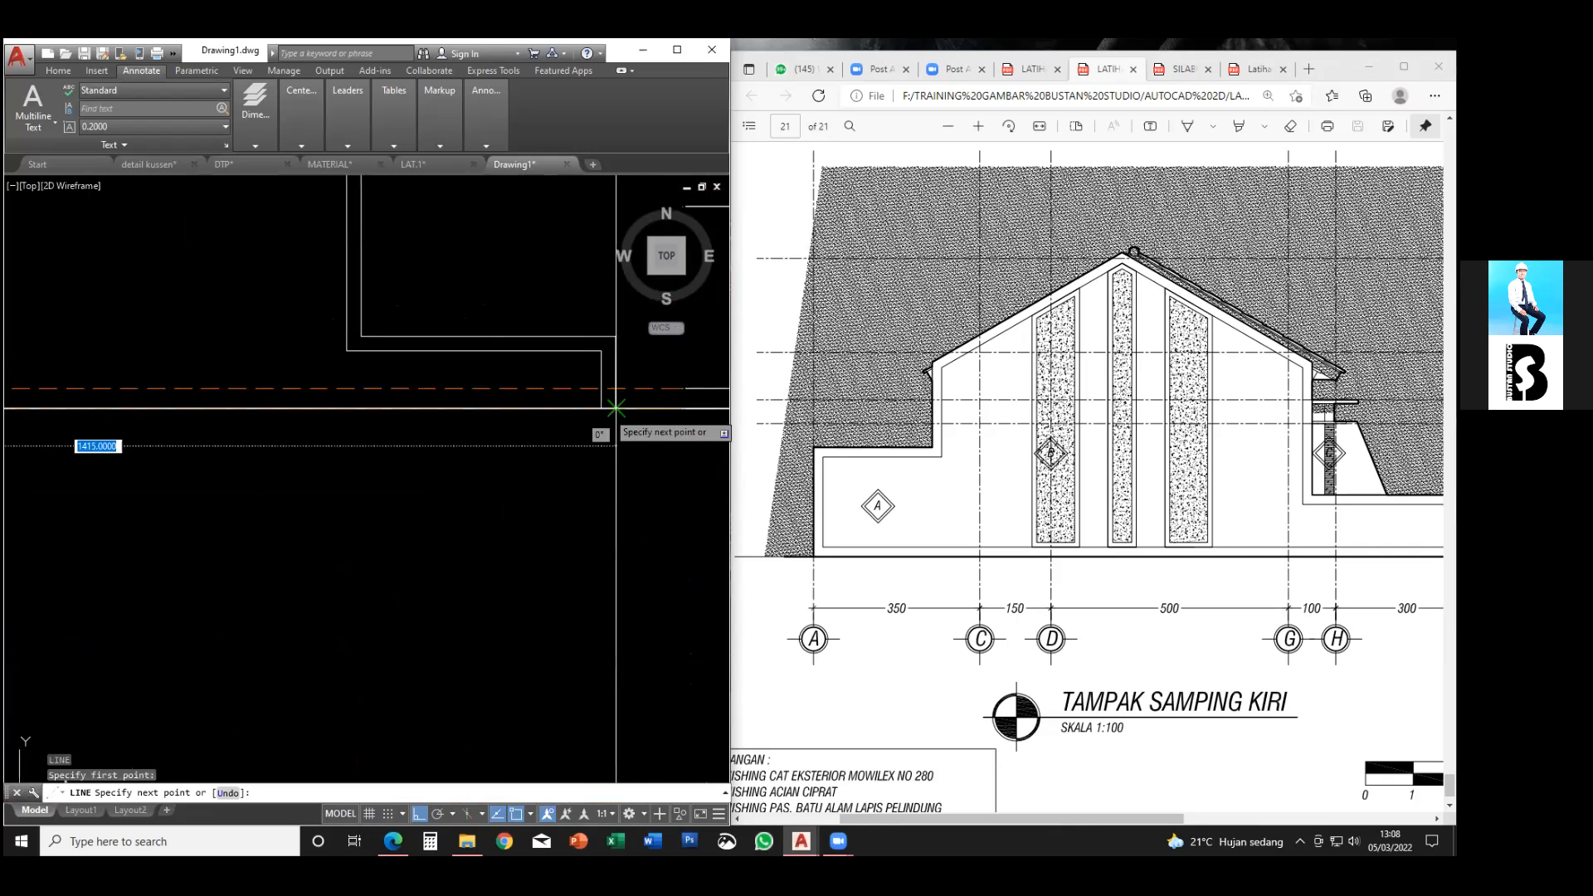
pyautogui.click(613, 406)
pyautogui.press('Escape')
# - Offset the new ground line 20 upward
pyautogui.scroll(-5, 432, 452)
pyautogui.moveTo(432, 453); pyautogui.dragTo(538, 452, button='middle')
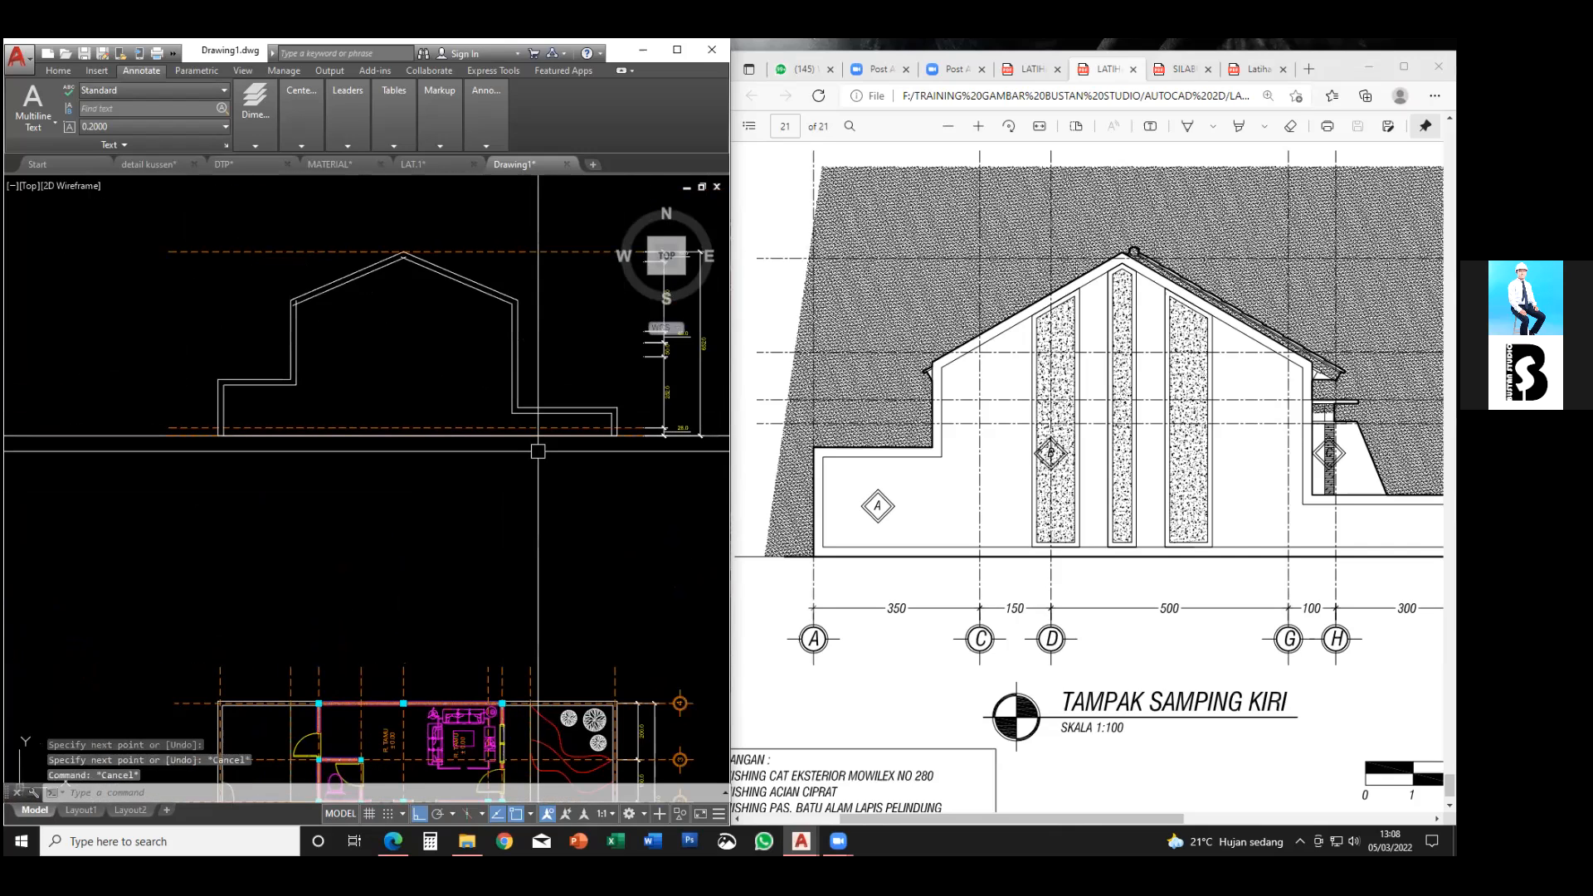
pyautogui.write('o')
pyautogui.press('Return')
pyautogui.write('20')
pyautogui.press('Return')
pyautogui.click(466, 435)
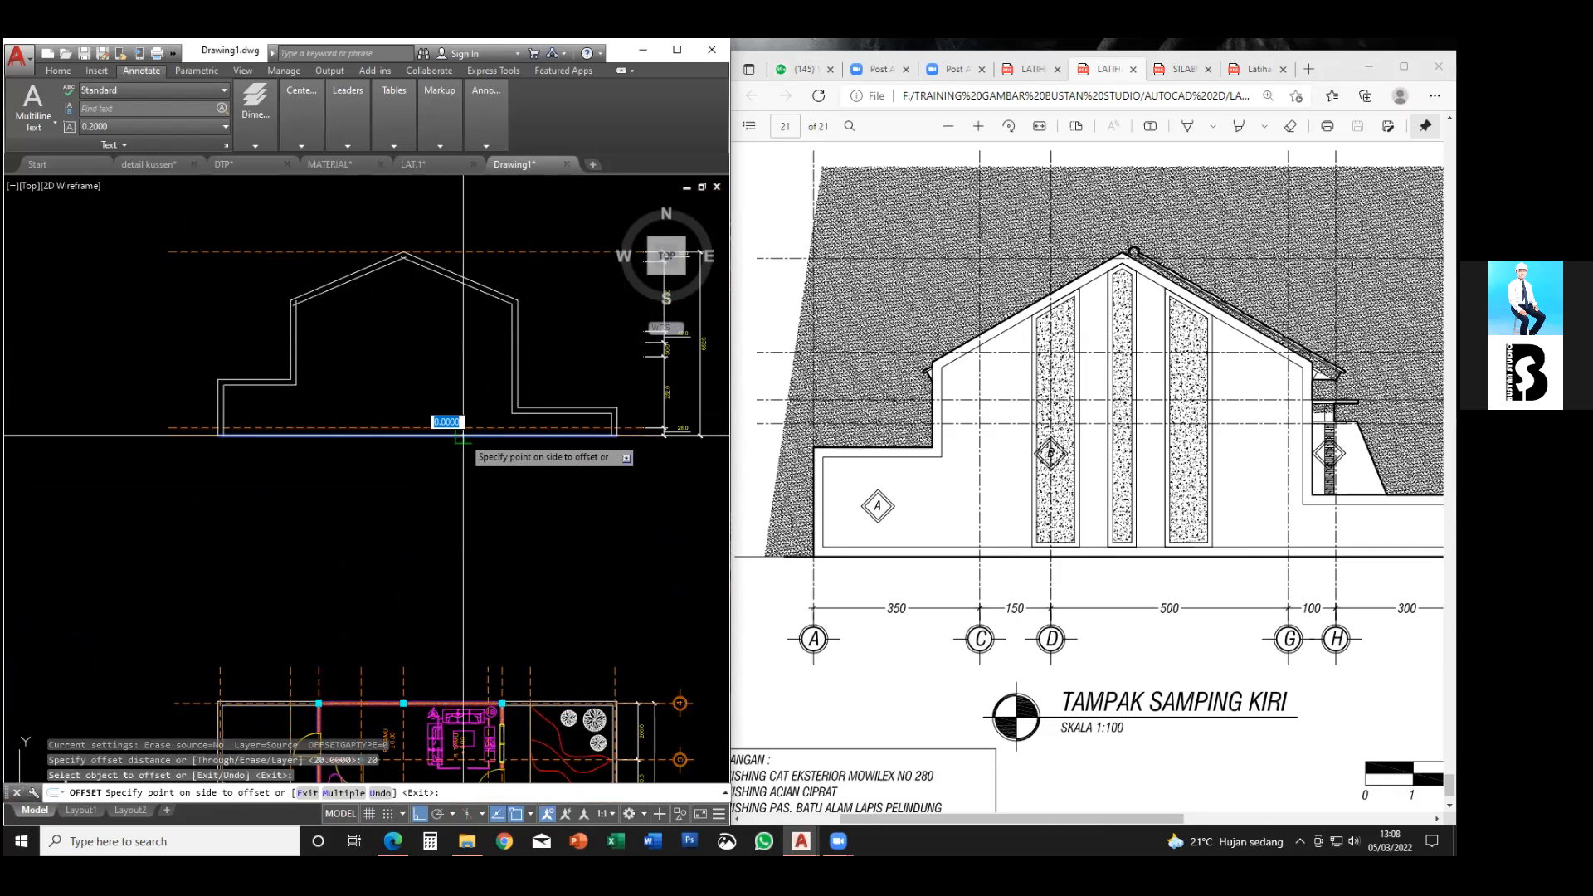
pyautogui.click(318, 448)
pyautogui.press('Escape')
pyautogui.press('Escape')
# - Fillet the offset ground line with the inner outline at the rear boundary wall to form a sharp corner
pyautogui.scroll(3, 236, 450)
pyautogui.write('f')
pyautogui.press('Return')
pyautogui.click(235, 411)
pyautogui.click(217, 388)
pyautogui.scroll(-3, 366, 317)
pyautogui.moveTo(356, 347); pyautogui.dragTo(348, 417, button='middle')
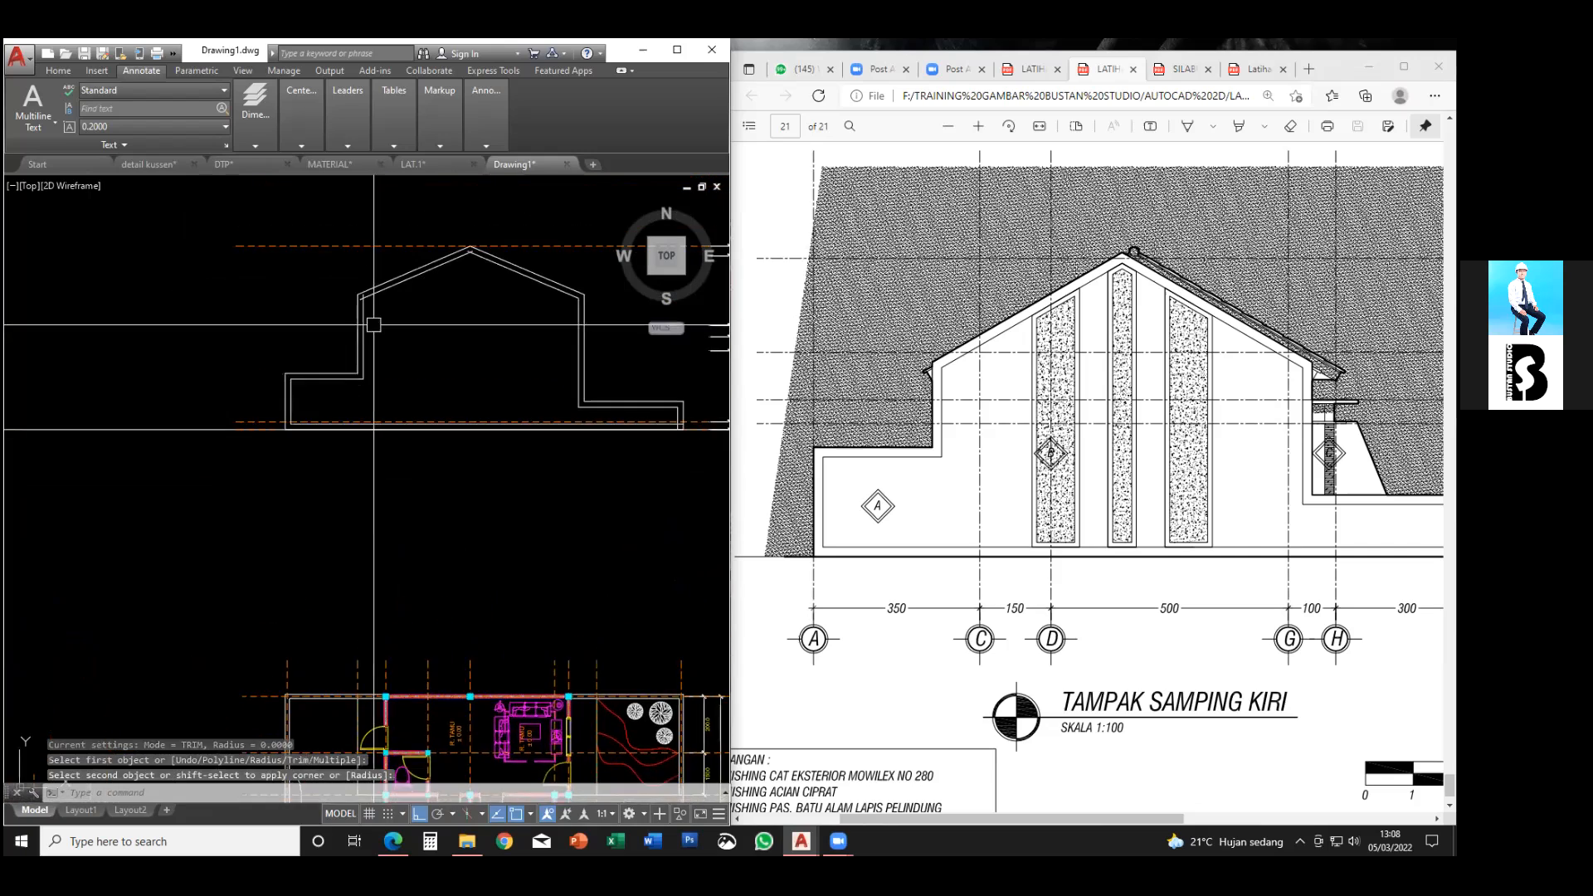
# - Fillet the inner rear house wall with the inner roof slope into a sharp eave corner
pyautogui.scroll(2, 370, 319)
pyautogui.press('space')
pyautogui.click(360, 303)
pyautogui.click(400, 269)
pyautogui.moveTo(431, 332); pyautogui.dragTo(269, 394, button='middle')
# - Fillet the offset ground line with the inner outline at the front boundary wall to close the inner contour
pyautogui.press('space')
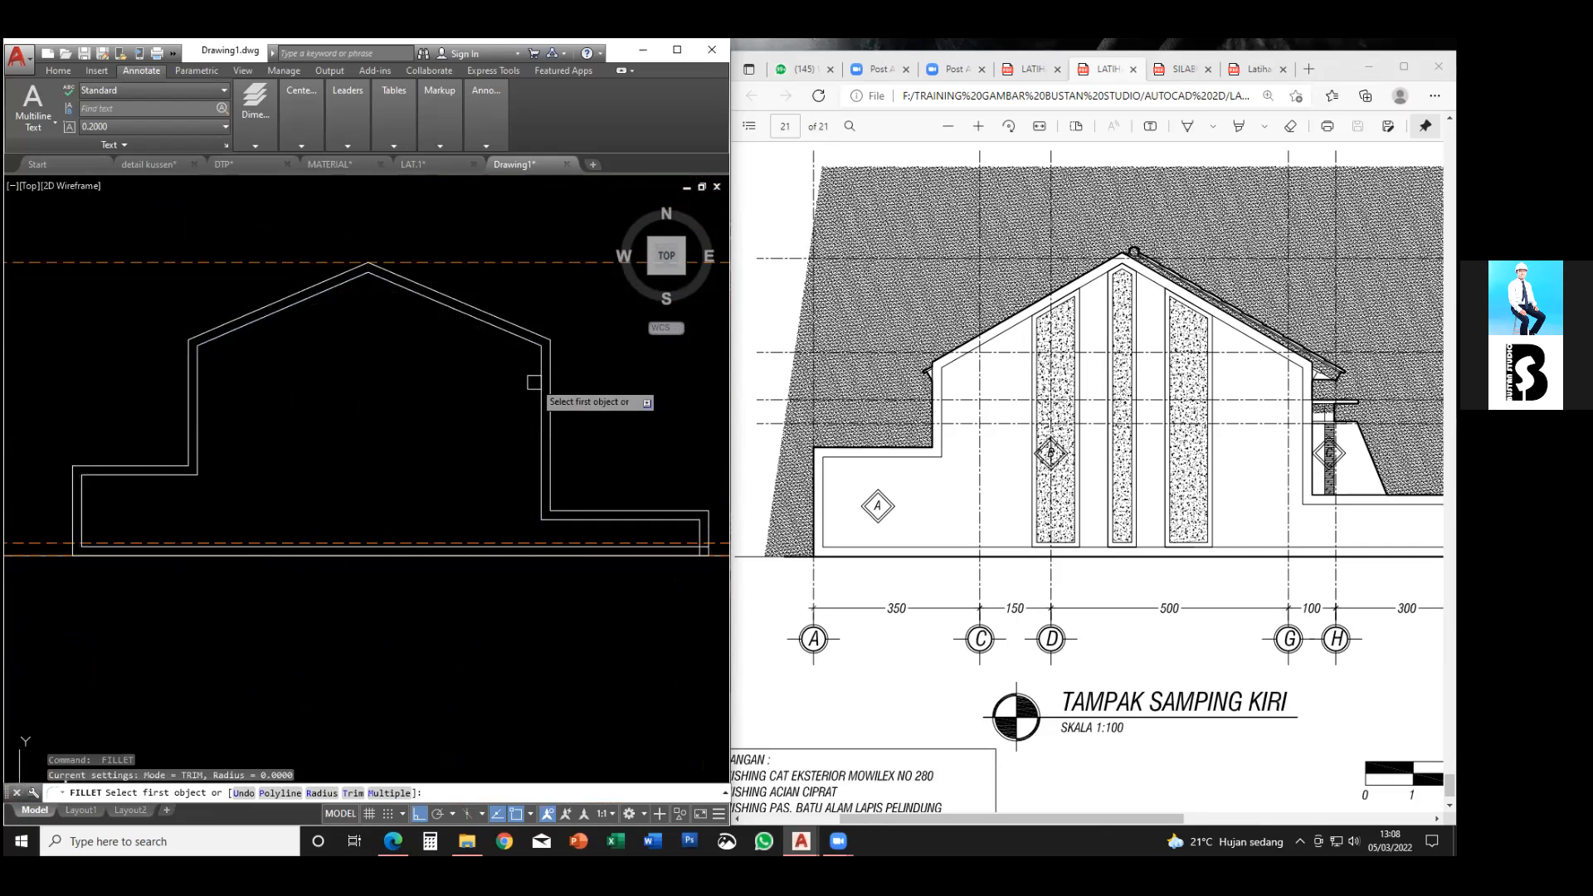
pyautogui.scroll(3, 455, 441)
pyautogui.click(571, 470)
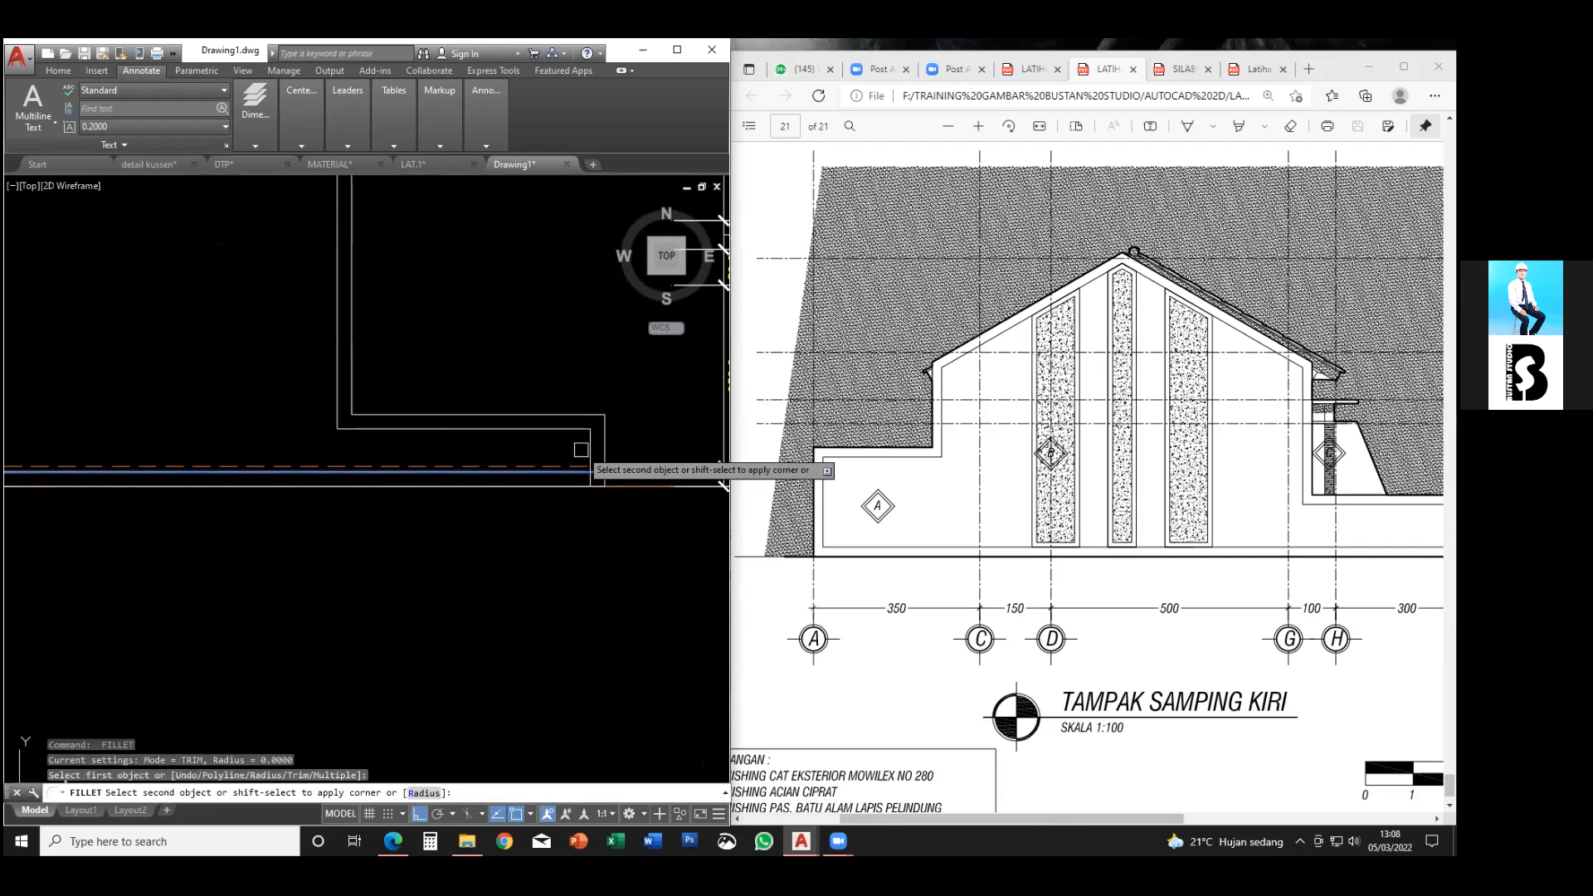
pyautogui.press('Escape')
pyautogui.scroll(-5, 514, 490)
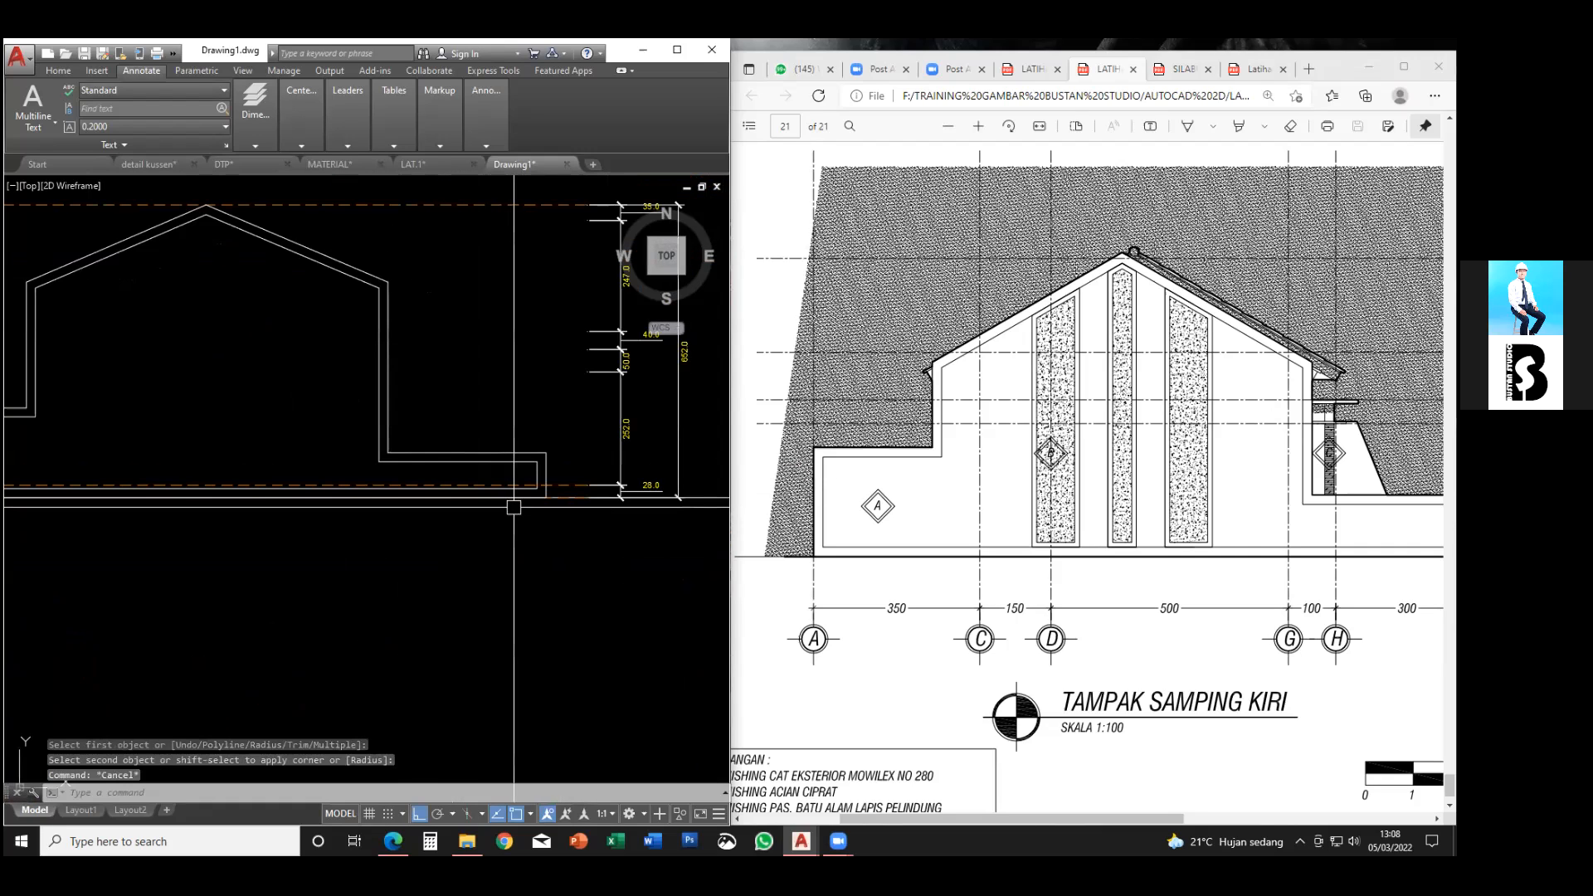
pyautogui.scroll(-3, 515, 507)
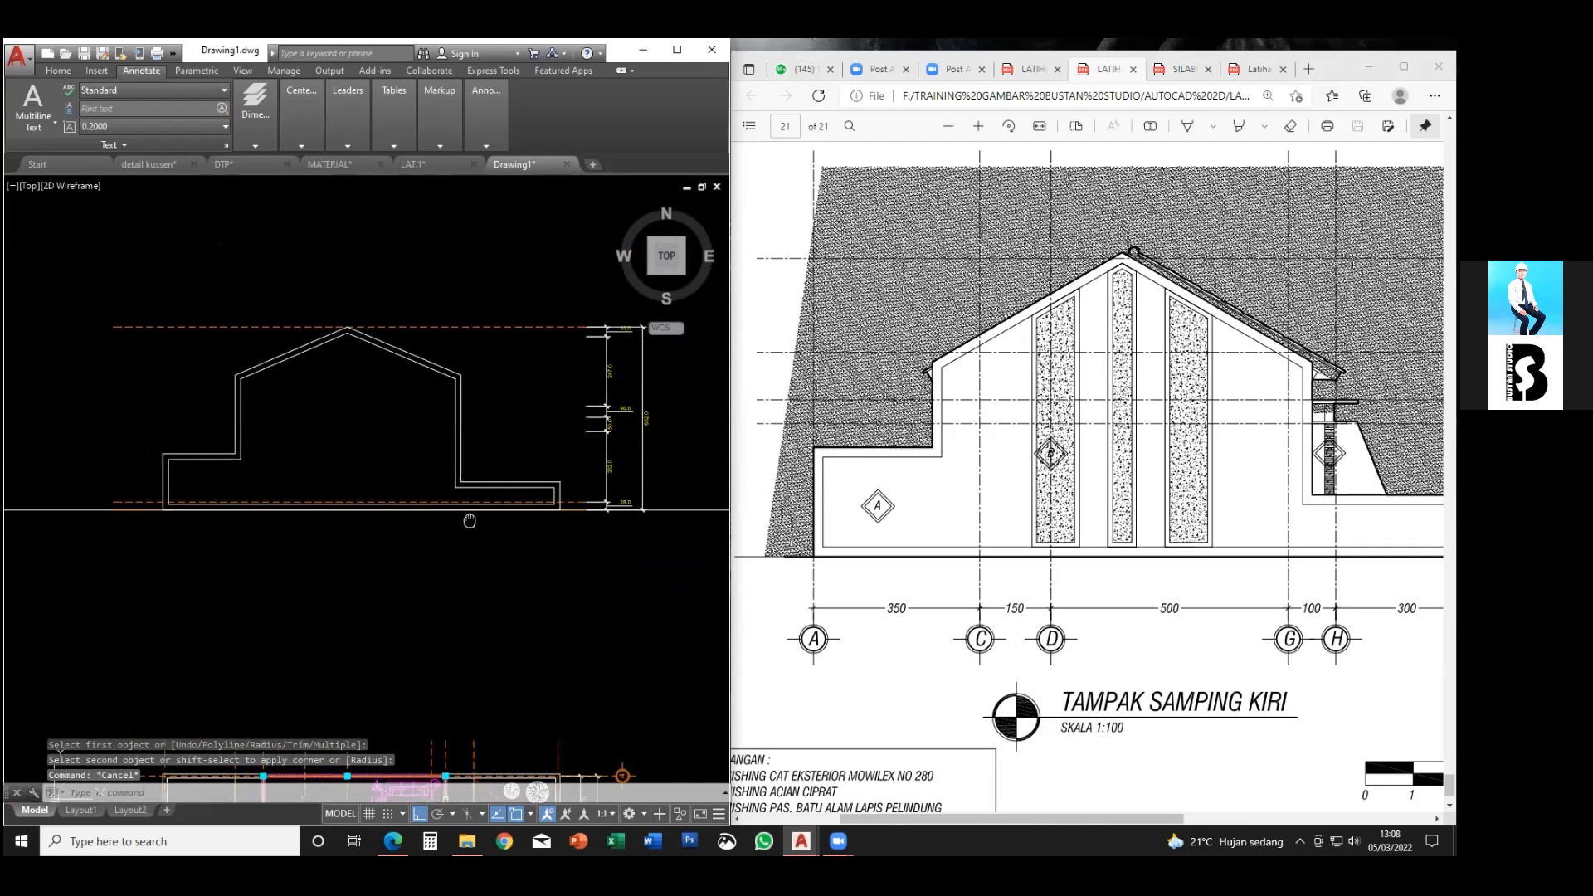
# - Erase the four intermediate level dimensions between the 28 floor dimension and the 35 ridge dimension
pyautogui.scroll(5, 588, 437)
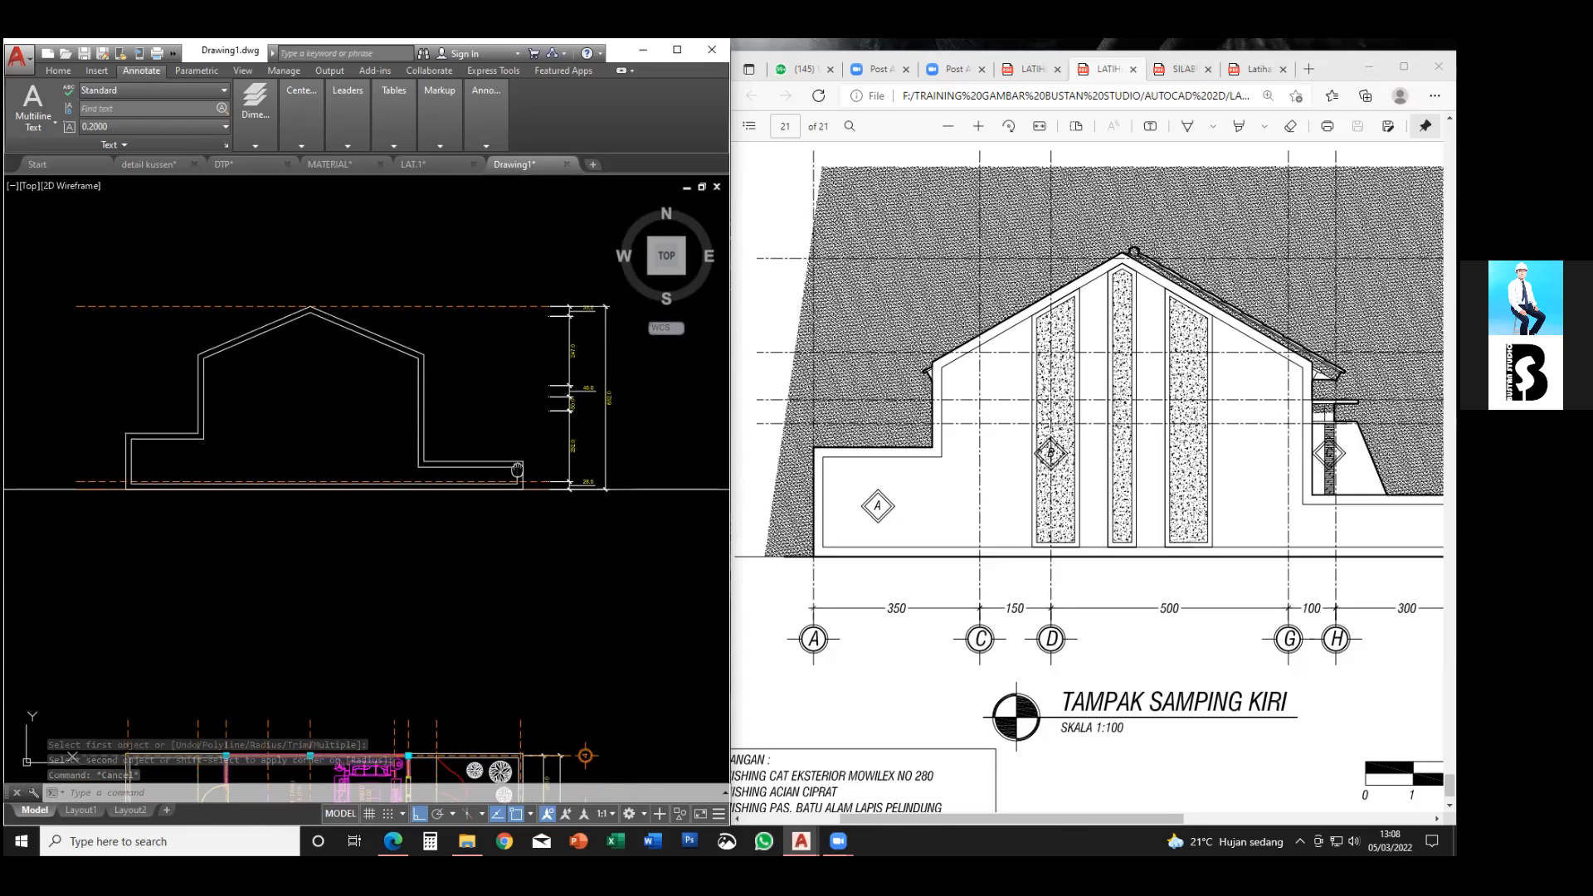
pyautogui.click(584, 461)
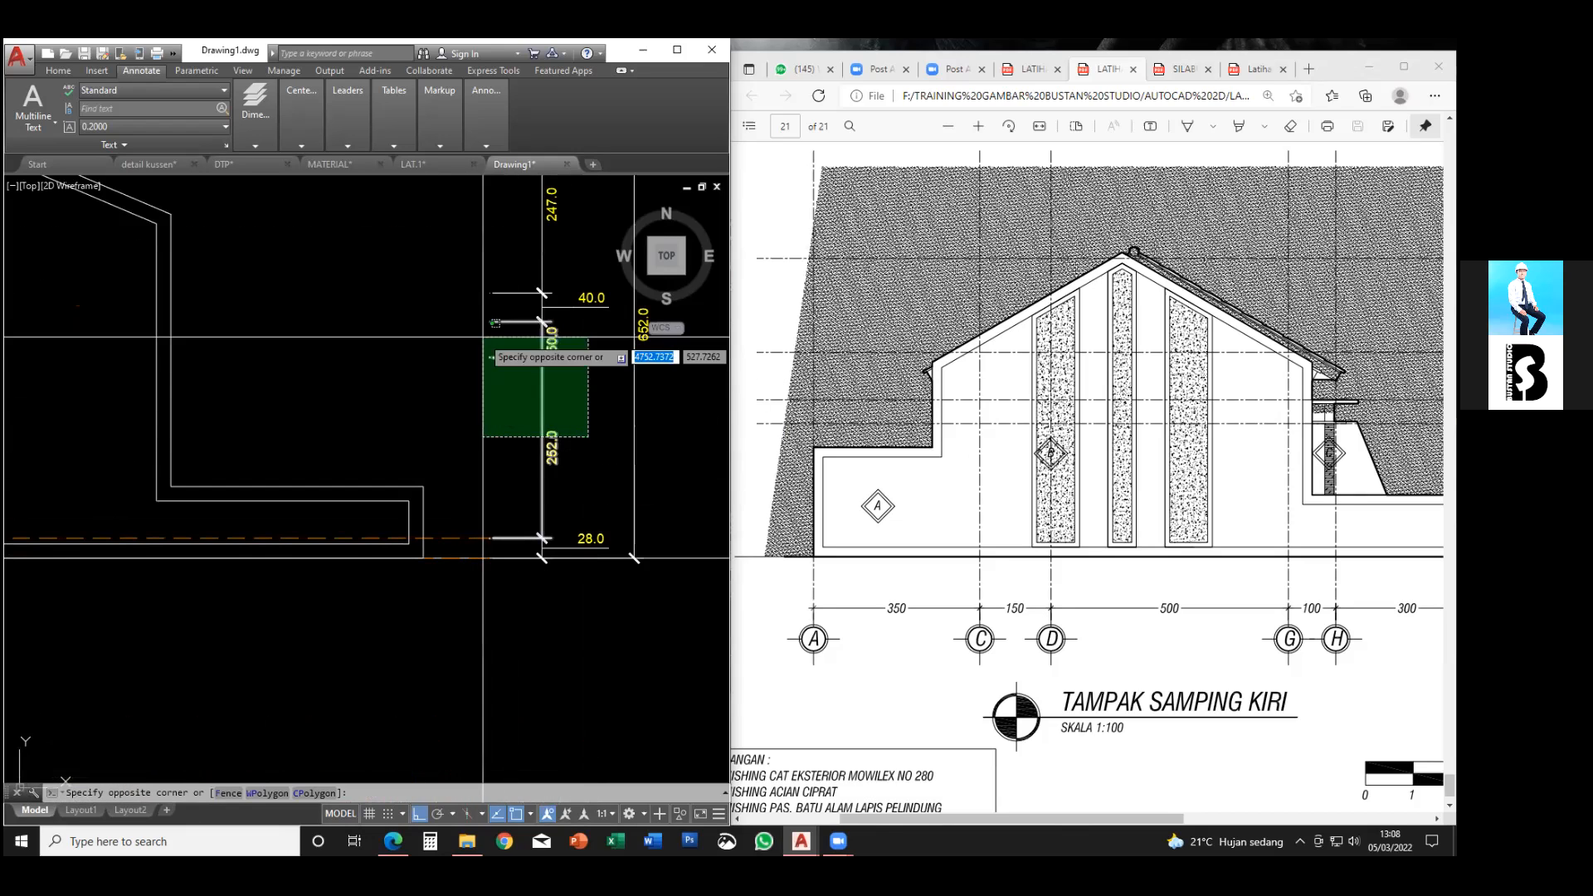
pyautogui.click(487, 291)
pyautogui.scroll(-2, 497, 435)
pyautogui.press('Delete')
# - Examine the level markers and the textured facade strips on the reference PDF's left side elevation
pyautogui.click(907, 514)
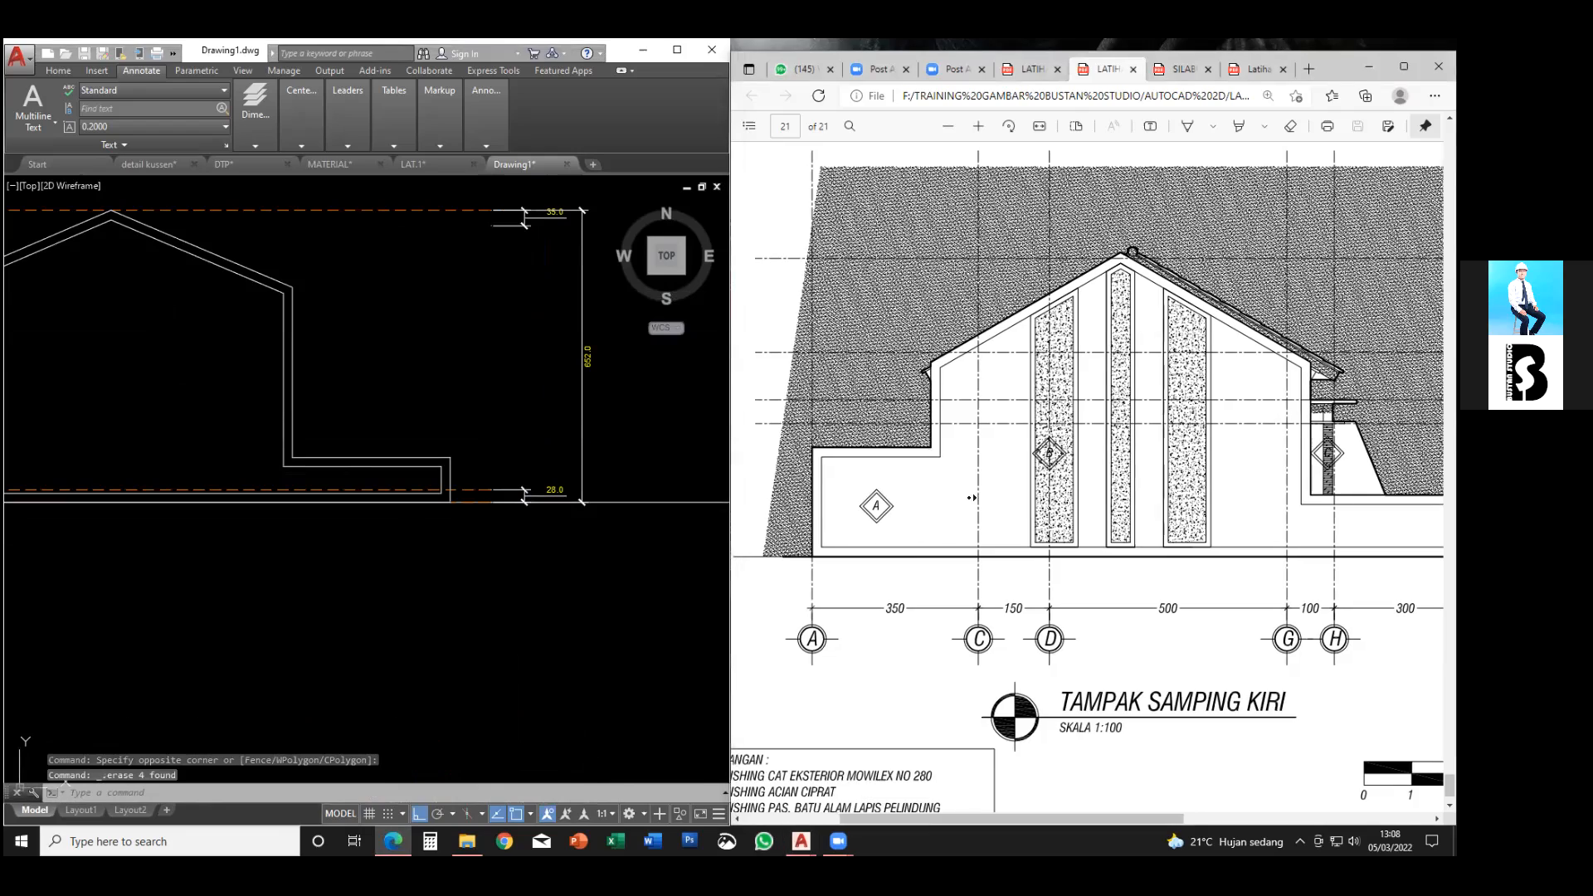
pyautogui.hscroll(3, 954, 497)
pyautogui.hscroll(3, 1038, 480)
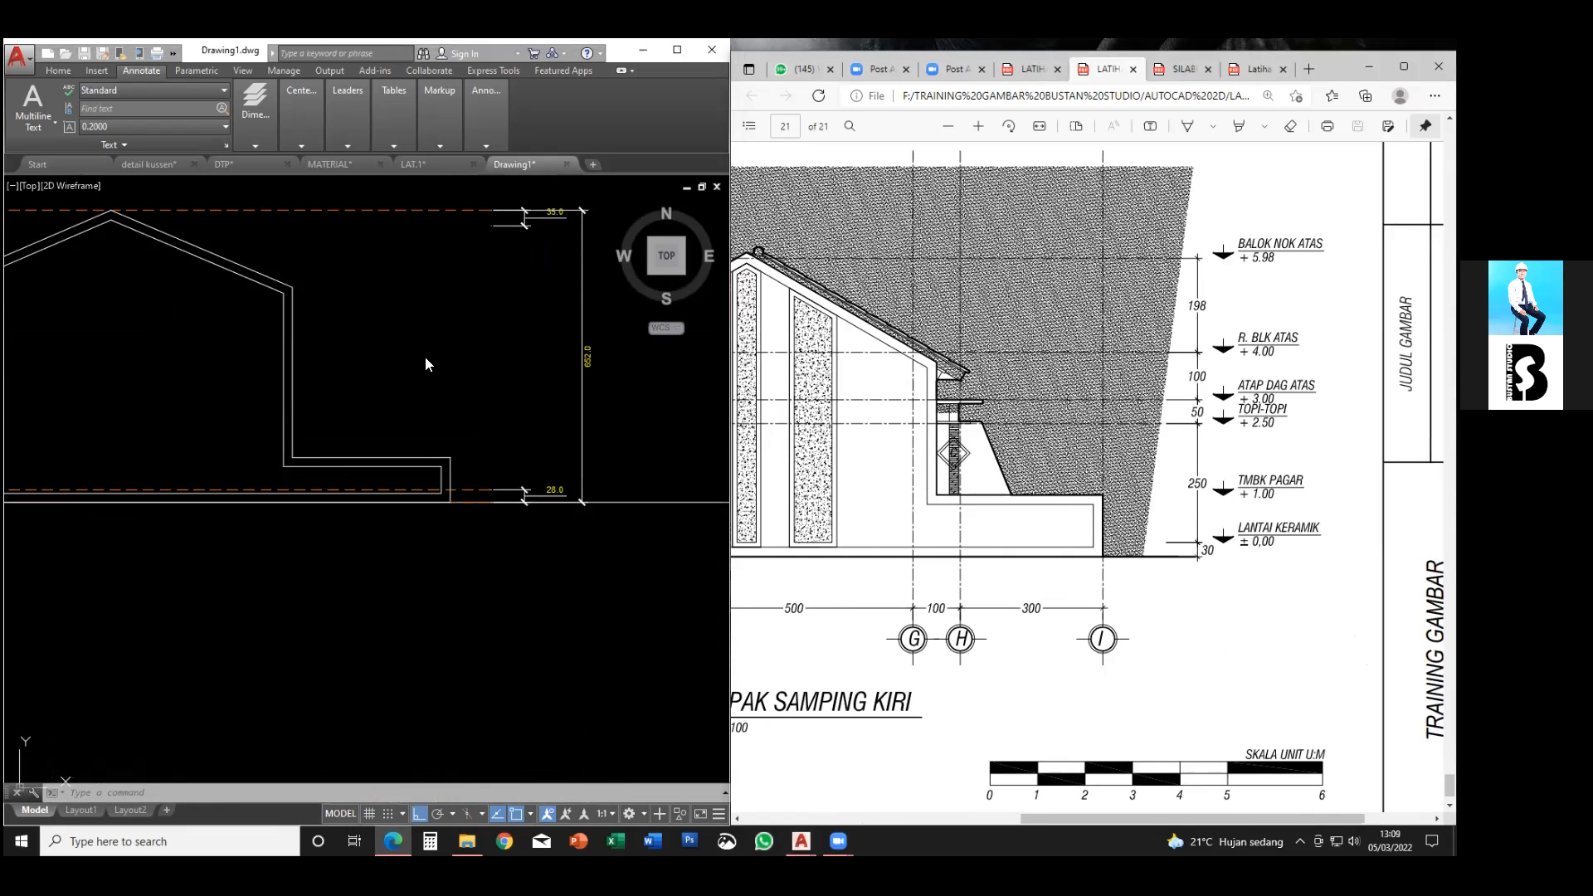
pyautogui.moveTo(426, 365); pyautogui.dragTo(565, 392, button='middle')
pyautogui.scroll(-3, 564, 392)
pyautogui.hscroll(-2, 901, 362)
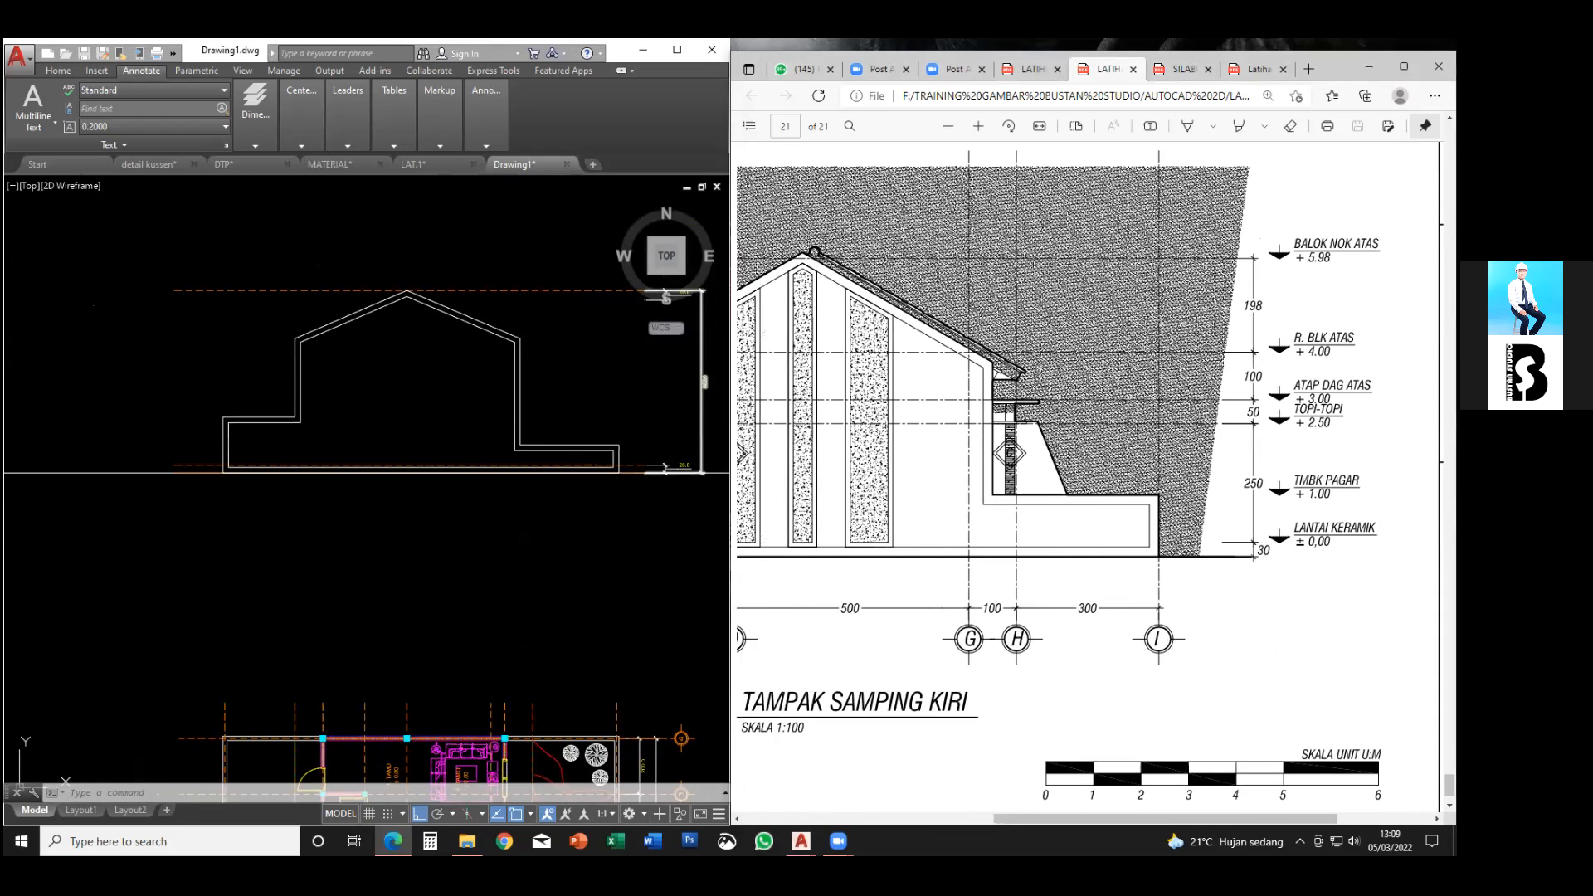
pyautogui.hscroll(-2, 901, 362)
pyautogui.moveTo(421, 395); pyautogui.dragTo(455, 402, button='middle')
# - Draw a vertical centre line from the inner ridge point down to the offset ground line
pyautogui.write('l')
pyautogui.press('Return')
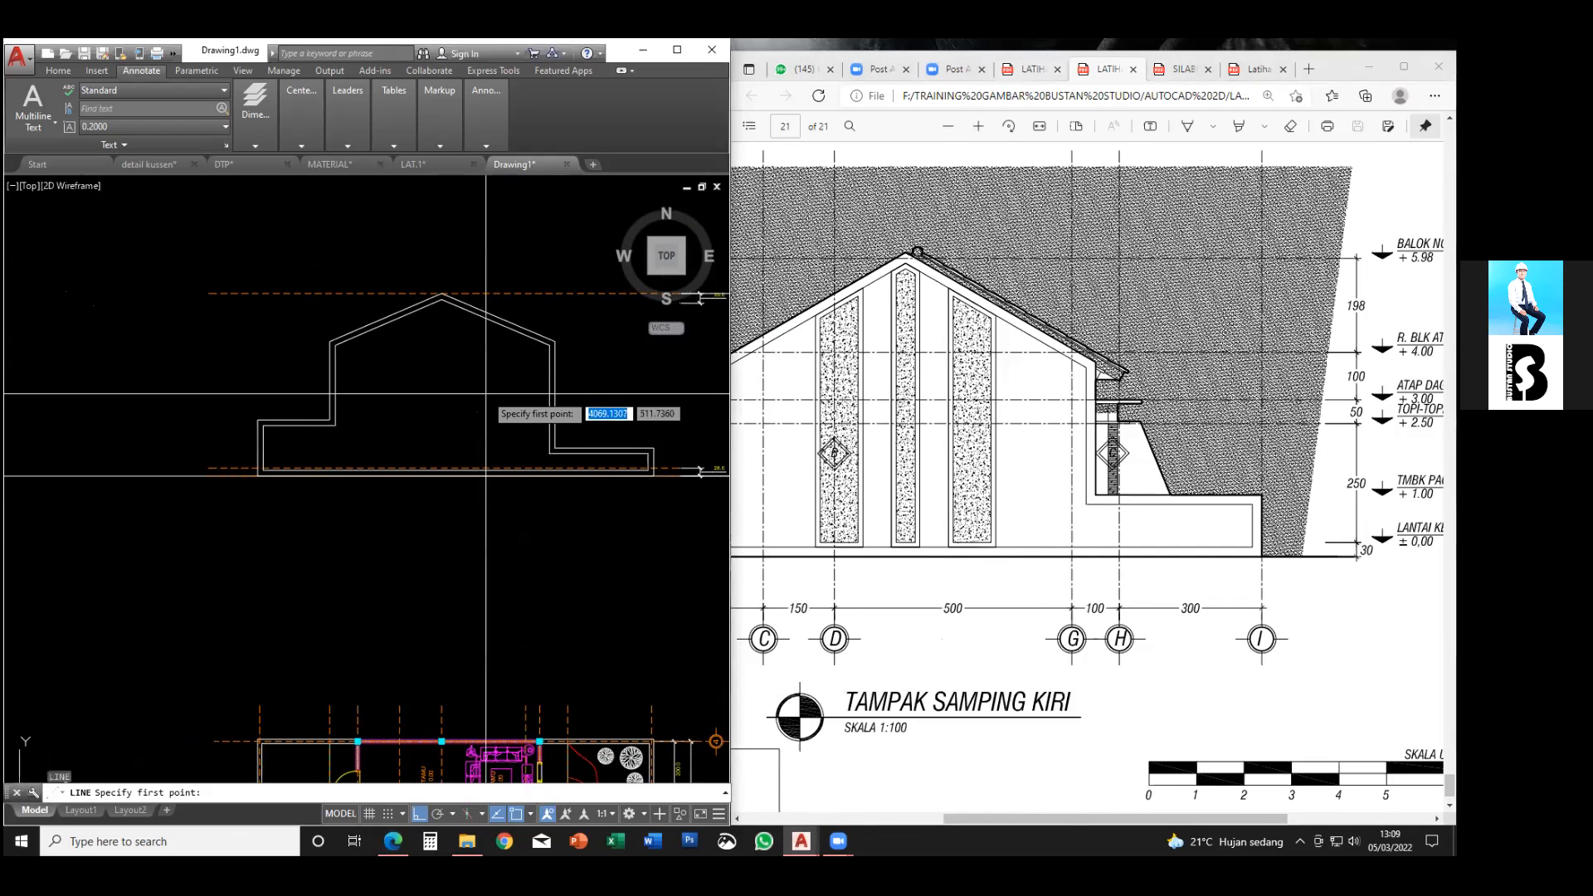
pyautogui.click(441, 299)
pyautogui.scroll(4, 442, 481)
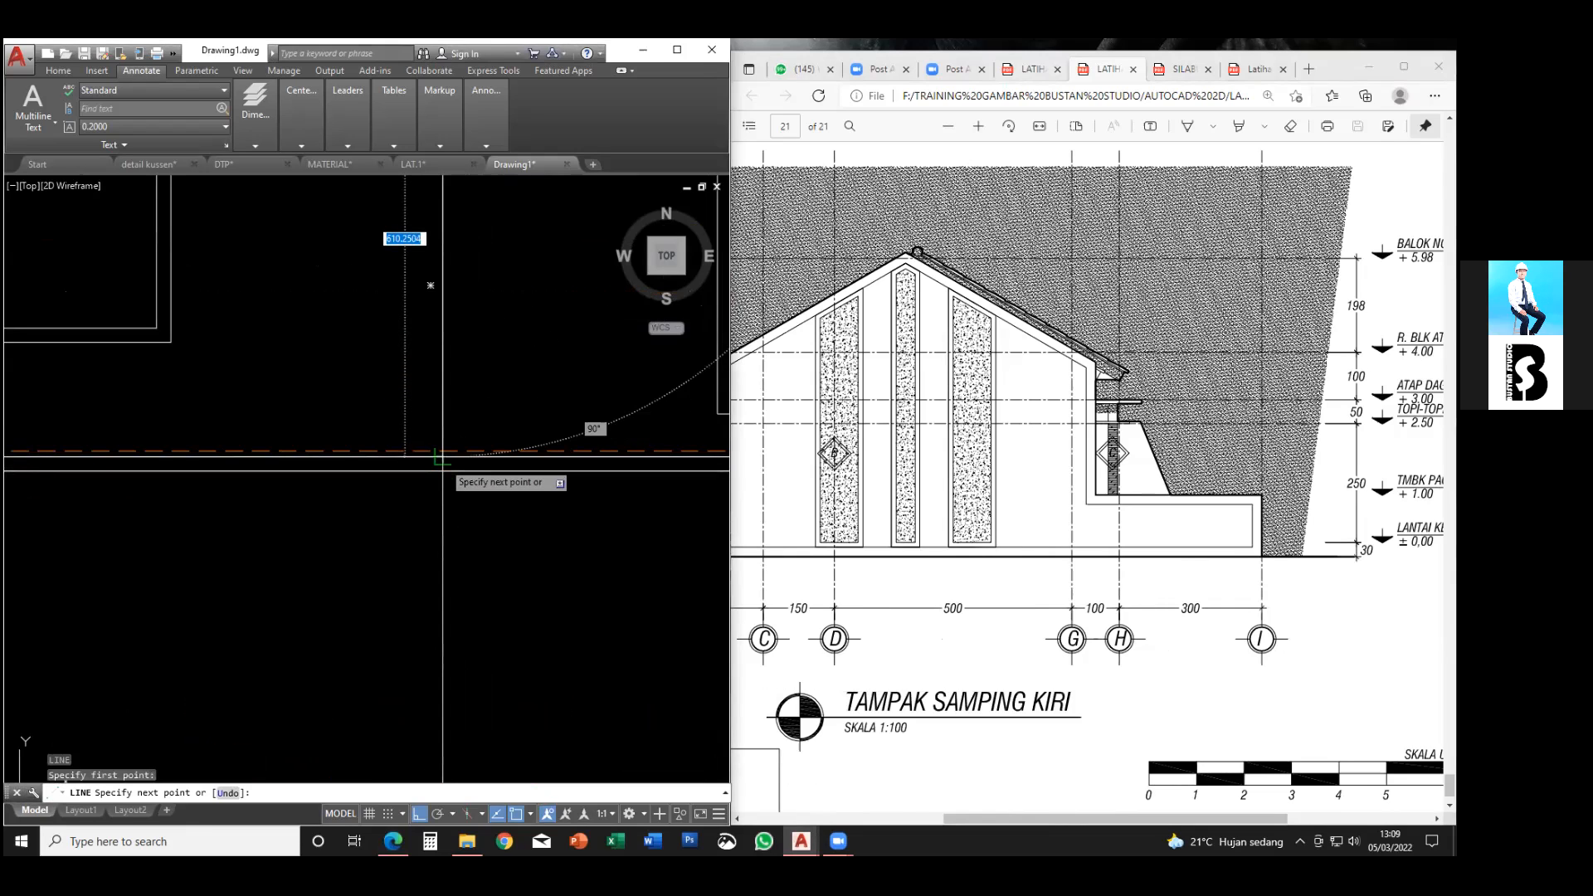
pyautogui.click(442, 456)
pyautogui.press('Escape')
pyautogui.scroll(-4, 423, 461)
pyautogui.moveTo(416, 445); pyautogui.dragTo(471, 513, button='middle')
pyautogui.press('Escape')
pyautogui.click(472, 482)
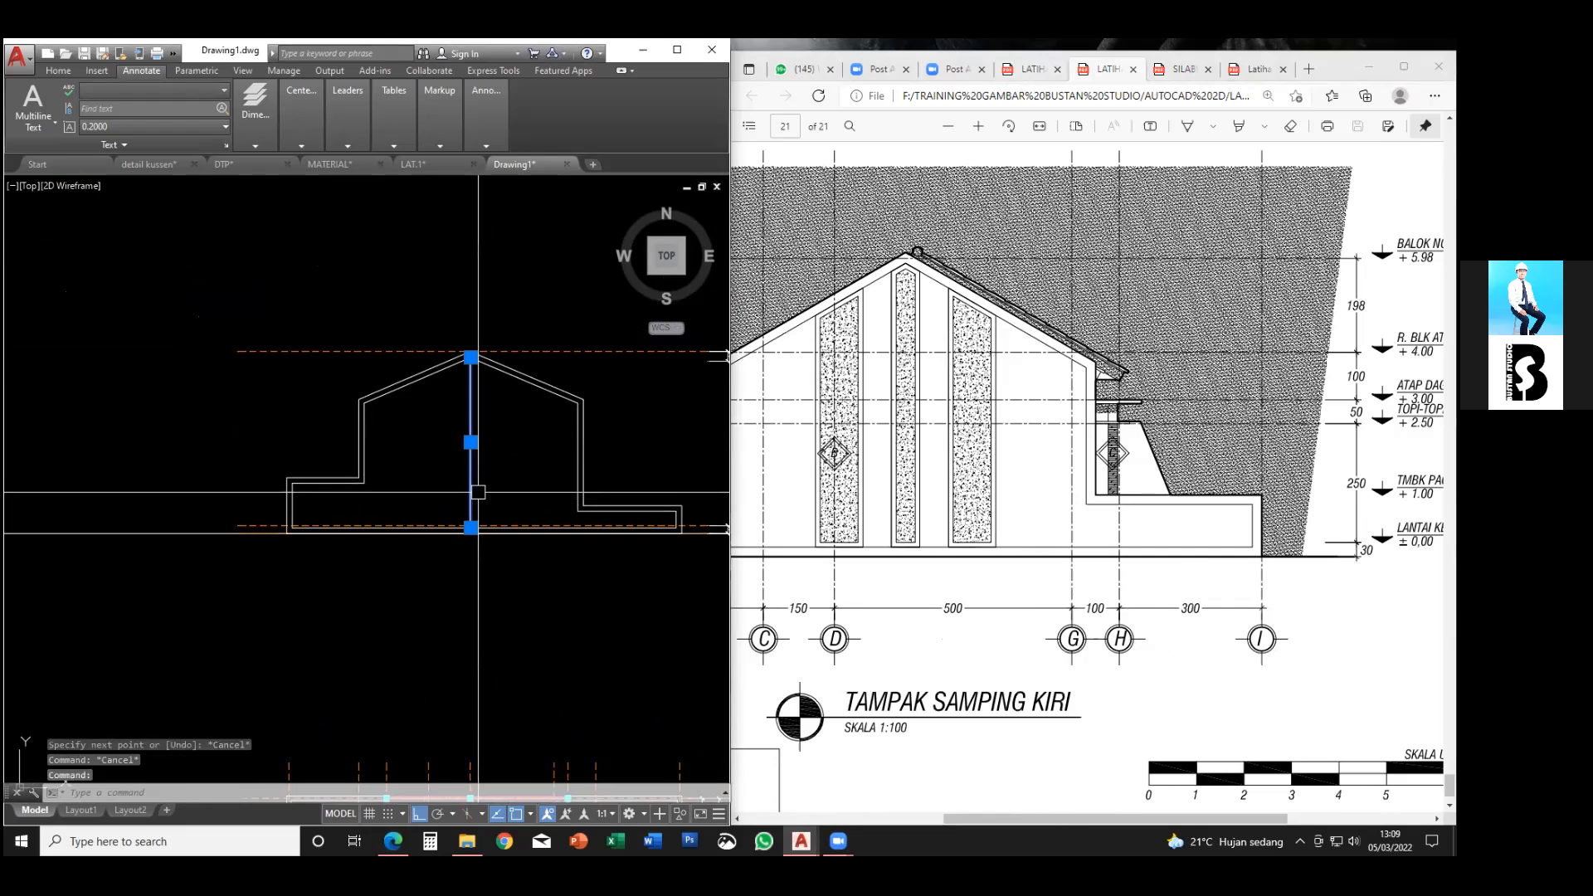
pyautogui.click(933, 436)
pyautogui.hscroll(-2, 914, 436)
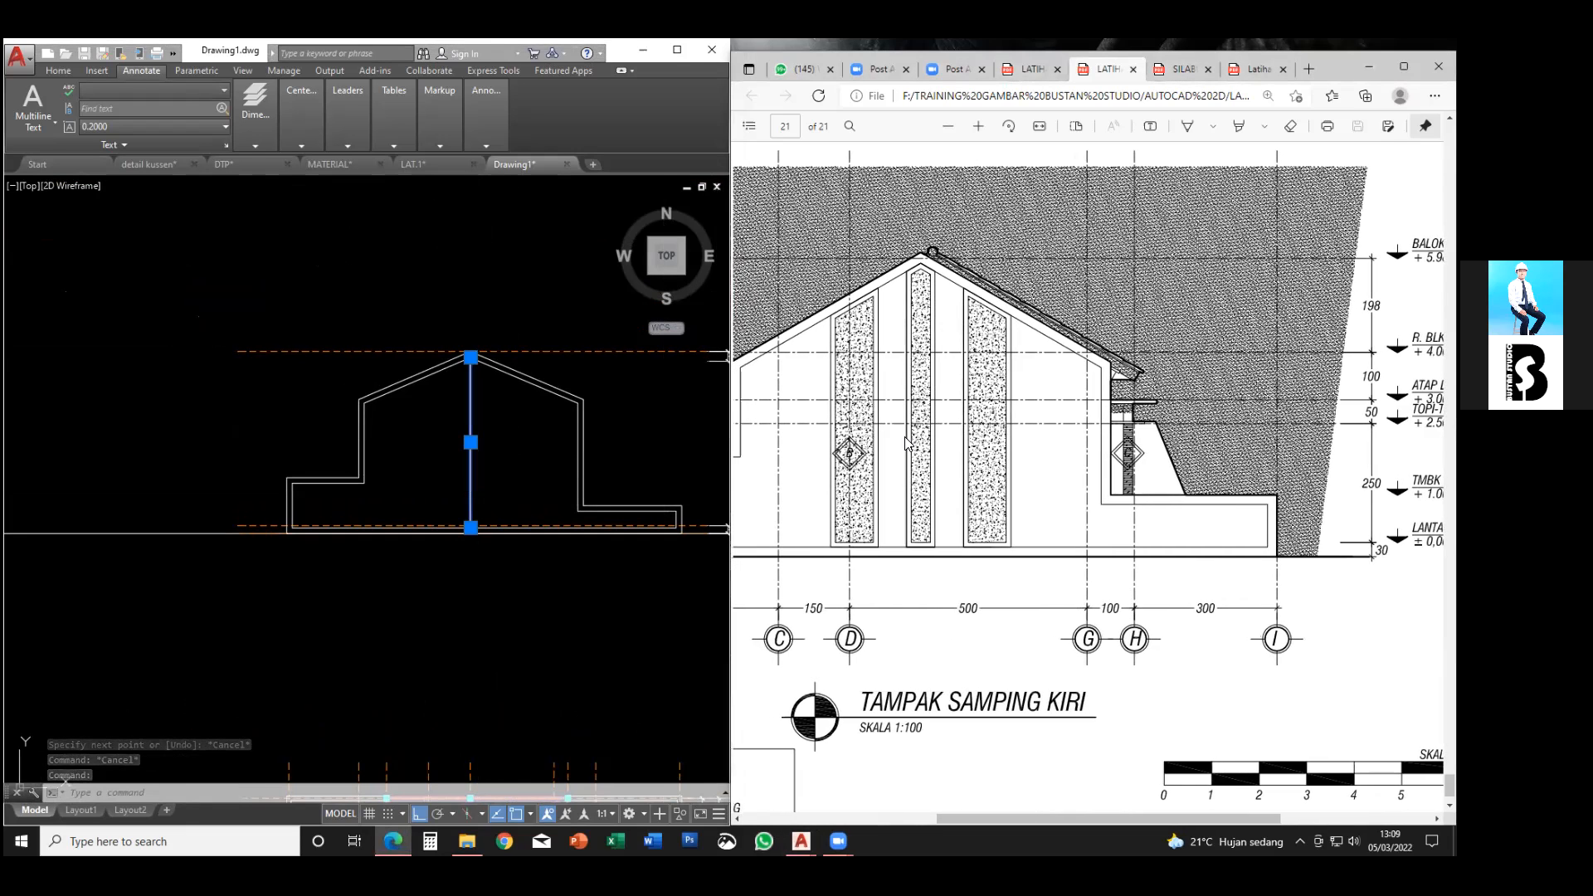
pyautogui.hscroll(-3, 889, 434)
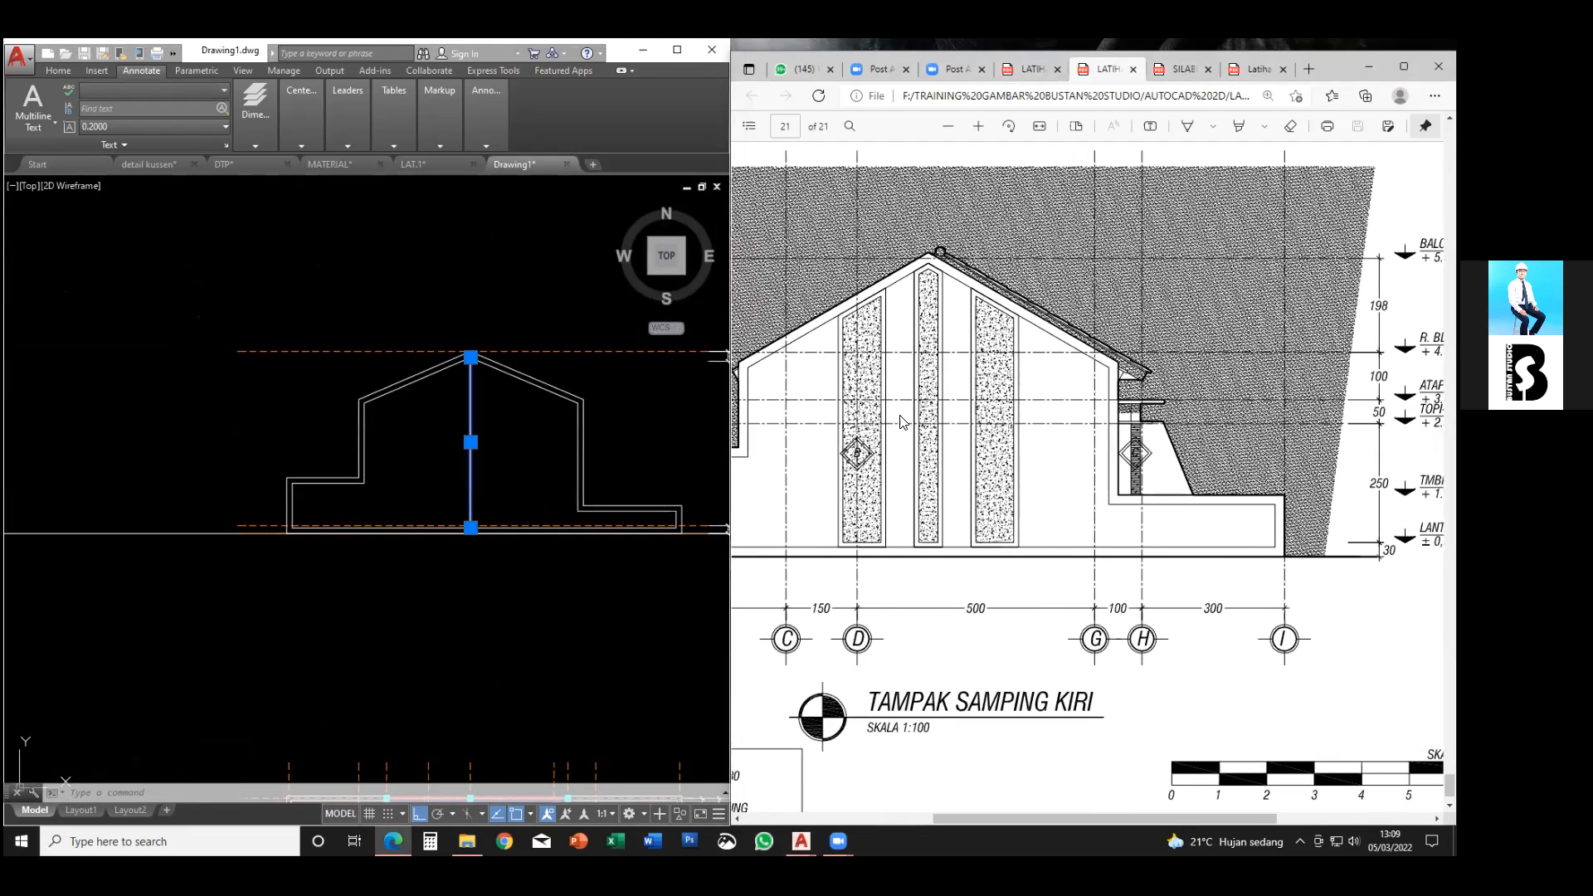
pyautogui.click(470, 407)
pyautogui.scroll(2, 469, 407)
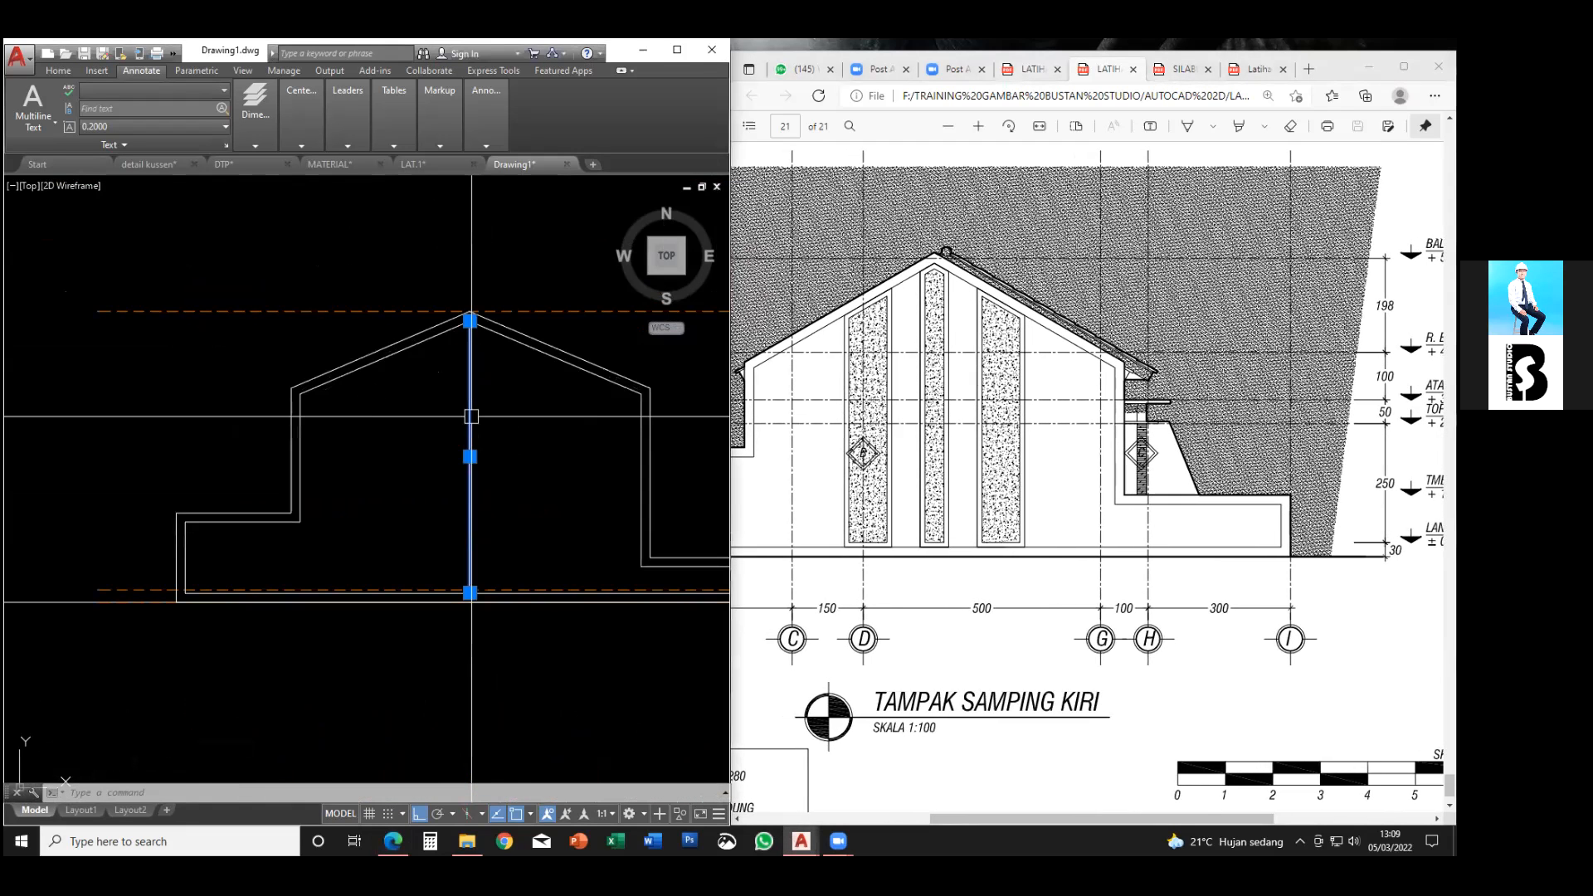
pyautogui.write('o')
pyautogui.press('Return')
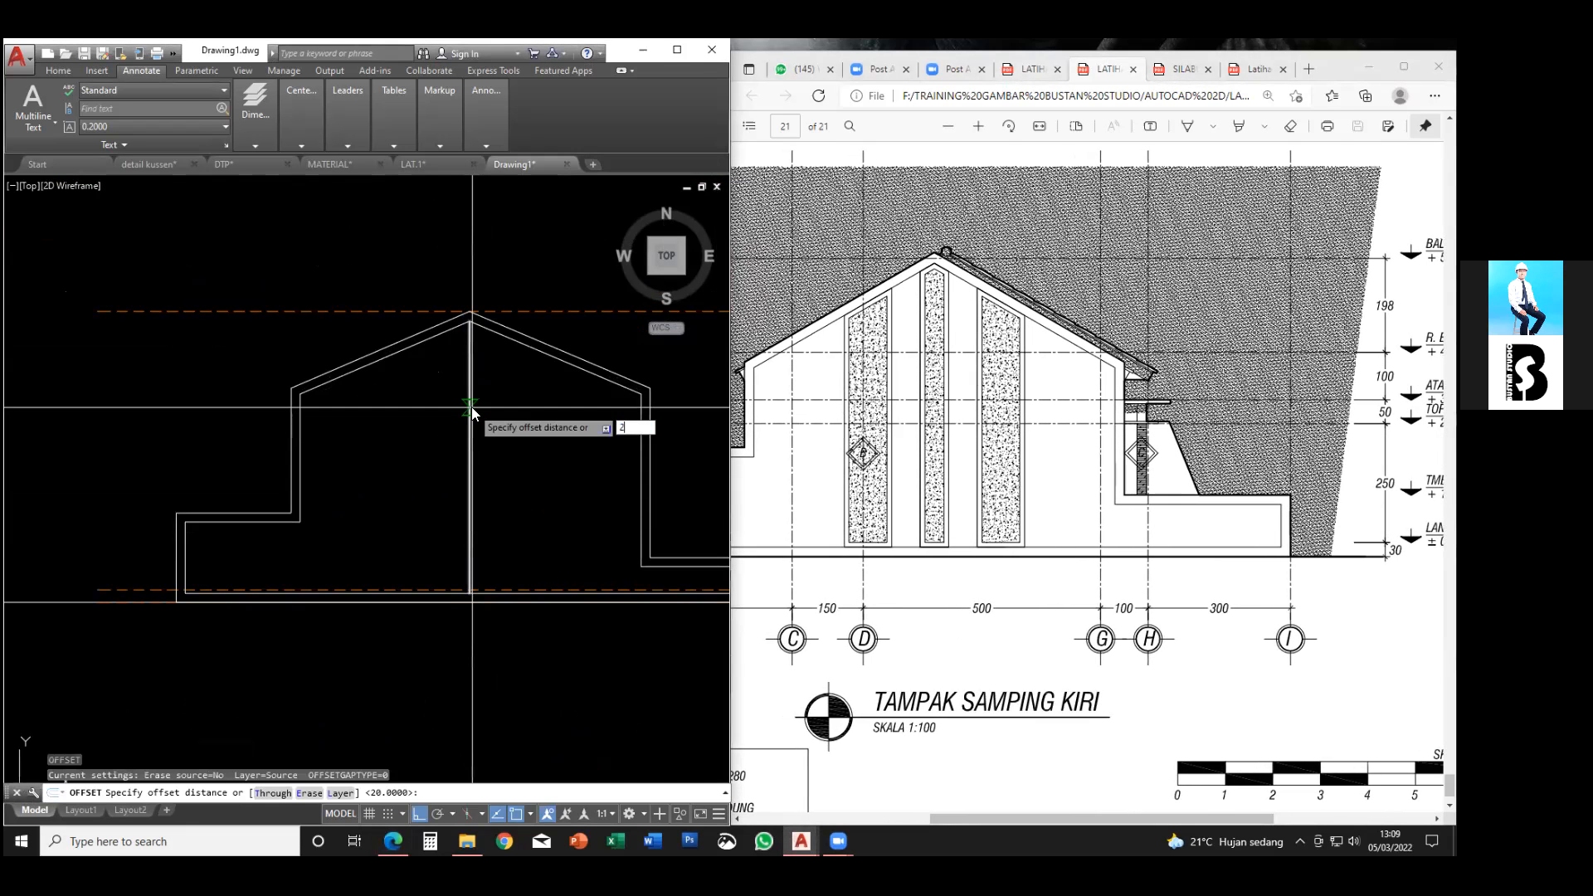
pyautogui.write('2')
pyautogui.press('Return')
pyautogui.click(469, 402)
pyautogui.press('Escape')
pyautogui.press('Escape')
pyautogui.press('Escape')
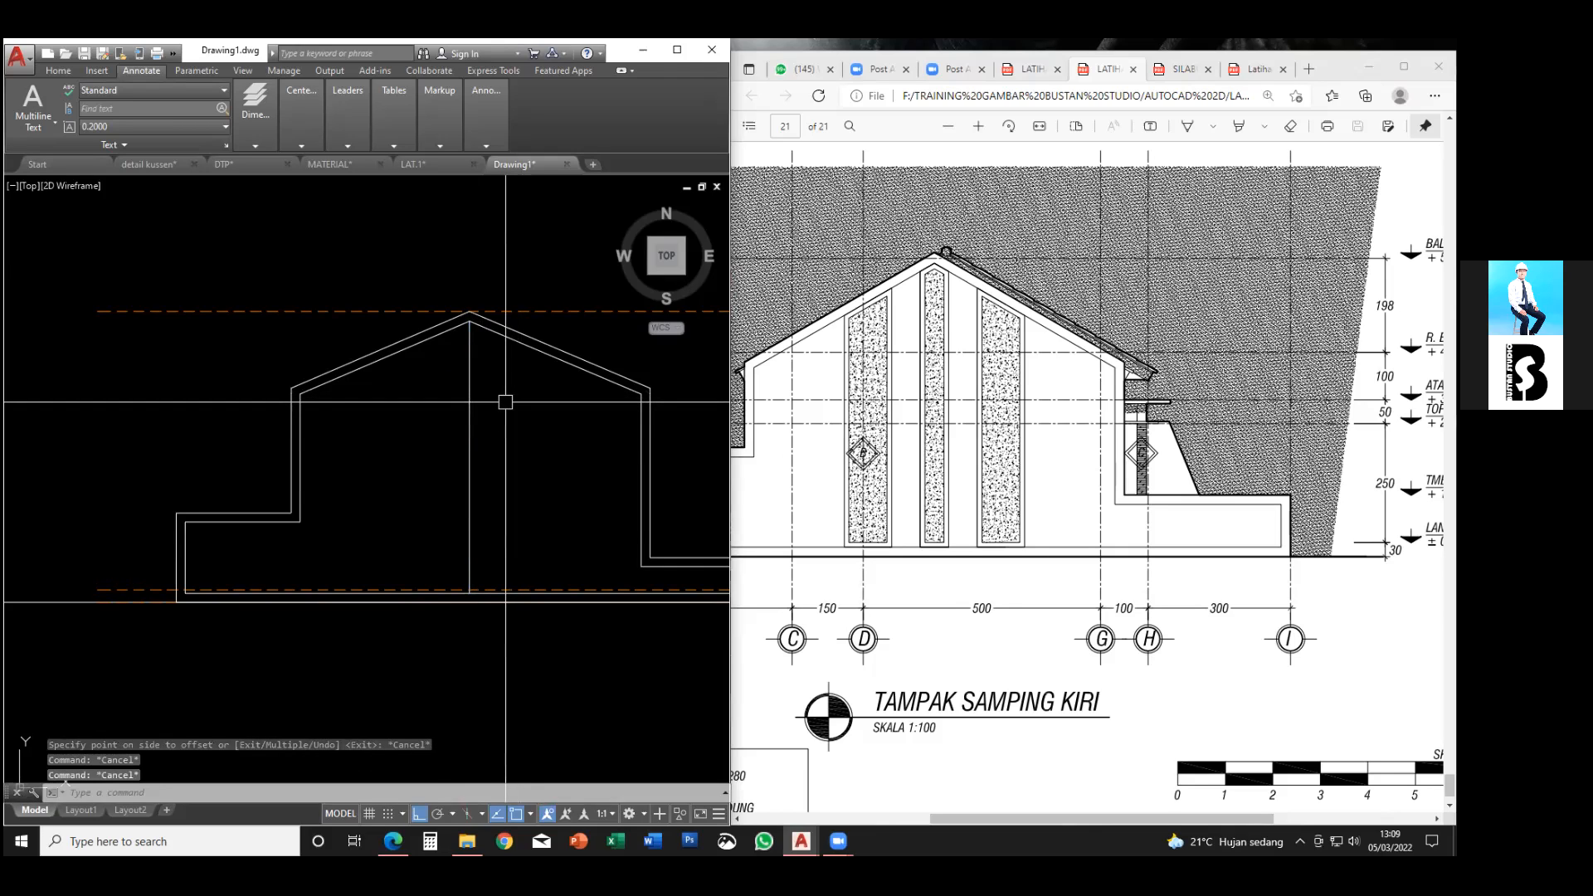
# - Offset the vertical centre line 25 to both sides
pyautogui.press('Return')
pyautogui.write('25')
pyautogui.press('Return')
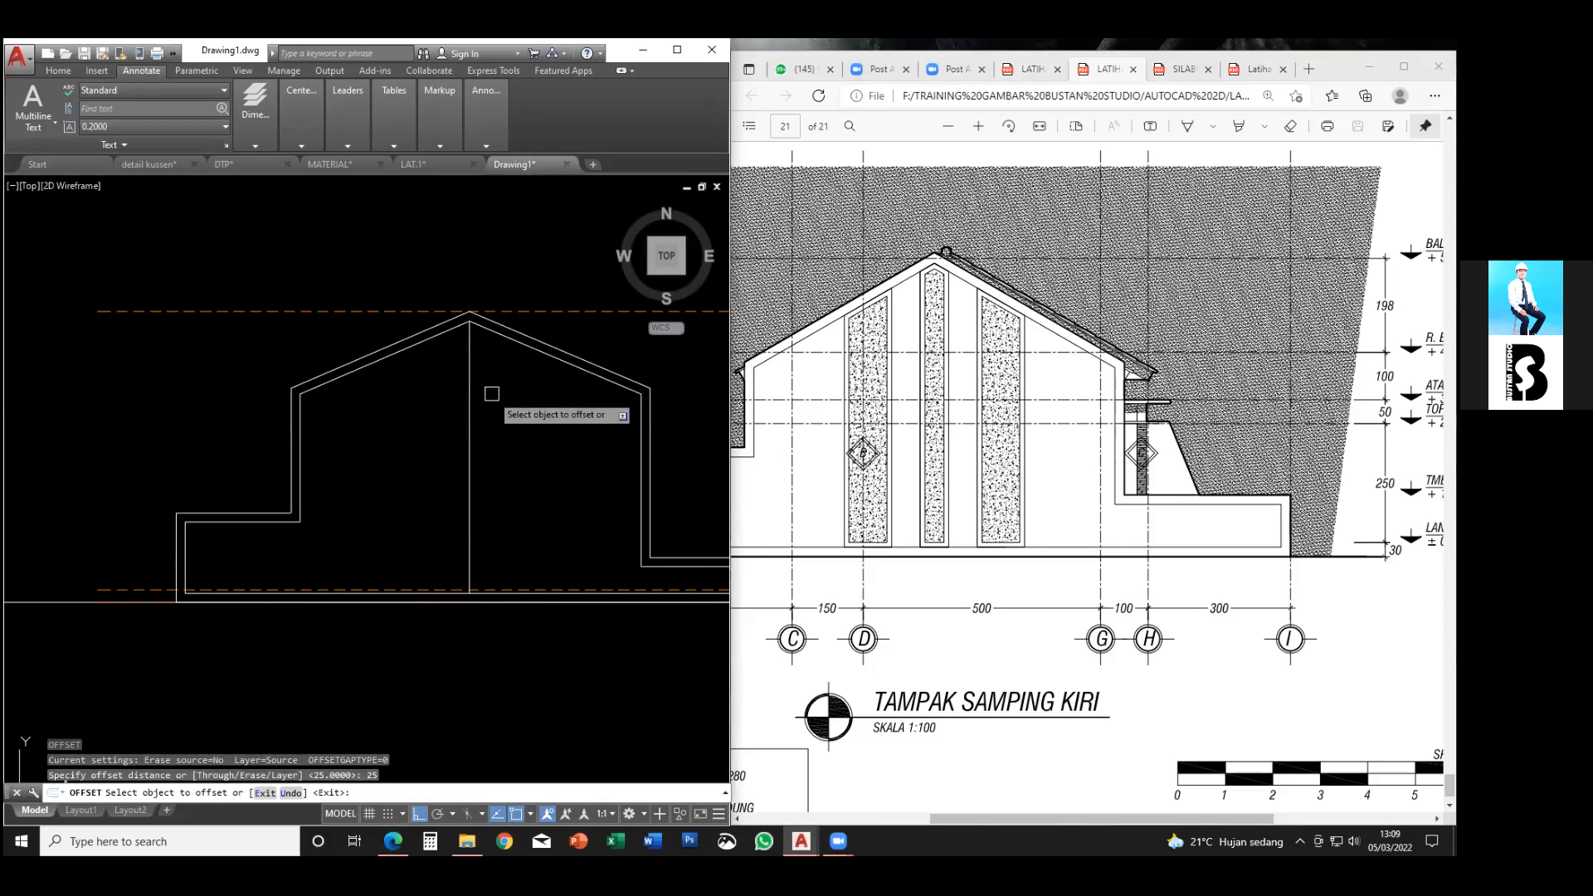
pyautogui.click(470, 345)
pyautogui.click(477, 379)
pyautogui.scroll(3, 481, 347)
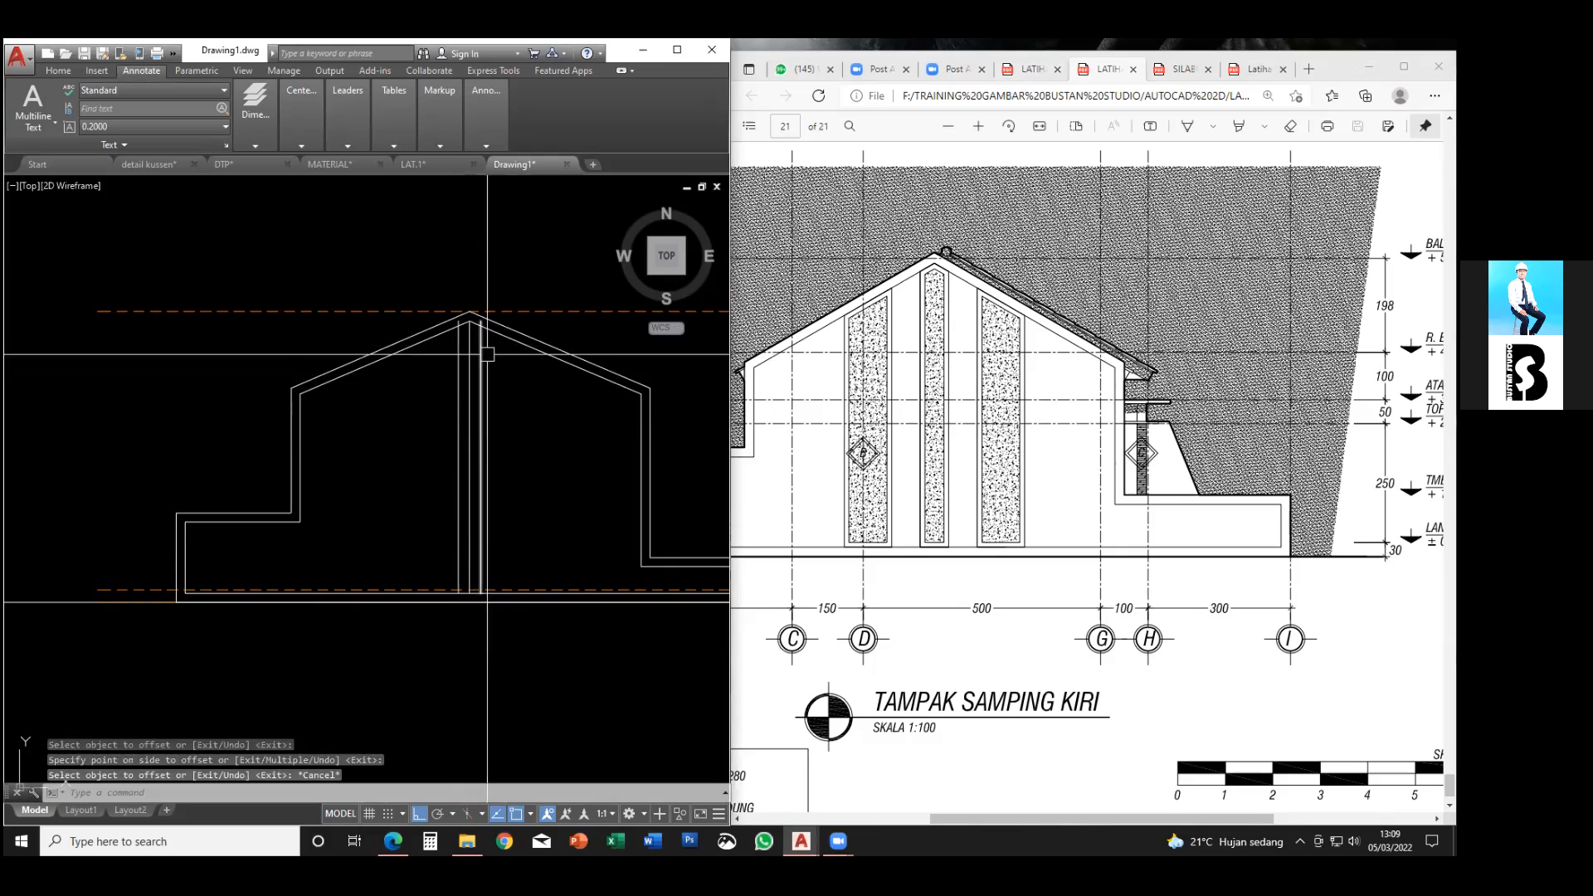
pyautogui.press('Escape')
pyautogui.press('Escape')
# - Erase the original vertical centre line between the two offset copies
pyautogui.click(462, 369)
pyautogui.press('Escape')
pyautogui.press('Escape')
pyautogui.scroll(2, 452, 340)
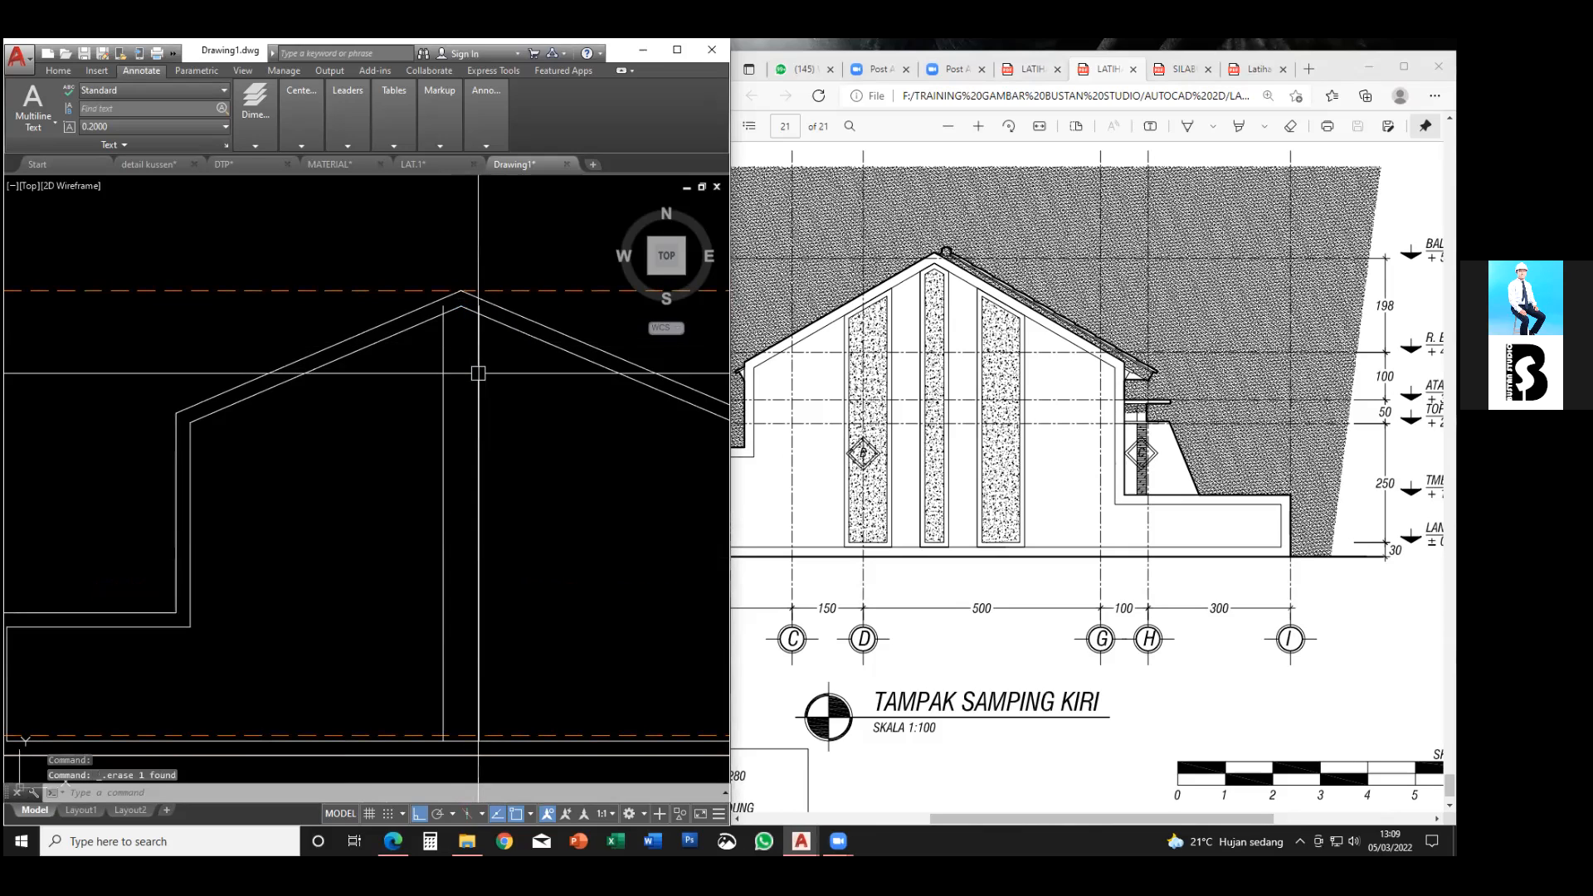
# - Trim the parts of the central strip's two edge lines that project above the inner roof slopes
pyautogui.write('t')
pyautogui.scroll(2, 438, 313)
pyautogui.write('r')
pyautogui.press('Return')
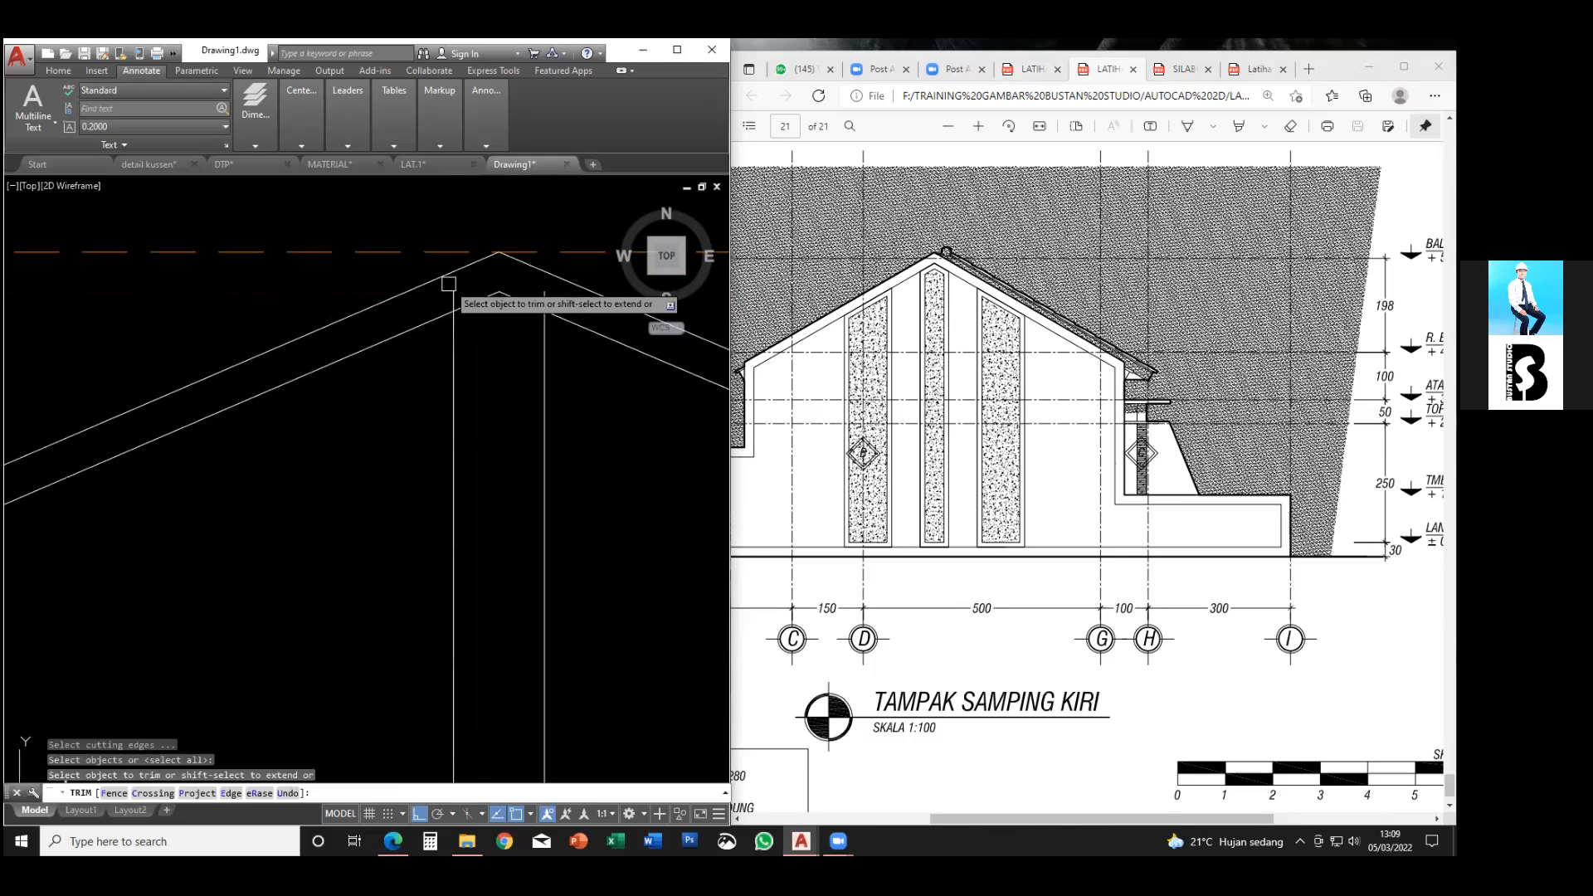
pyautogui.scroll(-3, 544, 295)
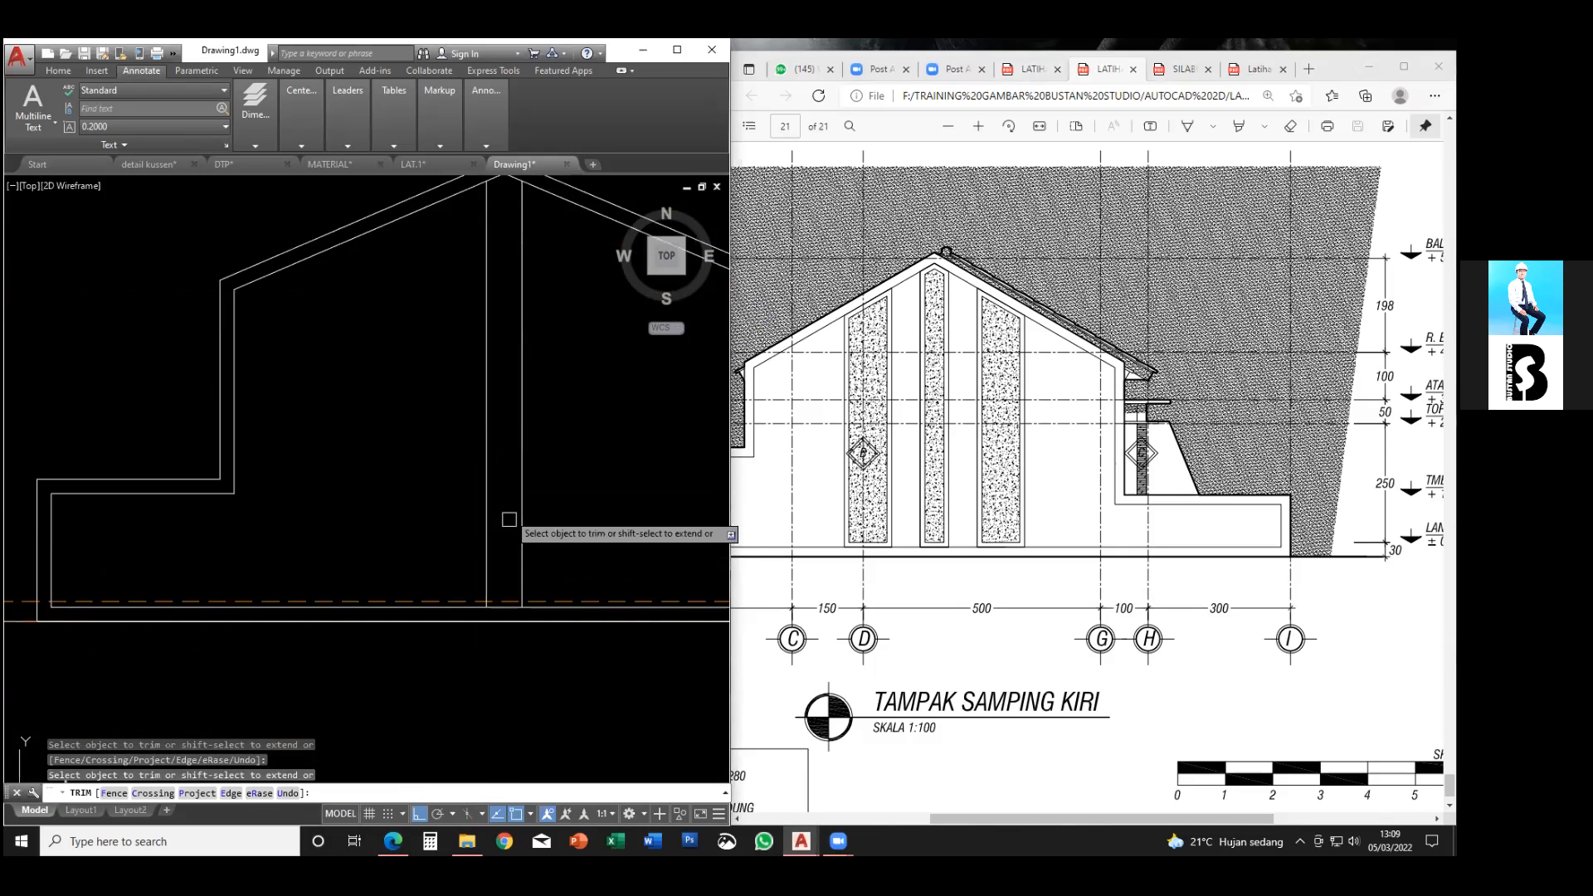
pyautogui.press('Escape')
pyautogui.press('Escape')
pyautogui.moveTo(483, 481); pyautogui.dragTo(533, 473, button='middle')
pyautogui.click(551, 440)
pyautogui.press('Escape')
pyautogui.press('Escape')
pyautogui.write('o')
pyautogui.press('Return')
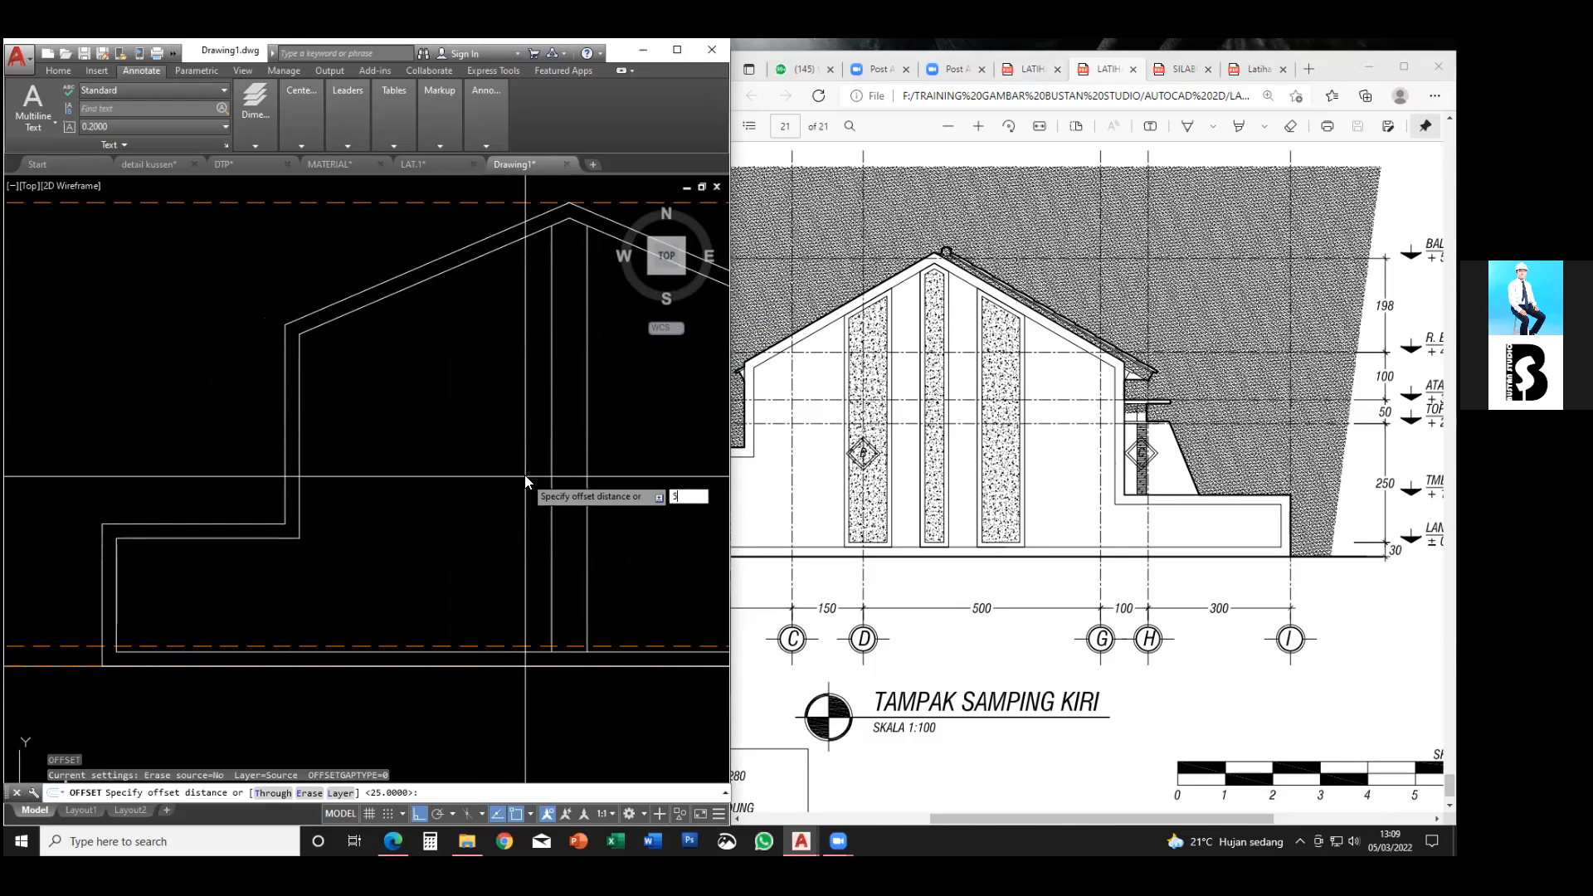
pyautogui.write('5')
pyautogui.press('Return')
pyautogui.click(549, 445)
pyautogui.press('Escape')
pyautogui.press('Escape')
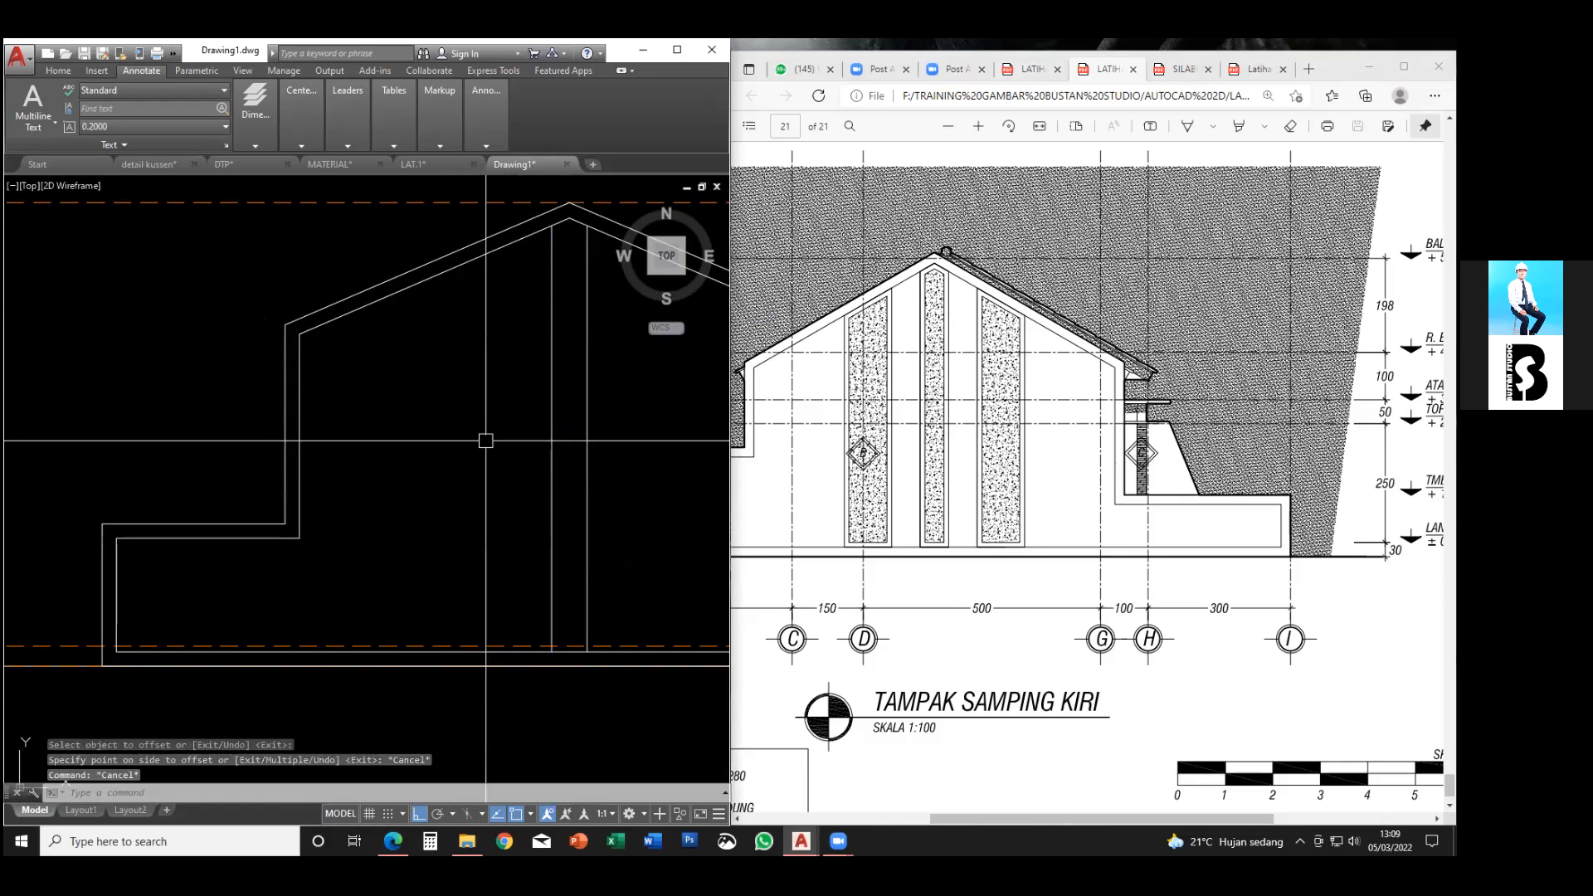
# - Offset the central strip's two edge lines 75 outward, one to each side
pyautogui.write('o')
pyautogui.press('Return')
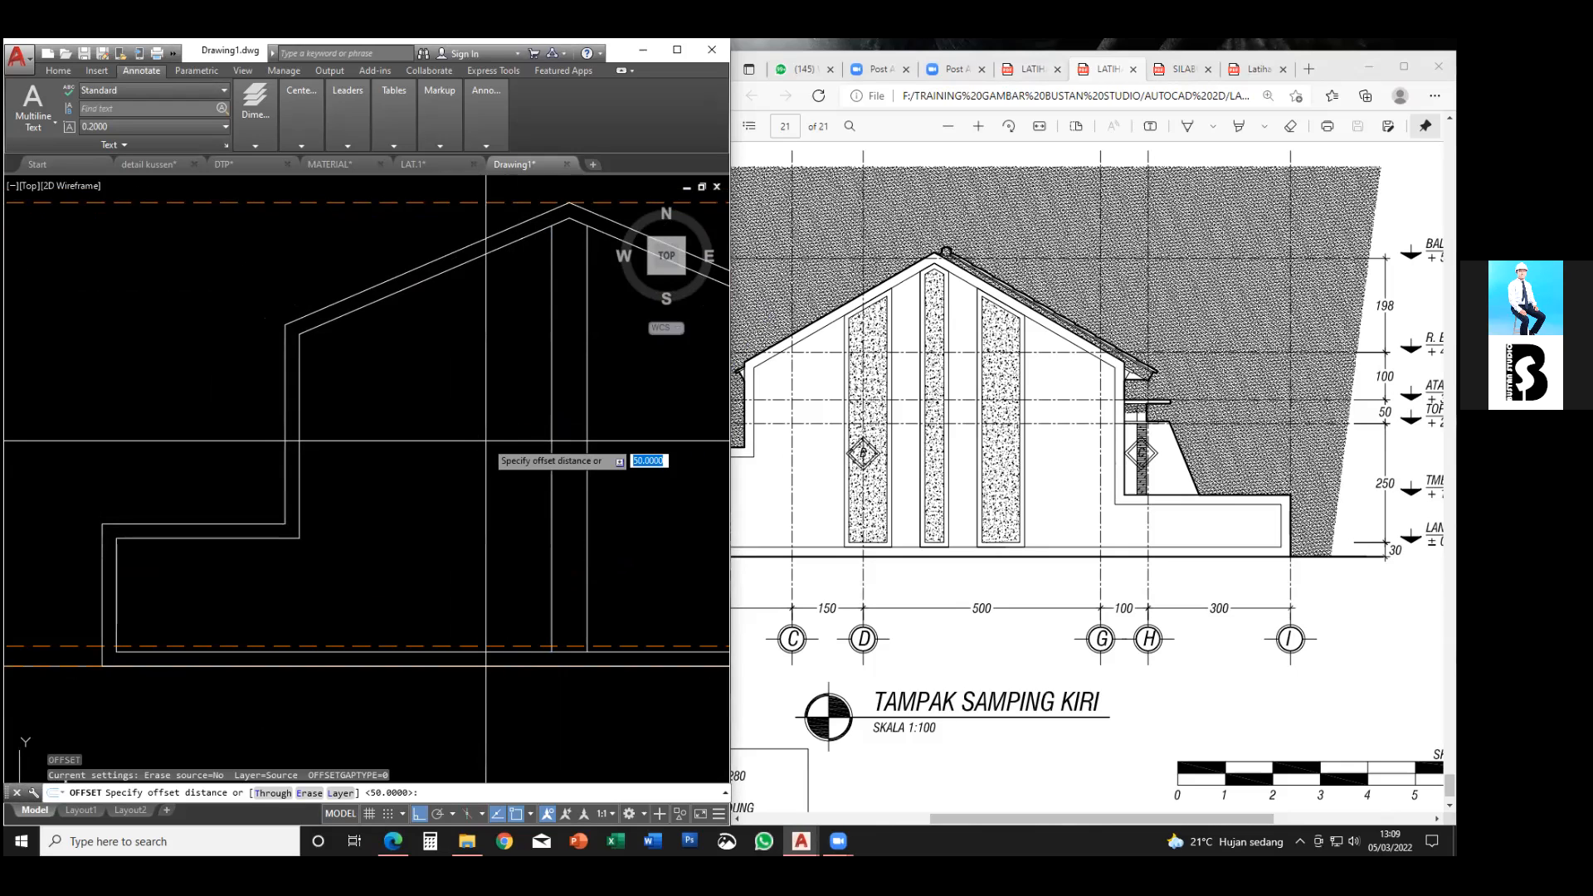
pyautogui.write('75')
pyautogui.press('Return')
pyautogui.click(551, 431)
pyautogui.click(544, 426)
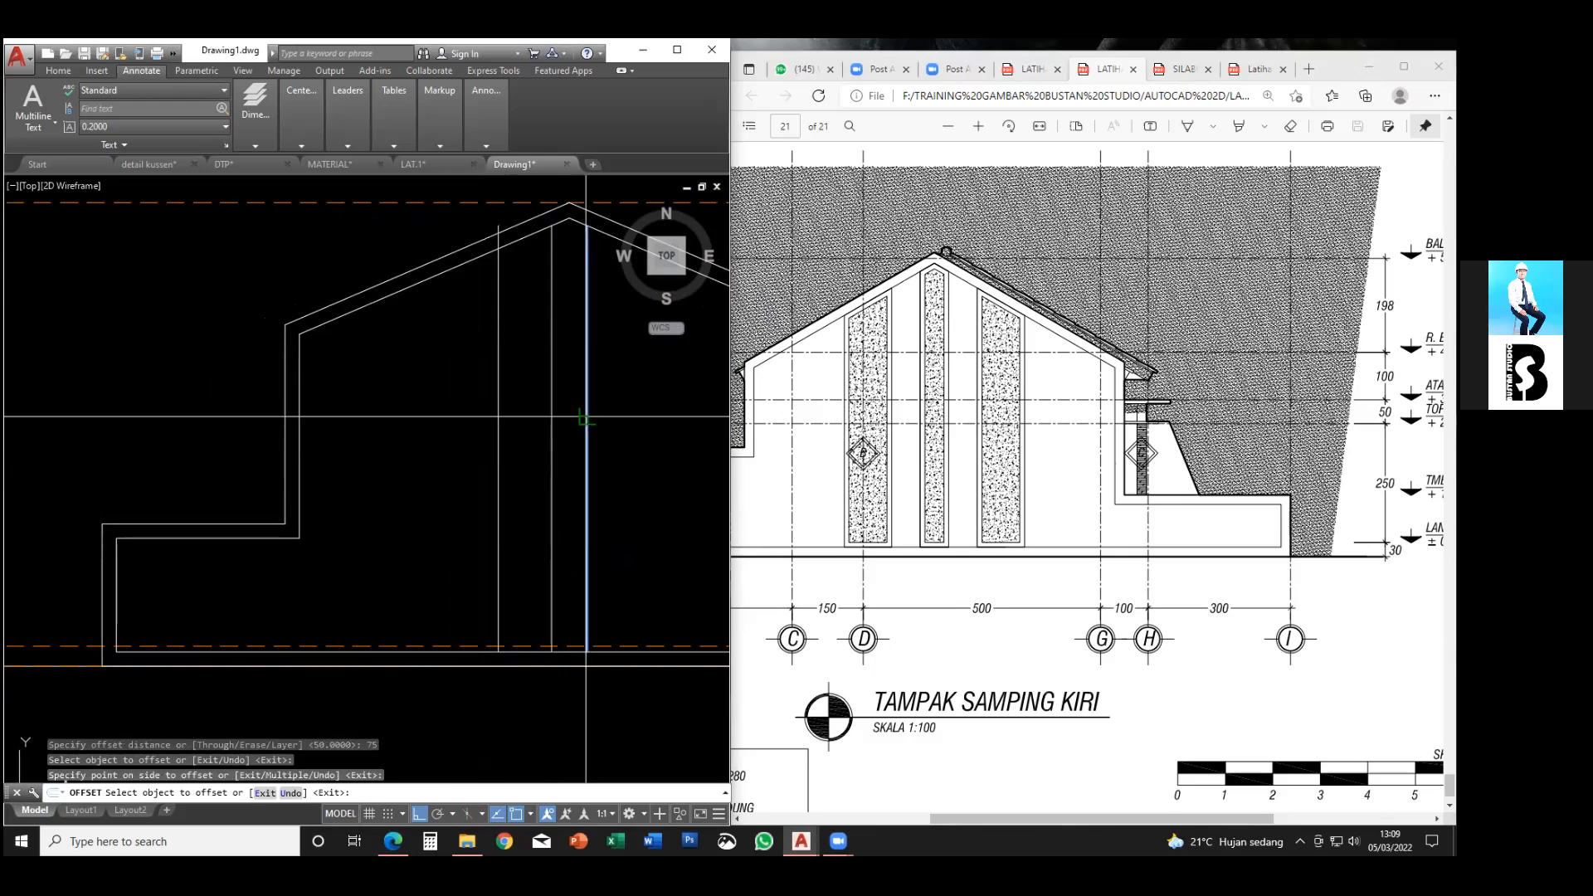
pyautogui.click(587, 417)
pyautogui.click(611, 429)
pyautogui.moveTo(610, 451); pyautogui.dragTo(560, 424, button='middle')
pyautogui.press('Escape')
pyautogui.press('Escape')
pyautogui.press('Escape')
# - Offset the two newest vertical lines 100 further outward to form the outer edges of the side strips
pyautogui.press('Return')
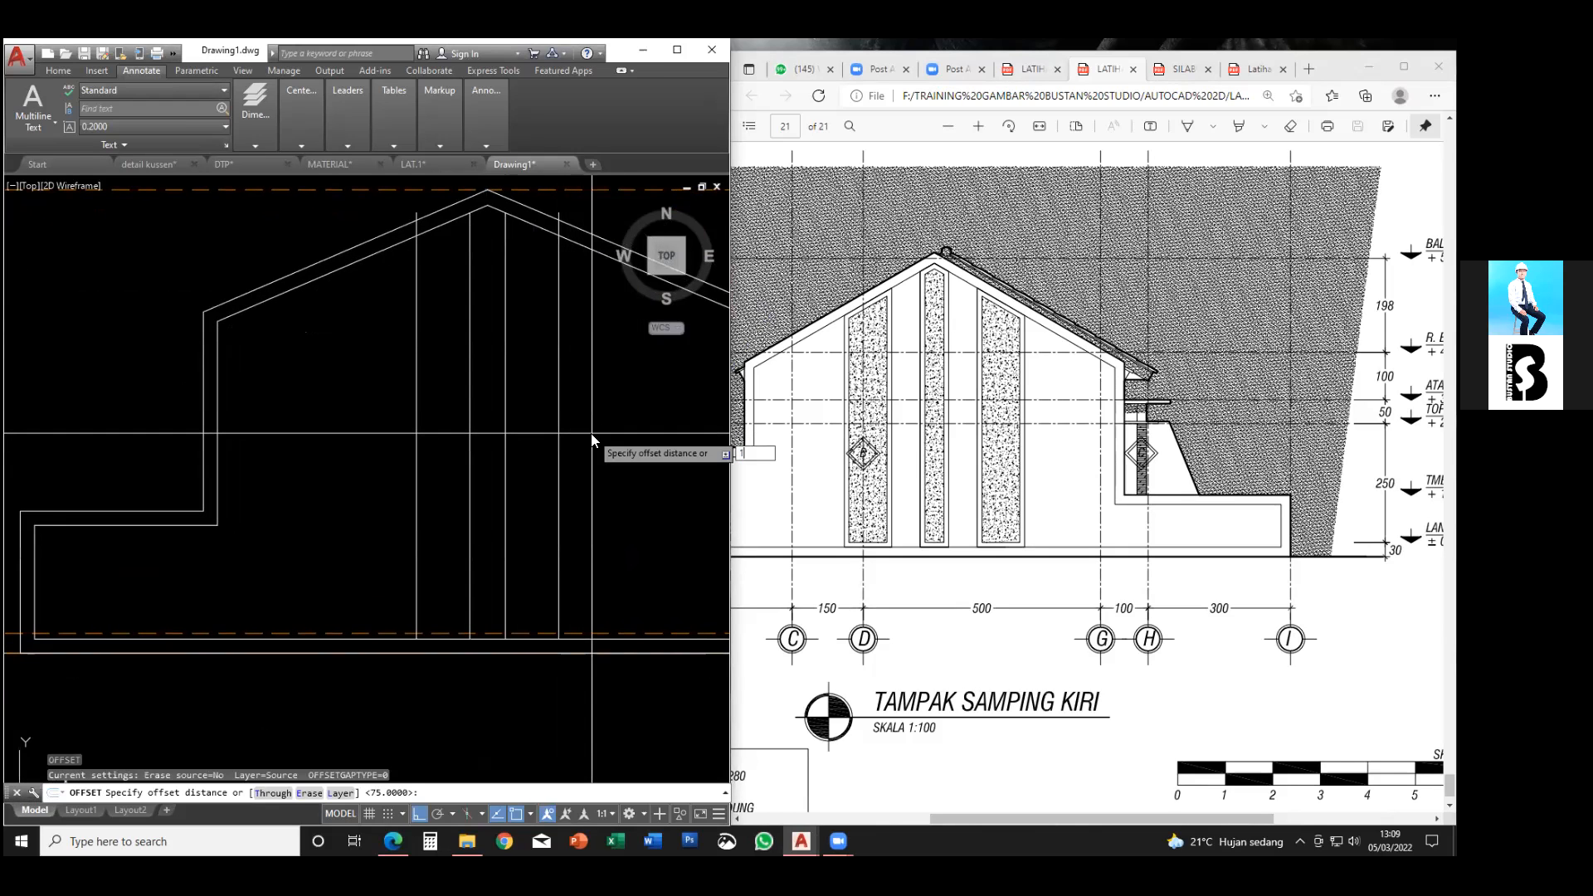
pyautogui.press('Return')
pyautogui.click(559, 420)
pyautogui.click(579, 421)
pyautogui.click(416, 422)
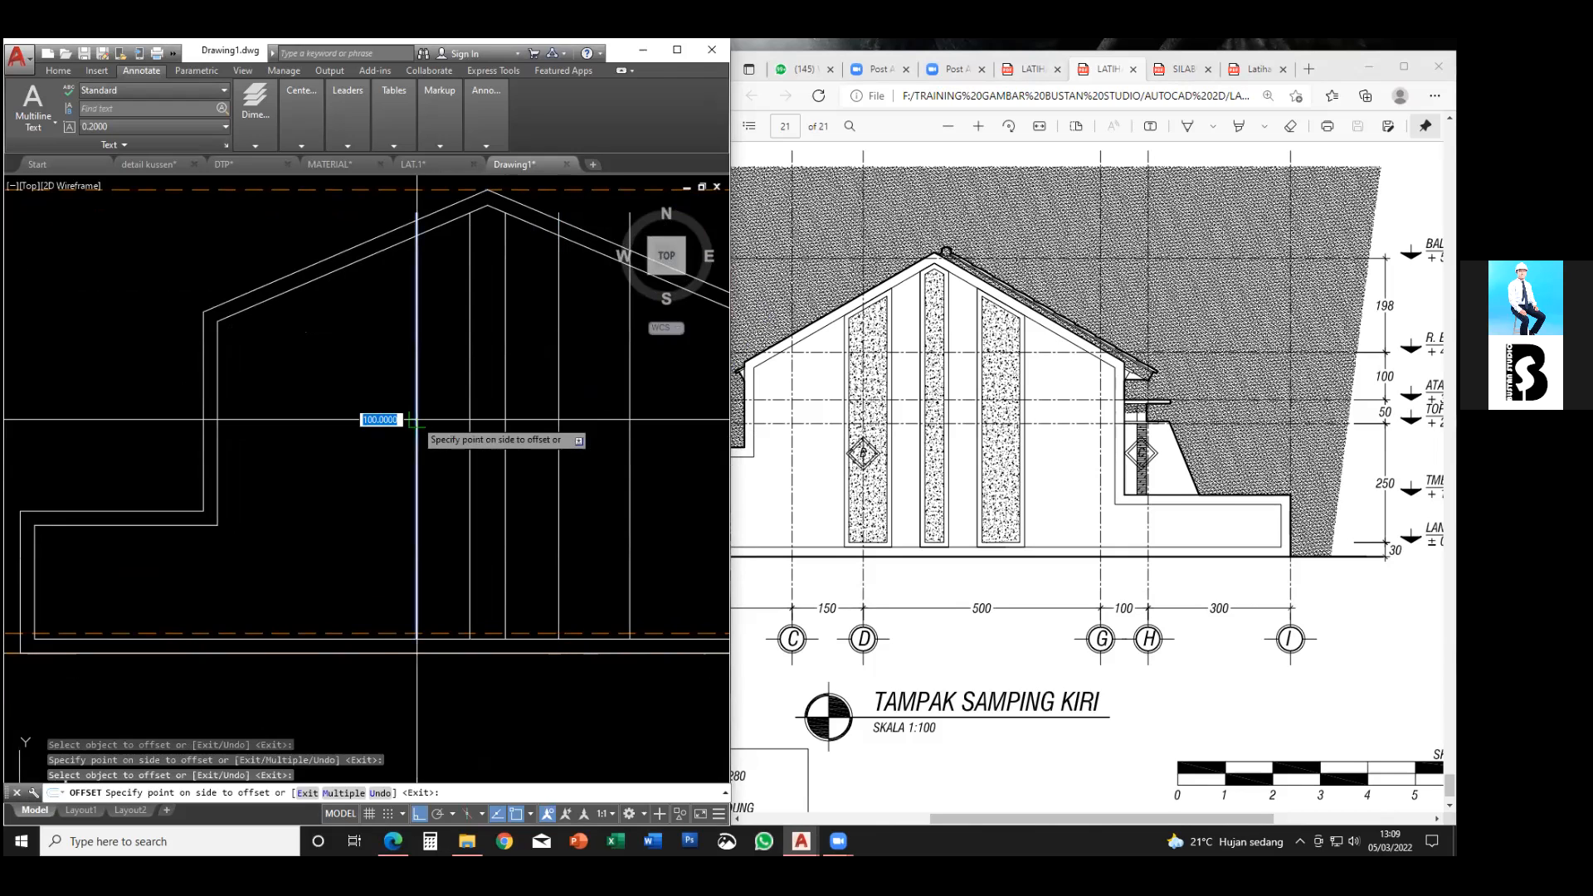
pyautogui.click(365, 423)
pyautogui.press('Escape')
pyautogui.press('Escape')
pyautogui.press('Escape')
# - Trim the parts of the side strips' four edge lines that project above the inner roof slopes
pyautogui.moveTo(369, 398); pyautogui.dragTo(359, 424, button='middle')
pyautogui.write('tr')
pyautogui.press('Return')
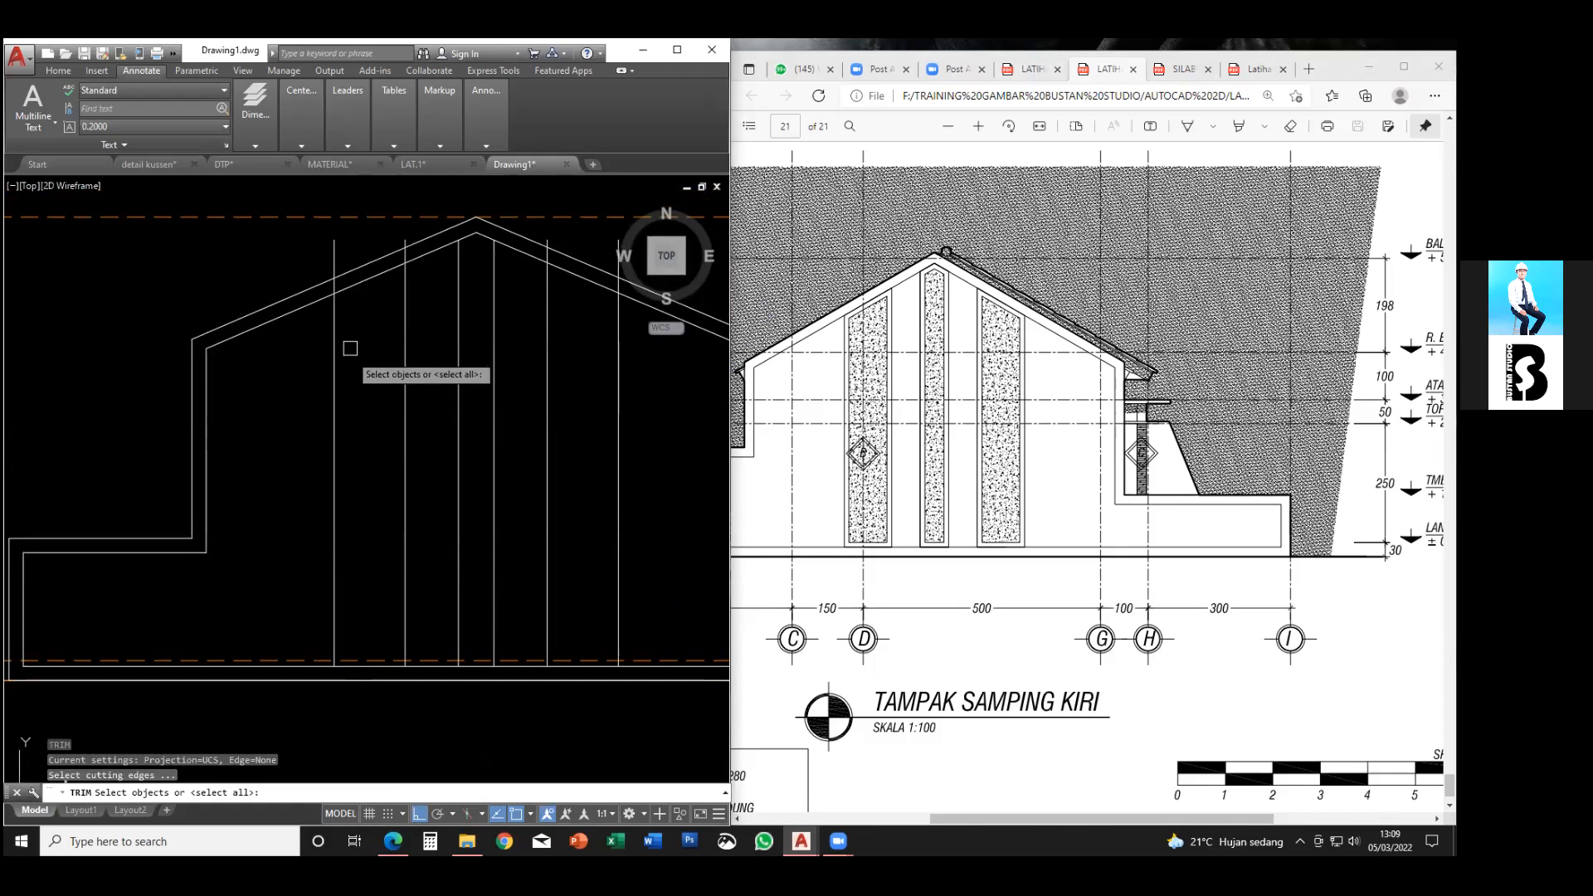
pyautogui.moveTo(353, 304); pyautogui.dragTo(343, 357, button='middle')
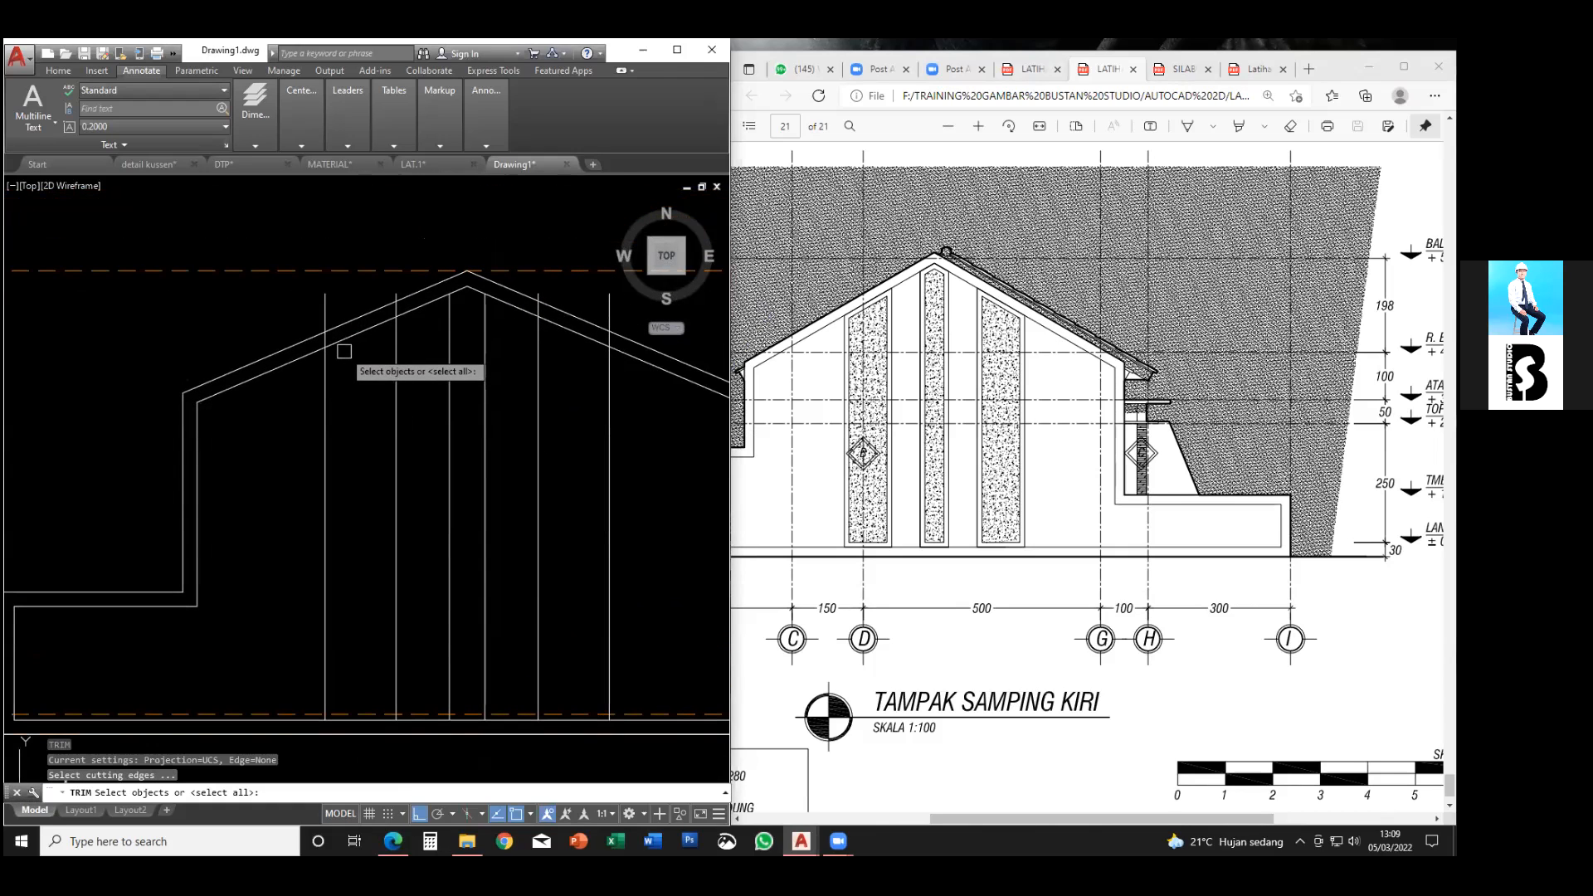
pyautogui.click(331, 345)
pyautogui.press('Return')
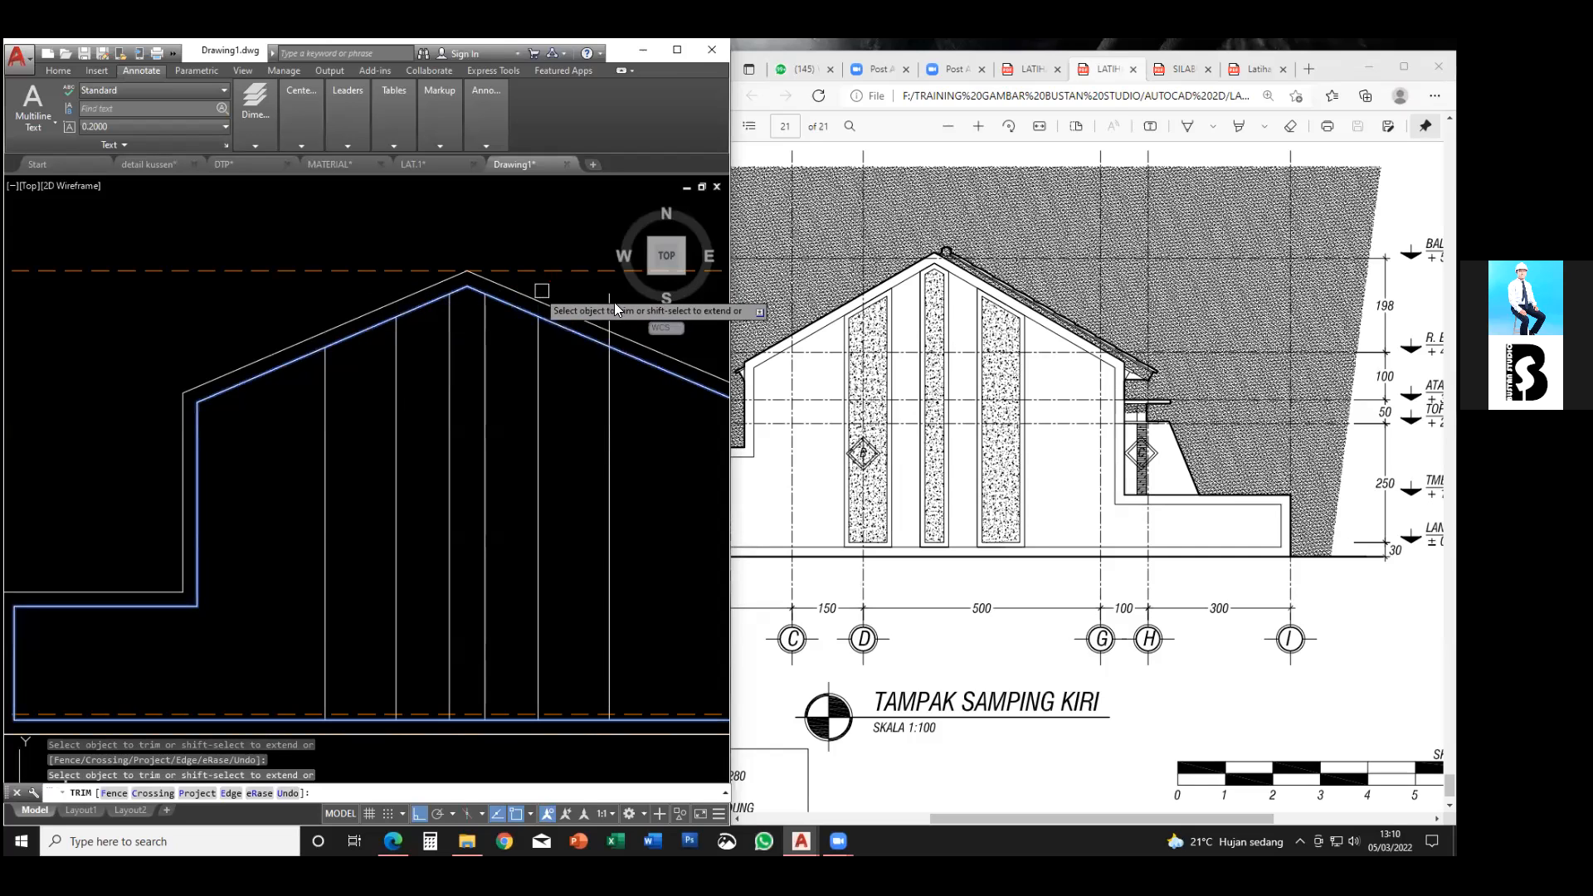
pyautogui.scroll(-4, 553, 365)
pyautogui.press('Escape')
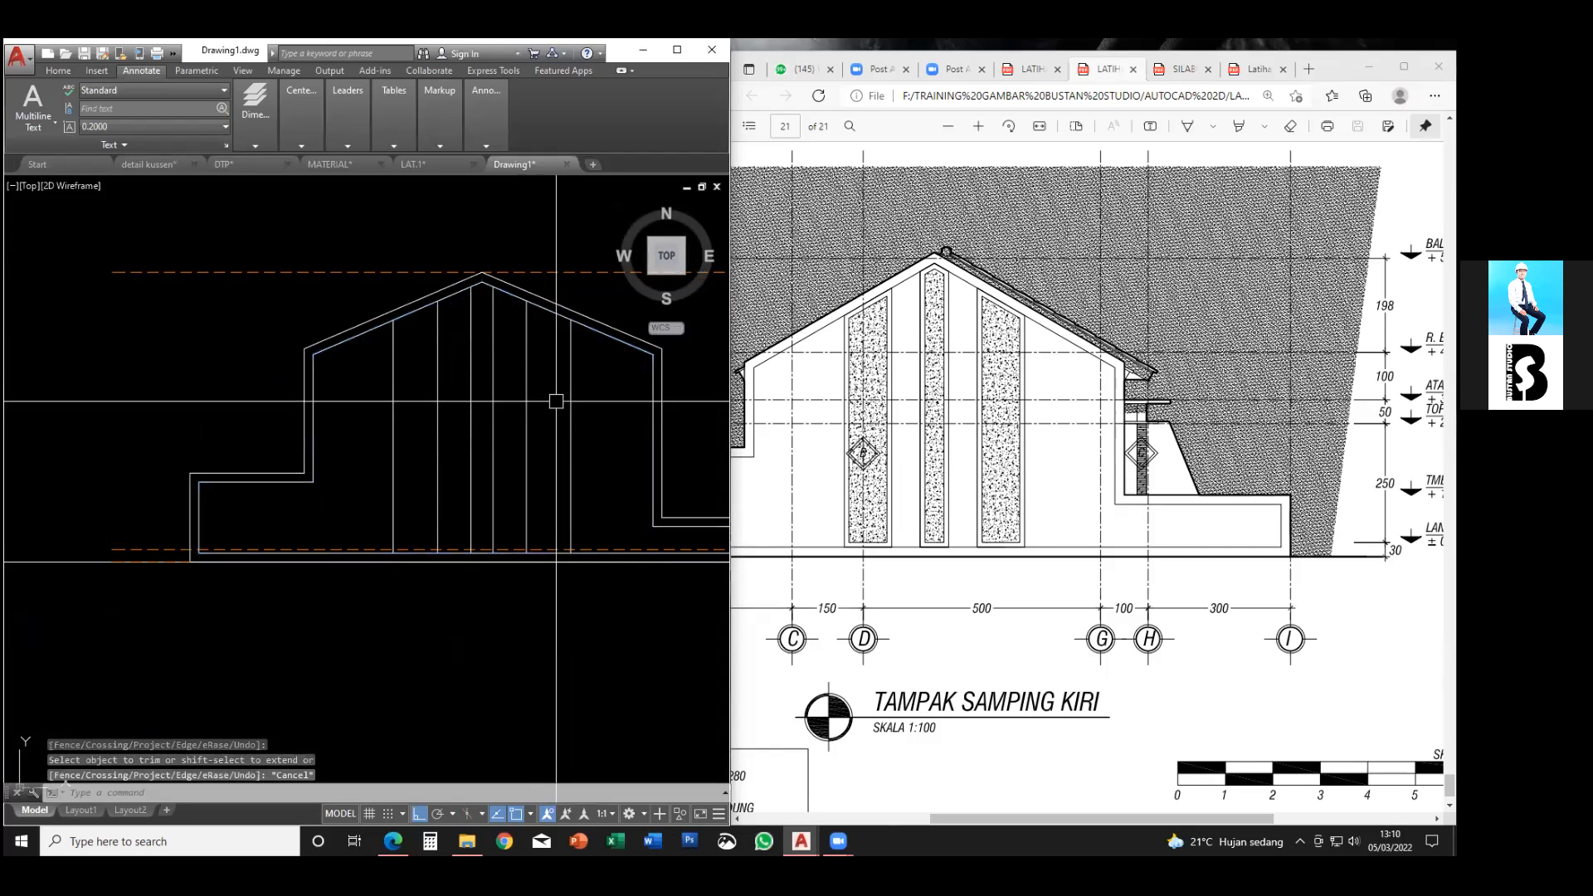
pyautogui.press('Escape')
pyautogui.press('Escape')
# - Offset the facade's inner border outline 10 inward
pyautogui.click(552, 315)
pyautogui.press('Escape')
pyautogui.write('o')
pyautogui.press('Return')
pyautogui.write('10')
pyautogui.press('Return')
pyautogui.click(553, 320)
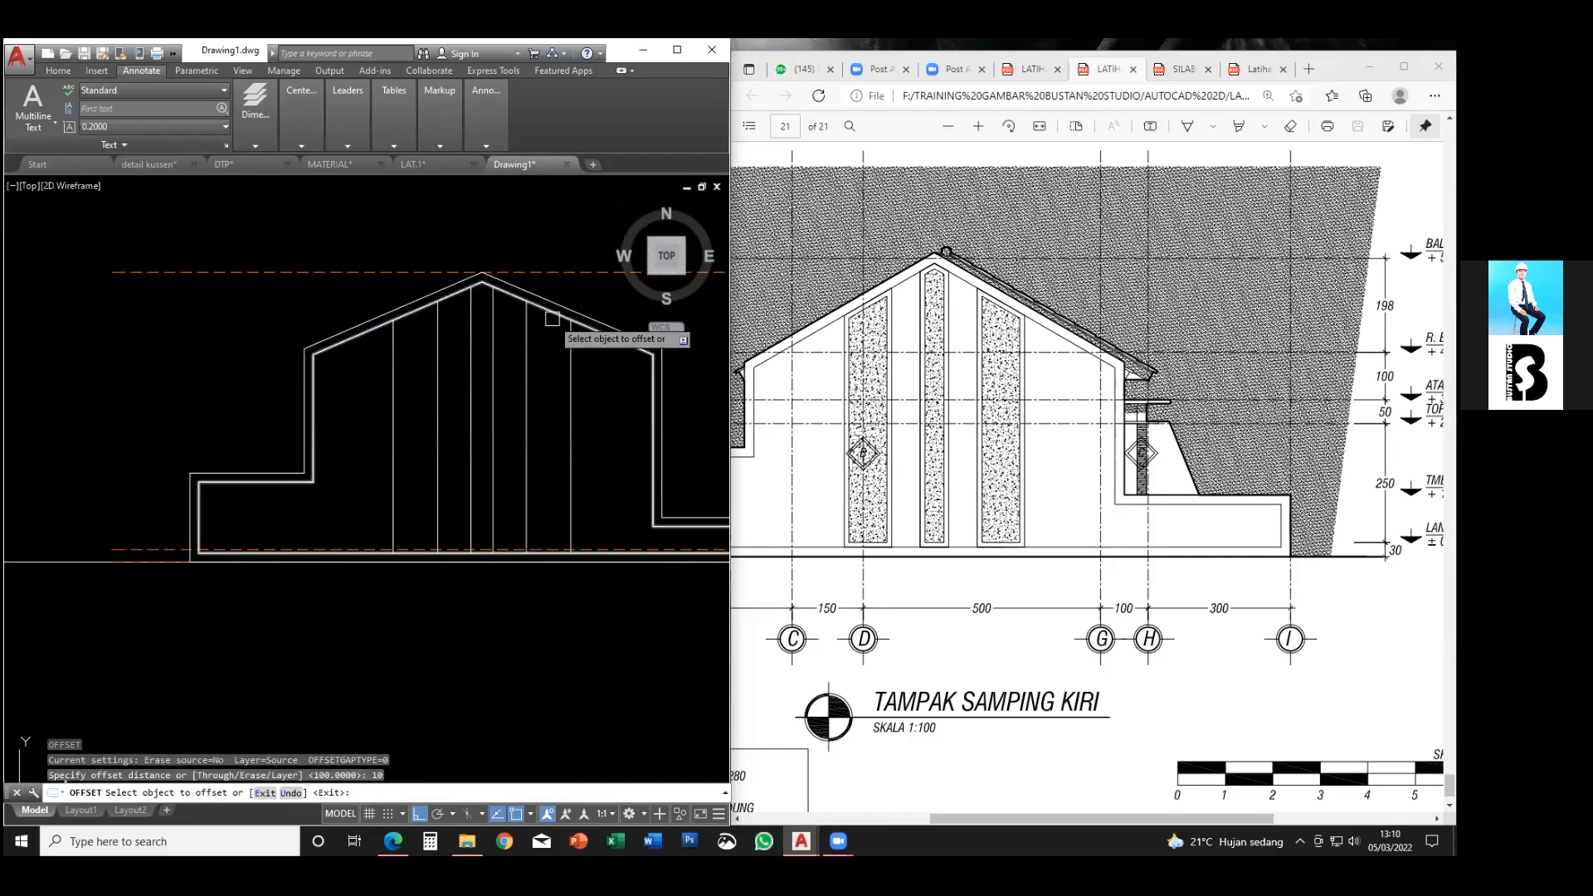
pyautogui.click(538, 370)
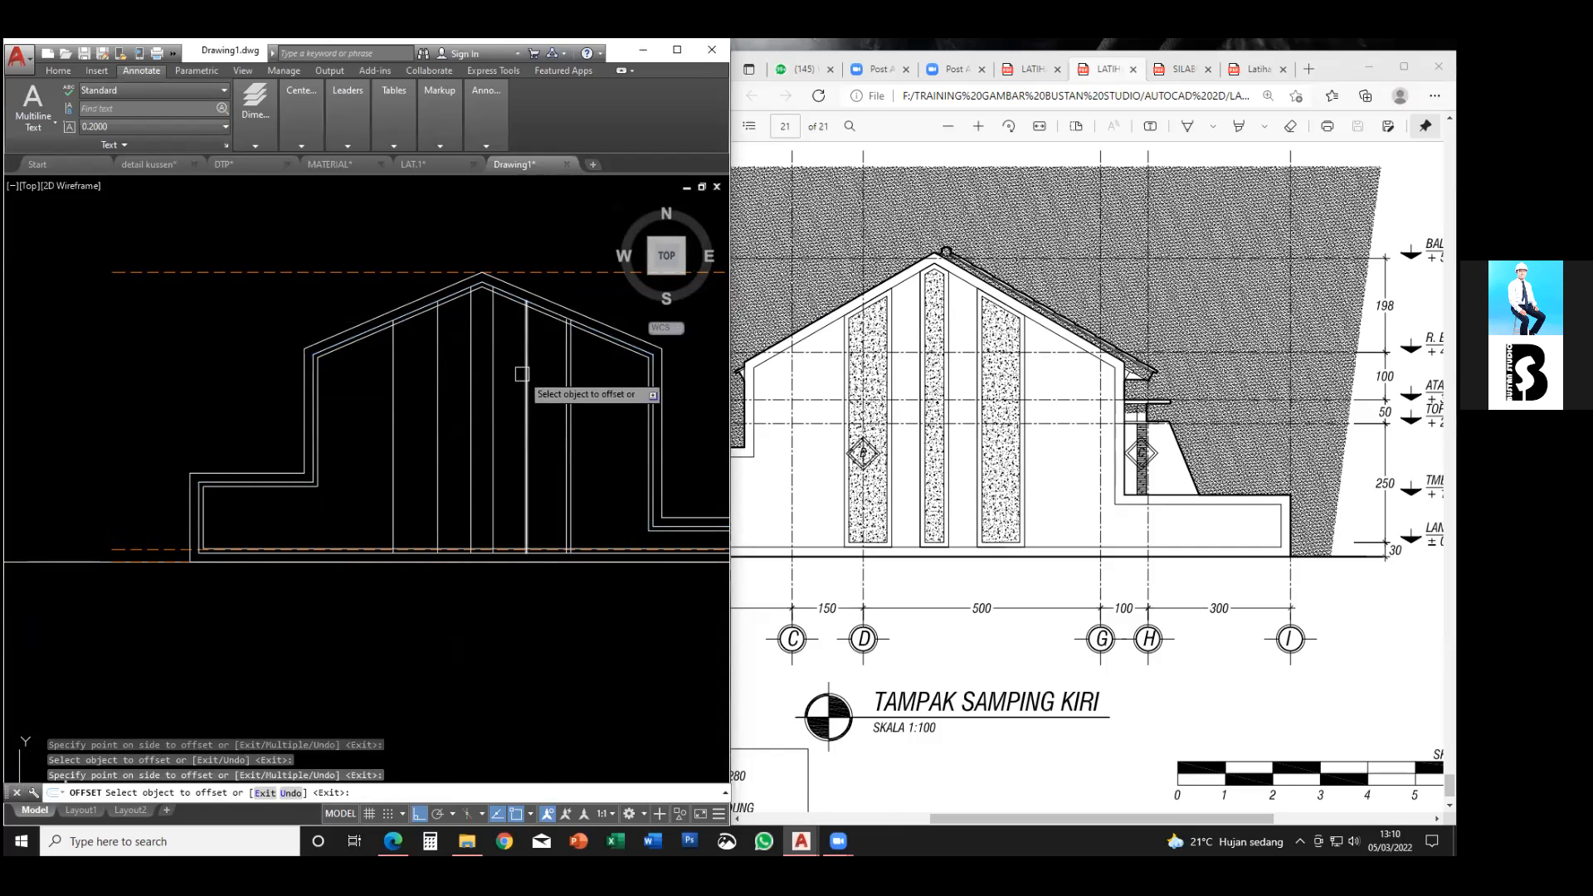
# - Offset the edge lines of the facade strips 10 towards the inside of each strip
pyautogui.click(472, 356)
pyautogui.click(481, 355)
pyautogui.click(437, 408)
pyautogui.click(427, 399)
pyautogui.click(393, 384)
pyautogui.click(417, 376)
pyautogui.press('Escape')
# - Trim the 10-offset border between and beside the three strips along the roof slopes and the base
pyautogui.scroll(2, 401, 344)
pyautogui.write('tr')
pyautogui.press('space')
pyautogui.press('Escape')
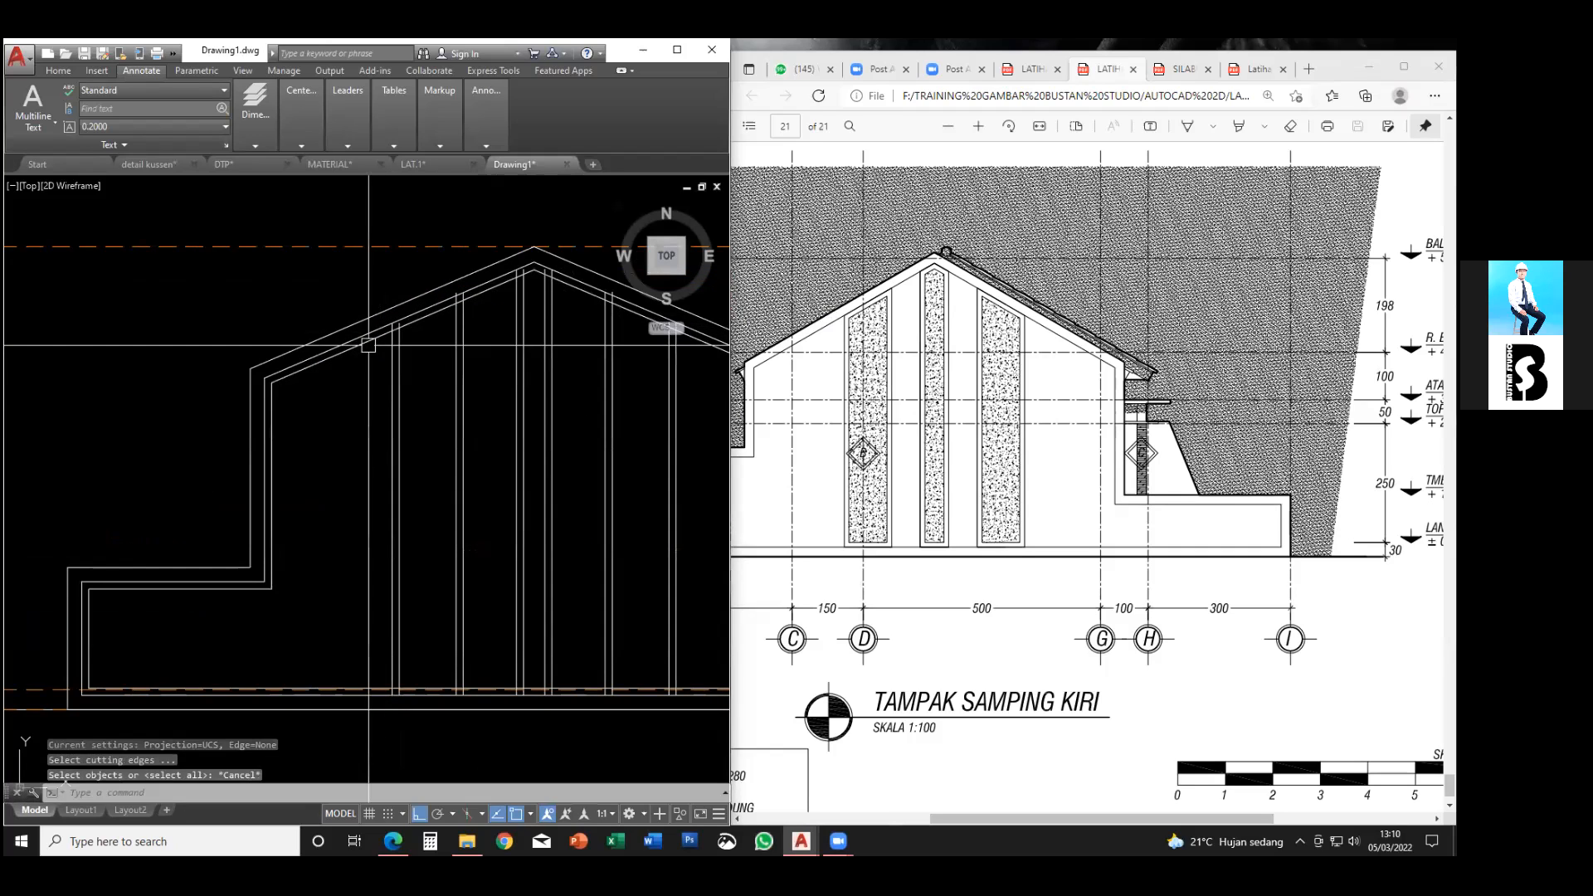
pyautogui.write('tr')
pyautogui.press('space')
pyautogui.press('space')
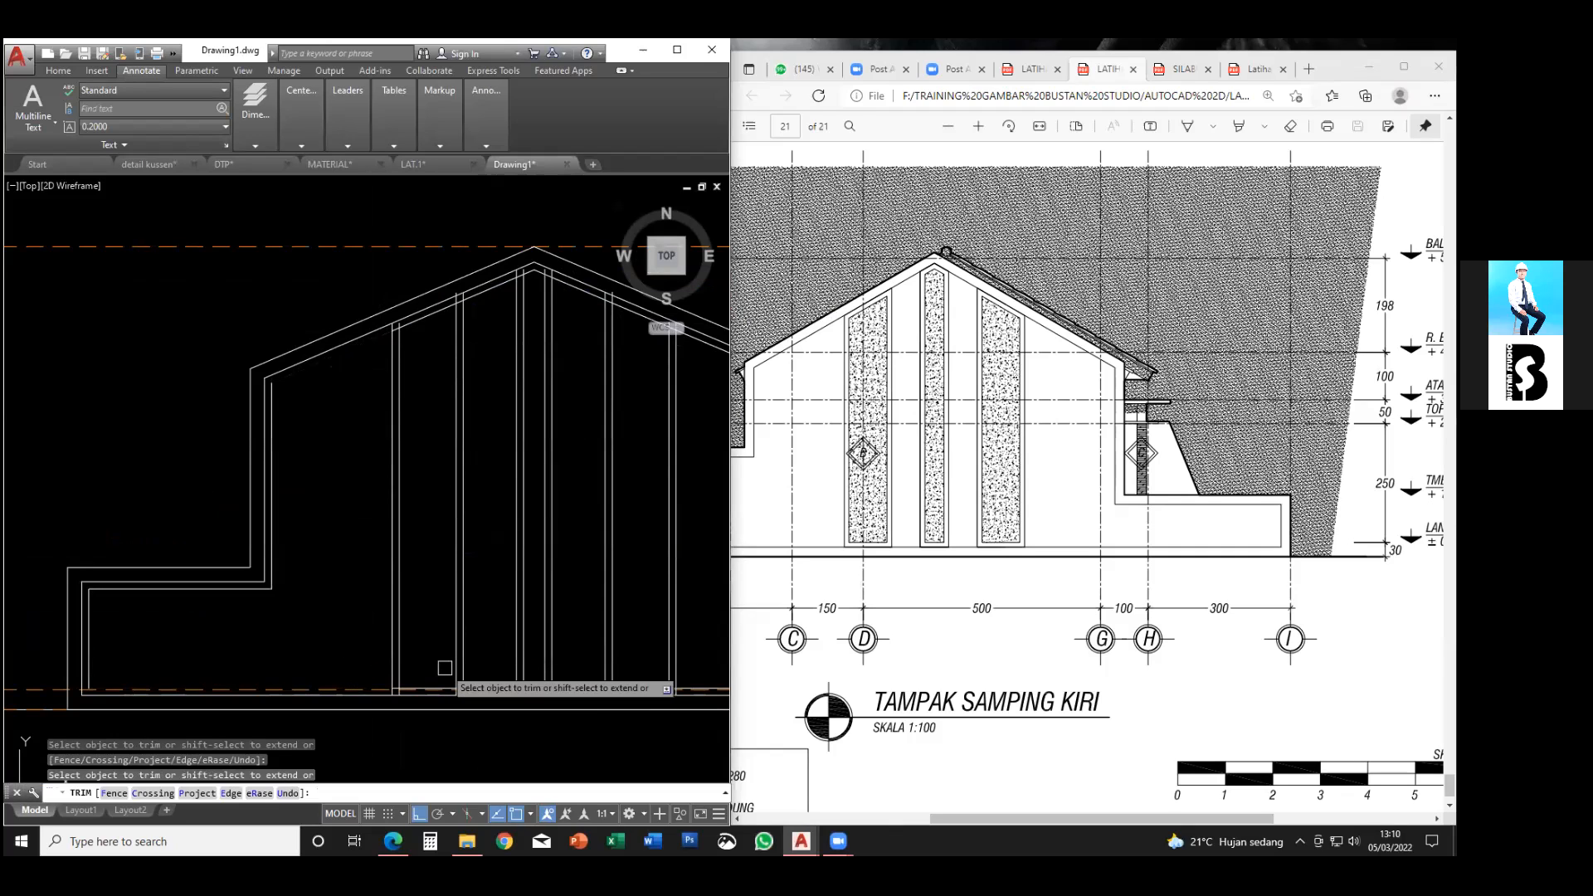
pyautogui.moveTo(462, 662); pyautogui.dragTo(259, 565, button='middle')
pyautogui.scroll(4, 317, 589)
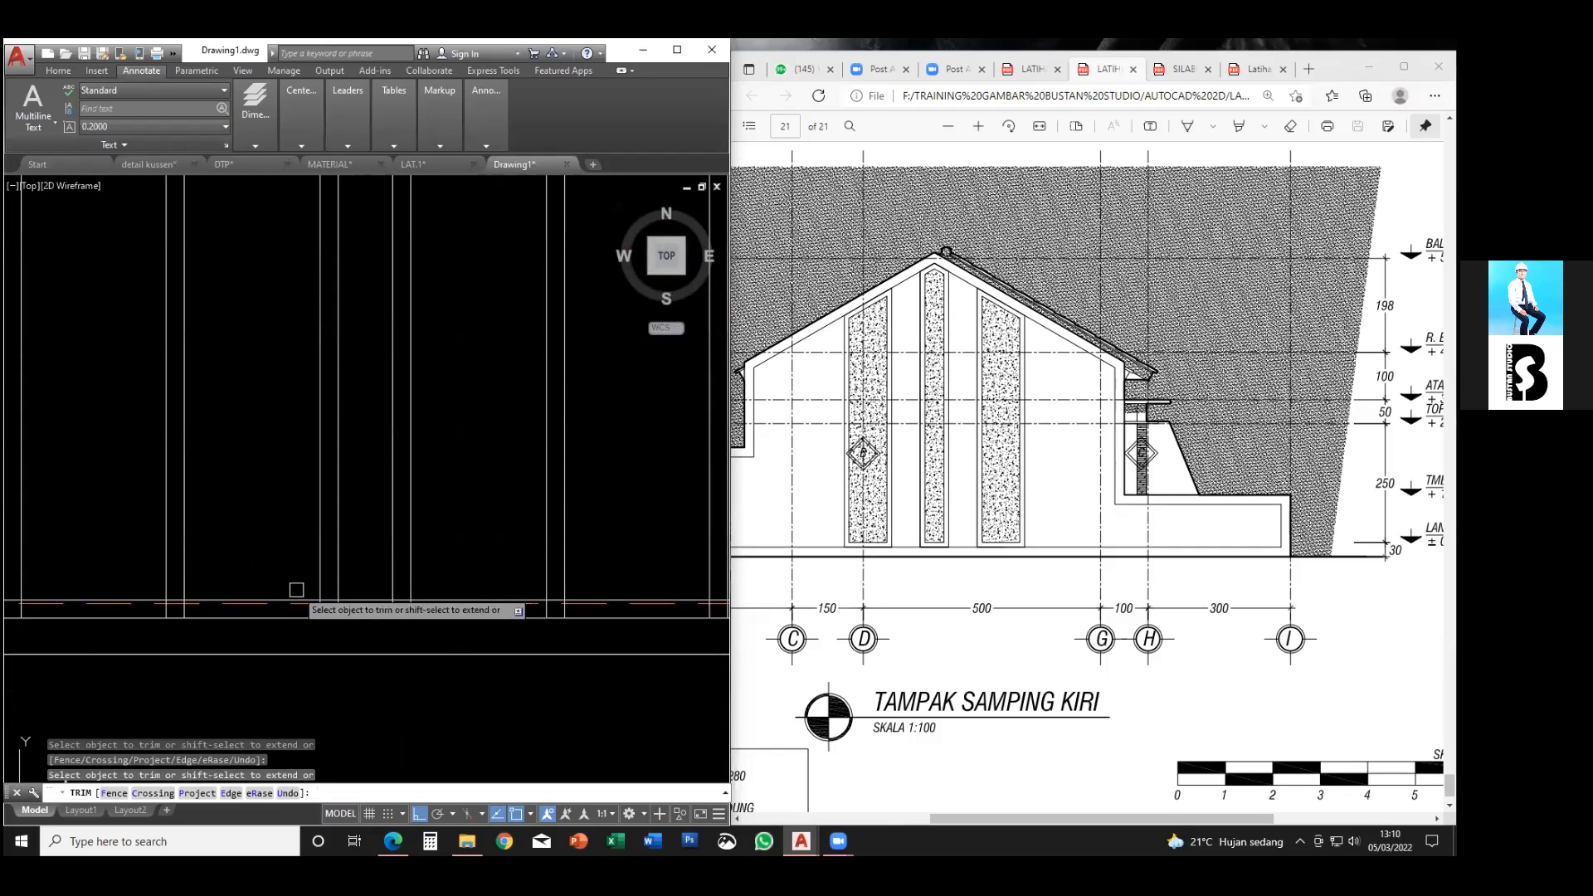
pyautogui.scroll(-2, 437, 573)
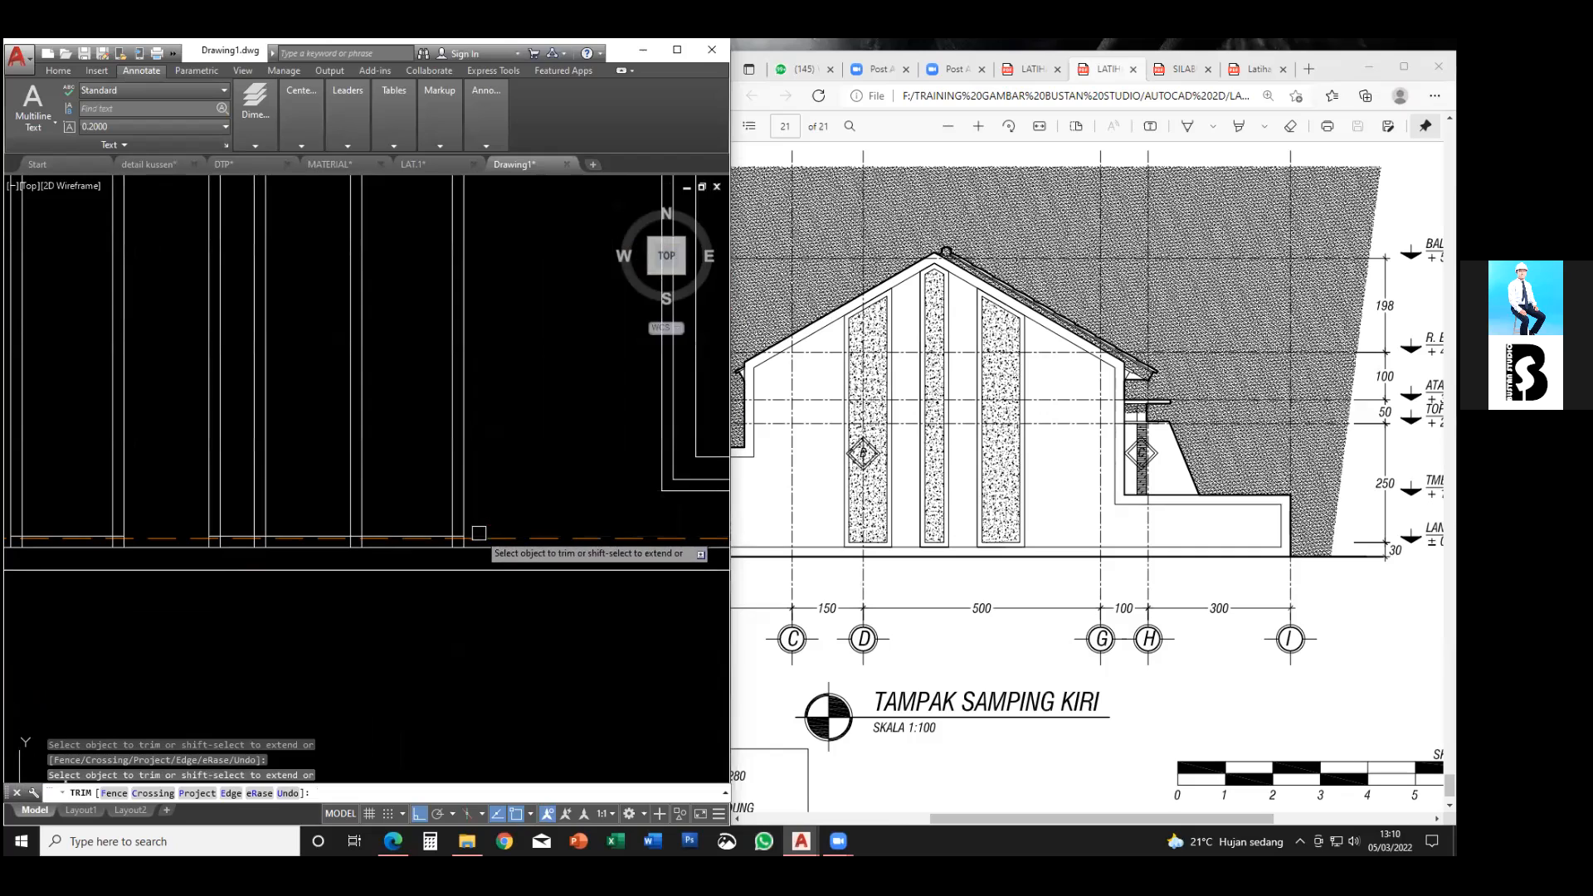
pyautogui.scroll(-2, 447, 514)
pyautogui.scroll(2, 362, 606)
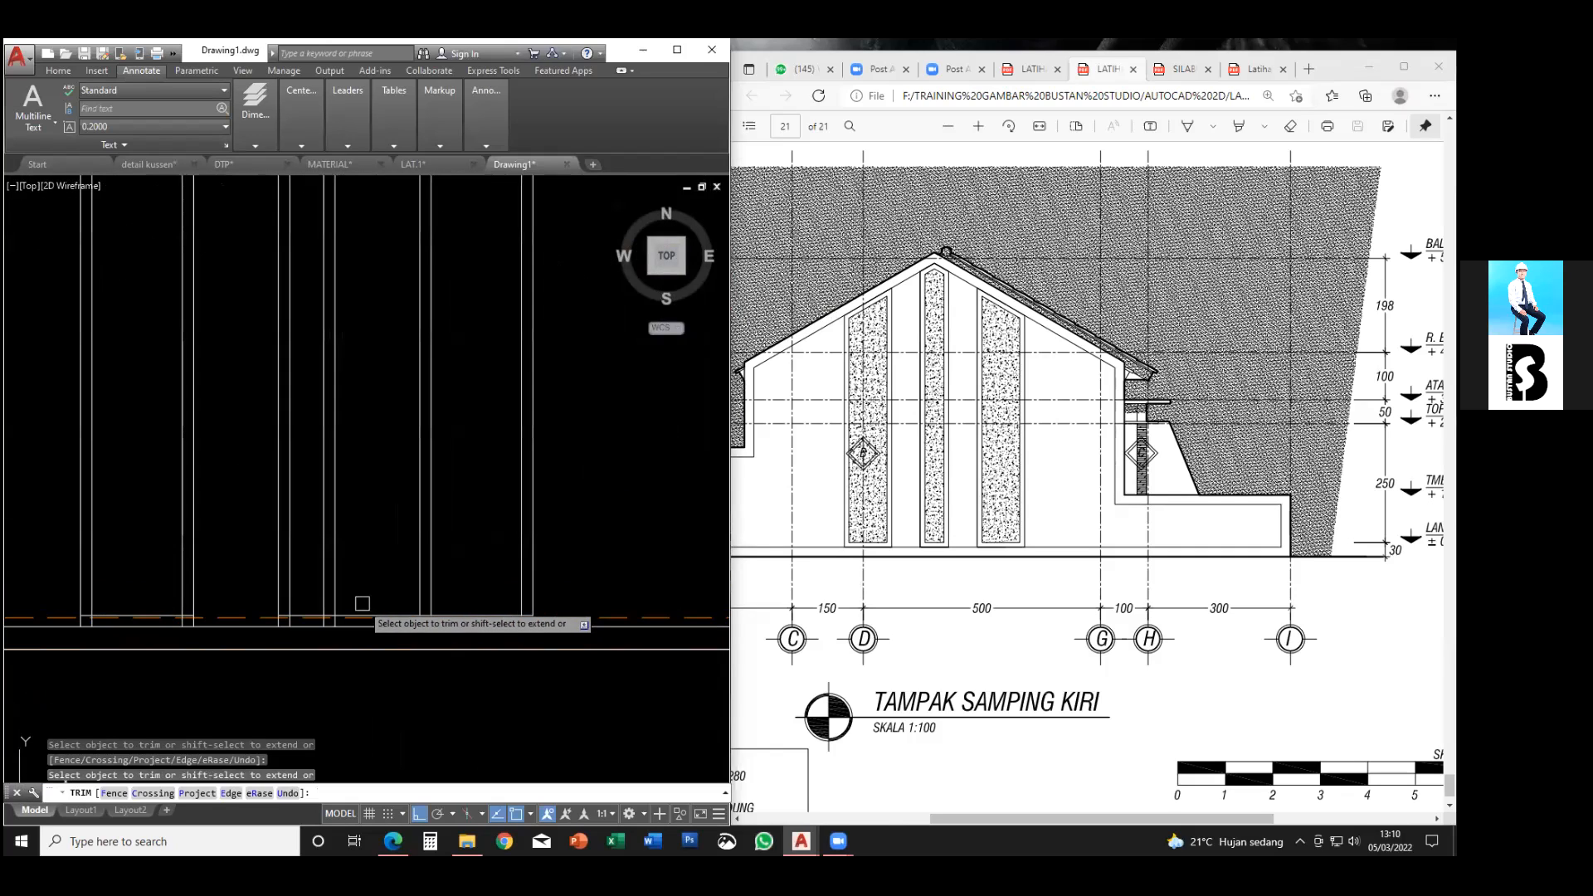
pyautogui.scroll(-2, 417, 568)
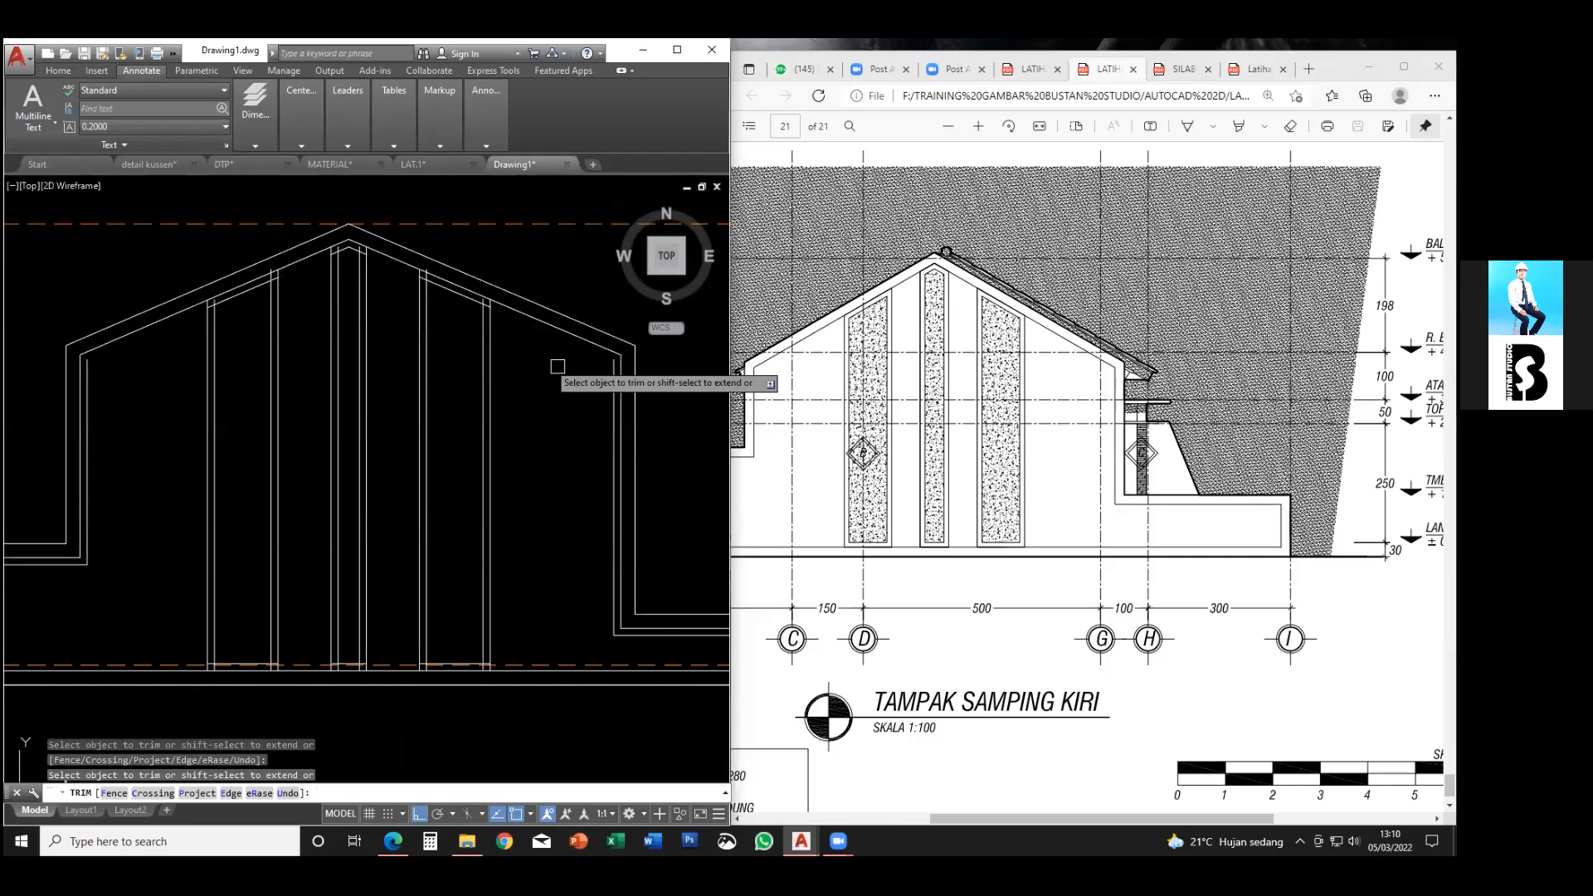
# - Erase the leftover pieces of the 10-offset border along the right and left walls
pyautogui.press('Escape')
pyautogui.click(617, 414)
pyautogui.press('Delete')
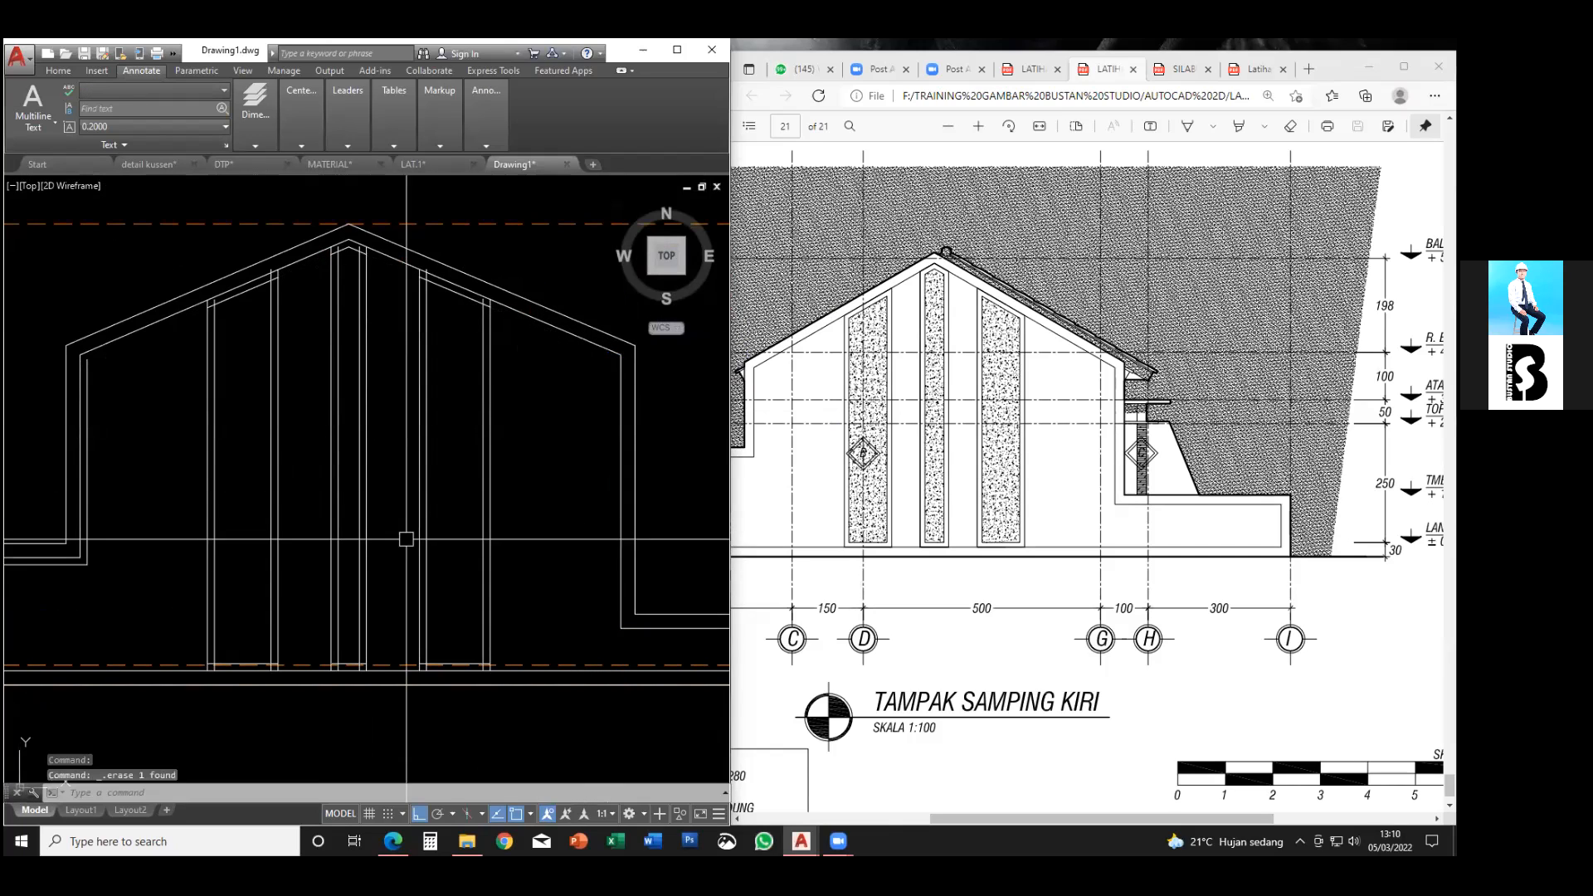
pyautogui.click(90, 538)
pyautogui.press('Delete')
pyautogui.moveTo(264, 384); pyautogui.dragTo(285, 402, button='middle')
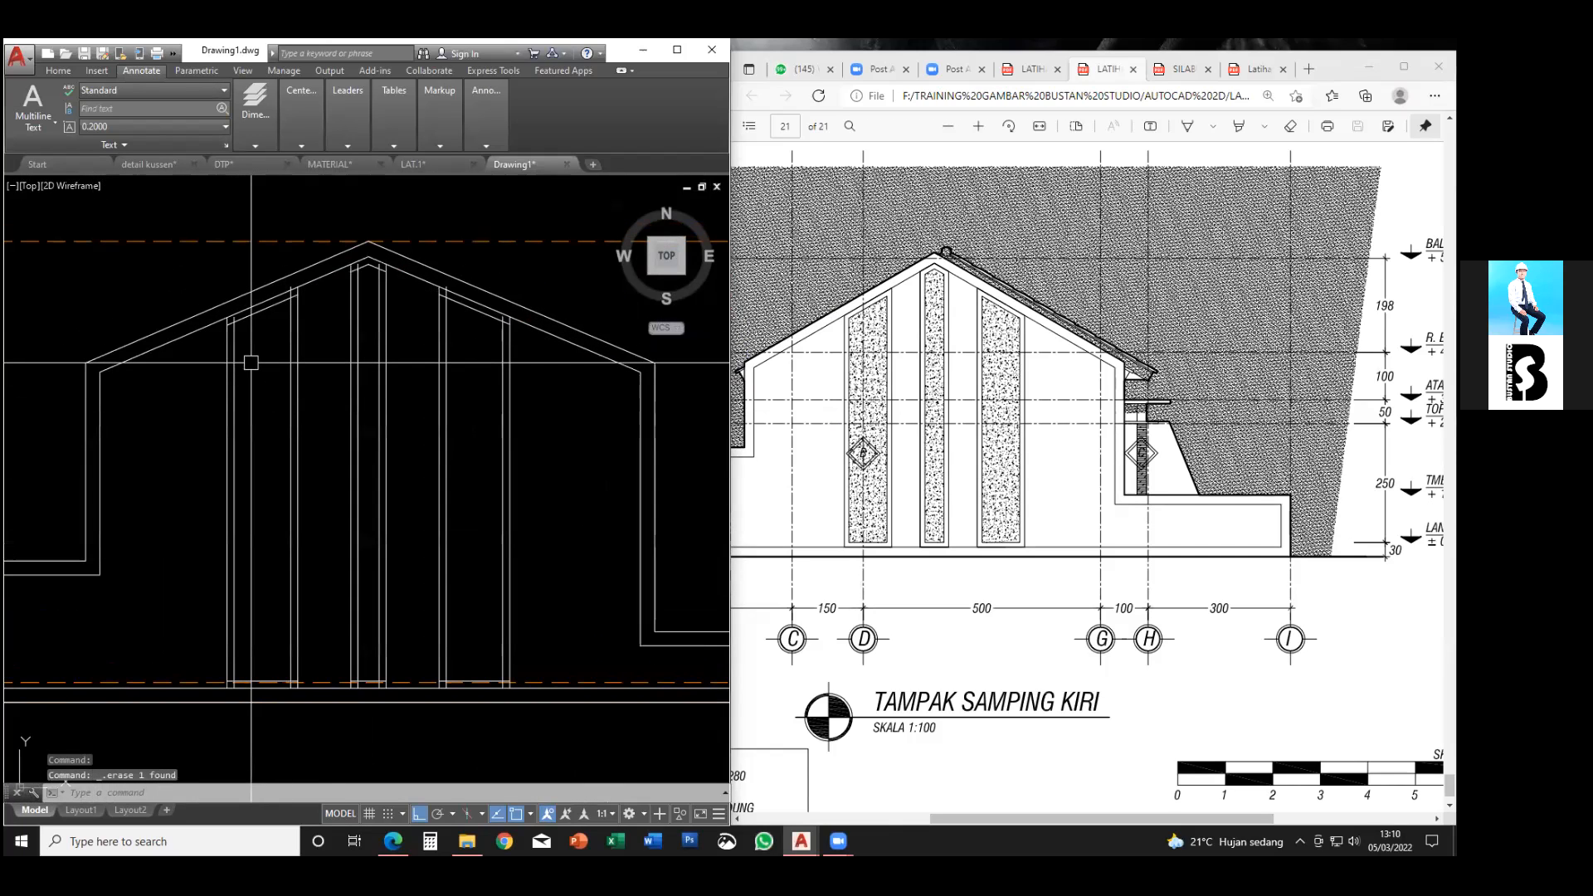
# - Fillet the two upper corners of the left strip's inner frame with radius 0
pyautogui.write('f')
pyautogui.press('space')
pyautogui.click(238, 335)
pyautogui.click(272, 308)
pyautogui.press('space')
pyautogui.click(279, 306)
pyautogui.click(289, 326)
# - Fillet the two lower corners of the left strip's inner frame with radius 0
pyautogui.press('space')
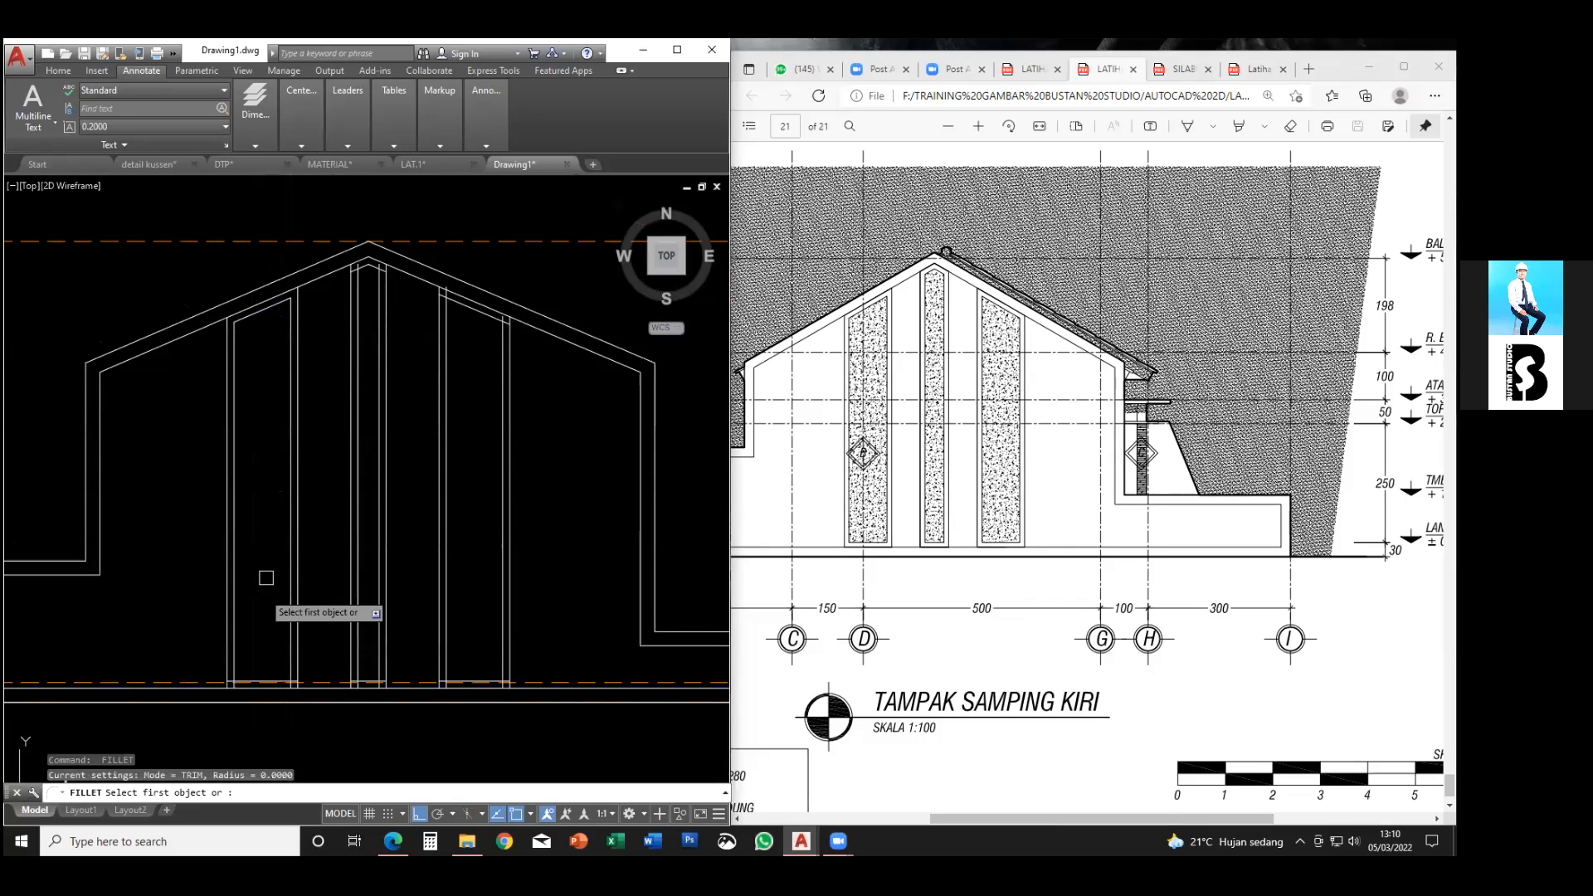
pyautogui.click(254, 679)
pyautogui.click(239, 652)
pyautogui.click(236, 649)
pyautogui.press('space')
pyautogui.click(257, 676)
pyautogui.click(286, 650)
# - Fillet the lower corners of the central and right strips' inner frames with radius 0
pyautogui.press('space')
pyautogui.scroll(4, 364, 673)
pyautogui.click(367, 693)
pyautogui.click(404, 670)
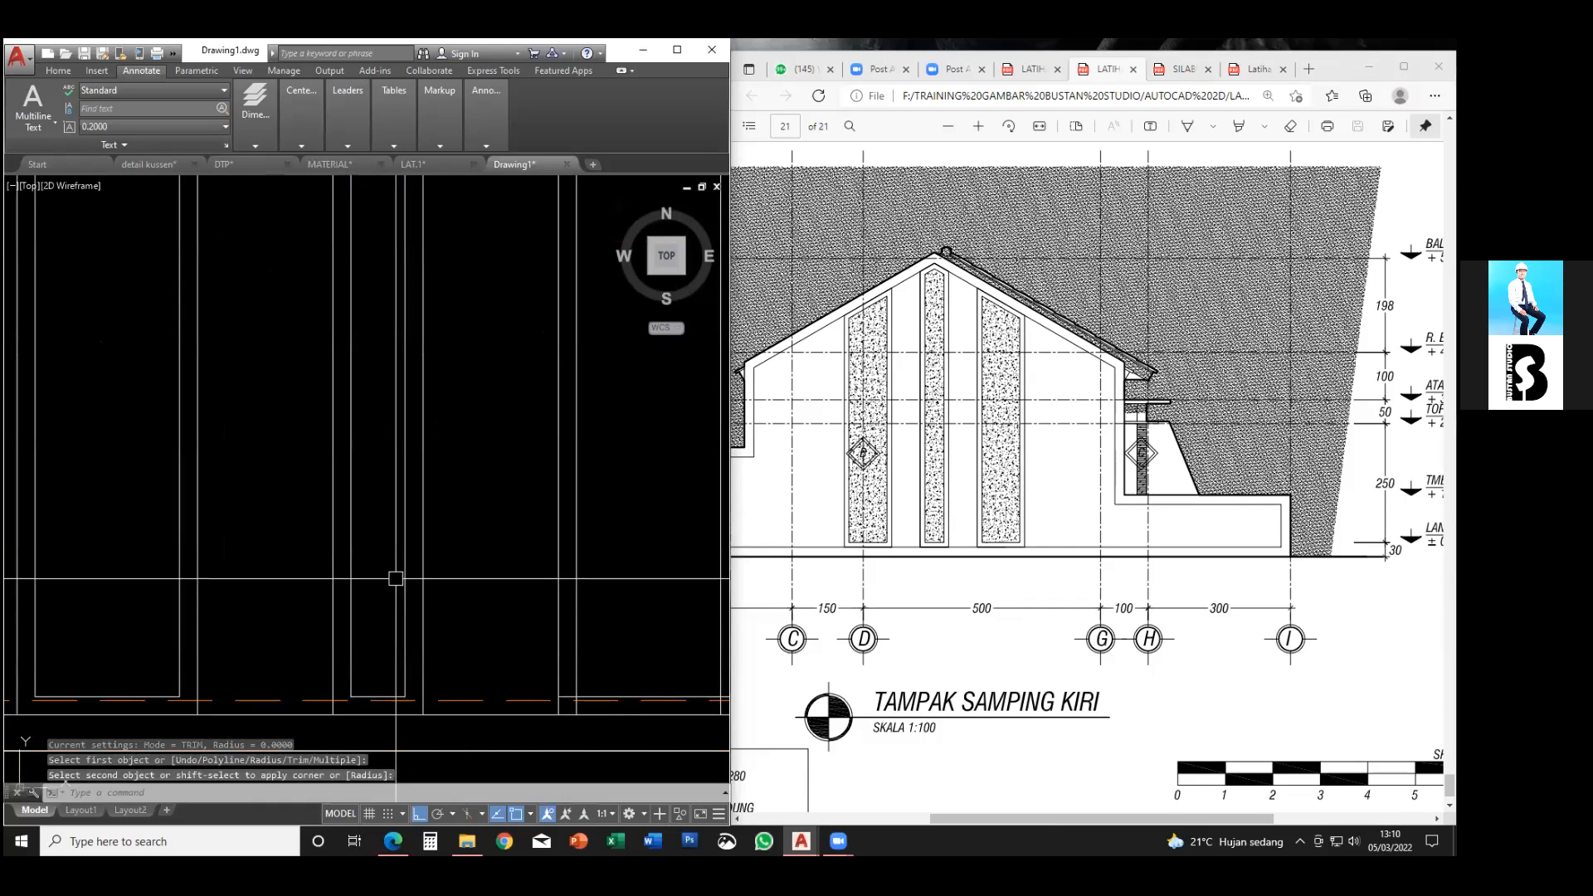
pyautogui.scroll(-2, 423, 626)
pyautogui.press('space')
pyautogui.click(543, 668)
pyautogui.click(522, 639)
pyautogui.press('space')
pyautogui.click(574, 666)
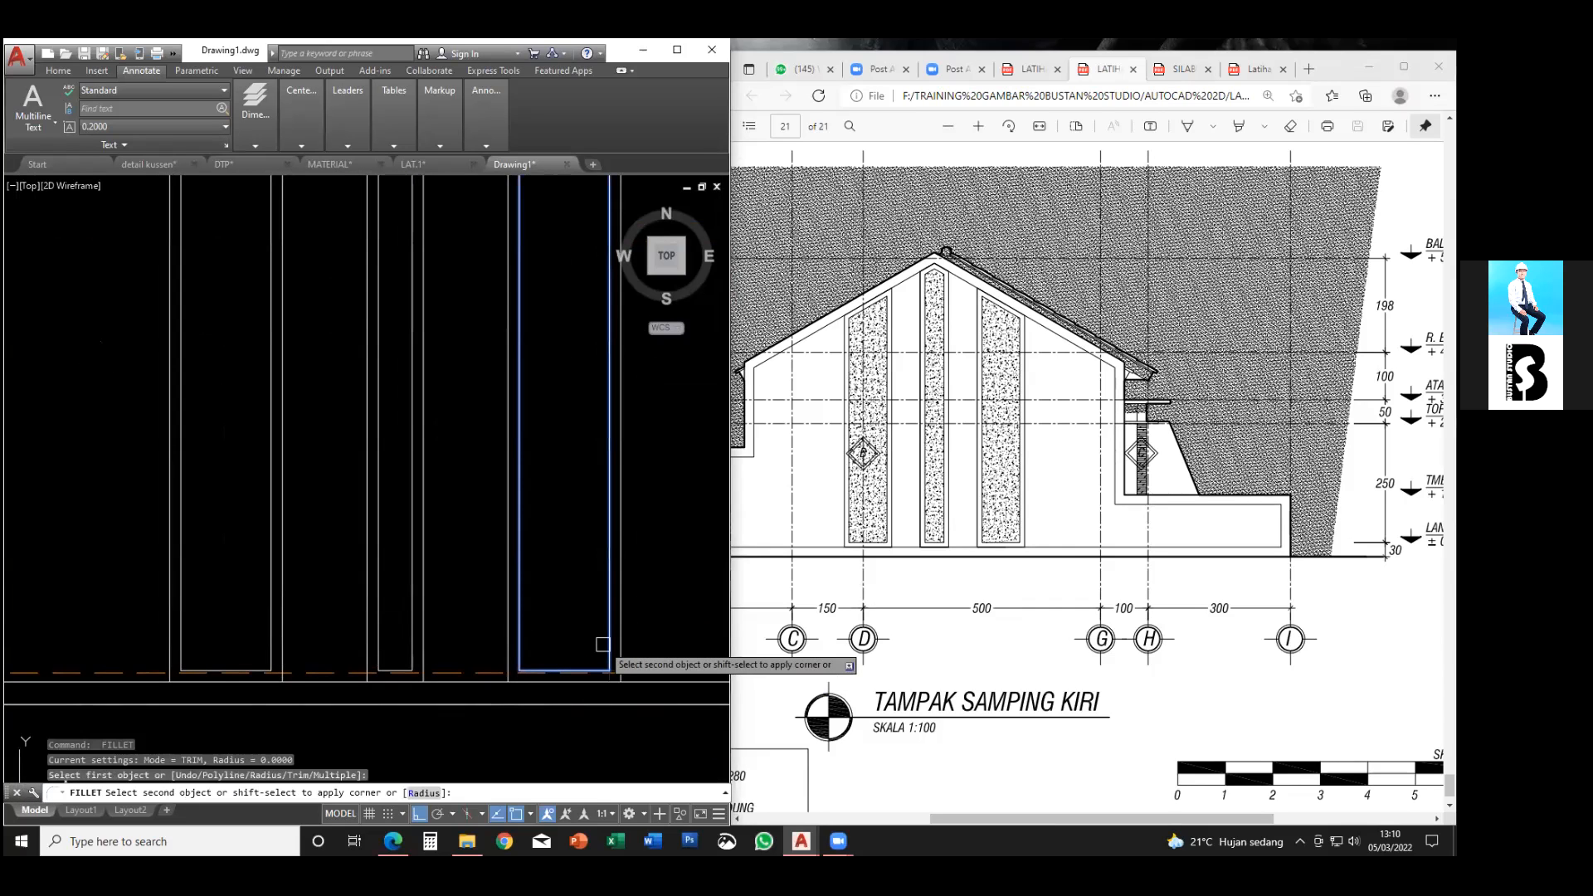
# - Fillet the upper corners of the right and central strips' inner frames with radius 0
pyautogui.scroll(-3, 580, 581)
pyautogui.scroll(3, 547, 365)
pyautogui.scroll(3, 407, 274)
pyautogui.click(398, 271)
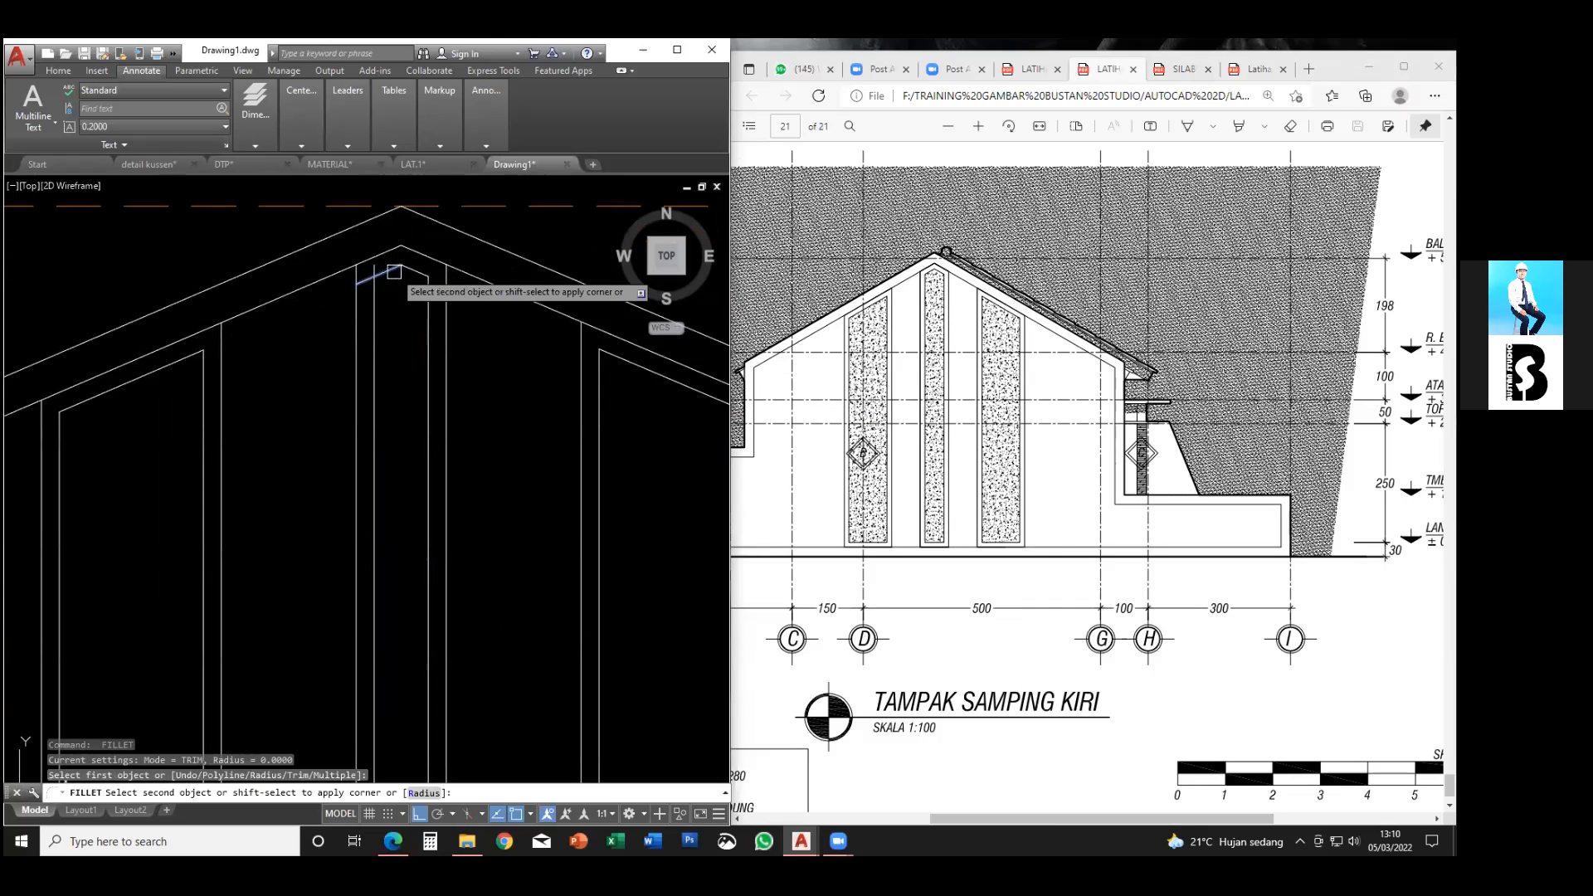
pyautogui.press('Escape')
pyautogui.scroll(-3, 415, 332)
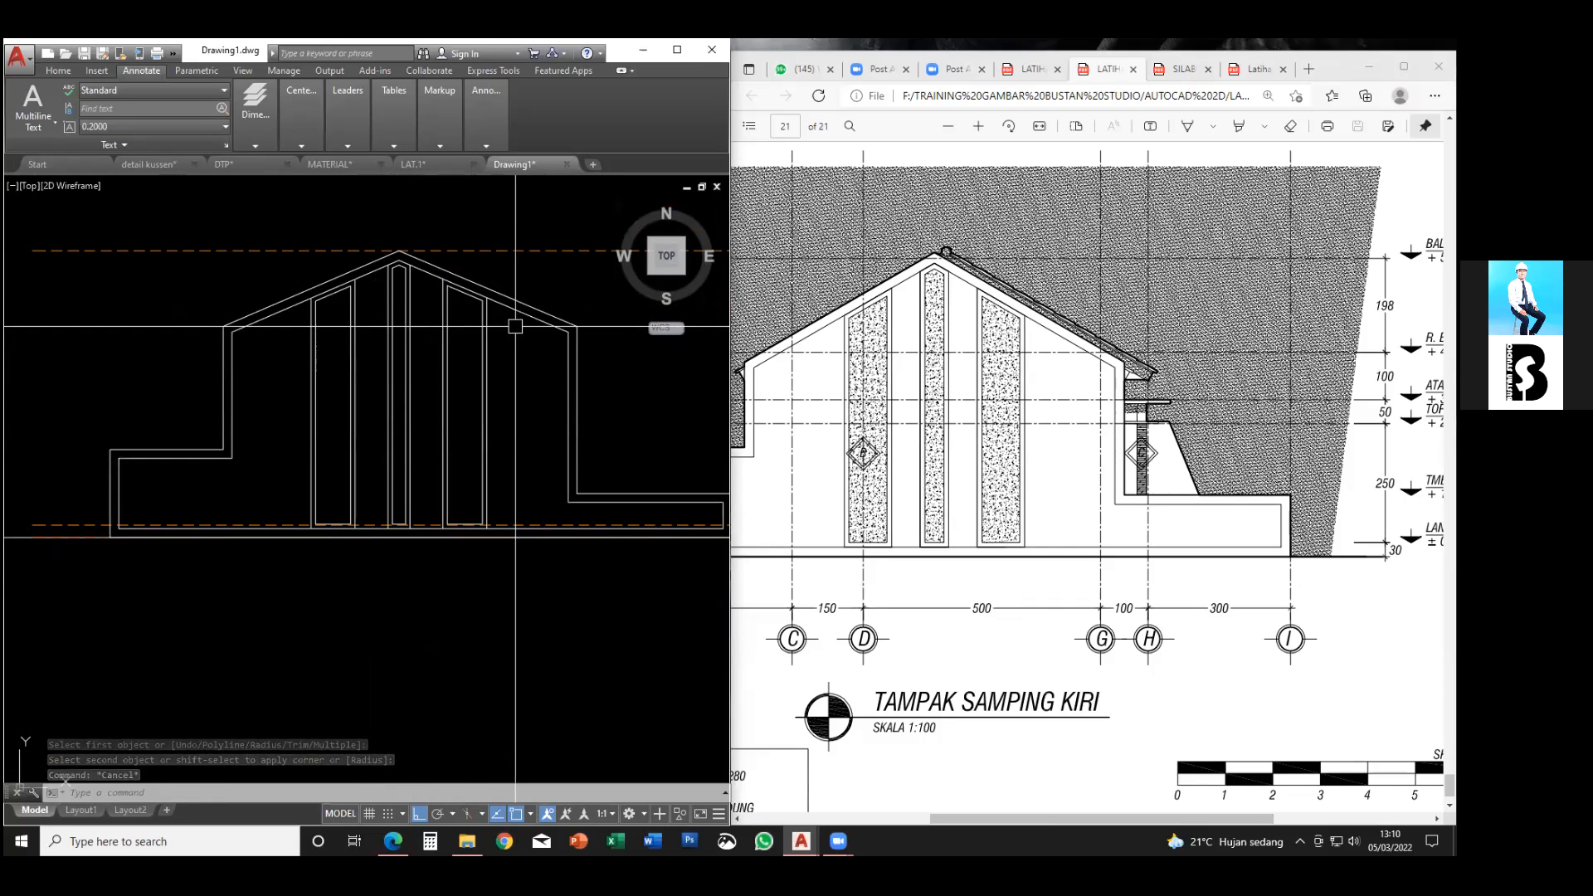
# - Copy the floor plan's lower row of grid bubbles with their vertical axis lines straight up onto the elevation, leaving out the raised bubble
pyautogui.scroll(-5, 514, 331)
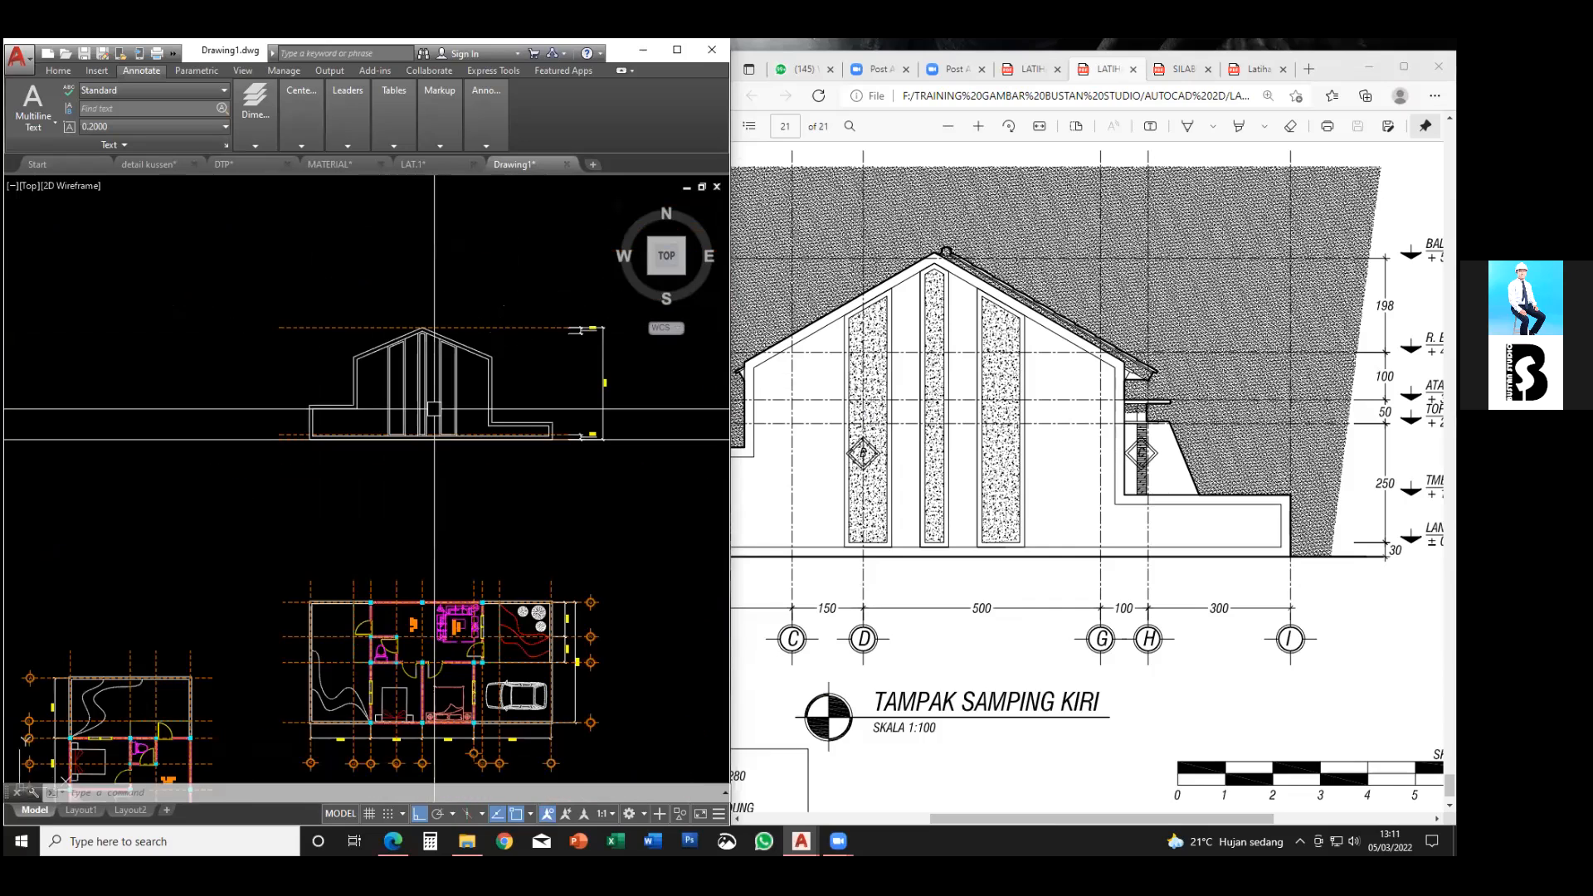
pyautogui.moveTo(441, 422); pyautogui.dragTo(429, 292, button='middle')
pyautogui.scroll(2, 418, 638)
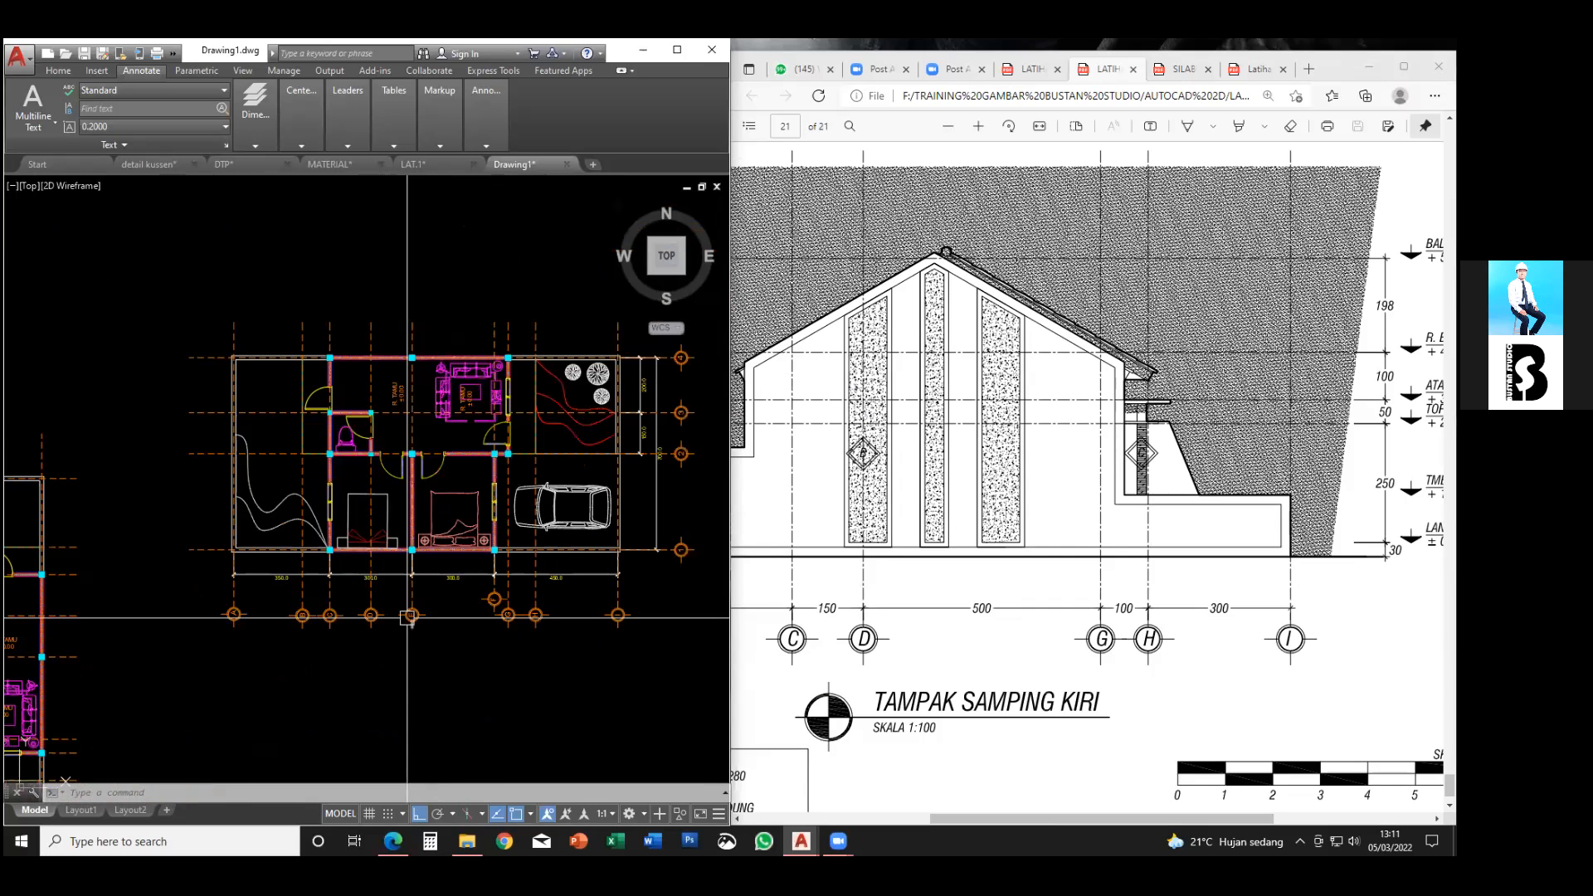
pyautogui.press('Escape')
pyautogui.press('Escape')
pyautogui.click(660, 641)
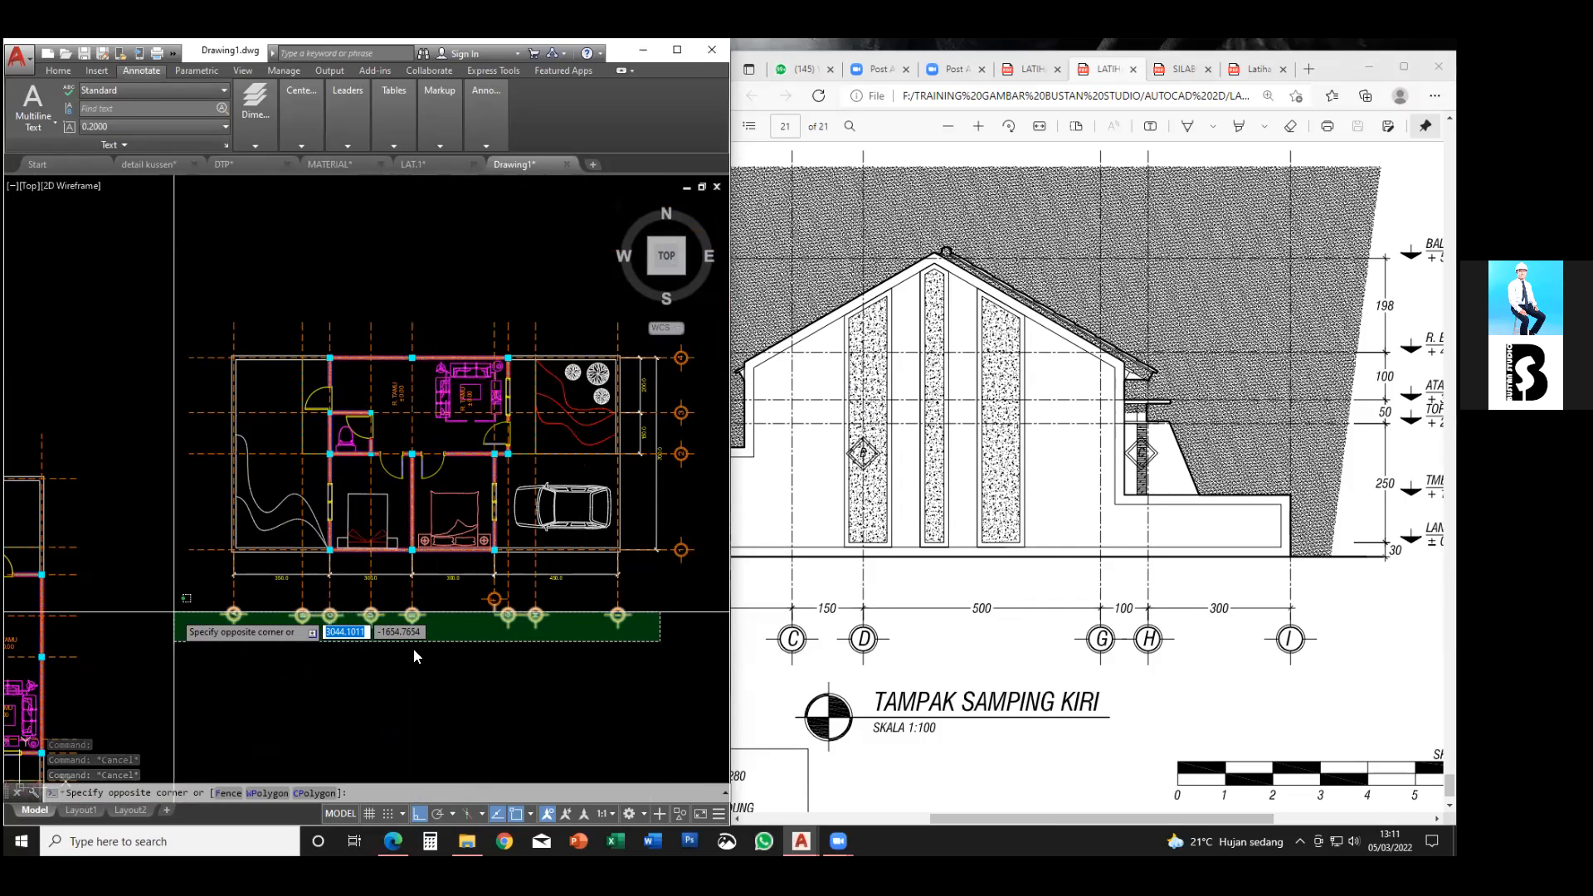
pyautogui.click(174, 610)
pyautogui.write('co')
pyautogui.press('Return')
pyautogui.click(414, 650)
pyautogui.scroll(-4, 414, 467)
pyautogui.moveTo(427, 329); pyautogui.dragTo(429, 455, button='middle')
pyautogui.scroll(2, 429, 455)
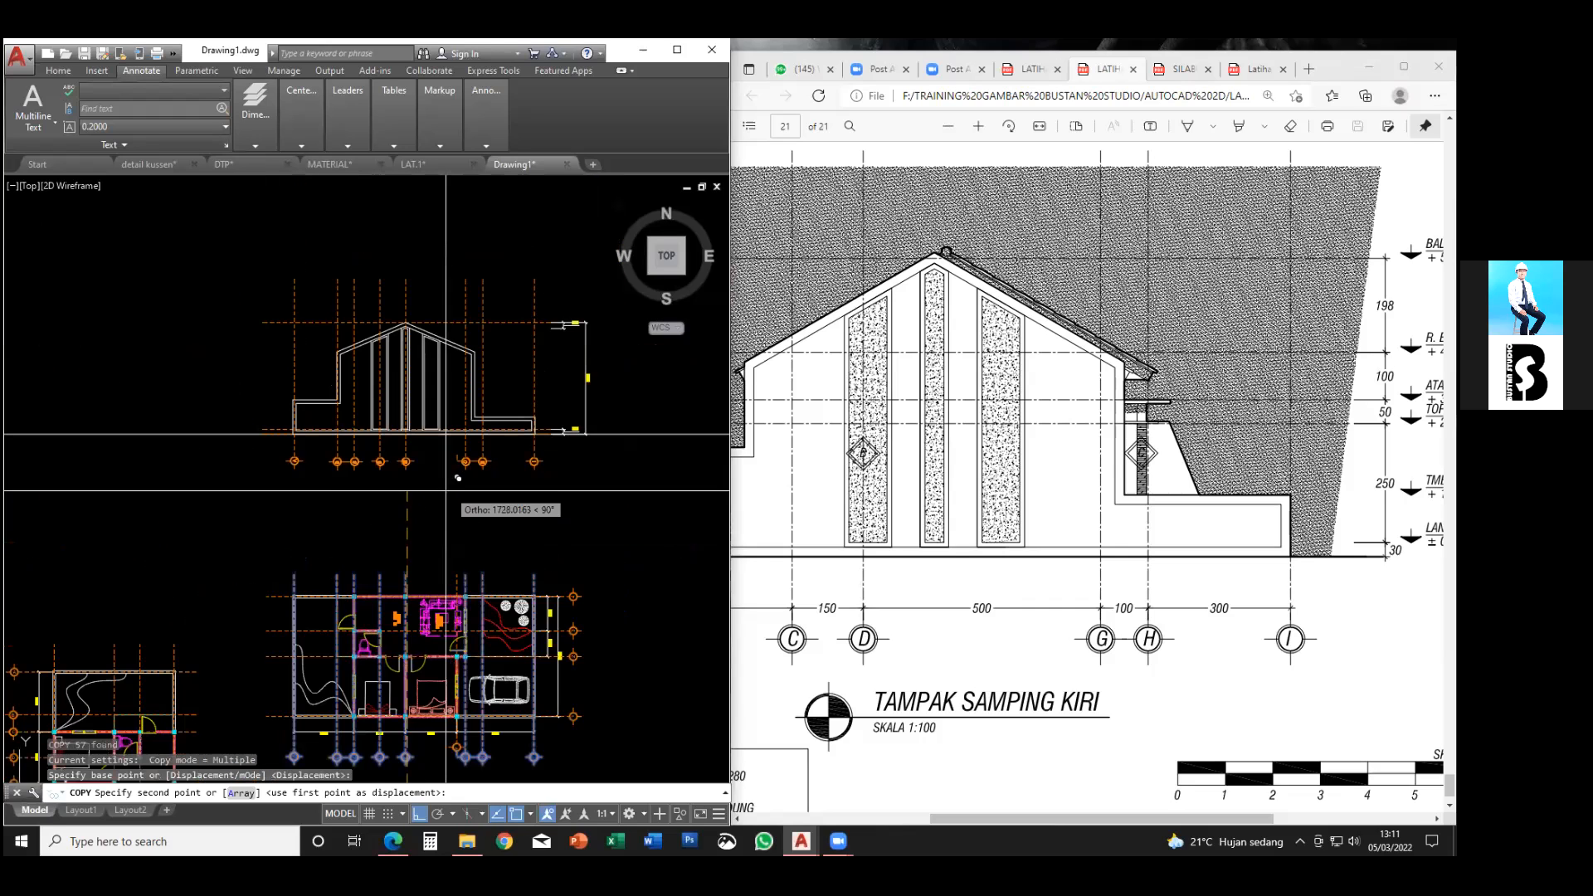
pyautogui.scroll(2, 429, 486)
pyautogui.click(430, 490)
pyautogui.press('Escape')
# - Erase the stray copied piece between axis bubbles E and G below the elevation
pyautogui.scroll(2, 466, 444)
pyautogui.click(464, 411)
pyautogui.click(501, 429)
pyautogui.press('Delete')
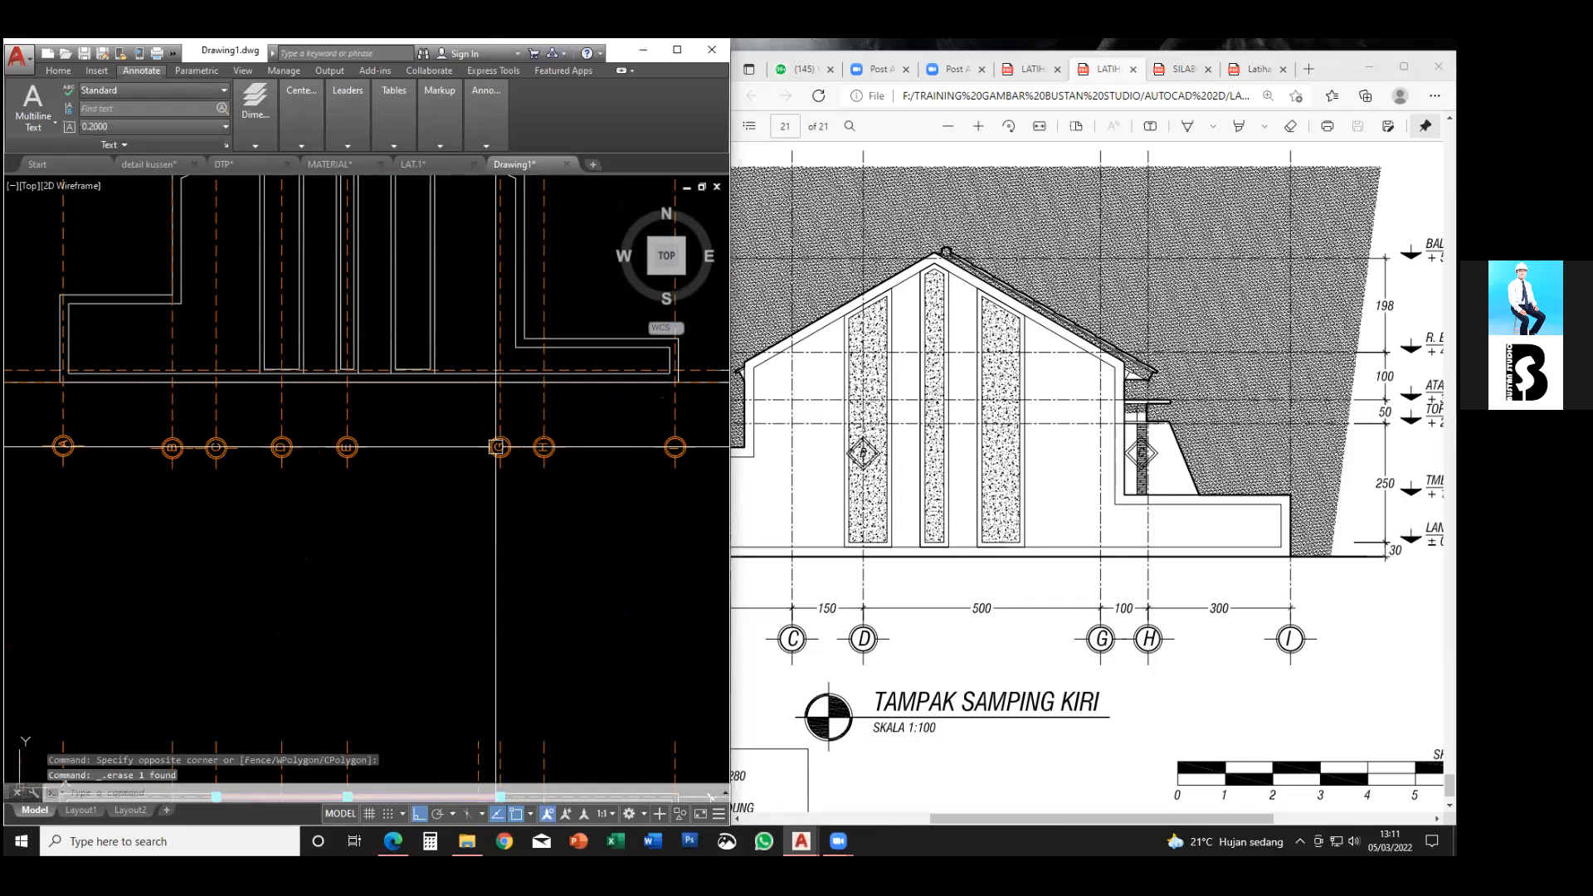
# - Compare the copied grid axes, including D and E, with the axes in the reference PDF's full left side elevation
pyautogui.moveTo(498, 450); pyautogui.dragTo(498, 479, button='middle')
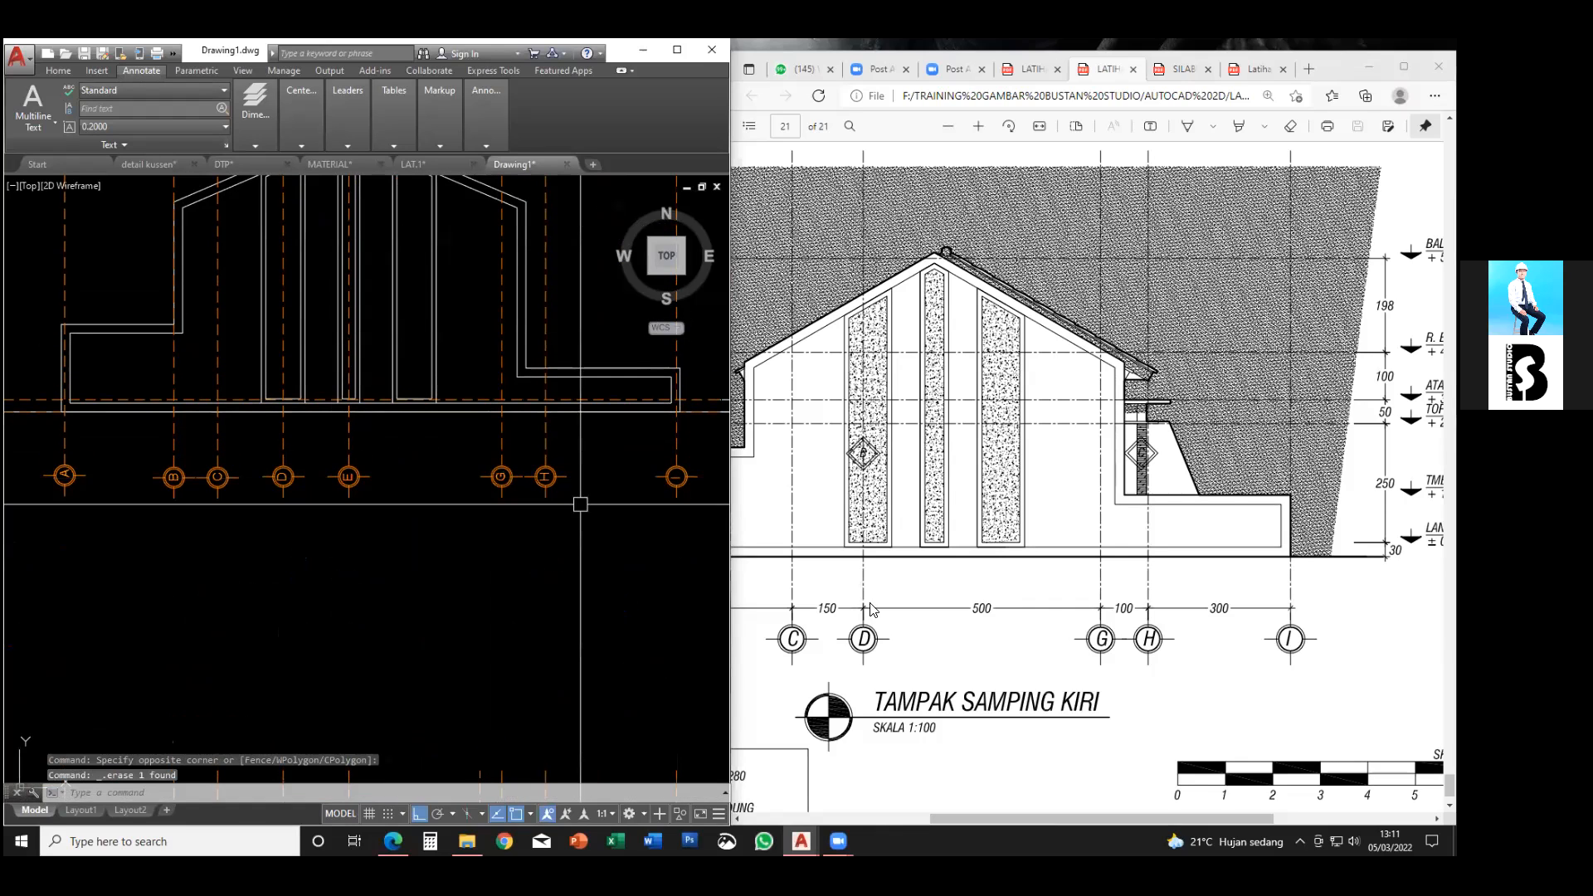
pyautogui.keyDown('ctrl'); pyautogui.scroll(-1, 840, 601); pyautogui.keyUp('ctrl')
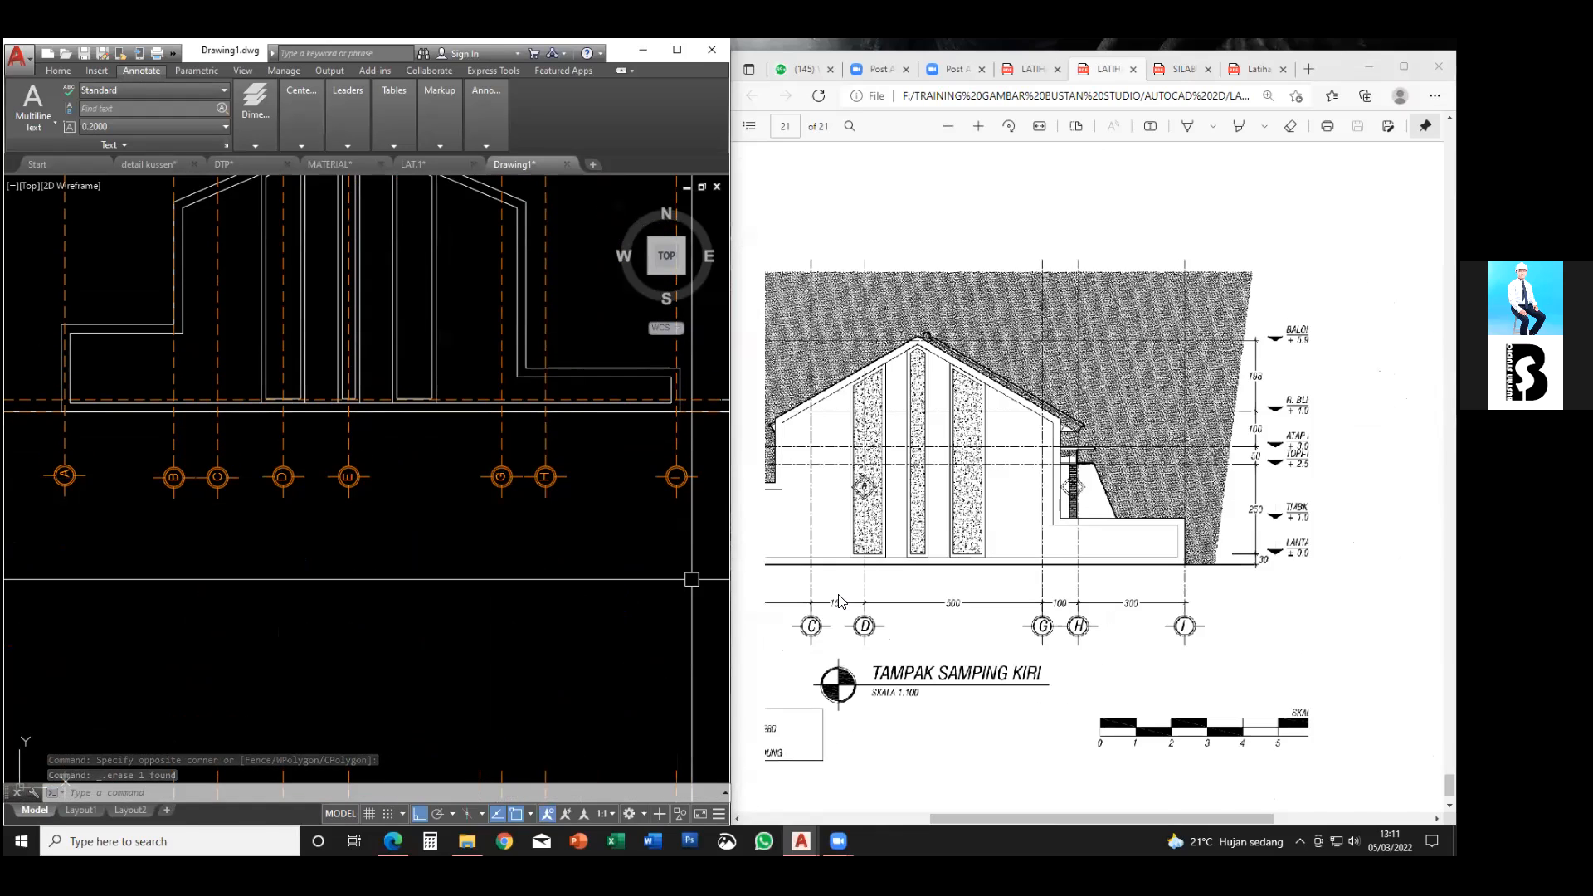
pyautogui.keyDown('ctrl'); pyautogui.scroll(-2, 840, 599); pyautogui.keyUp('ctrl')
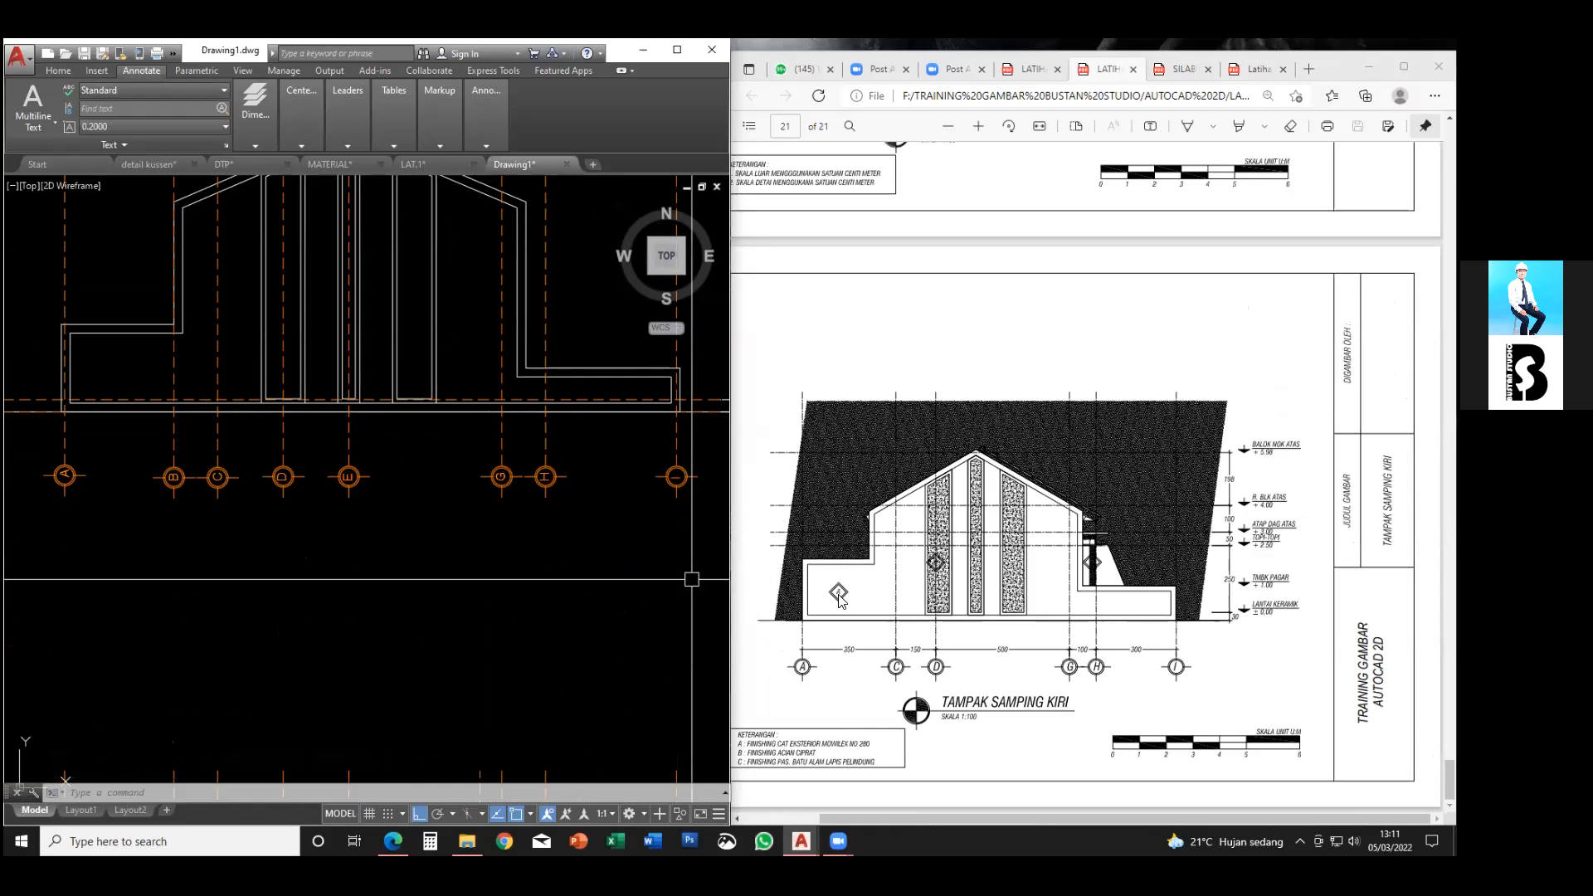
pyautogui.moveTo(516, 554); pyautogui.dragTo(658, 590, button='middle')
pyautogui.click(547, 541)
pyautogui.click(409, 470)
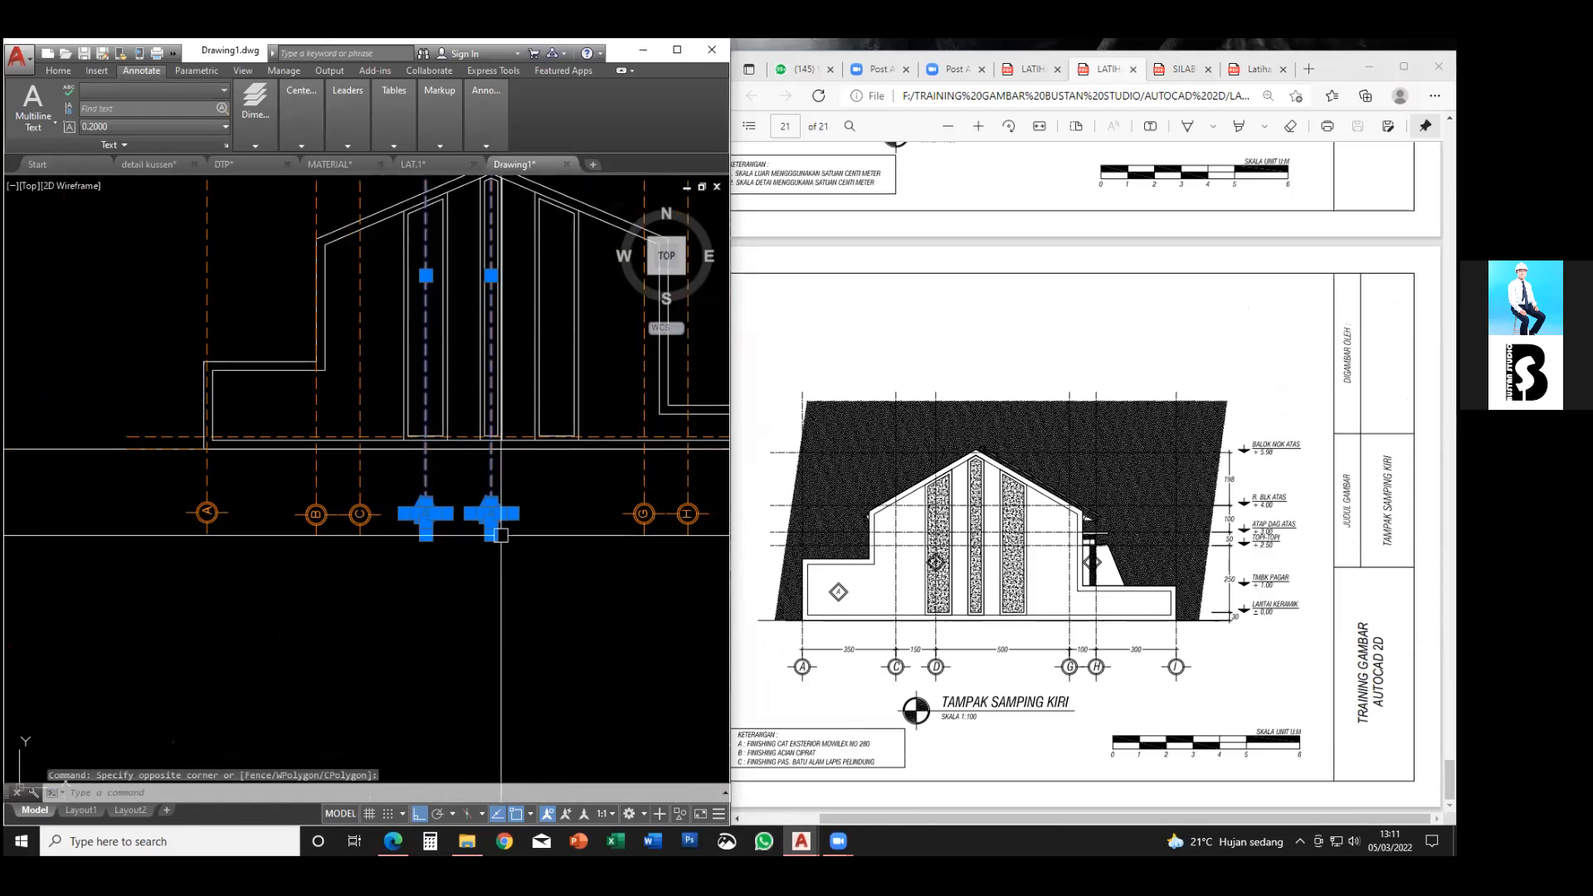
pyautogui.press('Escape')
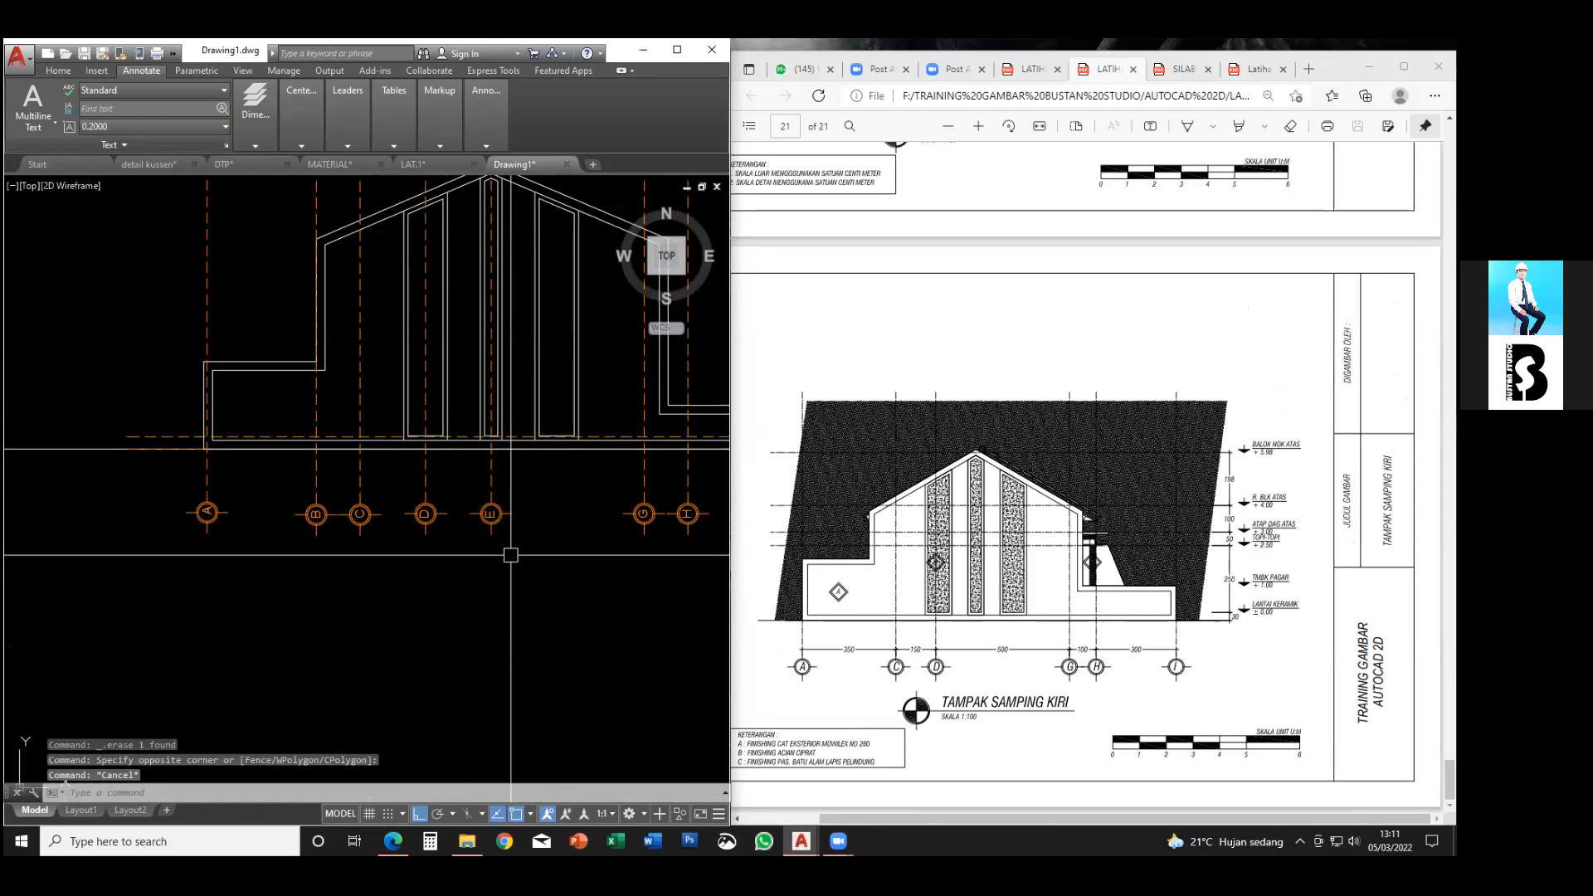
# - Erase grid axes C and D with their bubbles from the left side elevation
pyautogui.moveTo(509, 549); pyautogui.dragTo(515, 551, button='middle')
pyautogui.click(519, 552)
pyautogui.click(469, 477)
pyautogui.press('Escape')
pyautogui.moveTo(449, 504); pyautogui.dragTo(467, 544, button='middle')
pyautogui.click(464, 612)
pyautogui.click(446, 574)
pyautogui.press('Delete')
pyautogui.click(421, 608)
pyautogui.click(381, 507)
pyautogui.press('Delete')
pyautogui.moveTo(660, 613)
pyautogui.mouseDown(button='middle')
pyautogui.moveTo(531, 594)
pyautogui.moveTo(559, 572)
pyautogui.mouseUp(button='middle')
pyautogui.scroll(-2, 576, 601)
pyautogui.press('Escape')
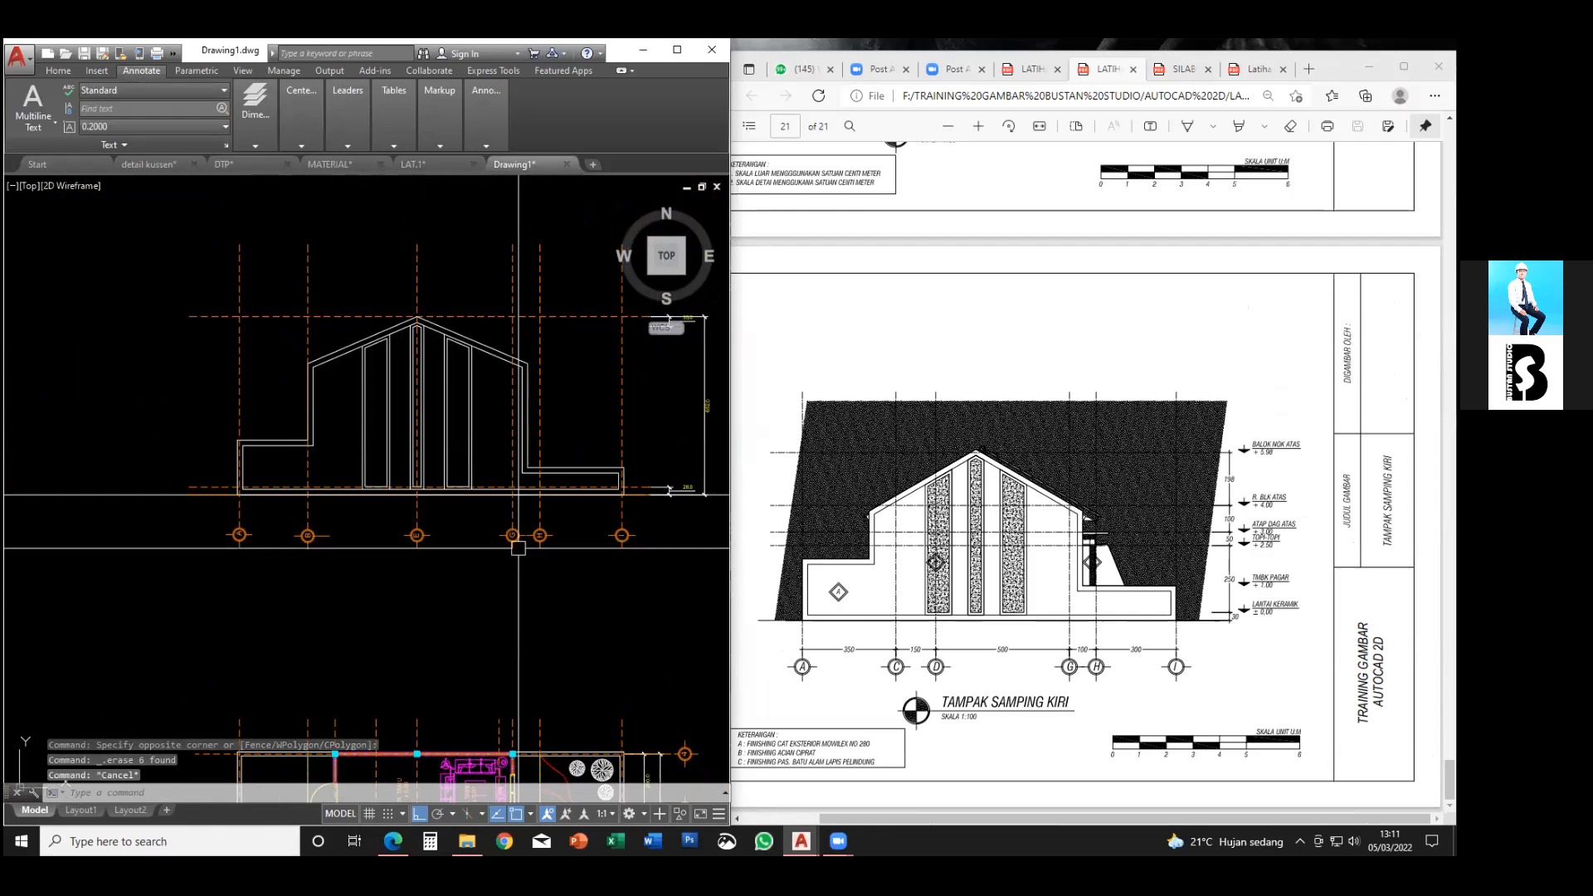
# - Compare the elevation's right wall and axes G and H with the floor plan below it
pyautogui.scroll(1, 562, 548)
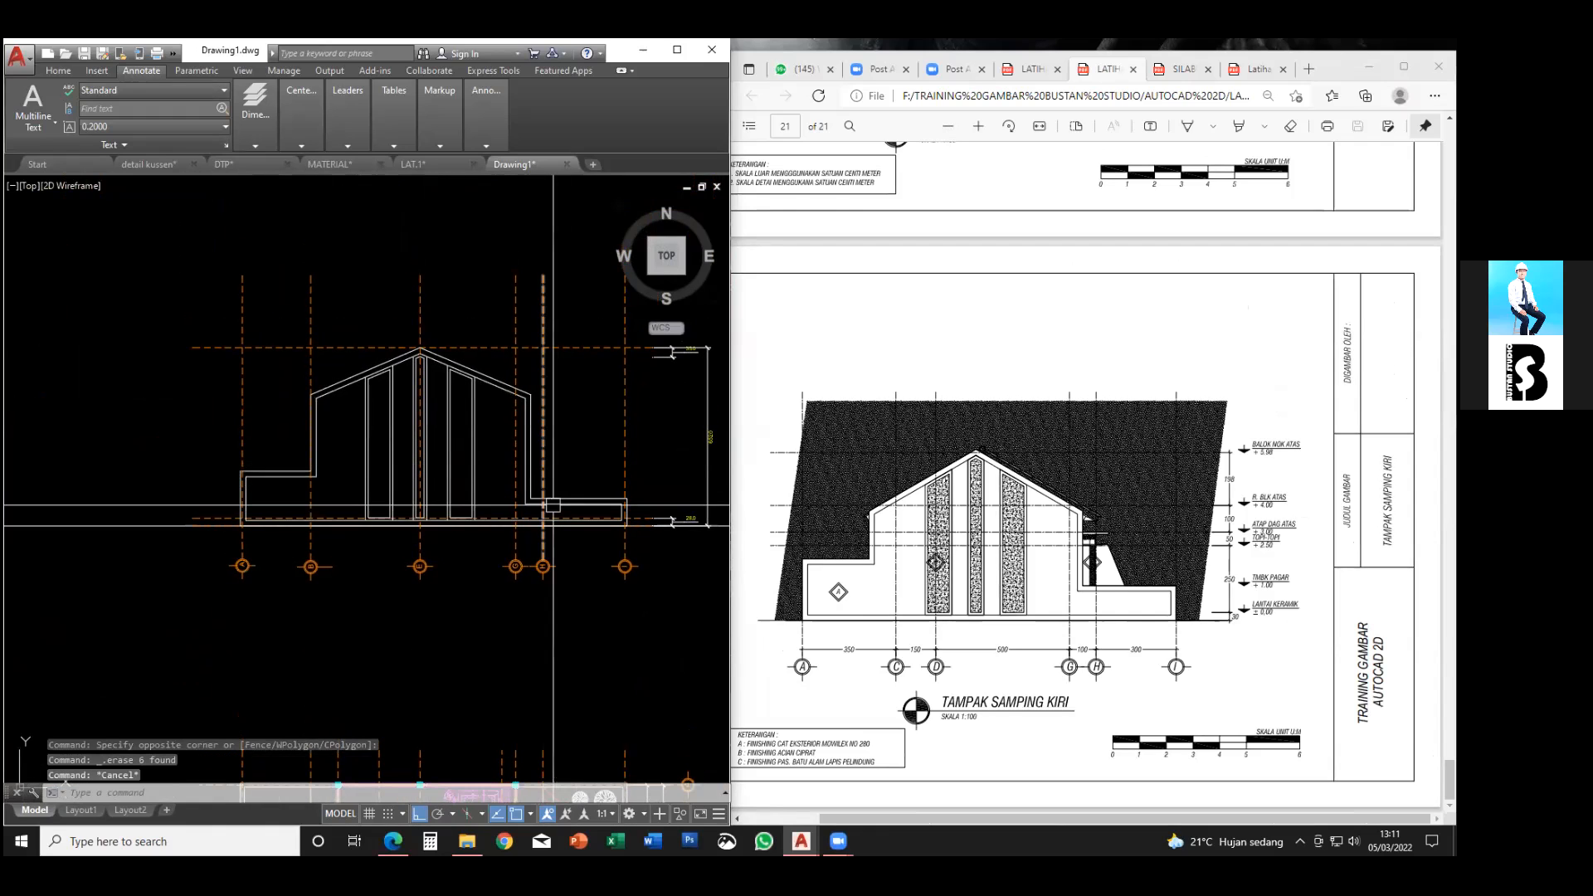
pyautogui.scroll(1, 529, 542)
pyautogui.scroll(-1, 528, 543)
pyautogui.scroll(-2, 539, 514)
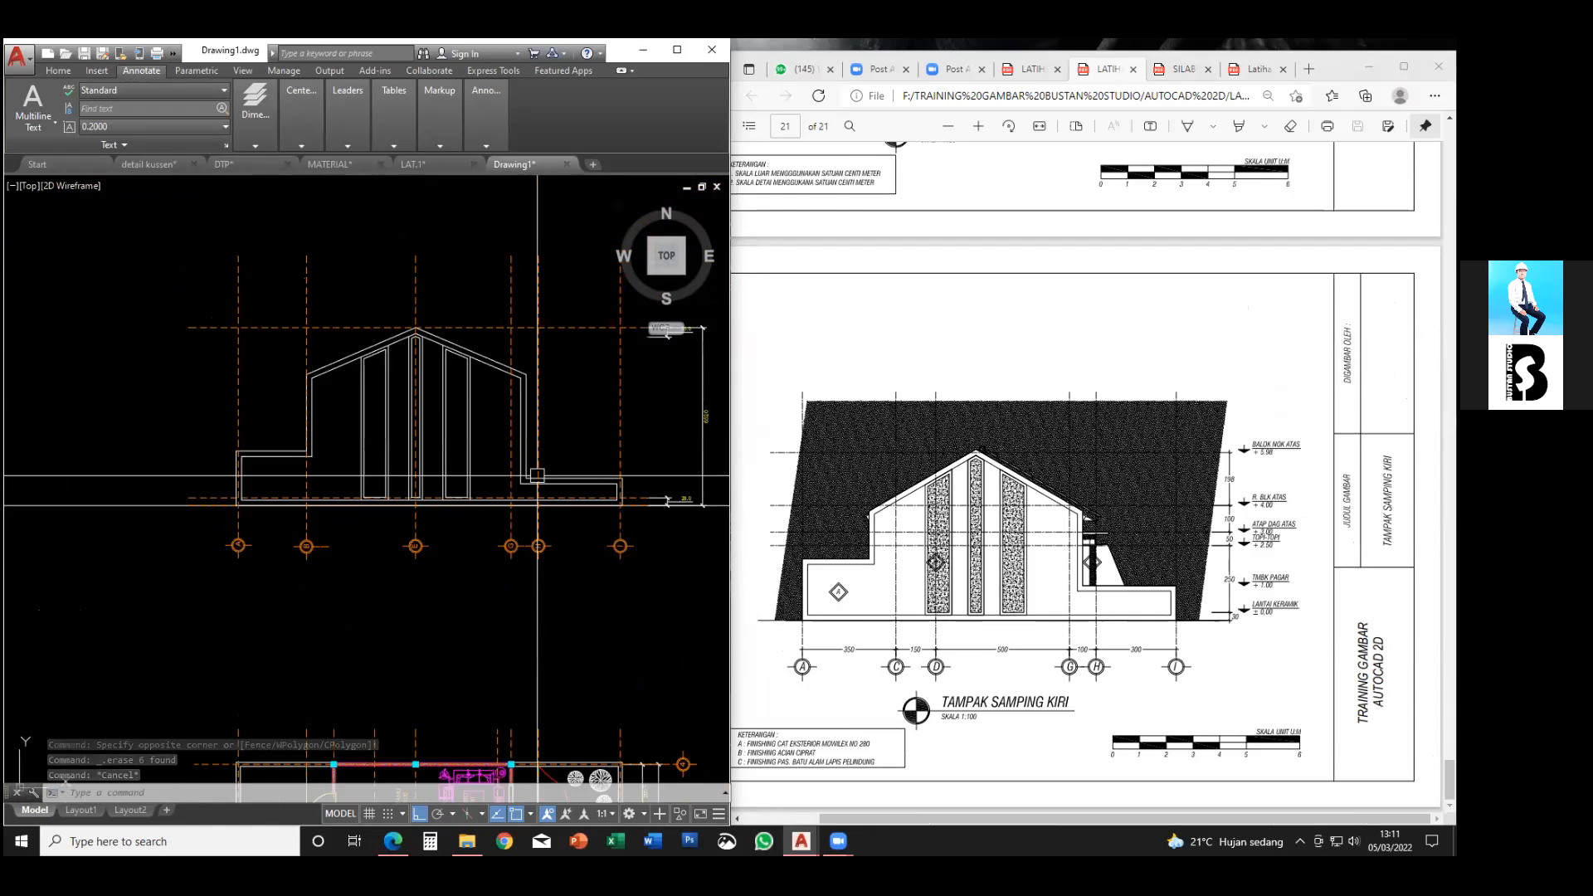
pyautogui.moveTo(543, 504); pyautogui.dragTo(540, 362, button='middle')
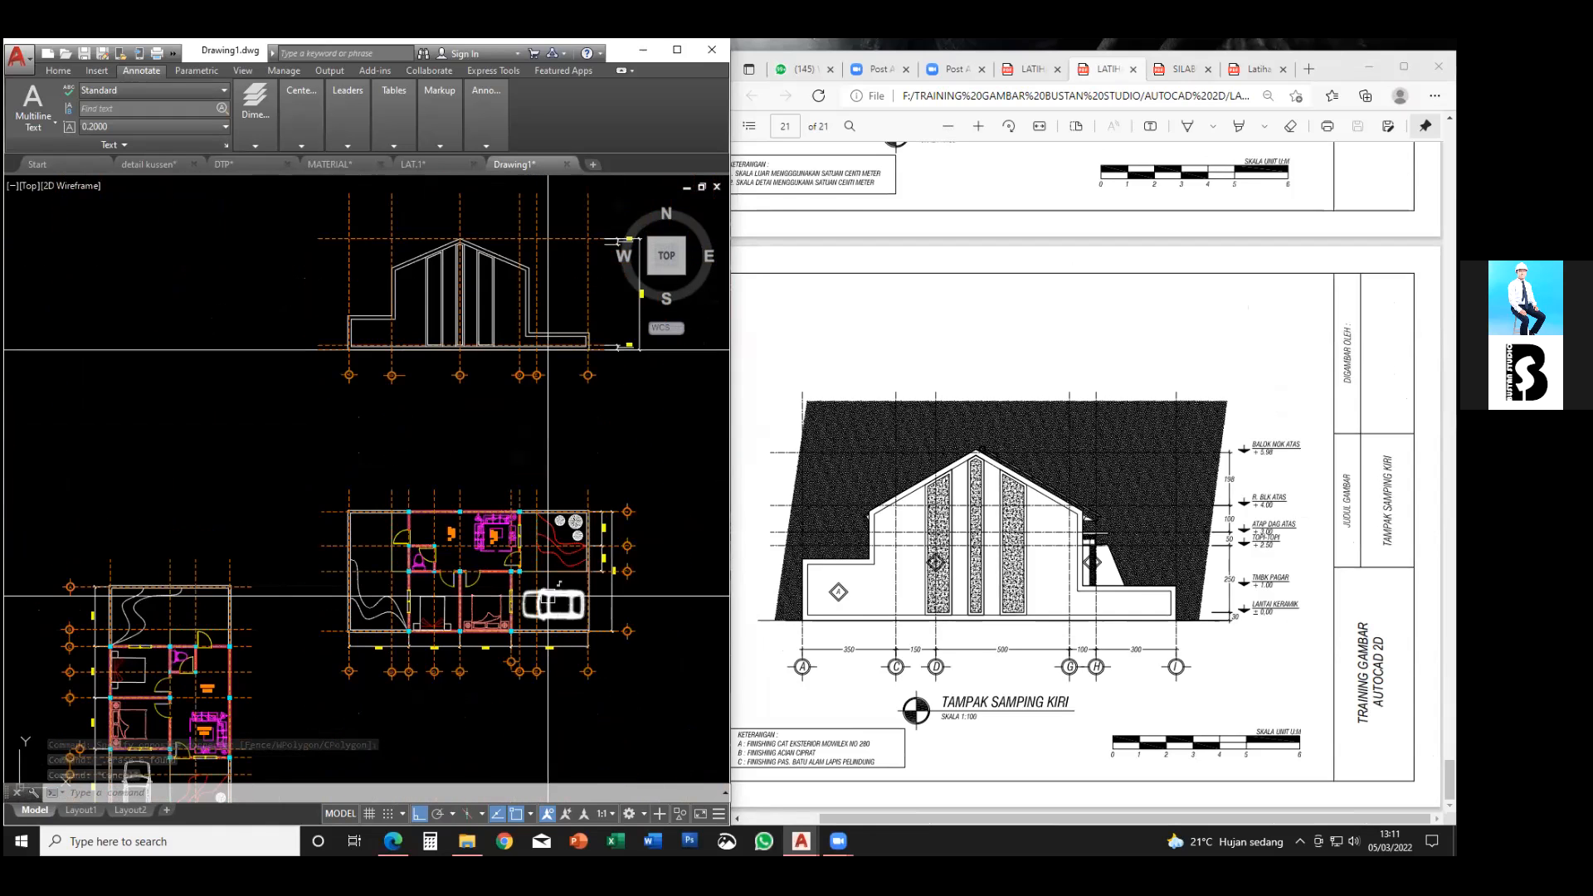
pyautogui.scroll(3, 535, 580)
pyautogui.scroll(-2, 531, 555)
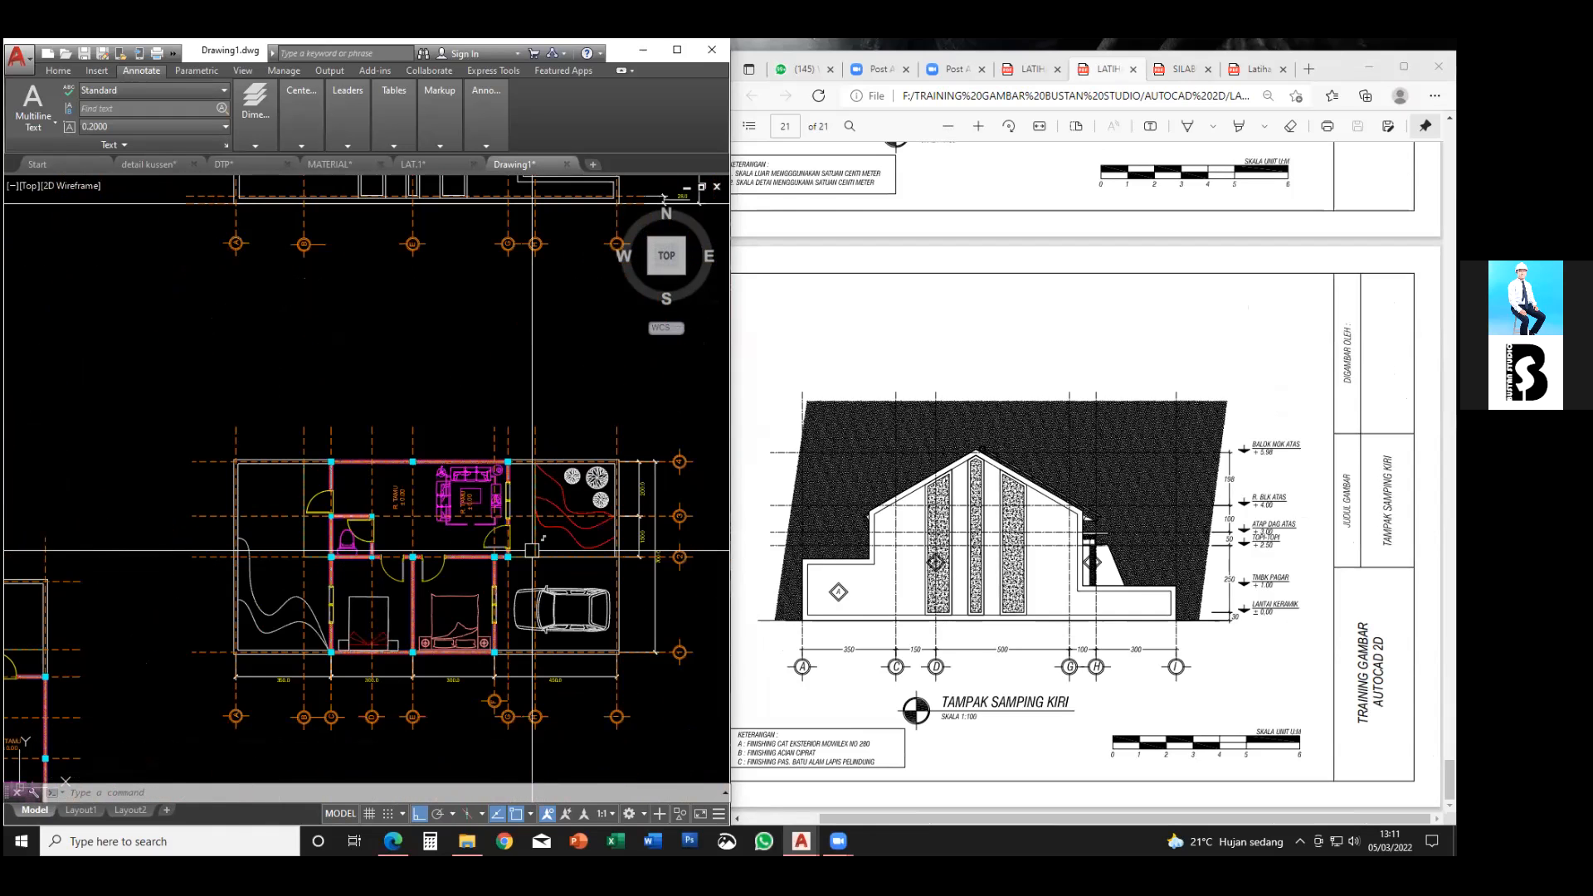
pyautogui.scroll(3, 532, 550)
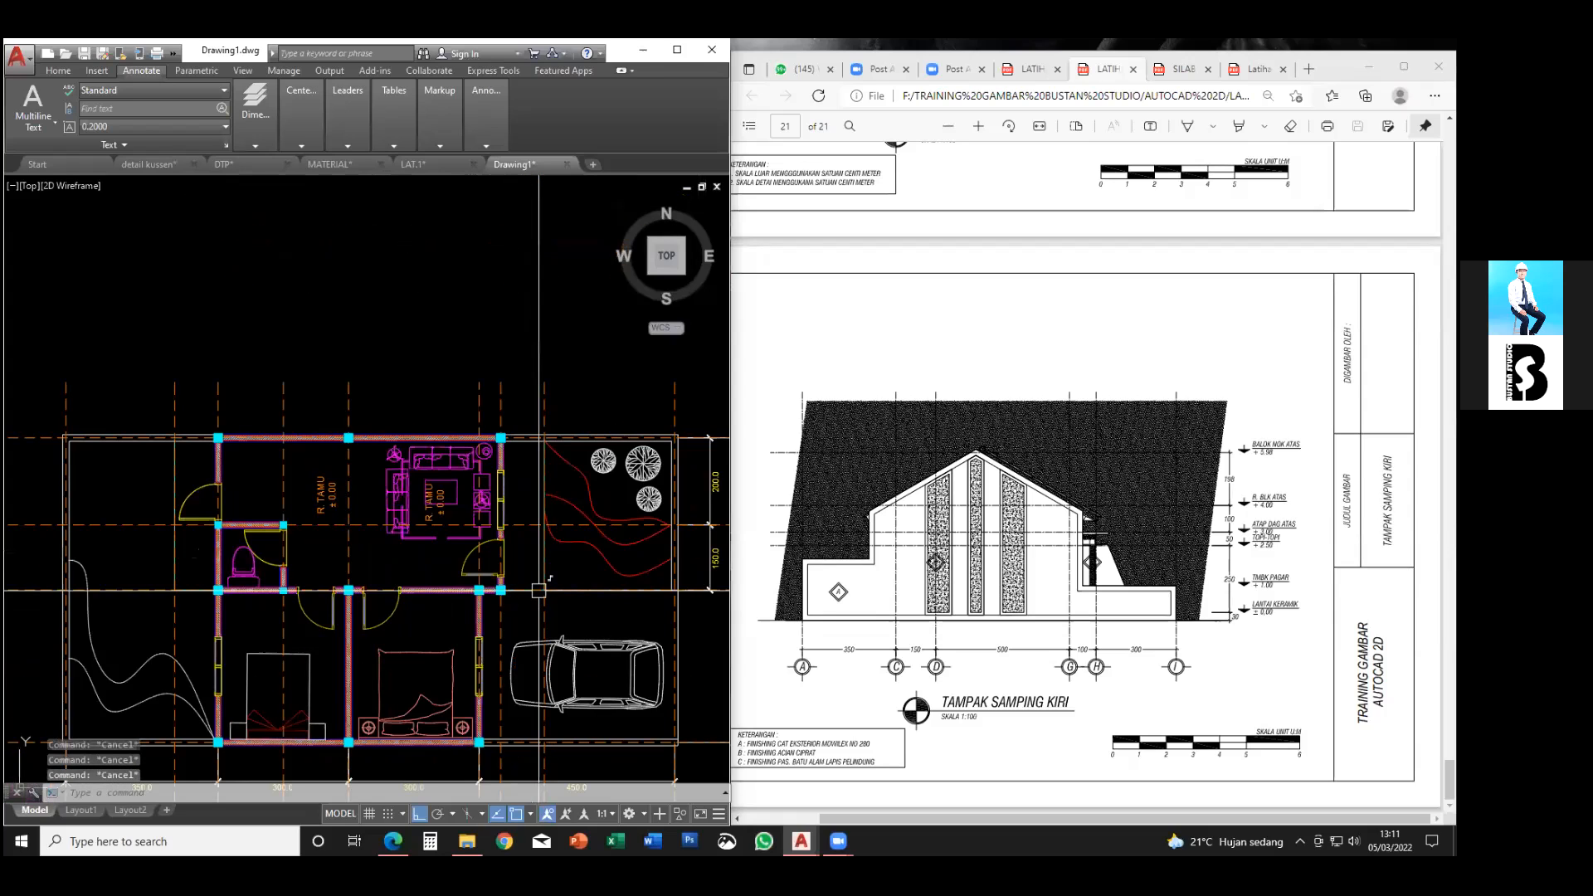
pyautogui.scroll(-2, 544, 592)
pyautogui.moveTo(543, 191); pyautogui.dragTo(541, 441, button='middle')
pyautogui.scroll(4, 548, 353)
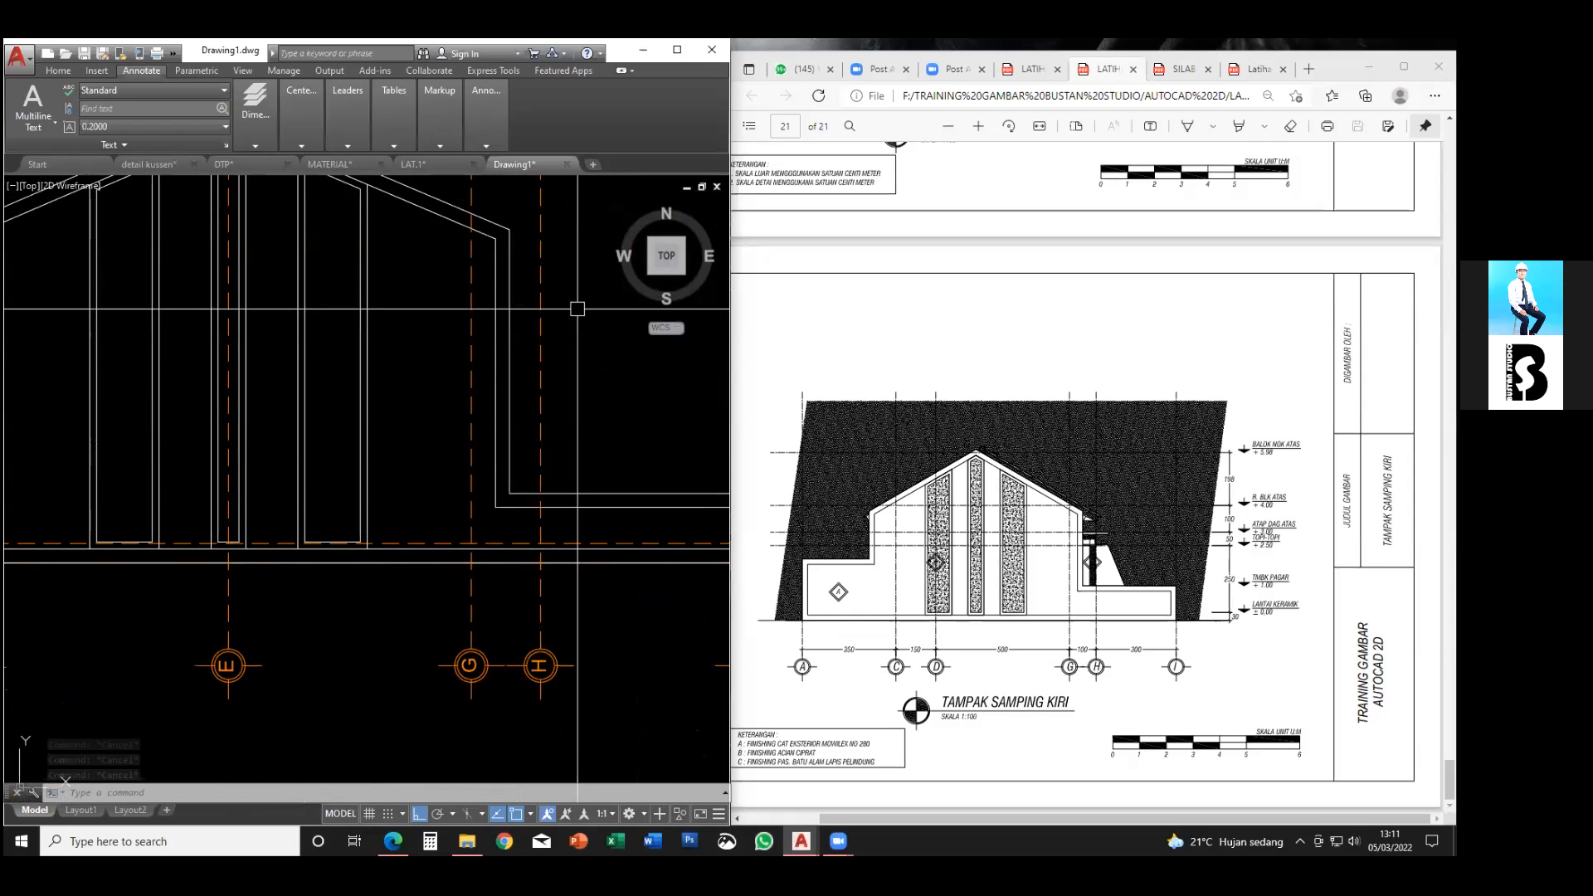
pyautogui.scroll(-3, 569, 313)
pyautogui.moveTo(565, 338)
pyautogui.mouseDown(button='middle')
pyautogui.moveTo(575, 374)
pyautogui.moveTo(518, 385)
pyautogui.mouseUp(button='middle')
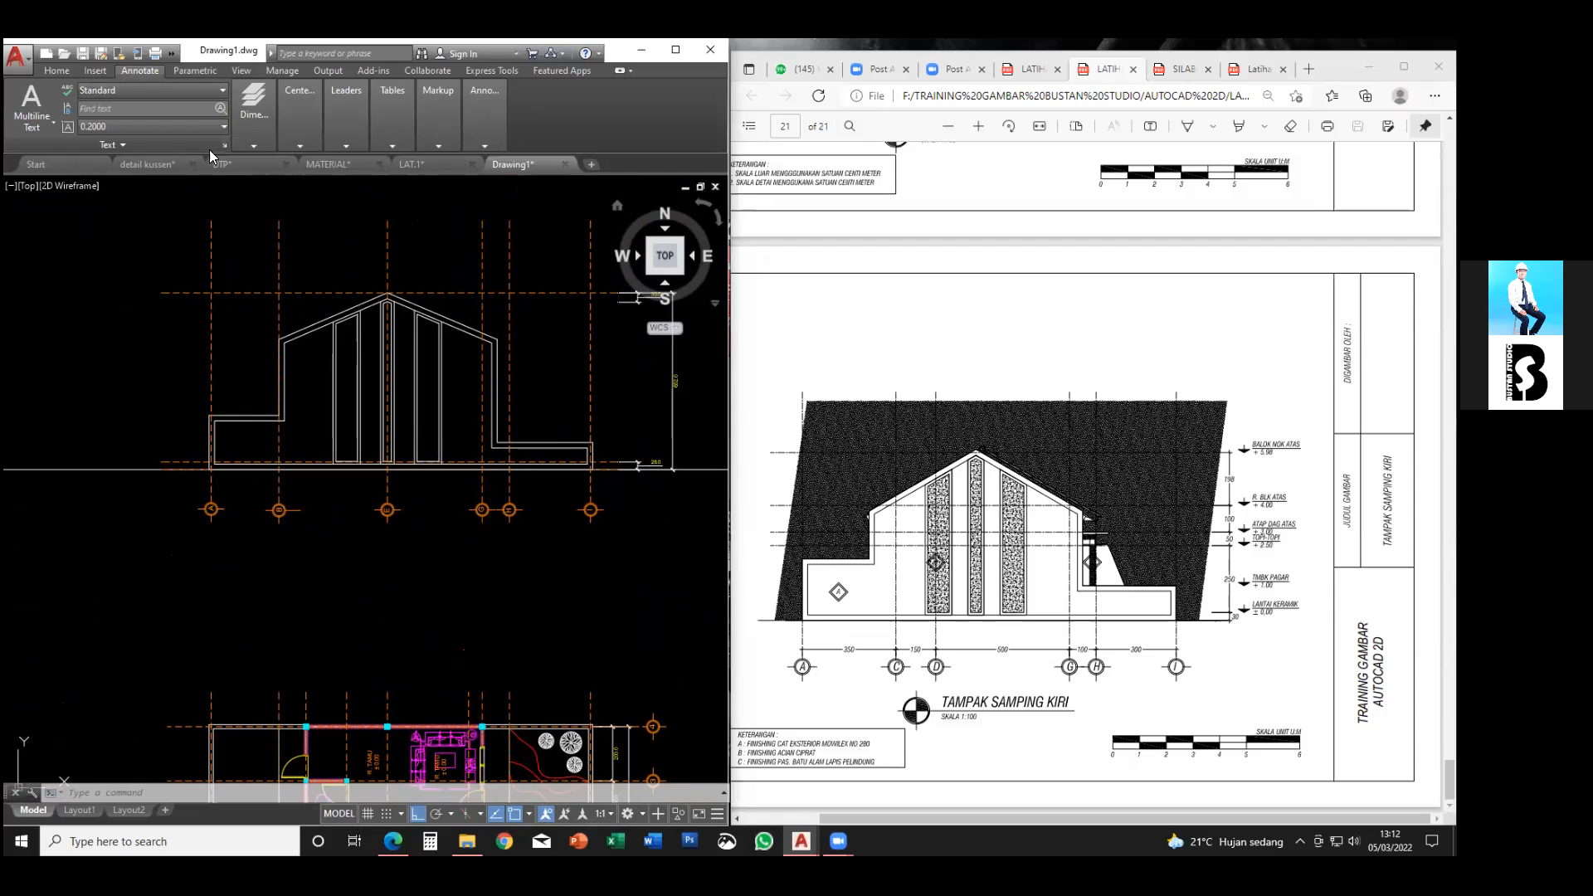
# - Maximize the drawing window and bring both elevations and the floor plans into view together
pyautogui.moveTo(237, 54); pyautogui.dragTo(1300, 162)
pyautogui.click(1355, 147)
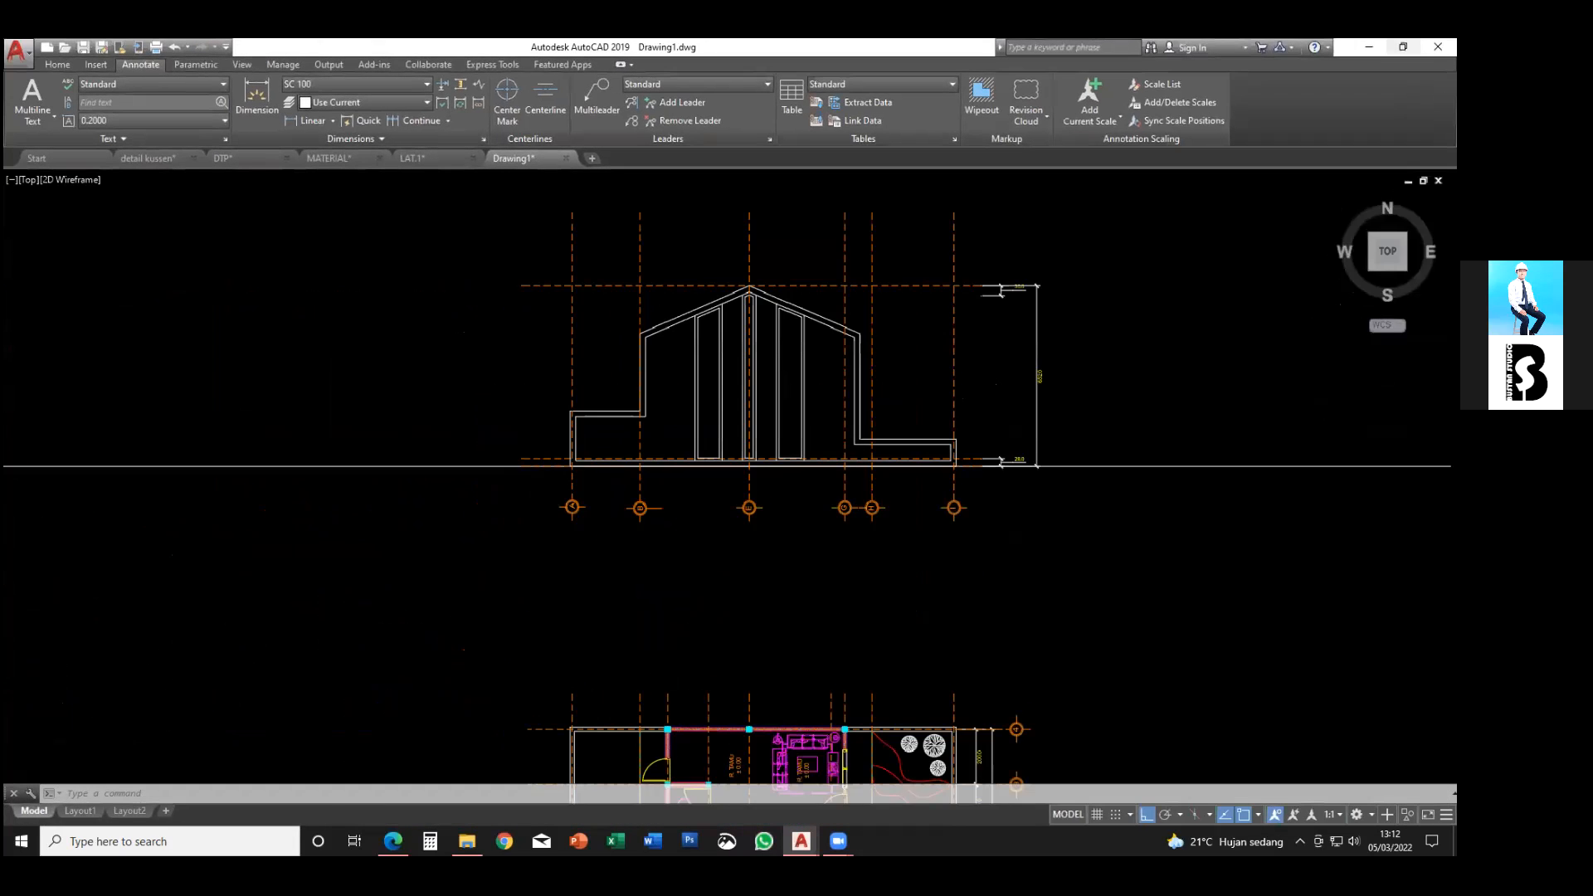
pyautogui.scroll(-3, 737, 400)
pyautogui.moveTo(737, 400); pyautogui.dragTo(834, 391, button='middle')
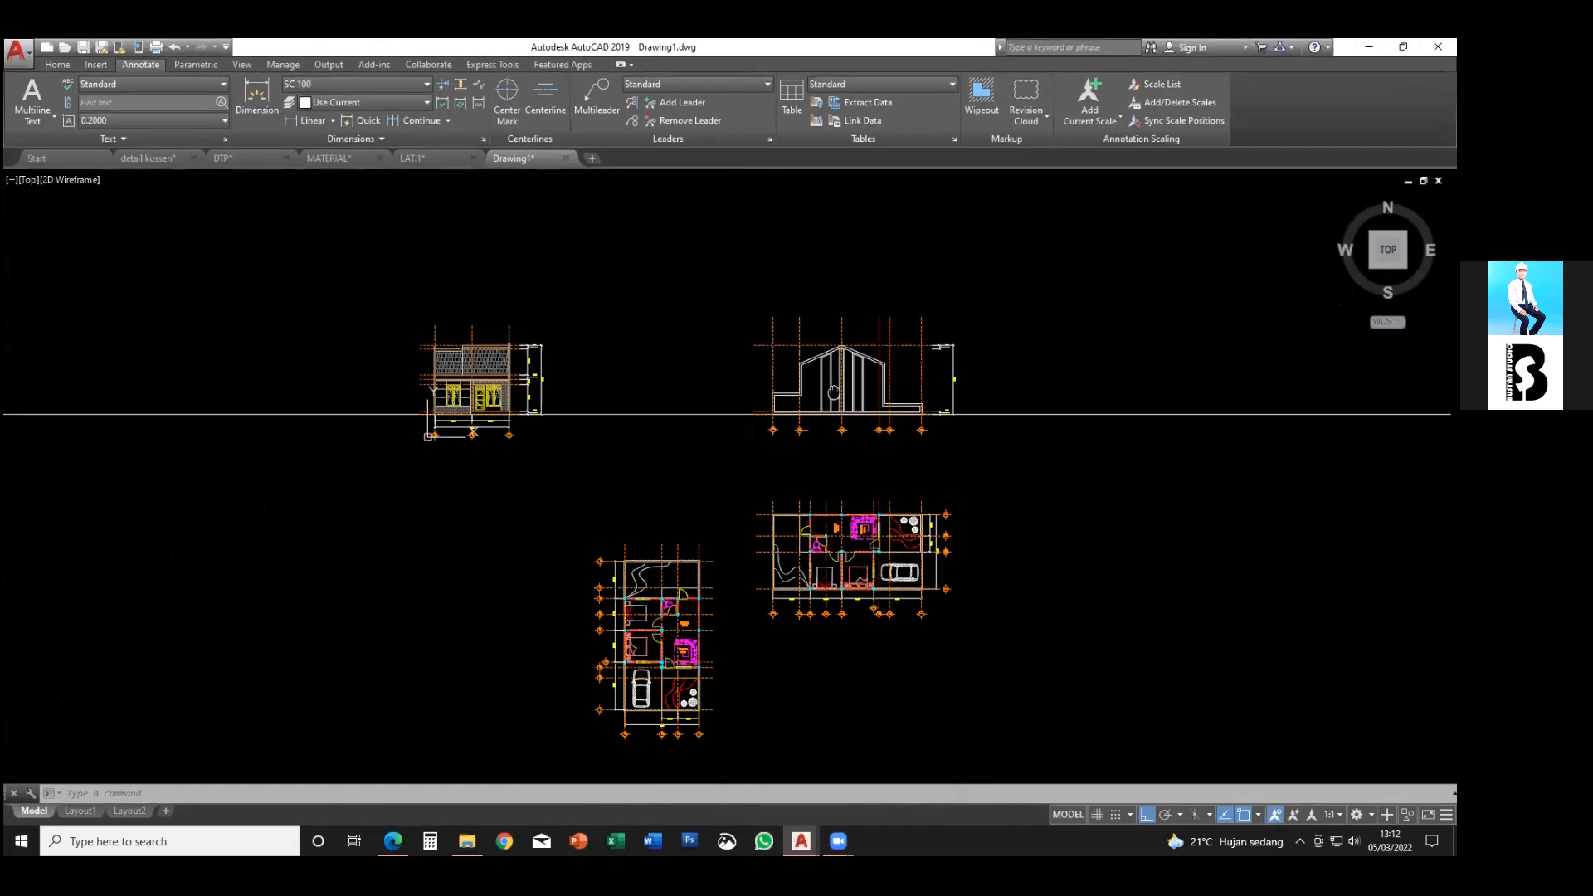
pyautogui.scroll(4, 850, 389)
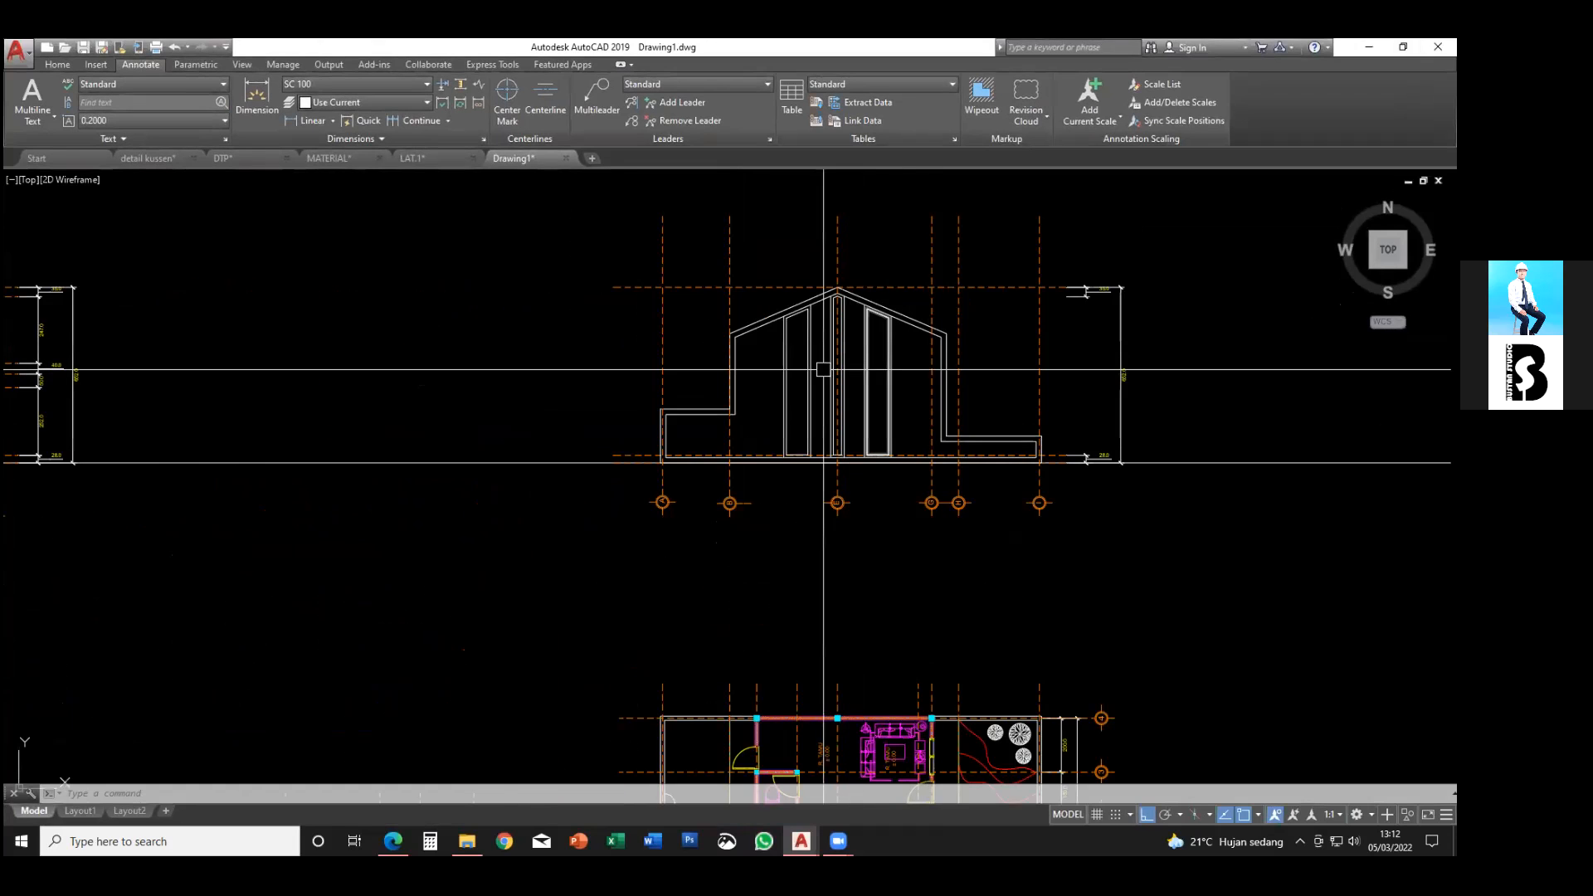
pyautogui.scroll(-2, 825, 380)
pyautogui.moveTo(804, 372); pyautogui.dragTo(905, 365, button='middle')
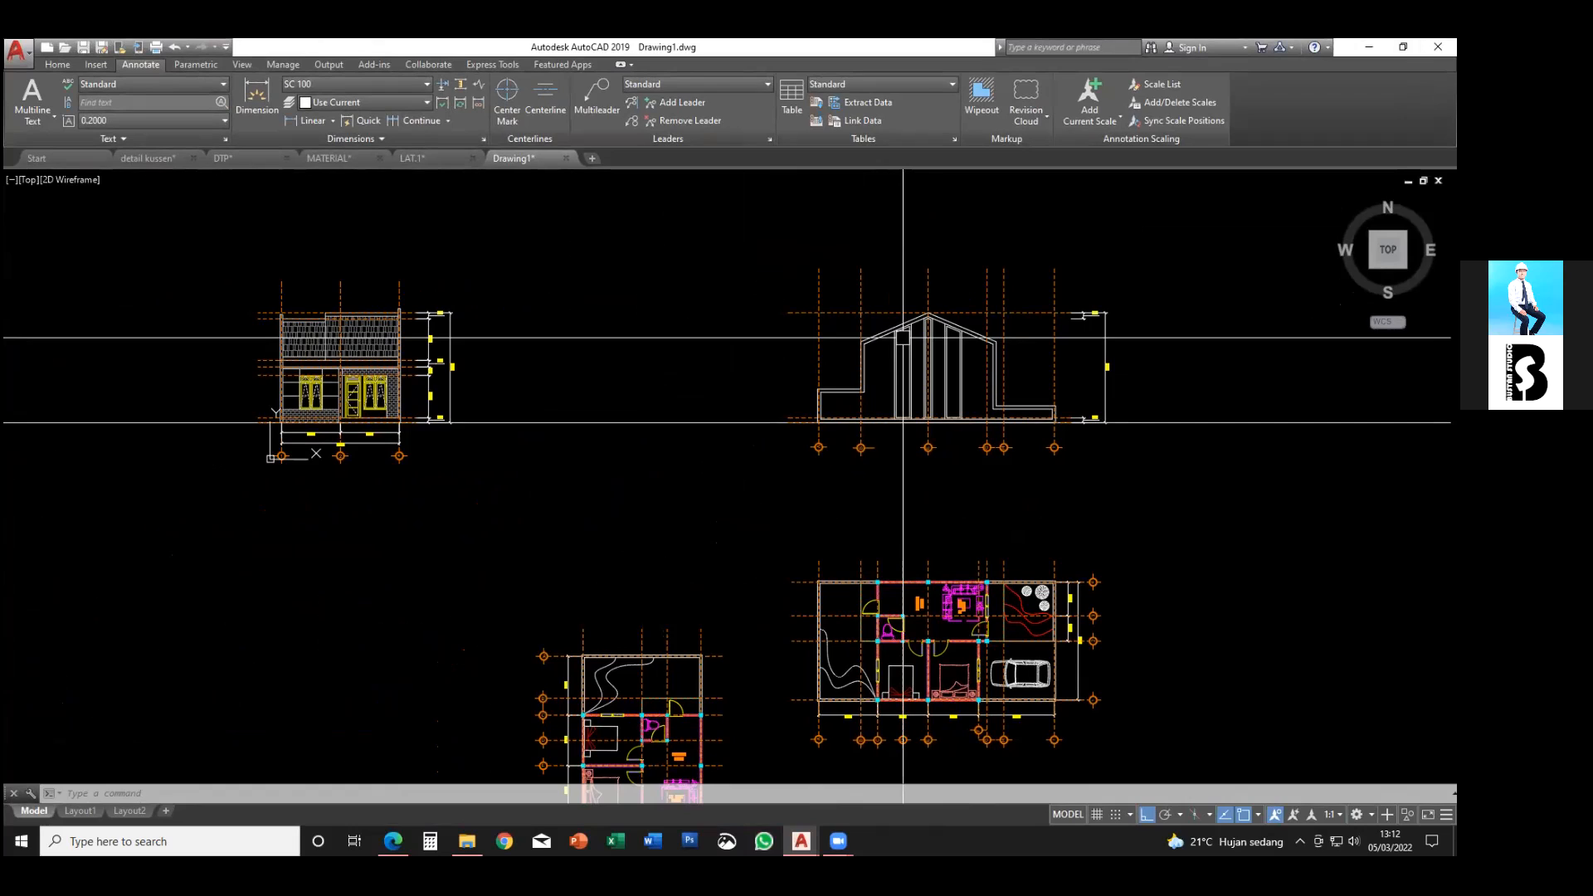
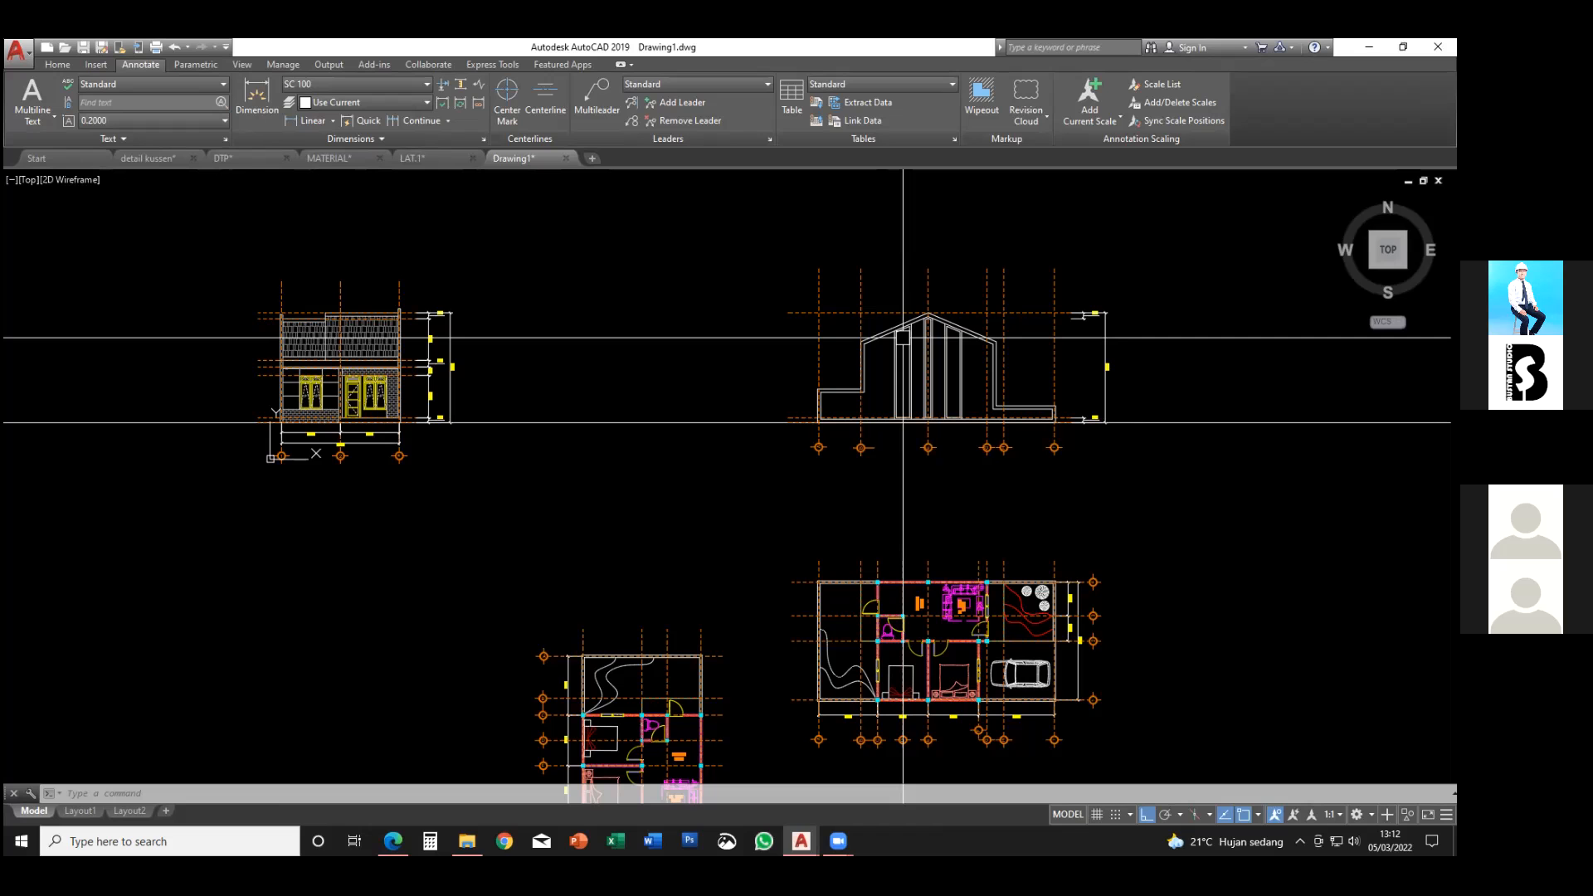
# - Erase the long horizontal construction line running along the ground level of both elevations
pyautogui.moveTo(688, 447); pyautogui.dragTo(739, 434, button='middle')
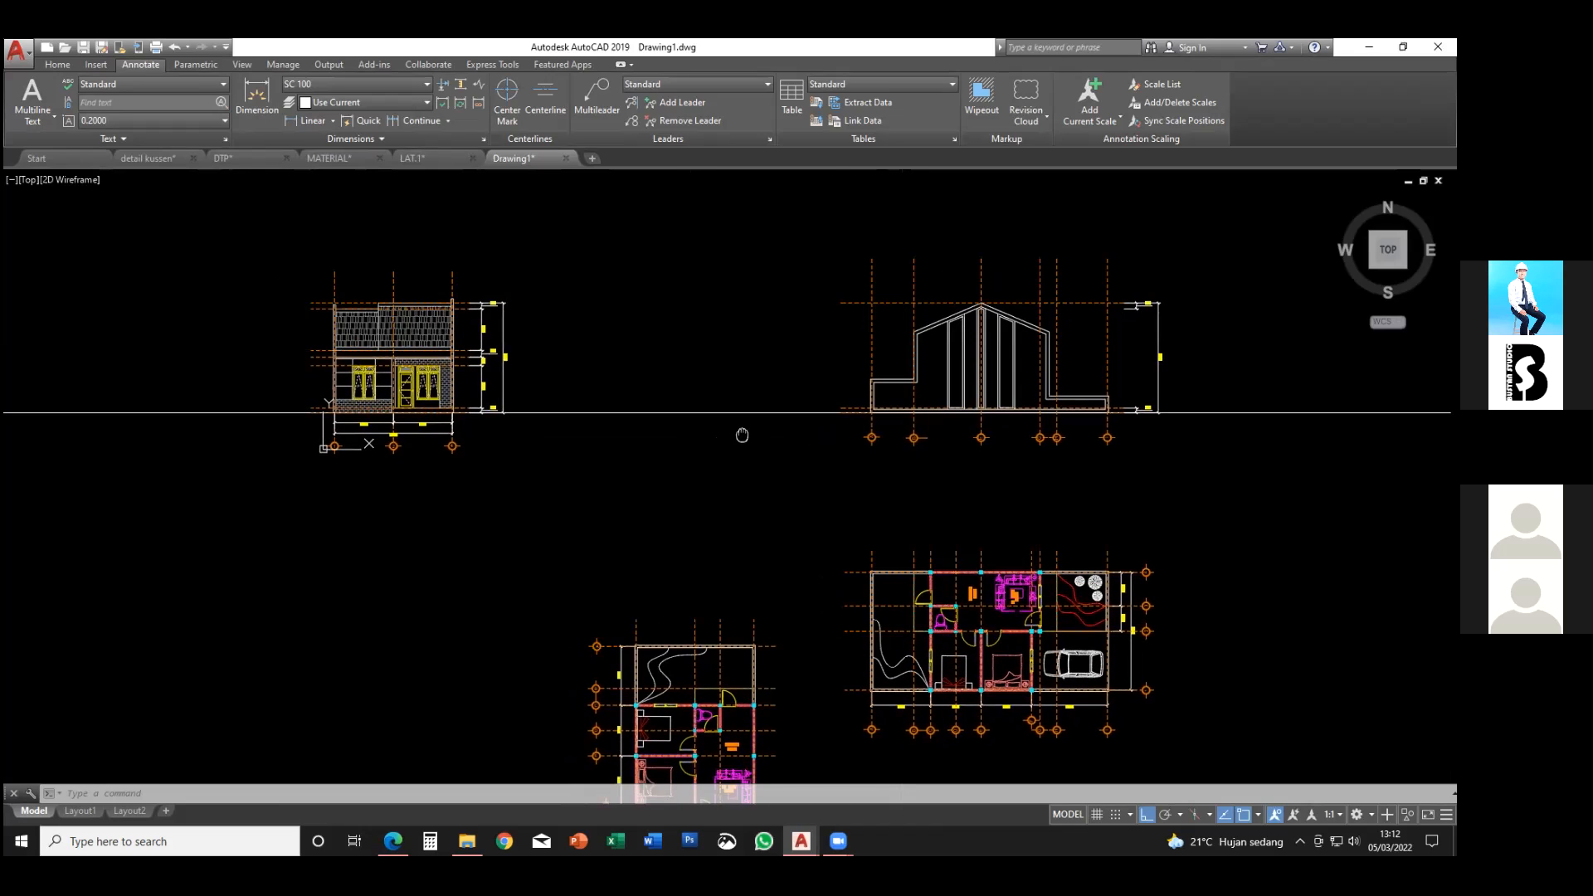
pyautogui.moveTo(597, 410); pyautogui.dragTo(586, 431, button='middle')
pyautogui.scroll(3, 917, 440)
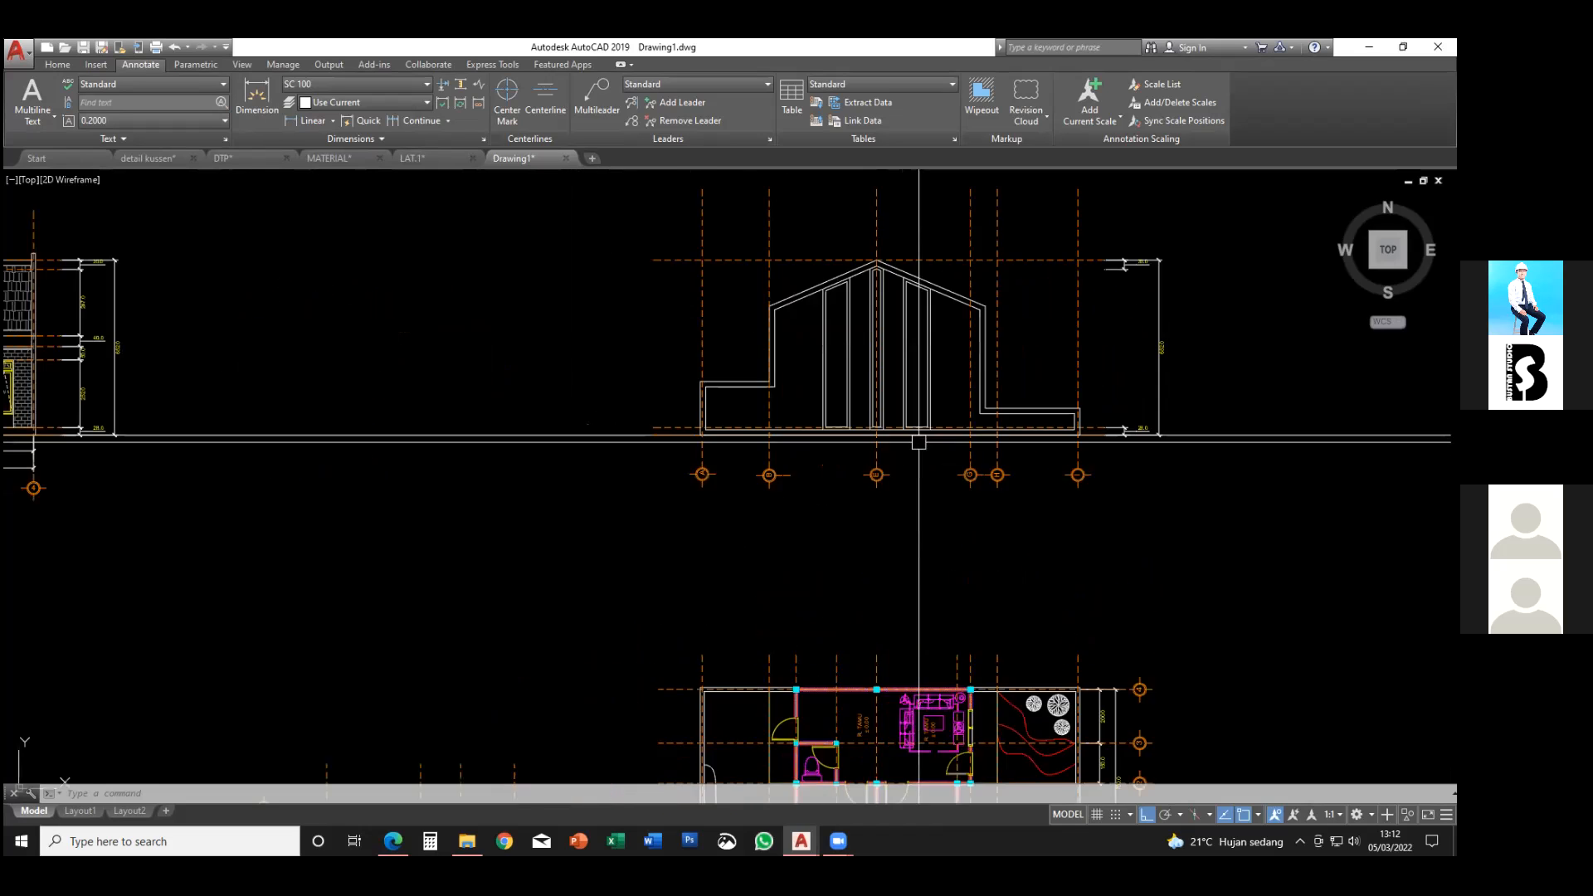
pyautogui.moveTo(918, 441); pyautogui.dragTo(724, 446, button='middle')
pyautogui.click(1031, 416)
pyautogui.click(1002, 451)
pyautogui.press('Delete')
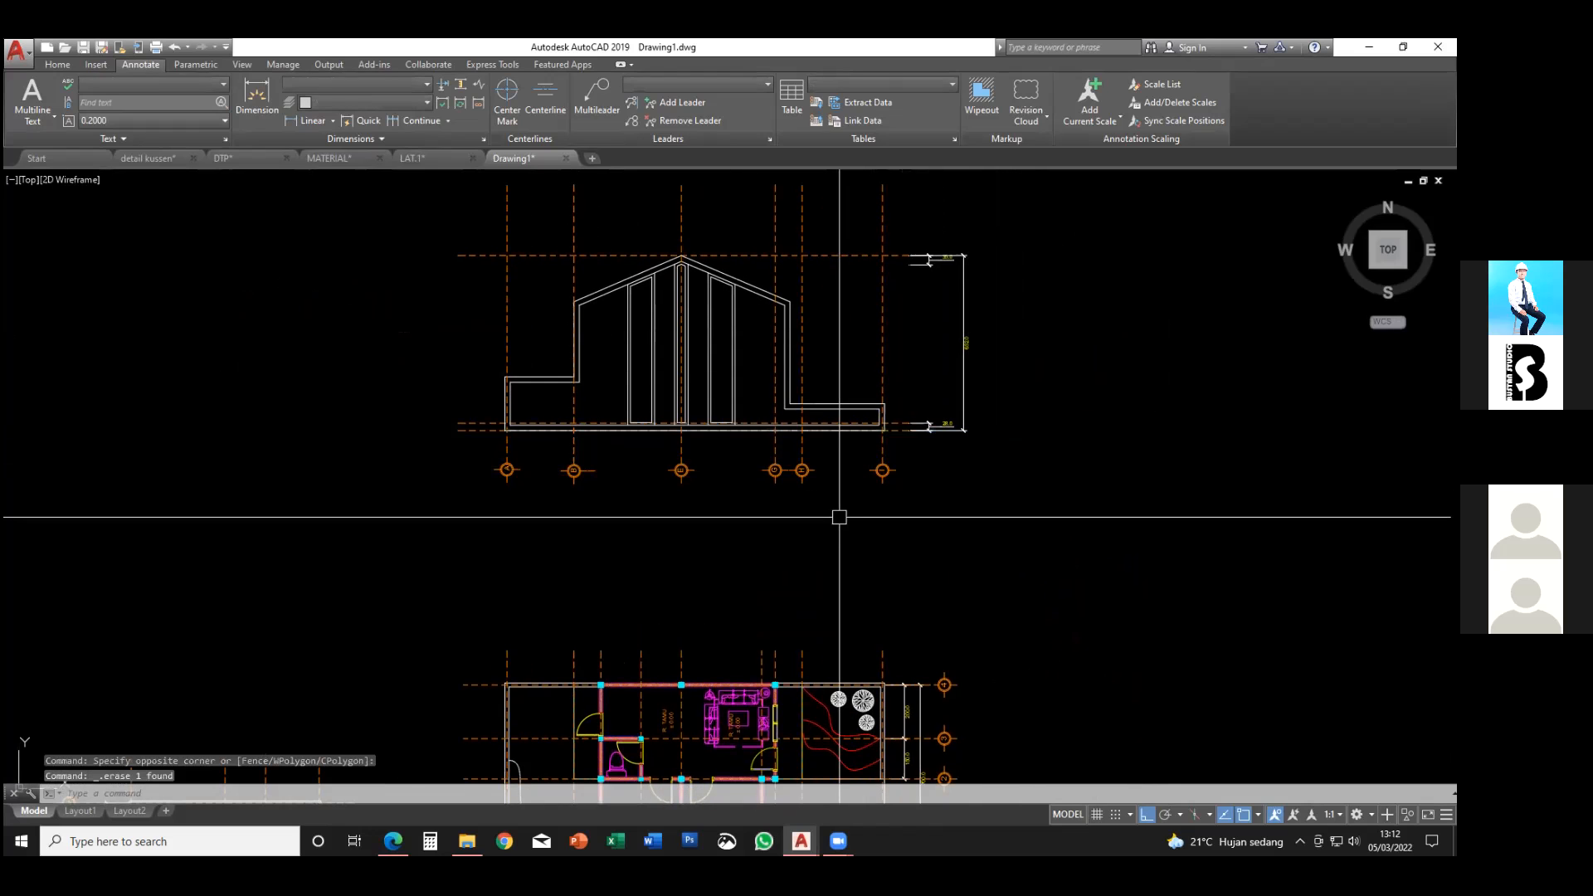
# - Draw a horizontal ground line under the front elevation, extending past its left wall and the overall height dimension
pyautogui.moveTo(838, 531); pyautogui.dragTo(917, 502, button='middle')
pyautogui.press('Escape')
pyautogui.scroll(-3, 744, 481)
pyautogui.moveTo(744, 481); pyautogui.dragTo(1040, 492, button='middle')
pyautogui.scroll(3, 384, 464)
pyautogui.moveTo(409, 480); pyautogui.dragTo(416, 490, button='middle')
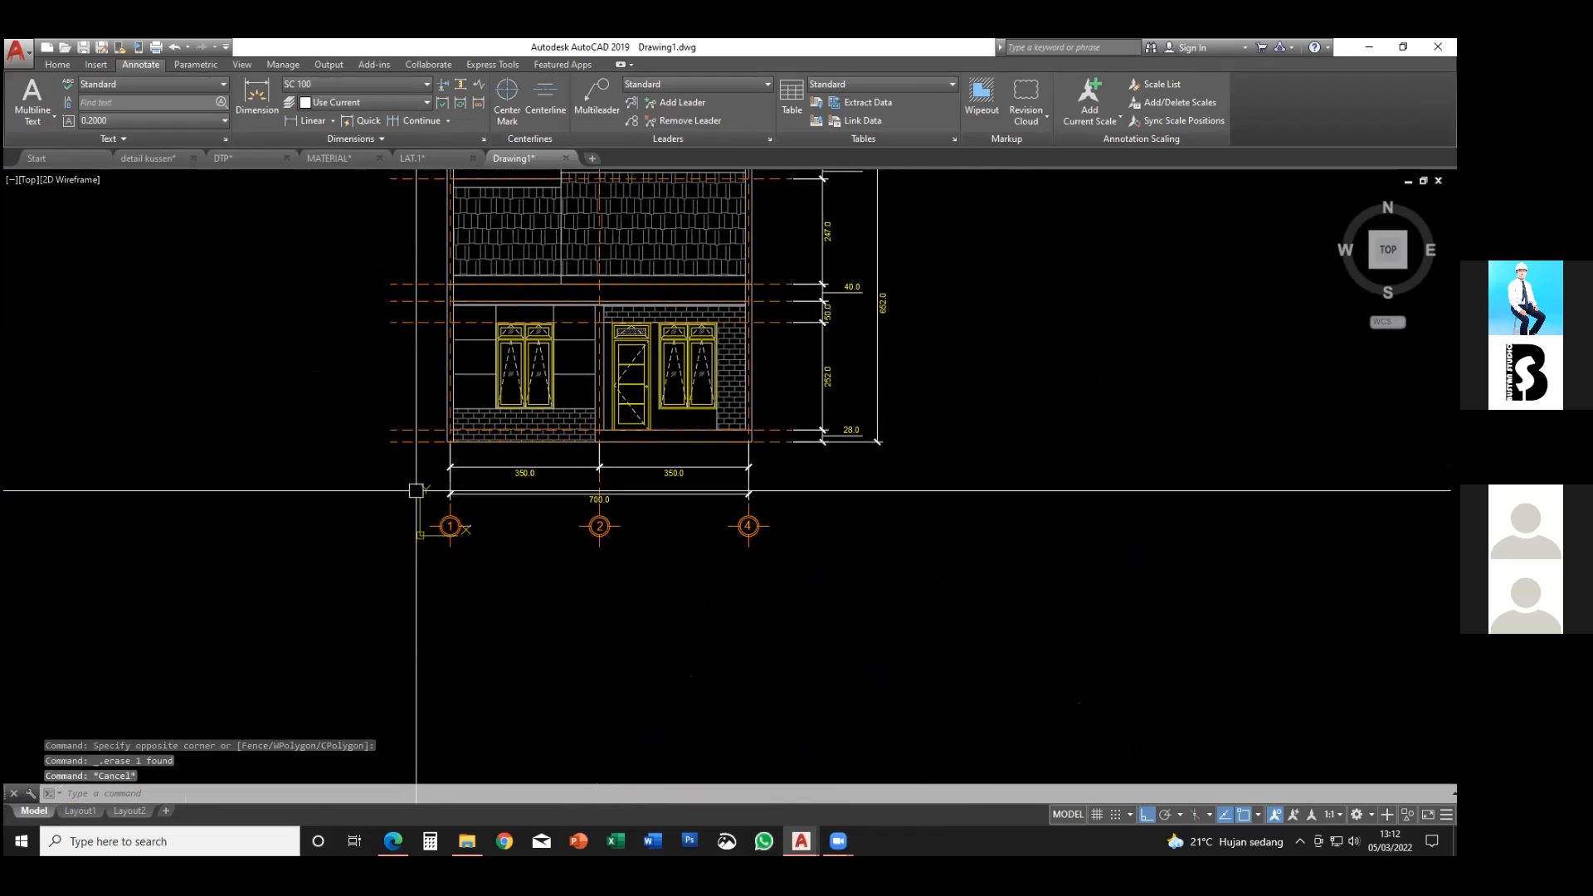
pyautogui.write('l')
pyautogui.press('Return')
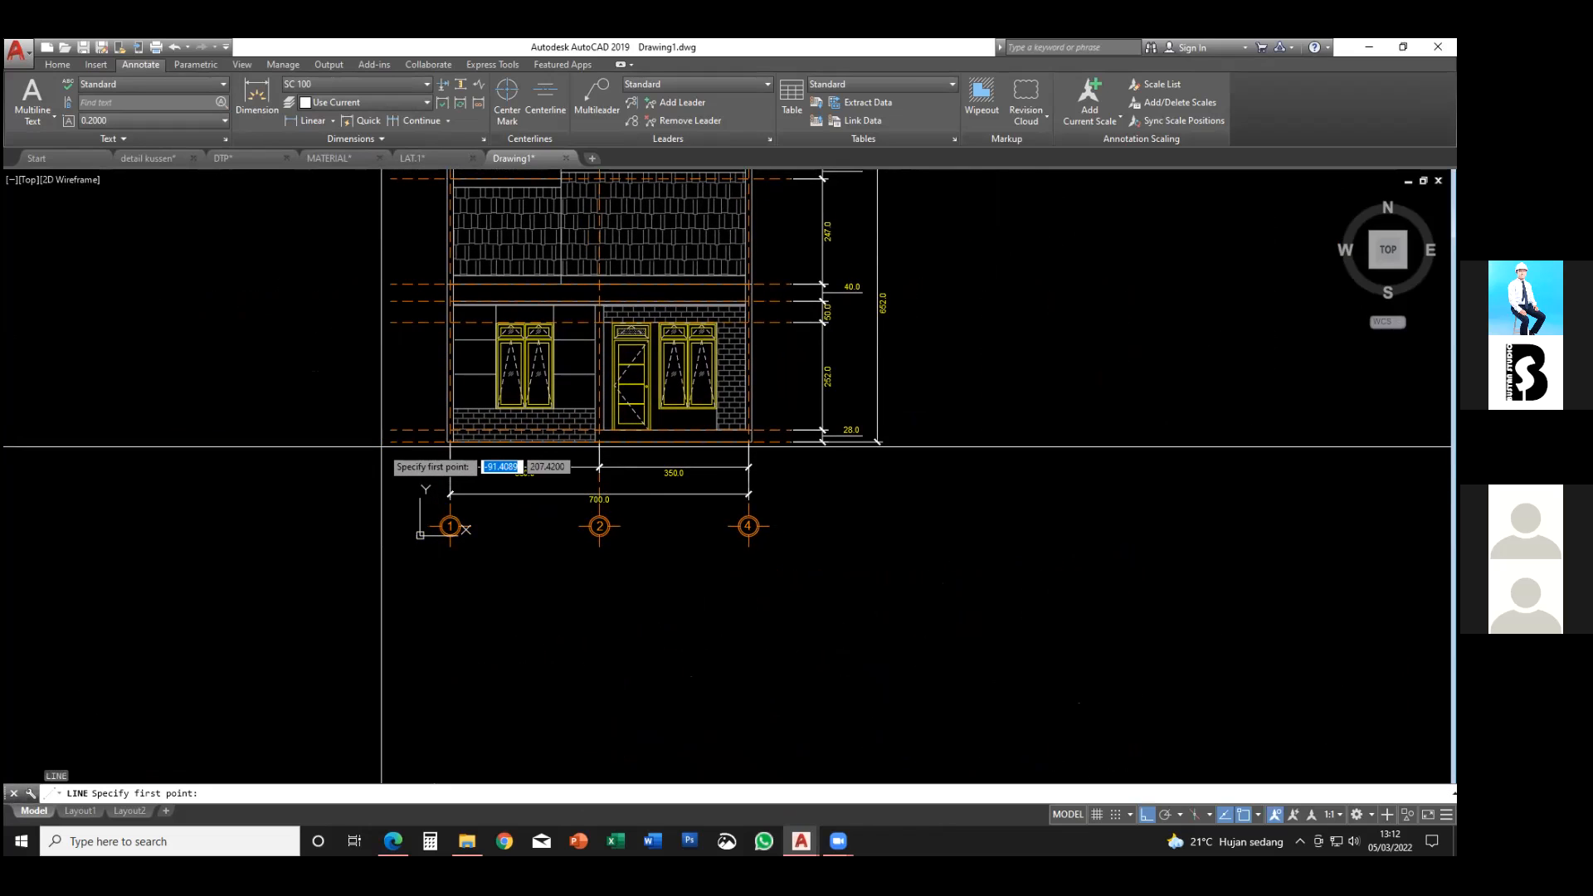
pyautogui.click(352, 441)
pyautogui.click(909, 473)
pyautogui.press('Escape')
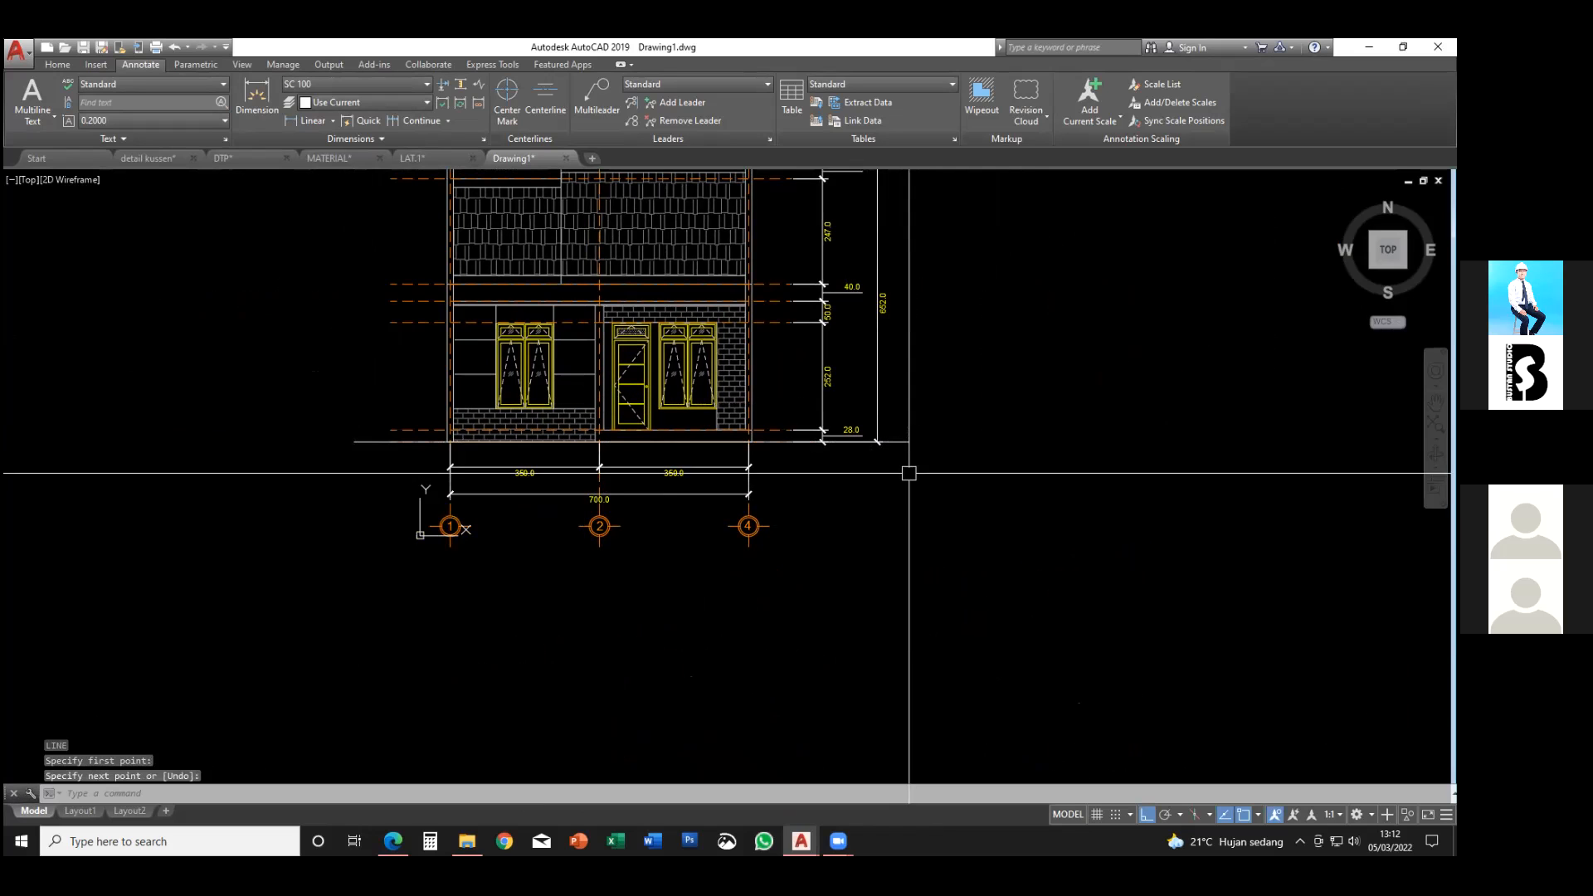
# - Shorten the front elevation's ground line by moving its left end inward about 44 units
pyautogui.click(910, 479)
pyautogui.click(898, 495)
pyautogui.moveTo(899, 504); pyautogui.dragTo(870, 544, button='middle')
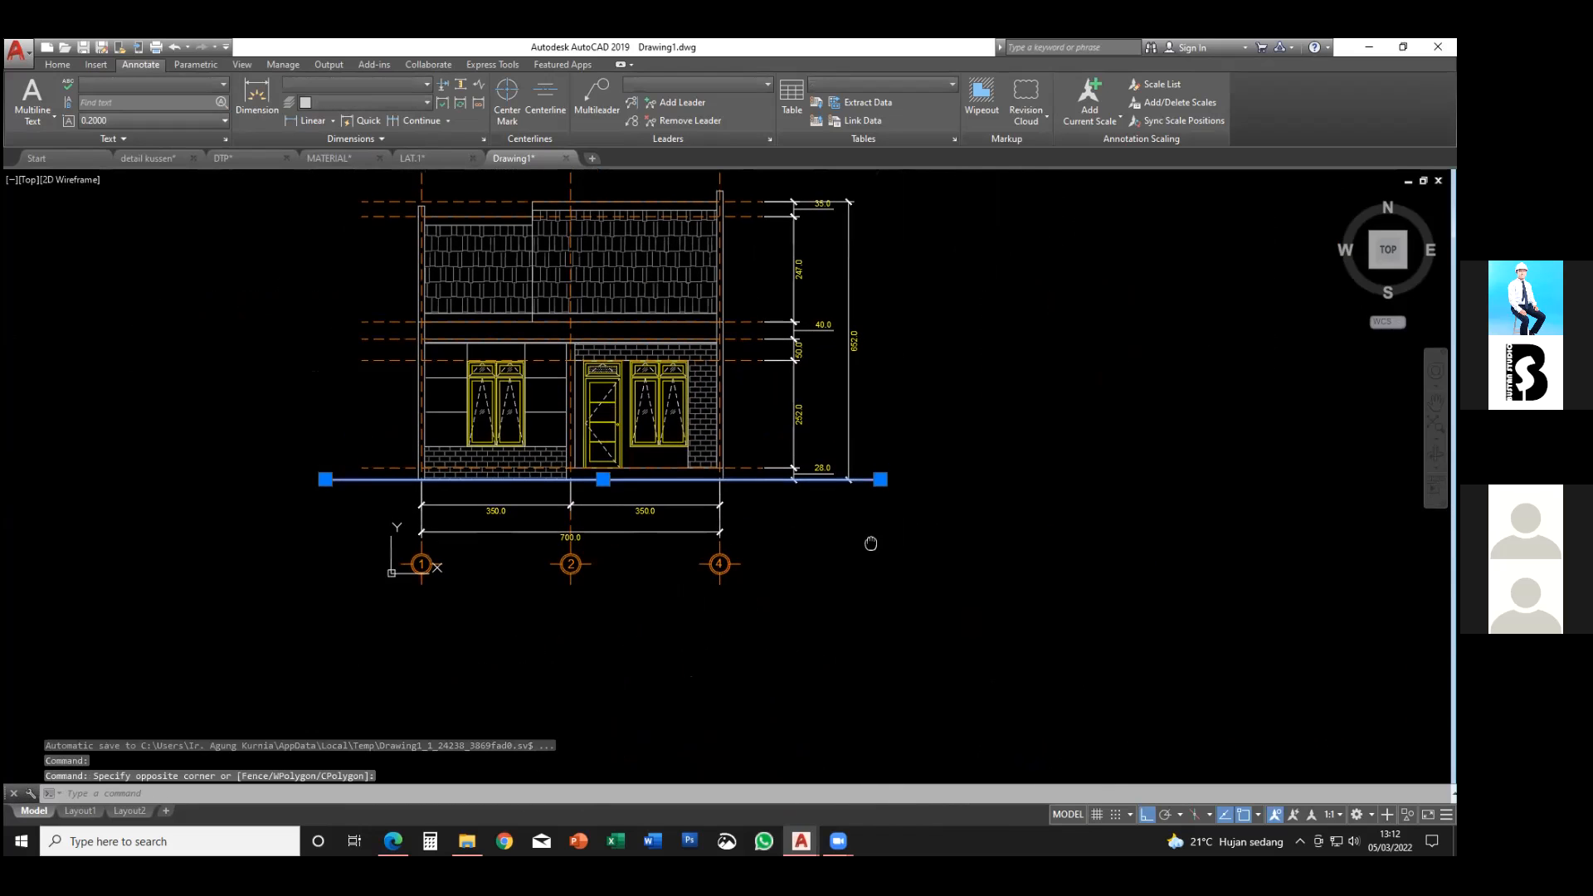
pyautogui.press('Escape')
pyautogui.click(874, 481)
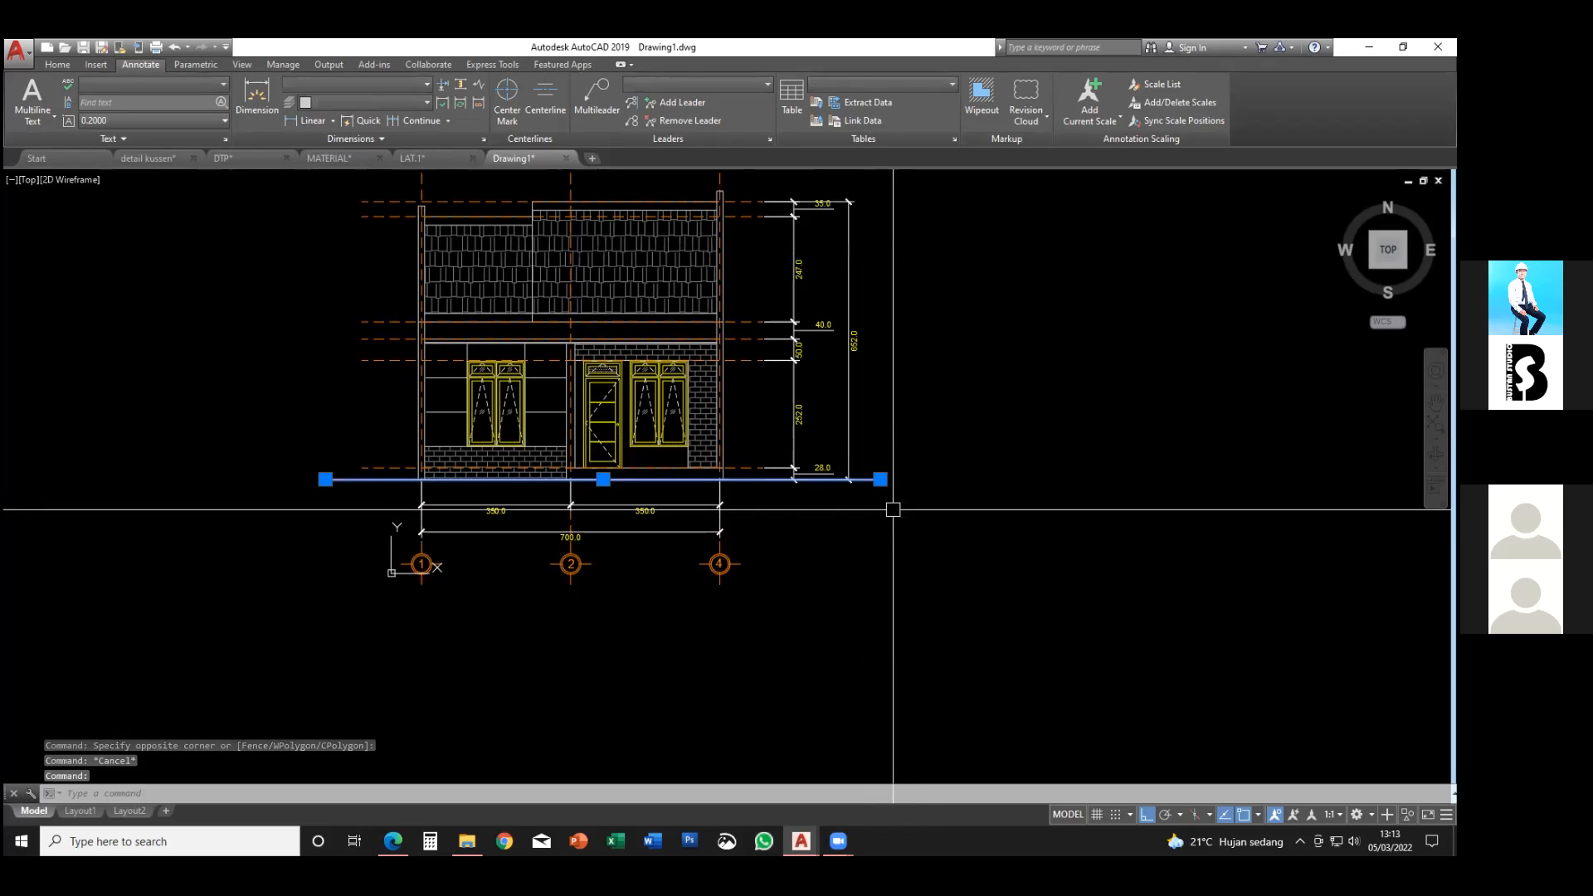
pyautogui.press('Escape')
pyautogui.click(876, 479)
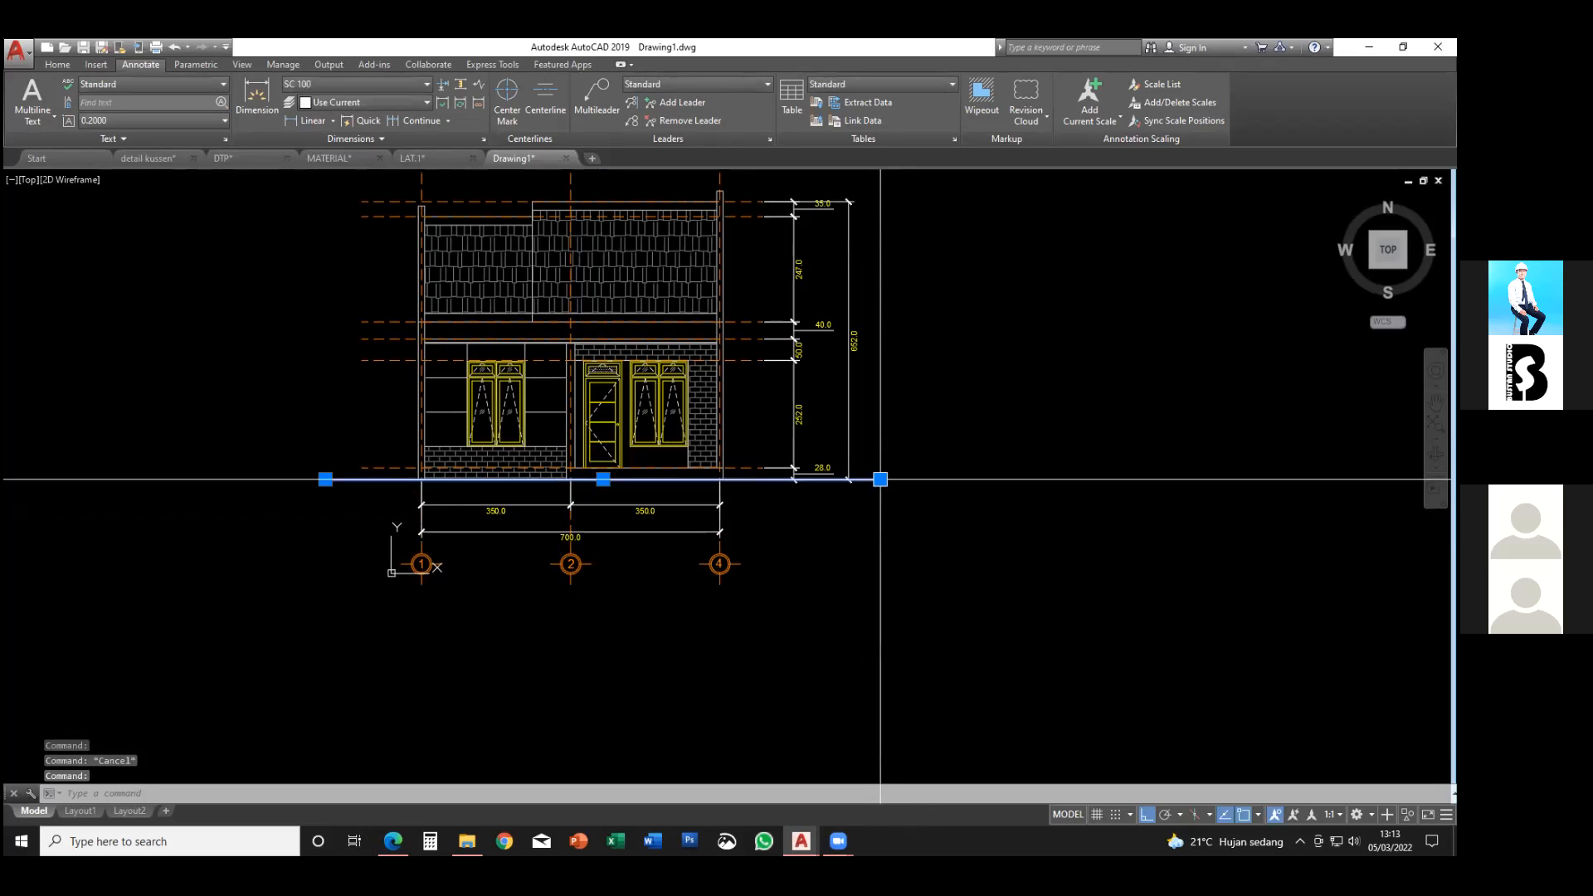
pyautogui.click(325, 479)
pyautogui.scroll(2, 344, 489)
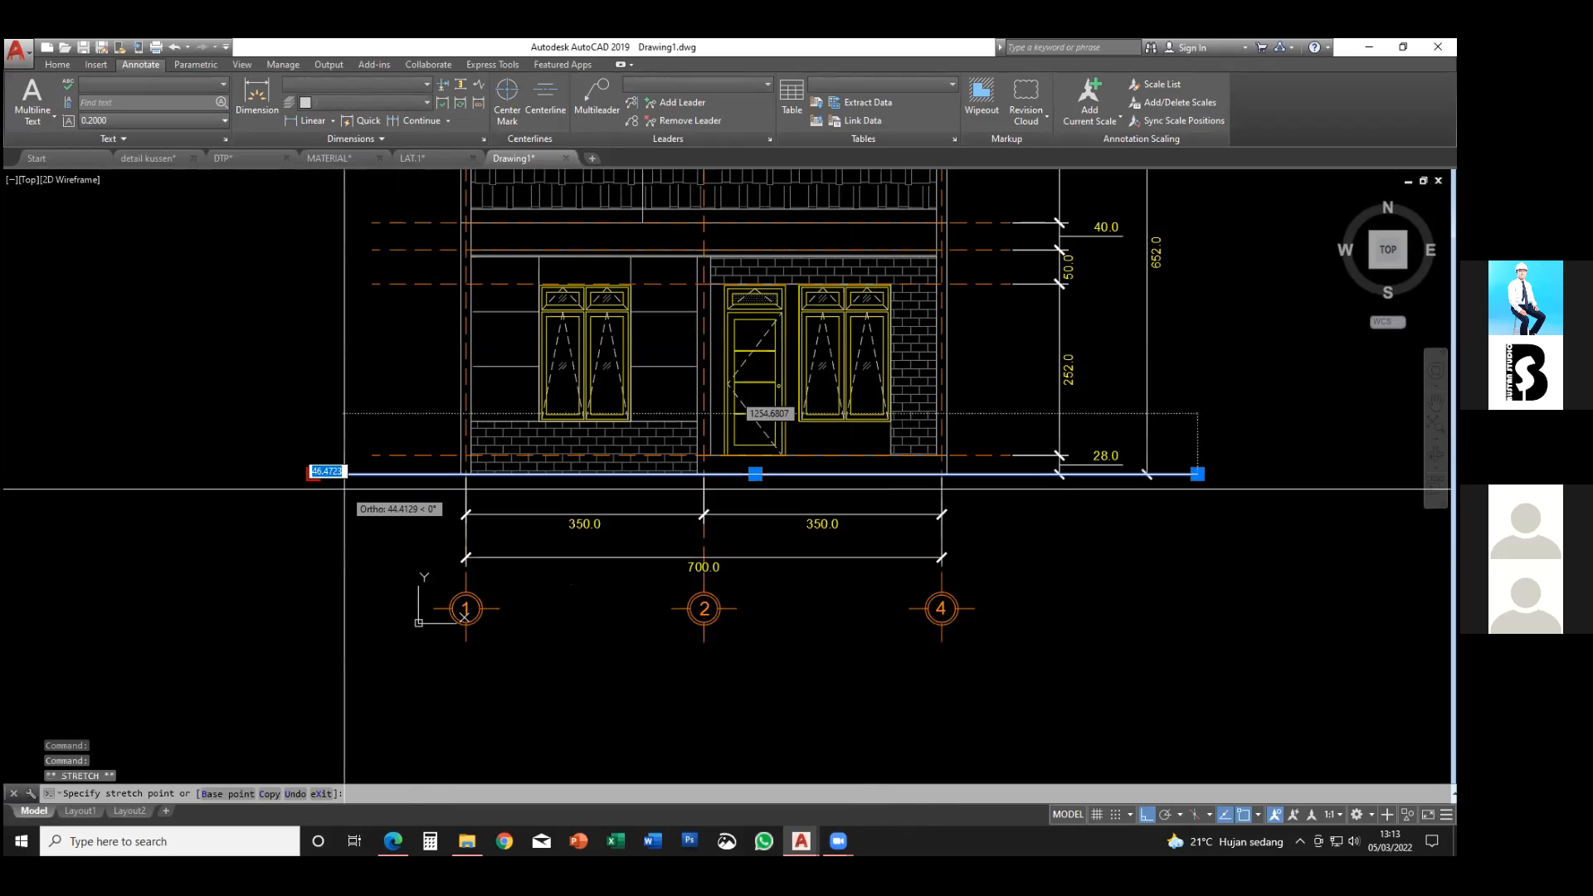
pyautogui.press('Escape')
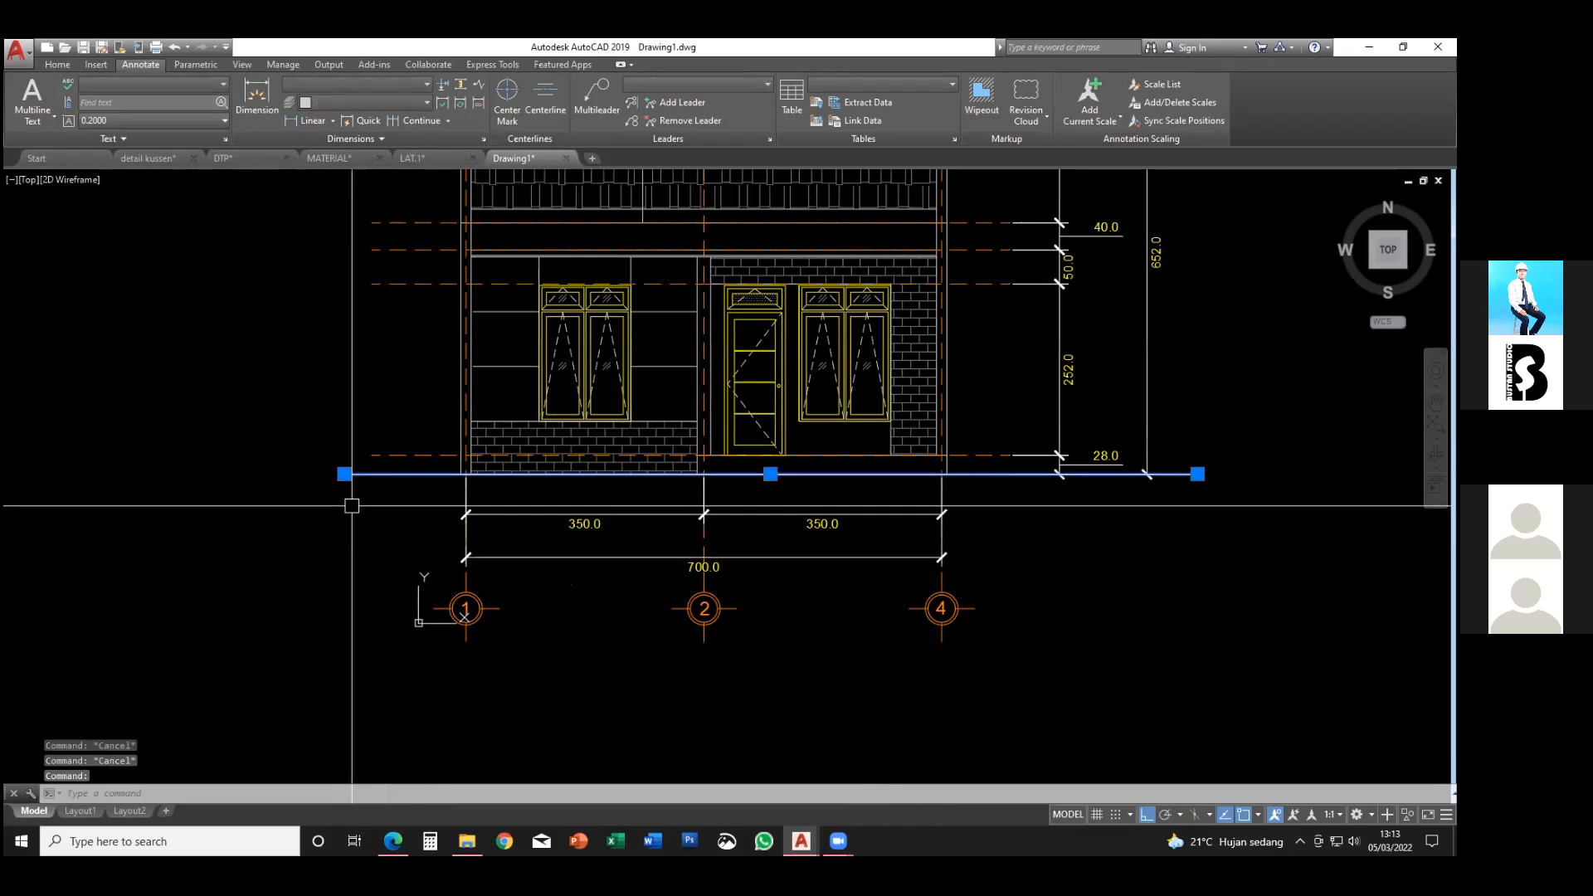
pyautogui.press('Escape')
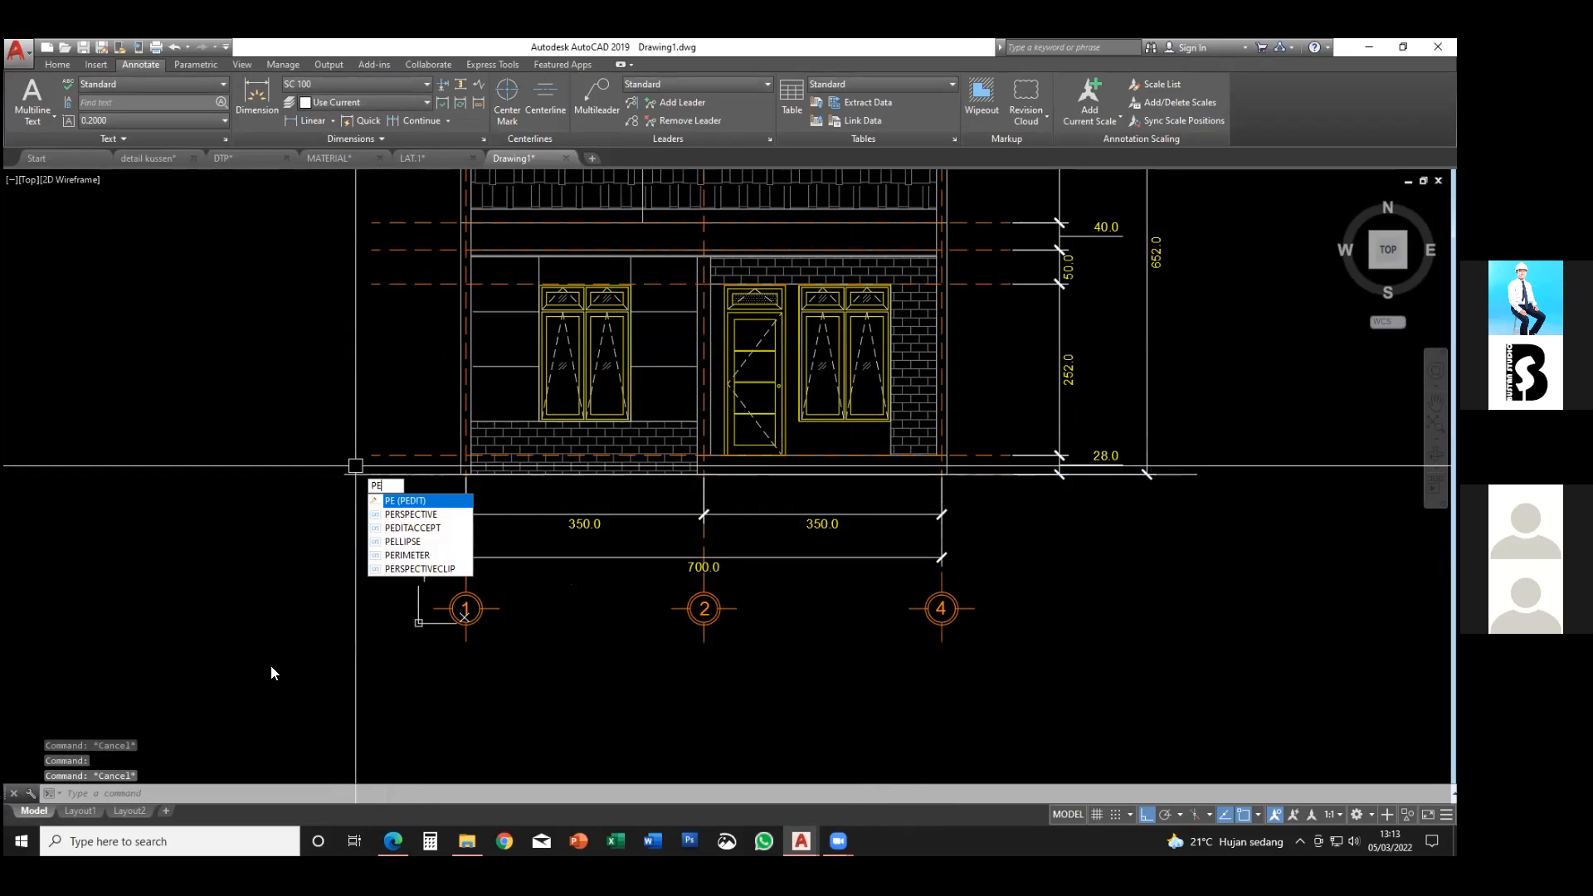
# - Convert the front elevation's ground line into a polyline with a width of 10
pyautogui.press('Return')
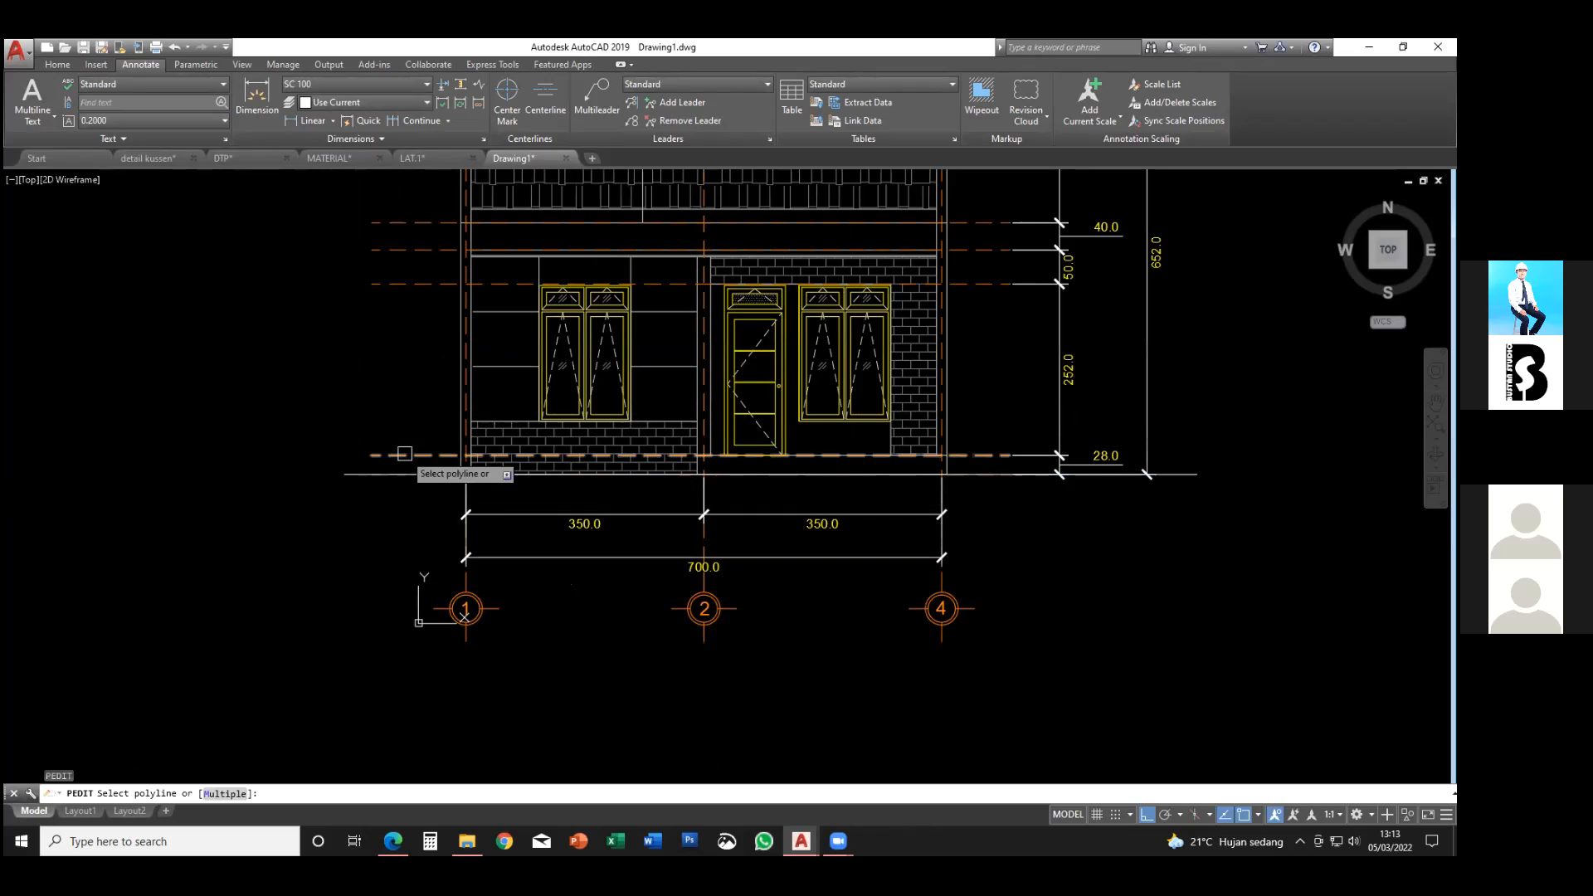
pyautogui.click(346, 474)
pyautogui.press('Return')
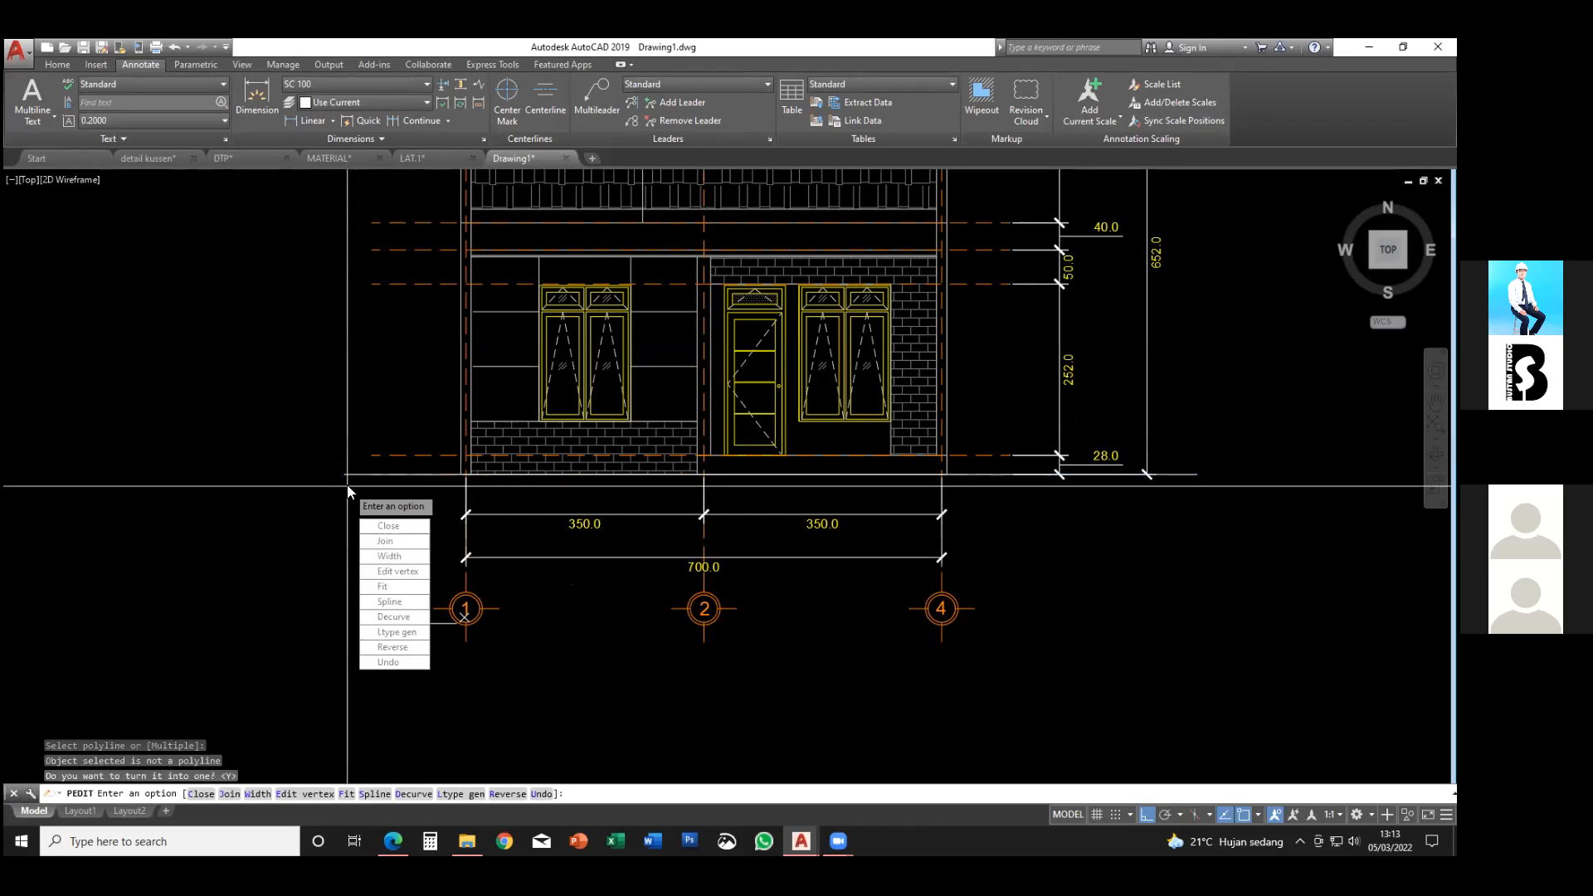
pyautogui.click(402, 556)
pyautogui.write('10')
pyautogui.press('Return')
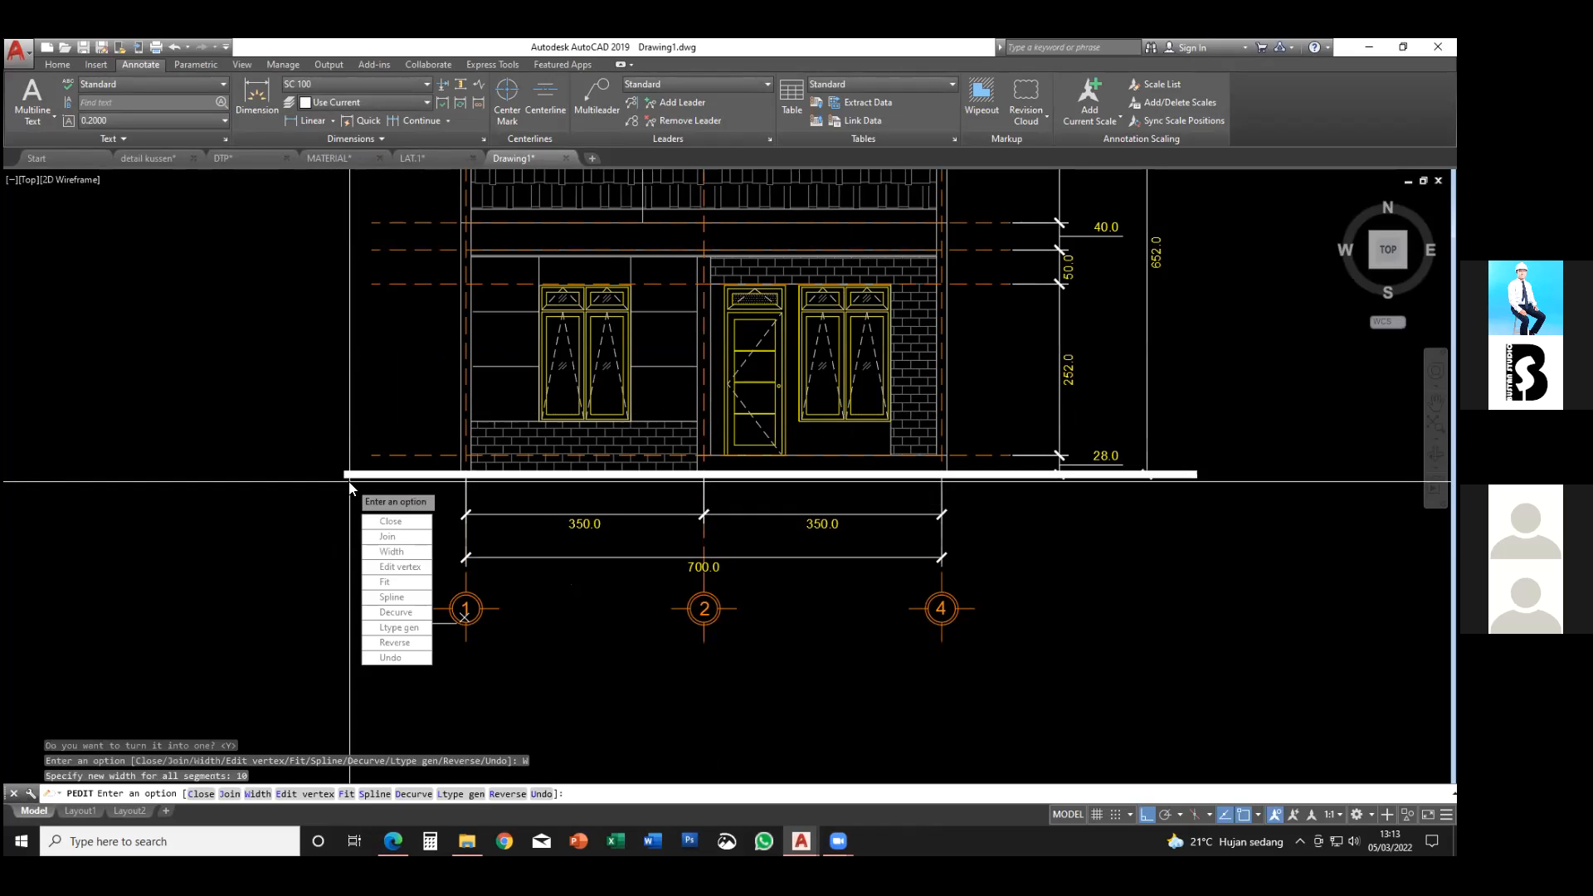
pyautogui.press('Escape')
pyautogui.press('Escape')
# - Set the ground polyline's width to 5
pyautogui.scroll(-4, 400, 546)
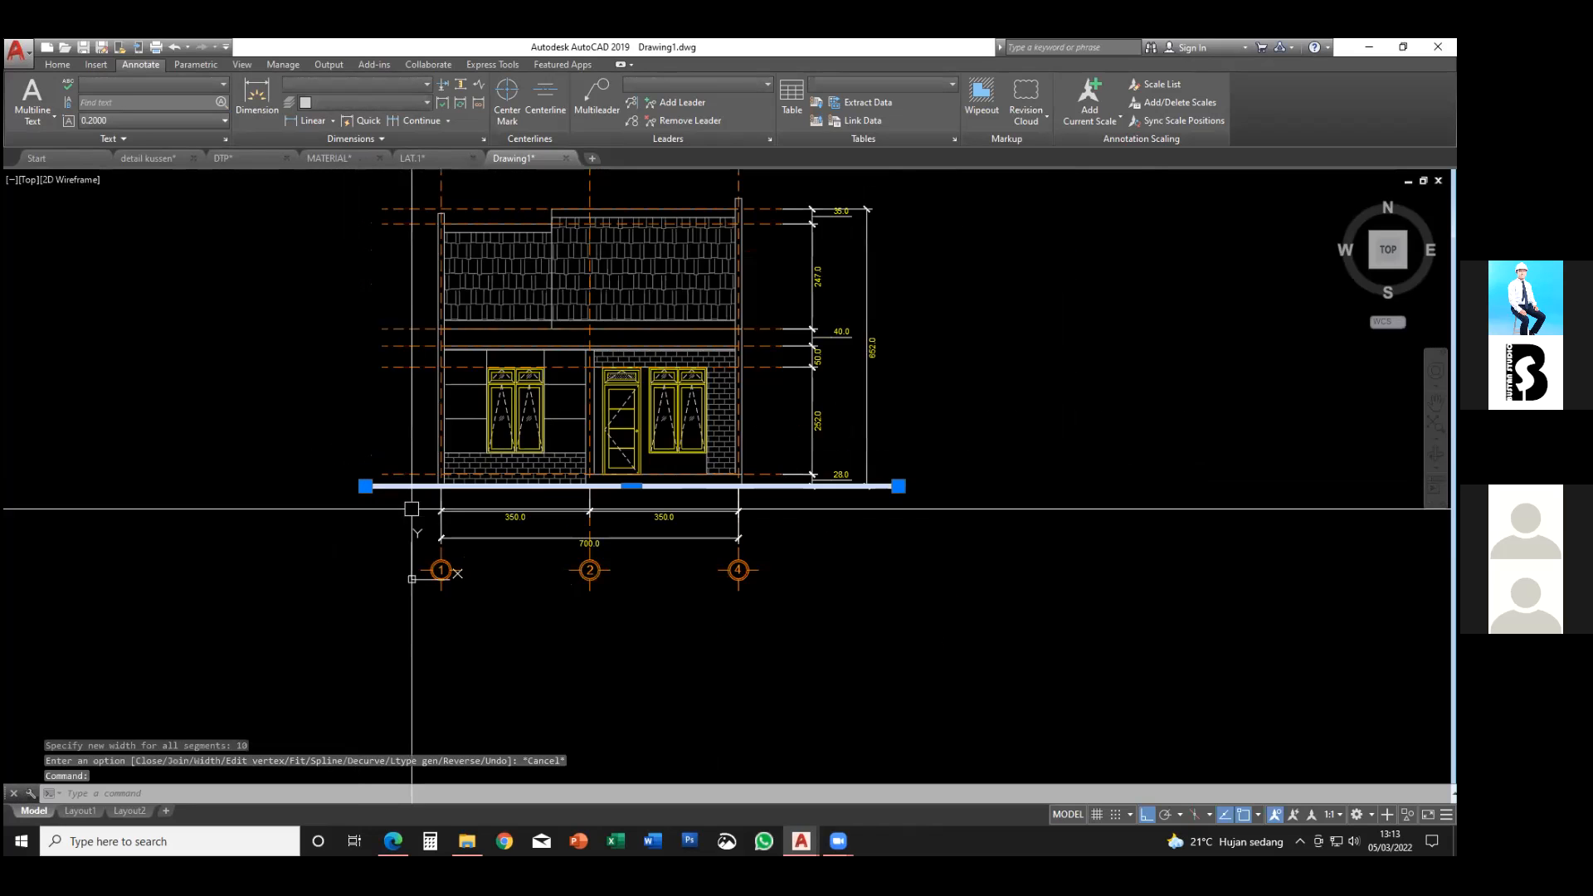
pyautogui.scroll(2, 663, 527)
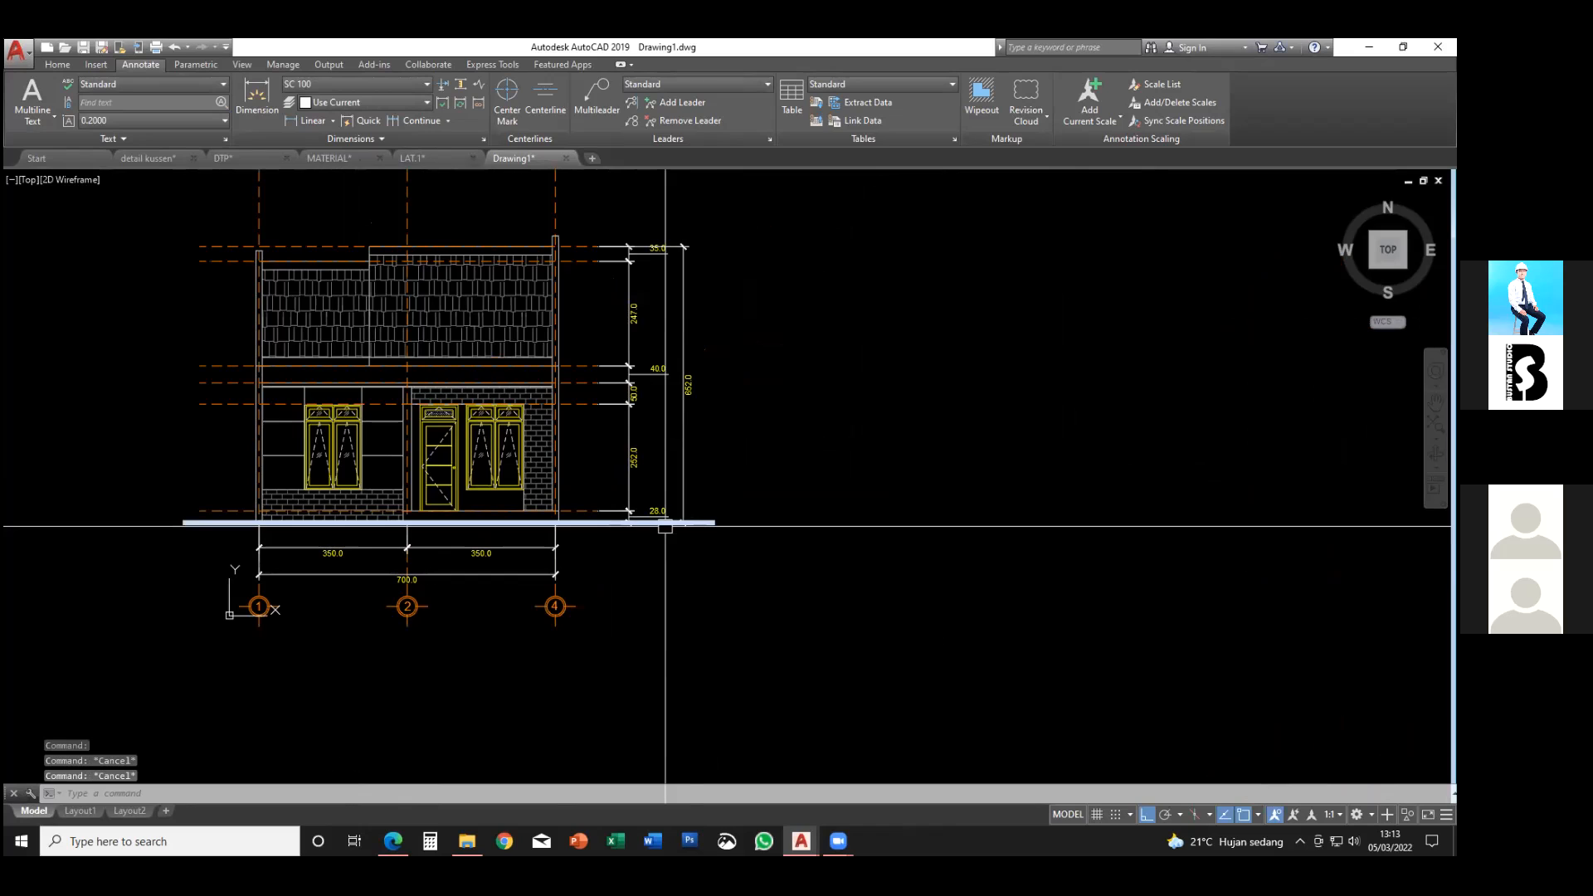
pyautogui.press('Return')
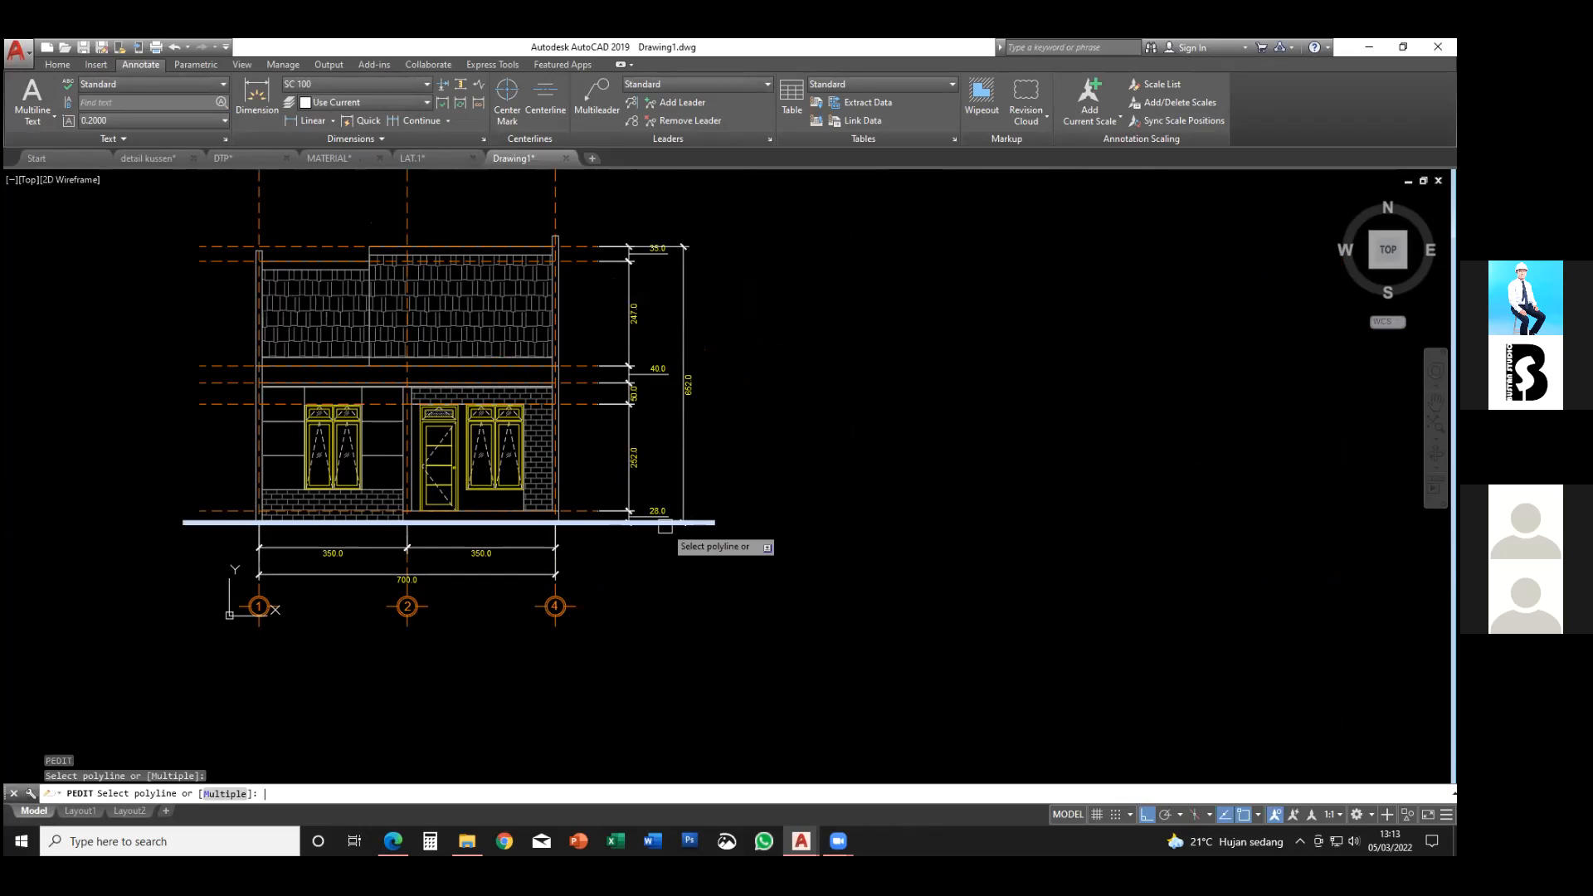
pyautogui.click(717, 528)
pyautogui.click(747, 596)
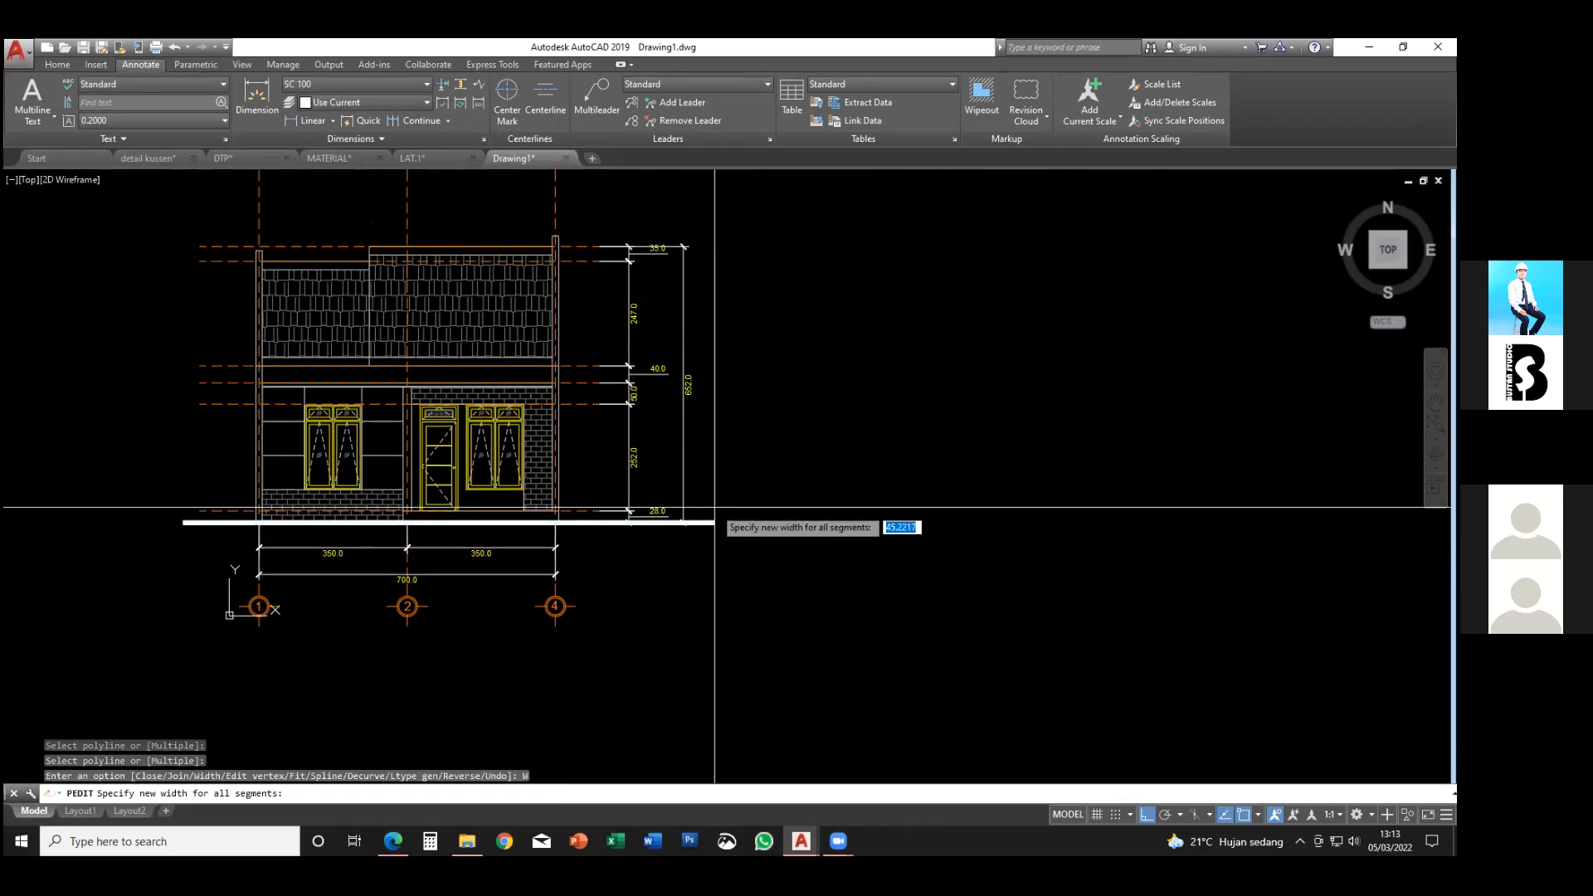
pyautogui.write('5')
pyautogui.press('Return')
pyautogui.press('Escape')
pyautogui.scroll(-3, 709, 512)
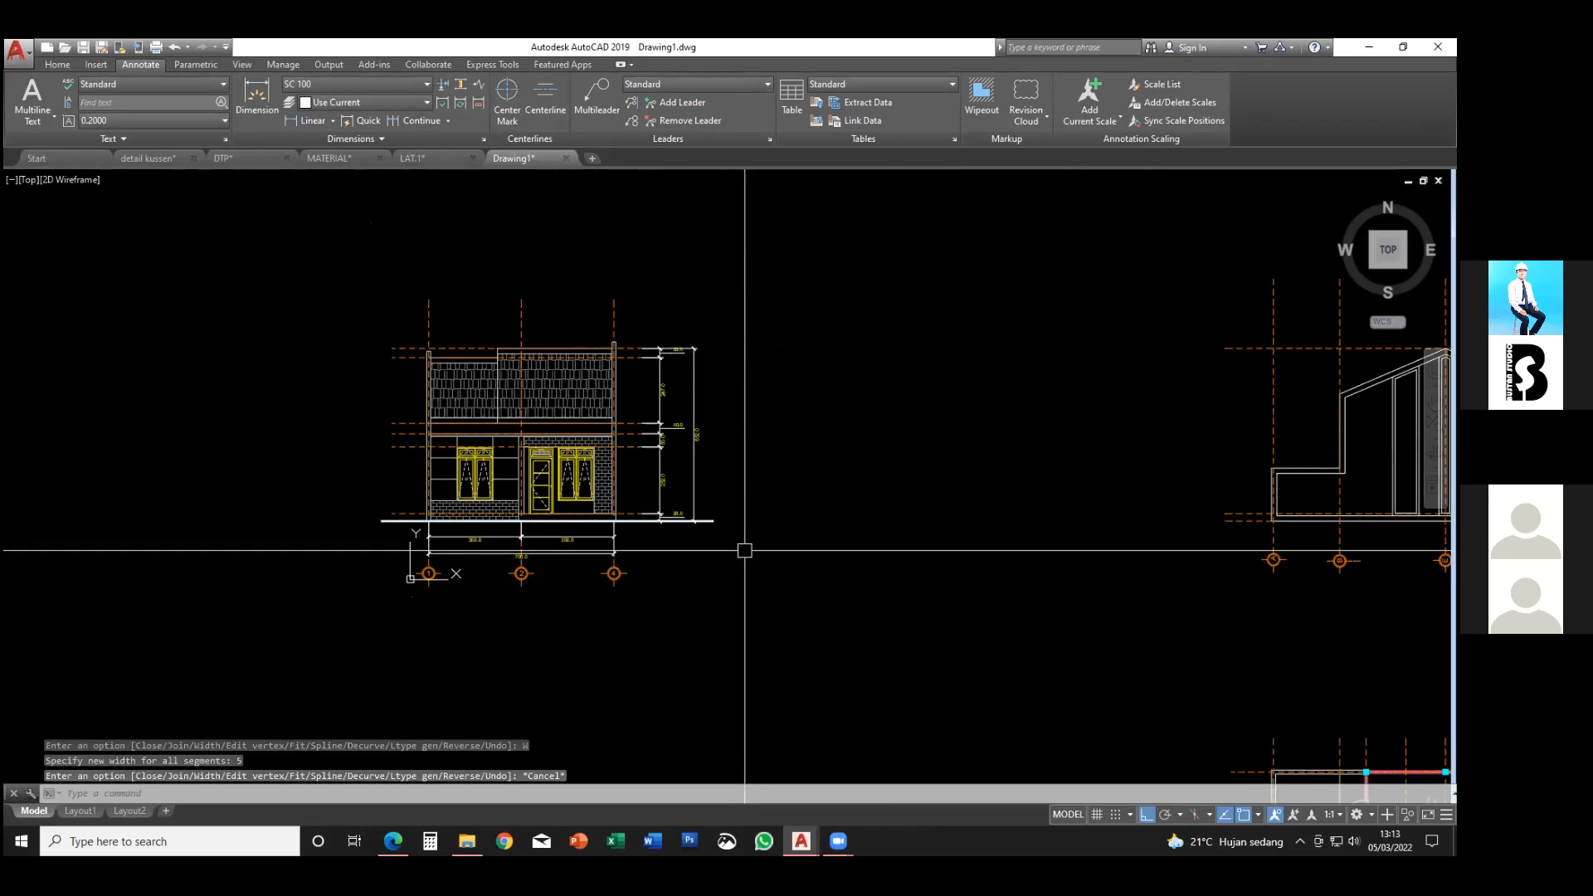
pyautogui.press('Escape')
# - Copy the front elevation's thick ground polyline horizontally beneath the left side elevation and extend its right end past the overall height dimension
pyautogui.click(683, 491)
pyautogui.moveTo(697, 527); pyautogui.dragTo(692, 521, button='middle')
pyautogui.write('co')
pyautogui.press('space')
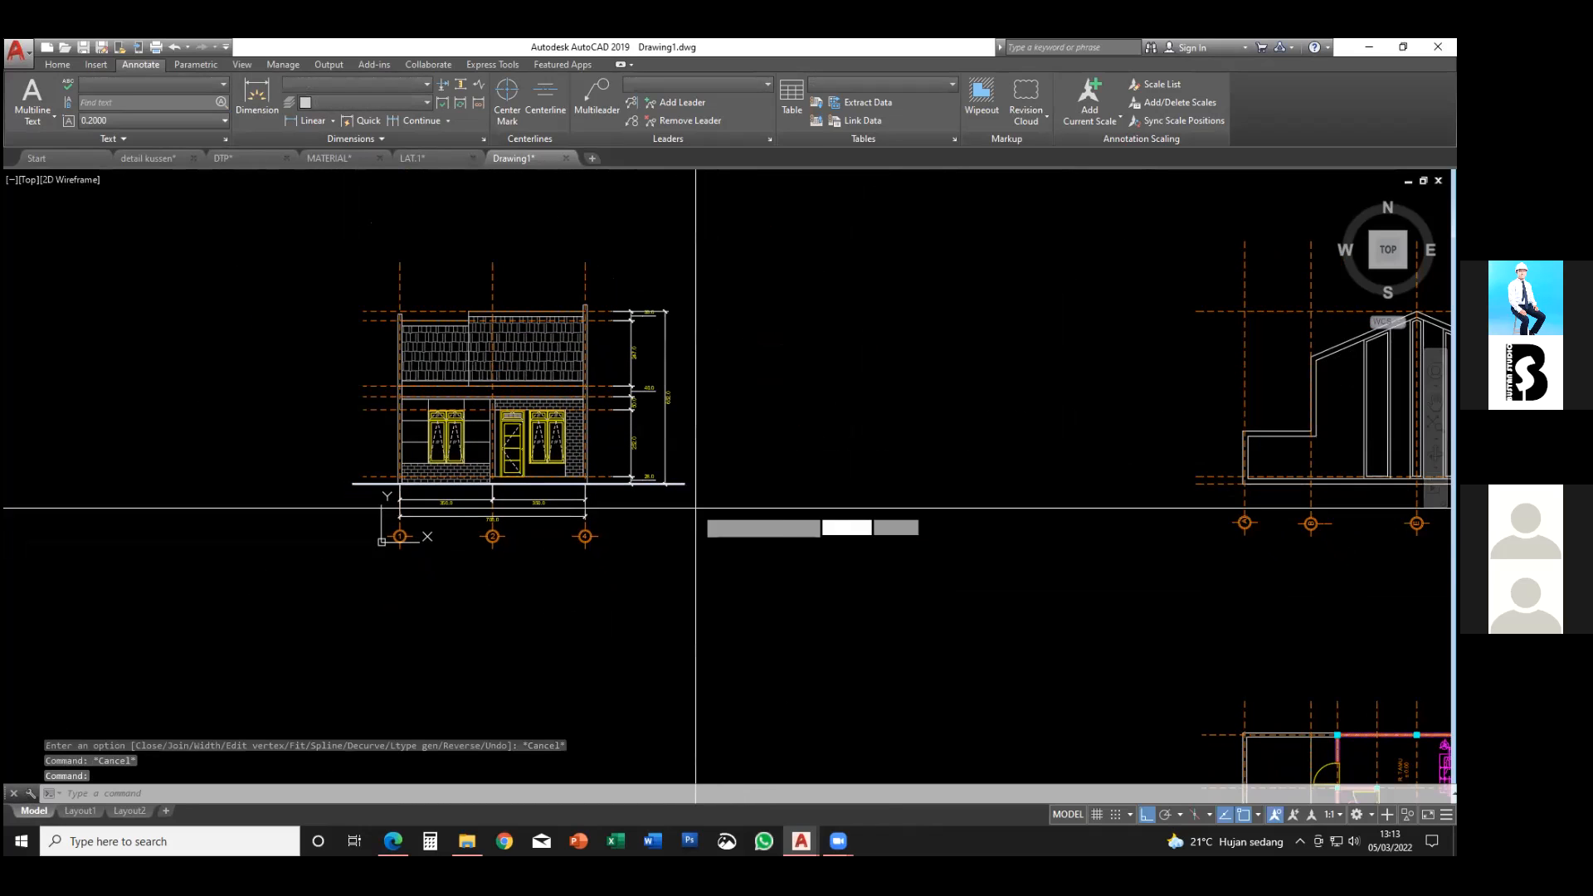
pyautogui.click(695, 505)
pyautogui.scroll(-2, 898, 514)
pyautogui.moveTo(818, 515); pyautogui.dragTo(547, 477, button='middle')
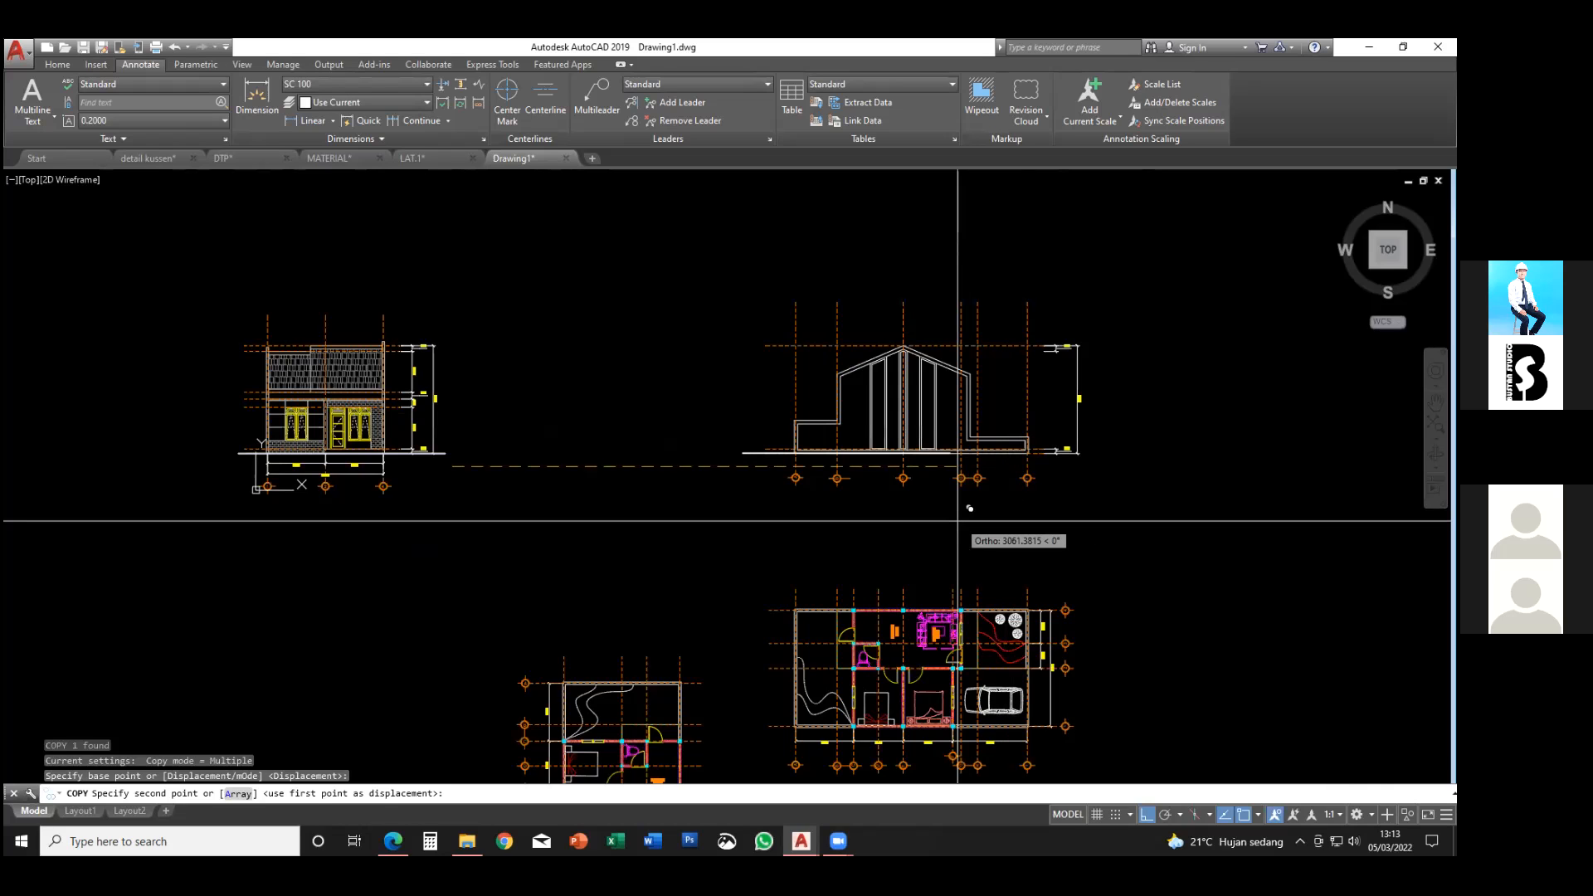
pyautogui.scroll(4, 979, 522)
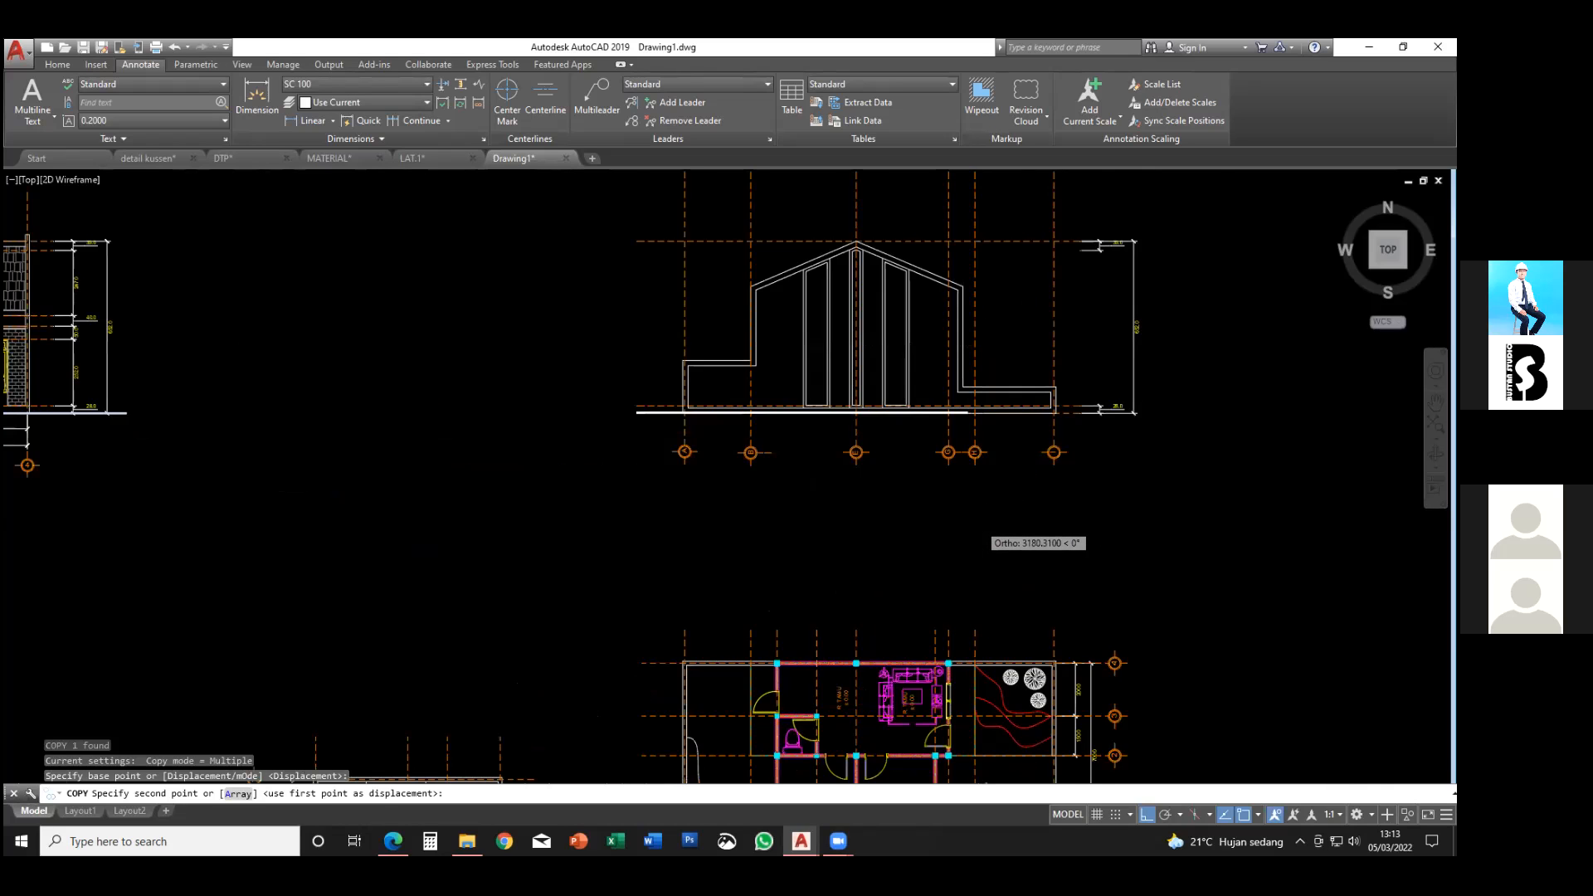
pyautogui.press('Escape')
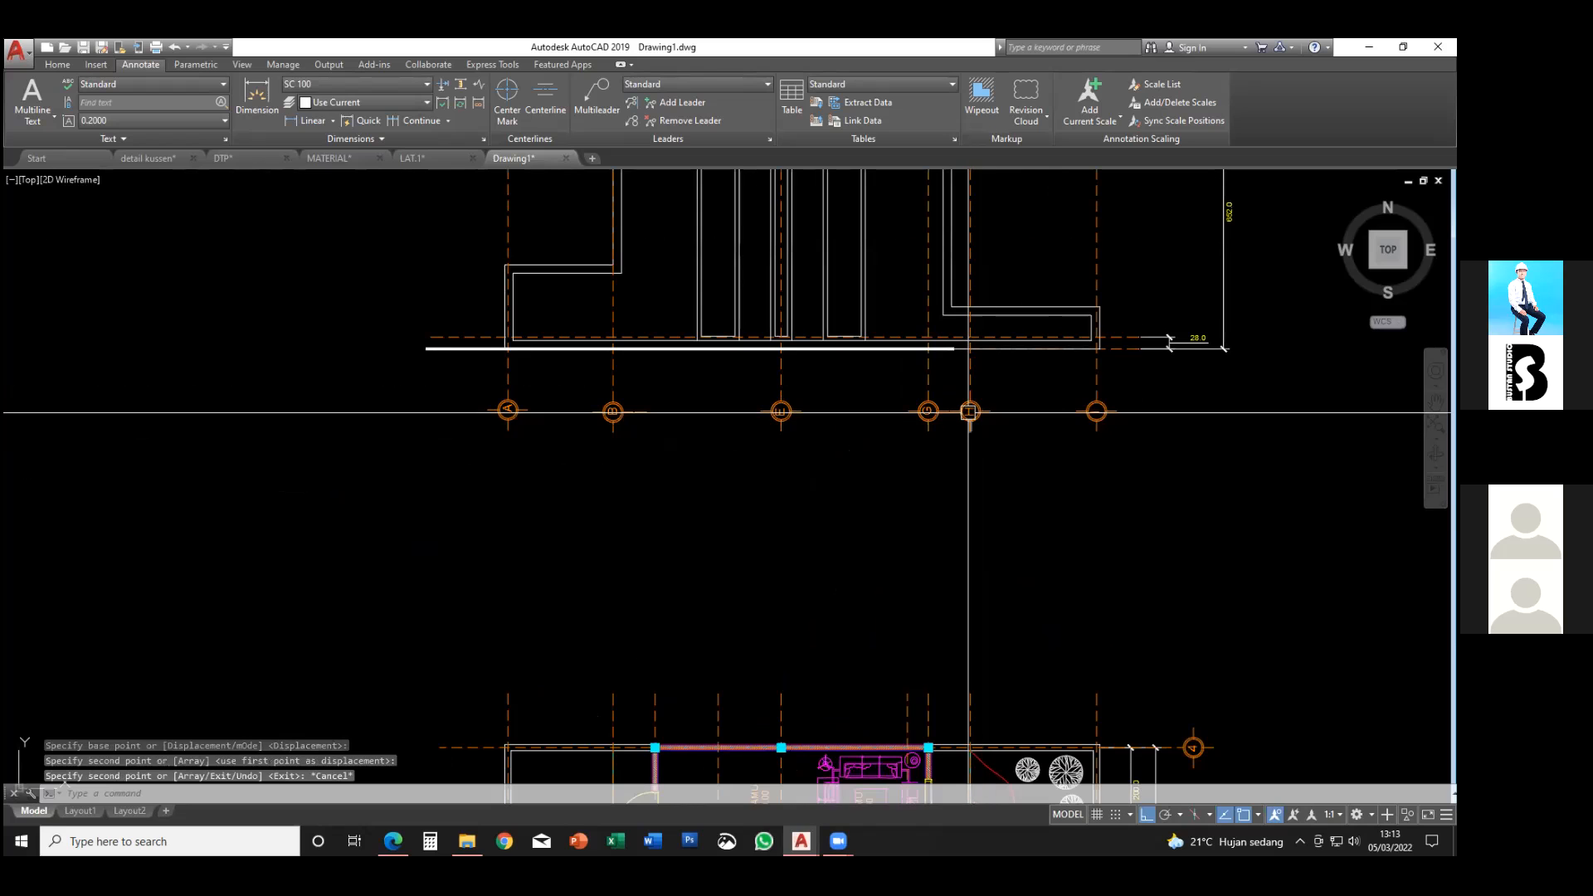
pyautogui.scroll(-5, 969, 412)
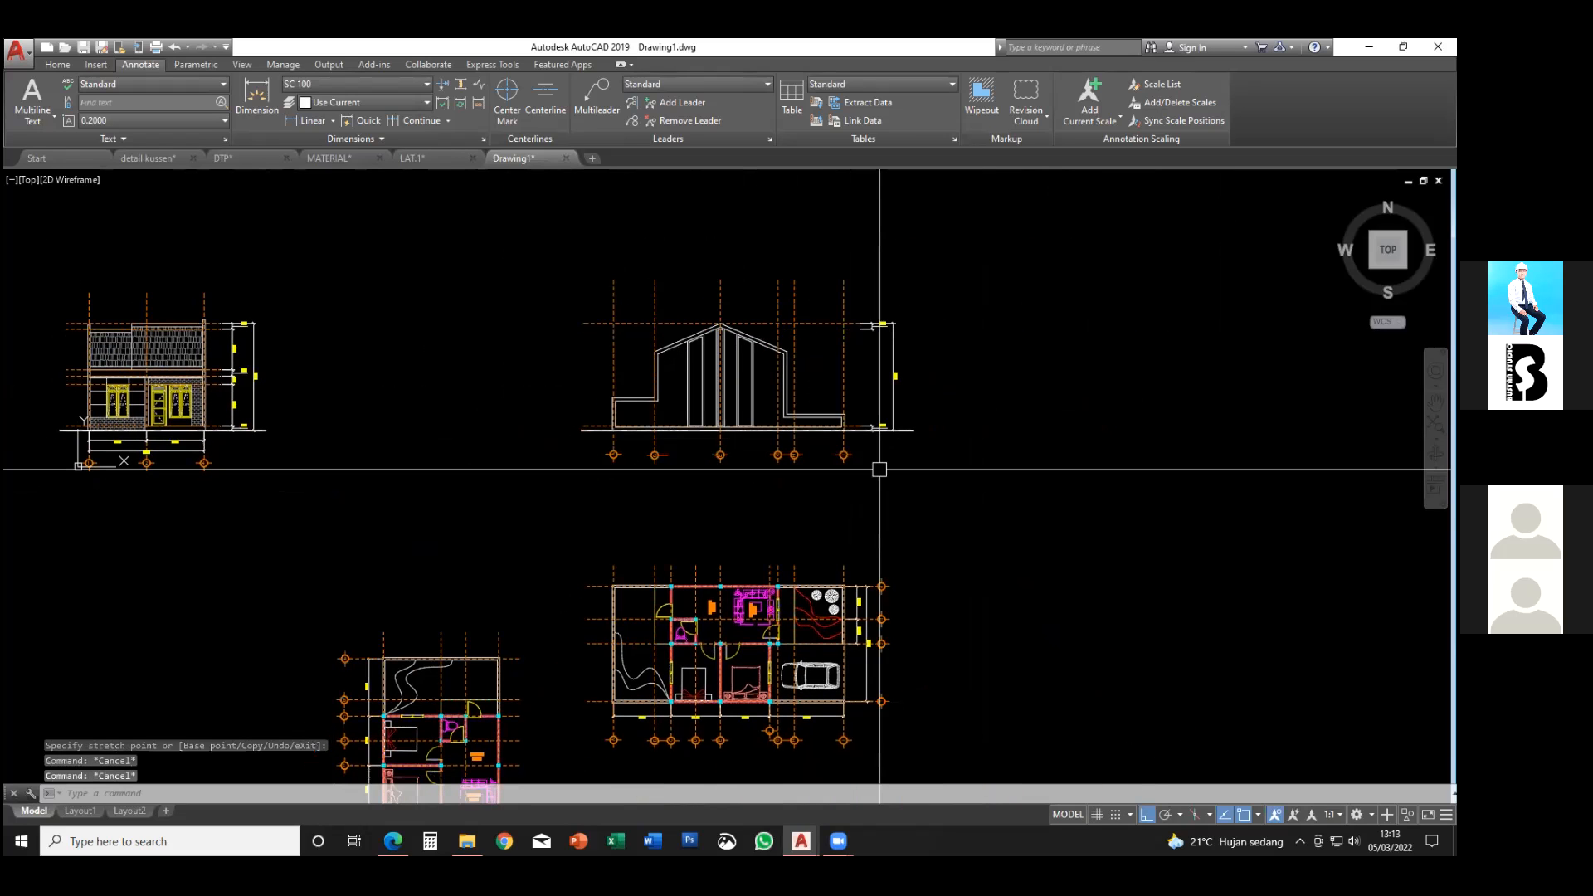
# - Switch to the reference PDF and examine the level marks and height dimensions of the TAMPAK SAMPING KIRI drawing
pyautogui.moveTo(782, 456)
pyautogui.mouseDown(button='middle')
pyautogui.moveTo(812, 444)
pyautogui.moveTo(756, 466)
pyautogui.moveTo(717, 506)
pyautogui.moveTo(718, 529)
pyautogui.mouseUp(button='middle')
pyautogui.scroll(3, 812, 445)
pyautogui.scroll(2, 810, 445)
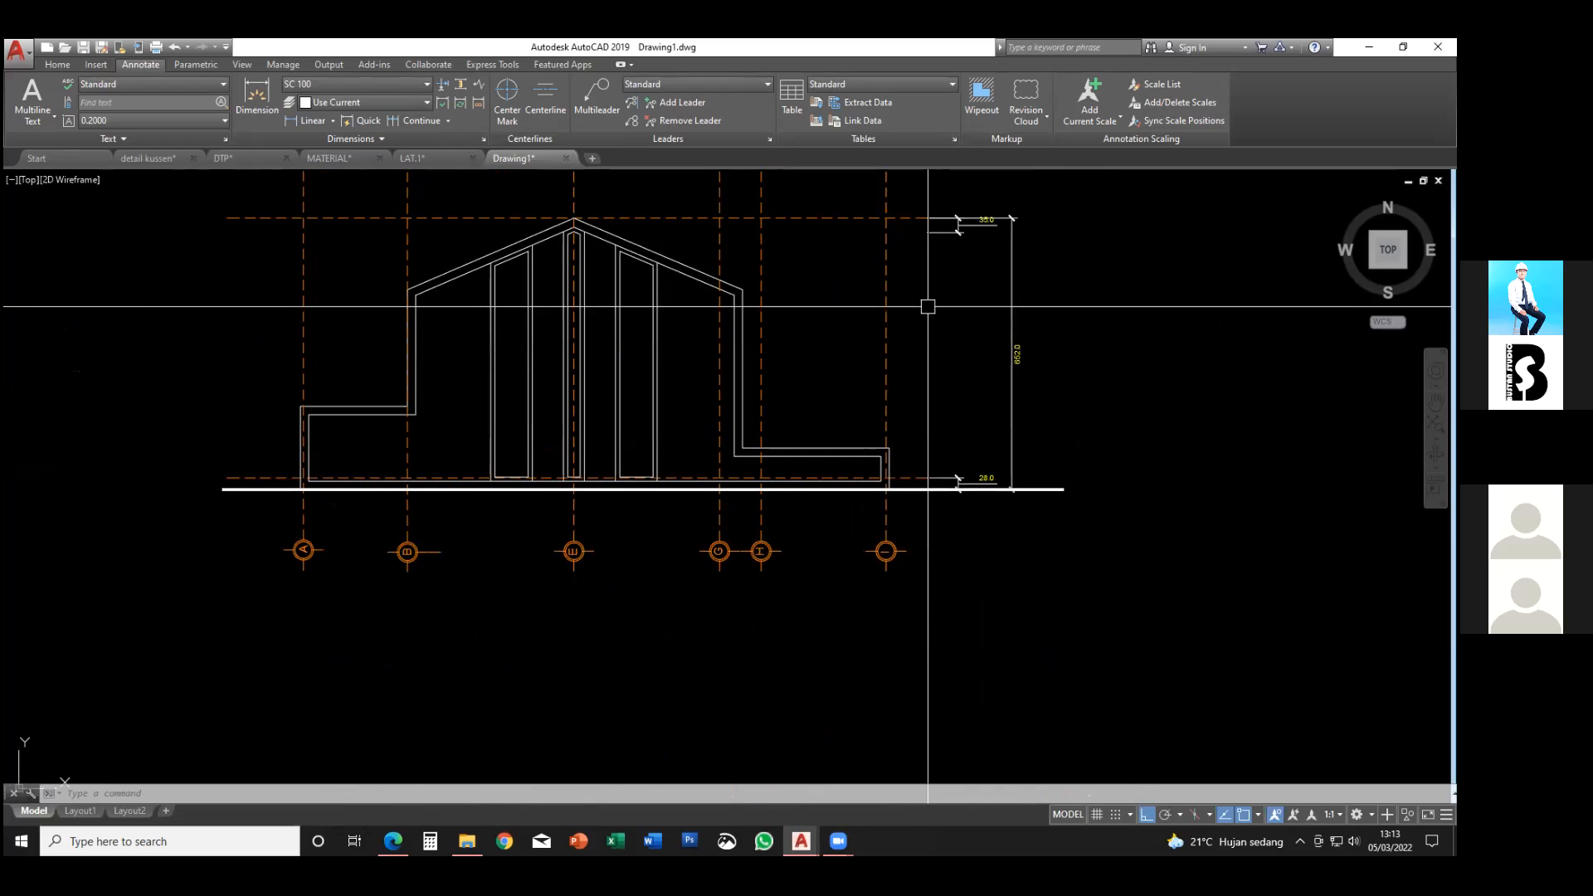
pyautogui.scroll(-2, 909, 487)
pyautogui.moveTo(909, 487); pyautogui.dragTo(866, 414, button='middle')
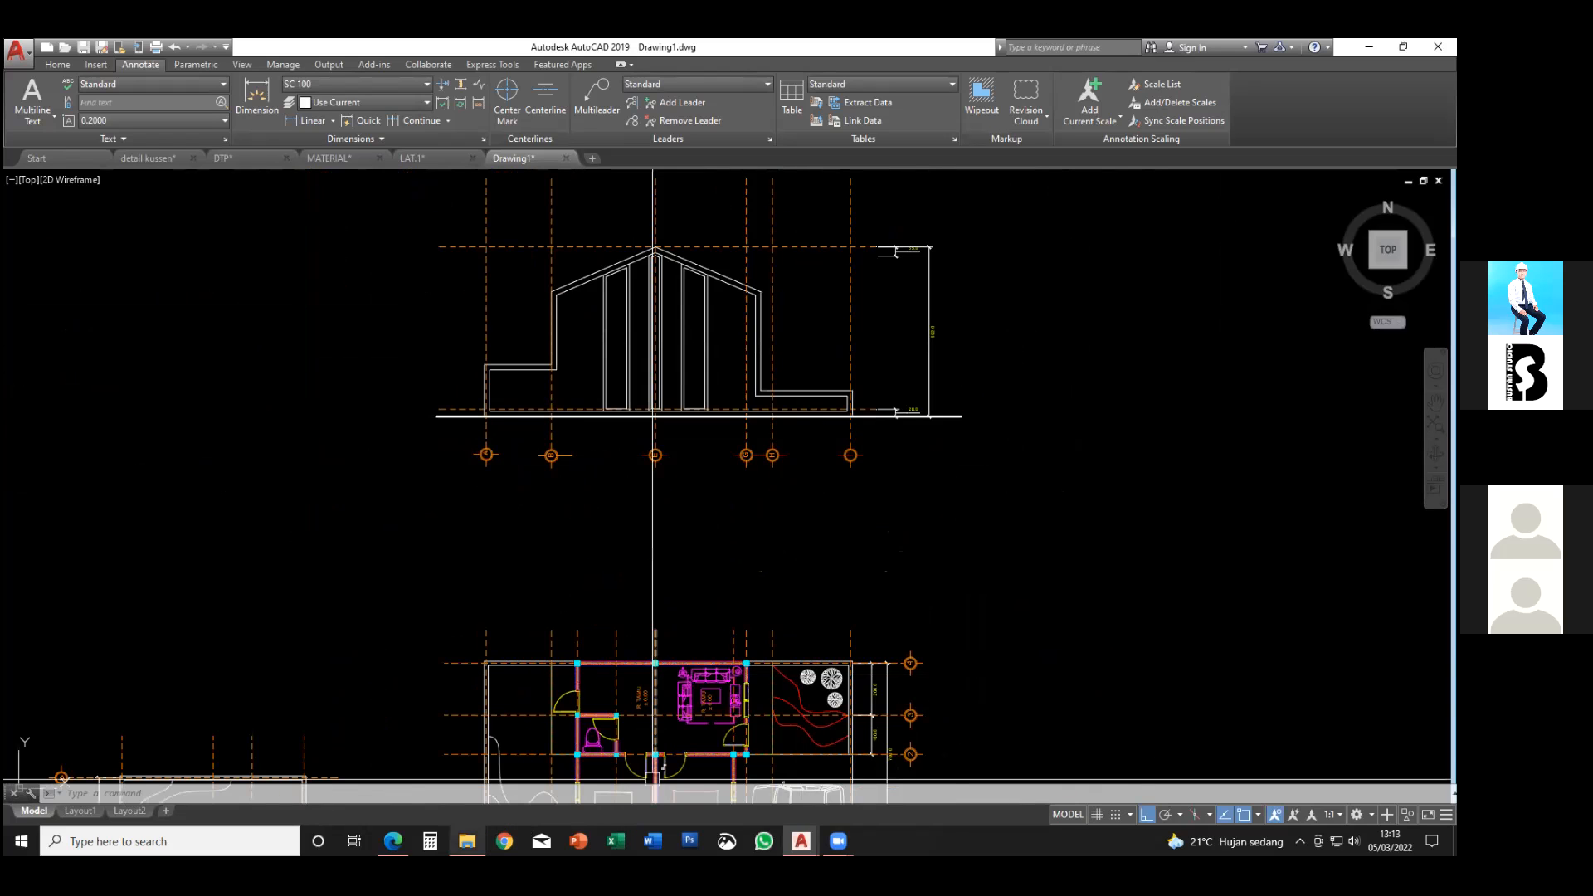
pyautogui.hotkey('alt', 'Tab')
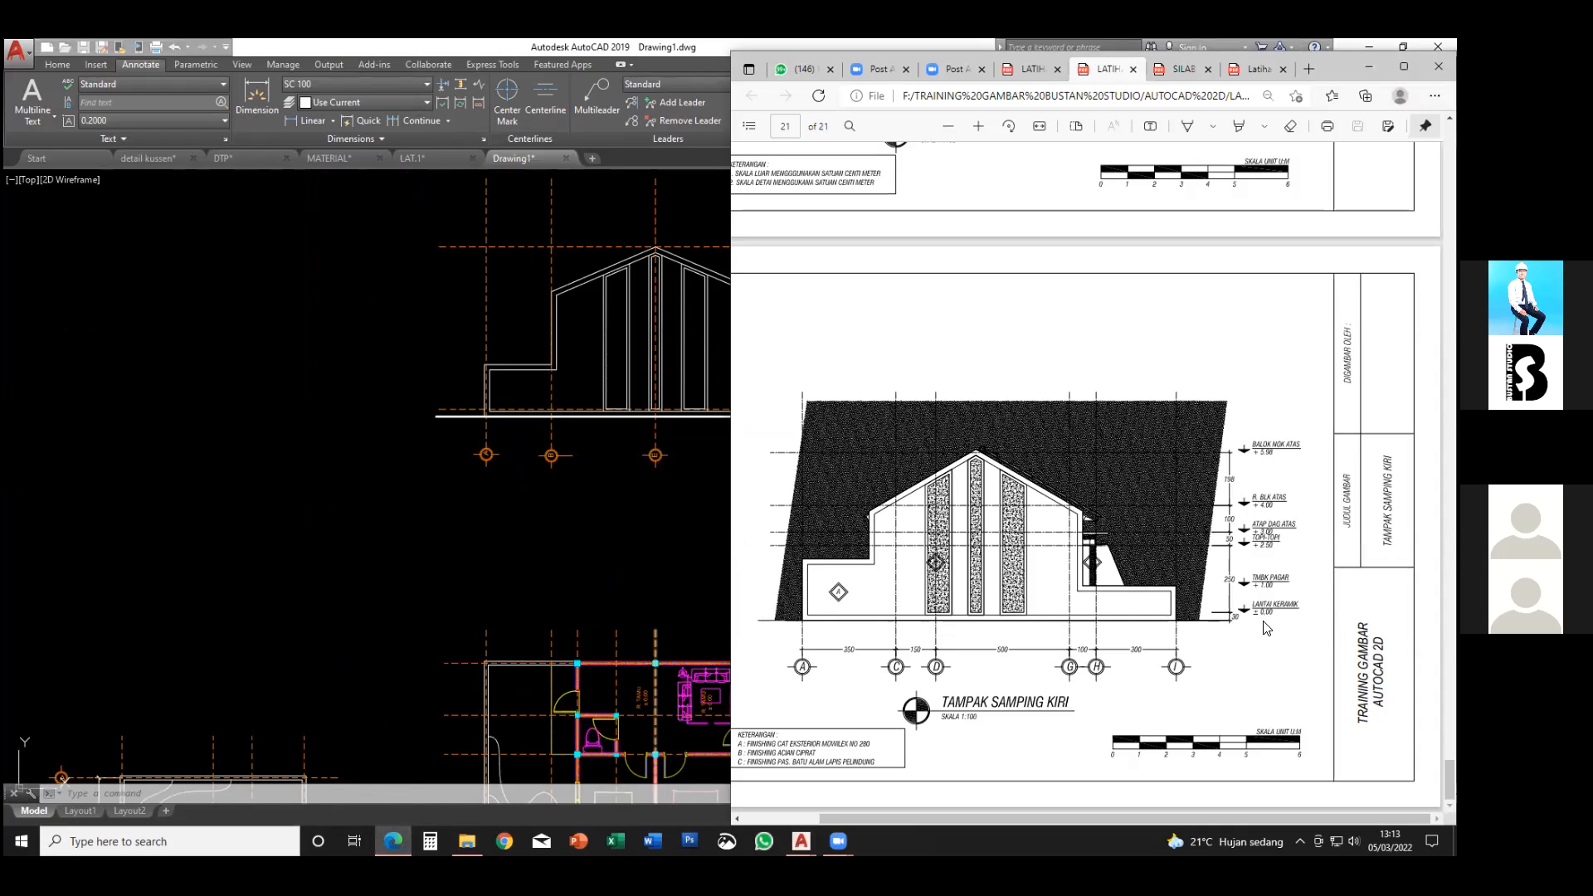
pyautogui.keyDown('ctrl'); pyautogui.scroll(2, 1262, 618); pyautogui.keyUp('ctrl')
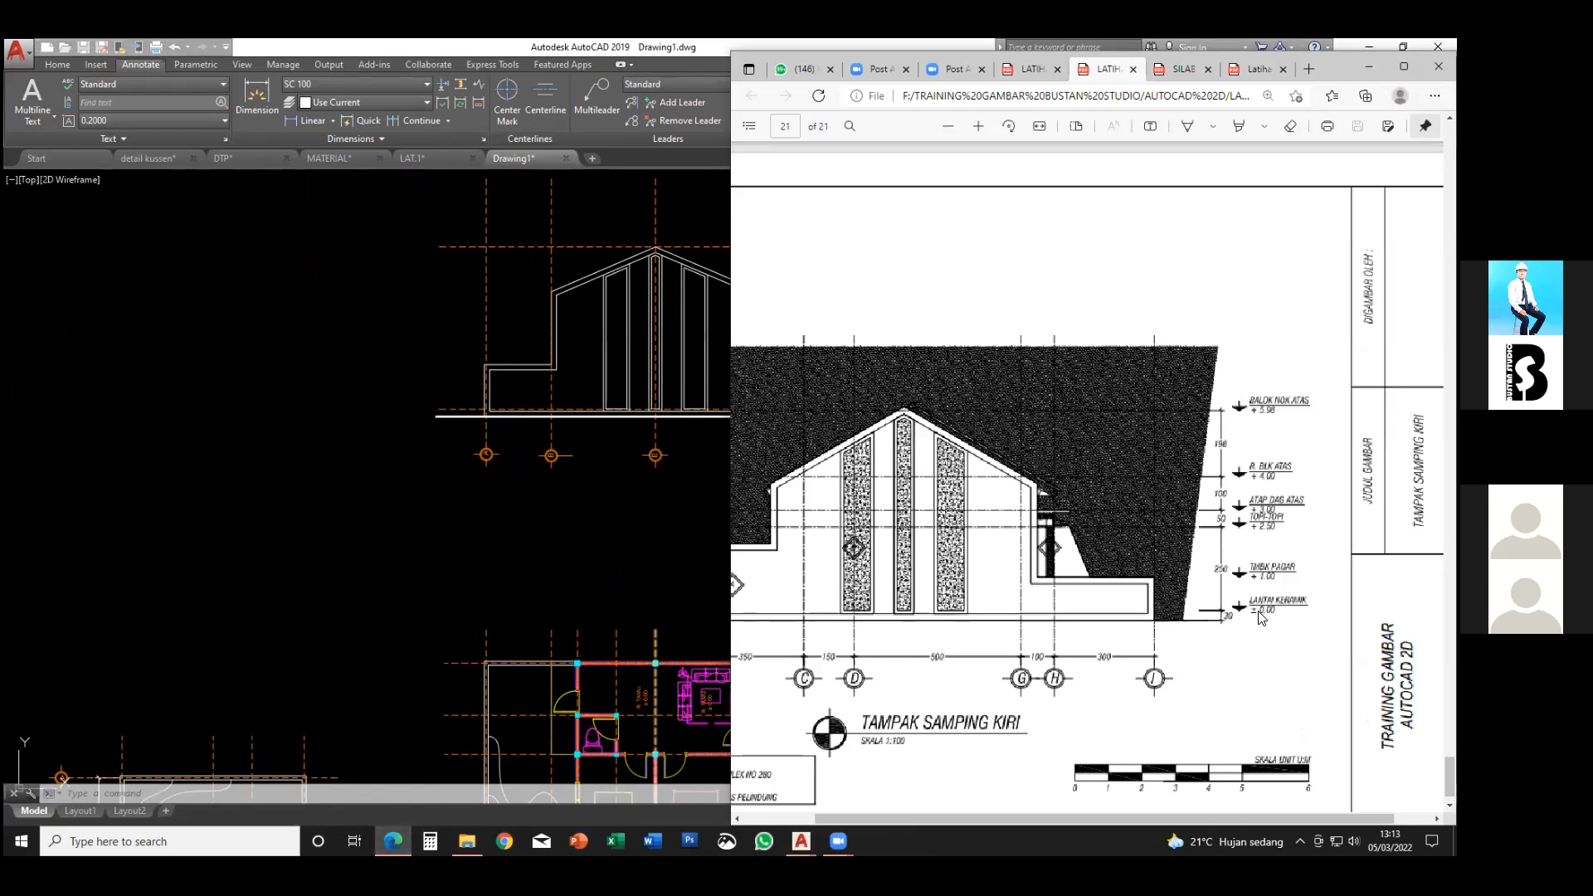
pyautogui.keyDown('ctrl'); pyautogui.scroll(4, 1234, 525); pyautogui.keyUp('ctrl')
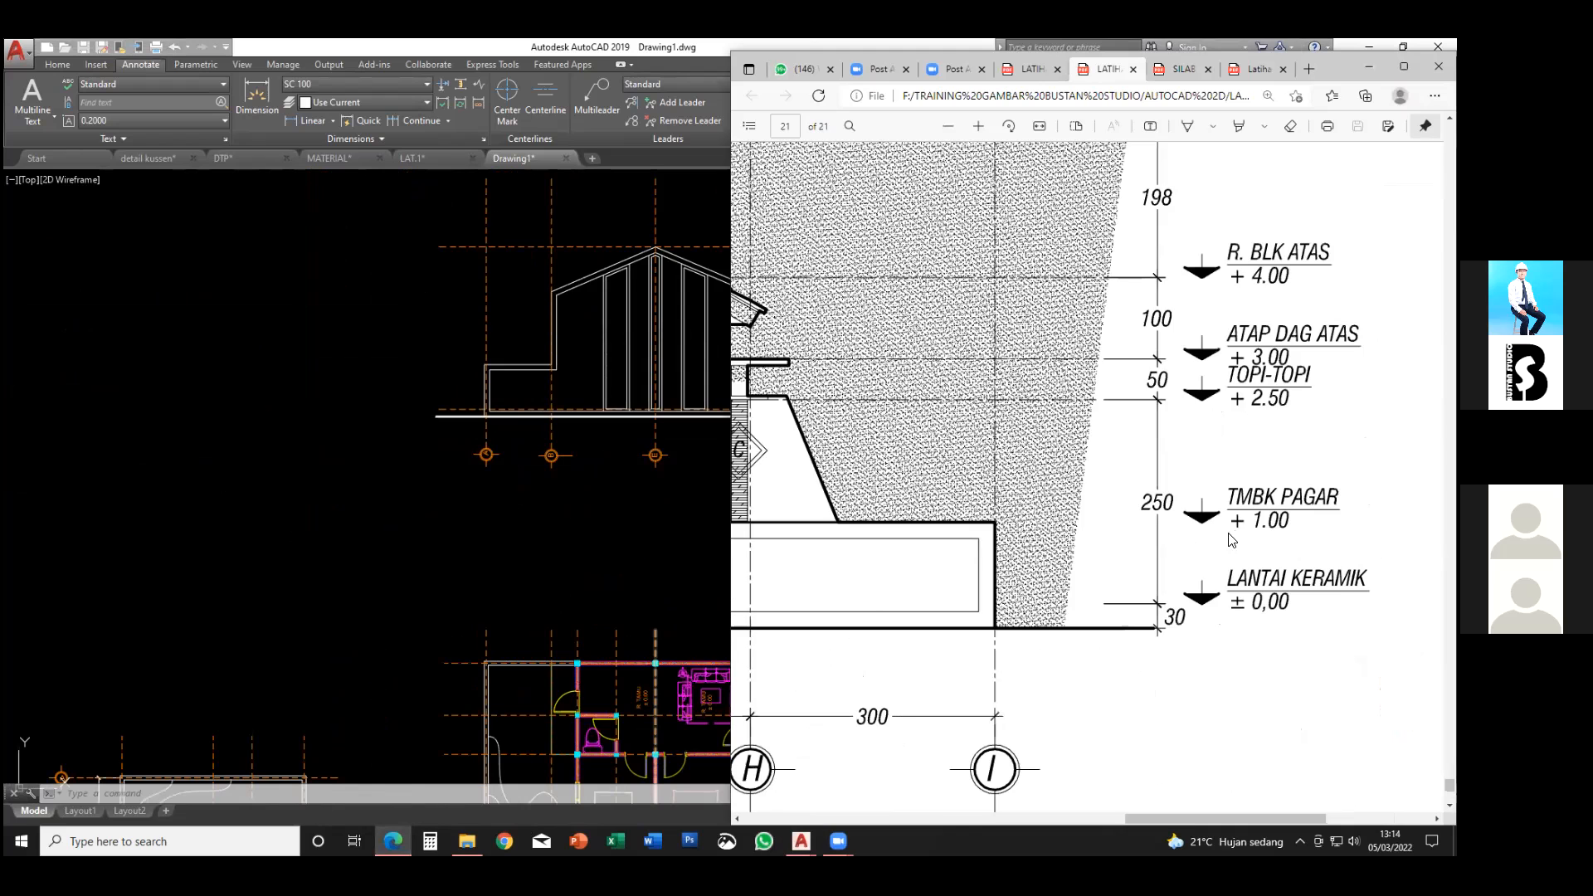
pyautogui.keyDown('ctrl'); pyautogui.scroll(-1, 1241, 529); pyautogui.keyUp('ctrl')
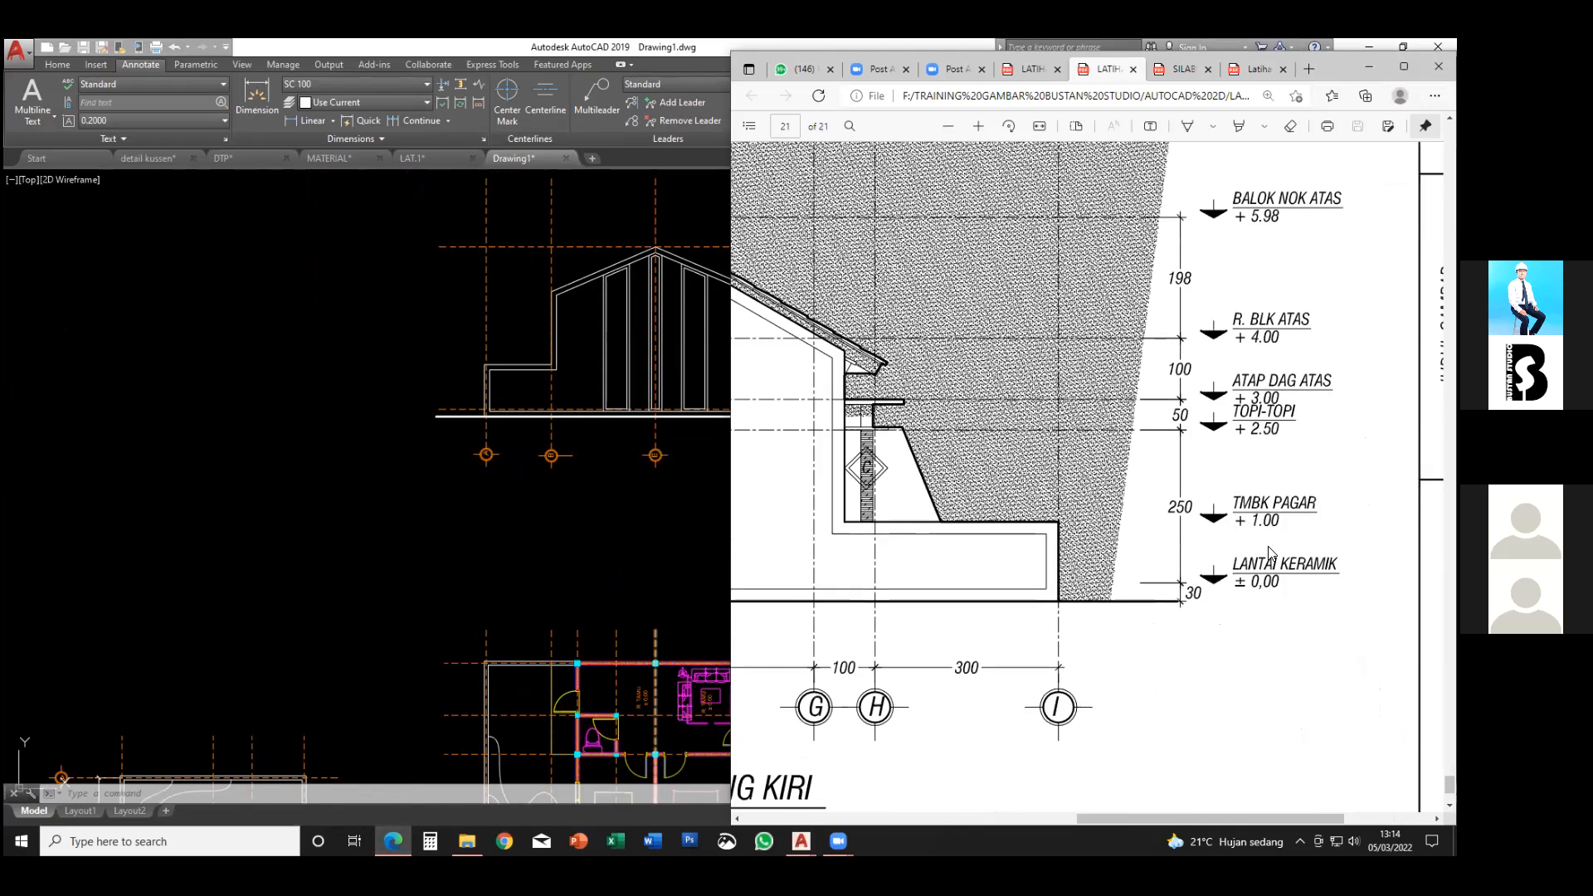
pyautogui.keyDown('ctrl'); pyautogui.scroll(-1, 1236, 527); pyautogui.keyUp('ctrl')
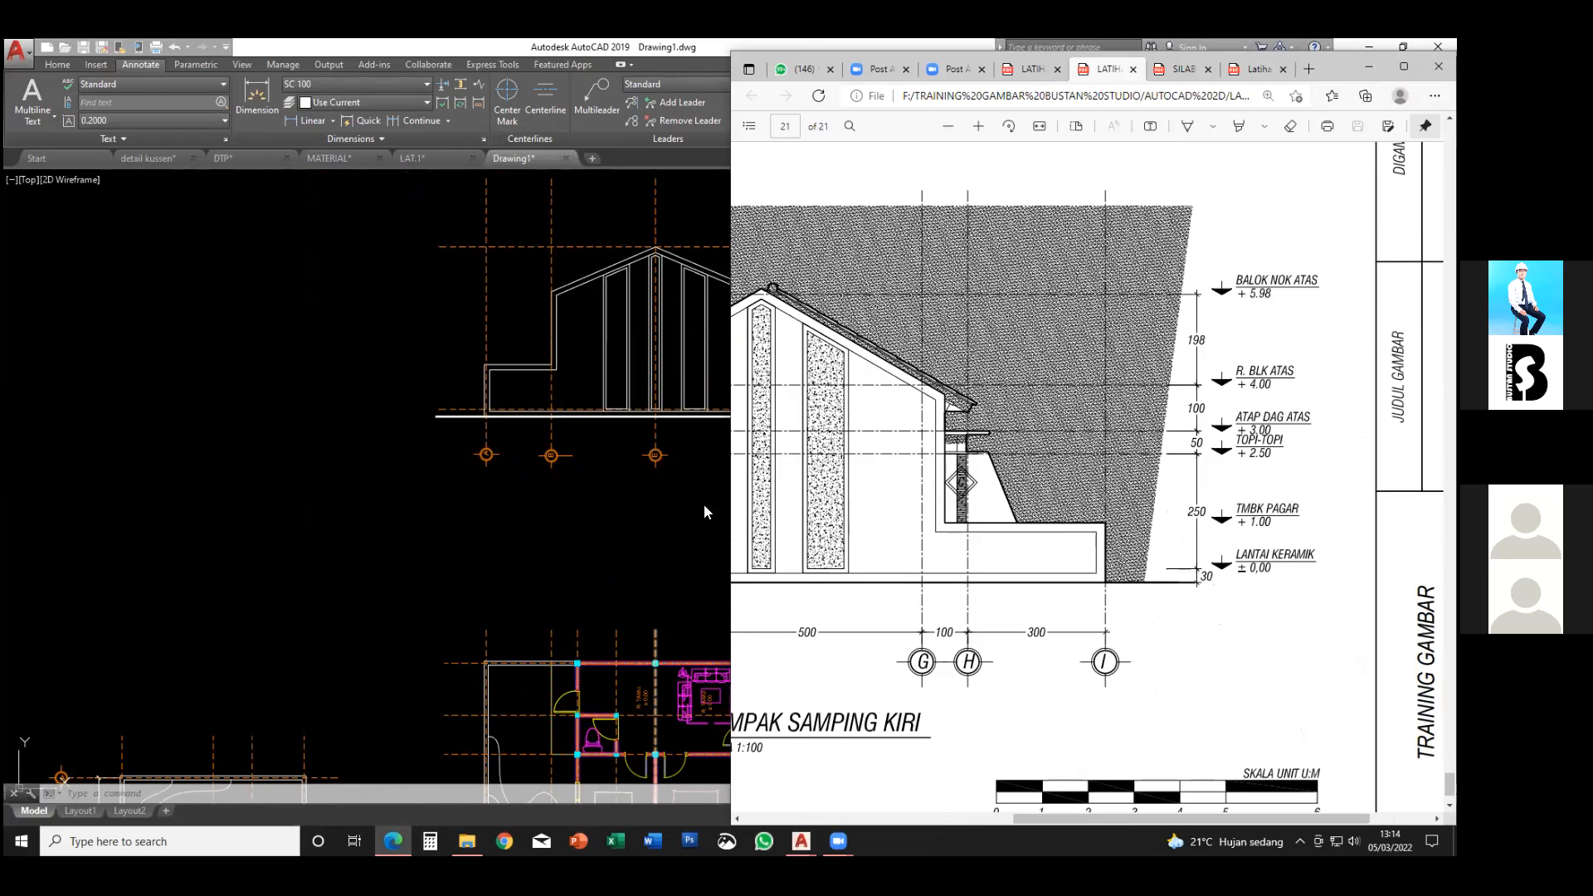
# - Switch back to AutoCAD and copy the dashed floor-level line up to the top of the low wall near axis I
pyautogui.moveTo(705, 469); pyautogui.dragTo(628, 509, button='middle')
pyautogui.scroll(4, 784, 443)
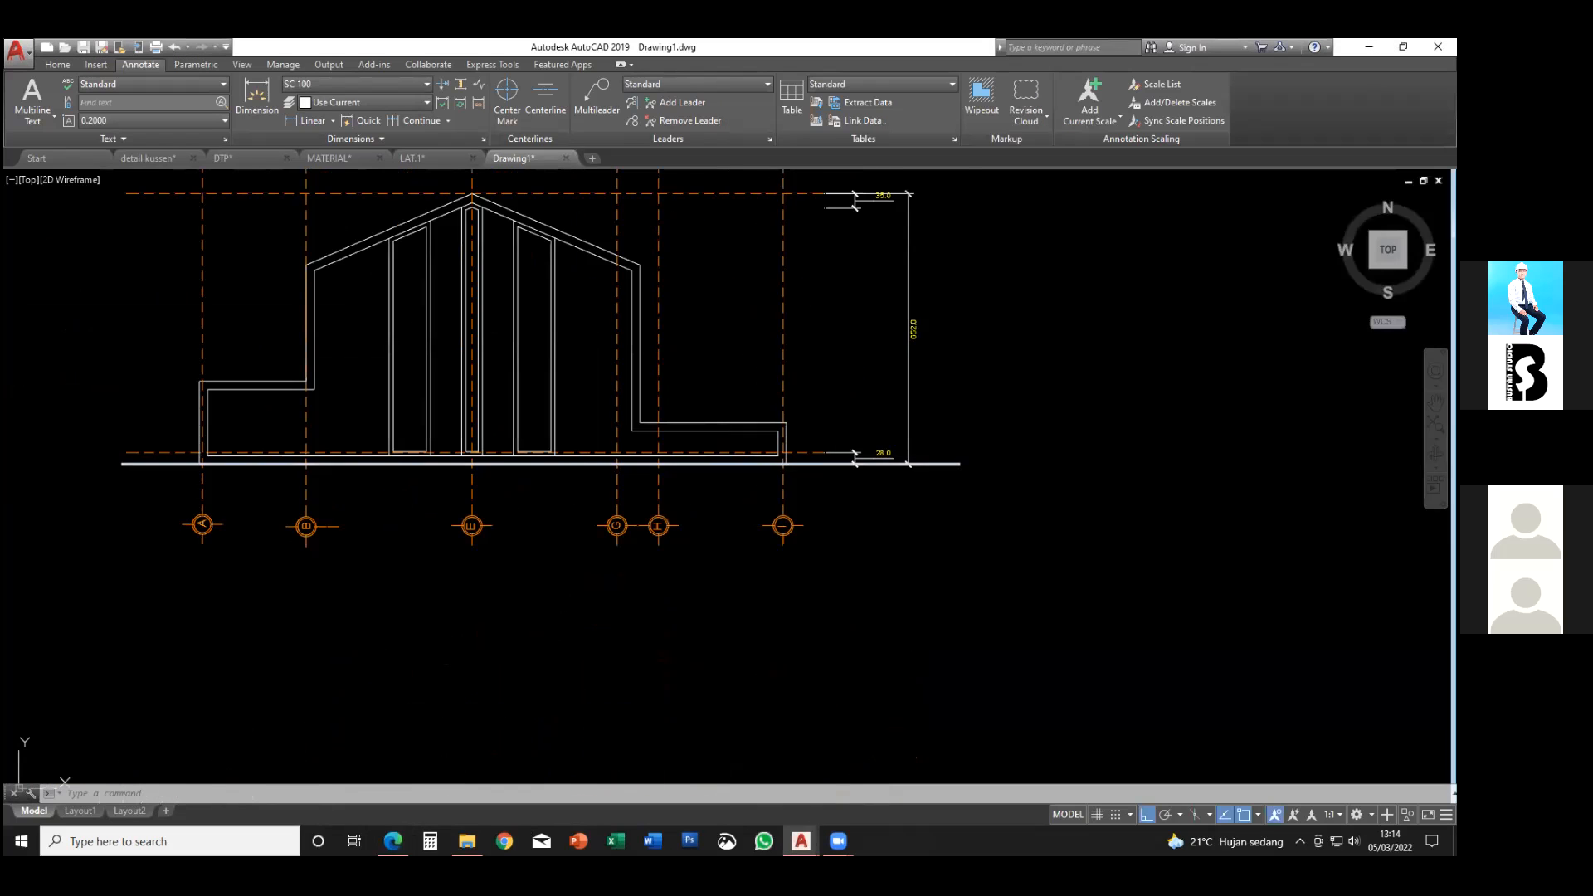
pyautogui.click(799, 448)
pyautogui.write('co')
pyautogui.press('Return')
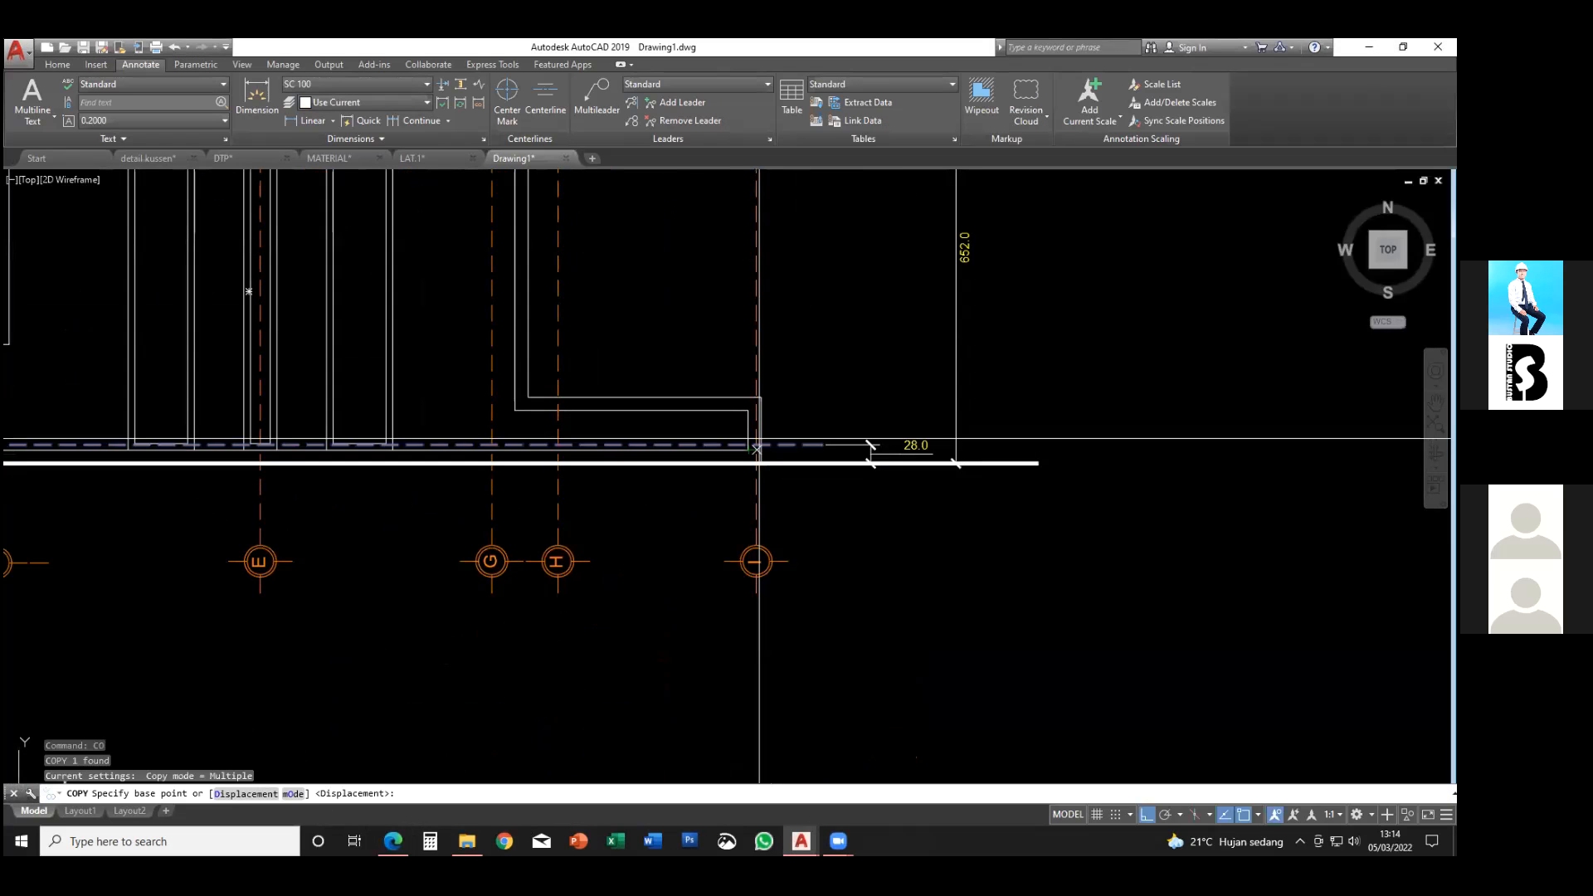
pyautogui.click(760, 445)
pyautogui.click(761, 397)
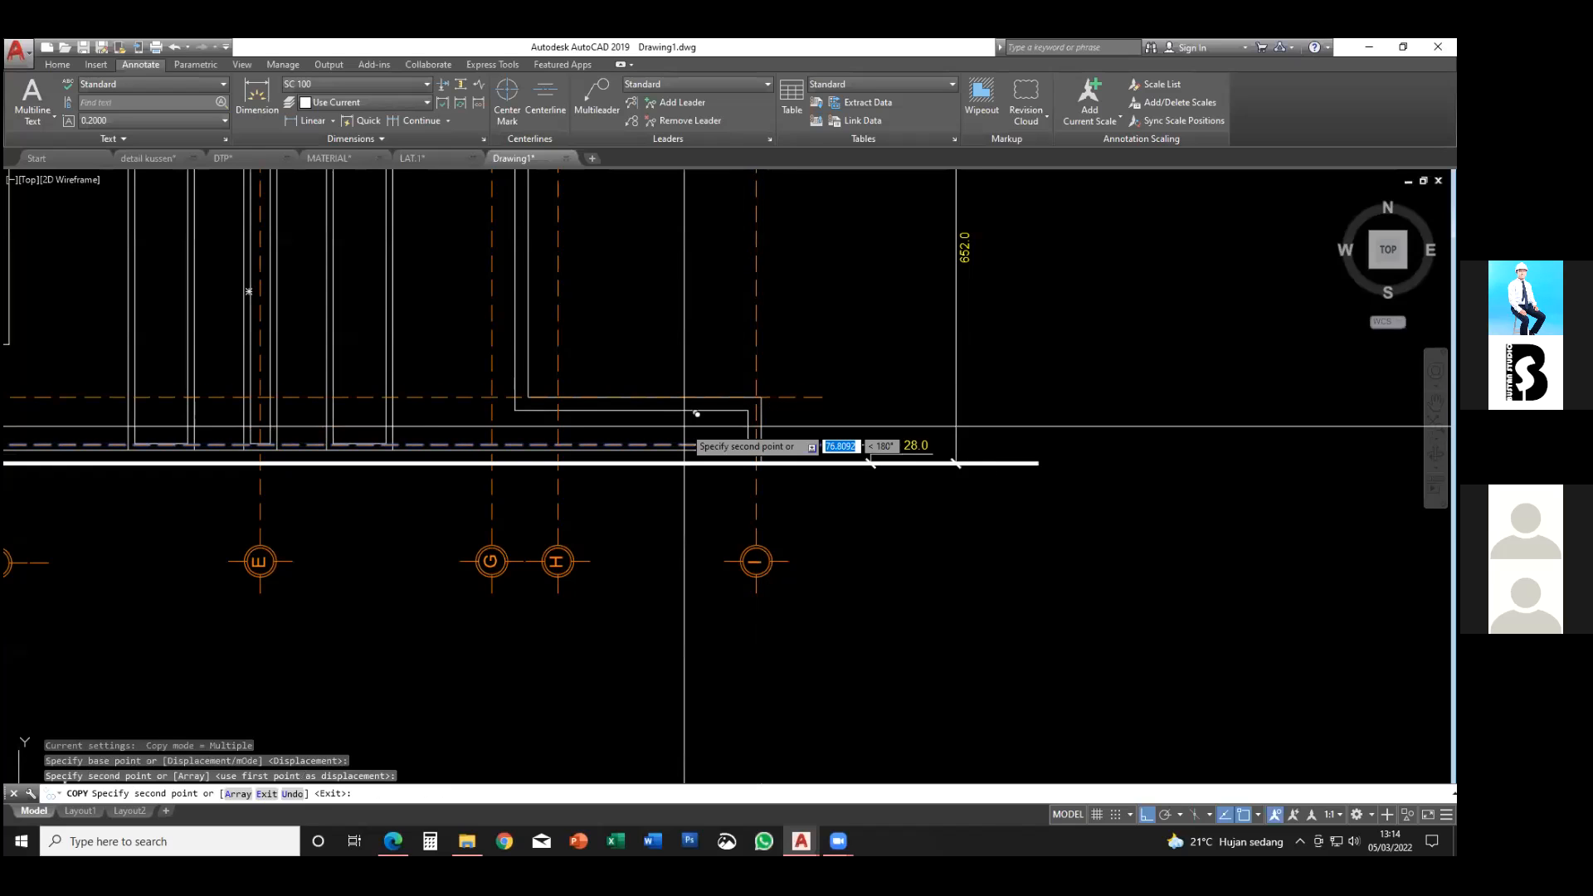
pyautogui.press('Escape')
# - Copy the low wall's level line up to the top of the wall between axes A and B
pyautogui.scroll(-4, 590, 436)
pyautogui.moveTo(365, 424); pyautogui.dragTo(485, 423, button='middle')
pyautogui.scroll(2, 485, 424)
pyautogui.press('Escape')
pyautogui.click(486, 419)
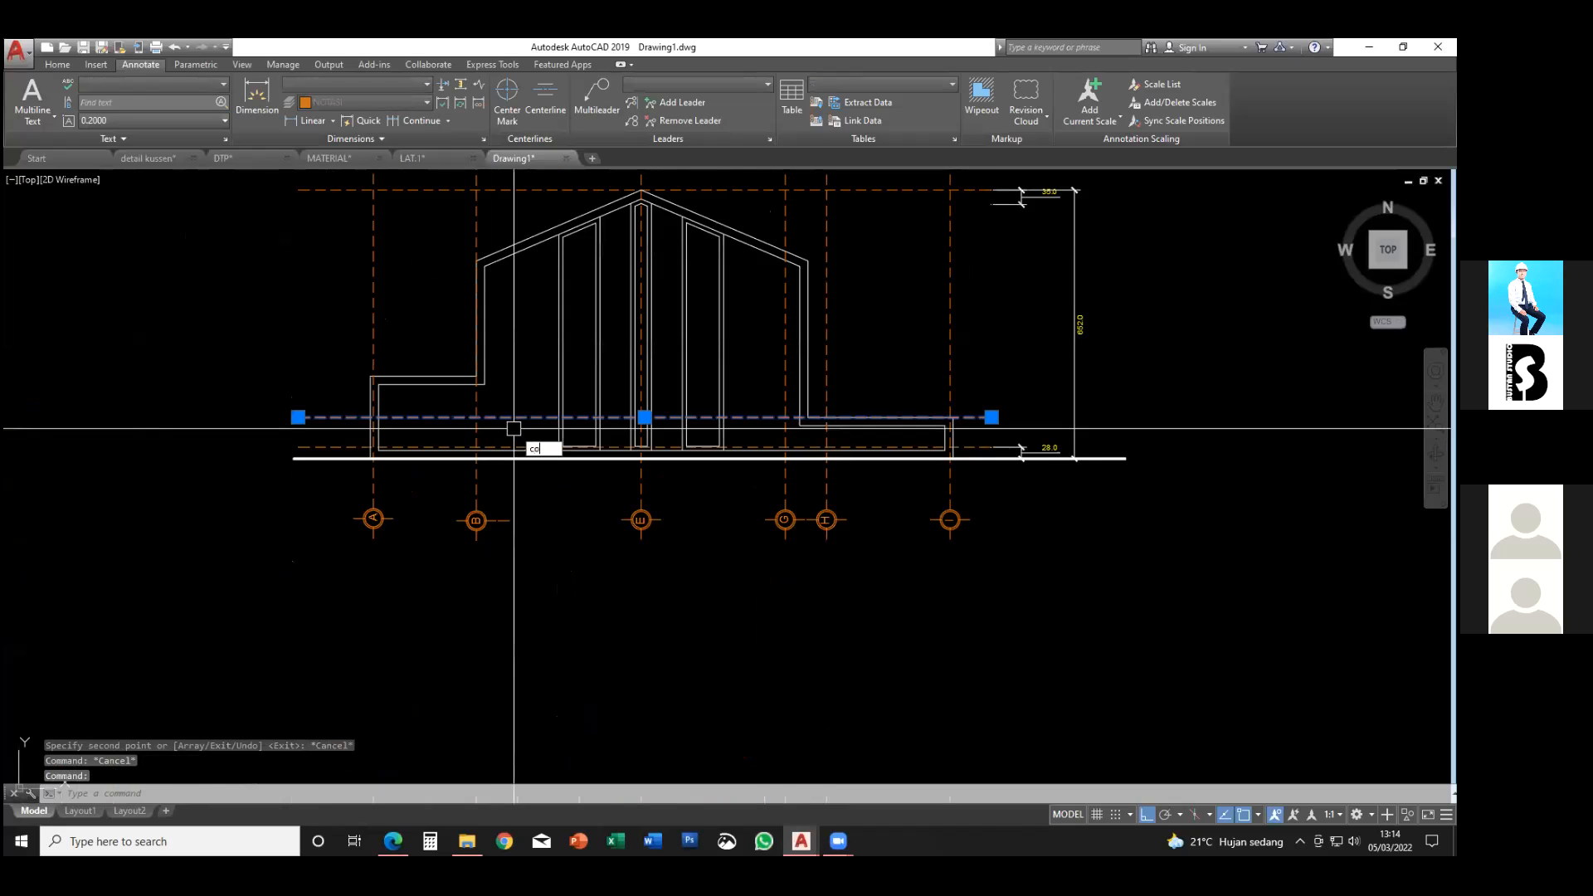
pyautogui.write('co')
pyautogui.press('Return')
pyautogui.click(484, 417)
pyautogui.click(476, 376)
pyautogui.press('Escape')
# - Copy the level line at the A–B wall's top up to the lower end of the sloping roof edge near axis G
pyautogui.press('Escape')
pyautogui.click(818, 376)
pyautogui.press('Return')
pyautogui.click(786, 375)
pyautogui.click(808, 260)
pyautogui.press('Escape')
# - Dimension the height between the low wall's top level and the floor-level line, in line with the existing dimension beside axis I
pyautogui.moveTo(806, 310); pyautogui.dragTo(670, 363, button='middle')
pyautogui.press('Escape')
pyautogui.moveTo(824, 423); pyautogui.dragTo(759, 405, button='middle')
pyautogui.press('Escape')
pyautogui.scroll(2, 843, 455)
pyautogui.press('Escape')
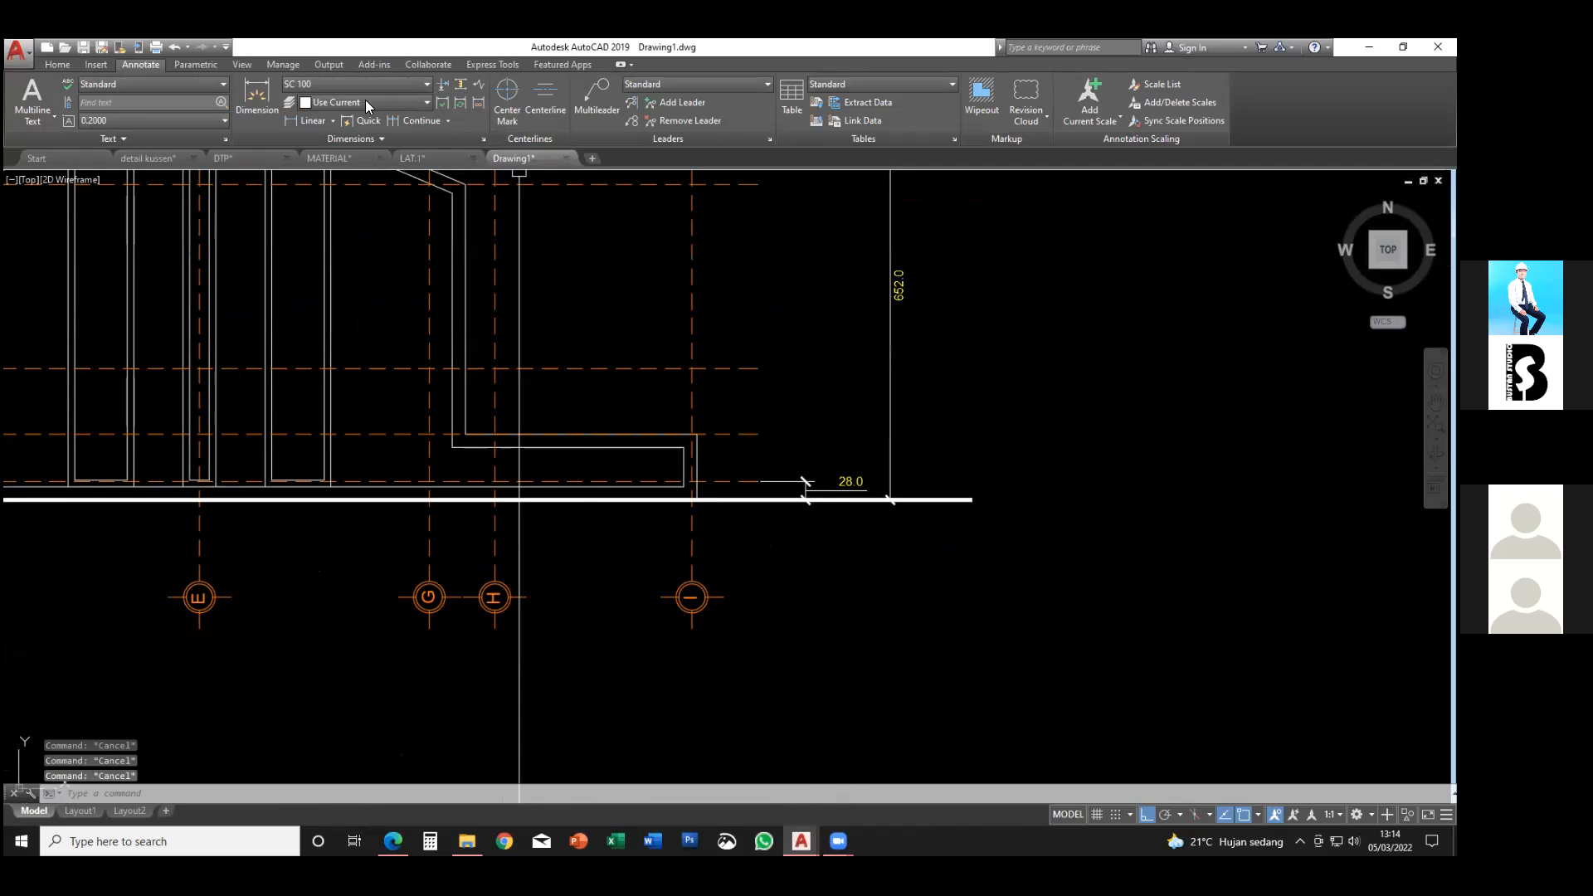
pyautogui.click(269, 106)
pyautogui.click(803, 433)
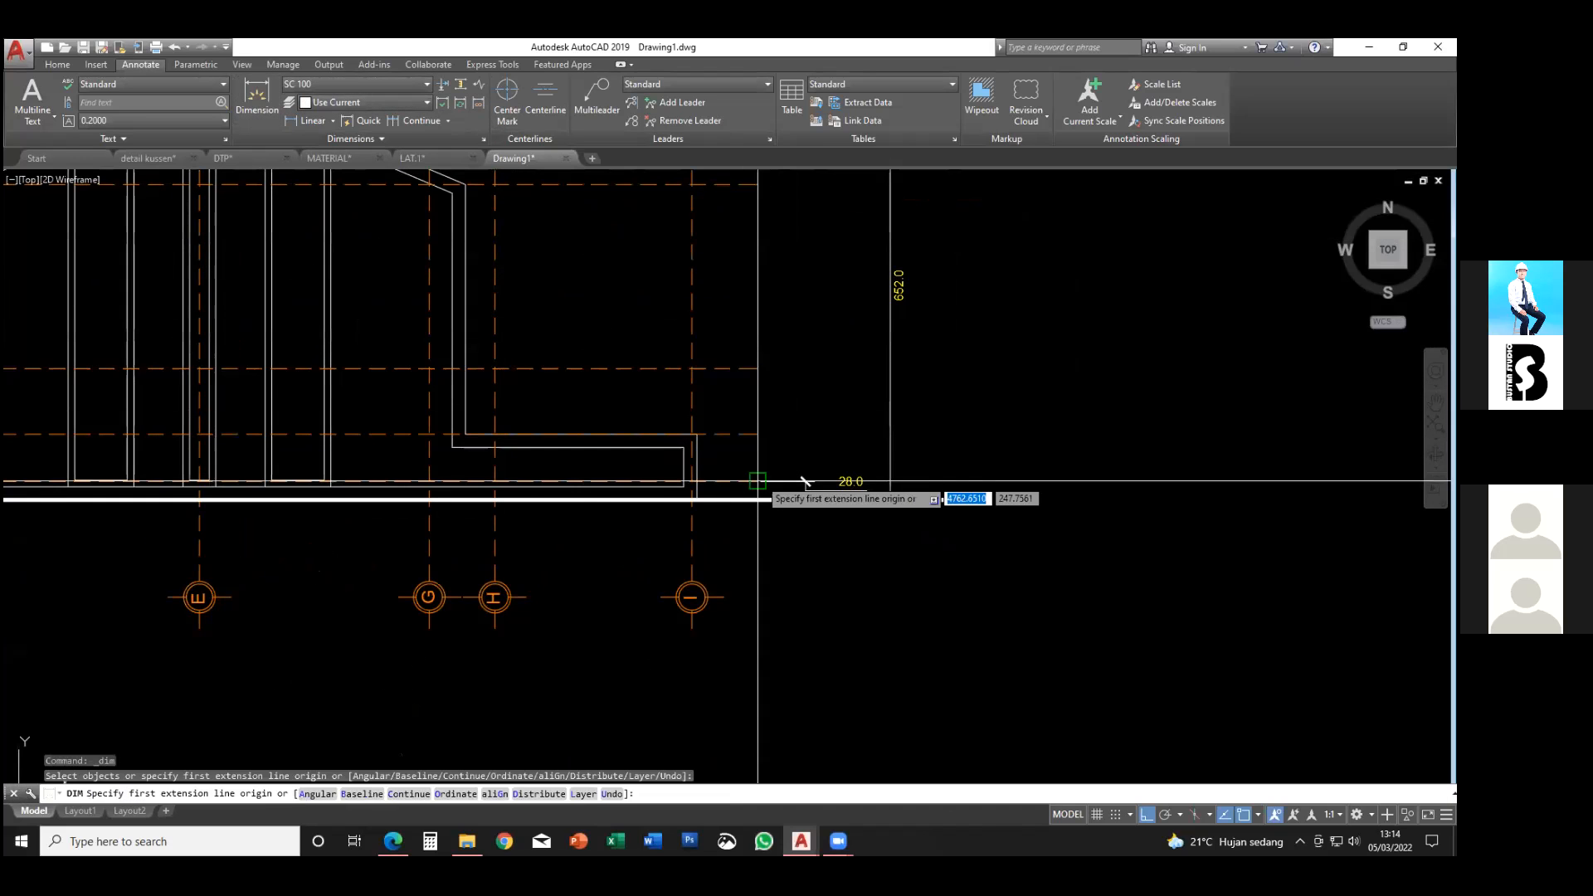
pyautogui.click(803, 481)
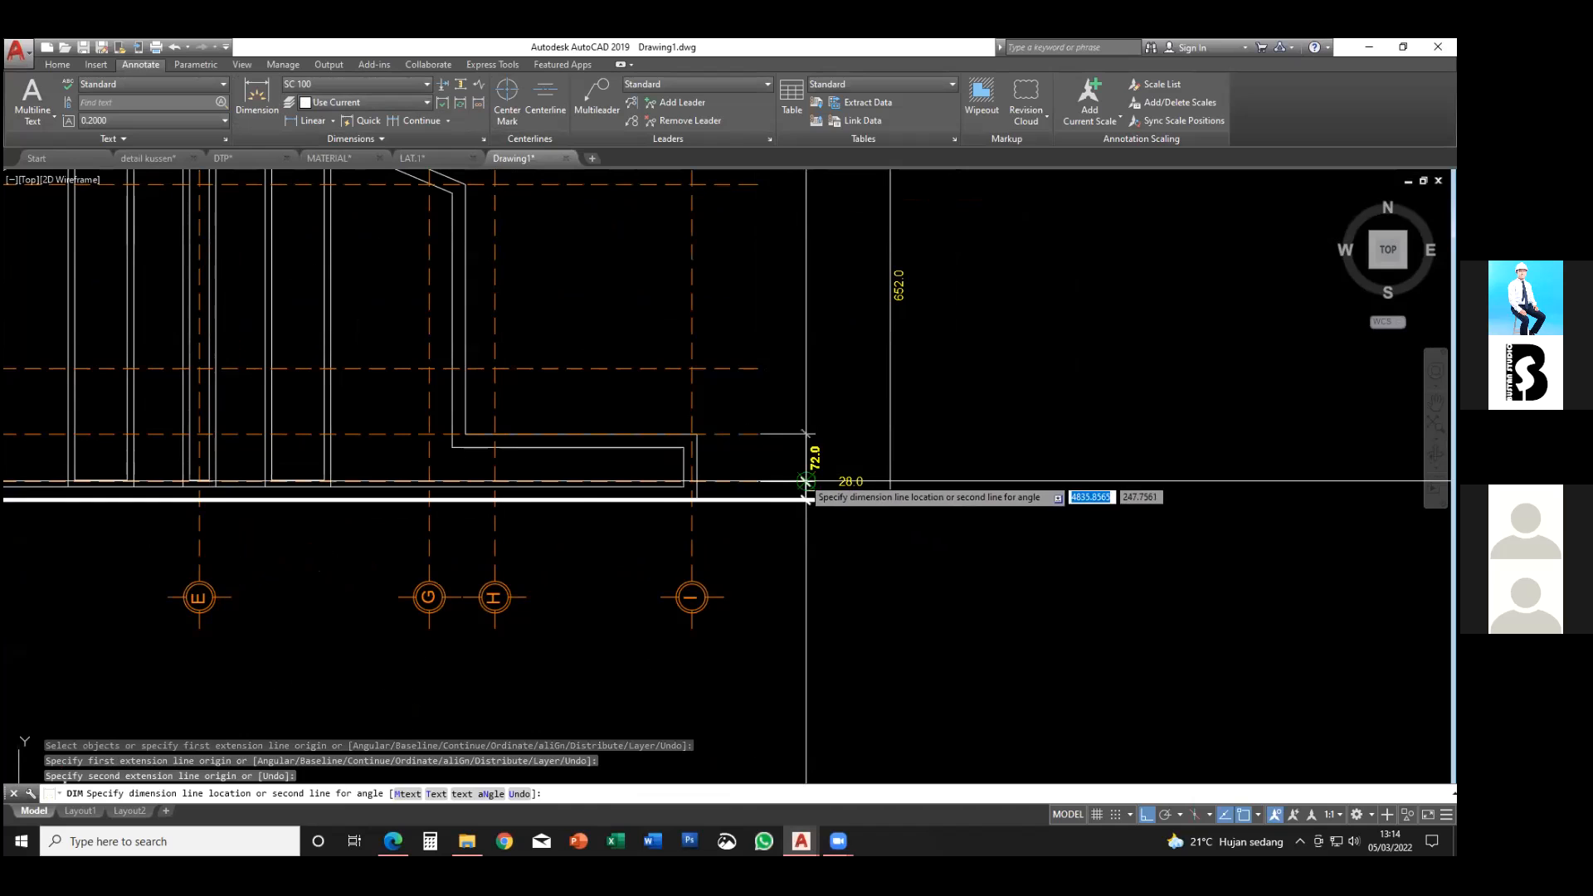
pyautogui.click(806, 499)
# - Dimension the height between the low wall's top level and the A–B wall's top level in the same dimension chain
pyautogui.click(757, 433)
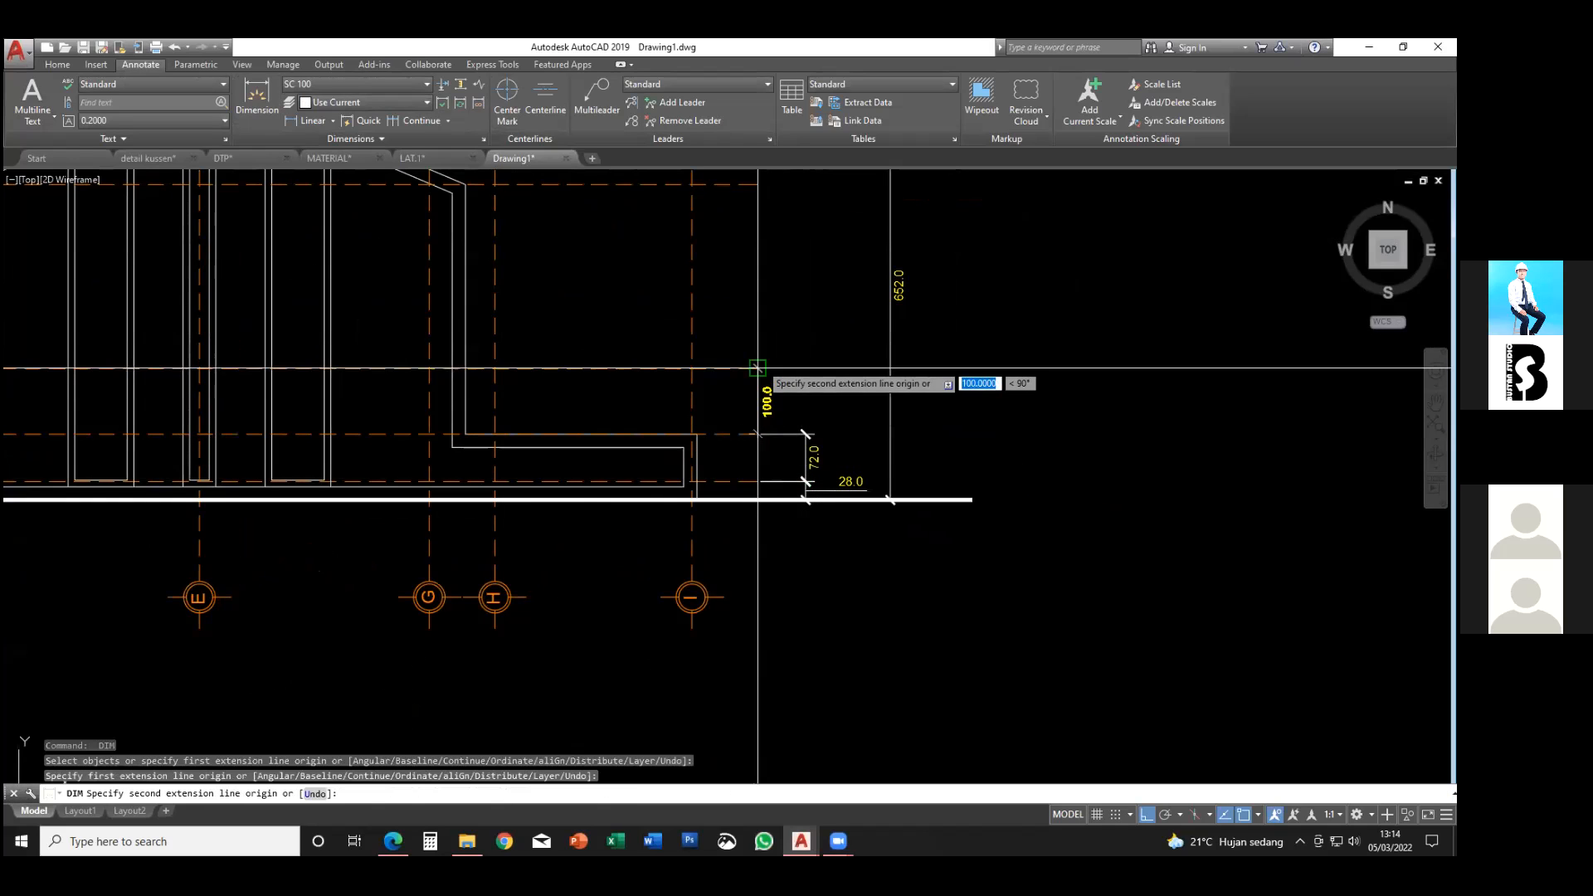
pyautogui.click(757, 366)
pyautogui.click(803, 432)
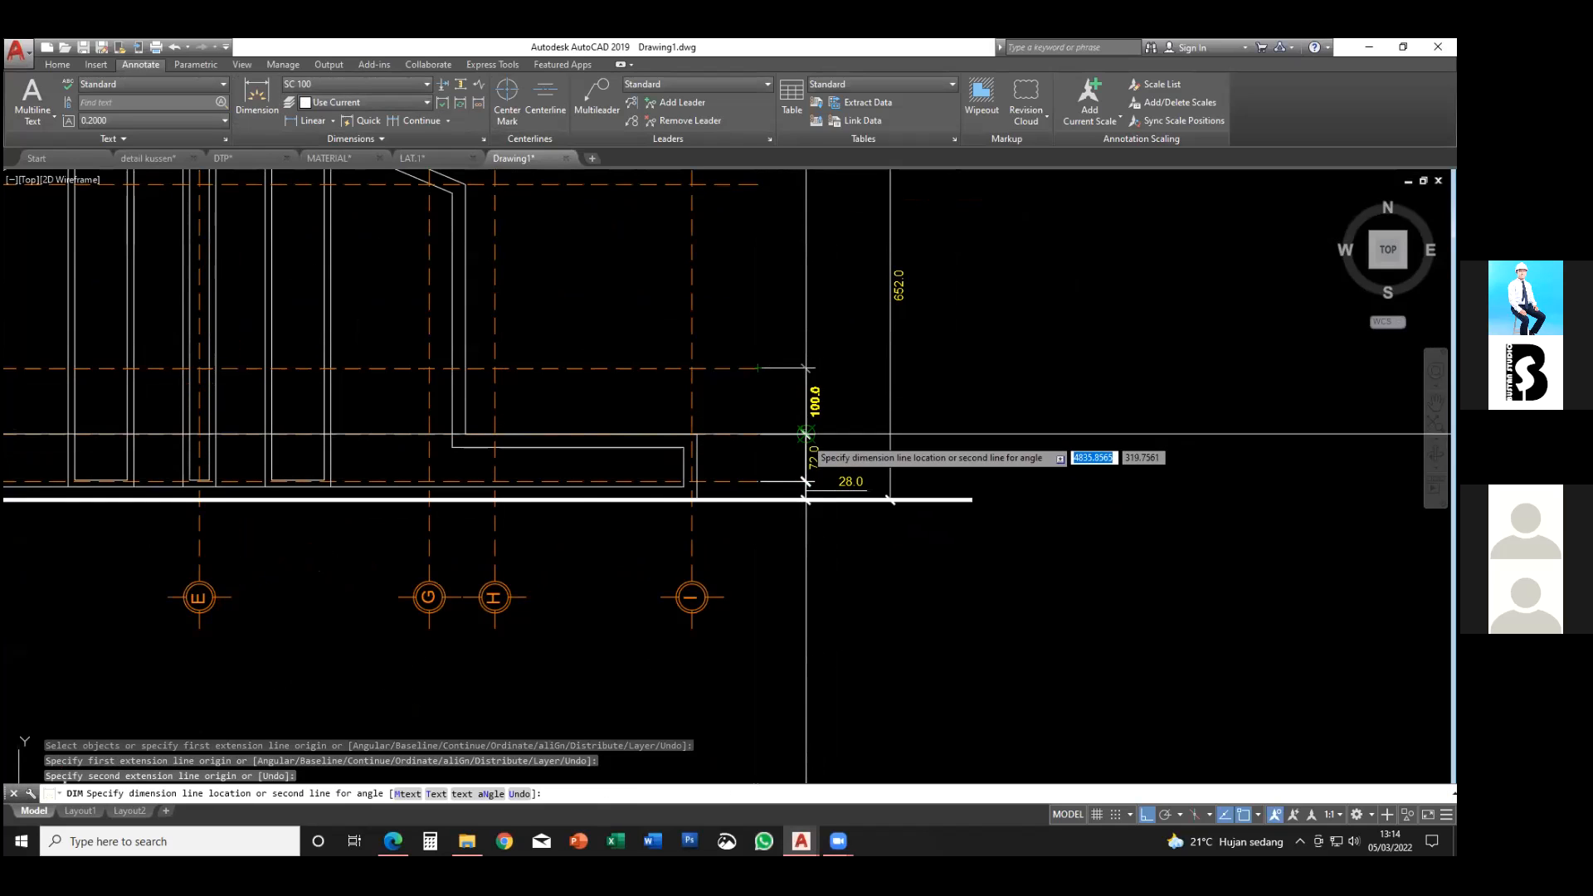
pyautogui.press('Escape')
# - Delete the two lowest height dimensions together with the dashed floor-level line
pyautogui.scroll(3, 855, 448)
pyautogui.click(848, 459)
pyautogui.click(780, 415)
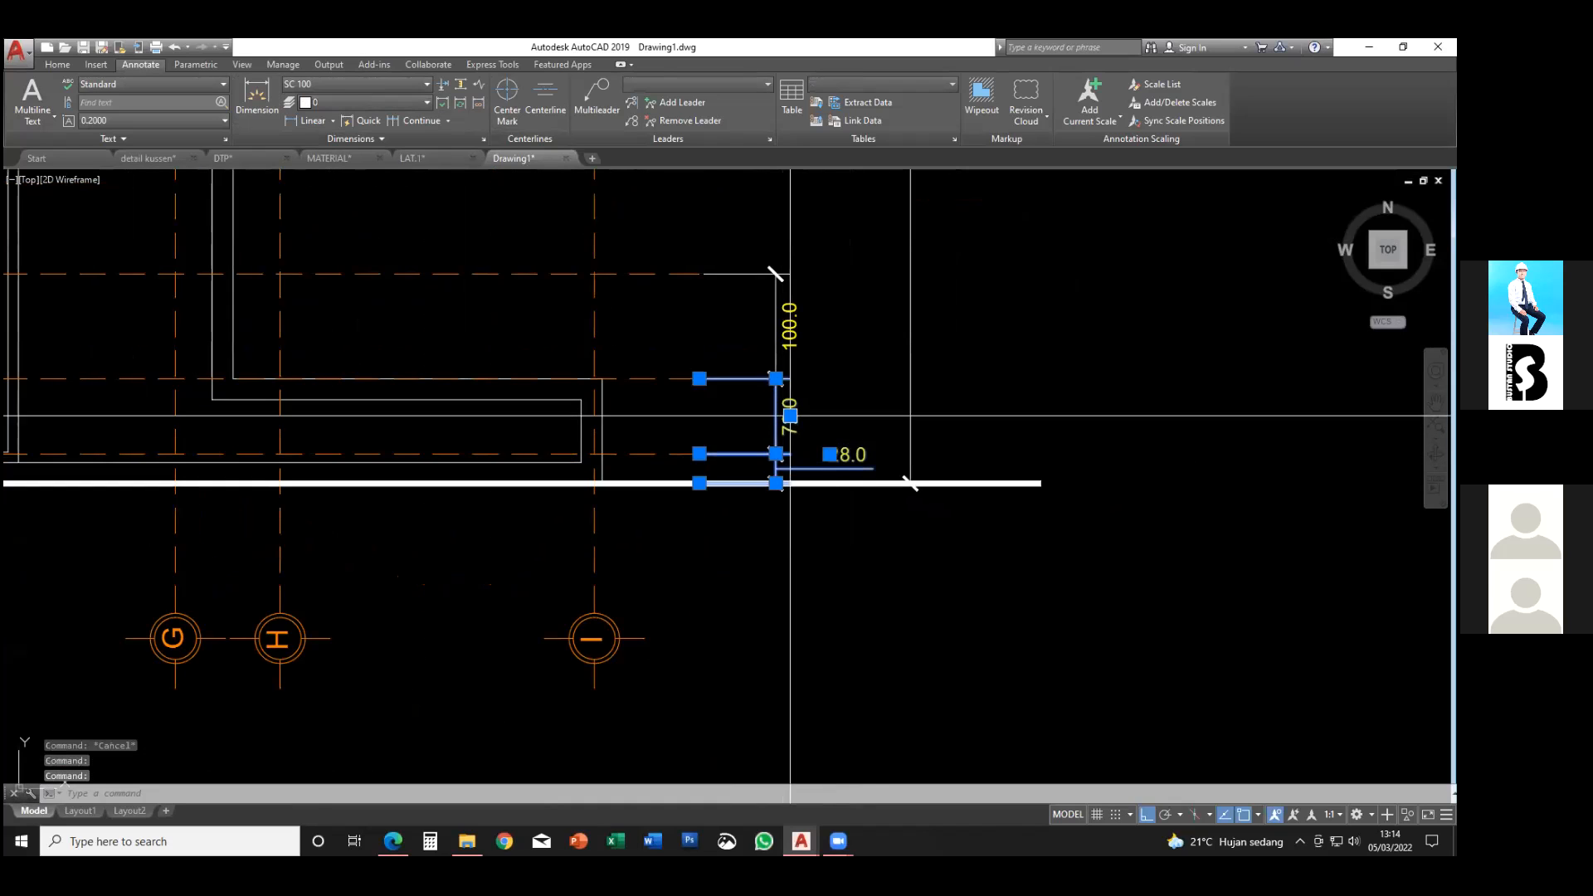
pyautogui.press('Delete')
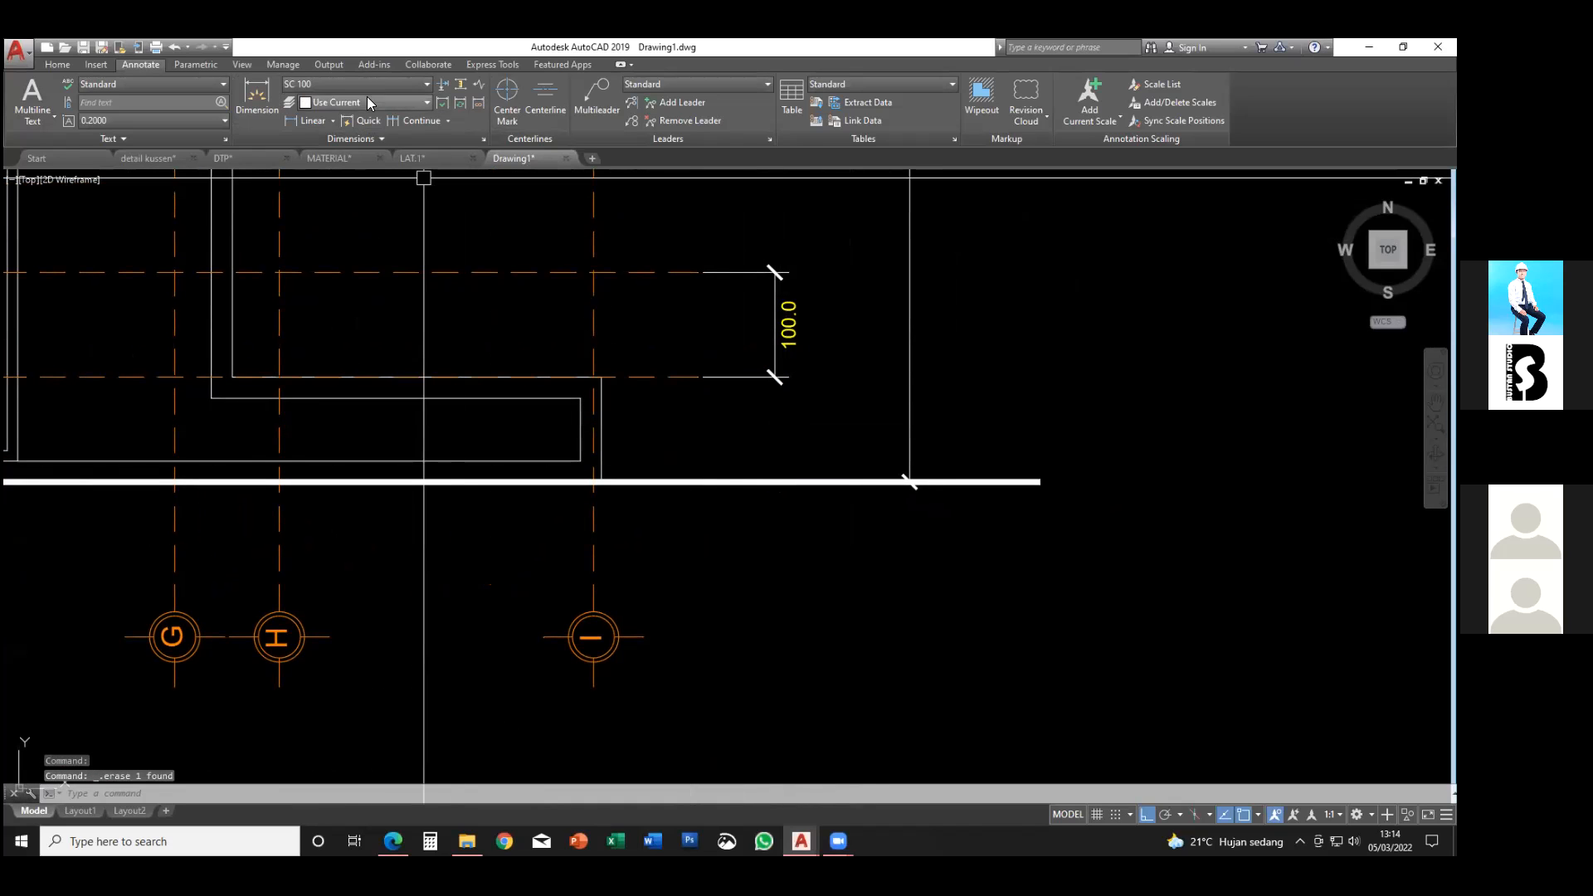
# - Dimension the low wall's height from the ground line to its top, aligned with the dimension chain
pyautogui.click(262, 105)
pyautogui.click(601, 377)
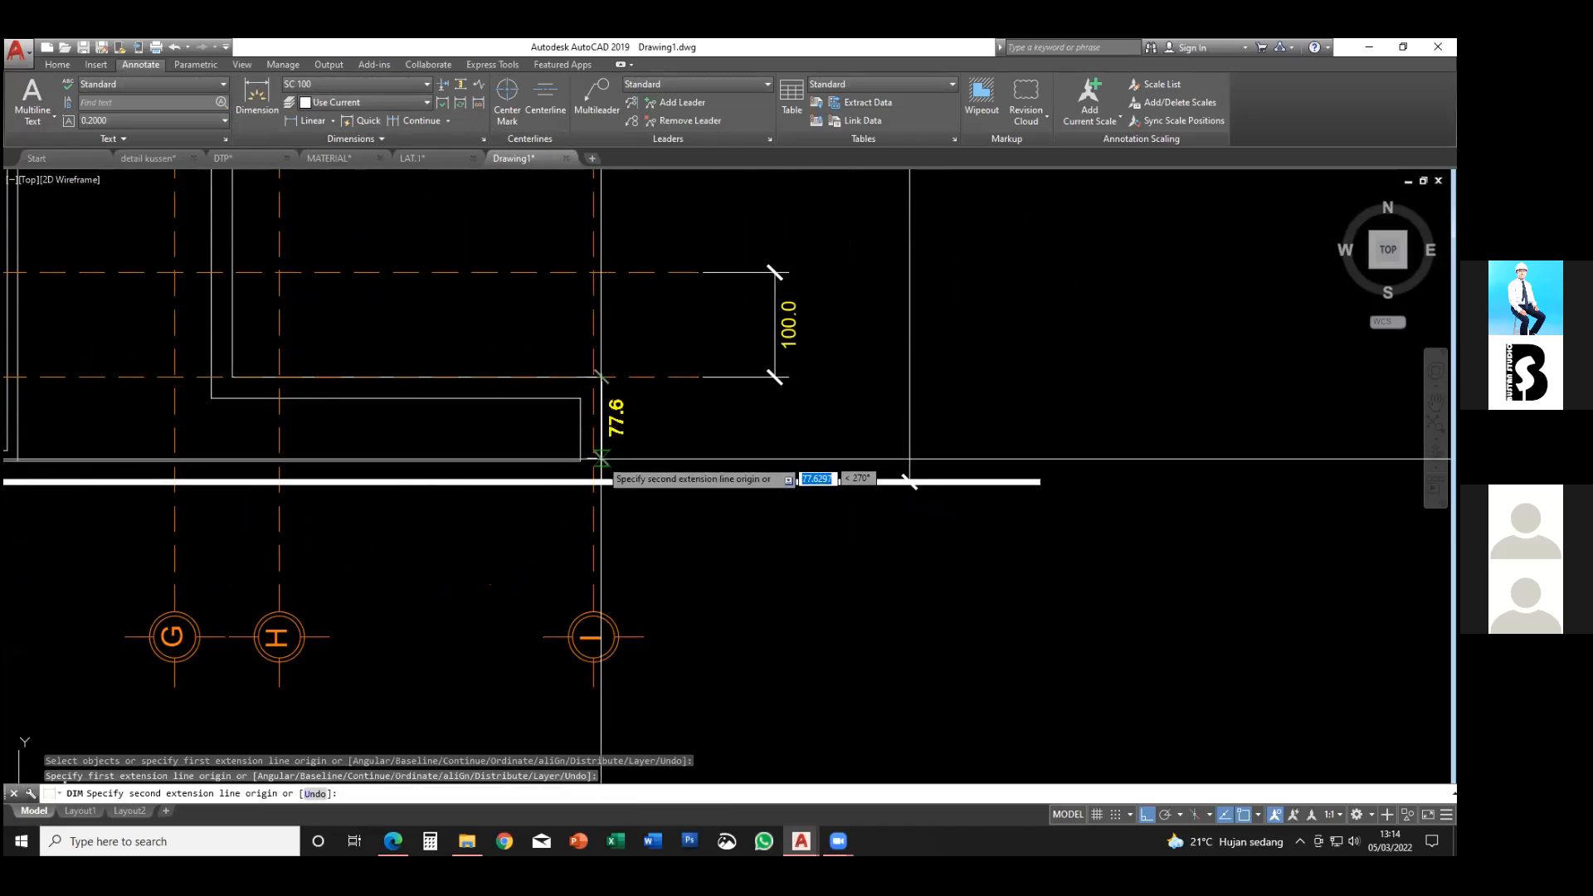
pyautogui.click(602, 481)
pyautogui.click(775, 378)
pyautogui.press('Return')
# - Dimension the height from the A–B wall's top level to the lower roof-edge level, aligned with the dimension chain
pyautogui.scroll(-2, 716, 345)
pyautogui.moveTo(716, 345); pyautogui.dragTo(738, 407, button='middle')
pyautogui.press('Return')
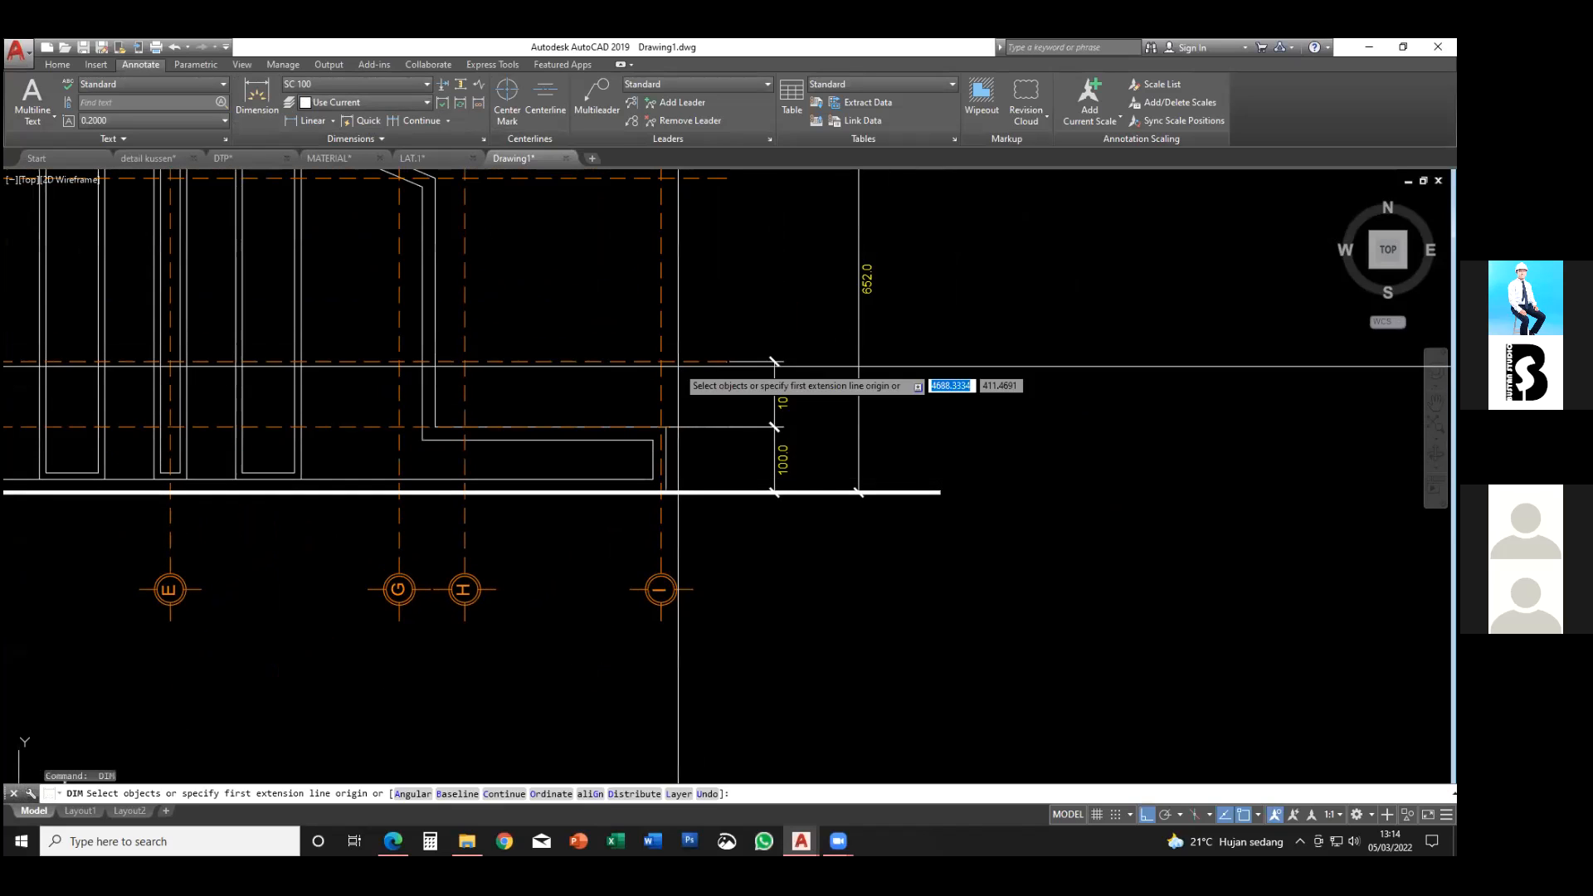
pyautogui.press('Return')
pyautogui.moveTo(661, 354); pyautogui.dragTo(656, 445, button='middle')
pyautogui.click(270, 111)
pyautogui.click(660, 386)
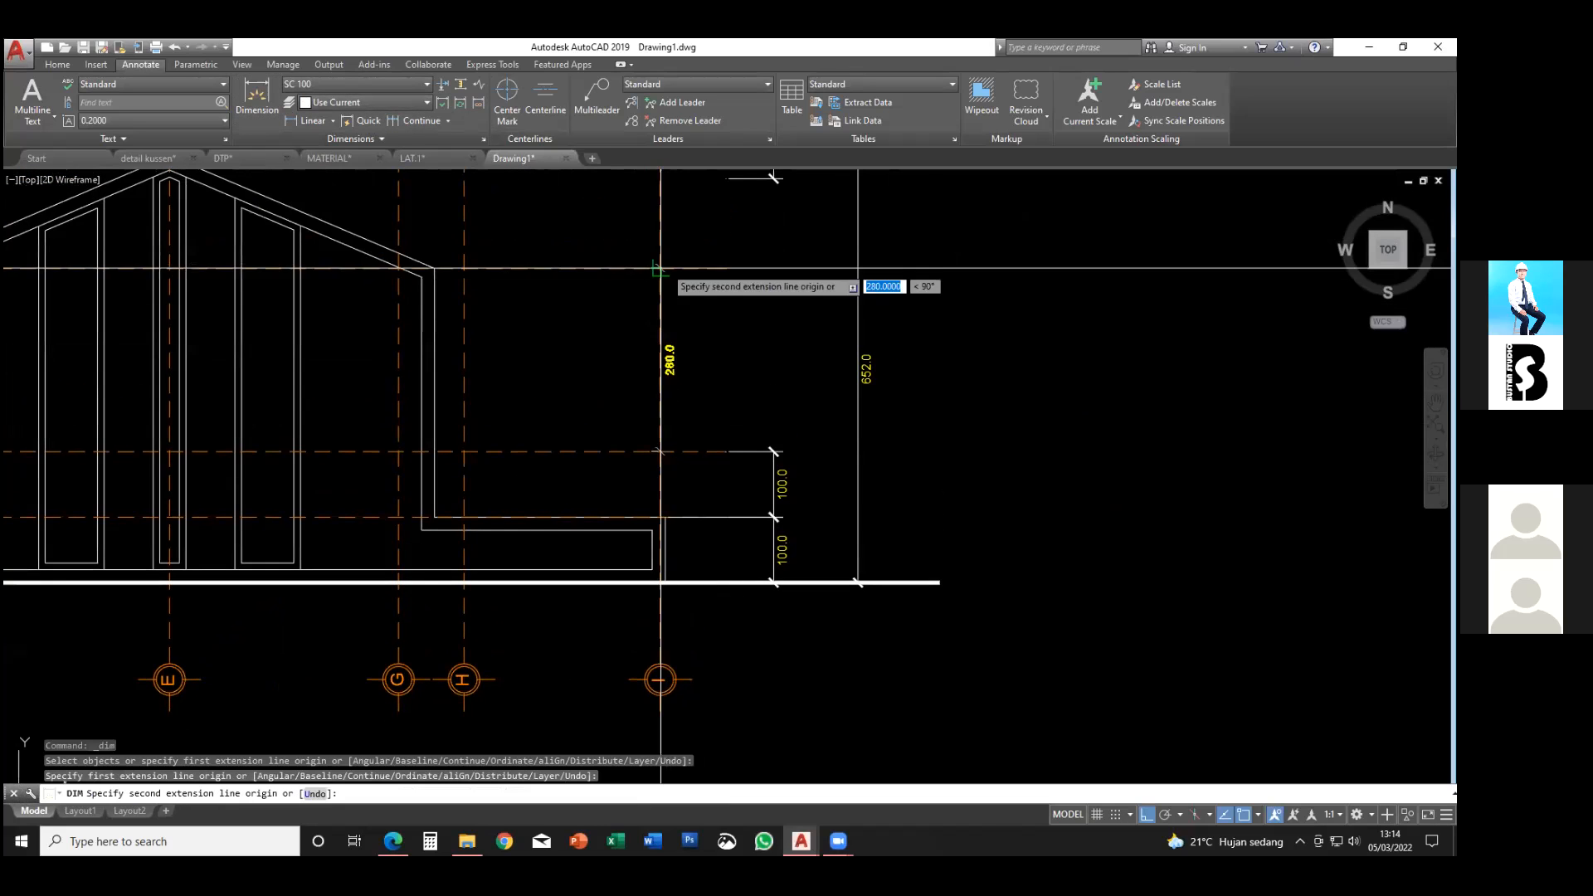
pyautogui.click(659, 268)
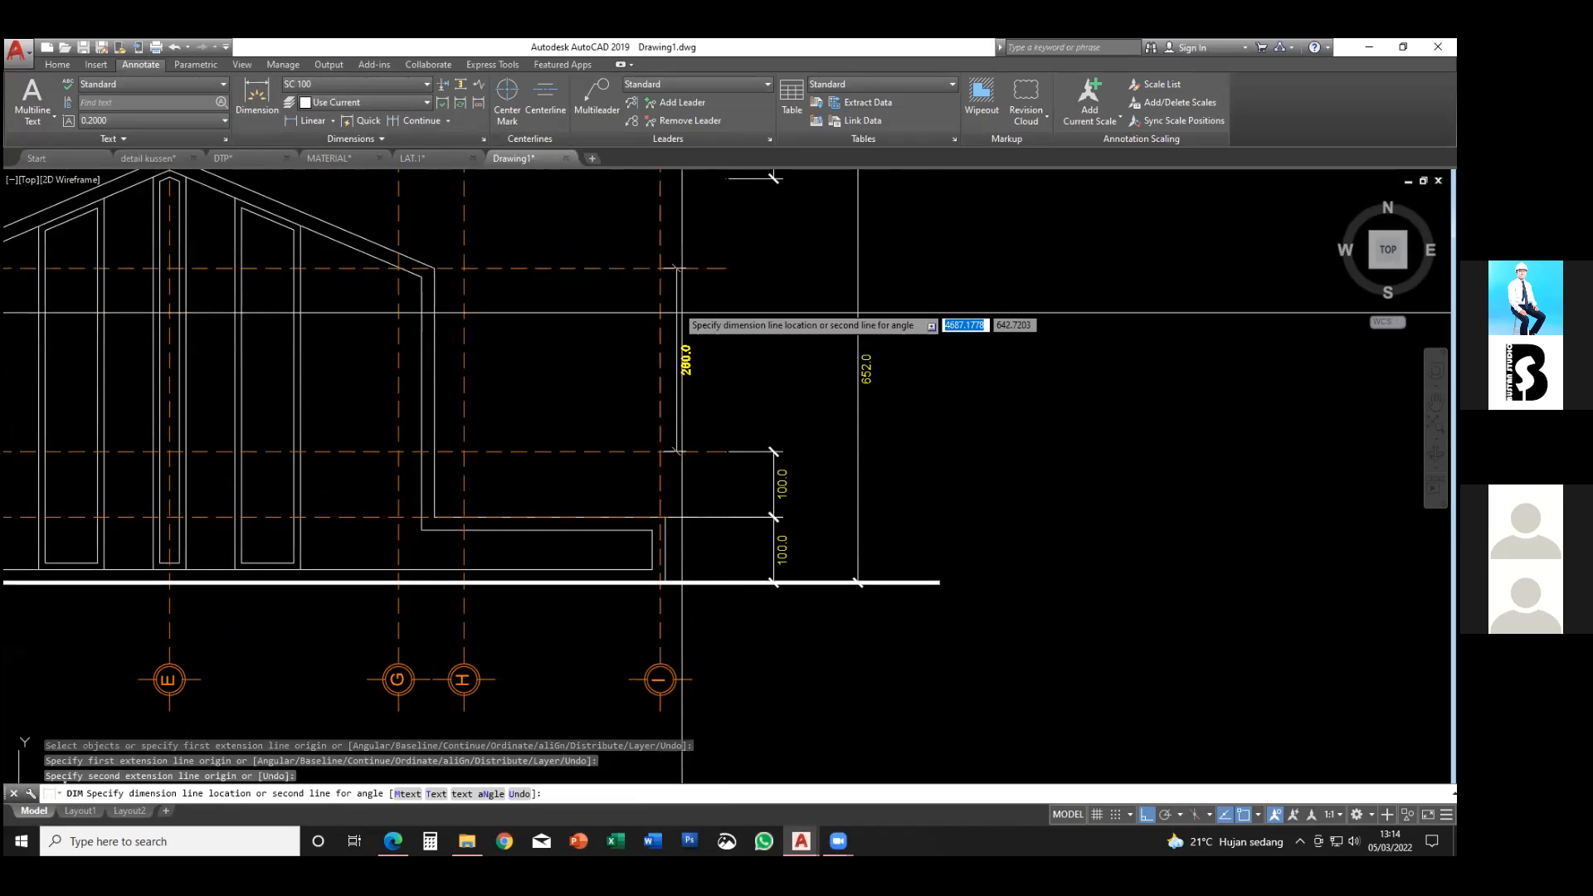
pyautogui.click(775, 451)
pyautogui.press('Return')
# - Dimension the height from the lower roof-edge level to the roof ridge, aligned with the dimension chain
pyautogui.moveTo(730, 304); pyautogui.dragTo(735, 415, button='middle')
pyautogui.press('Return')
pyautogui.click(667, 379)
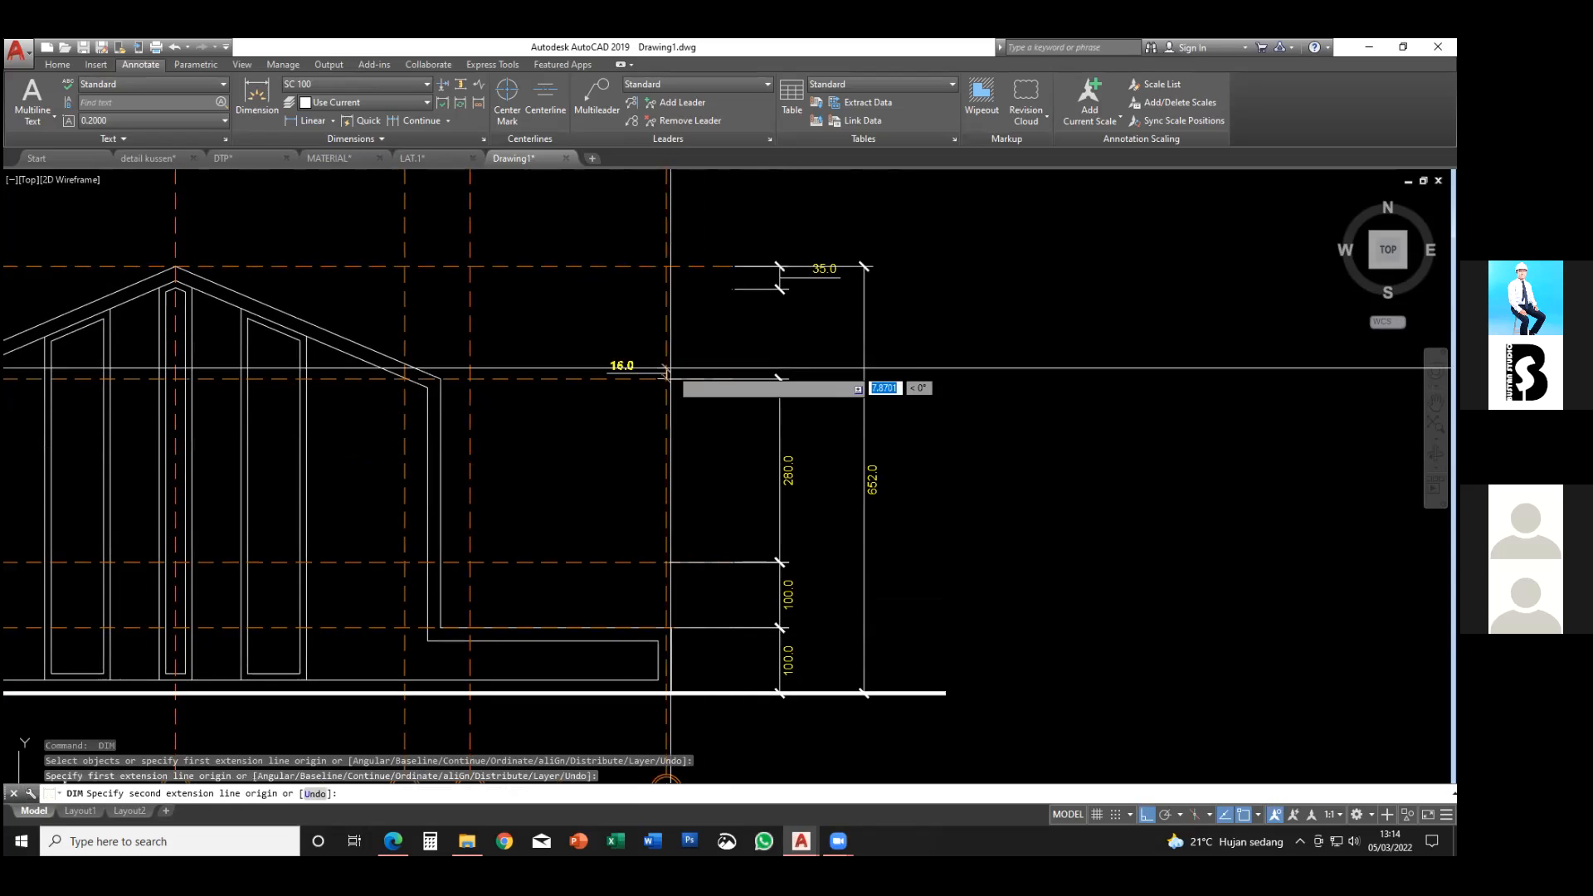
pyautogui.click(668, 266)
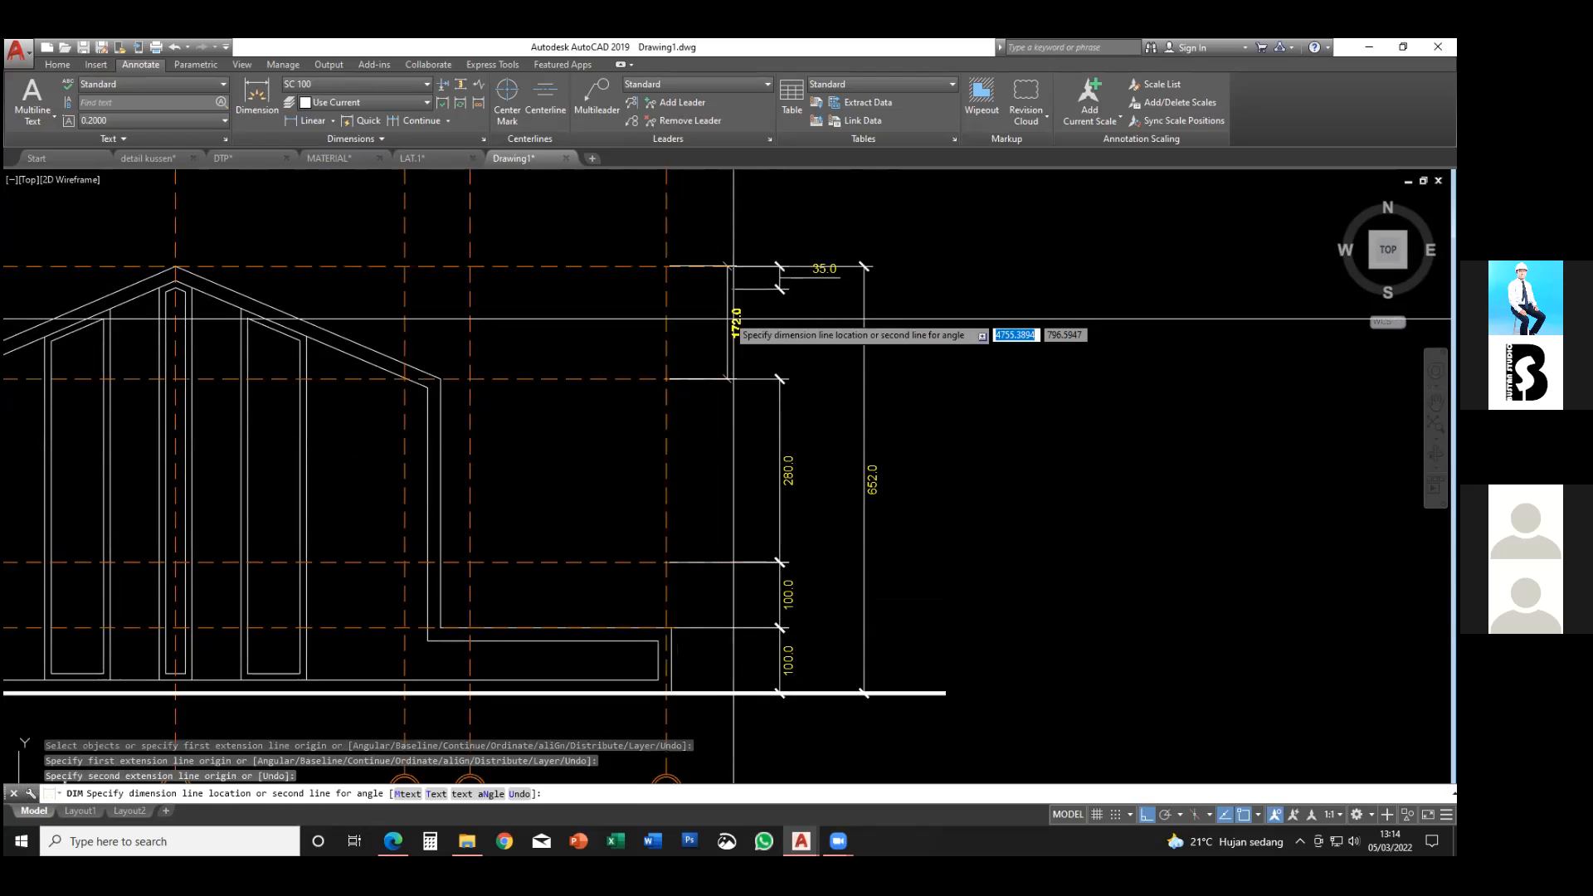
pyautogui.scroll(6, 778, 378)
pyautogui.click(771, 376)
pyautogui.press('Escape')
pyautogui.scroll(-4, 812, 304)
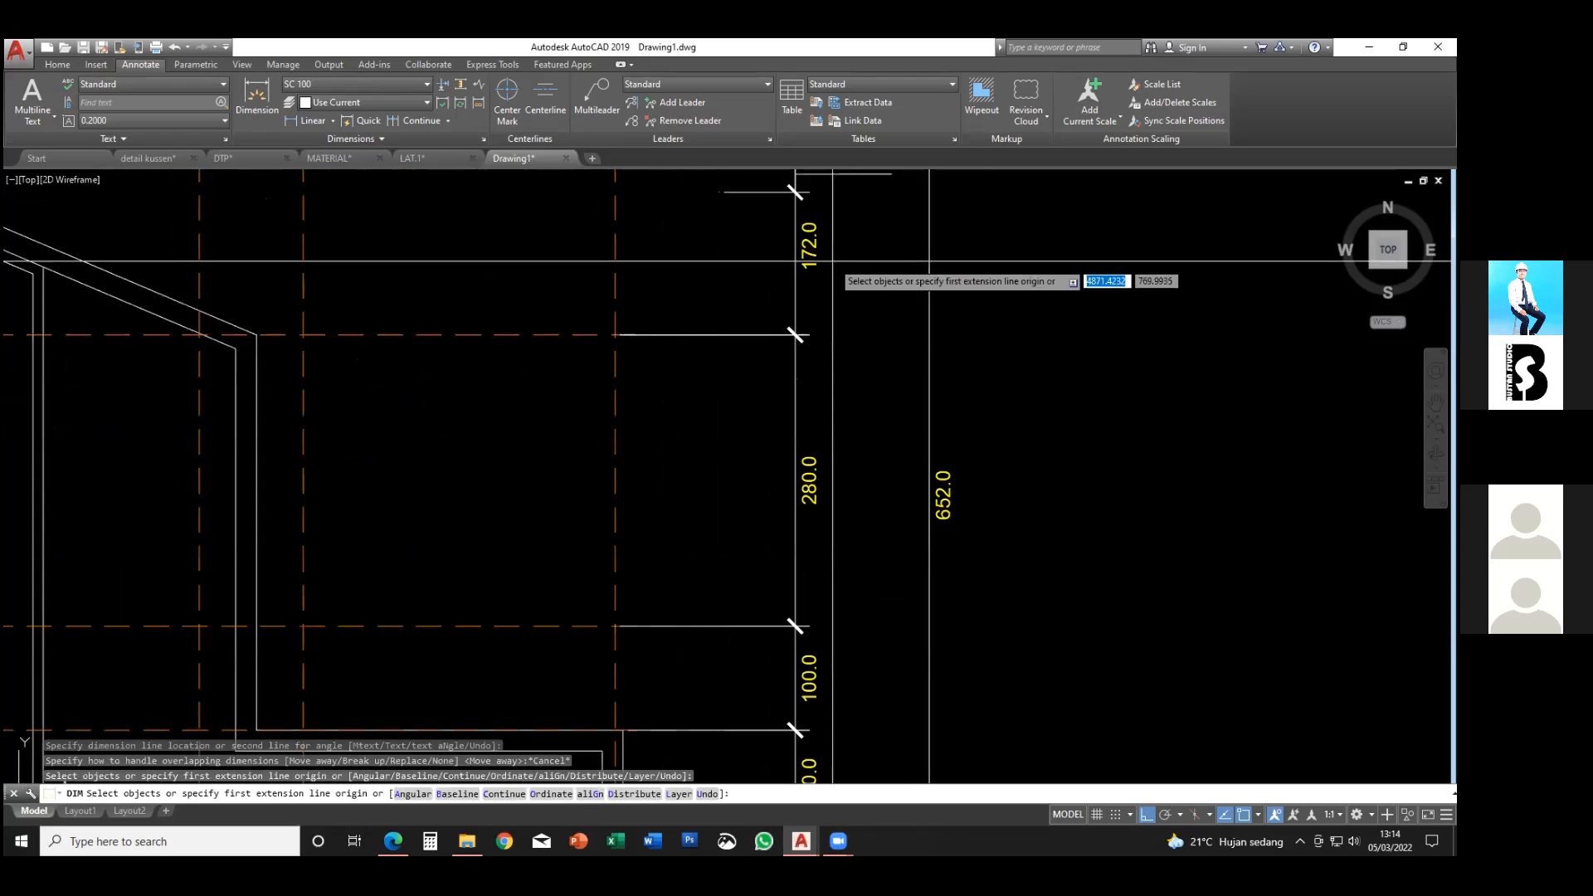
pyautogui.press('Escape')
# - Delete the leftover 35.0 dimension below the ridge level
pyautogui.click(828, 237)
pyautogui.scroll(-3, 830, 315)
pyautogui.press('Delete')
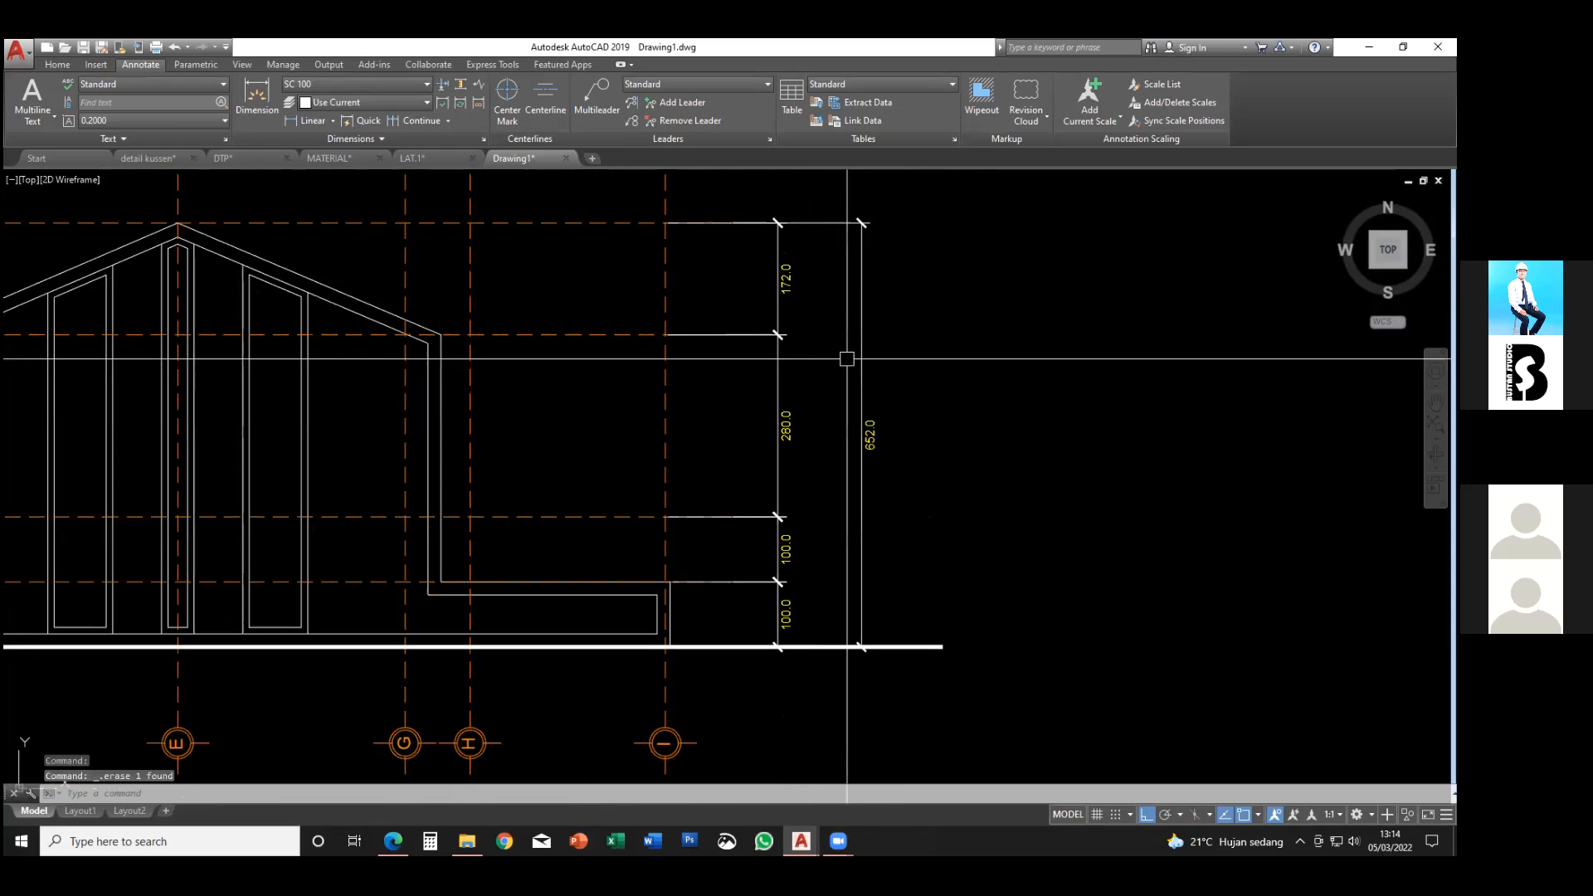
# - Move the overall height dimension line closer to the chain of partial height dimensions
pyautogui.moveTo(846, 358); pyautogui.dragTo(846, 231, button='middle')
pyautogui.scroll(2, 797, 490)
pyautogui.moveTo(797, 490)
pyautogui.mouseDown(button='middle')
pyautogui.moveTo(796, 523)
pyautogui.moveTo(837, 530)
pyautogui.mouseUp(button='middle')
pyautogui.scroll(-2, 796, 523)
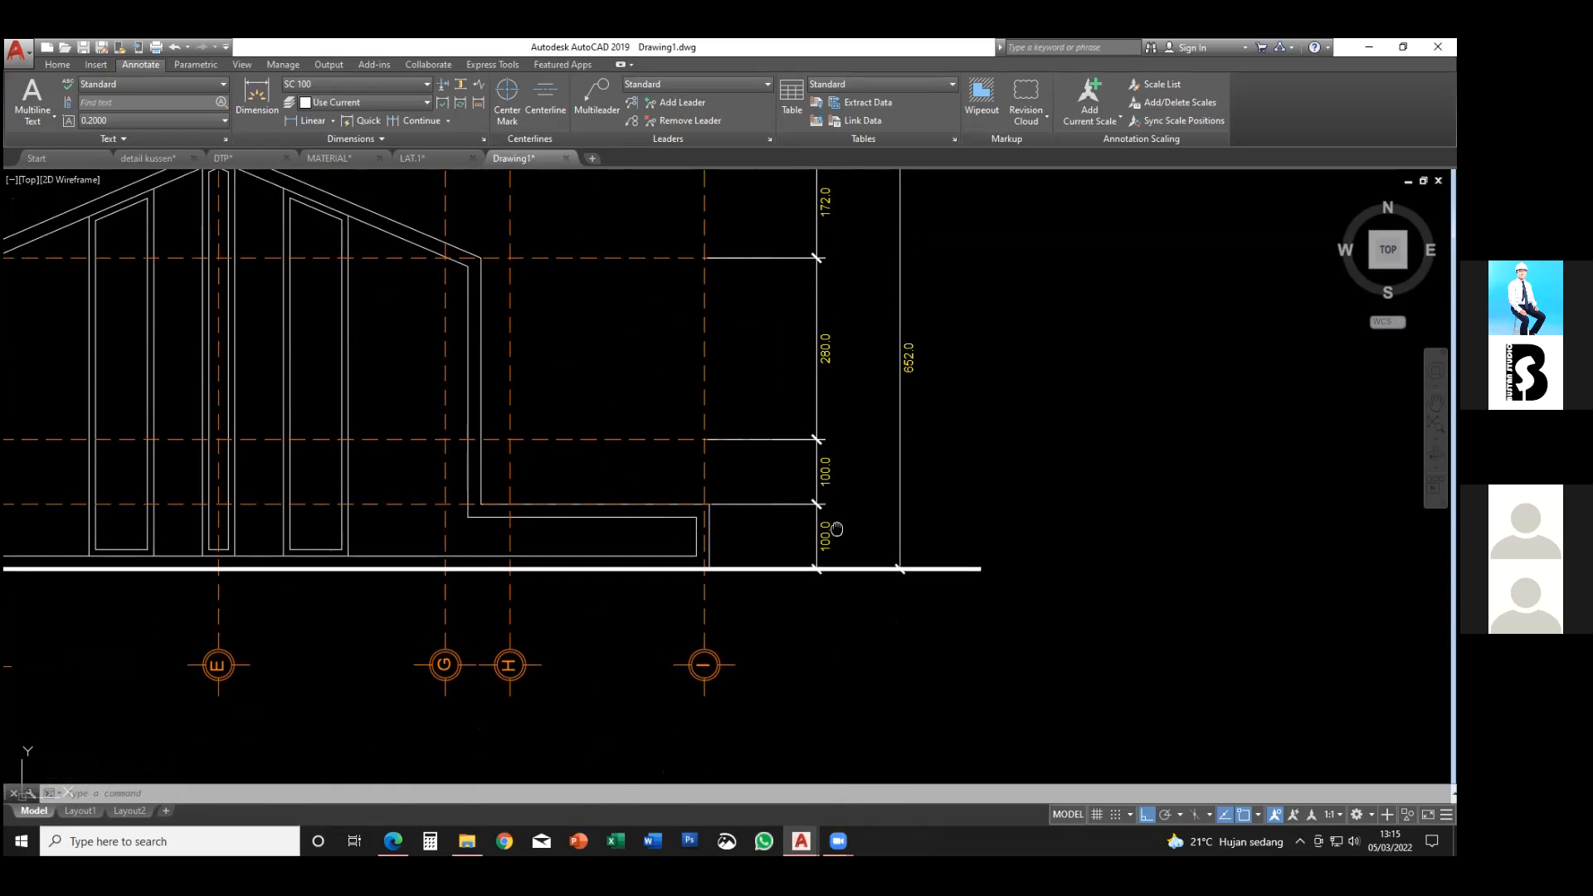
pyautogui.click(954, 496)
pyautogui.click(878, 524)
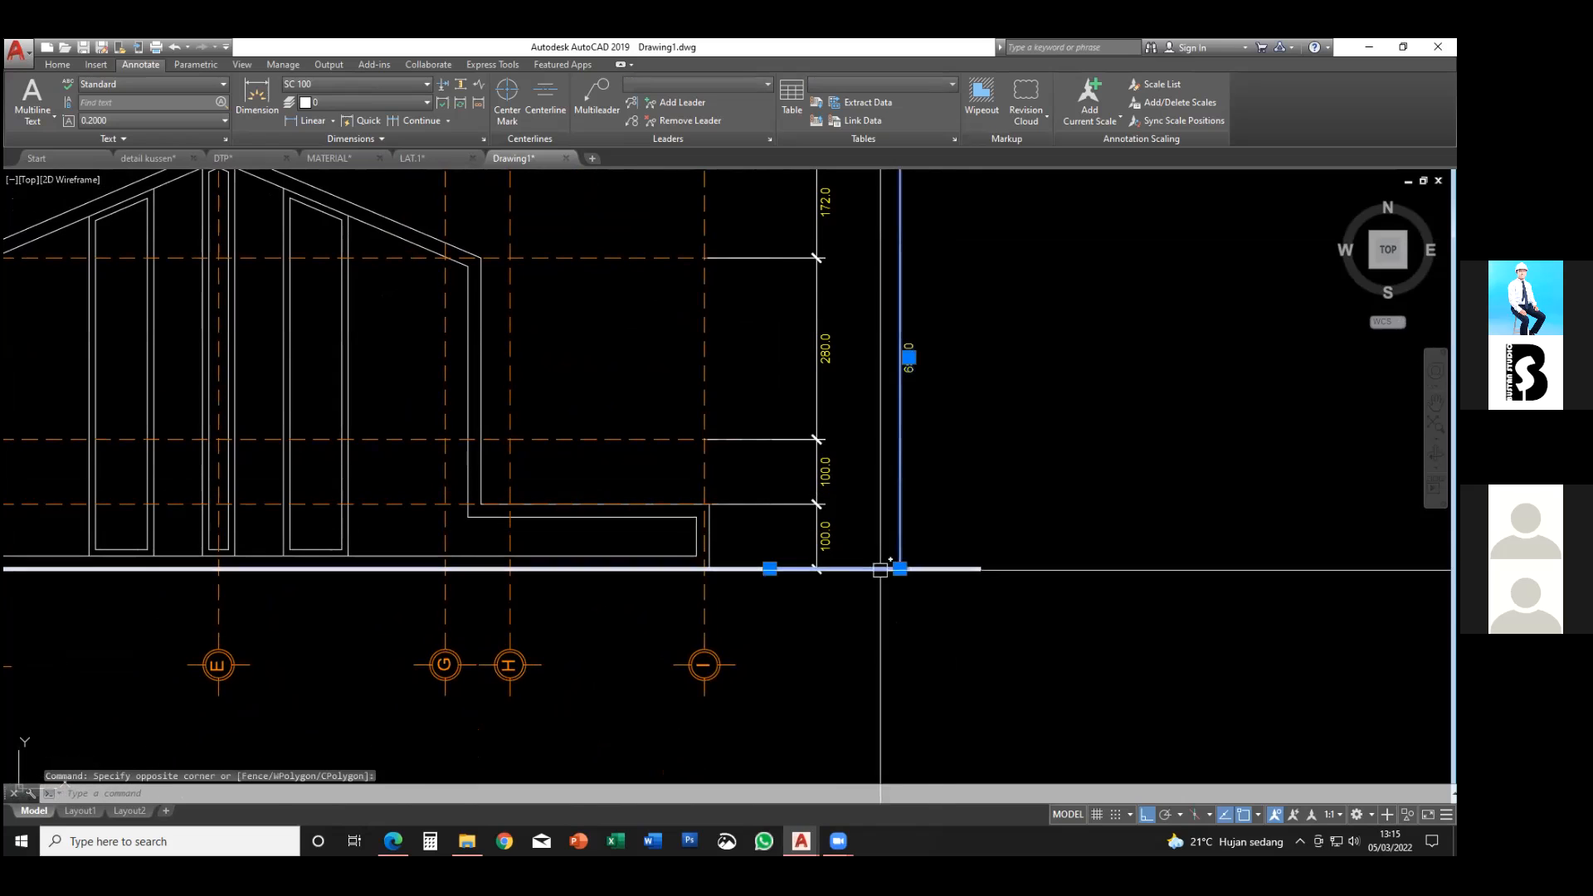
pyautogui.click(900, 569)
pyautogui.press('Escape')
pyautogui.moveTo(778, 553)
pyautogui.mouseDown(button='middle')
pyautogui.moveTo(794, 570)
pyautogui.moveTo(783, 561)
pyautogui.mouseUp(button='middle')
pyautogui.press('Escape')
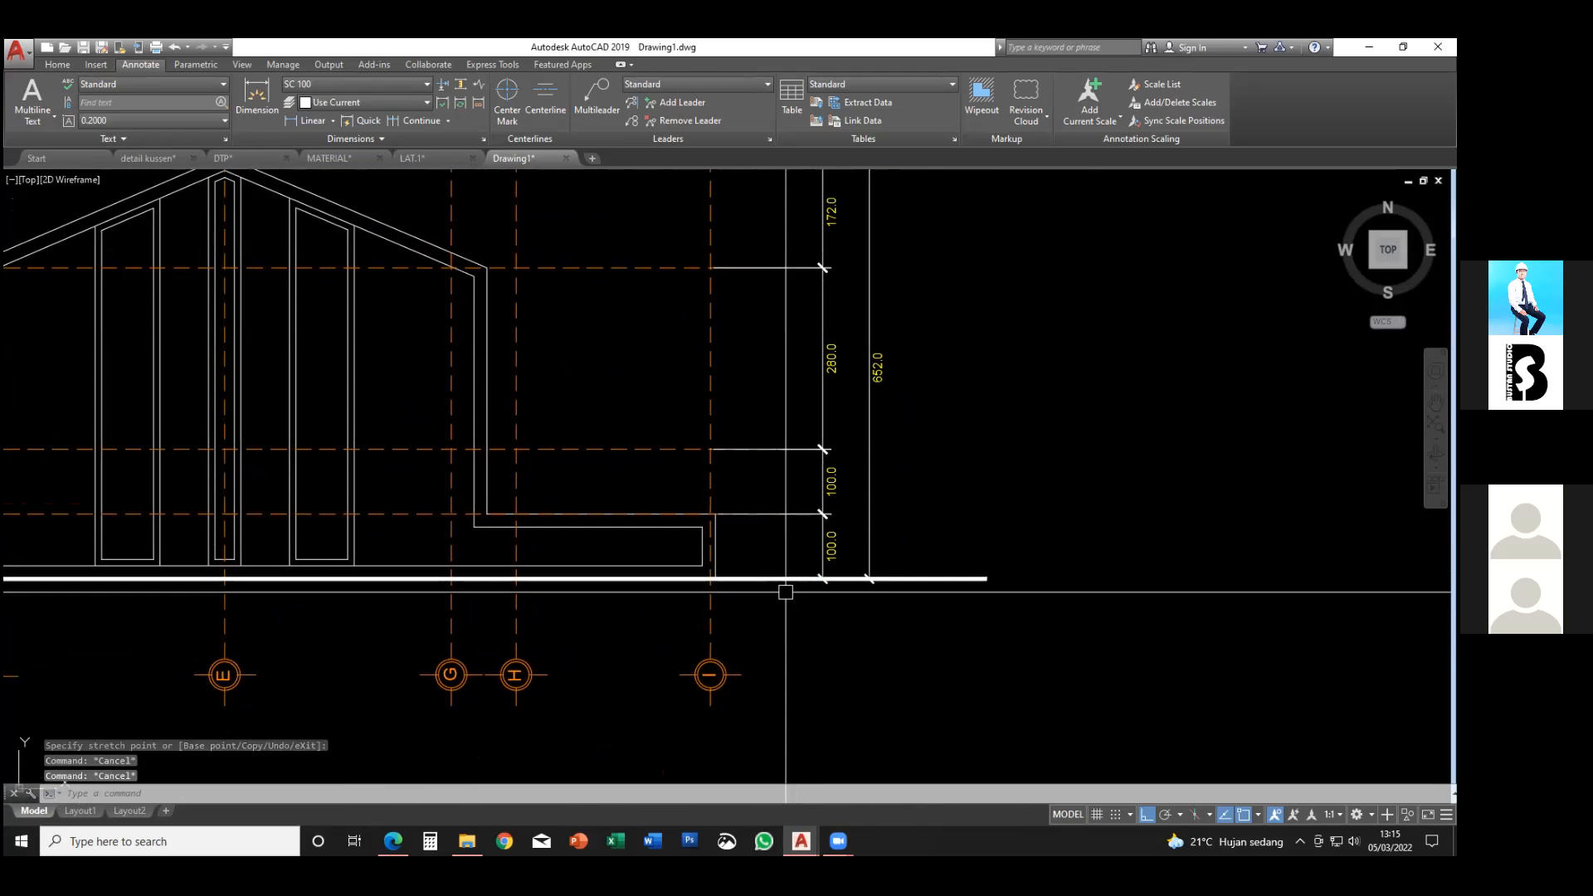
pyautogui.moveTo(795, 499); pyautogui.dragTo(834, 505, button='middle')
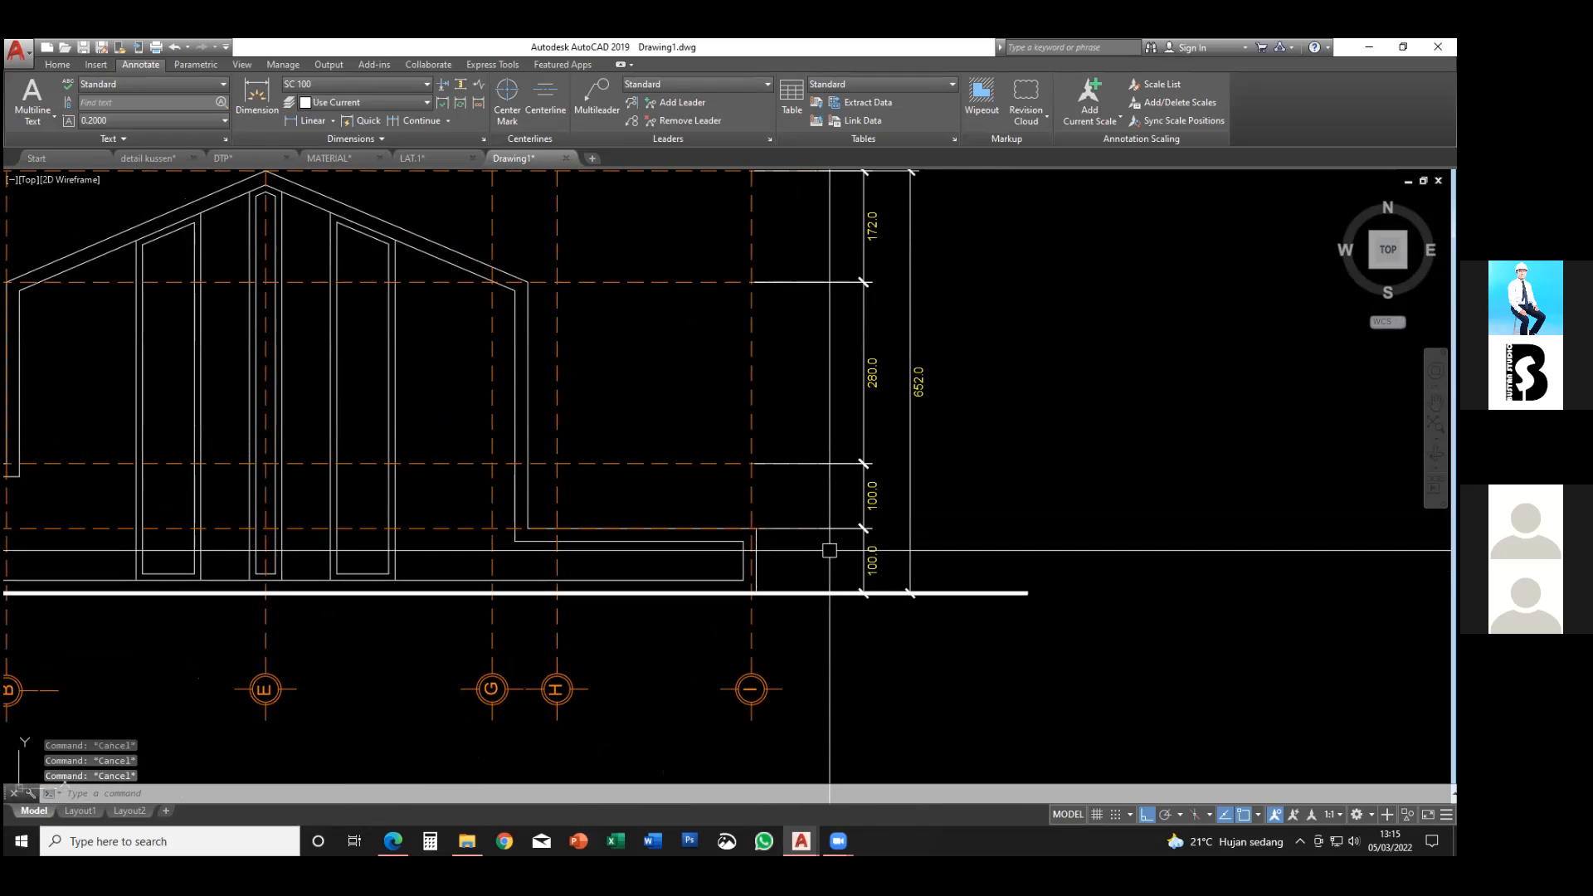
# - Draw a three-sided inscribed polygon with radius 20, centred on the ground line between grid I and the height dimensions
pyautogui.press('Escape')
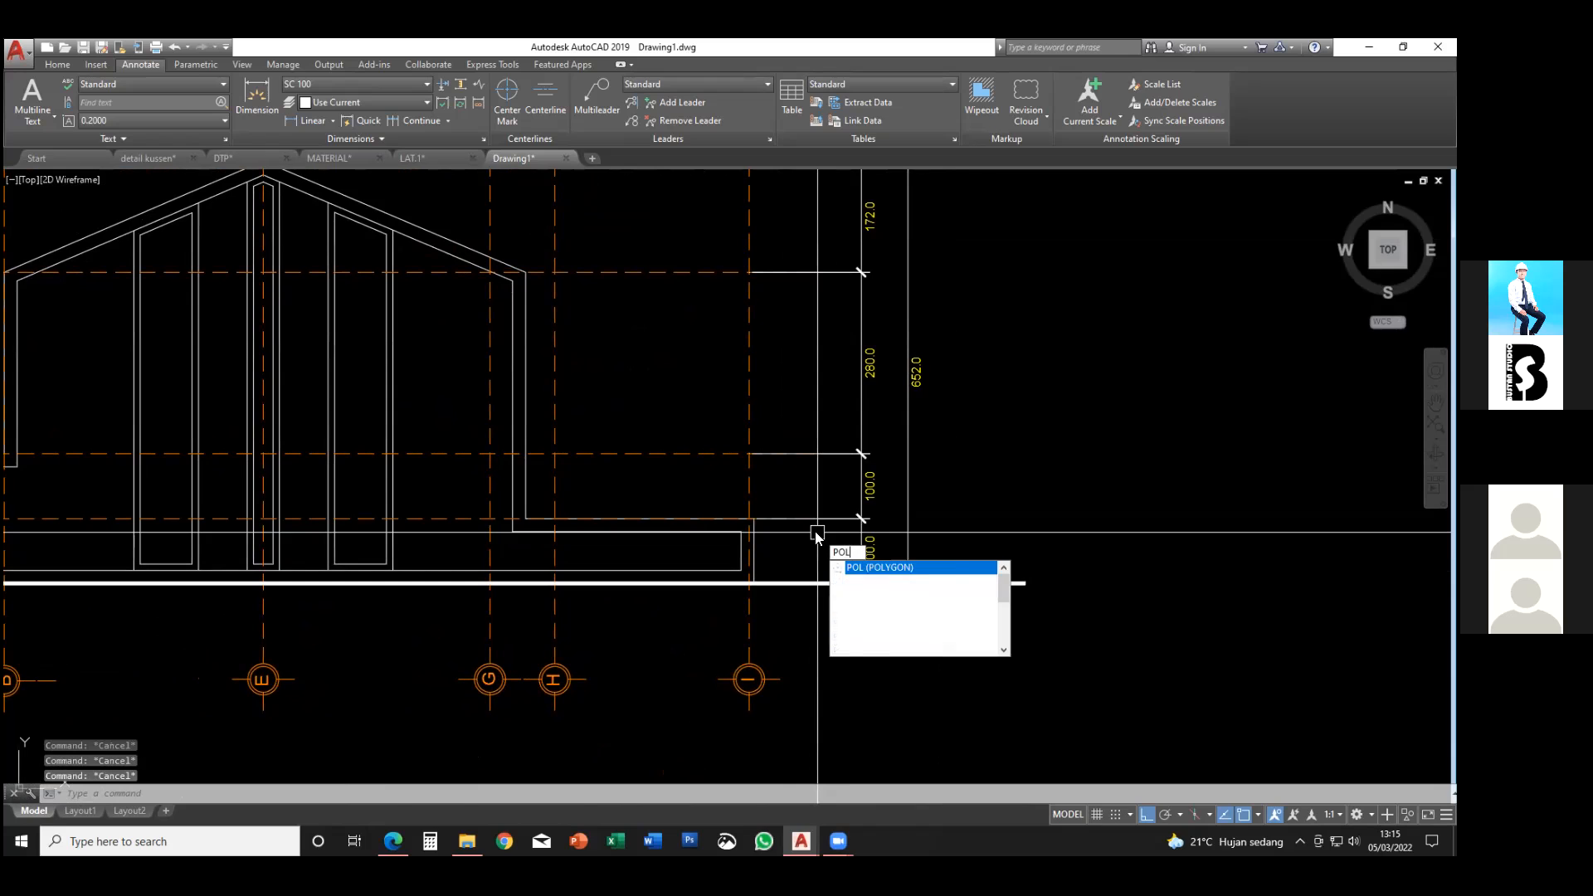
pyautogui.press('Return')
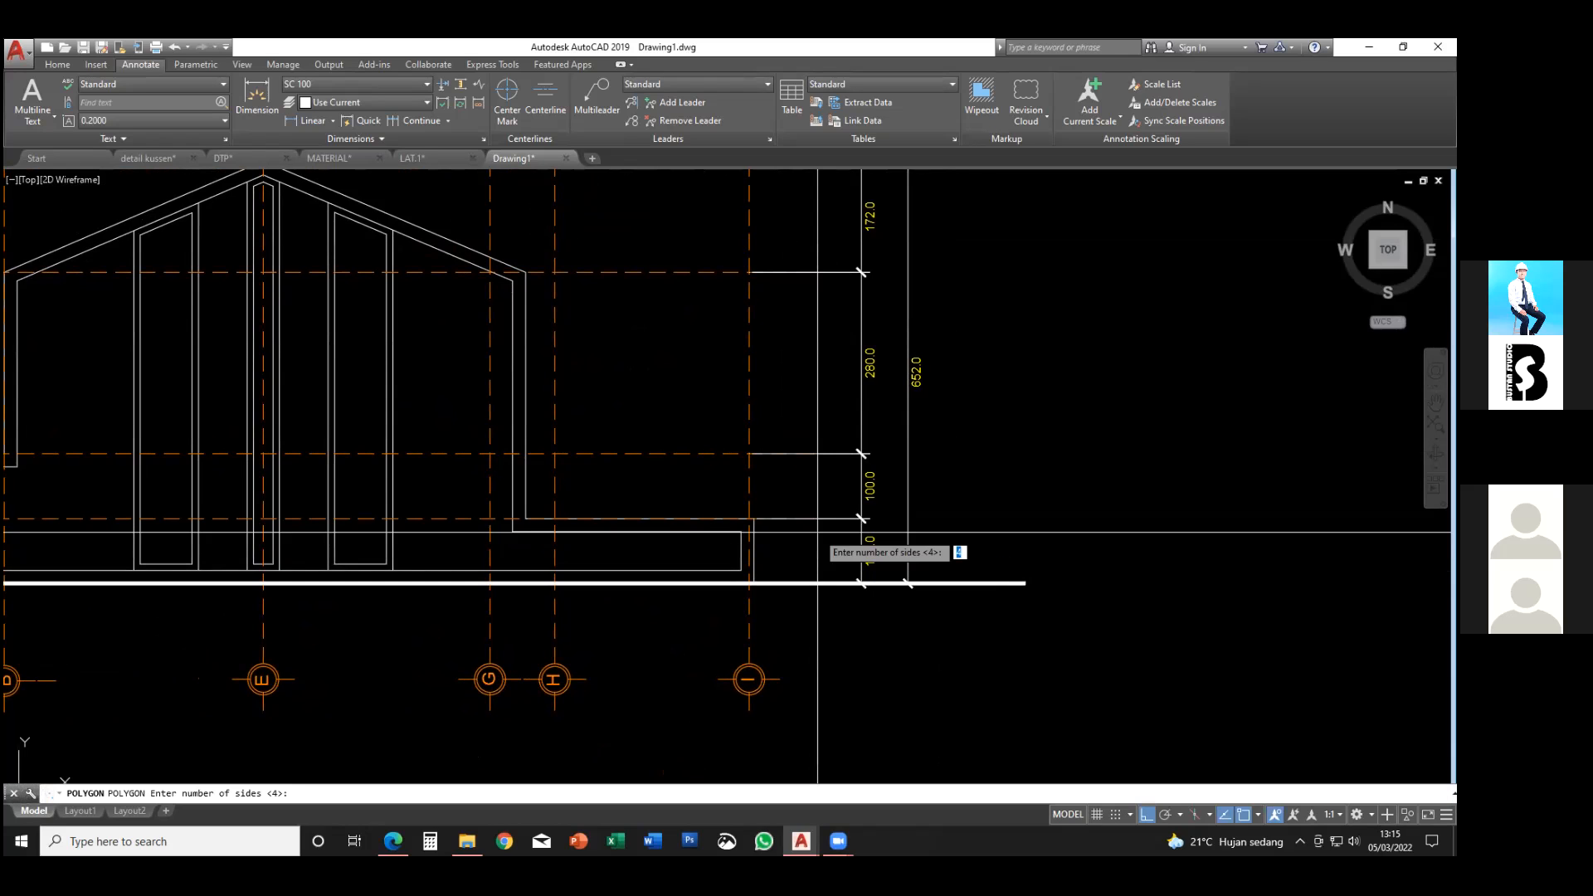
pyautogui.scroll(4, 818, 556)
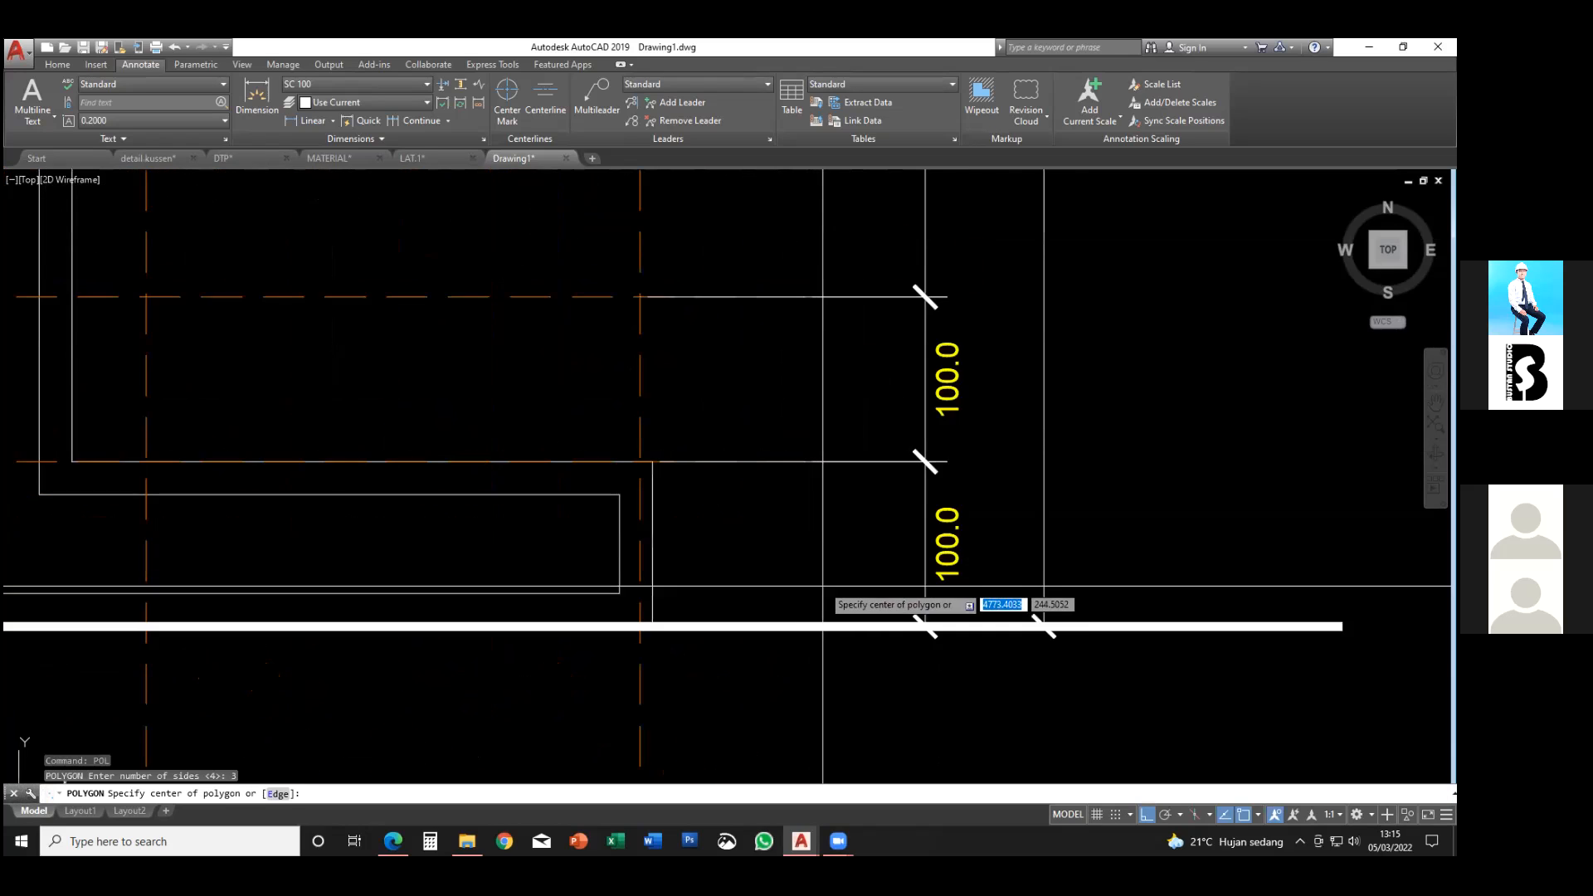
pyautogui.click(818, 626)
pyautogui.press('Return')
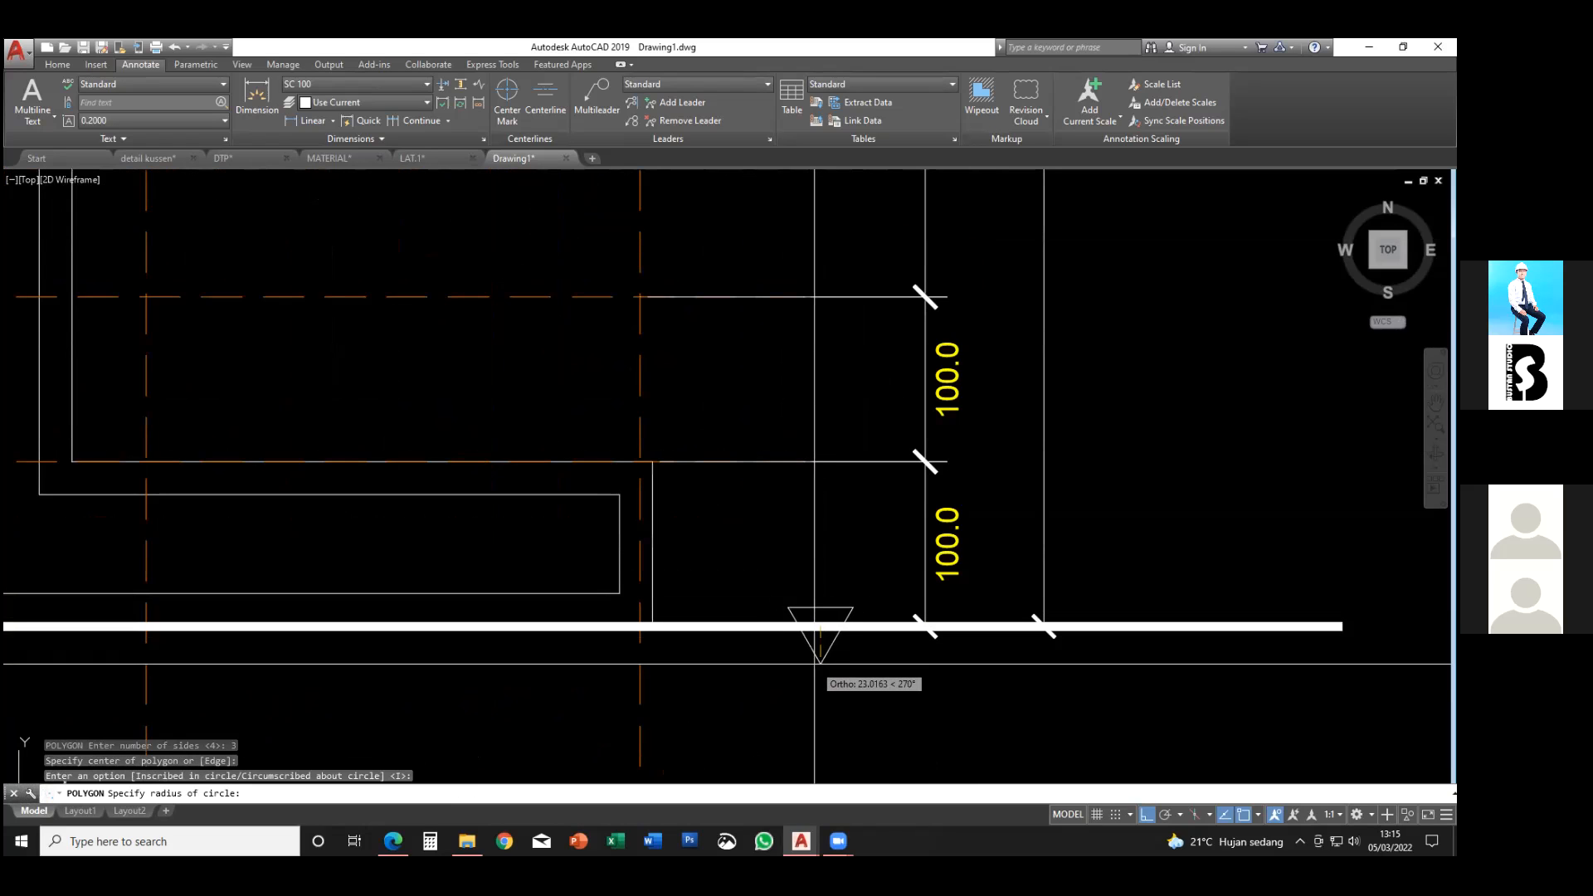
pyautogui.write('20')
pyautogui.press('Return')
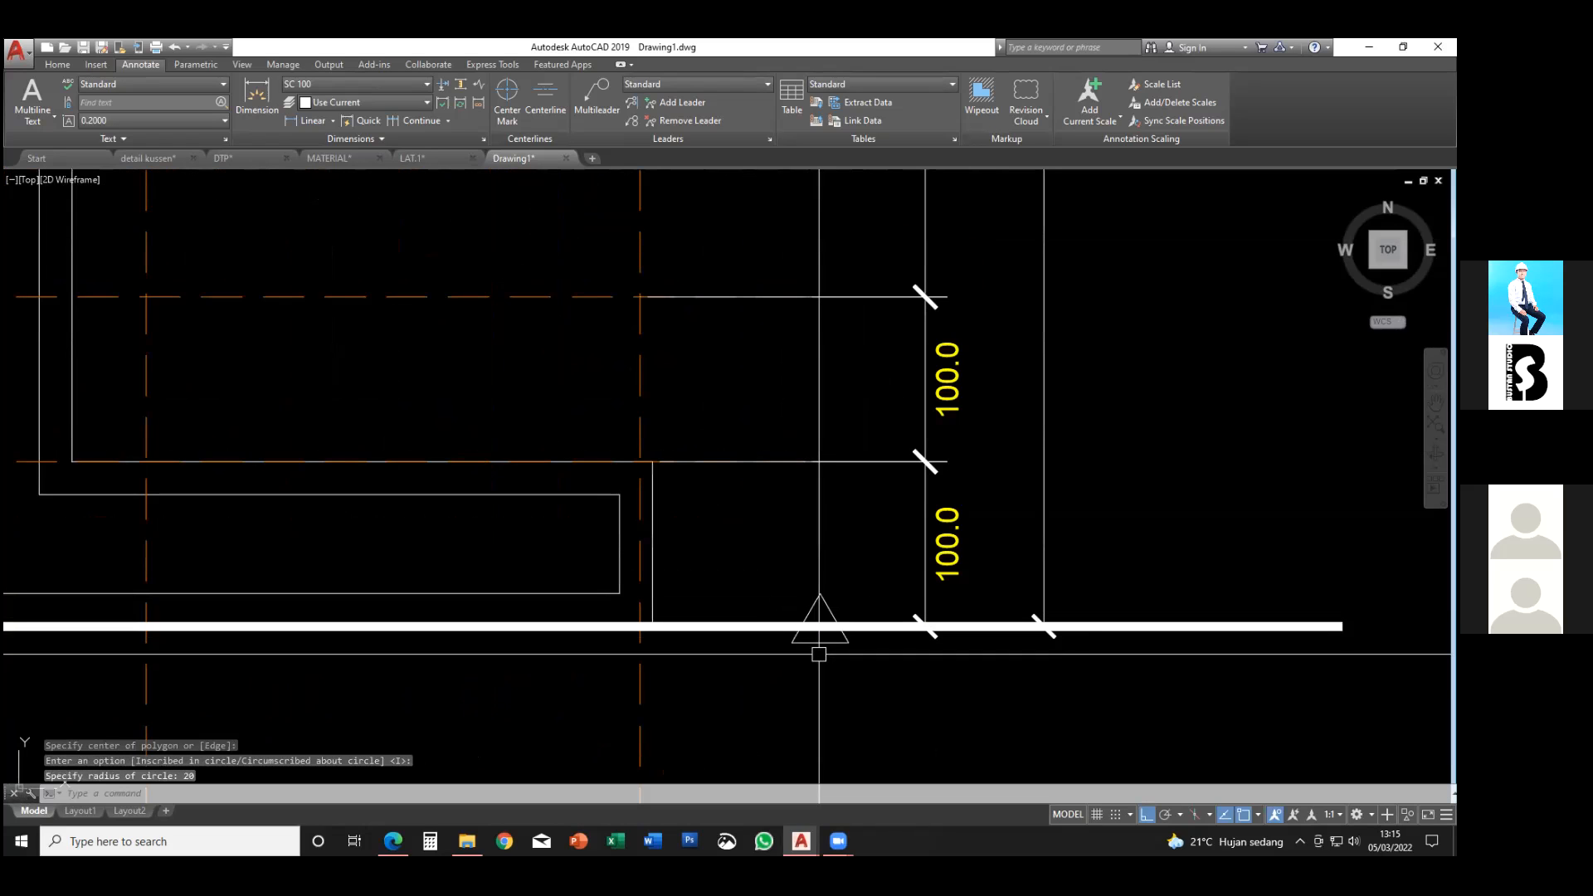
# - Mirror the triangle about its base and erase the source object so that it points downward
pyautogui.click(834, 632)
pyautogui.scroll(2, 834, 632)
pyautogui.write('mi')
pyautogui.press('Return')
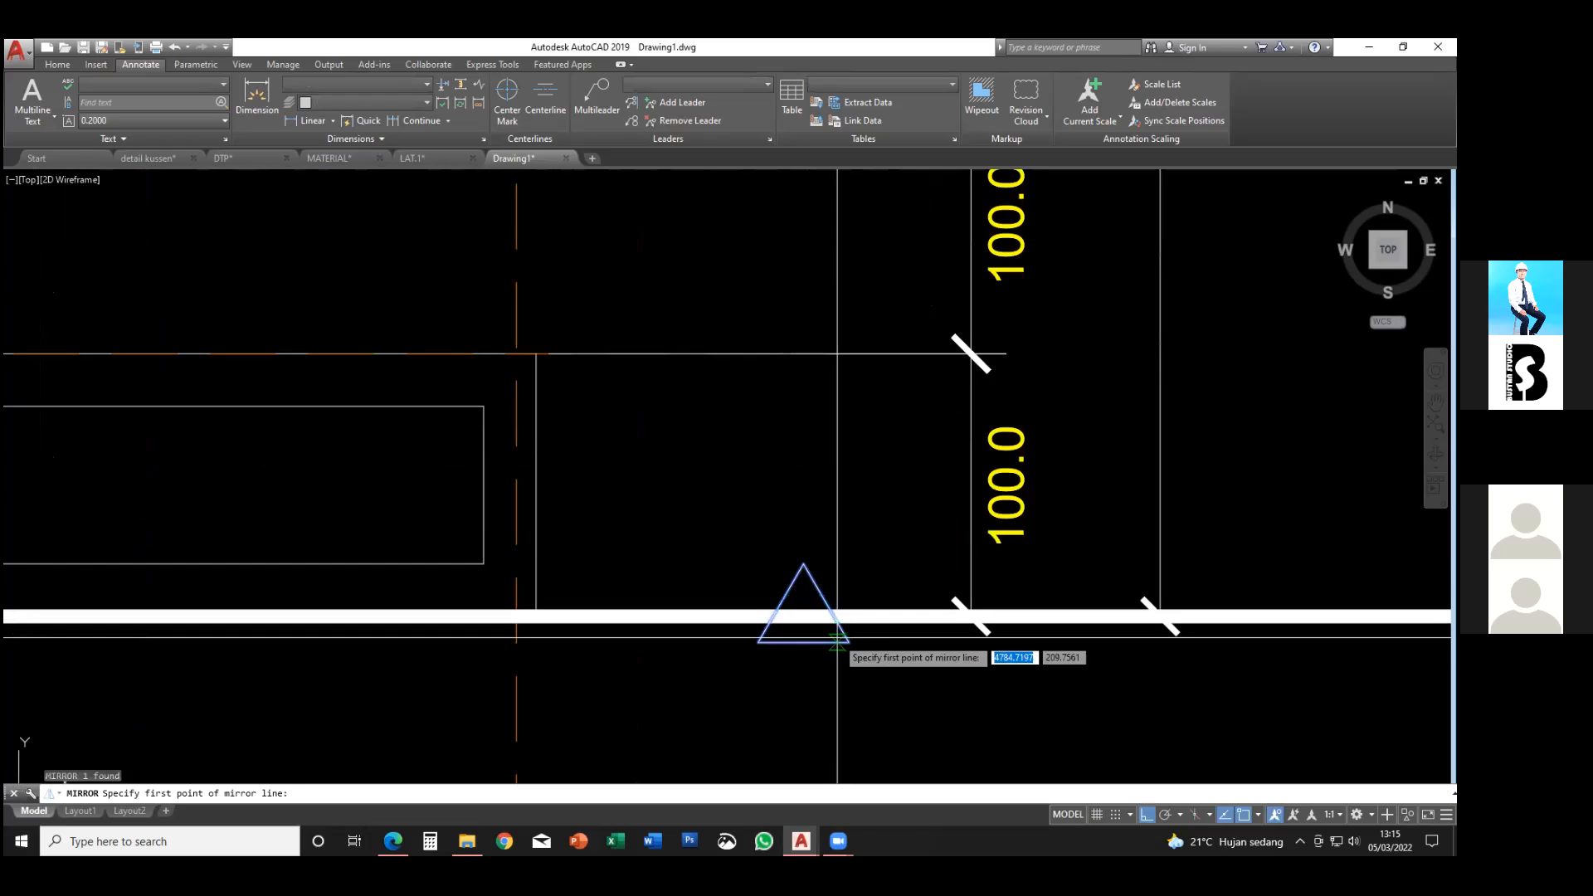
pyautogui.click(846, 641)
pyautogui.write('y')
pyautogui.press('Return')
# - Move the inverted triangle straight up so its tip rests on the ground line
pyautogui.click(833, 661)
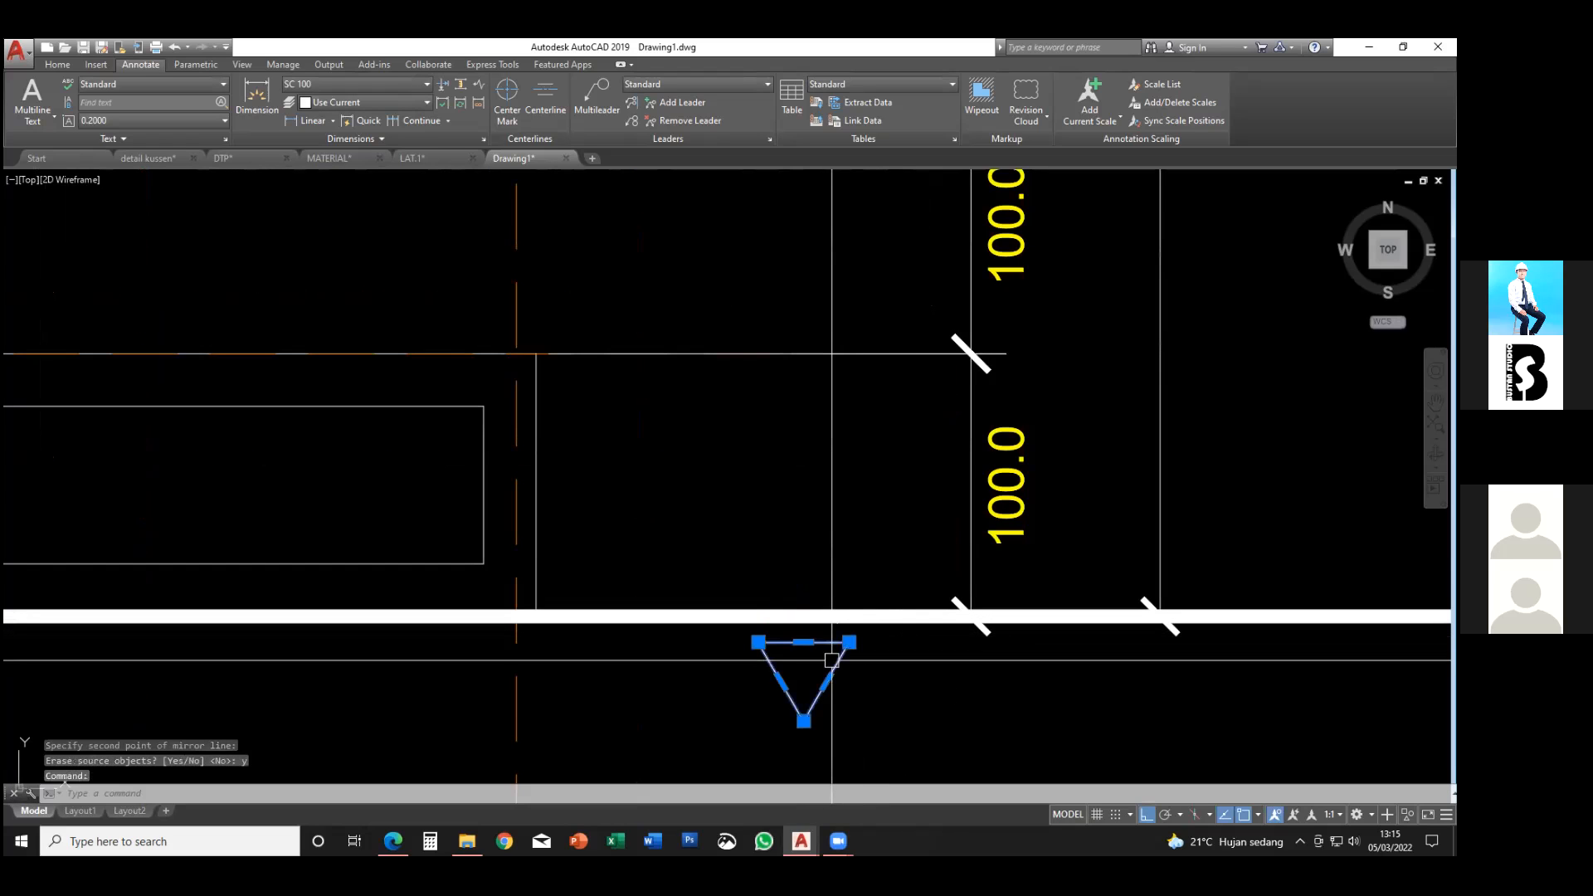
pyautogui.moveTo(838, 695); pyautogui.dragTo(838, 679, button='middle')
pyautogui.write('m')
pyautogui.press('Return')
pyautogui.click(804, 705)
pyautogui.click(819, 584)
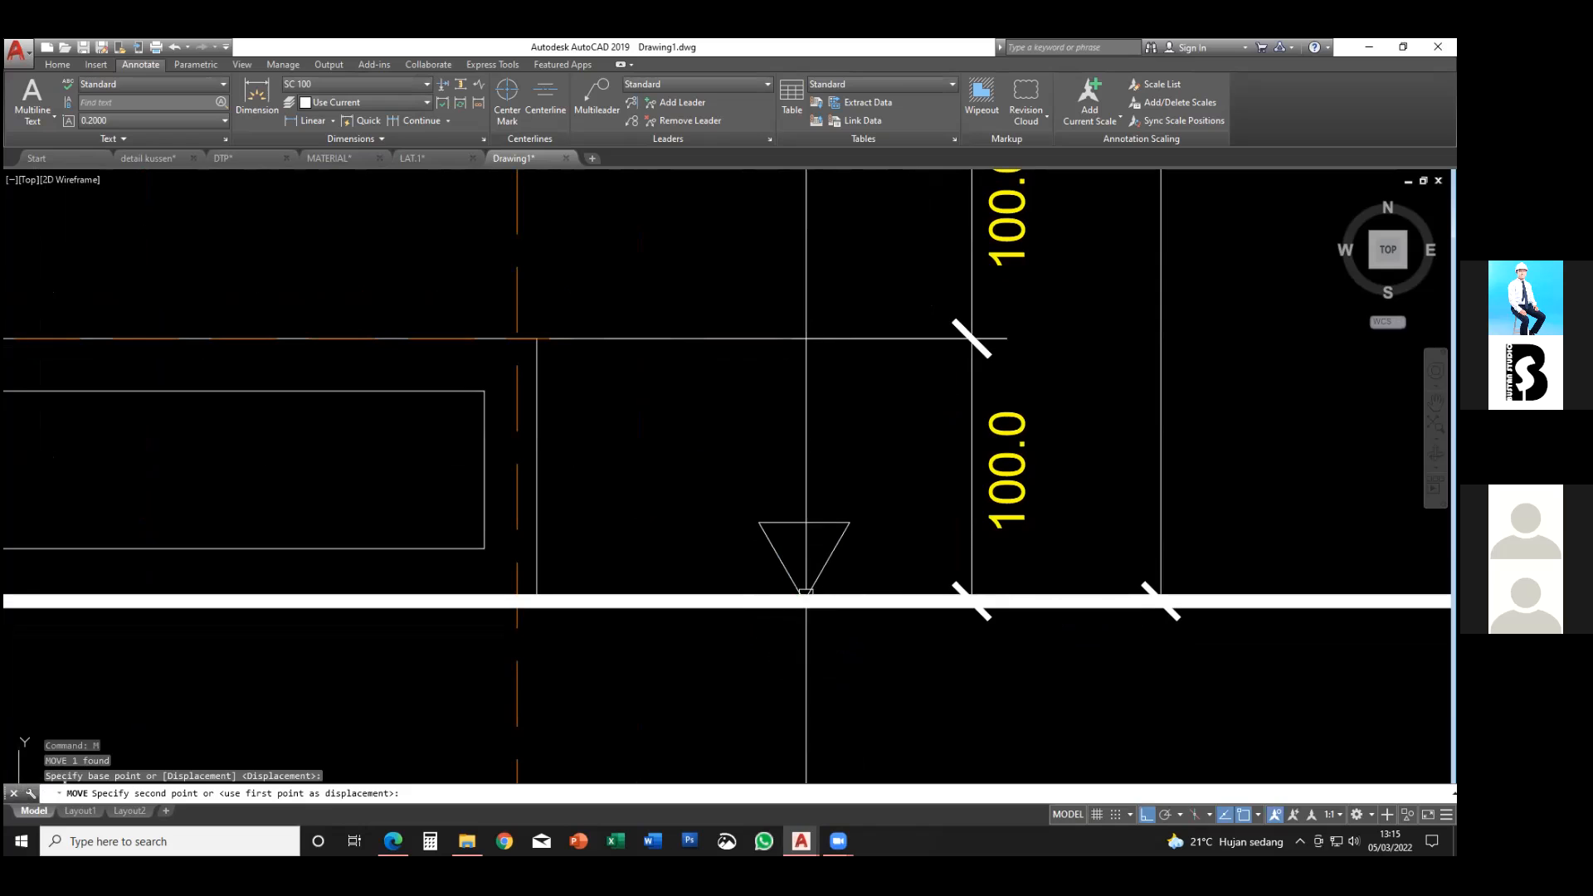
pyautogui.scroll(-4, 817, 580)
pyautogui.press('Escape')
pyautogui.press('Escape')
pyautogui.press('Escape')
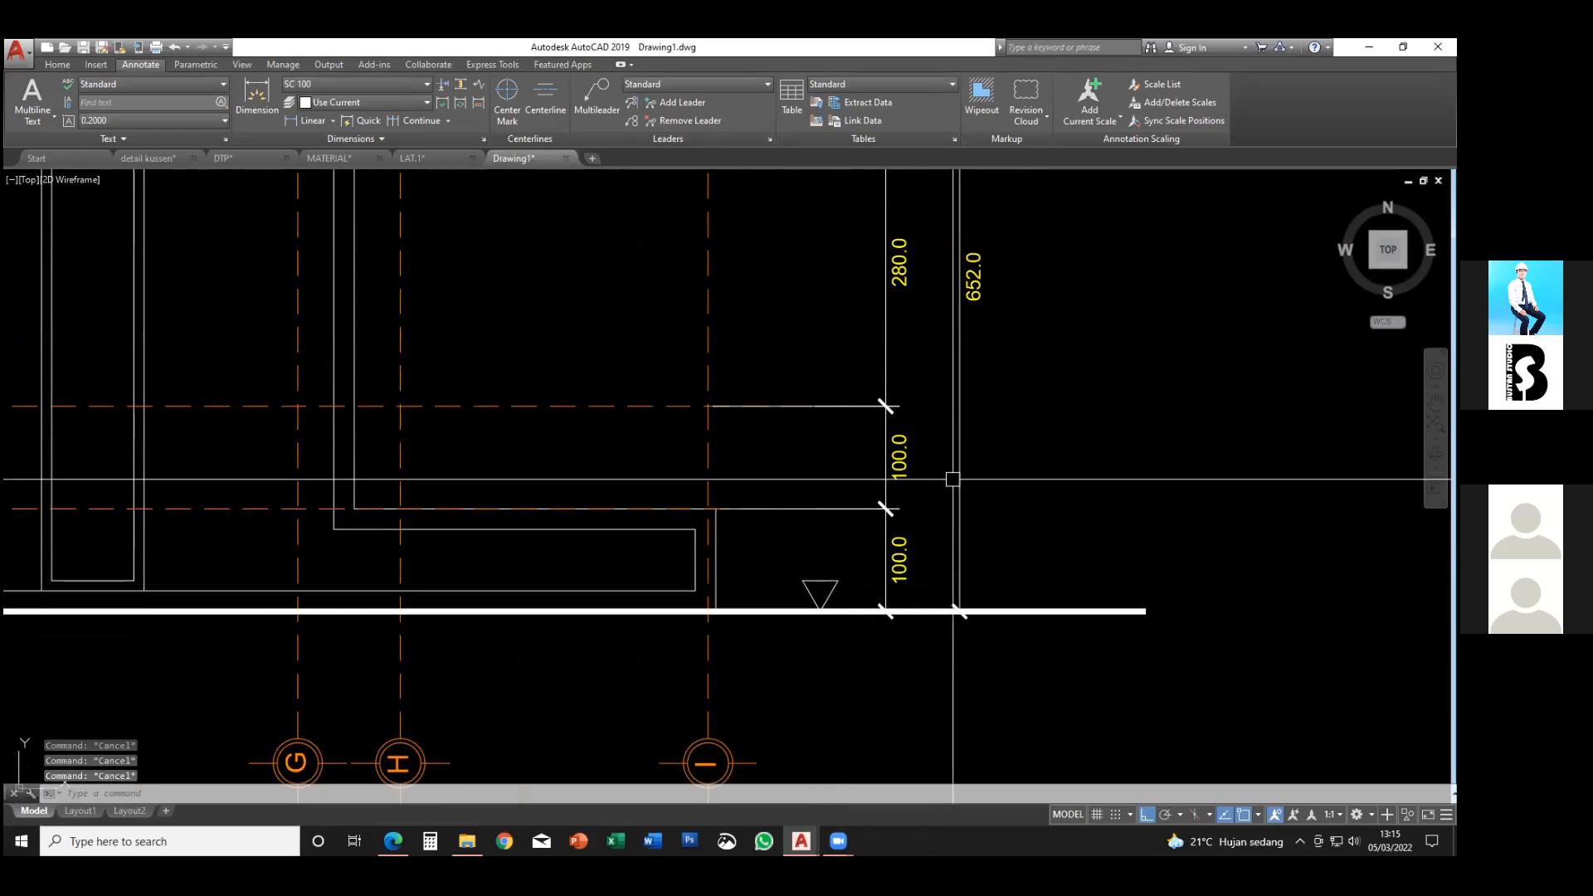
# - Add the multiline text ±0.00 above the level triangle, using the Plus/Minus symbol
pyautogui.write('mt')
pyautogui.press('Return')
pyautogui.click(770, 545)
pyautogui.click(855, 571)
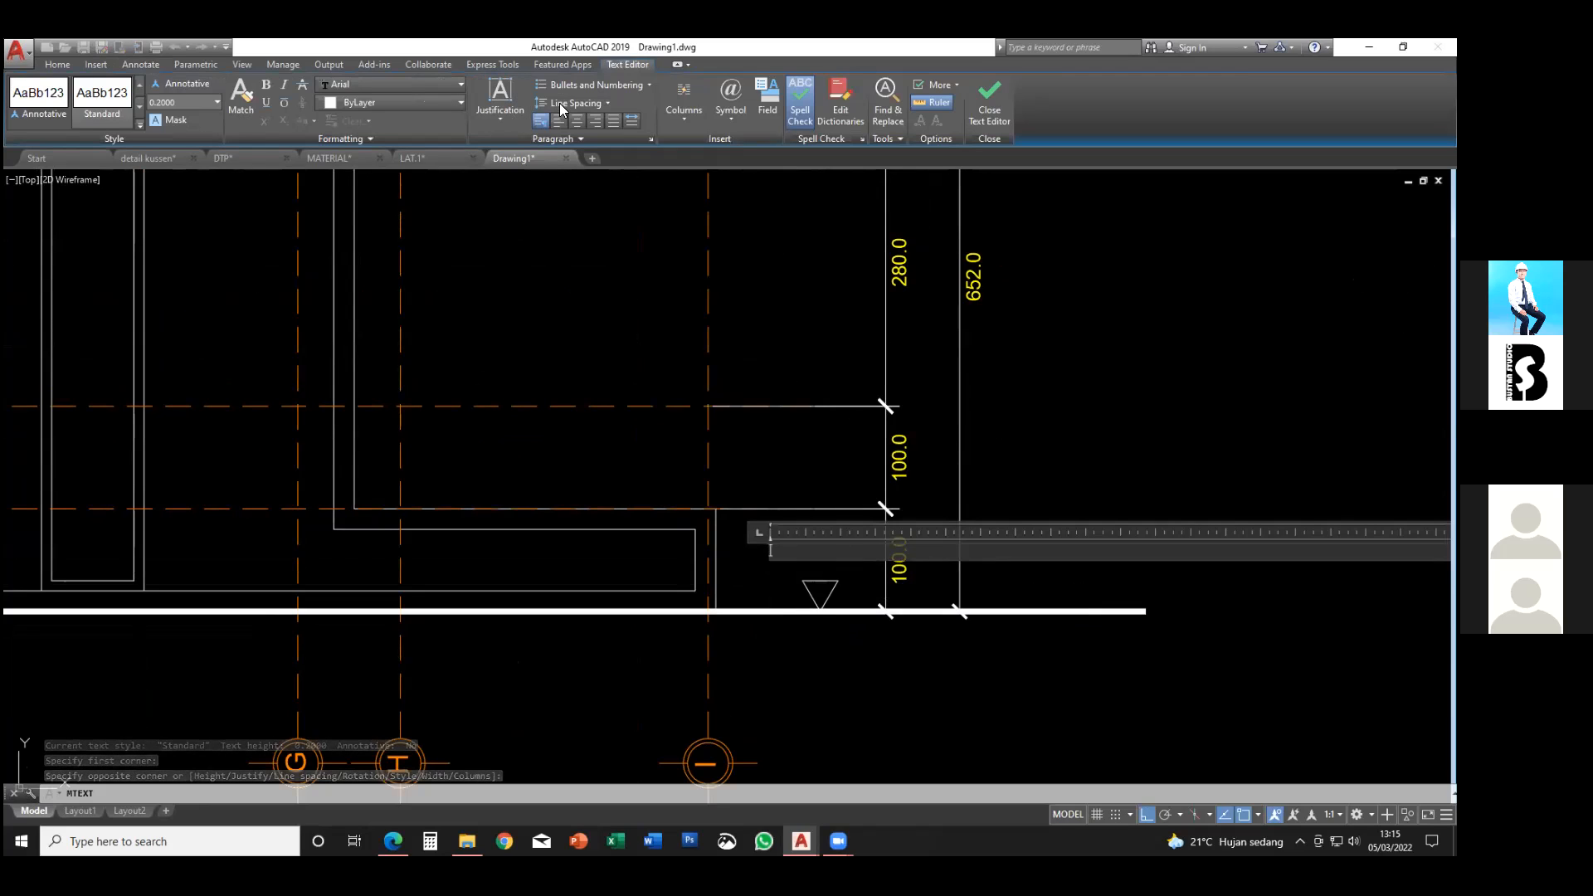
pyautogui.click(722, 121)
pyautogui.click(780, 170)
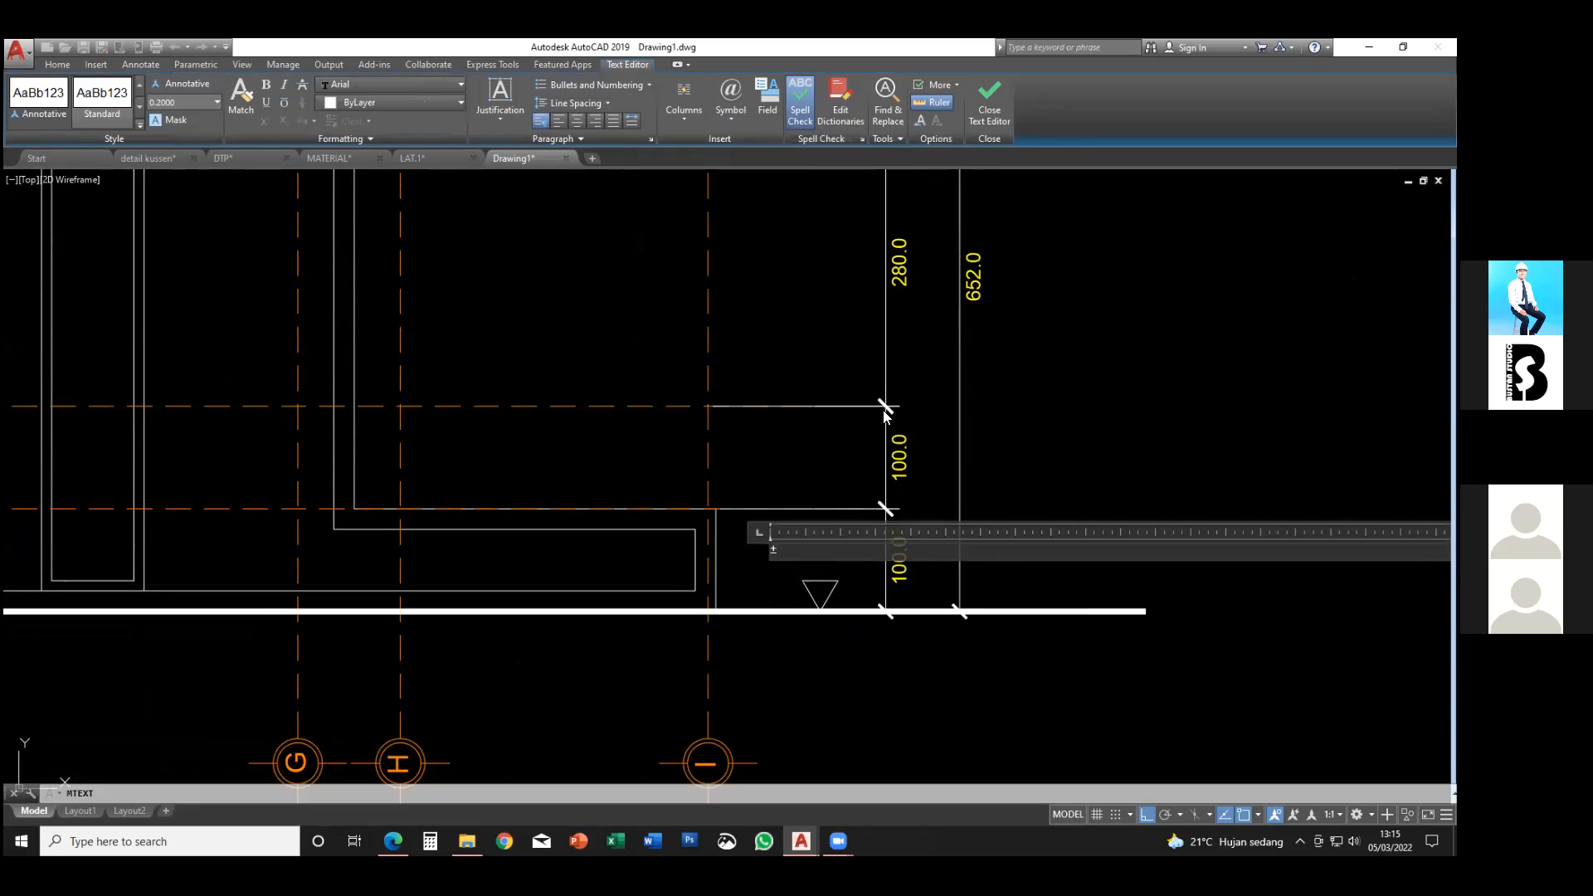
pyautogui.write('0.00')
pyautogui.press('Escape')
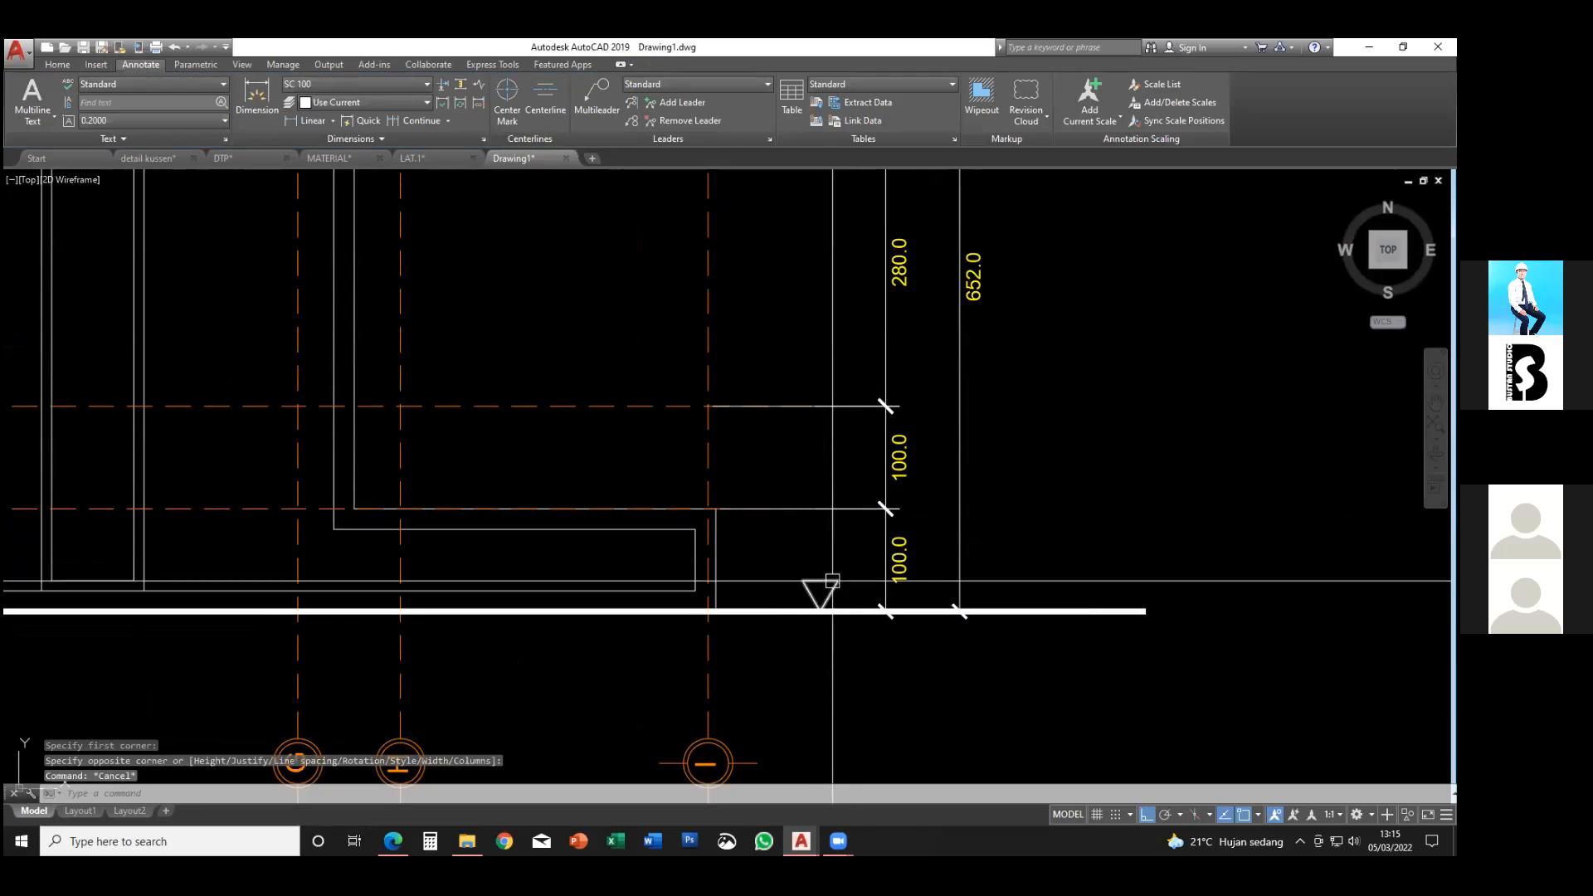
# - Set the height of the ±0.00 text to 20
pyautogui.scroll(5, 835, 584)
pyautogui.doubleClick(598, 437)
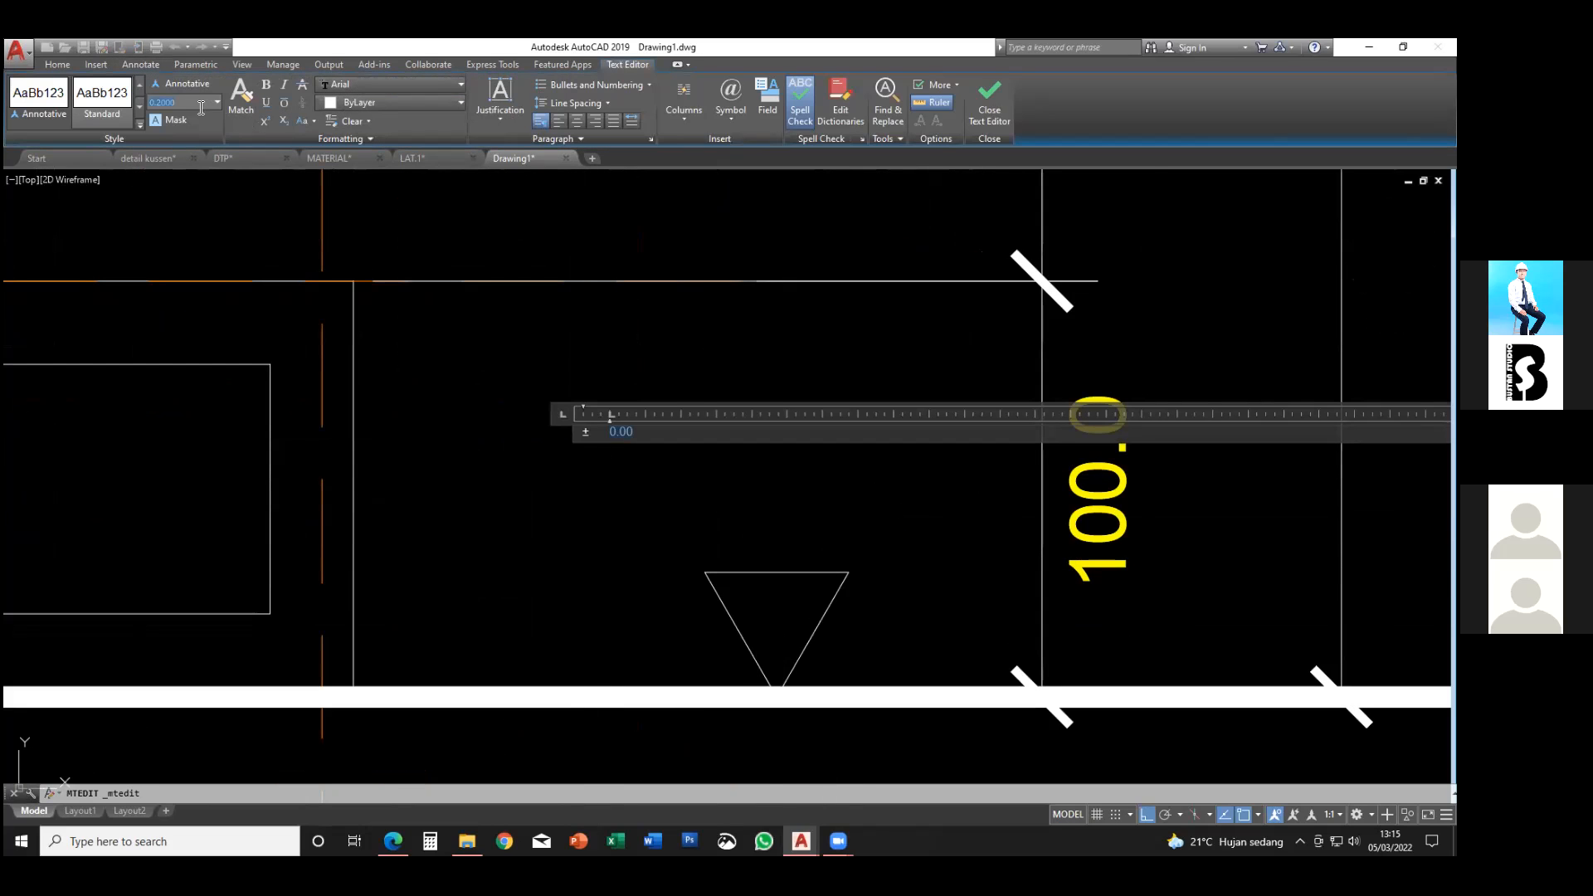
pyautogui.press('Return')
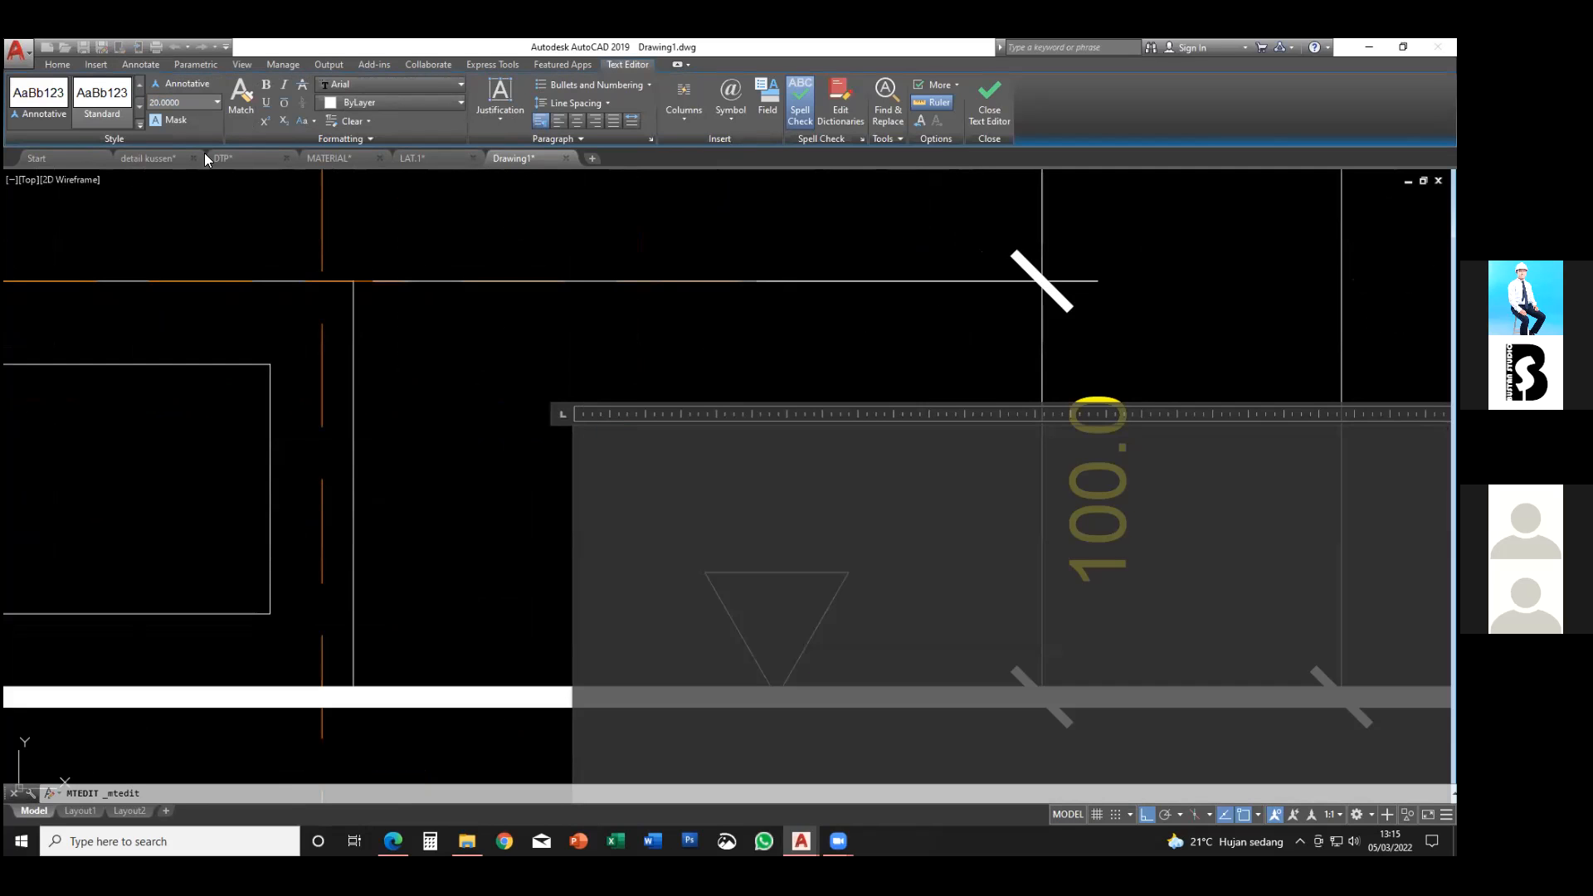
pyautogui.click(509, 364)
pyautogui.scroll(-2, 591, 487)
# - Widen the ±0.00 text frame to fit on one line and set the text height to 10
pyautogui.click(638, 489)
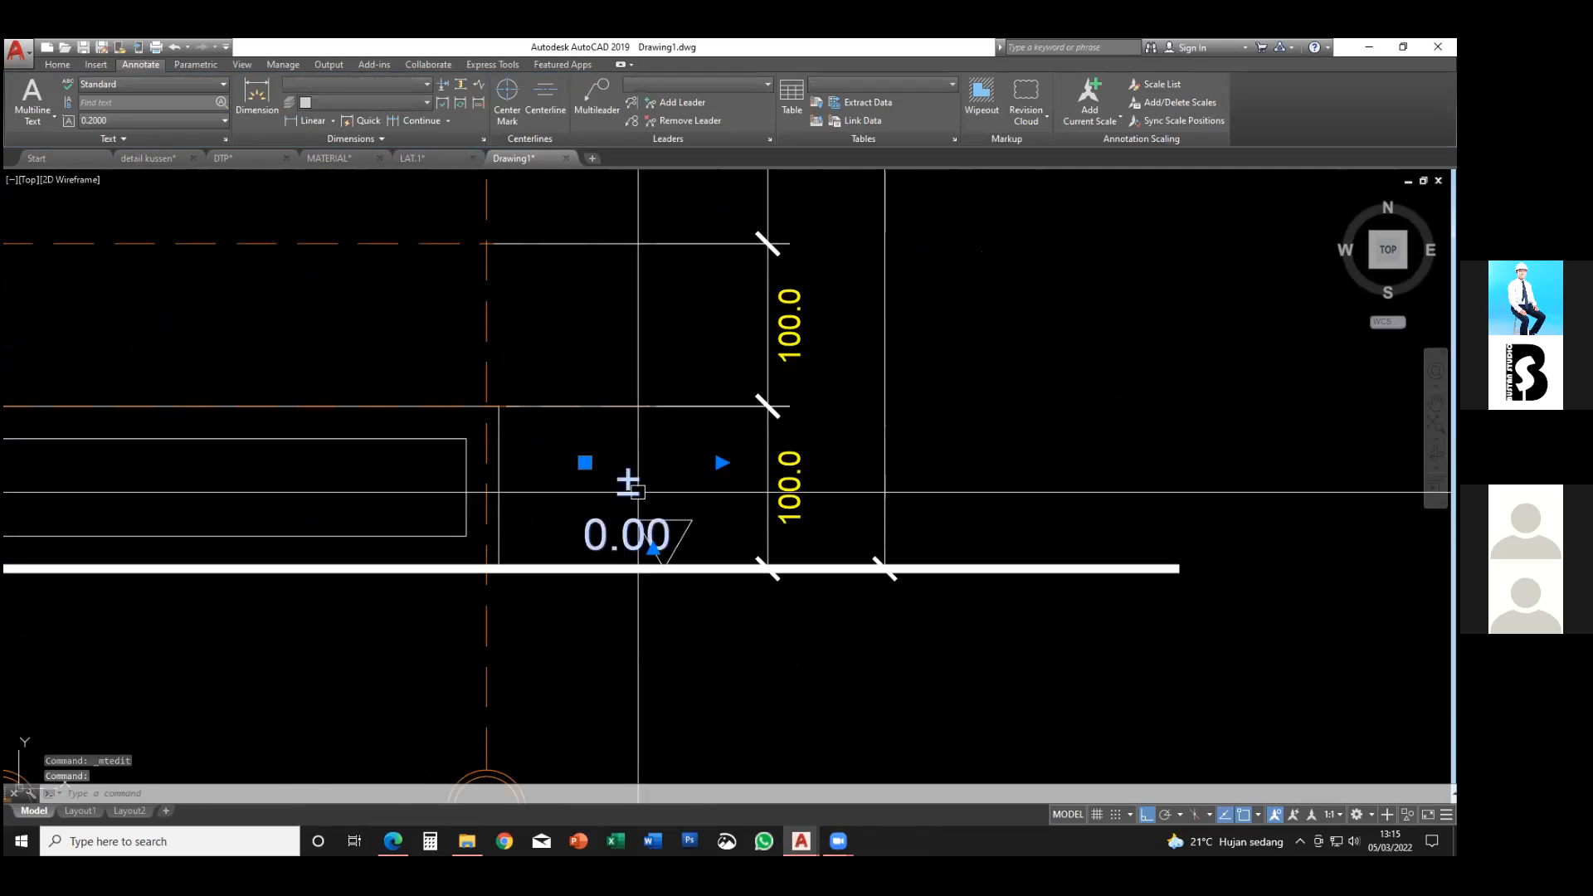
pyautogui.click(720, 463)
pyautogui.click(820, 462)
pyautogui.press('Escape')
pyautogui.doubleClick(725, 487)
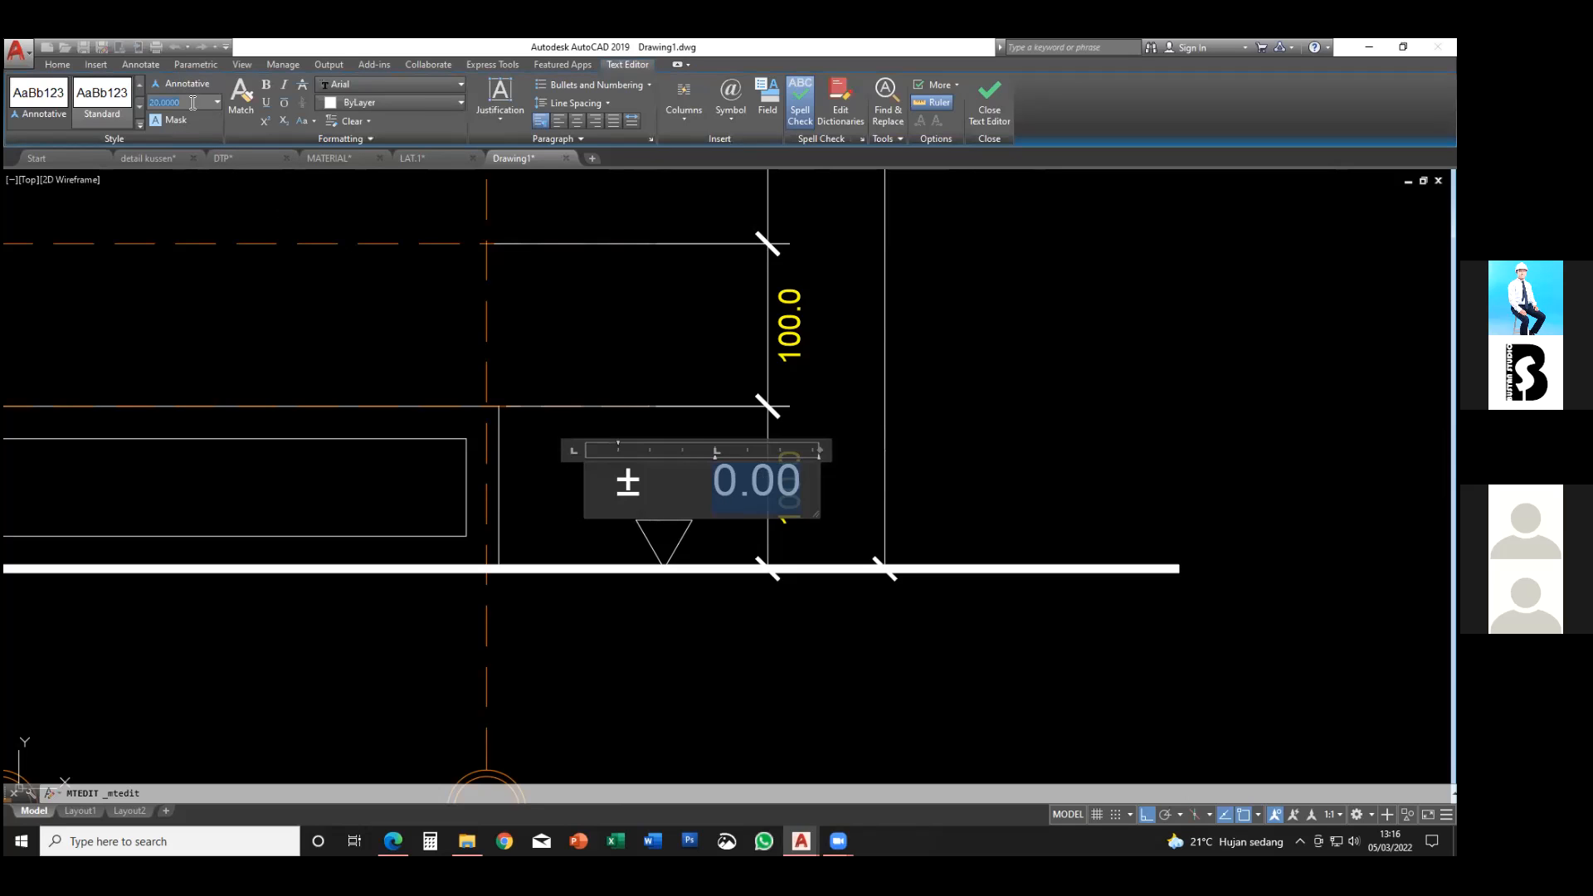
pyautogui.press('Return')
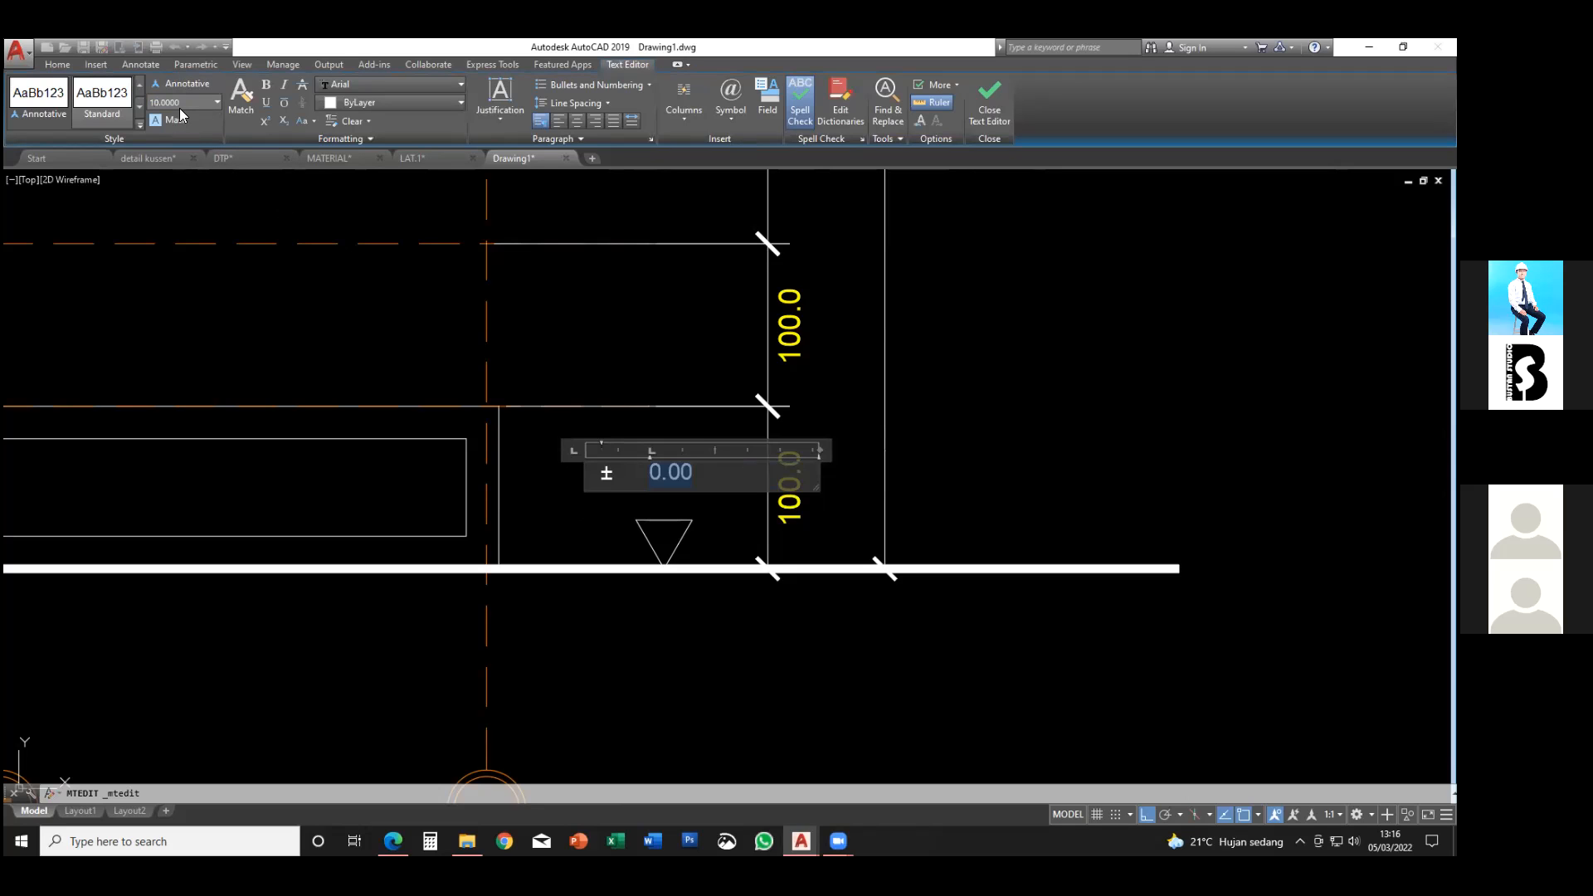
pyautogui.click(500, 407)
# - Try to re-enter the Plus/Minus symbol in the level text, and undo the latest text edits
pyautogui.doubleClick(650, 475)
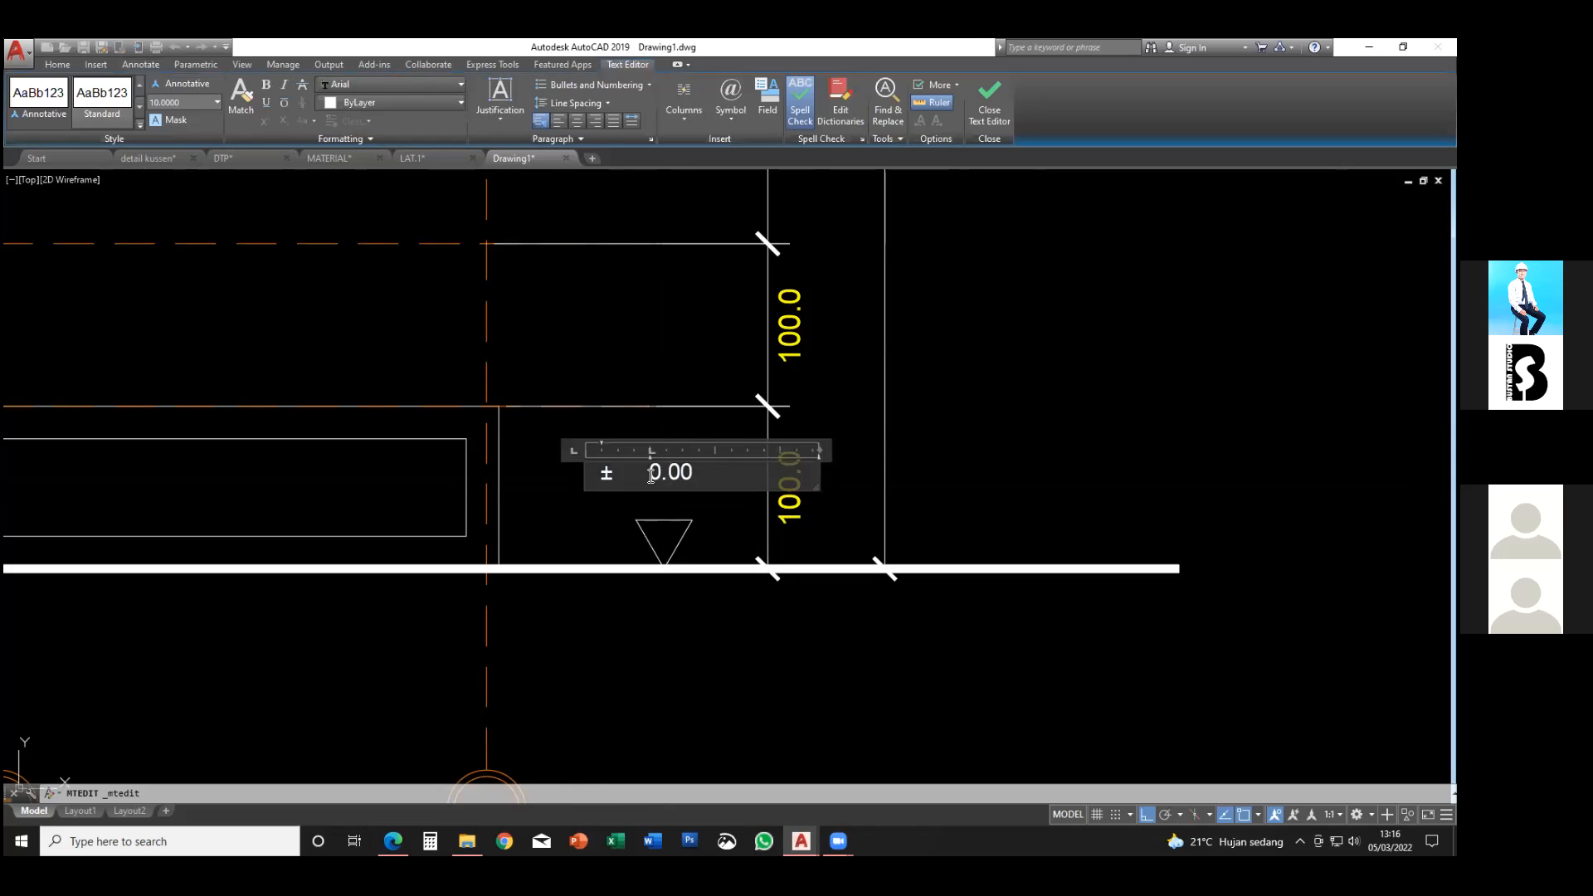
pyautogui.click(731, 99)
pyautogui.click(738, 159)
pyautogui.click(597, 519)
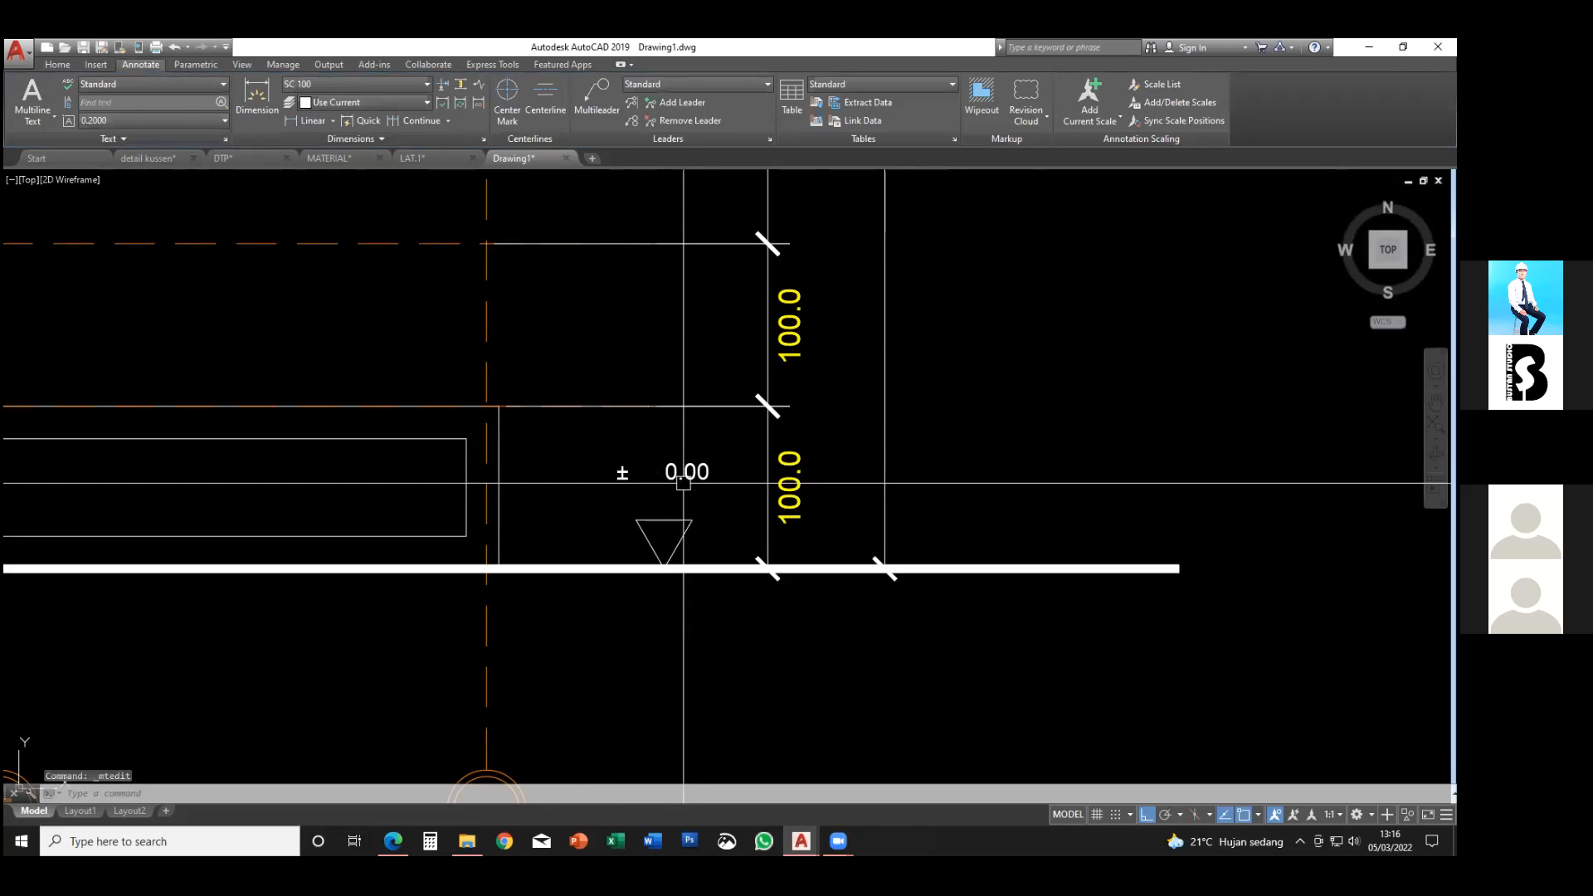
pyautogui.hotkey('ctrl', 'z')
pyautogui.click(646, 476)
pyautogui.hotkey('ctrl', 'z')
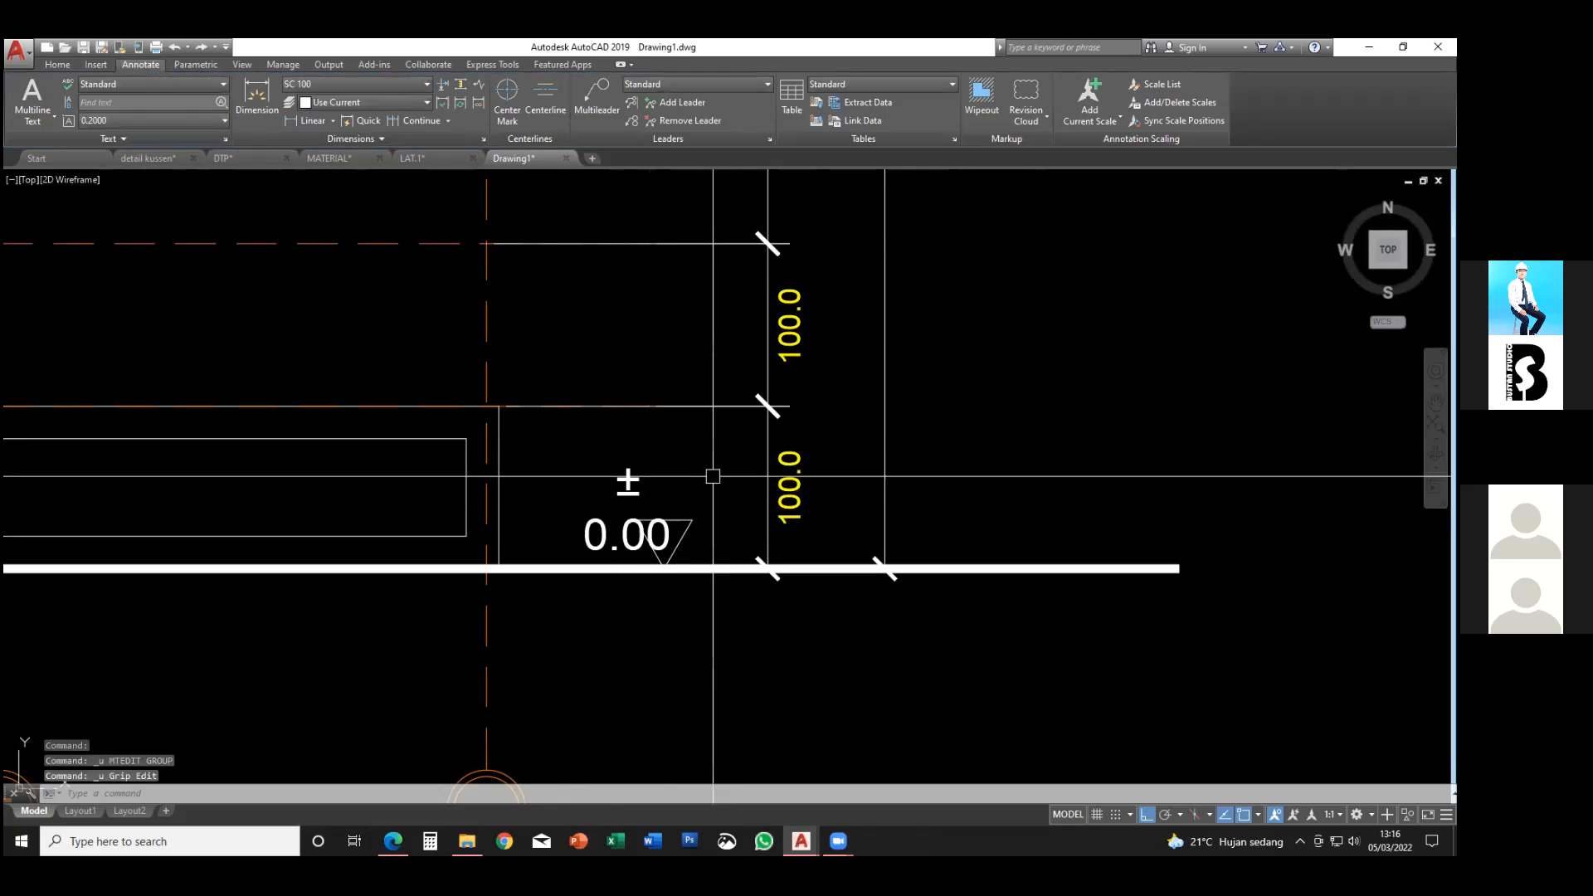
# - Replace the spaced symbol with a Plus/Minus sign directly before 0.00 in the level text
pyautogui.doubleClick(652, 473)
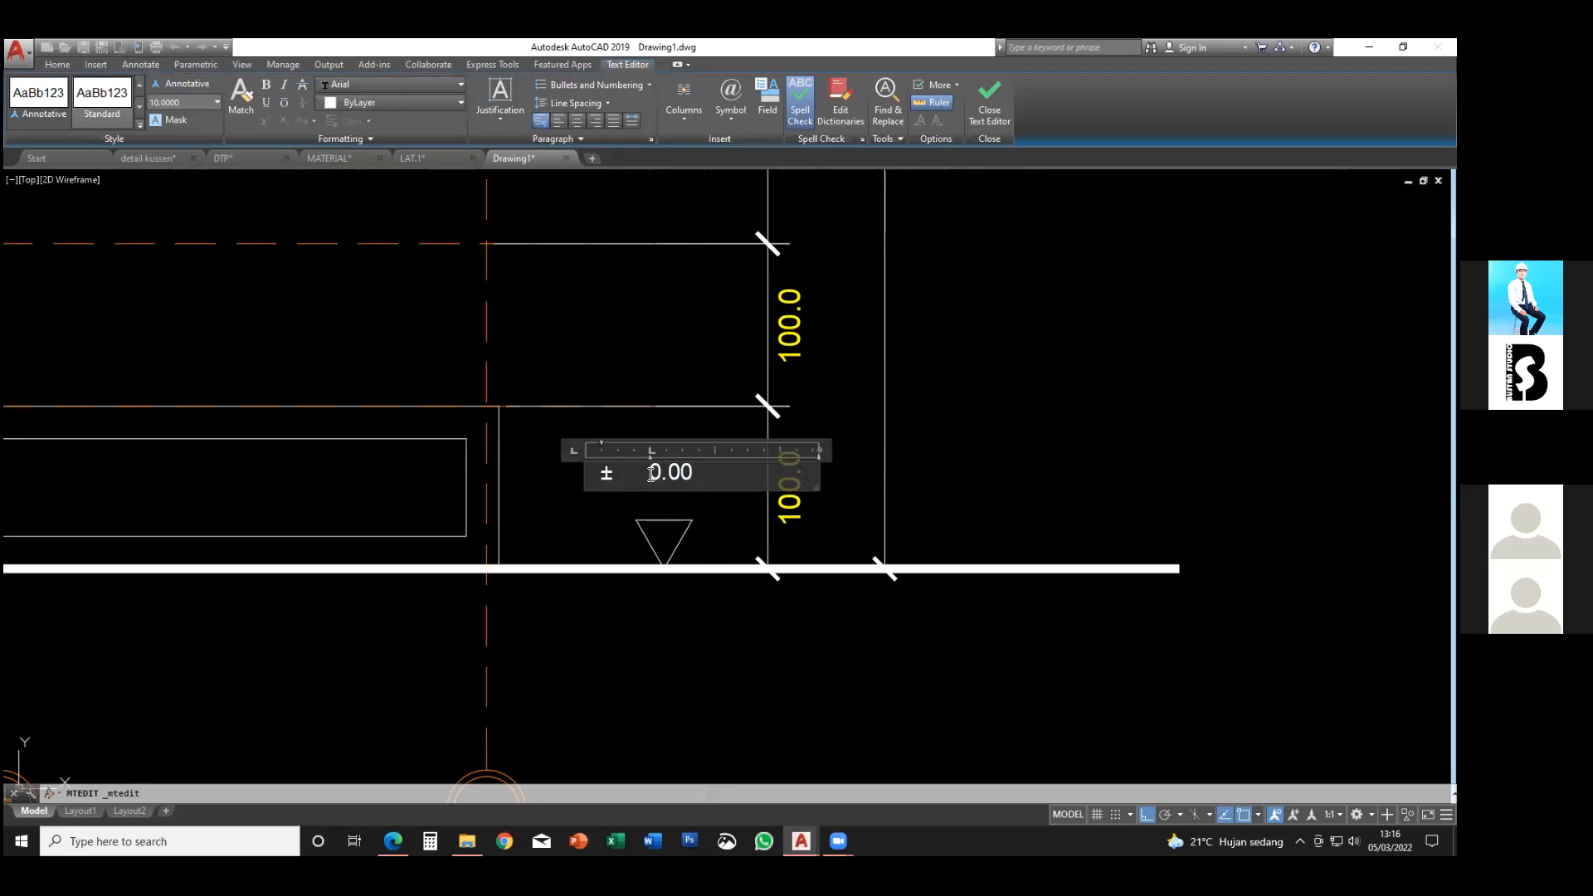
pyautogui.click(731, 99)
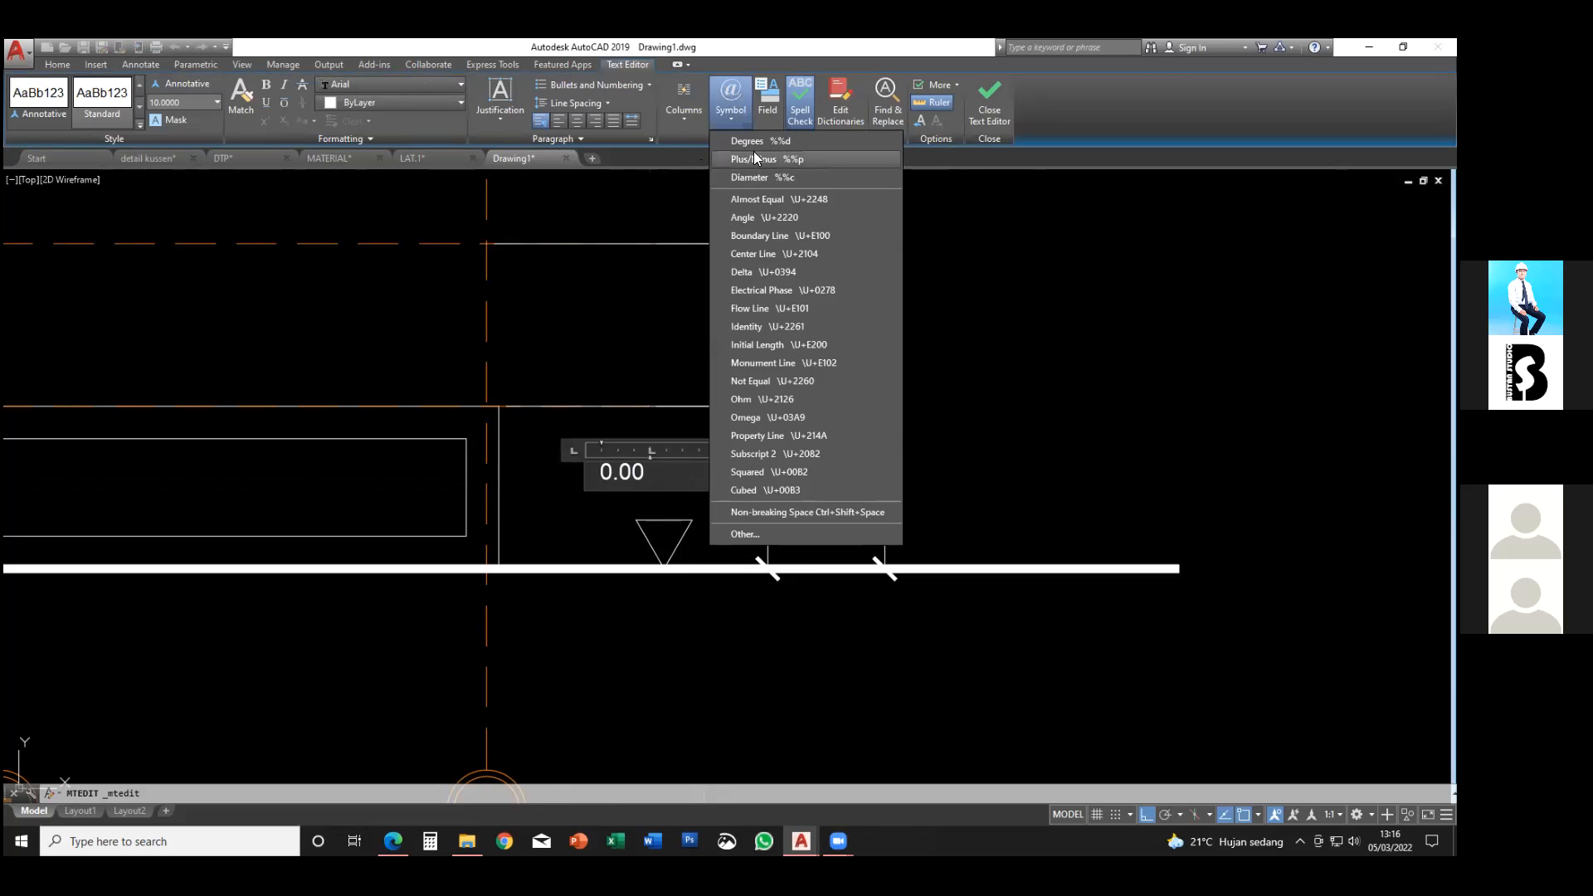
pyautogui.click(753, 159)
pyautogui.click(660, 355)
# - Move the ±0.00 text freely, with Ortho off, so it sits centred just above the triangle
pyautogui.scroll(3, 630, 465)
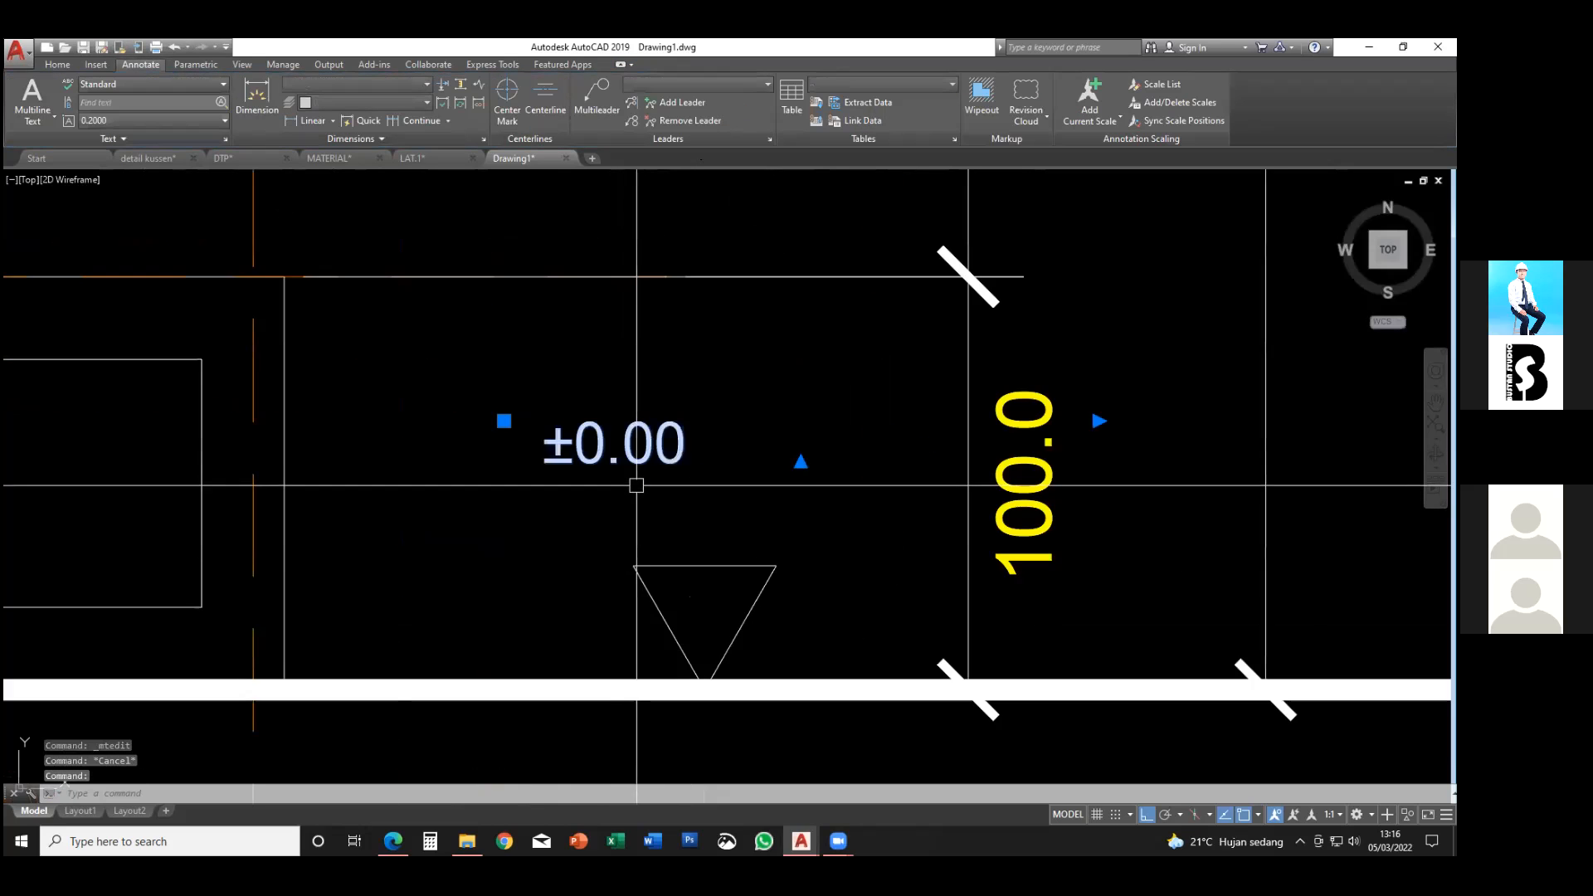
pyautogui.write('m')
pyautogui.press('Return')
pyautogui.click(507, 444)
pyautogui.moveTo(757, 475); pyautogui.dragTo(759, 454, button='middle')
pyautogui.press('F8')
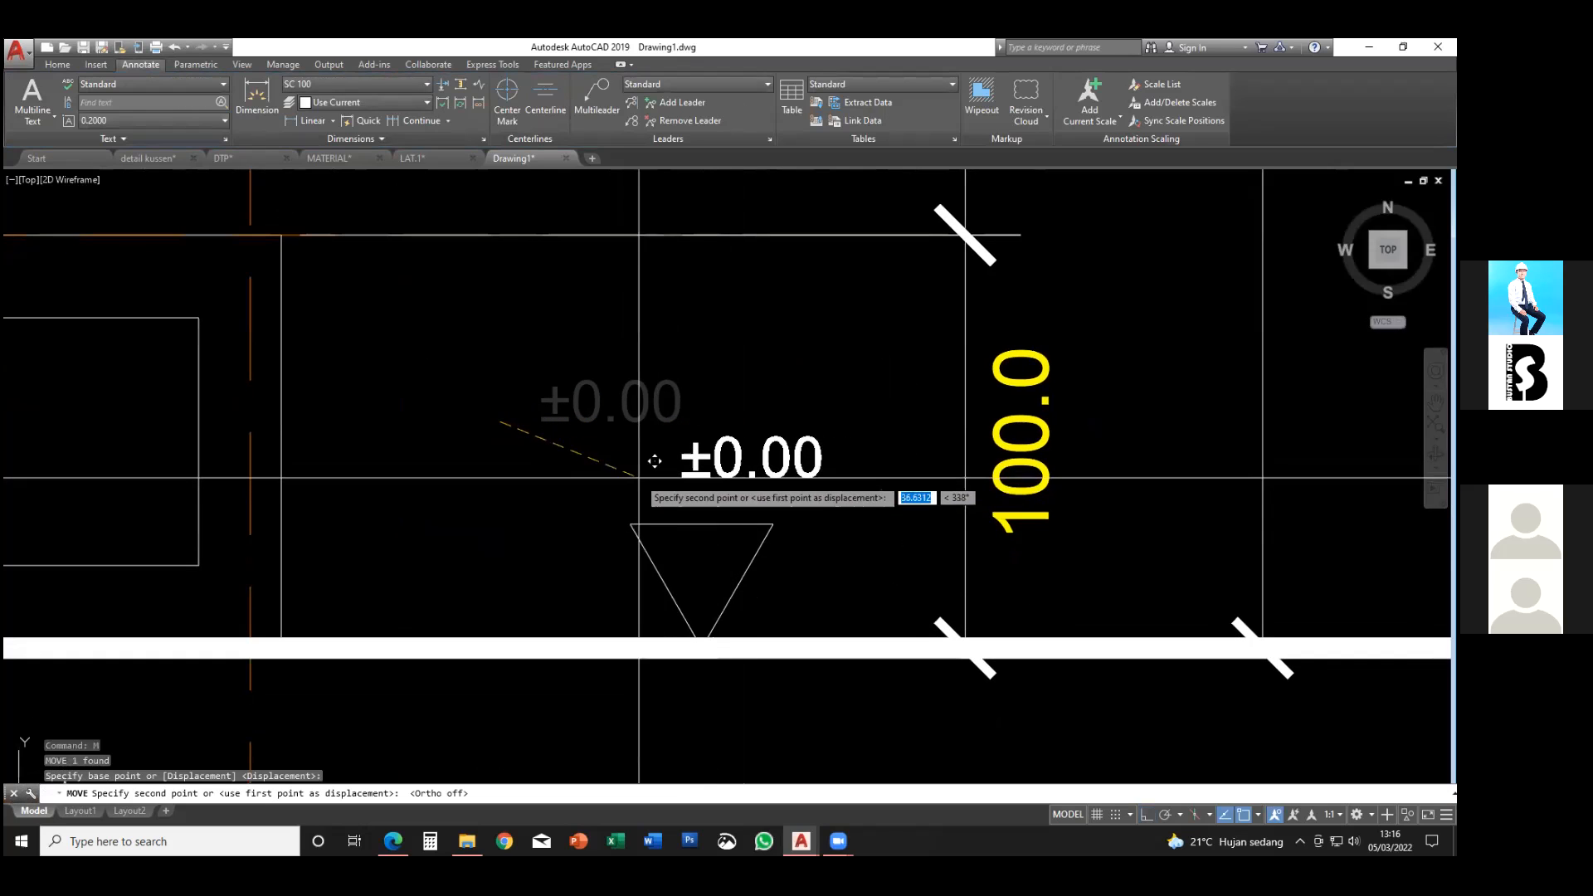
pyautogui.click(612, 489)
pyautogui.press('Escape')
pyautogui.scroll(-4, 623, 484)
pyautogui.moveTo(648, 483)
pyautogui.mouseDown(button='middle')
pyautogui.moveTo(728, 455)
pyautogui.moveTo(734, 428)
pyautogui.mouseUp(button='middle')
pyautogui.scroll(1, 712, 467)
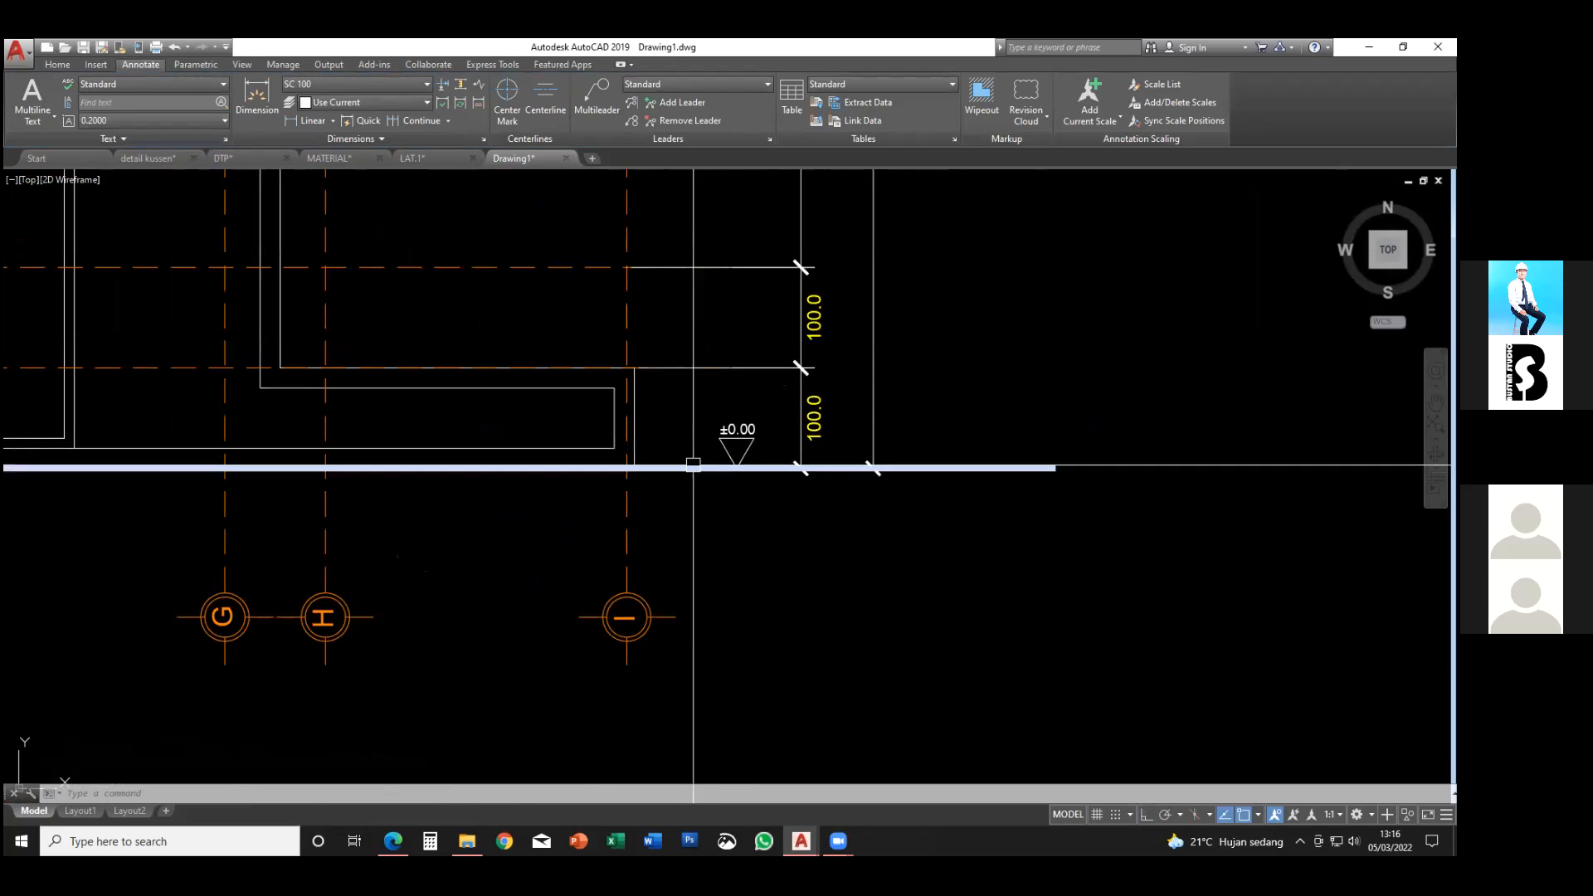
# - Check the height of the LANTAI KERAMIK level above the ground line in the reference PDF, and return to the drawing
pyautogui.moveTo(801, 841)
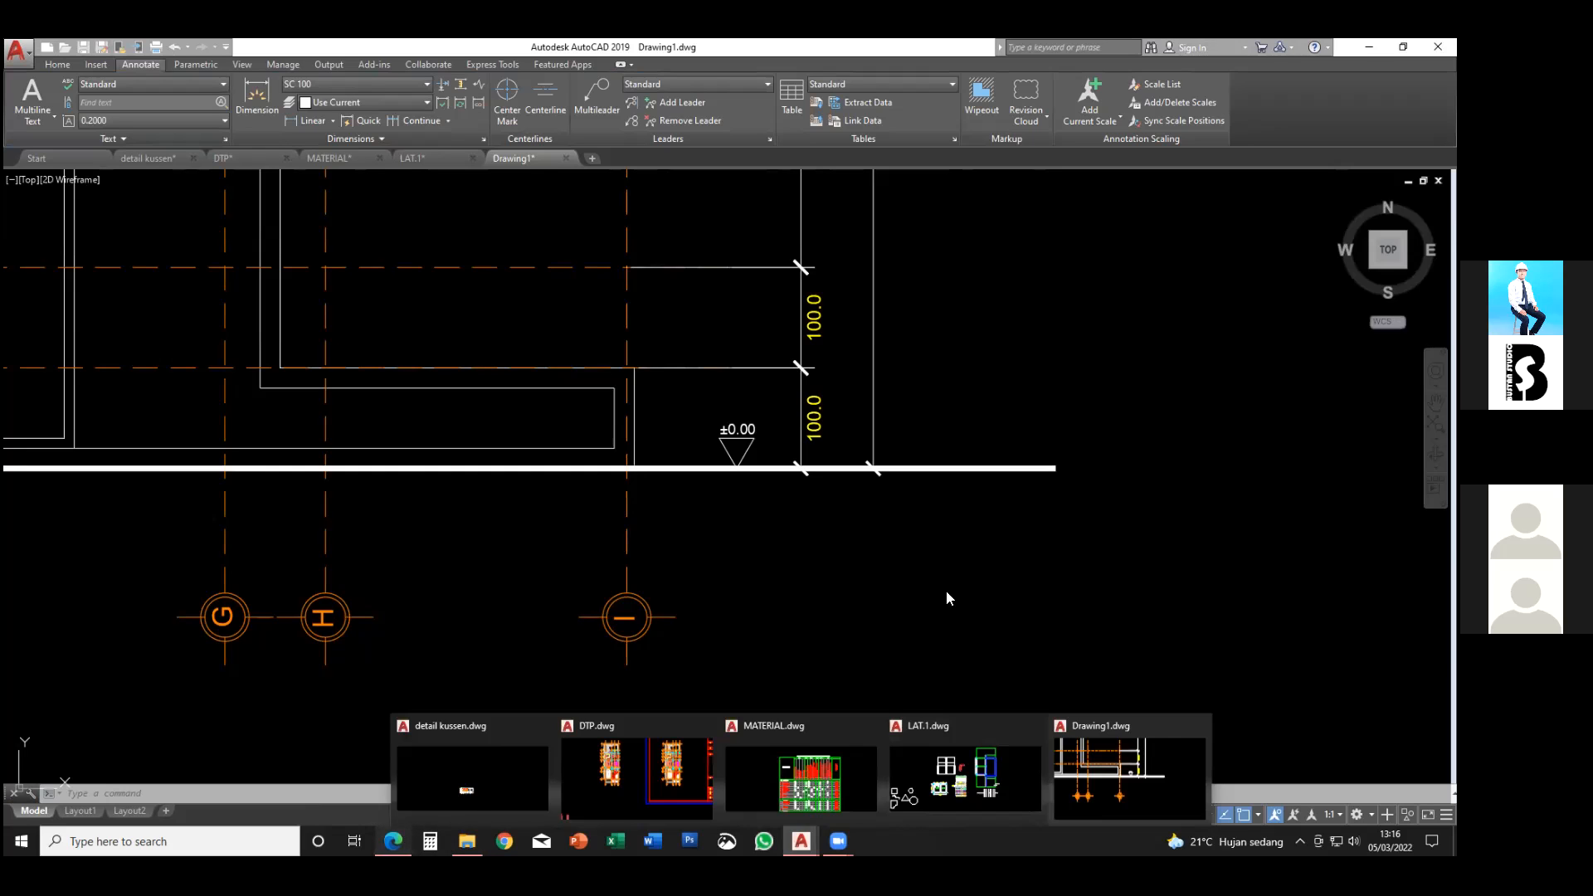
pyautogui.hotkey('alt', 'Tab')
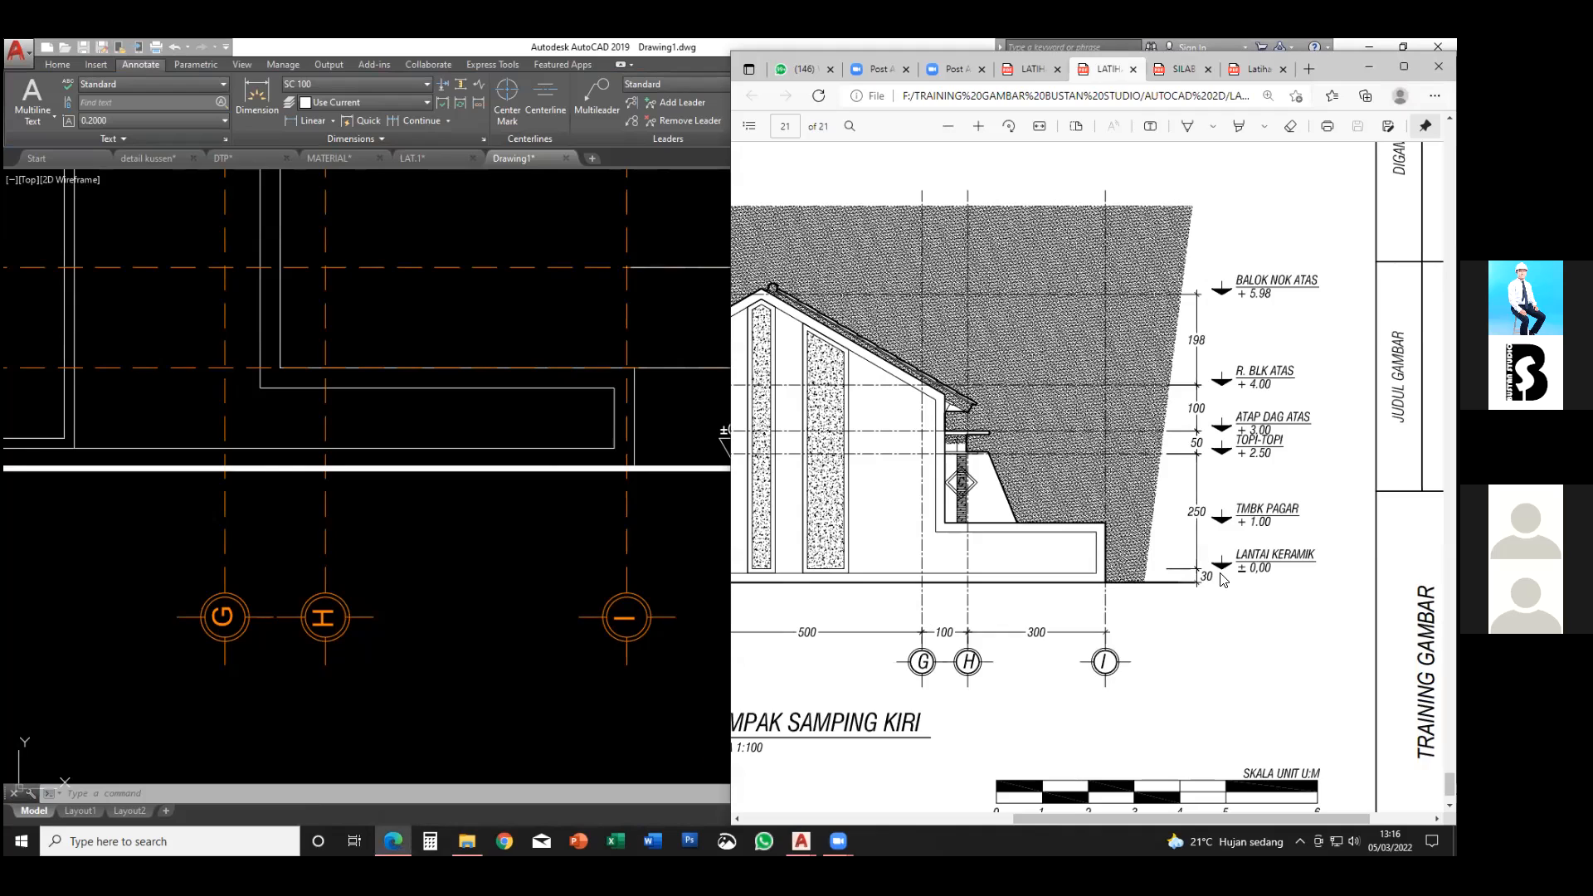
pyautogui.click(526, 558)
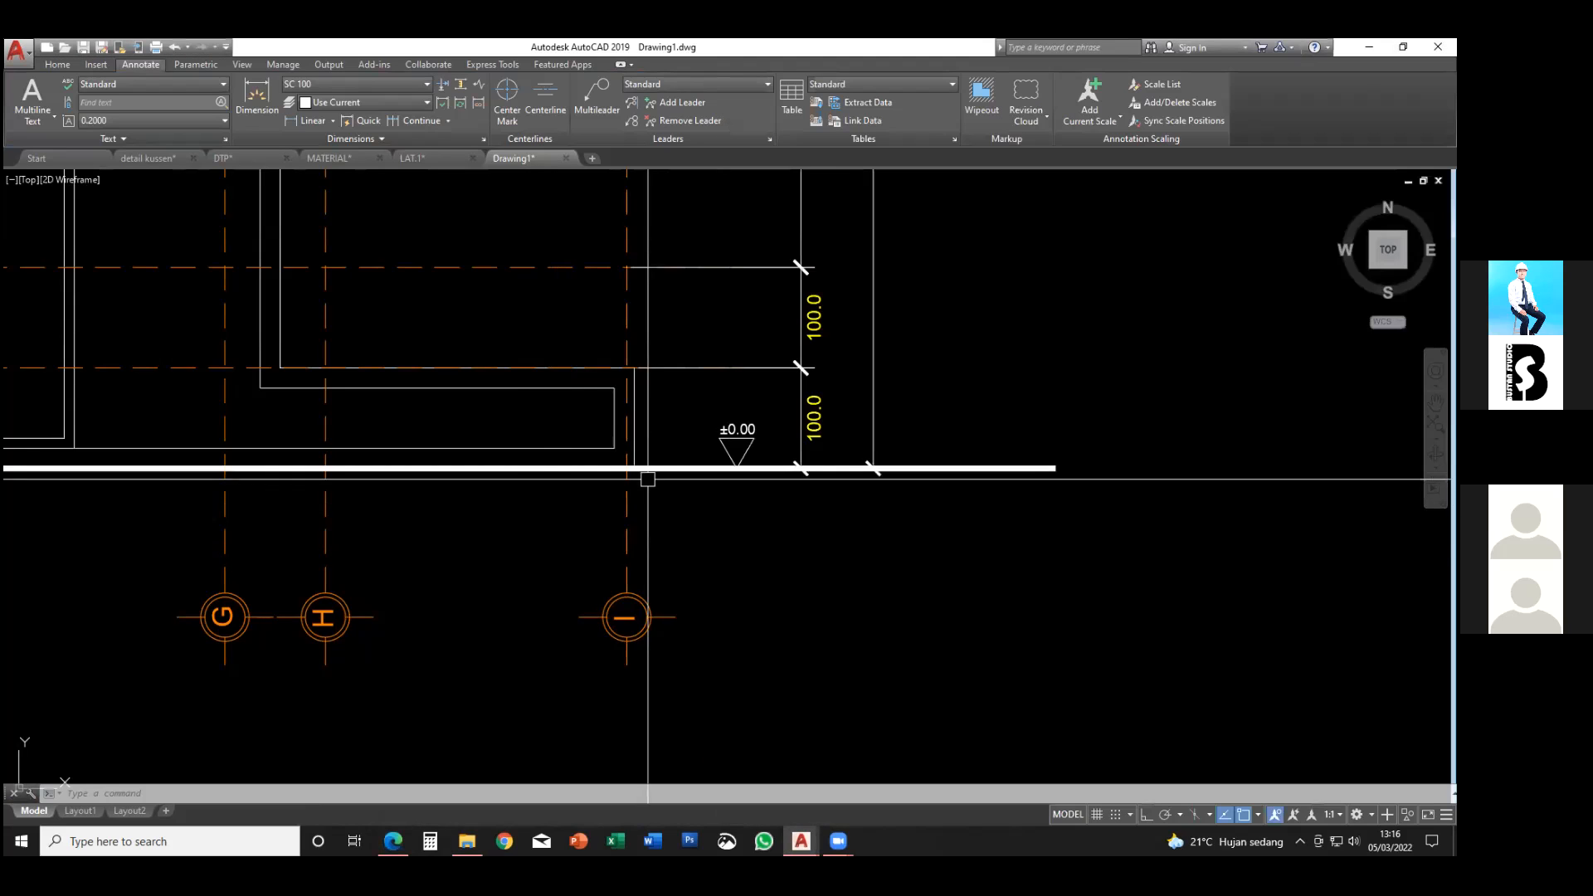
pyautogui.scroll(2, 697, 349)
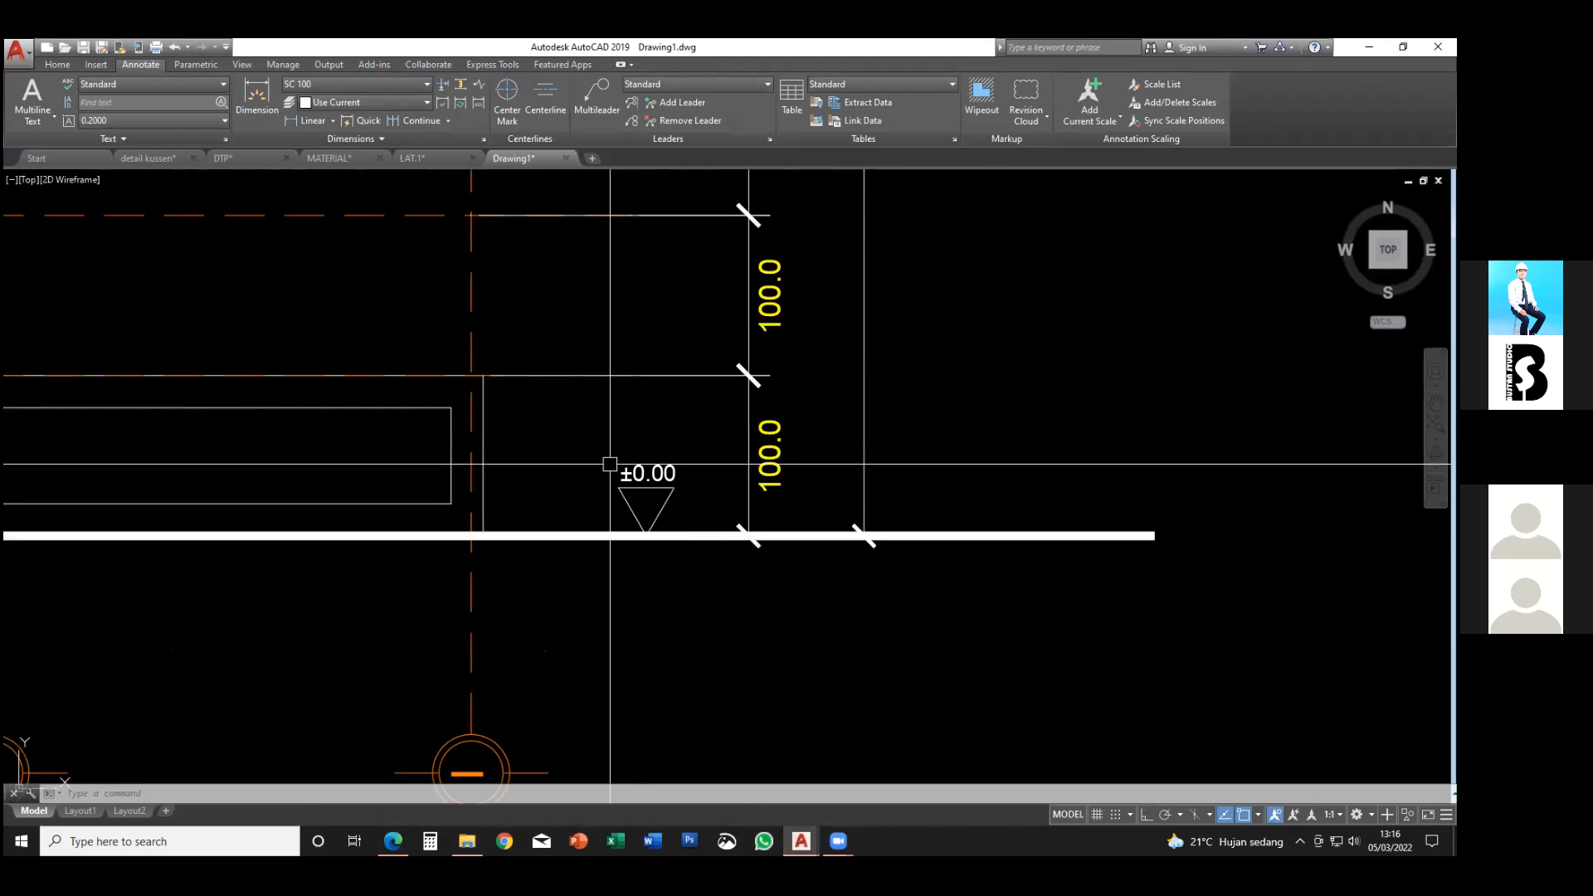
pyautogui.write('o')
pyautogui.press('Return')
pyautogui.write('30')
pyautogui.press('Return')
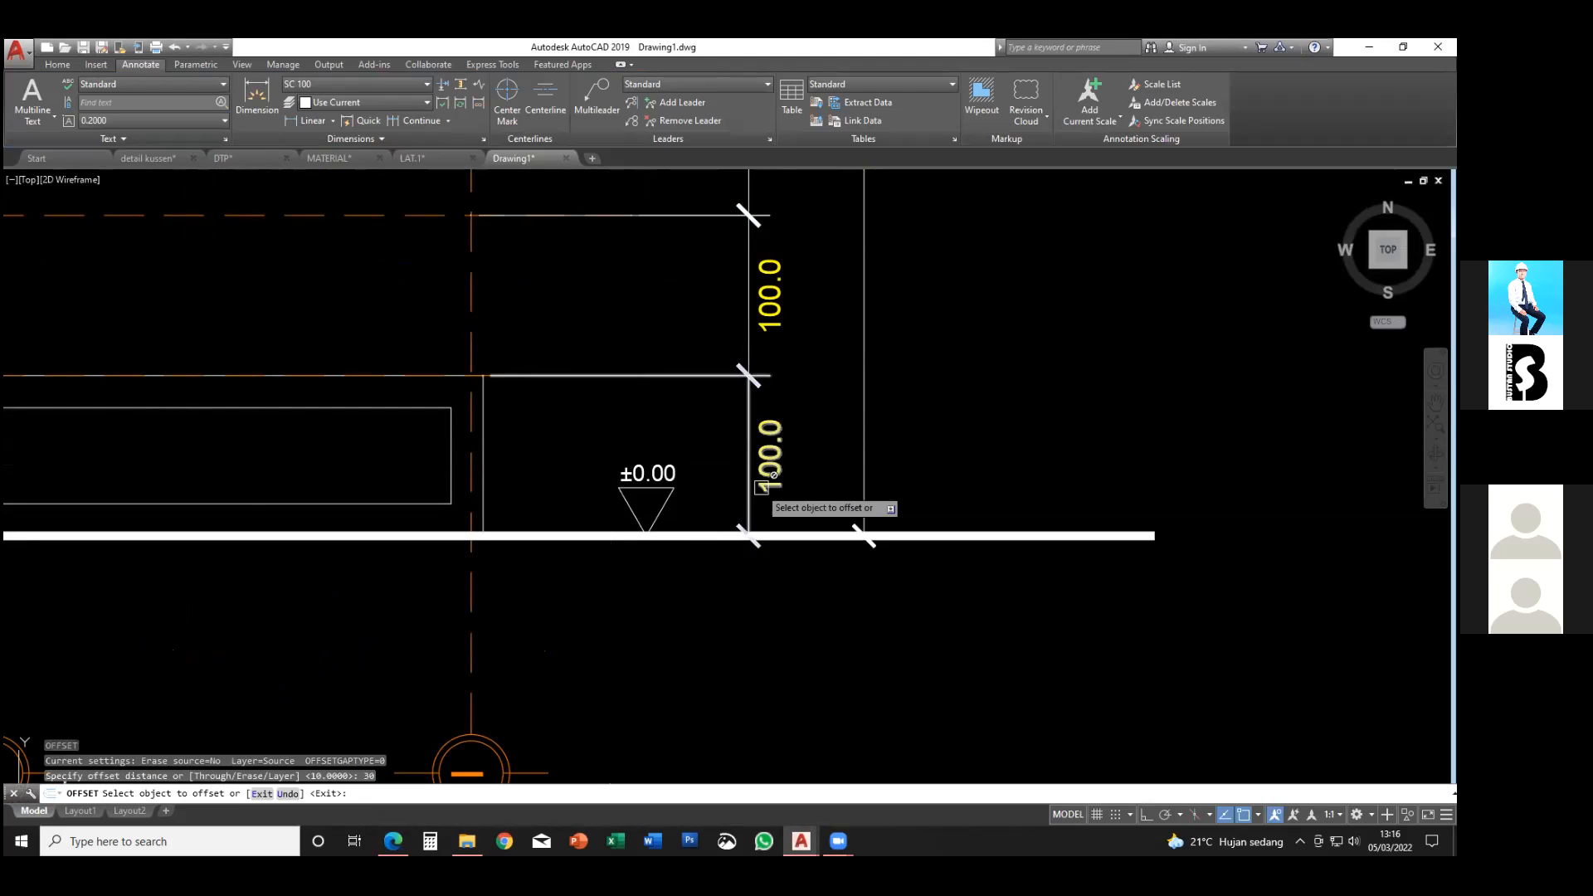
pyautogui.scroll(-3, 618, 520)
pyautogui.press('Escape')
# - Copy the lowest dashed level line 70 units straight down, with Ortho on, to mark the floor level
pyautogui.click(569, 458)
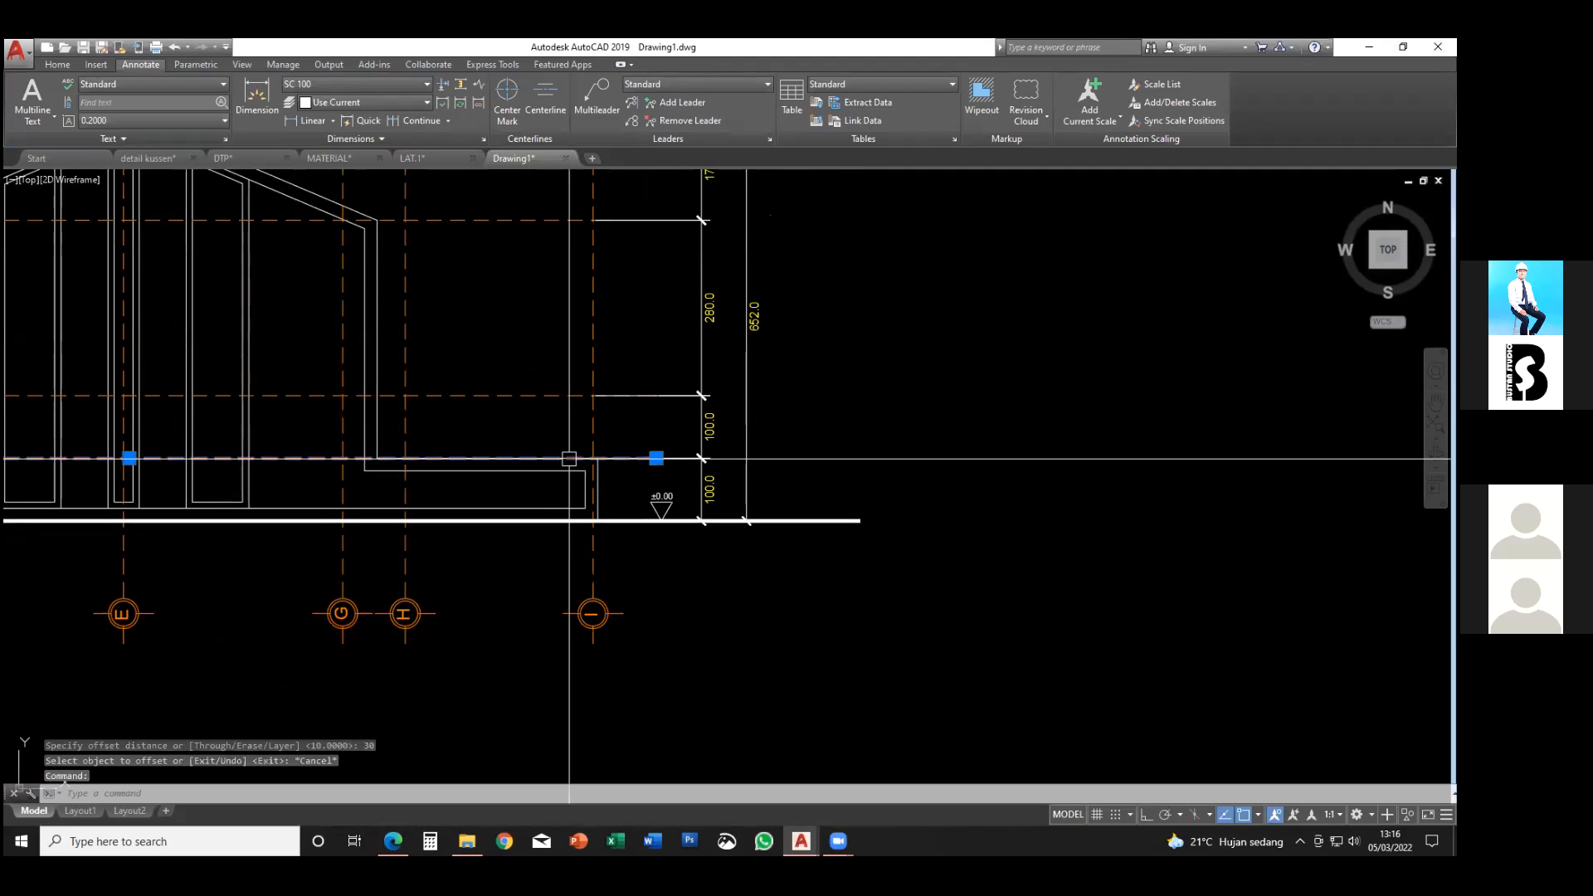
pyautogui.moveTo(593, 484); pyautogui.dragTo(593, 473, button='middle')
pyautogui.write('co')
pyautogui.press('Return')
pyautogui.click(620, 459)
pyautogui.scroll(2, 631, 468)
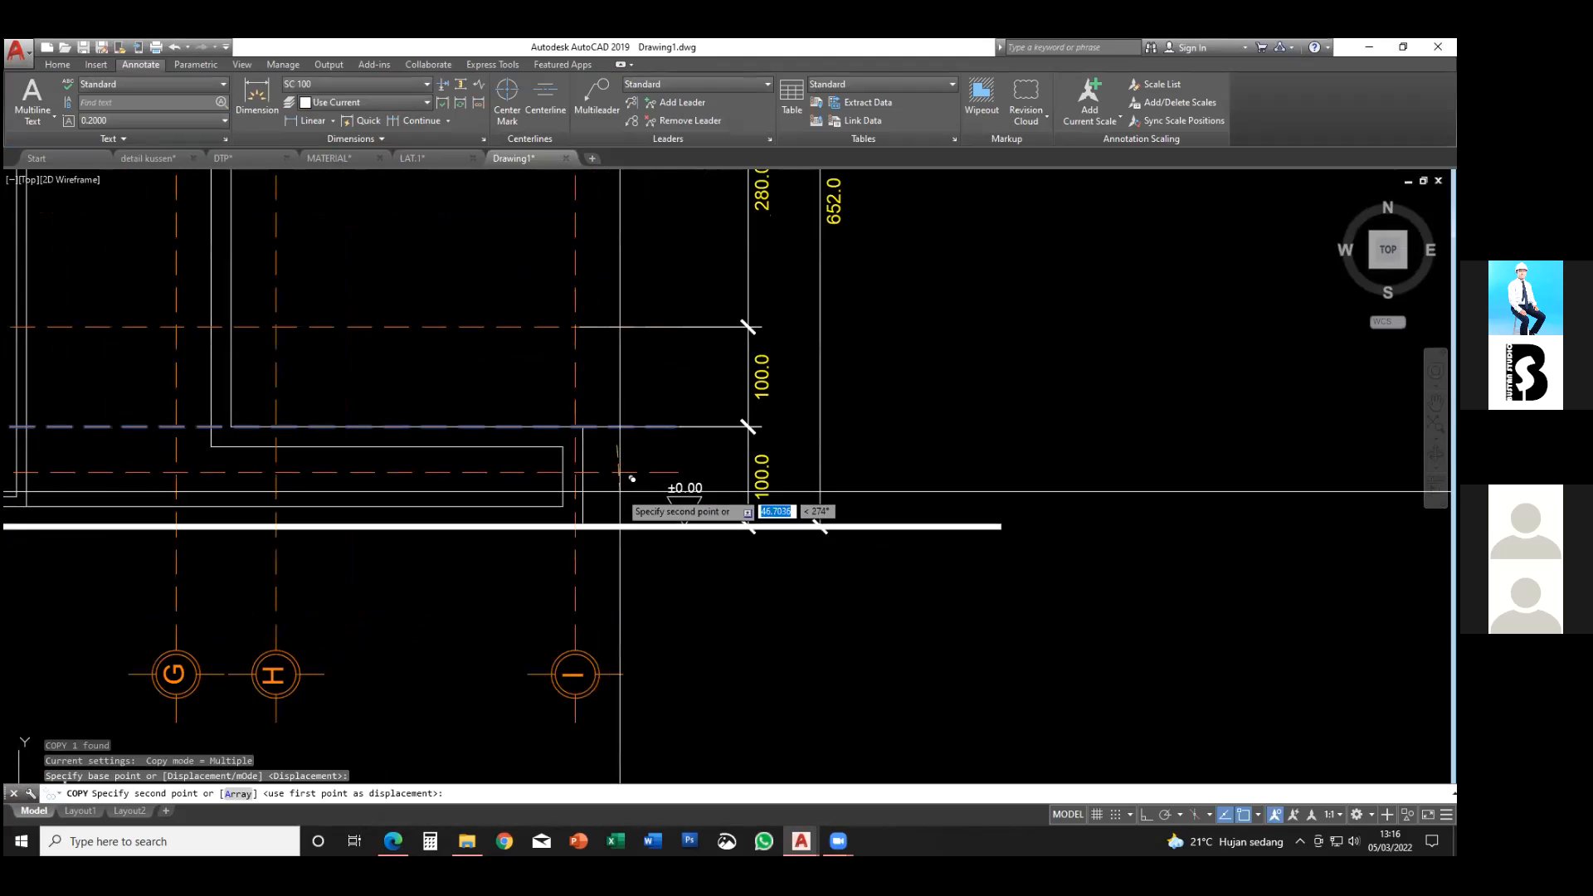
pyautogui.press('F7')
pyautogui.press('F7')
pyautogui.write('70')
pyautogui.press('Return')
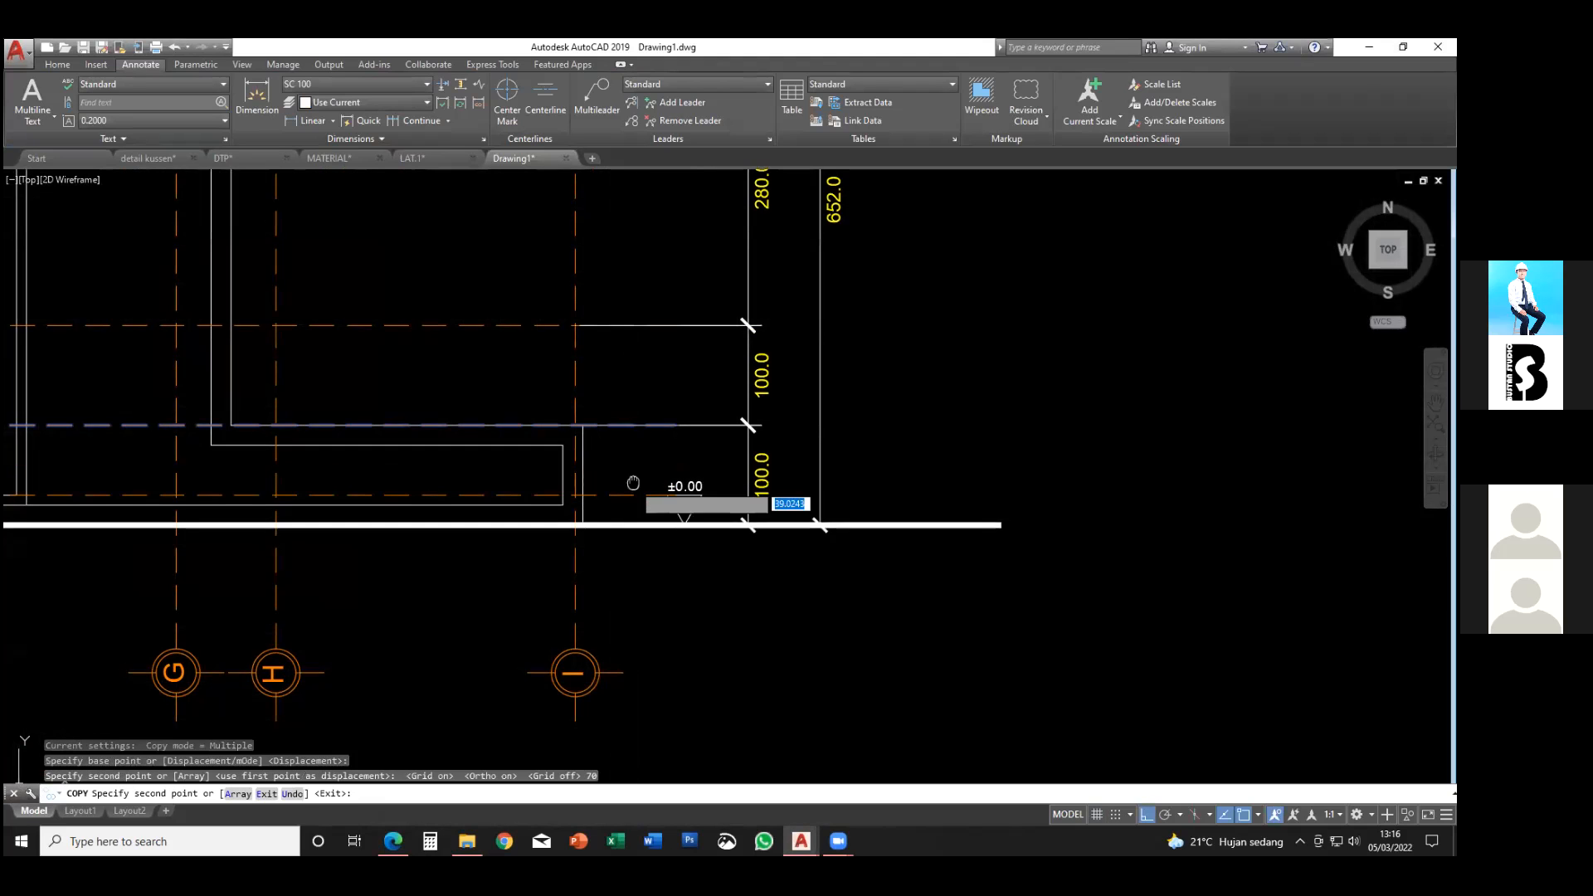
pyautogui.scroll(4, 681, 506)
pyautogui.press('Escape')
# - Move the triangle marker with its ±0.00 text straight up so its tip rests on the dashed floor level line
pyautogui.moveTo(739, 512); pyautogui.dragTo(703, 462)
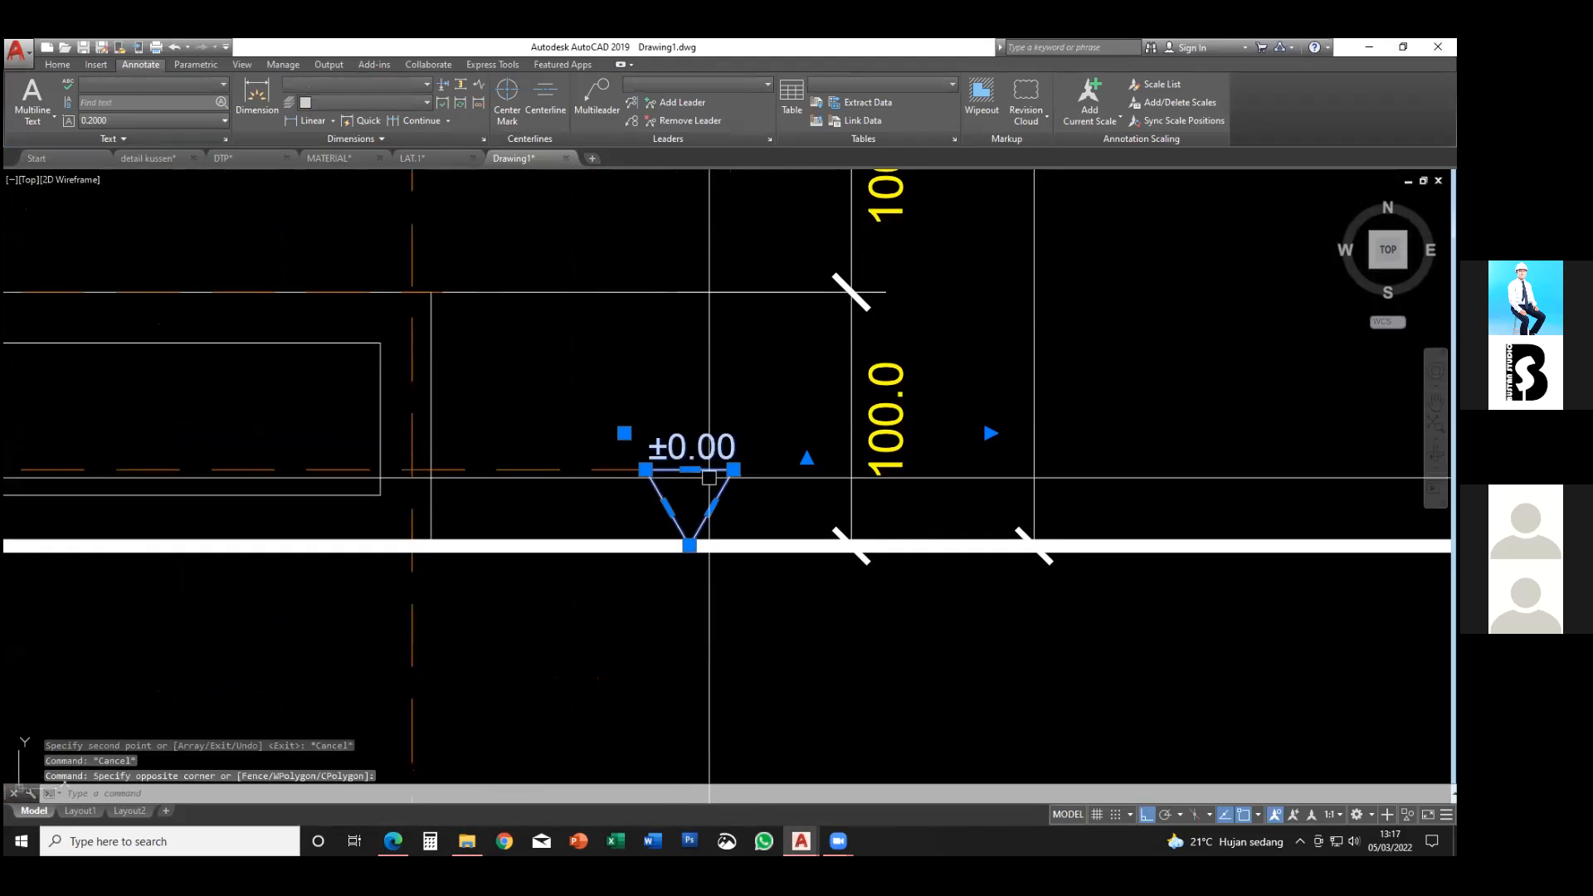
pyautogui.write('m')
pyautogui.press('Return')
pyautogui.click(689, 545)
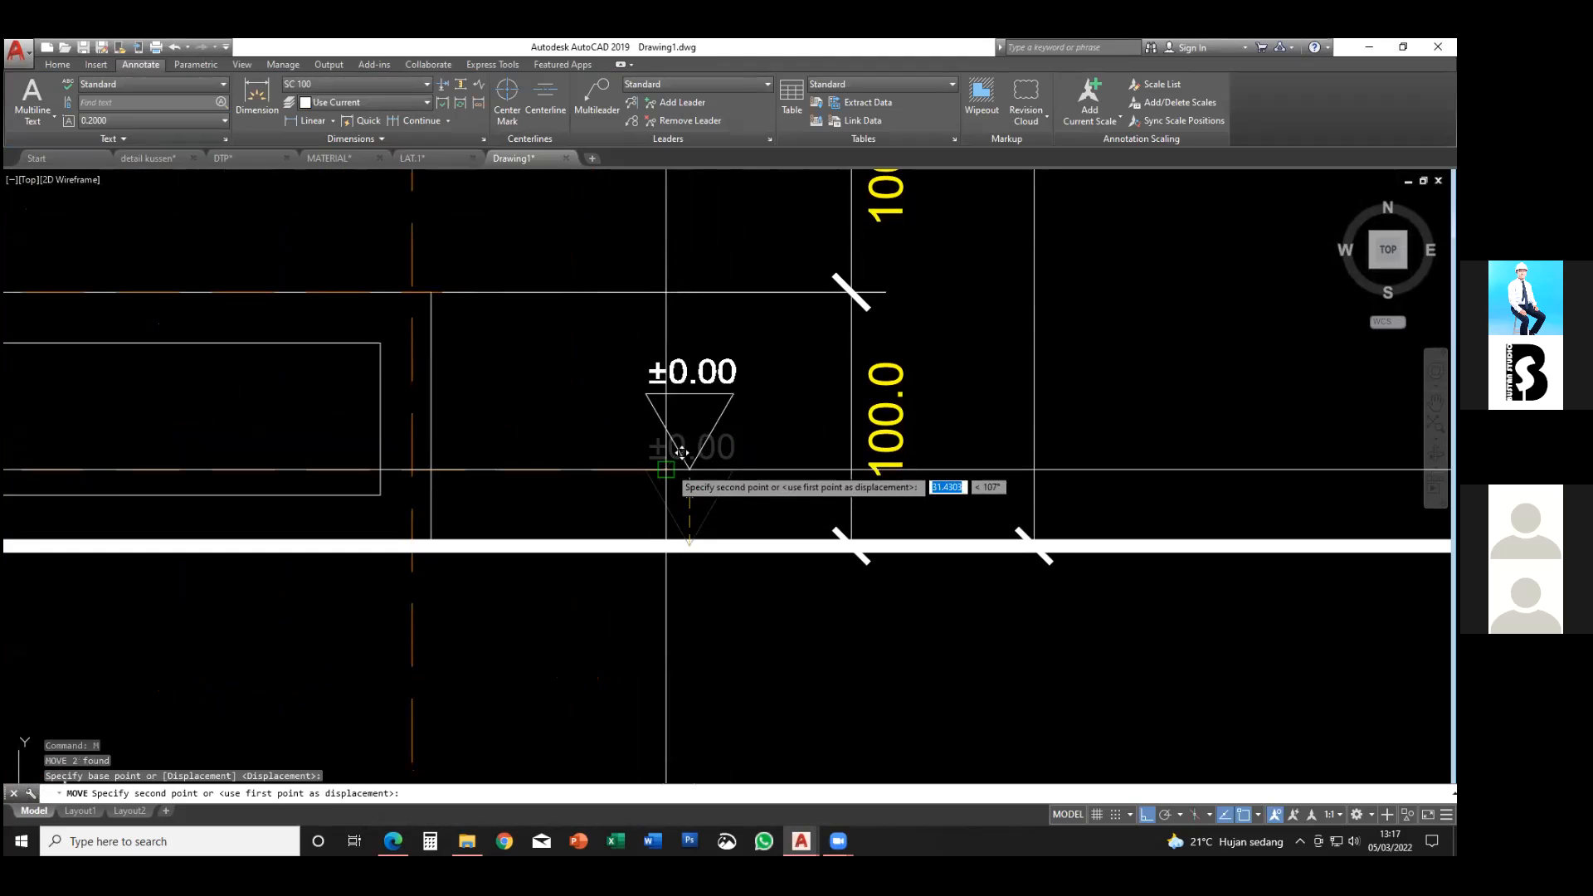
pyautogui.press('Escape')
pyautogui.scroll(-3, 676, 452)
pyautogui.moveTo(692, 468); pyautogui.dragTo(677, 492, button='middle')
pyautogui.scroll(2, 678, 492)
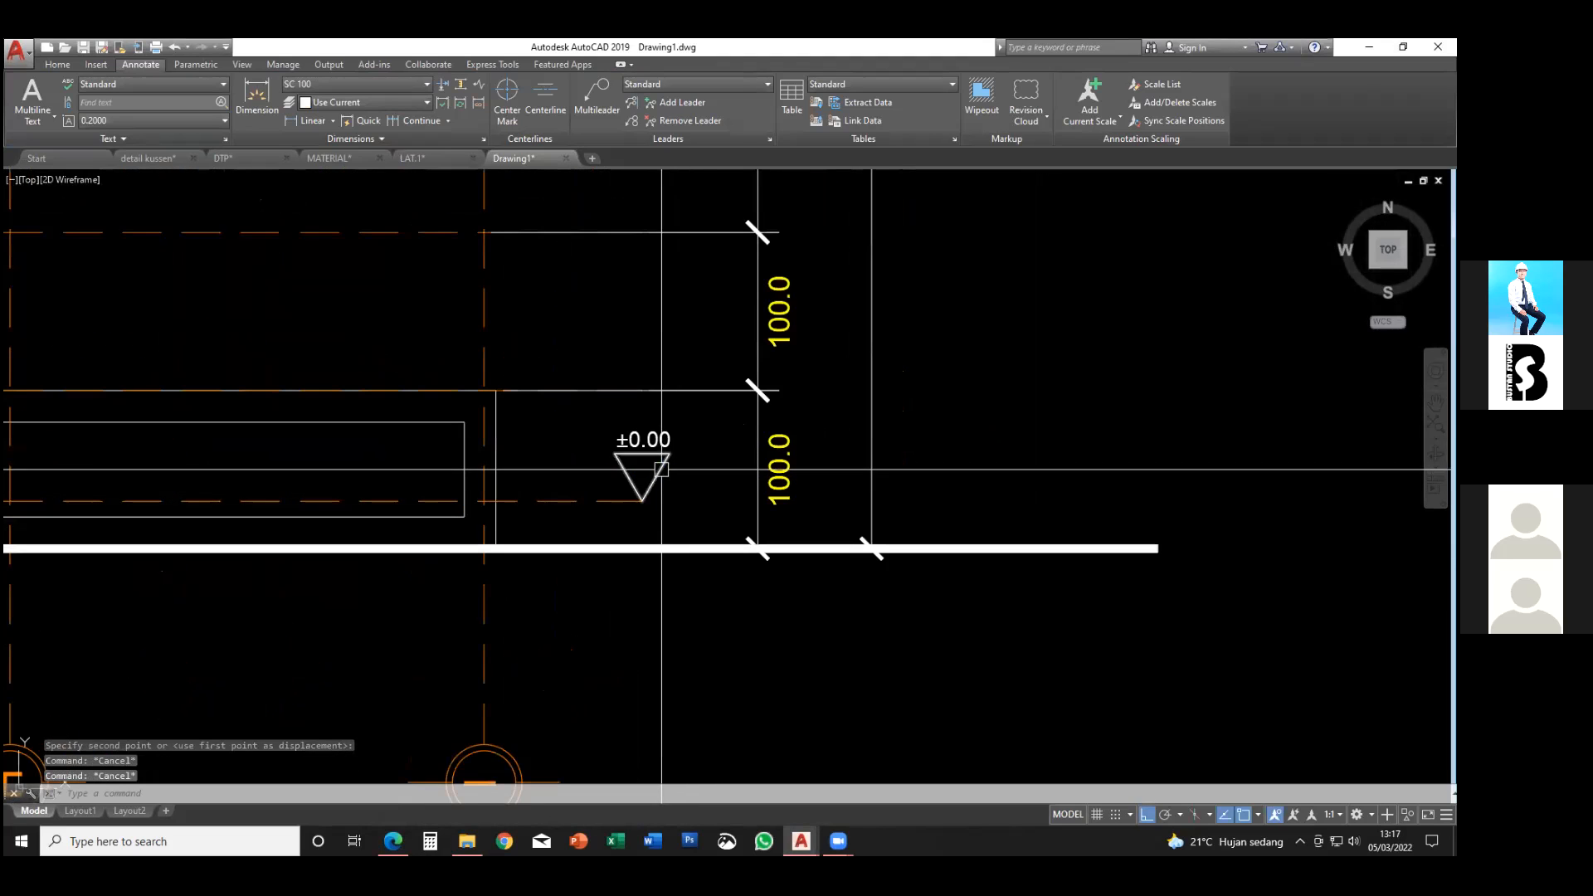
pyautogui.press('Escape')
# - Shorten the lowest height dimension by moving its upper end to the floor level line at the ±0.00 marker's tip
pyautogui.scroll(-5, 675, 485)
pyautogui.scroll(2, 676, 486)
pyautogui.moveTo(679, 492); pyautogui.dragTo(658, 473)
pyautogui.press('Escape')
pyautogui.click(723, 481)
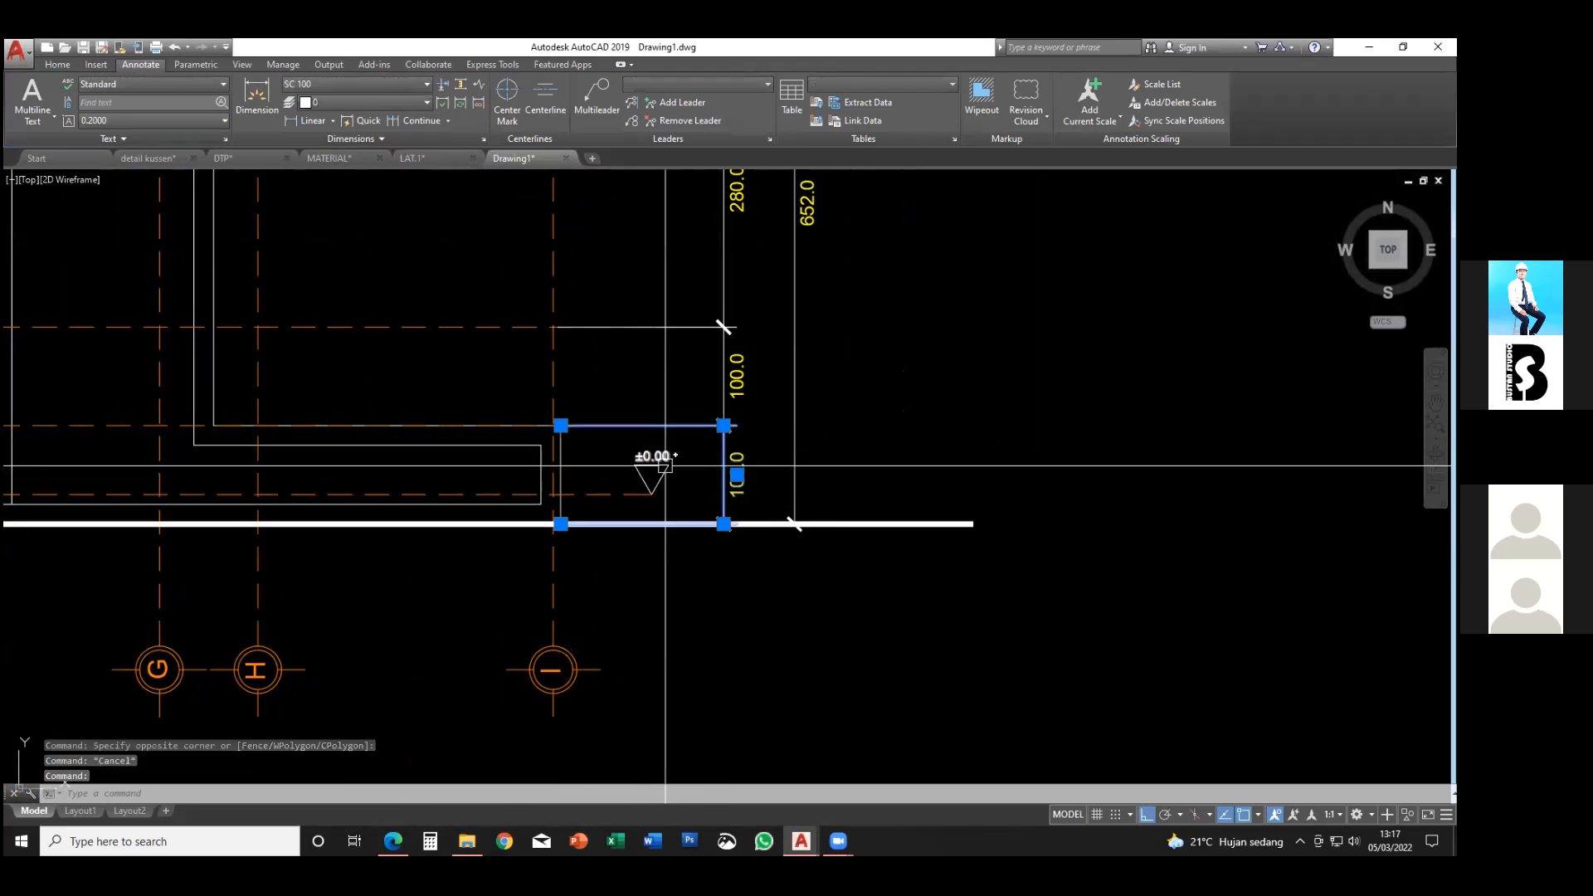
pyautogui.click(561, 425)
pyautogui.click(651, 494)
pyautogui.press('Escape')
# - Copy the shortened dimension up onto the floor level line and stretch the copy's upper end to the next dashed level line
pyautogui.click(723, 505)
pyautogui.moveTo(706, 507); pyautogui.dragTo(703, 496, button='middle')
pyautogui.write('co')
pyautogui.press('space')
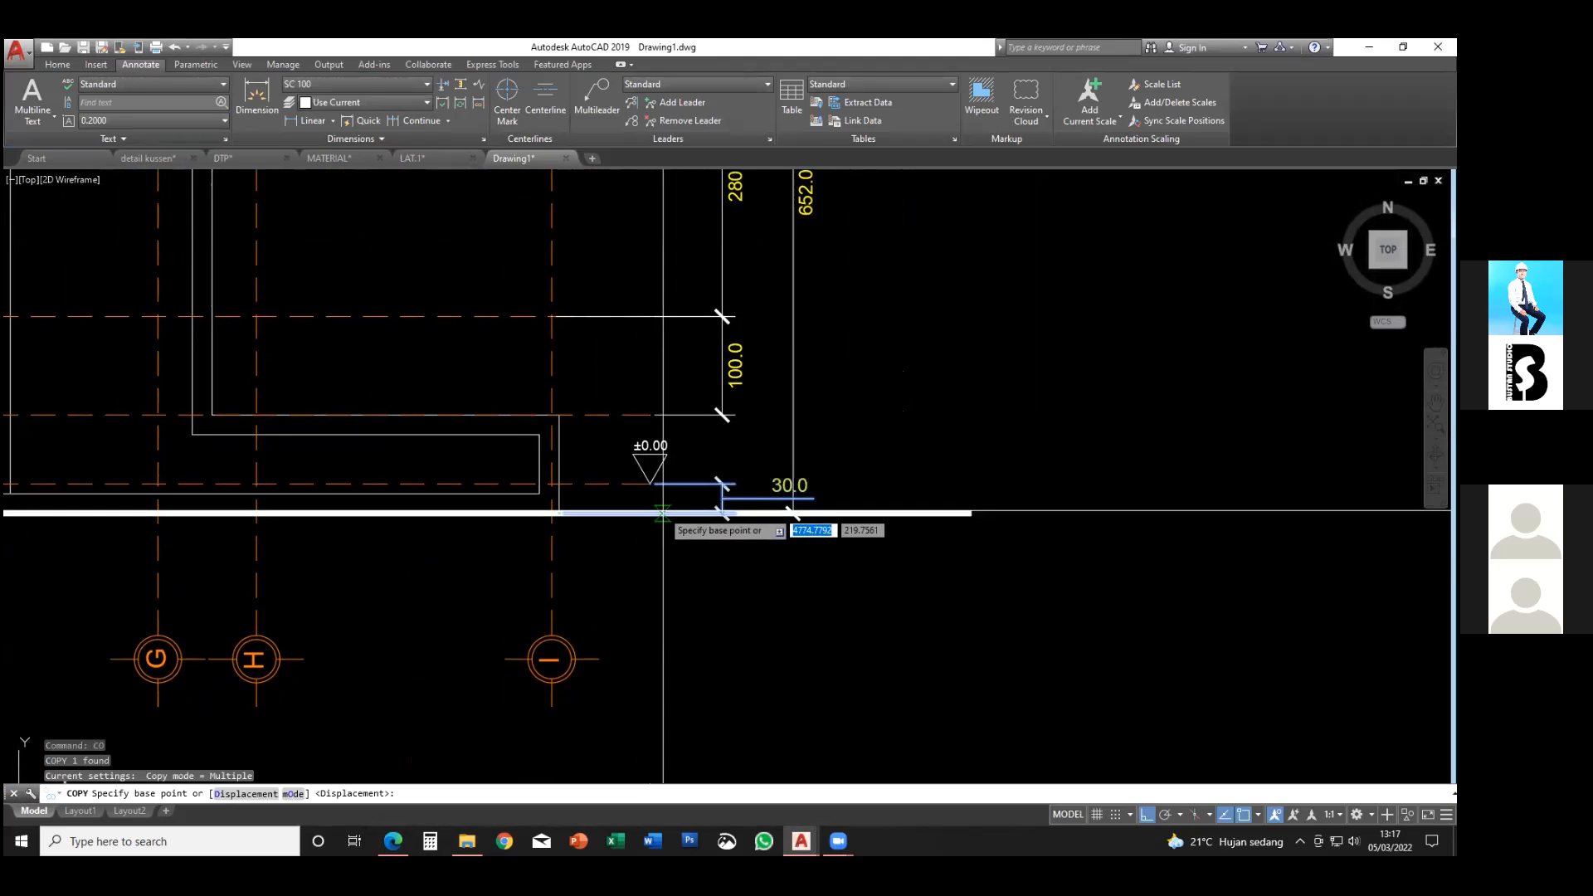
pyautogui.click(649, 513)
pyautogui.click(653, 485)
pyautogui.press('Escape')
pyautogui.click(686, 455)
pyautogui.click(650, 454)
pyautogui.click(650, 415)
pyautogui.press('Escape')
pyautogui.press('Escape')
# - Copy the ±0.00 triangle marker and text straight up to the next dashed level line
pyautogui.moveTo(685, 422); pyautogui.dragTo(636, 449, button='middle')
pyautogui.click(685, 469)
pyautogui.click(636, 442)
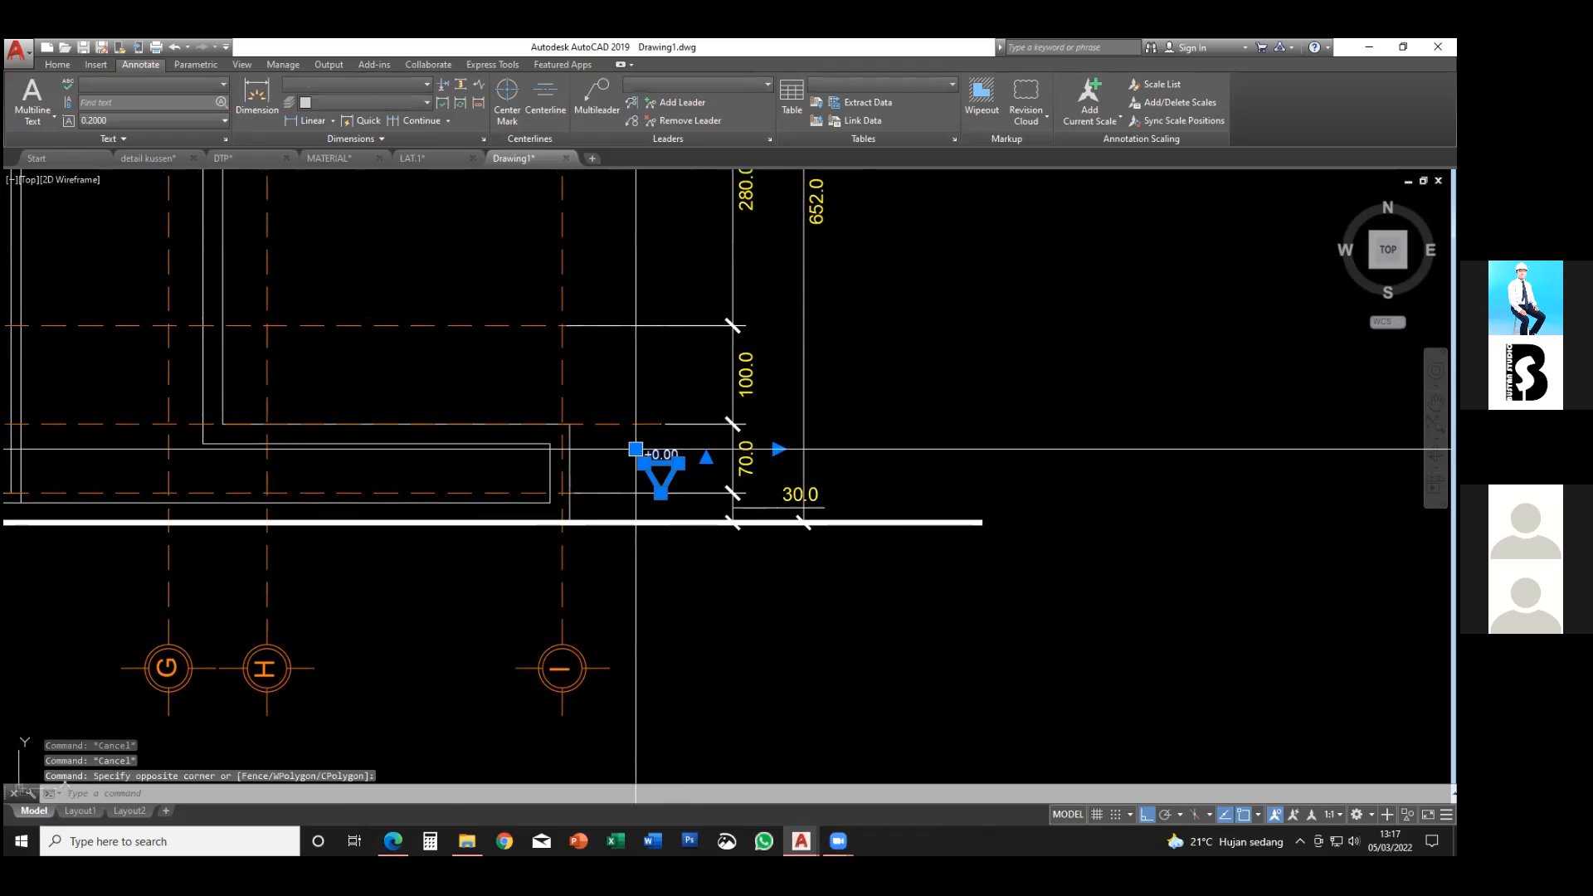
pyautogui.press('space')
pyautogui.click(661, 491)
pyautogui.scroll(-2, 651, 494)
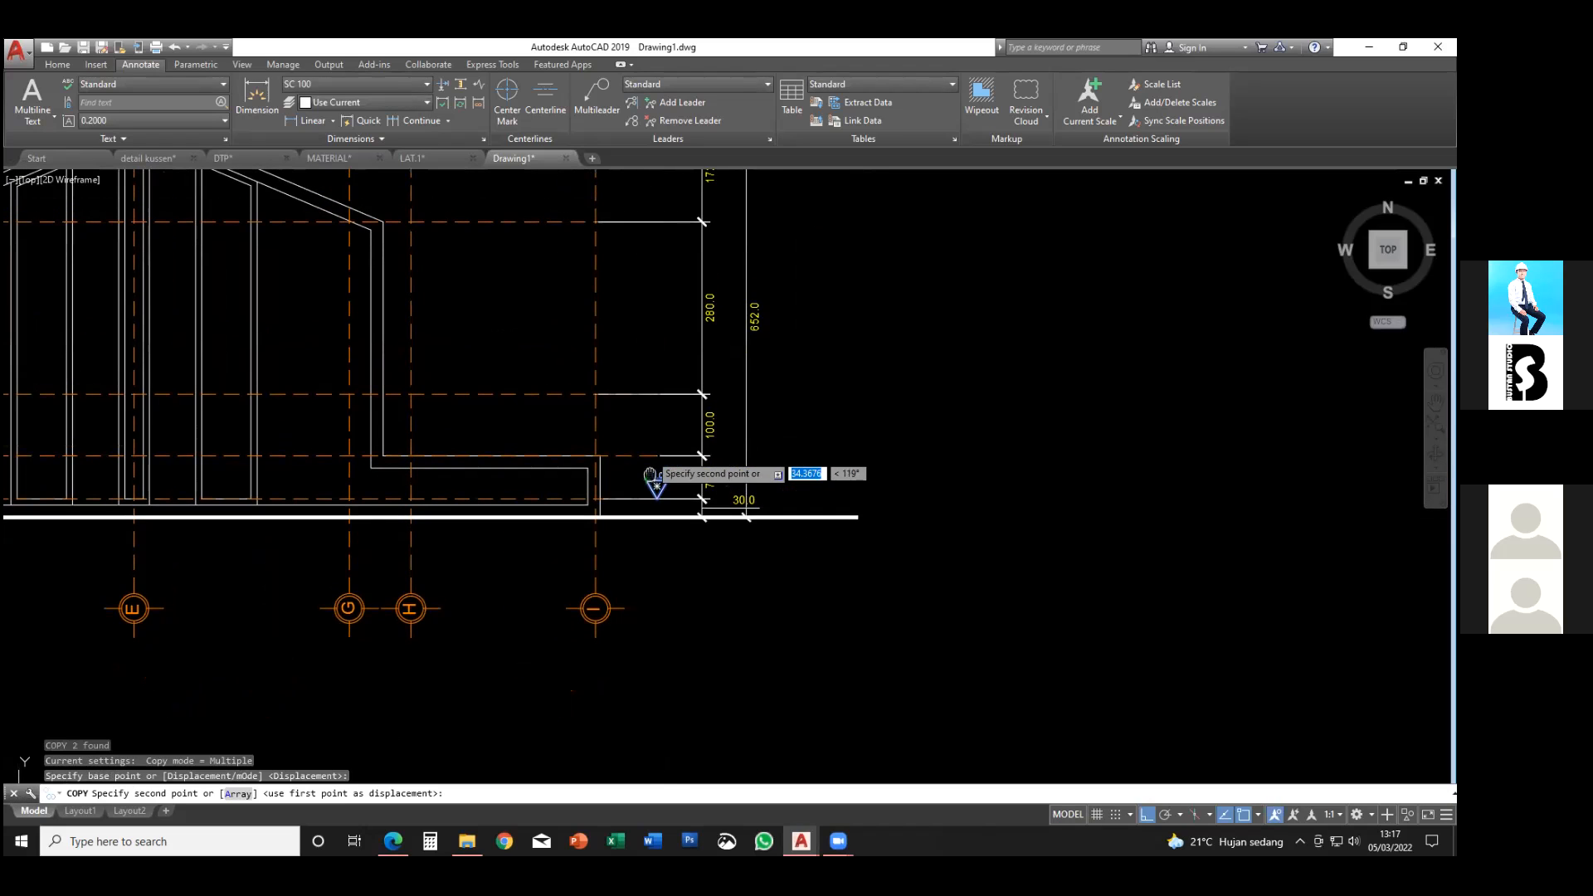
pyautogui.scroll(2, 657, 455)
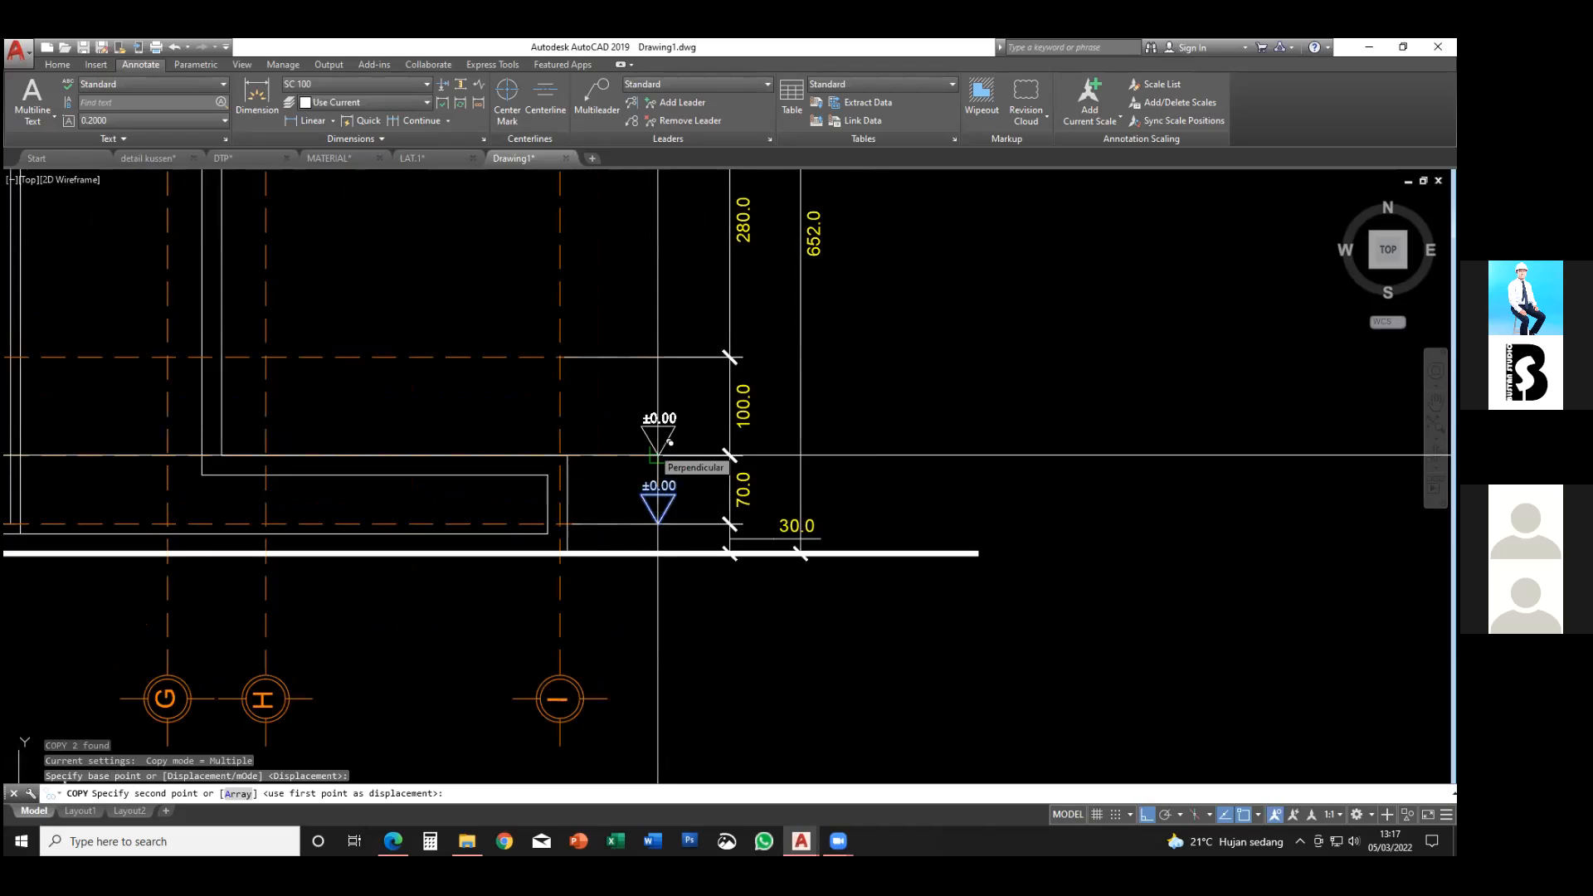
pyautogui.click(658, 455)
pyautogui.press('Escape')
# - Change the copied marker's level text to ±0.70
pyautogui.scroll(2, 659, 423)
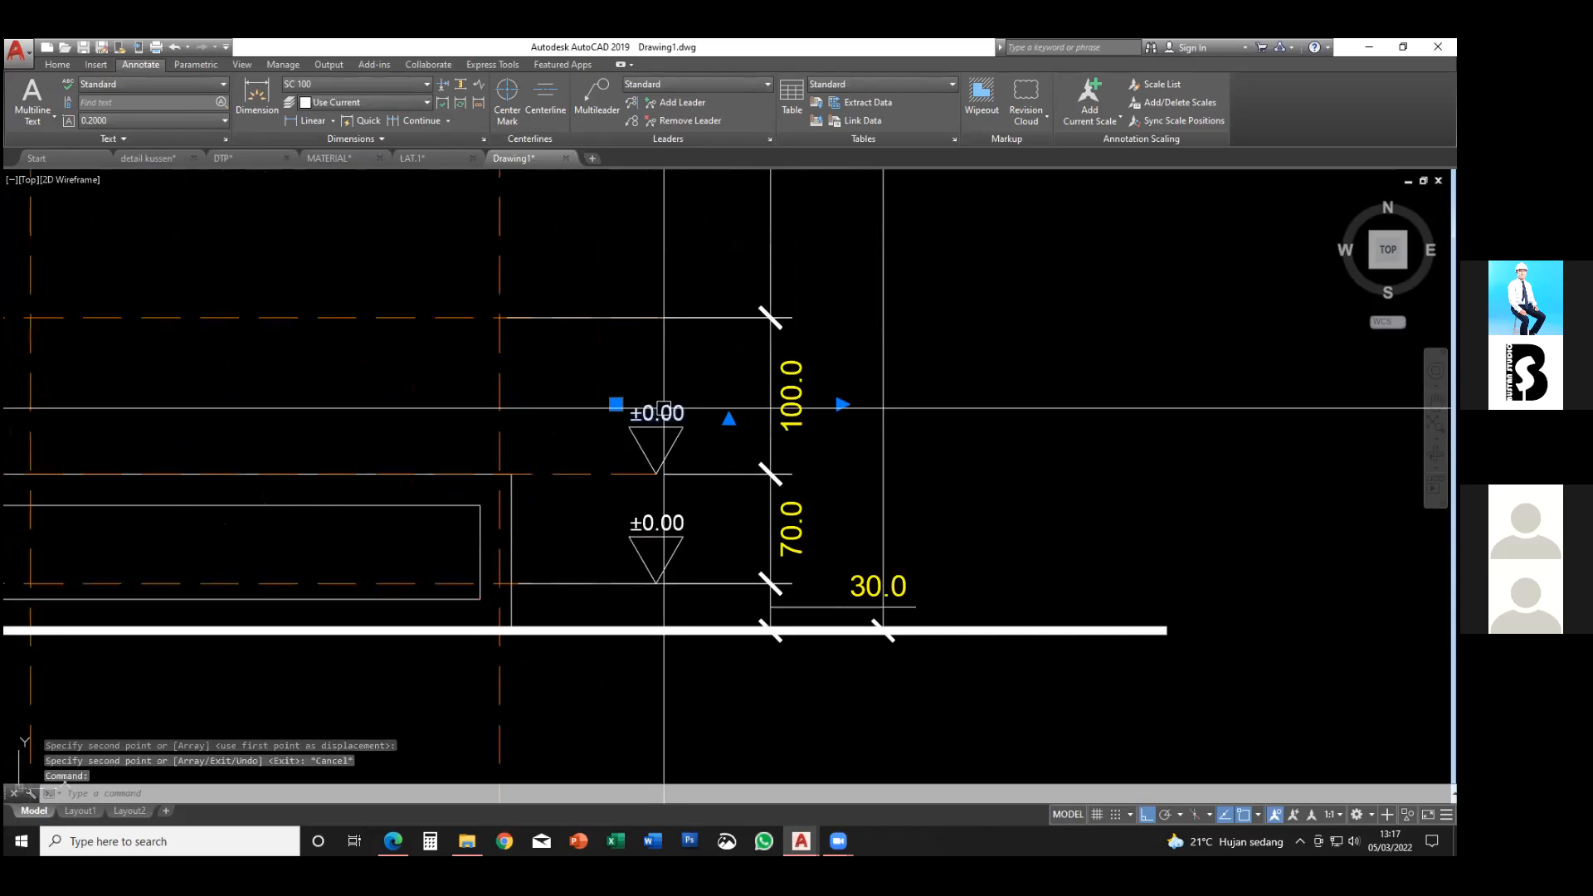
pyautogui.doubleClick(657, 411)
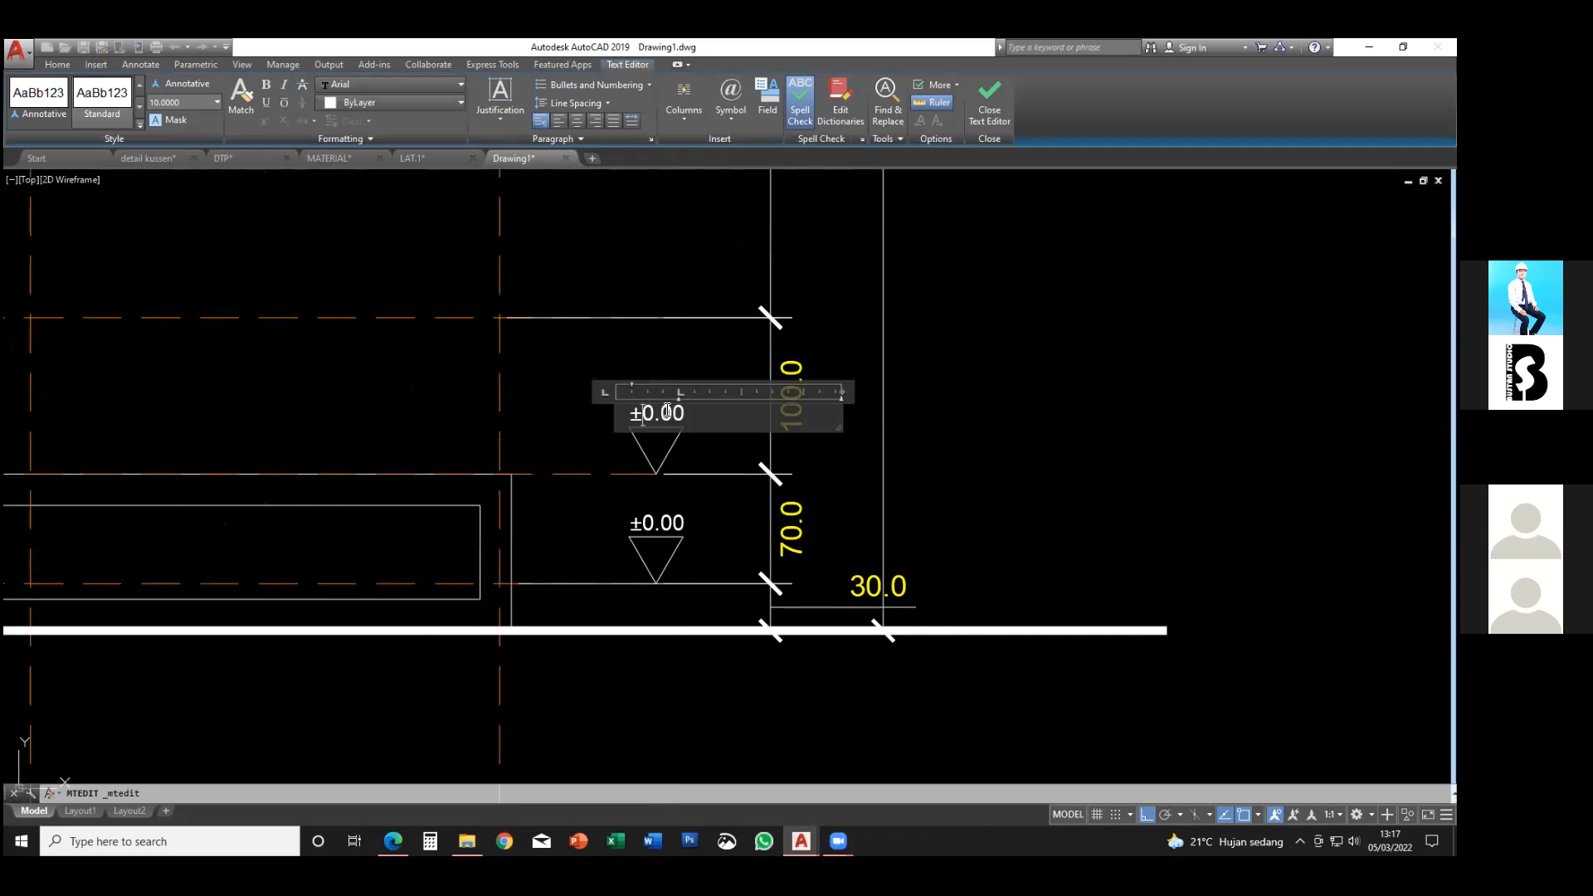
pyautogui.click(676, 368)
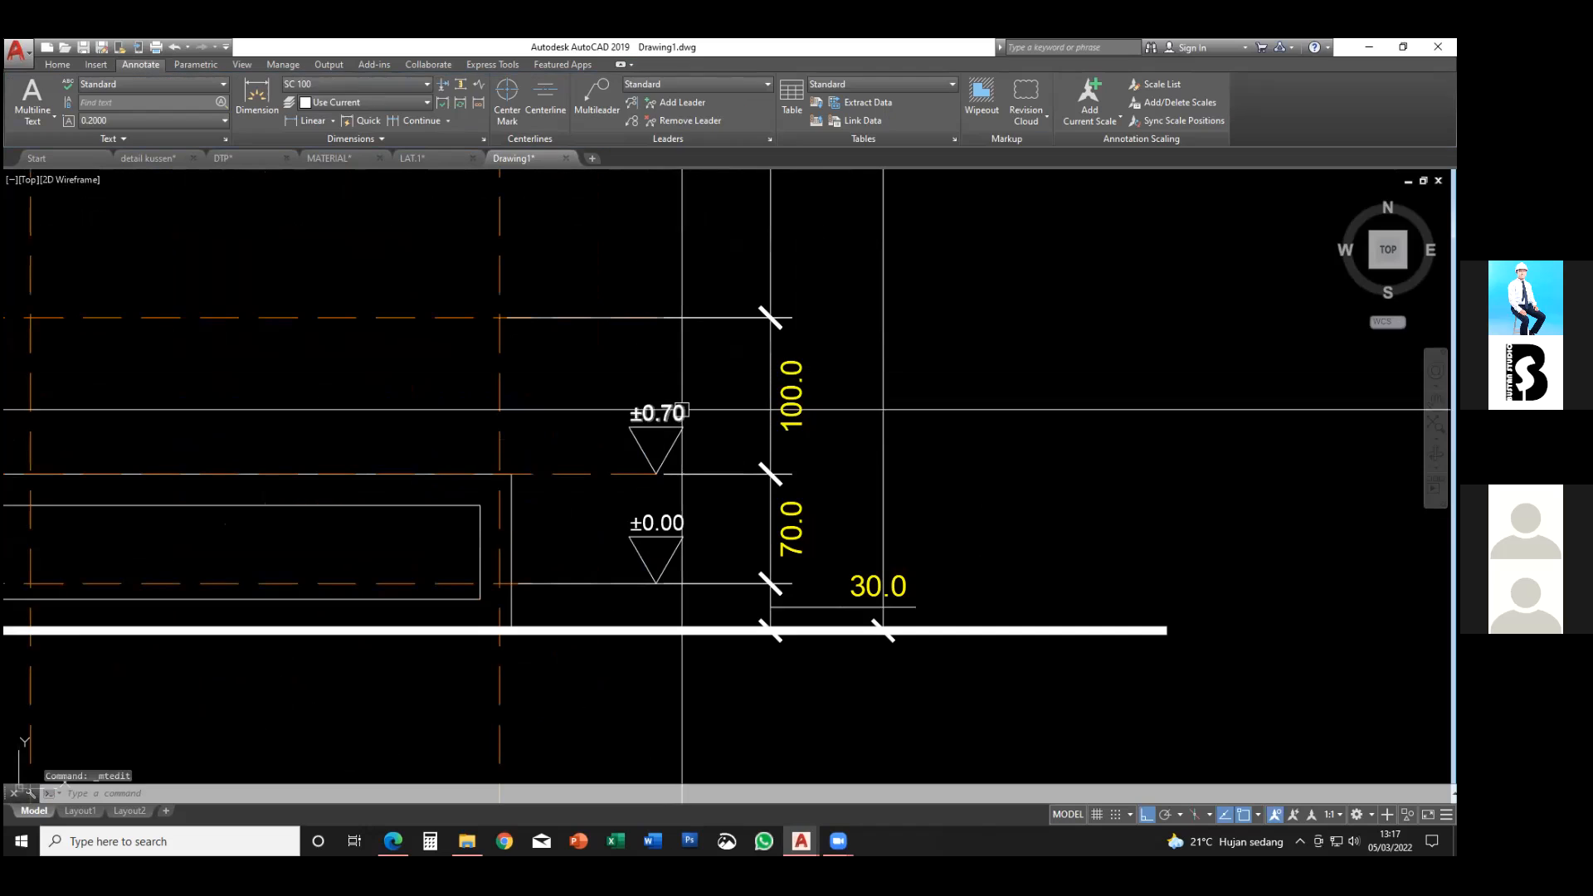
pyautogui.press('Escape')
# - Copy the ±0.70 marker and text straight up to the dashed level line above it
pyautogui.click(689, 443)
pyautogui.click(654, 401)
pyautogui.moveTo(658, 448); pyautogui.dragTo(653, 438, button='middle')
pyautogui.write('co')
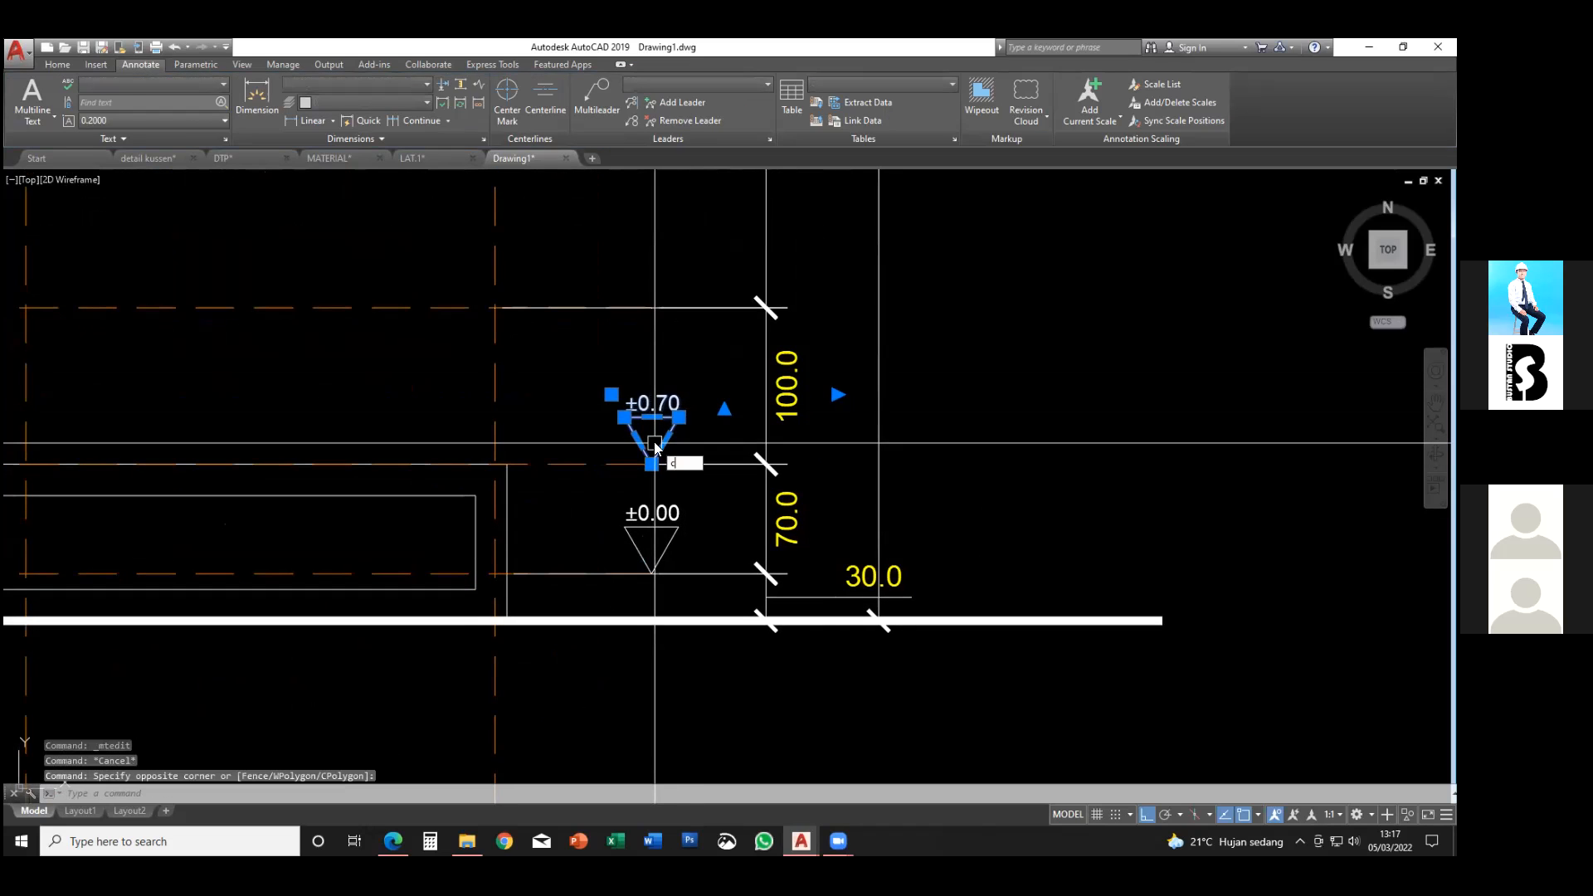
pyautogui.press('Return')
pyautogui.click(652, 464)
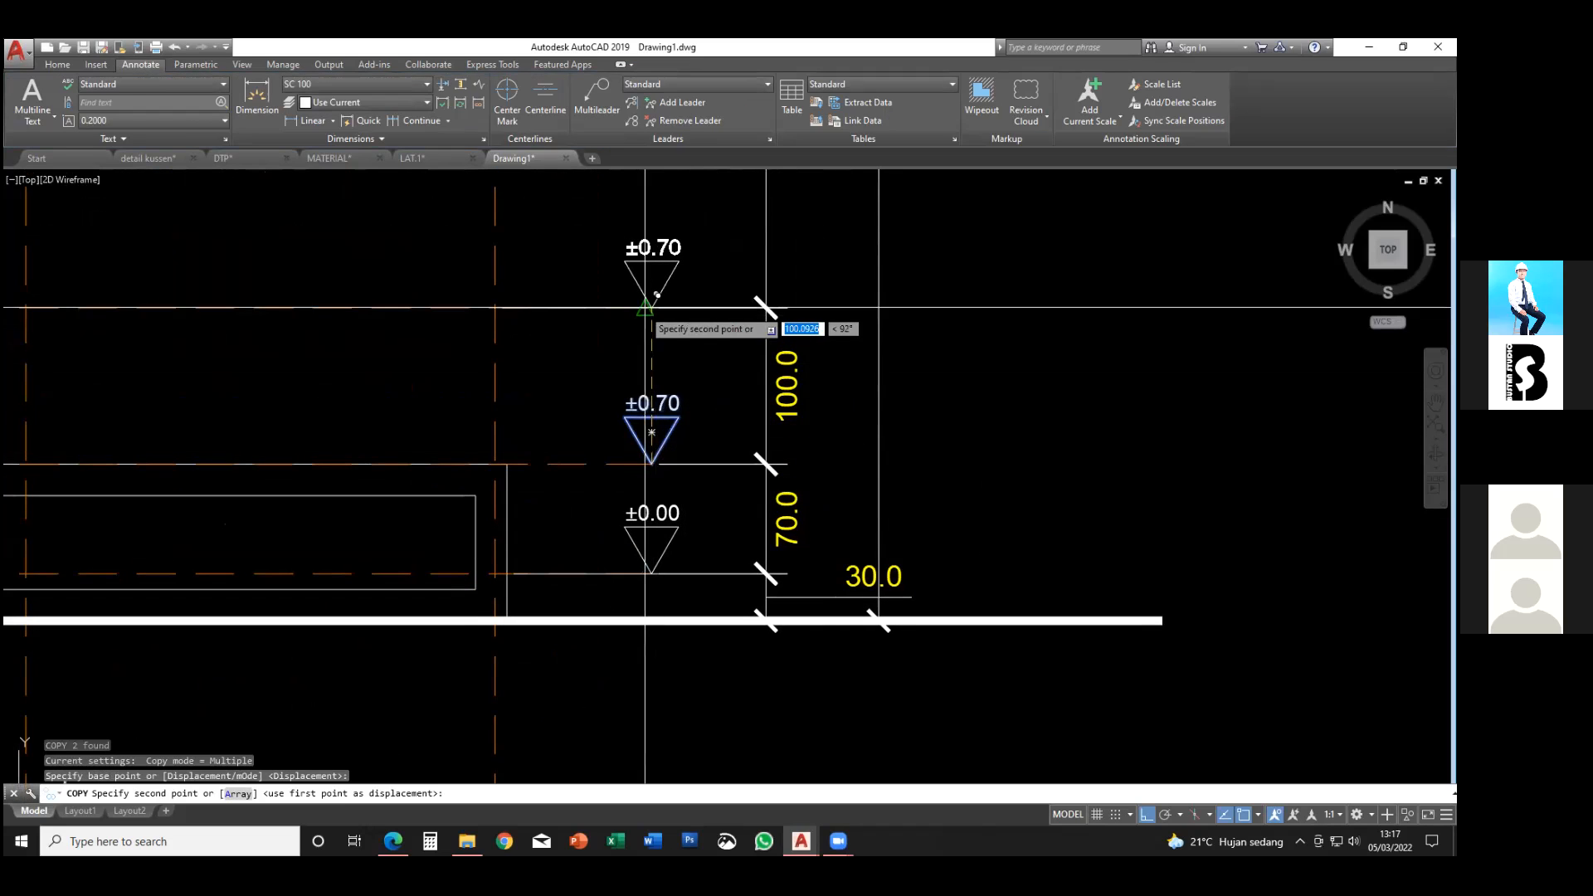
pyautogui.click(653, 307)
pyautogui.press('Escape')
# - Consult the level labels in the reference PDF and change the middle marker's text to "Pagar Depan" with "+ 0.70" below it
pyautogui.scroll(-2, 597, 418)
pyautogui.moveTo(695, 458)
pyautogui.mouseDown(button='middle')
pyautogui.moveTo(744, 452)
pyautogui.moveTo(674, 535)
pyautogui.moveTo(720, 549)
pyautogui.moveTo(755, 505)
pyautogui.mouseUp(button='middle')
pyautogui.scroll(-2, 719, 548)
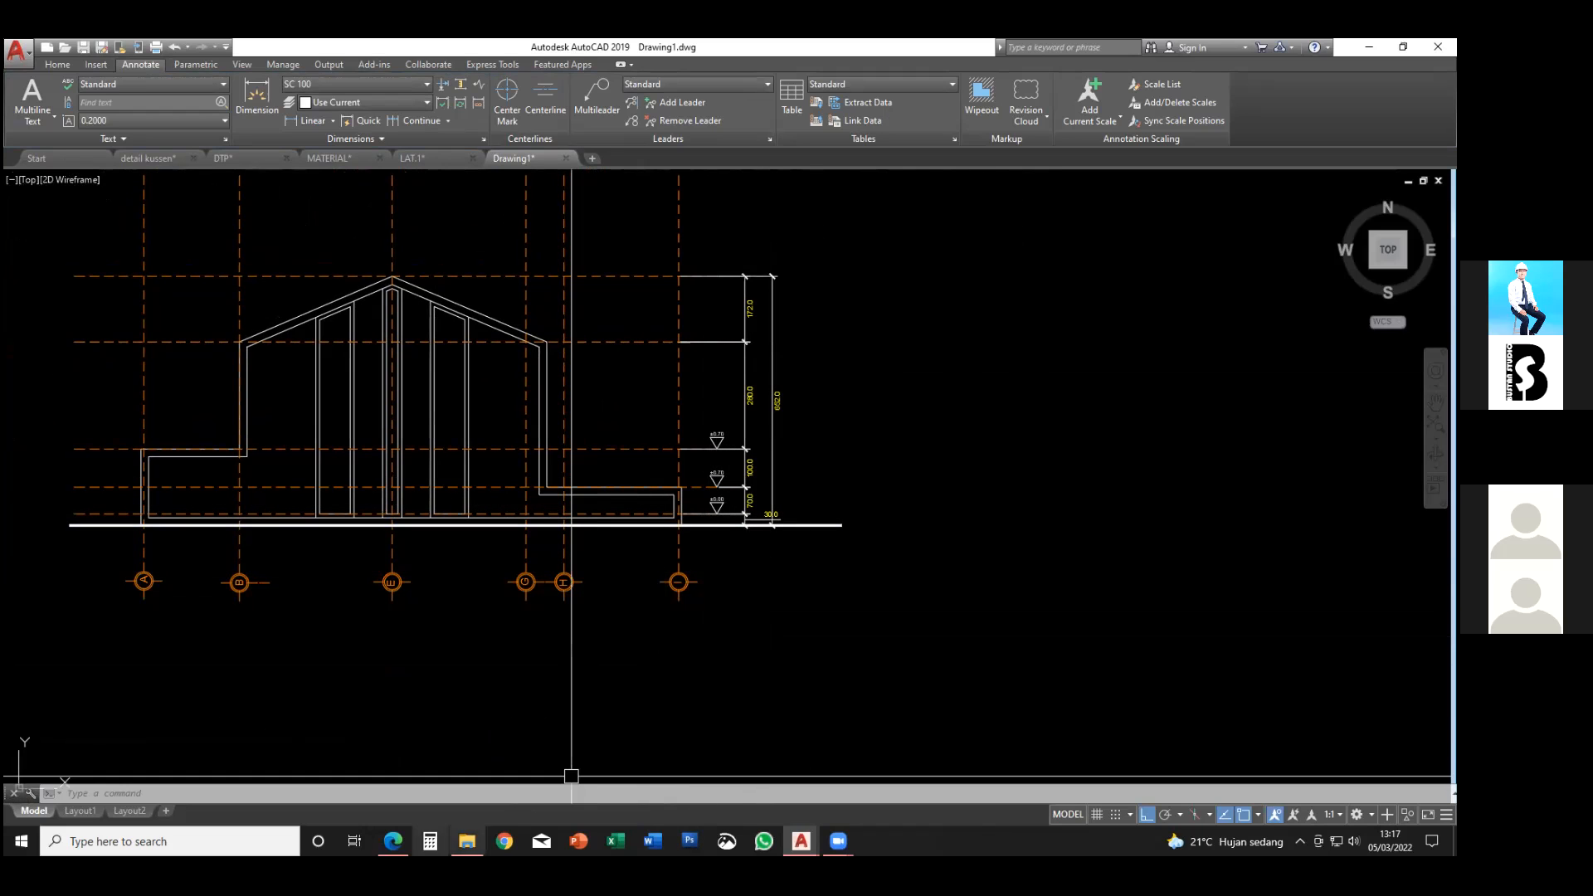
pyautogui.hotkey('alt', 'Tab')
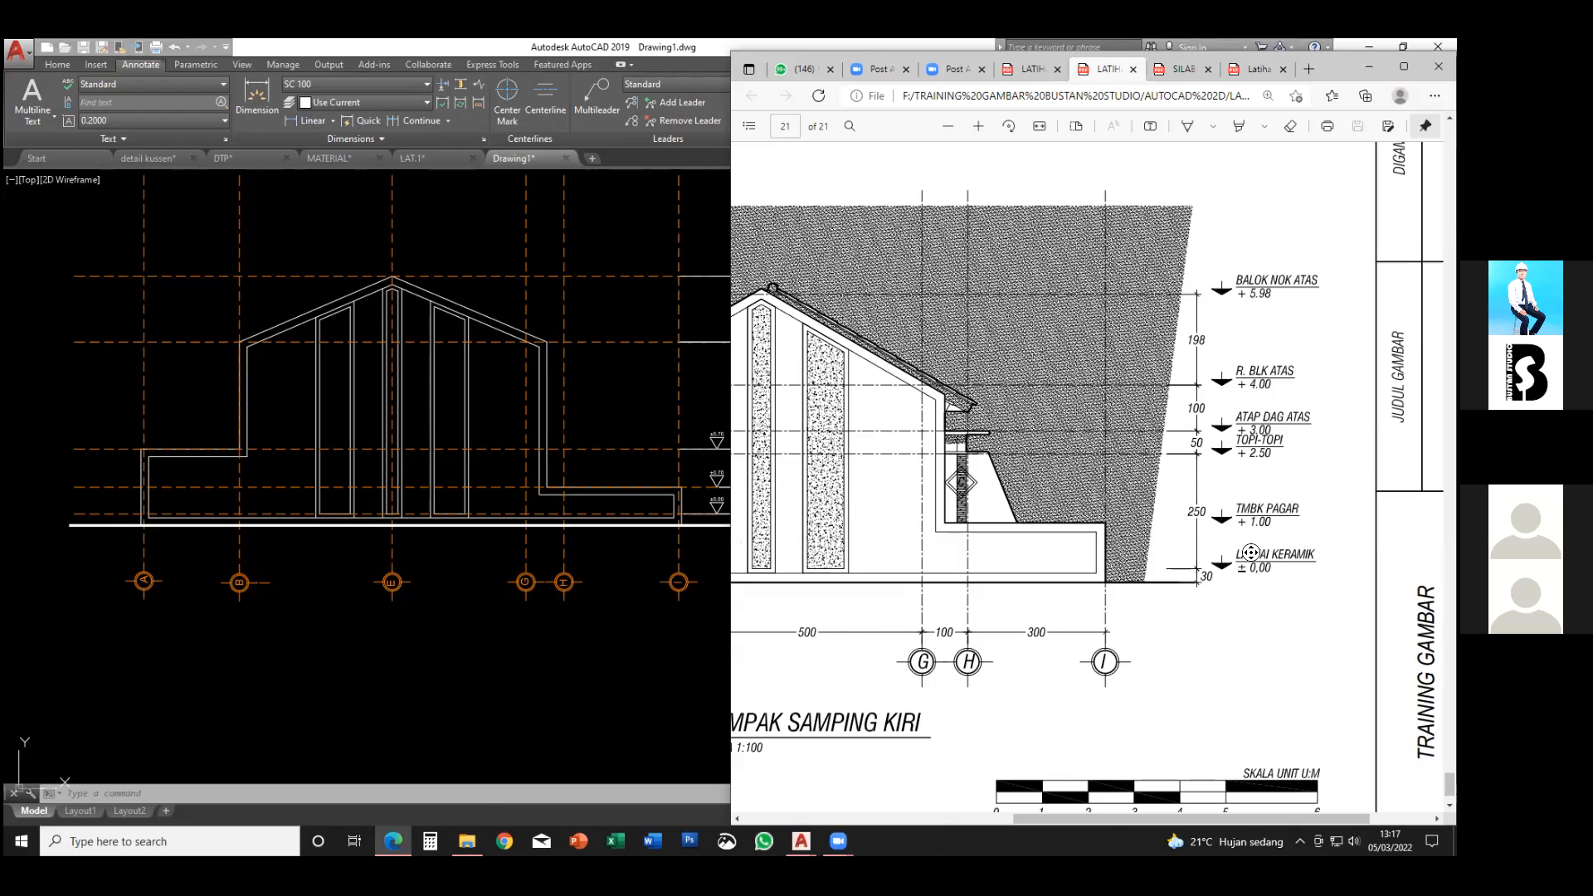
pyautogui.click(722, 496)
pyautogui.scroll(4, 723, 498)
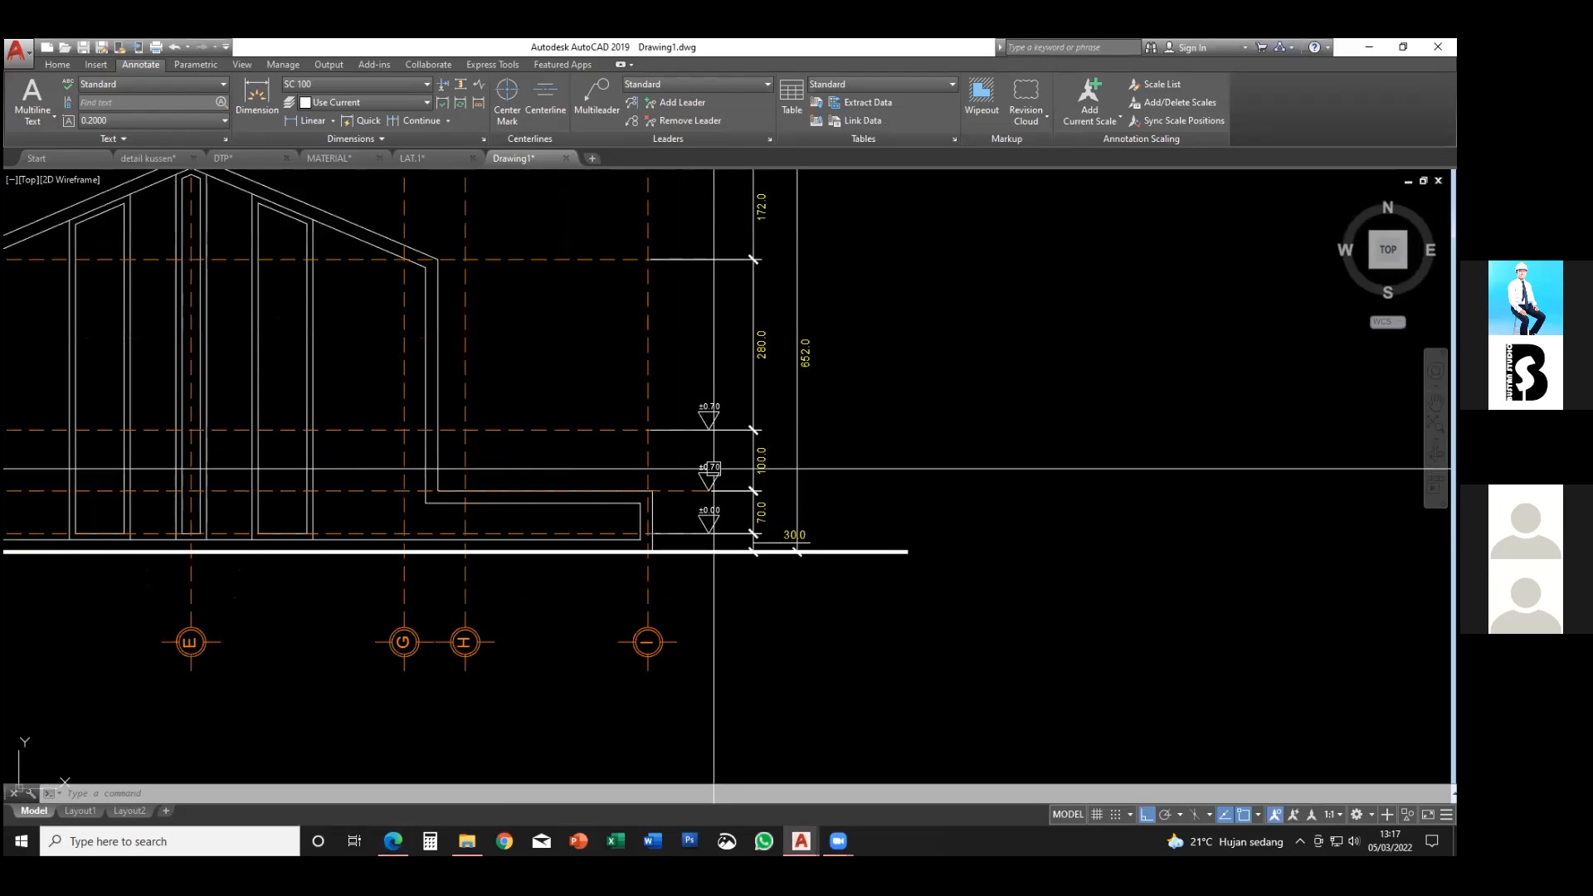
pyautogui.doubleClick(714, 465)
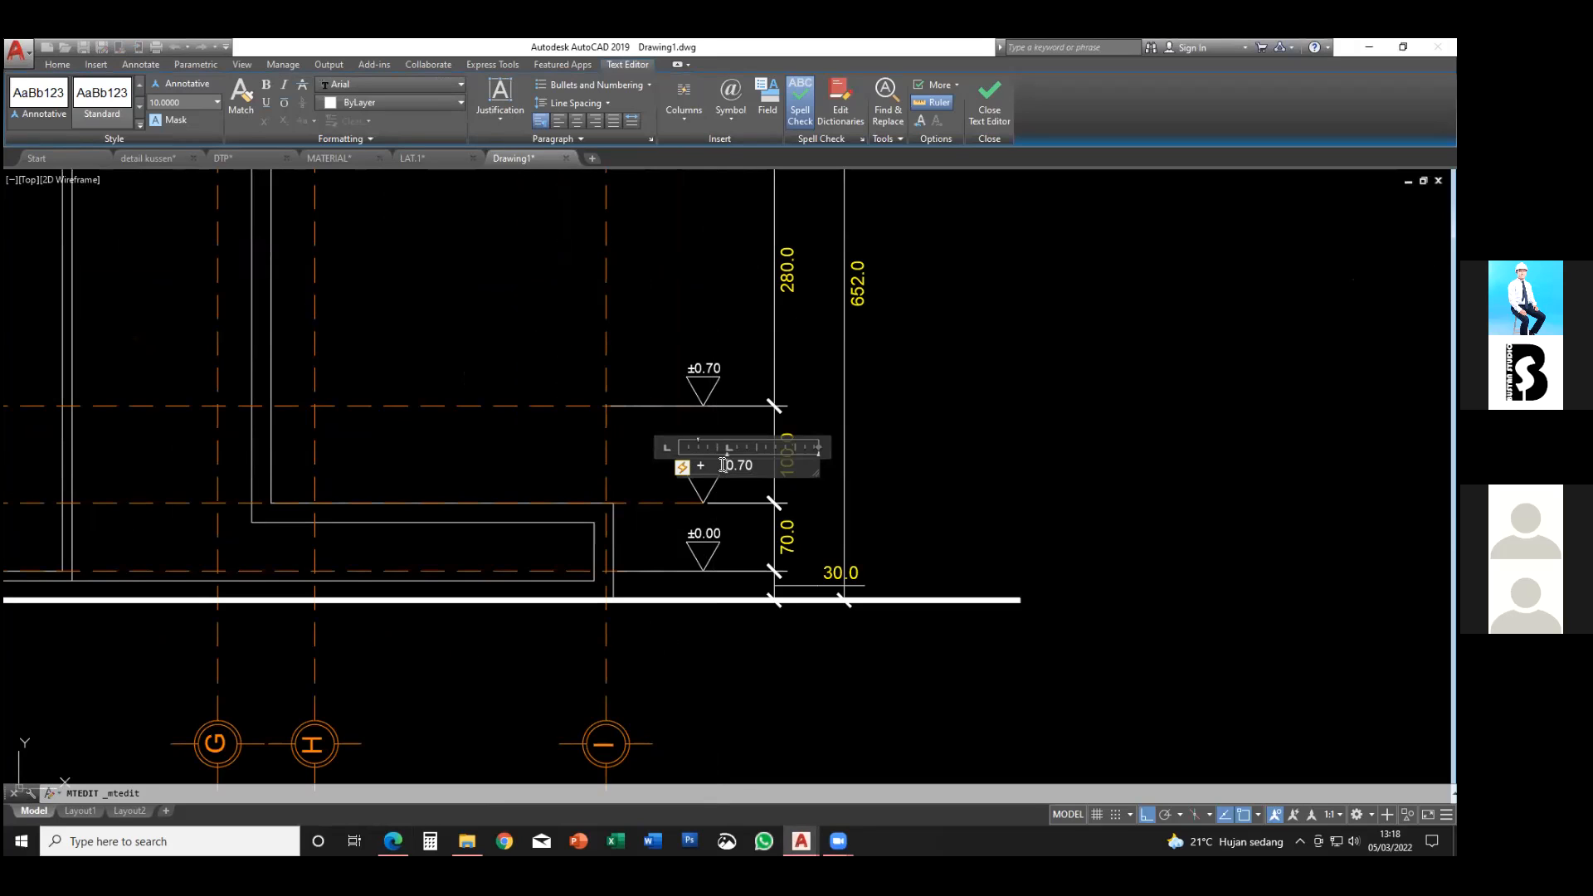
pyautogui.press('BackSpace')
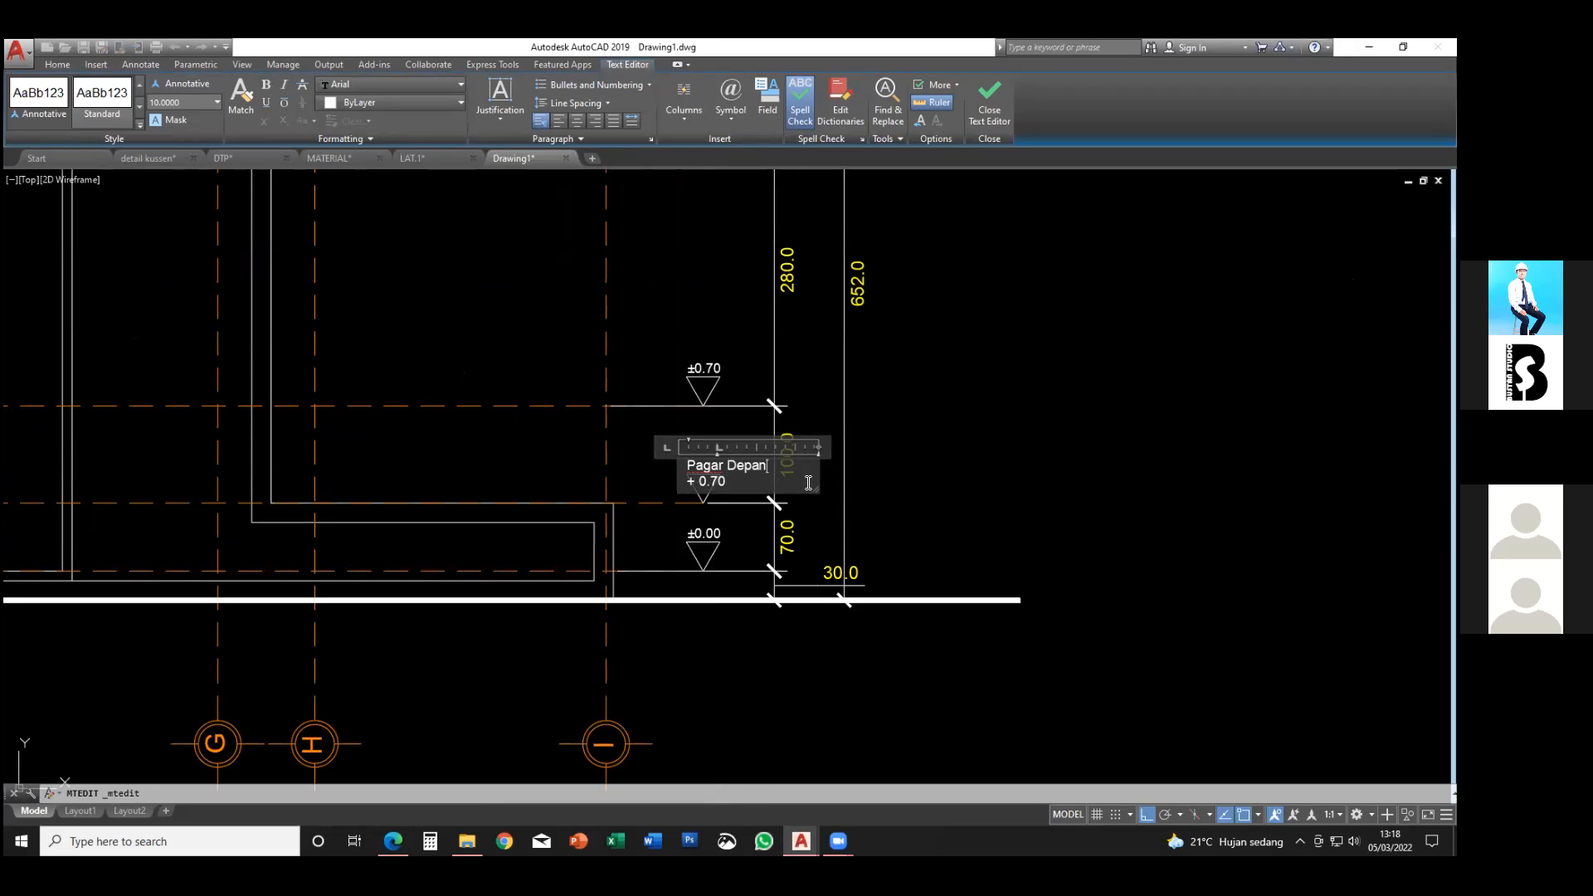
pyautogui.press('Escape')
# - Move the two-line Pagar Depan text straight up with Ortho on so it sits just above its triangle
pyautogui.scroll(4, 746, 485)
pyautogui.doubleClick(747, 498)
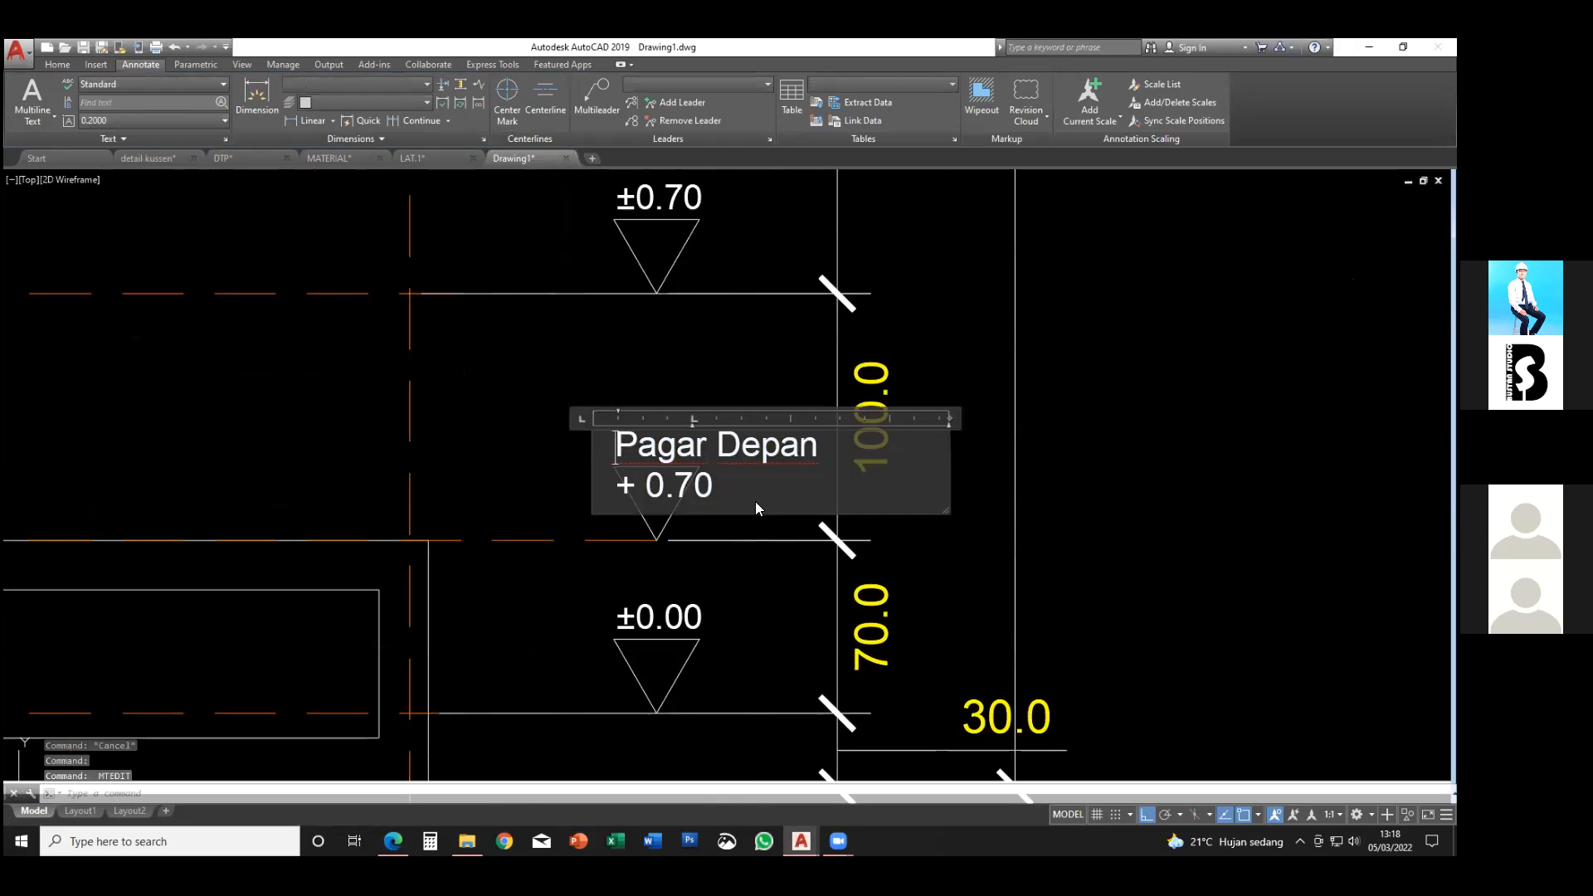
pyautogui.press('Escape')
pyautogui.click(737, 461)
pyautogui.write('m')
pyautogui.press('space')
pyautogui.click(752, 513)
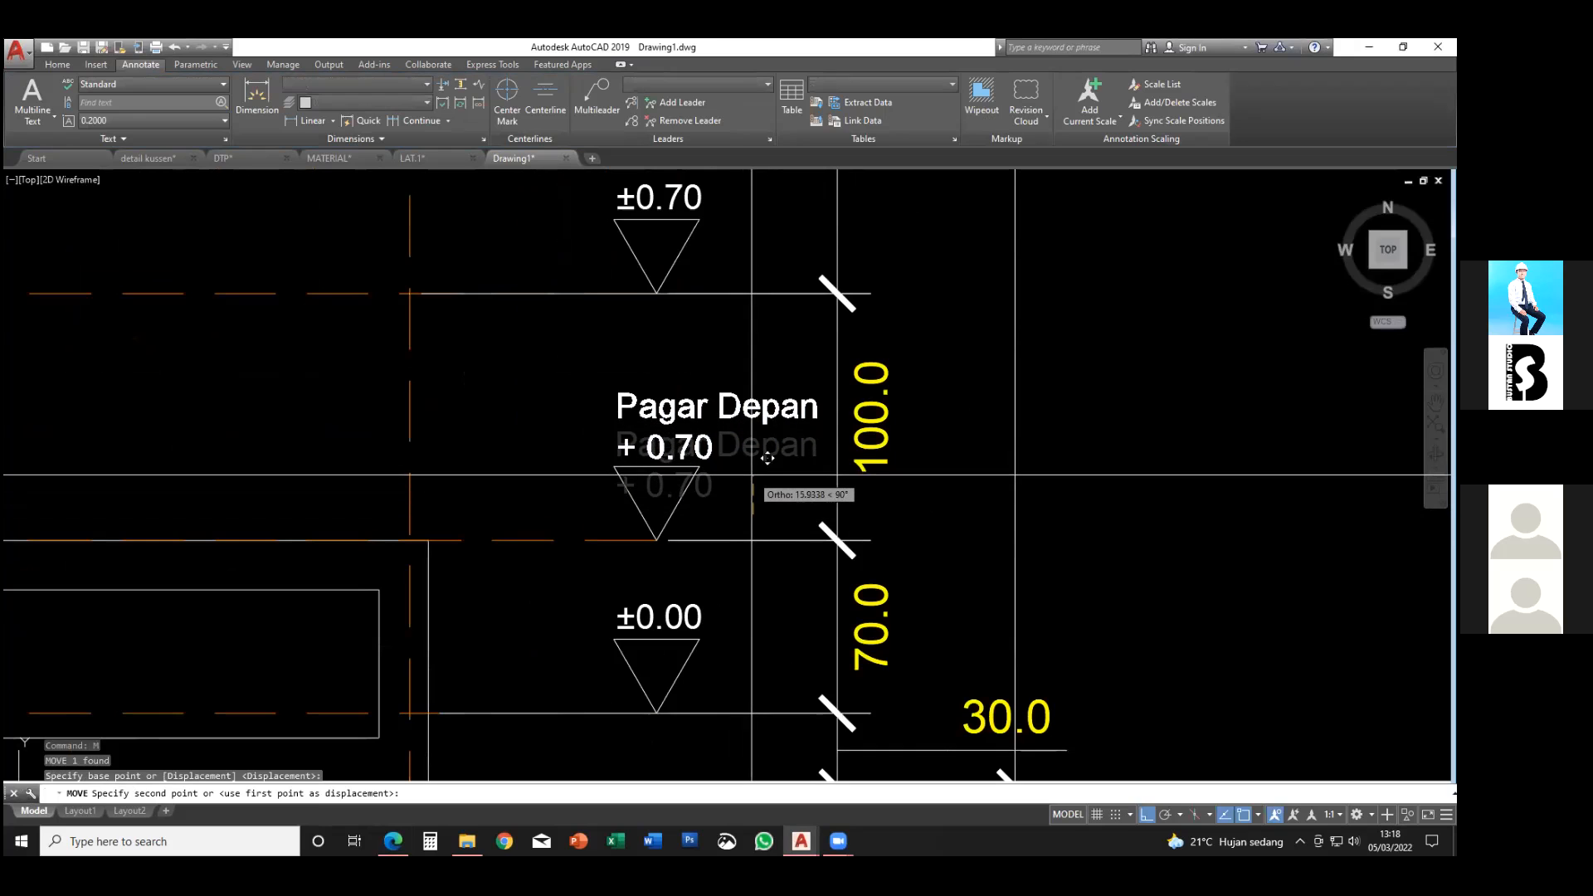
pyautogui.press('Escape')
pyautogui.scroll(-5, 746, 489)
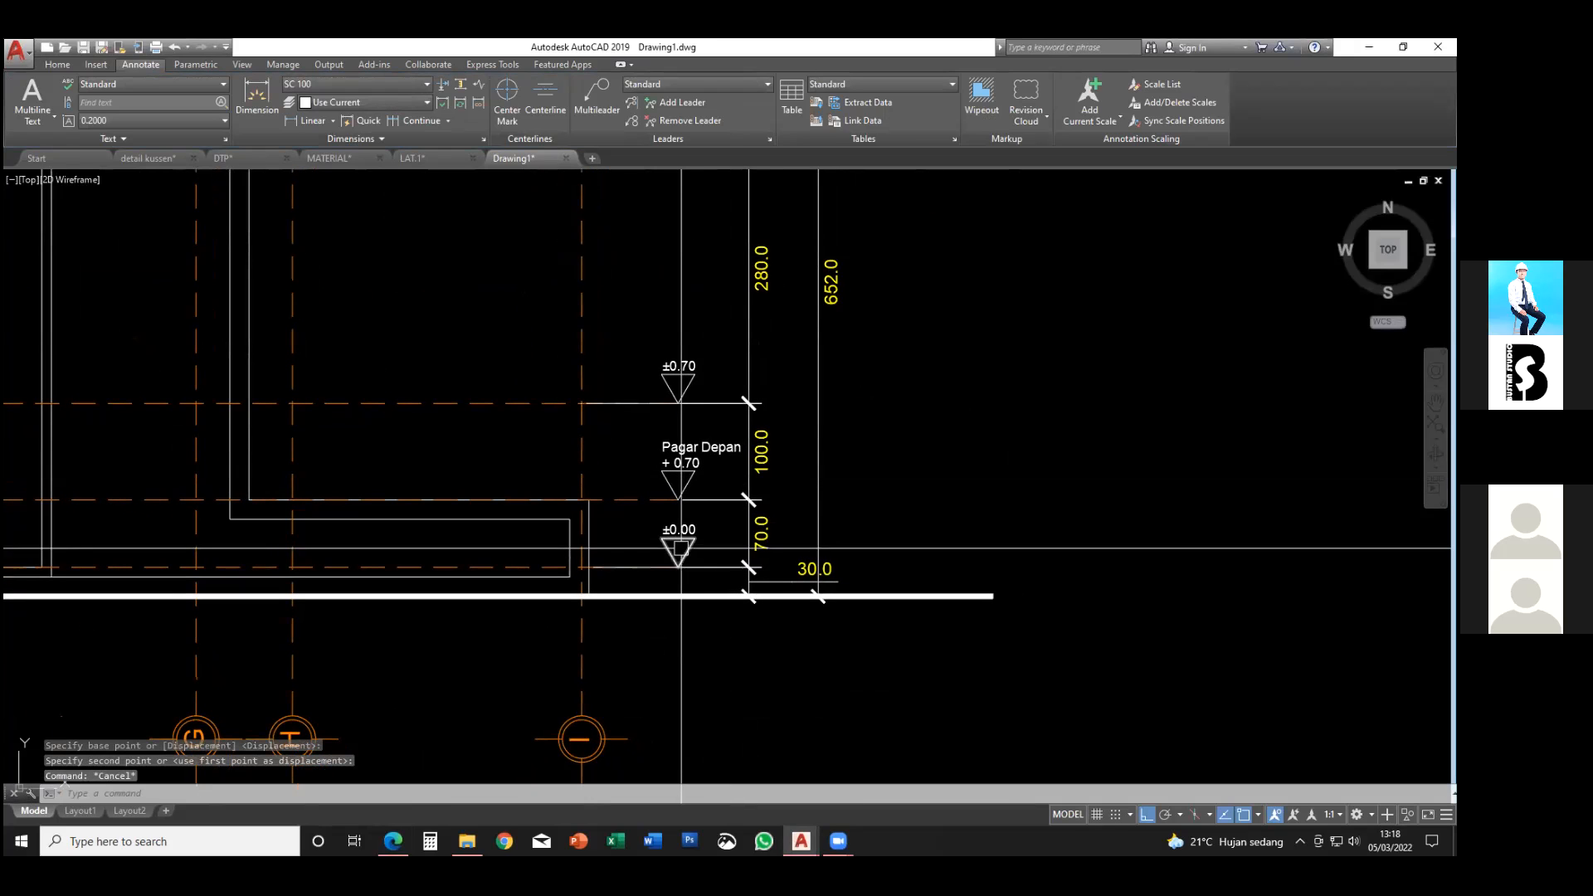
# - Examine the level labels and heights of the TAMPAK SAMPING KIRI elevation in the reference PDF
pyautogui.moveTo(719, 366); pyautogui.dragTo(753, 427, button='middle')
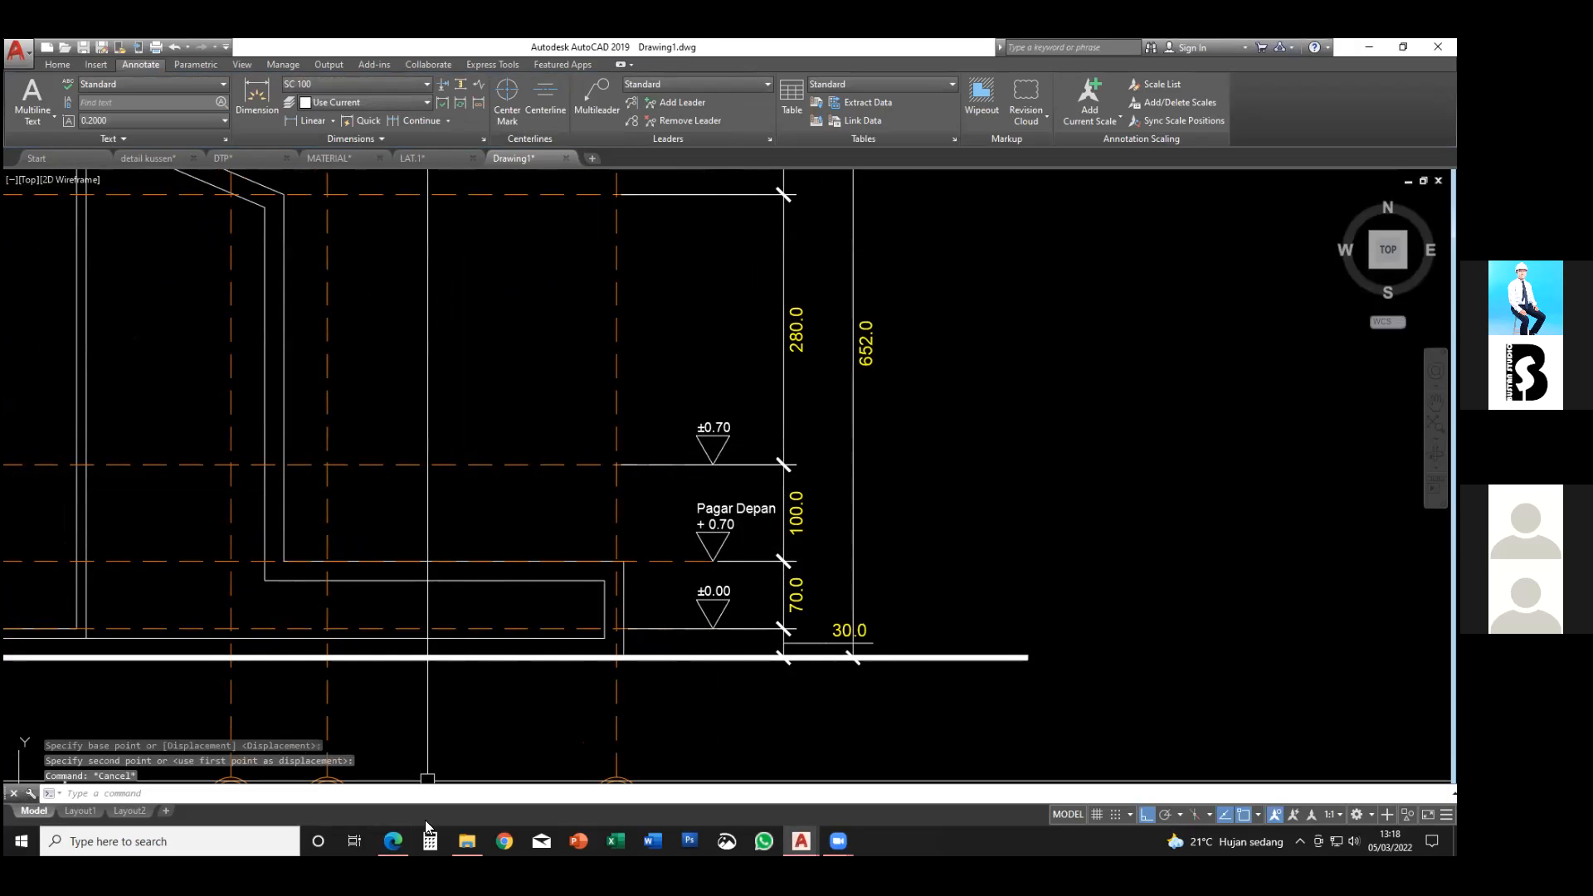
pyautogui.click(393, 840)
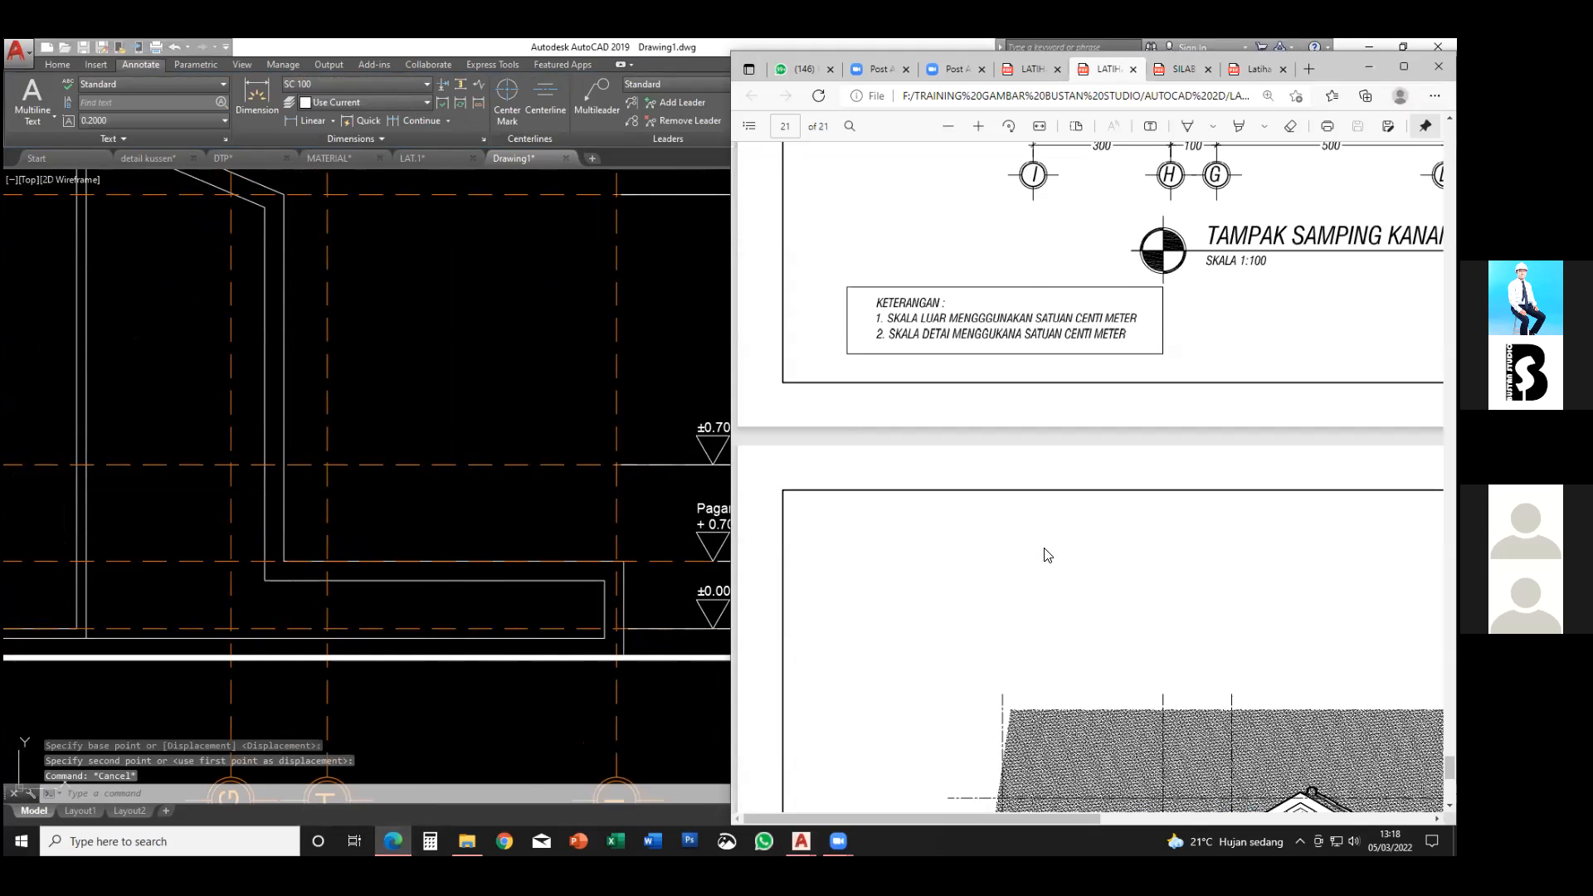
pyautogui.keyDown('ctrl'); pyautogui.scroll(-2, 1066, 533); pyautogui.keyUp('ctrl')
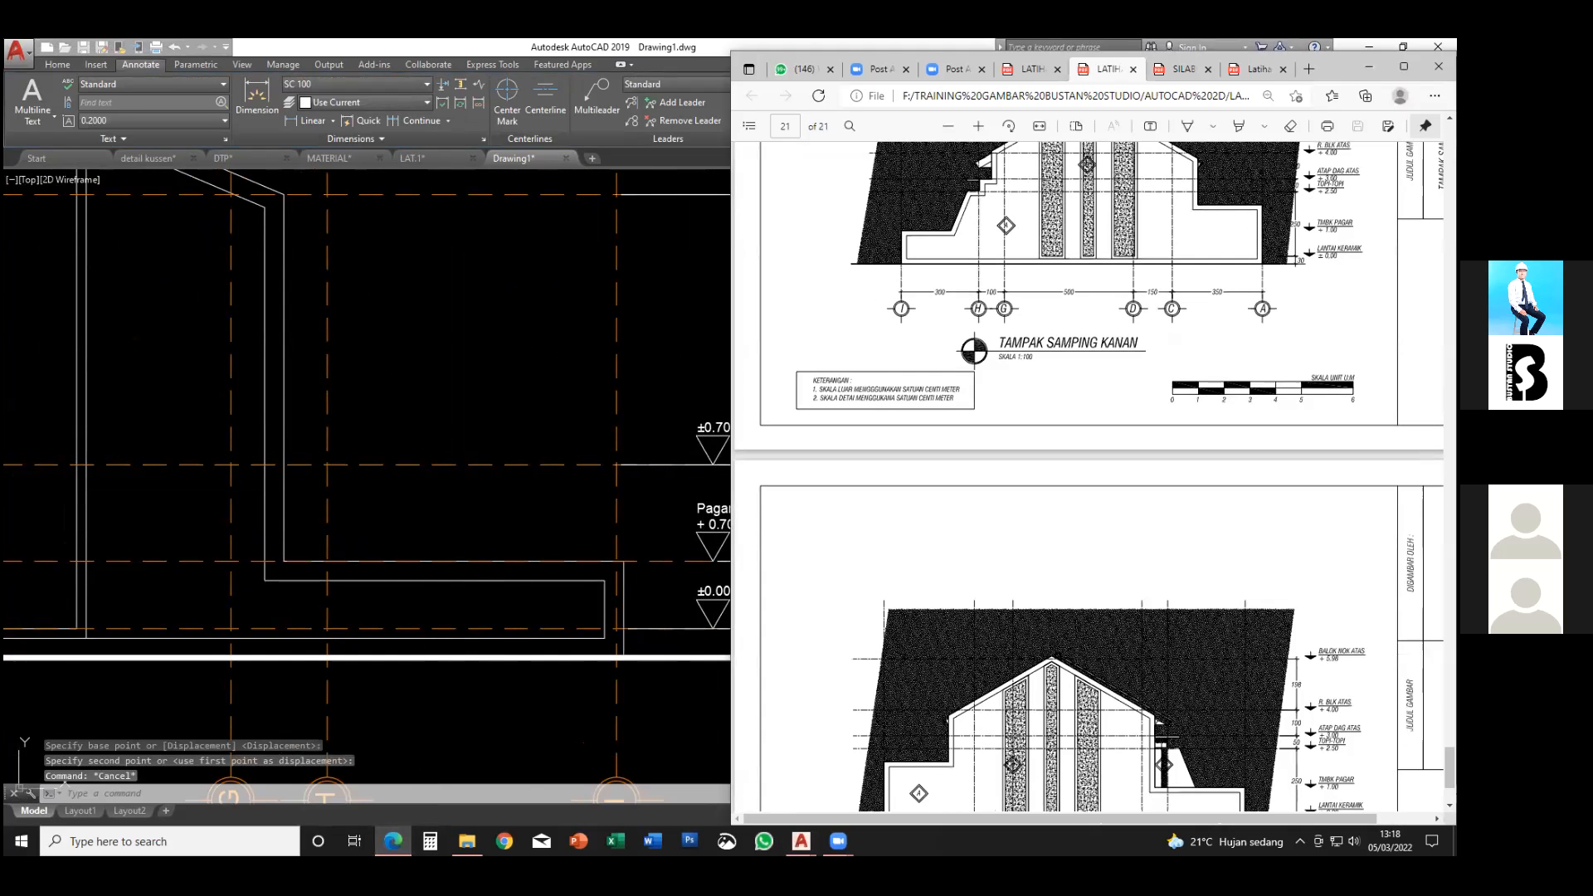
pyautogui.scroll(-2, 1066, 533)
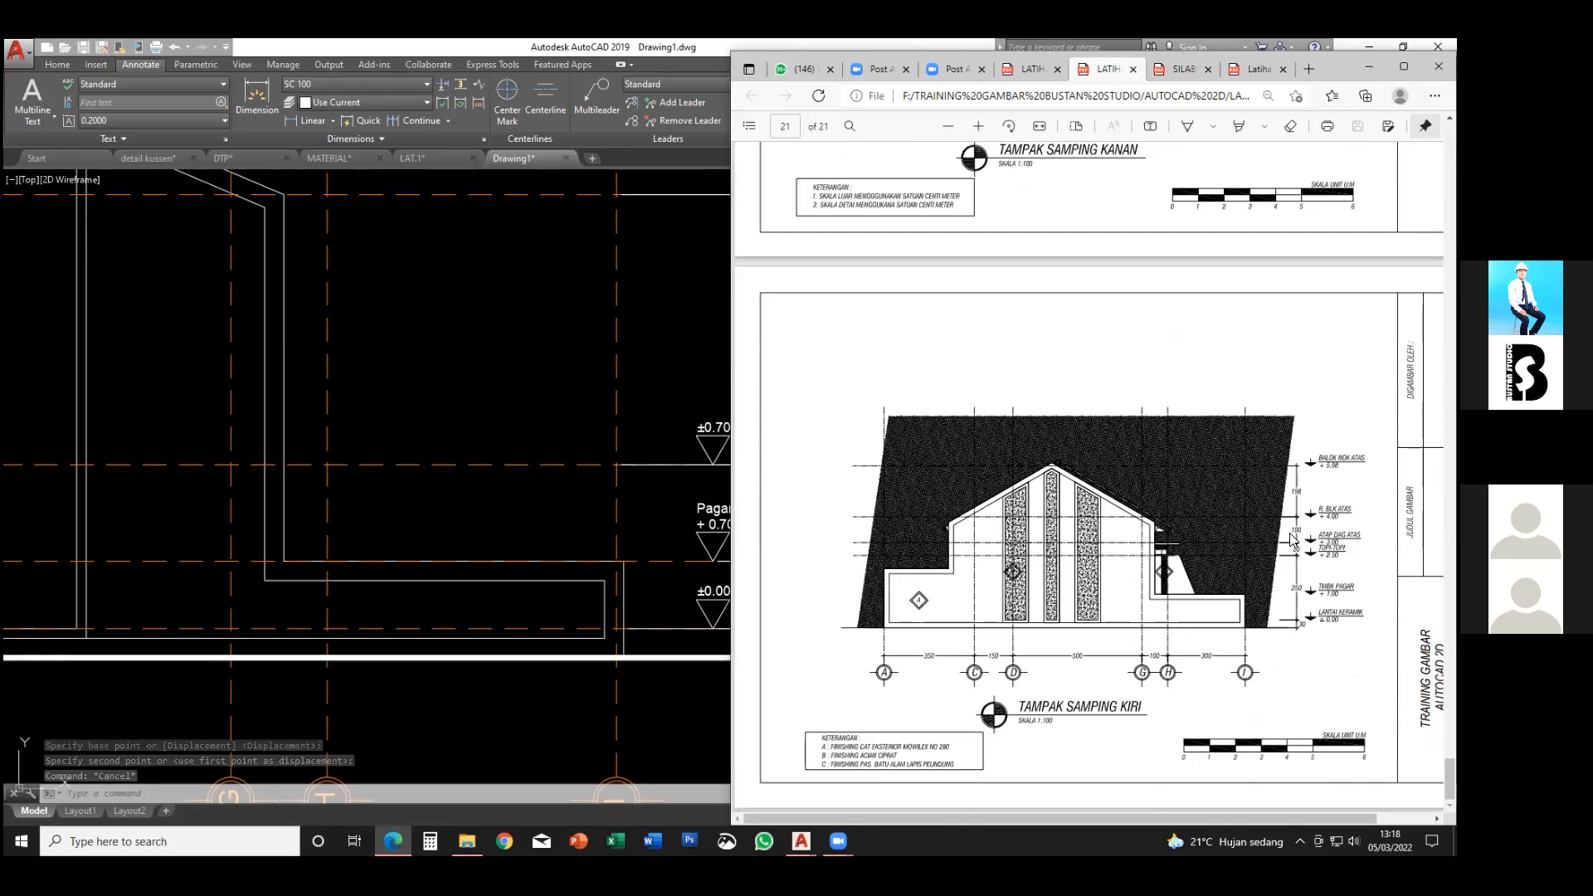
pyautogui.keyDown('ctrl'); pyautogui.scroll(1, 1291, 539); pyautogui.keyUp('ctrl')
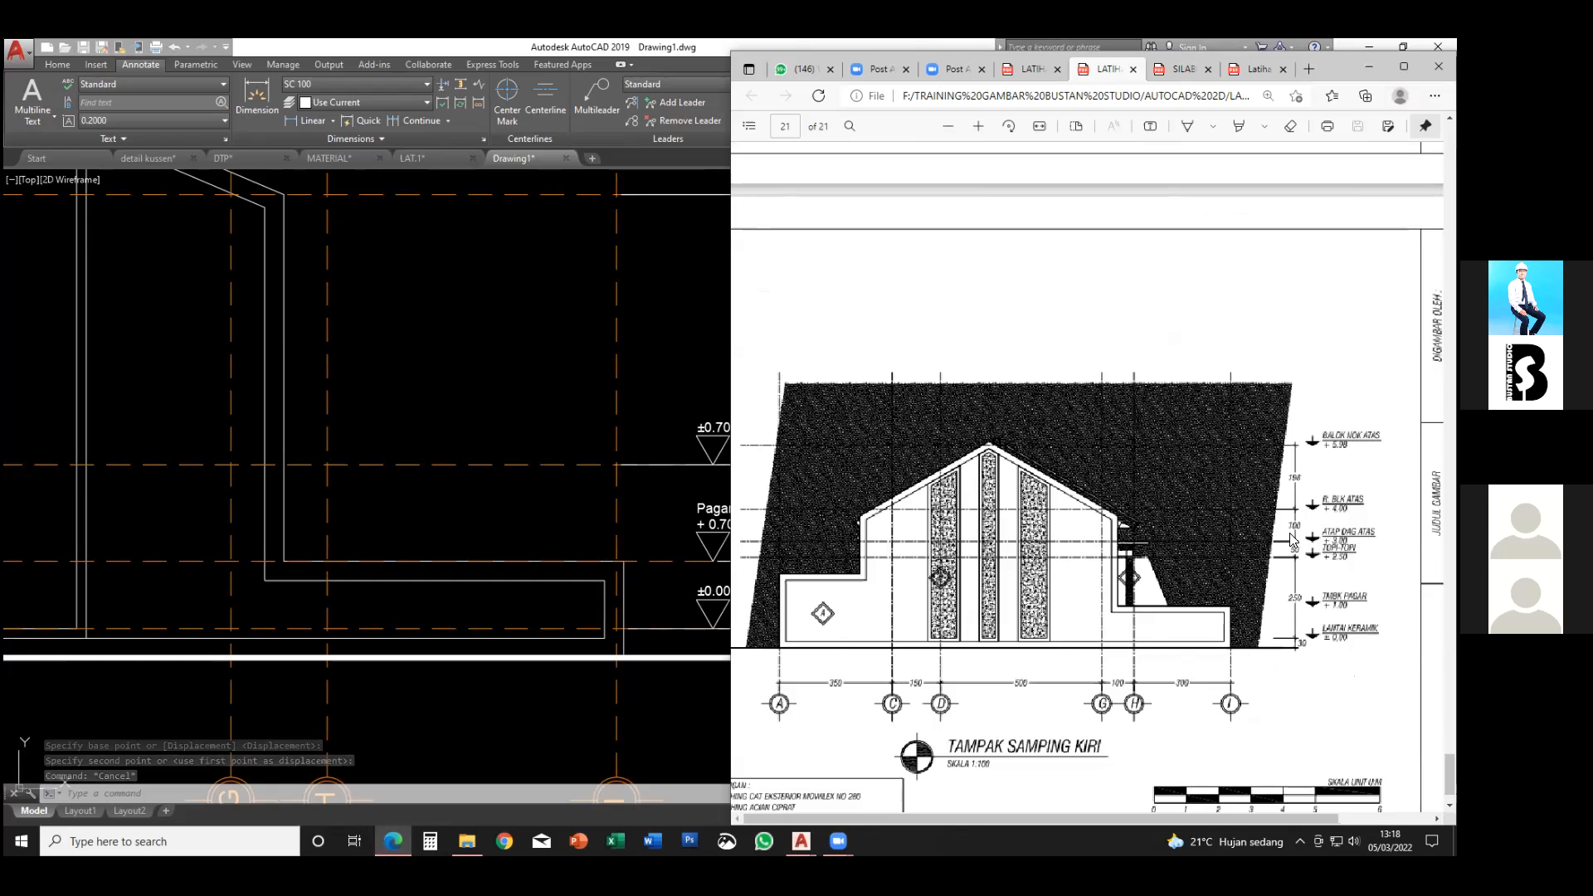
pyautogui.keyDown('ctrl'); pyautogui.scroll(-1, 1290, 539); pyautogui.keyUp('ctrl')
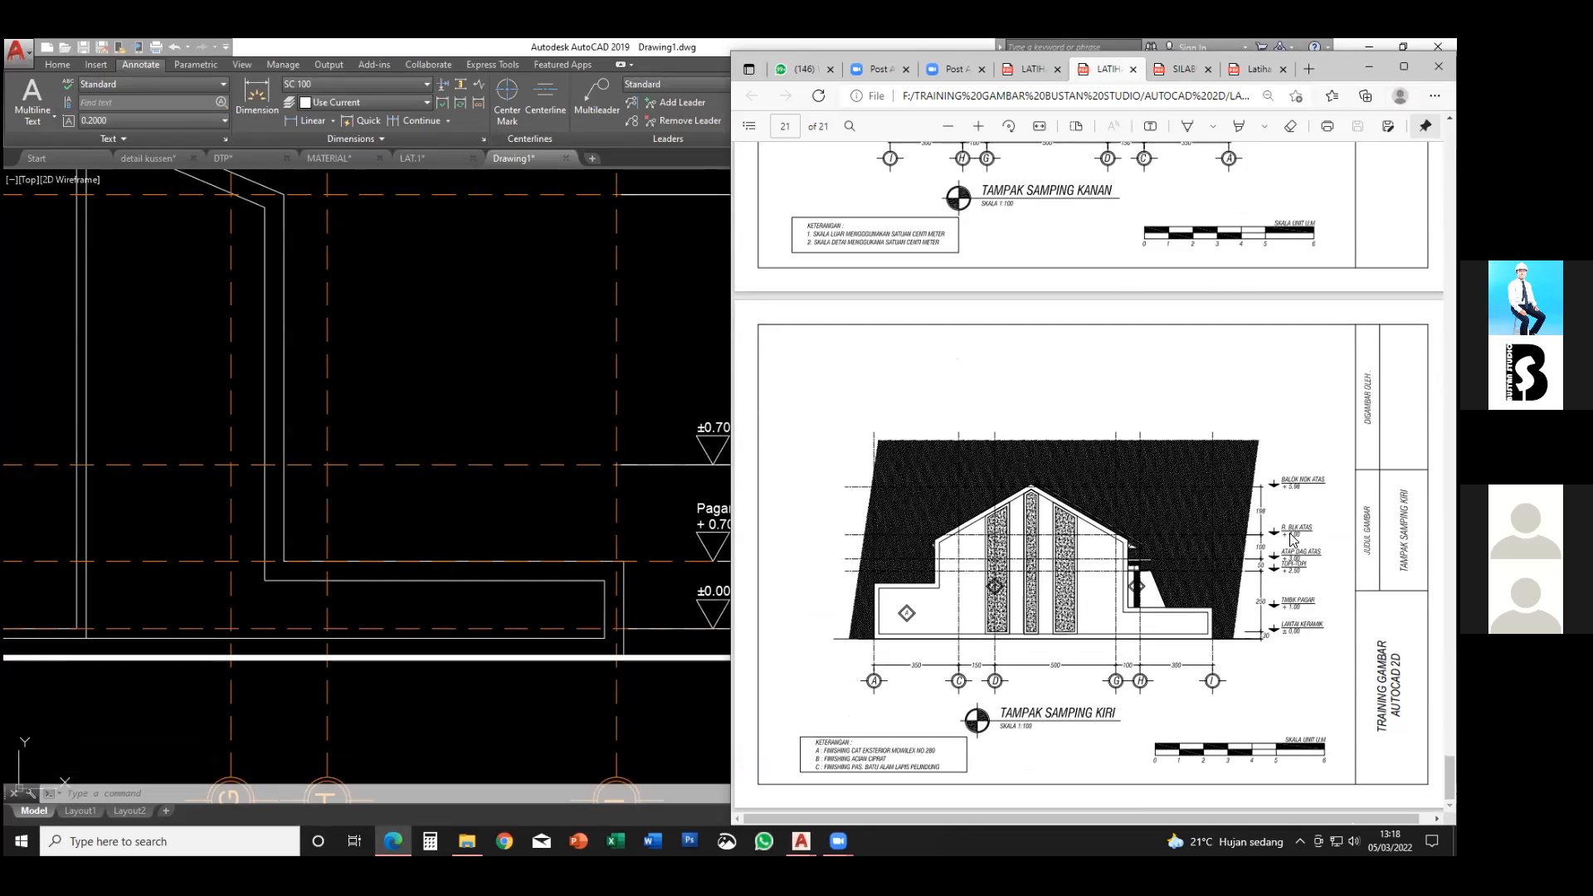
pyautogui.scroll(3, 1297, 548)
pyautogui.scroll(-3, 1298, 547)
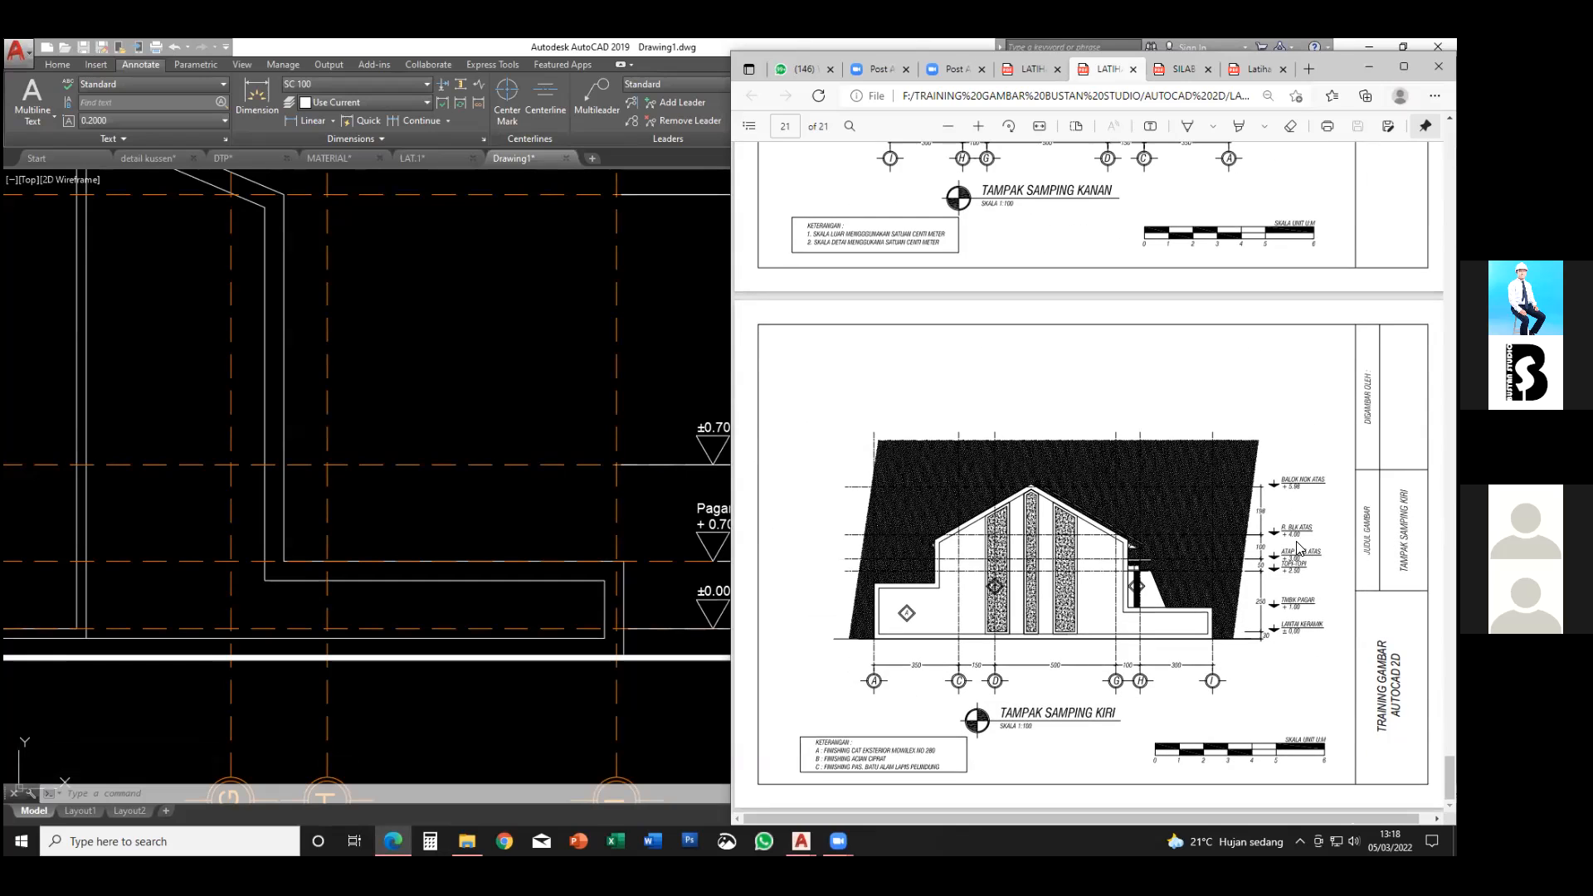